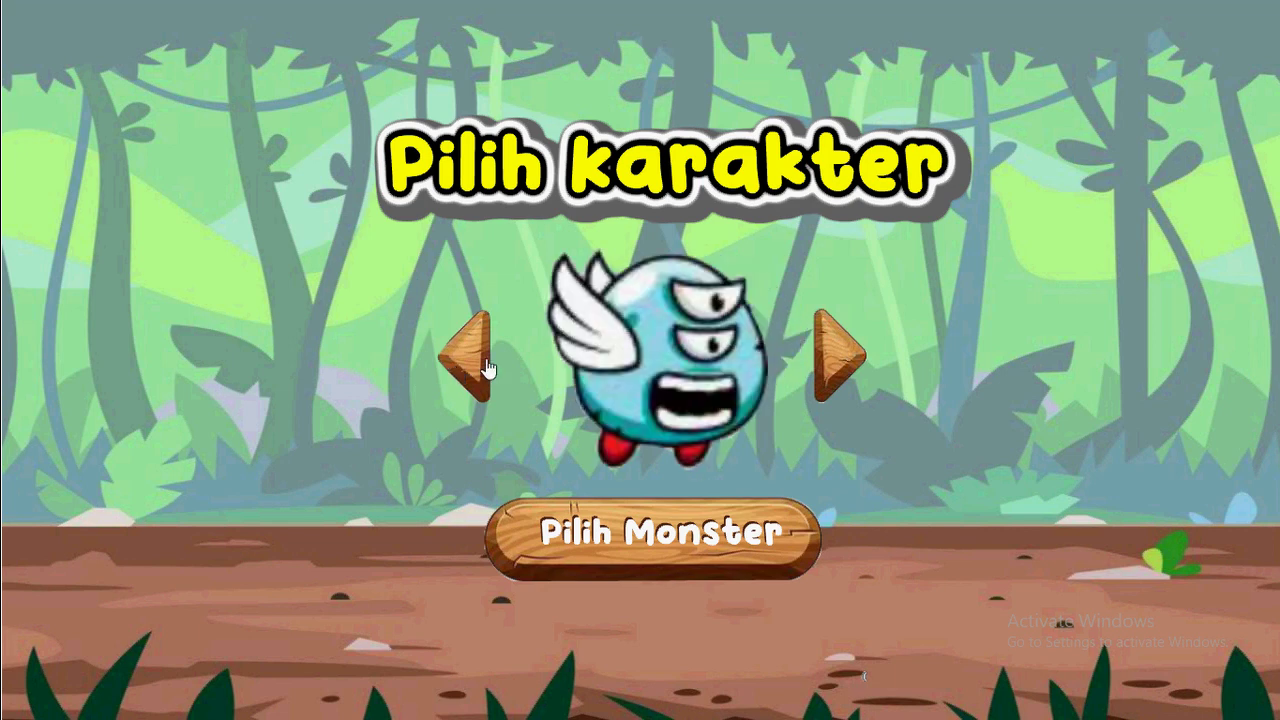
Browse the monster characters in the finished game and choose the beige bird monster.
{"action": "left_click", "coordinate": [486, 366]}
{"action": "left_click", "coordinate": [486, 366]}
{"action": "left_click", "coordinate": [840, 371]}
{"action": "left_click", "coordinate": [733, 533]}
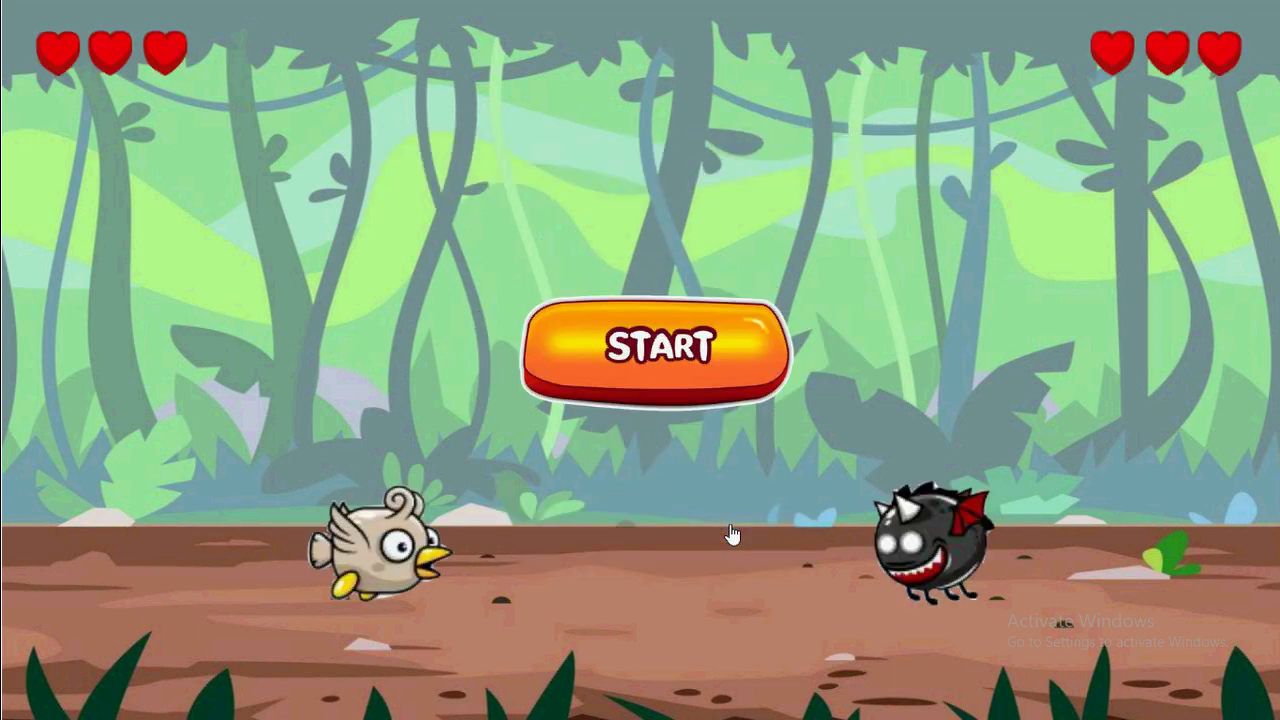
Play scissors in the first round of the demo match and rock in the second.
{"action": "left_click", "coordinate": [749, 376]}
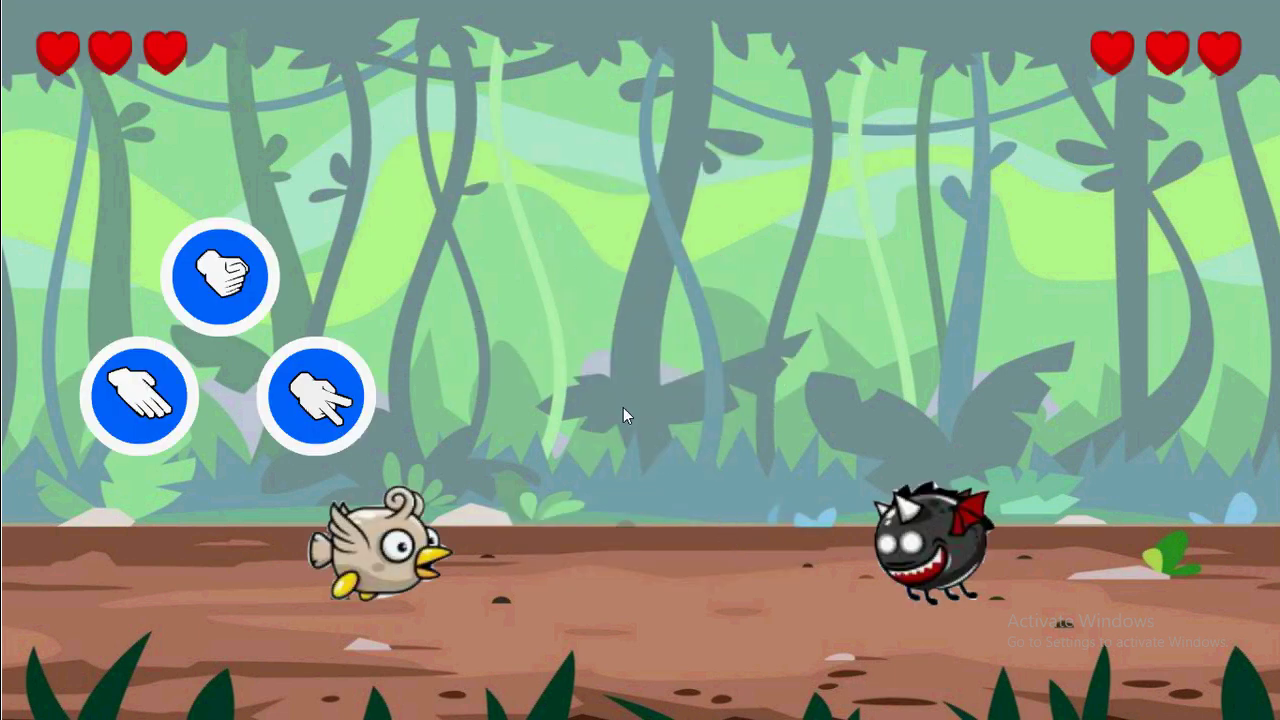
{"action": "left_click", "coordinate": [331, 398]}
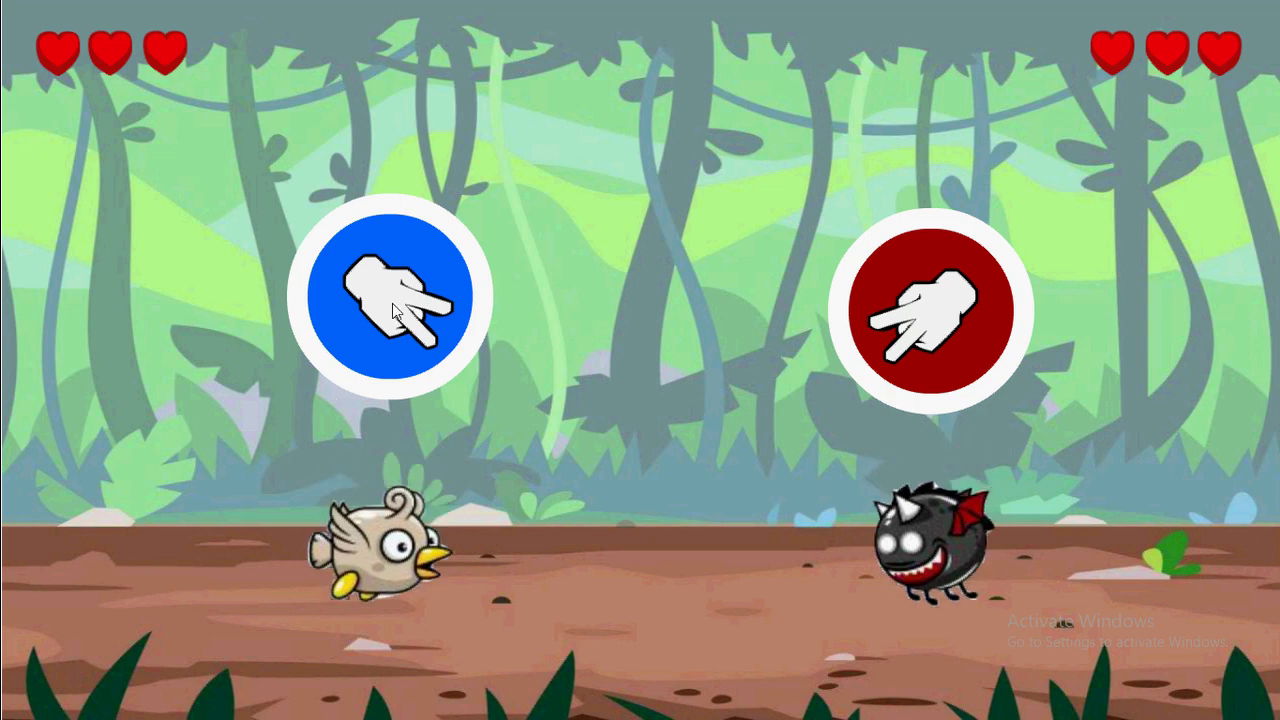
{"action": "left_click", "coordinate": [645, 380]}
{"action": "left_click", "coordinate": [221, 293]}
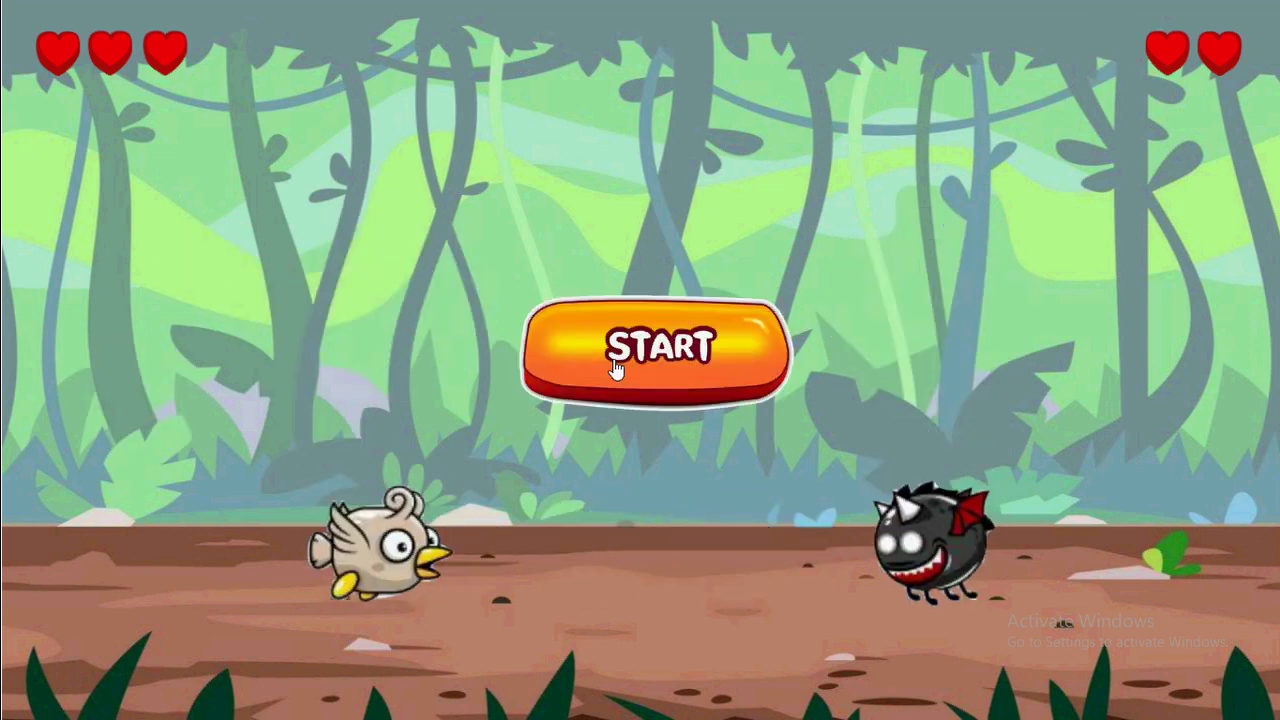
Continue the demo match with a round of paper followed by a round of rock.
{"action": "left_click", "coordinate": [614, 368]}
{"action": "left_click", "coordinate": [140, 420]}
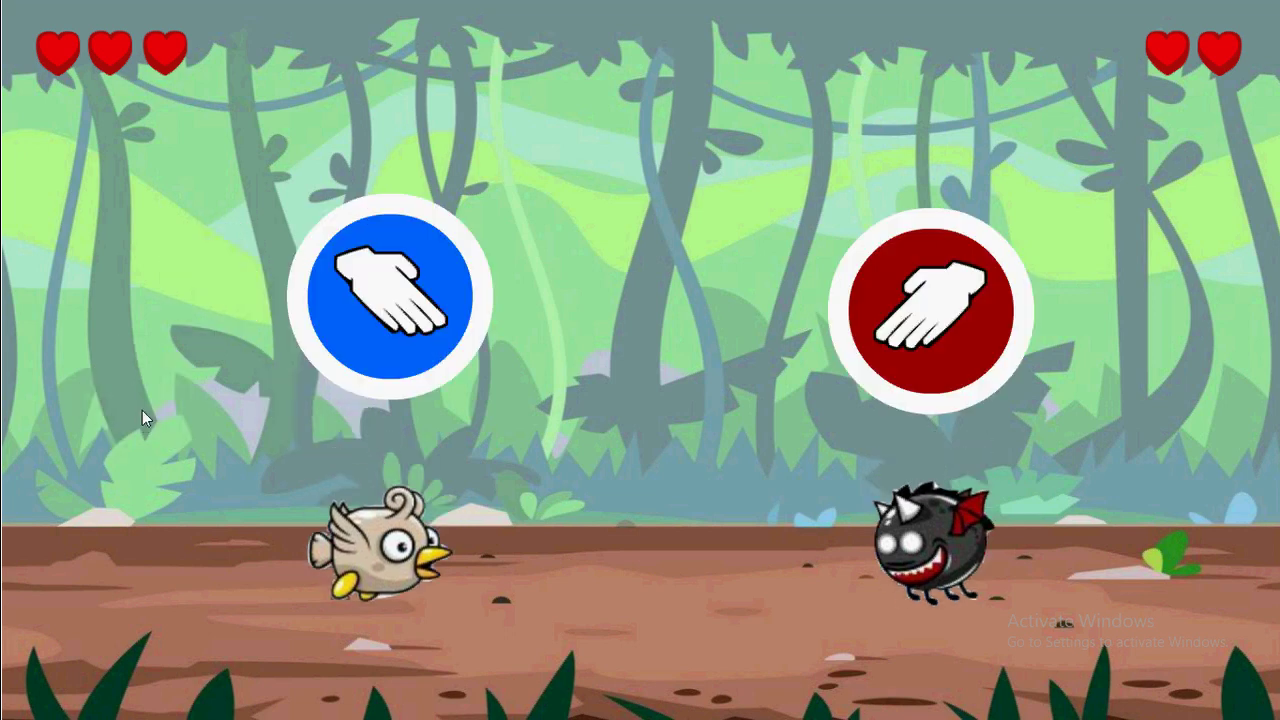
{"action": "left_click", "coordinate": [664, 358]}
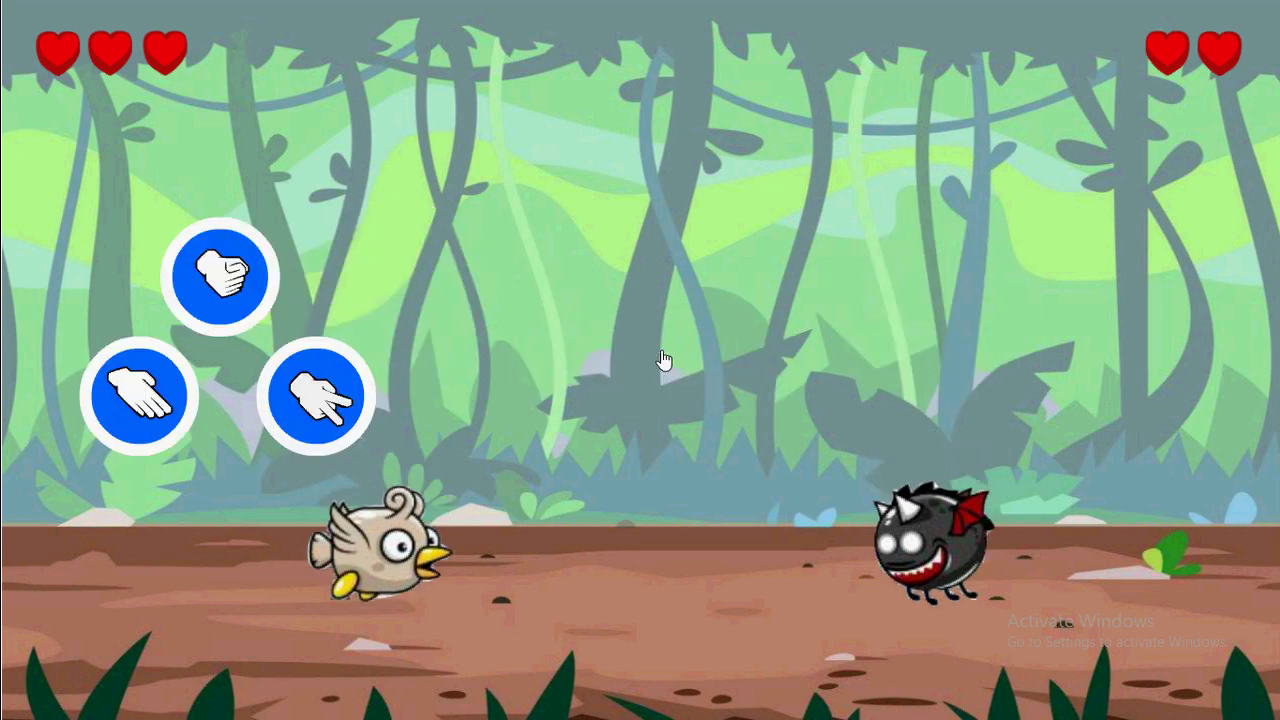
{"action": "left_click", "coordinate": [210, 264]}
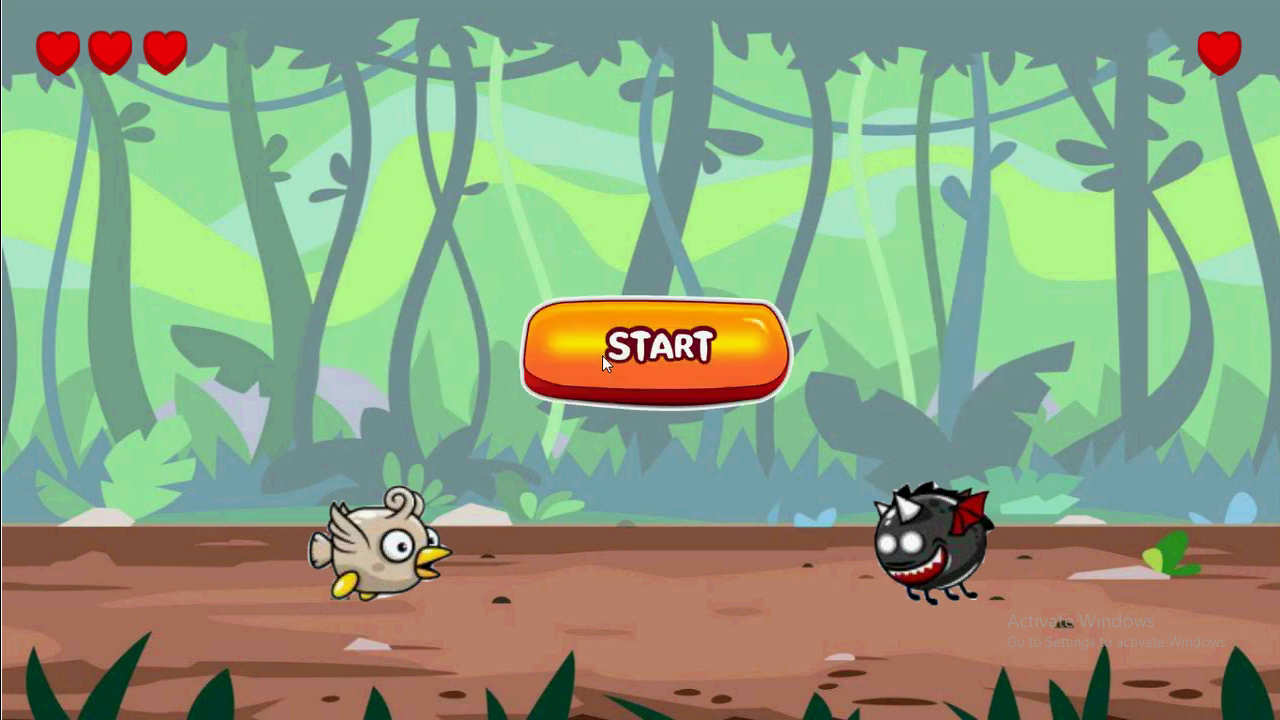
Play another round with scissors and one with rock against the black horned monster.
{"action": "left_click", "coordinate": [630, 370]}
{"action": "left_click", "coordinate": [316, 384]}
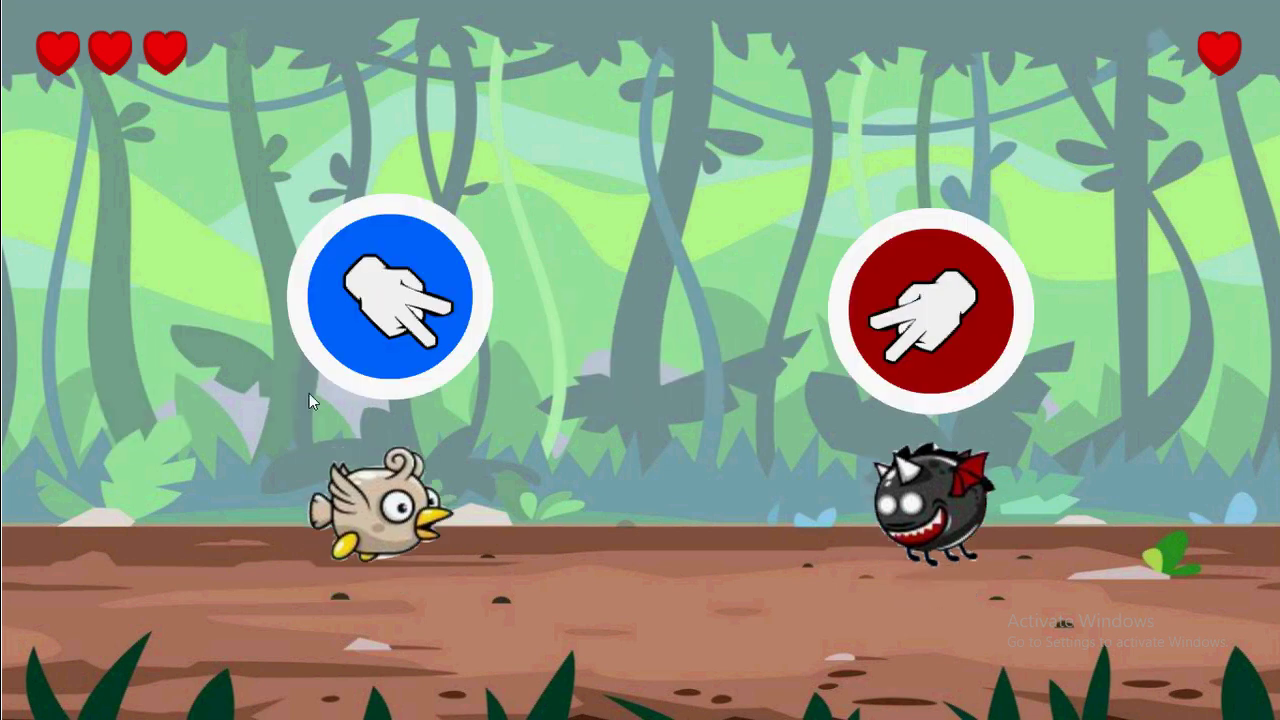
{"action": "left_click", "coordinate": [648, 368]}
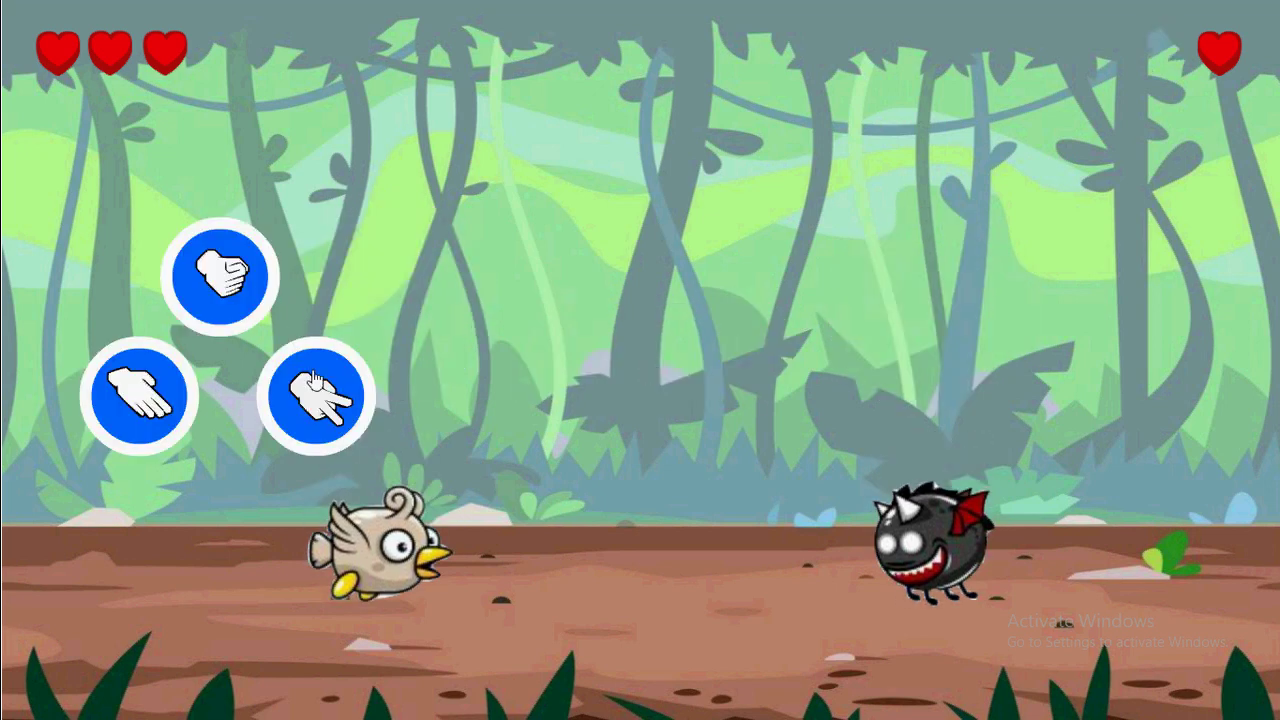
{"action": "left_click", "coordinate": [229, 281]}
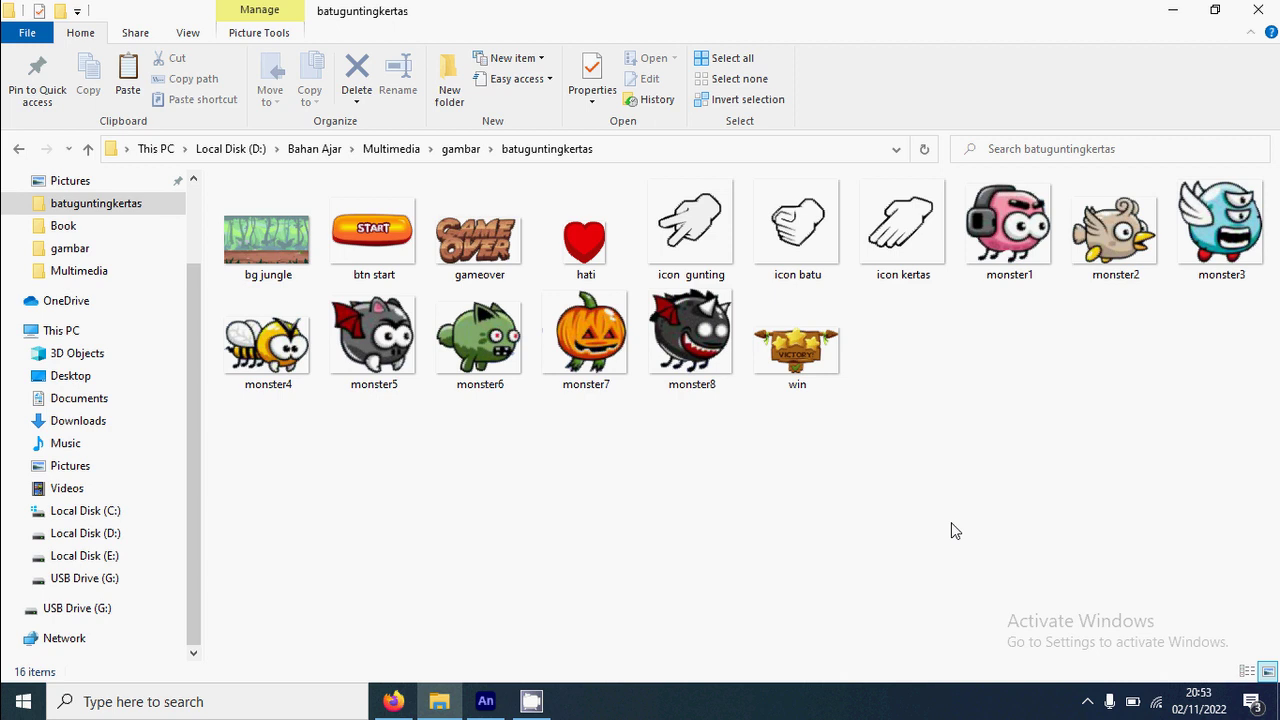
Review the game images in the batuguntingkertas folder, including background, start button, game over, win, heart and hand icons.
{"action": "left_click", "coordinate": [253, 242]}
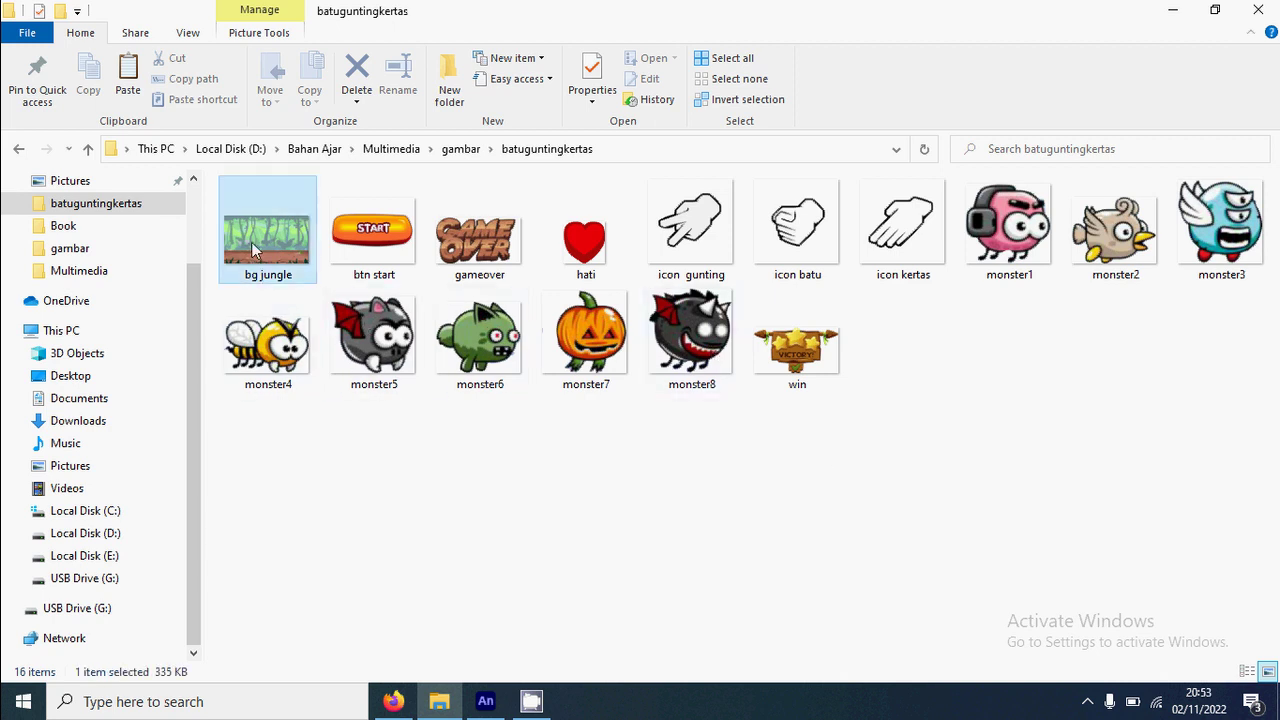
{"action": "left_click", "coordinate": [416, 272]}
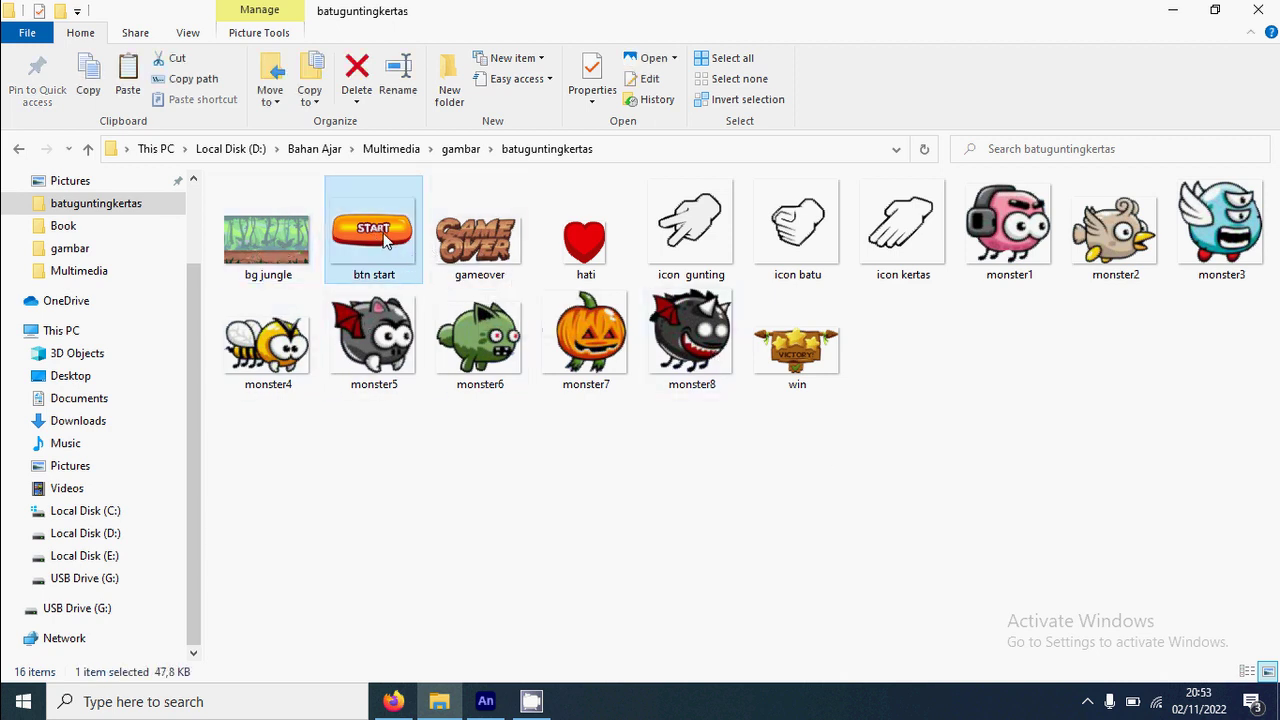
{"action": "left_click", "coordinate": [482, 245]}
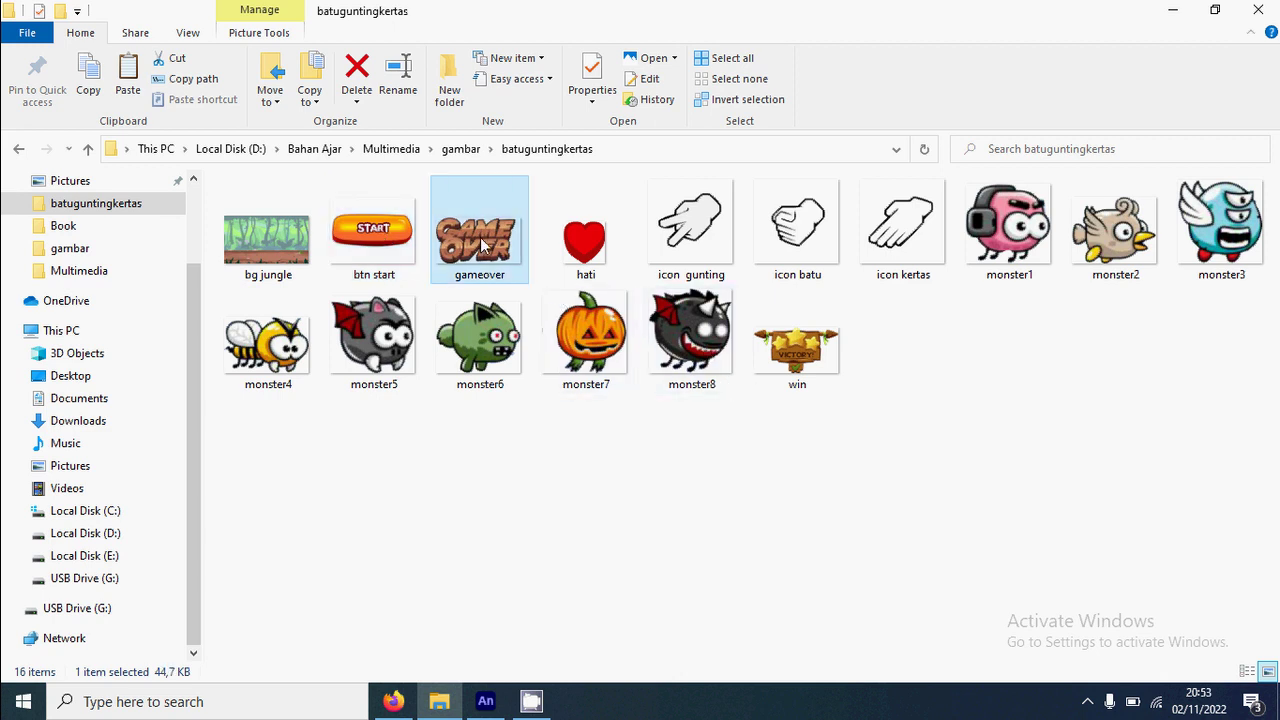
{"action": "left_click", "coordinate": [810, 378]}
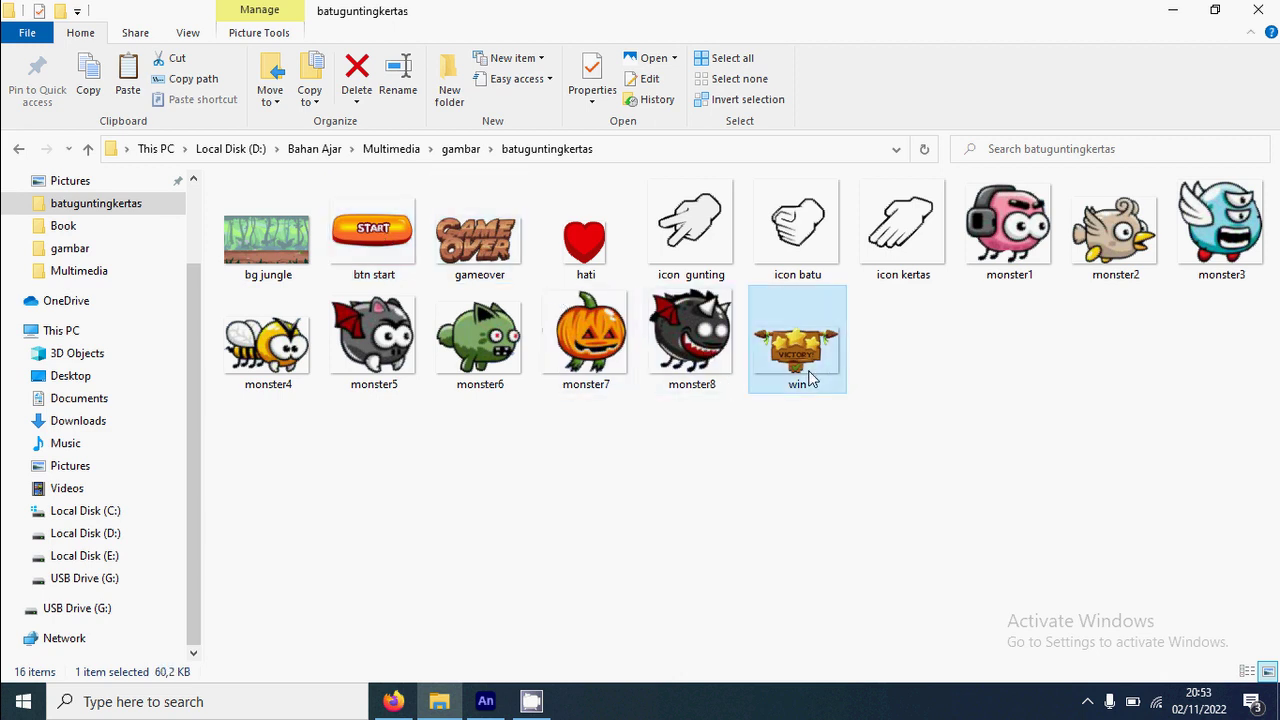
{"action": "left_click", "coordinate": [592, 262]}
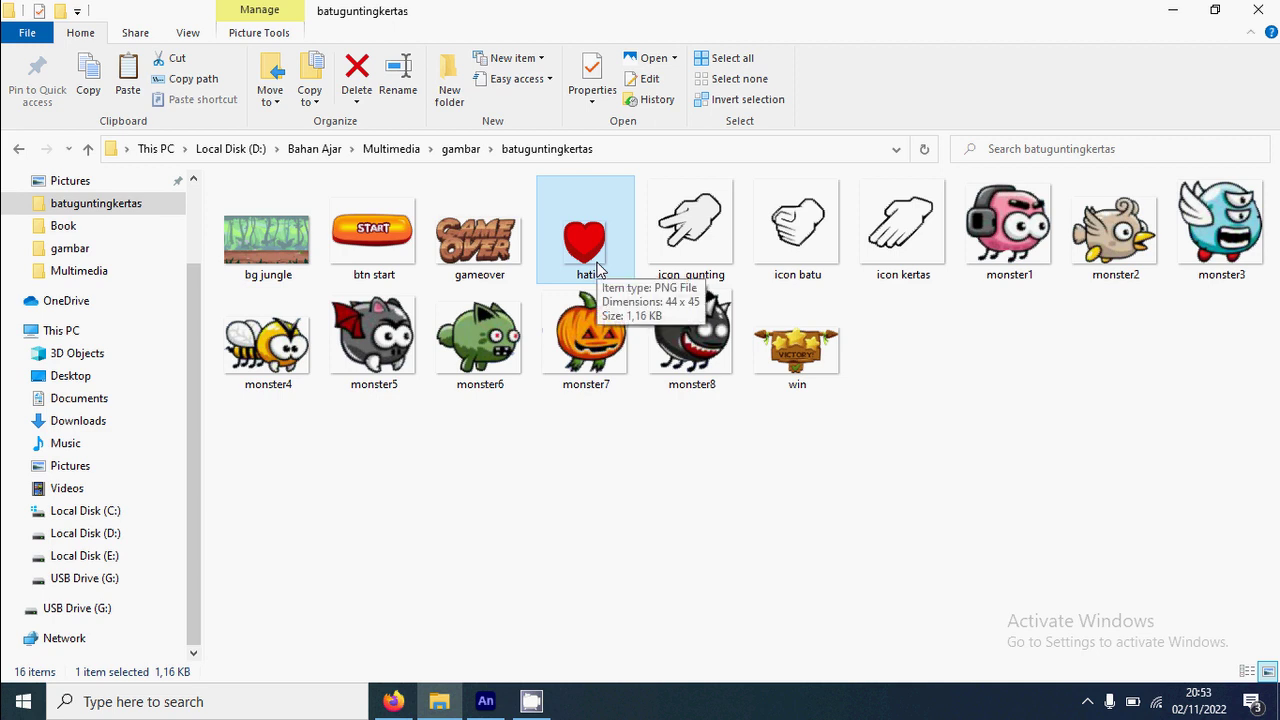
{"action": "left_click", "coordinate": [712, 240]}
{"action": "left_click", "coordinate": [806, 250]}
{"action": "left_click", "coordinate": [900, 262]}
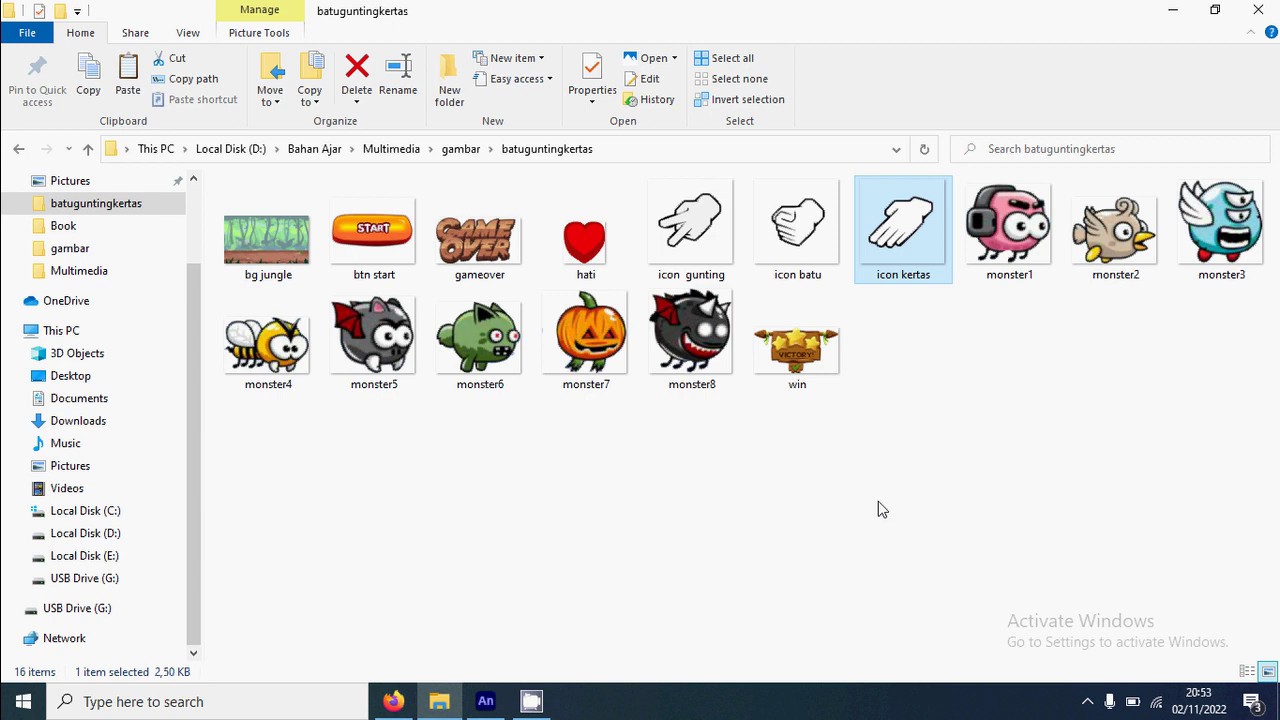
Switch to Firefox and open the MPI Component page on wandah.org.
{"action": "left_click", "coordinate": [398, 700]}
{"action": "scroll", "coordinate": [634, 502], "scroll_direction": "down", "scroll_amount": 2}
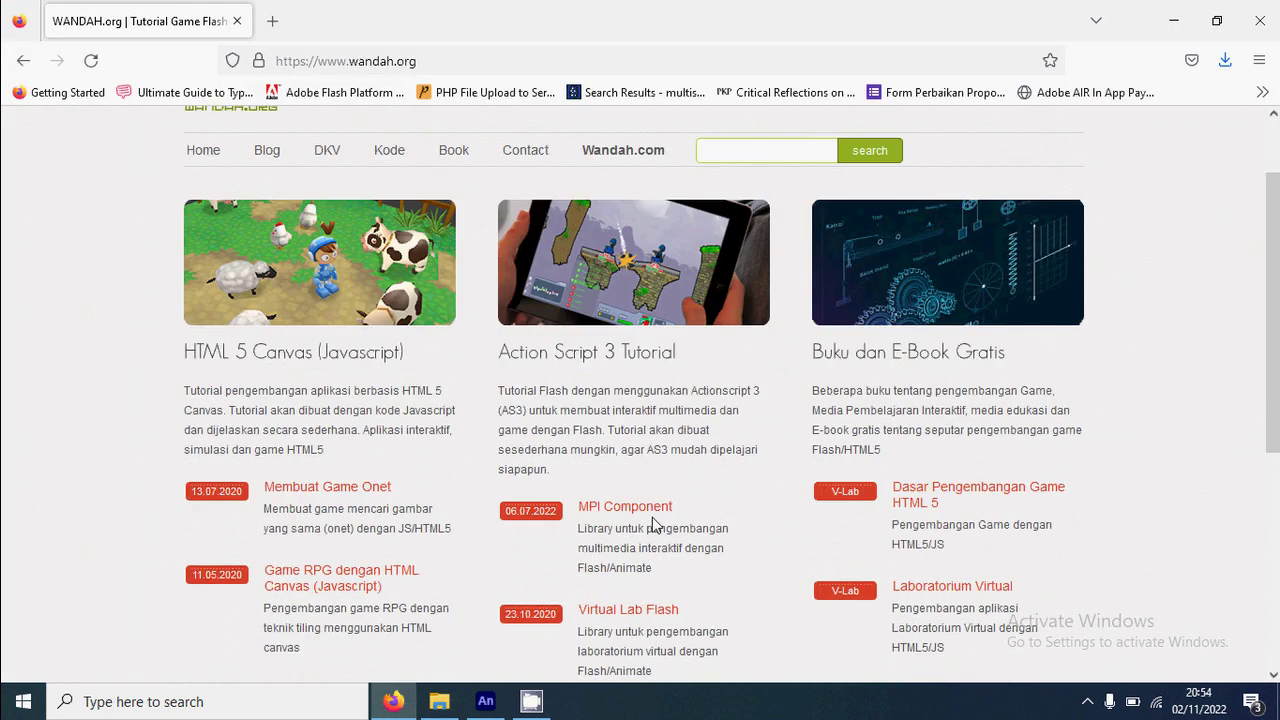
{"action": "left_click", "coordinate": [656, 515]}
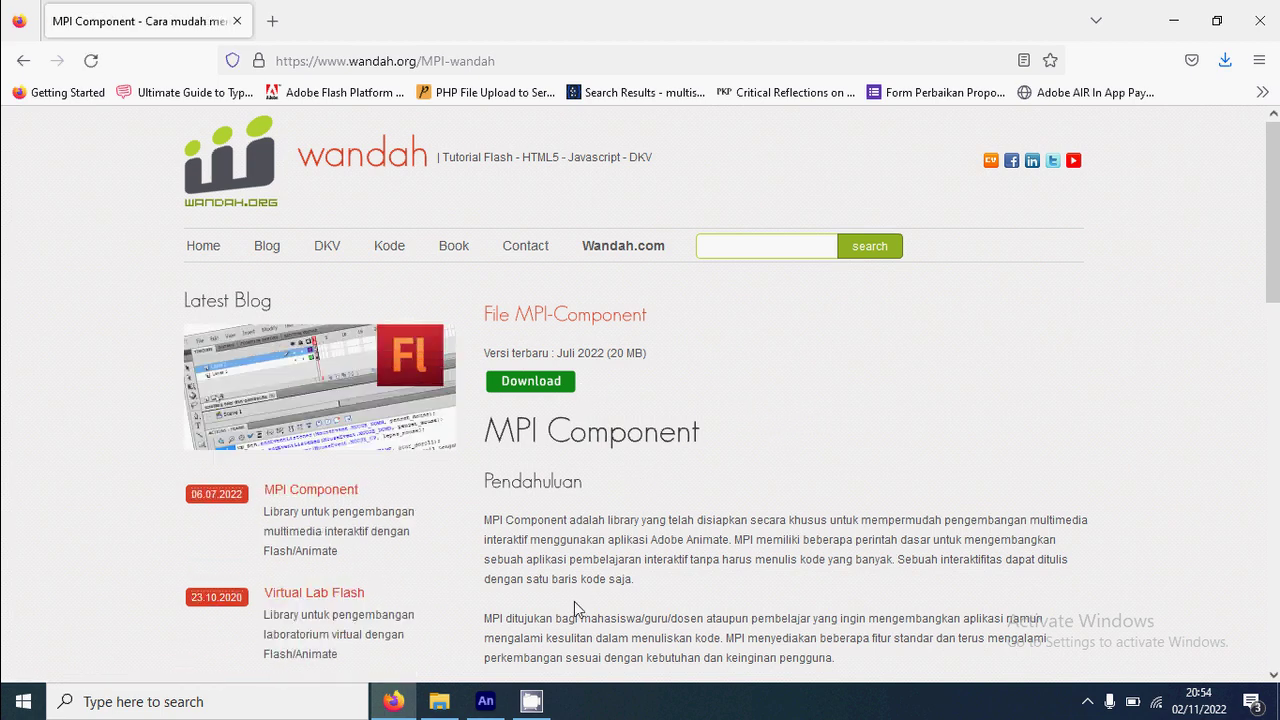
Switch to Adobe Animate and create a new 1280 × 720 document at 30 FPS.
{"action": "left_click", "coordinate": [487, 703]}
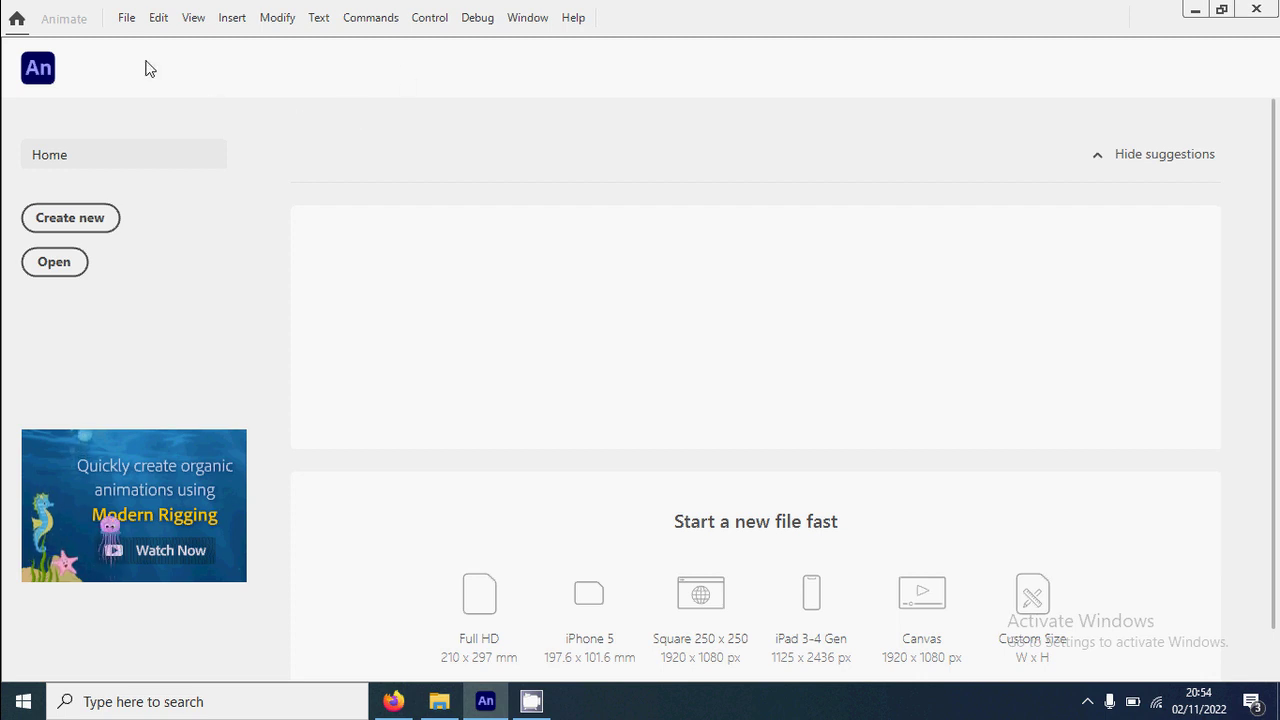
{"action": "left_click", "coordinate": [129, 19]}
{"action": "left_click", "coordinate": [175, 40]}
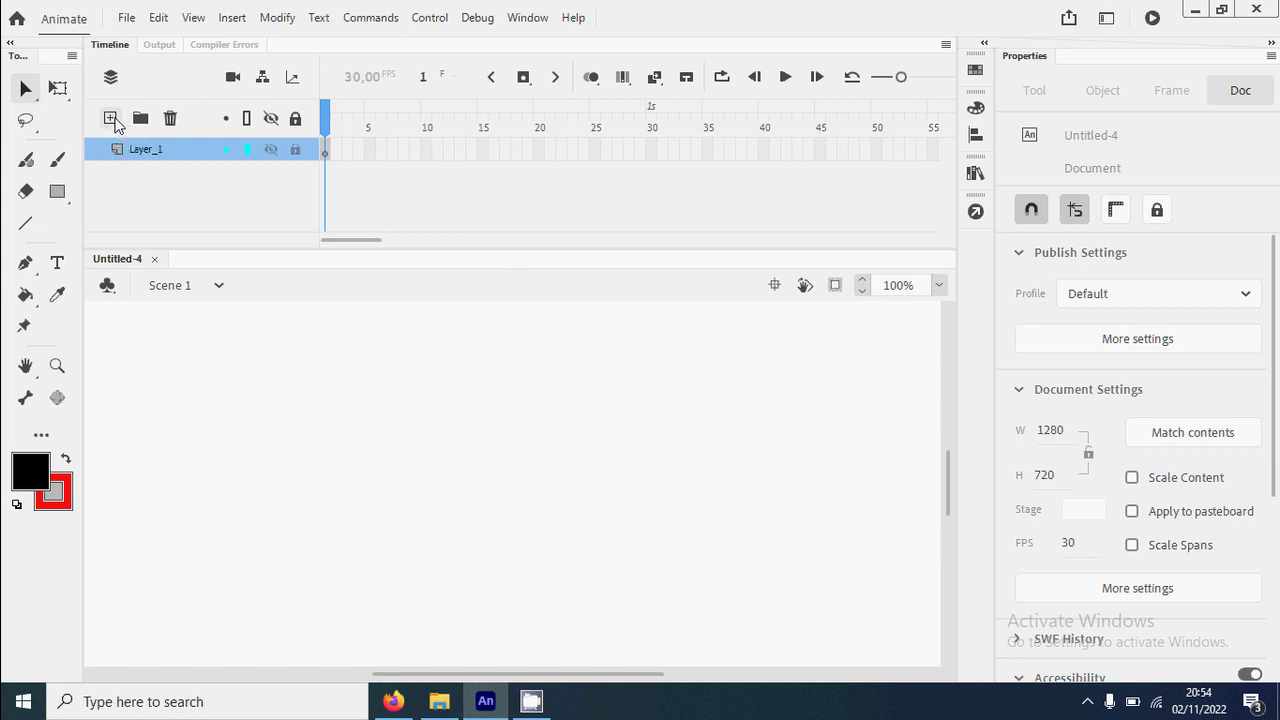
Add three new layers above Layer_1 in the timeline.
{"action": "left_click", "coordinate": [111, 119]}
{"action": "left_click", "coordinate": [111, 119]}
{"action": "left_click", "coordinate": [111, 119]}
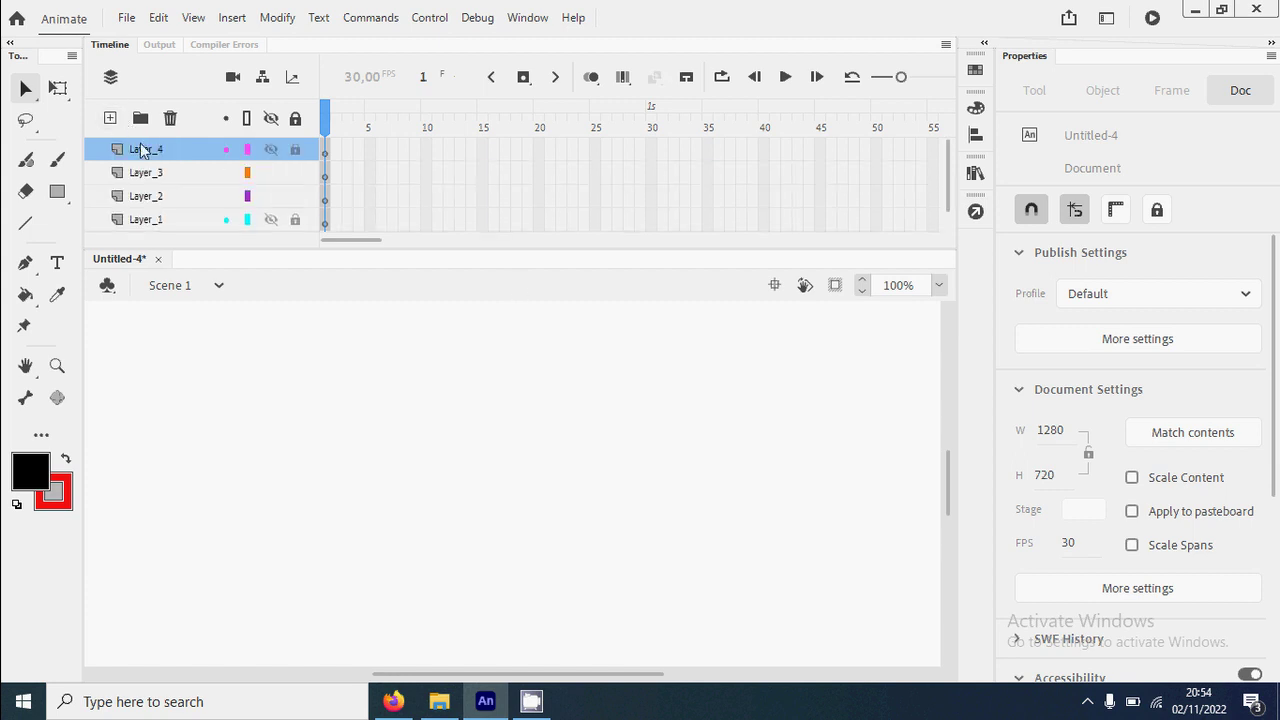
Rename Layer_1 to bg and Layer_2 to konten.
{"action": "double_click", "coordinate": [150, 222]}
{"action": "type", "text": "bg"}
{"action": "key", "text": "Return"}
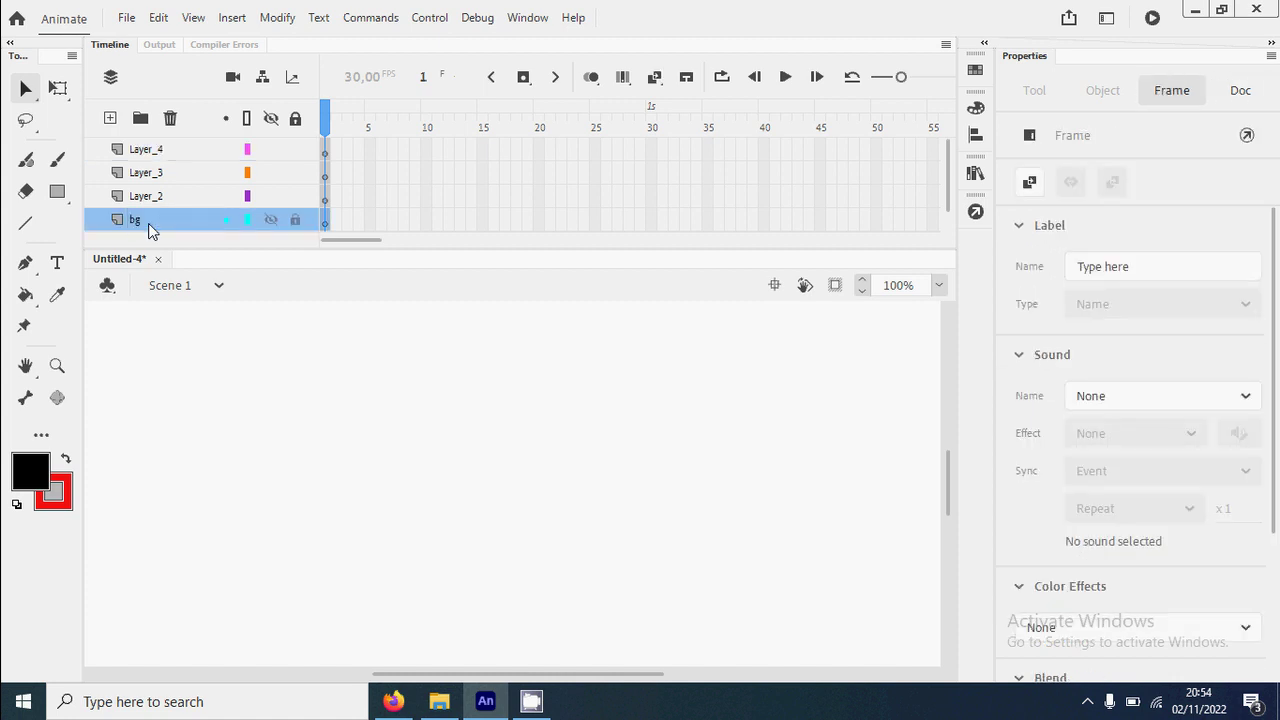
{"action": "double_click", "coordinate": [155, 196]}
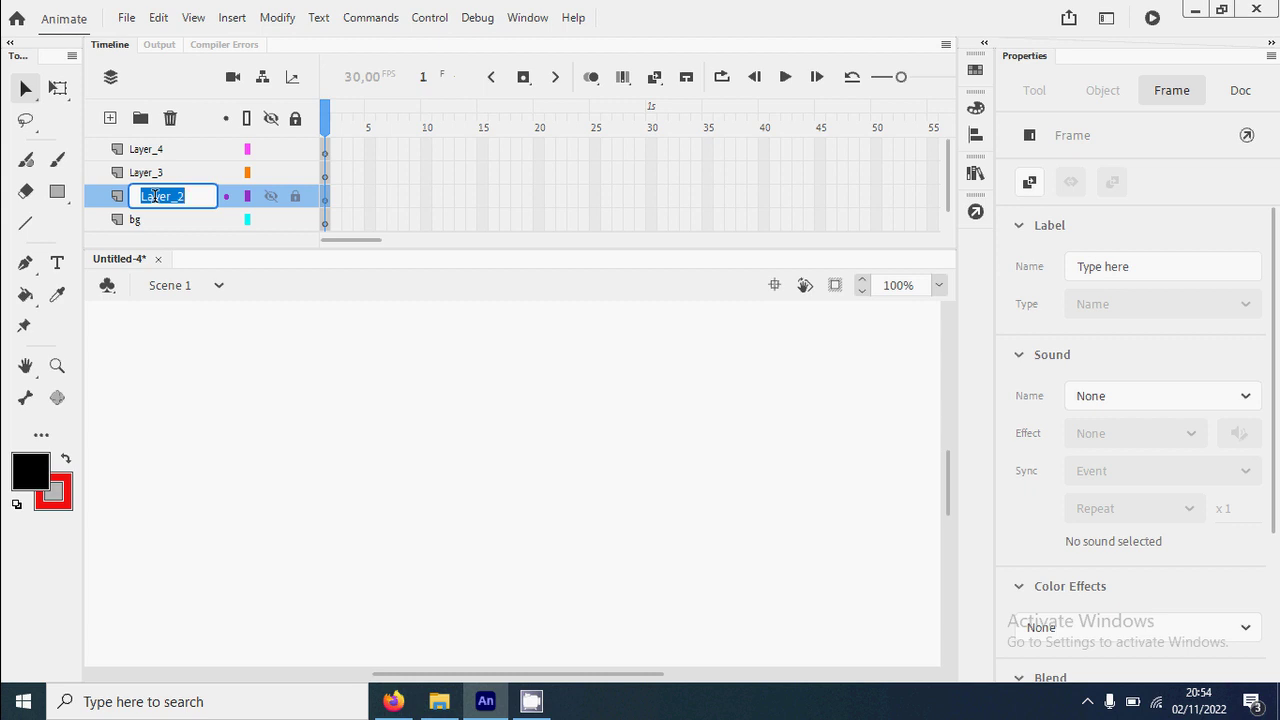
{"action": "type", "text": "konten"}
{"action": "key", "text": "Return"}
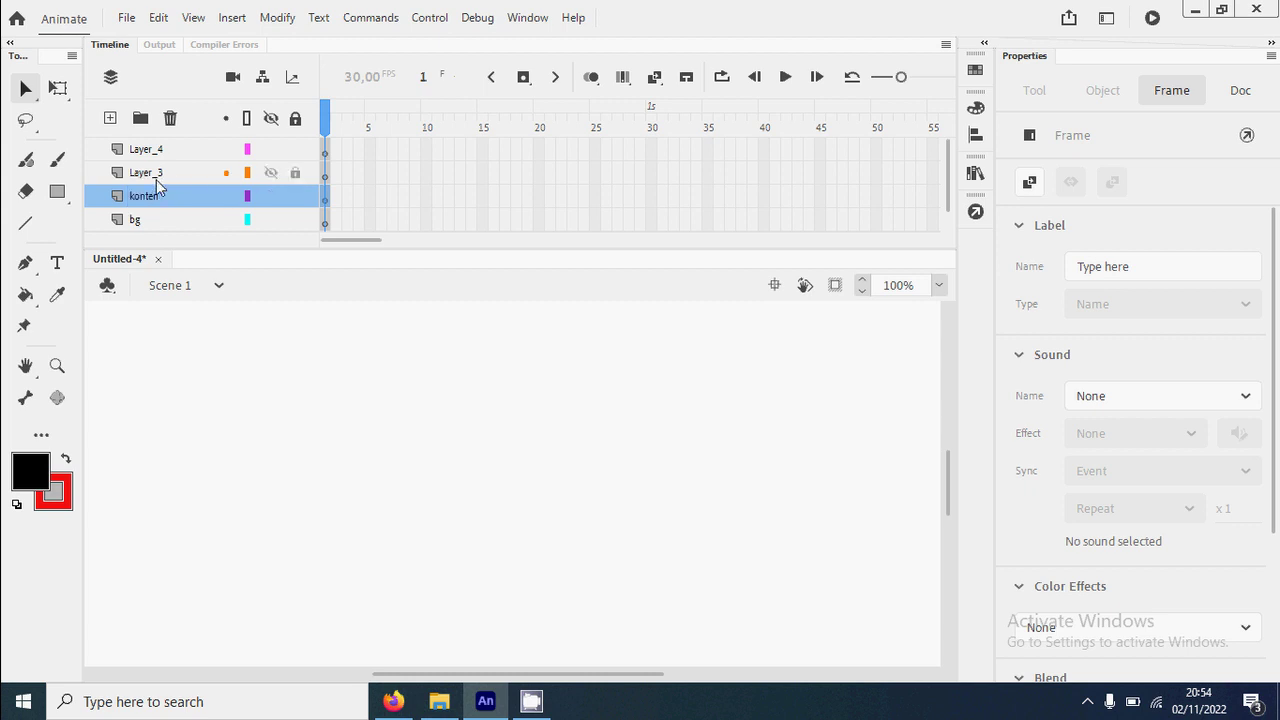
Rename Layer_3 to mpi and Layer_4 to kode.
{"action": "double_click", "coordinate": [155, 172]}
{"action": "type", "text": "mpi"}
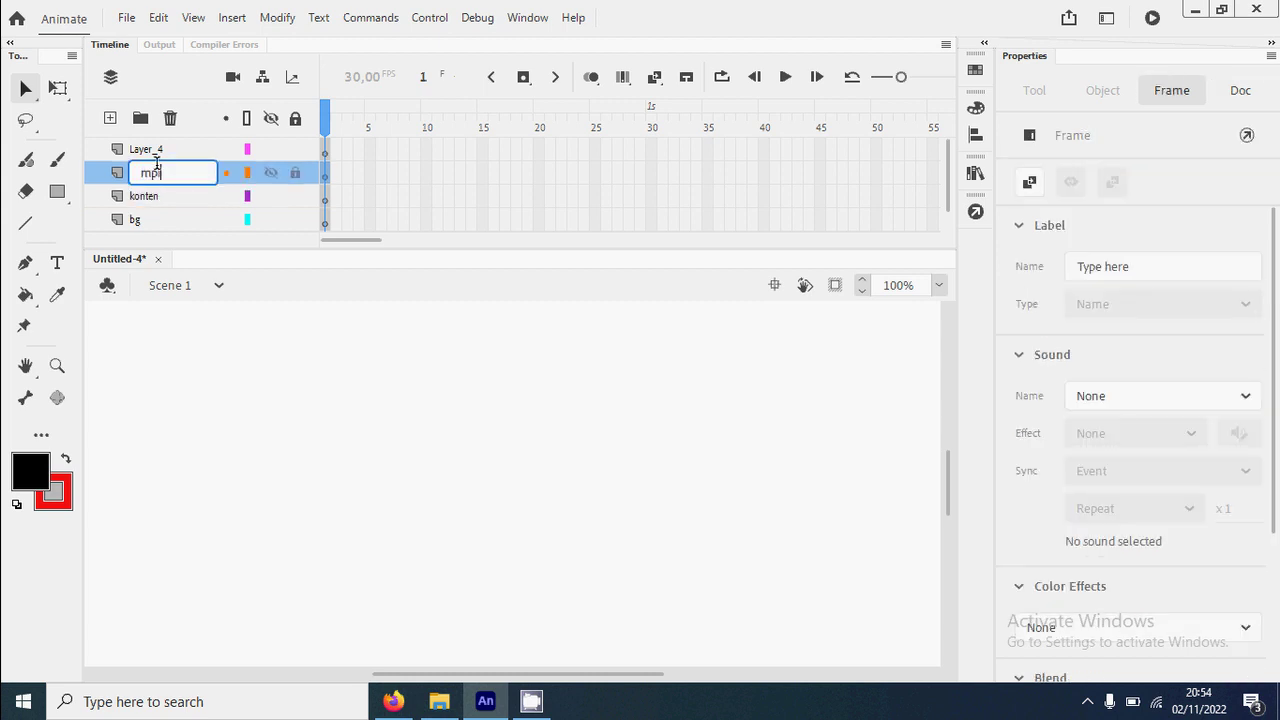
{"action": "key", "text": "Return"}
{"action": "left_click", "coordinate": [155, 152]}
{"action": "double_click", "coordinate": [155, 152]}
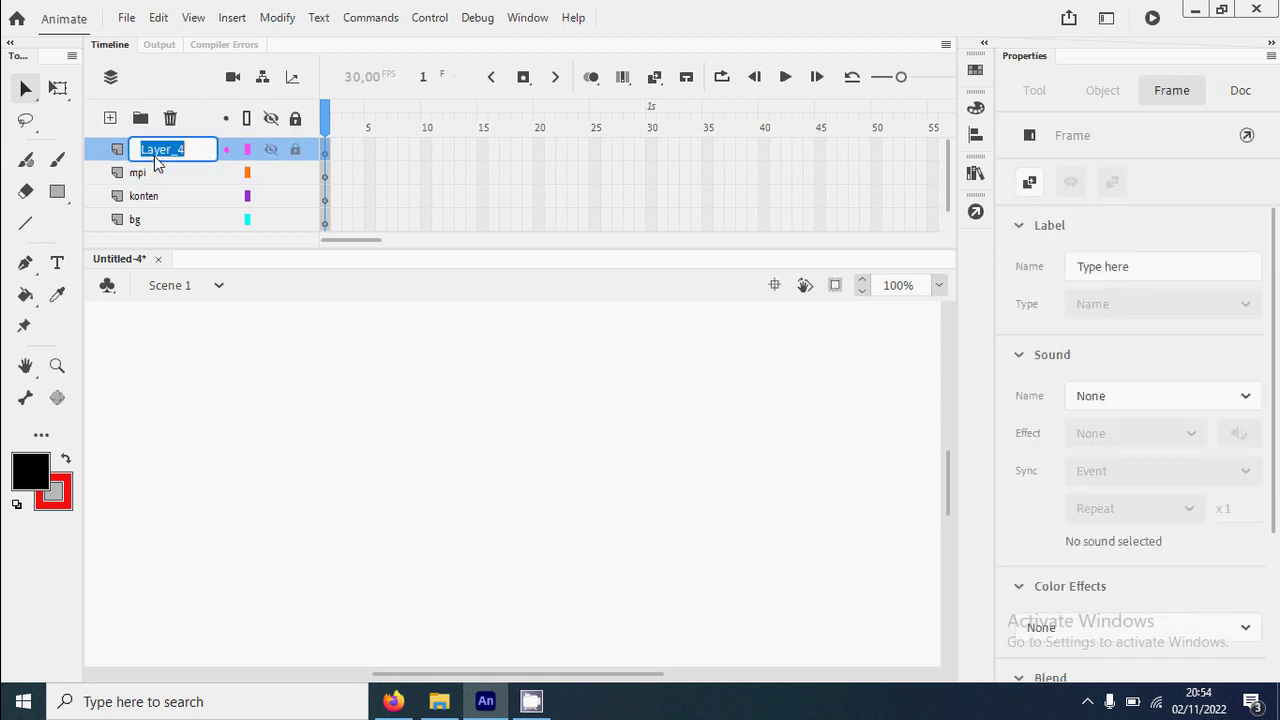
{"action": "type", "text": "kode"}
{"action": "key", "text": "Return"}
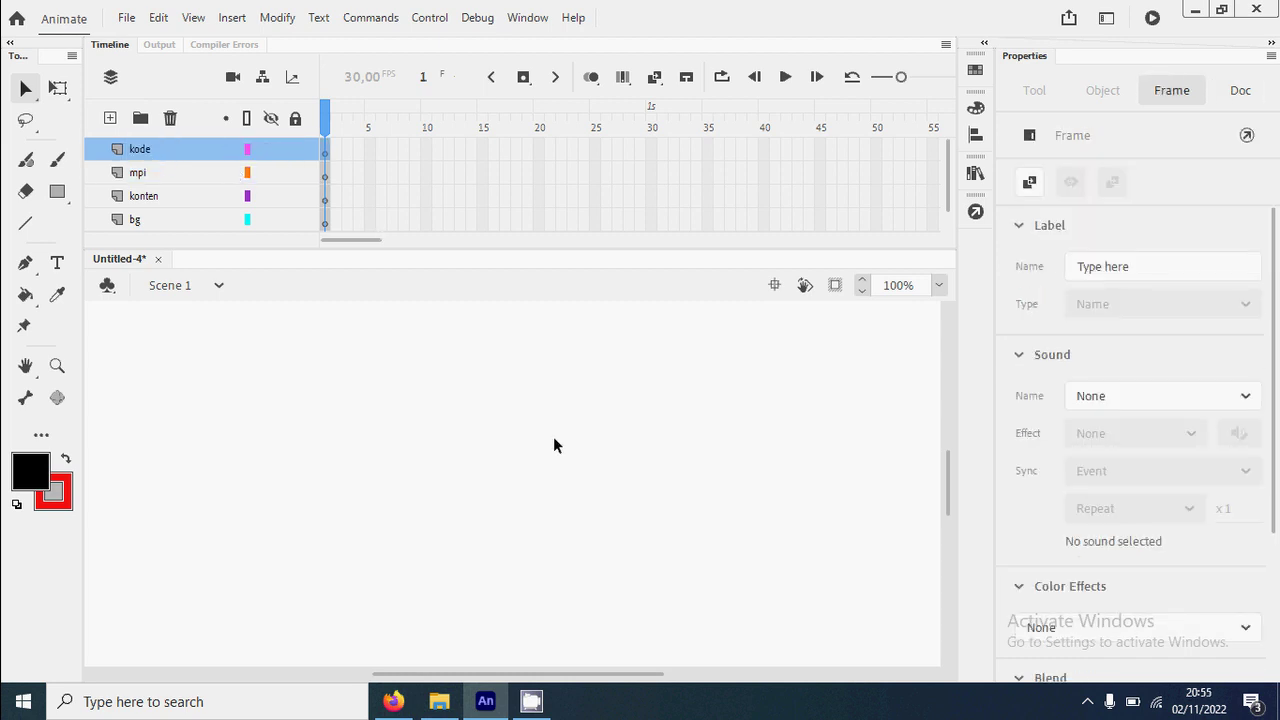
Import the bg jungle image to the stage on frame 1 of the bg layer.
{"action": "key", "text": "ctrl+2"}
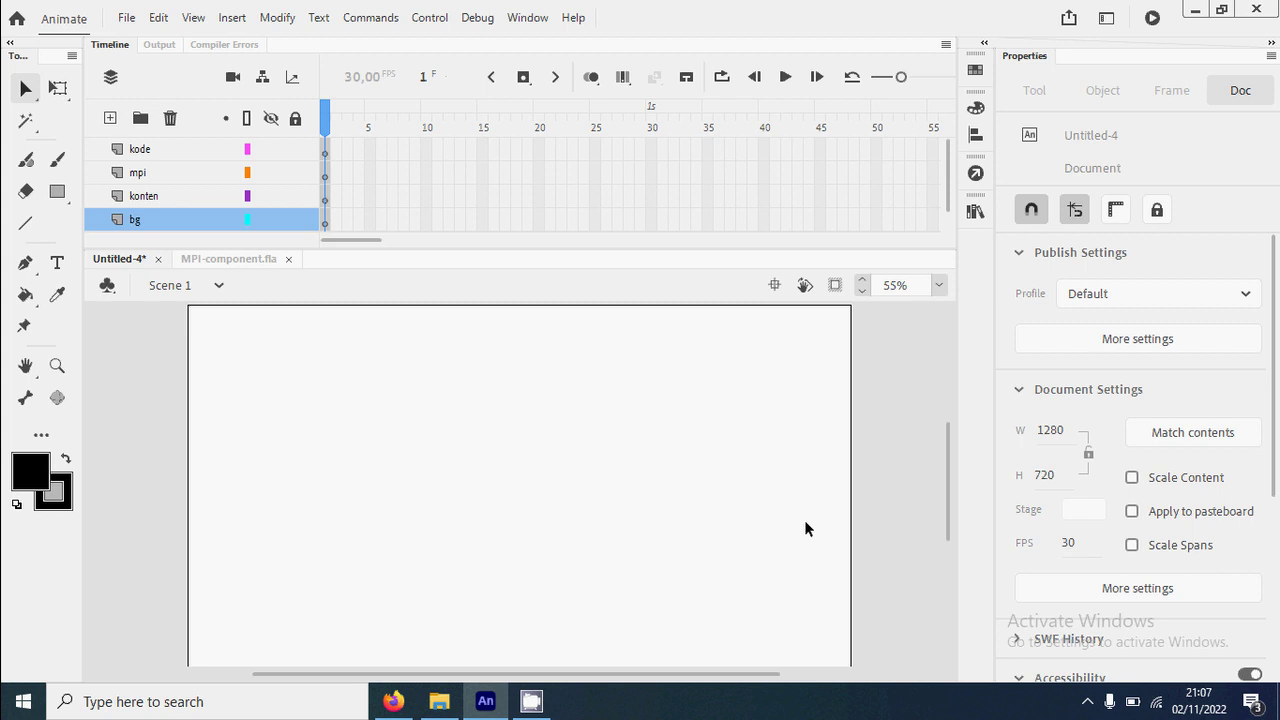
{"action": "left_click", "coordinate": [325, 220]}
{"action": "left_click", "coordinate": [121, 19]}
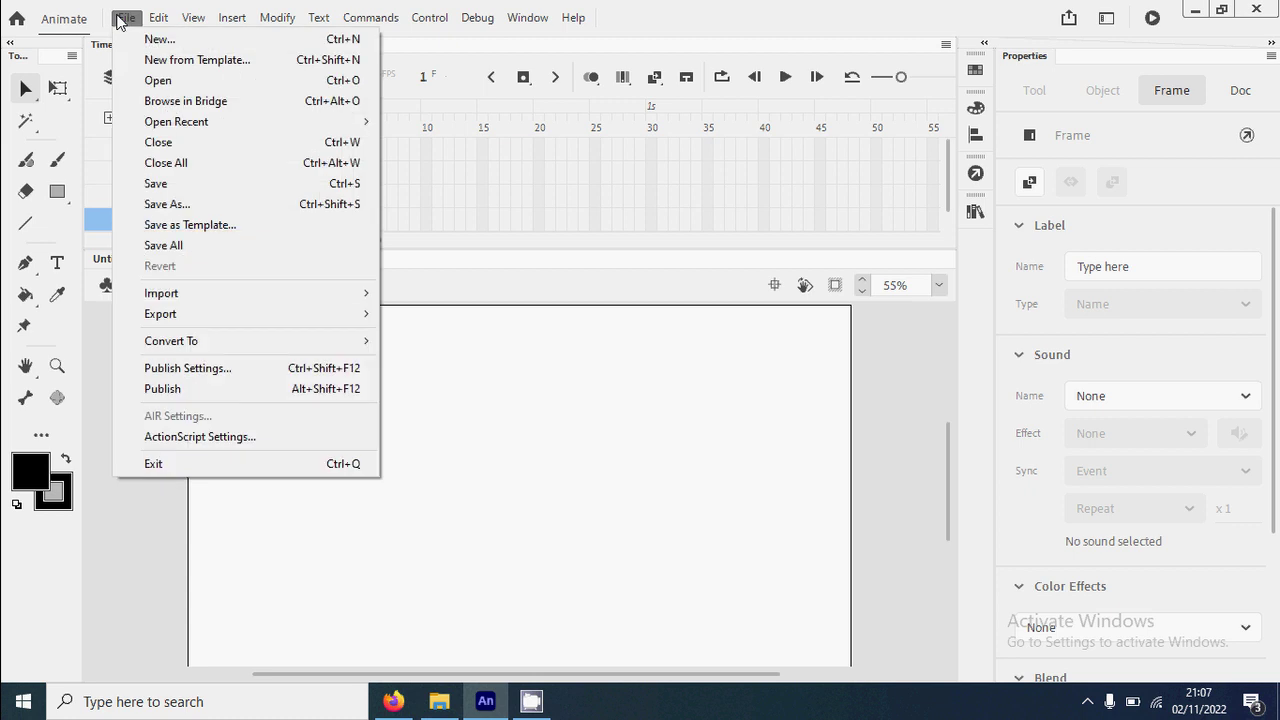
{"action": "mouse_move", "coordinate": [300, 295]}
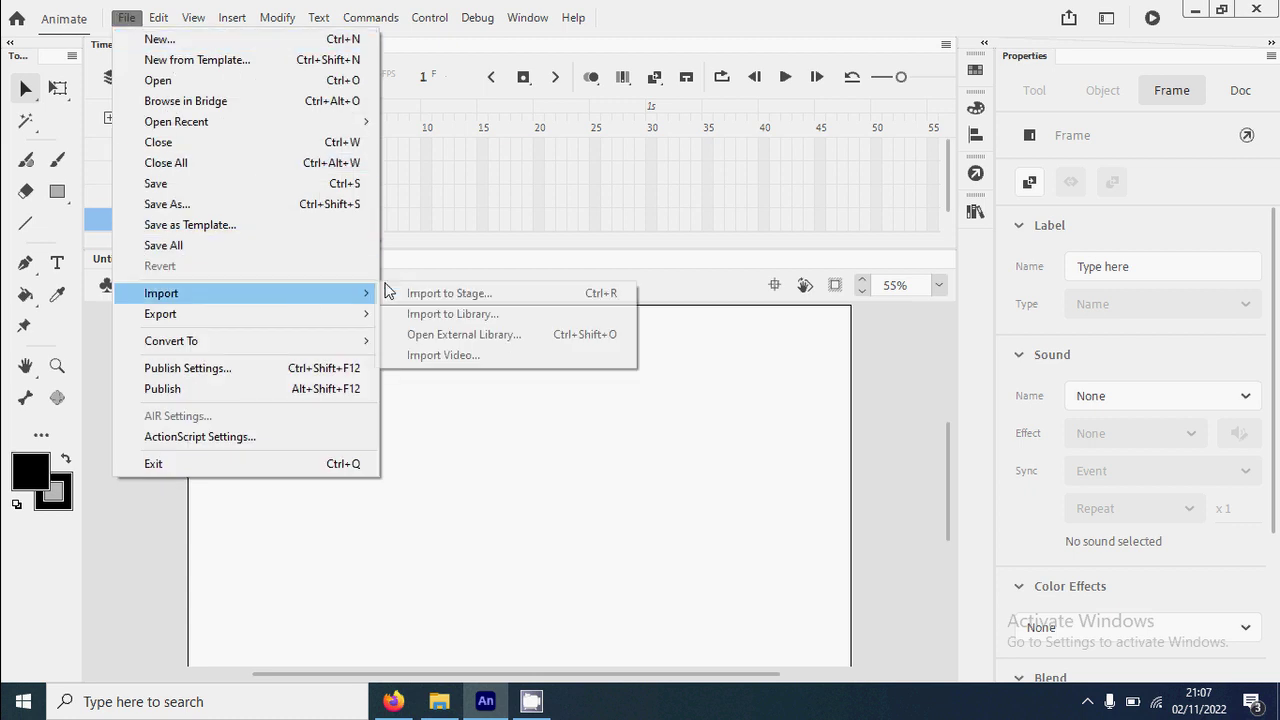
{"action": "left_click", "coordinate": [490, 302]}
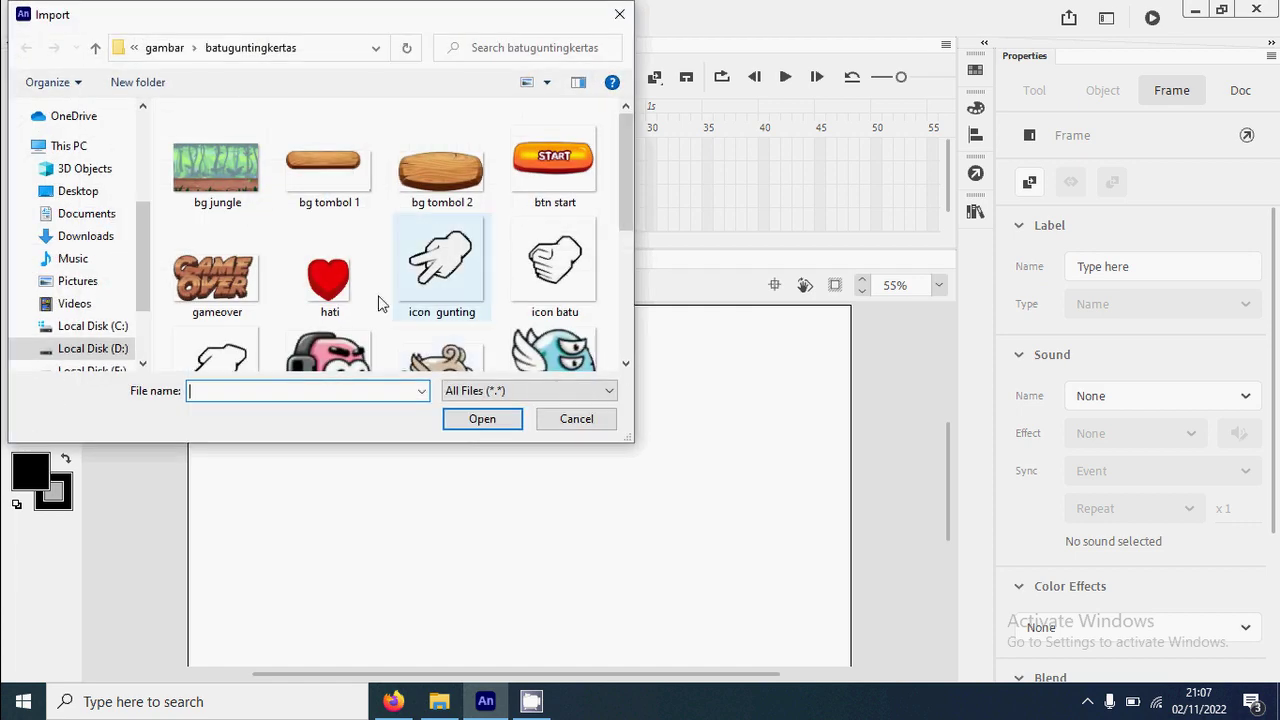
{"action": "double_click", "coordinate": [202, 162]}
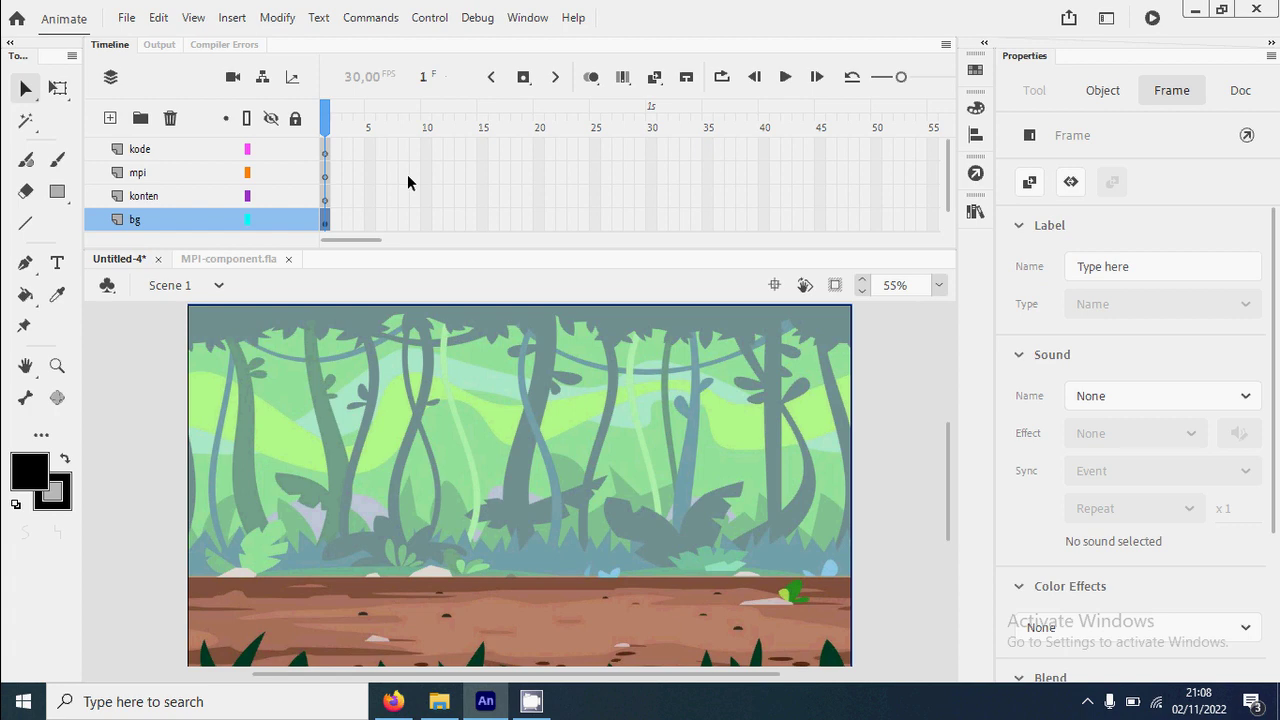
Extend the bg layer's jungle background to frame 30 and lock the layer.
{"action": "left_click", "coordinate": [651, 221]}
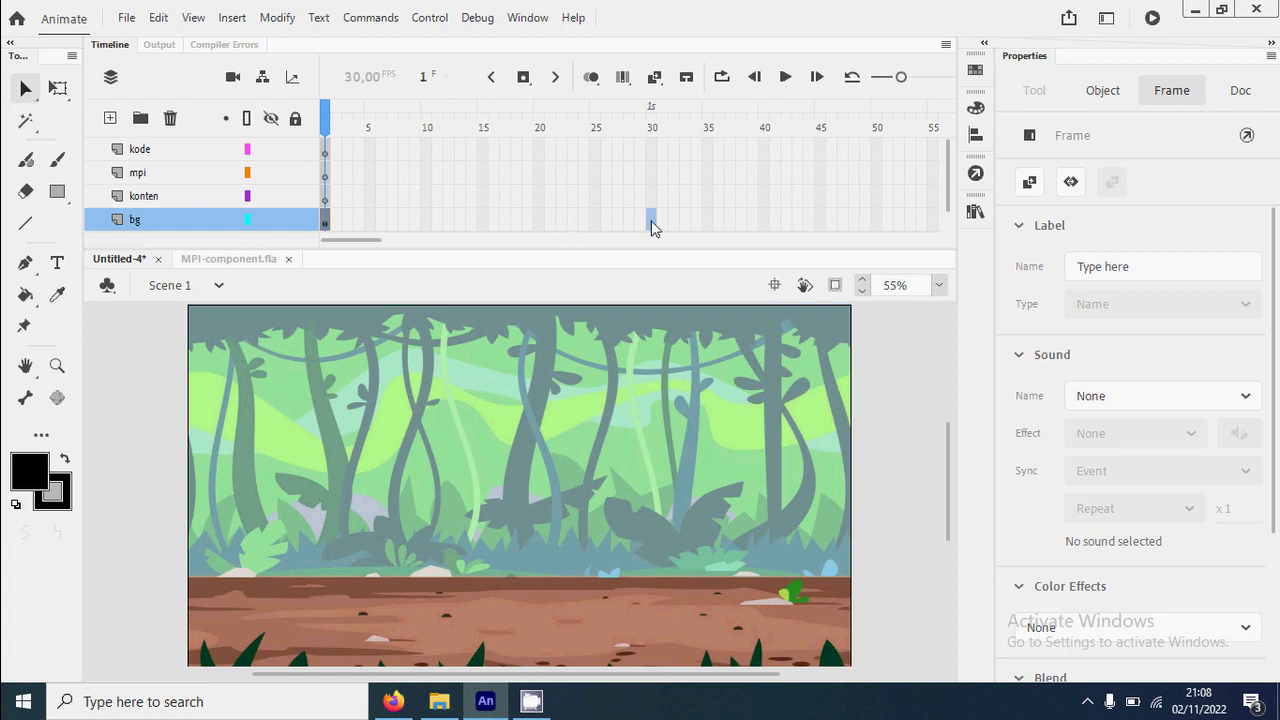
{"action": "left_click", "coordinate": [651, 220]}
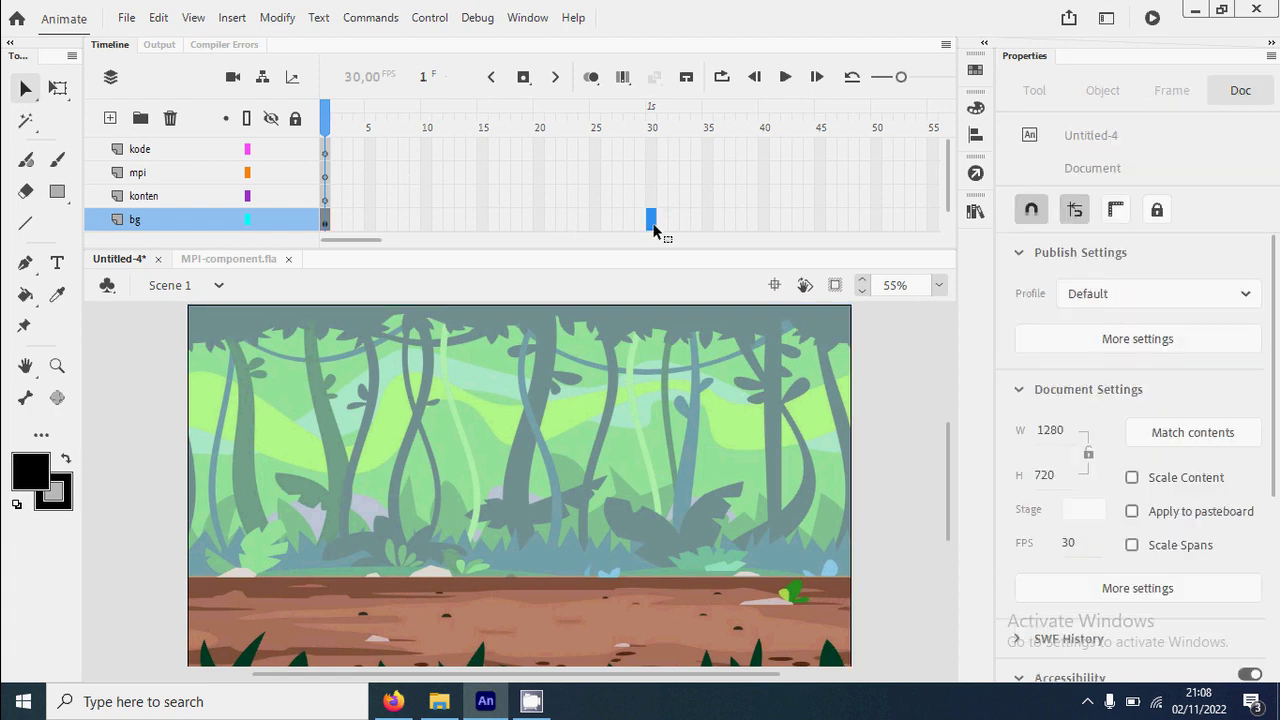
{"action": "right_click", "coordinate": [653, 229]}
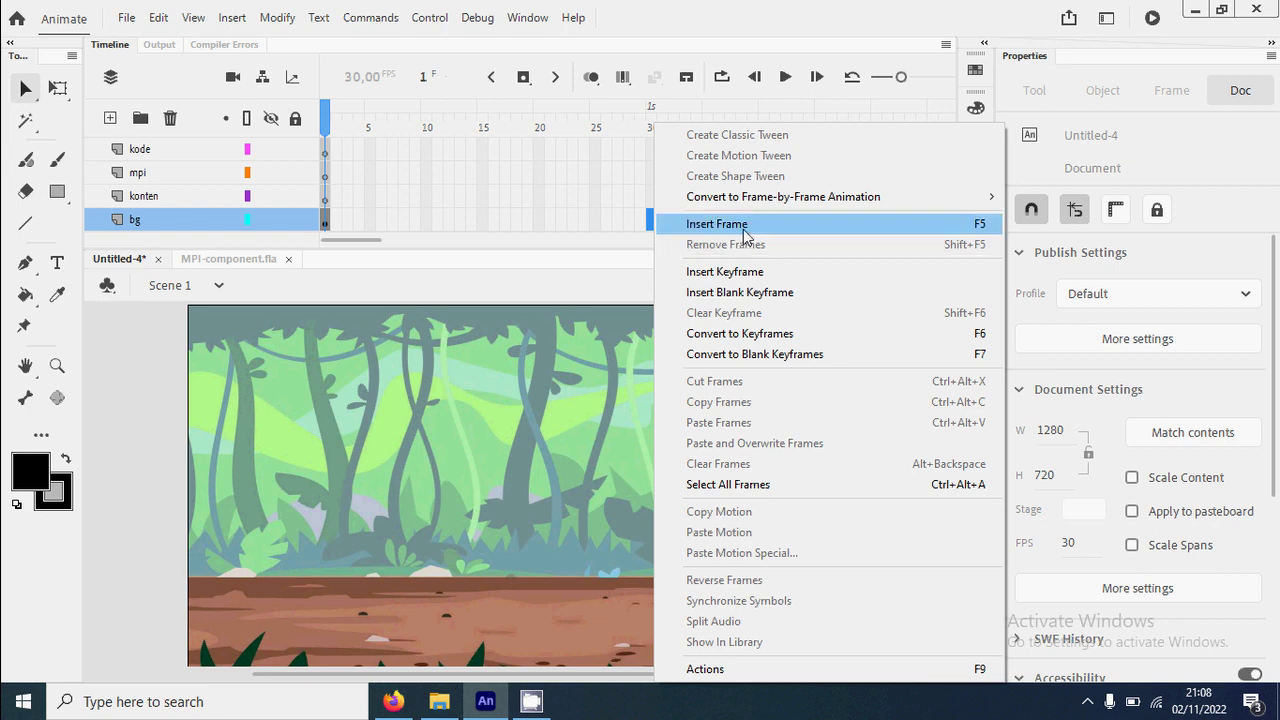
{"action": "left_click", "coordinate": [744, 230]}
{"action": "left_click_drag", "start_coordinate": [338, 135], "coordinate": [669, 149]}
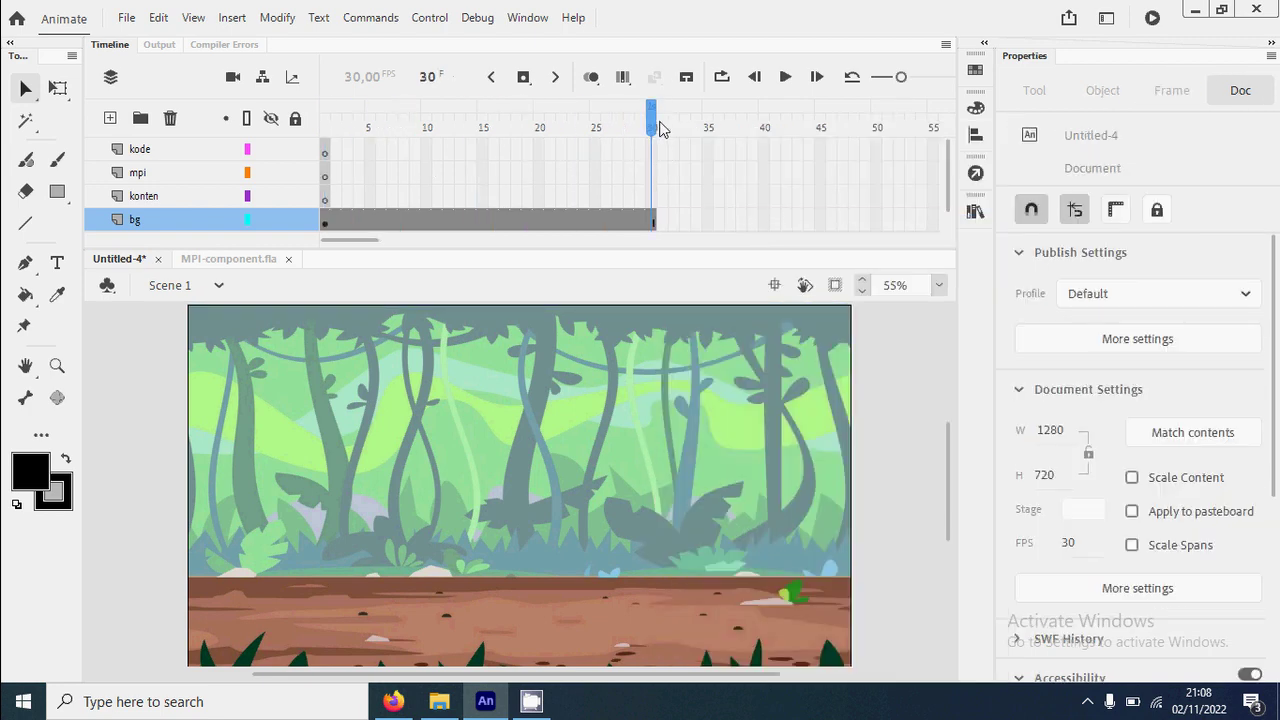
{"action": "left_click", "coordinate": [296, 221]}
Insert a keyframe at frame 2 of the konten layer.
{"action": "left_click", "coordinate": [336, 196]}
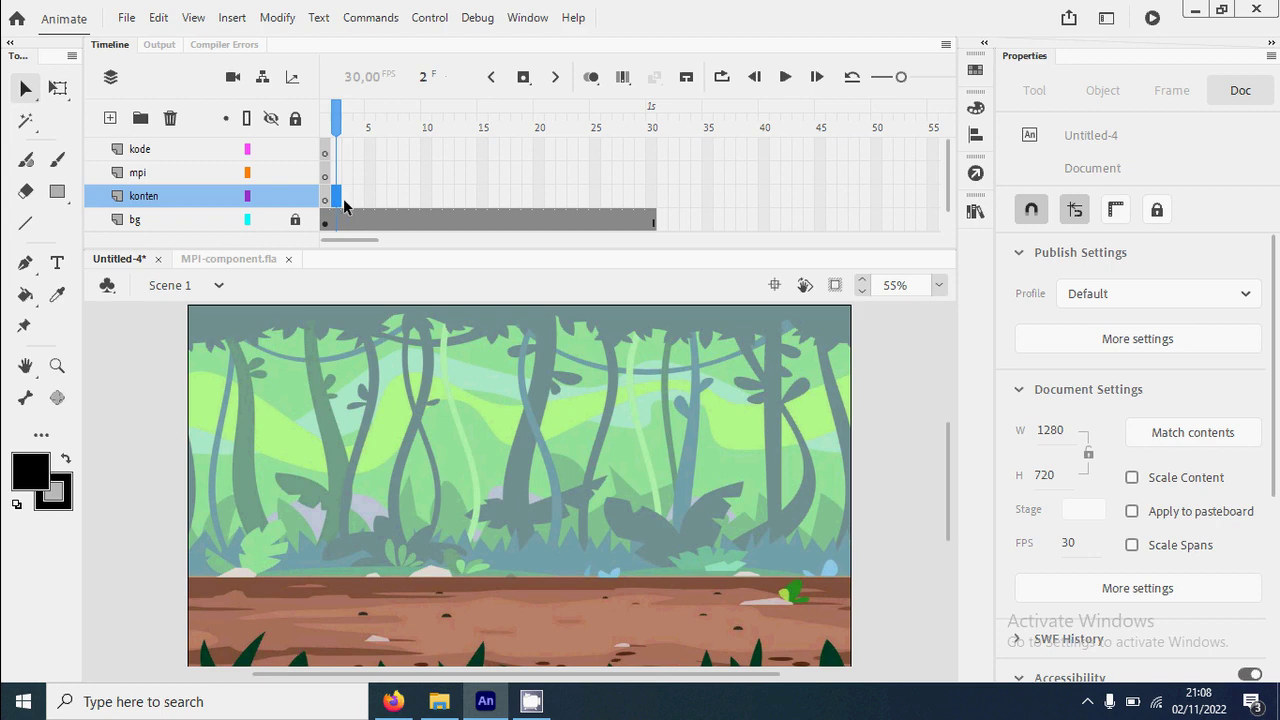
{"action": "right_click", "coordinate": [344, 201]}
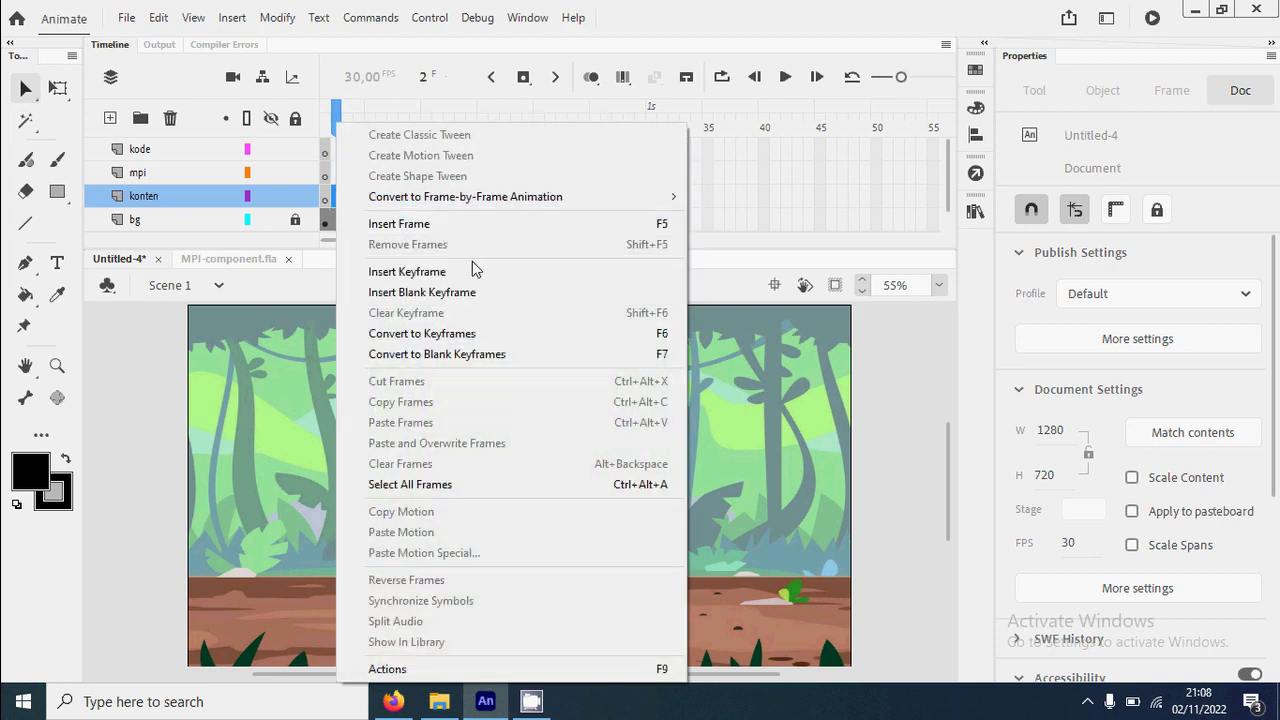
{"action": "left_click", "coordinate": [476, 271]}
{"action": "left_click", "coordinate": [489, 537]}
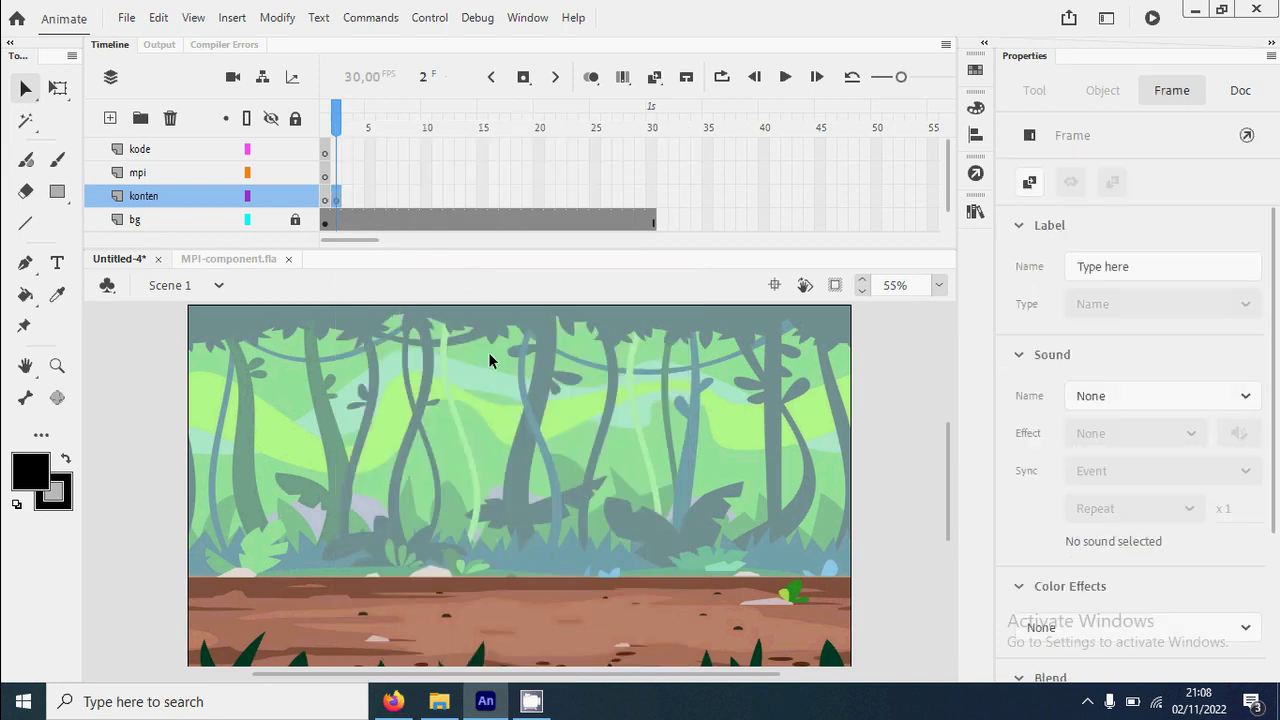
Add the static text title "Batu Gunting kertas" with "Battle" on a second line over the jungle background.
{"action": "left_click", "coordinate": [57, 263]}
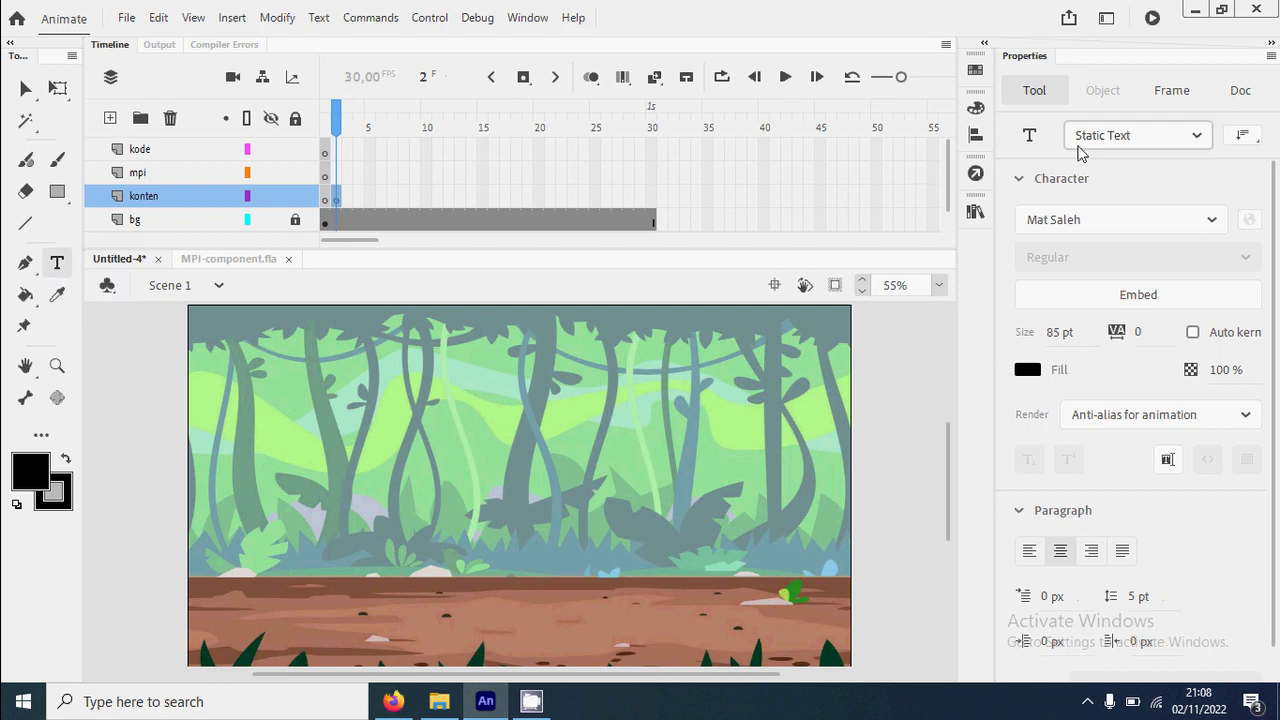
{"action": "left_click", "coordinate": [1199, 136]}
{"action": "left_click", "coordinate": [1203, 140]}
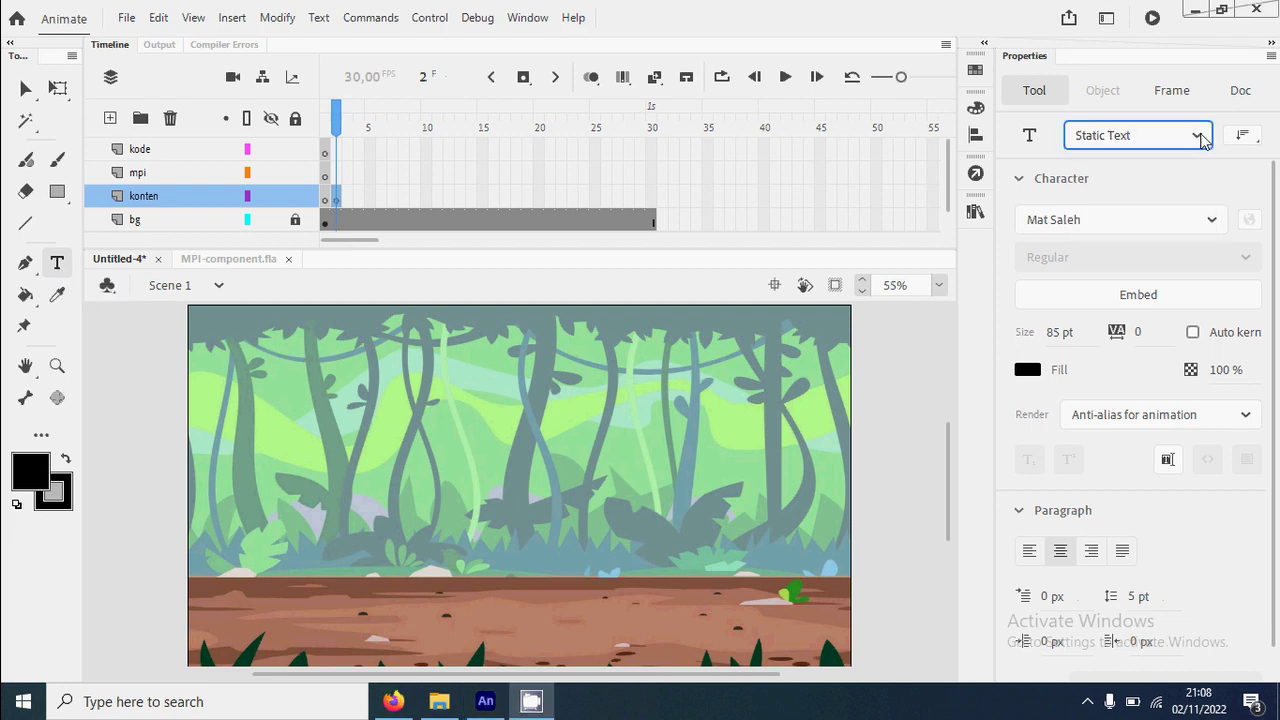
{"action": "left_click", "coordinate": [416, 408]}
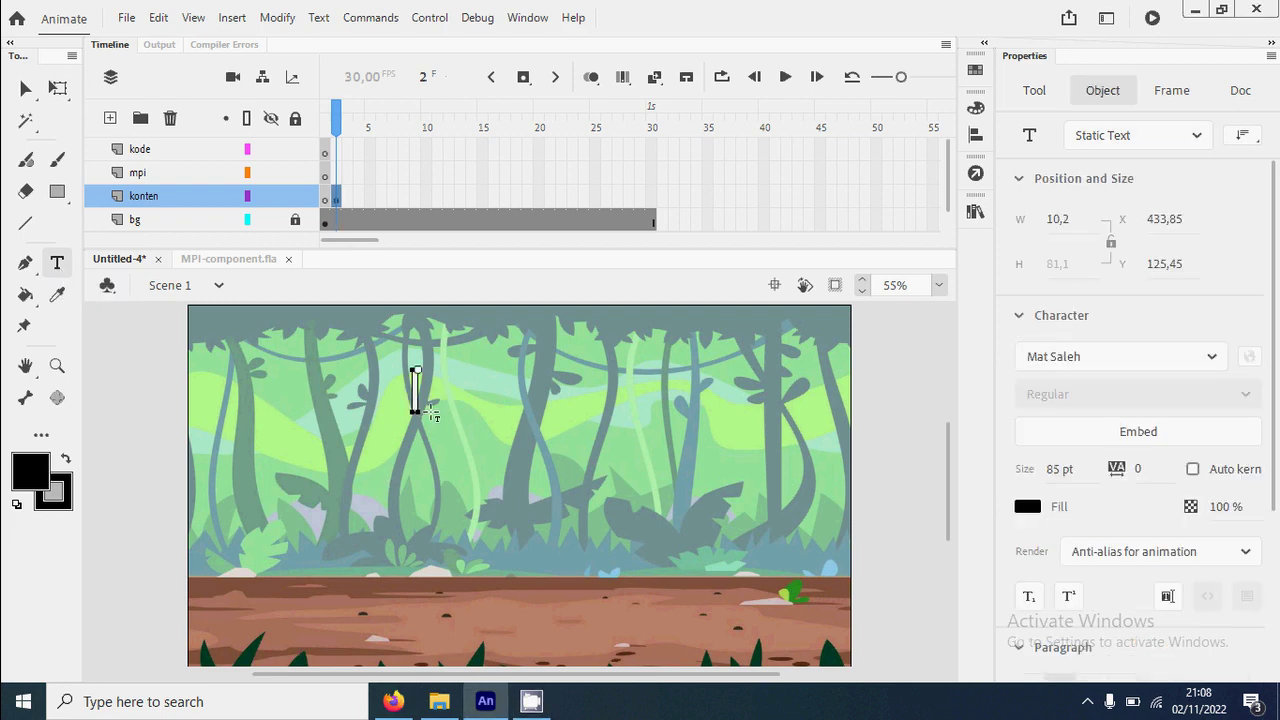
{"action": "type", "text": "Batu Gun"}
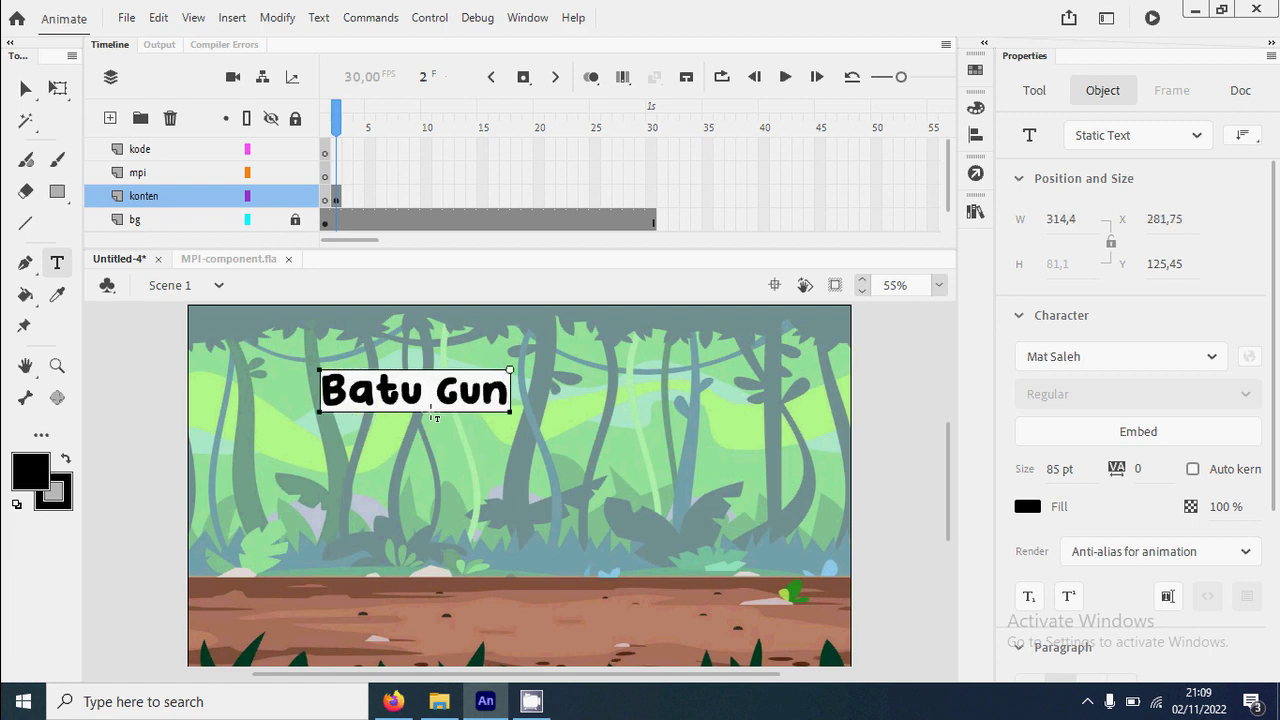
{"action": "type", "text": "ting kertas"}
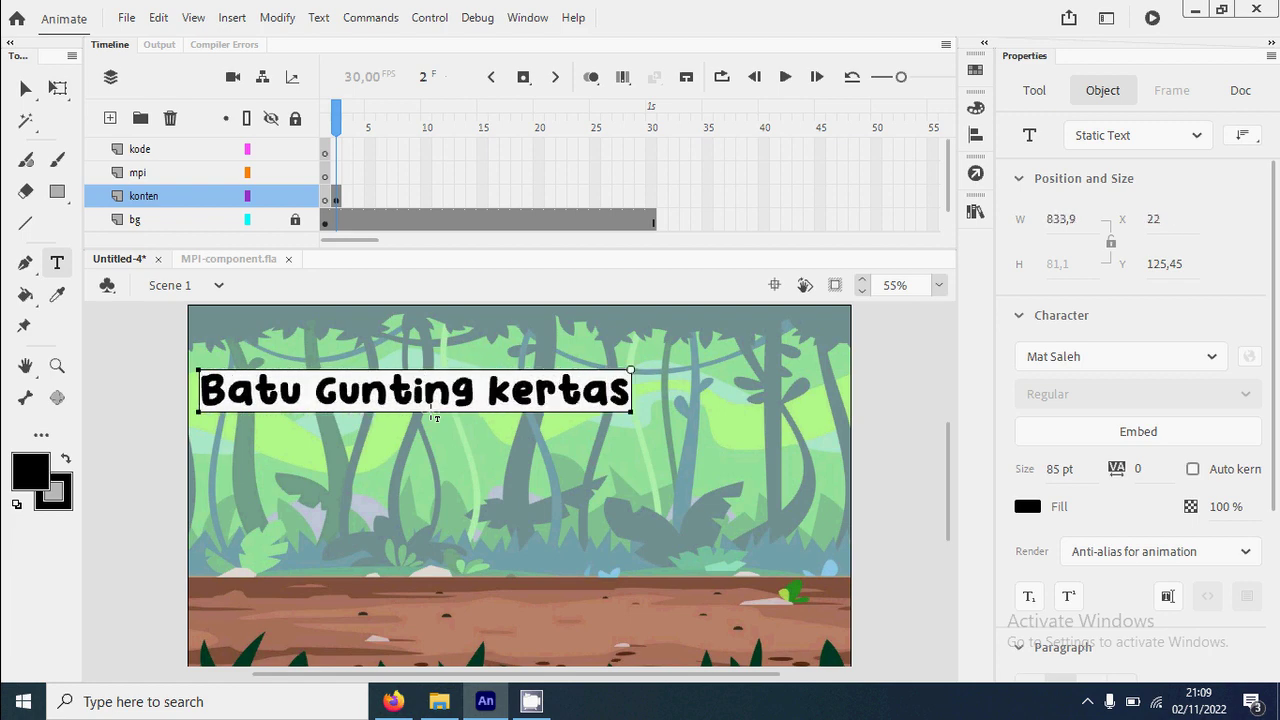
{"action": "key", "text": "Return"}
{"action": "type", "text": "Battle"}
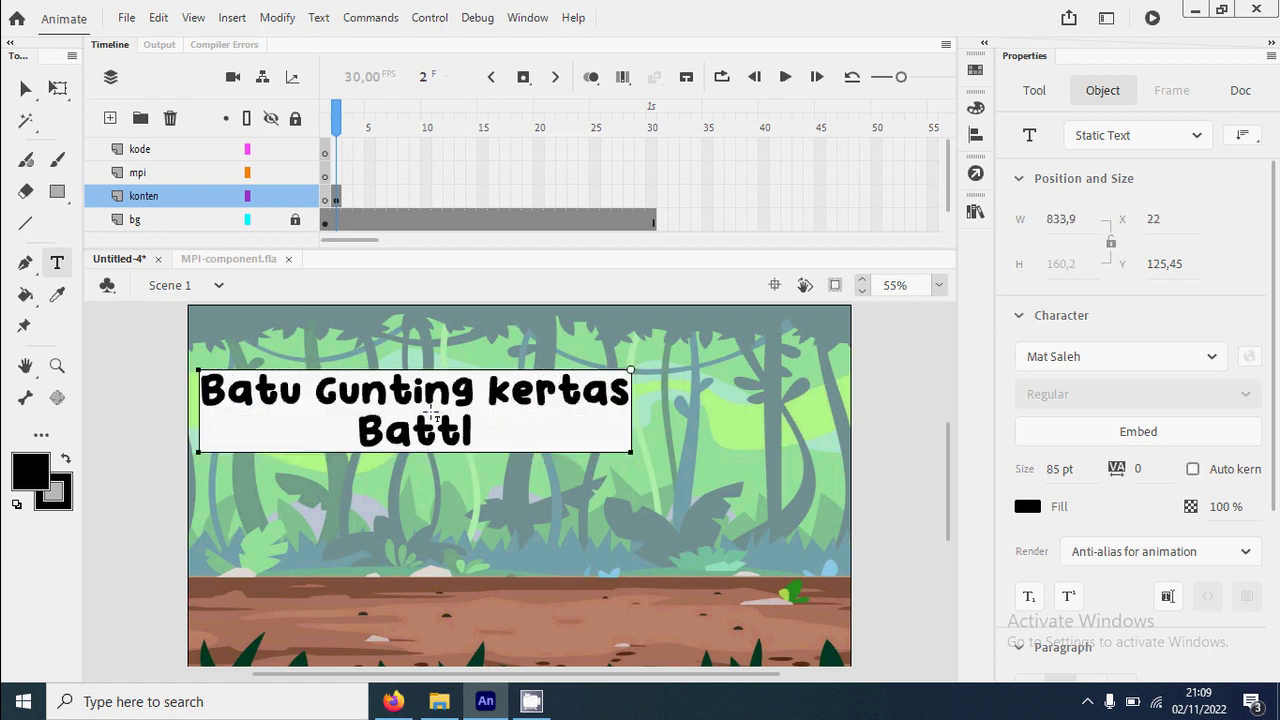
Move the title so it is horizontally centred in the upper half of the stage, at about X 222.75, Y 170.65.
{"action": "left_click", "coordinate": [25, 88]}
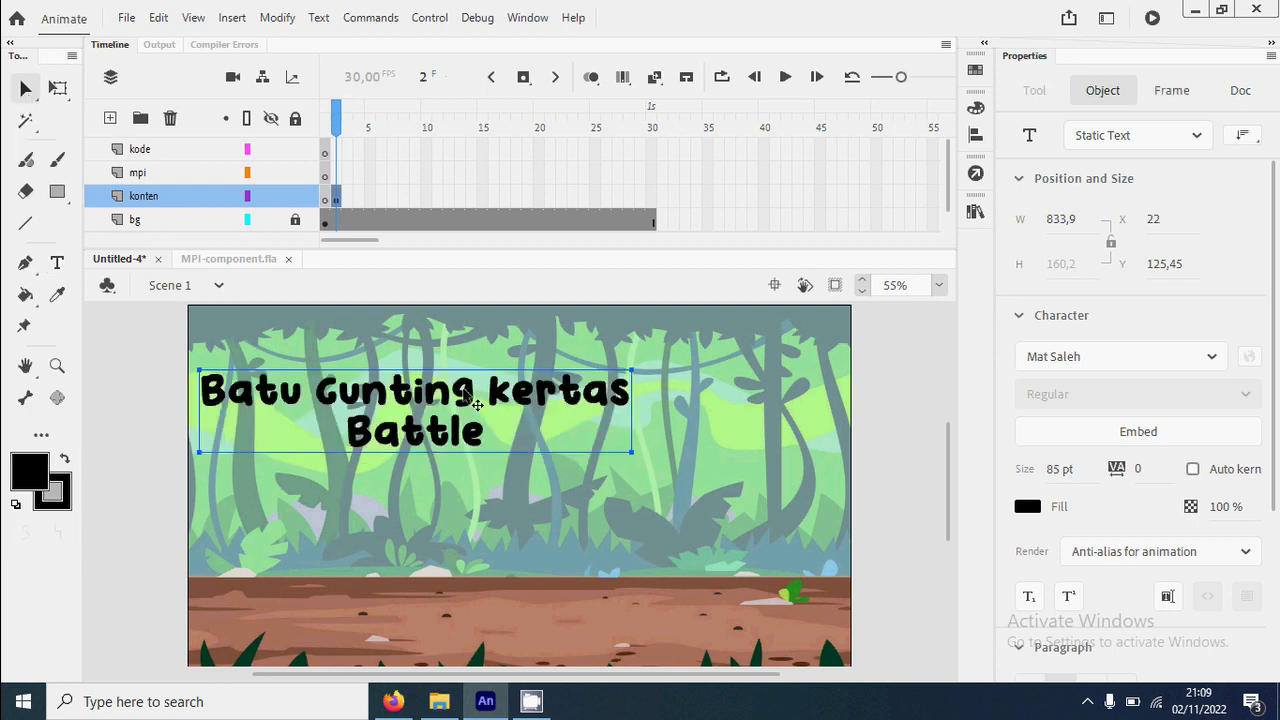
{"action": "left_click_drag", "start_coordinate": [452, 428], "coordinate": [530, 508]}
{"action": "scroll", "coordinate": [747, 540], "scroll_direction": "down", "scroll_amount": 2}
{"action": "scroll", "coordinate": [582, 420], "scroll_direction": "up", "scroll_amount": 2}
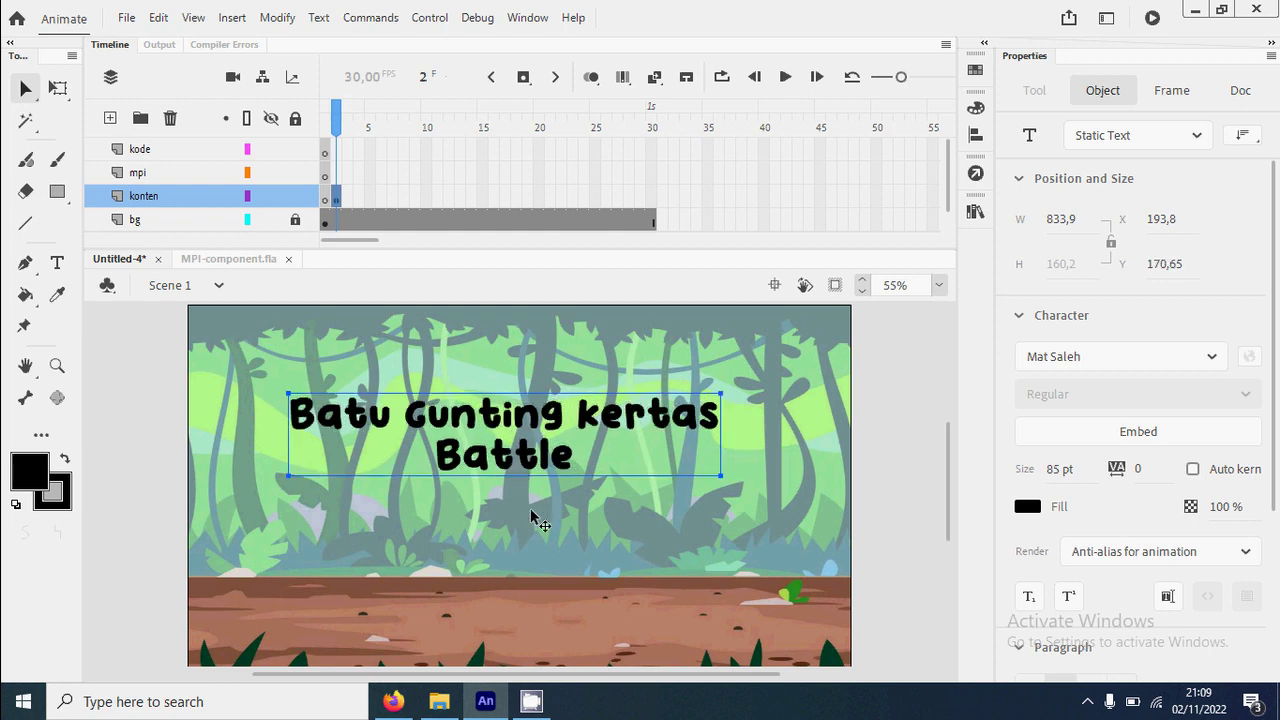
{"action": "scroll", "coordinate": [540, 526], "scroll_direction": "down", "scroll_amount": 2}
{"action": "scroll", "coordinate": [517, 524], "scroll_direction": "up", "scroll_amount": 2}
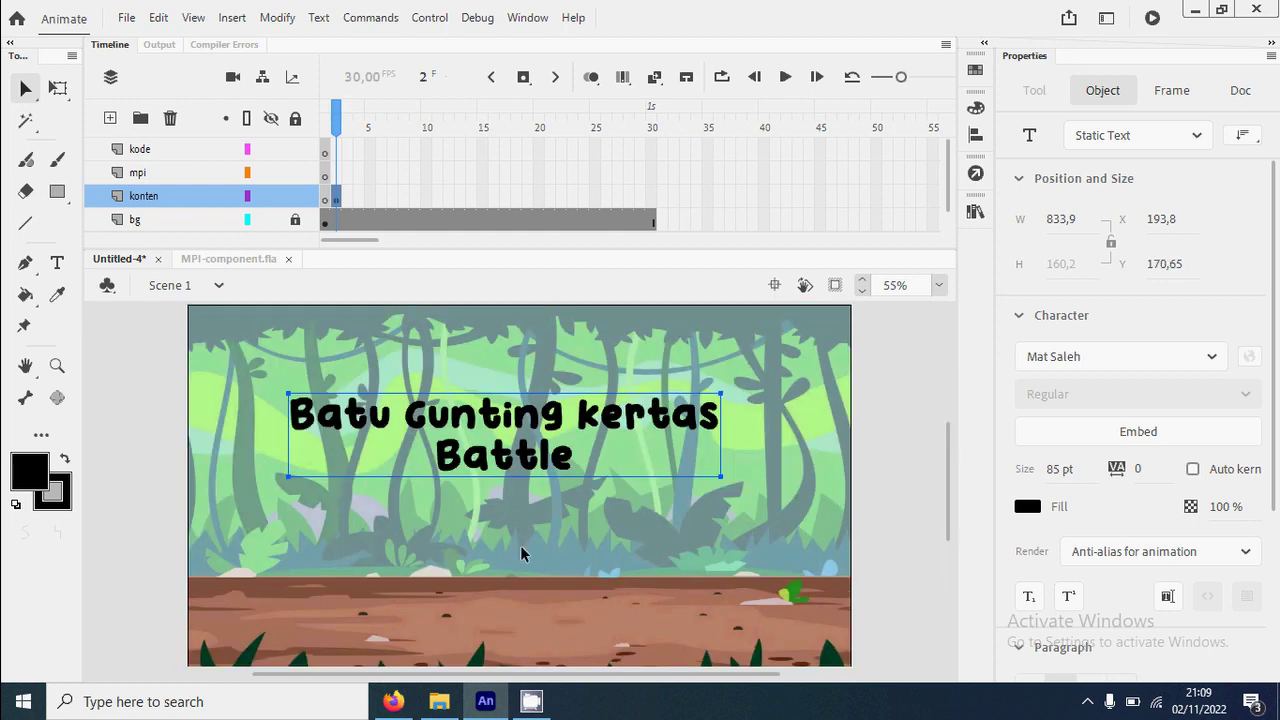
{"action": "left_click_drag", "start_coordinate": [481, 458], "coordinate": [496, 458]}
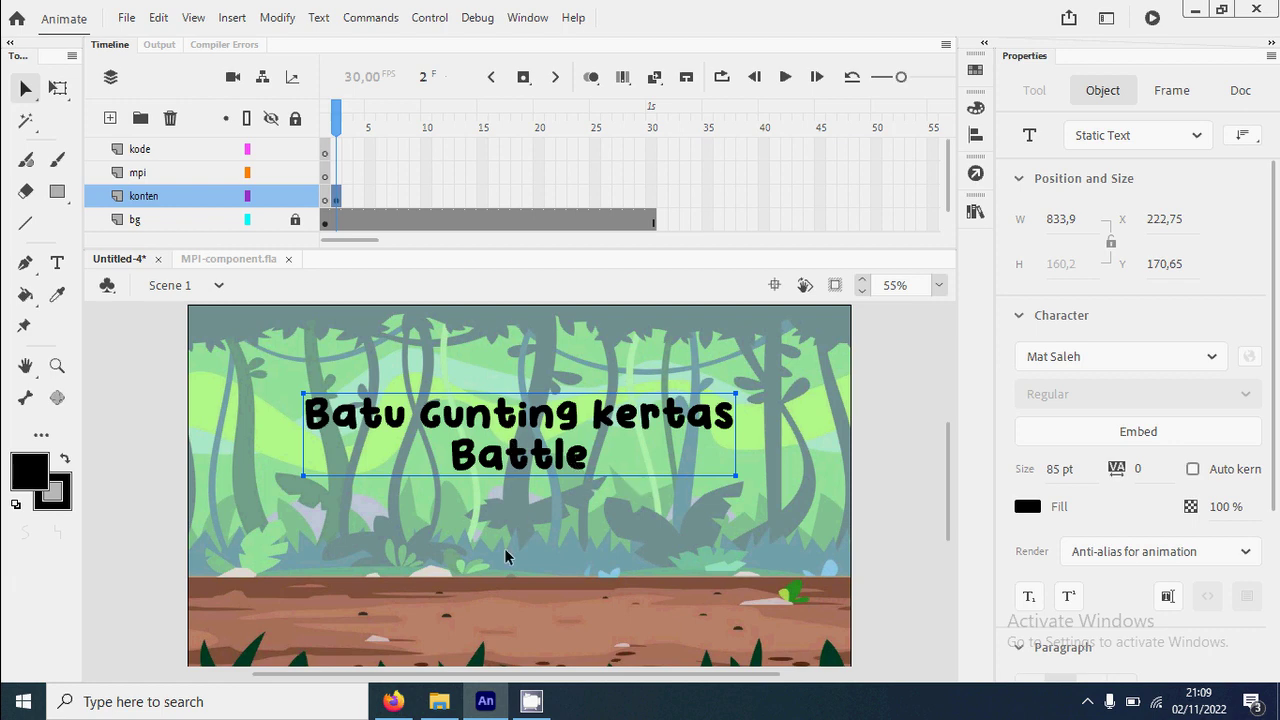
{"action": "left_click", "coordinate": [858, 504]}
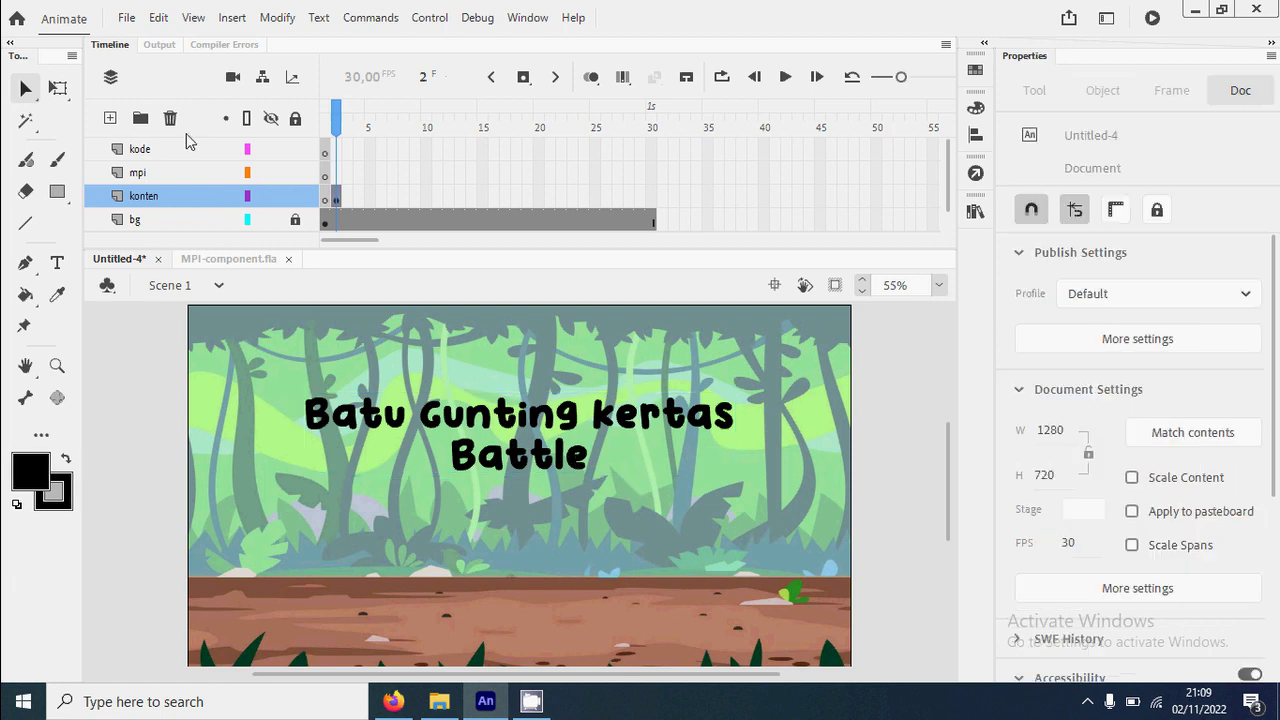
Import the bg tombol 2 image to the stage and place it centred below the title, at about X 533, Y 390.
{"action": "left_click", "coordinate": [128, 19]}
{"action": "mouse_move", "coordinate": [229, 296]}
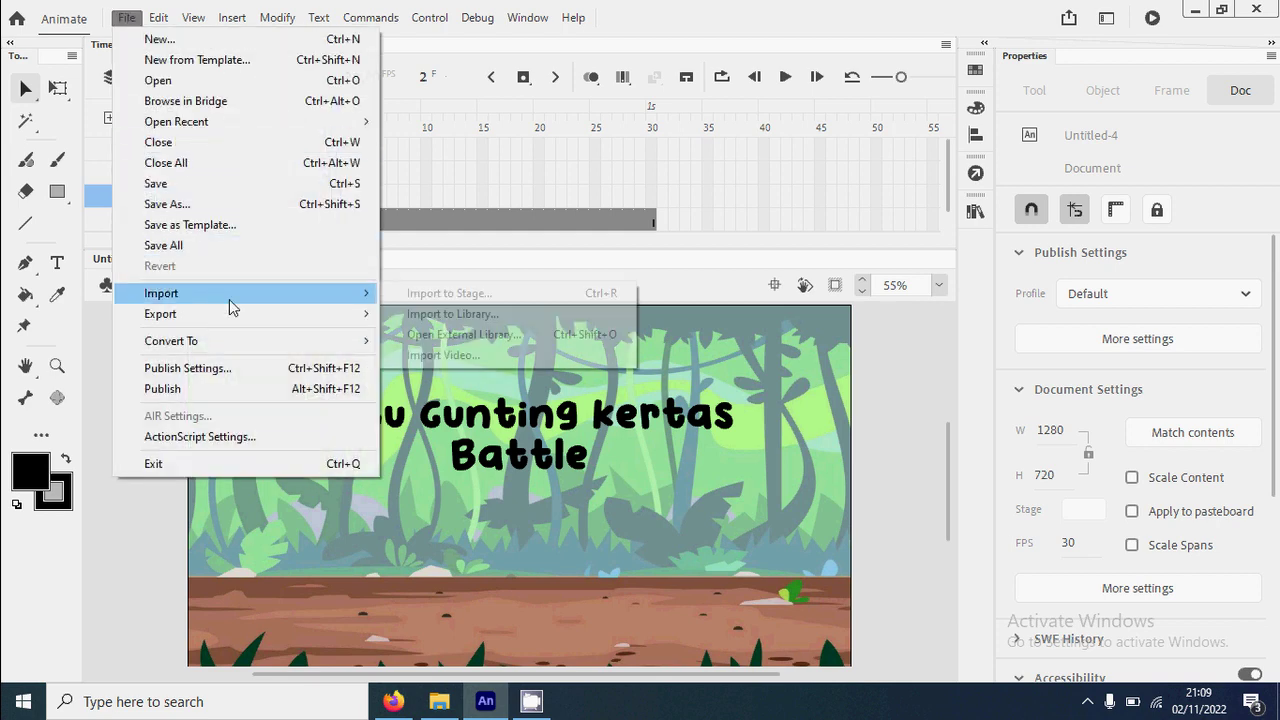
{"action": "left_click", "coordinate": [490, 294]}
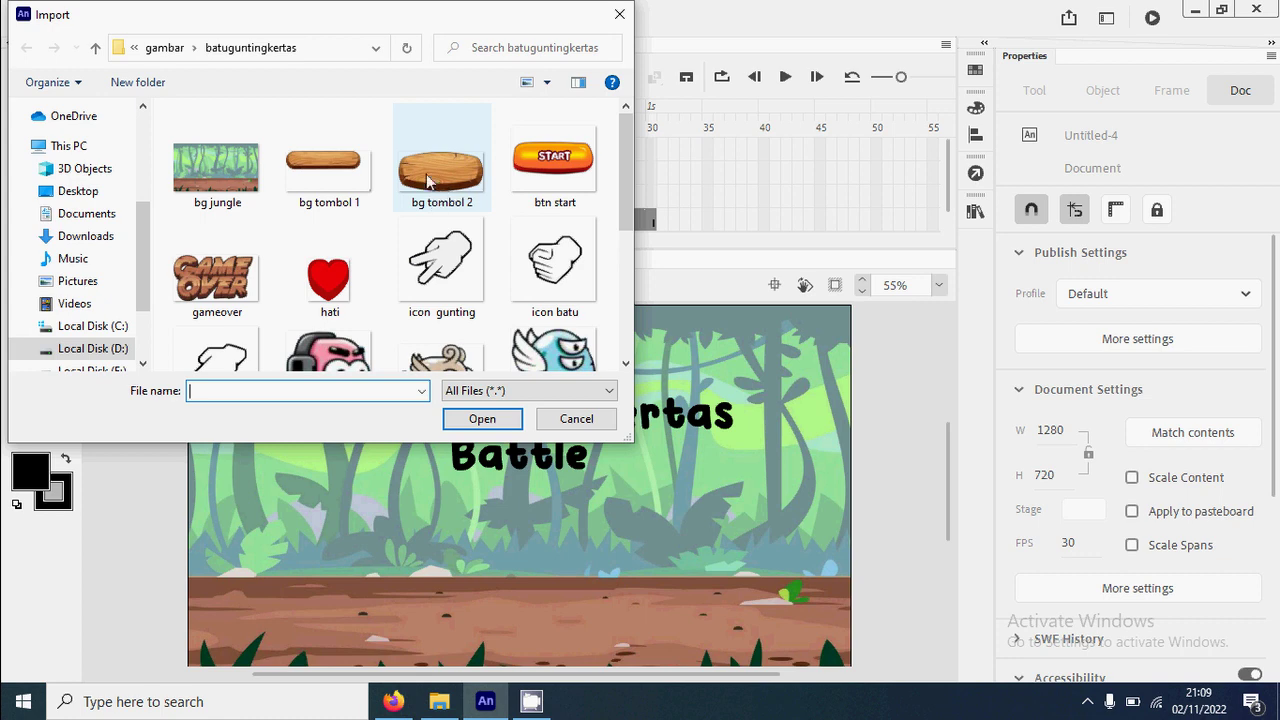
{"action": "left_click", "coordinate": [434, 190]}
{"action": "double_click", "coordinate": [434, 190]}
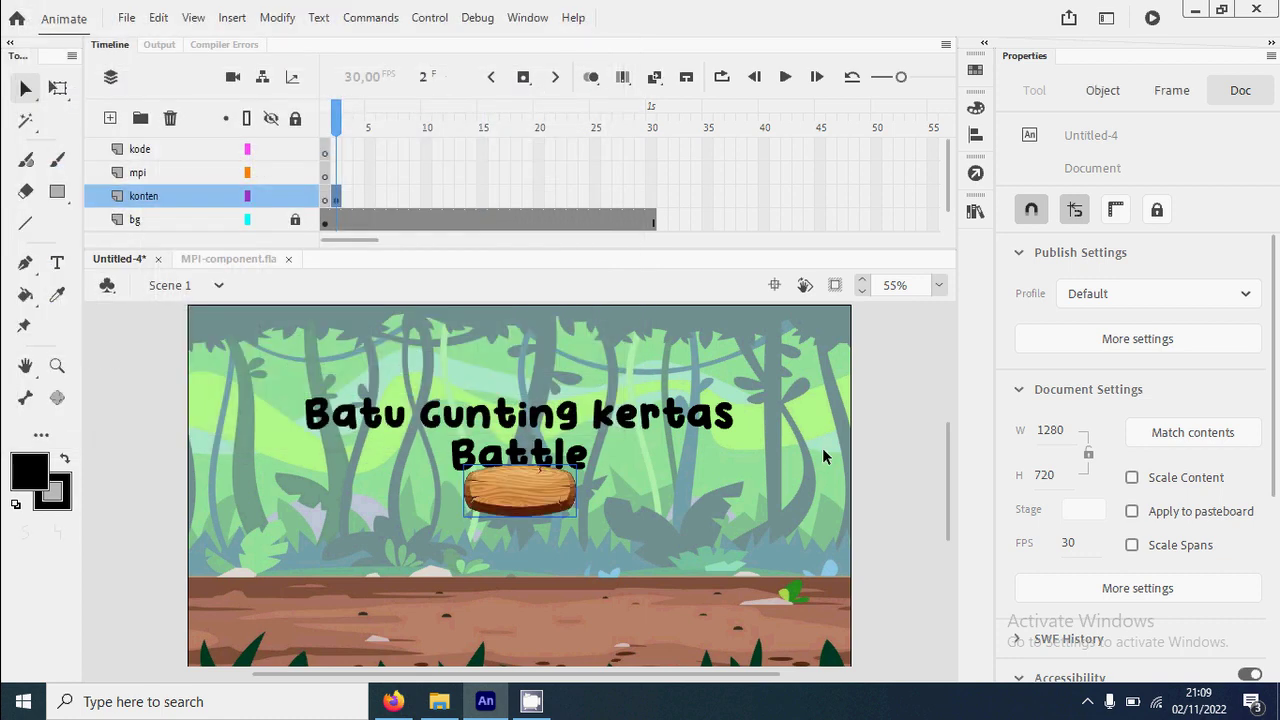
{"action": "left_click_drag", "start_coordinate": [557, 508], "coordinate": [552, 540]}
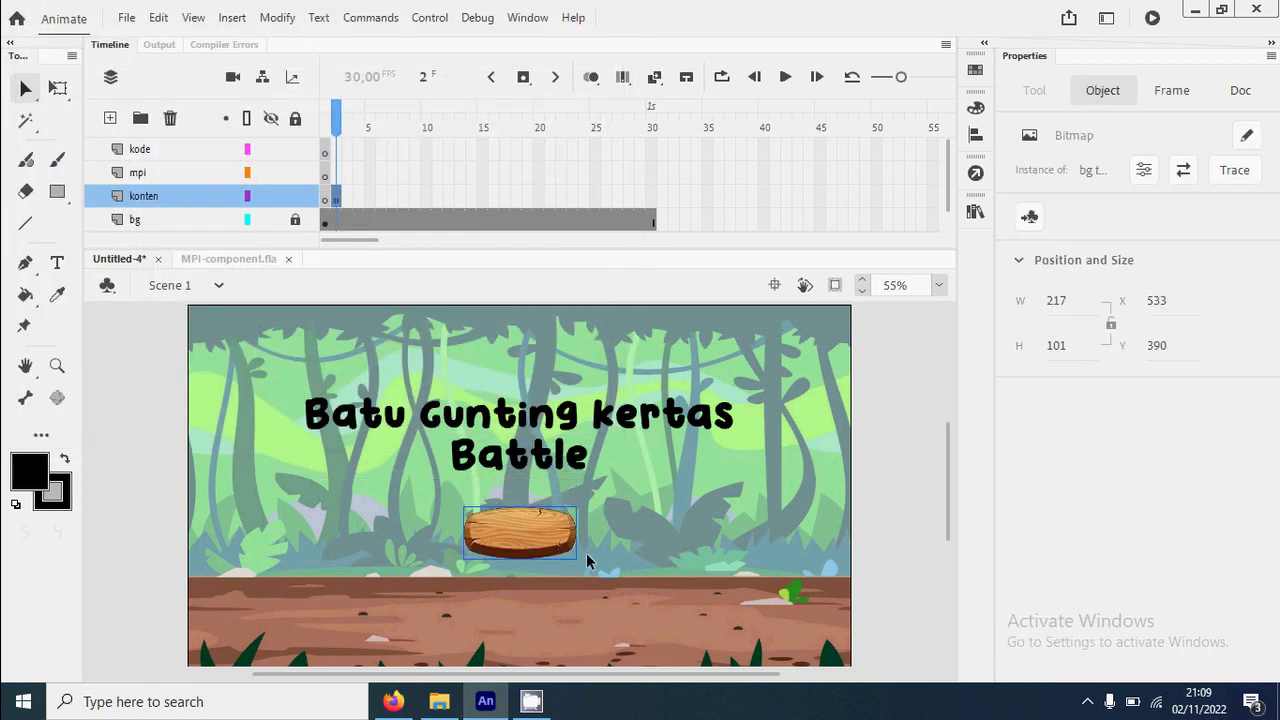
{"action": "left_click", "coordinate": [837, 548]}
Add the static text "Mulai" over the wooden button image.
{"action": "key", "text": "z"}
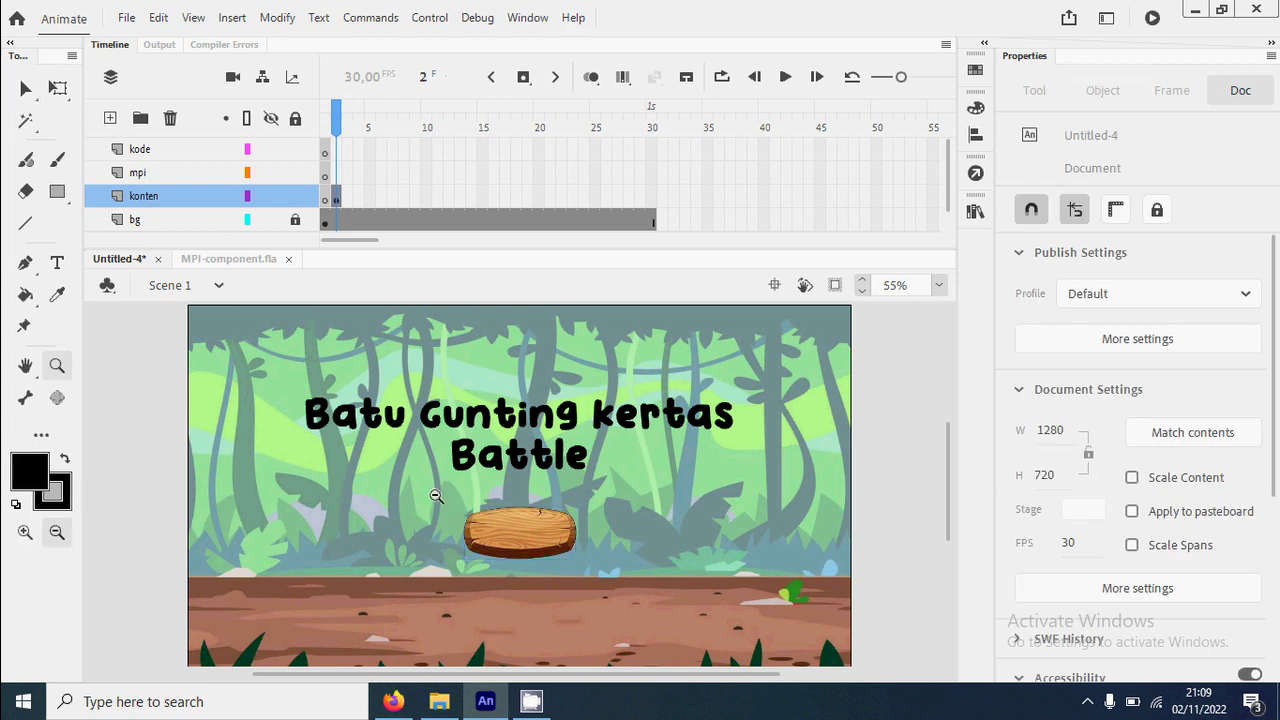
{"action": "left_click_drag", "start_coordinate": [598, 573], "coordinate": [610, 580]}
{"action": "key", "text": "t"}
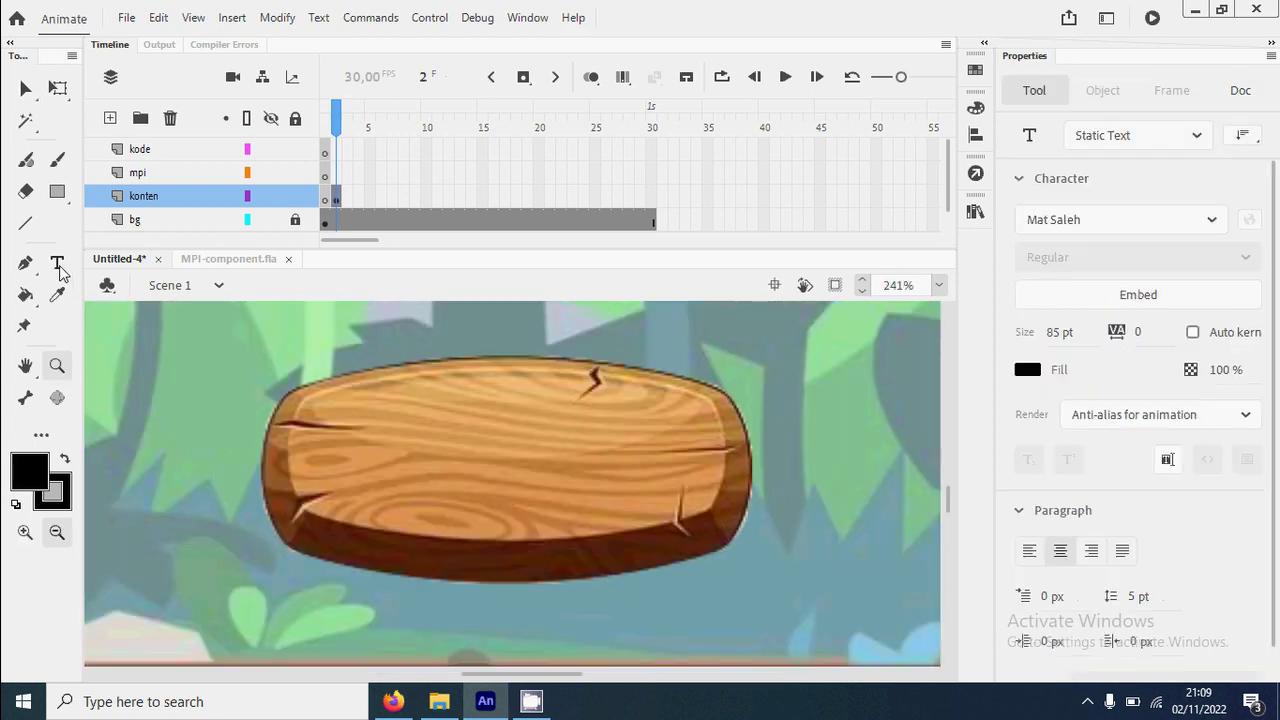
{"action": "left_click", "coordinate": [420, 466]}
{"action": "type", "text": "Mulai"}
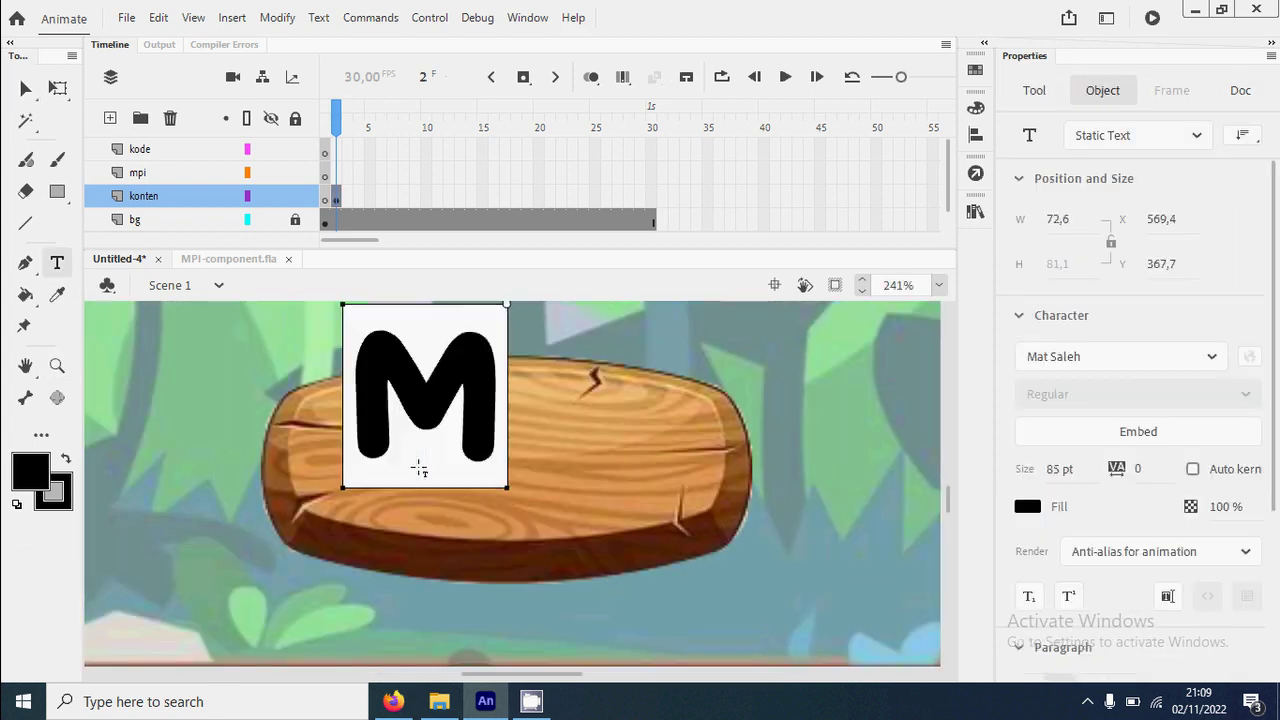
Reduce the Mulai text to 46 pt, centre it on the wooden button and fill it with white (#FFFFFF).
{"action": "left_click", "coordinate": [25, 88]}
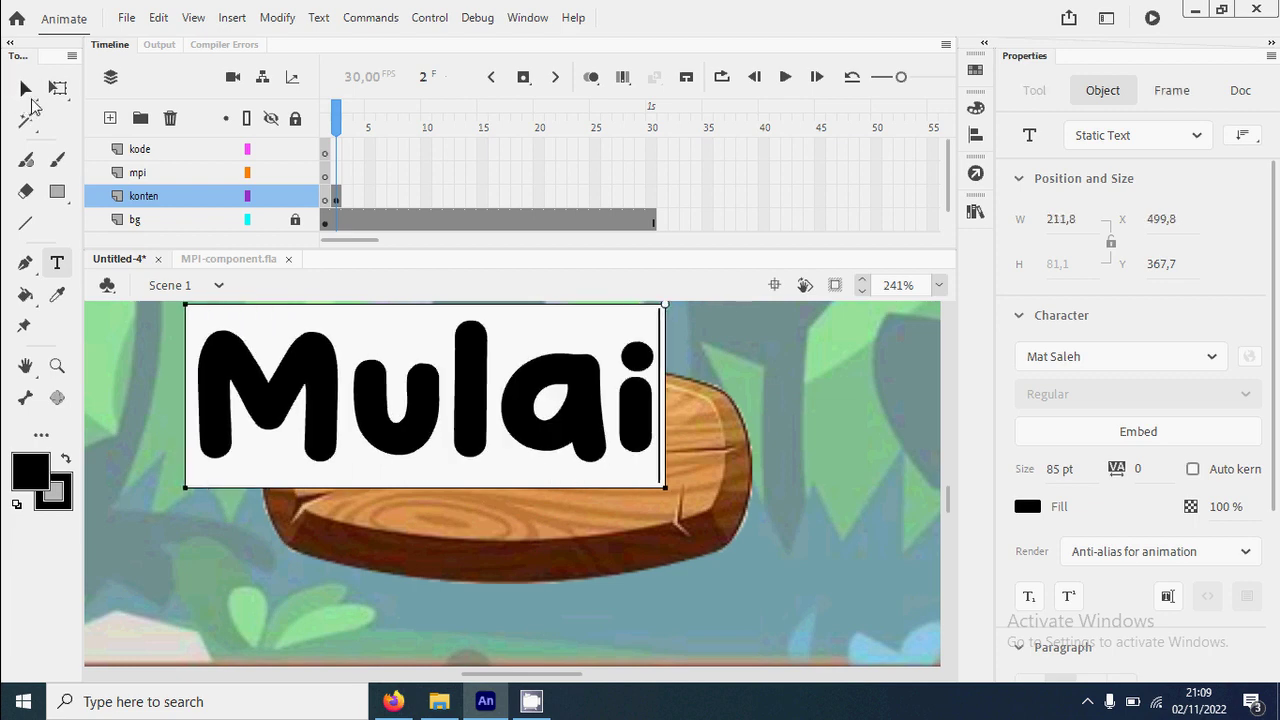
{"action": "left_click_drag", "start_coordinate": [530, 400], "coordinate": [595, 436]}
{"action": "left_click_drag", "start_coordinate": [1060, 469], "coordinate": [1020, 465]}
{"action": "left_click_drag", "start_coordinate": [548, 424], "coordinate": [562, 483]}
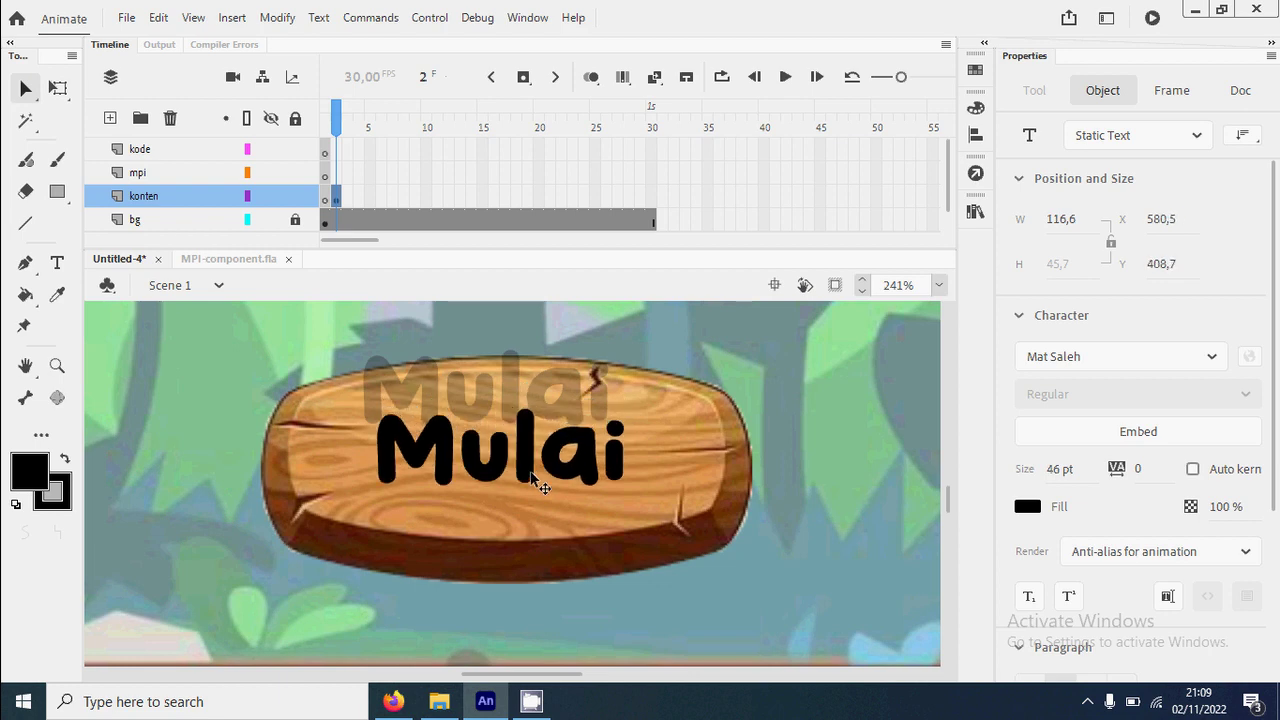
{"action": "left_click", "coordinate": [20, 480]}
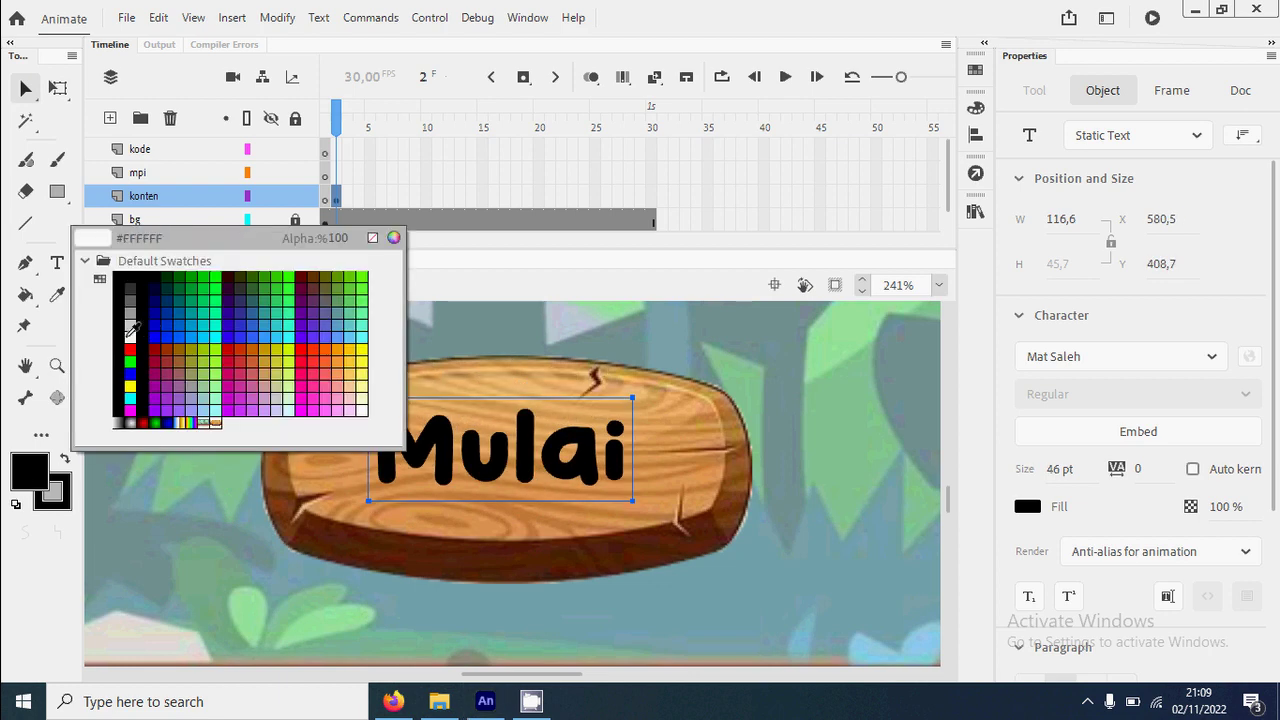
{"action": "left_click", "coordinate": [130, 338]}
{"action": "left_click_drag", "start_coordinate": [582, 464], "coordinate": [588, 468]}
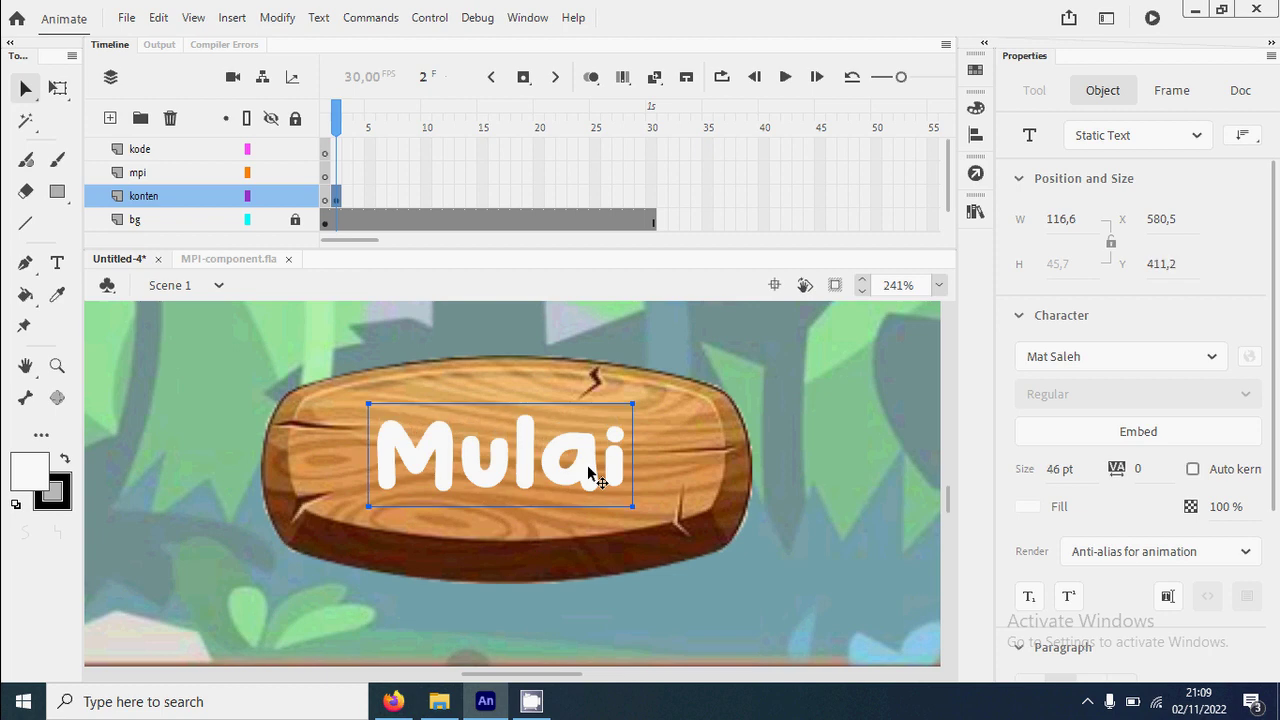
Copy the white Mulai text, then recolour the original dark brown, sampled from the wooden button's lower edge.
{"action": "right_click", "coordinate": [590, 476]}
{"action": "left_click", "coordinate": [664, 256]}
{"action": "left_click", "coordinate": [33, 478]}
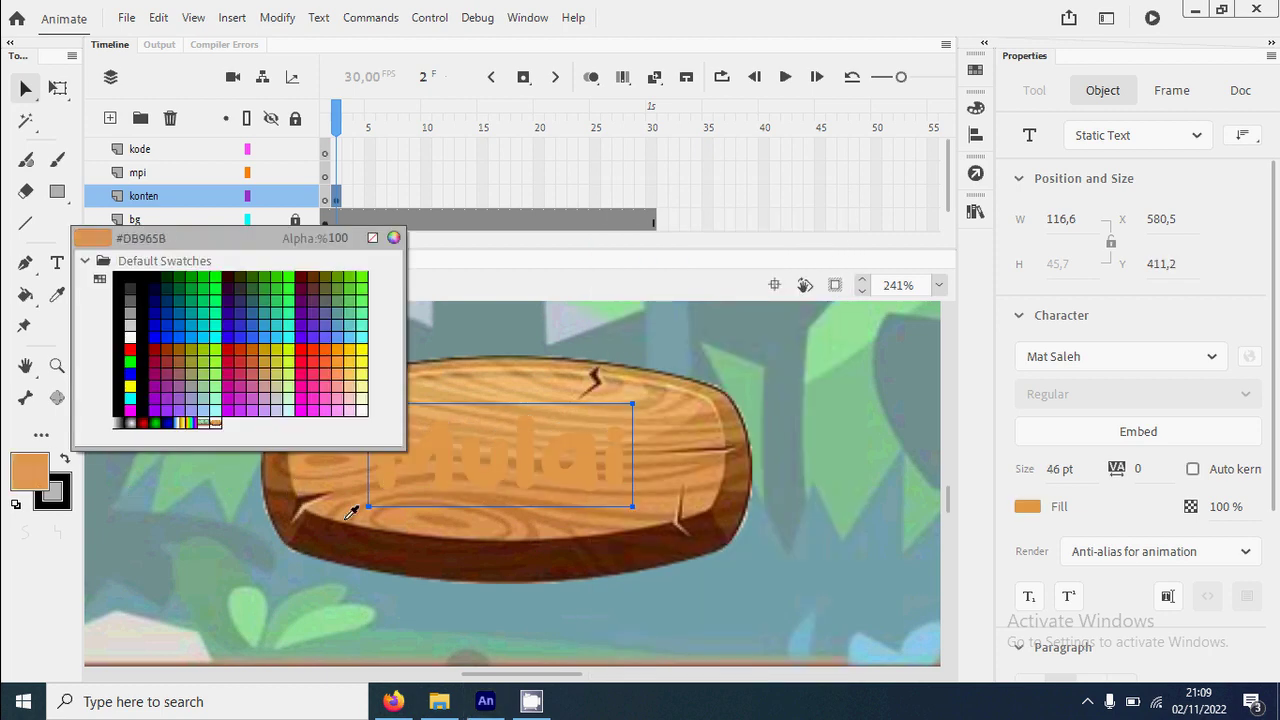
{"action": "left_click", "coordinate": [402, 550]}
{"action": "left_click", "coordinate": [175, 448]}
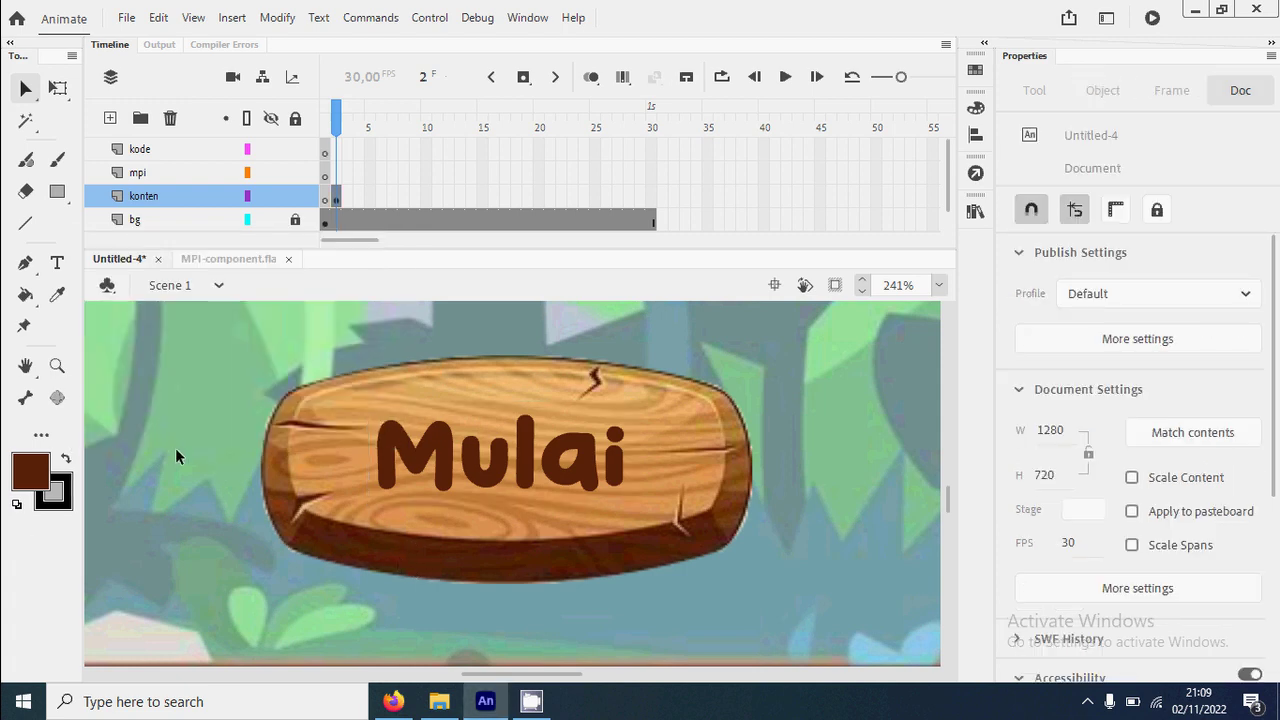
Paste the white Mulai copy in place over the brown text and nudge it slightly down and right for a shadow effect.
{"action": "right_click", "coordinate": [204, 446]}
{"action": "left_click", "coordinate": [272, 250]}
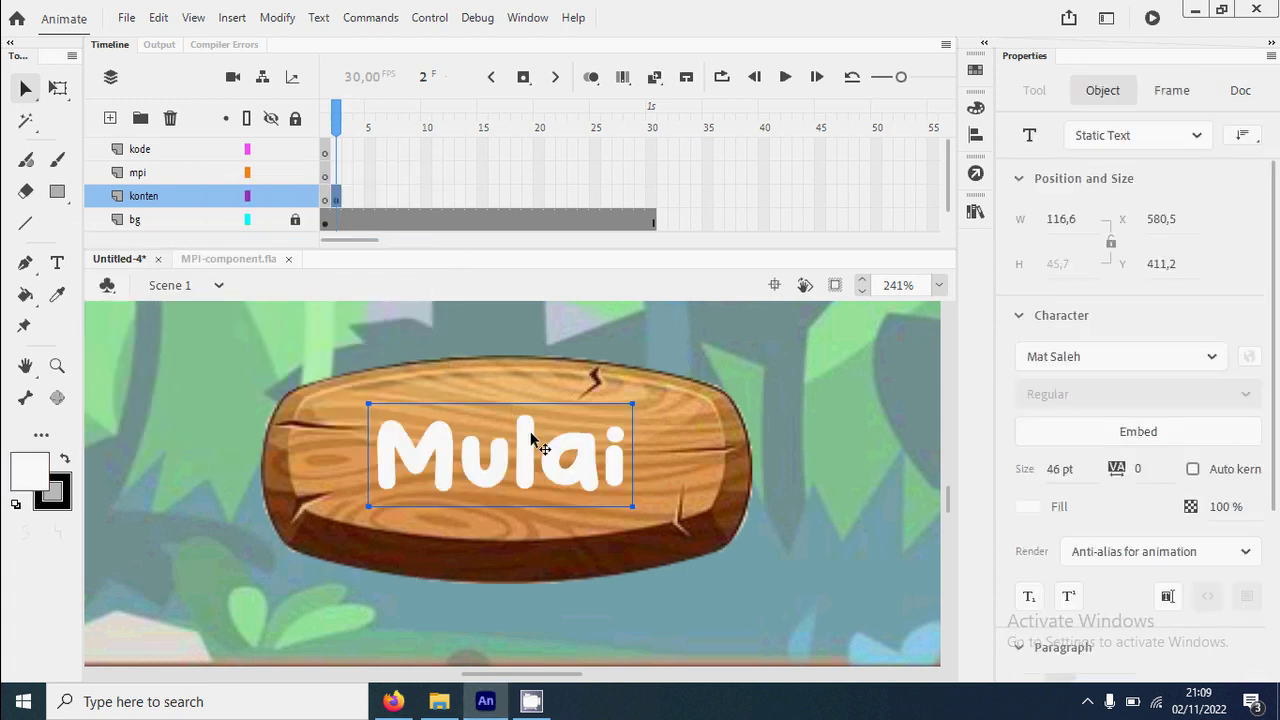
{"action": "key", "text": "Up"}
{"action": "key", "text": "Up"}
{"action": "key", "text": "Up"}
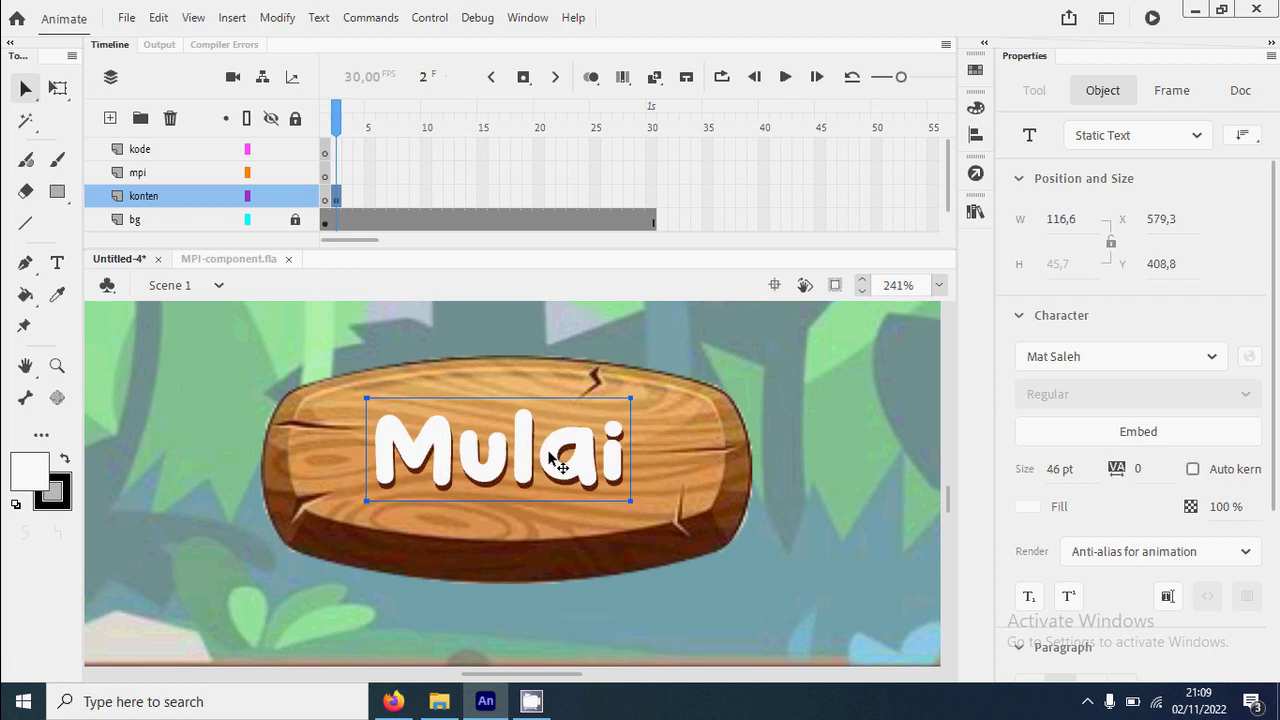
{"action": "key", "text": "Down"}
{"action": "key", "text": "Down"}
{"action": "key", "text": "Down"}
{"action": "key", "text": "Down"}
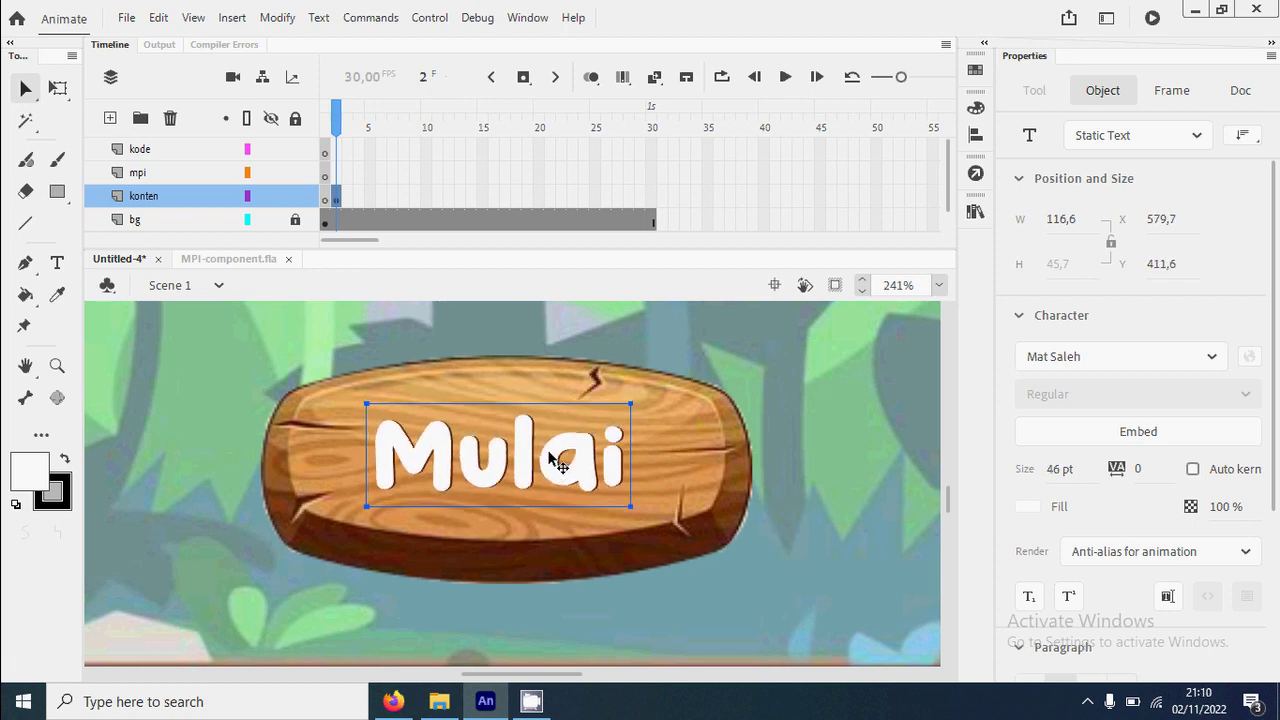
{"action": "key", "text": "Down"}
{"action": "key", "text": "Right"}
{"action": "key", "text": "Down"}
{"action": "key", "text": "Right"}
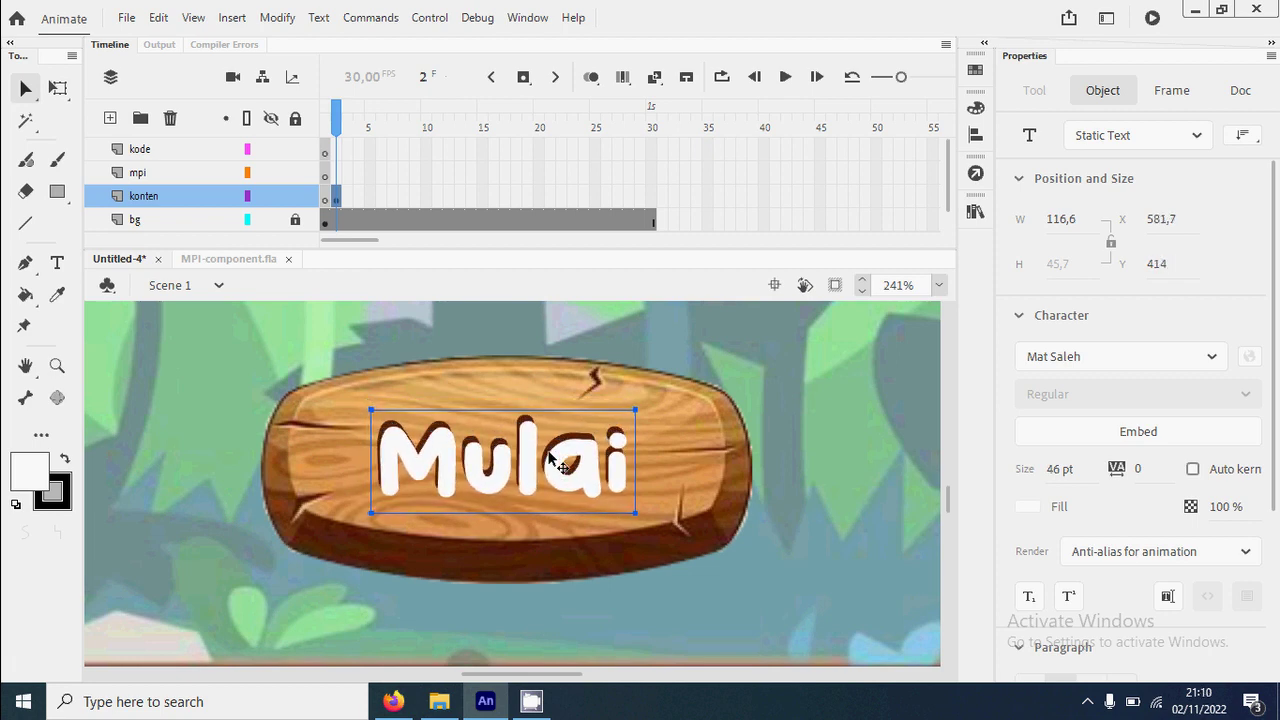
Nudge the white Mulai text one more increment down and right over its brown shadow, and deselect it.
{"action": "key", "text": "Down"}
{"action": "key", "text": "Right"}
{"action": "left_click", "coordinate": [792, 540]}
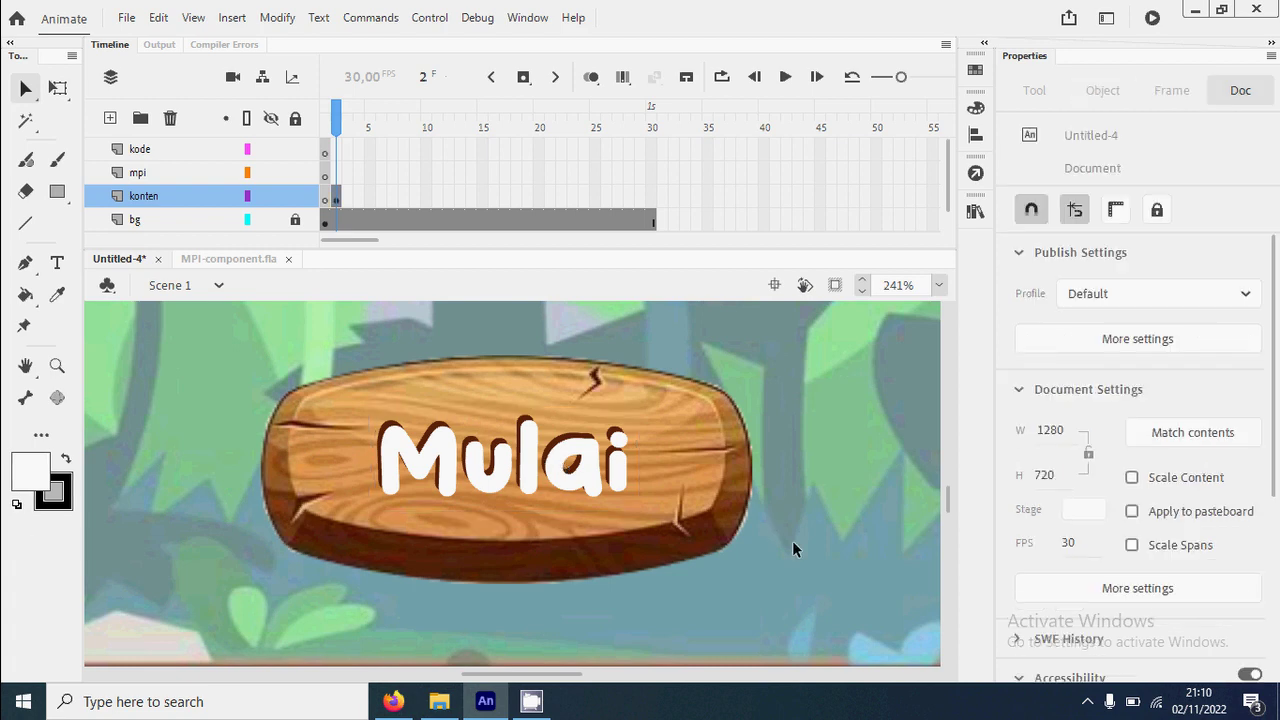
Convert the wooden button image and both Mulai texts together into a Button symbol named "tombol mulai".
{"action": "key", "text": "ctrl+1"}
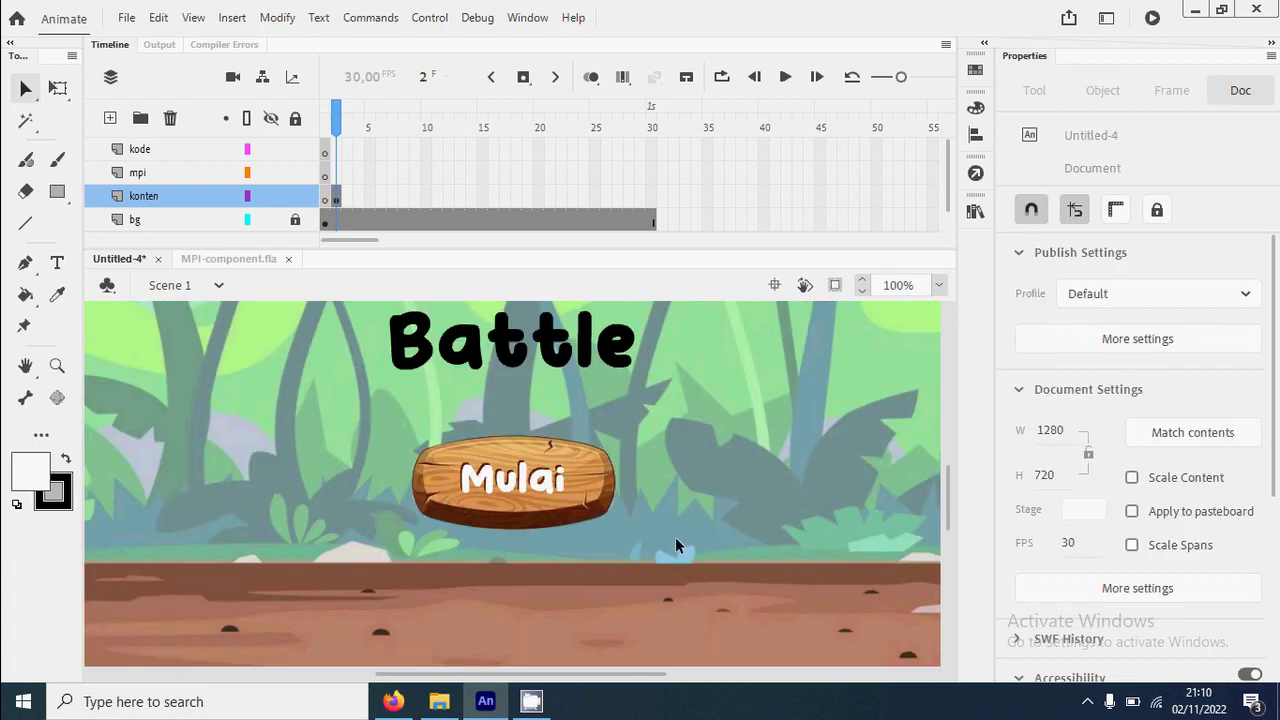
{"action": "left_click_drag", "start_coordinate": [365, 407], "coordinate": [701, 585]}
{"action": "right_click", "coordinate": [597, 491]}
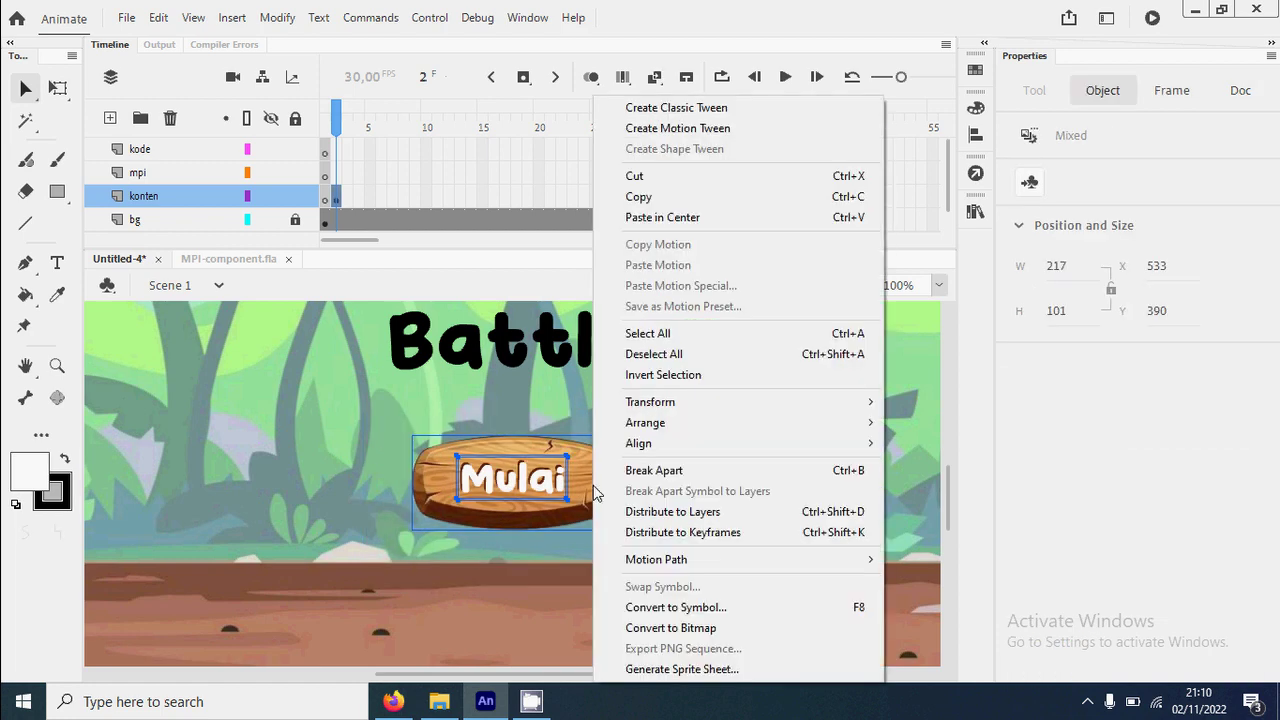
{"action": "left_click", "coordinate": [709, 607]}
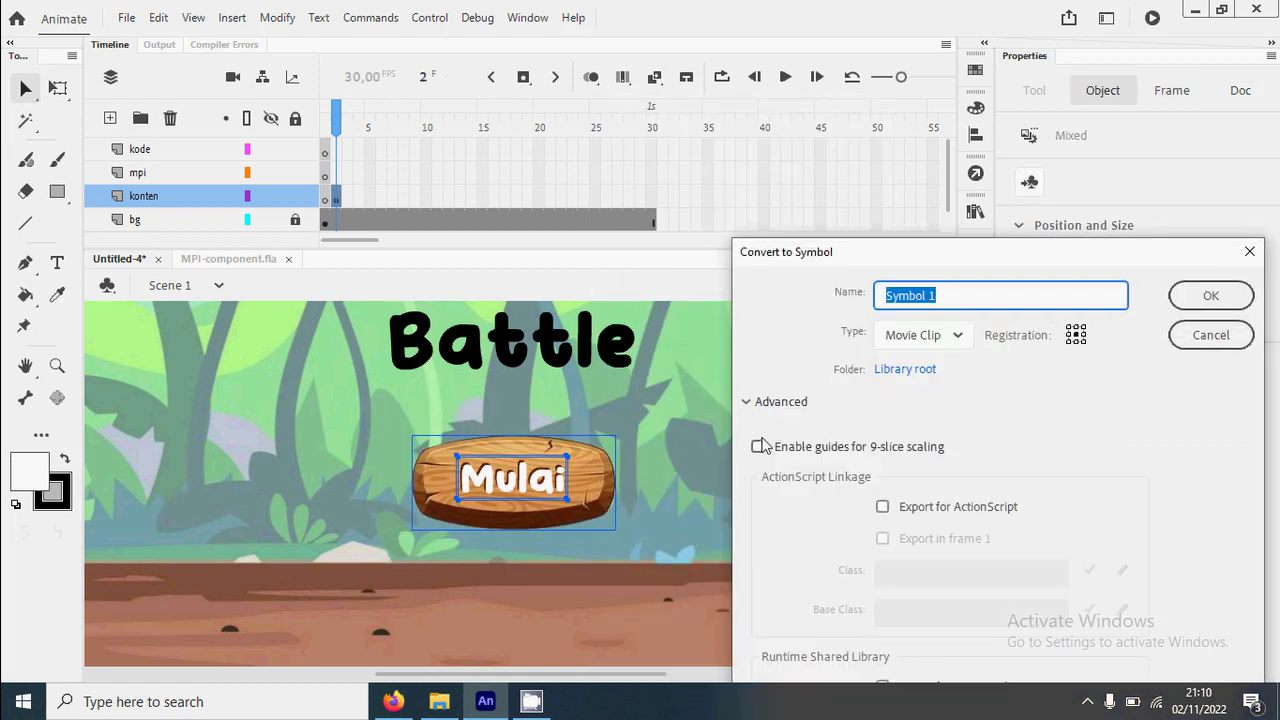
{"action": "left_click", "coordinate": [762, 404]}
{"action": "left_click_drag", "start_coordinate": [857, 270], "coordinate": [764, 310]}
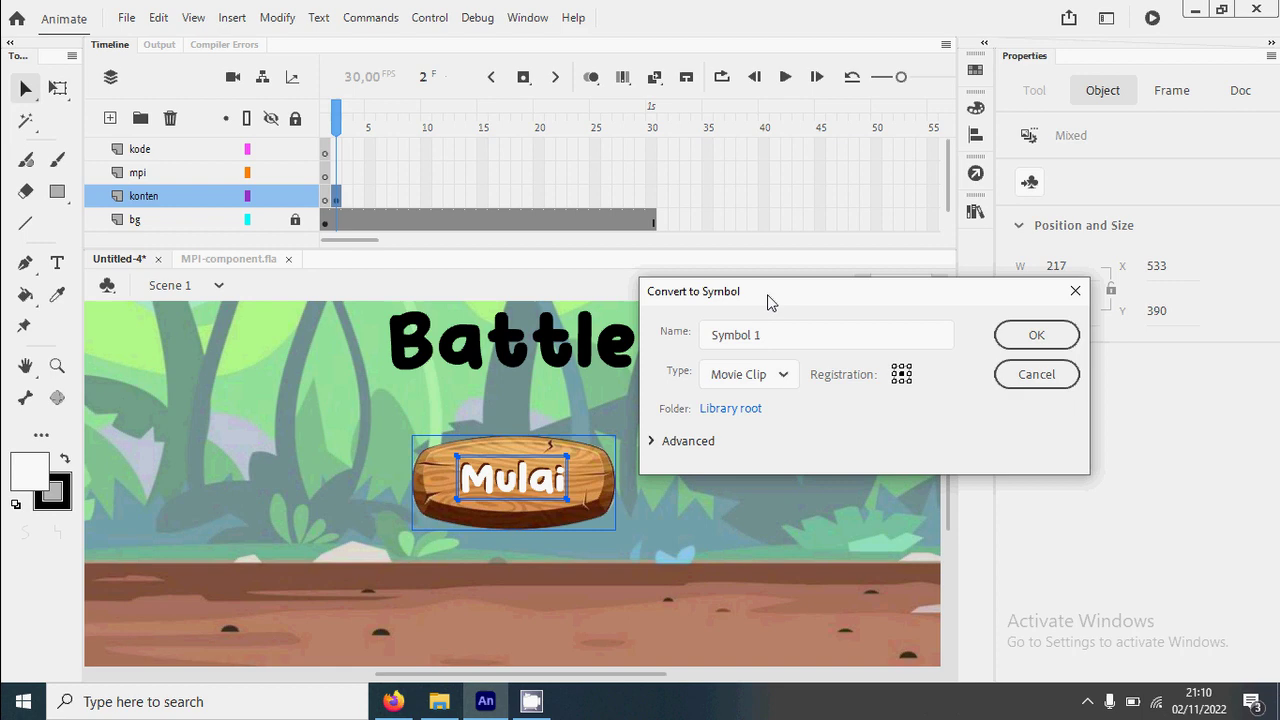
{"action": "left_click", "coordinate": [779, 377]}
{"action": "left_click", "coordinate": [730, 442]}
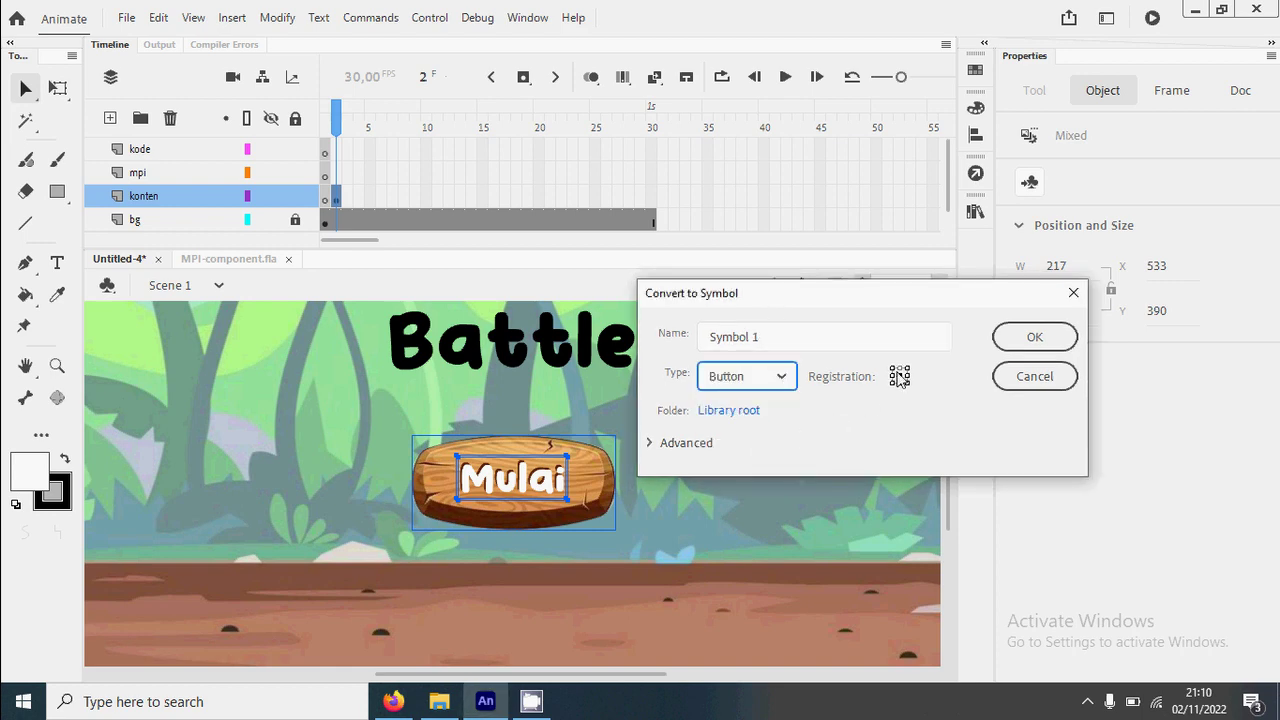
{"action": "left_click_drag", "start_coordinate": [800, 334], "coordinate": [656, 334]}
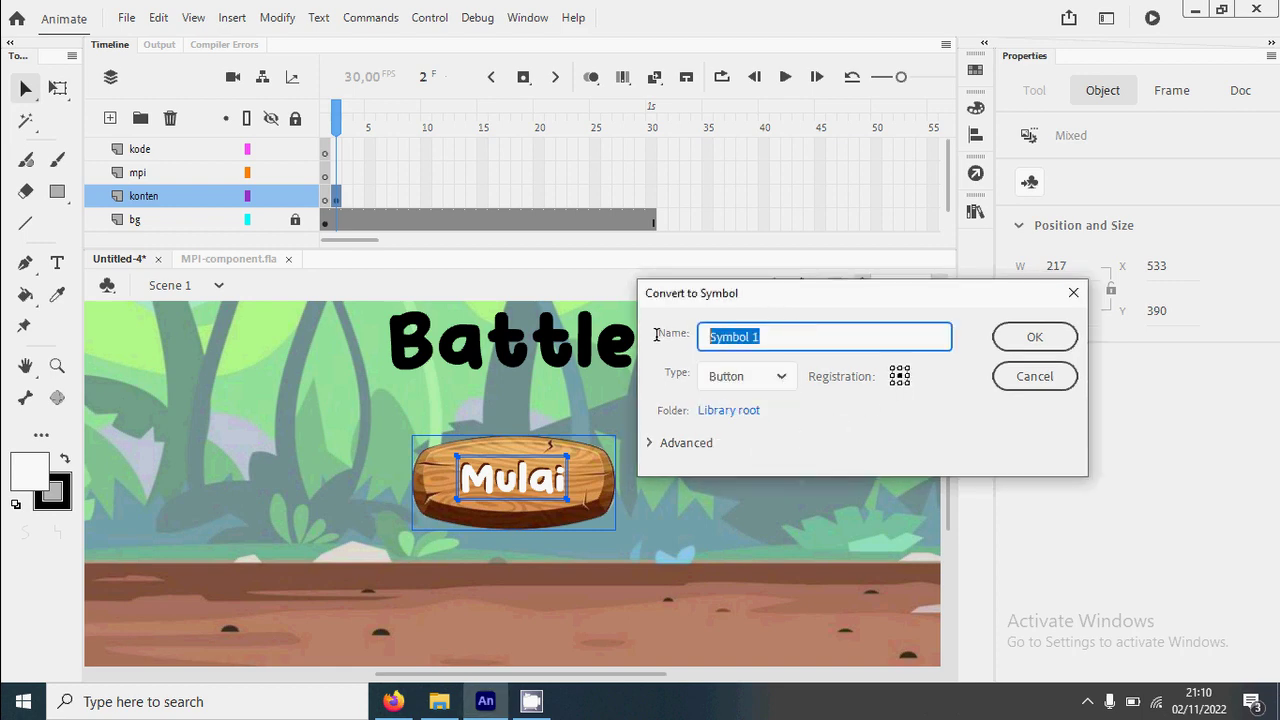
{"action": "type", "text": "to"}
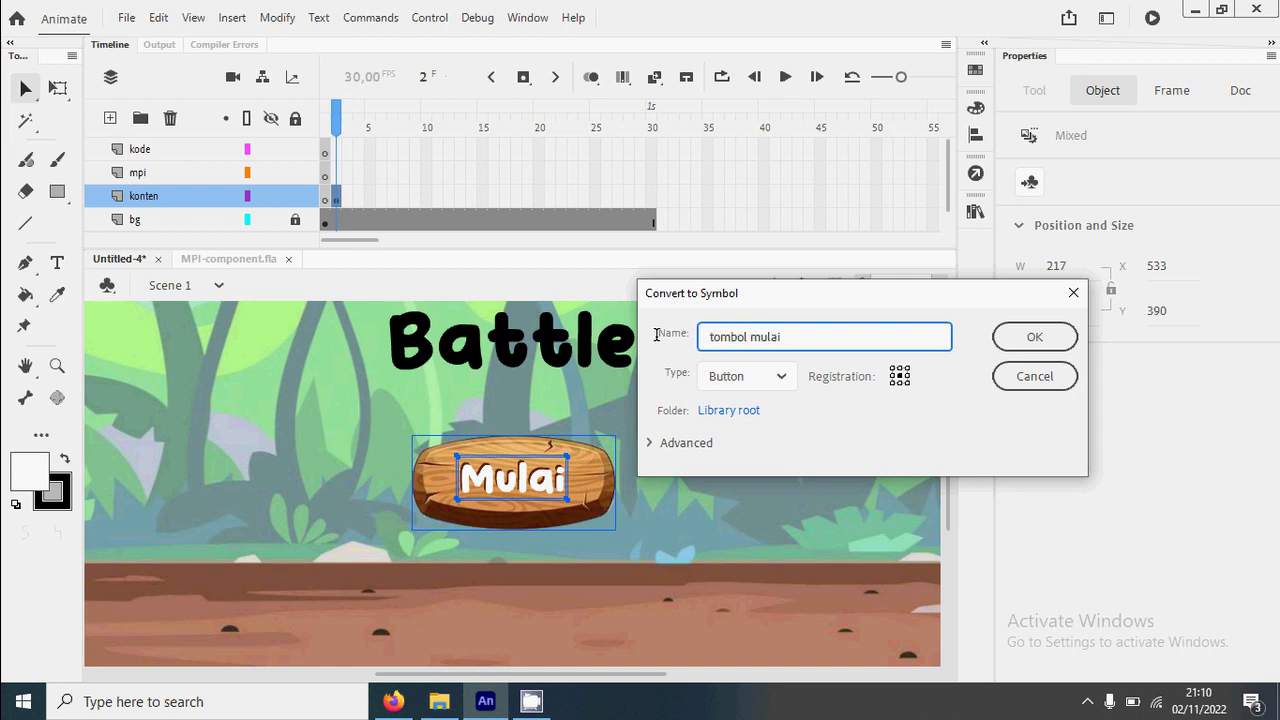
{"action": "left_click", "coordinate": [1022, 340]}
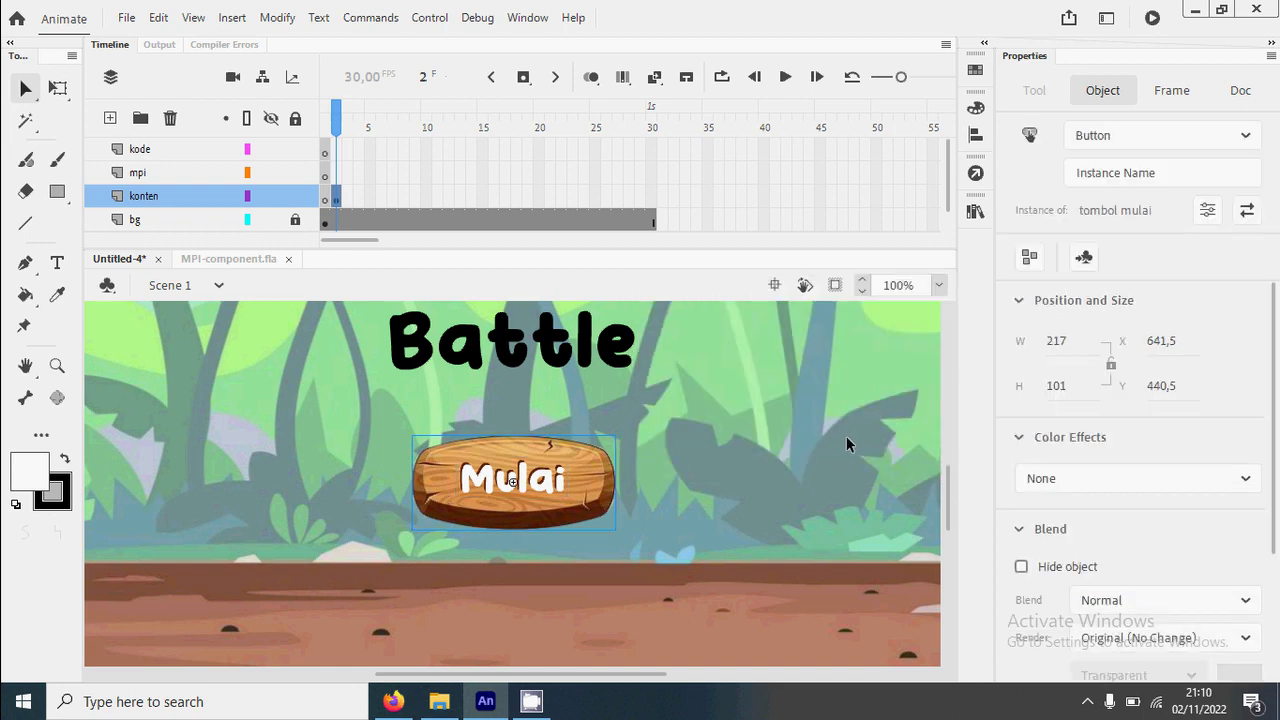
Insert a blank keyframe at frame 10 of the konten layer.
{"action": "key", "text": "ctrl+2"}
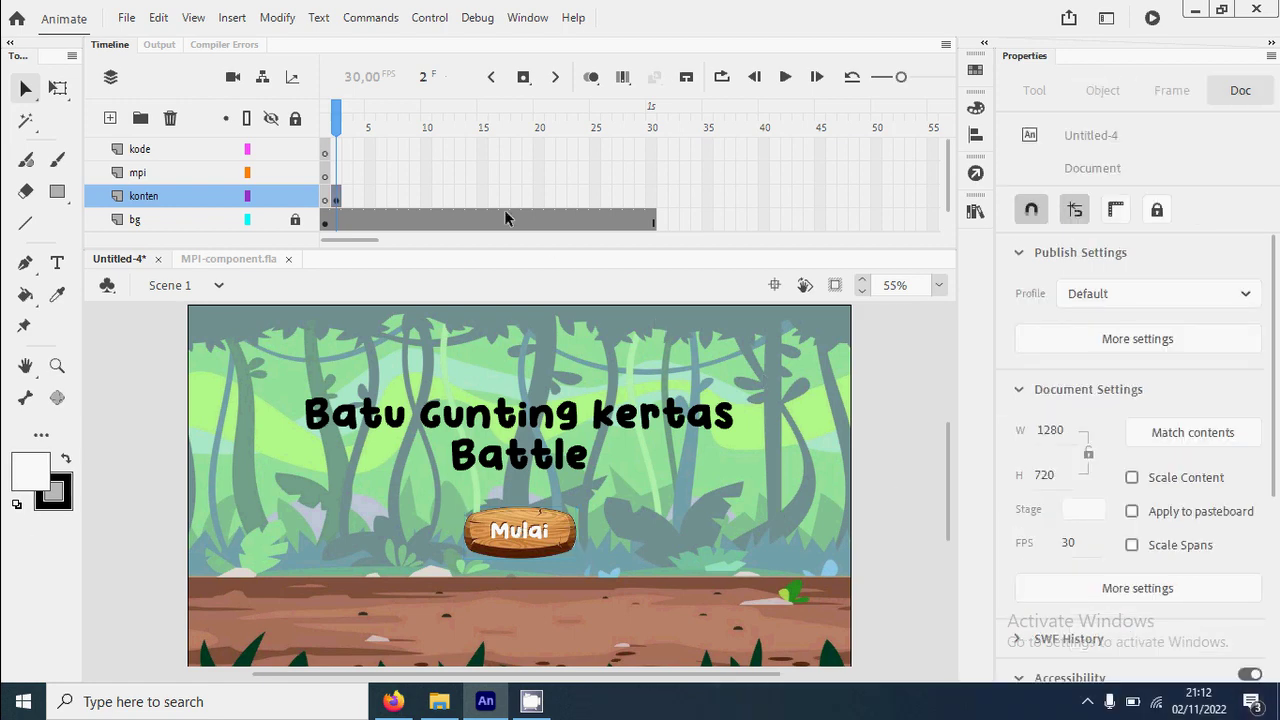
{"action": "left_click", "coordinate": [427, 198]}
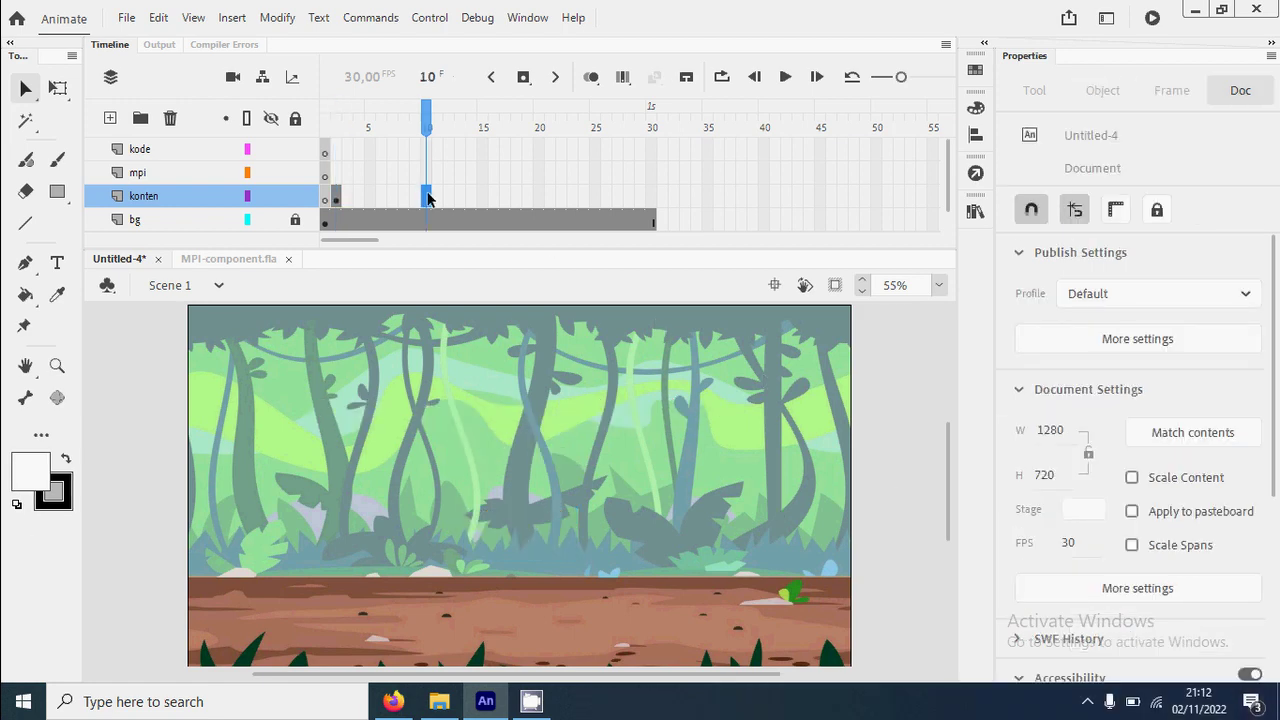
{"action": "right_click", "coordinate": [427, 198]}
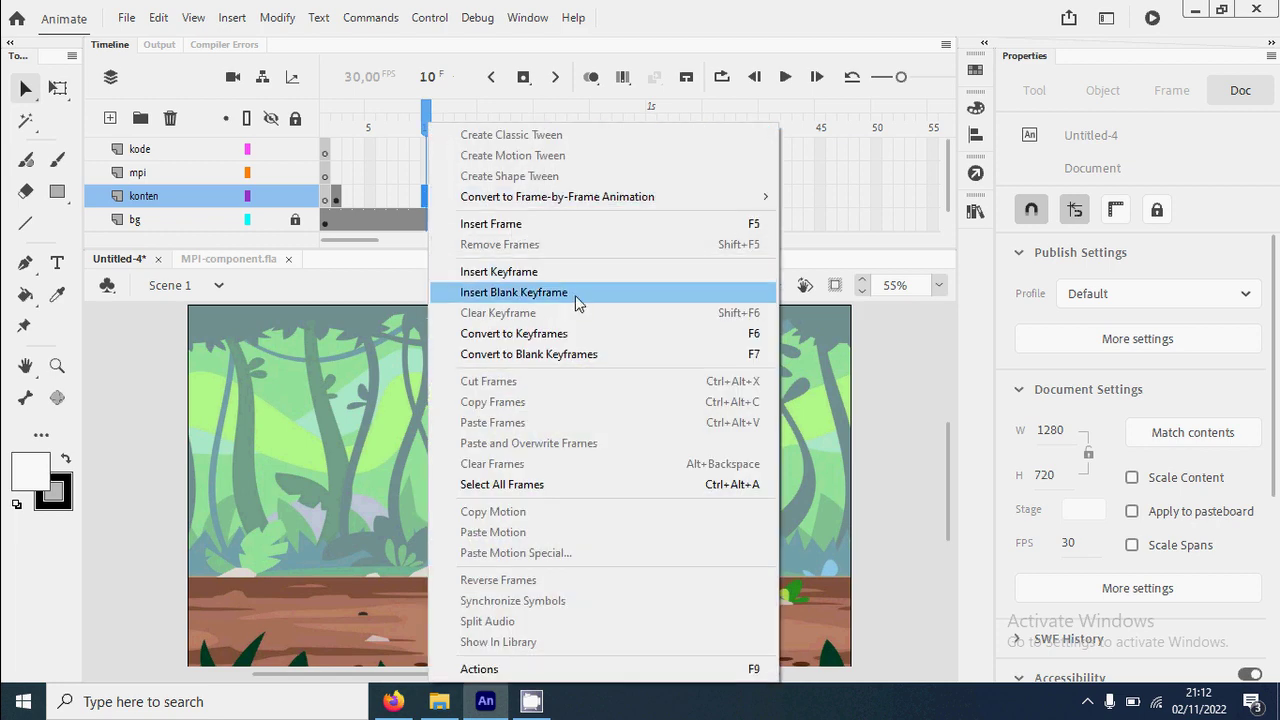
{"action": "left_click", "coordinate": [575, 295]}
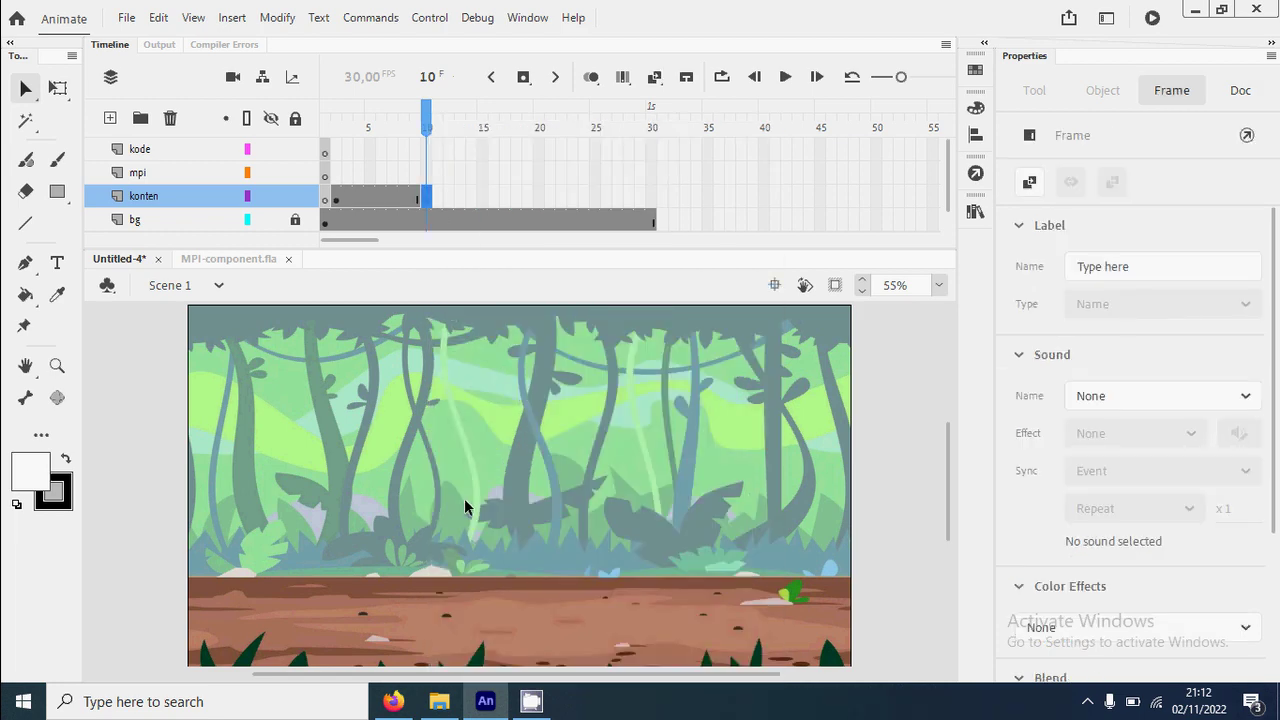
{"action": "left_click", "coordinate": [572, 552]}
Create a new Movie Clip symbol named "monsterMC".
{"action": "left_click", "coordinate": [232, 17]}
{"action": "left_click", "coordinate": [250, 37]}
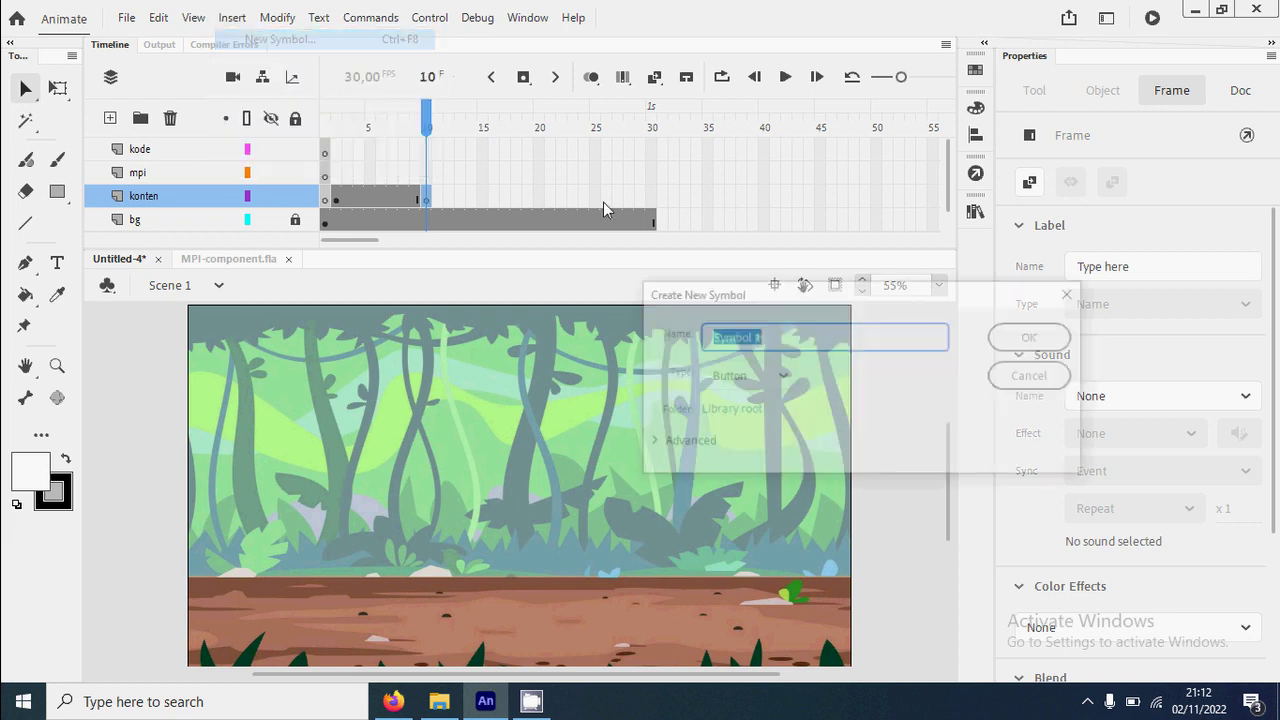
{"action": "left_click", "coordinate": [607, 378]}
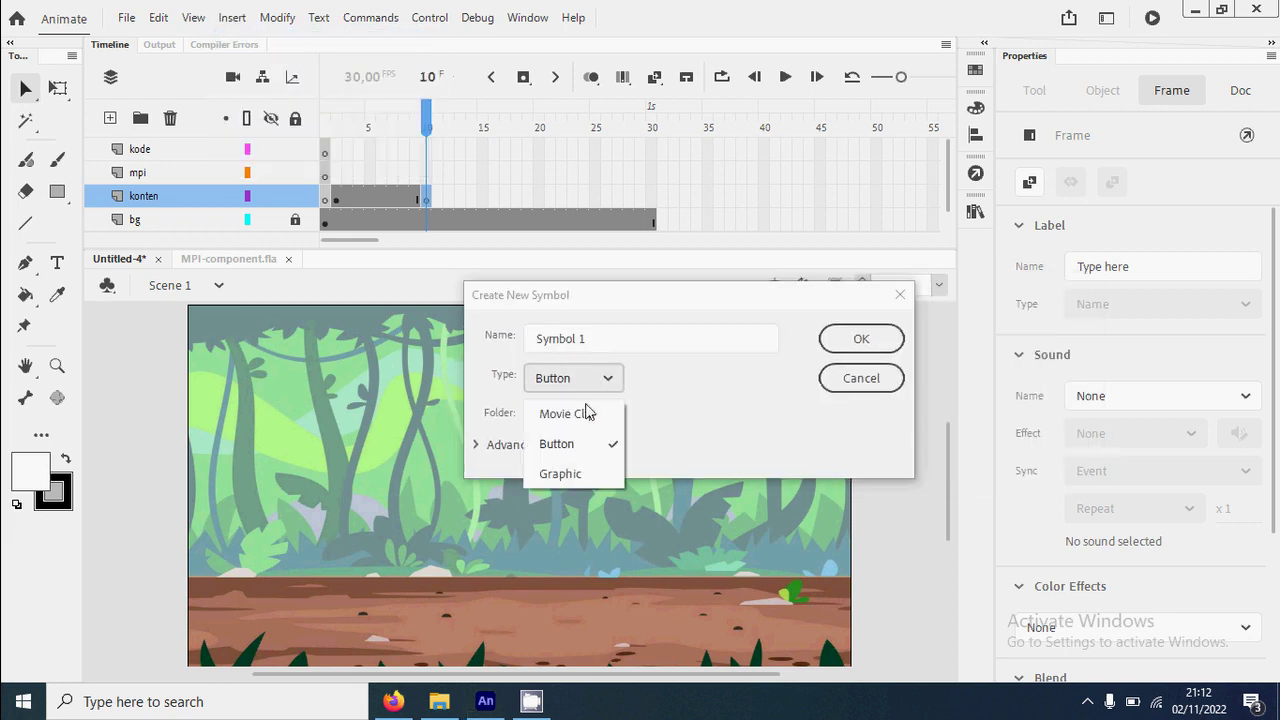
{"action": "left_click", "coordinate": [590, 416]}
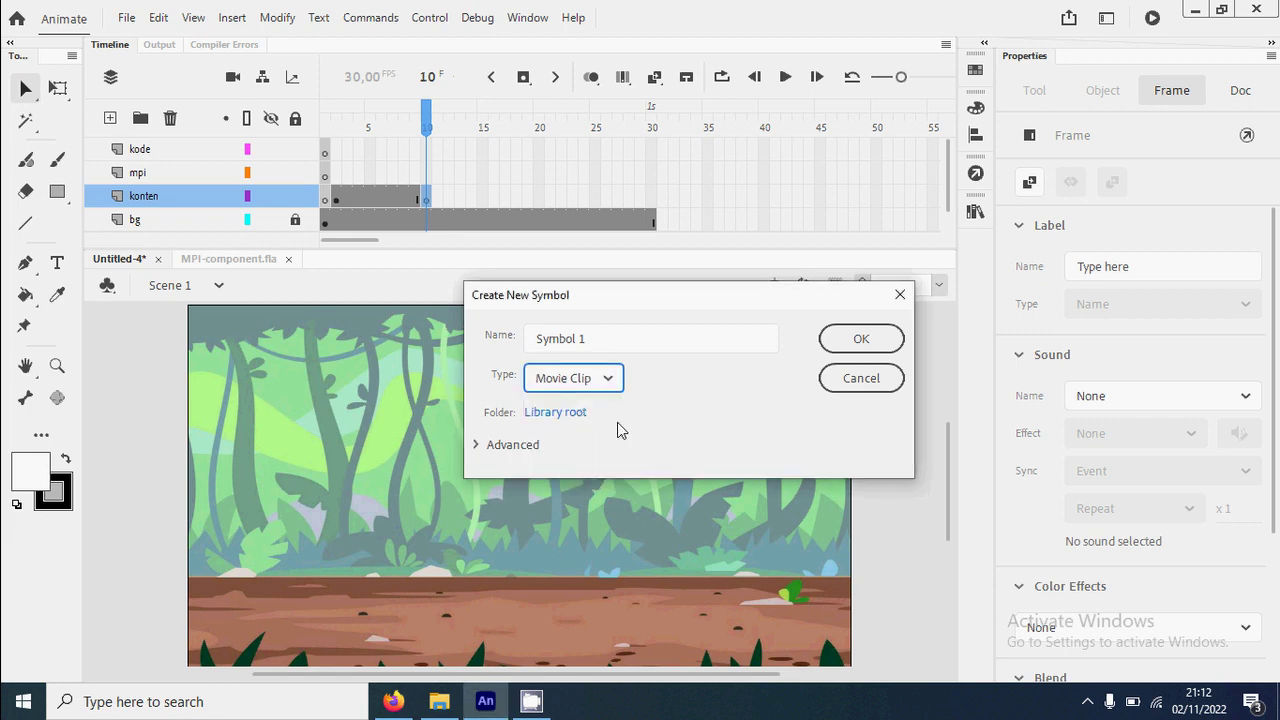
{"action": "left_click_drag", "start_coordinate": [612, 340], "coordinate": [505, 330]}
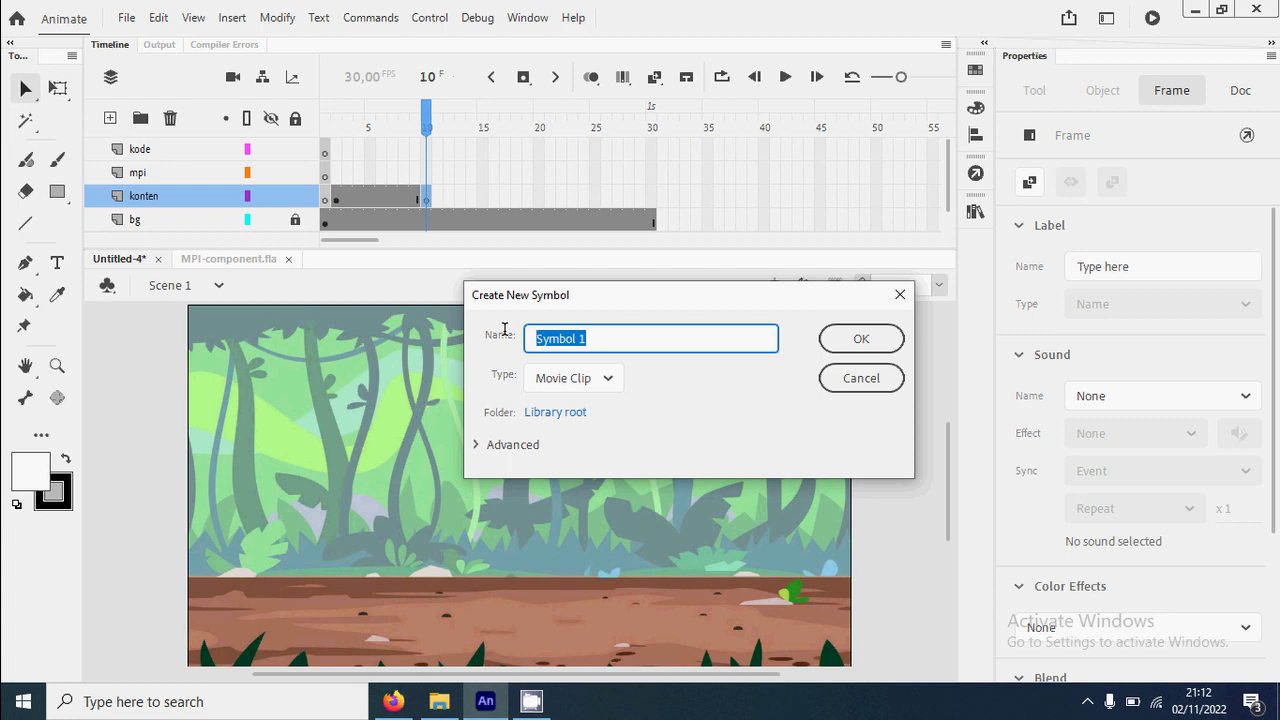
{"action": "type", "text": "monsterMC"}
{"action": "left_click", "coordinate": [858, 339]}
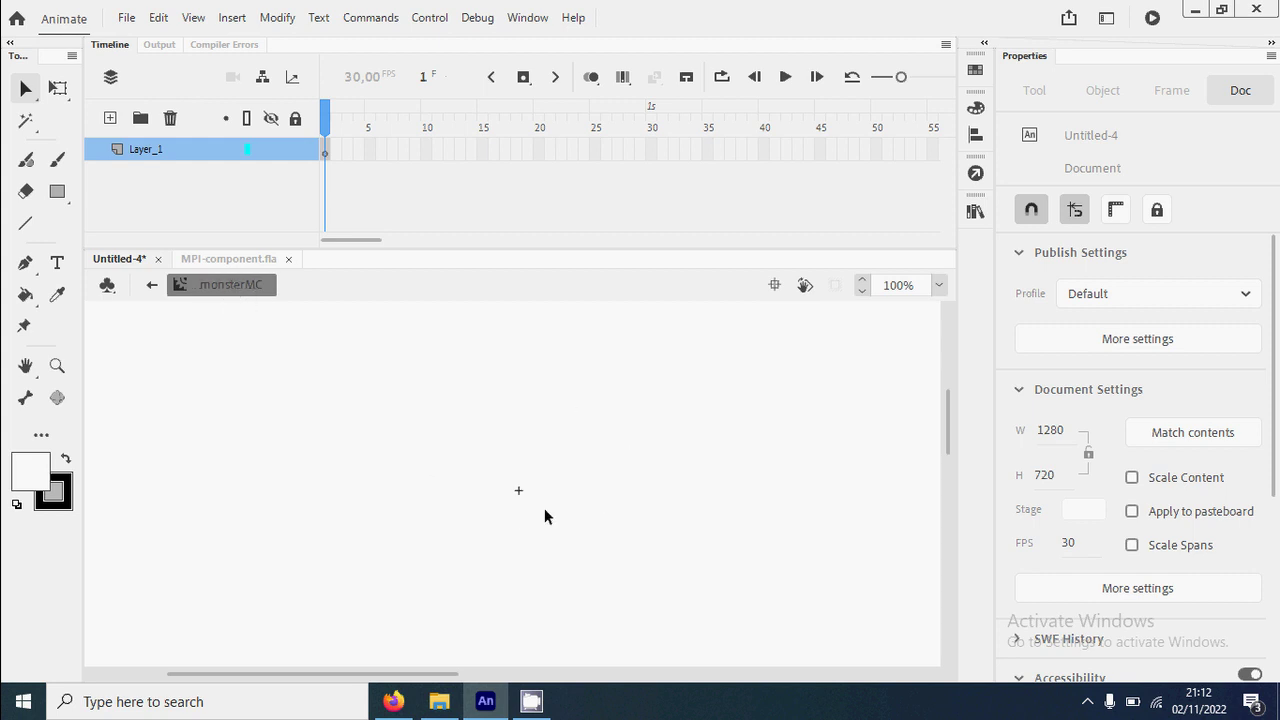
Import monster1 with its whole numbered image sequence into the monsterMC timeline, and return to Scene 1.
{"action": "left_click", "coordinate": [126, 17]}
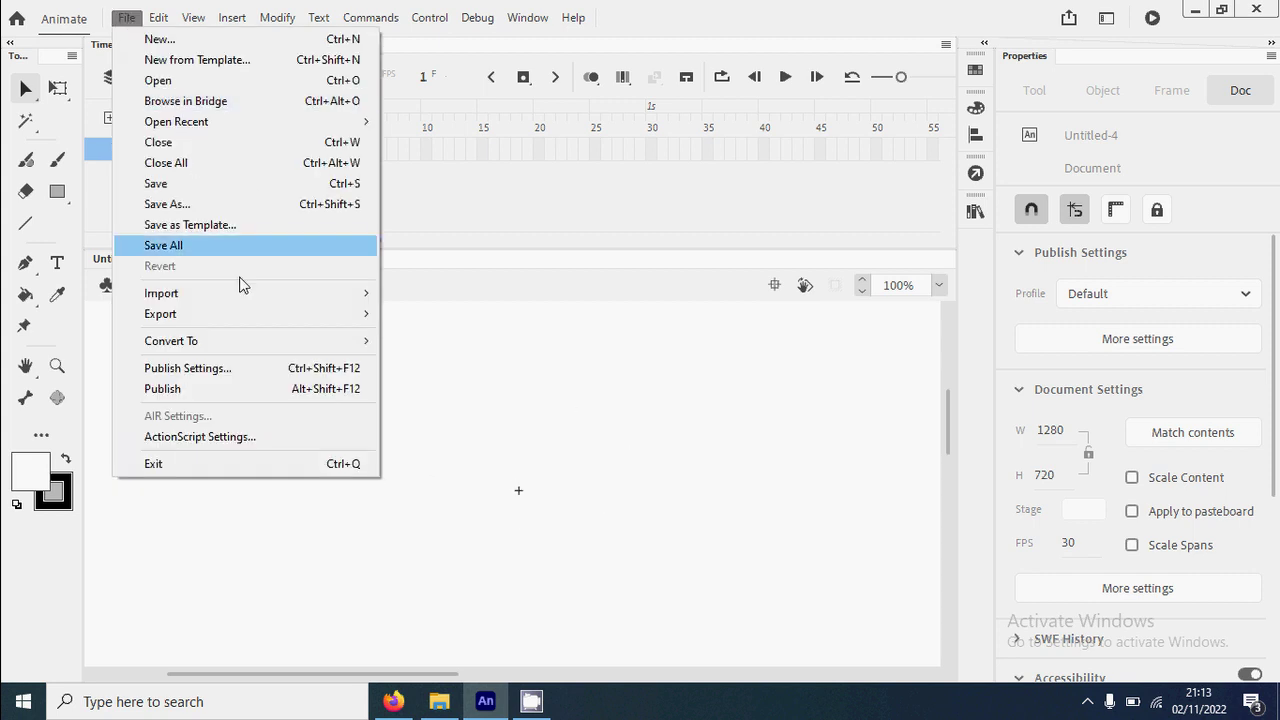
{"action": "mouse_move", "coordinate": [280, 296]}
{"action": "left_click", "coordinate": [430, 300]}
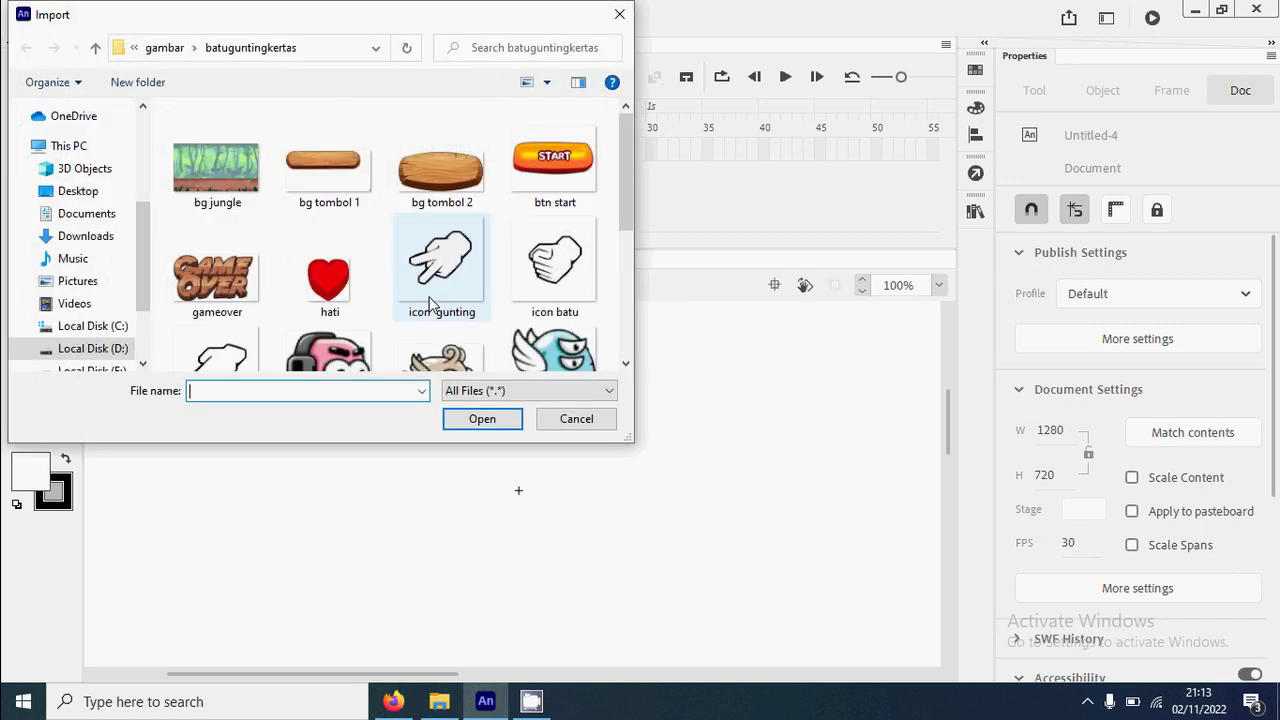
{"action": "scroll", "coordinate": [440, 240], "scroll_direction": "down", "scroll_amount": 3}
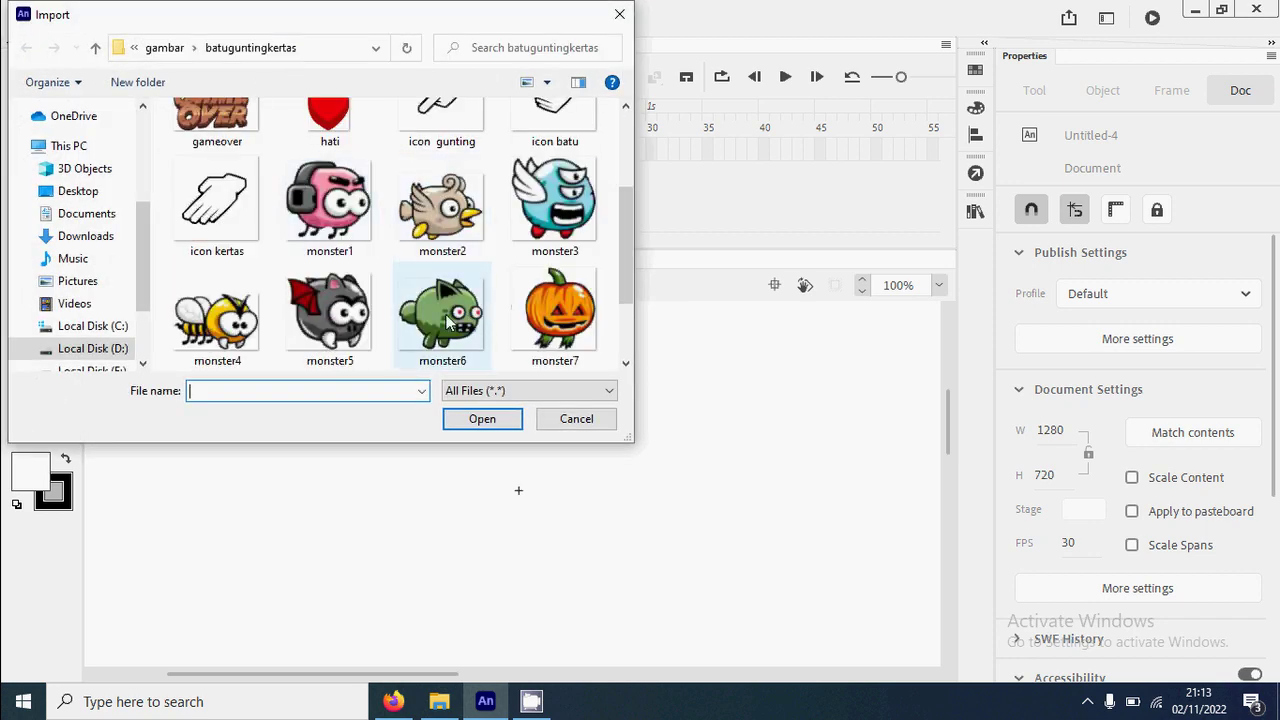
{"action": "scroll", "coordinate": [380, 318], "scroll_direction": "down", "scroll_amount": 2}
{"action": "scroll", "coordinate": [388, 321], "scroll_direction": "up", "scroll_amount": 1}
{"action": "left_click", "coordinate": [330, 150]}
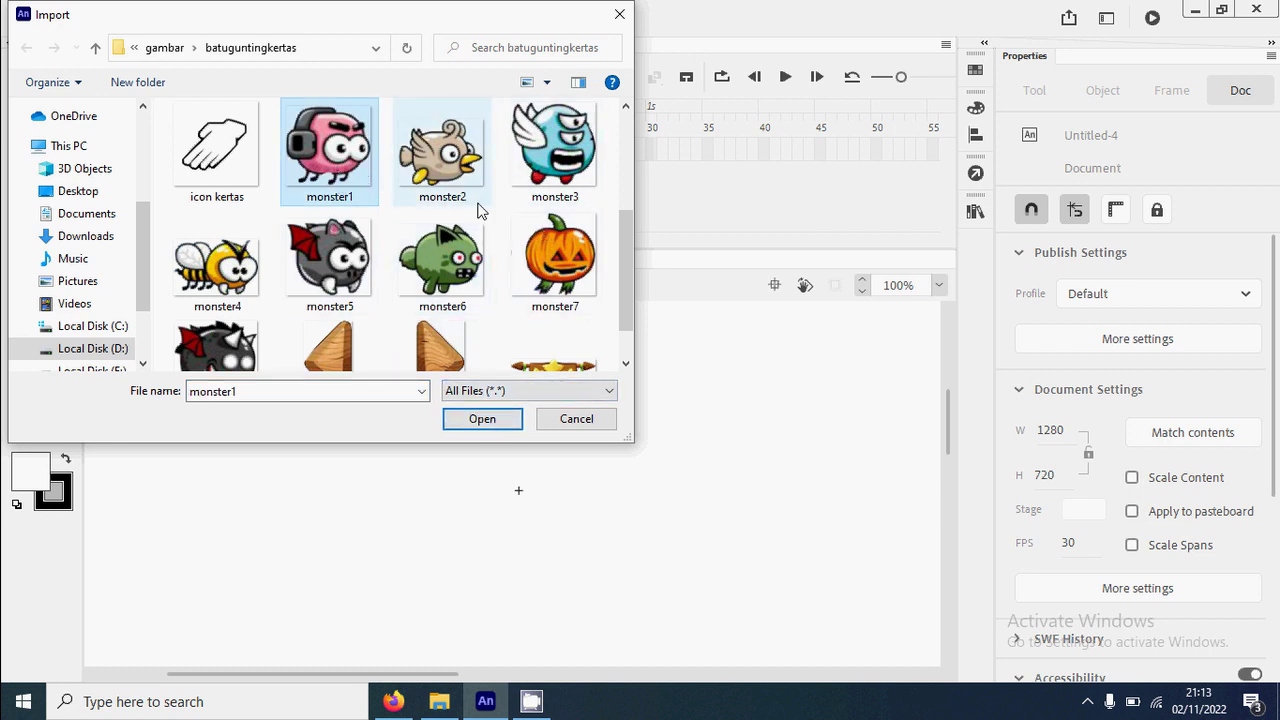
{"action": "scroll", "coordinate": [256, 283], "scroll_direction": "down", "scroll_amount": 1}
{"action": "scroll", "coordinate": [300, 282], "scroll_direction": "up", "scroll_amount": 1}
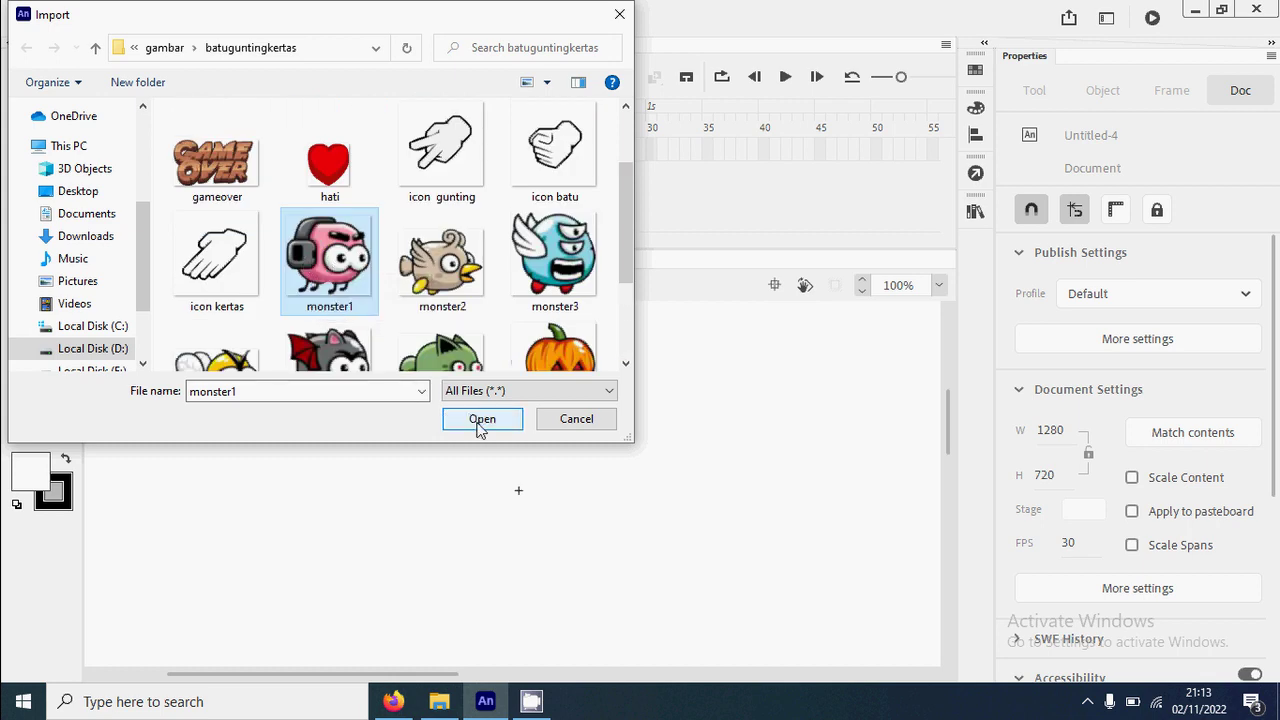
{"action": "left_click", "coordinate": [480, 424]}
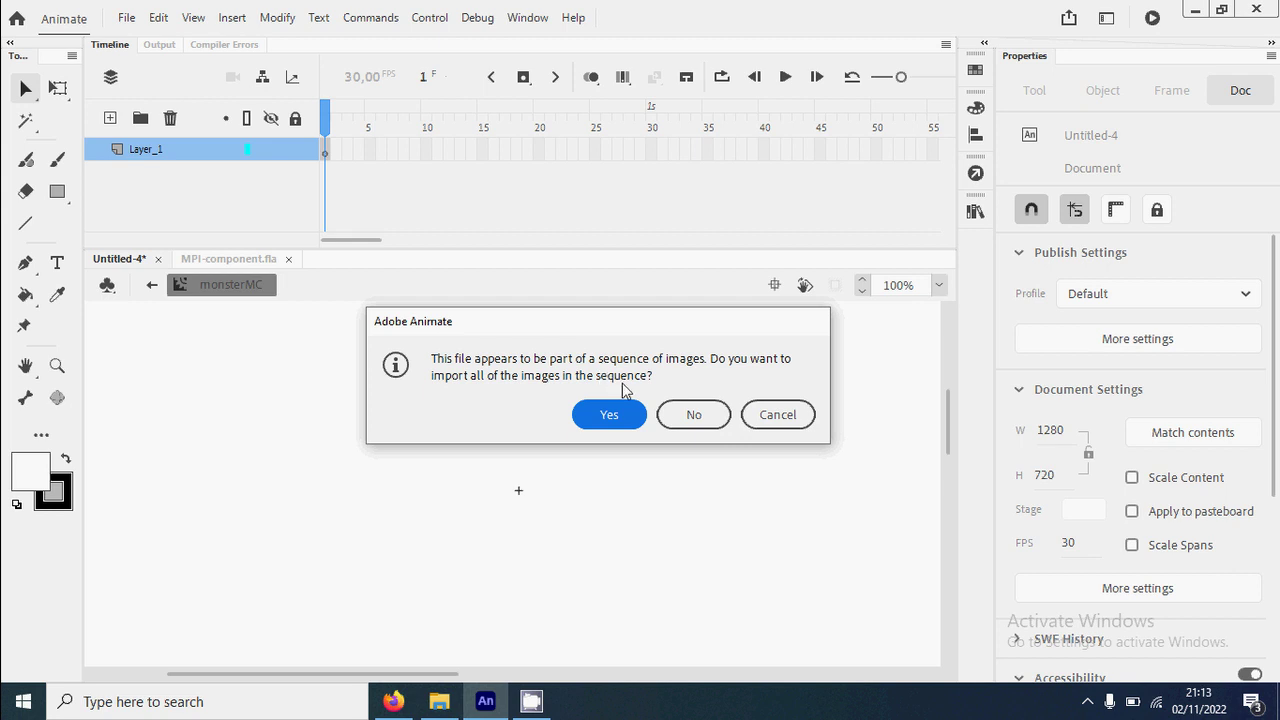
{"action": "left_click", "coordinate": [609, 414]}
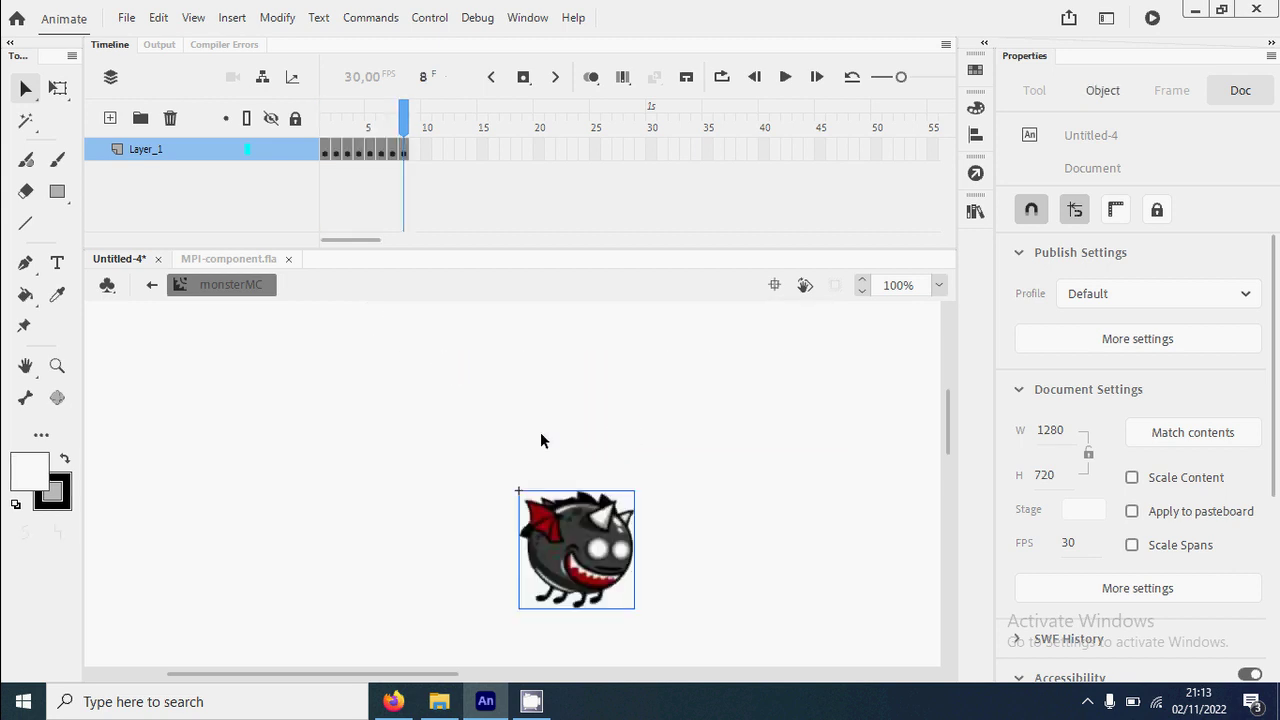
{"action": "mouse_move", "coordinate": [407, 135]}
{"action": "left_mouse_down"}
{"action": "mouse_move", "coordinate": [312, 130]}
{"action": "mouse_move", "coordinate": [420, 138]}
{"action": "mouse_move", "coordinate": [325, 130]}
{"action": "mouse_move", "coordinate": [407, 135]}
{"action": "left_mouse_up"}
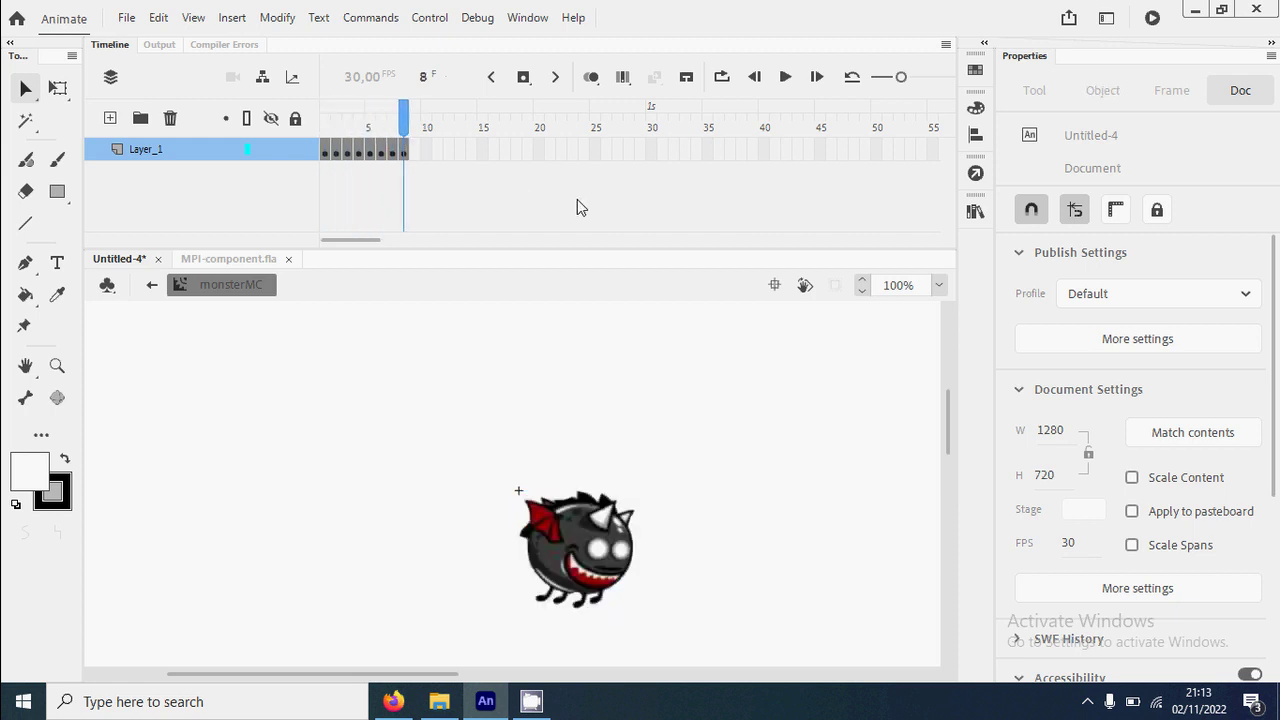
{"action": "left_click", "coordinate": [153, 287]}
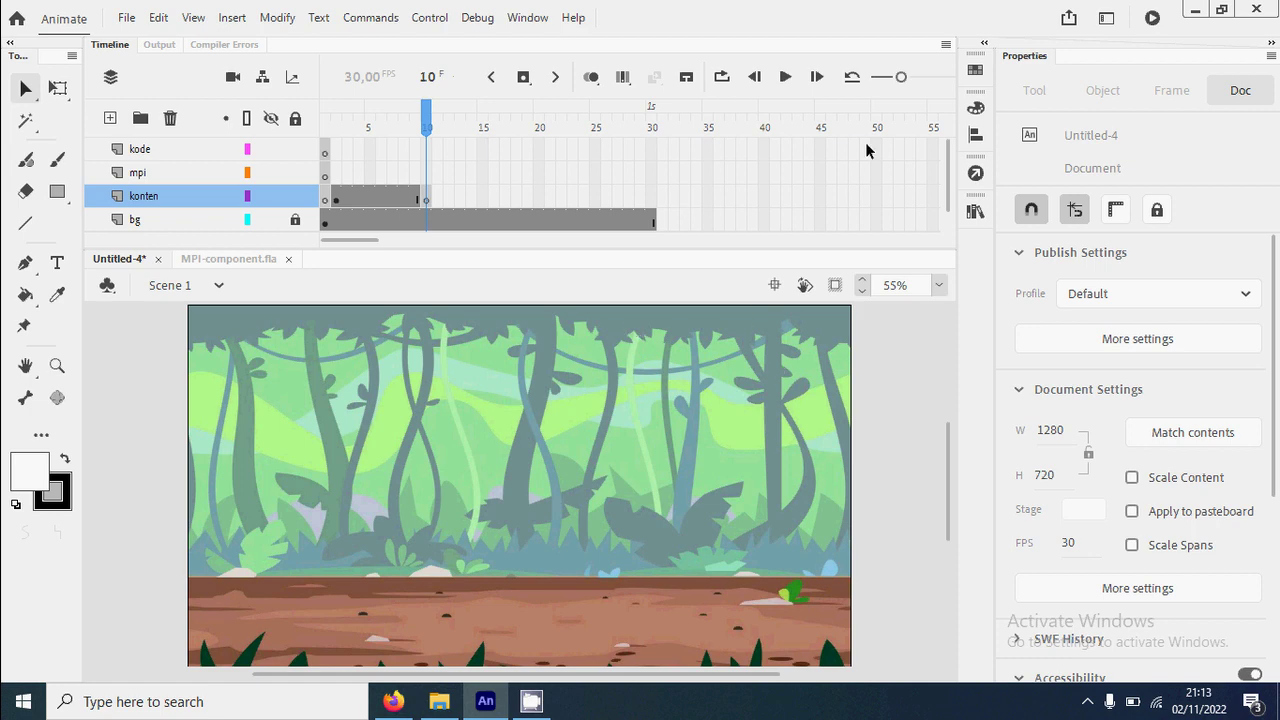
Place an instance of monsterMC from the library near the middle of the stage on konten frame 10.
{"action": "left_click", "coordinate": [978, 210]}
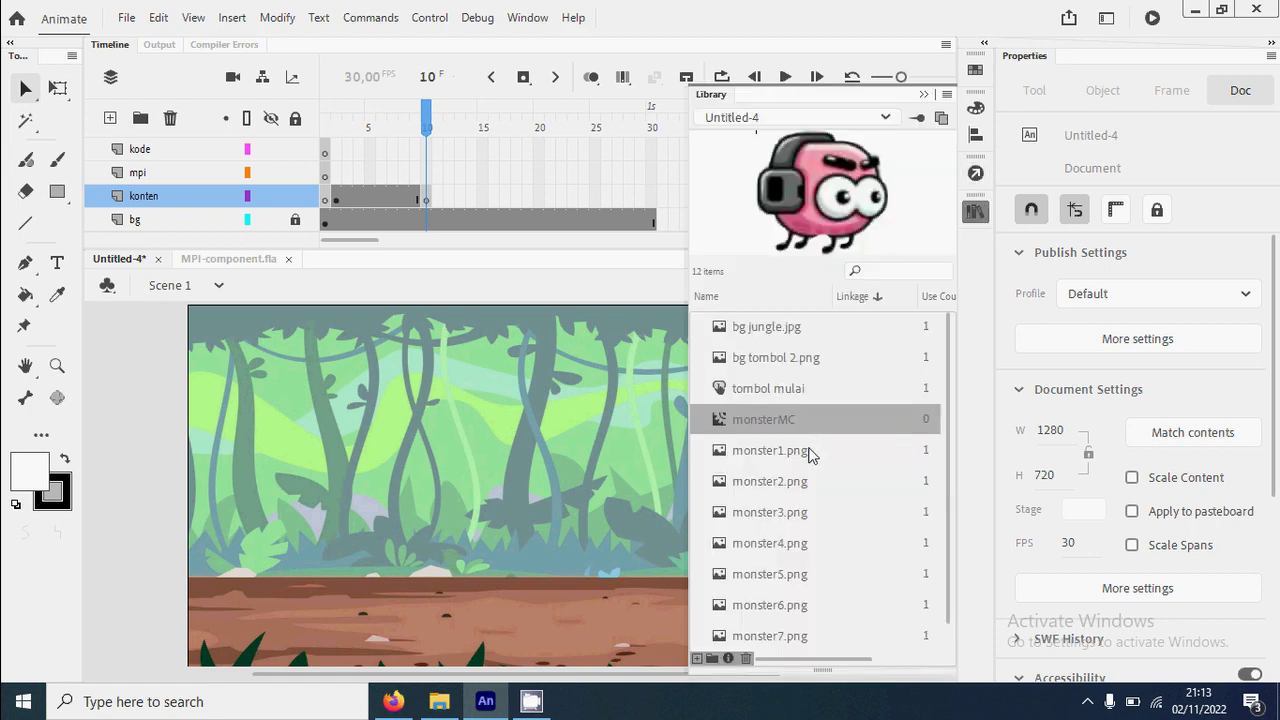
{"action": "scroll", "coordinate": [783, 380], "scroll_direction": "down", "scroll_amount": 1}
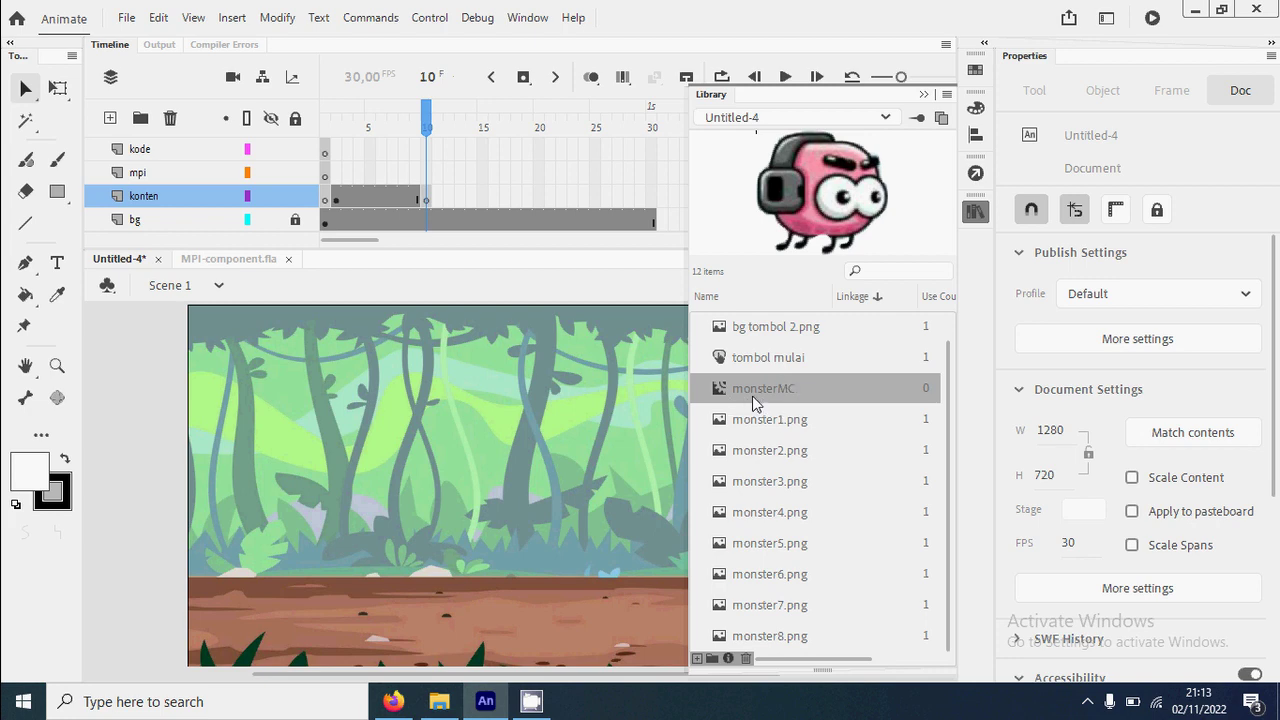
{"action": "left_click_drag", "start_coordinate": [851, 212], "coordinate": [579, 411]}
{"action": "mouse_move", "coordinate": [541, 473]}
{"action": "left_mouse_down"}
{"action": "mouse_move", "coordinate": [520, 486]}
{"action": "mouse_move", "coordinate": [540, 490]}
{"action": "left_mouse_up"}
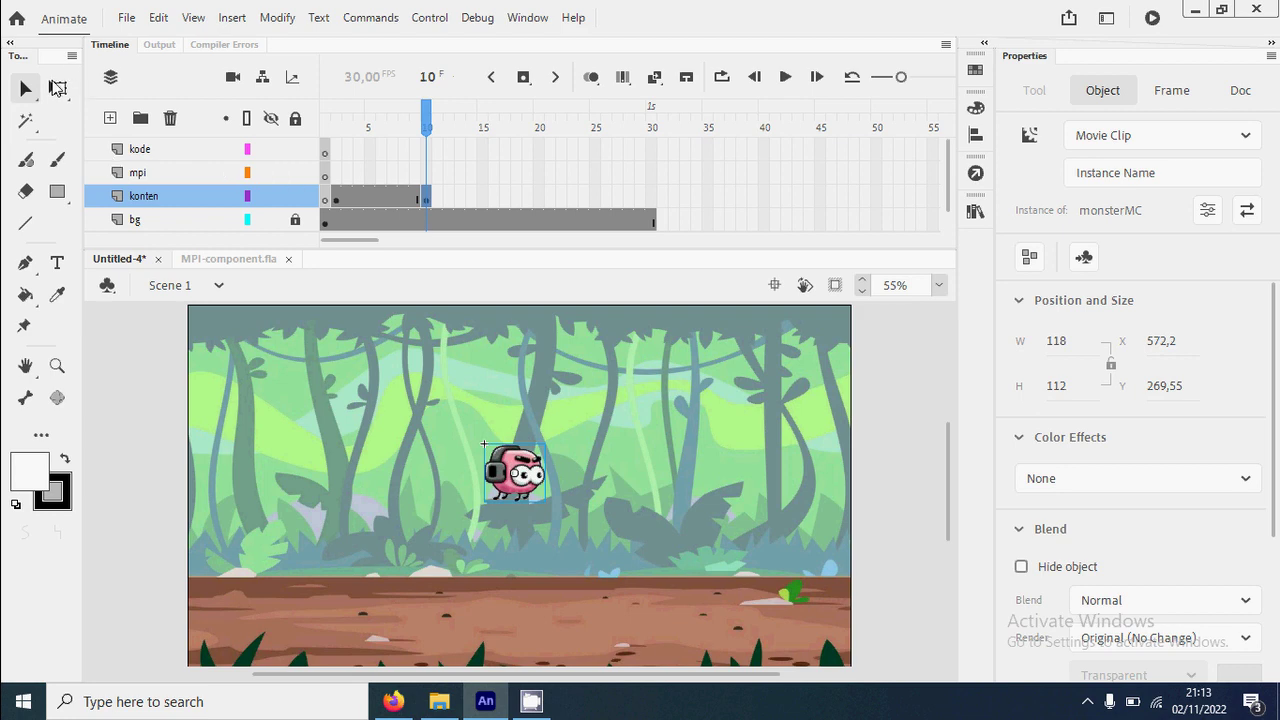
Enlarge the monsterMC instance with Free Transform to about 219 by 208 px and adjust its position near the stage centre.
{"action": "left_click", "coordinate": [58, 88]}
{"action": "left_click_drag", "start_coordinate": [545, 504], "coordinate": [571, 530]}
{"action": "left_click_drag", "start_coordinate": [523, 424], "coordinate": [535, 438]}
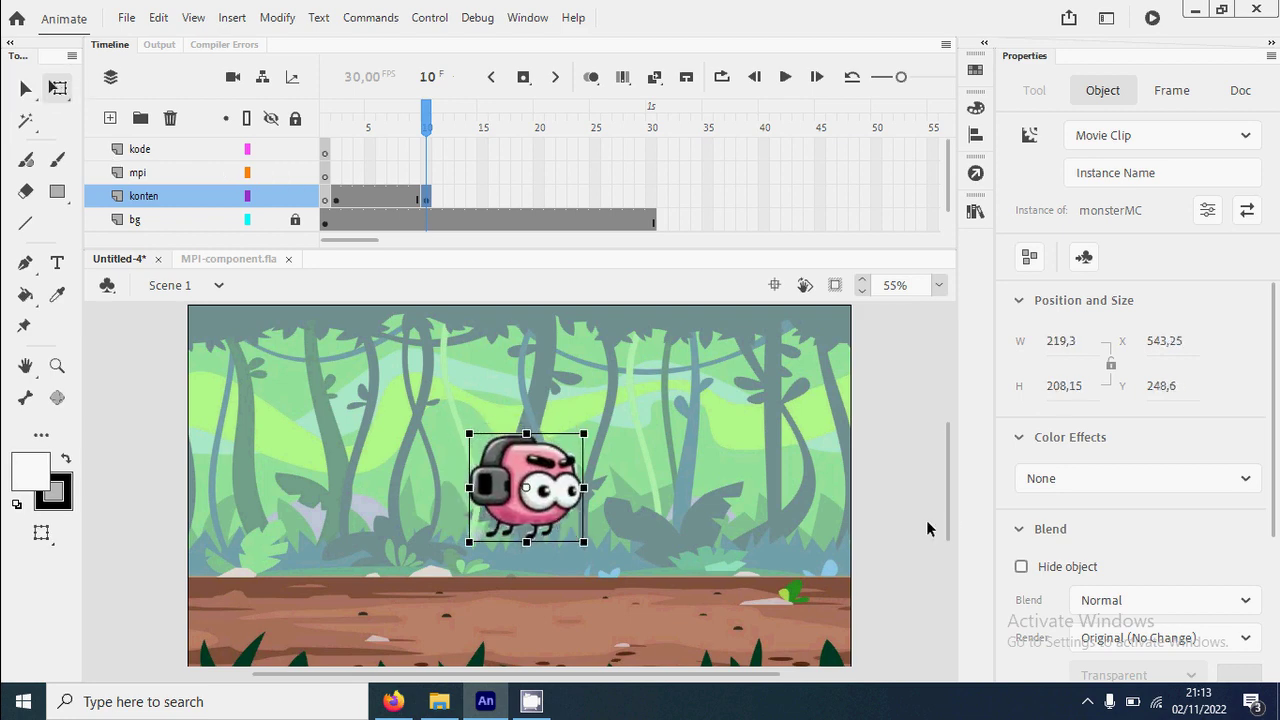
{"action": "left_click", "coordinate": [894, 467]}
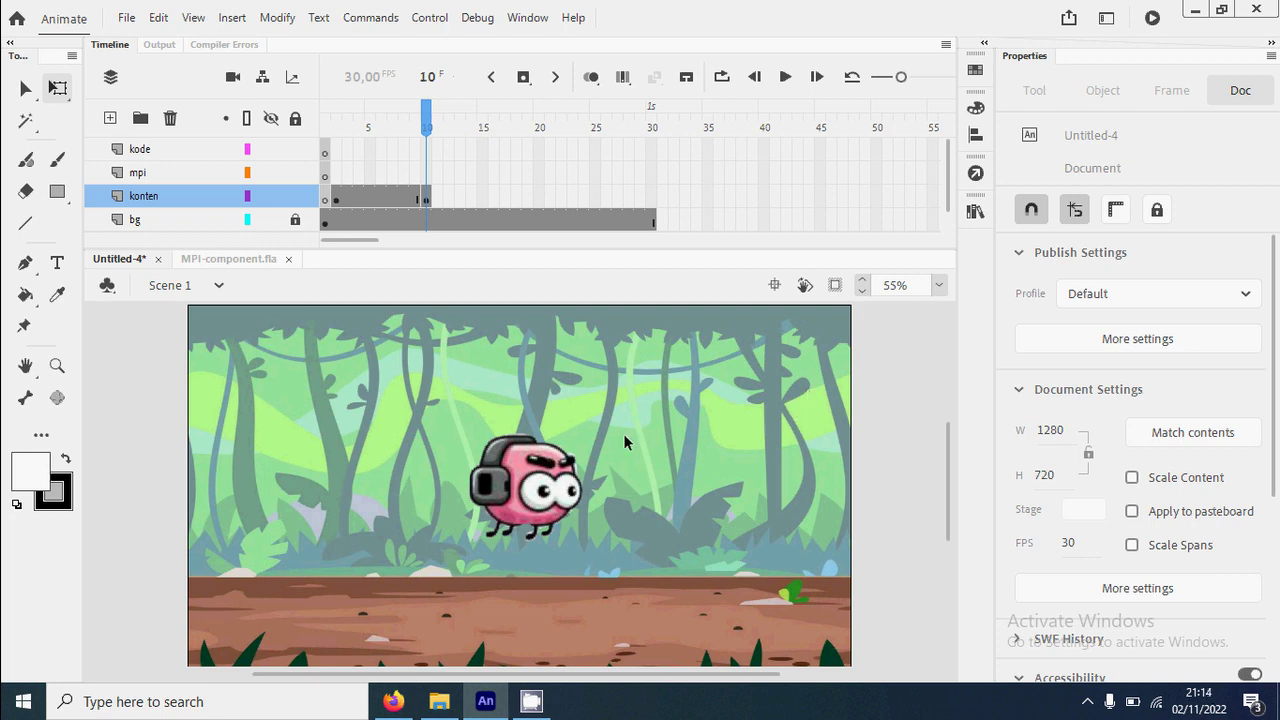
Import the "tombol back" and "tombol next" images together onto the stage at konten frame 10.
{"action": "left_click", "coordinate": [124, 24]}
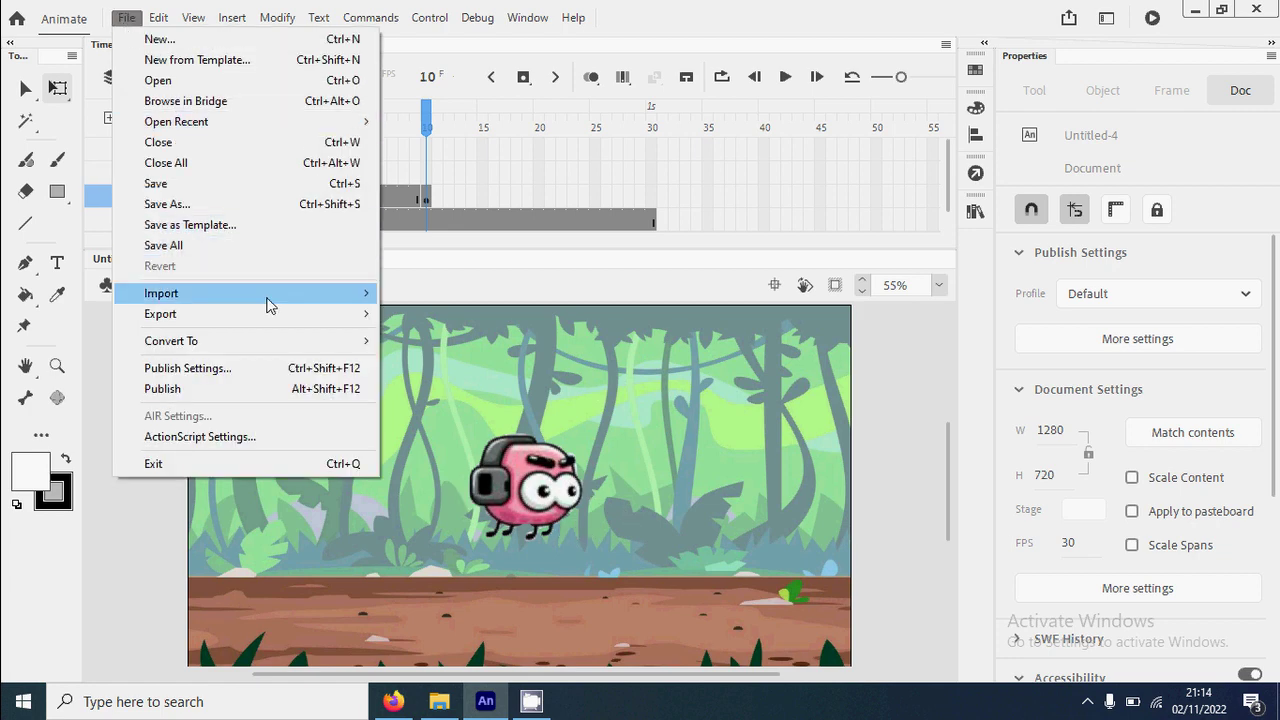
{"action": "mouse_move", "coordinate": [268, 300]}
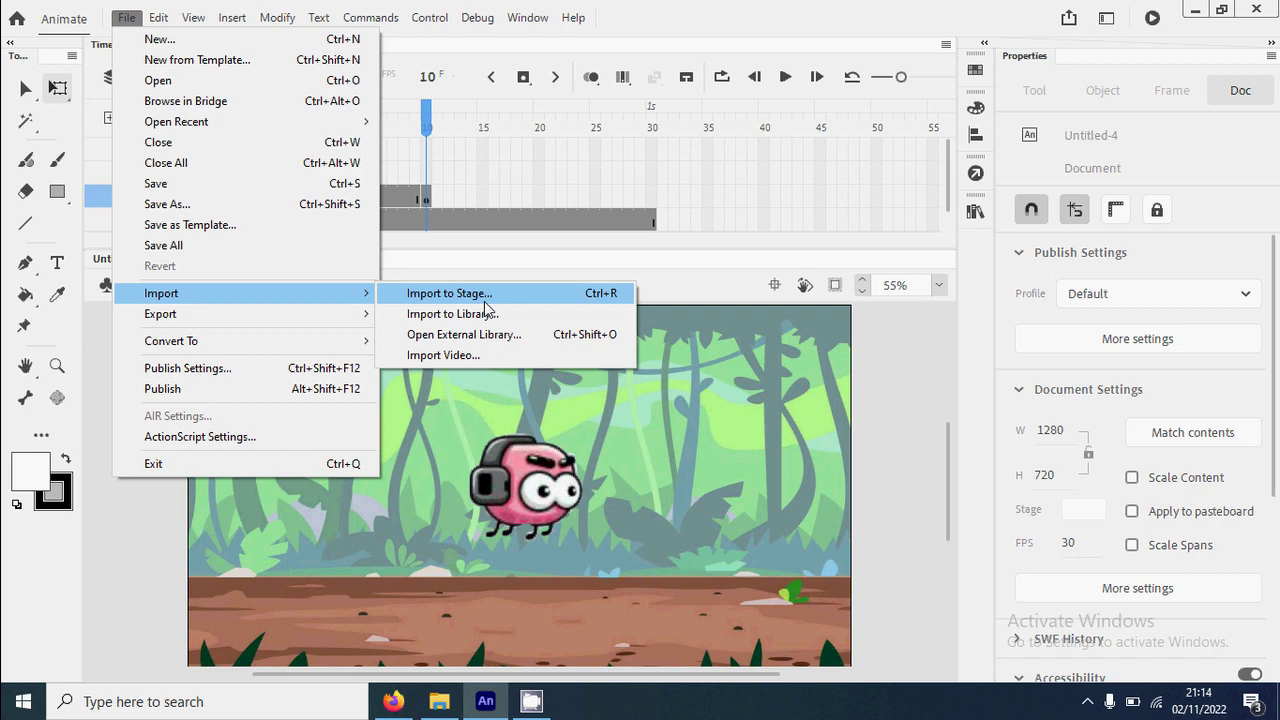
{"action": "left_click", "coordinate": [484, 301]}
{"action": "scroll", "coordinate": [398, 327], "scroll_direction": "down", "scroll_amount": 5}
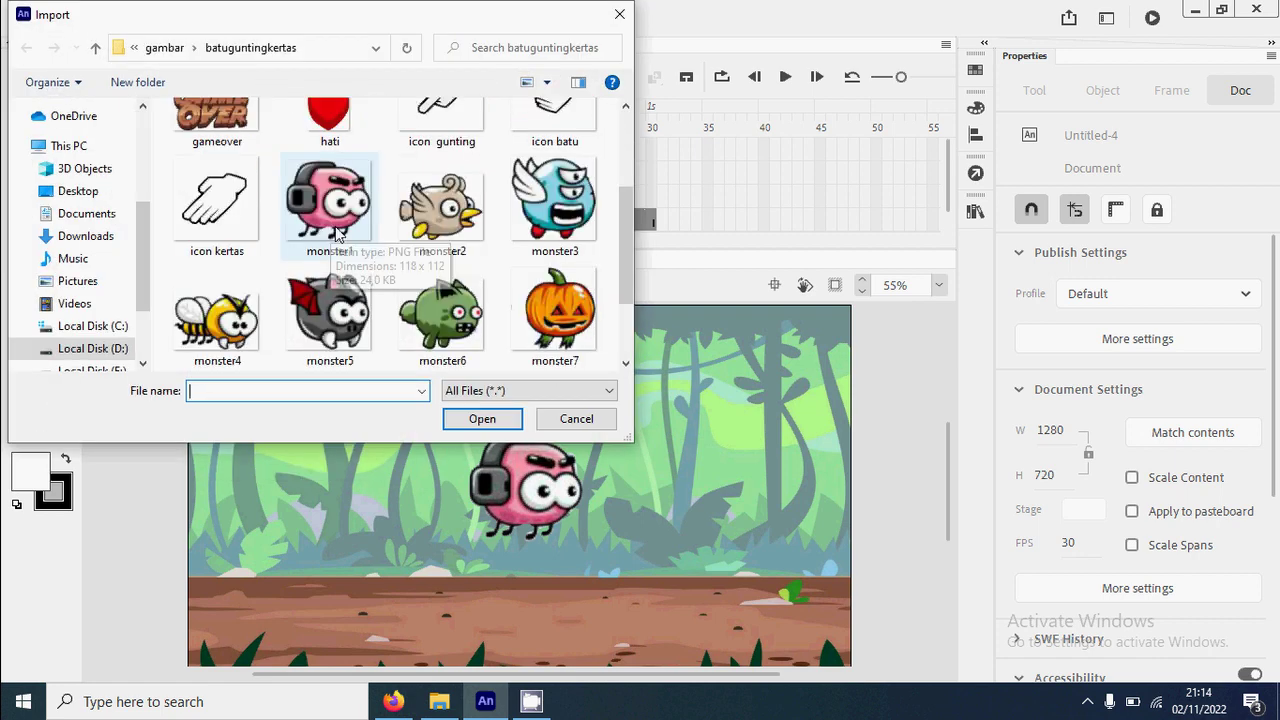
{"action": "left_click", "coordinate": [338, 320]}
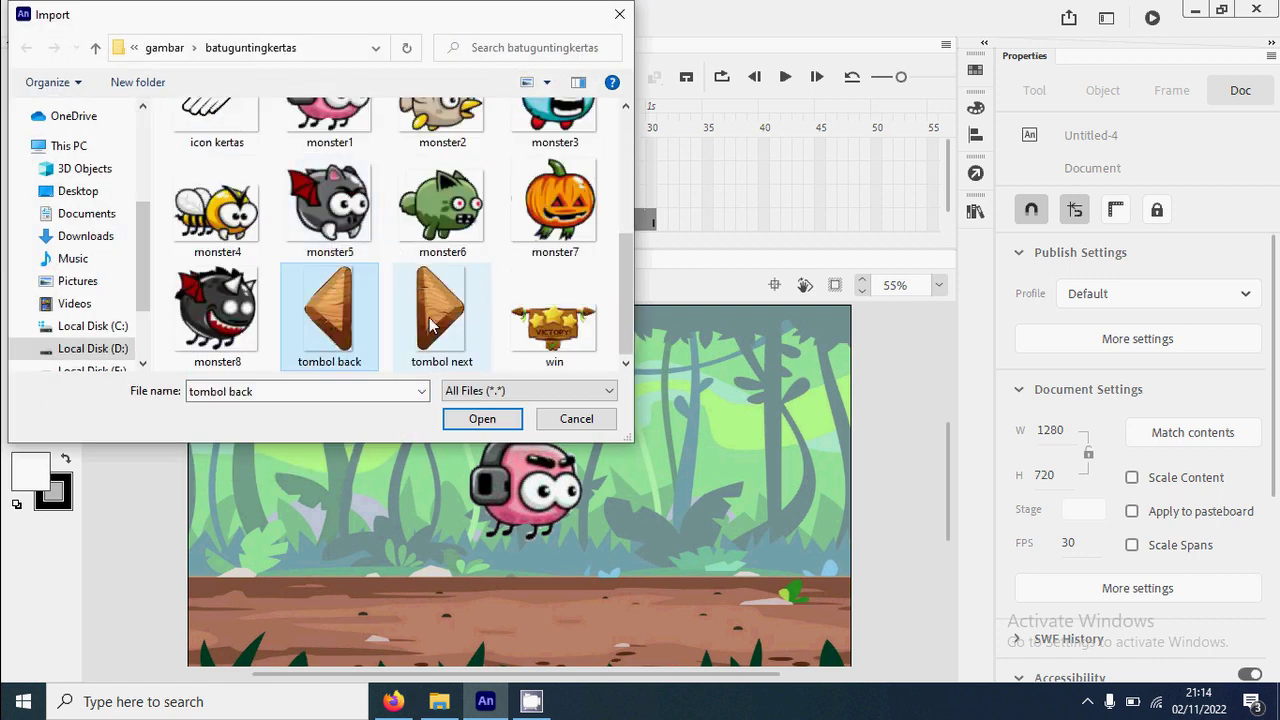
{"action": "left_click", "coordinate": [448, 320], "text": "ctrl"}
{"action": "left_click", "coordinate": [500, 420]}
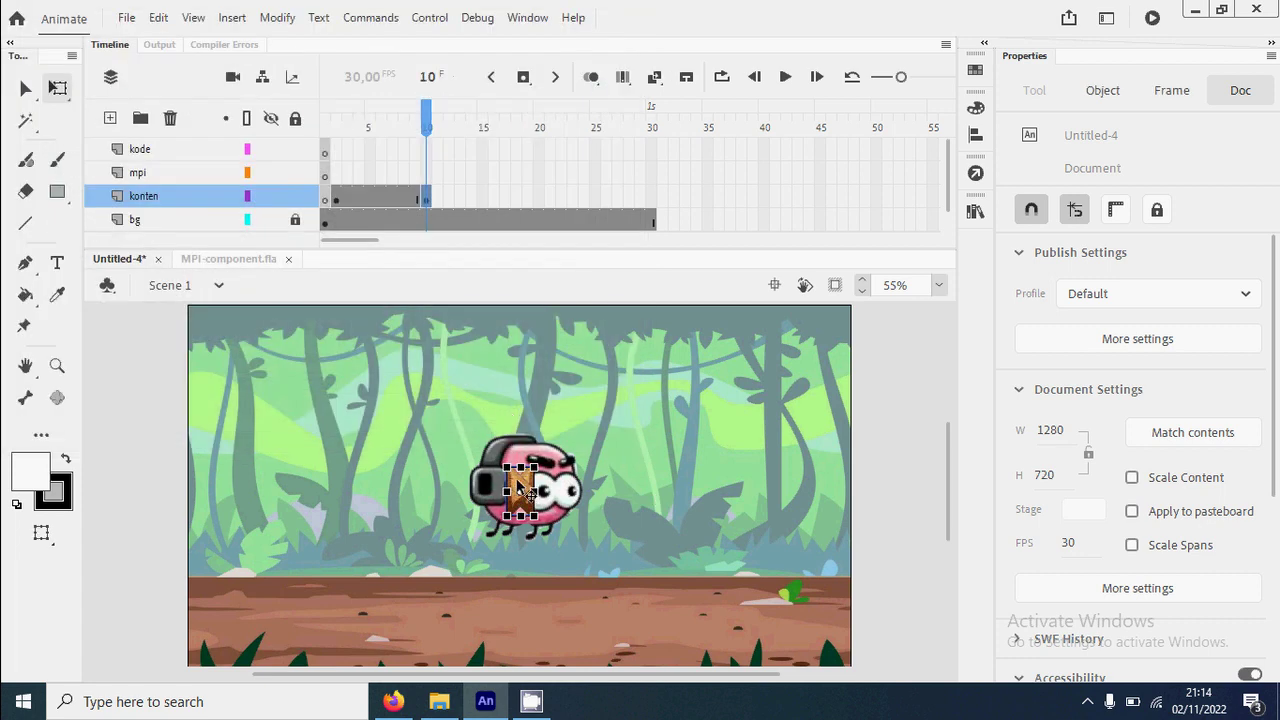
Position the back arrow to the left of the monster and the next arrow to its right, level with each other.
{"action": "left_click_drag", "start_coordinate": [520, 488], "coordinate": [642, 489]}
{"action": "left_click", "coordinate": [900, 462]}
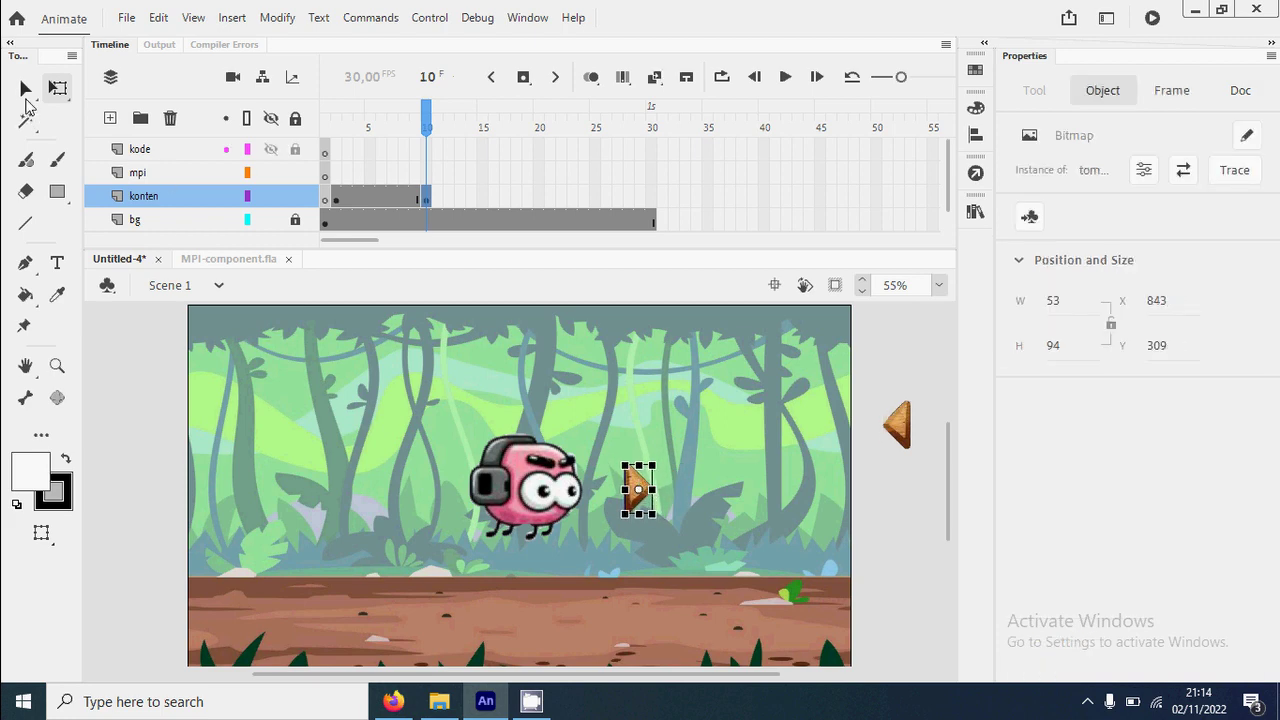
{"action": "left_click", "coordinate": [25, 88]}
{"action": "left_click_drag", "start_coordinate": [903, 430], "coordinate": [429, 497]}
{"action": "left_click_drag", "start_coordinate": [648, 491], "coordinate": [622, 488]}
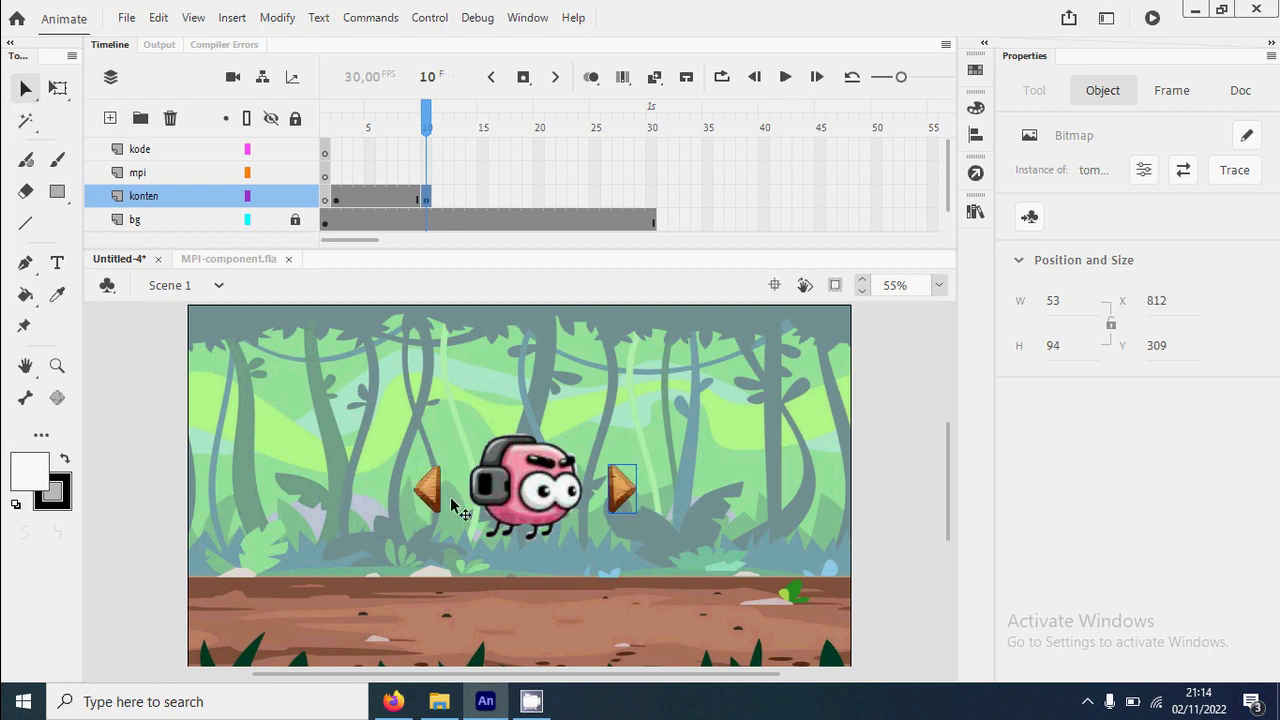
Convert the next arrow beside the monster into a Button symbol named "tombol next".
{"action": "right_click", "coordinate": [622, 487]}
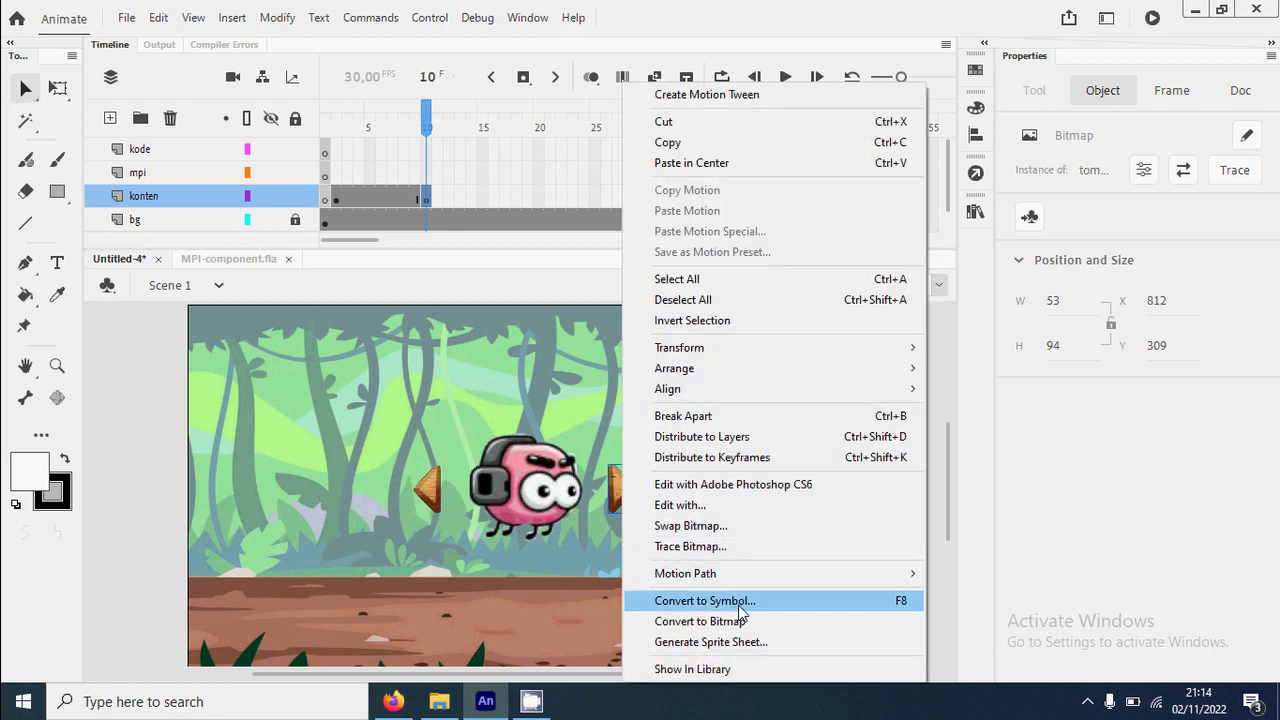
{"action": "left_click", "coordinate": [740, 604]}
{"action": "left_click", "coordinate": [605, 378]}
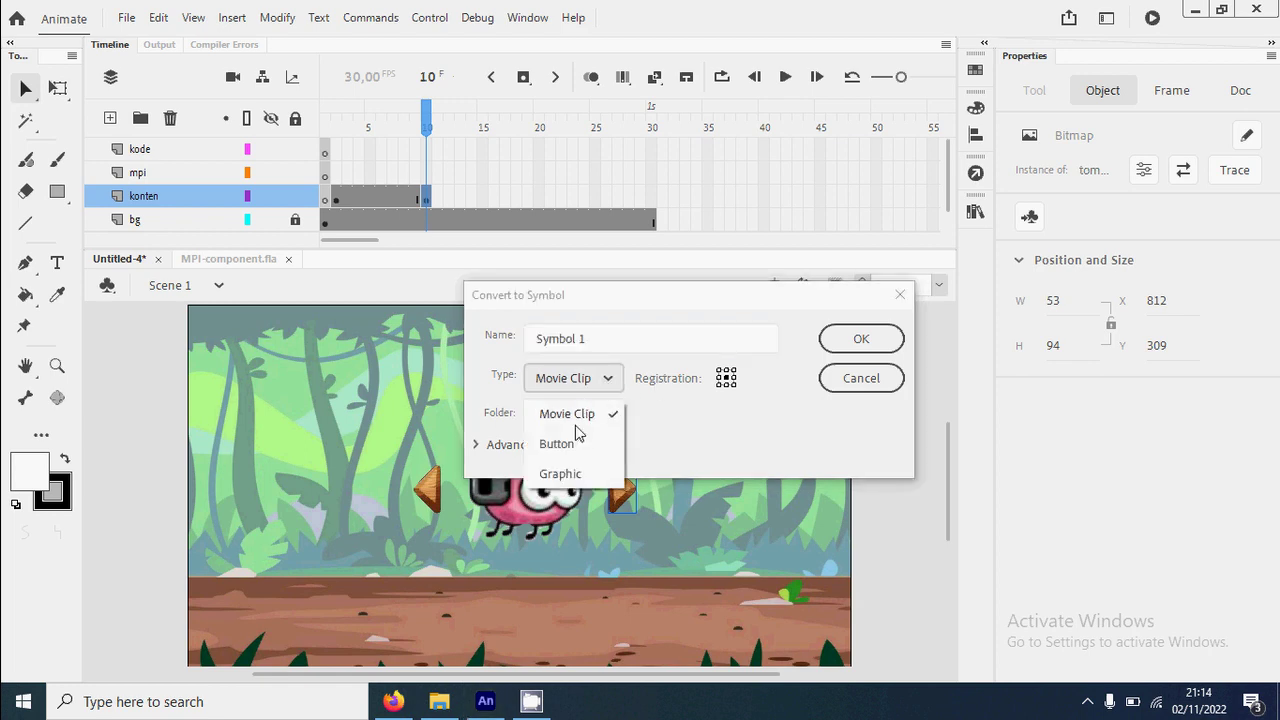
{"action": "left_click", "coordinate": [557, 443]}
{"action": "left_click_drag", "start_coordinate": [709, 300], "coordinate": [548, 303]}
{"action": "type", "text": "to"}
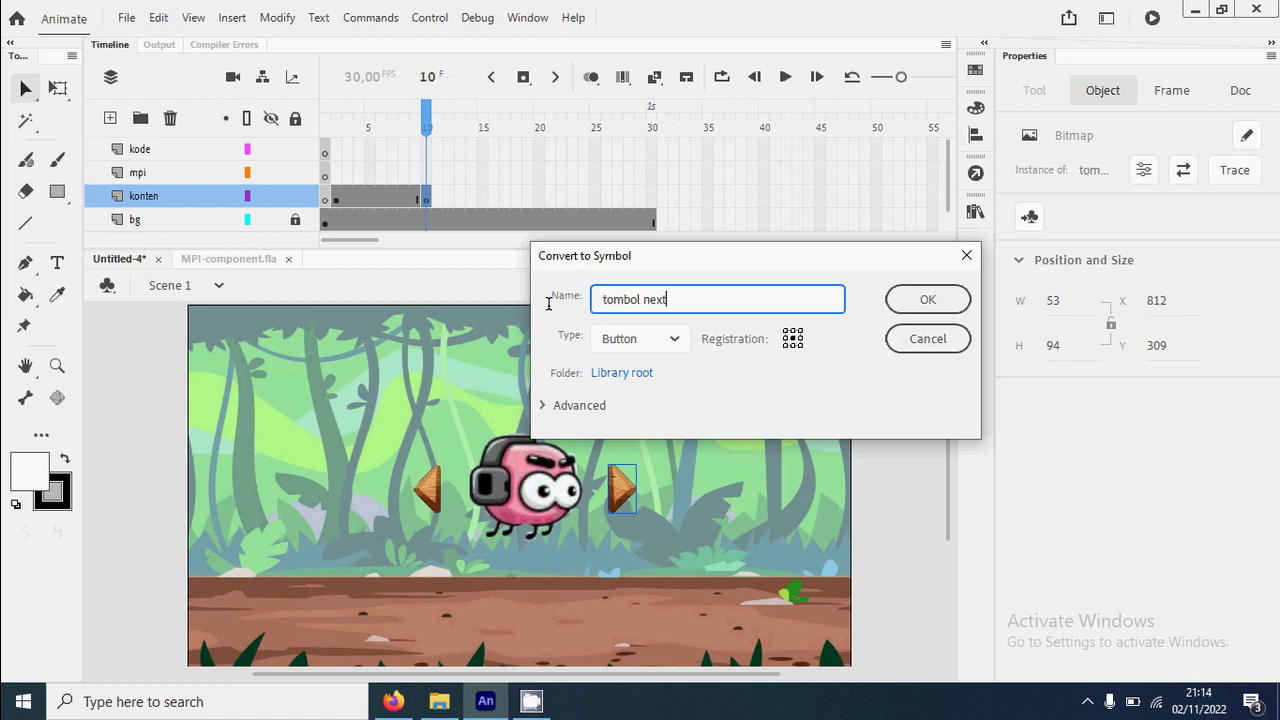
{"action": "type", "text": "mbol next"}
{"action": "key", "text": "Return"}
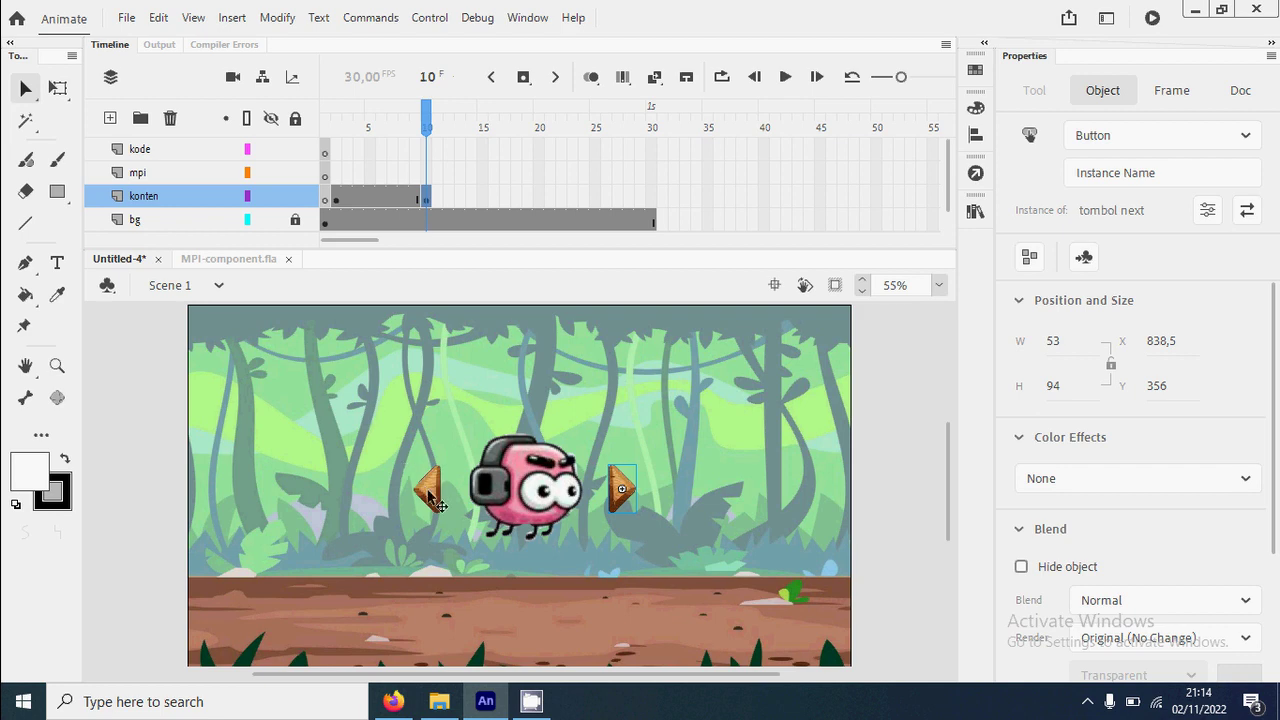
Convert the back arrow beside the monster into a Button symbol named "tombol backk" and deselect it.
{"action": "right_click", "coordinate": [429, 490]}
{"action": "left_click", "coordinate": [537, 601]}
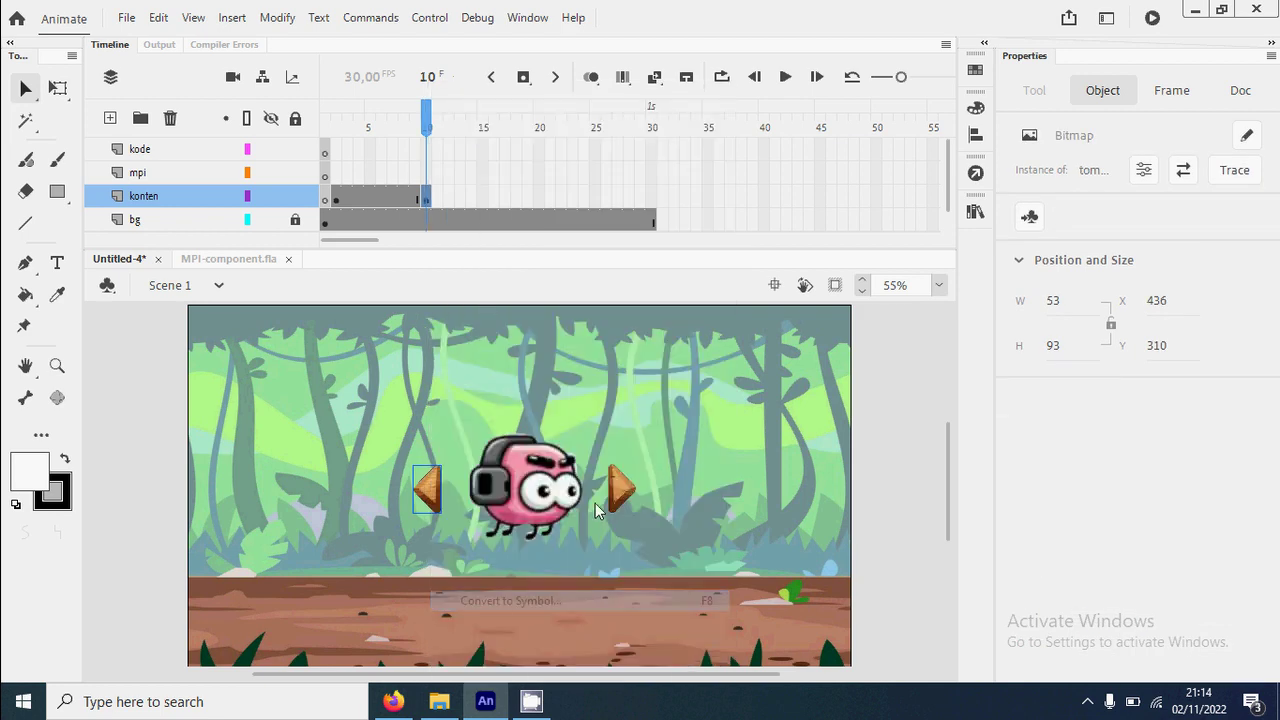
{"action": "type", "text": "tombol backk"}
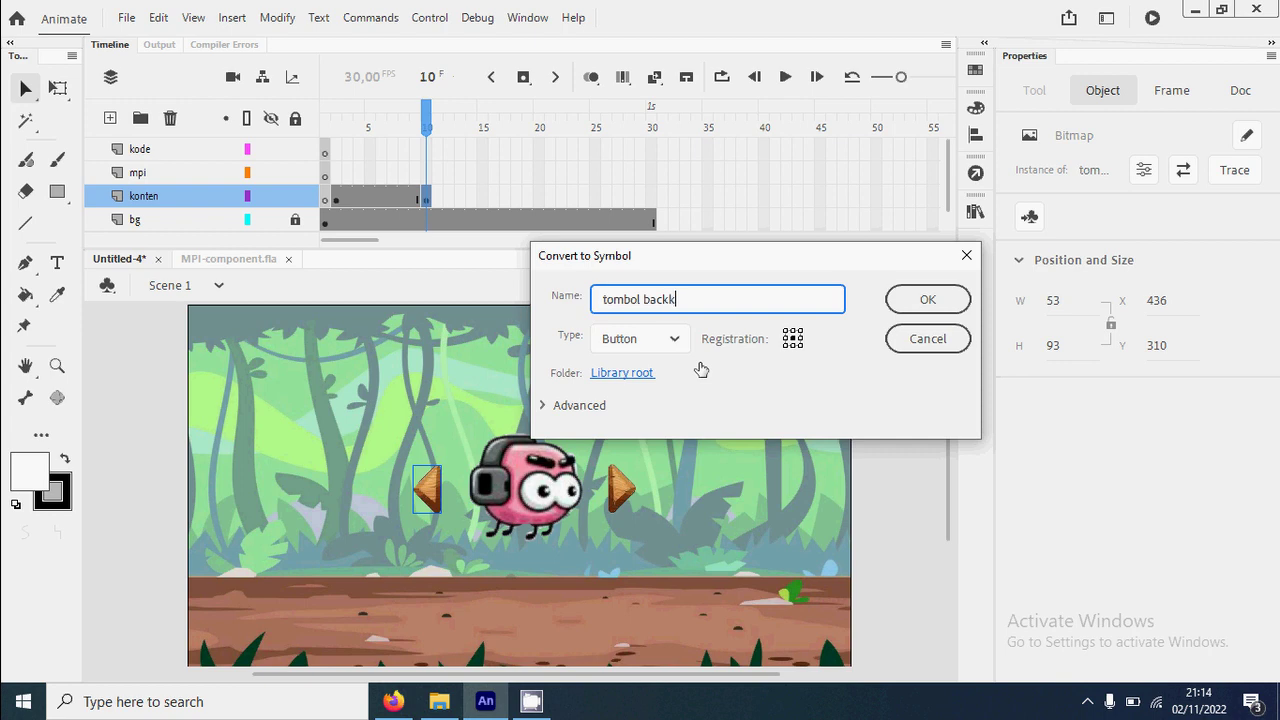
{"action": "key", "text": "Return"}
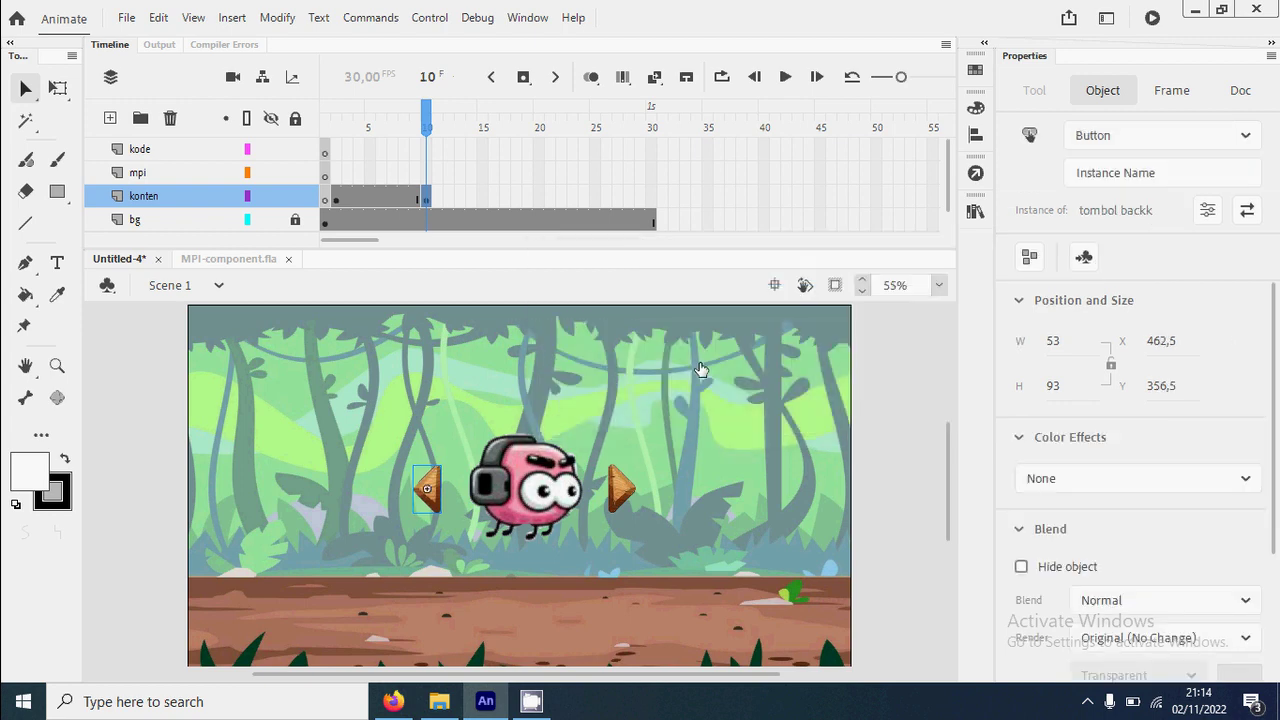
{"action": "left_click", "coordinate": [920, 488]}
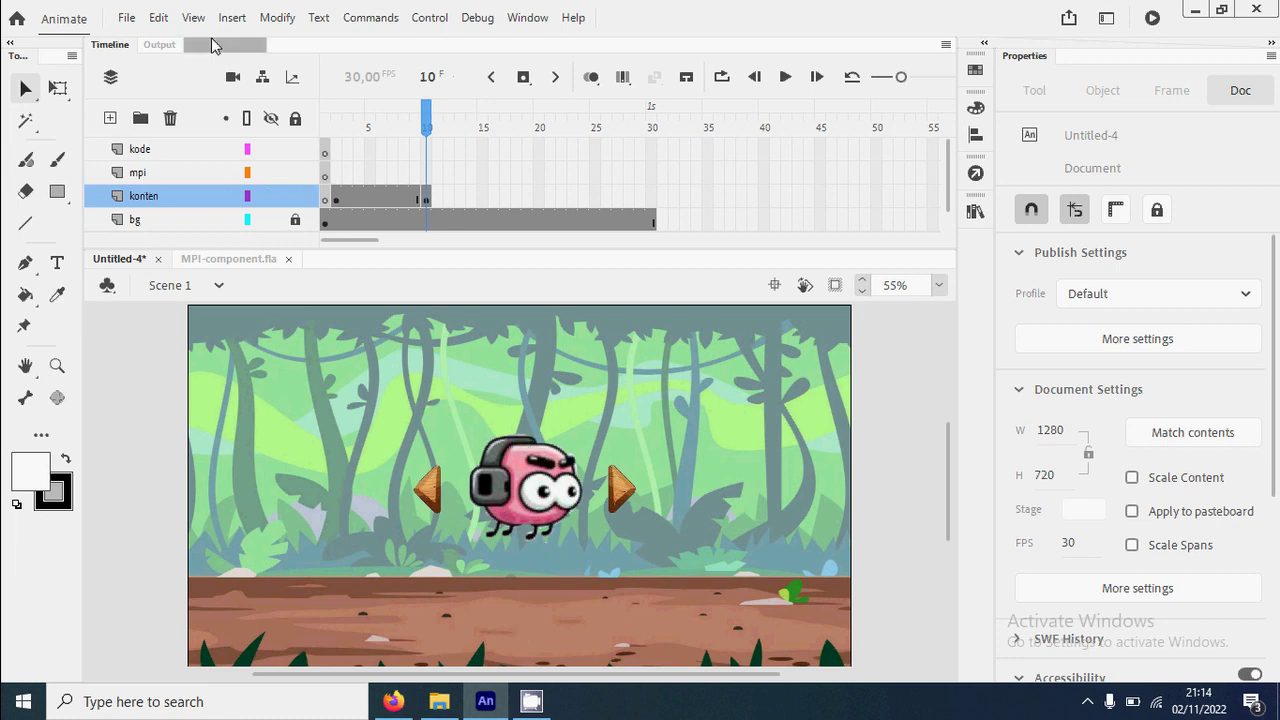
Import the "bg tombol 1" image onto the stage at konten frame 10.
{"action": "left_click", "coordinate": [126, 18]}
{"action": "mouse_move", "coordinate": [230, 300]}
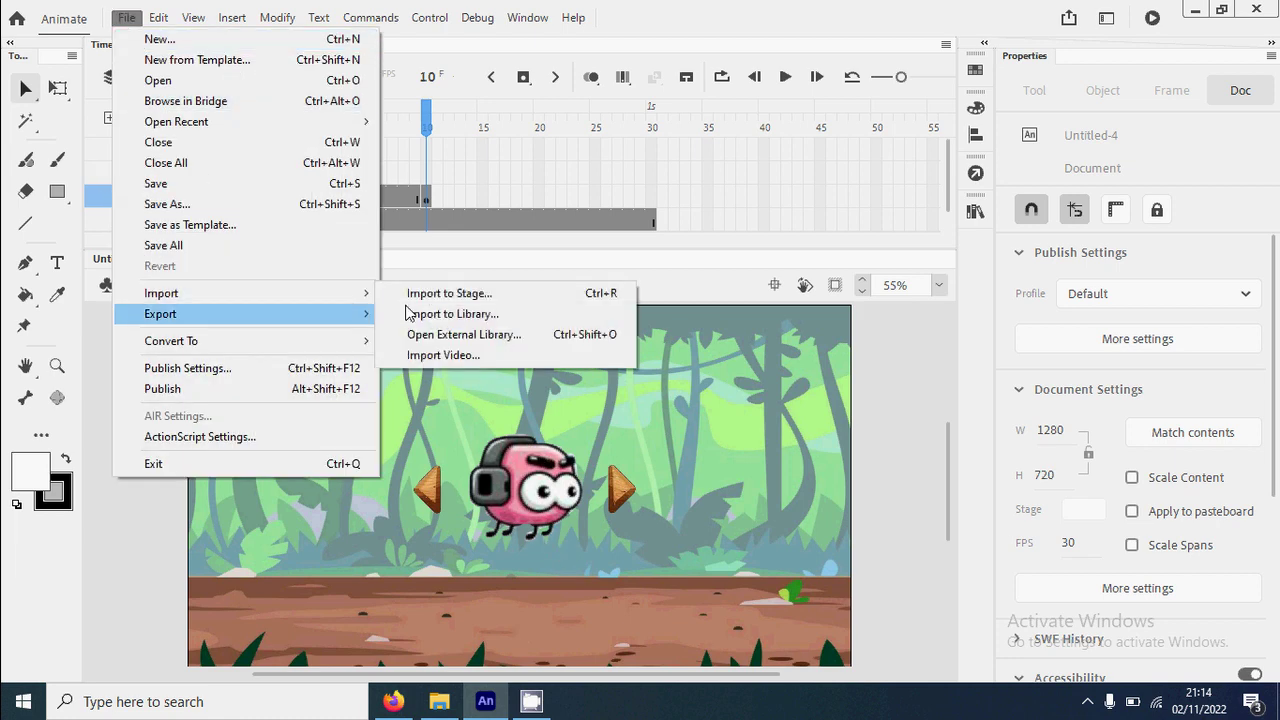
{"action": "left_click", "coordinate": [430, 293]}
{"action": "left_click", "coordinate": [307, 170]}
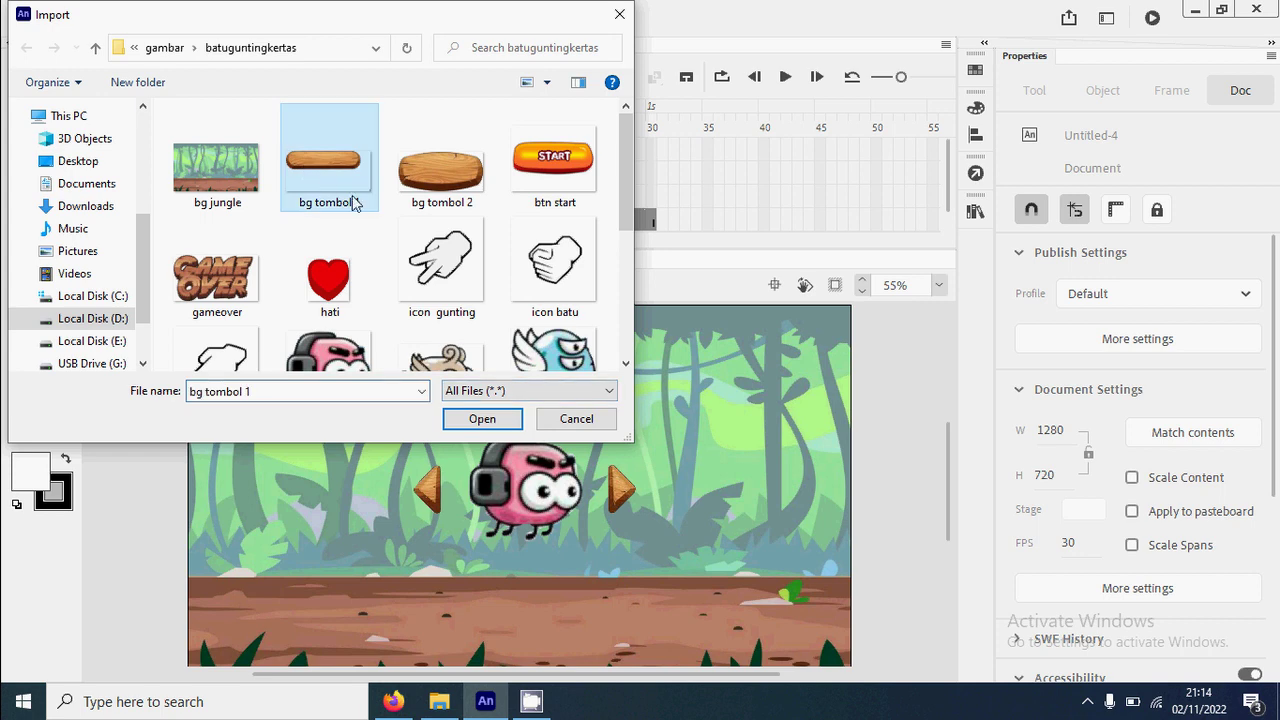
{"action": "left_click", "coordinate": [487, 424]}
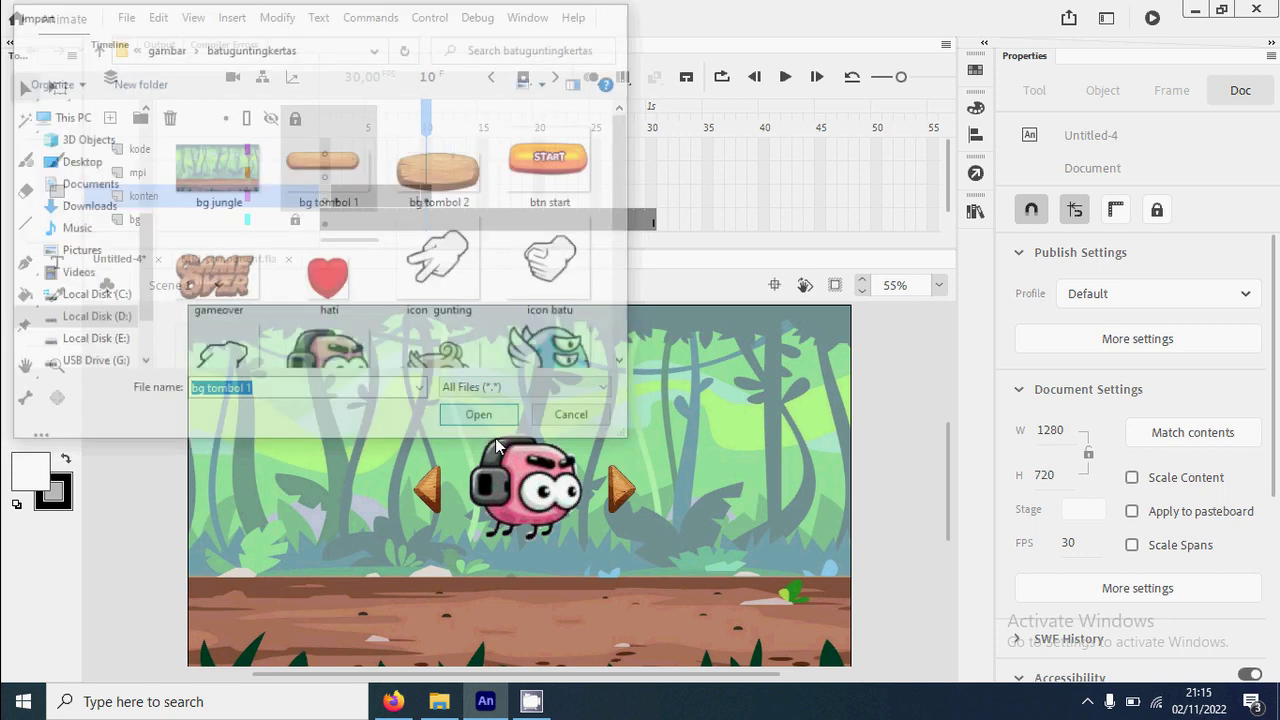
Move the wooden plank below the monster to about X 483, Y 519 and deselect it.
{"action": "left_click", "coordinate": [740, 386]}
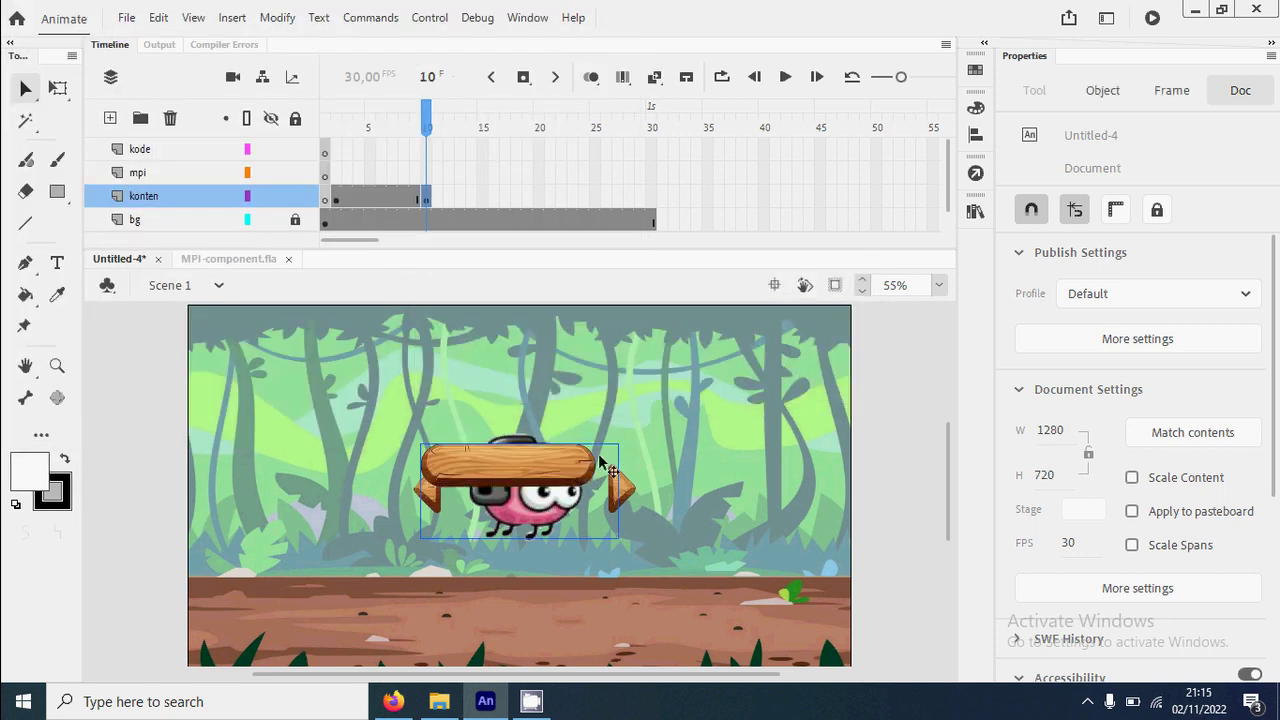
{"action": "left_click_drag", "start_coordinate": [600, 462], "coordinate": [587, 598]}
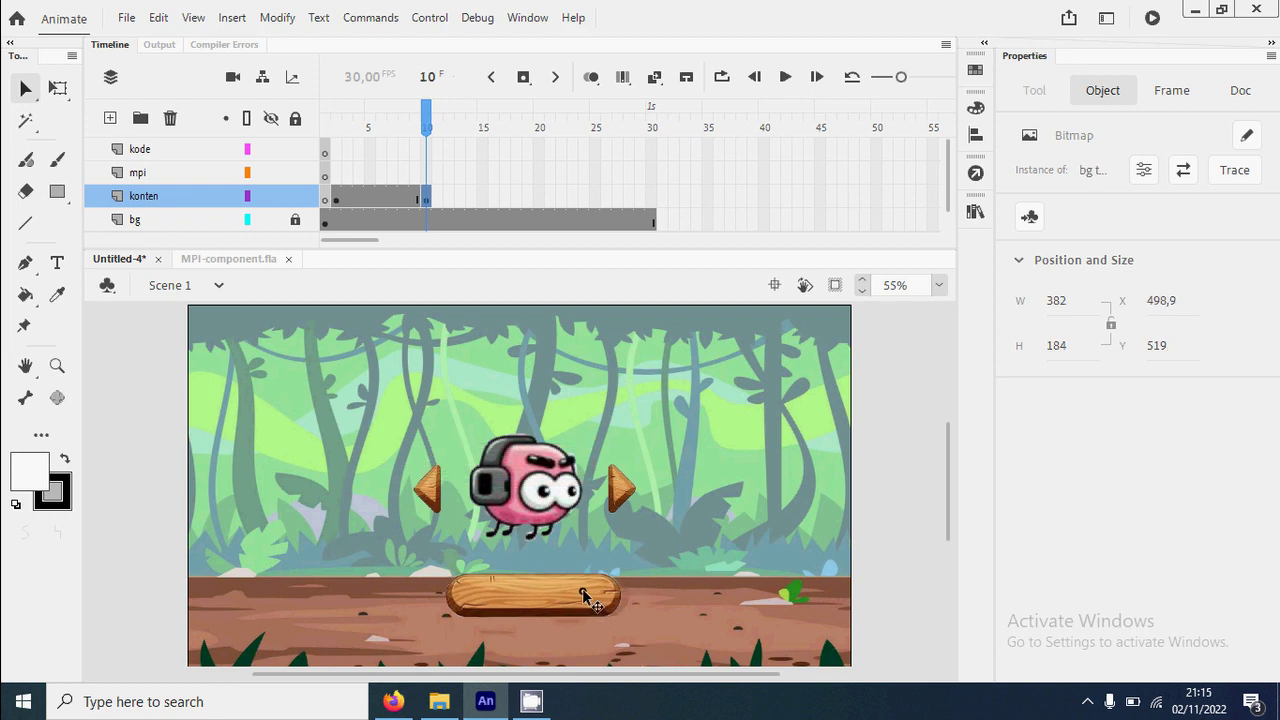
{"action": "scroll", "coordinate": [568, 501], "scroll_direction": "down", "scroll_amount": 3}
{"action": "left_click_drag", "start_coordinate": [463, 510], "coordinate": [455, 512]}
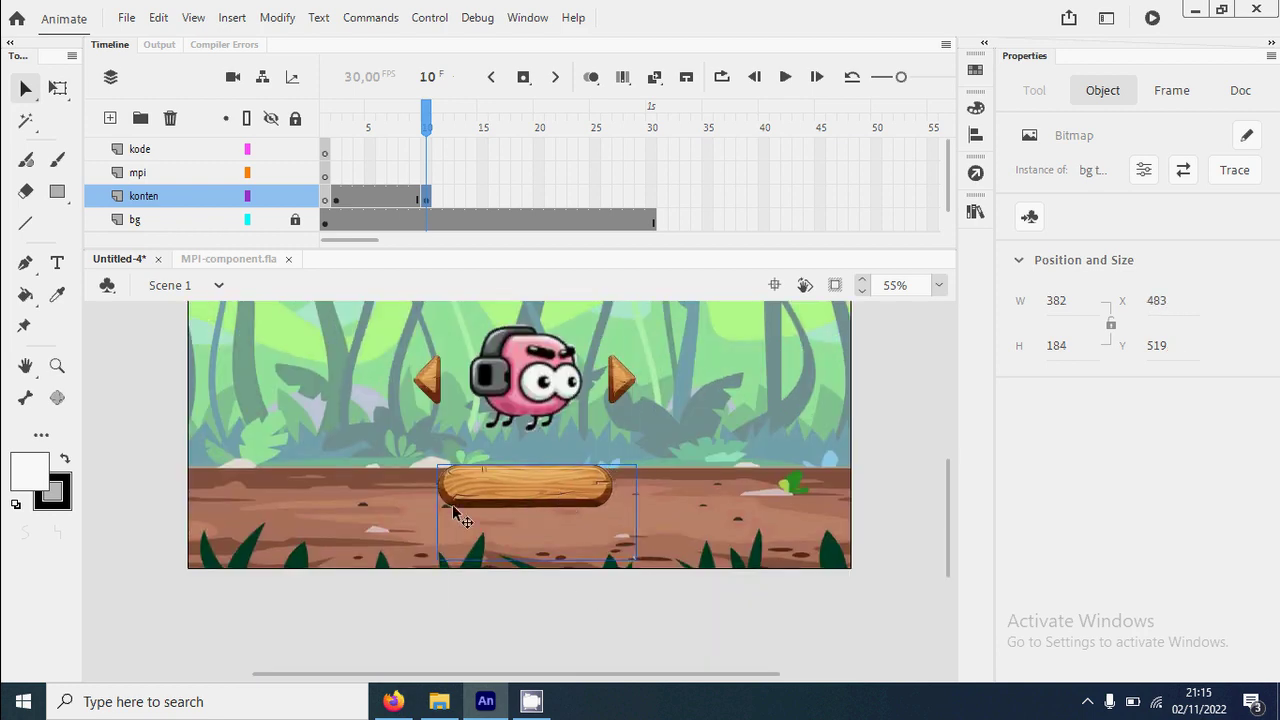
{"action": "left_click", "coordinate": [409, 453]}
Add the static text "Pilih Monster" on the wooden plank.
{"action": "key", "text": "z"}
{"action": "left_click_drag", "start_coordinate": [412, 442], "coordinate": [625, 535]}
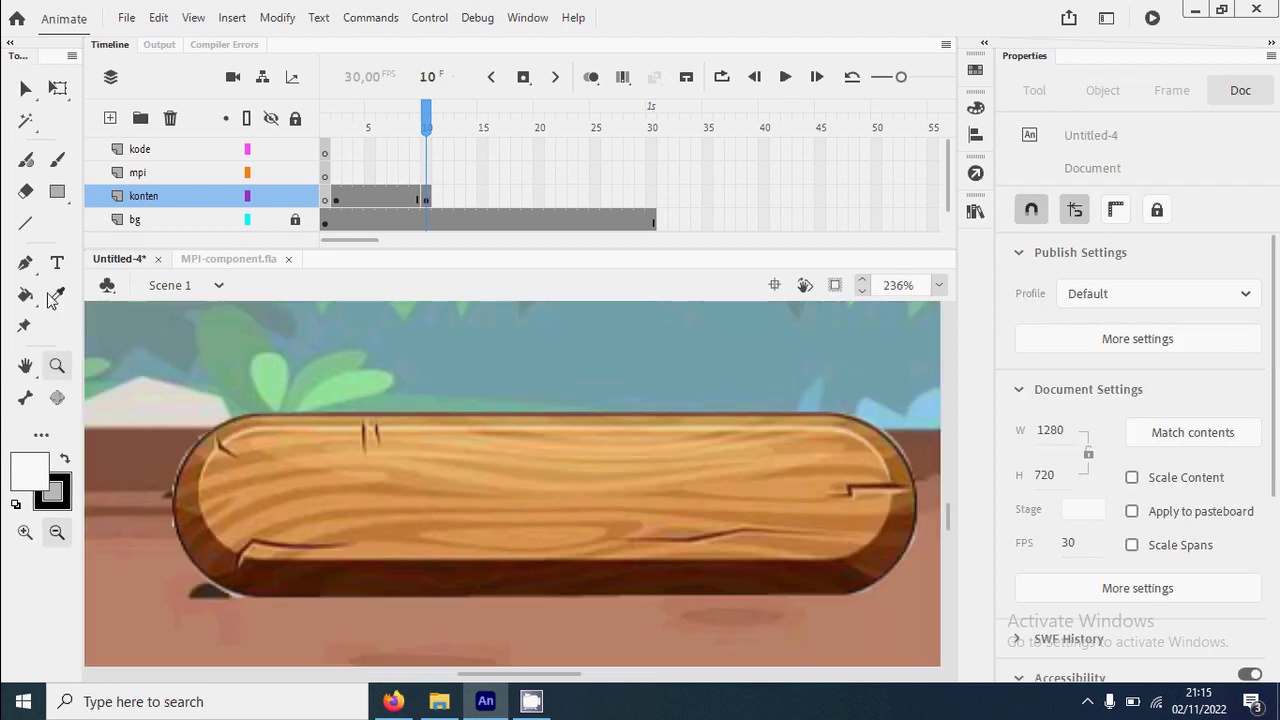
{"action": "left_click", "coordinate": [57, 262]}
{"action": "left_click_drag", "start_coordinate": [344, 506], "coordinate": [365, 520]}
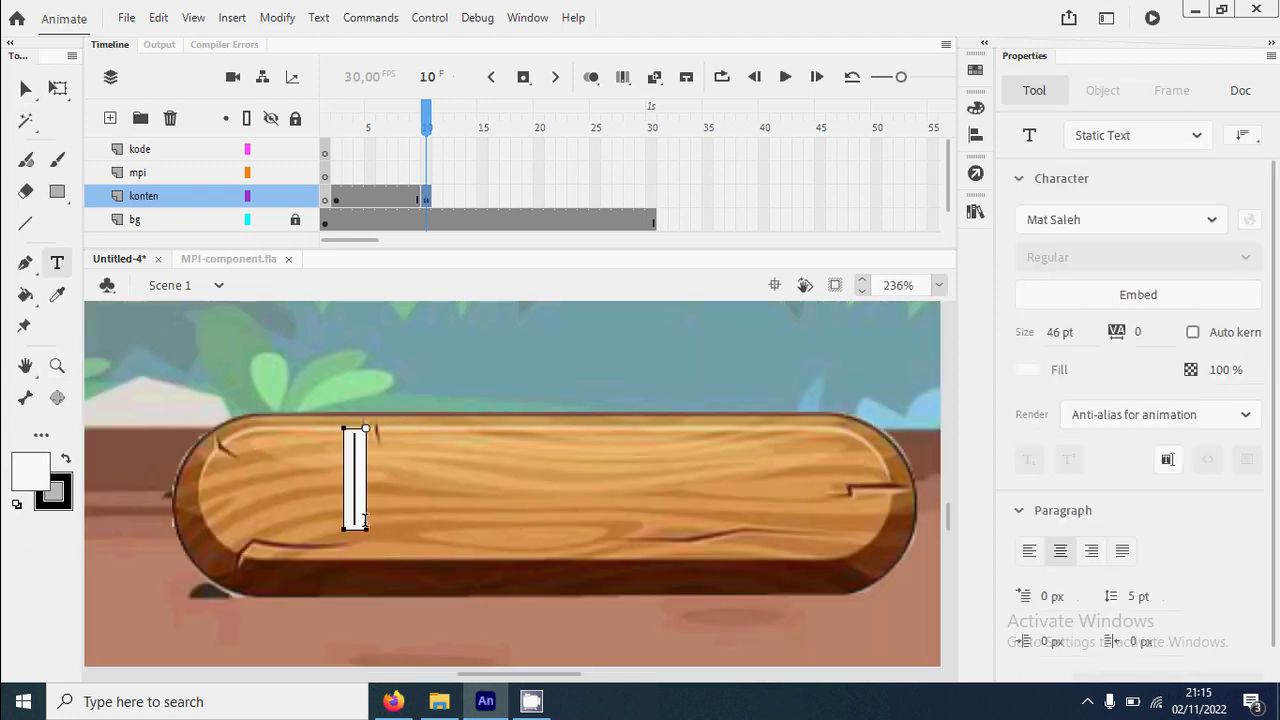
{"action": "type", "text": "Pilih"}
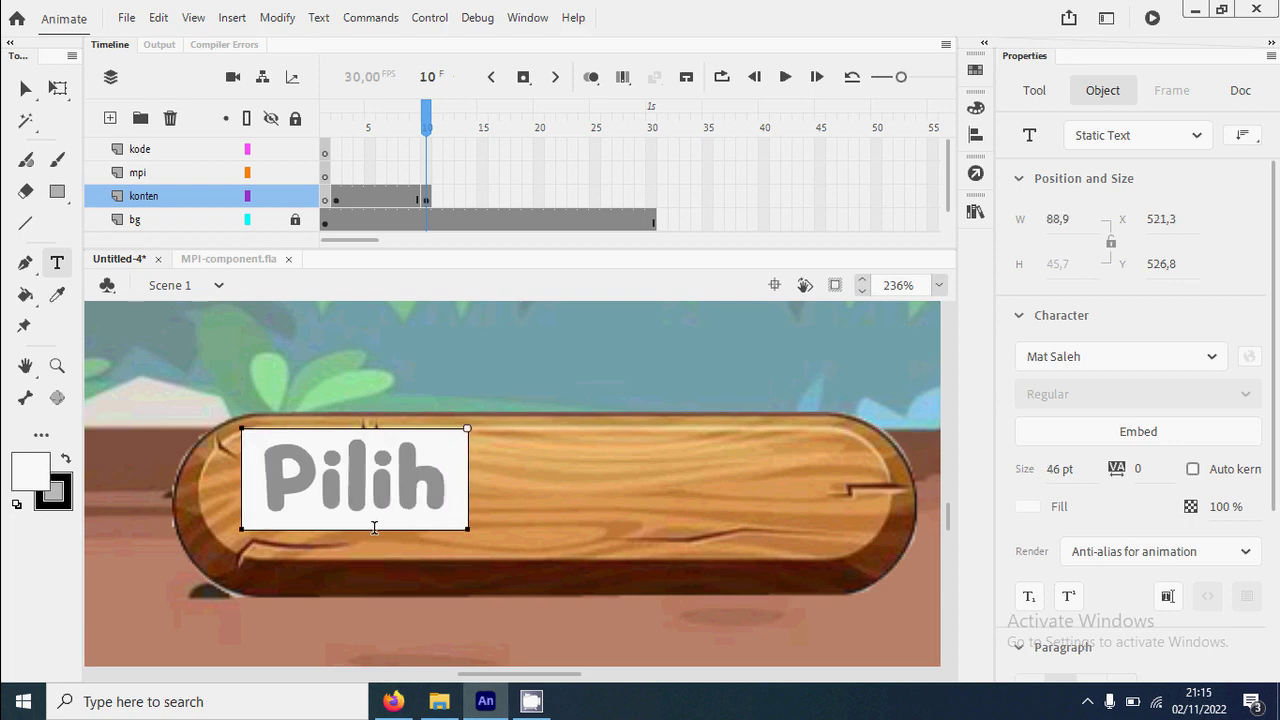
{"action": "type", "text": " Monster"}
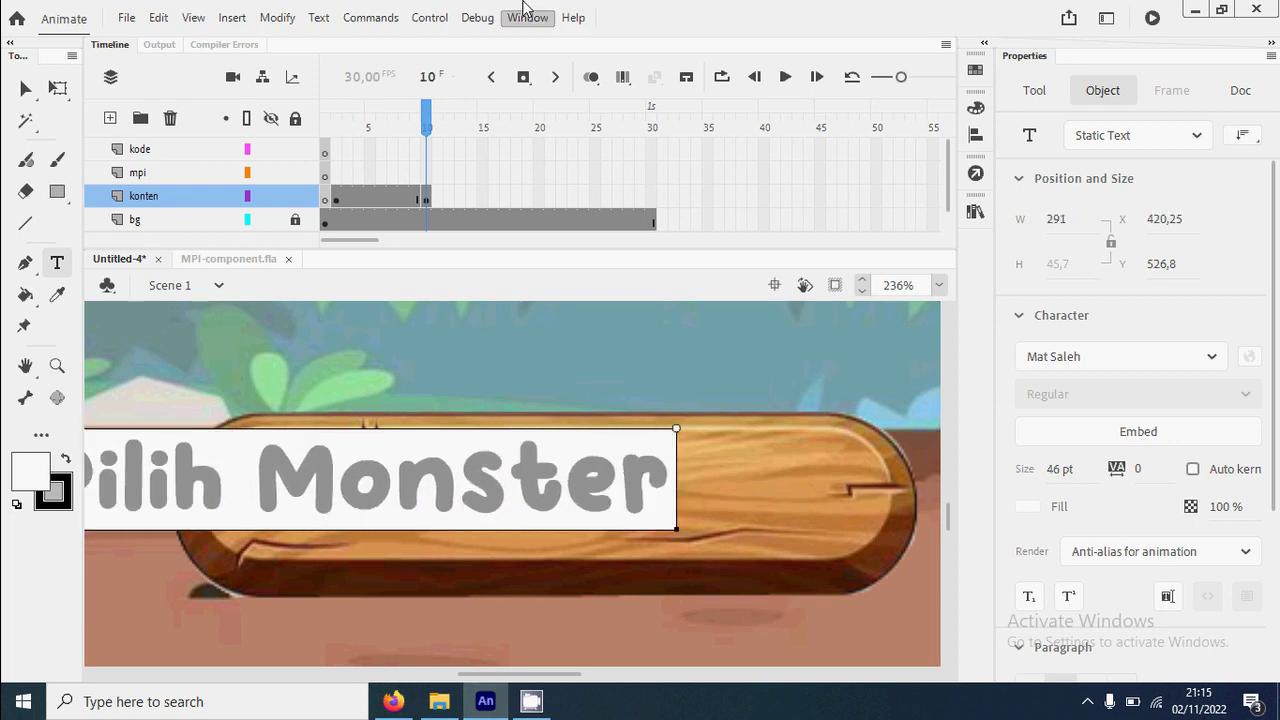
Center the "Pilih Monster" text on the plank and reduce its font size to 39 pt.
{"action": "left_click", "coordinate": [25, 88]}
{"action": "left_click_drag", "start_coordinate": [488, 470], "coordinate": [704, 494]}
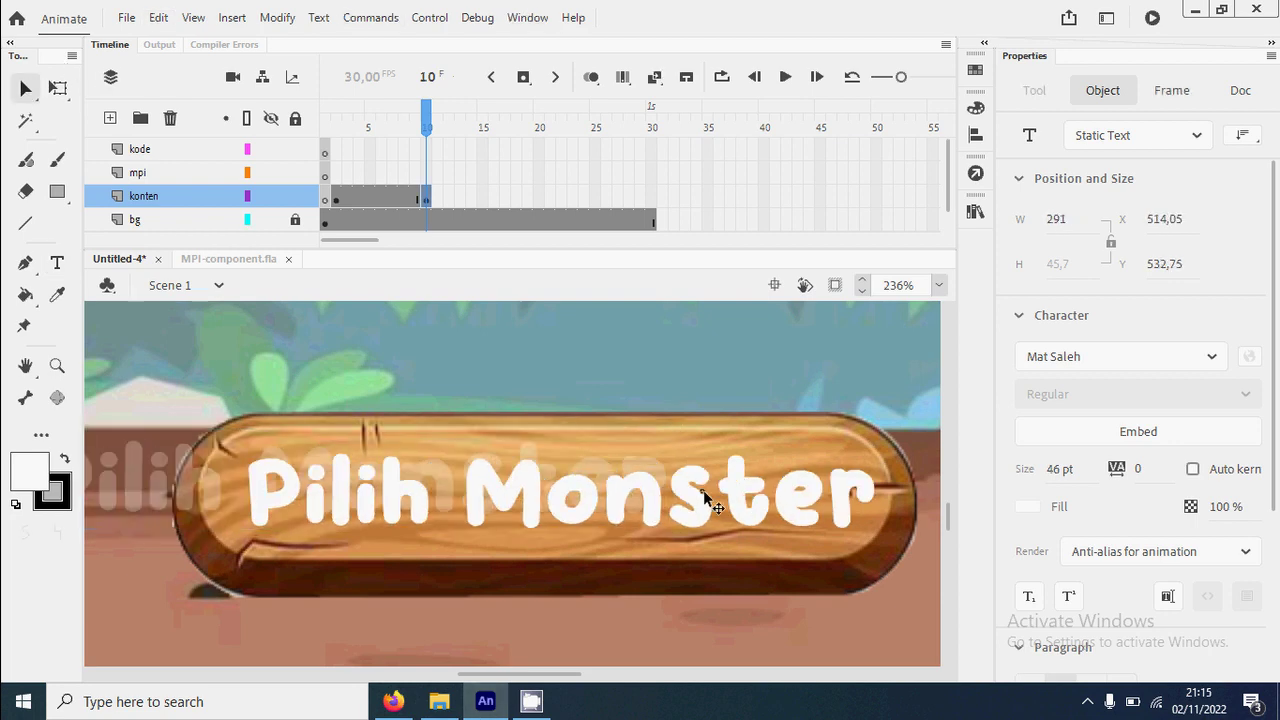
{"action": "left_click_drag", "start_coordinate": [1060, 468], "coordinate": [1052, 468]}
Copy the white "Pilih Monster" text, then recolor the original with the dark brown sampled from the plank's lower edge.
{"action": "right_click", "coordinate": [806, 509]}
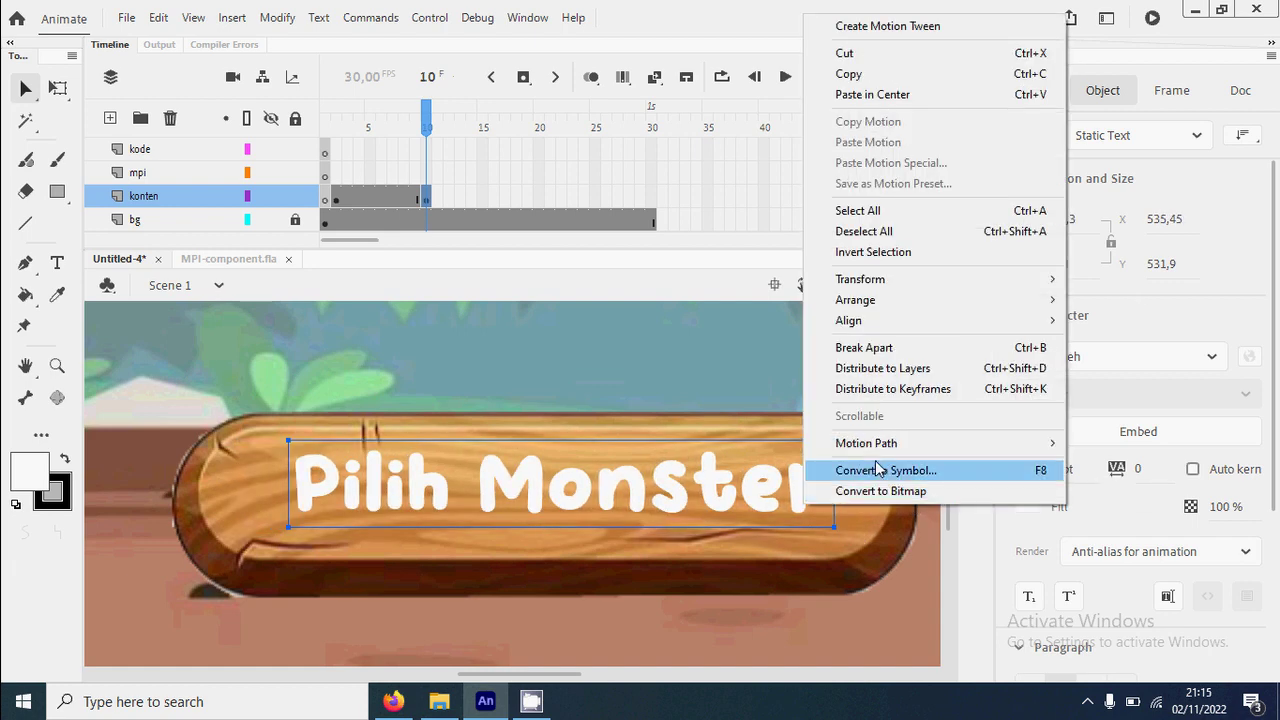
{"action": "left_click", "coordinate": [848, 74]}
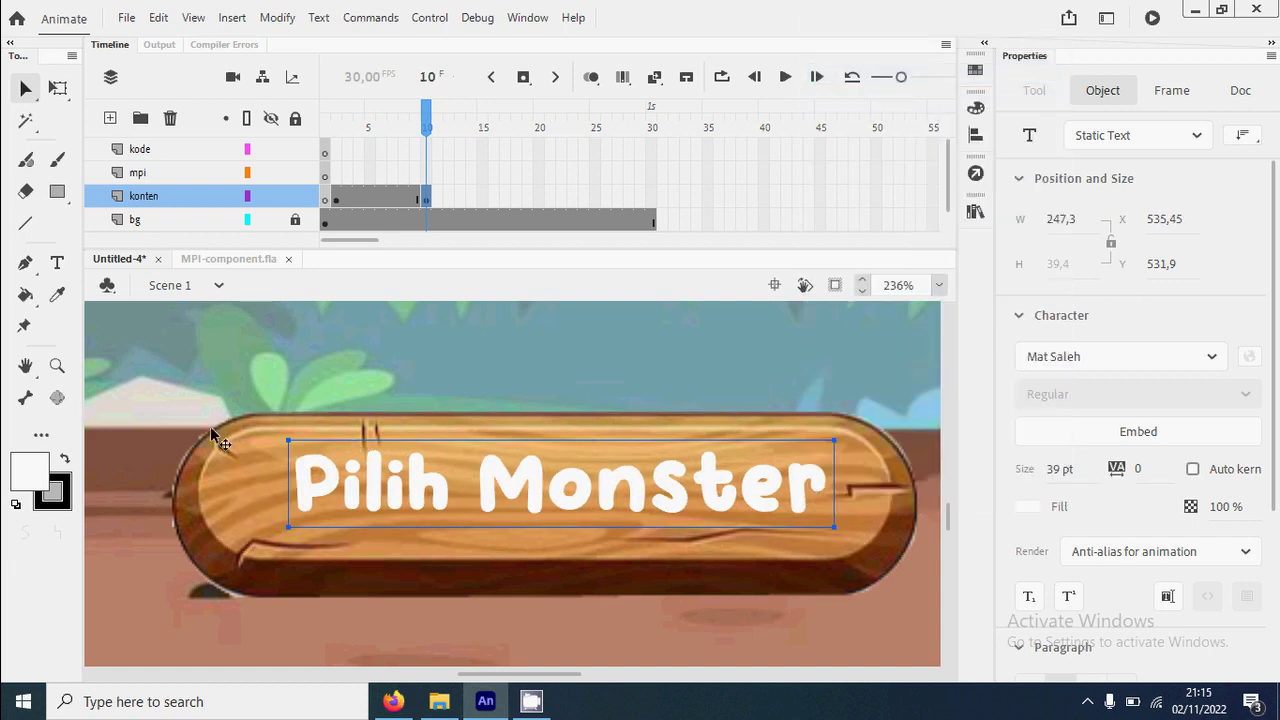
{"action": "left_click", "coordinate": [52, 298]}
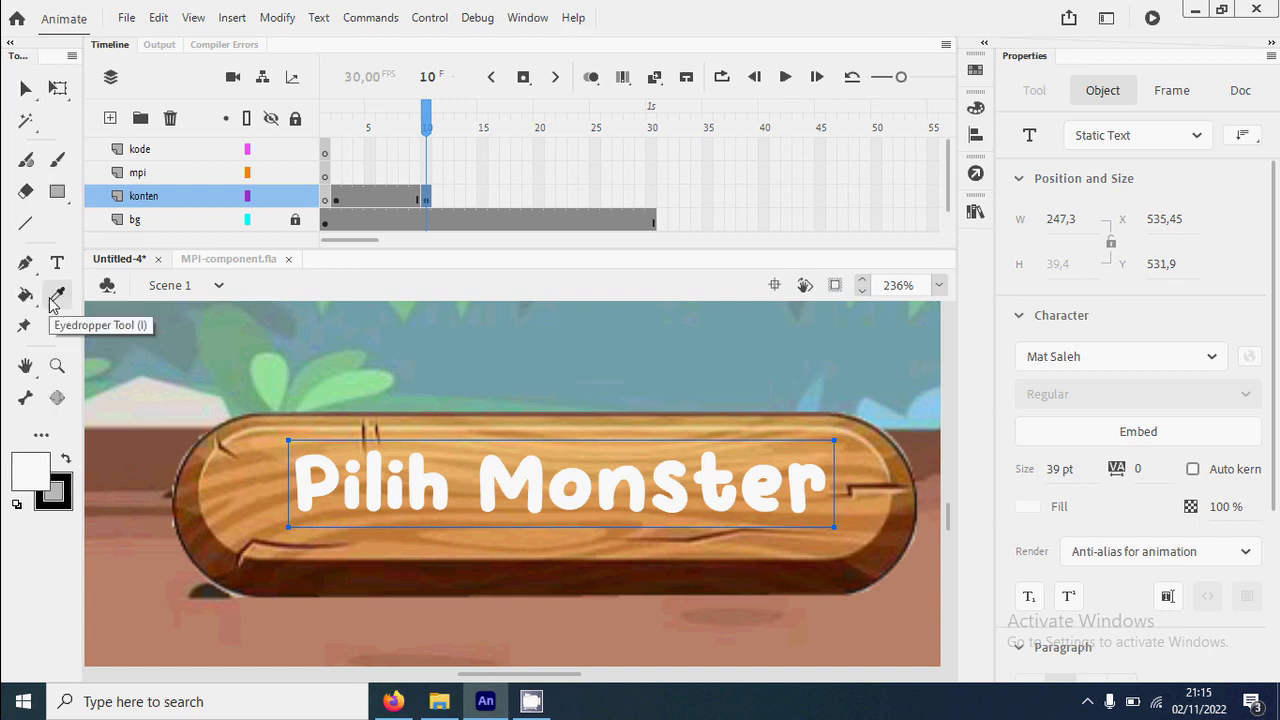
{"action": "left_click", "coordinate": [366, 590]}
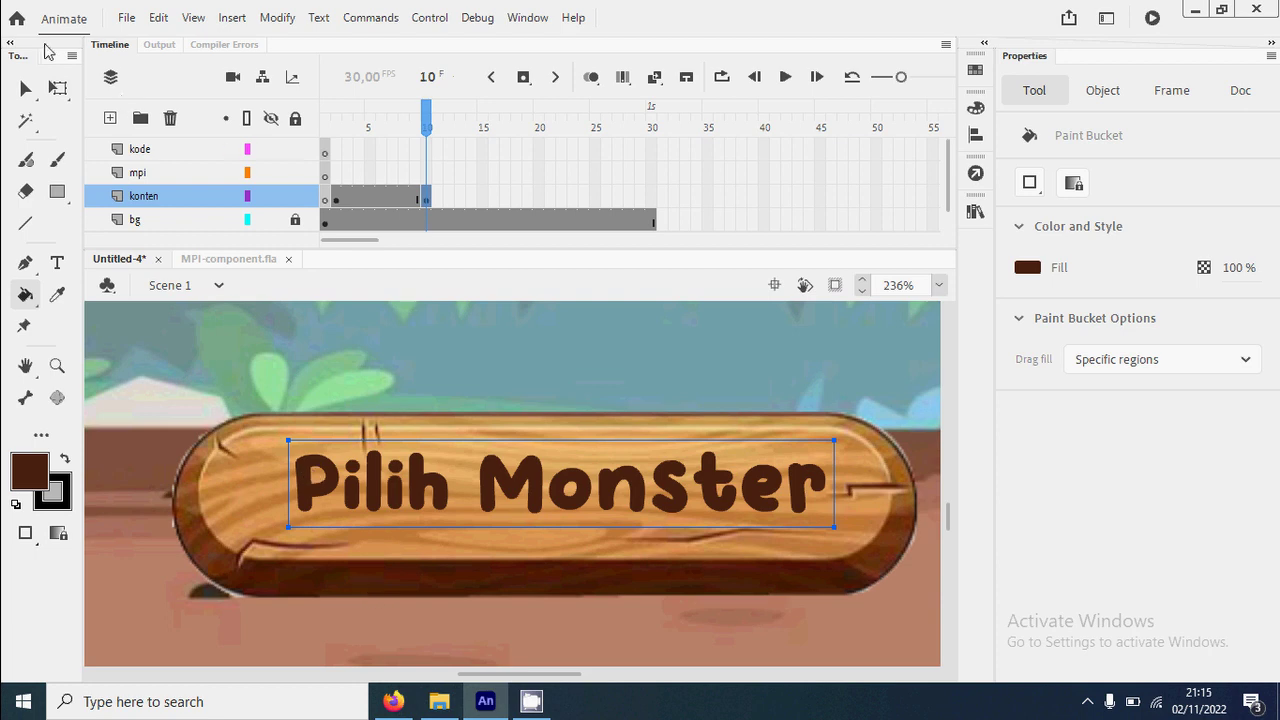
Paste the white text copy in place and nudge it slightly down and right over the brown text, to about X 537, Y 534.3.
{"action": "left_click", "coordinate": [25, 88]}
{"action": "right_click", "coordinate": [510, 371]}
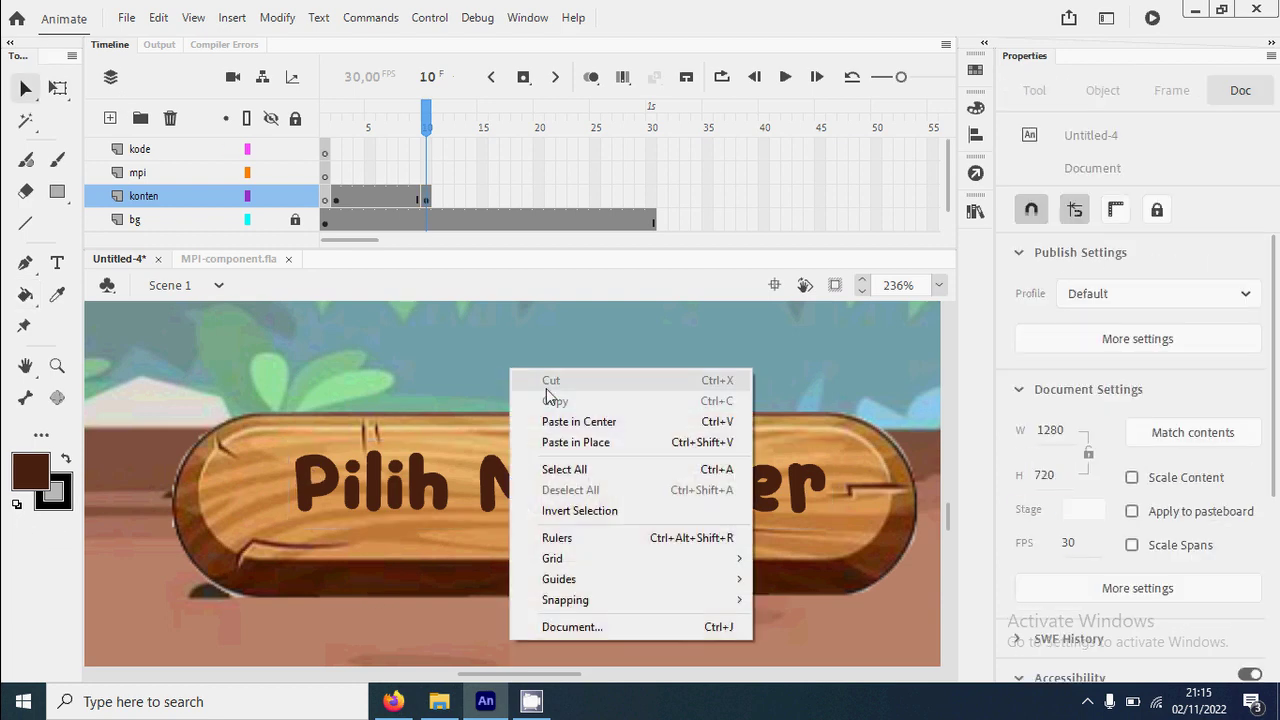
{"action": "left_click", "coordinate": [600, 442]}
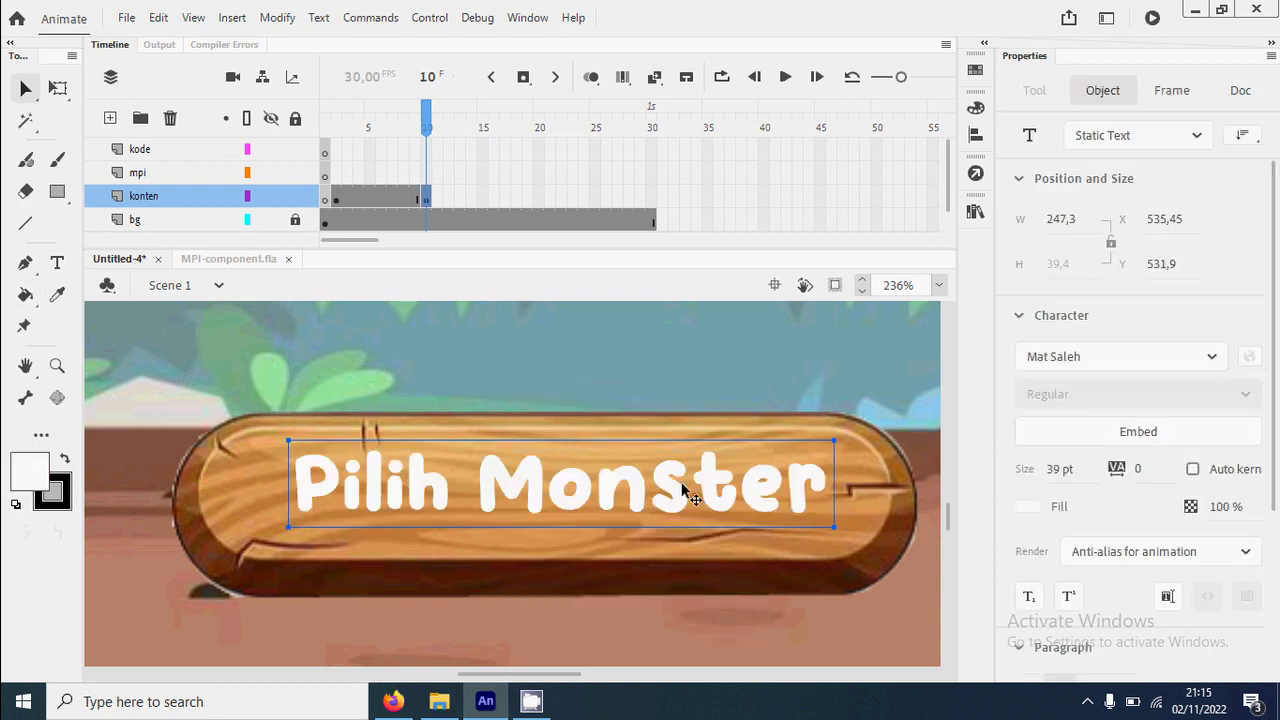
{"action": "key", "text": "Down"}
{"action": "key", "text": "Right"}
{"action": "key", "text": "Down"}
{"action": "key", "text": "Right"}
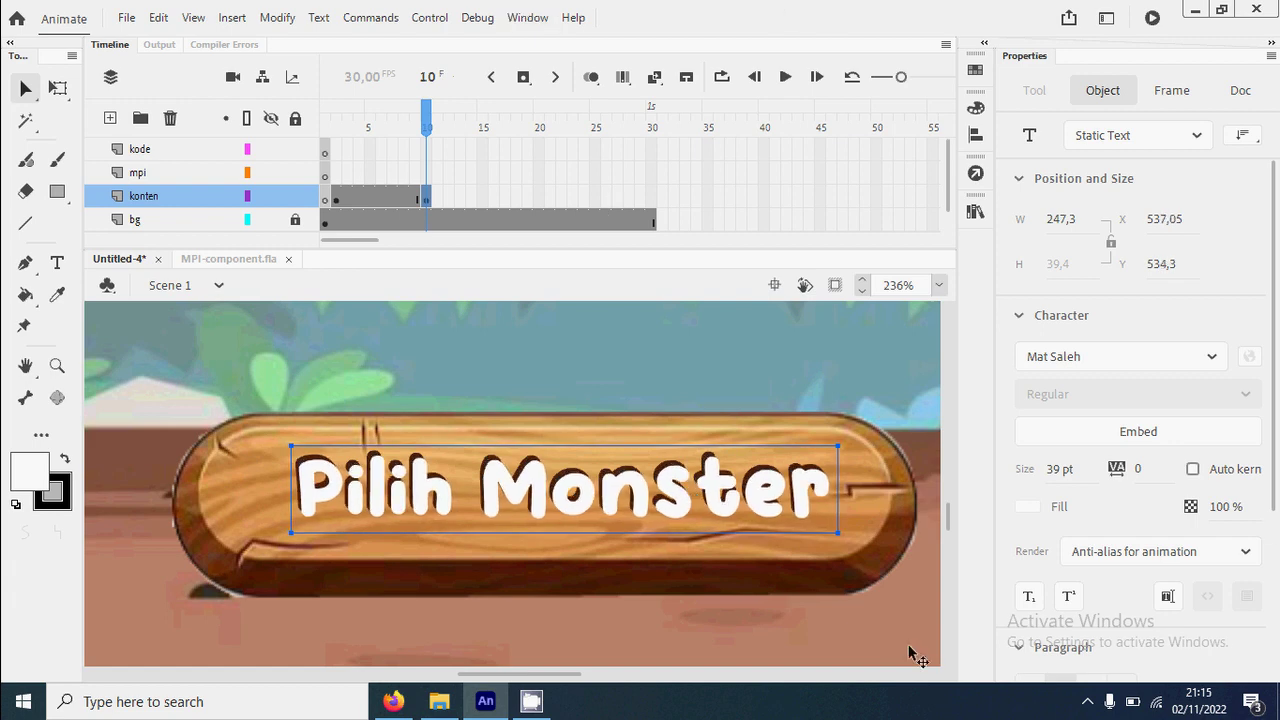
{"action": "left_click", "coordinate": [637, 392]}
Convert the wooden plank with its "Pilih Monster" texts into a button symbol named "tombol pilih" and move it slightly up.
{"action": "key", "text": "ctrl+minus"}
{"action": "key", "text": "ctrl+minus"}
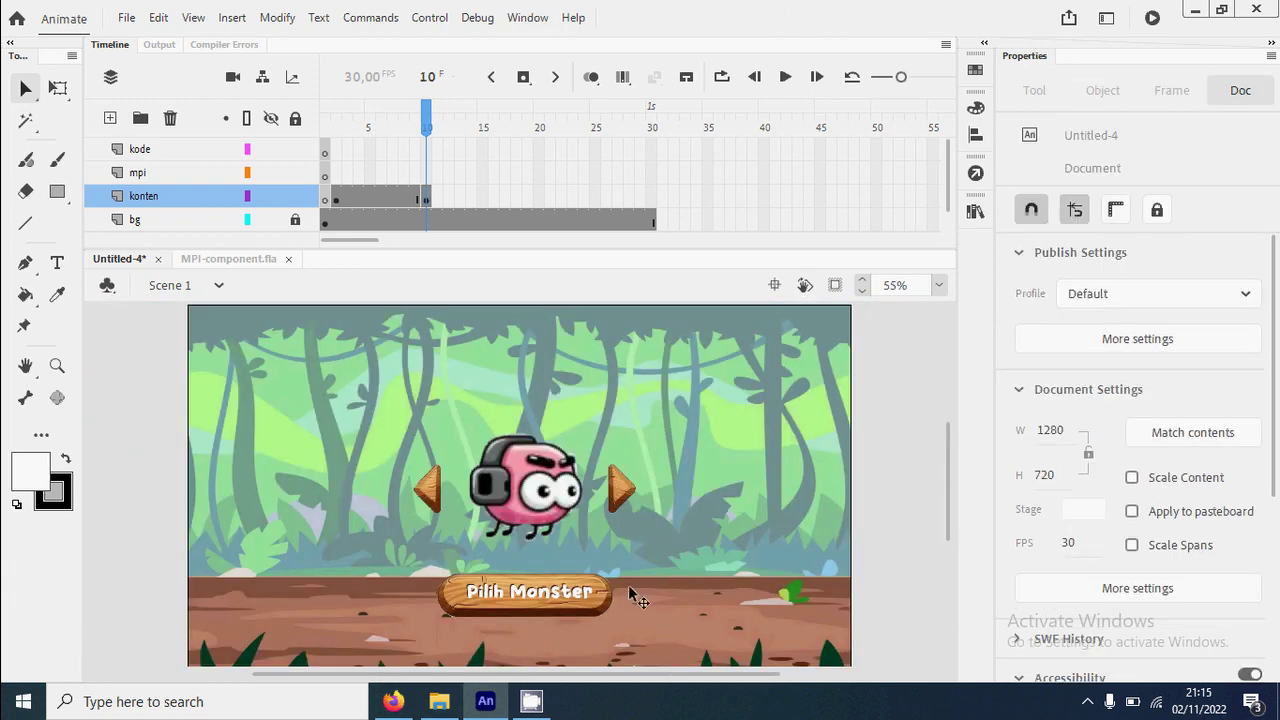
{"action": "left_click_drag", "start_coordinate": [408, 575], "coordinate": [698, 660]}
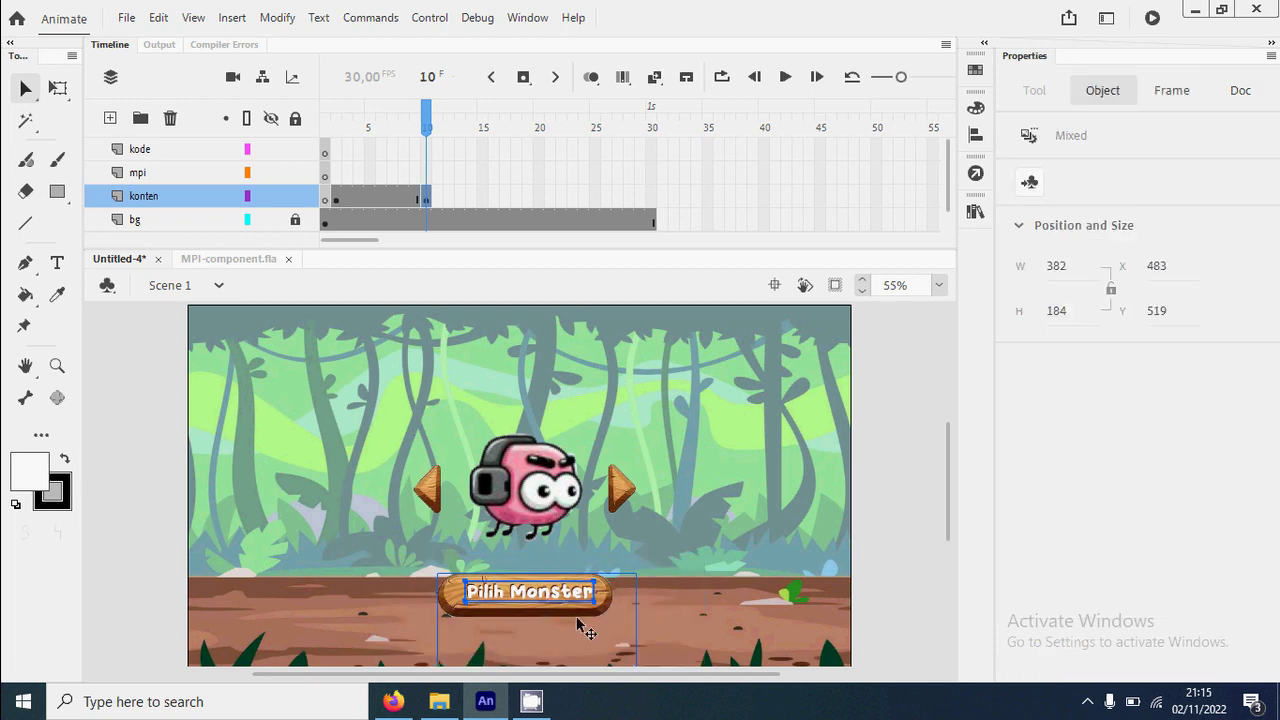
{"action": "right_click", "coordinate": [567, 620]}
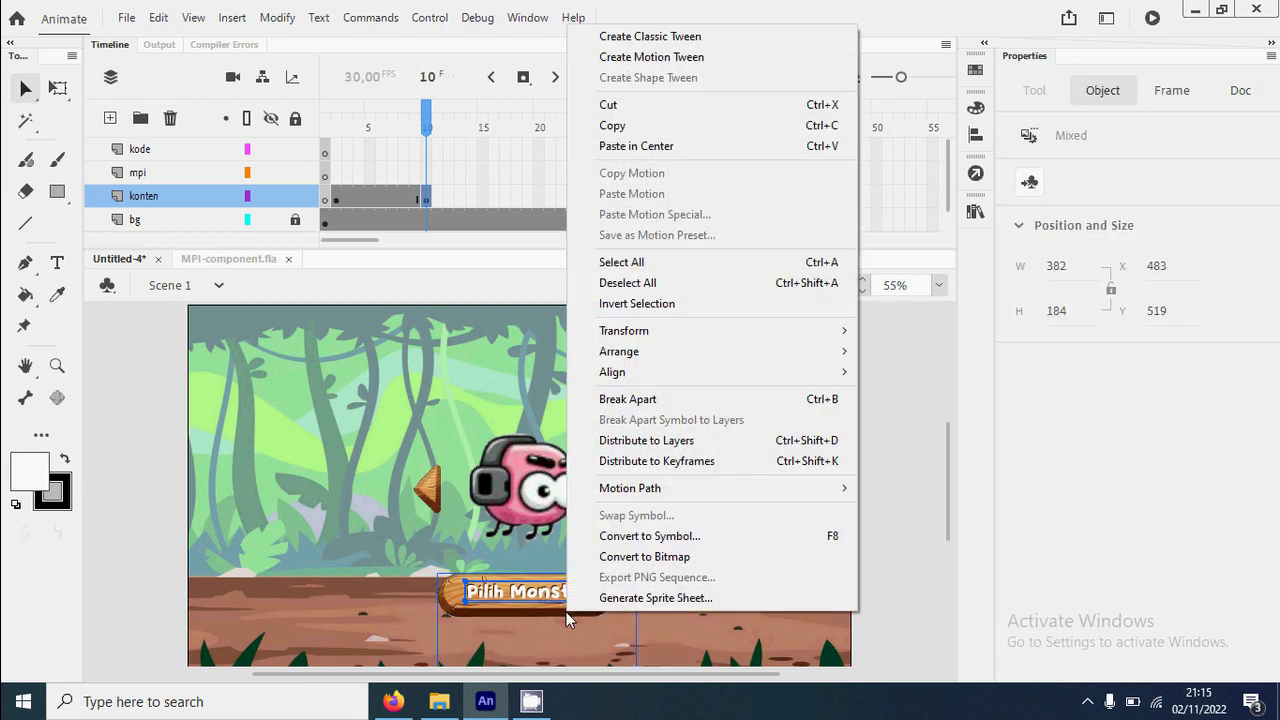
{"action": "left_click", "coordinate": [658, 539]}
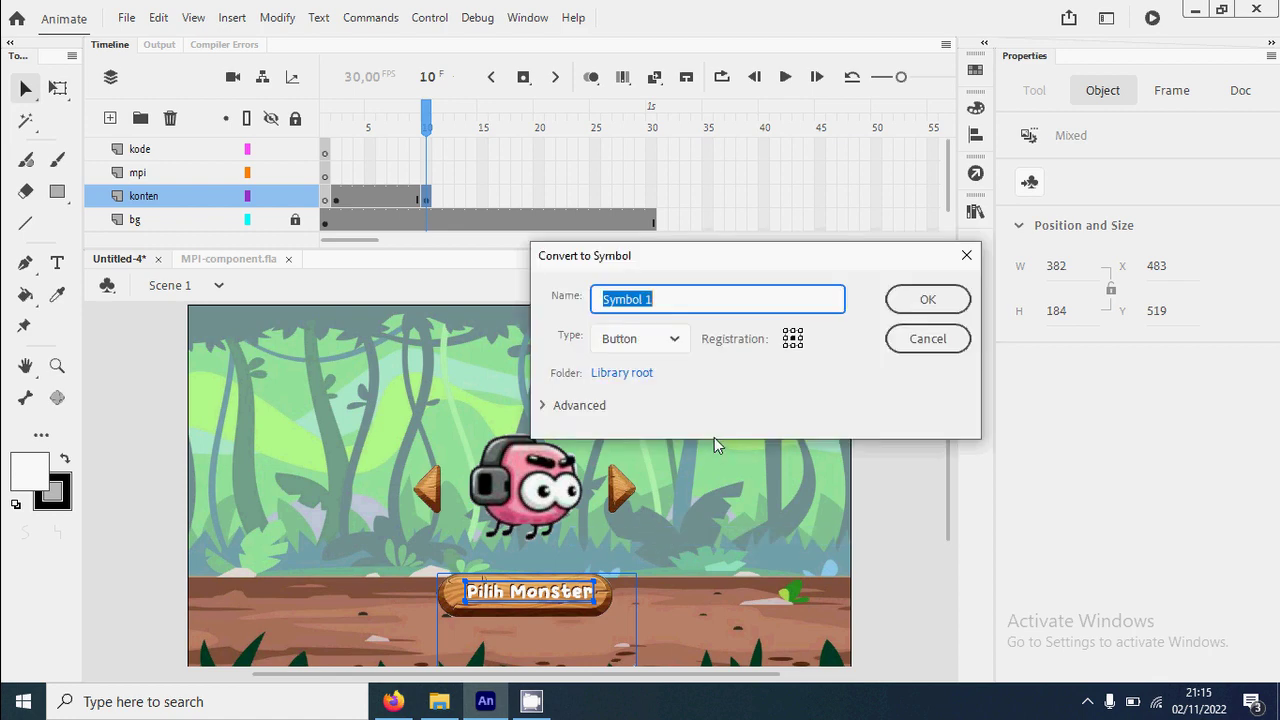
{"action": "type", "text": "t"}
{"action": "key", "text": "BackSpace"}
{"action": "type", "text": "tombol pilih"}
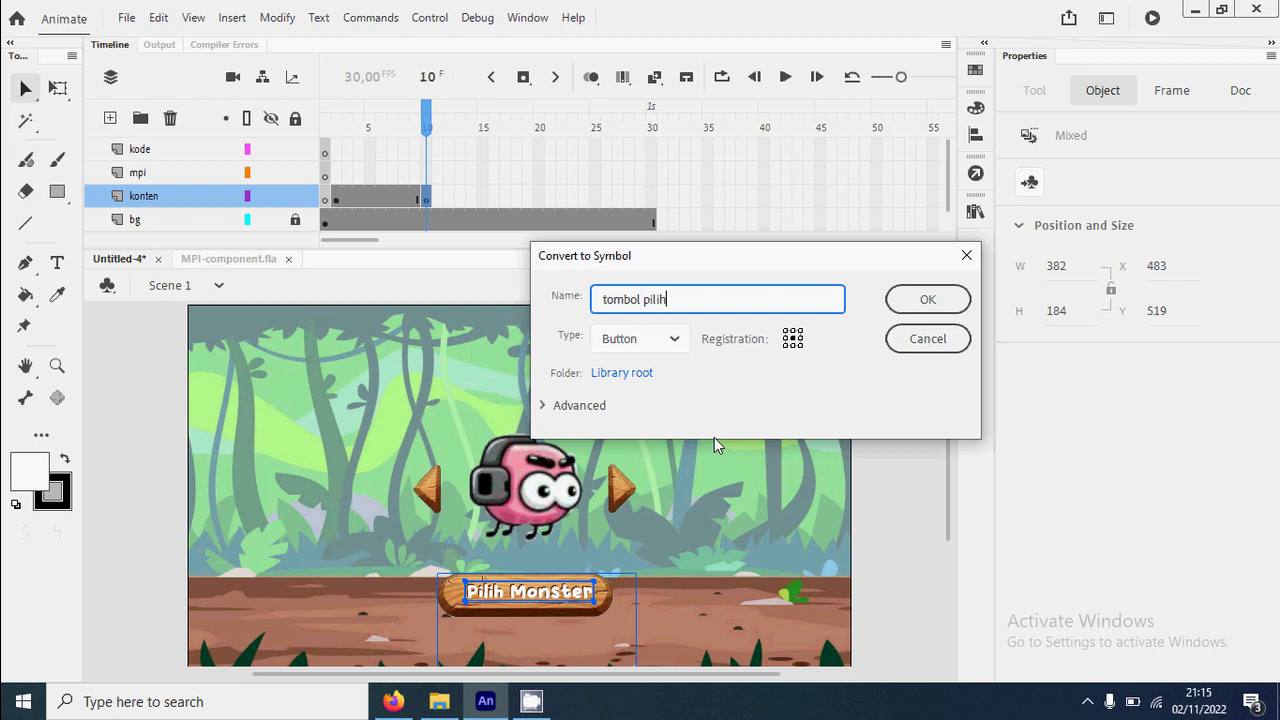
{"action": "key", "text": "Return"}
{"action": "left_click_drag", "start_coordinate": [572, 588], "coordinate": [572, 576]}
{"action": "left_click", "coordinate": [880, 536]}
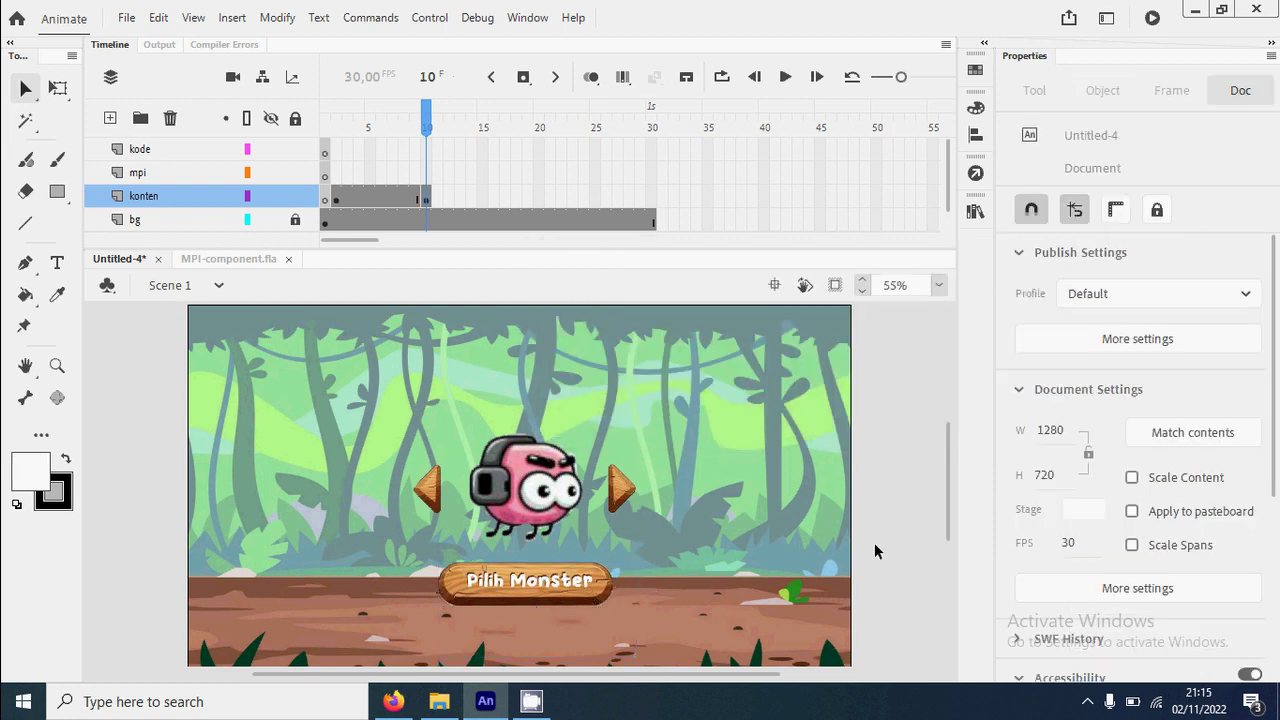
Give the Mulai button on frame 2 the instance name "mulaiBtn".
{"action": "left_click", "coordinate": [339, 127]}
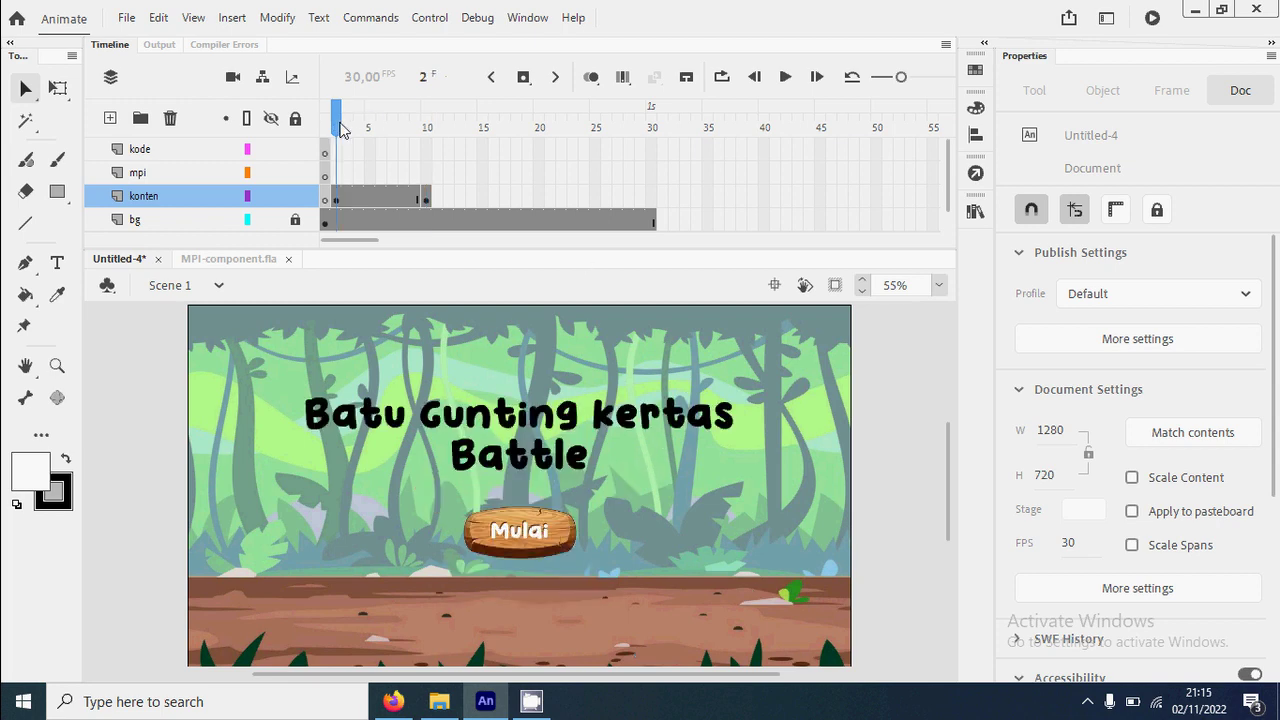
{"action": "left_click", "coordinate": [427, 128]}
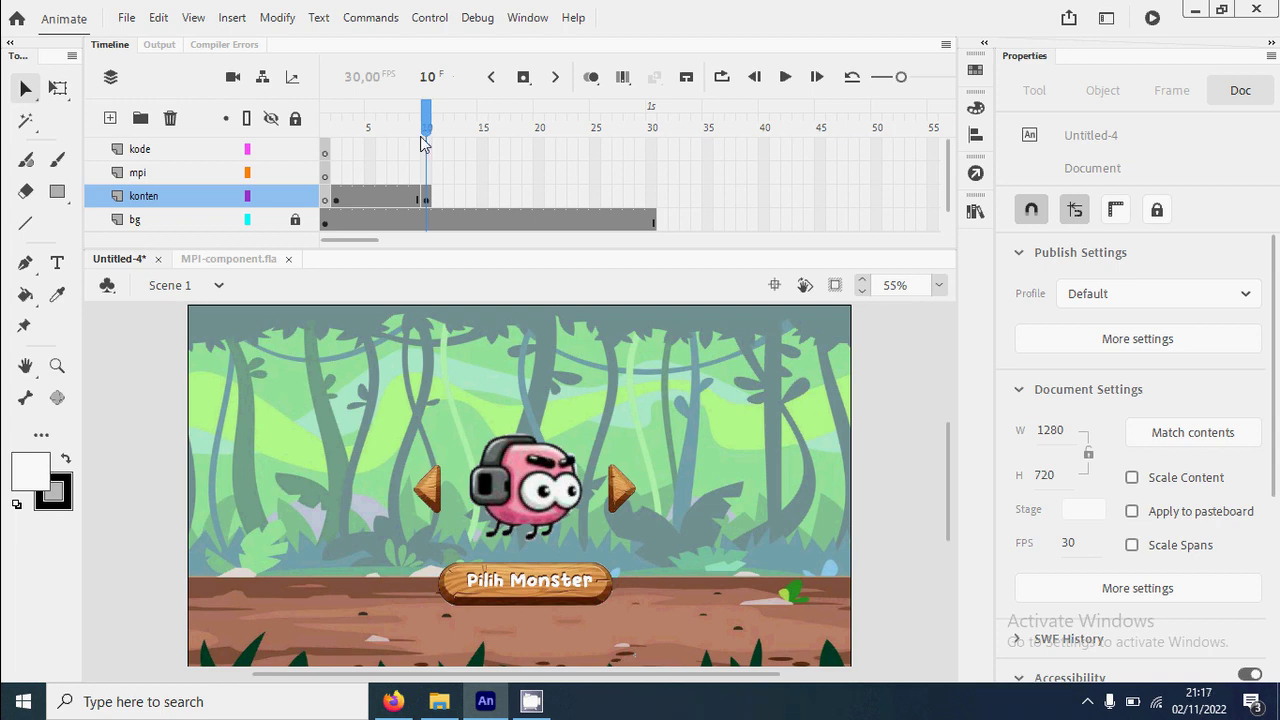
{"action": "left_click", "coordinate": [335, 135]}
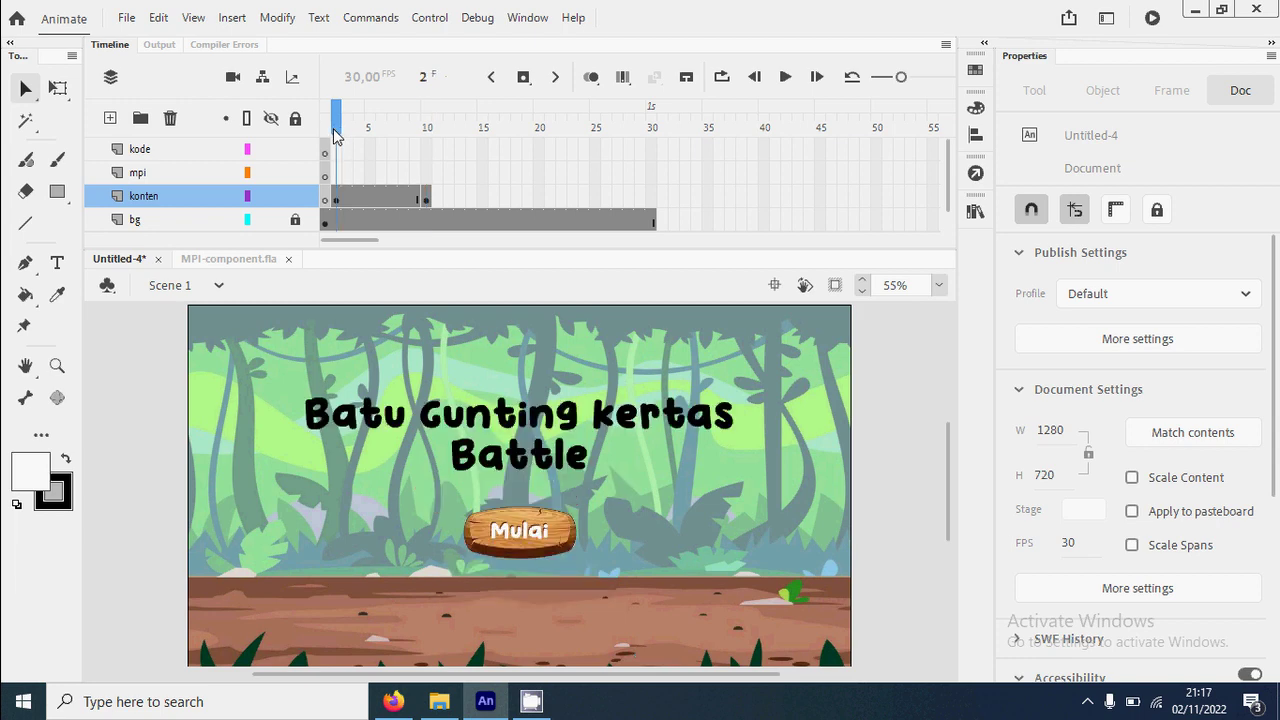
{"action": "left_click", "coordinate": [522, 522]}
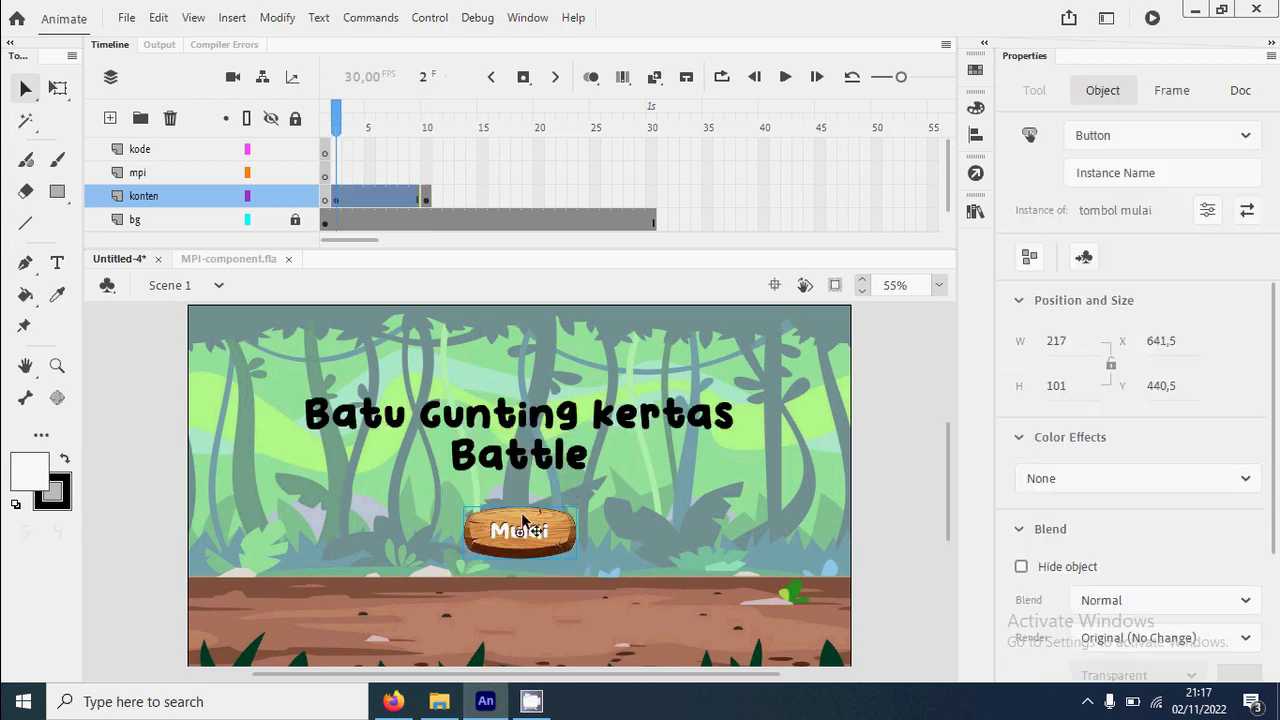
{"action": "left_click", "coordinate": [1092, 174]}
{"action": "type", "text": "mulaiBtn"}
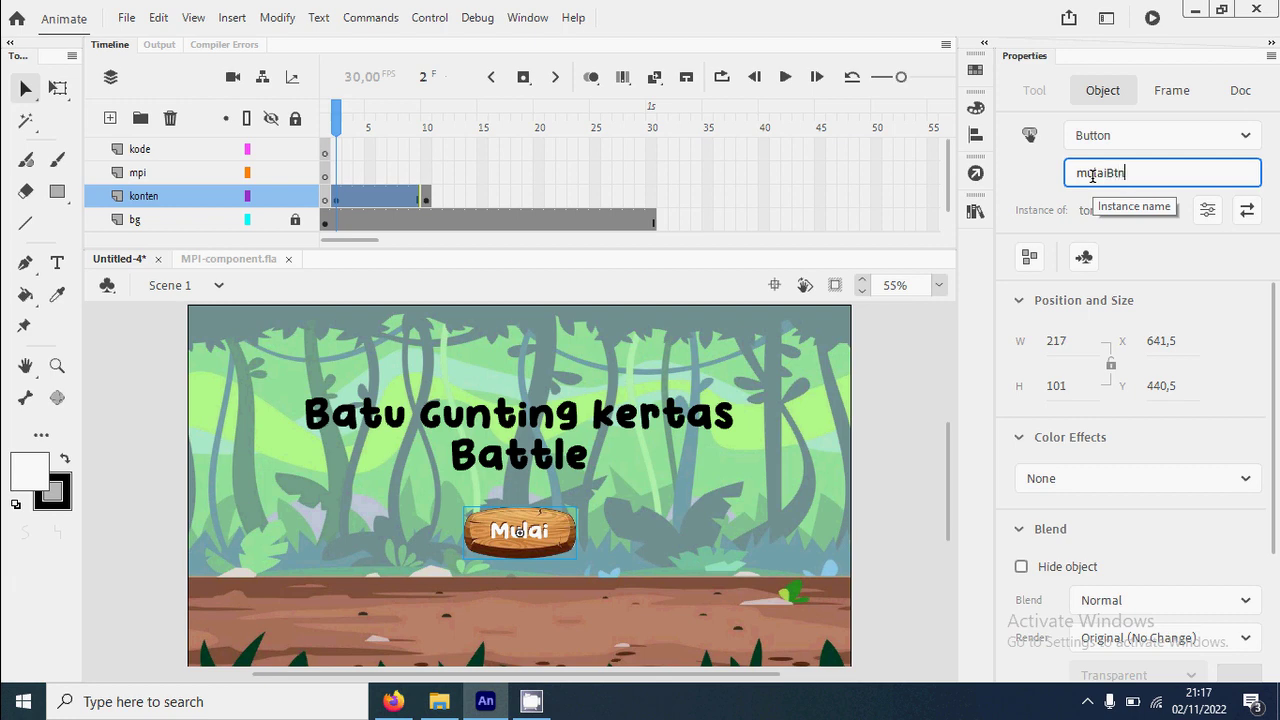
{"action": "key", "text": "Return"}
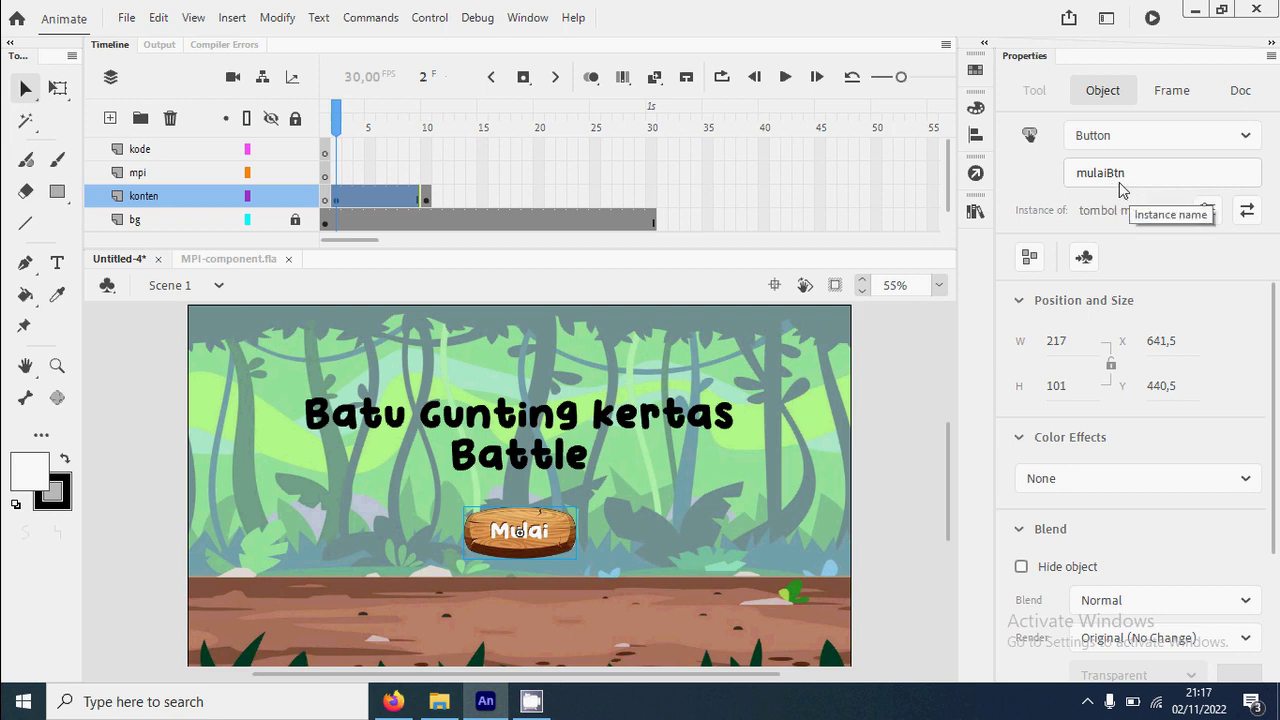
Give the pink monster movie clip on frame 10 the instance name "monsterMC".
{"action": "left_click", "coordinate": [430, 138]}
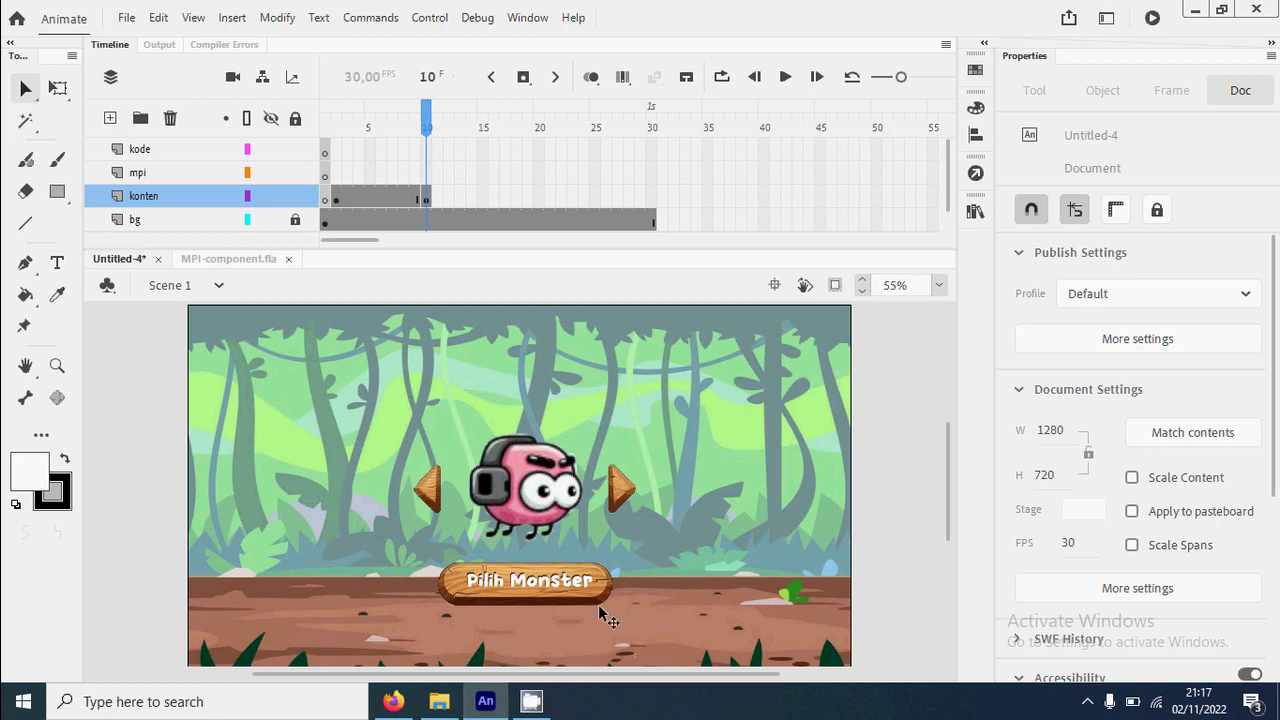
{"action": "left_click", "coordinate": [562, 520]}
{"action": "left_click", "coordinate": [1122, 171]}
{"action": "type", "text": "m"}
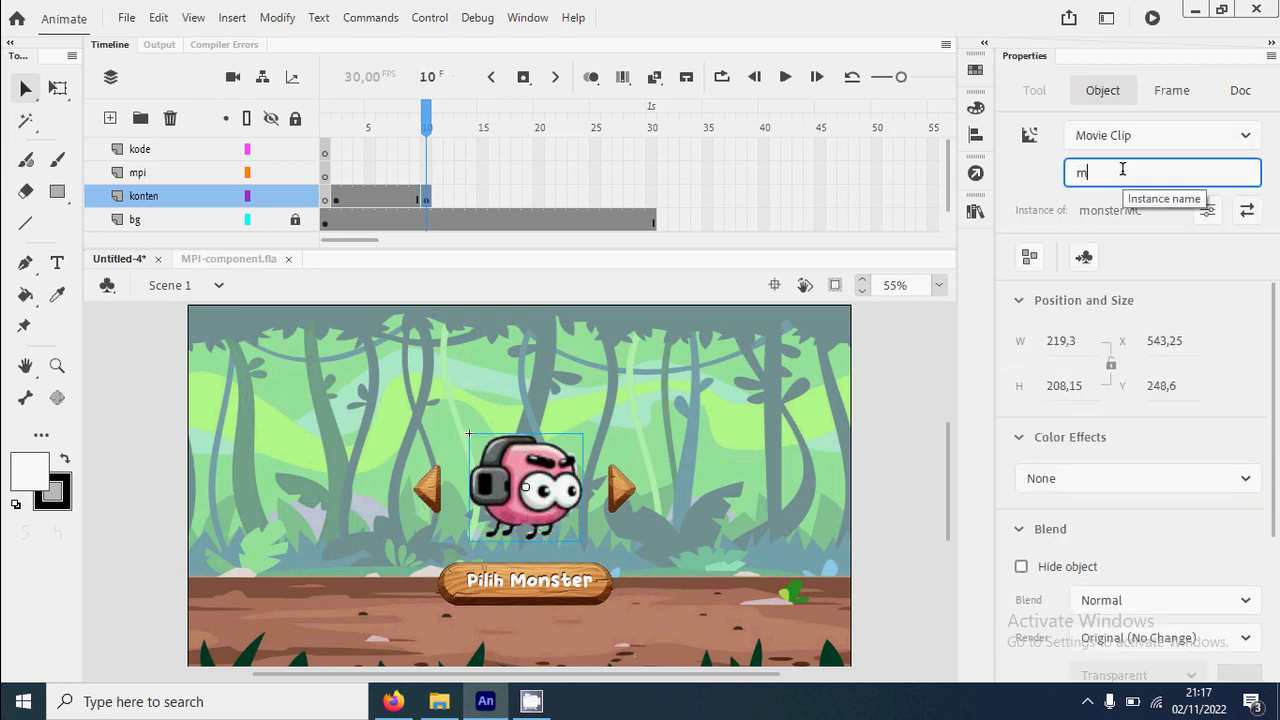
{"action": "type", "text": "onsterMC"}
{"action": "key", "text": "Return"}
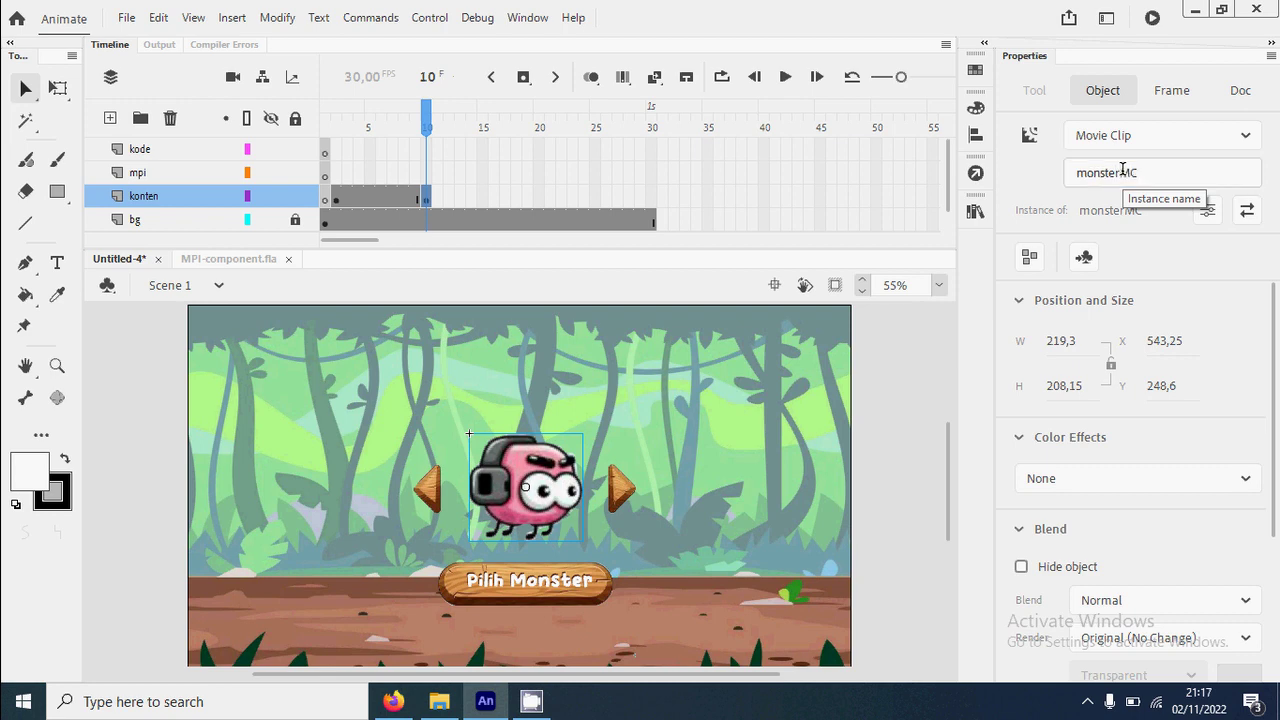
Give the right-pointing arrow button beside the monster the instance name "nextBtn".
{"action": "left_click", "coordinate": [621, 497]}
{"action": "left_click", "coordinate": [1102, 172]}
{"action": "type", "text": "n"}
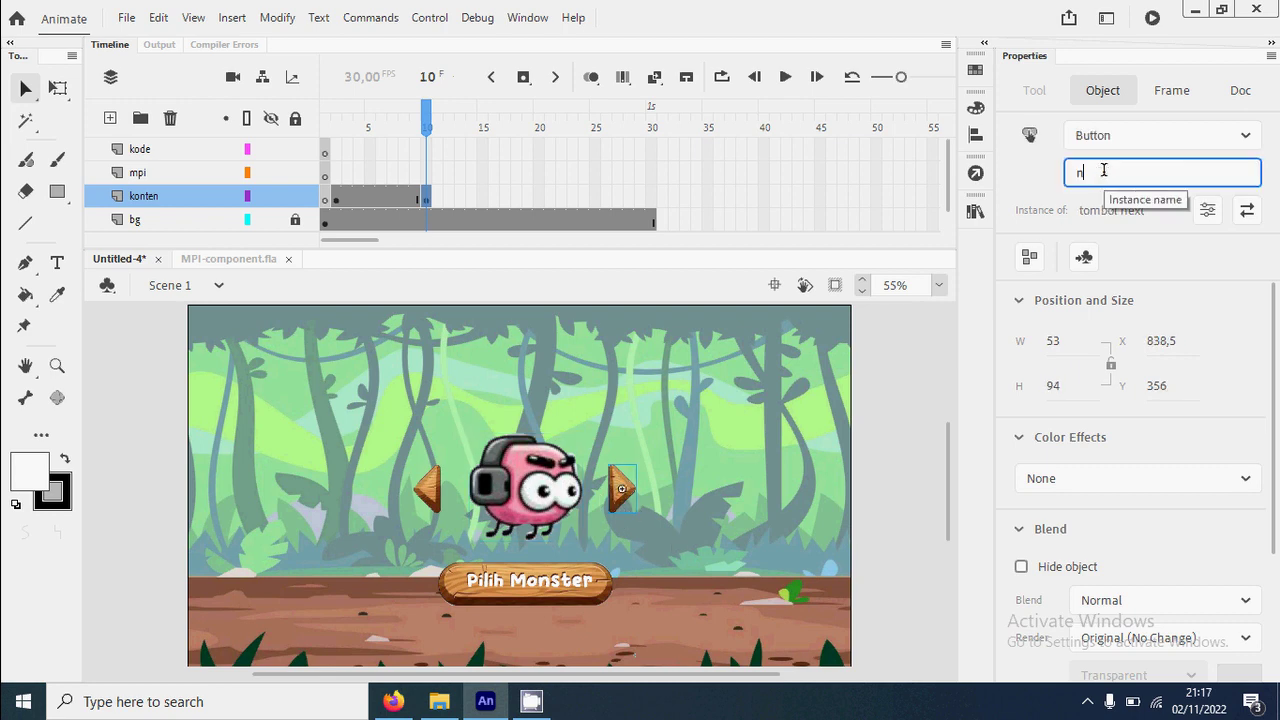
{"action": "type", "text": "extBtn"}
{"action": "key", "text": "Return"}
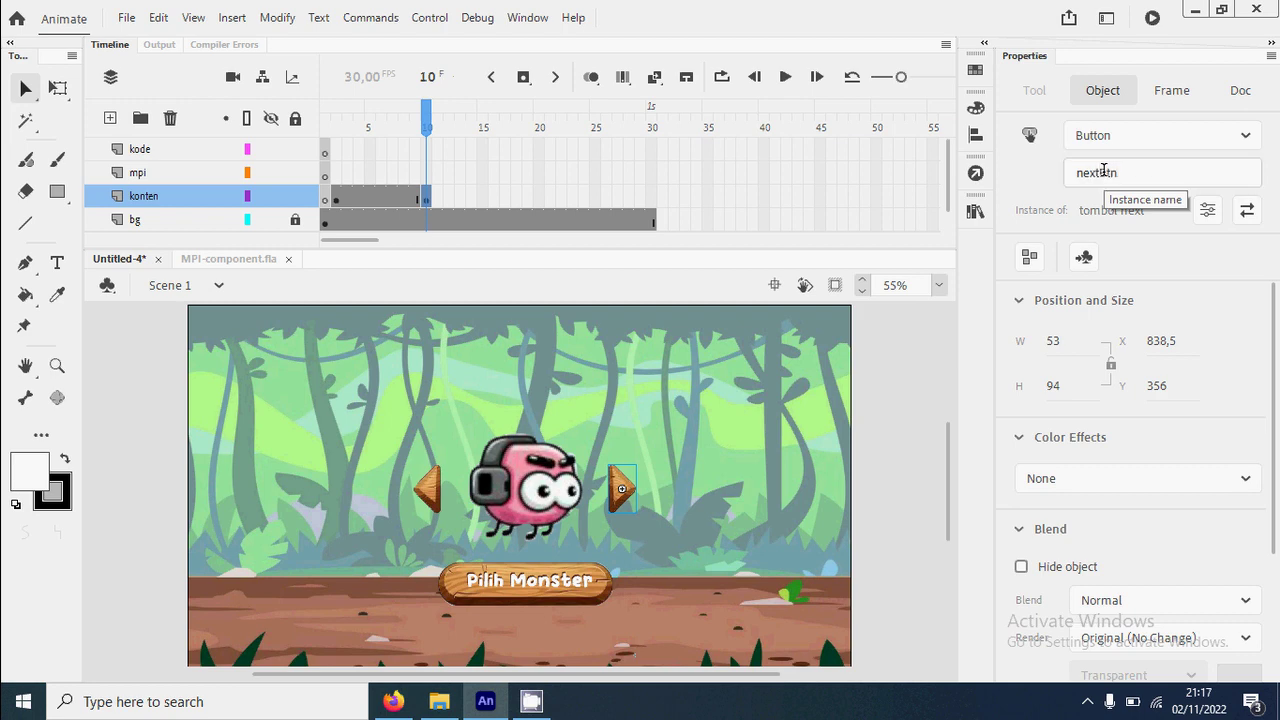
Give the left-pointing arrow button beside the monster the instance name "prevBtn".
{"action": "left_click", "coordinate": [431, 495]}
{"action": "left_click", "coordinate": [1119, 175]}
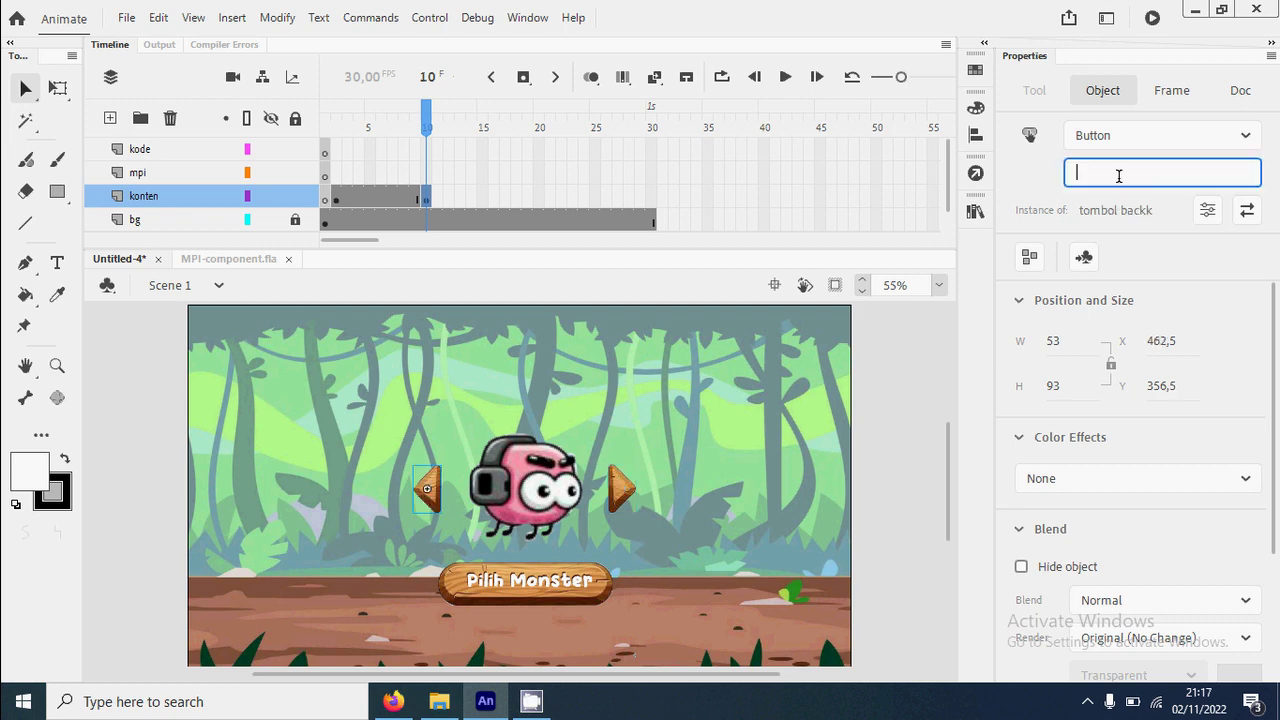
{"action": "type", "text": "pr"}
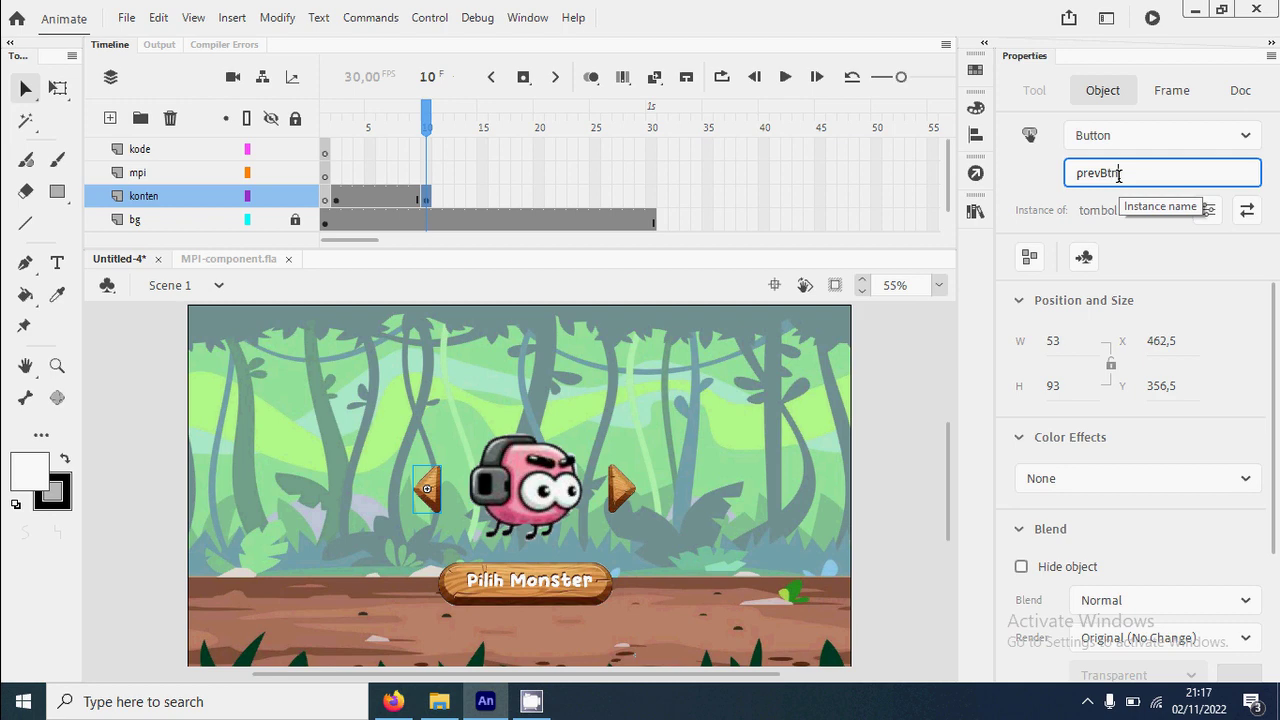
{"action": "type", "text": "evBtn"}
Give the "Pilih Monster" plank button the instance name "pilihBtn".
{"action": "left_click", "coordinate": [556, 604]}
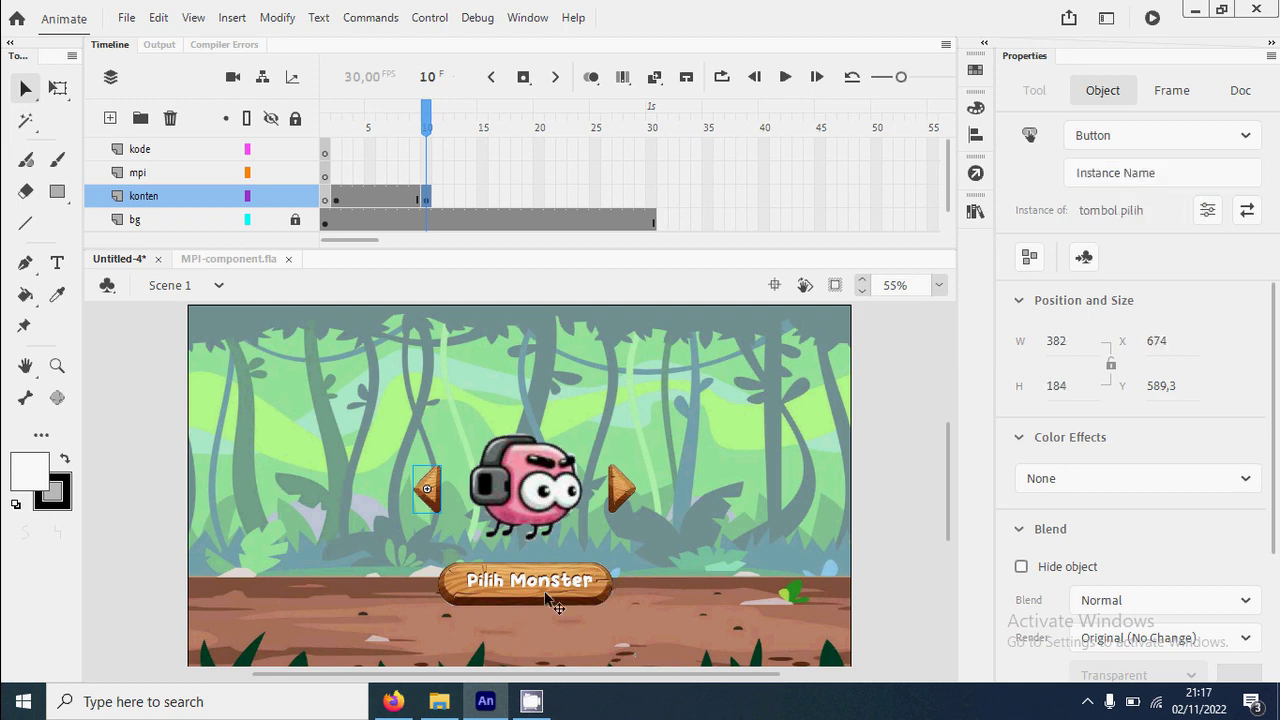
{"action": "left_click", "coordinate": [1121, 172]}
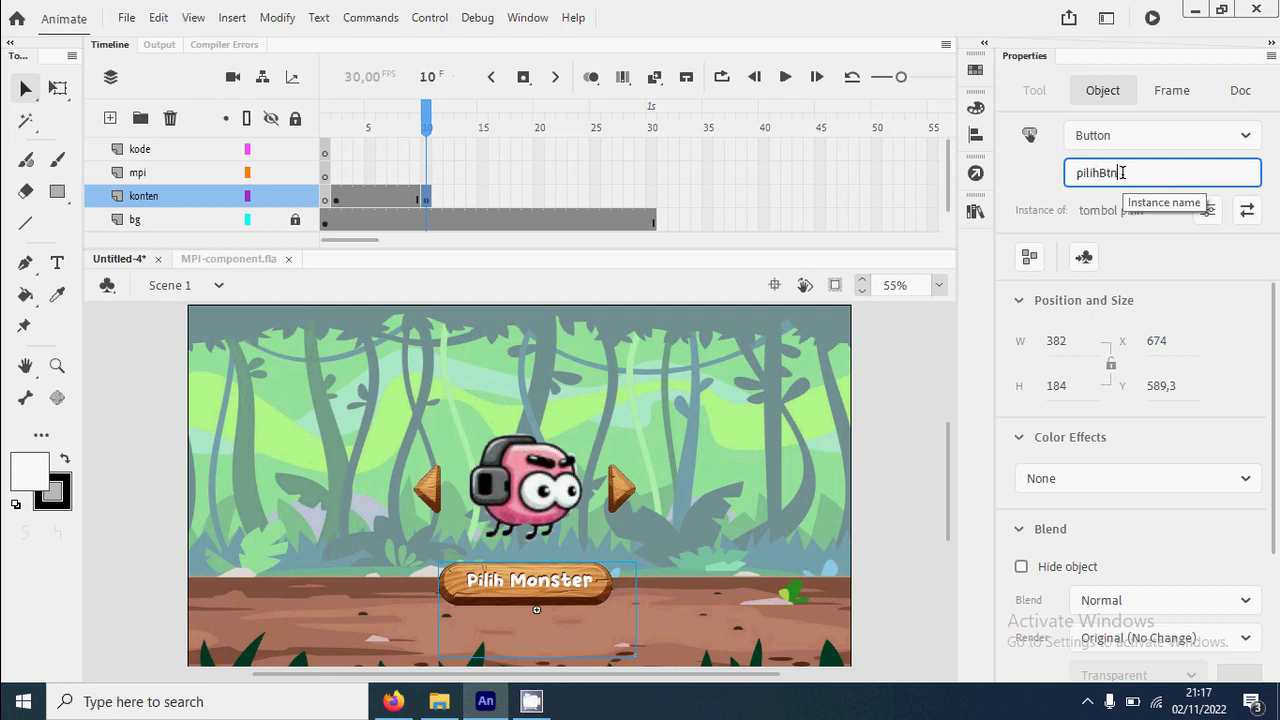
{"action": "key", "text": "Return"}
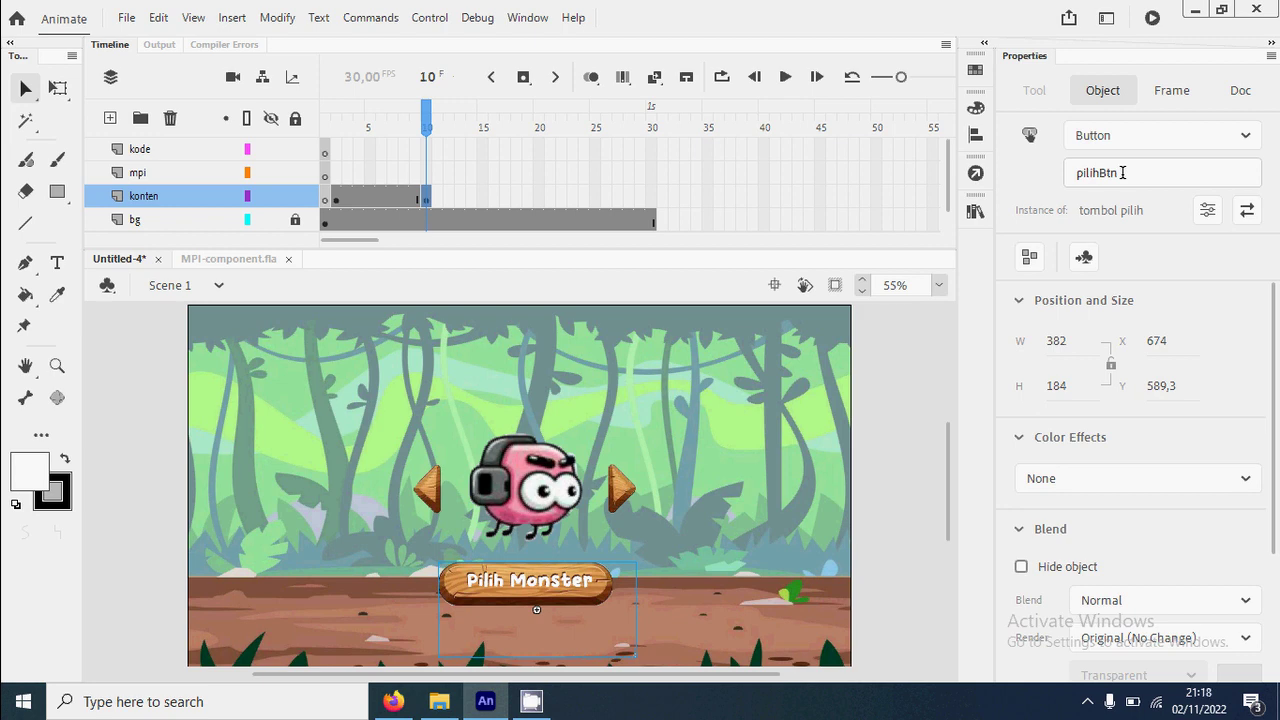
Switch to MPI-component.fla and copy the mpi component character beside the stage on frame 2.
{"action": "left_click", "coordinate": [222, 262]}
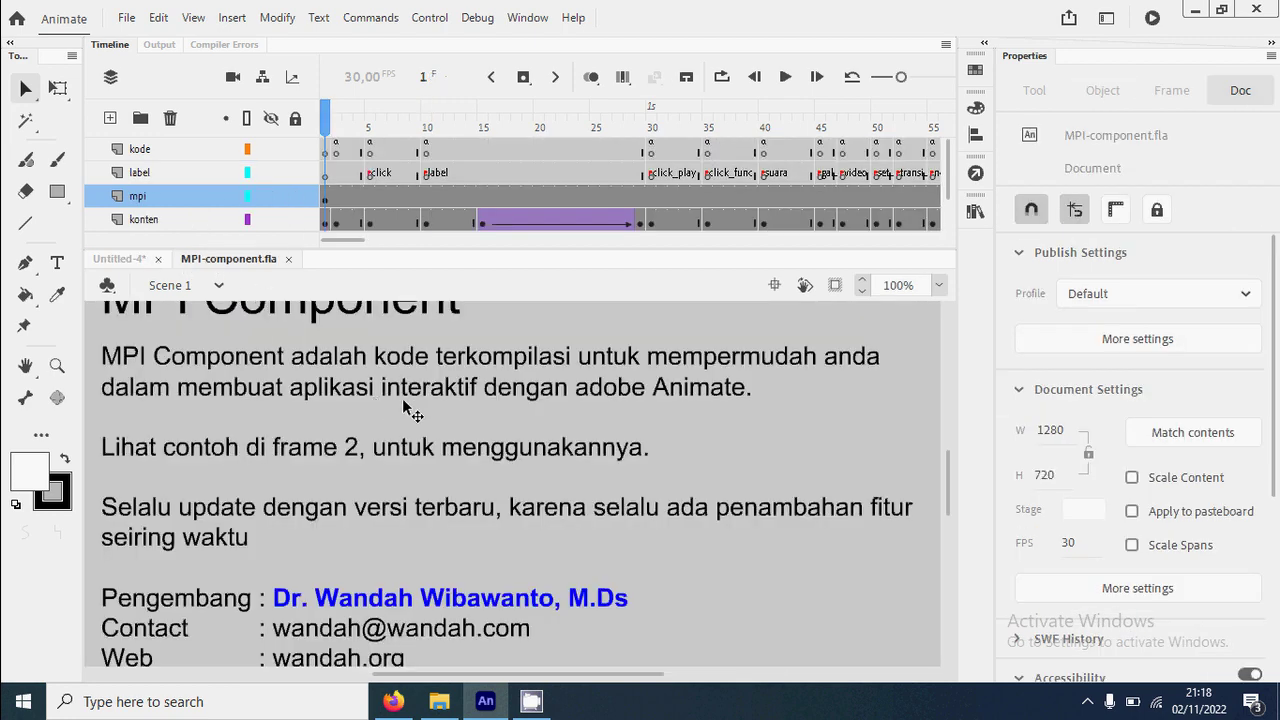
{"action": "key", "text": "ctrl+2"}
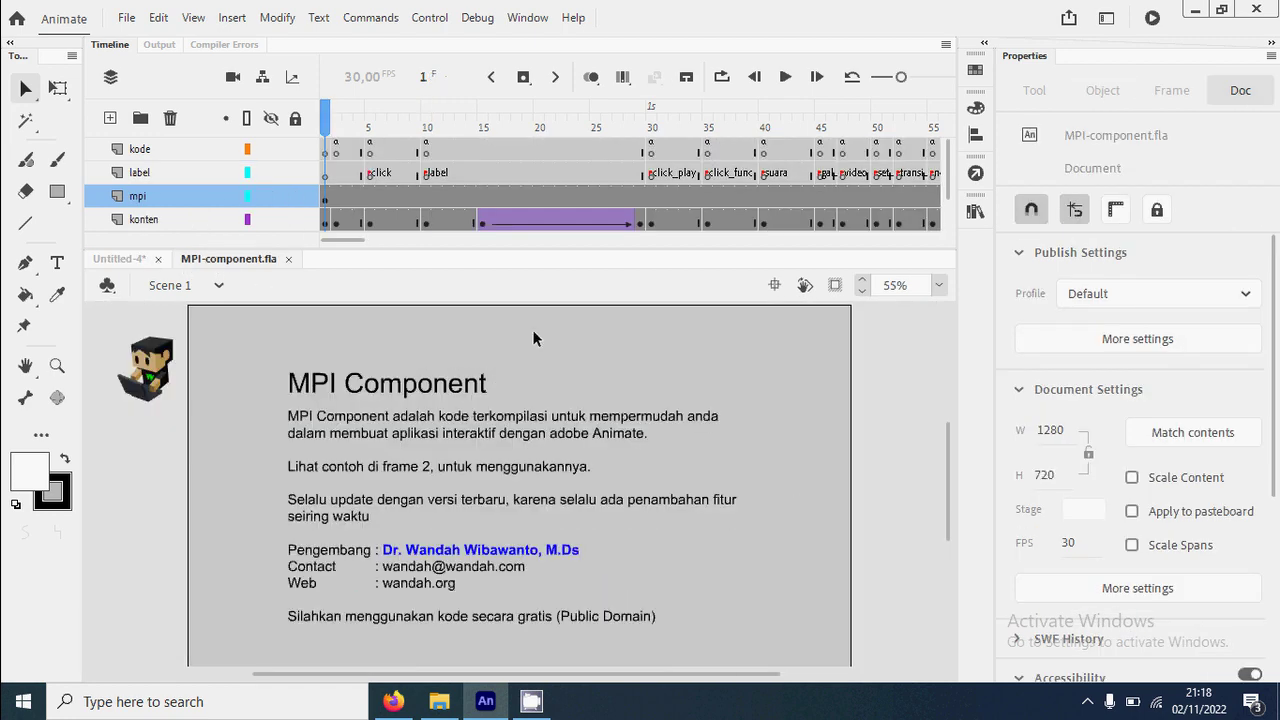
{"action": "left_click", "coordinate": [337, 134]}
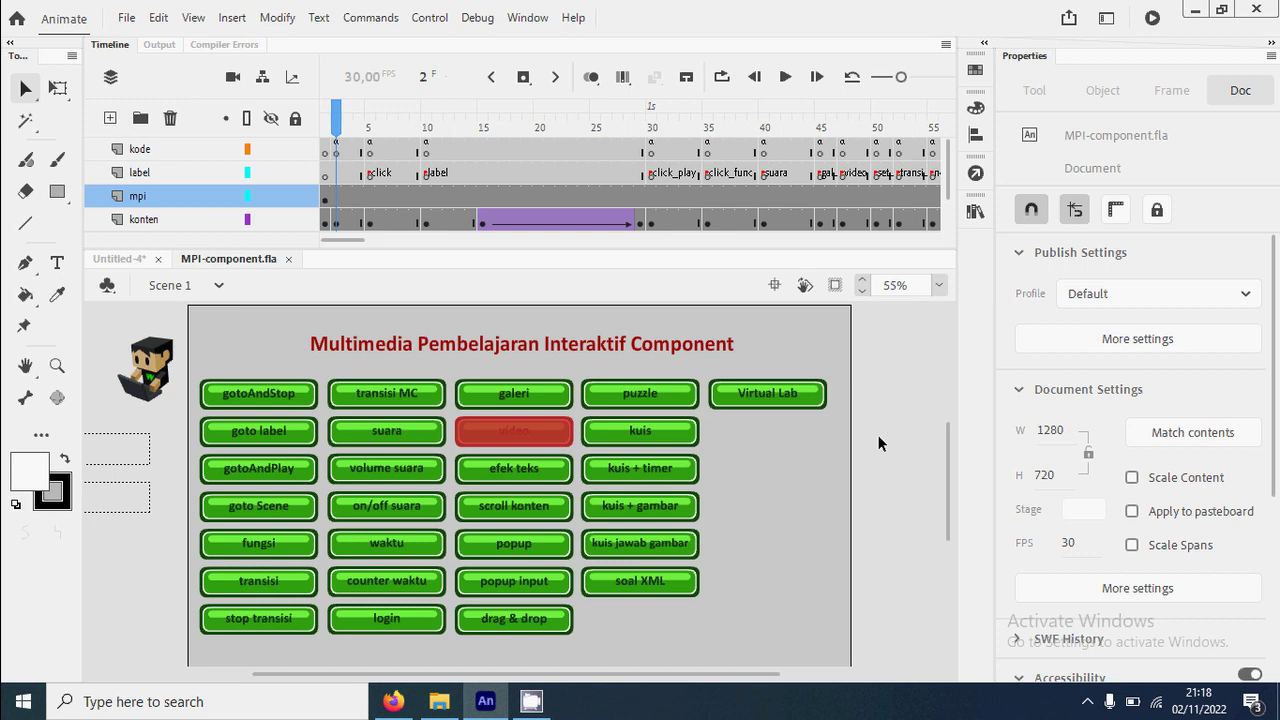
{"action": "left_click", "coordinate": [150, 378]}
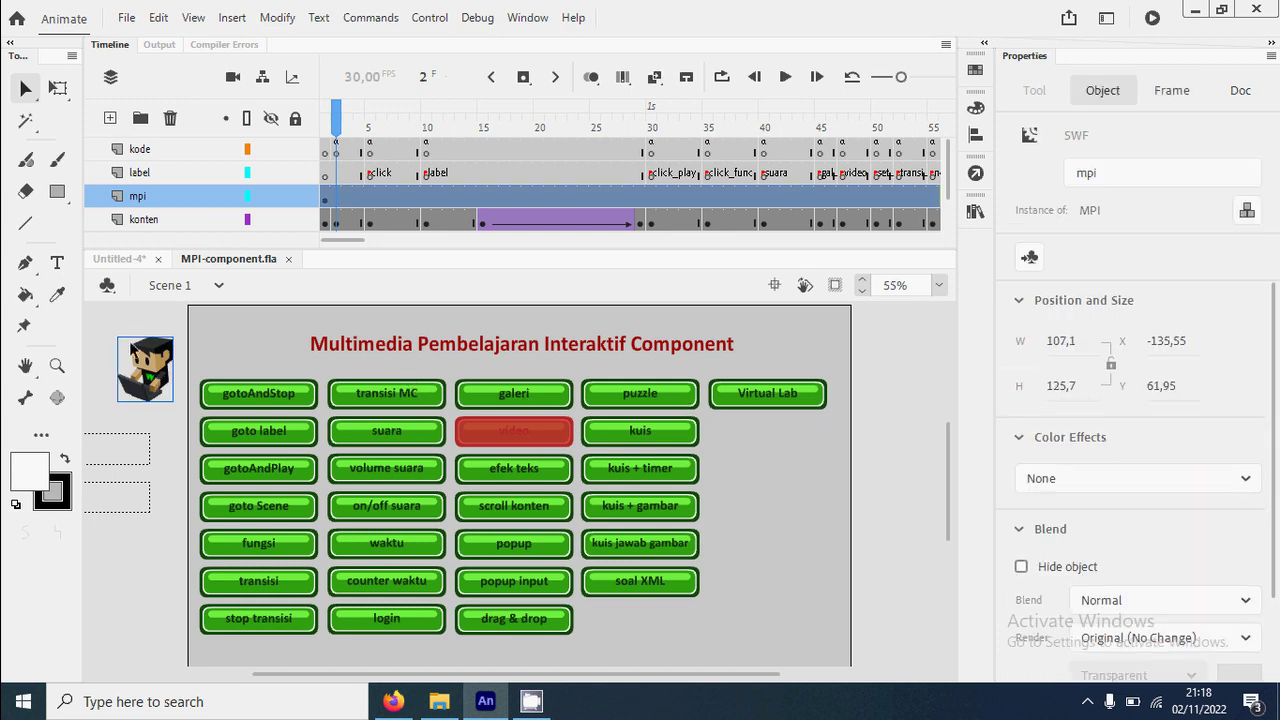
{"action": "right_click", "coordinate": [151, 366]}
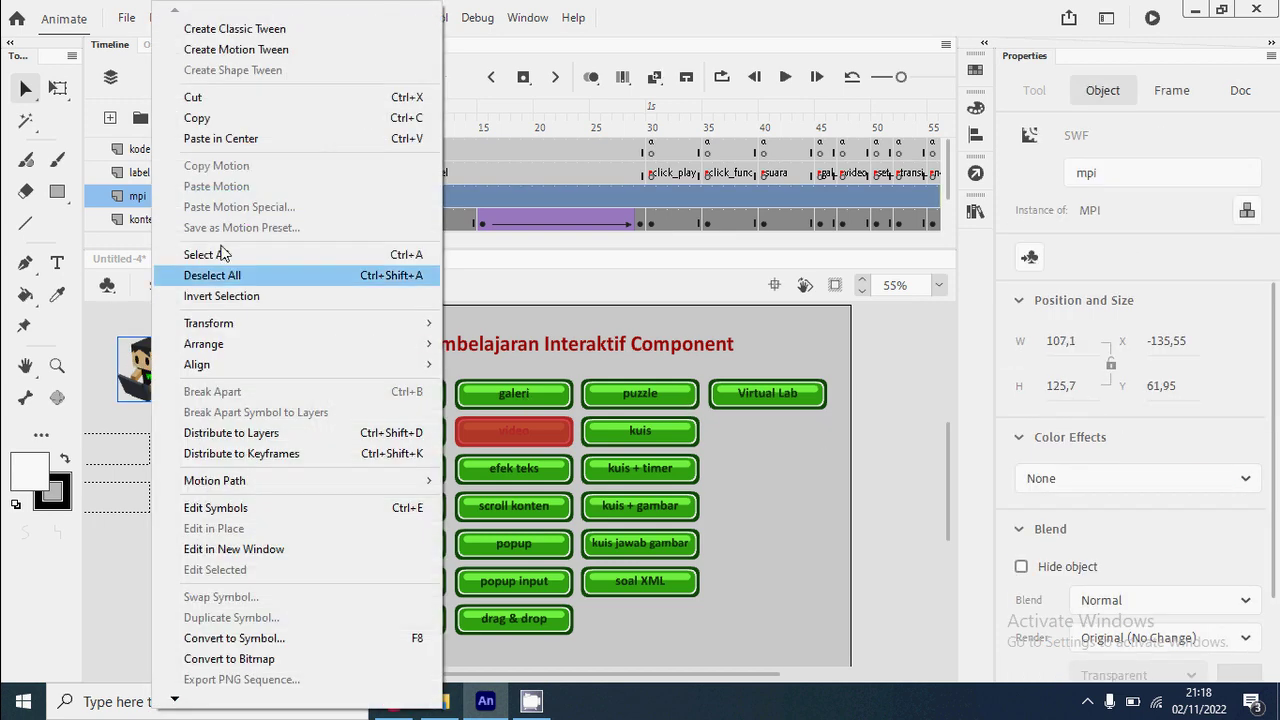
{"action": "left_click", "coordinate": [246, 120]}
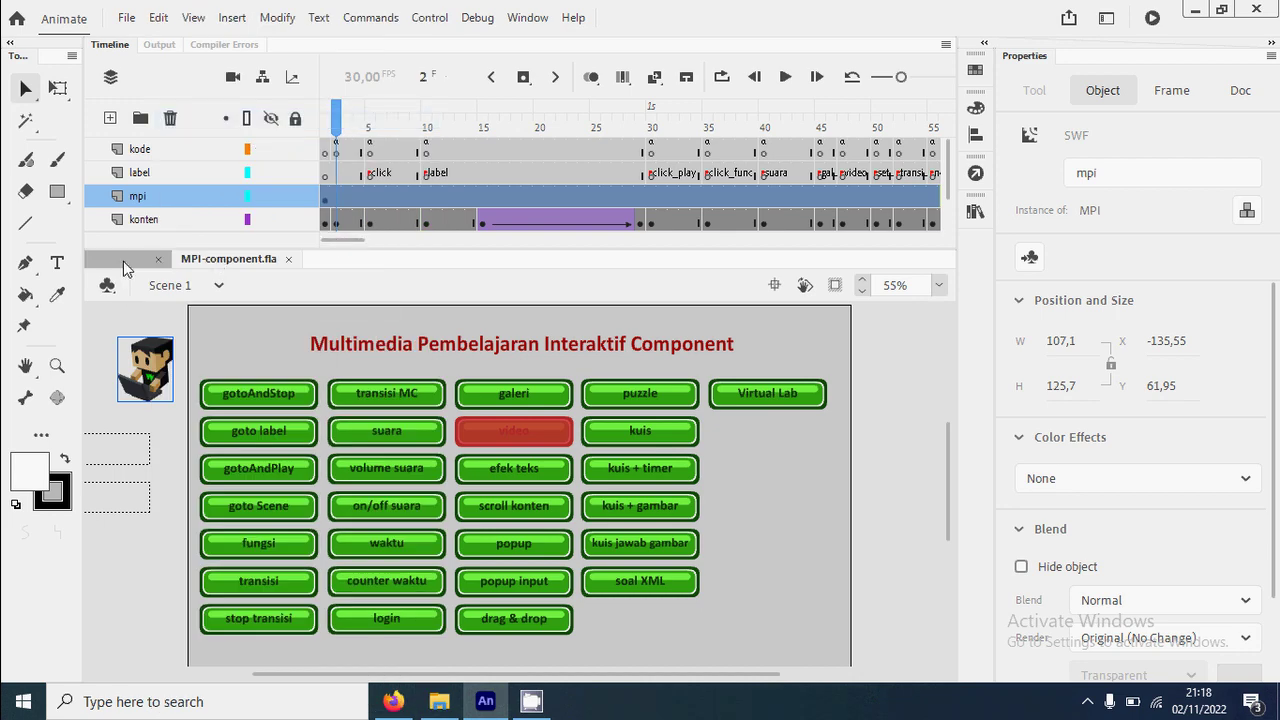
Return to Untitled-4 and paste the mpi component in place on frame 1 of the mpi layer.
{"action": "left_click", "coordinate": [125, 260]}
{"action": "left_click", "coordinate": [325, 173]}
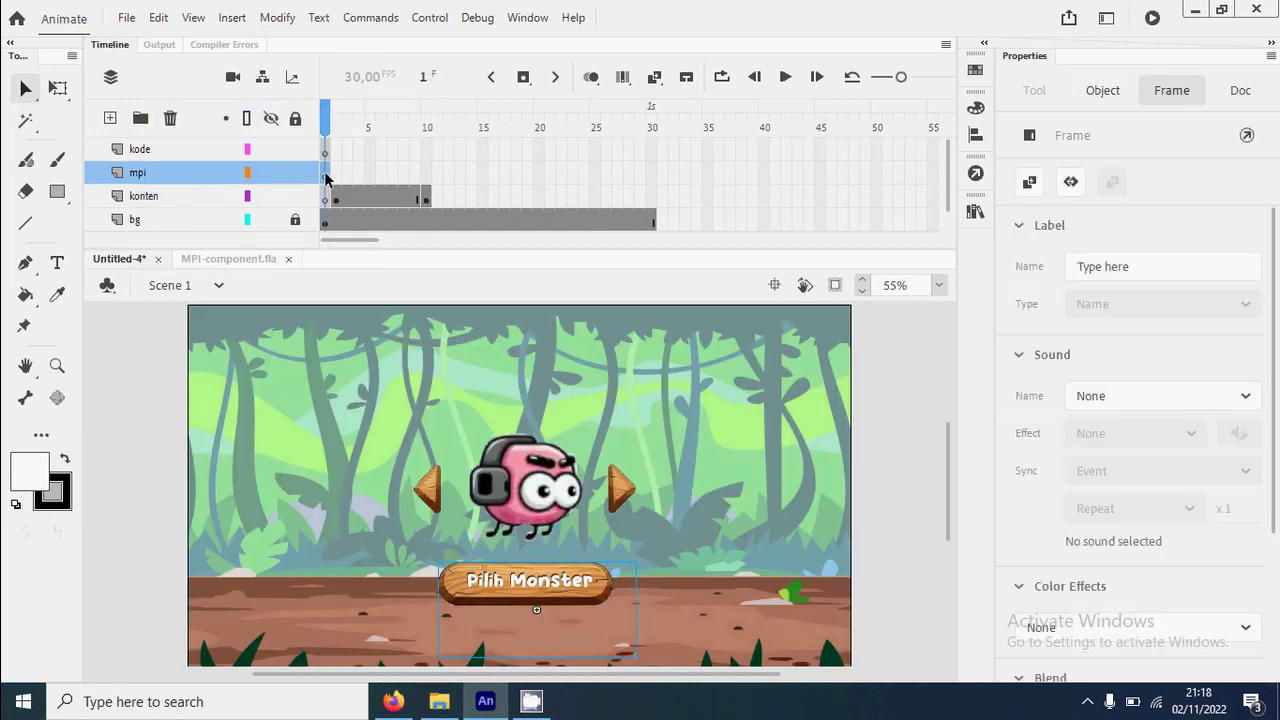
{"action": "right_click", "coordinate": [121, 362]}
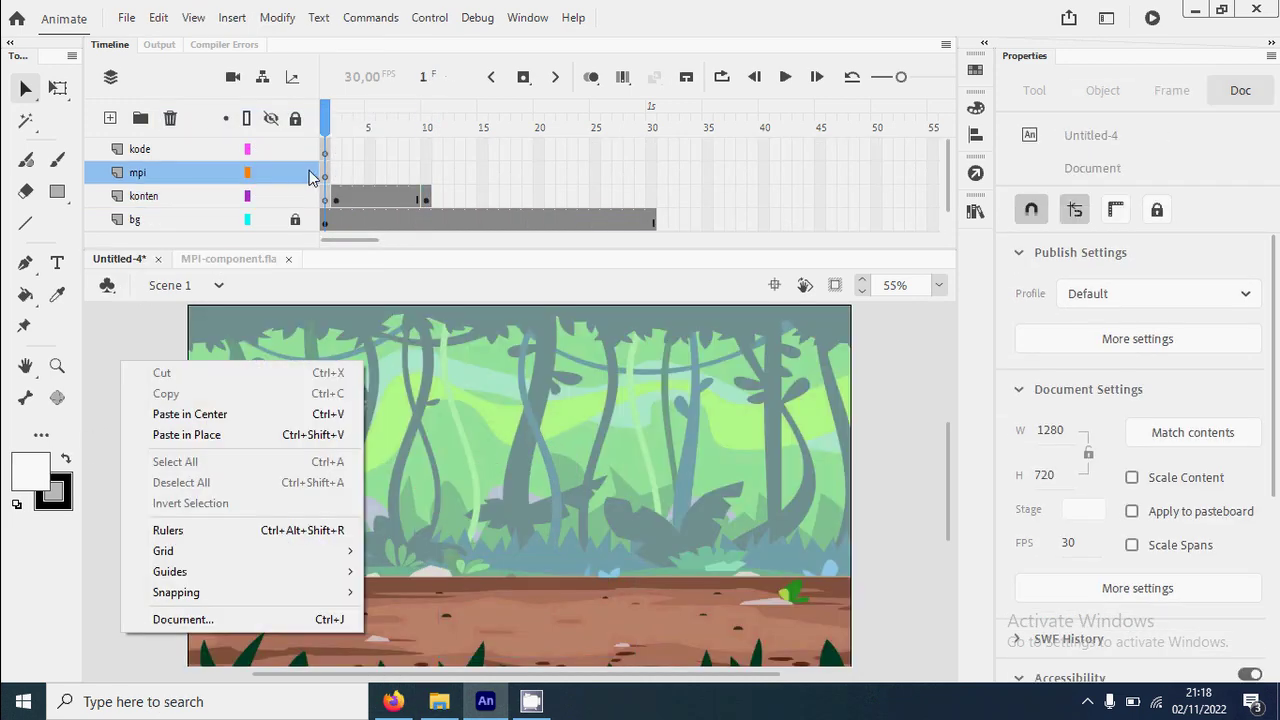
{"action": "left_click", "coordinate": [325, 173]}
{"action": "right_click", "coordinate": [152, 330]}
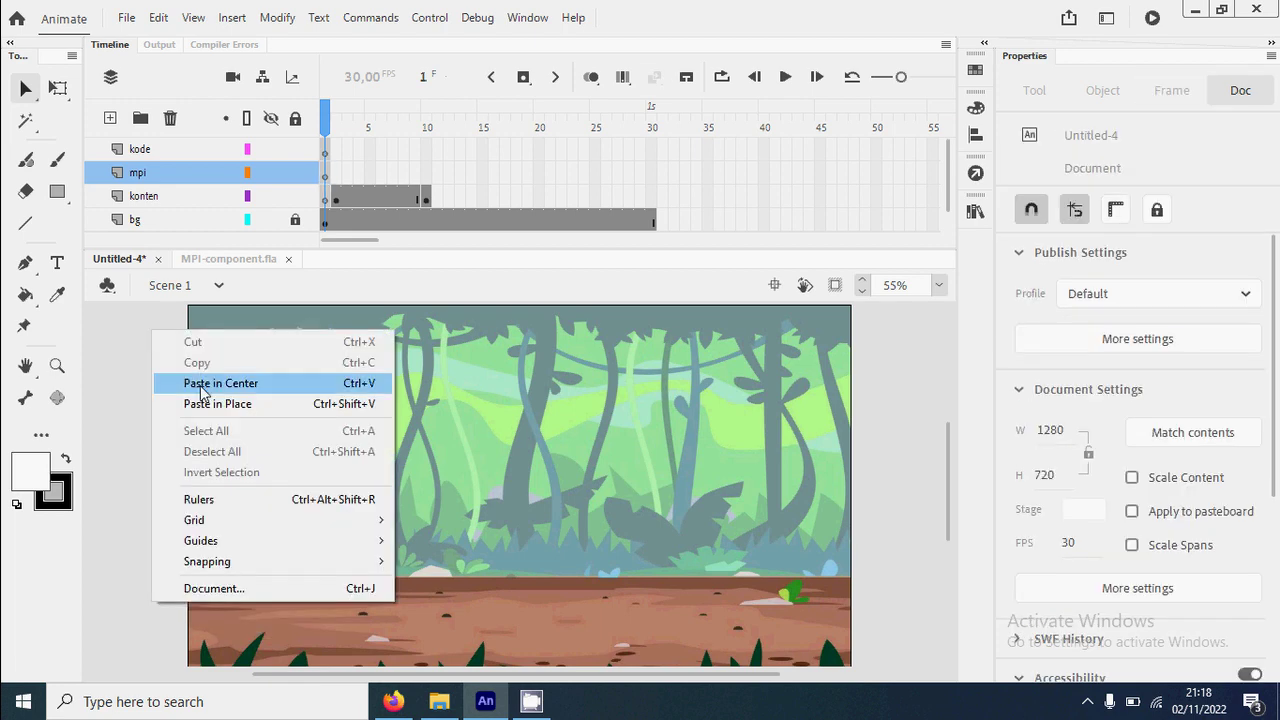
{"action": "left_click", "coordinate": [263, 405]}
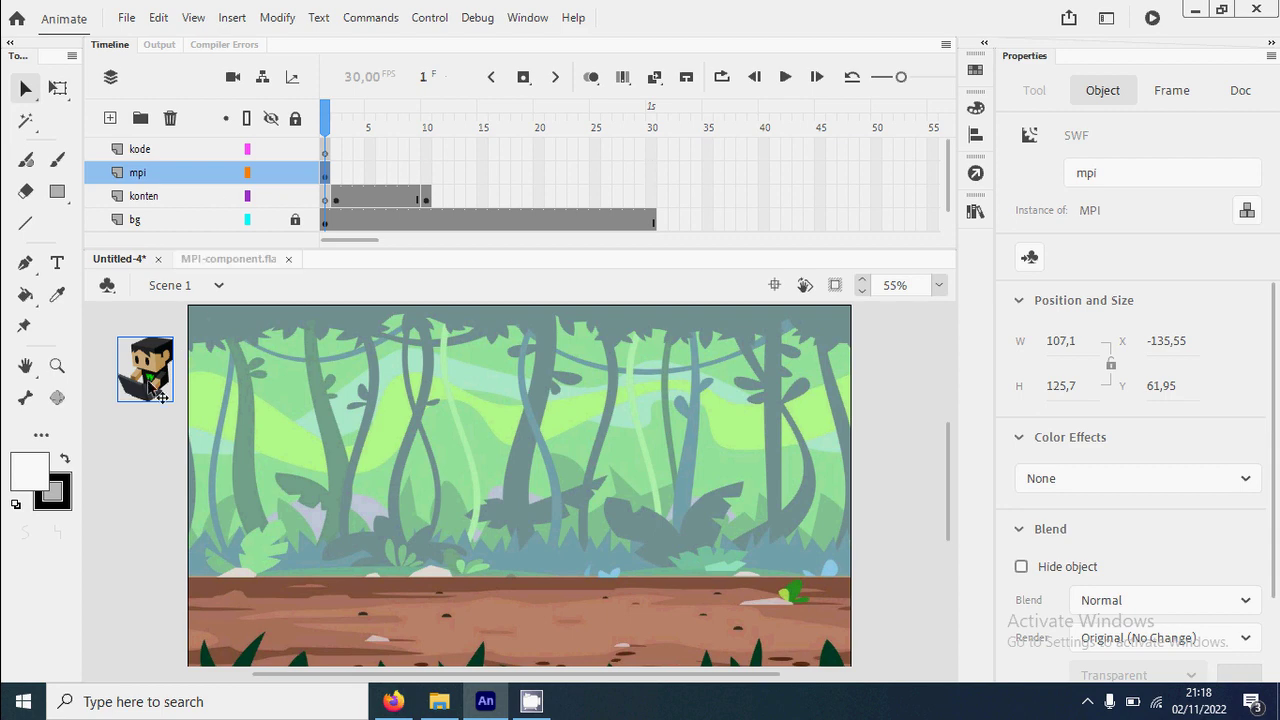
Extend the mpi layer to frame 30 by inserting a frame, return to frame 1, and lock the layer.
{"action": "left_click", "coordinate": [652, 174]}
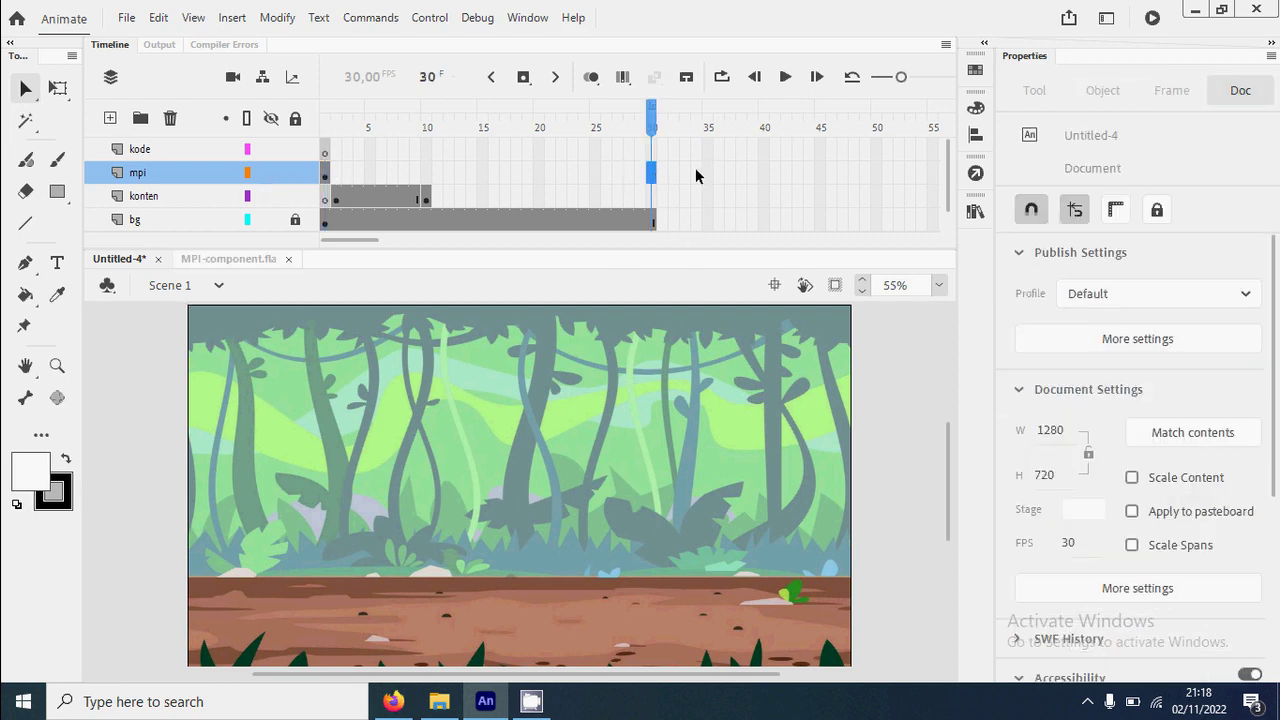
{"action": "right_click", "coordinate": [652, 176]}
{"action": "left_click", "coordinate": [713, 224]}
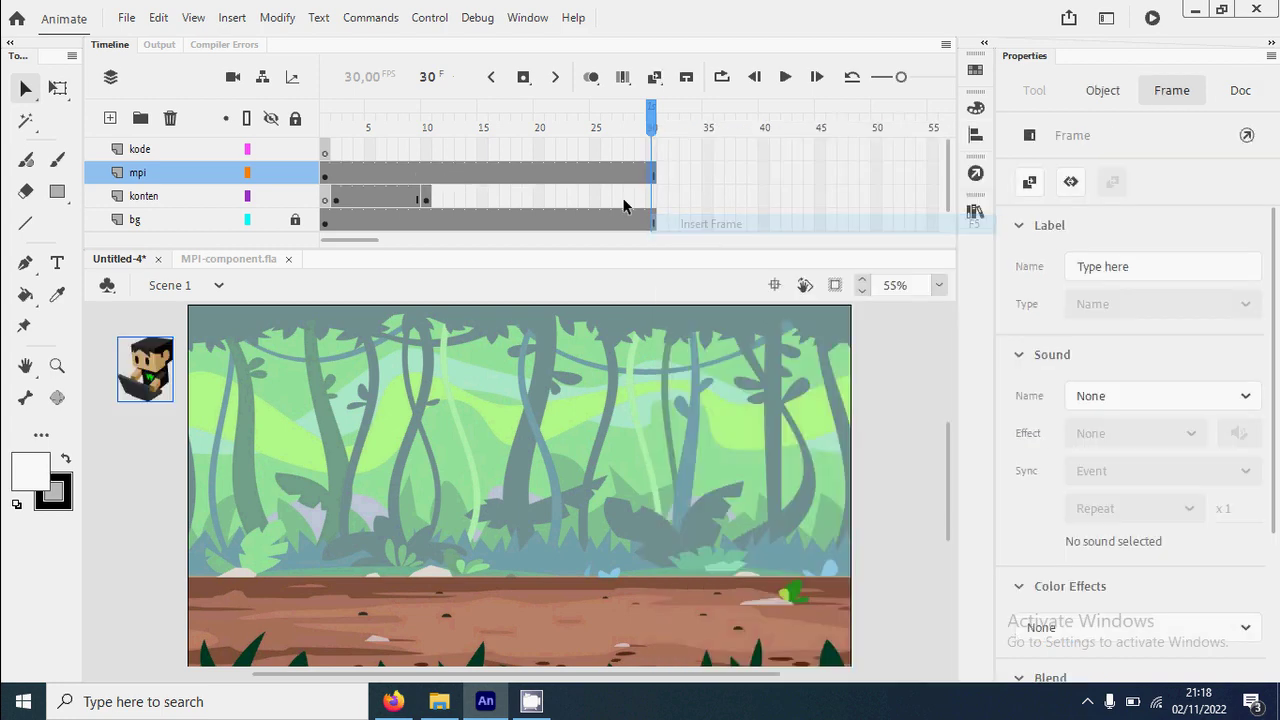
{"action": "mouse_move", "coordinate": [345, 128]}
{"action": "left_mouse_down"}
{"action": "mouse_move", "coordinate": [634, 145]}
{"action": "mouse_move", "coordinate": [325, 128]}
{"action": "left_mouse_up"}
{"action": "left_click", "coordinate": [296, 173]}
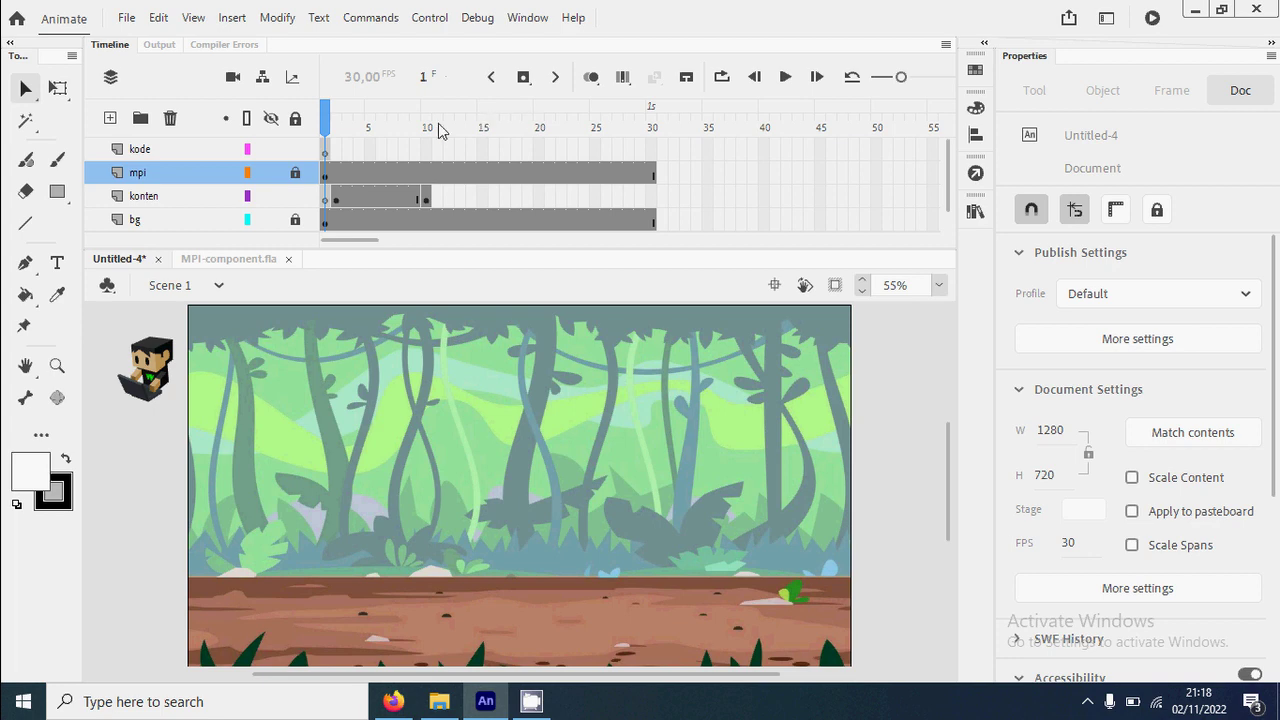
Insert a keyframe at frame 2 of the kode layer and give it the script stop();.
{"action": "left_click", "coordinate": [338, 128]}
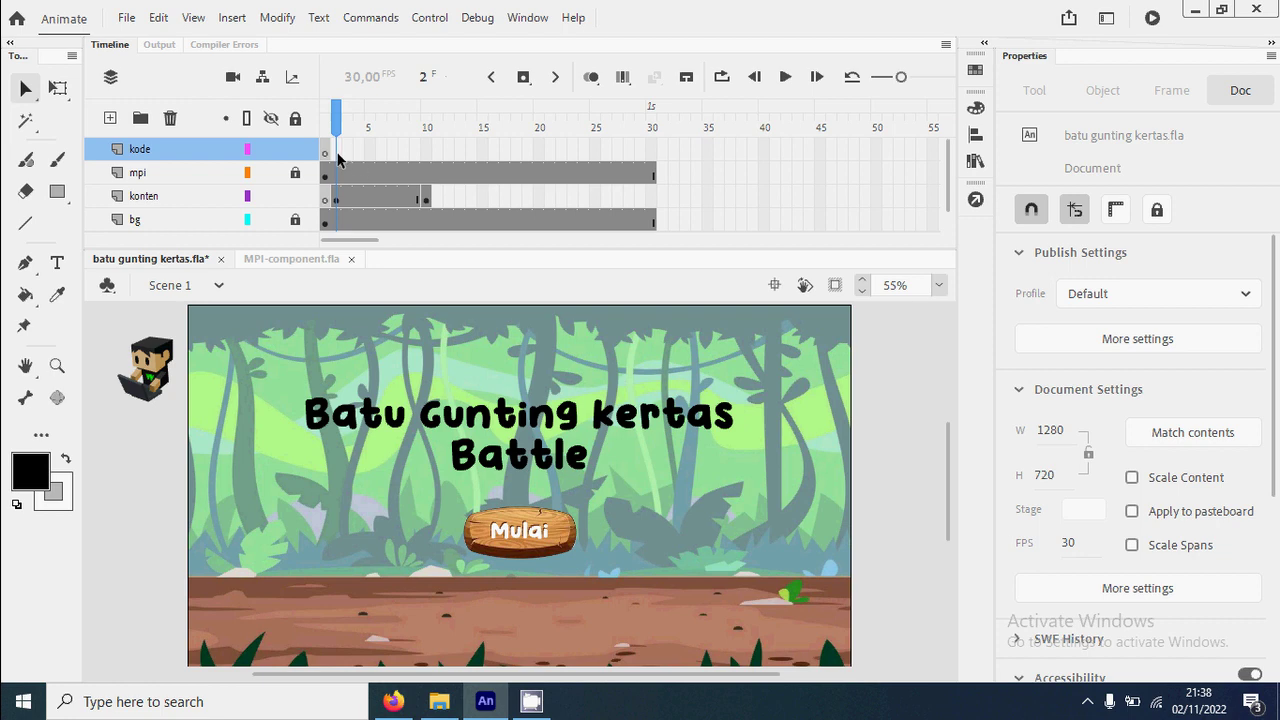
{"action": "left_click", "coordinate": [336, 150]}
{"action": "right_click", "coordinate": [336, 158]}
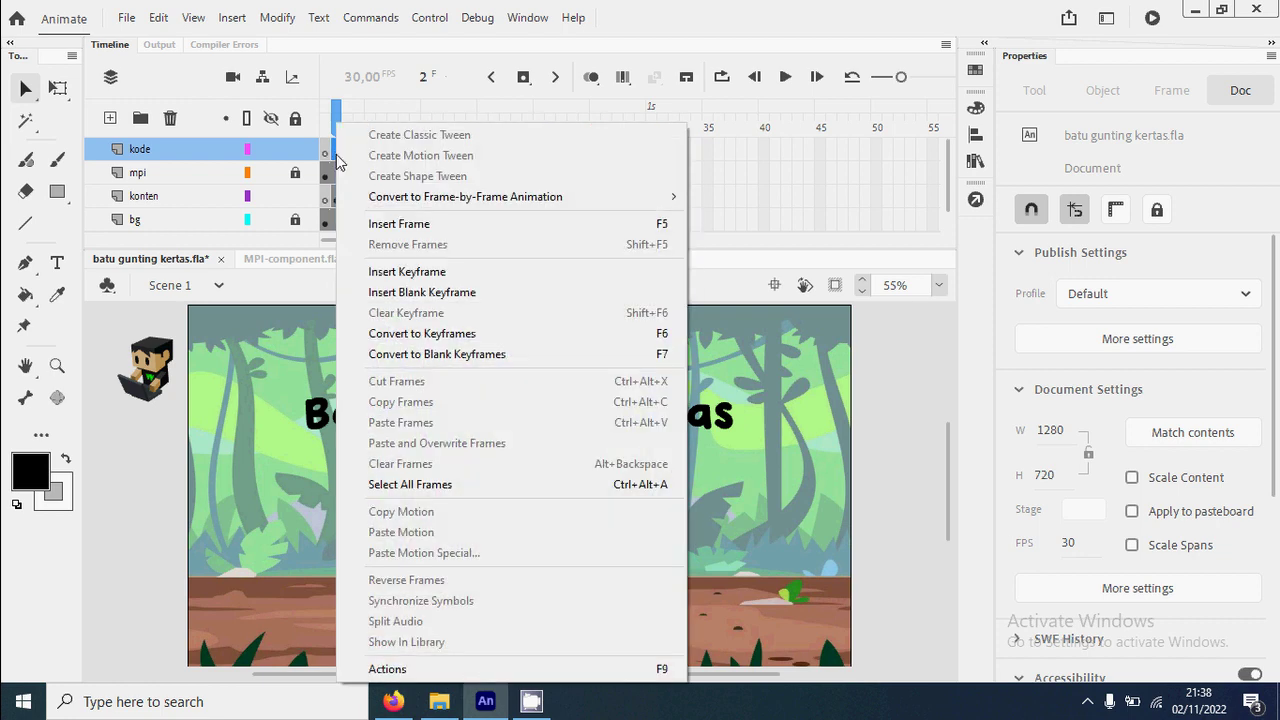
{"action": "left_click", "coordinate": [497, 276]}
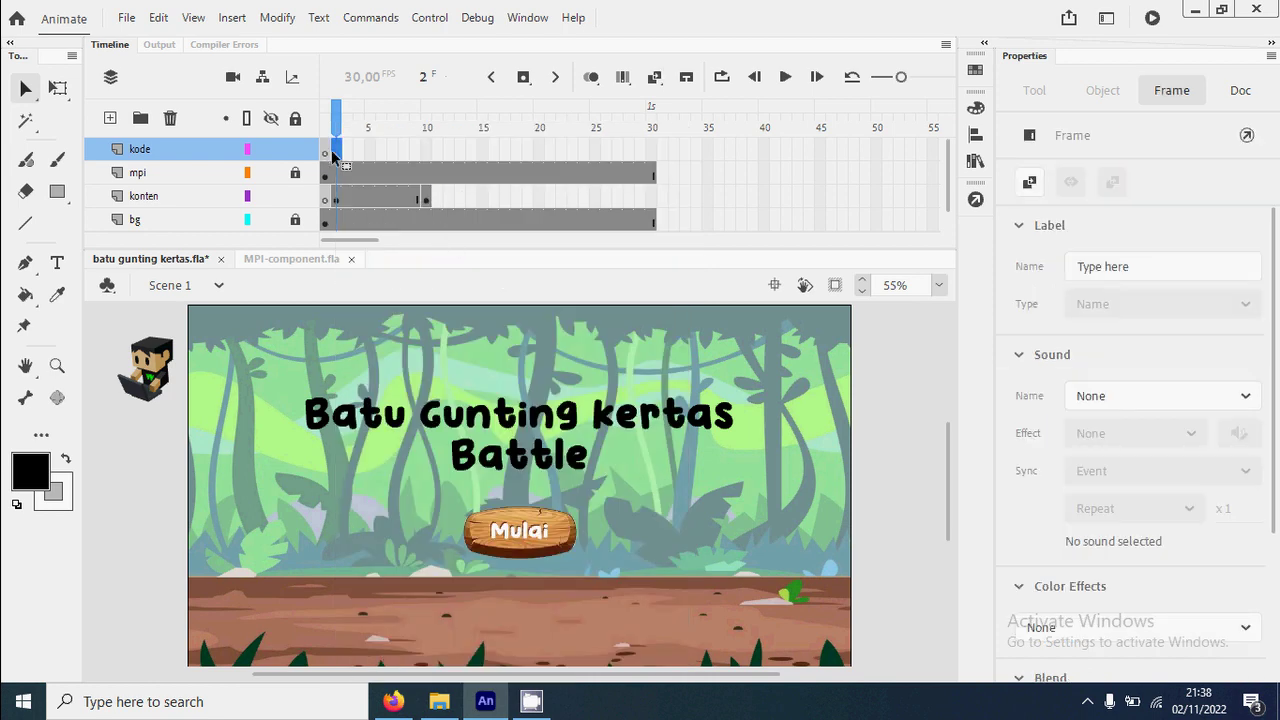
{"action": "left_click", "coordinate": [975, 199]}
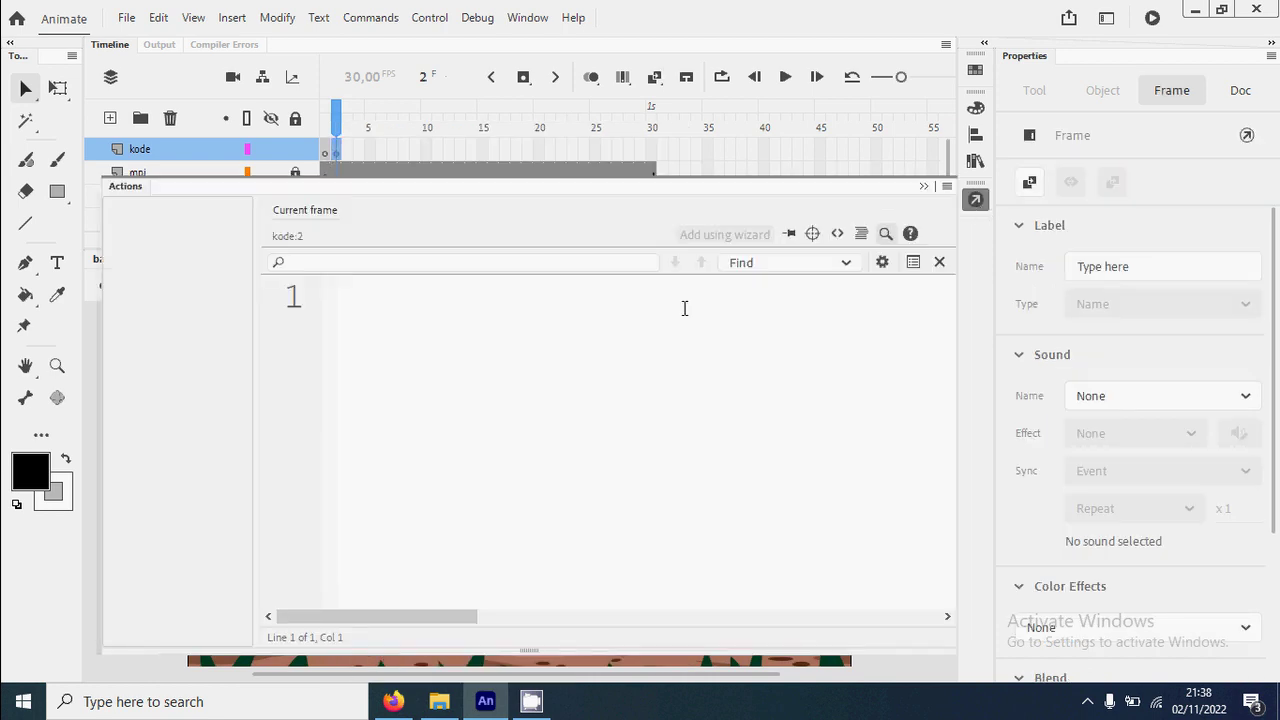
{"action": "type", "text": "stop"}
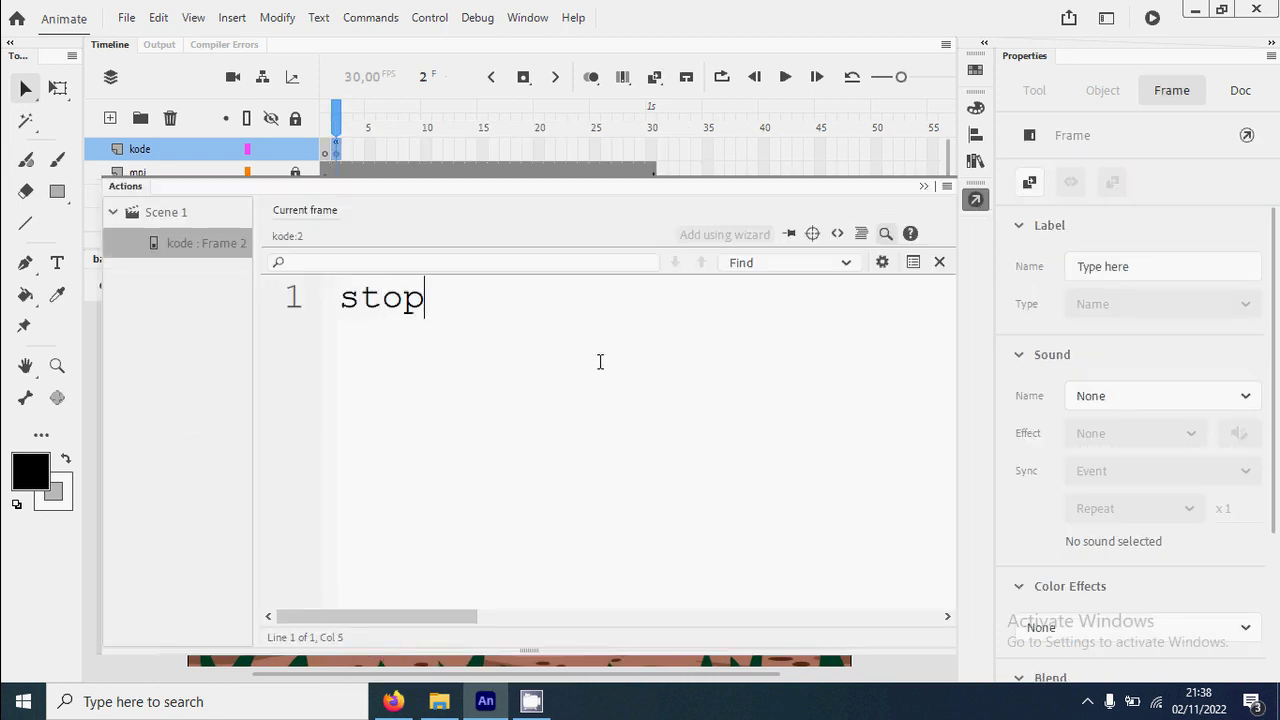
{"action": "type", "text": "();"}
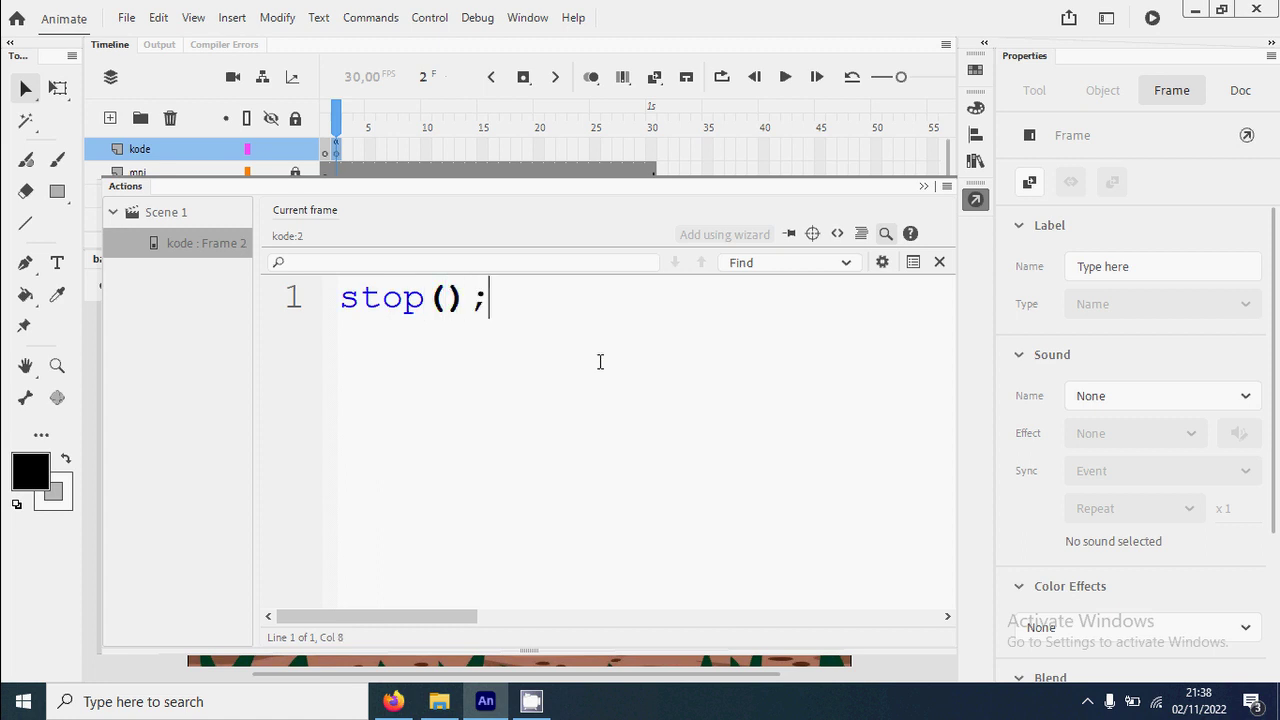
Add mpi.click("mulaiBtn", 10); as line 2 of the frame 2 script, checking the Mulai button's instance name on the stage.
{"action": "key", "text": "Return"}
{"action": "type", "text": "mpi.click"}
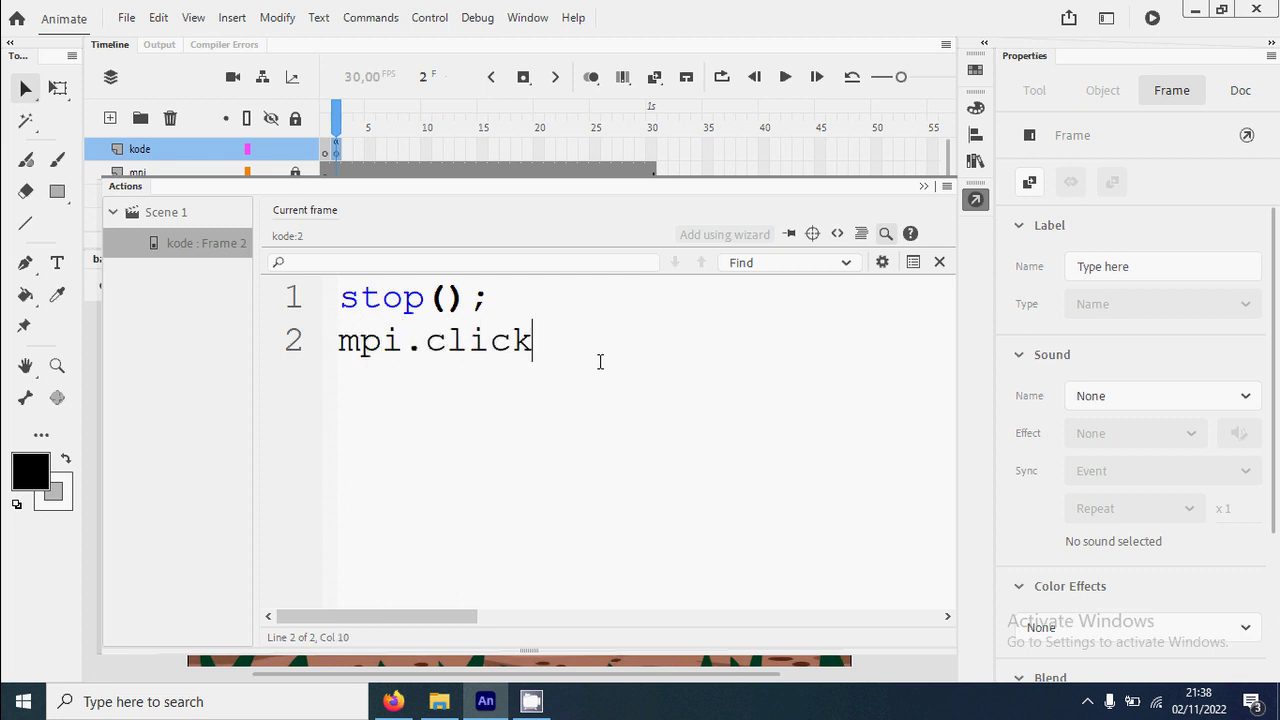
{"action": "type", "text": "("}
{"action": "key", "text": "F9"}
{"action": "left_click", "coordinate": [550, 542]}
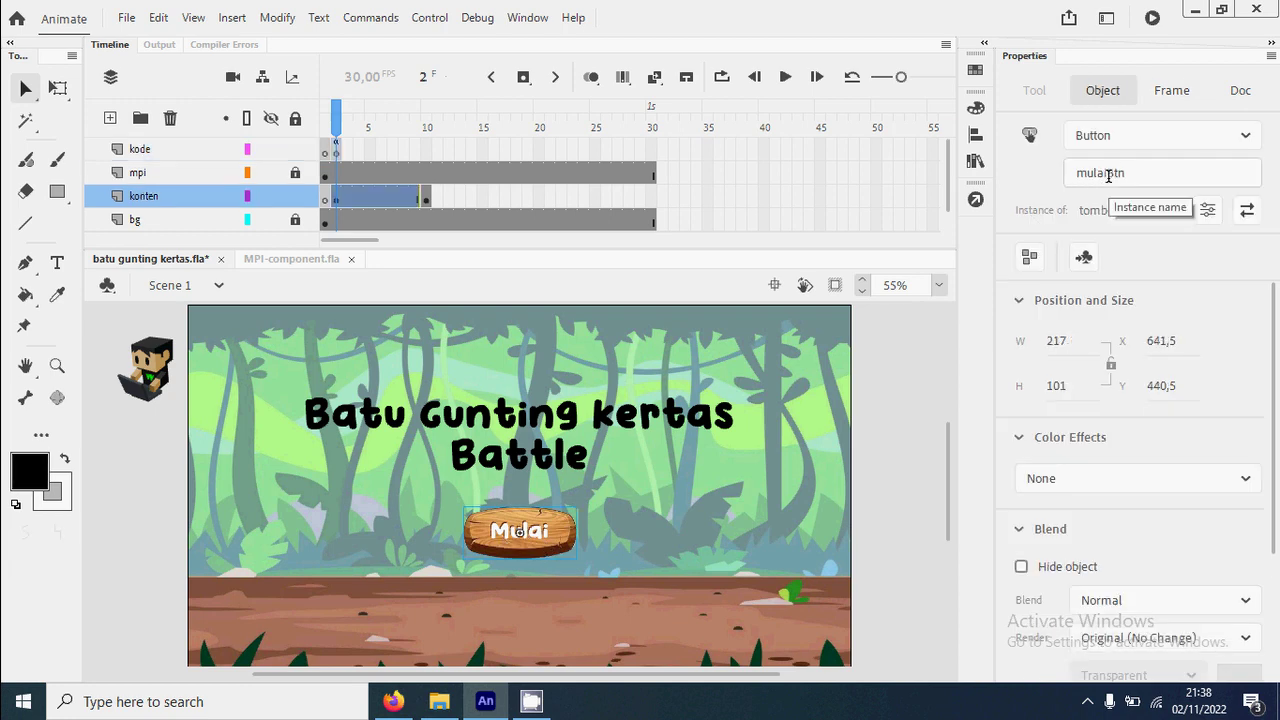
{"action": "left_click", "coordinate": [335, 150]}
{"action": "left_click", "coordinate": [975, 199]}
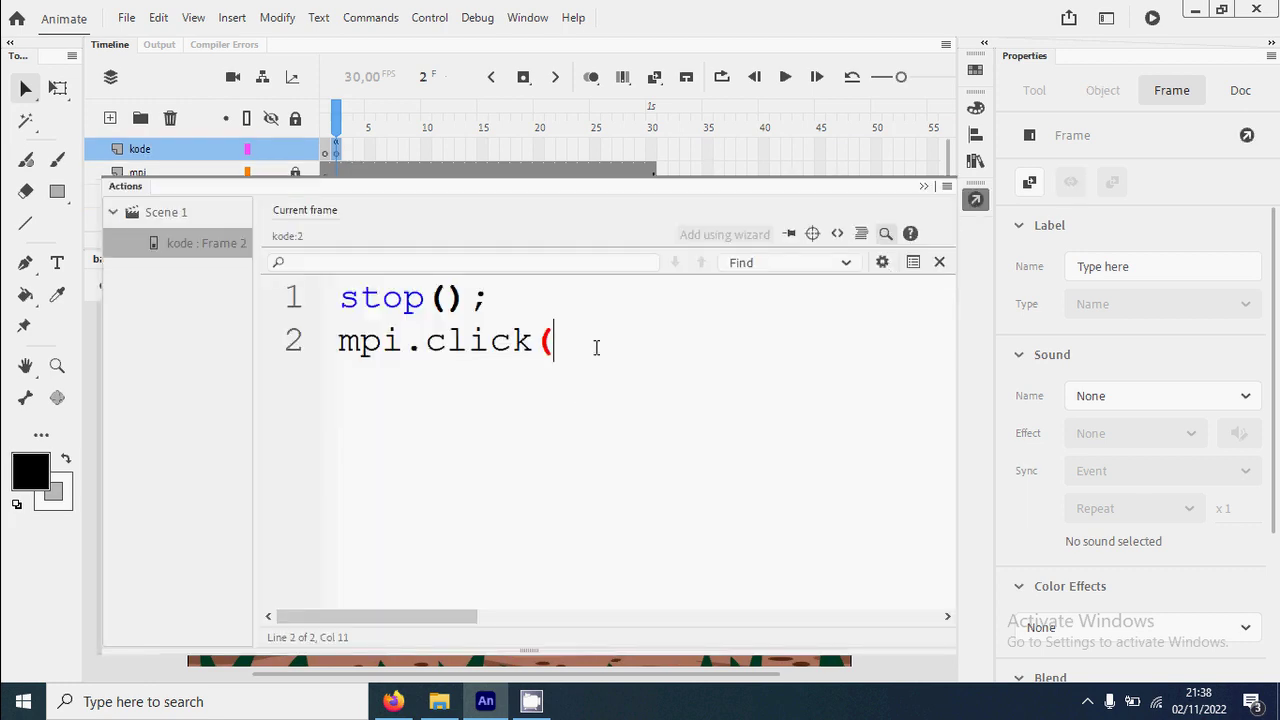
{"action": "type", "text": "\"mulaiB"}
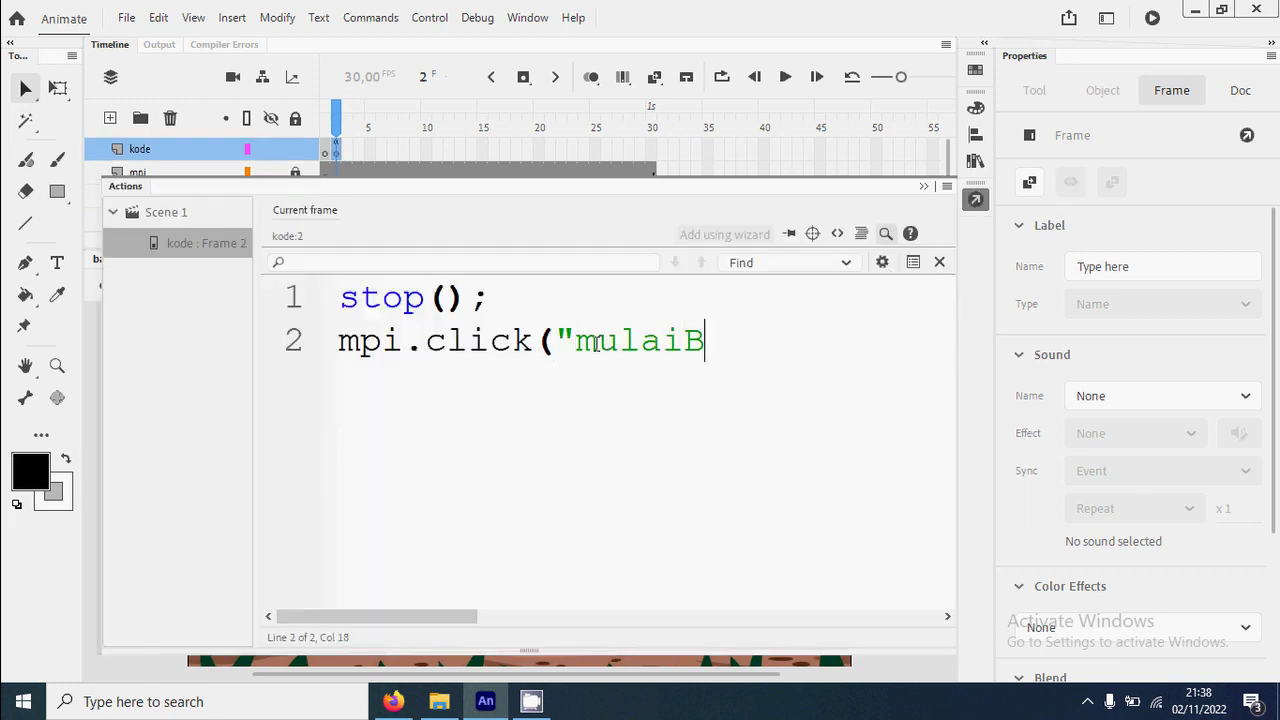
{"action": "type", "text": "tn\", 10);"}
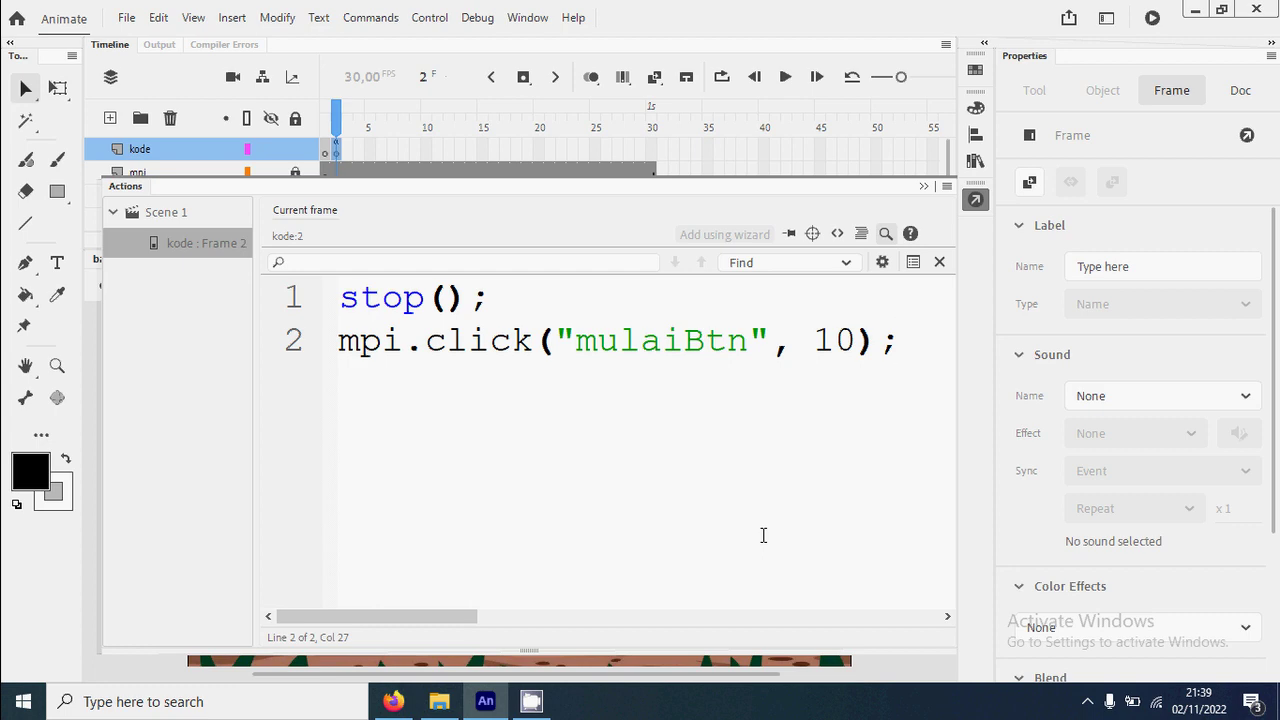
Test the movie, try the Mulai button in the preview, and close the preview.
{"action": "key", "text": "ctrl+Return"}
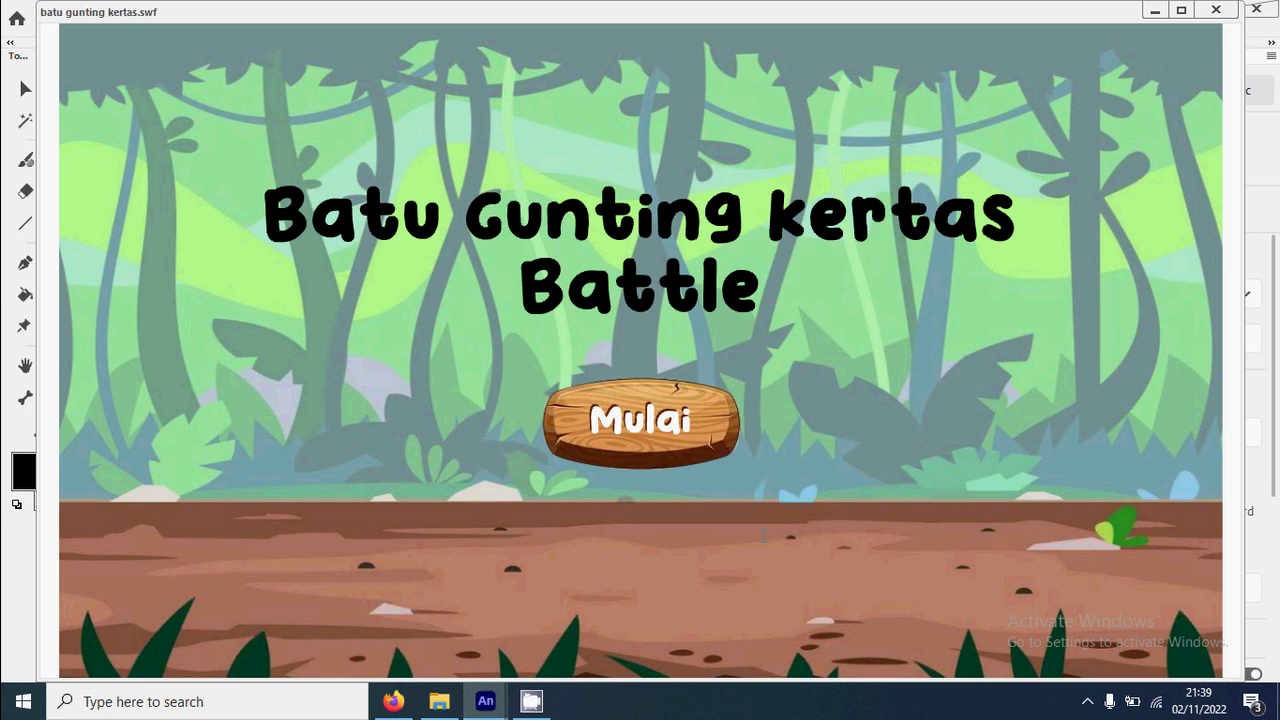
{"action": "left_click", "coordinate": [645, 432]}
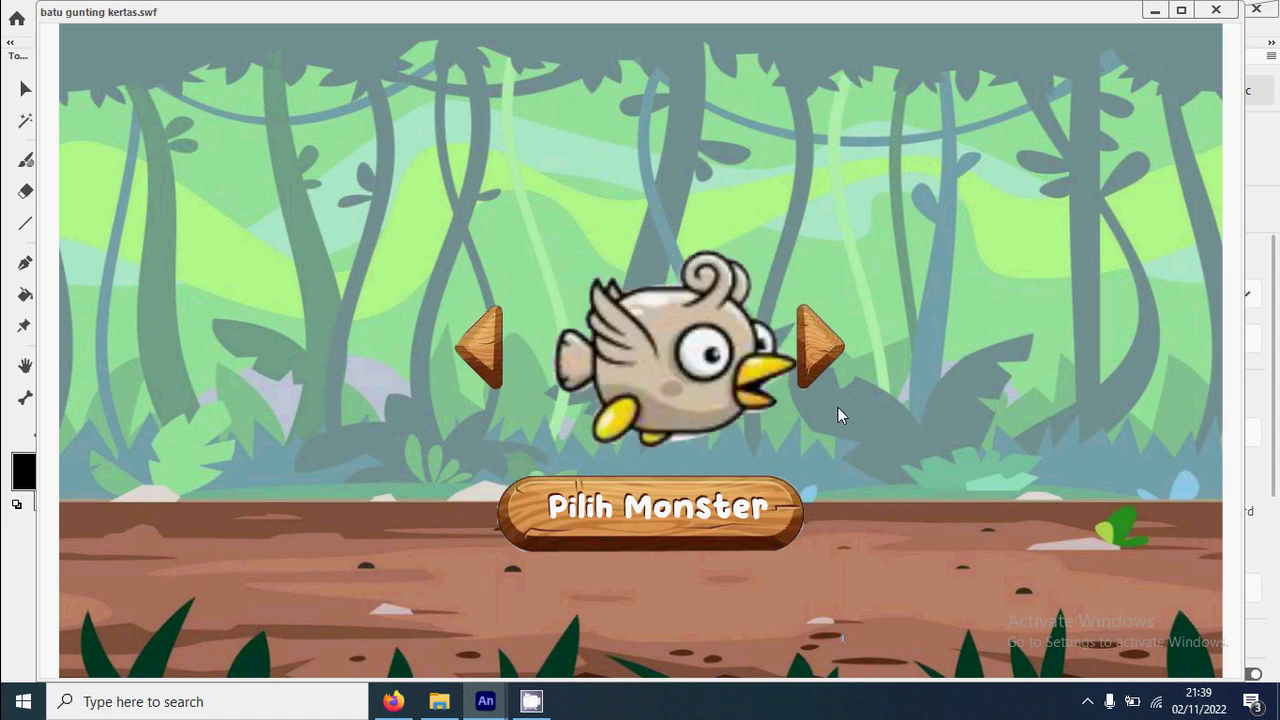
{"action": "left_click", "coordinate": [1216, 10]}
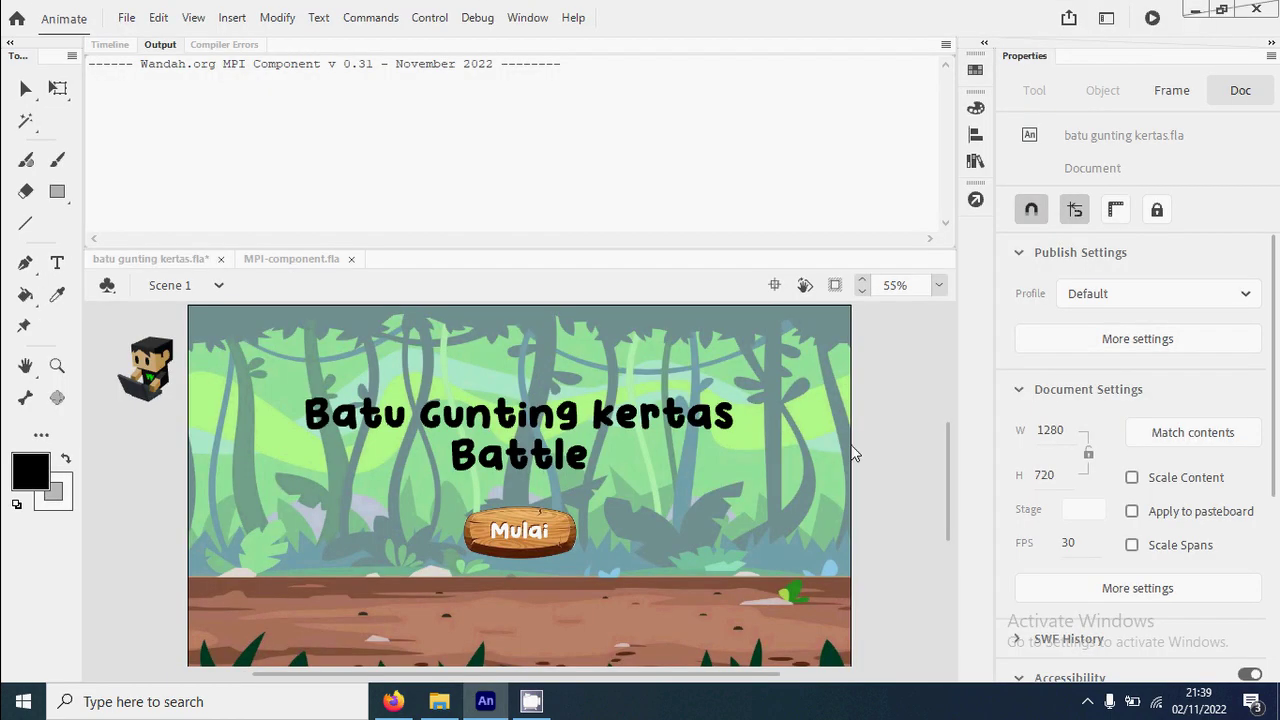
Insert a blank keyframe at frame 10 of the kode layer and give it the script monsterMC.stop();.
{"action": "left_click", "coordinate": [118, 45]}
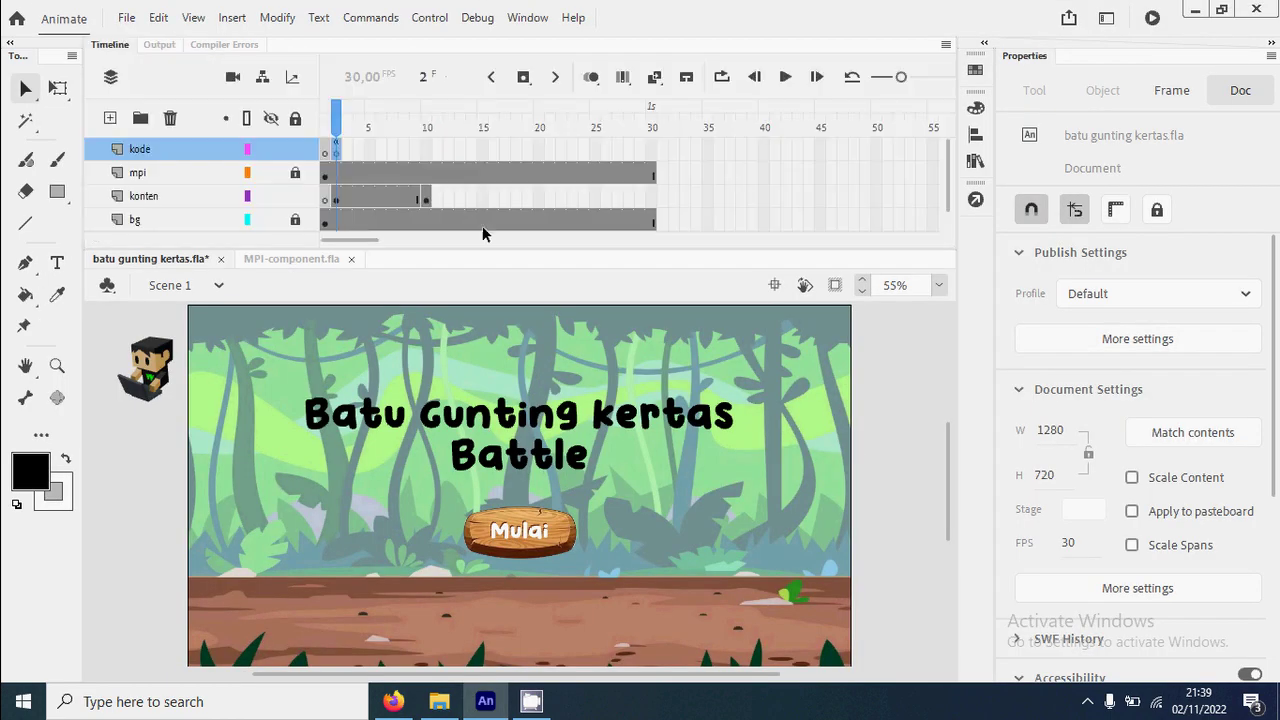
{"action": "left_click", "coordinate": [427, 128]}
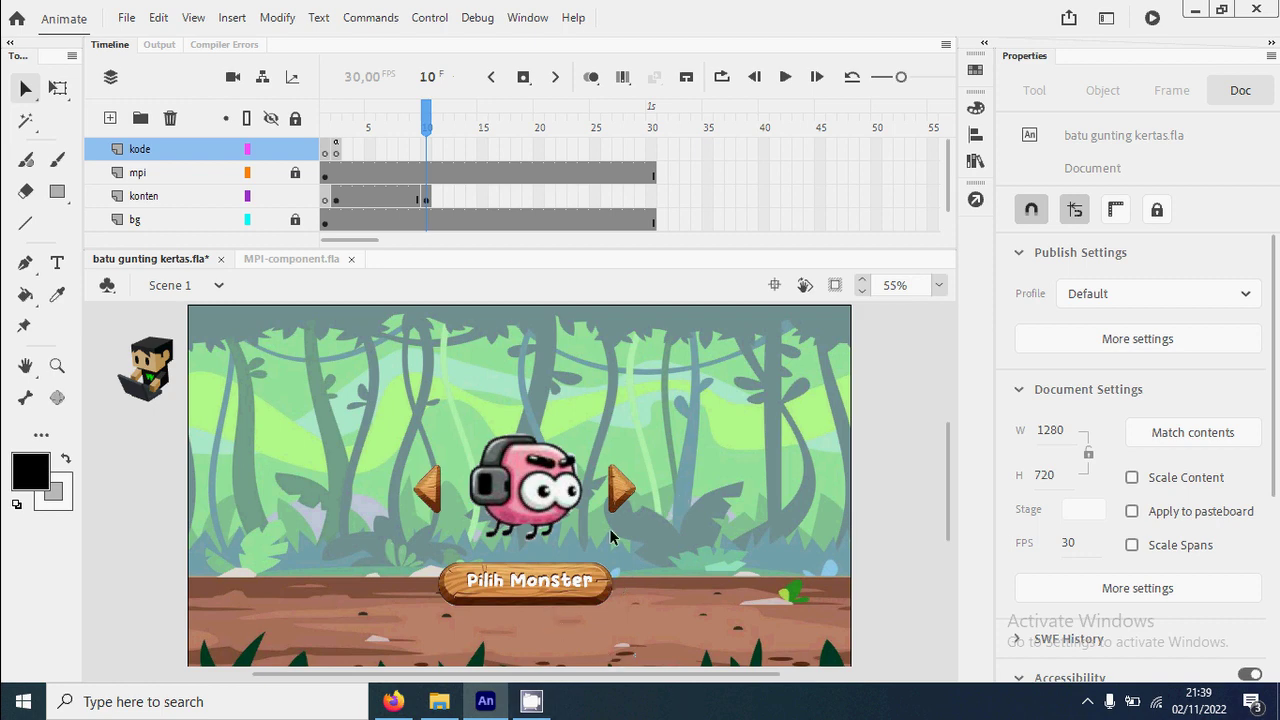
{"action": "left_click", "coordinate": [426, 150]}
{"action": "right_click", "coordinate": [427, 154]}
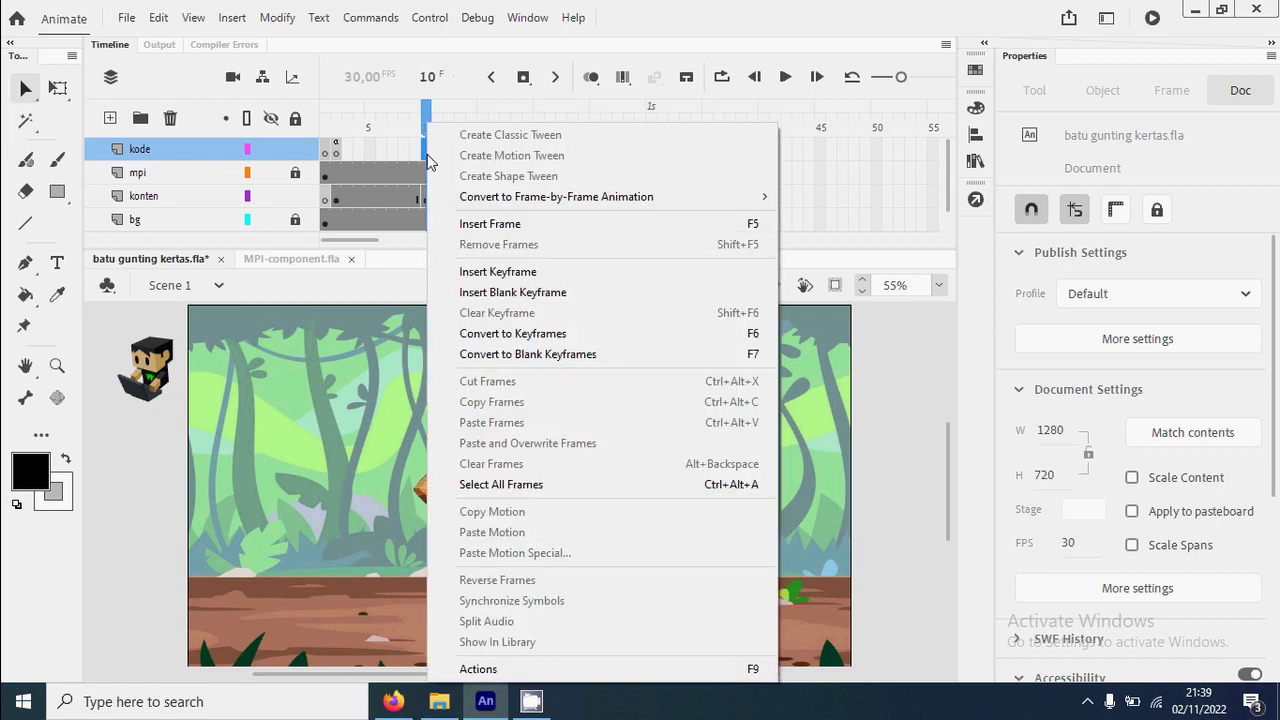
{"action": "left_click", "coordinate": [580, 298]}
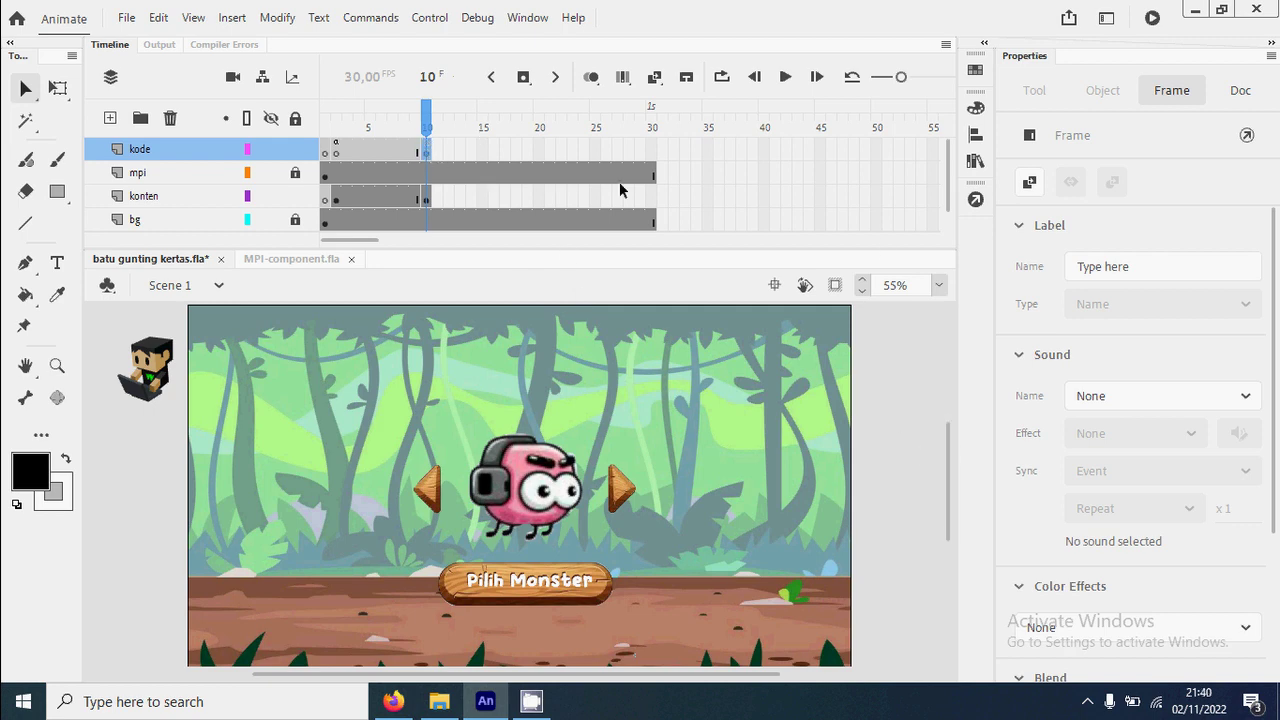
{"action": "left_click", "coordinate": [975, 199]}
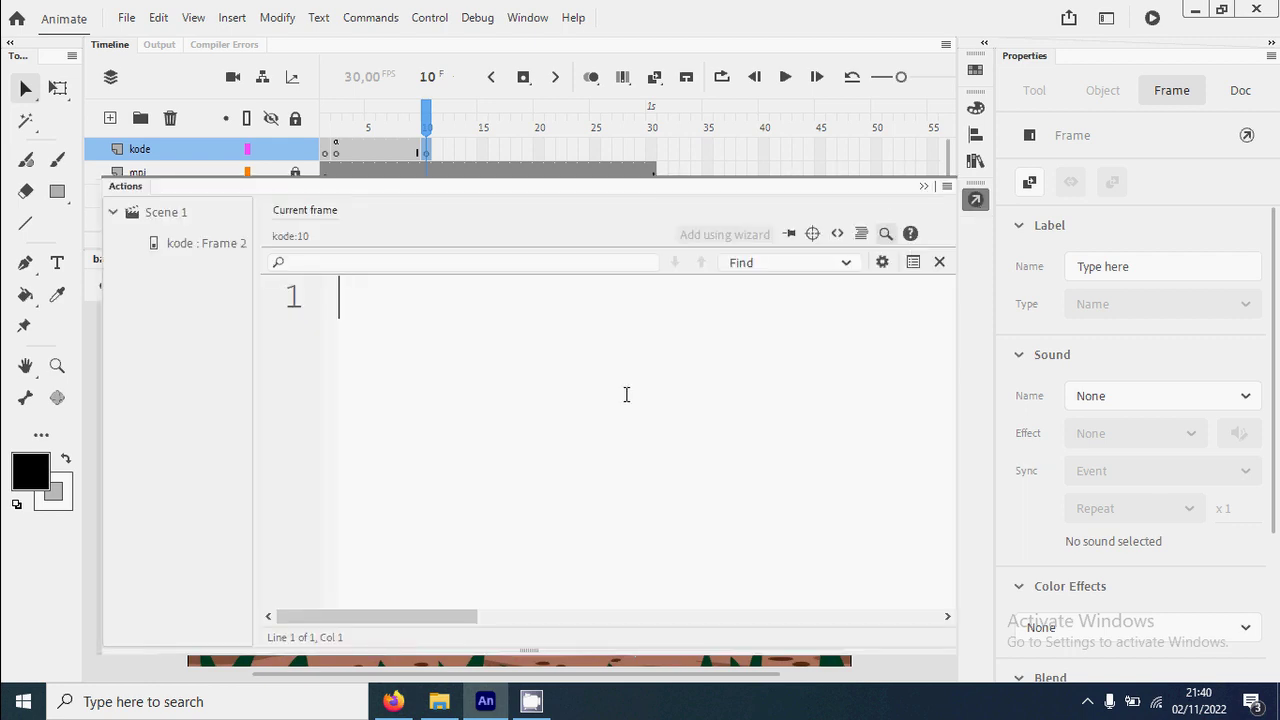
{"action": "type", "text": "monsterM"}
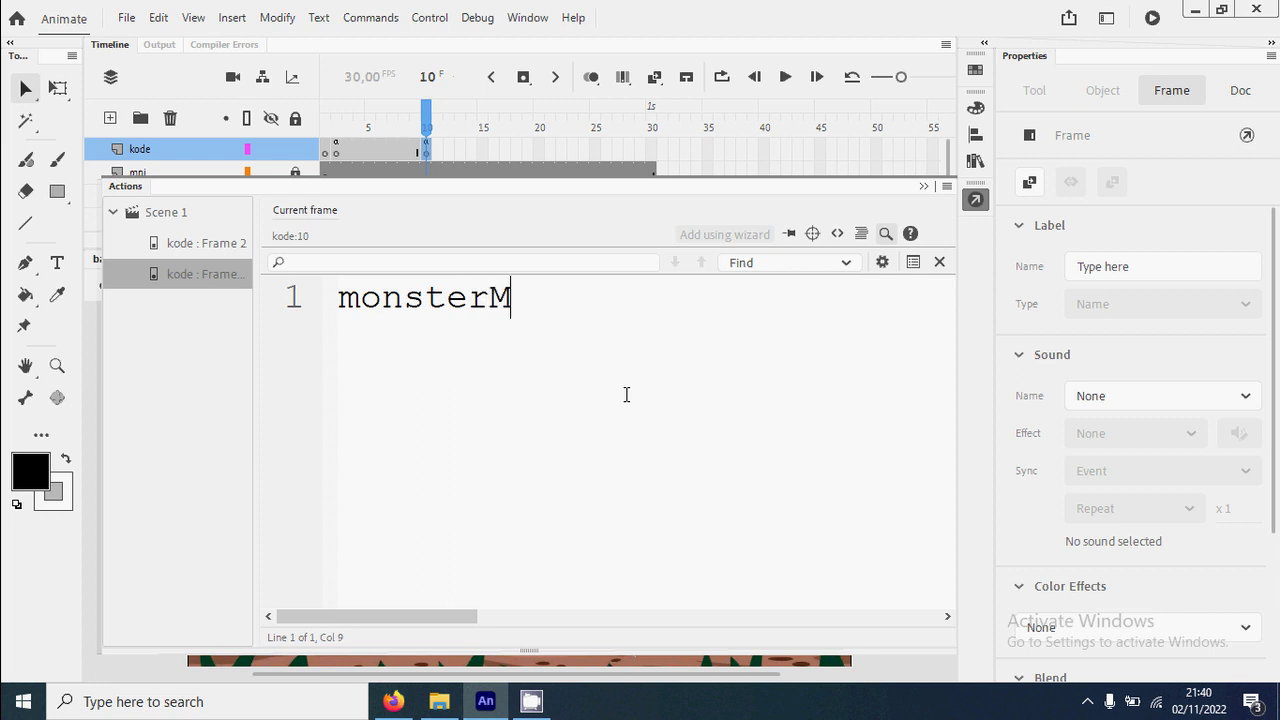
{"action": "type", "text": "C.stop();"}
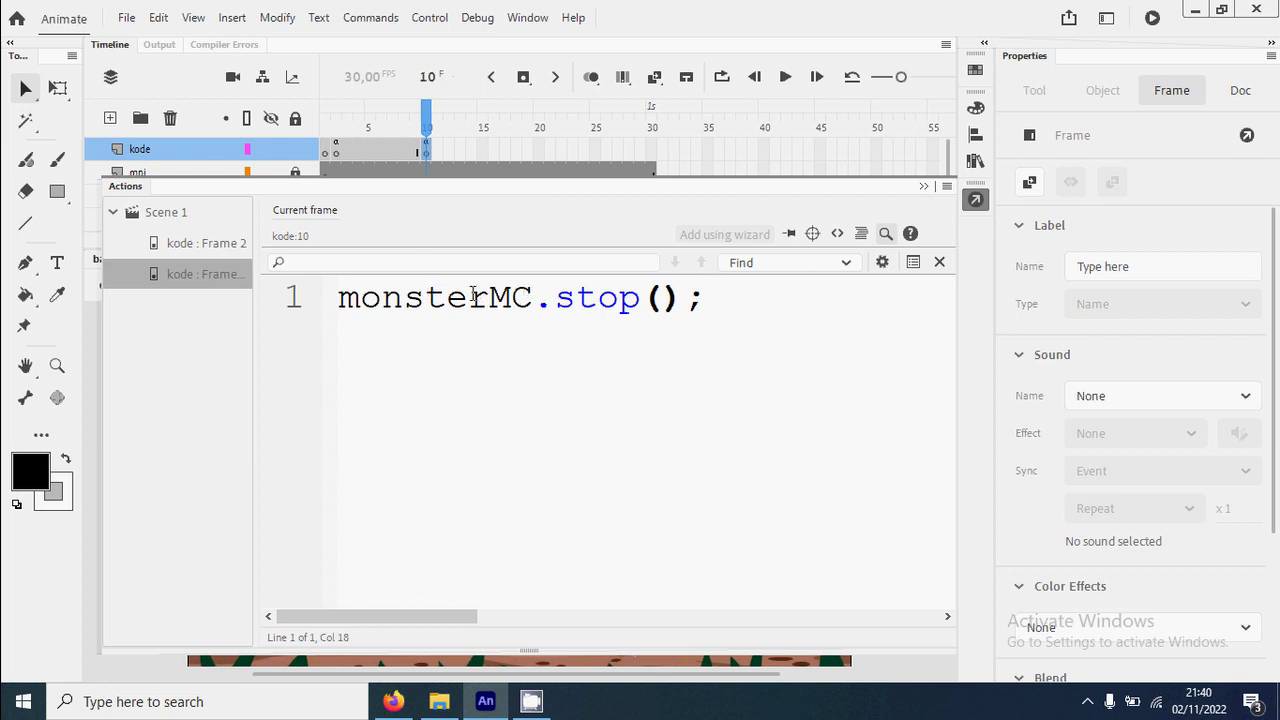
Test the movie again, go from the title screen to the monster selection screen, and close the preview.
{"action": "key", "text": "ctrl+Return"}
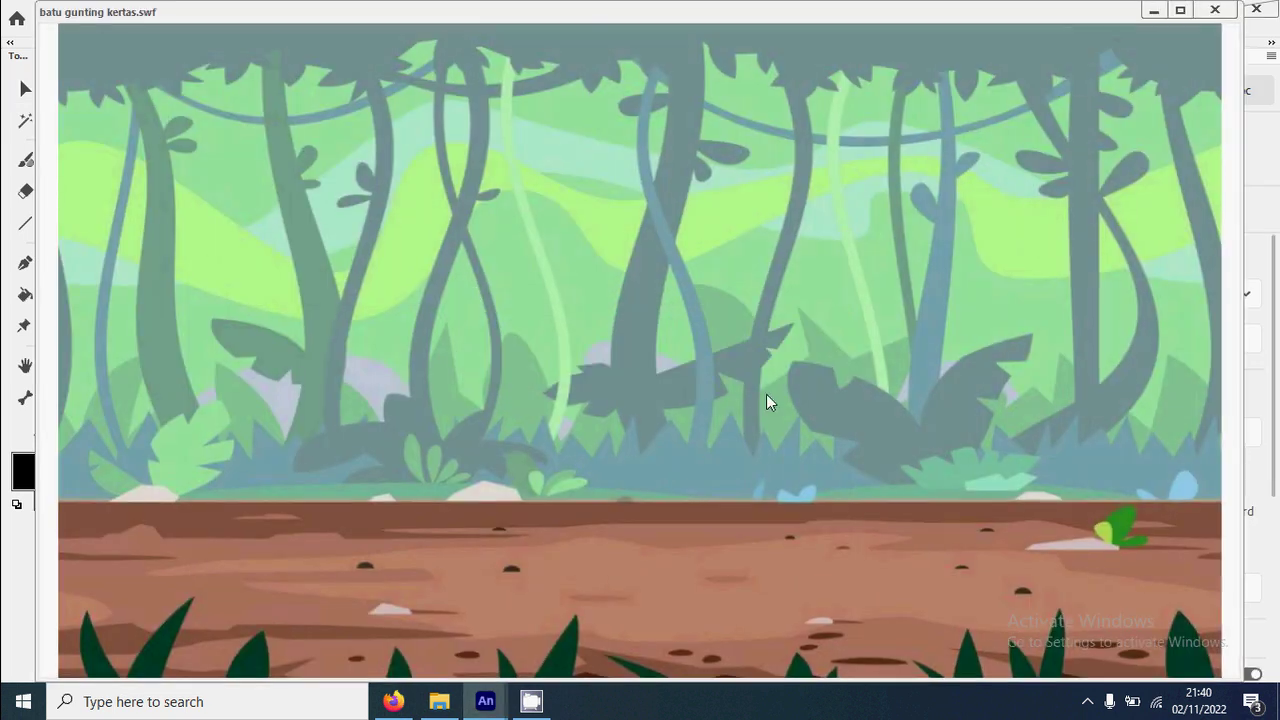
{"action": "left_click", "coordinate": [632, 442]}
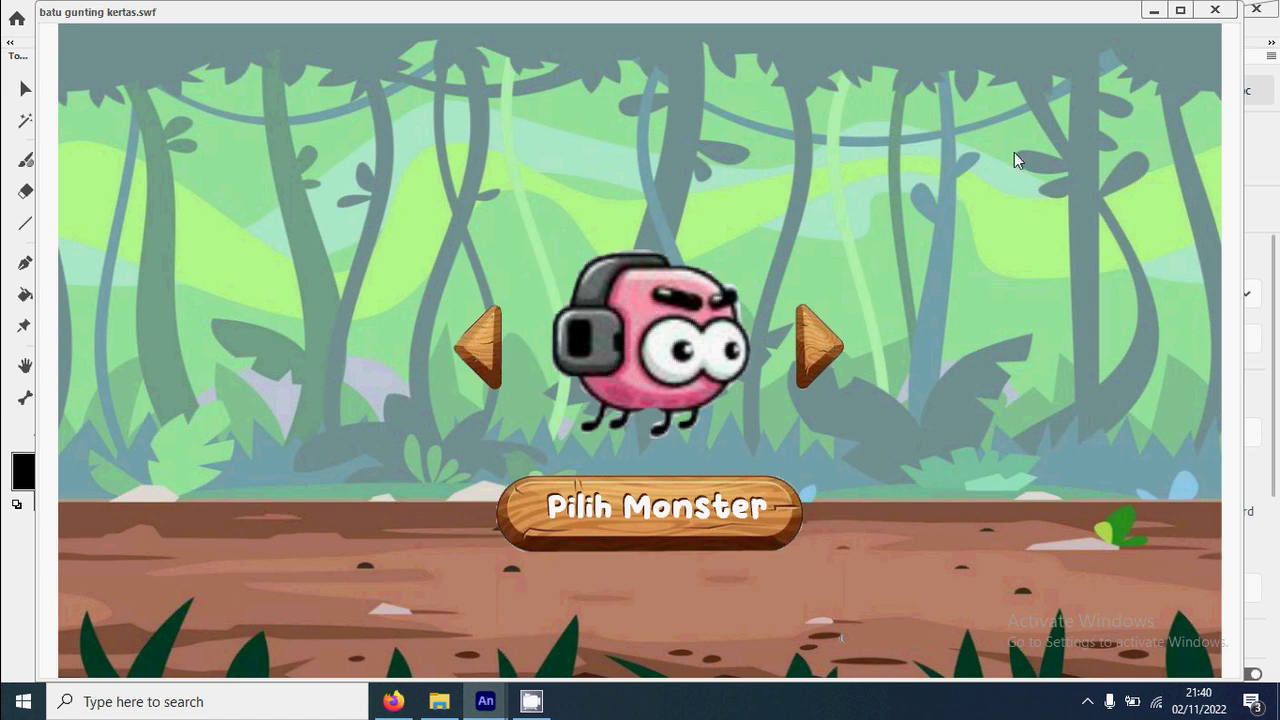
{"action": "left_click", "coordinate": [1220, 12]}
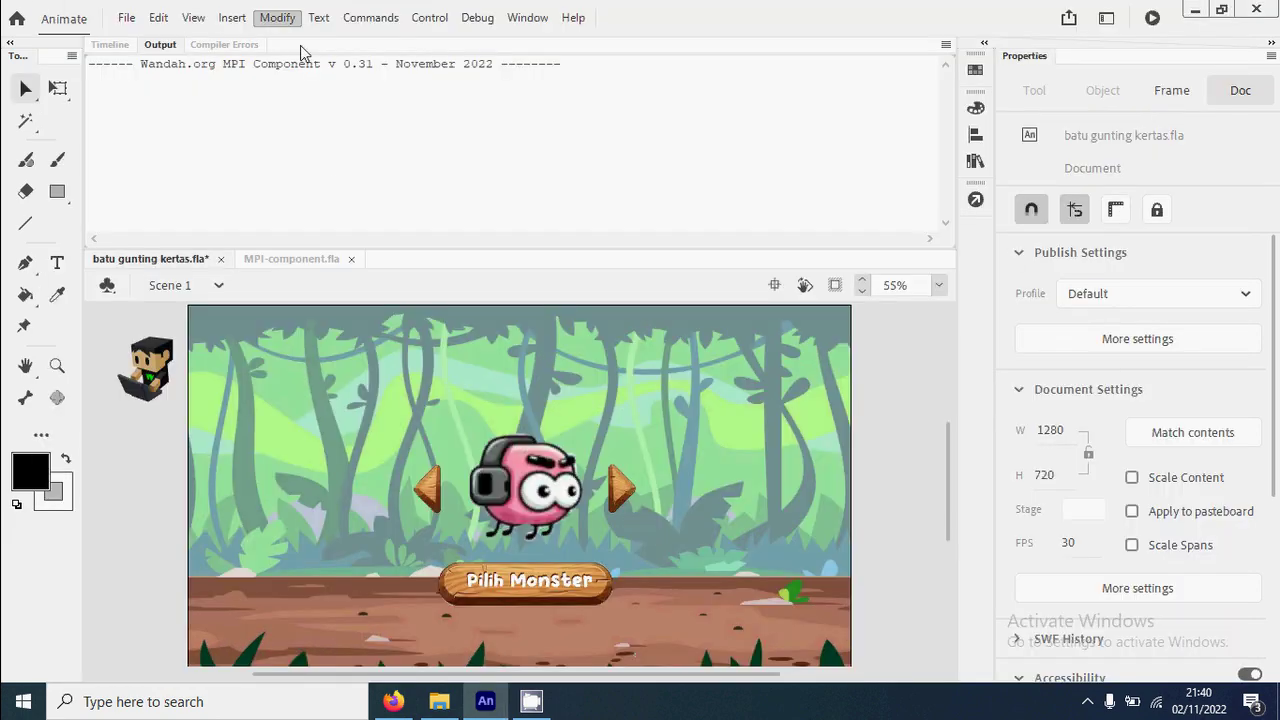
Check the instance names of the two arrow buttons beside the monster and reopen the kode layer's frame 10 script.
{"action": "left_click", "coordinate": [621, 489]}
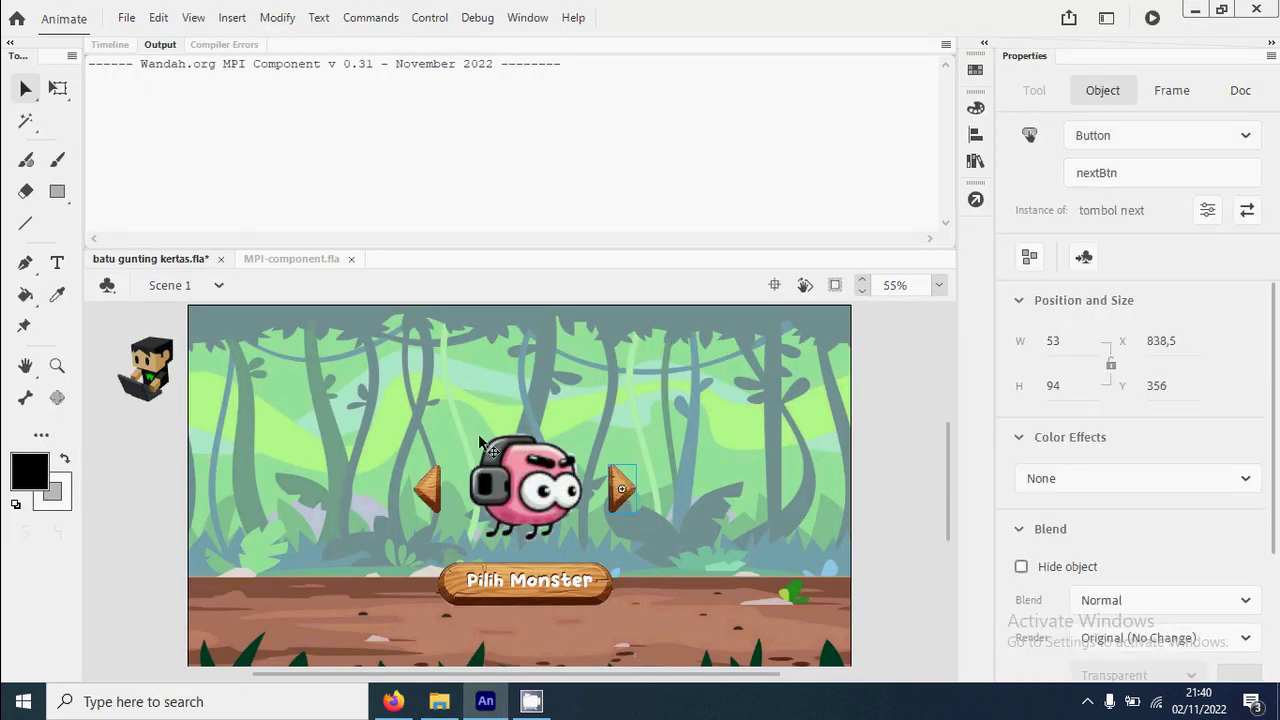
{"action": "left_click", "coordinate": [420, 500]}
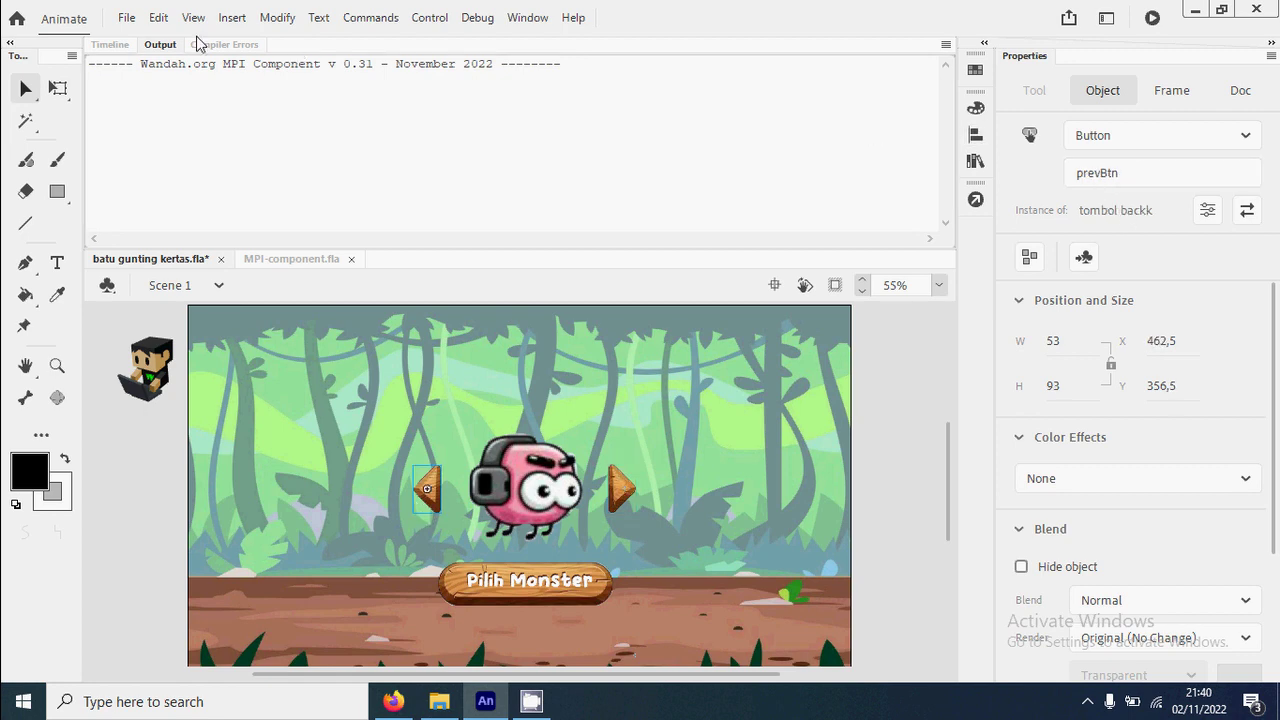
{"action": "left_click", "coordinate": [110, 44]}
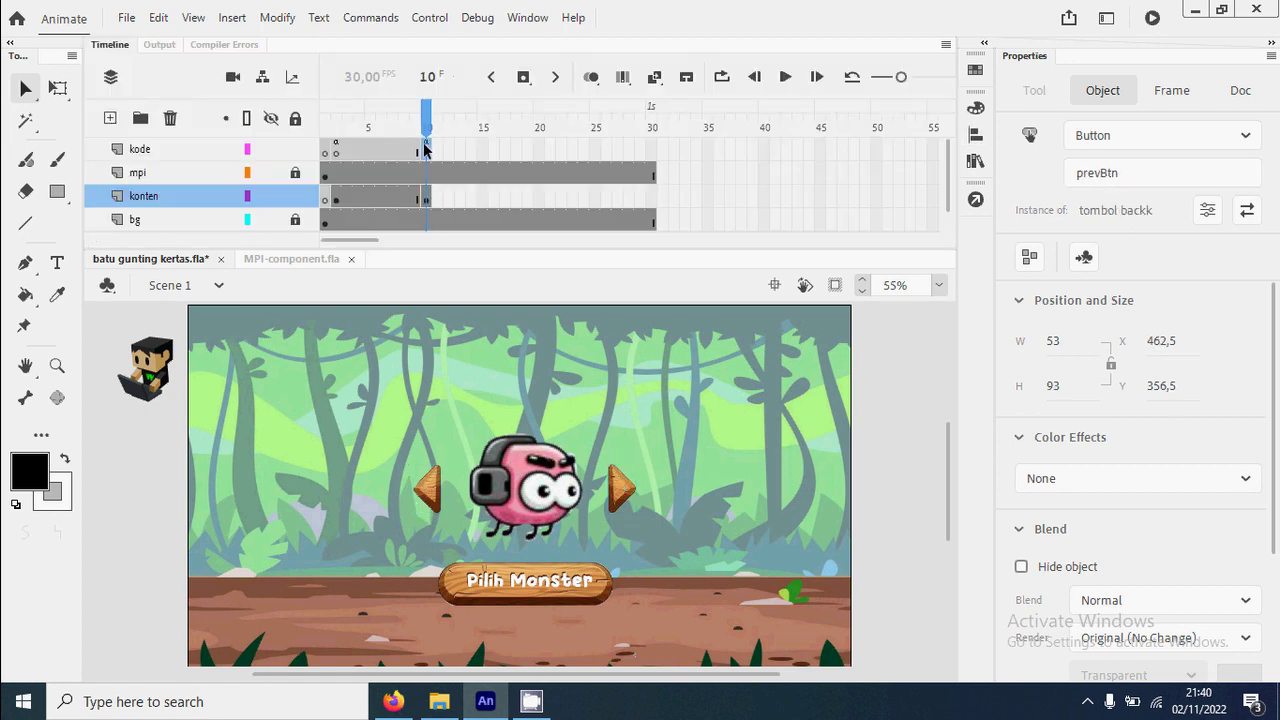
{"action": "left_click", "coordinate": [426, 149]}
{"action": "left_click", "coordinate": [975, 199]}
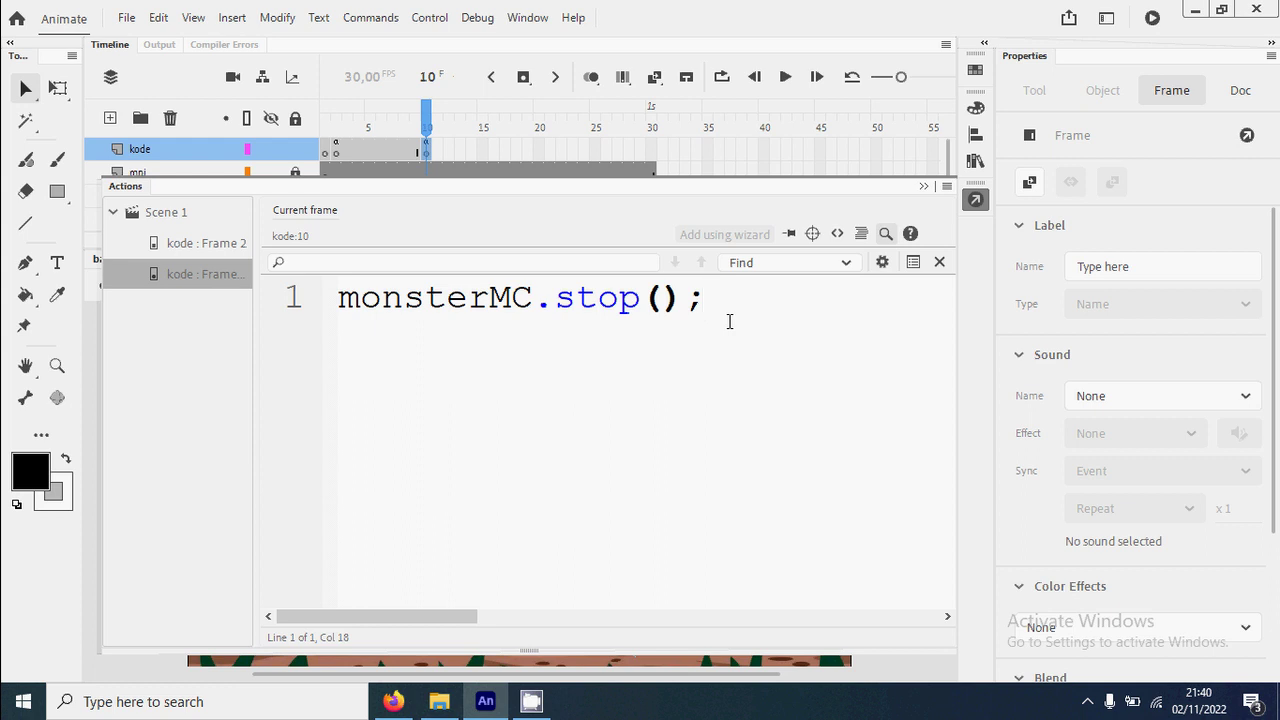
Add mpi.click("nextBtn", pilih, 1); as line 2 of the frame 10 script.
{"action": "key", "text": "Return"}
{"action": "type", "text": "mpi.clci"}
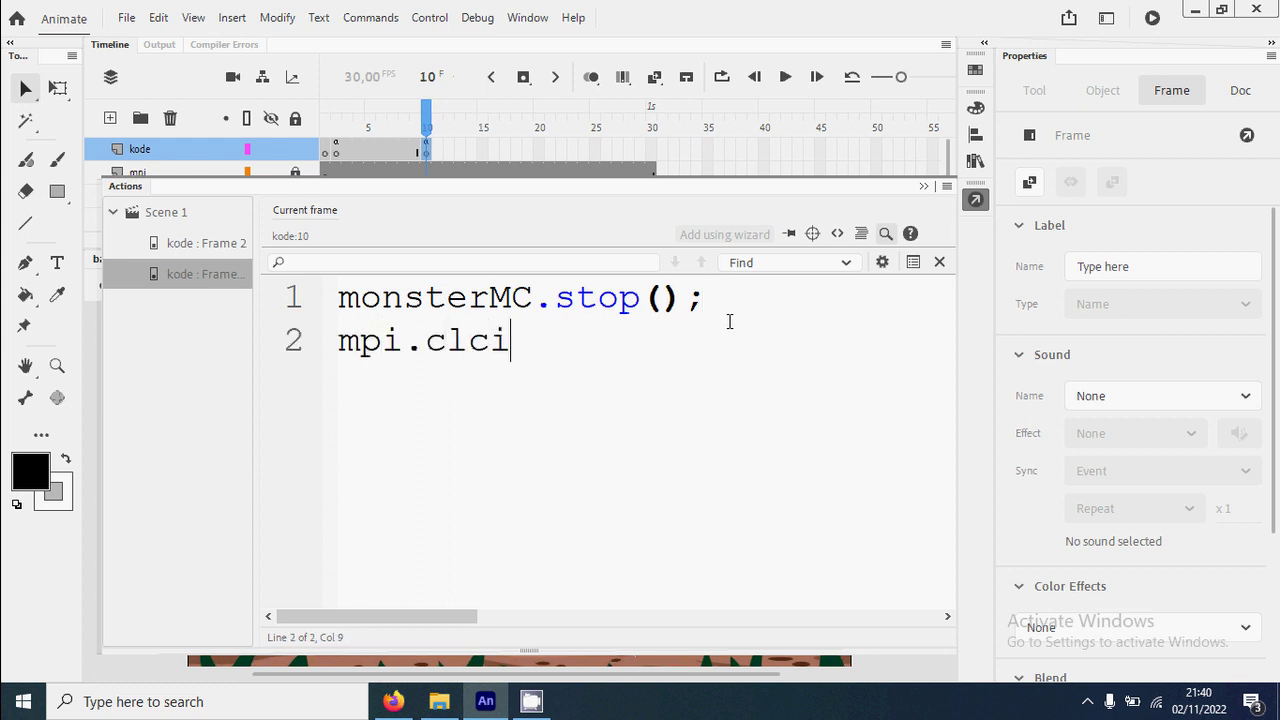
{"action": "key", "text": "BackSpace"}
{"action": "key", "text": "BackSpace"}
{"action": "type", "text": "ivk"}
{"action": "key", "text": "BackSpace"}
{"action": "key", "text": "BackSpace"}
{"action": "type", "text": "ck(\"n"}
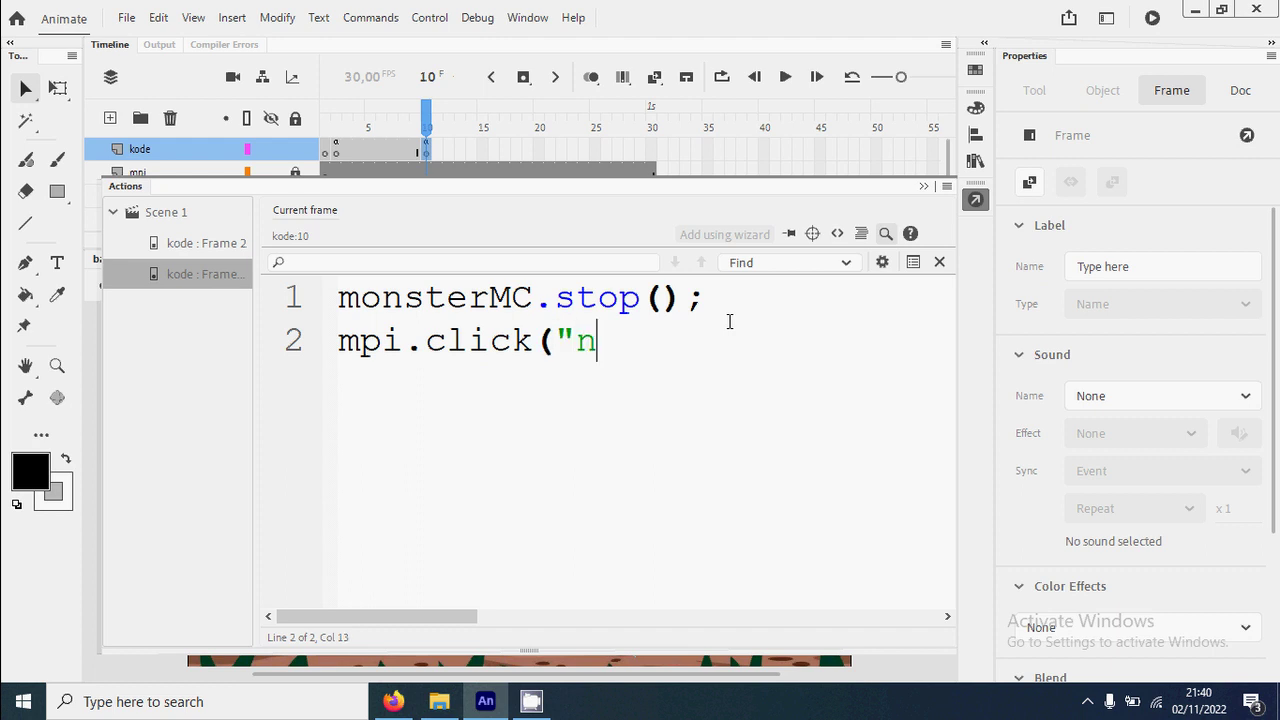
{"action": "type", "text": "extBtn\""}
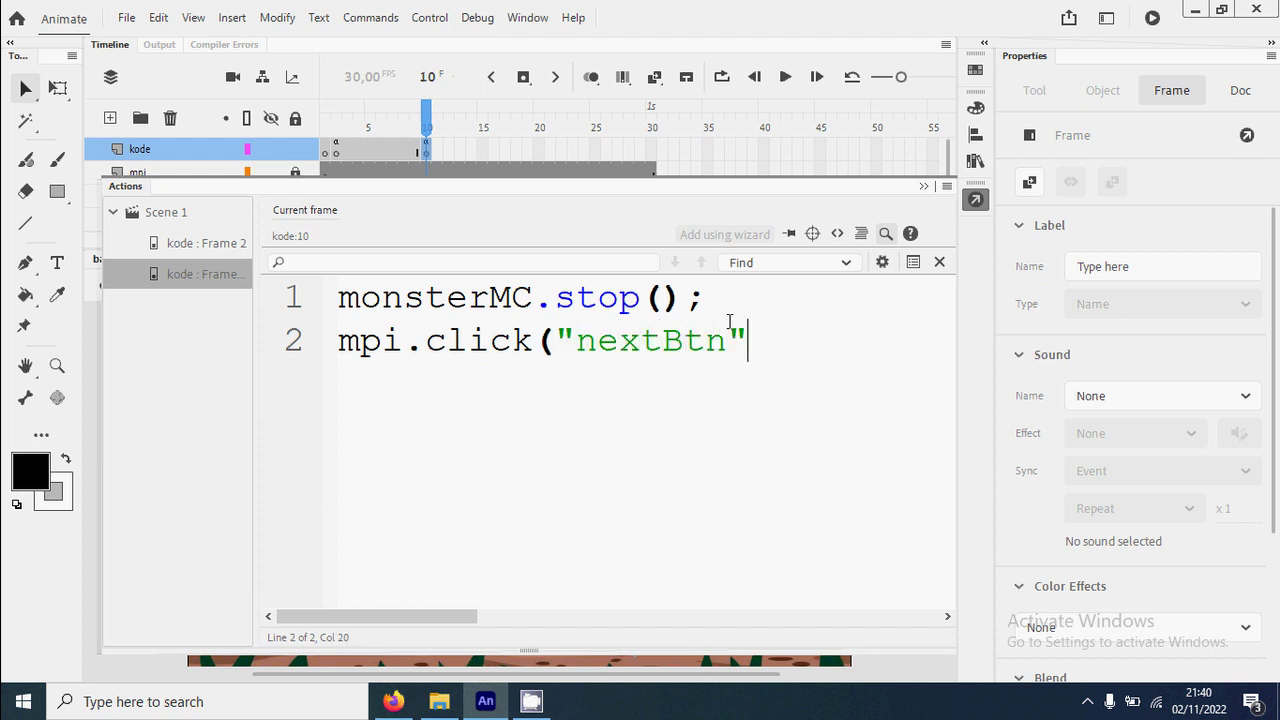
{"action": "scroll", "coordinate": [729, 325], "scroll_direction": "down", "scroll_amount": 2}
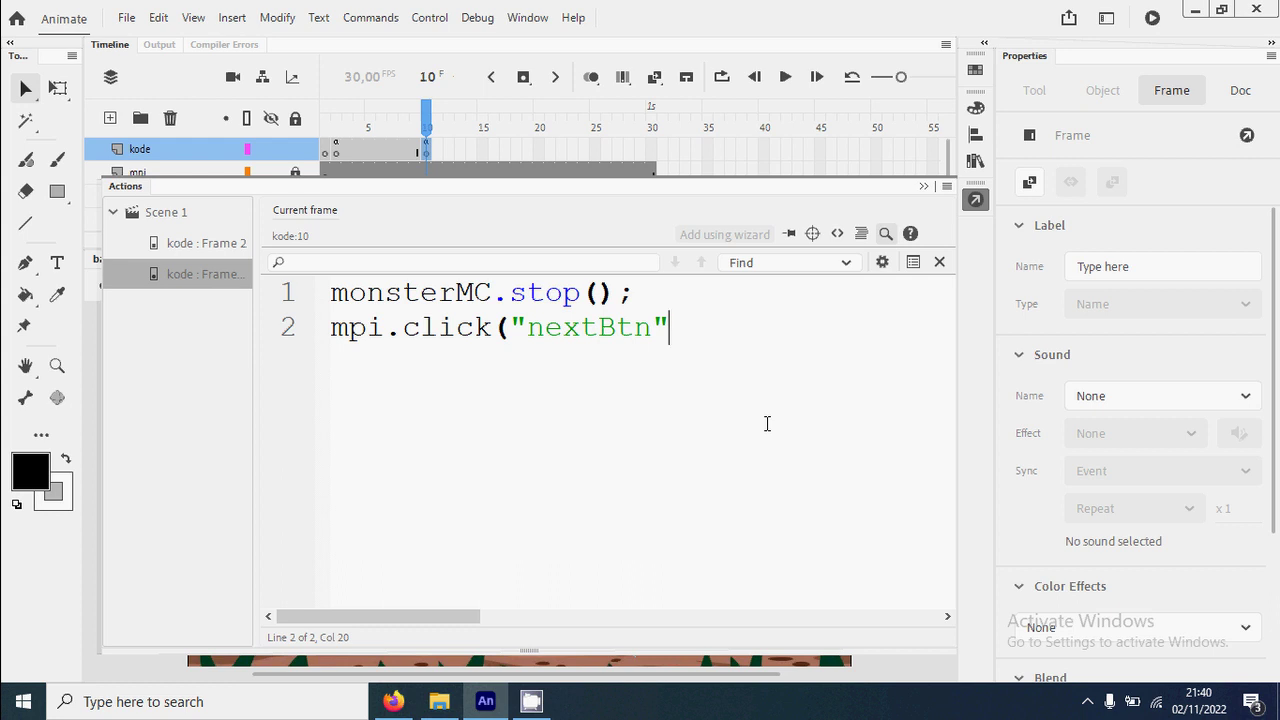
{"action": "type", "text": ", pilih, 1);"}
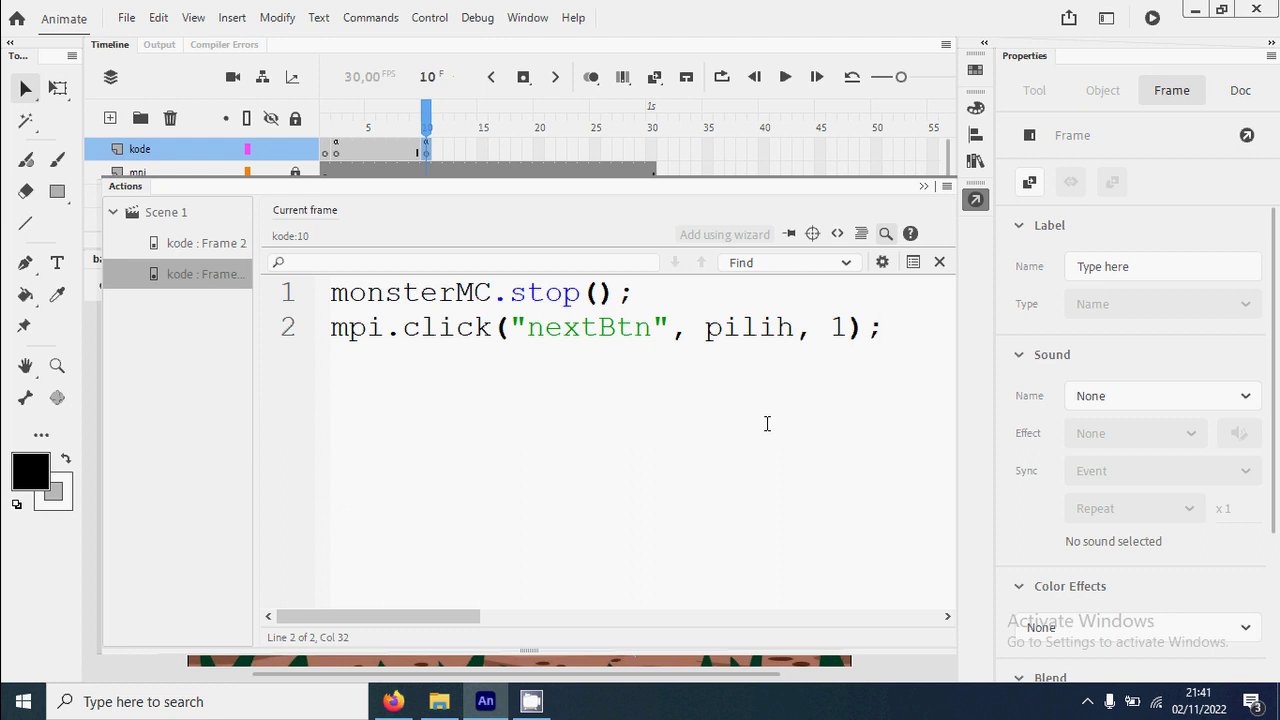
Add mpi.click("prevBtn", pilih, -1); as line 3 of the frame 10 script.
{"action": "key", "text": "Return"}
{"action": "type", "text": "m"}
{"action": "type", "text": "pi.click"}
{"action": "type", "text": "("}
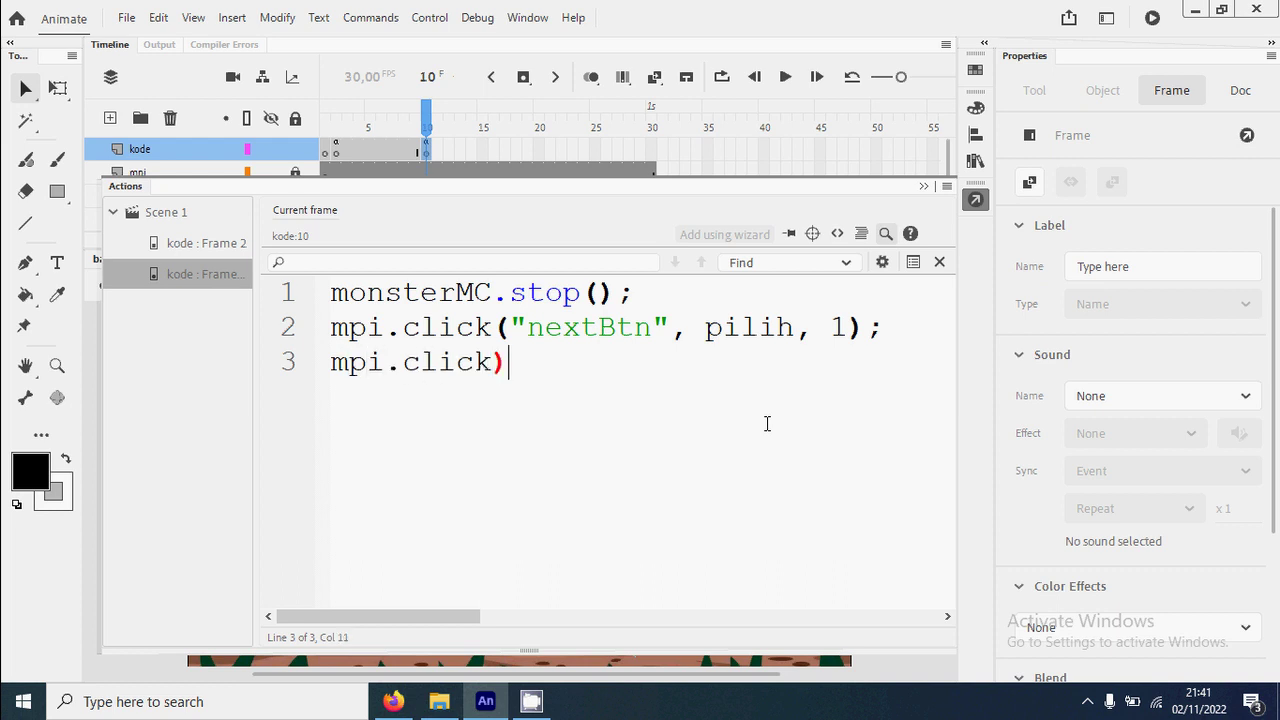
{"action": "key", "text": "BackSpace"}
{"action": "type", "text": "(\"prevBtn\""}
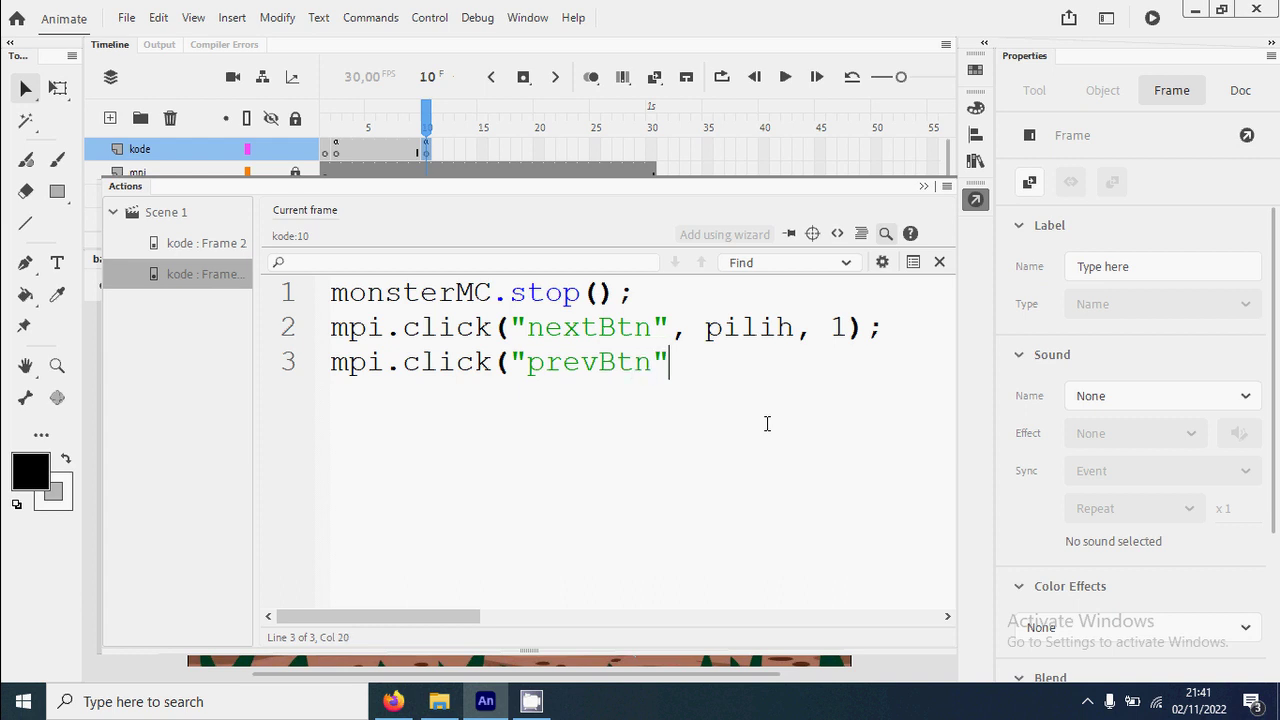
{"action": "type", "text": ", pilih"}
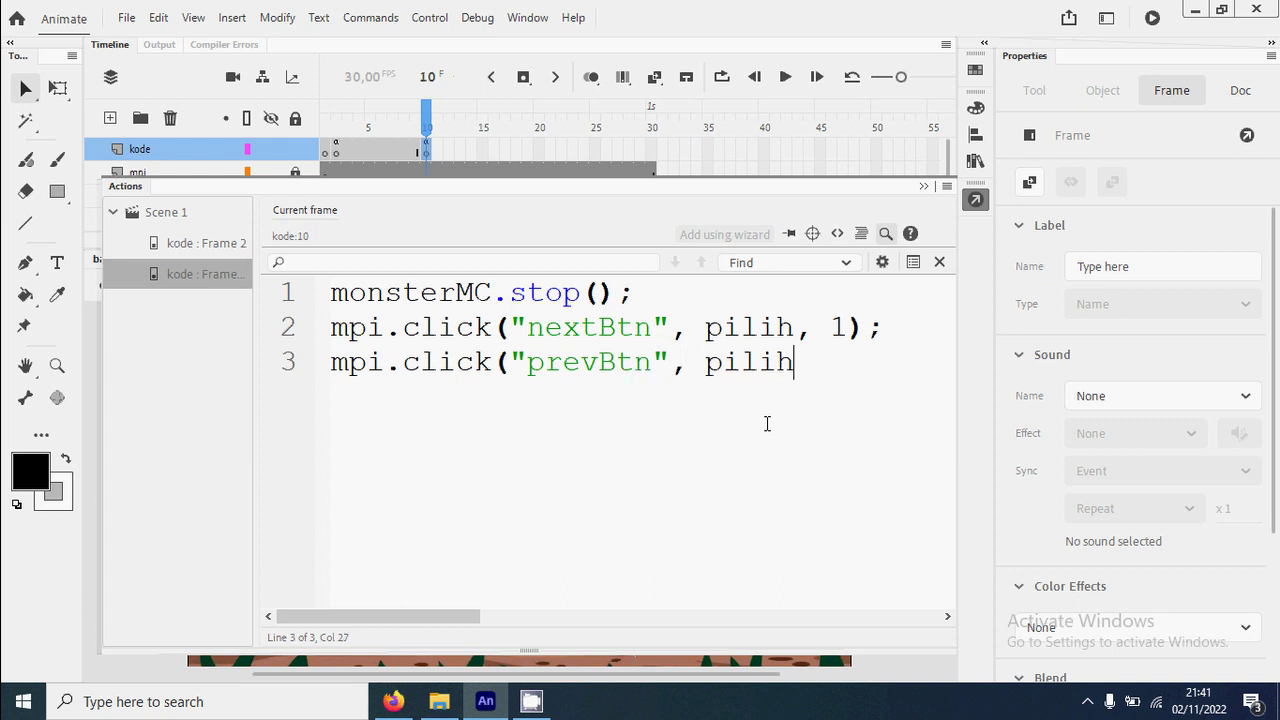
{"action": "type", "text": ", -1);"}
{"action": "key", "text": "Return"}
Start a function pilih(num){ on line 5, leaving line 4 blank below the two button calls.
{"action": "double_click", "coordinate": [740, 360]}
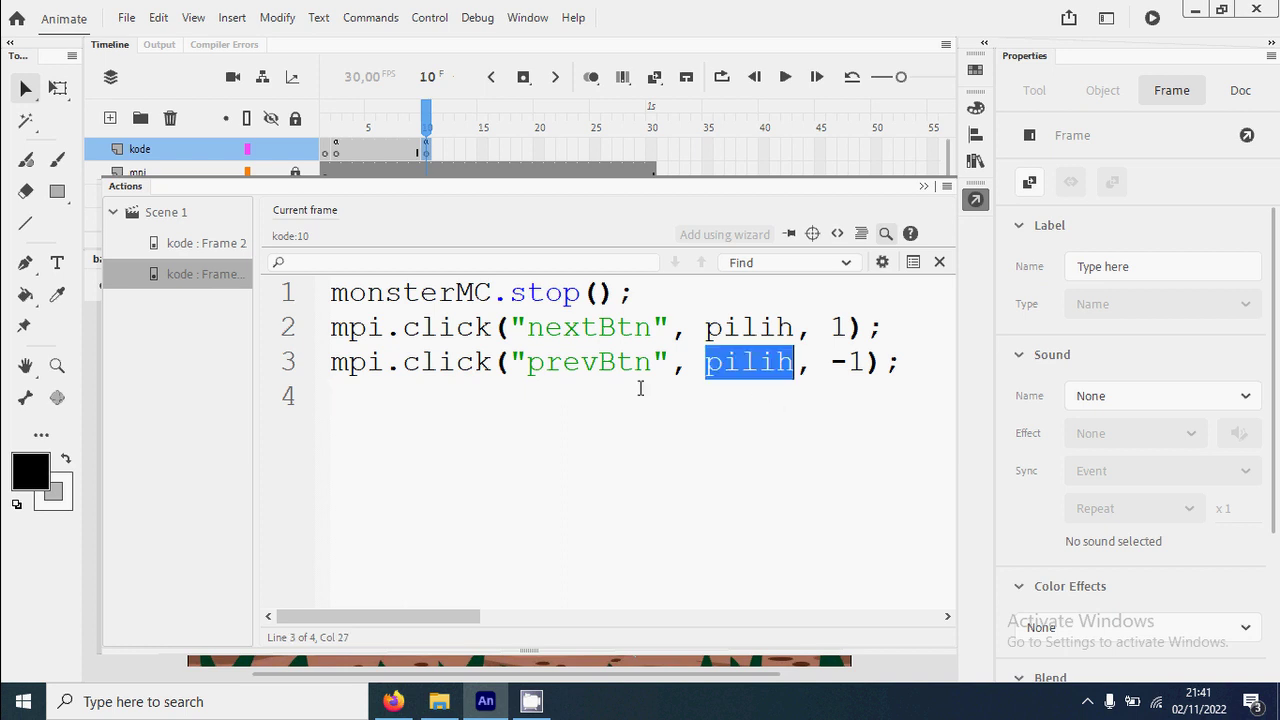
{"action": "left_click", "coordinate": [431, 390]}
{"action": "key", "text": "Return"}
{"action": "type", "text": "functio"}
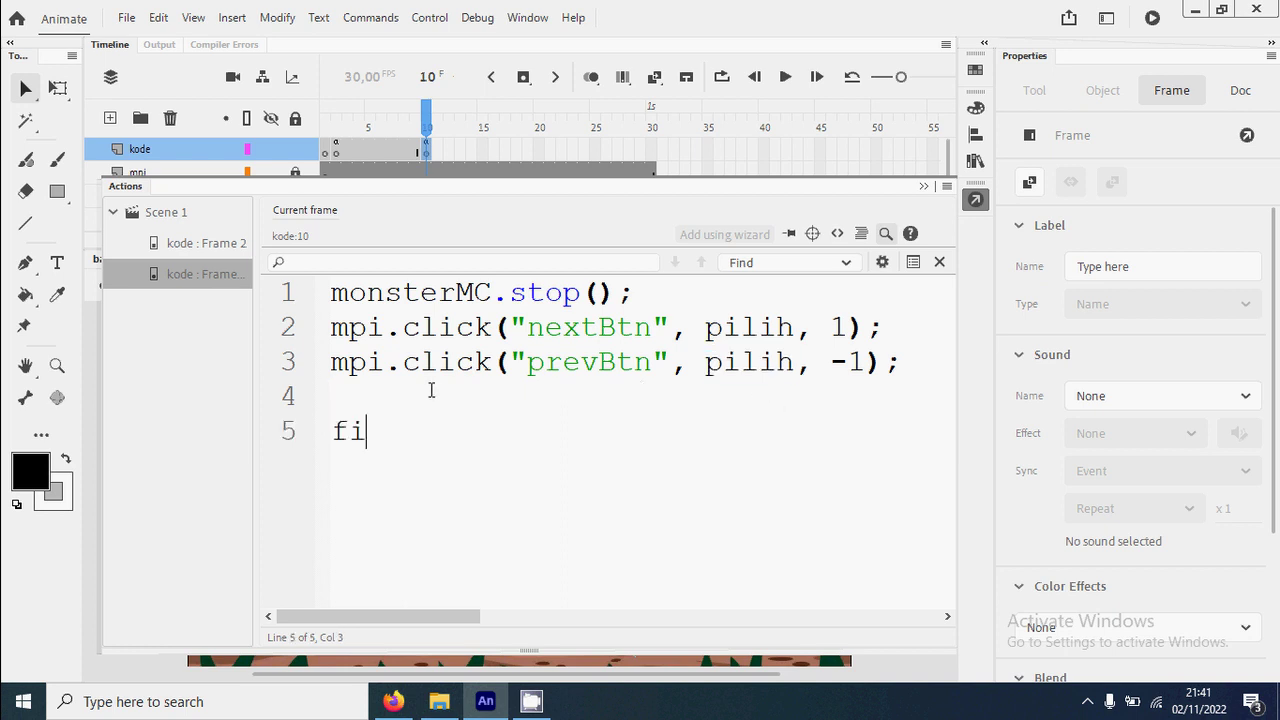
{"action": "type", "text": "n pilih"}
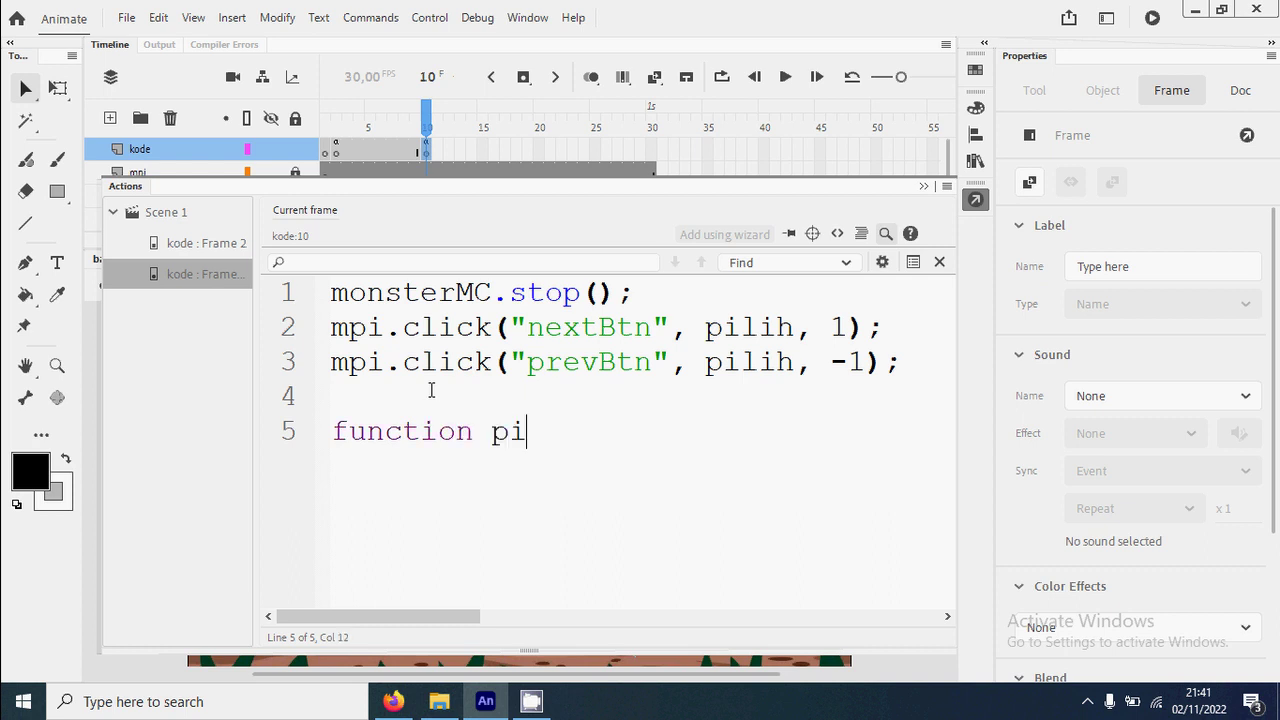
{"action": "type", "text": "("}
{"action": "double_click", "coordinate": [840, 327]}
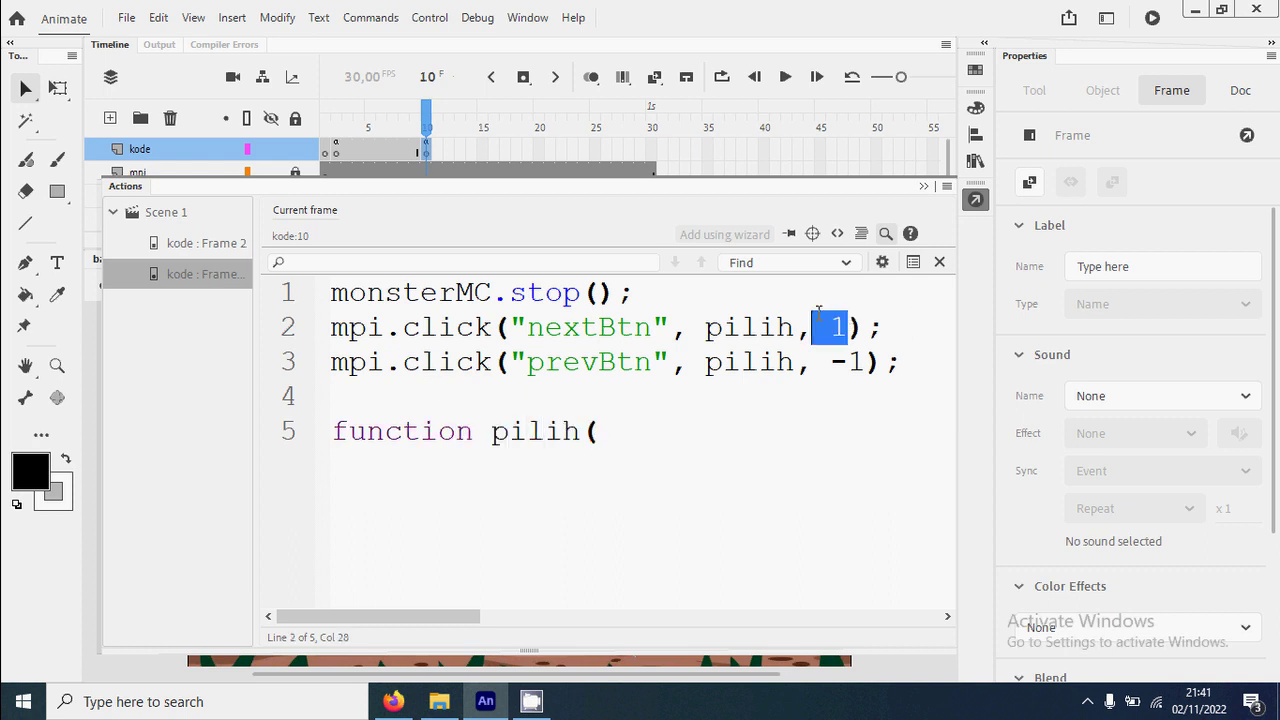
{"action": "left_click", "coordinate": [640, 430]}
{"action": "type", "text": "num){"}
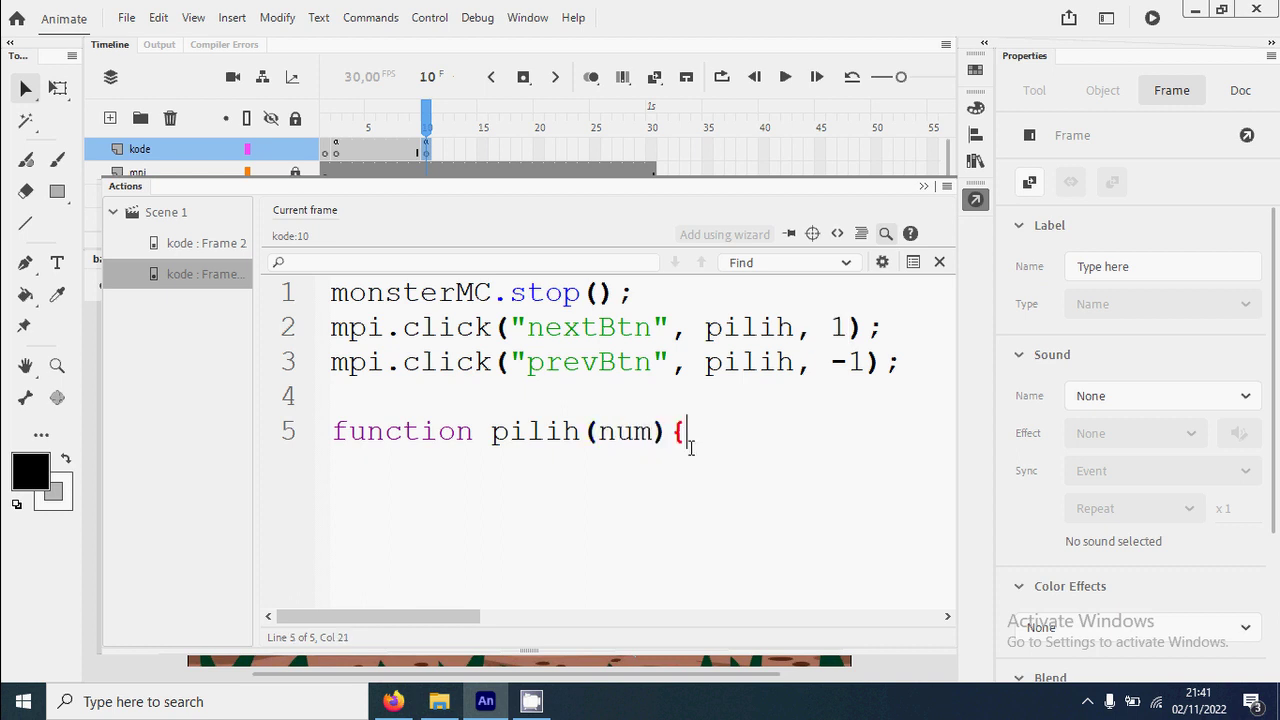
Fill the body of the pilih function with mpi.geser("monsterMC", num);.
{"action": "key", "text": "Return"}
{"action": "type", "text": "mpi.geser("}
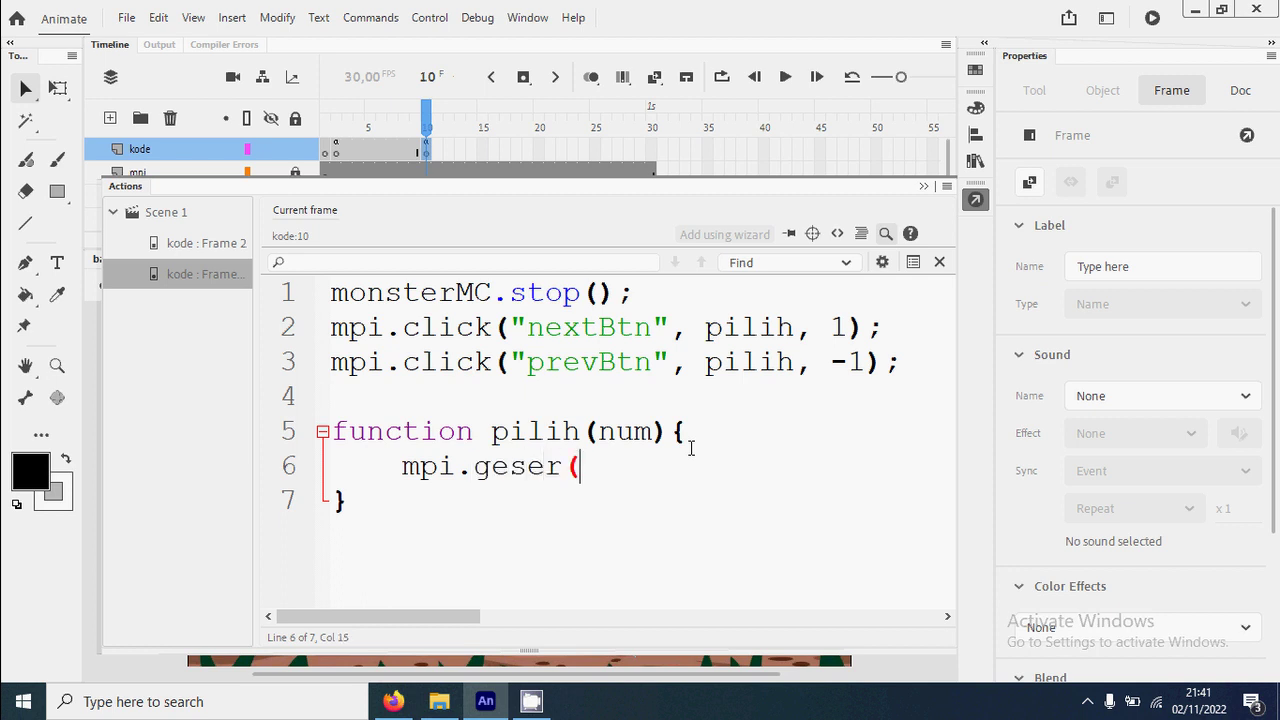
{"action": "type", "text": "monsterMC\""}
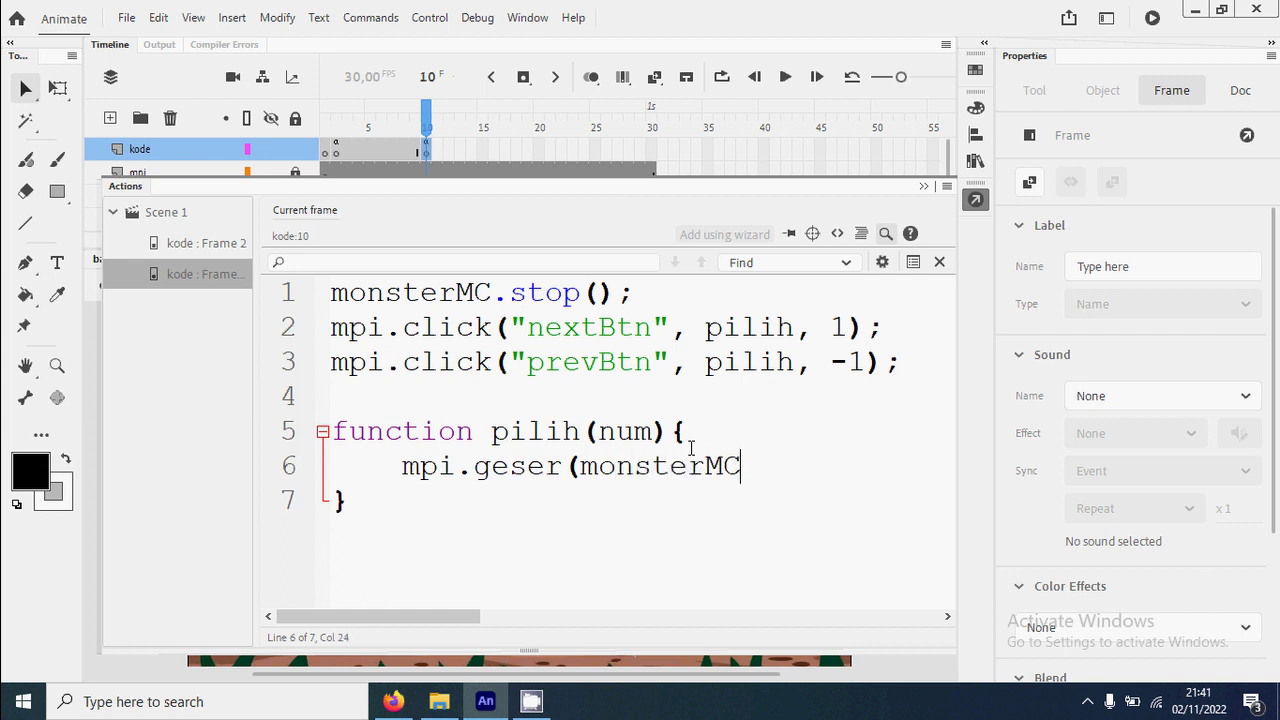
{"action": "key", "text": "BackSpace"}
{"action": "key", "text": "Left"}
{"action": "key", "text": "Left"}
{"action": "key", "text": "Left"}
{"action": "key", "text": "Left"}
{"action": "key", "text": "Left"}
{"action": "key", "text": "Left"}
{"action": "key", "text": "Left"}
{"action": "key", "text": "Left"}
{"action": "key", "text": "Left"}
{"action": "type", "text": "\""}
{"action": "key", "text": "End"}
{"action": "type", "text": "\""}
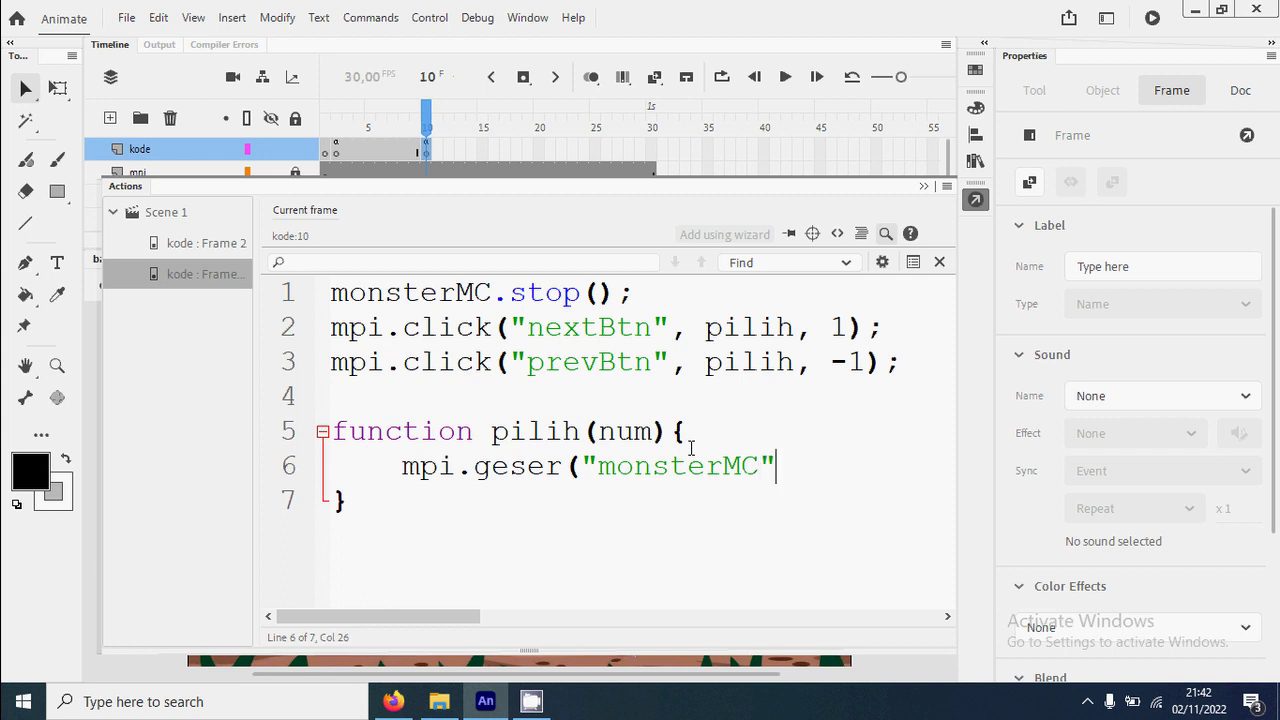
{"action": "type", "text": ", num);"}
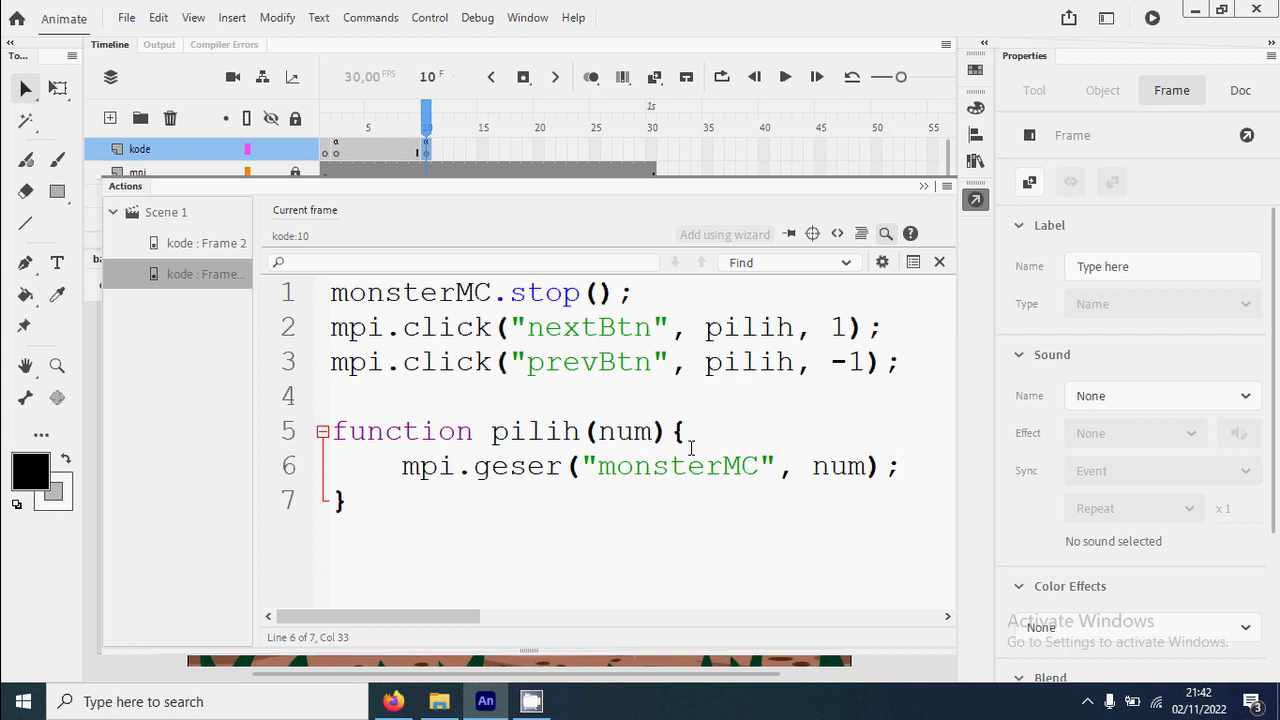
Test the movie, go from the title screen to the monster selection screen, and step forward through the monsters.
{"action": "key", "text": "ctrl+Return"}
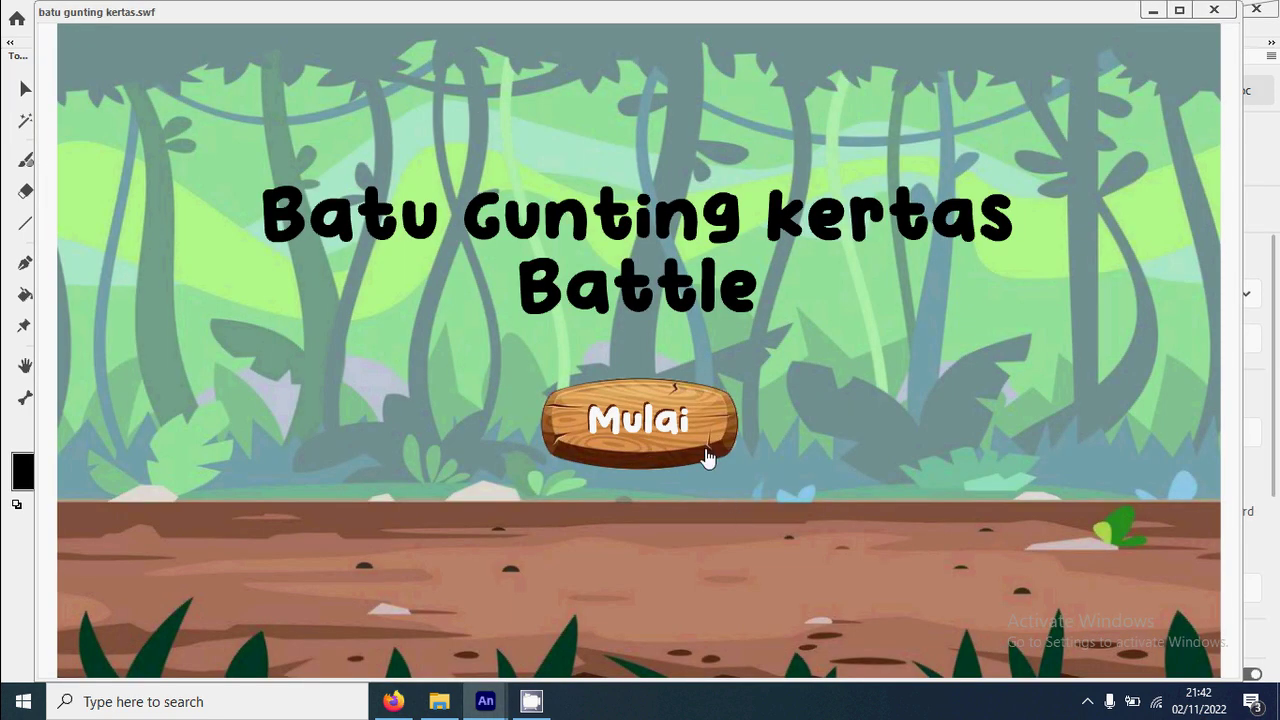
{"action": "left_click", "coordinate": [706, 428]}
{"action": "left_click", "coordinate": [815, 360]}
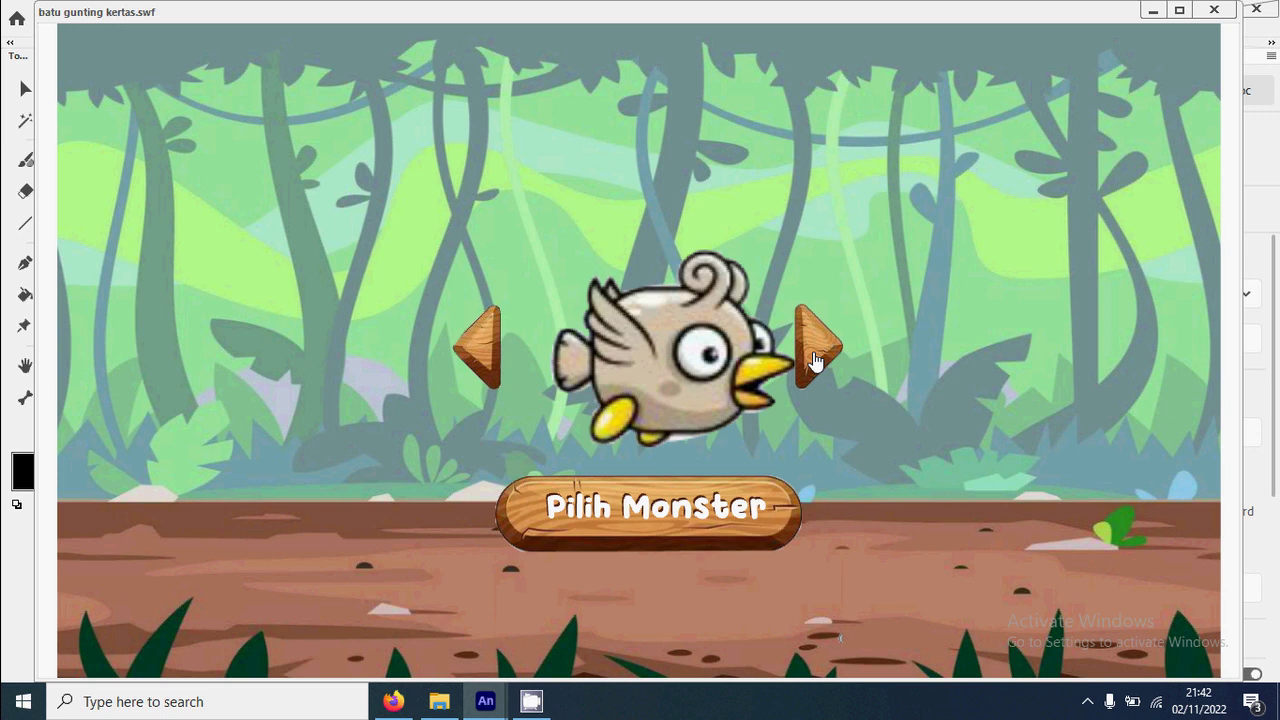
{"action": "left_click", "coordinate": [815, 360]}
{"action": "left_click", "coordinate": [815, 360]}
{"action": "left_click", "coordinate": [815, 360]}
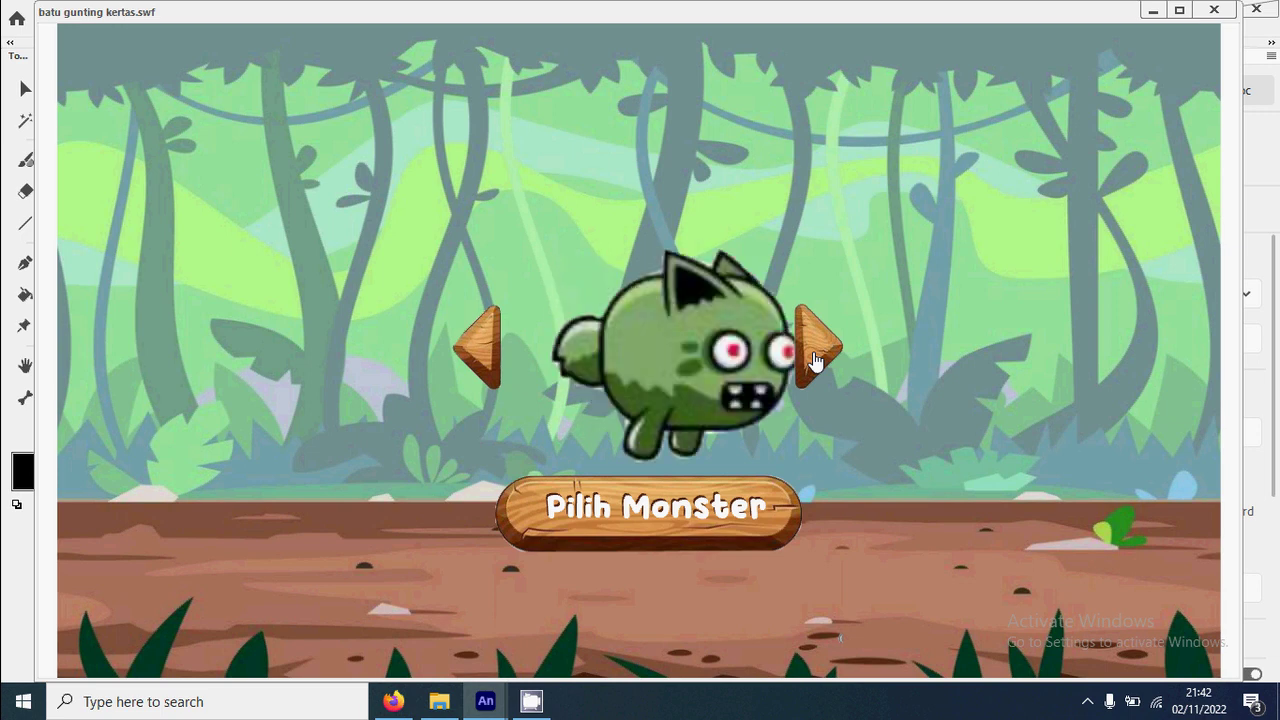
Switch the monsters backward and forward with both arrow buttons, and close the preview.
{"action": "left_click", "coordinate": [483, 350]}
{"action": "left_click", "coordinate": [483, 350]}
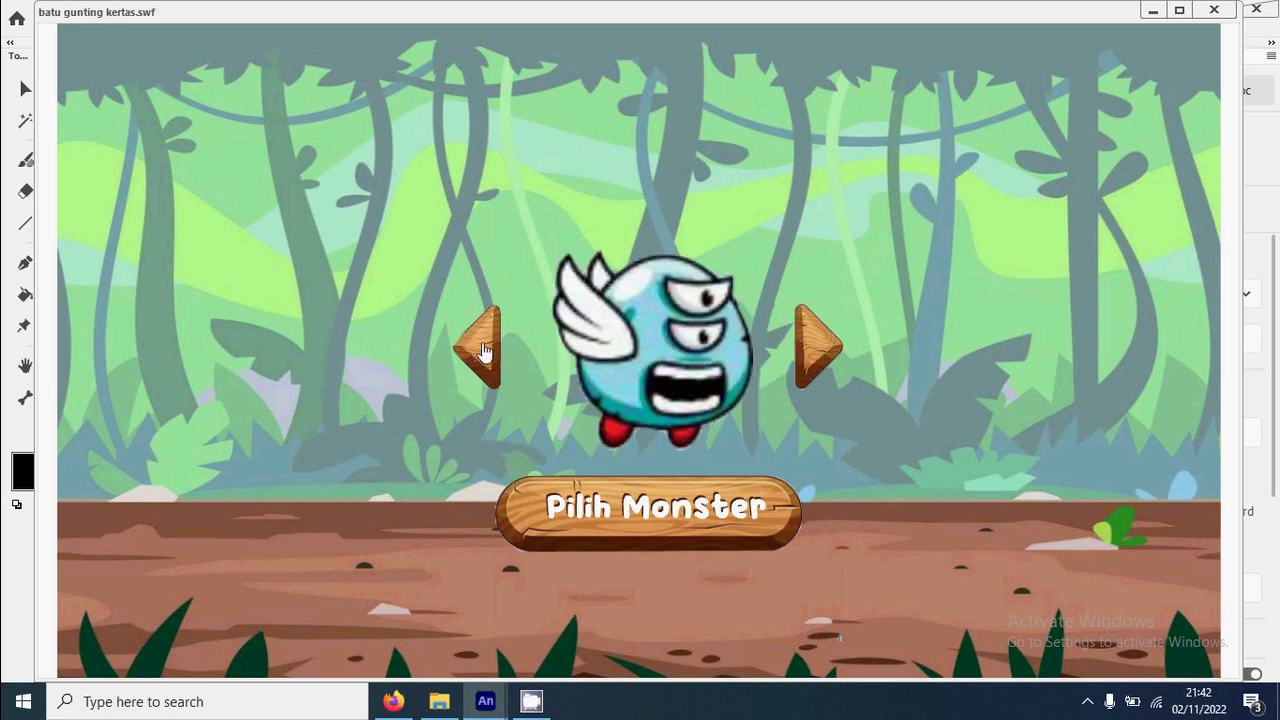
{"action": "left_click", "coordinate": [483, 350]}
{"action": "left_click", "coordinate": [820, 360]}
{"action": "left_click", "coordinate": [820, 360]}
{"action": "left_click", "coordinate": [488, 358]}
{"action": "left_click", "coordinate": [488, 358]}
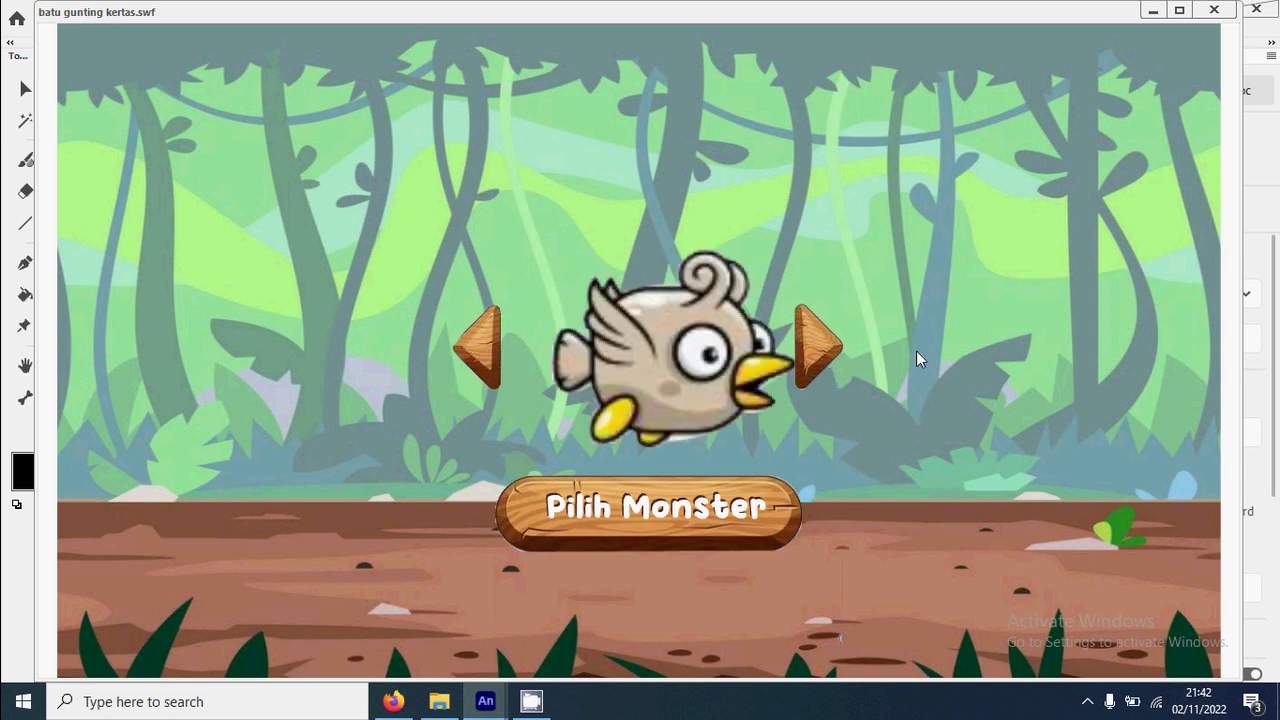
{"action": "left_click", "coordinate": [832, 356]}
{"action": "left_click", "coordinate": [832, 356]}
{"action": "left_click", "coordinate": [498, 368]}
{"action": "left_click", "coordinate": [820, 366]}
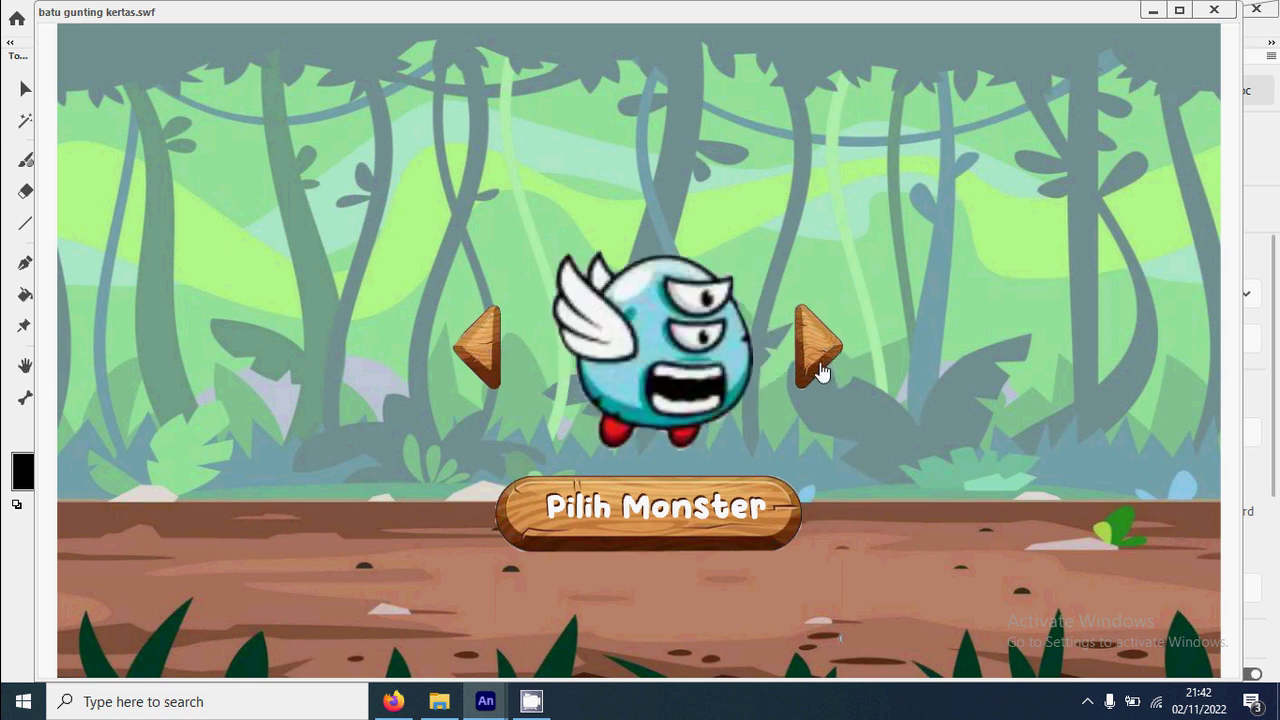
{"action": "left_click", "coordinate": [820, 366]}
{"action": "left_click", "coordinate": [476, 346]}
{"action": "left_click", "coordinate": [476, 346]}
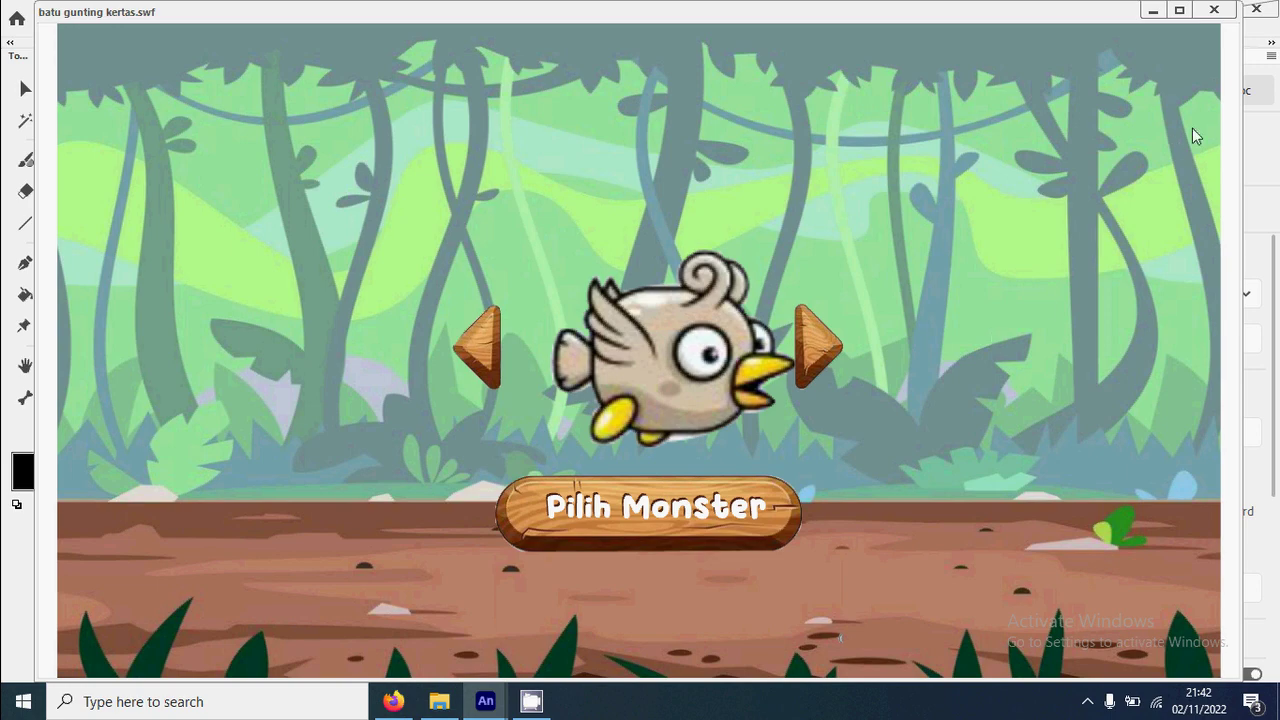
{"action": "left_click", "coordinate": [1214, 10]}
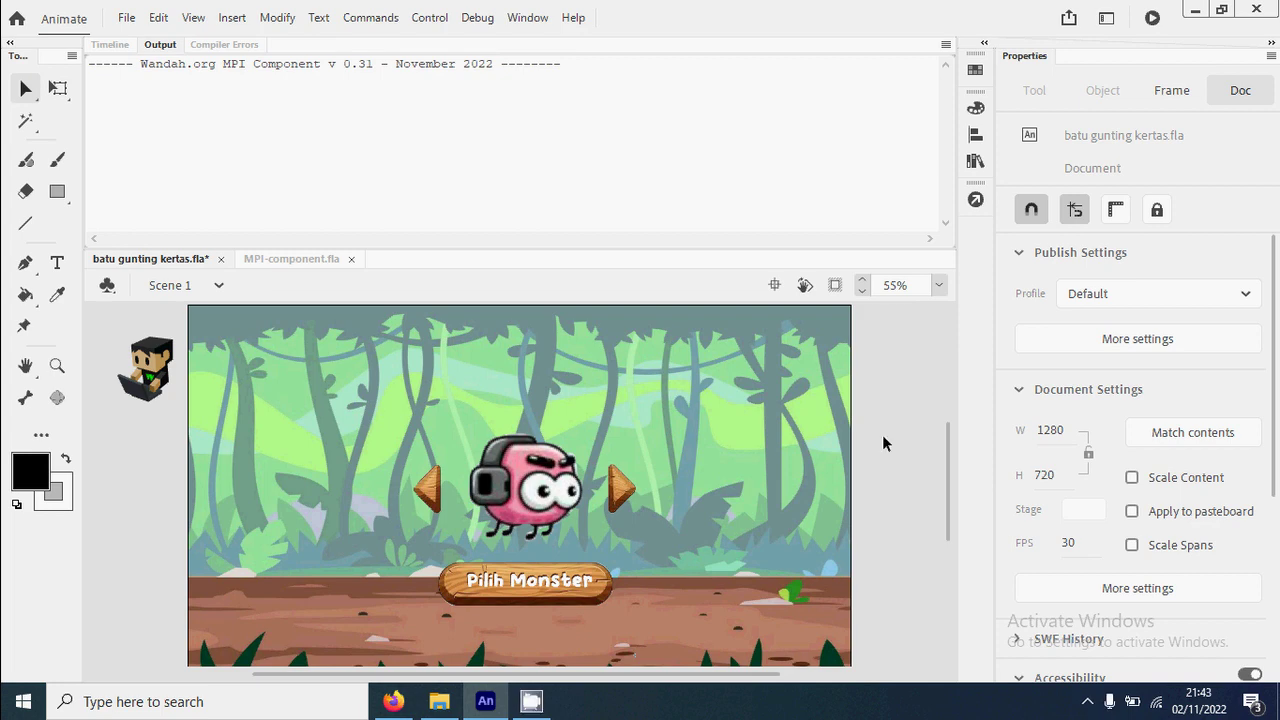
Give frame 1 of the kode layer the script var monsterPemain = 1; and close the script editor.
{"action": "left_click", "coordinate": [111, 45]}
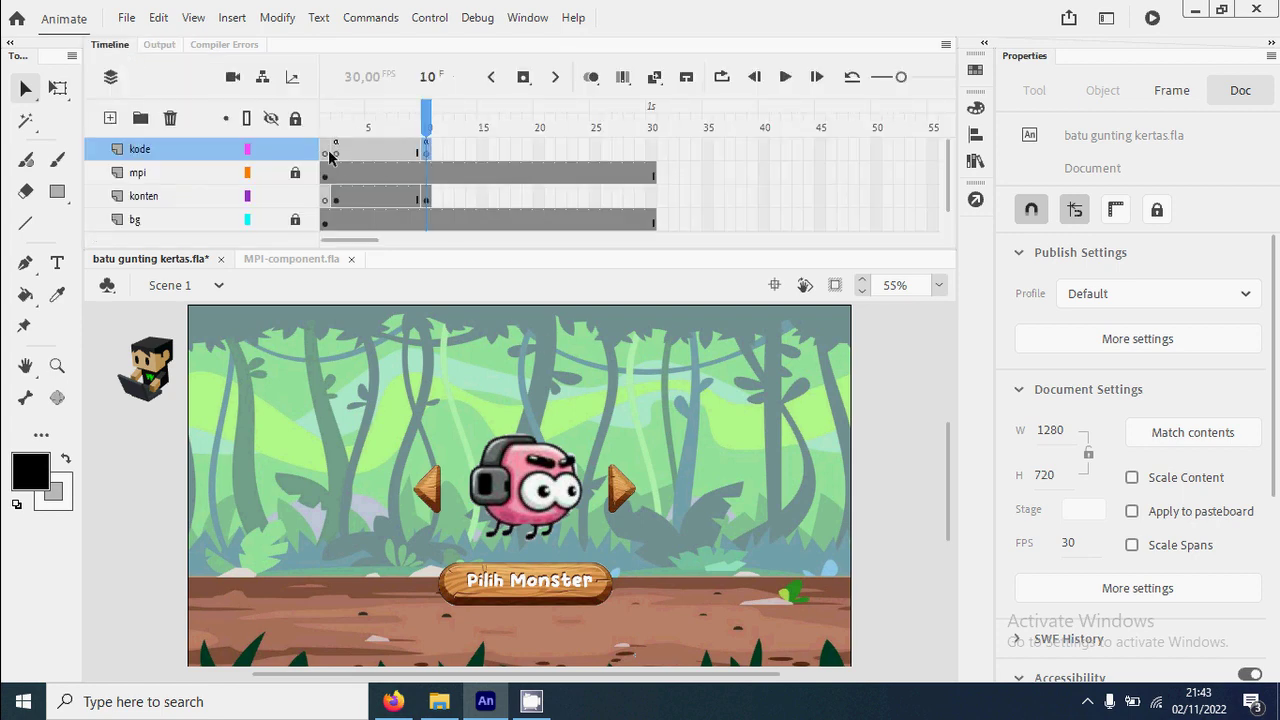
{"action": "left_click", "coordinate": [326, 157]}
{"action": "left_click", "coordinate": [327, 151]}
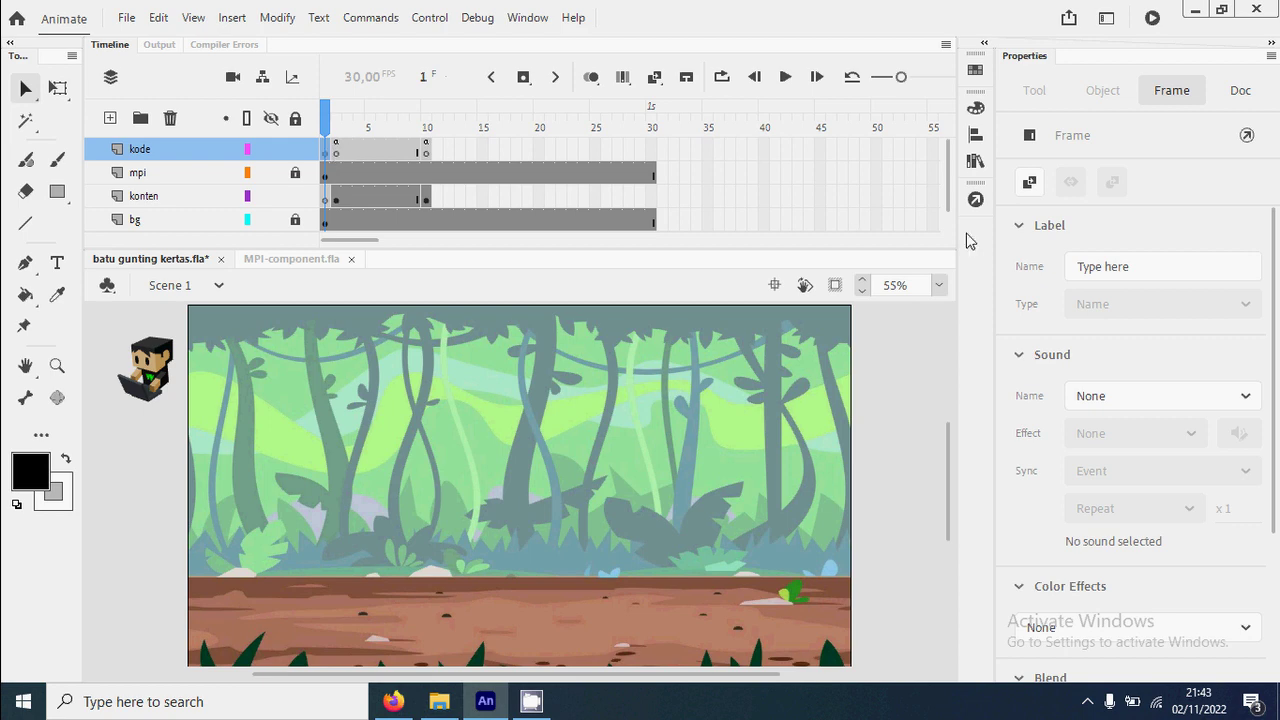
{"action": "left_click", "coordinate": [975, 199]}
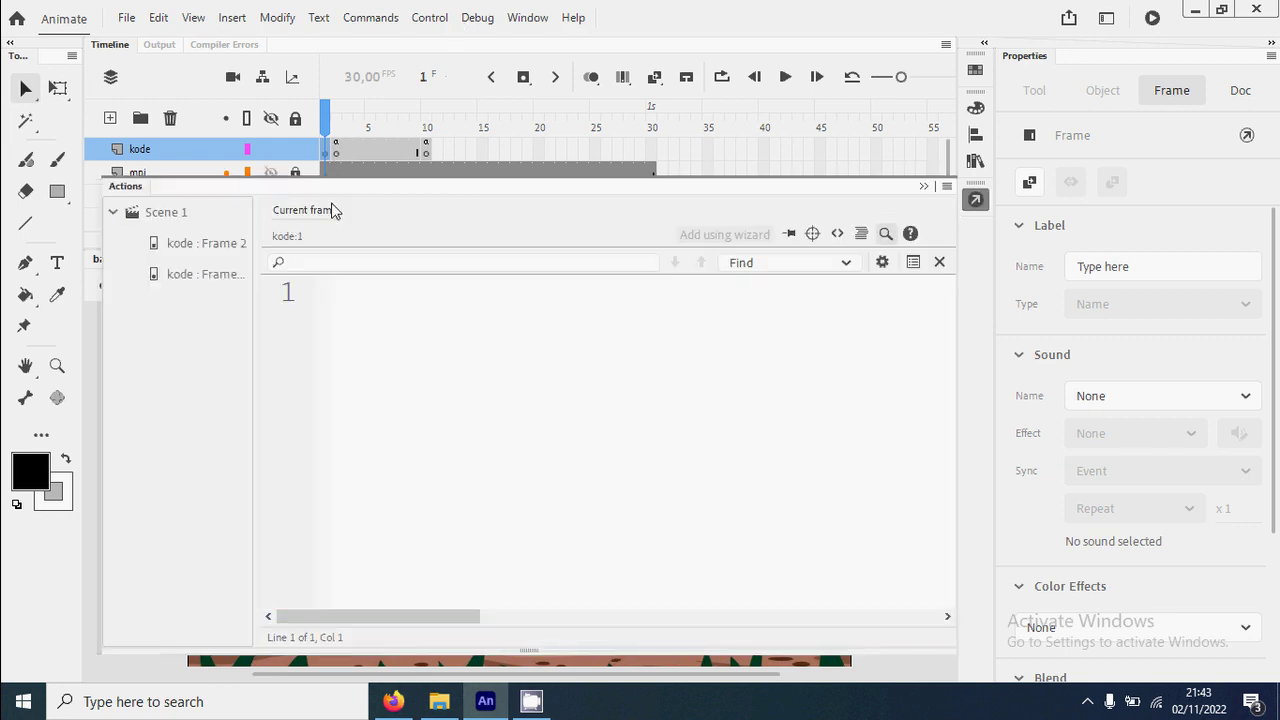
{"action": "left_click", "coordinate": [414, 341]}
{"action": "left_click", "coordinate": [326, 166]}
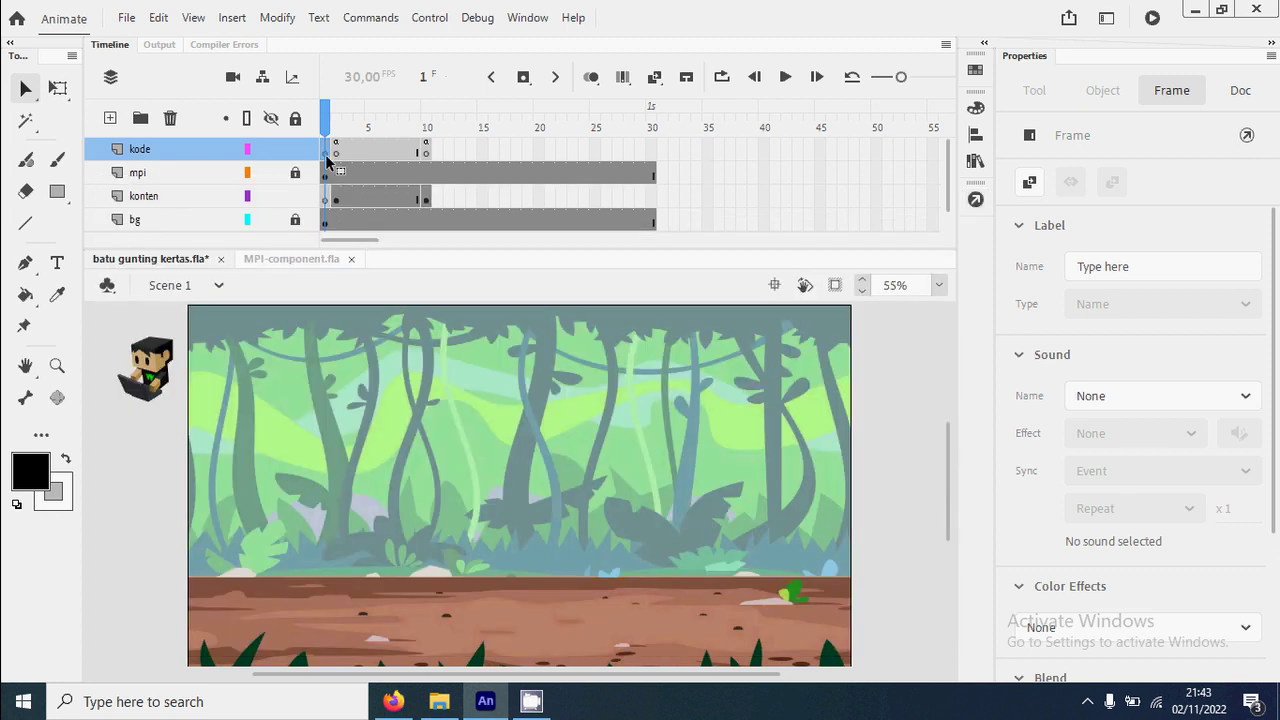
{"action": "left_click", "coordinate": [975, 199]}
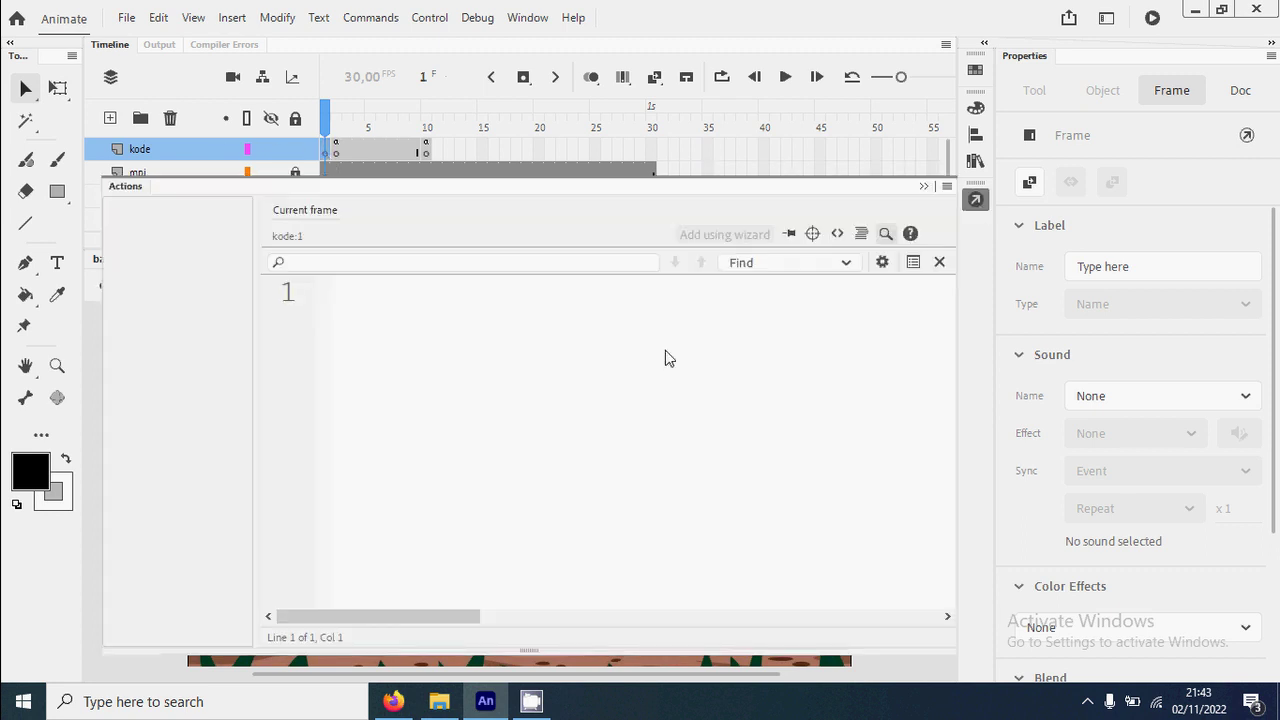
{"action": "type", "text": "var most"}
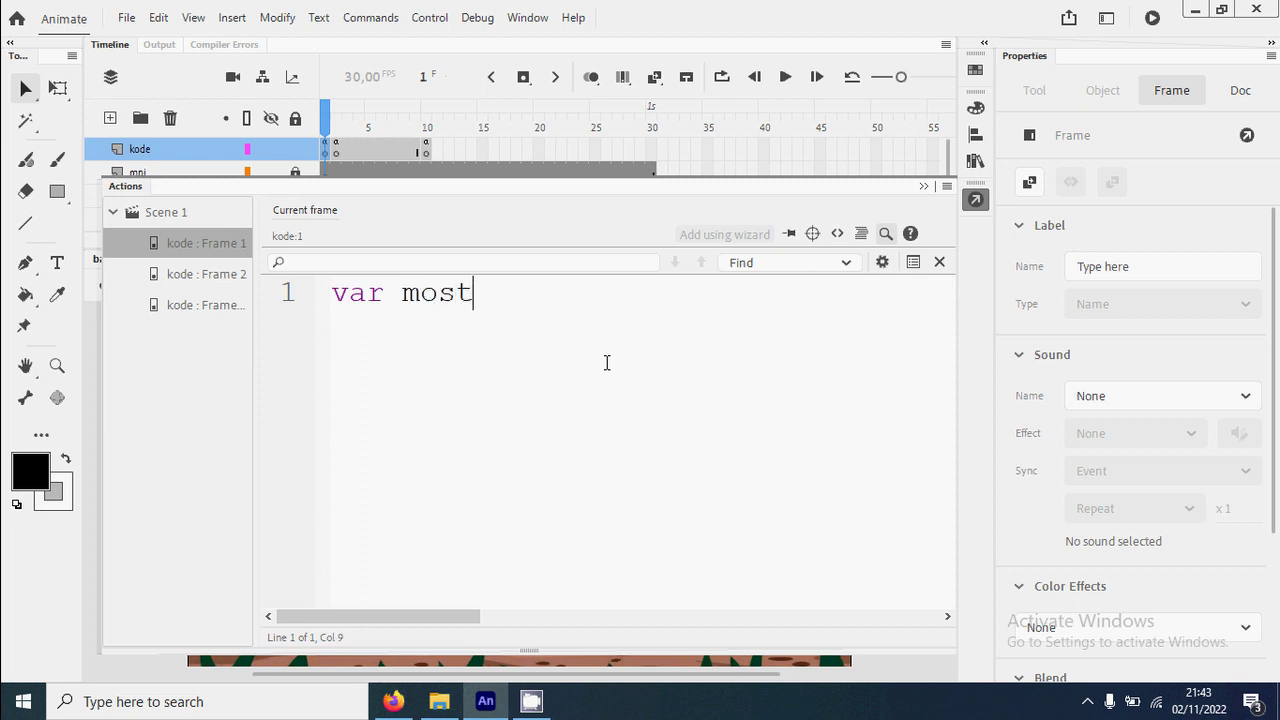
{"action": "key", "text": "BackSpace"}
{"action": "key", "text": "BackSpace"}
{"action": "type", "text": "nsterP"}
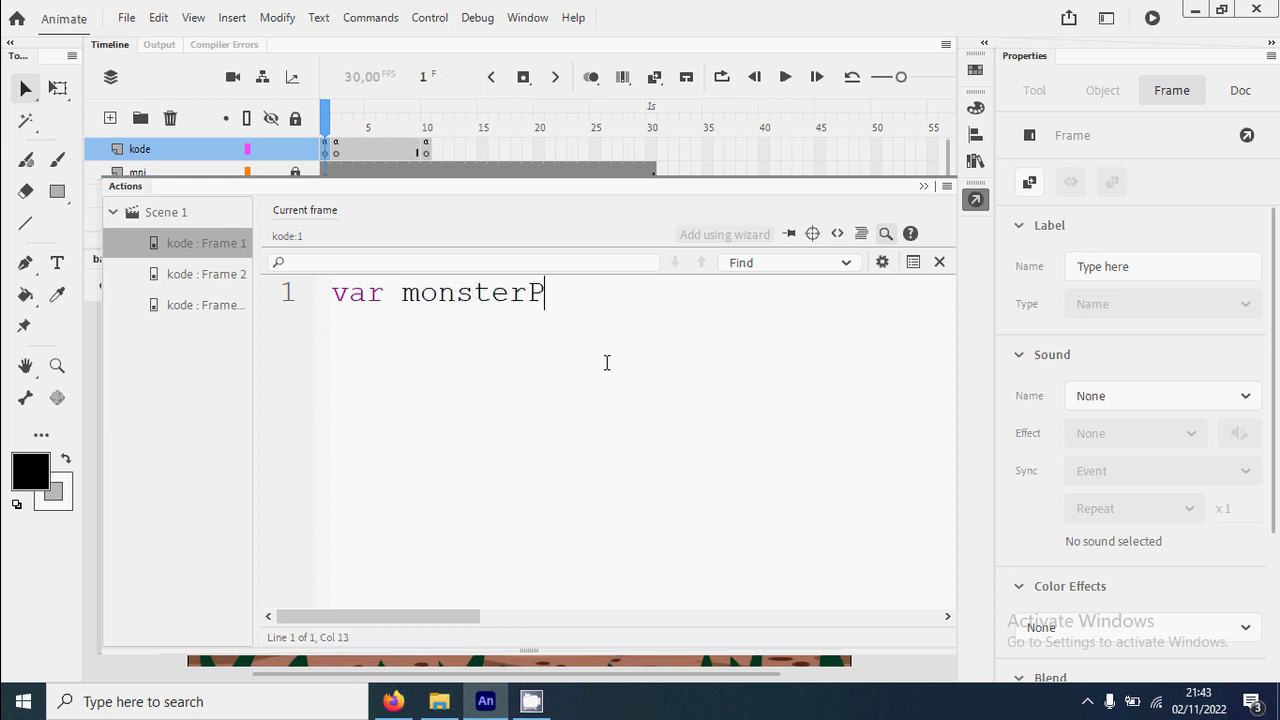
{"action": "type", "text": "emain = 1;"}
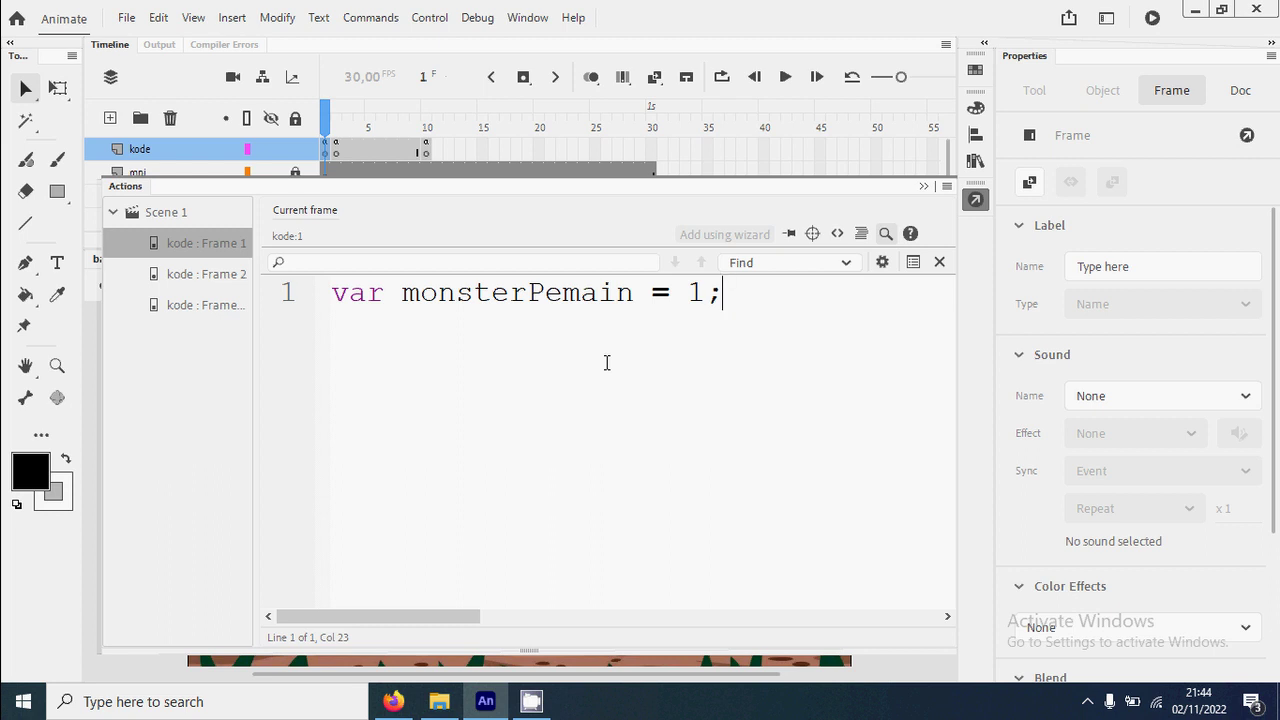
{"action": "left_click", "coordinate": [975, 199]}
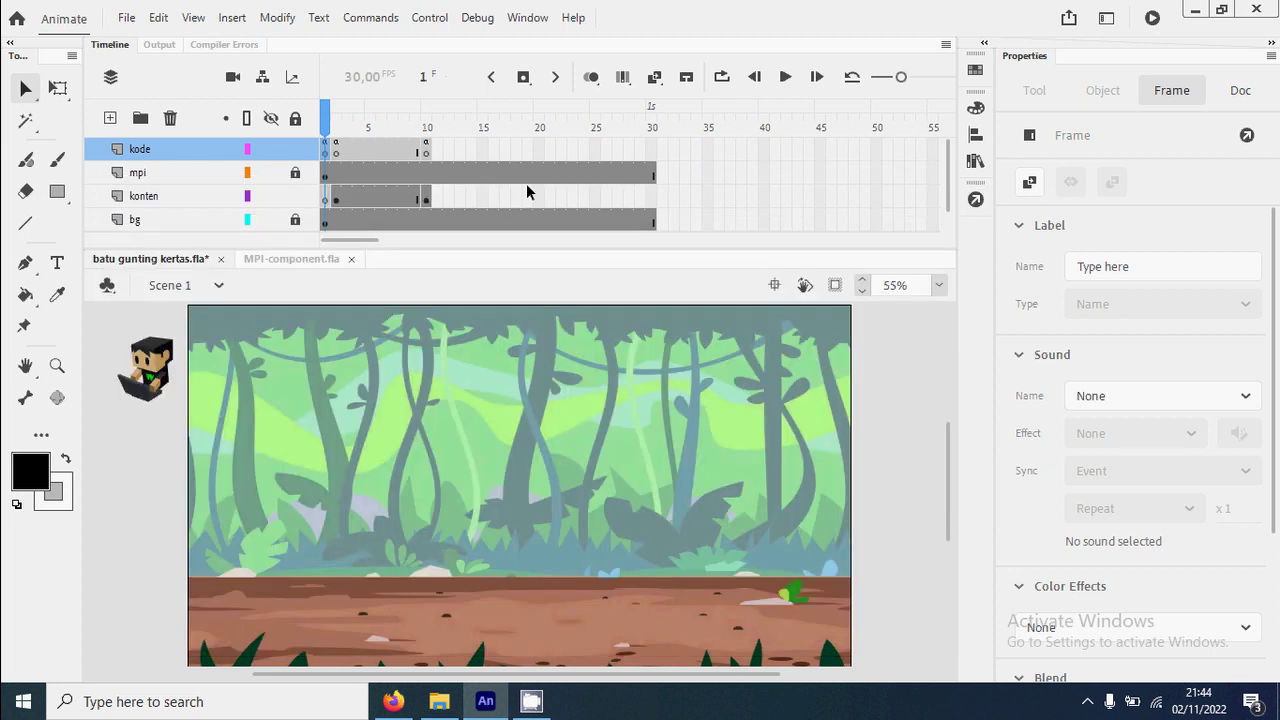
In the kode layer's frame 10 script, change monsterMC.stop() to monsterMC.gotoAndStop(monsterPemain); and close the script editor.
{"action": "left_click", "coordinate": [427, 128]}
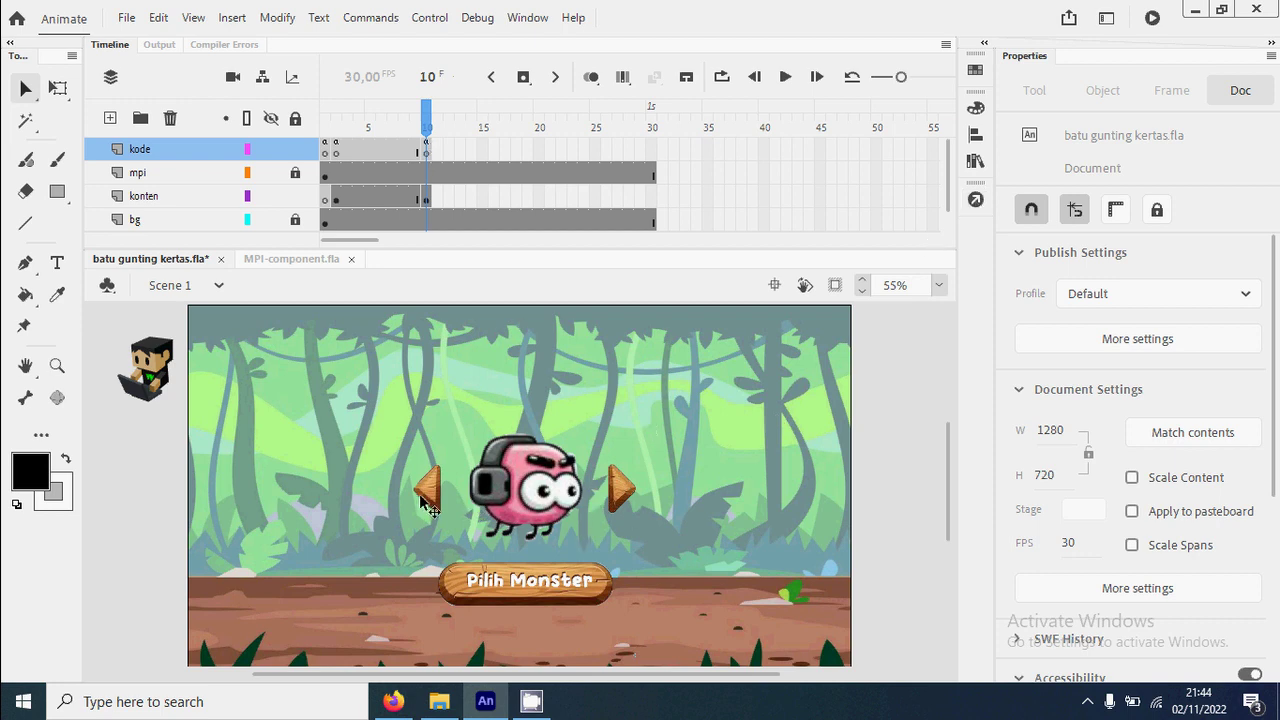
{"action": "left_click", "coordinate": [975, 200]}
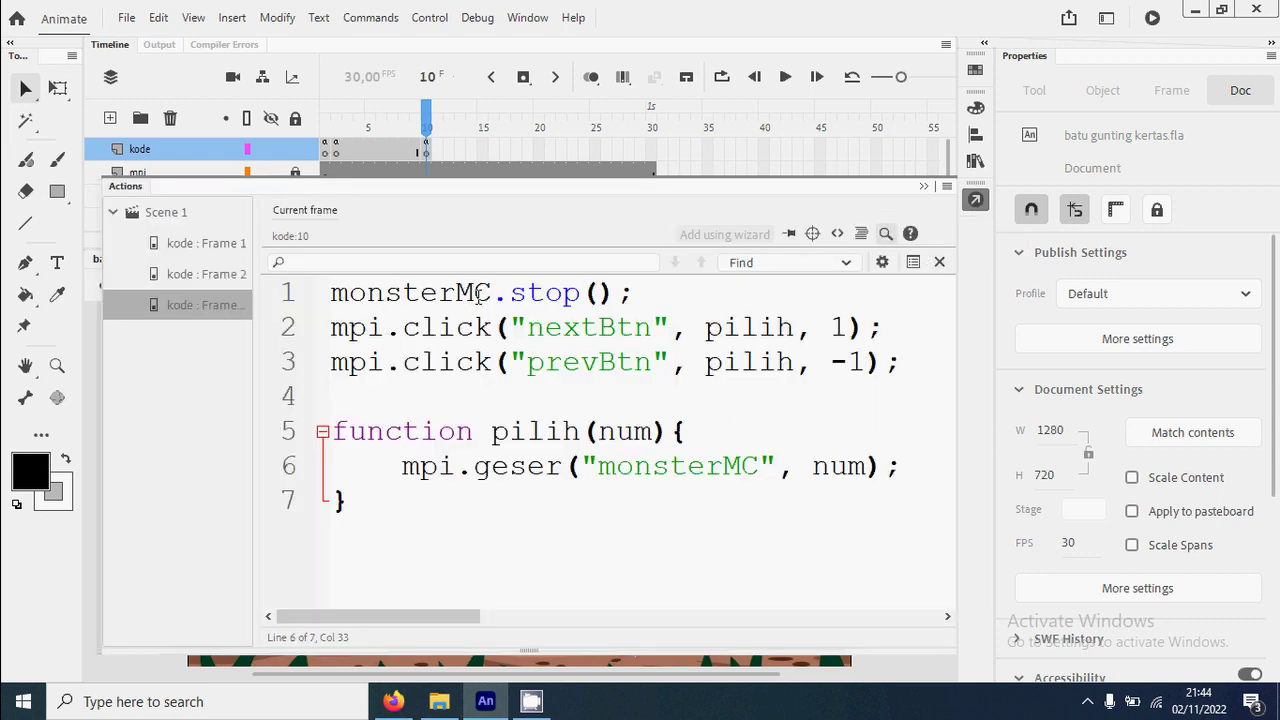
{"action": "double_click", "coordinate": [566, 292]}
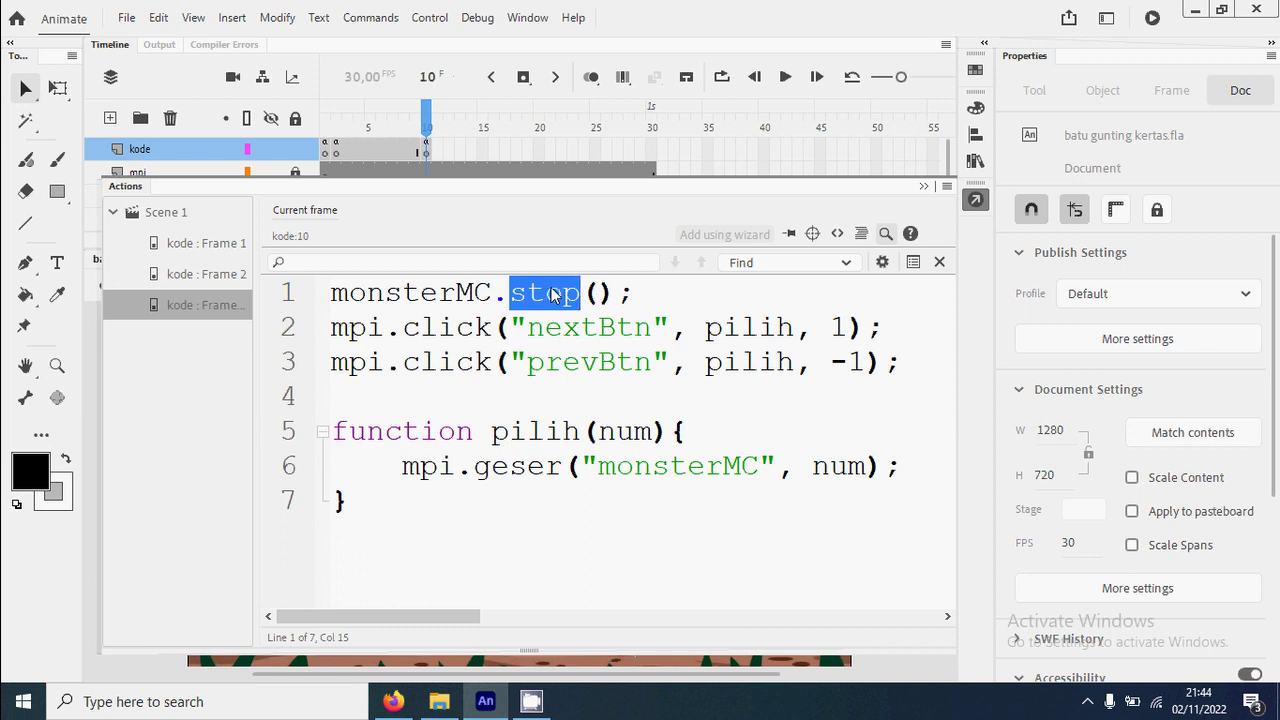
{"action": "type", "text": "goto"}
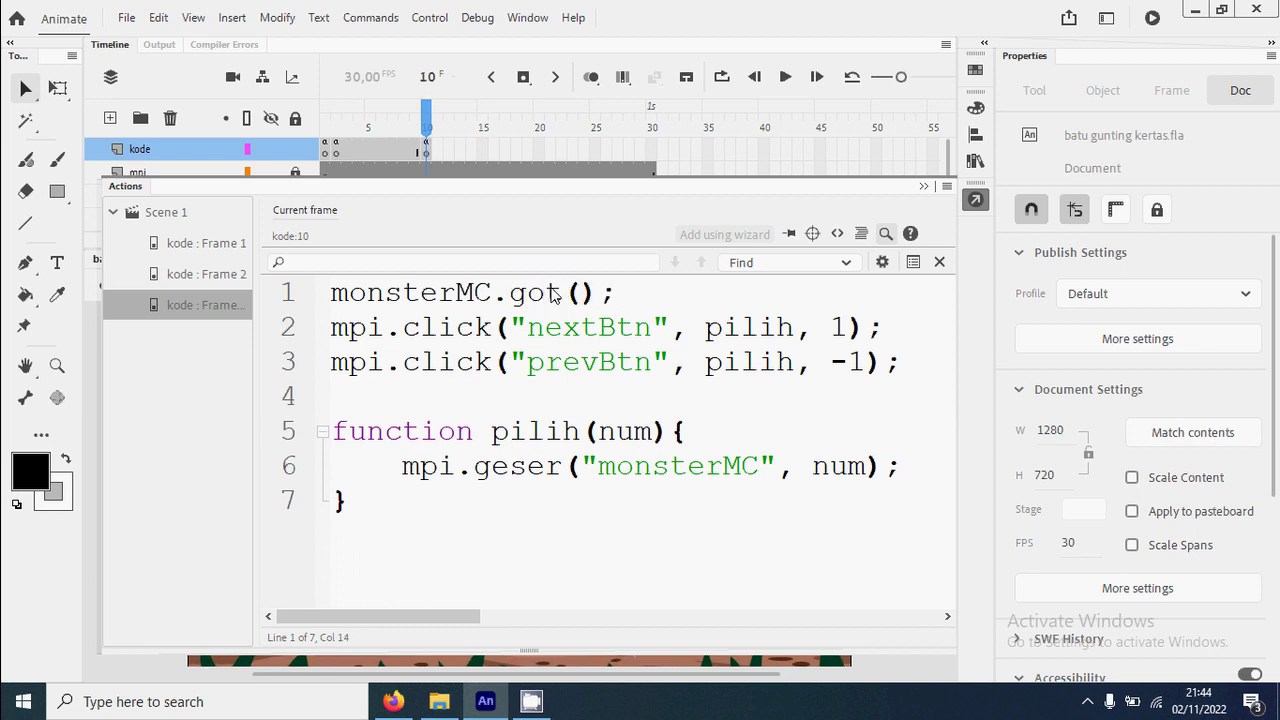
{"action": "type", "text": "AndStop"}
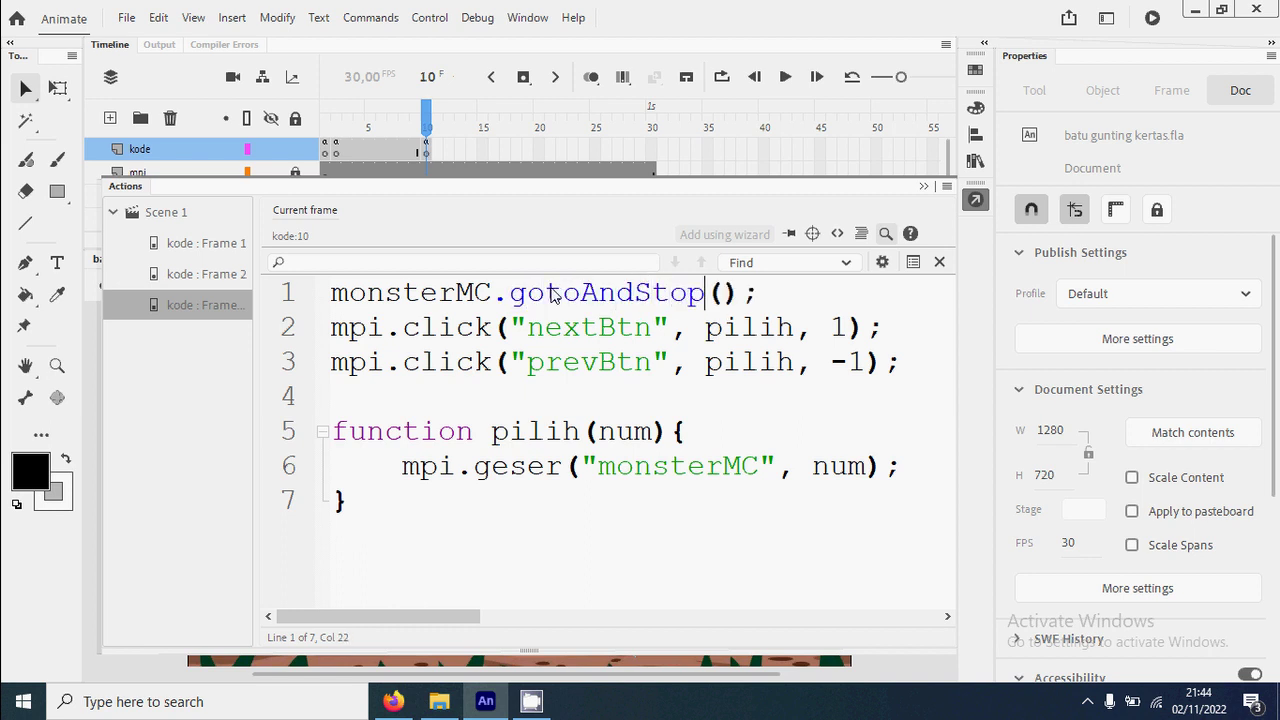
{"action": "key", "text": "Right"}
{"action": "type", "text": "monsterPem"}
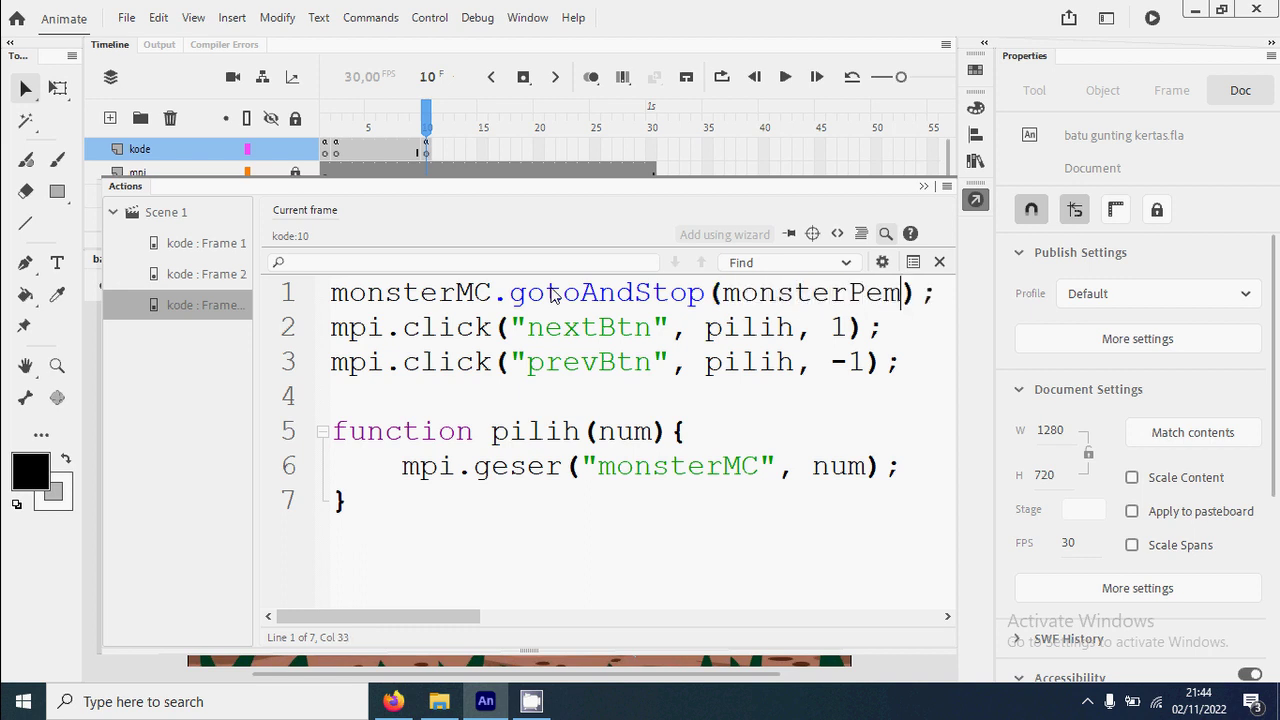
{"action": "type", "text": "ain"}
{"action": "key", "text": "ctrl+minus"}
{"action": "key", "text": "ctrl+minus"}
{"action": "key", "text": "ctrl+minus"}
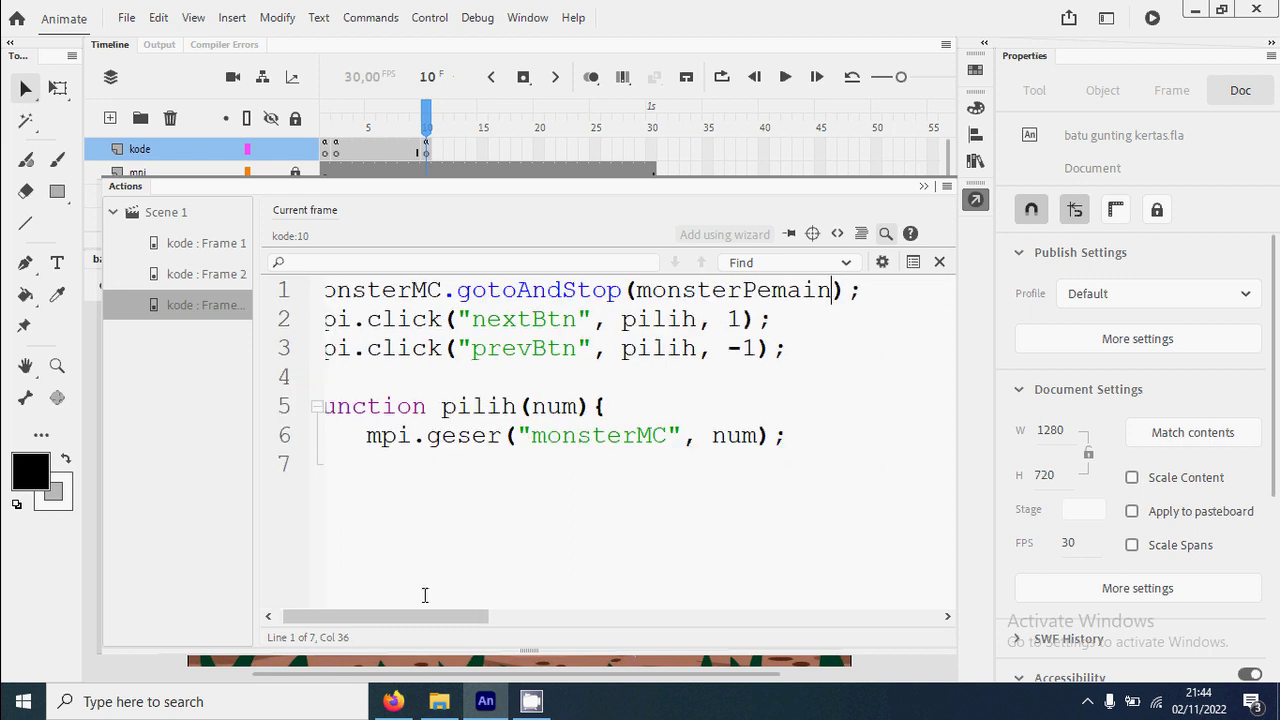
{"action": "left_click", "coordinate": [975, 199]}
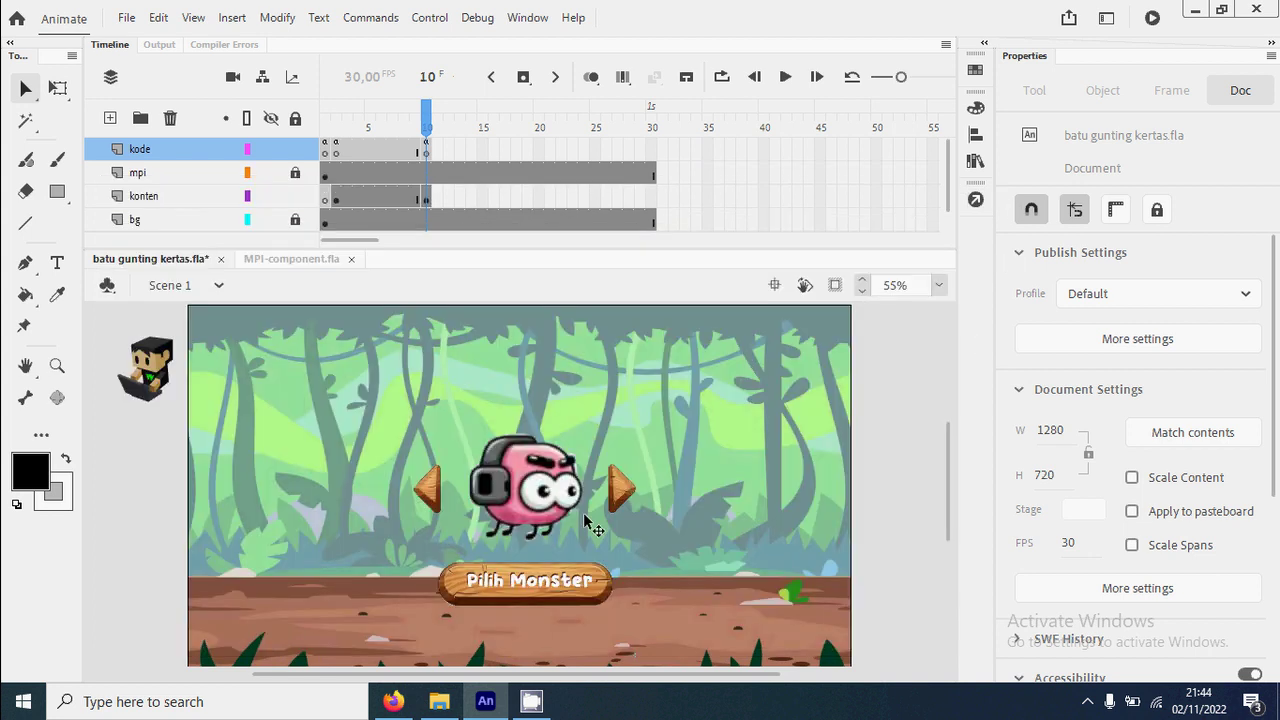
Check the Pilih Monster button's instance name, and add mpi.click("pilihBtn", mulaiPermainan); below the pilih function in the frame 10 script.
{"action": "left_click", "coordinate": [512, 612]}
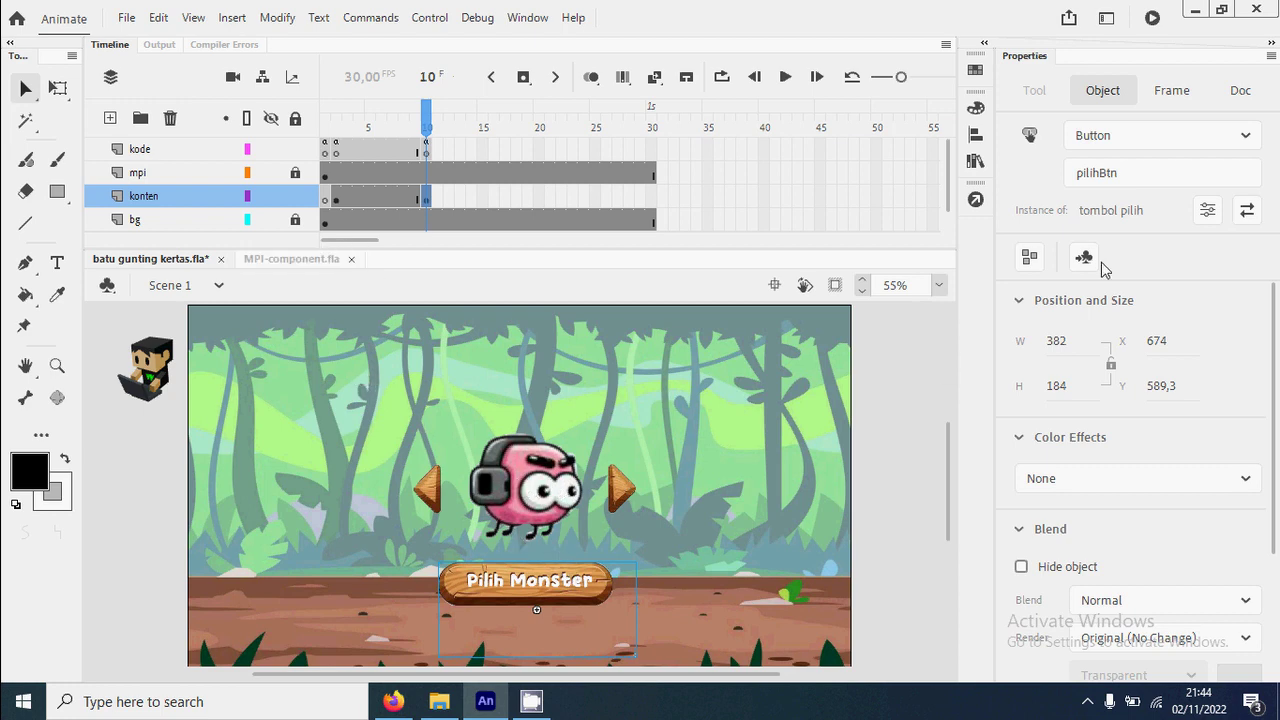
{"action": "left_click", "coordinate": [426, 149]}
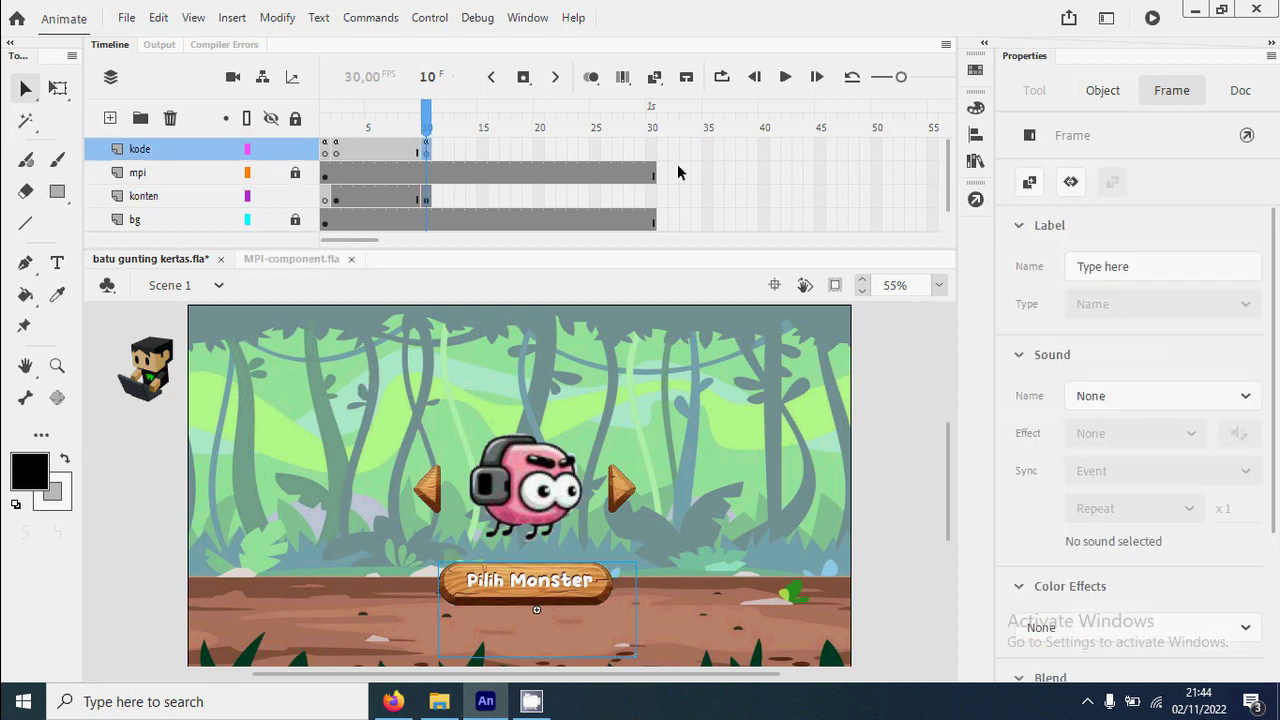
{"action": "left_click", "coordinate": [975, 199]}
{"action": "left_click", "coordinate": [590, 552]}
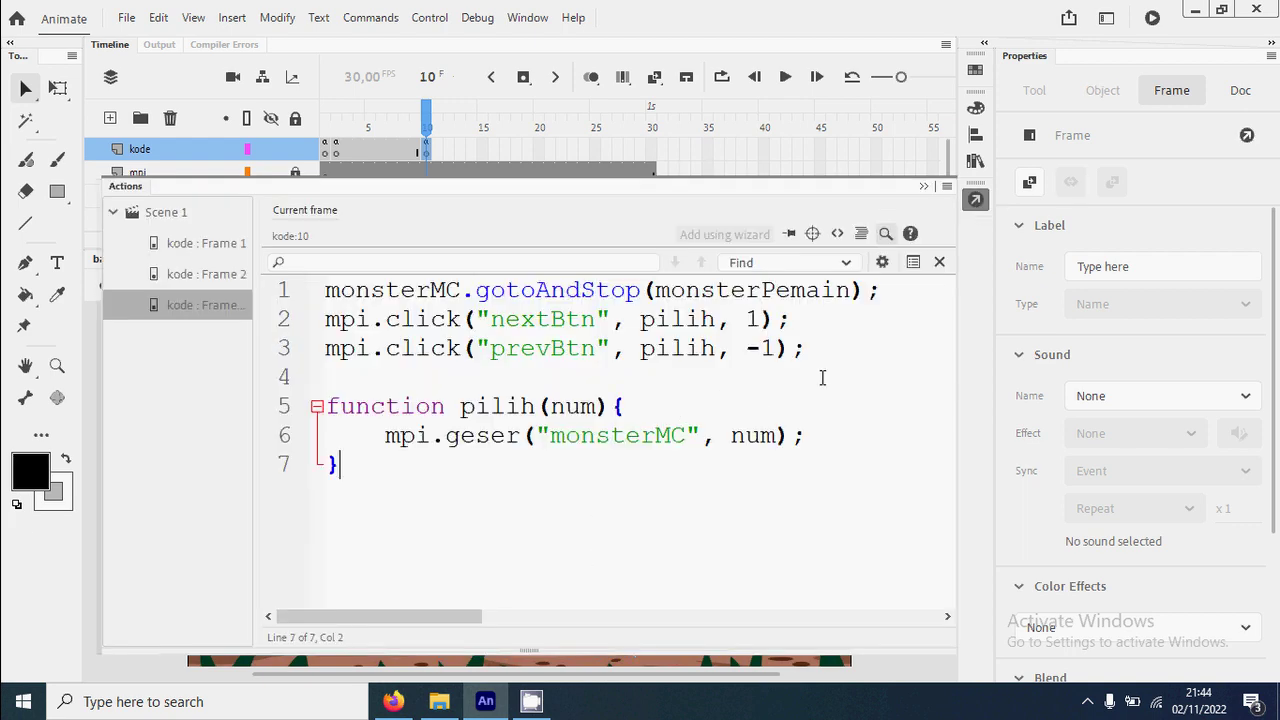
{"action": "key", "text": "Return"}
{"action": "key", "text": "Return"}
{"action": "type", "text": "mpi.clci"}
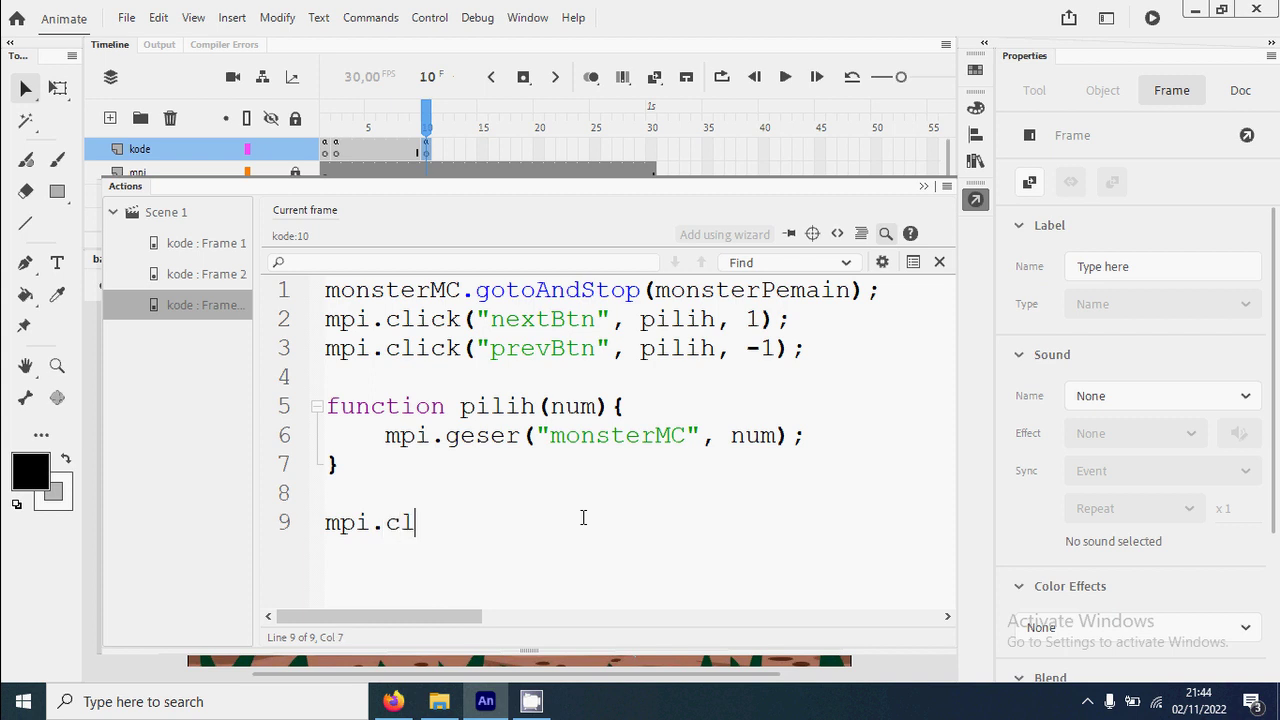
{"action": "key", "text": "BackSpace"}
{"action": "key", "text": "BackSpace"}
{"action": "type", "text": "ick(\"pili"}
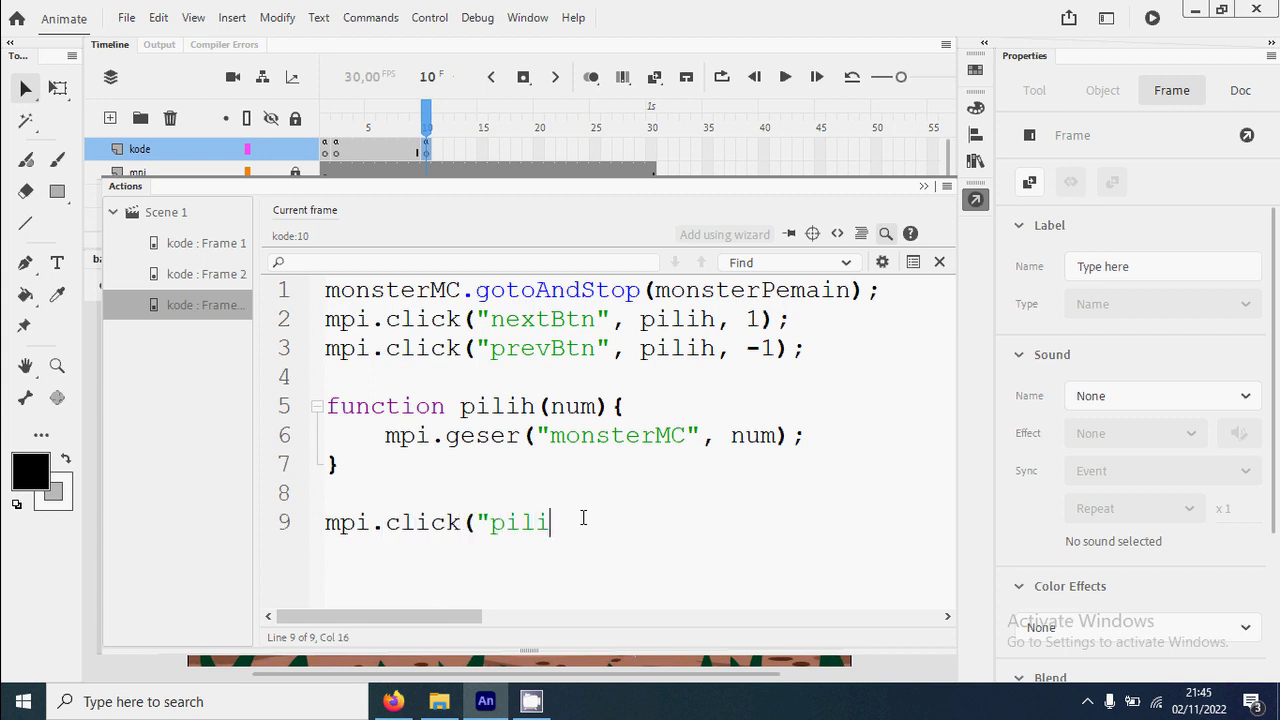
{"action": "type", "text": "hBtn\","}
{"action": "type", "text": "mulaiPermainan)"}
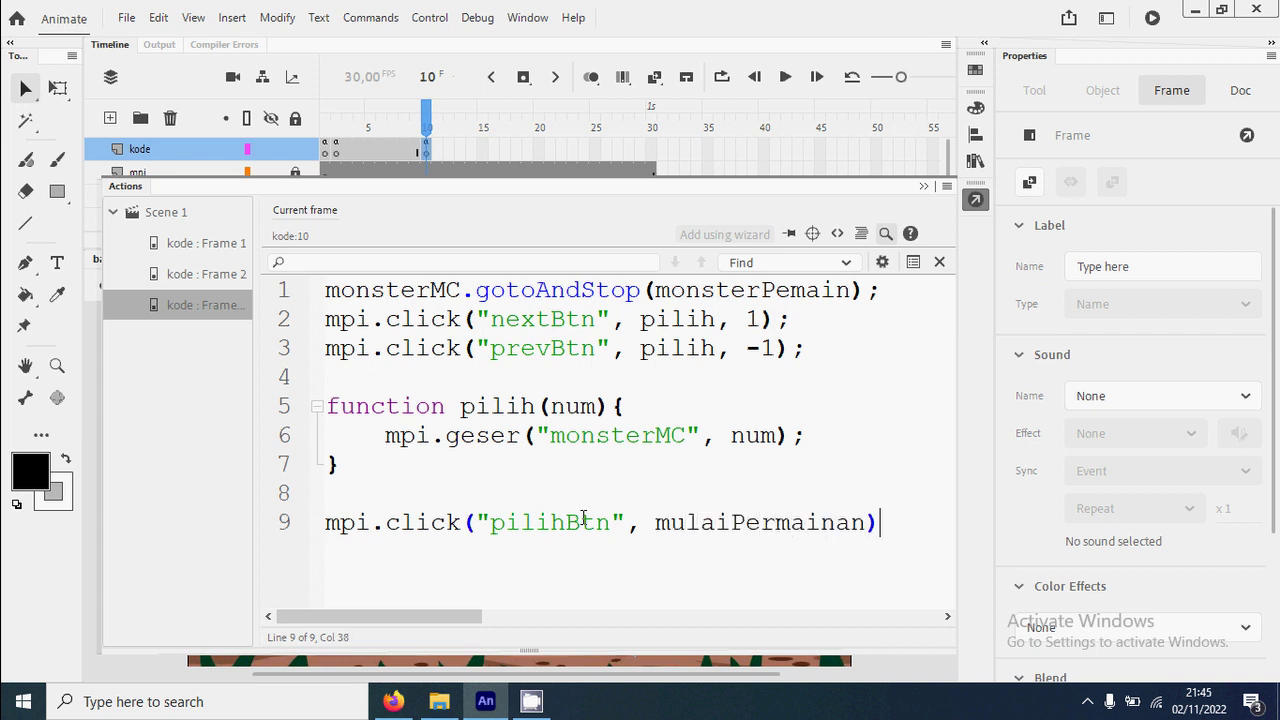
{"action": "type", "text": ";"}
Declare an empty function mulaiPermainan() below the pilihBtn click line.
{"action": "key", "text": "Return"}
{"action": "key", "text": "Return"}
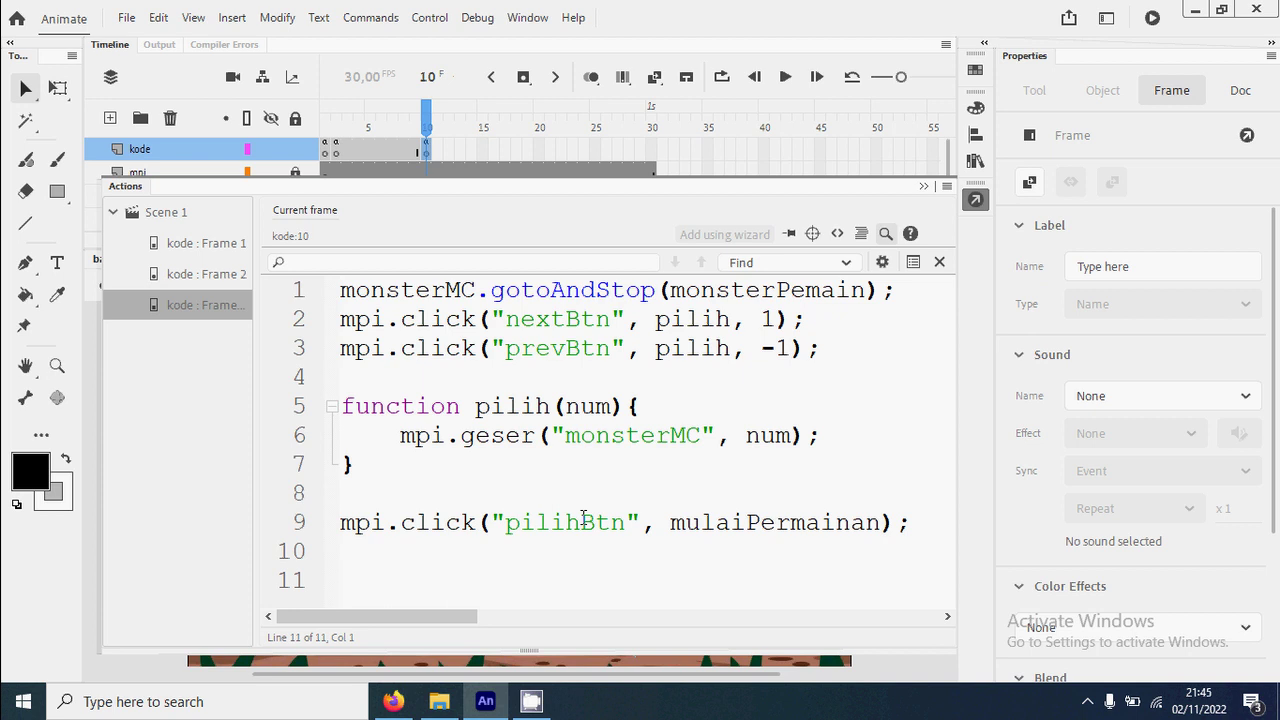
{"action": "key", "text": "Return"}
{"action": "key", "text": "Return"}
{"action": "key", "text": "Return"}
{"action": "key", "text": "Up"}
{"action": "key", "text": "Up"}
{"action": "key", "text": "Up"}
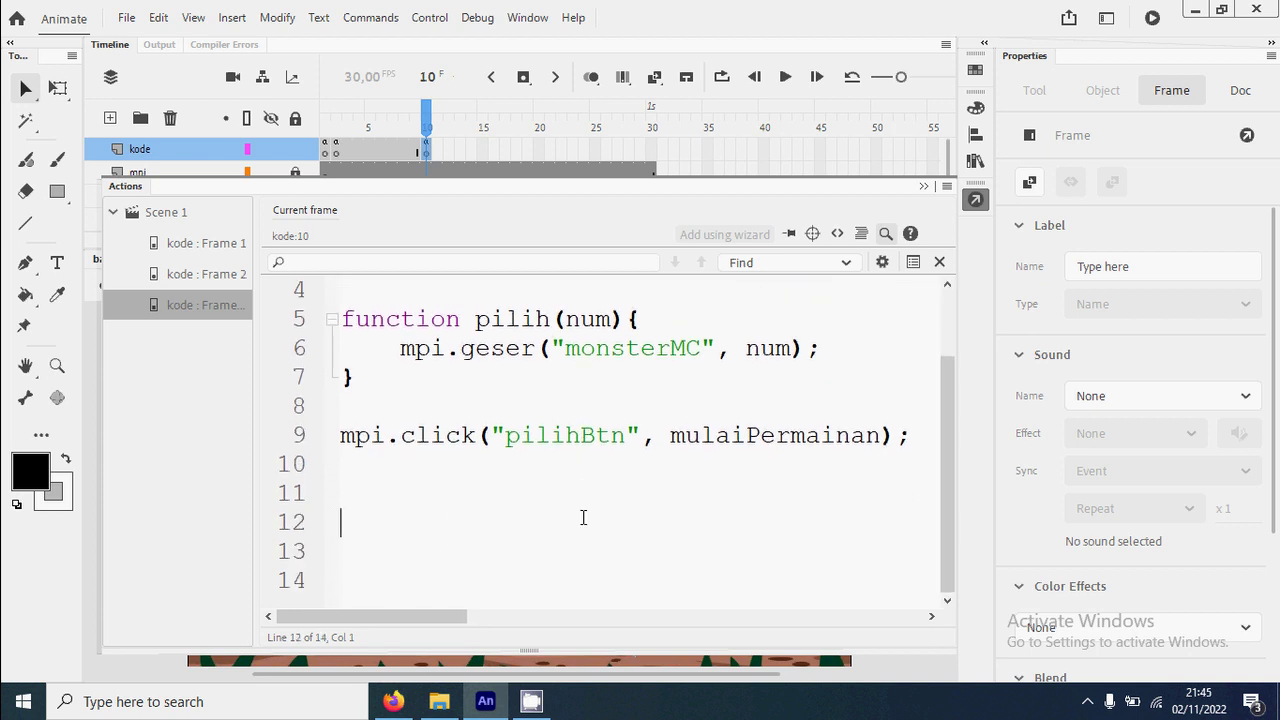
{"action": "type", "text": "function"}
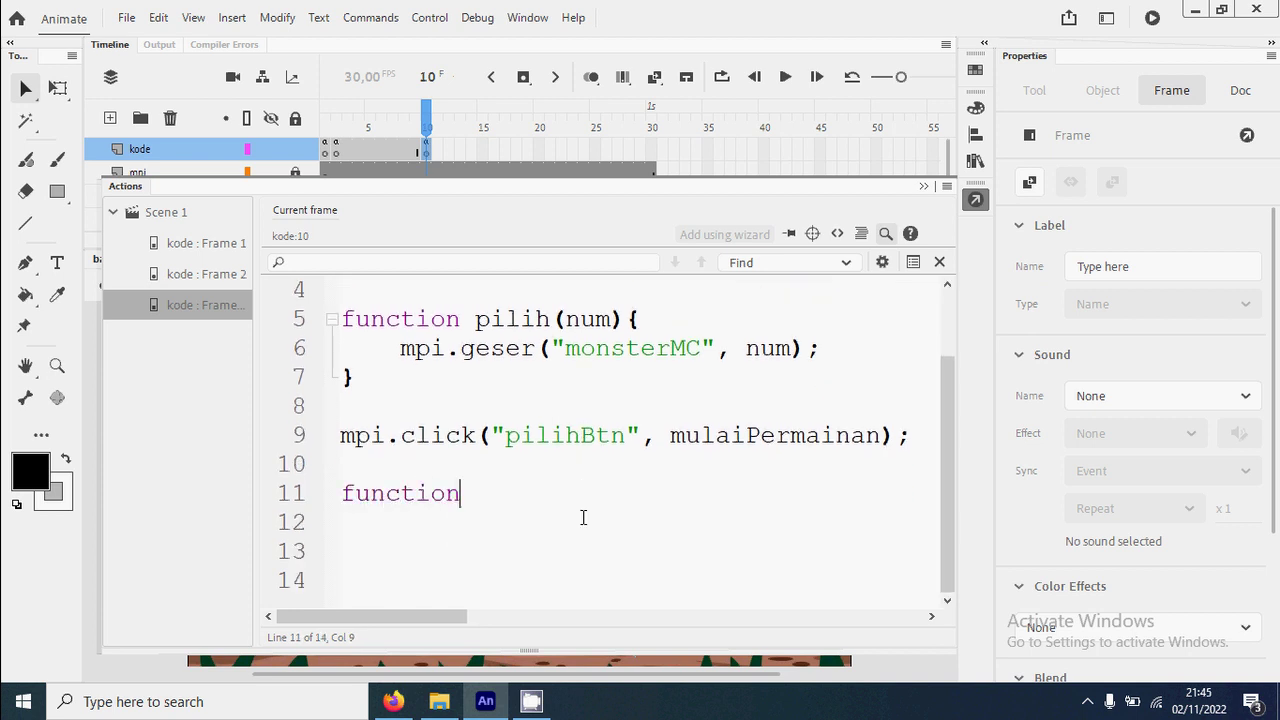
{"action": "type", "text": " mulaiPerm"}
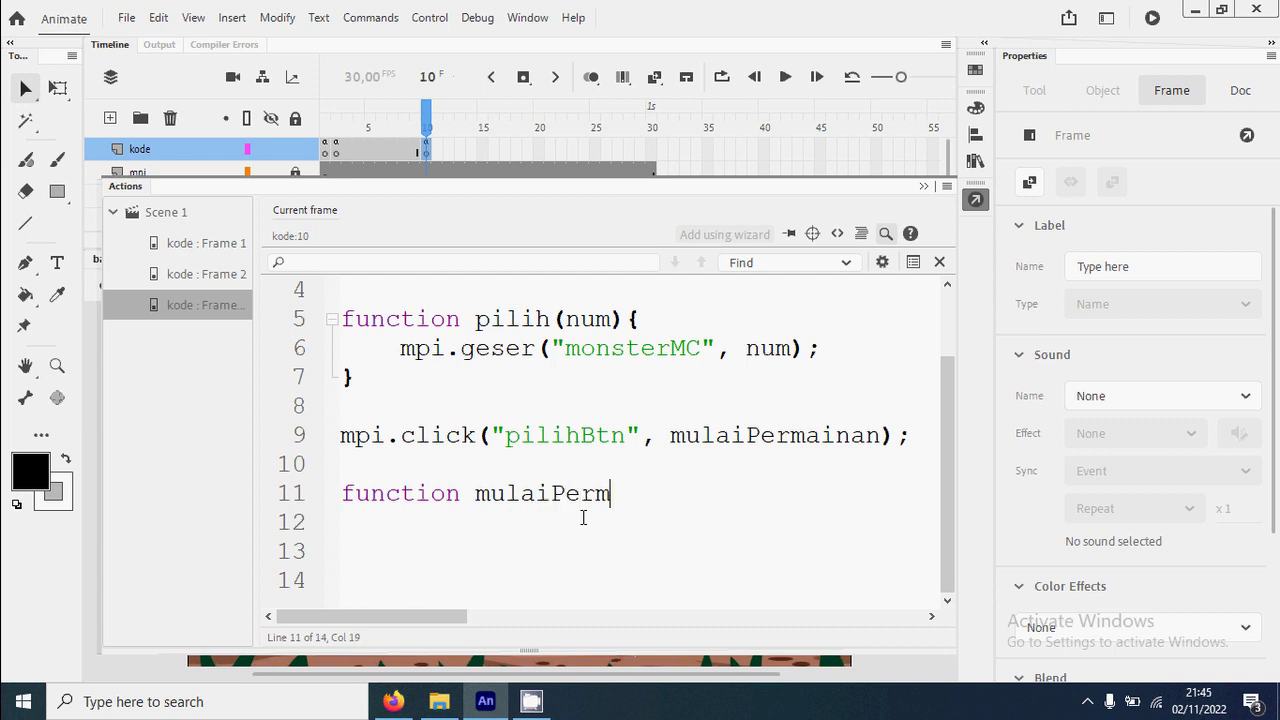
{"action": "type", "text": "ainan(){"}
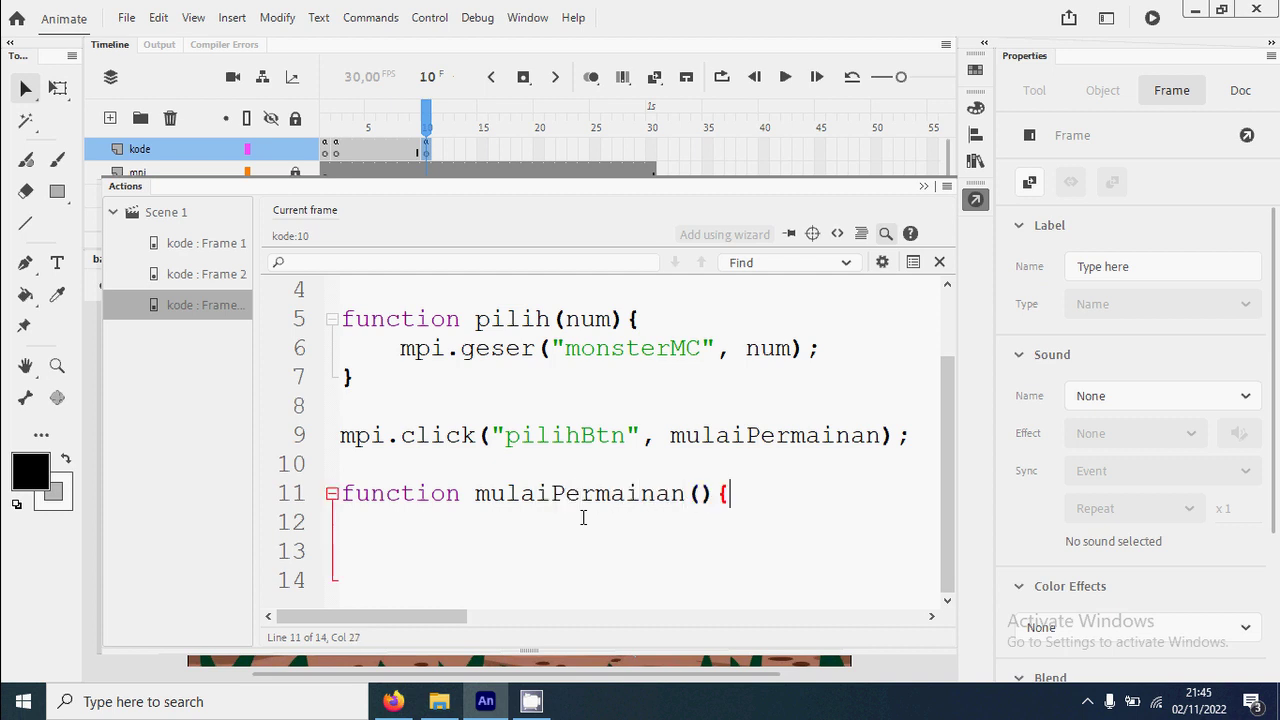
{"action": "key", "text": "Return"}
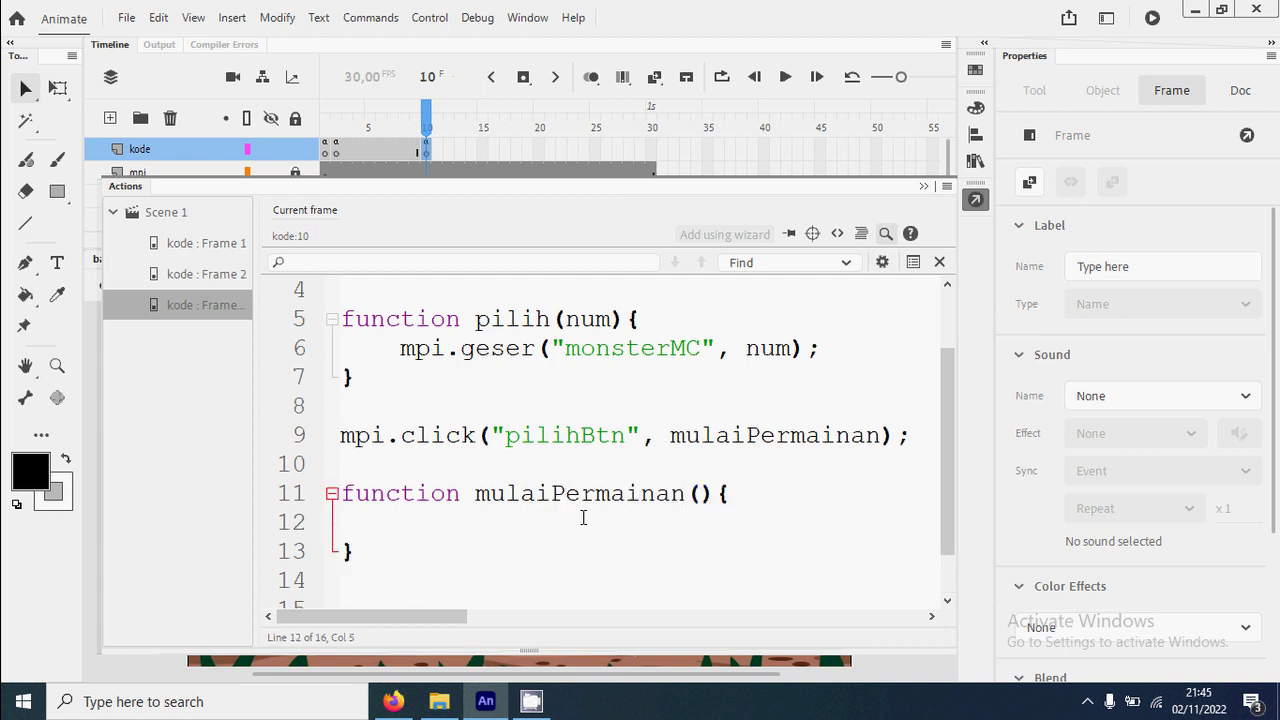
Store the chosen monster inside mulaiPermainan with monsterPemain = monsterMC.currentFrame; and reduce the code's text size.
{"action": "scroll", "coordinate": [583, 517], "scroll_direction": "up", "scroll_amount": 1}
{"action": "scroll", "coordinate": [693, 474], "scroll_direction": "down", "scroll_amount": 2}
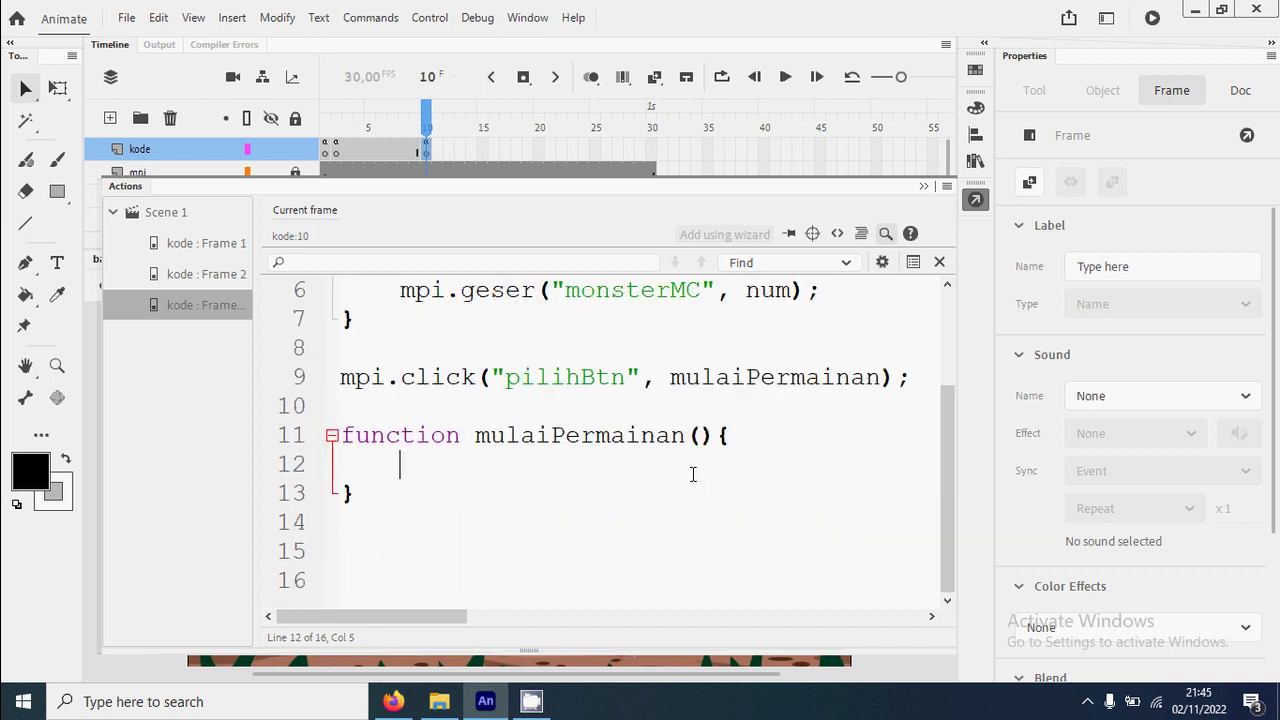
{"action": "type", "text": "monste"}
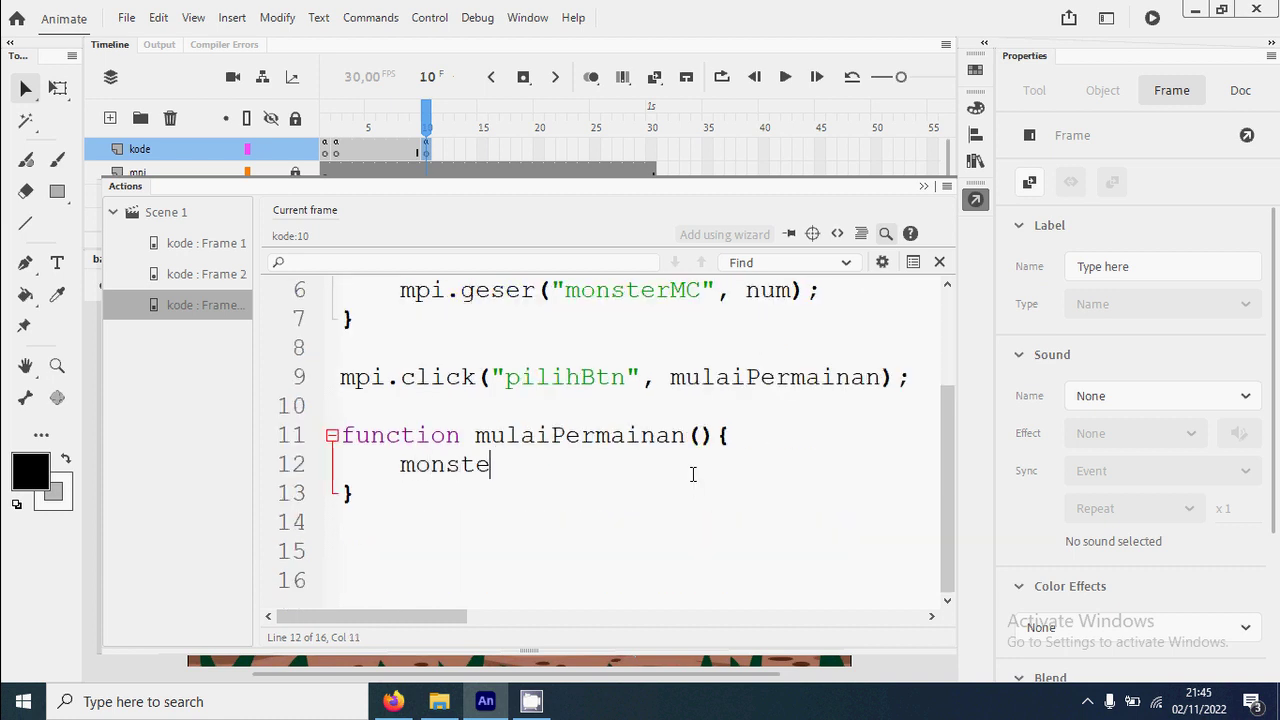
{"action": "type", "text": "rPemain = "}
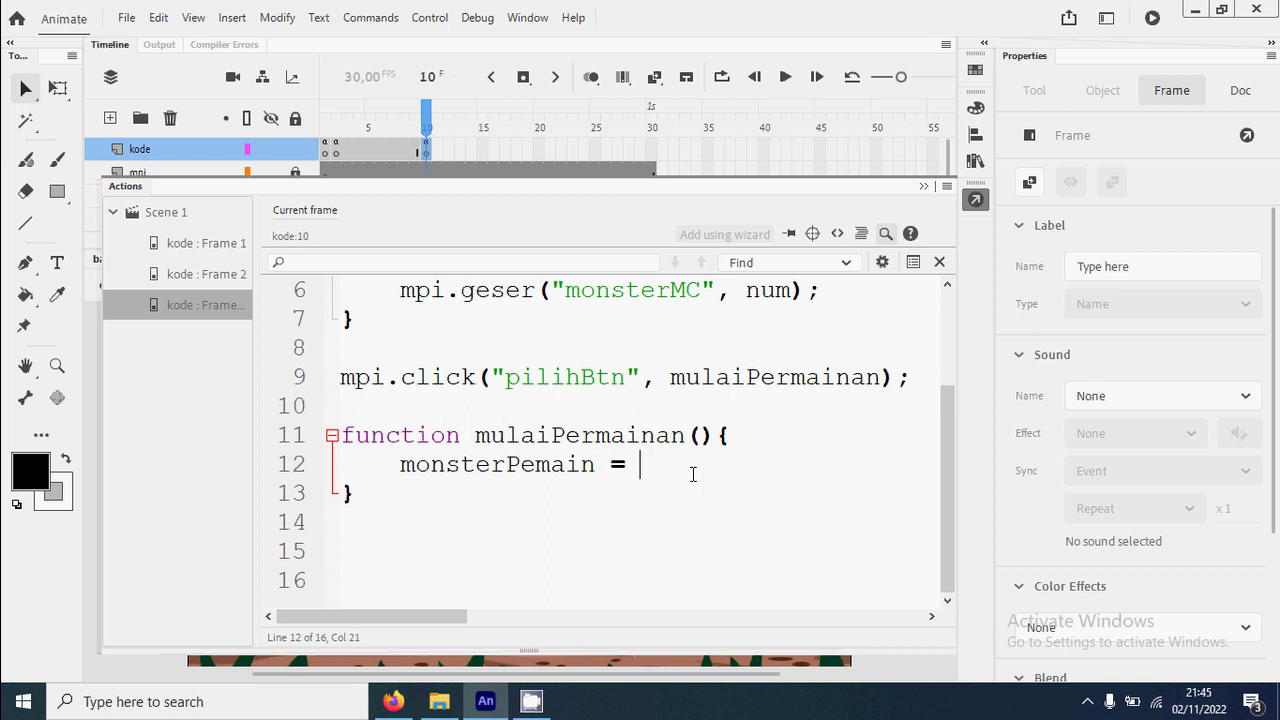
{"action": "type", "text": "monsterMC.c"}
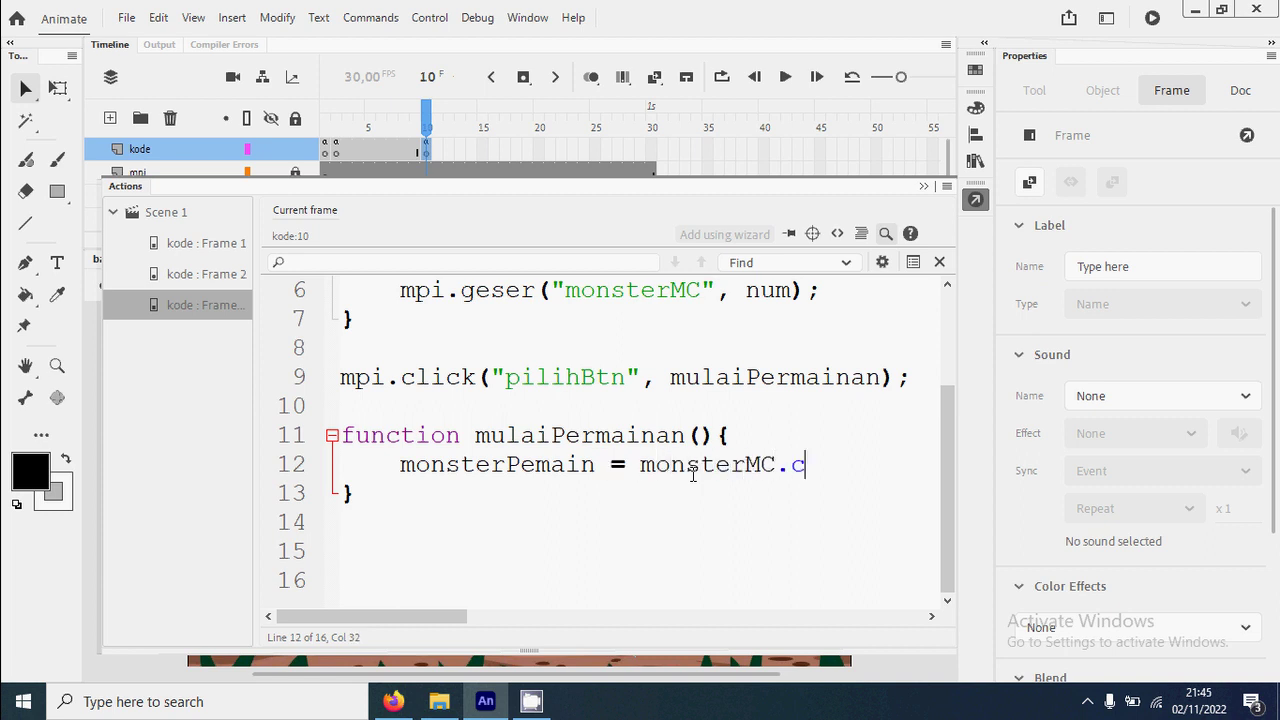
{"action": "type", "text": "urrentFrame;"}
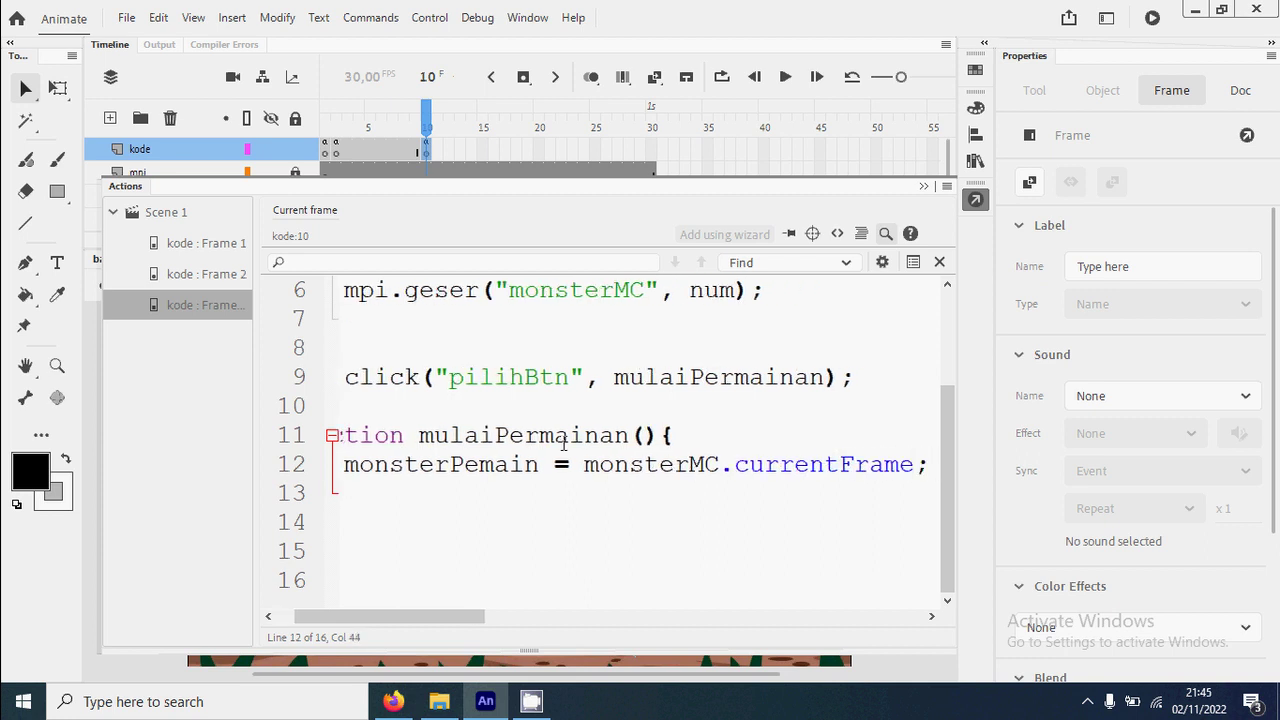
{"action": "key", "text": "ctrl+minus"}
{"action": "key", "text": "ctrl+minus"}
{"action": "left_click_drag", "start_coordinate": [431, 617], "coordinate": [380, 594]}
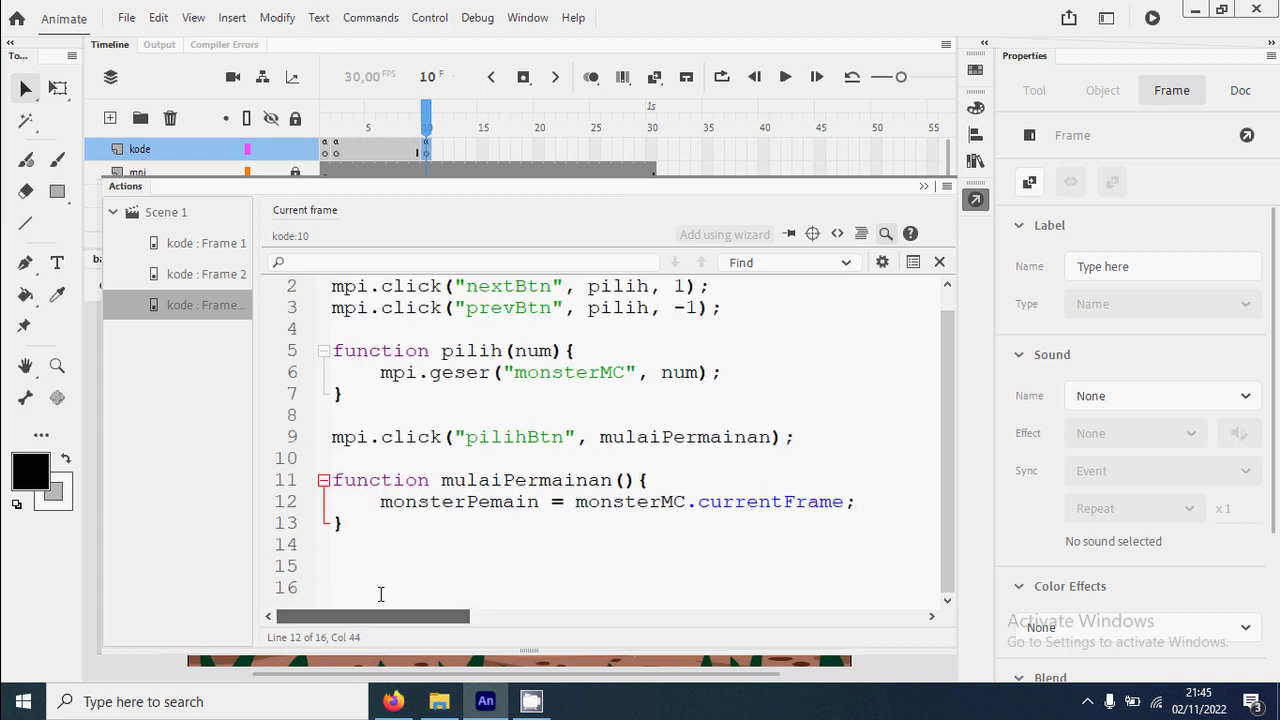
{"action": "left_click", "coordinate": [433, 502]}
{"action": "double_click", "coordinate": [433, 503]}
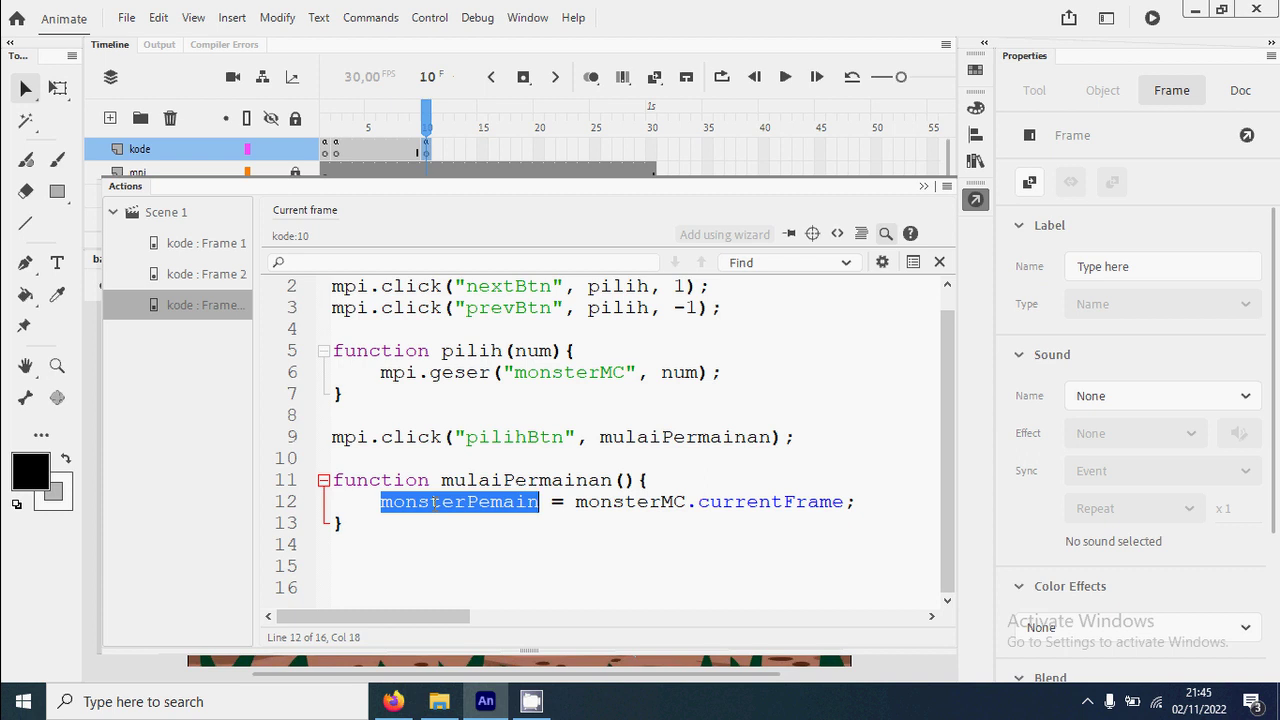
Add gotoAndStop(20); as the second statement of the mulaiPermainan function.
{"action": "left_click", "coordinate": [872, 506]}
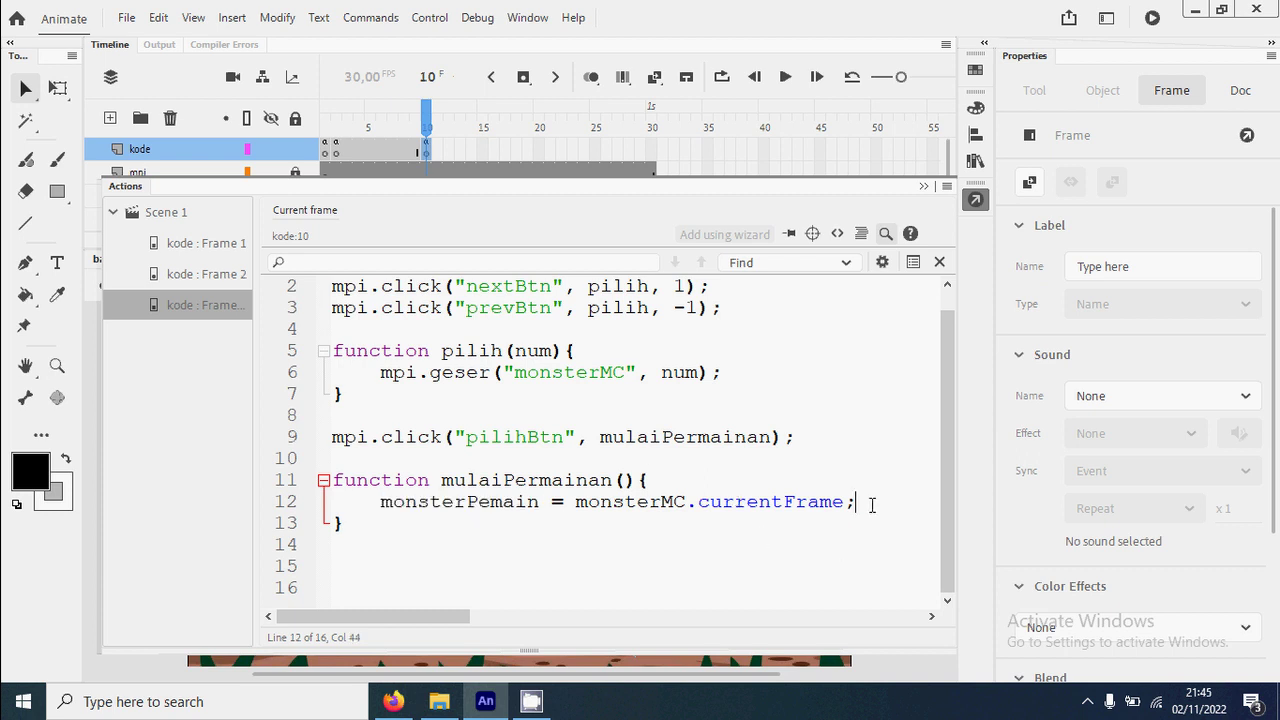
{"action": "key", "text": "Return"}
{"action": "type", "text": "goto"}
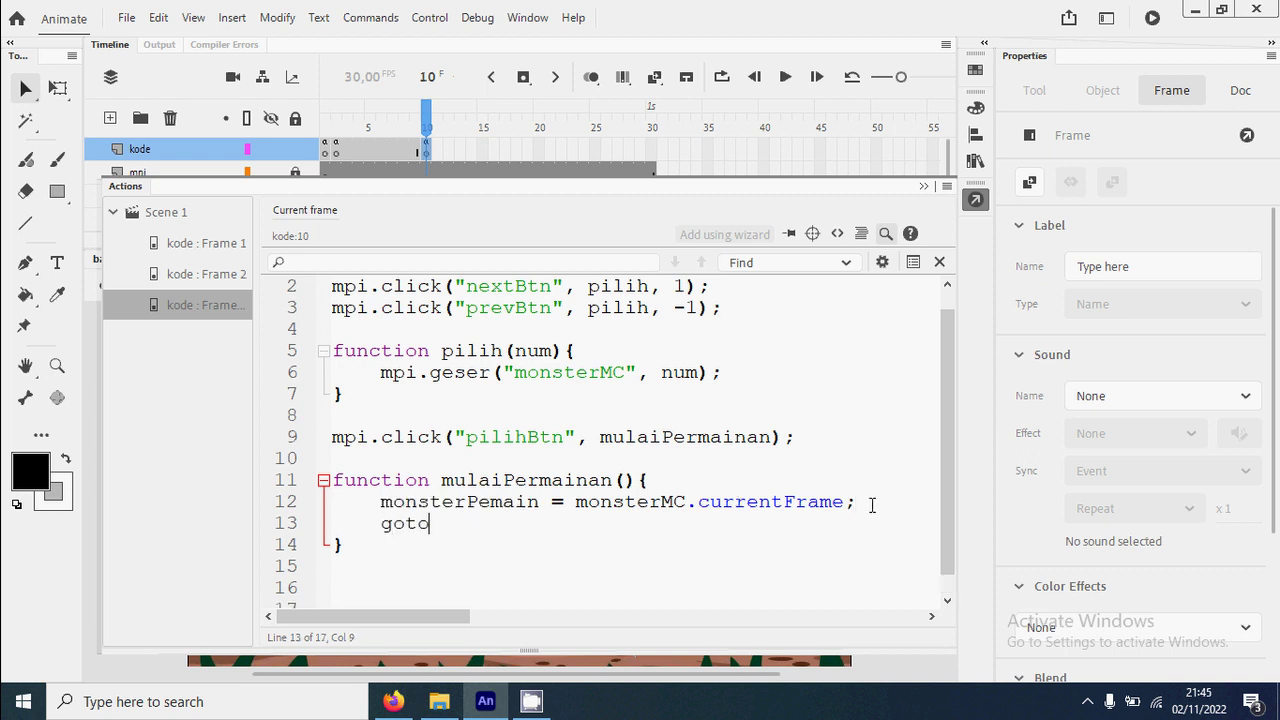
{"action": "type", "text": "AndStop("}
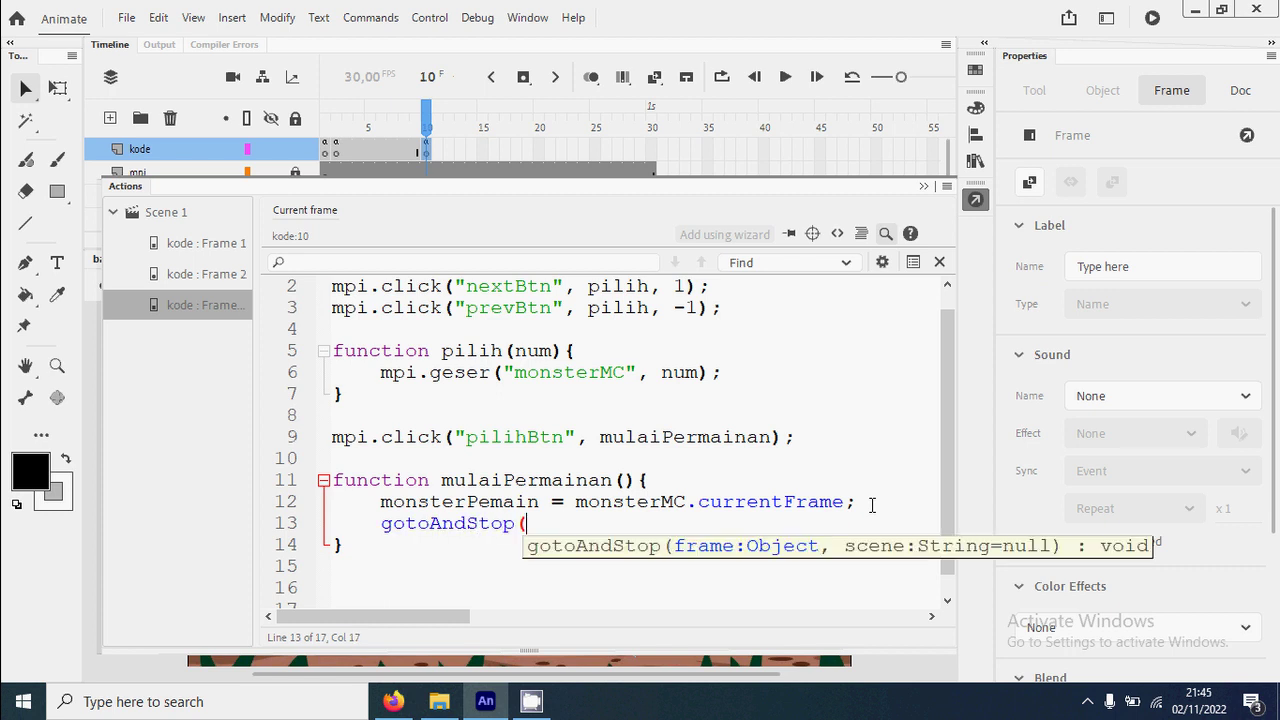
{"action": "type", "text": "20);"}
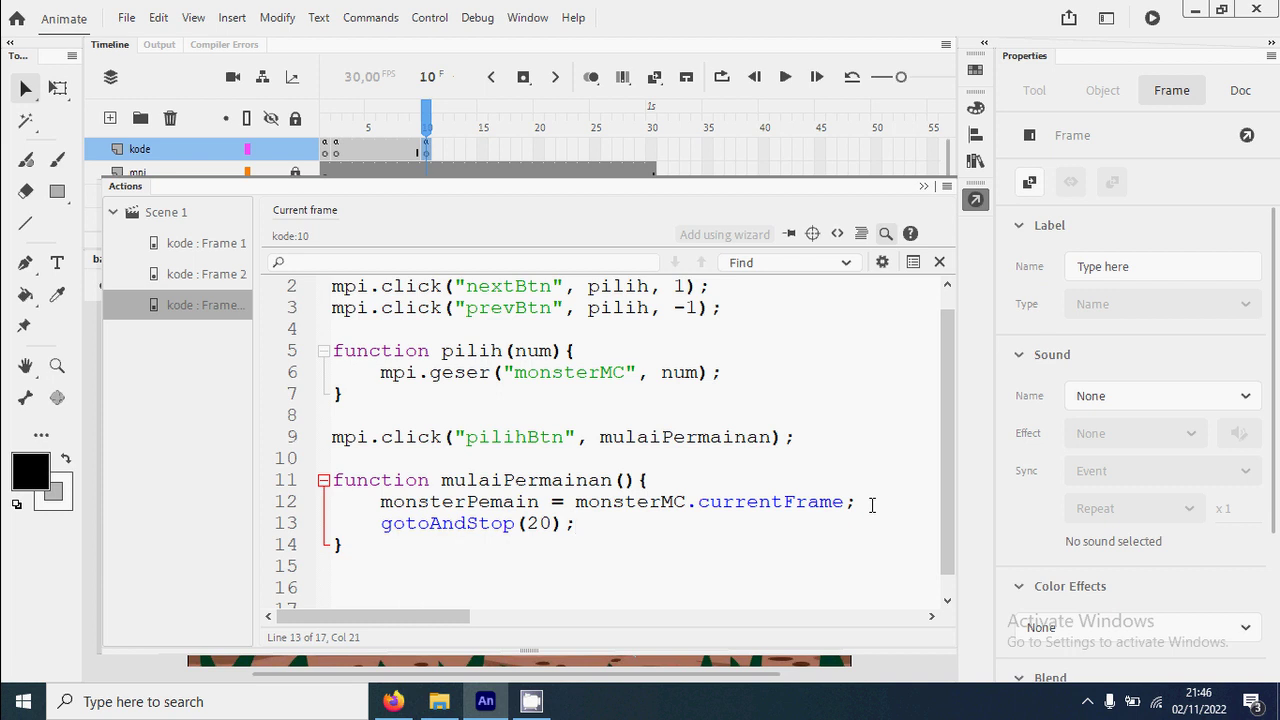
Review the opening lines of the frame 10 script, covering the monsterPemain argument and the arrow-button click handlers.
{"action": "scroll", "coordinate": [872, 505], "scroll_direction": "up", "scroll_amount": 1}
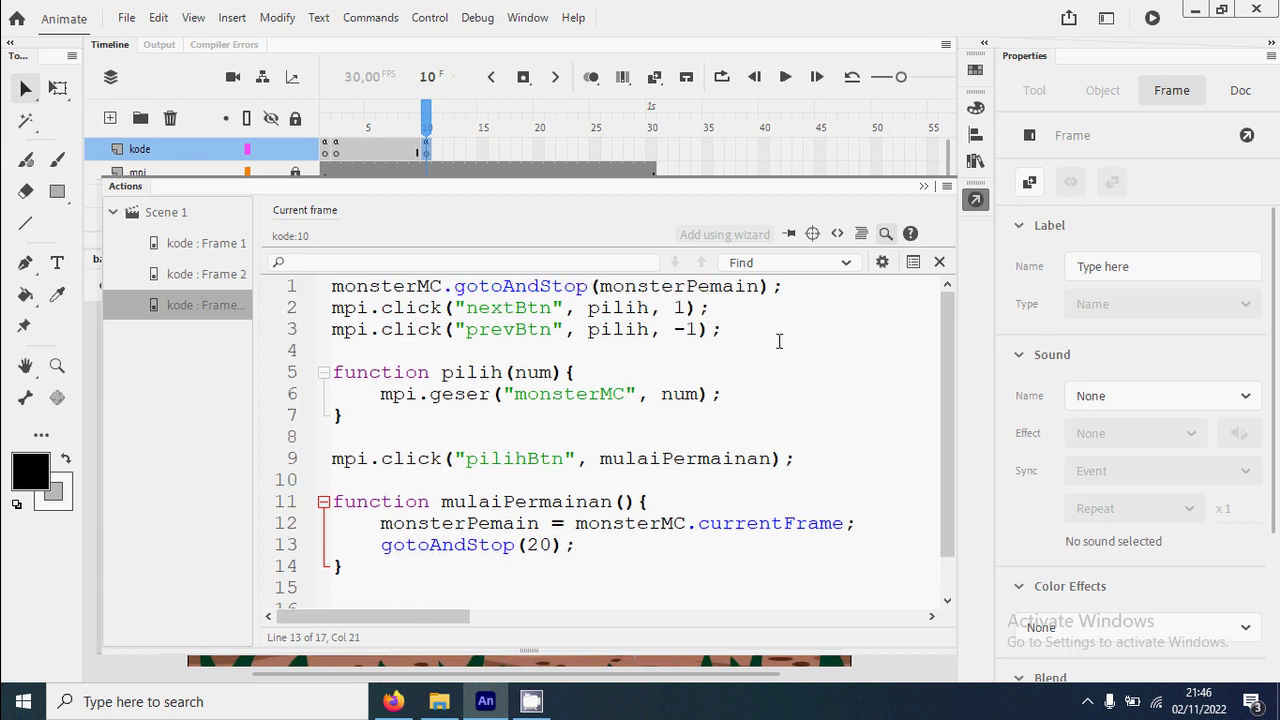
{"action": "left_click_drag", "start_coordinate": [782, 286], "coordinate": [334, 286]}
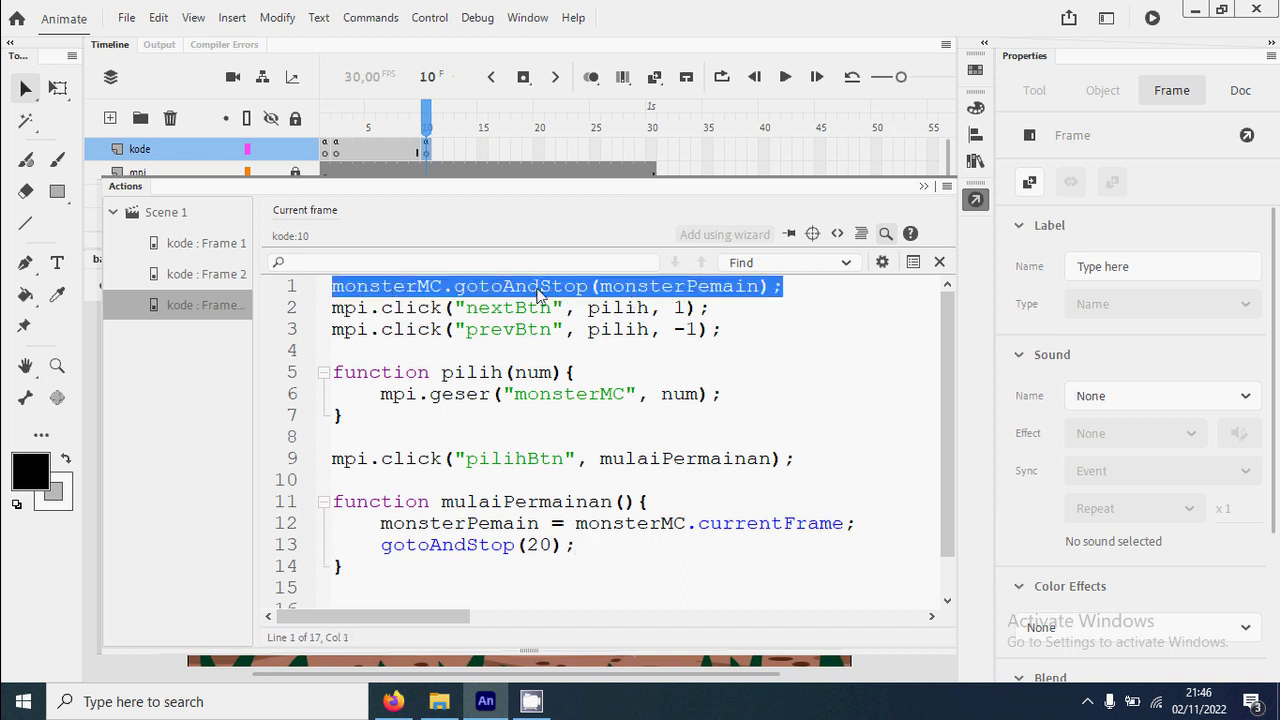
{"action": "left_click", "coordinate": [687, 288]}
{"action": "double_click", "coordinate": [691, 290]}
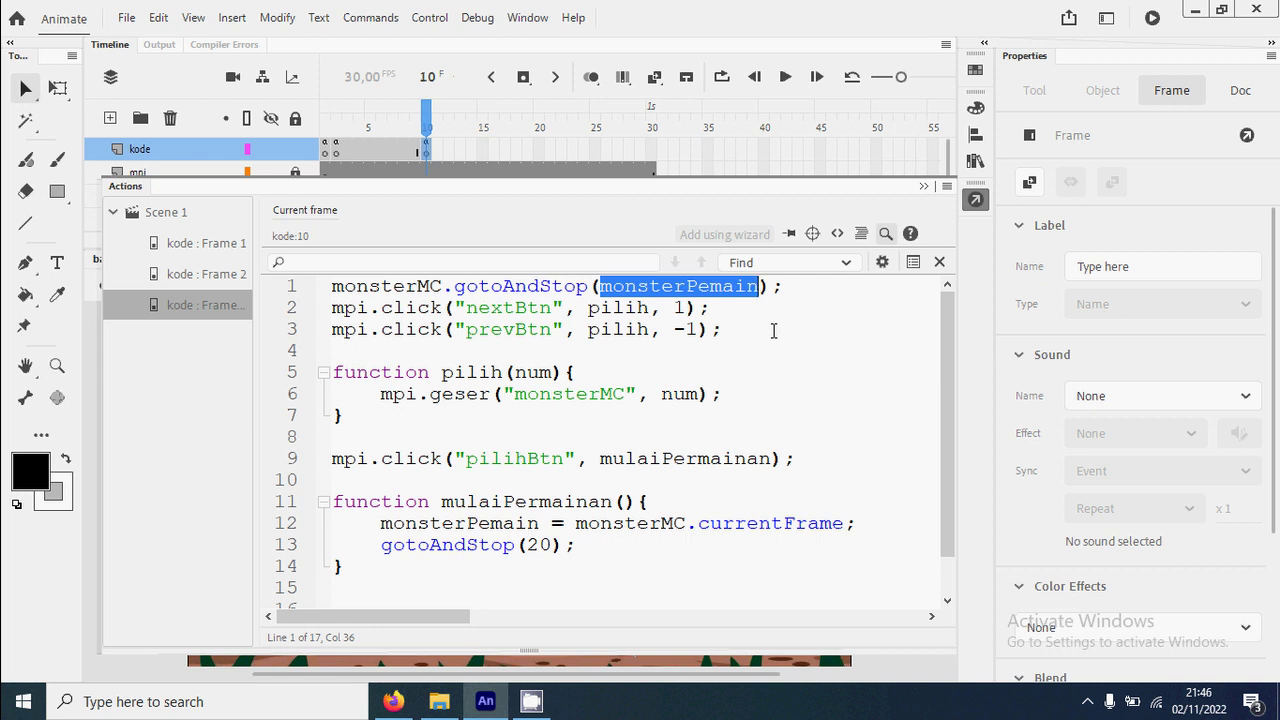
{"action": "double_click", "coordinate": [495, 305]}
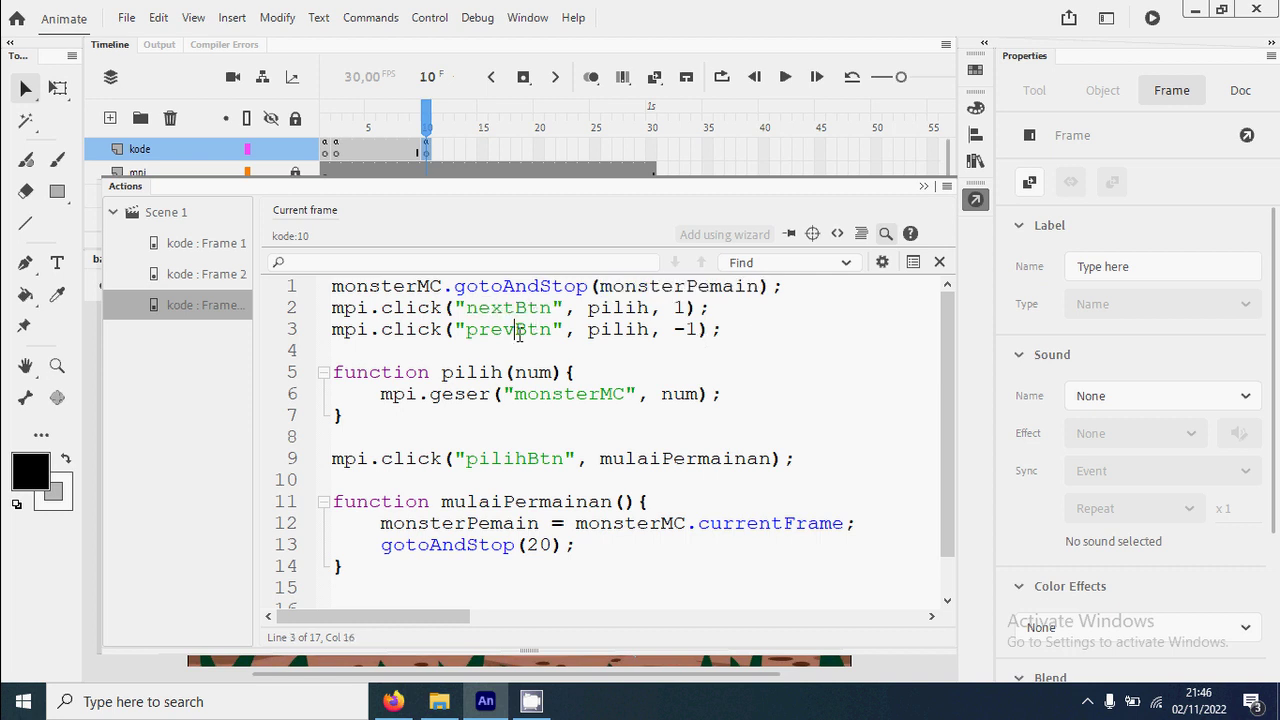
Review the frame 10 script, covering the arrow-button parameters, the pilihBtn click line and the mulaiPermainan function.
{"action": "double_click", "coordinate": [509, 330]}
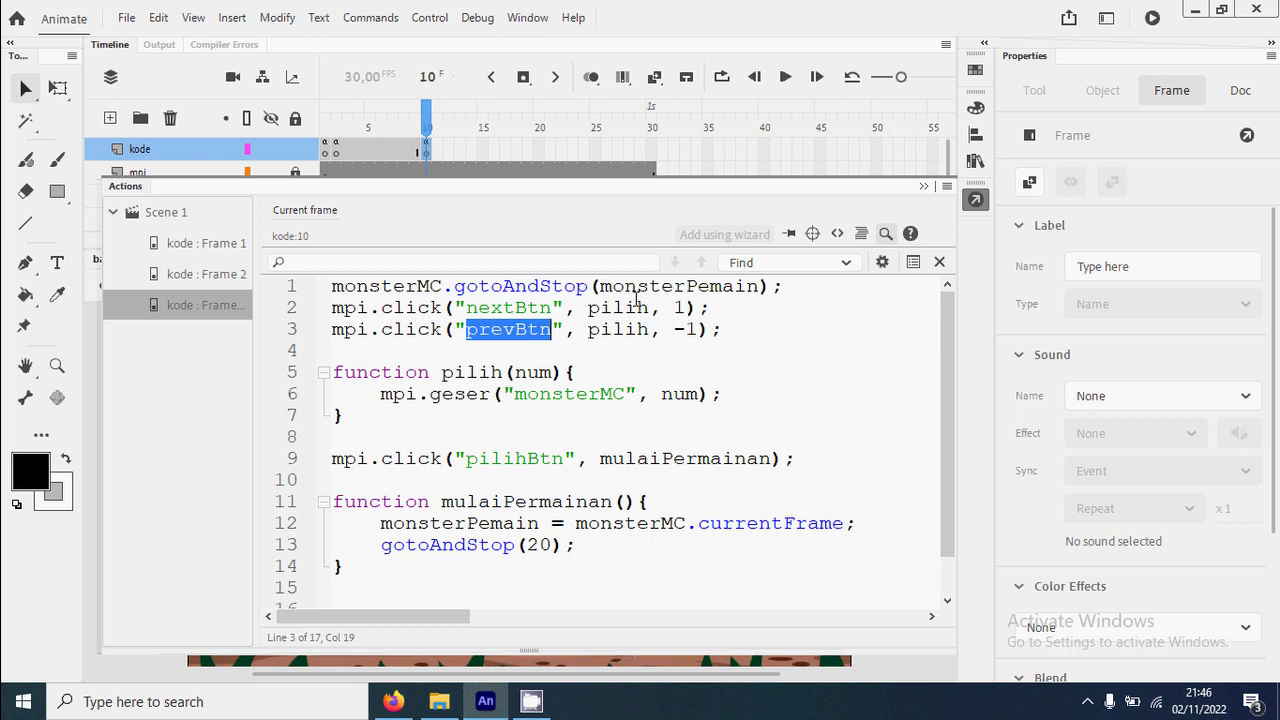
{"action": "double_click", "coordinate": [681, 308]}
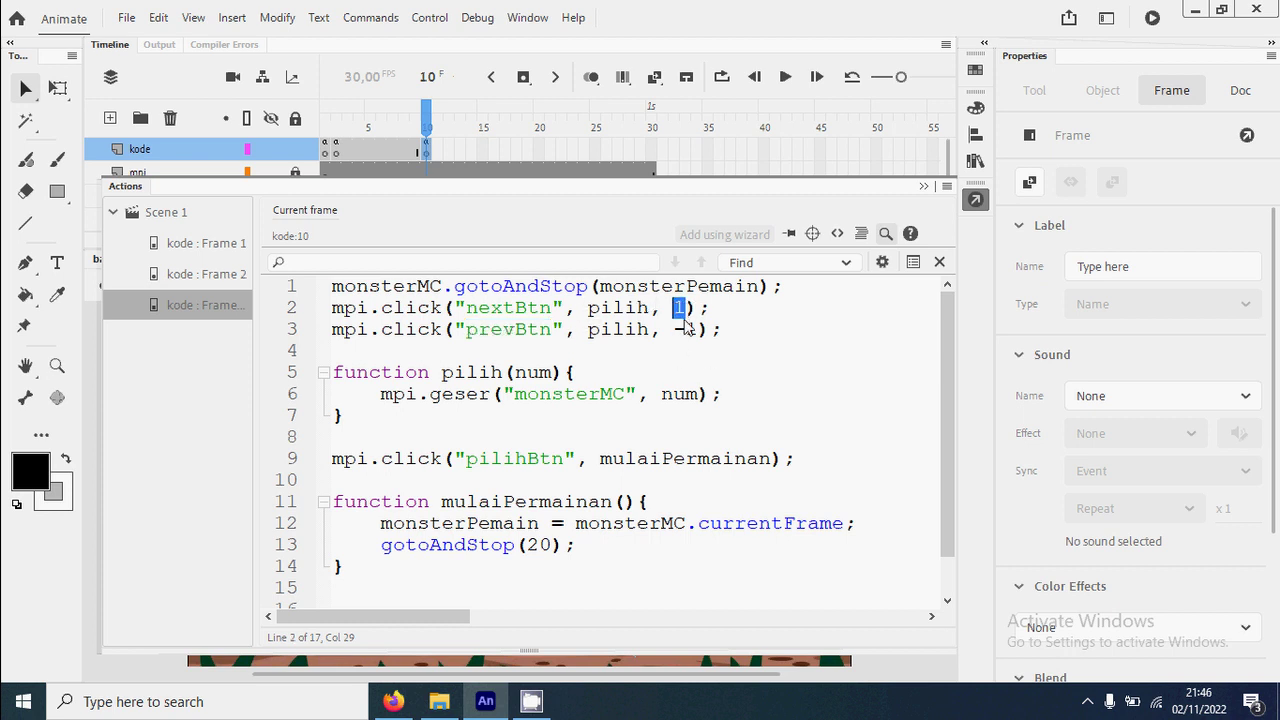
{"action": "left_click_drag", "start_coordinate": [698, 330], "coordinate": [673, 330]}
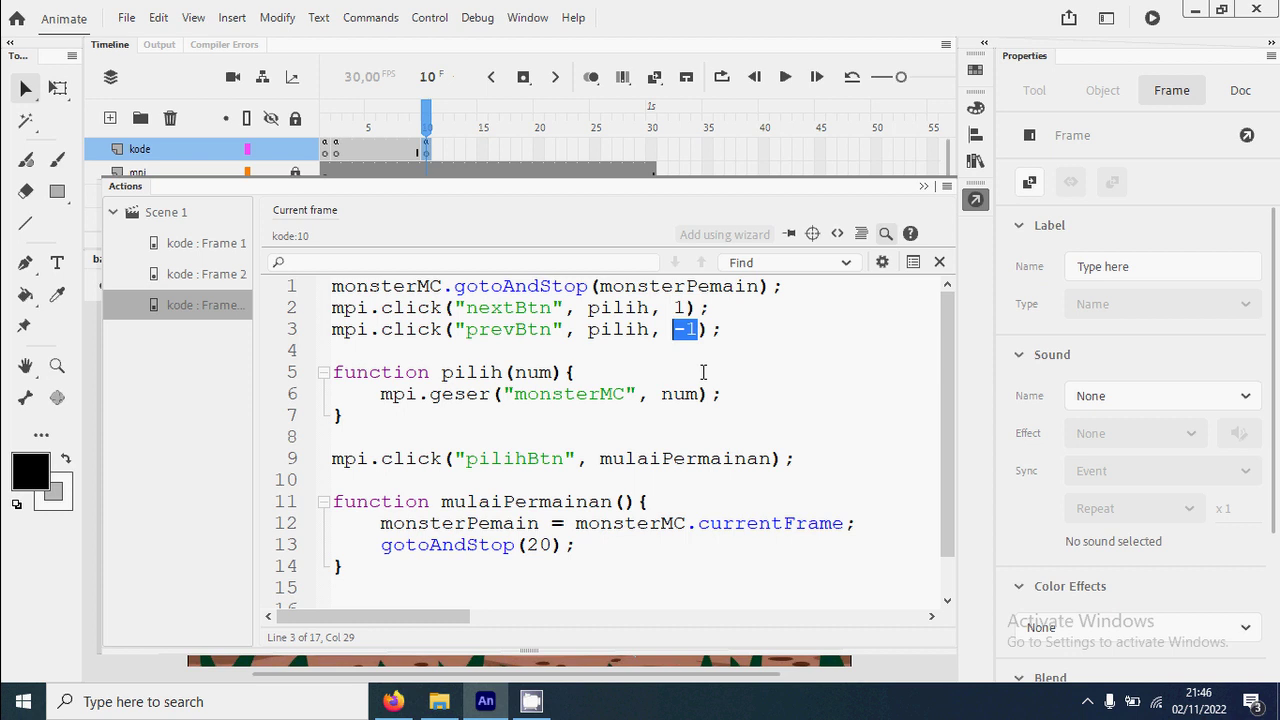
{"action": "double_click", "coordinate": [530, 460]}
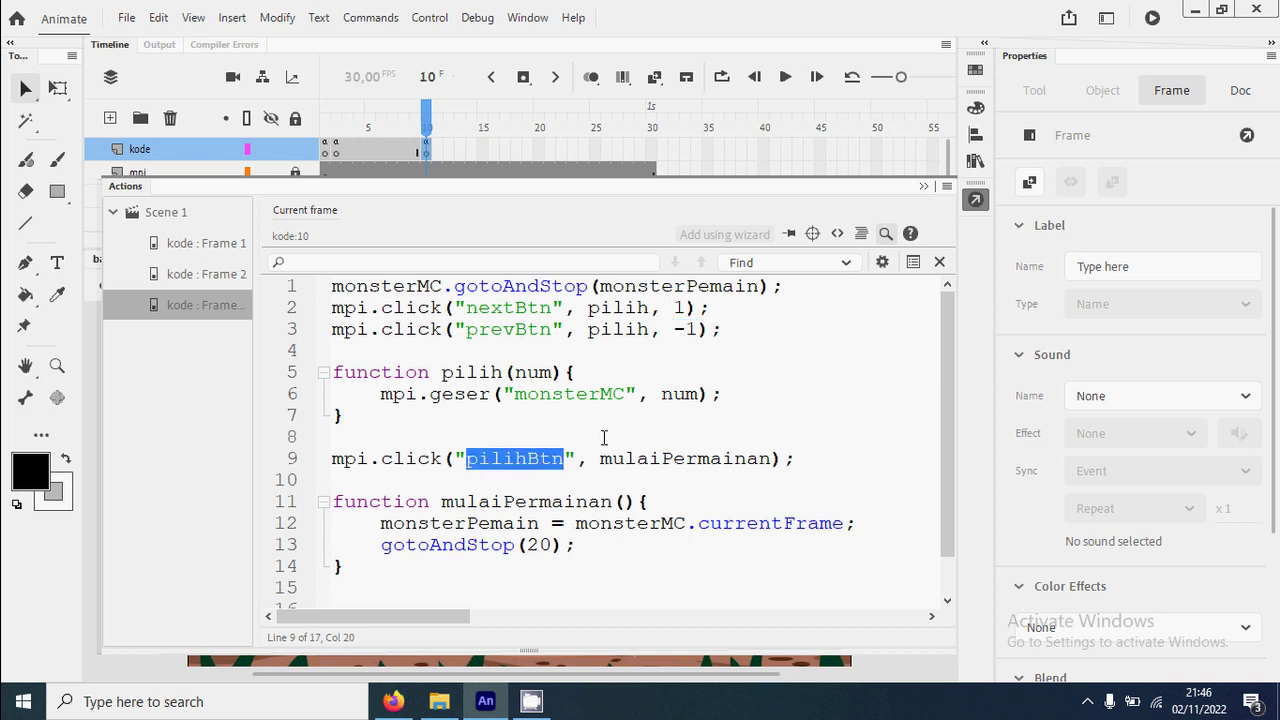
{"action": "double_click", "coordinate": [436, 524]}
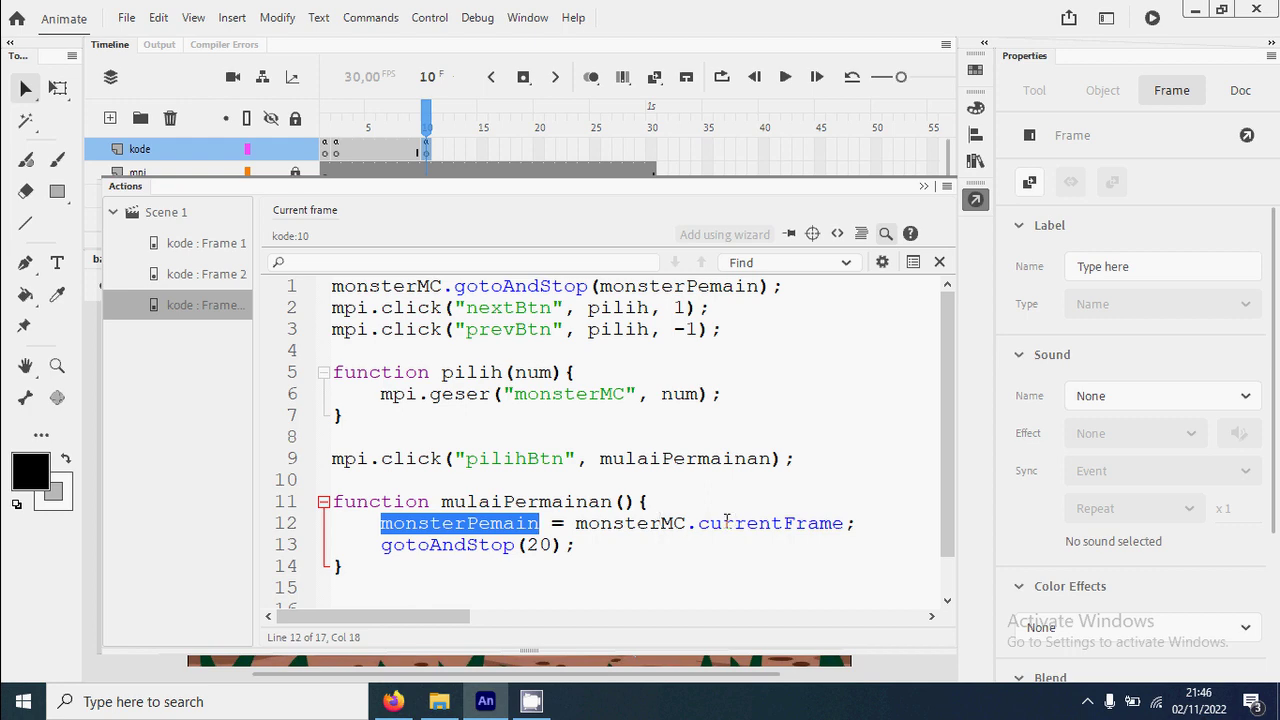
{"action": "double_click", "coordinate": [448, 548]}
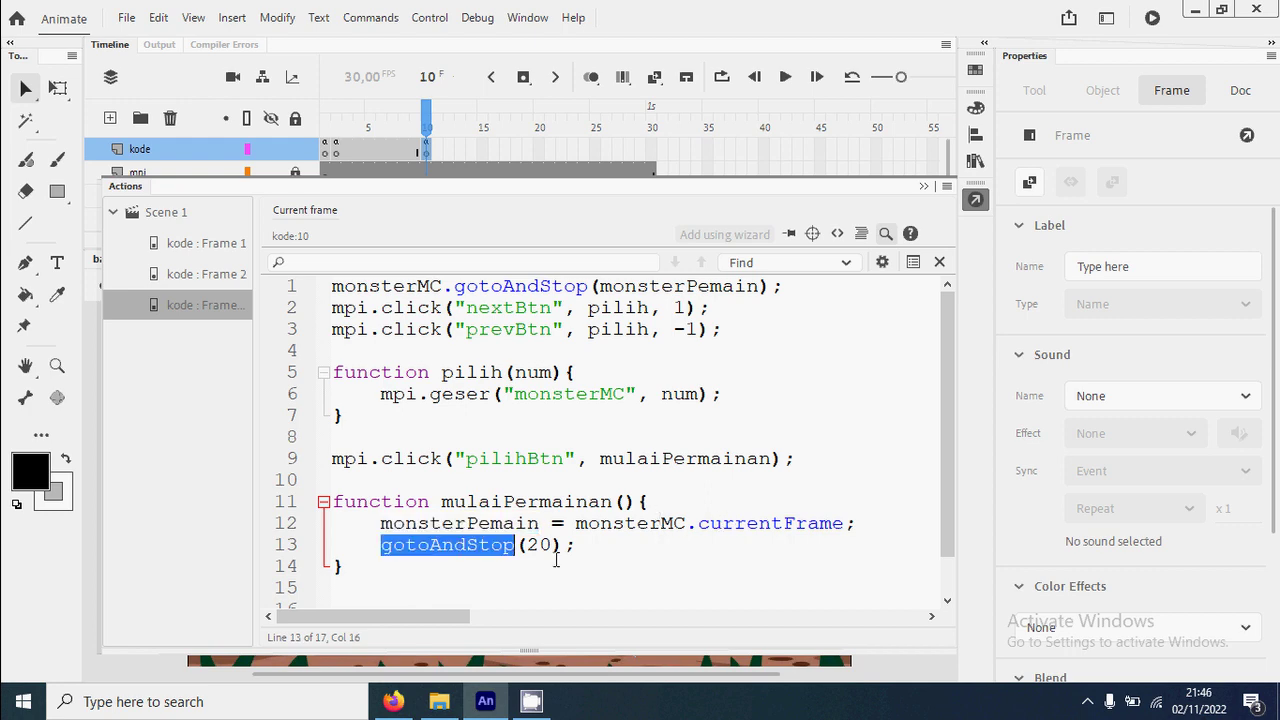
{"action": "left_click", "coordinate": [584, 548]}
{"action": "left_click", "coordinate": [975, 199]}
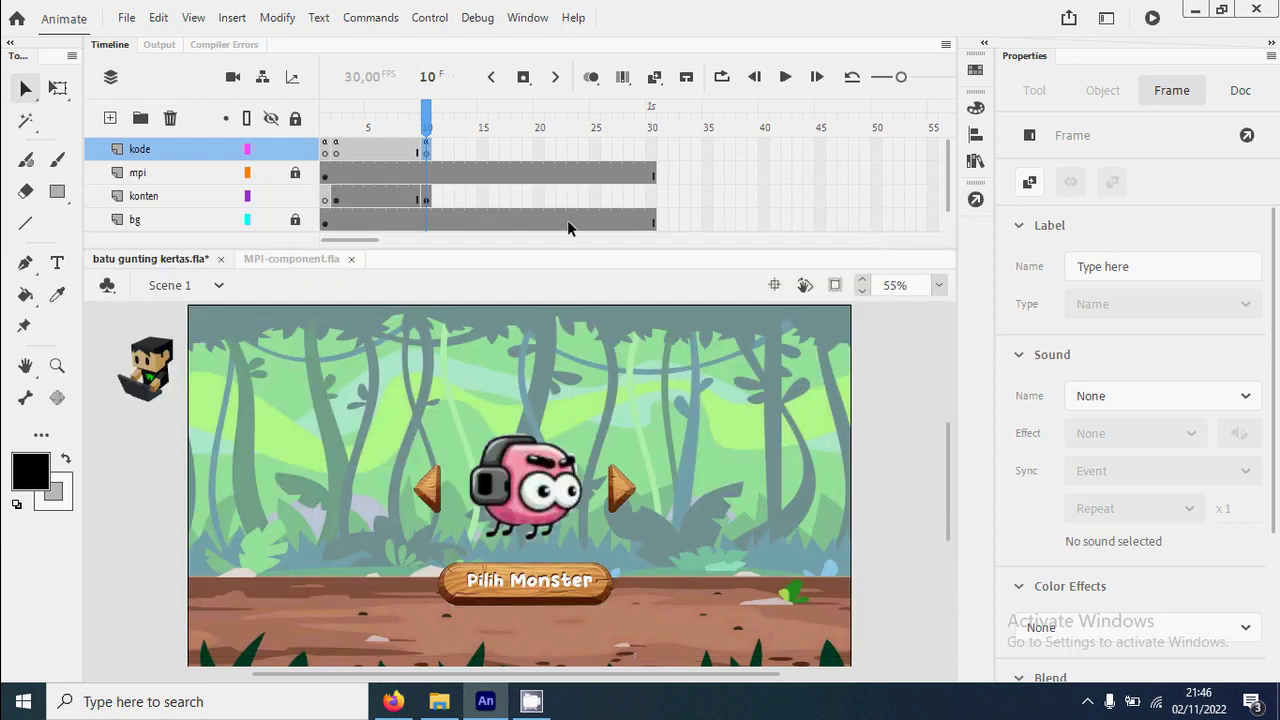
Insert a blank keyframe at frame 20 of the konten layer.
{"action": "left_click", "coordinate": [540, 195]}
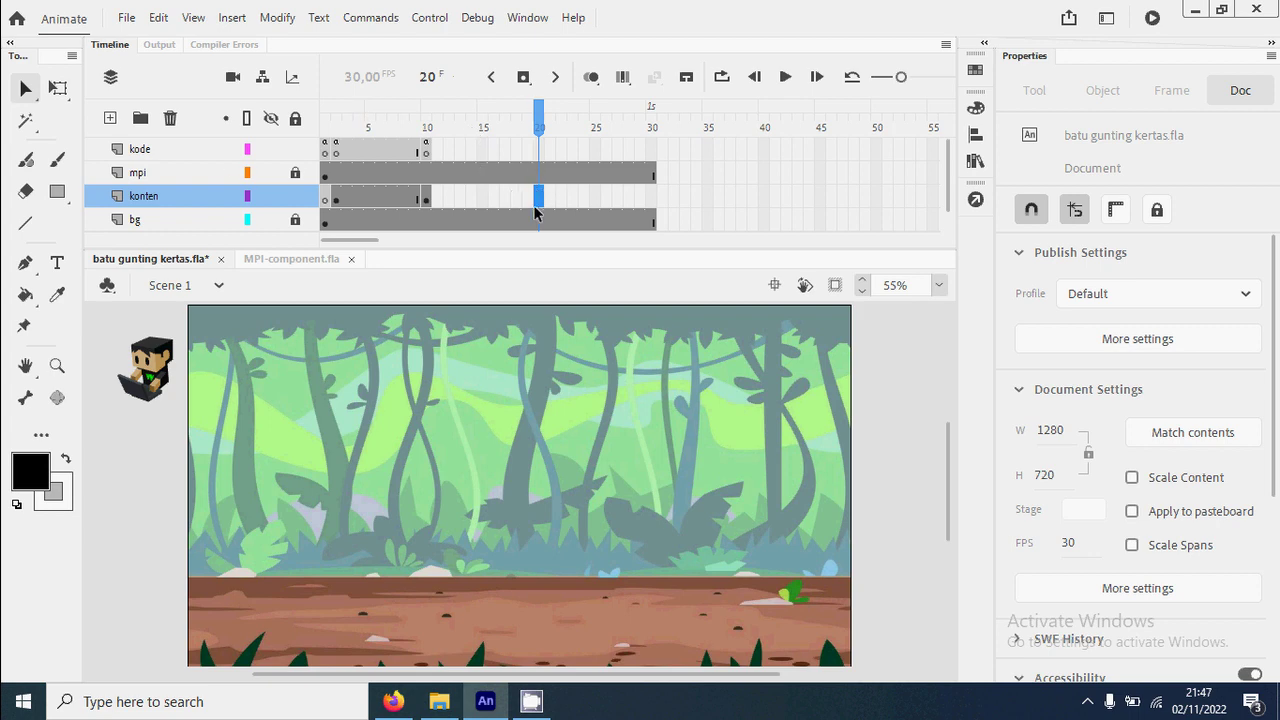
{"action": "right_click", "coordinate": [540, 197]}
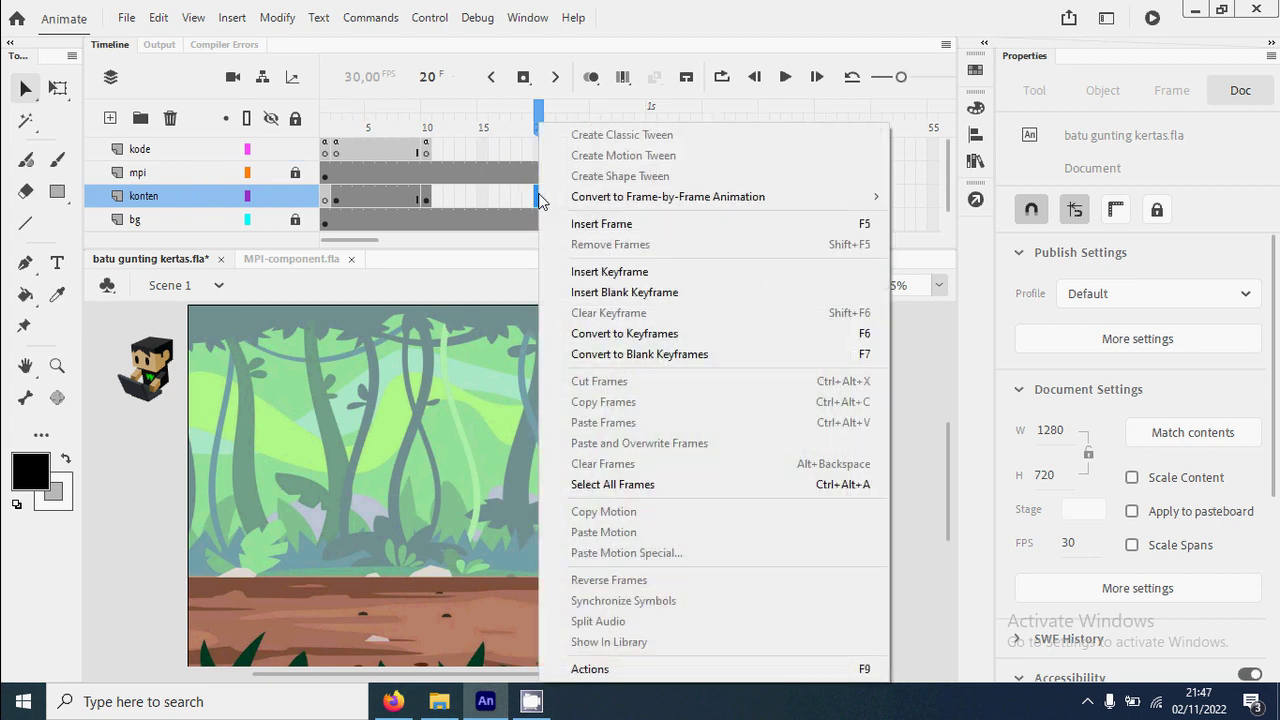
{"action": "left_click", "coordinate": [656, 298]}
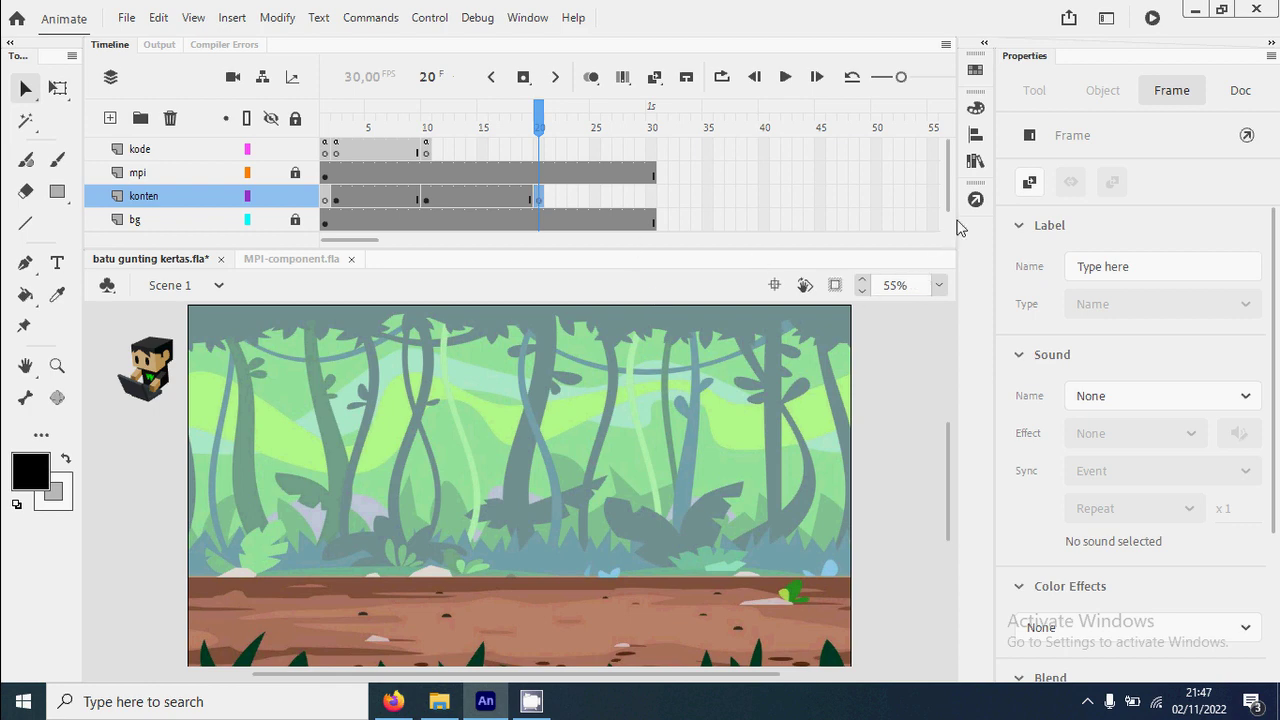
Place a monsterMC symbol from the library on the left part of the ground, at about X 245, Y 485.
{"action": "left_click", "coordinate": [976, 163]}
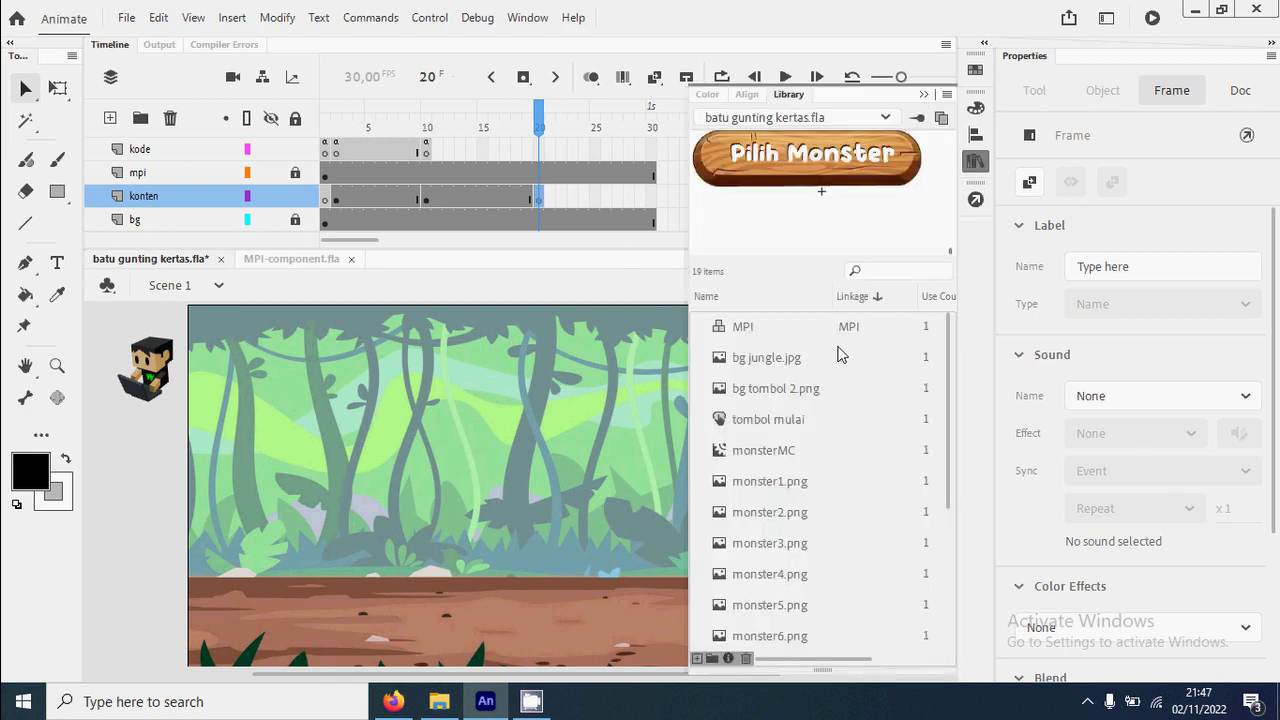
{"action": "scroll", "coordinate": [816, 386], "scroll_direction": "down", "scroll_amount": 2}
{"action": "scroll", "coordinate": [840, 355], "scroll_direction": "up", "scroll_amount": 2}
{"action": "left_click", "coordinate": [762, 452]}
{"action": "left_click_drag", "start_coordinate": [762, 452], "coordinate": [444, 585]}
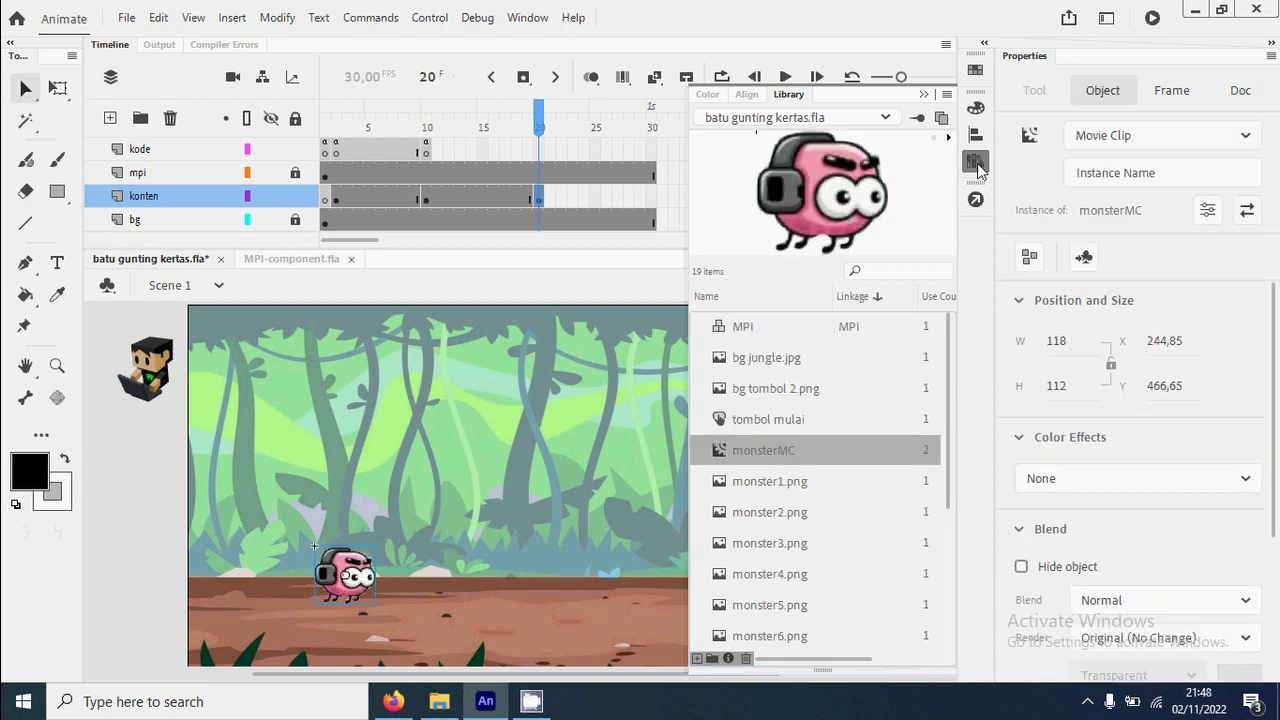
{"action": "left_click", "coordinate": [976, 162]}
{"action": "left_click_drag", "start_coordinate": [355, 585], "coordinate": [356, 595]}
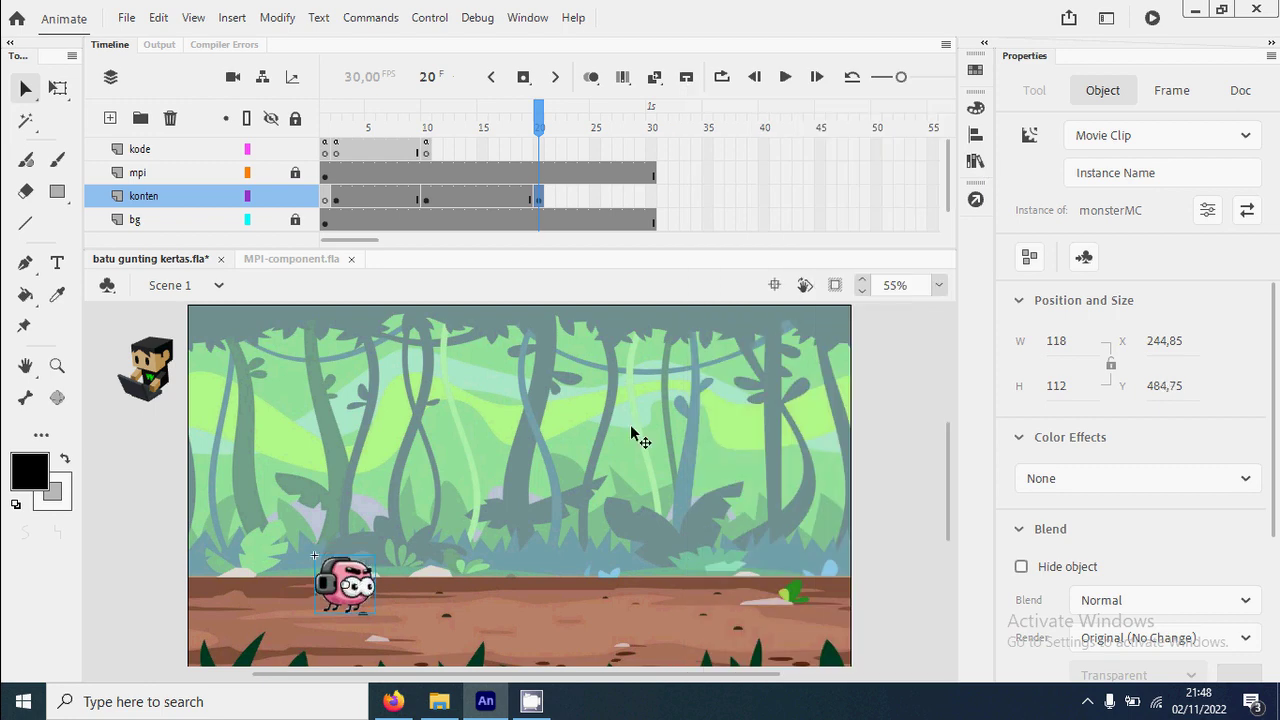
Give the placed monster the instance name monsterMC.
{"action": "left_click", "coordinate": [1099, 170]}
{"action": "type", "text": "monsterMC"}
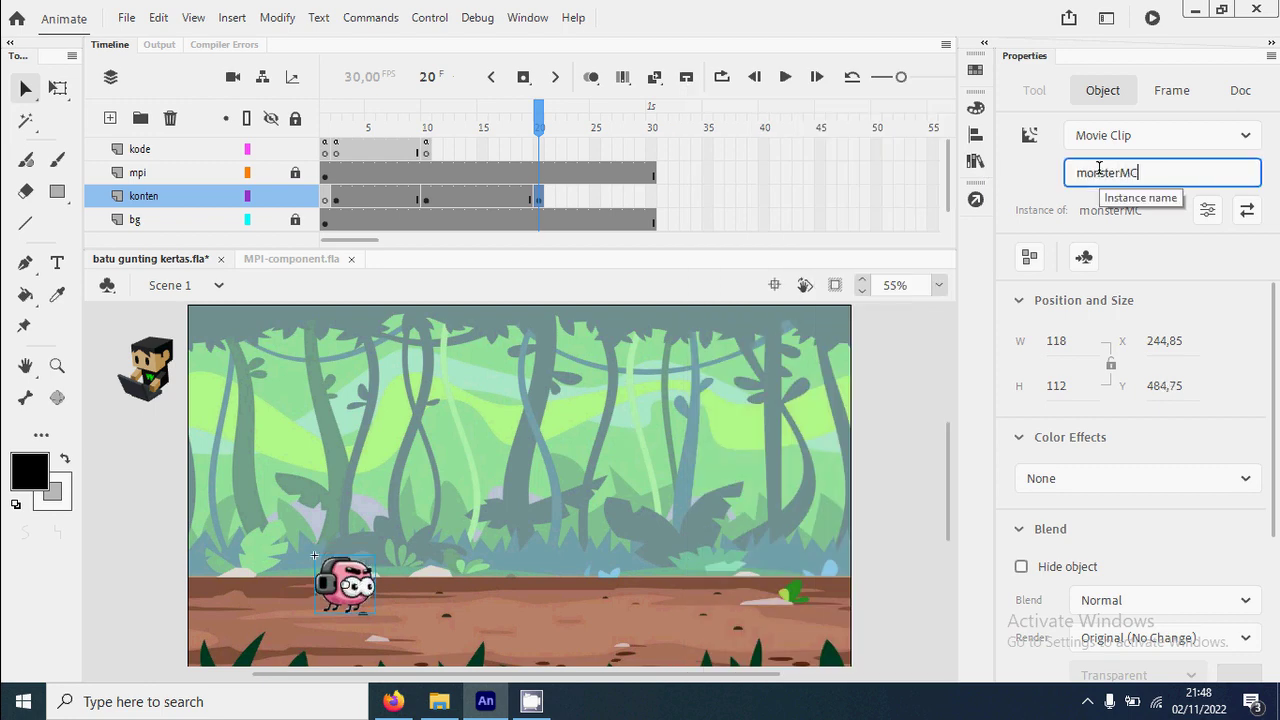
{"action": "key", "text": "Return"}
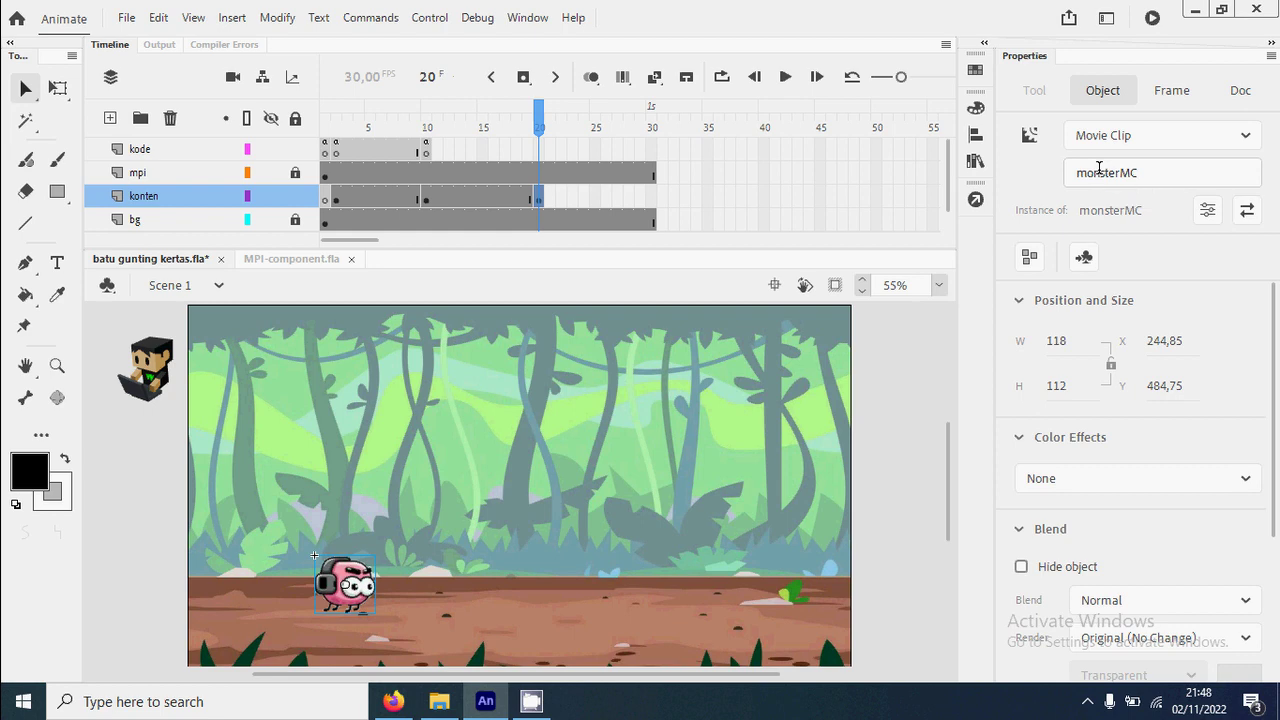
Insert a blank keyframe at frame 20 of the kode layer.
{"action": "left_click", "coordinate": [538, 152]}
{"action": "right_click", "coordinate": [538, 152]}
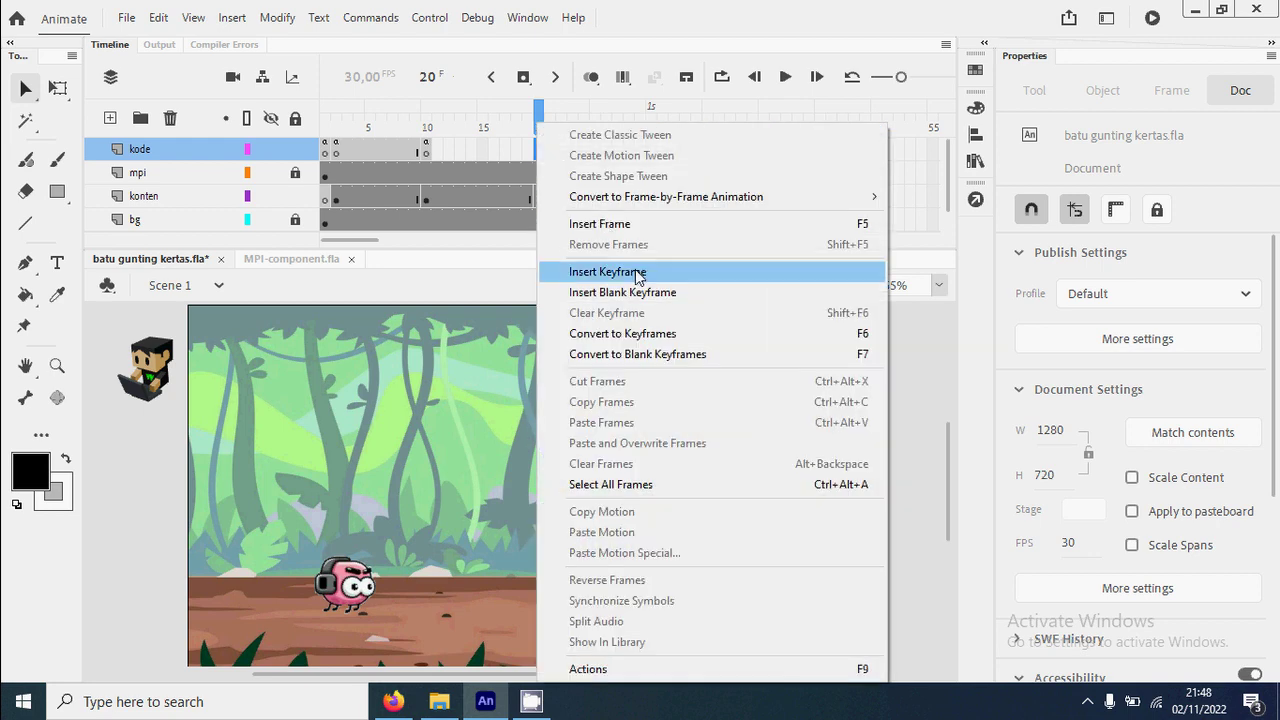
{"action": "left_click", "coordinate": [652, 292]}
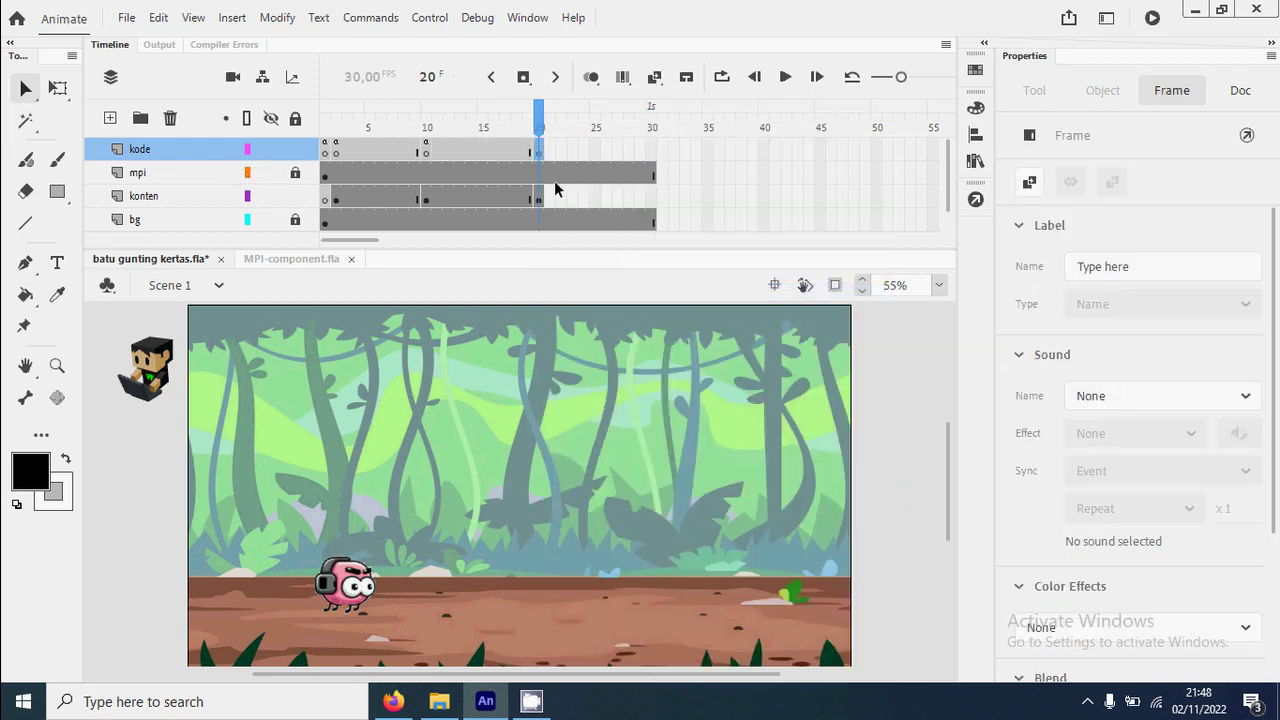
Write the frame 20 script as monsterMC.gotoAndStop(monsterPemain);.
{"action": "left_click", "coordinate": [975, 200]}
{"action": "left_click", "coordinate": [634, 380]}
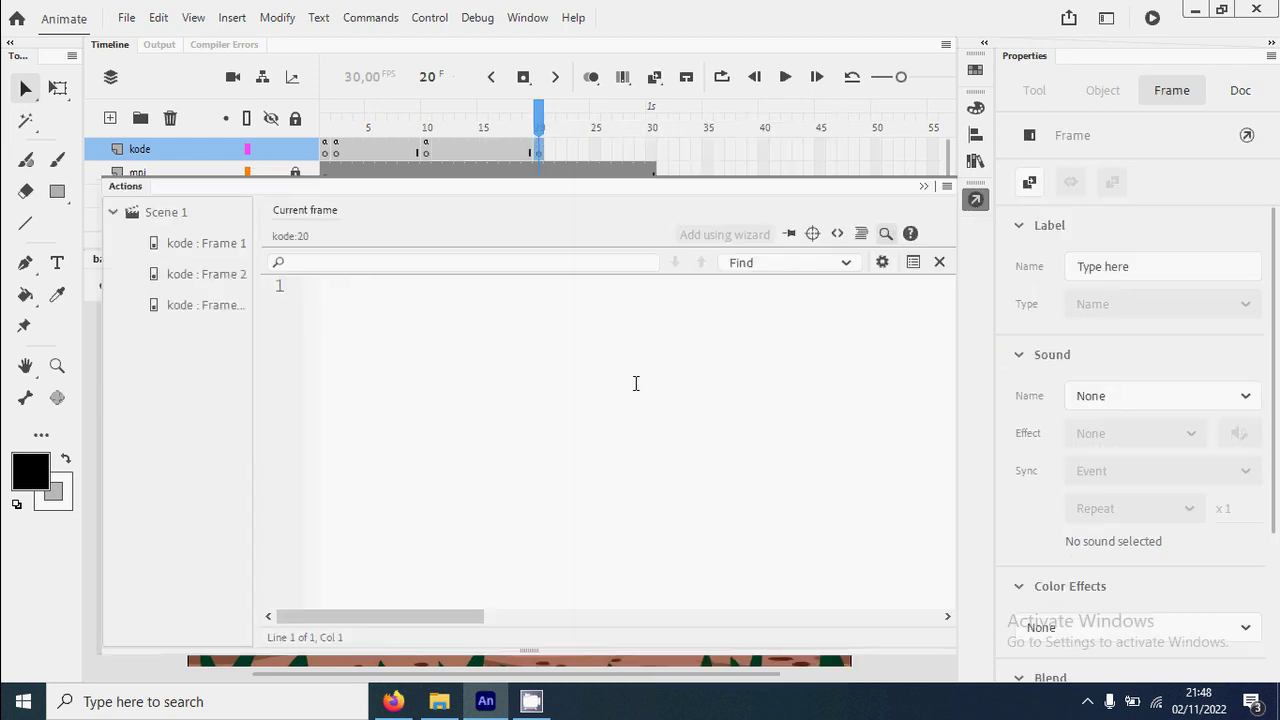
{"action": "type", "text": "monsterMC"}
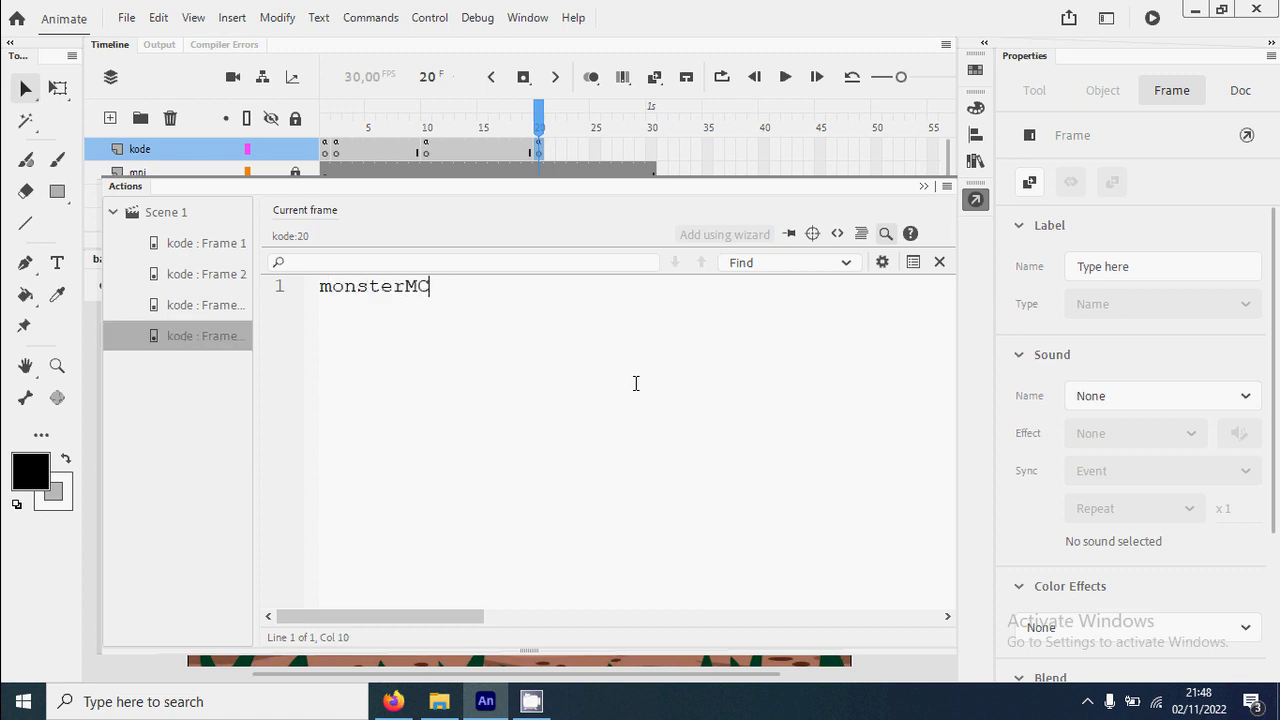
{"action": "type", "text": ".gotoAndStop"}
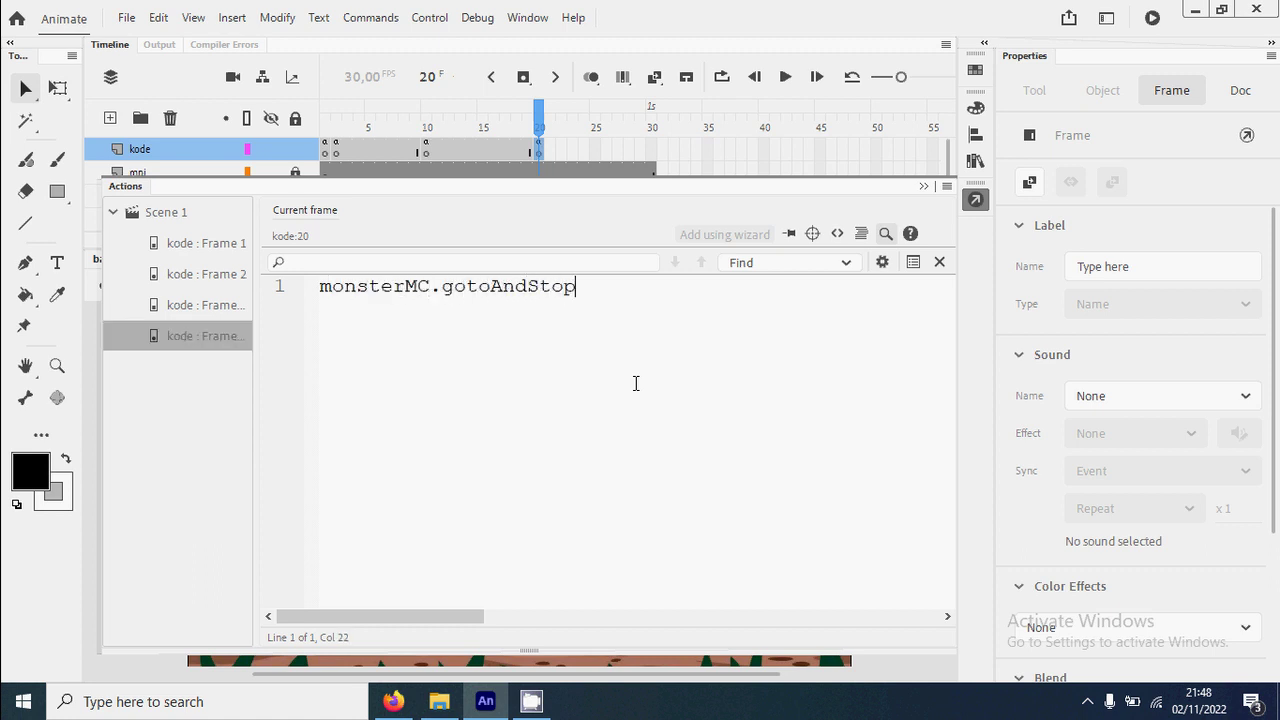
{"action": "type", "text": "(monsterPemain);"}
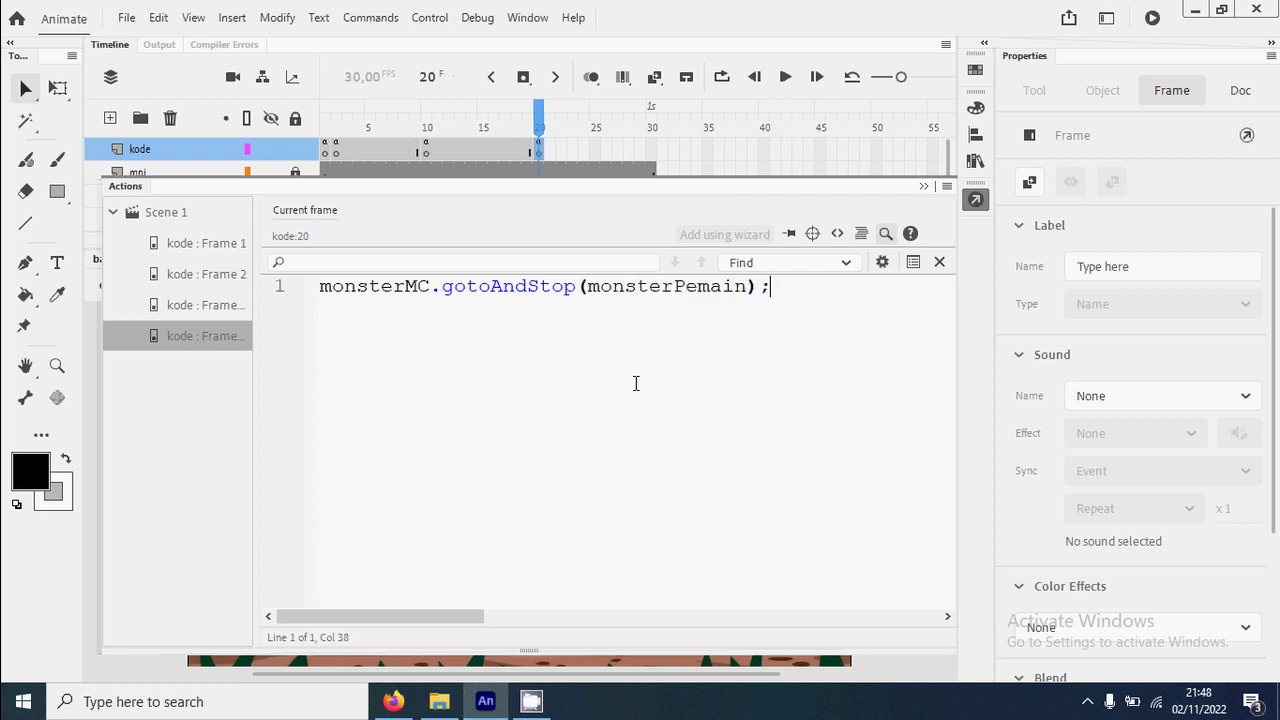
{"action": "left_click", "coordinate": [975, 199]}
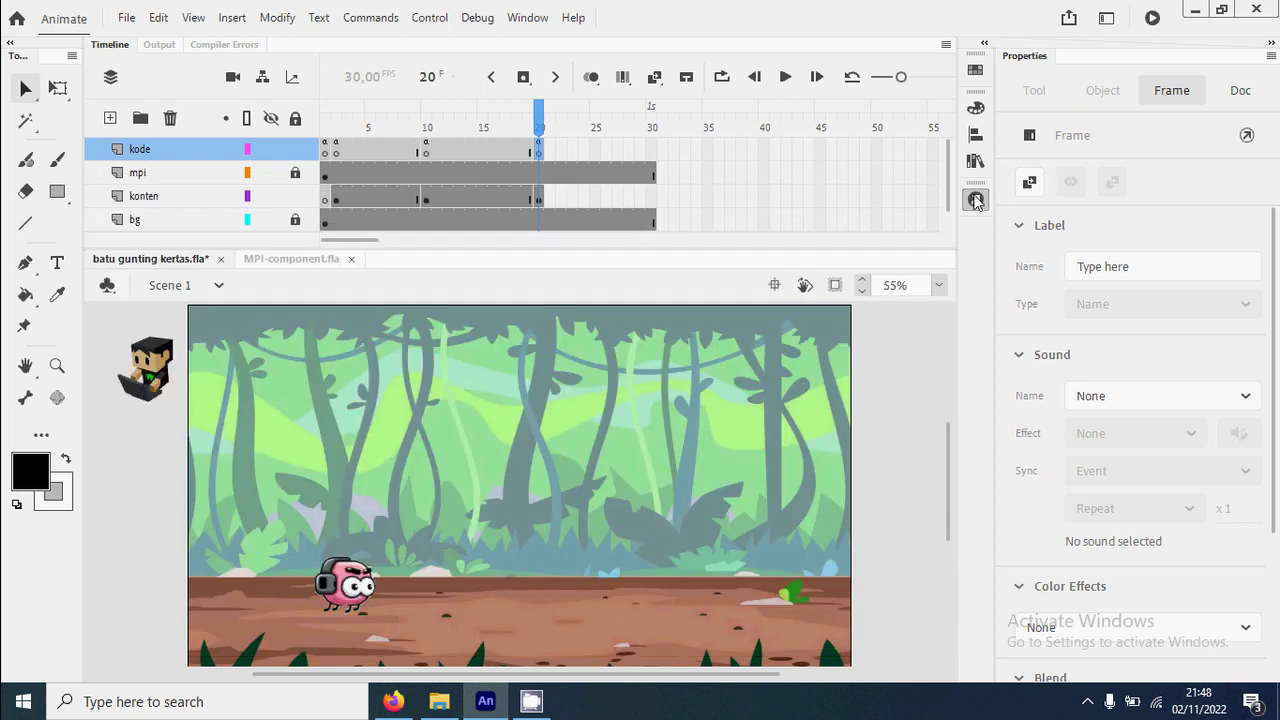
Test the movie by starting the game, advancing to the bee monster and choosing it, and return to the timeline.
{"action": "key", "text": "ctrl+Return"}
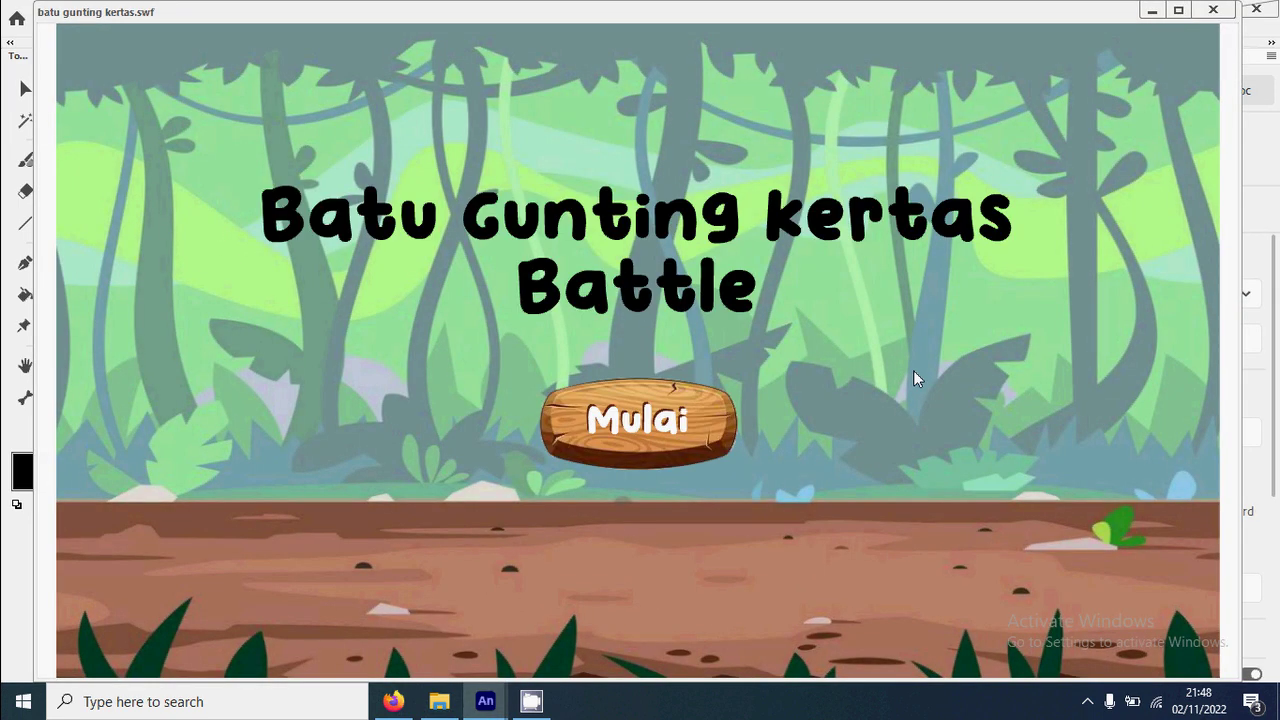
{"action": "left_click", "coordinate": [650, 425]}
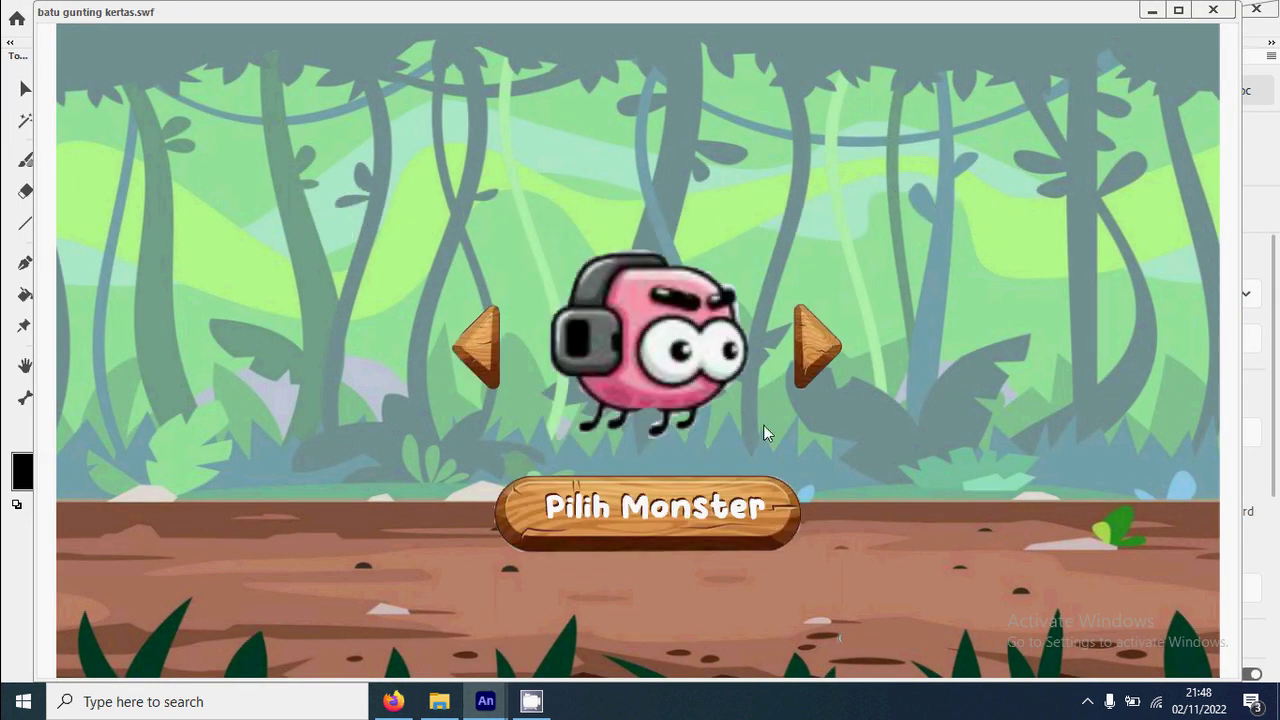
{"action": "left_click", "coordinate": [822, 348]}
{"action": "left_click", "coordinate": [822, 348]}
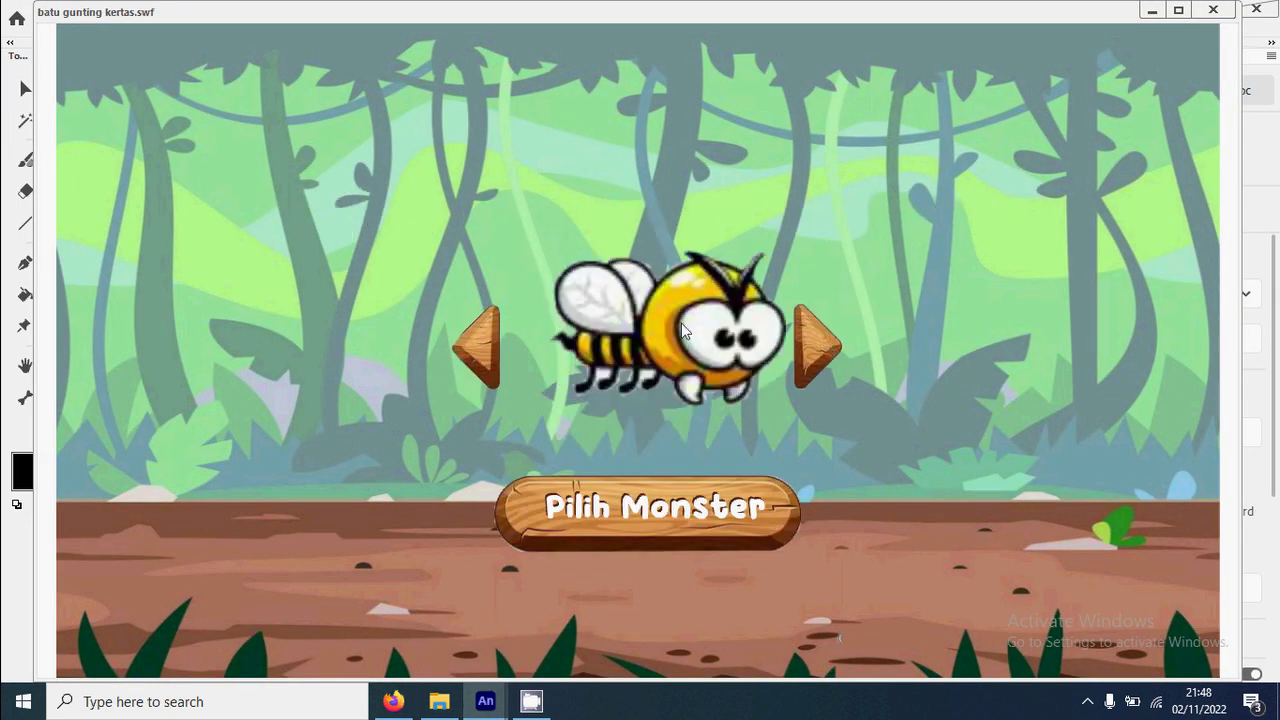
{"action": "left_click", "coordinate": [694, 529]}
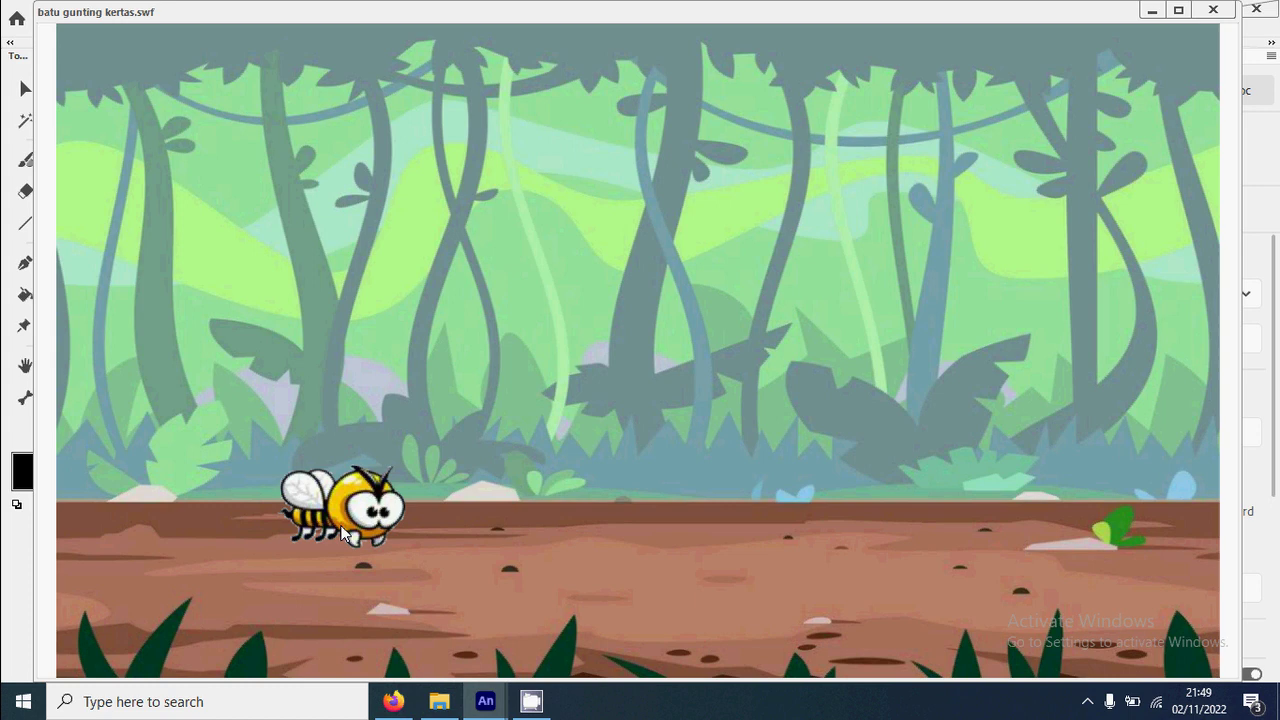
{"action": "left_click", "coordinate": [1214, 11]}
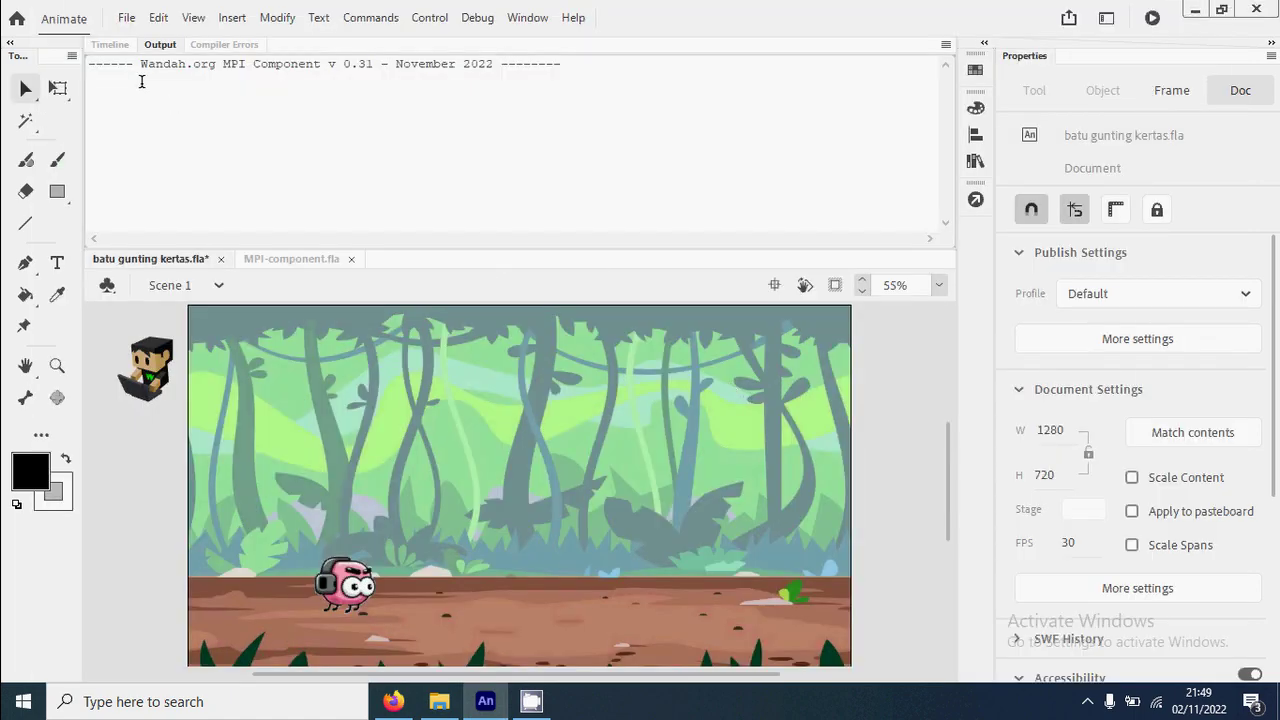
{"action": "left_click", "coordinate": [110, 44]}
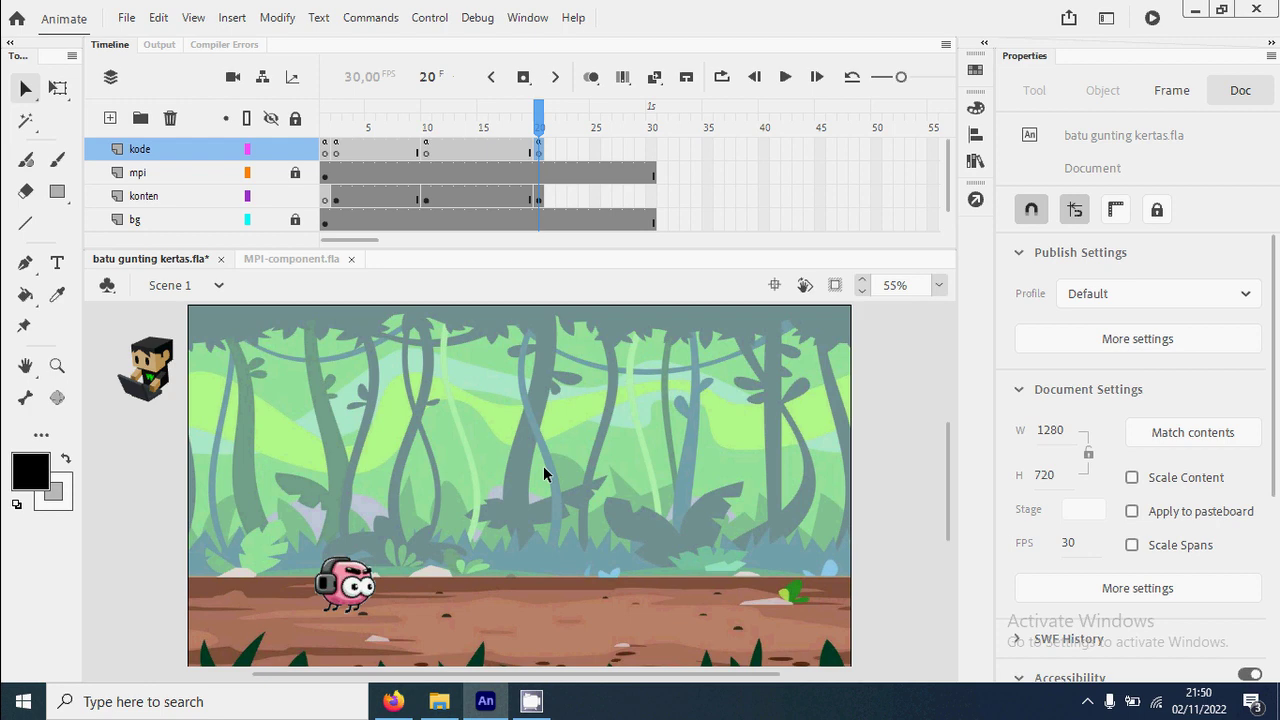
Place a second monsterMC symbol from the library on the right part of the ground, at about X 800, Y 497.
{"action": "left_click", "coordinate": [362, 590]}
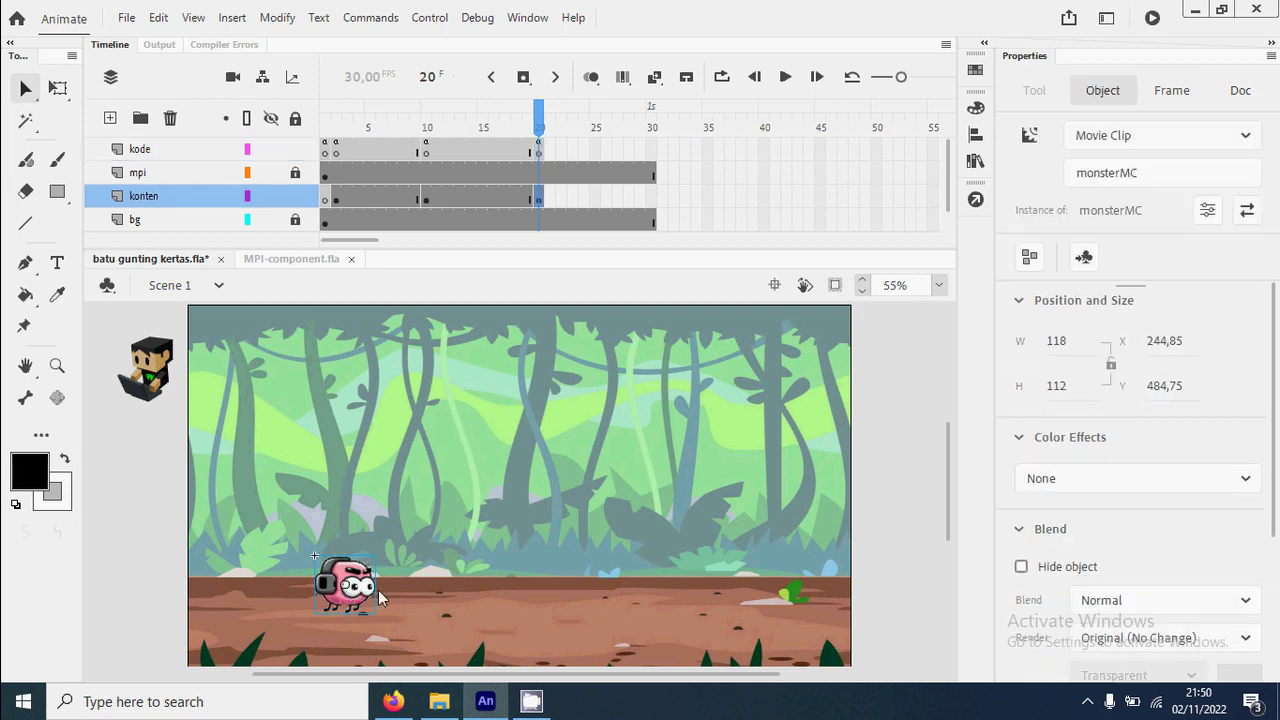
{"action": "left_click", "coordinate": [975, 163]}
{"action": "left_click_drag", "start_coordinate": [830, 207], "coordinate": [667, 601]}
{"action": "left_click", "coordinate": [975, 165]}
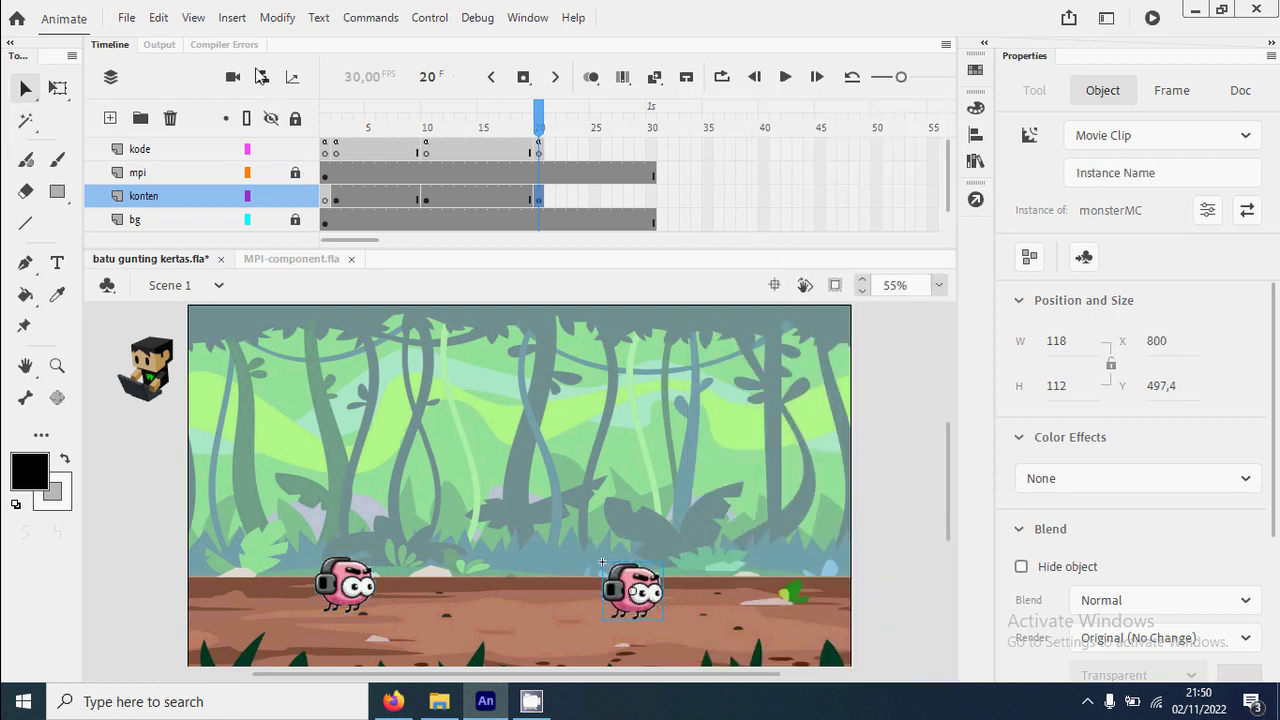
Flip the second monster horizontally and move it further right to about X 994.
{"action": "left_click", "coordinate": [277, 17]}
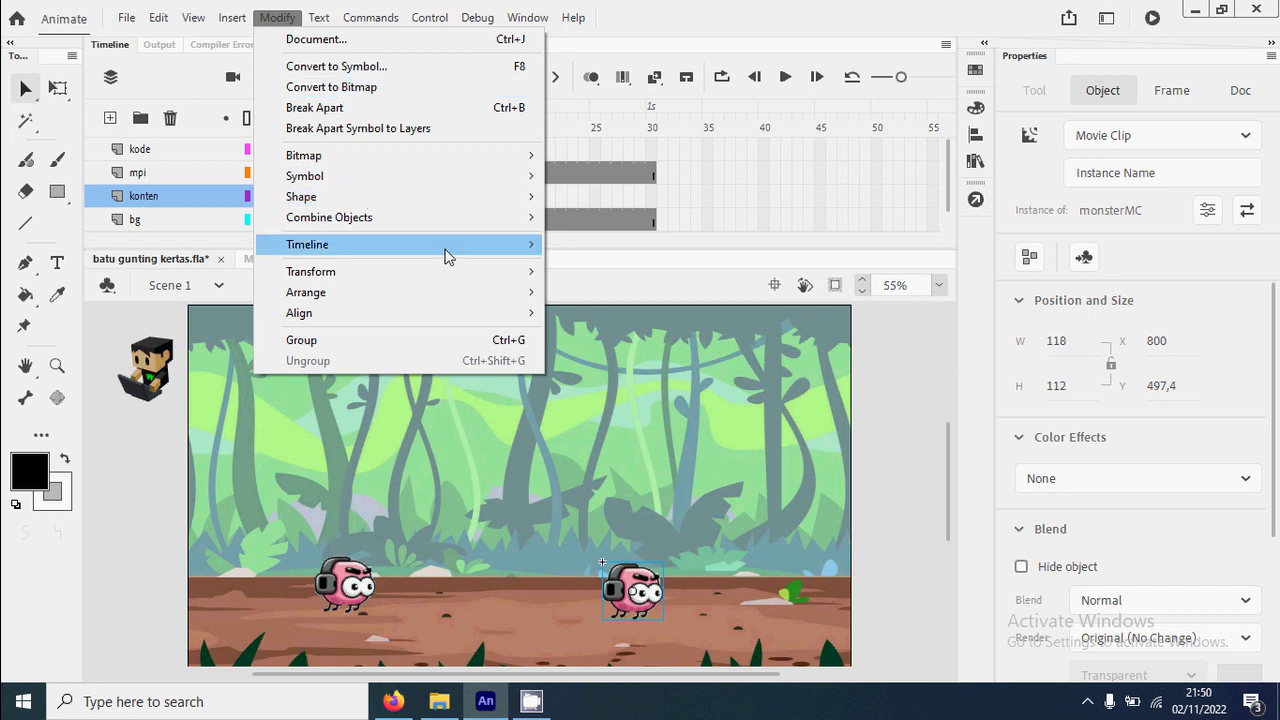
{"action": "mouse_move", "coordinate": [490, 279]}
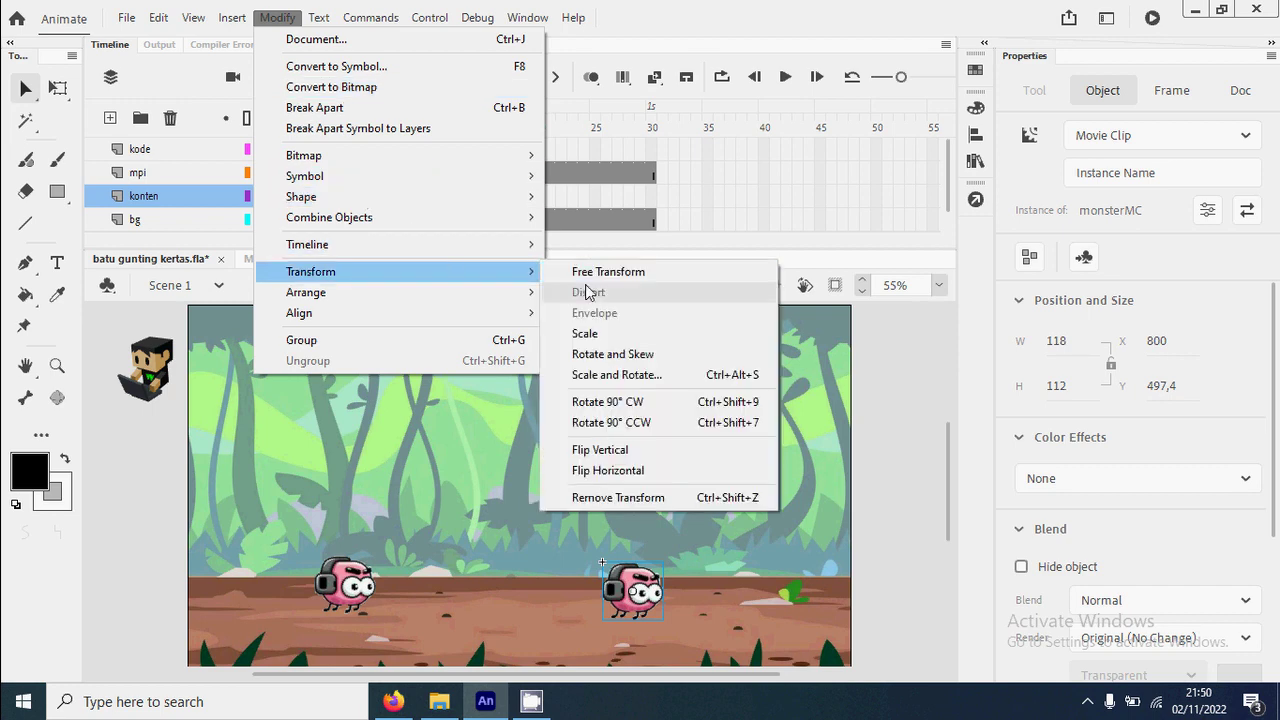
{"action": "left_click", "coordinate": [640, 471]}
{"action": "left_click_drag", "start_coordinate": [654, 604], "coordinate": [695, 605]}
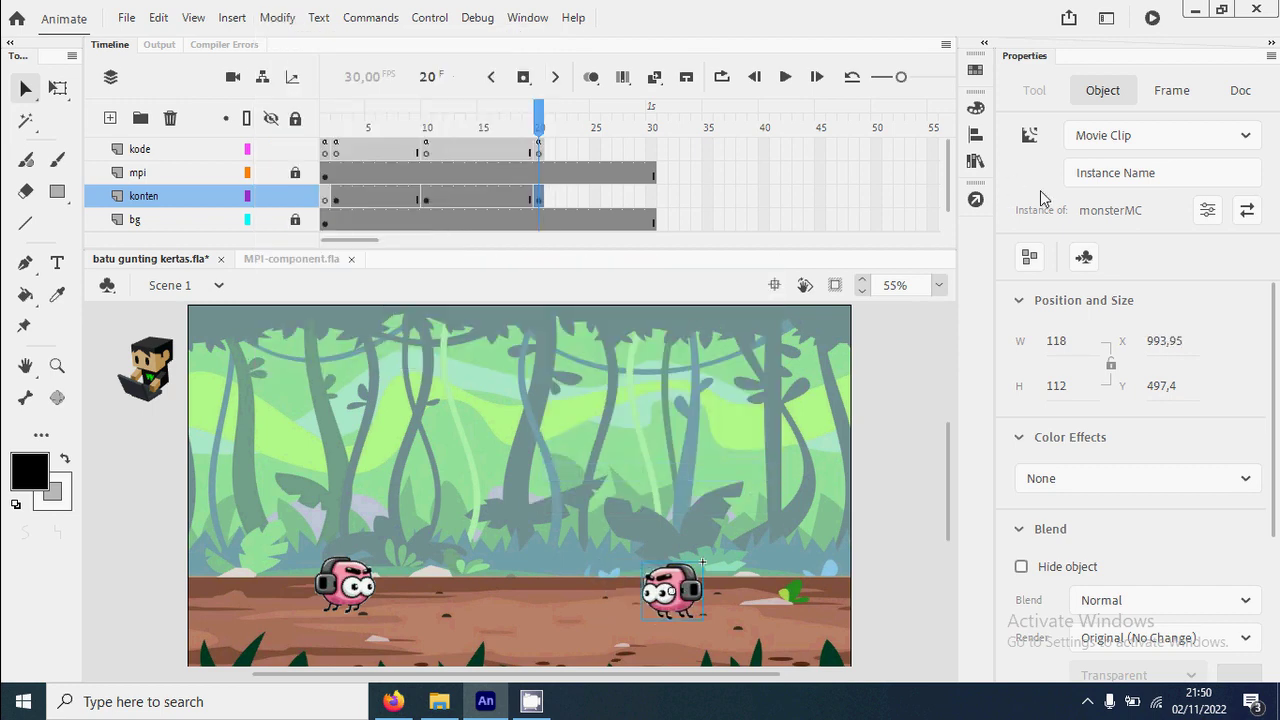
Give the flipped monster the instance name musuhMC.
{"action": "left_click", "coordinate": [1106, 168]}
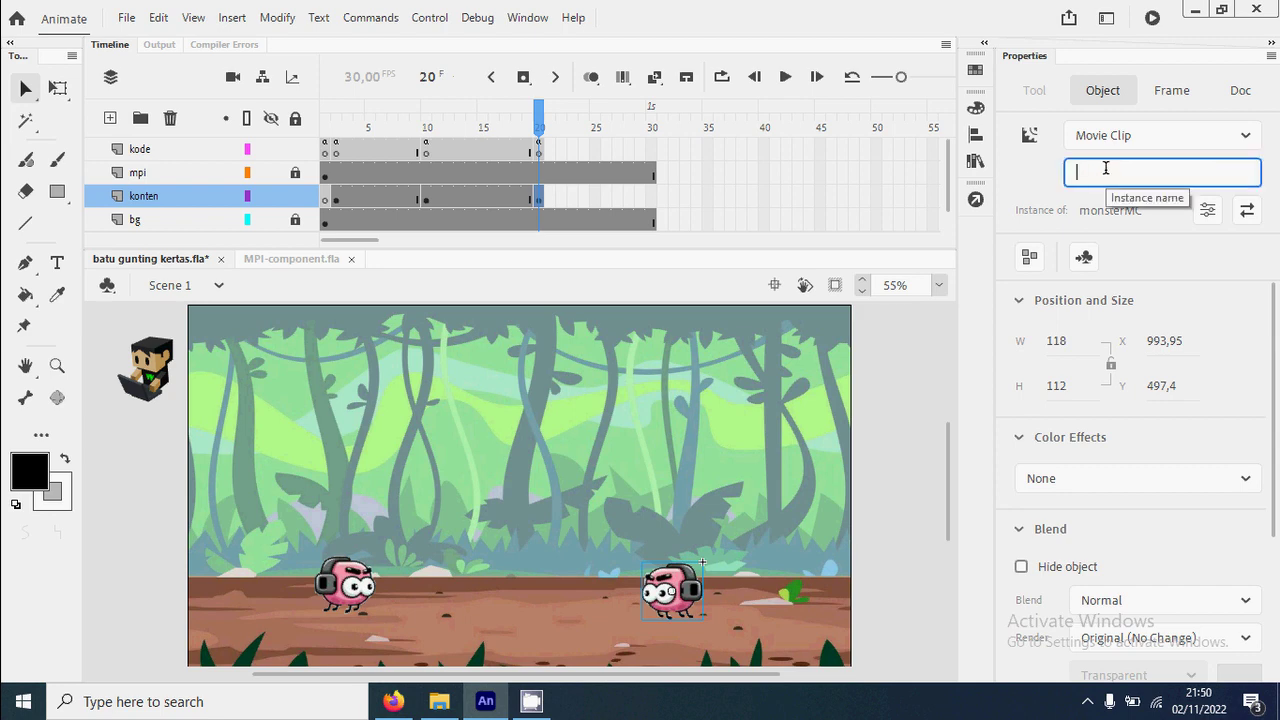
{"action": "type", "text": "musuhMC"}
{"action": "key", "text": "Return"}
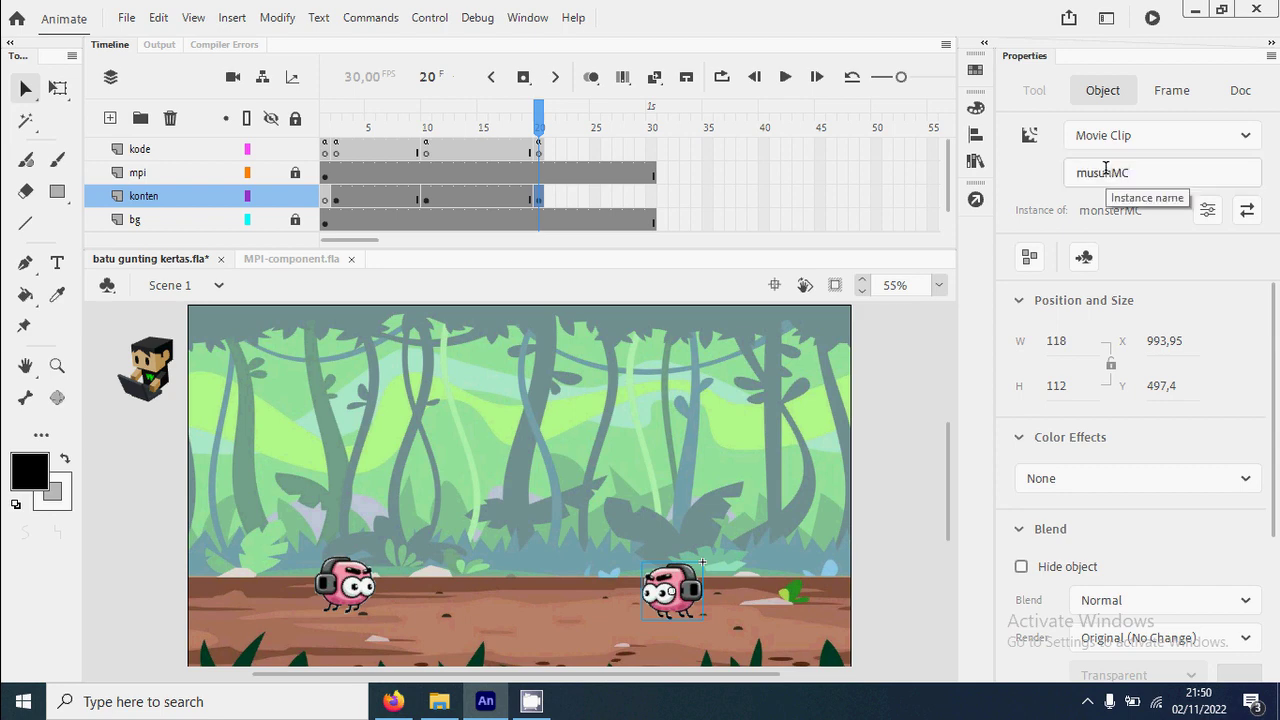
Move the player monster to about X 306, Y 485 and raise the enemy monster to about Y 481.
{"action": "left_click_drag", "start_coordinate": [352, 595], "coordinate": [399, 606]}
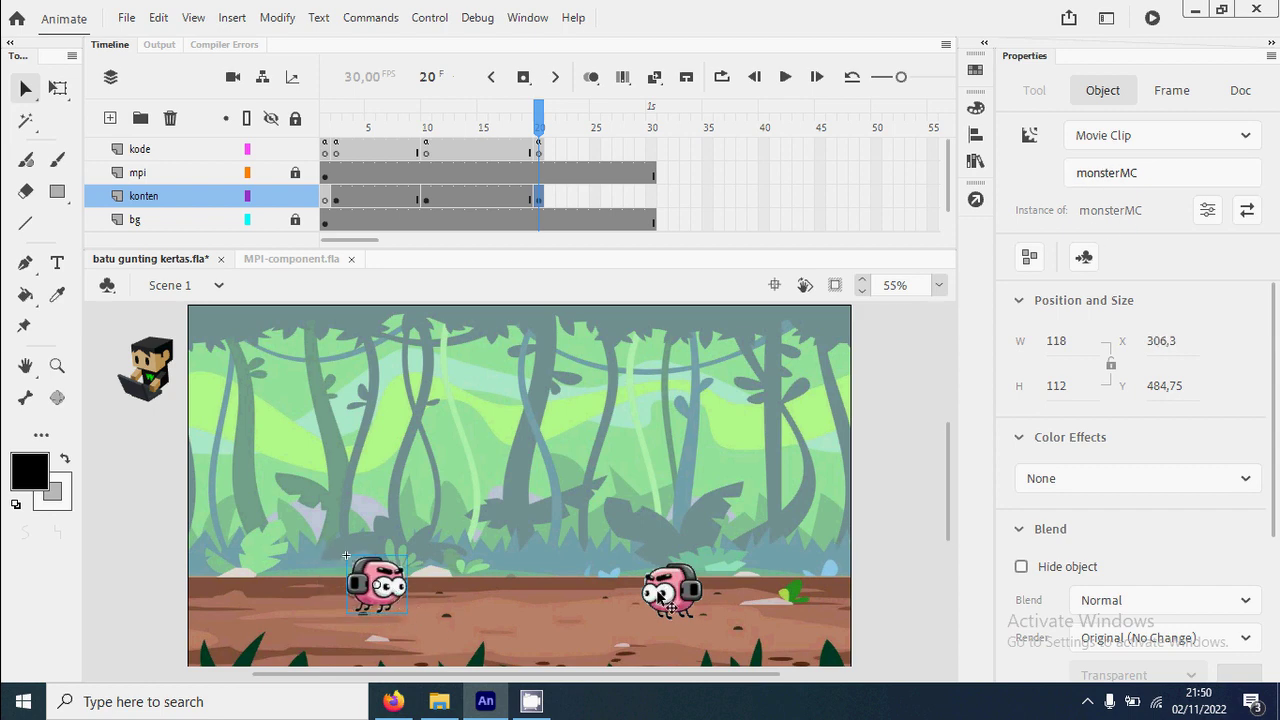
{"action": "left_click_drag", "start_coordinate": [672, 600], "coordinate": [674, 589]}
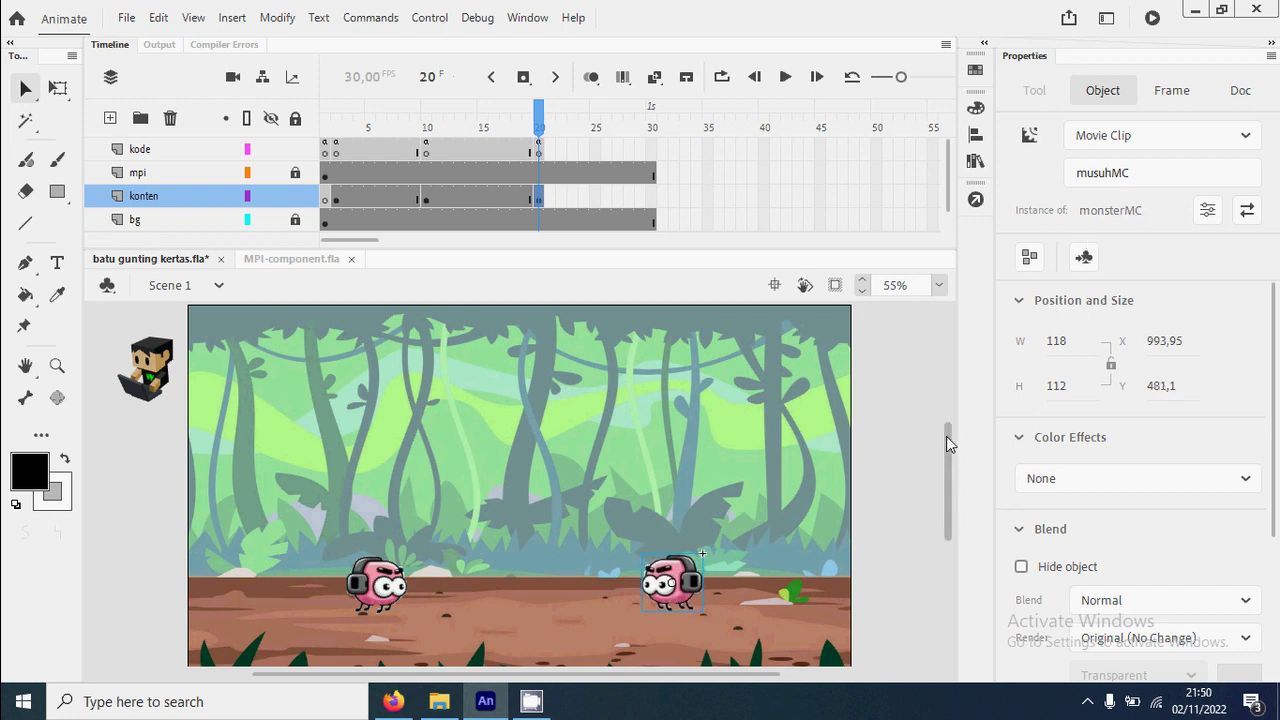
Convert both monsters together into a single movie clip symbol named battleMC.
{"action": "left_click_drag", "start_coordinate": [896, 591], "coordinate": [152, 566]}
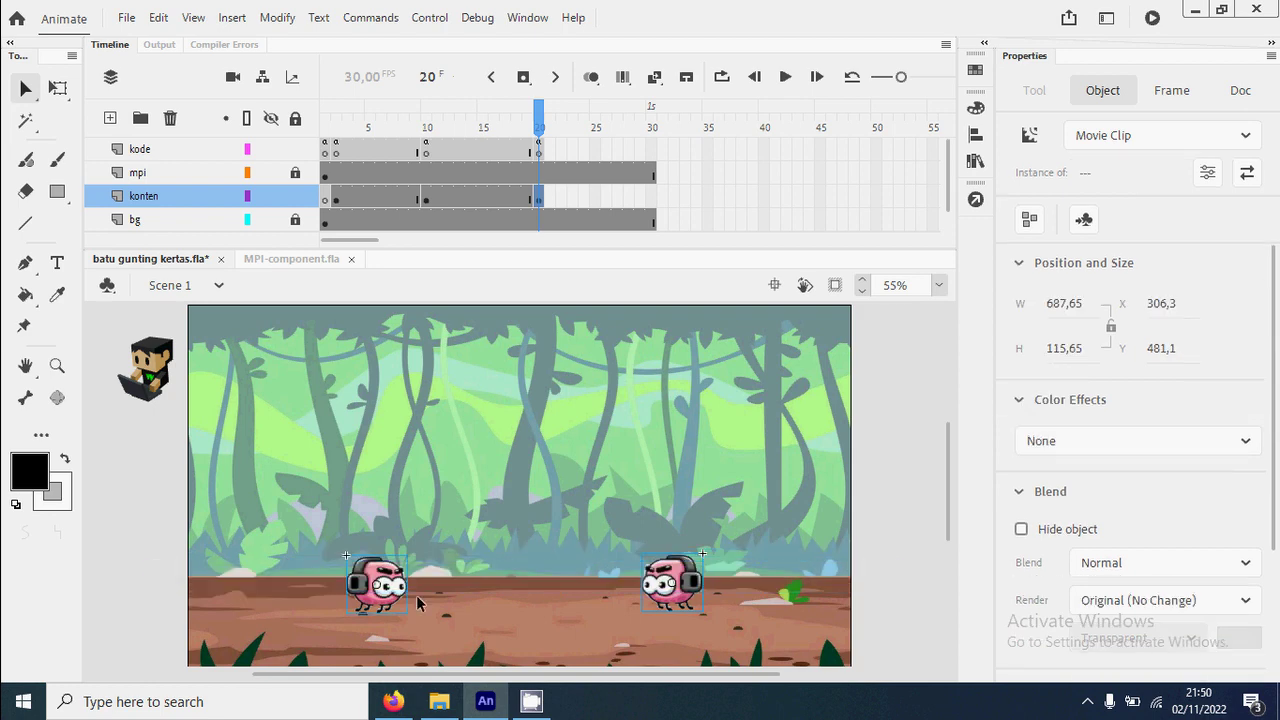
{"action": "right_click", "coordinate": [660, 592]}
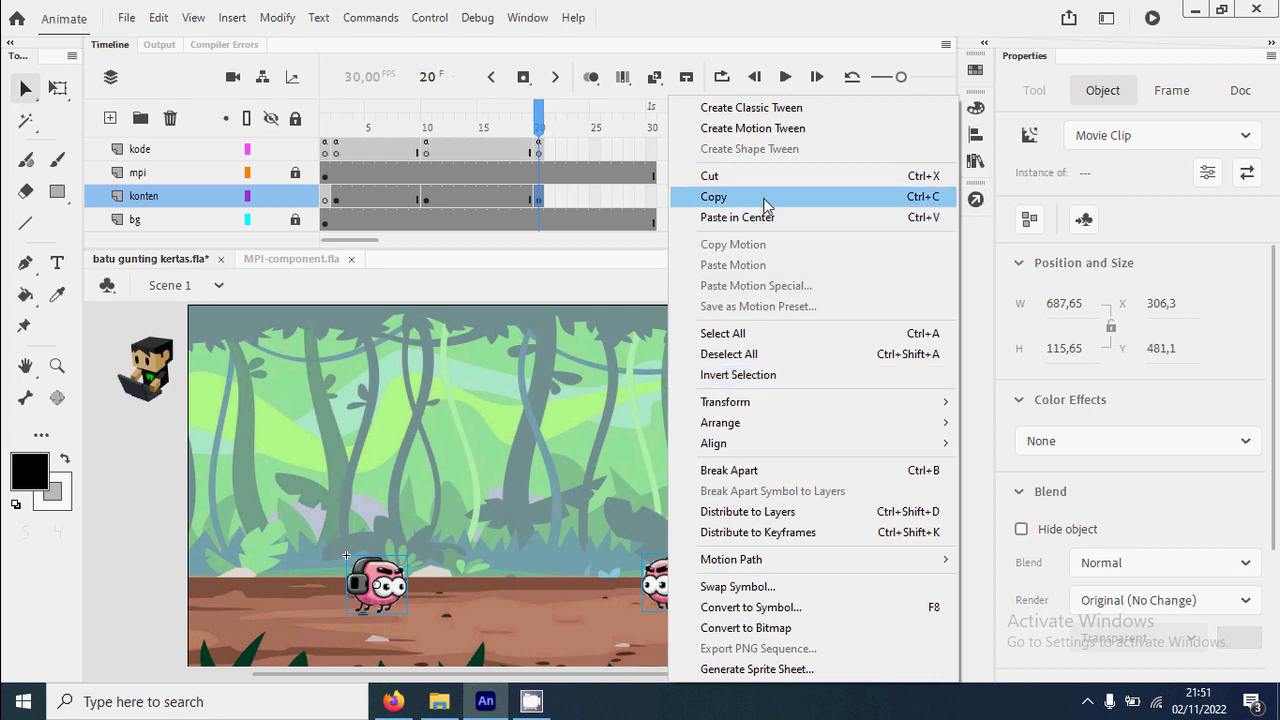
{"action": "left_click", "coordinate": [800, 607]}
{"action": "left_click", "coordinate": [670, 340]}
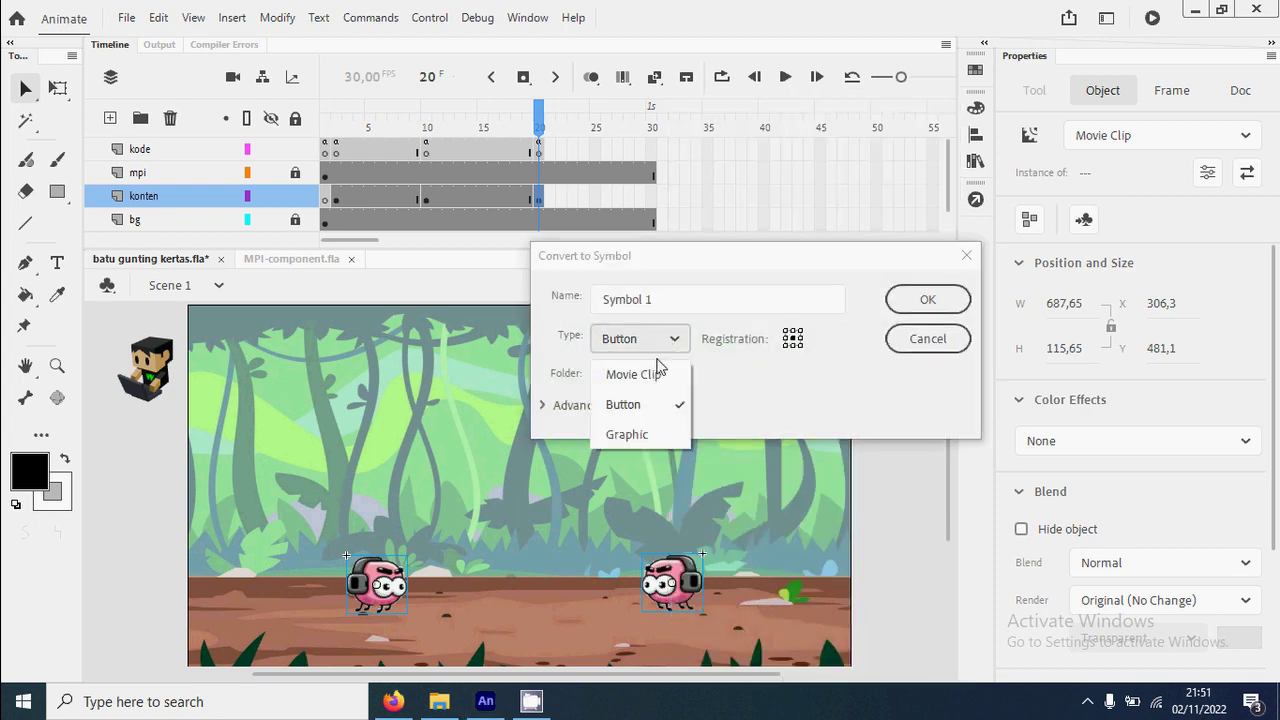
{"action": "left_click", "coordinate": [650, 371]}
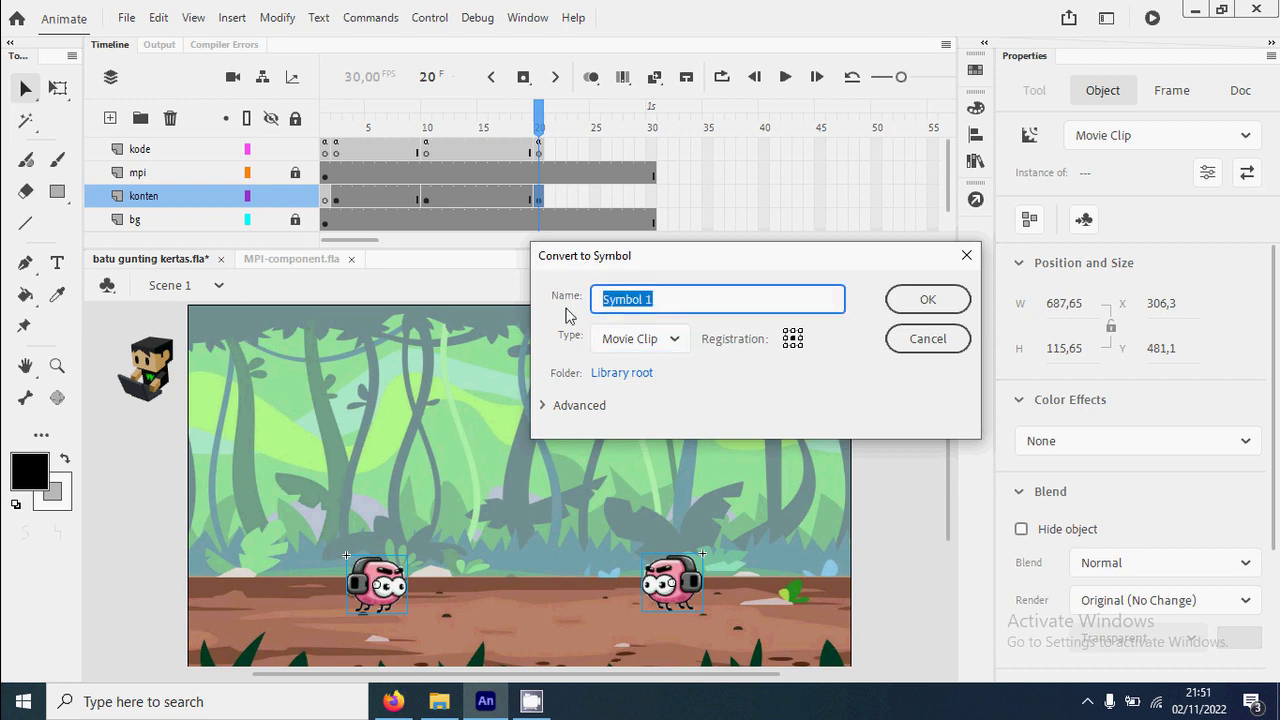
{"action": "type", "text": "battleMC"}
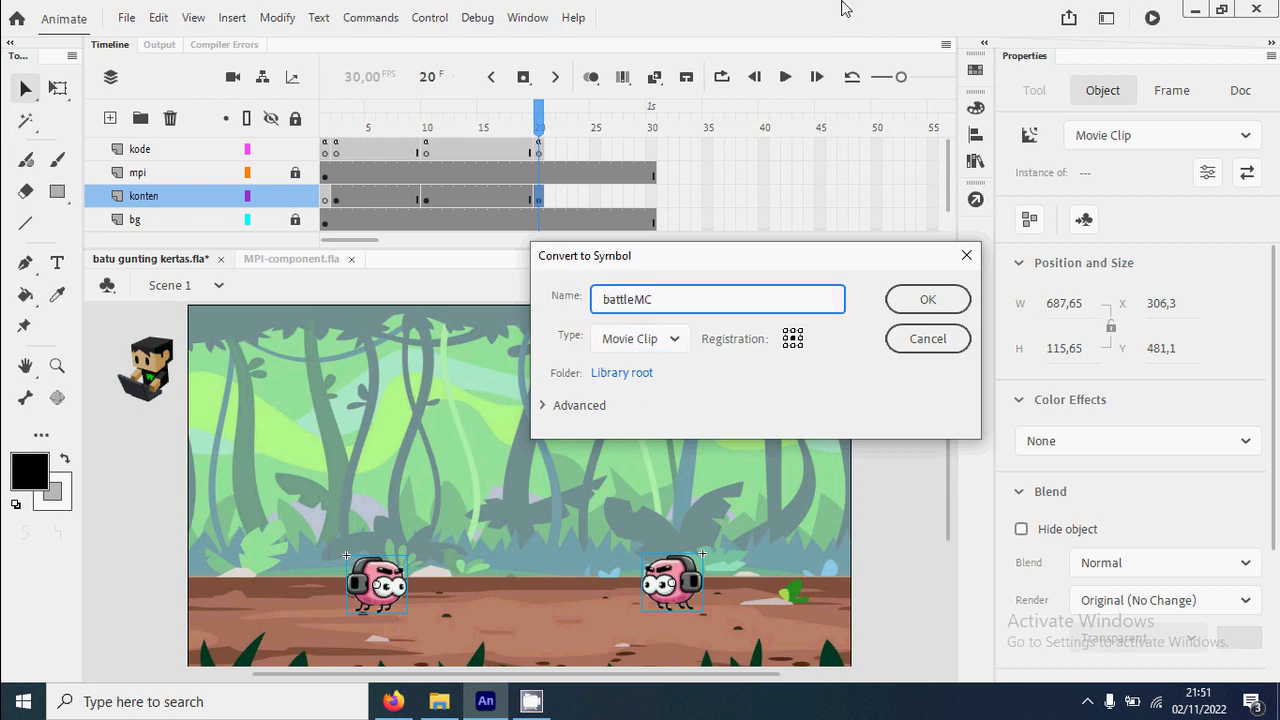
{"action": "left_click", "coordinate": [943, 310]}
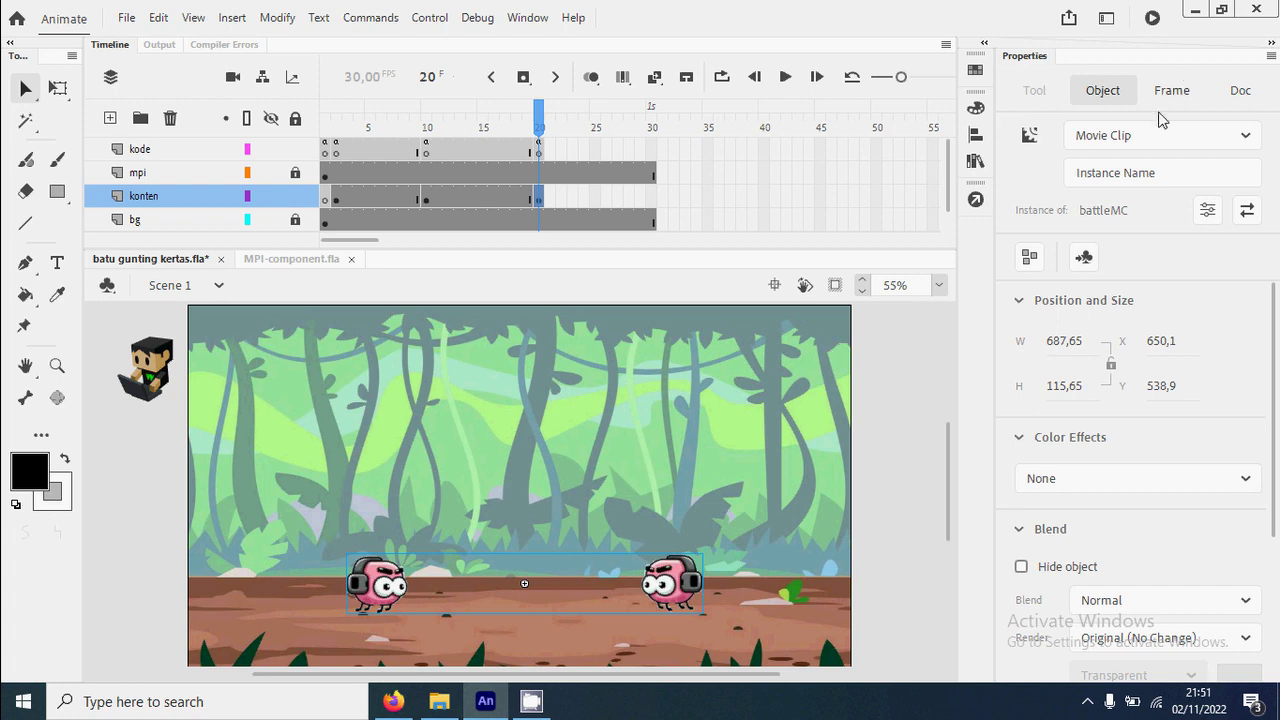
Give the combined monsters clip the instance name battleMC and deselect it.
{"action": "left_click", "coordinate": [1121, 175]}
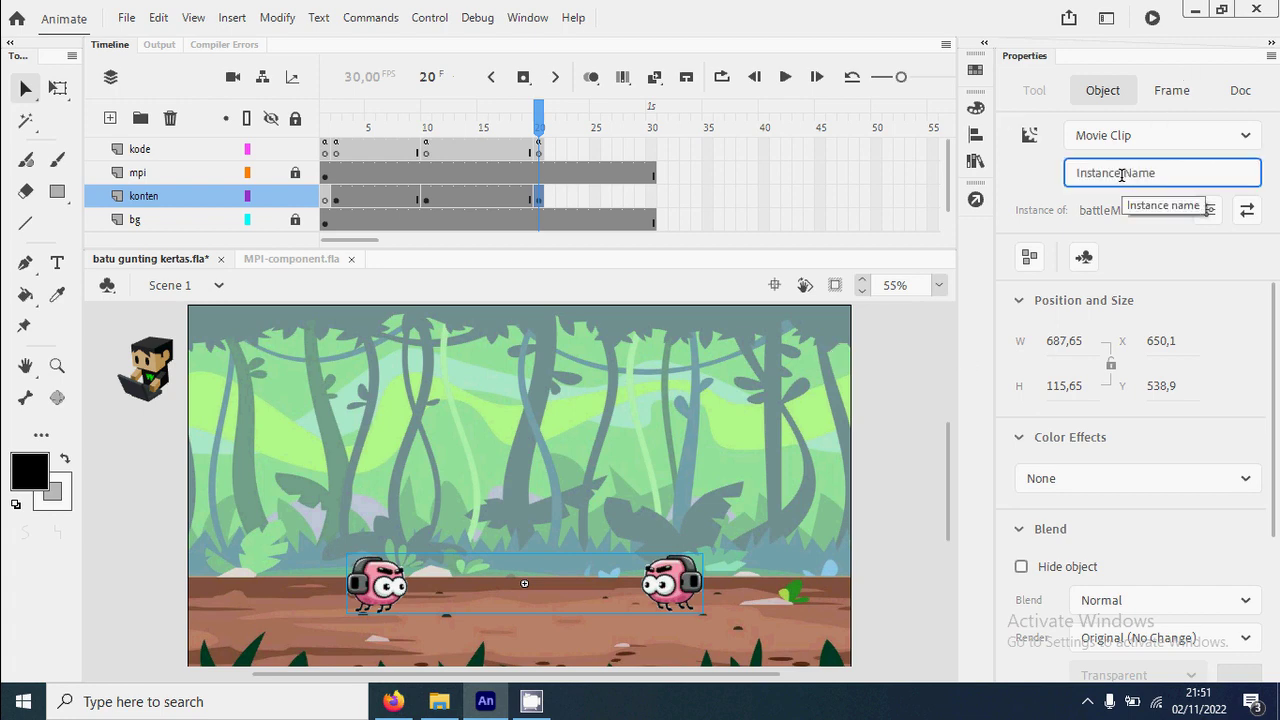
{"action": "type", "text": "battleMC"}
{"action": "key", "text": "Return"}
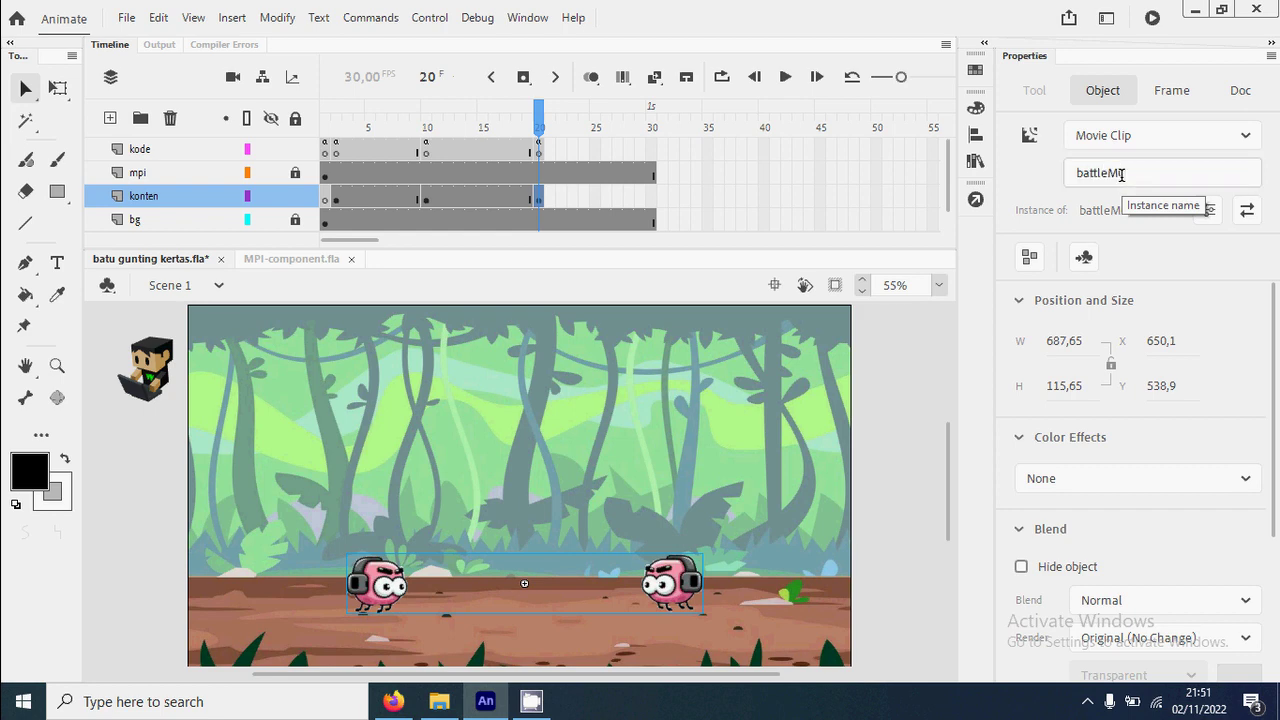
{"action": "left_click", "coordinate": [926, 448]}
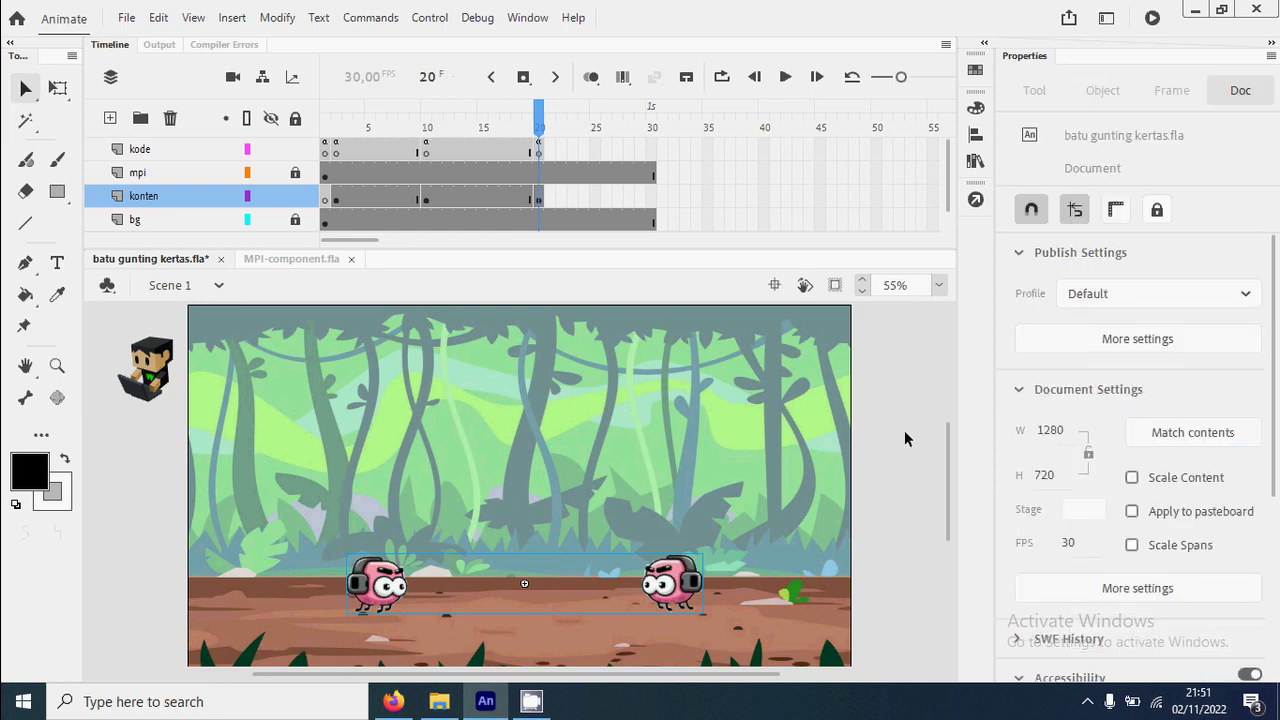
Test the movie by starting the game and choosing a monster, check the output messages, and return to the timeline.
{"action": "key", "text": "ctrl+Return"}
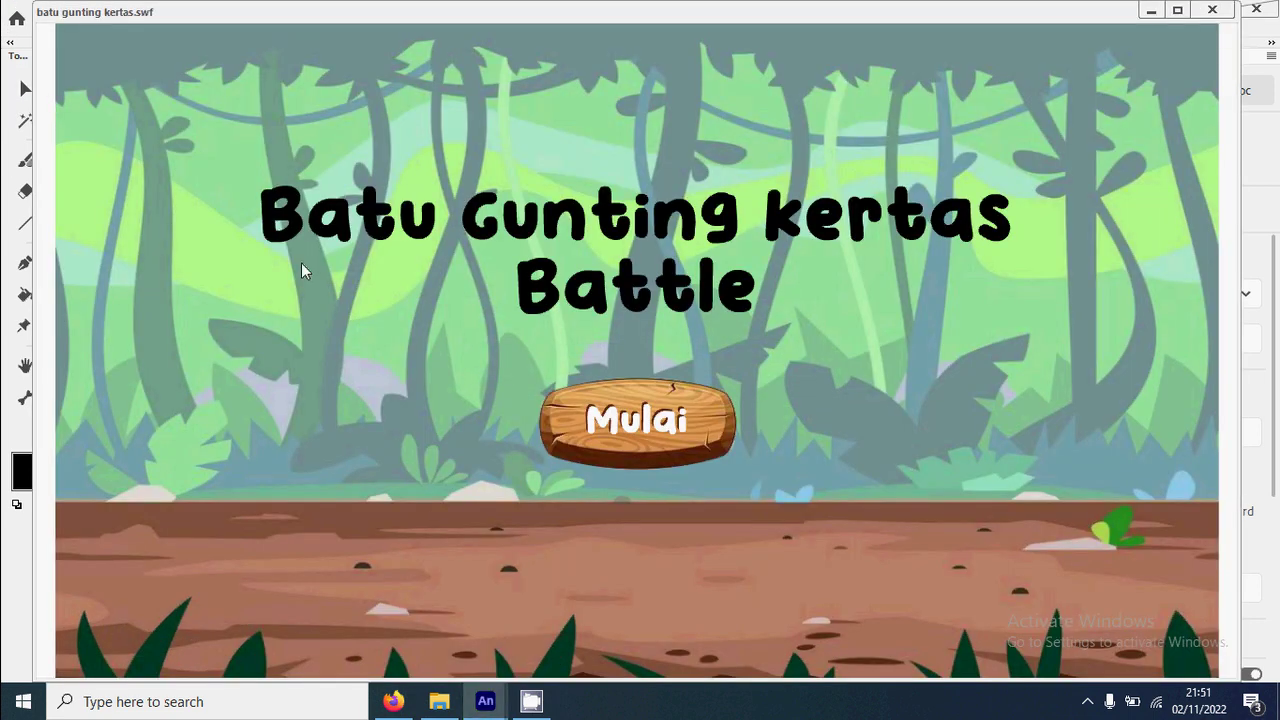
{"action": "left_click", "coordinate": [650, 428]}
{"action": "left_click", "coordinate": [814, 372]}
{"action": "left_click", "coordinate": [822, 362]}
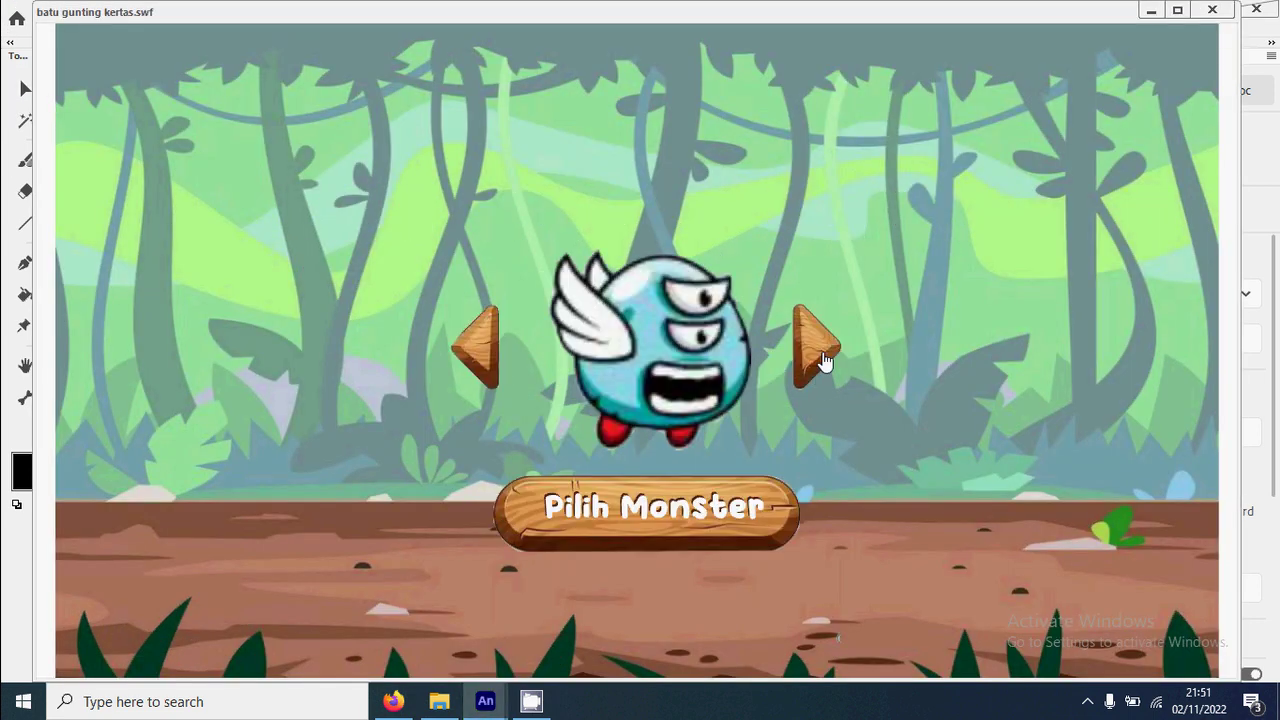
{"action": "left_click", "coordinate": [708, 527]}
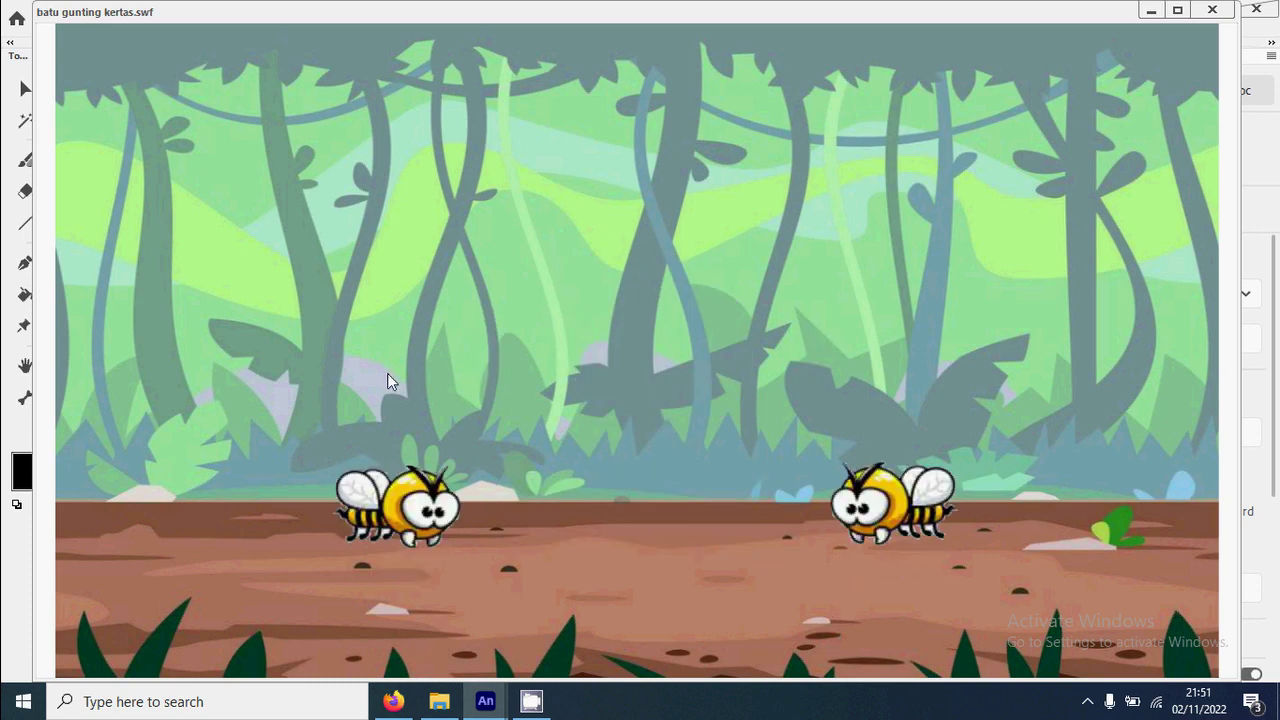
{"action": "left_click_drag", "start_coordinate": [606, 12], "coordinate": [657, 159]}
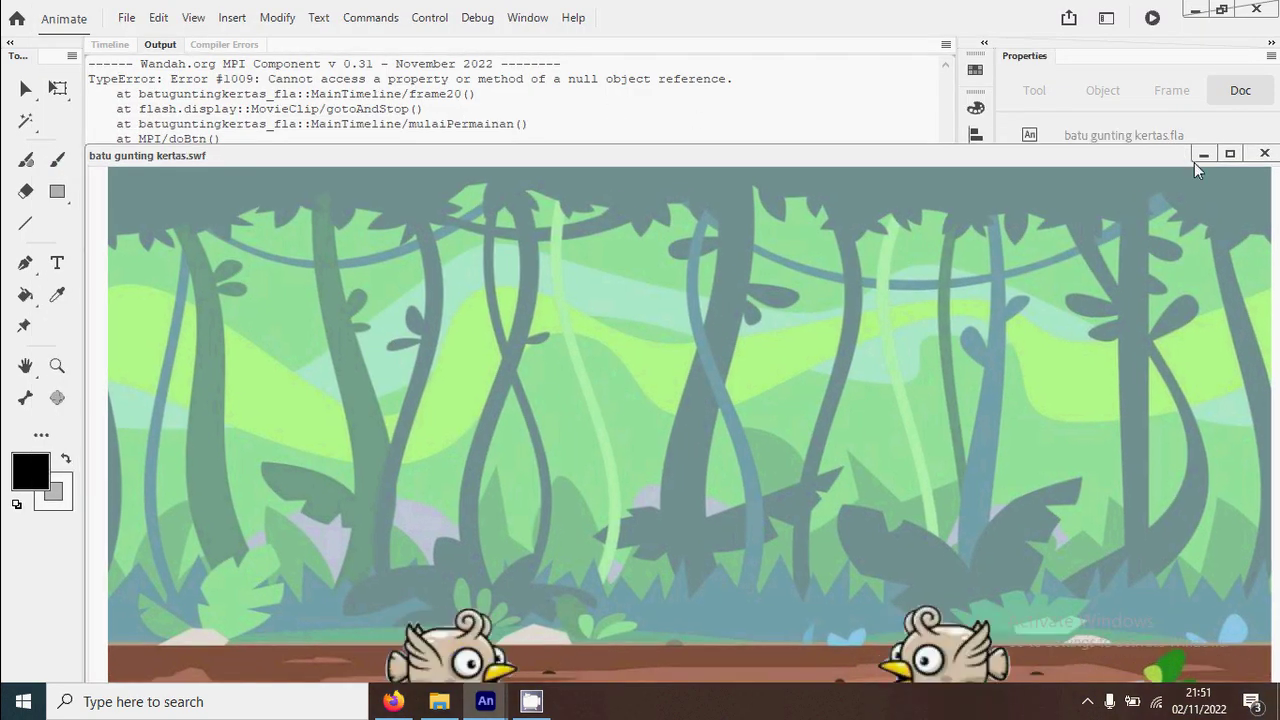
{"action": "key", "text": "ctrl+w"}
{"action": "left_click", "coordinate": [110, 44]}
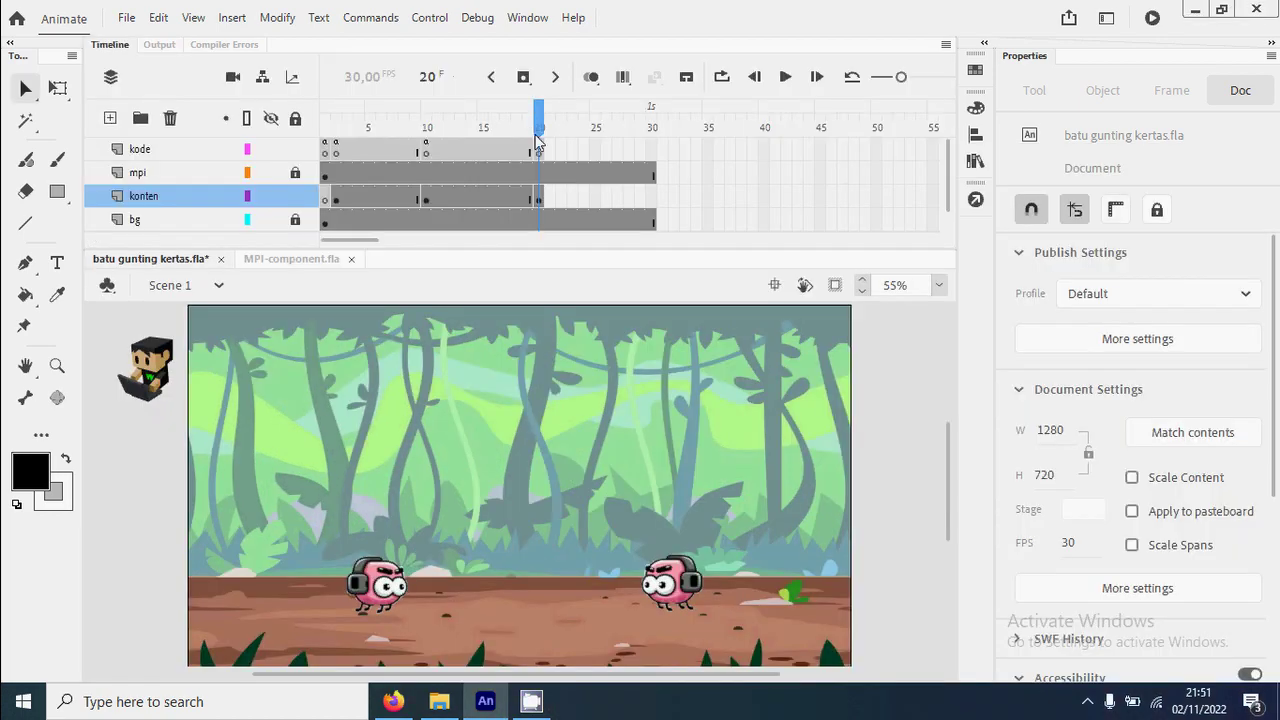
Review the monsterMC reference in the frame 20 script and check the instance name of the monsters clip on stage.
{"action": "left_click", "coordinate": [538, 149]}
{"action": "left_click", "coordinate": [975, 199]}
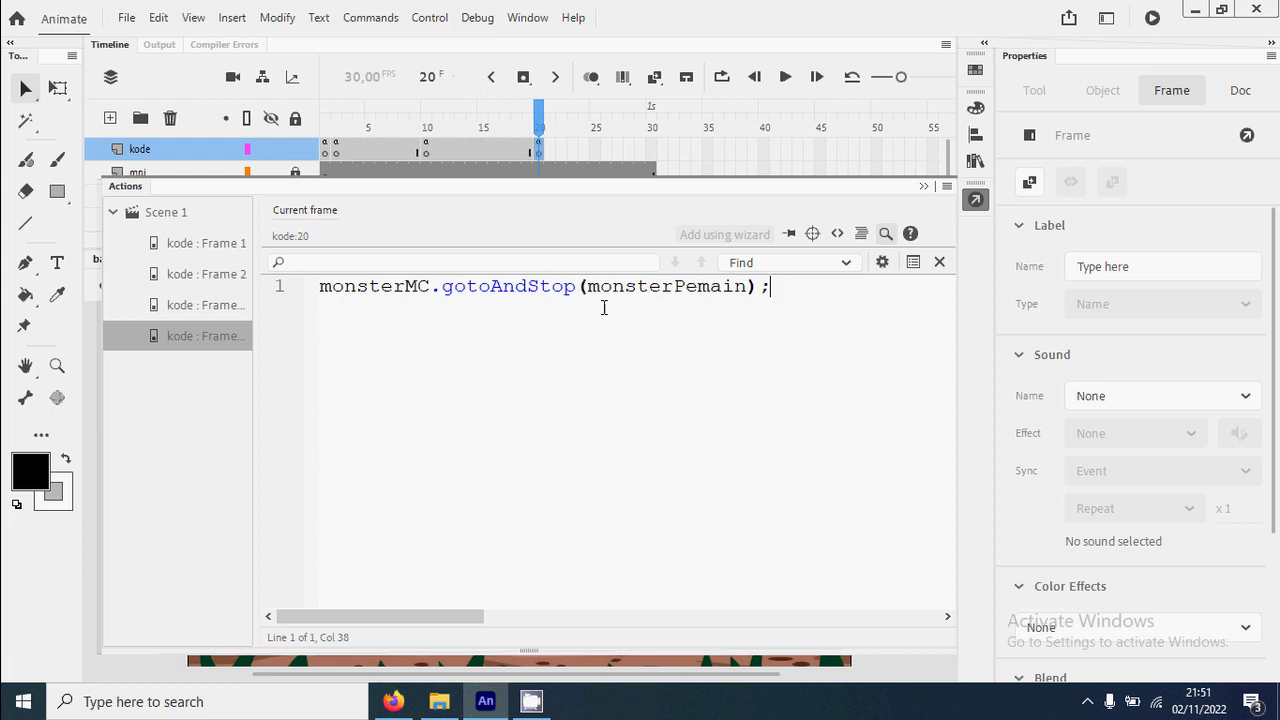
{"action": "double_click", "coordinate": [401, 290]}
{"action": "left_click", "coordinate": [975, 202]}
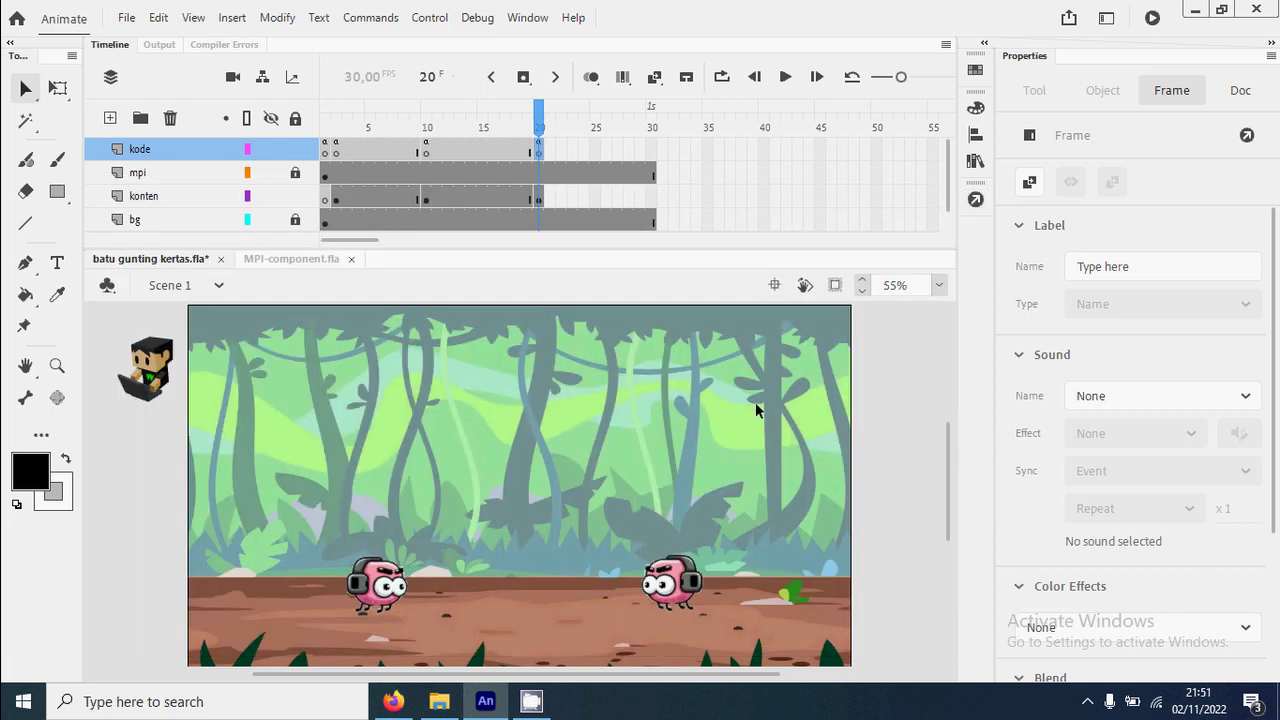
{"action": "left_click", "coordinate": [385, 588]}
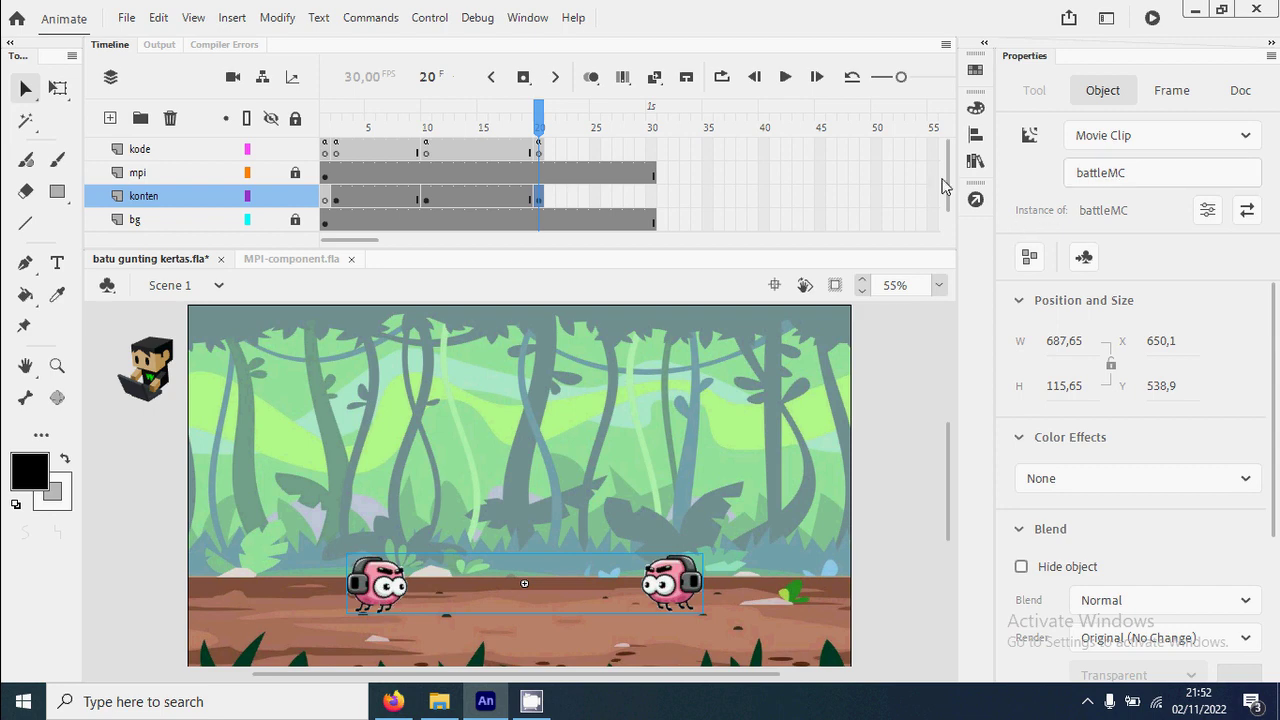
Prefix the monsterMC call in the frame 20 script so it reads battleMC.monsterMC.gotoAndStop(monsterPemain);.
{"action": "left_click", "coordinate": [540, 150]}
{"action": "left_click", "coordinate": [976, 200]}
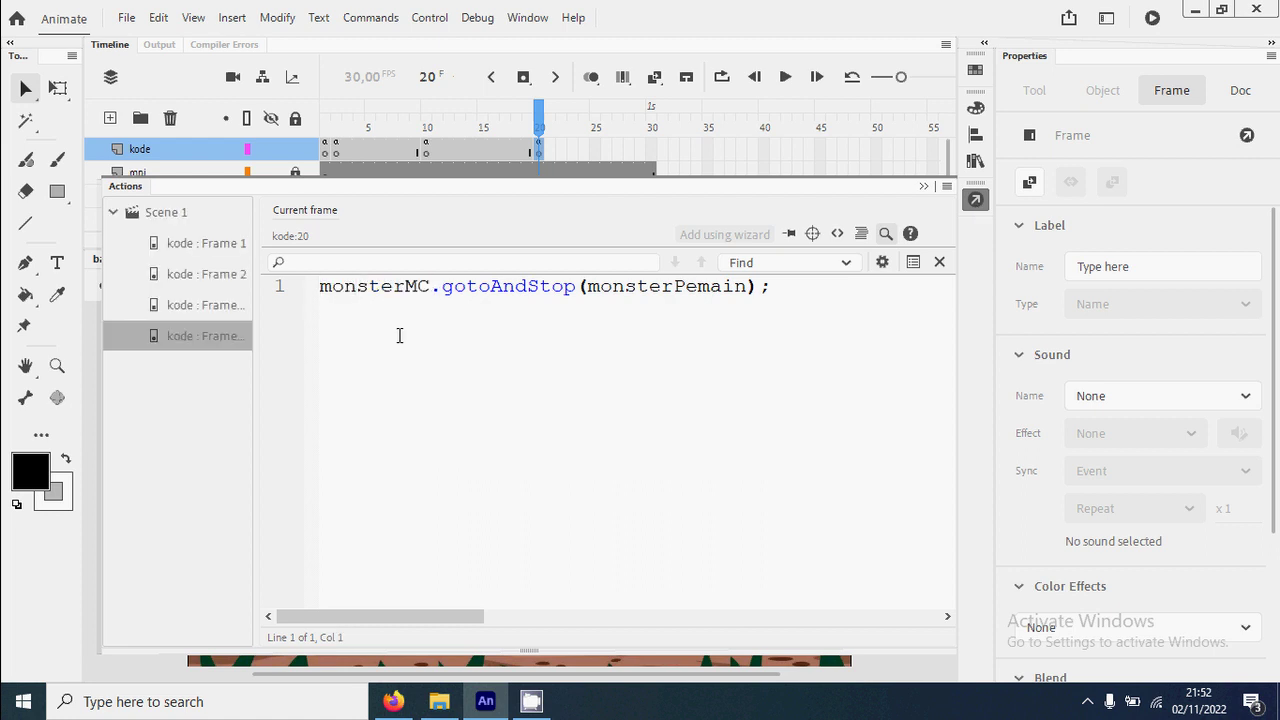
{"action": "type", "text": "battle"}
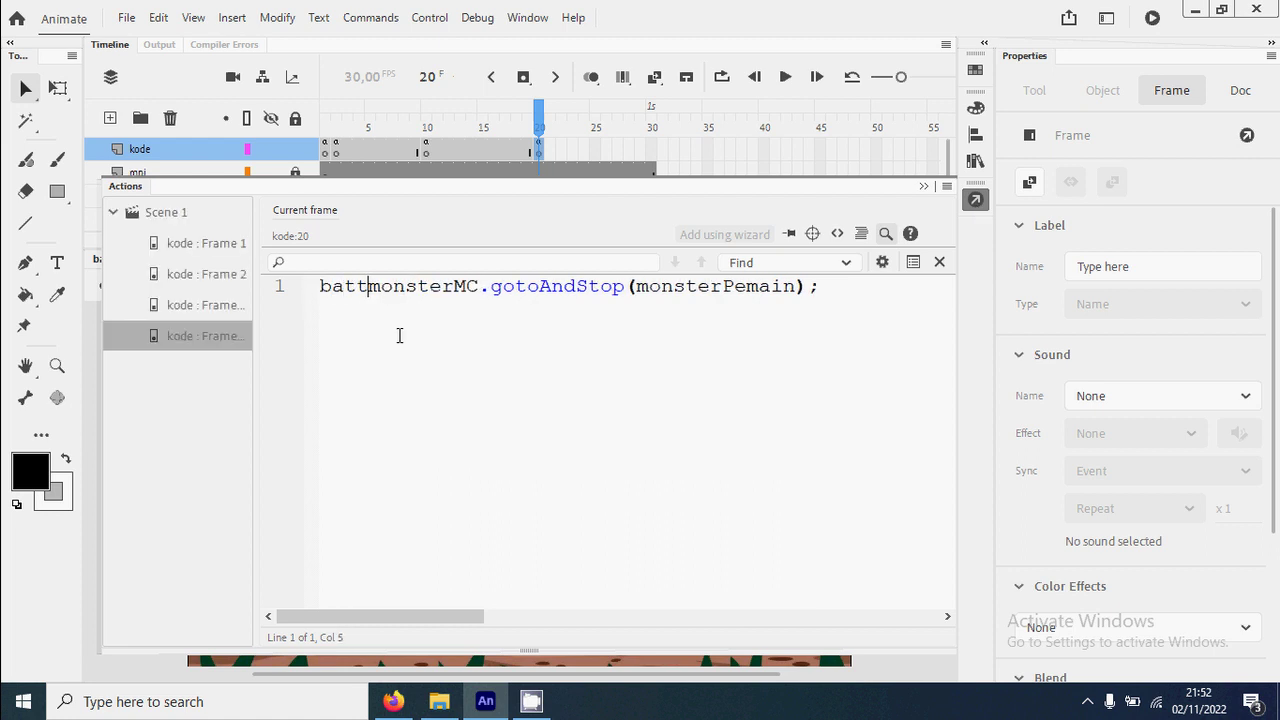
{"action": "type", "text": "MC."}
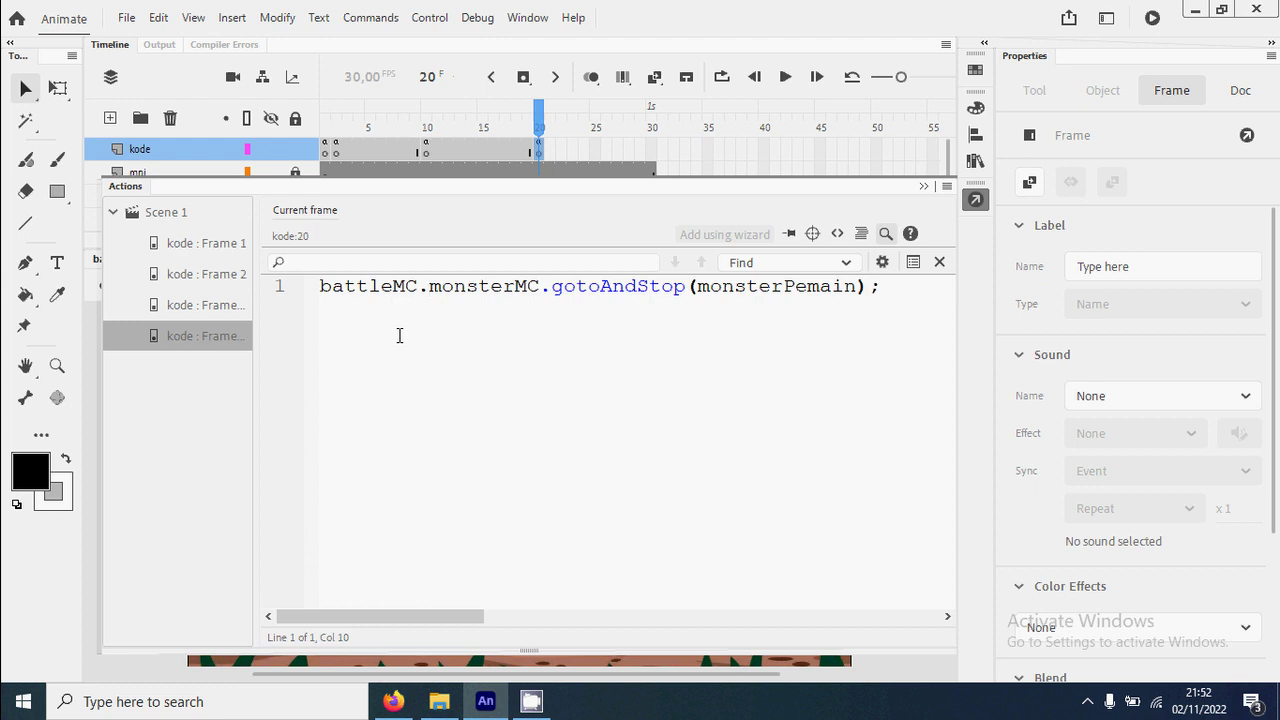
Test the movie by starting the game, advancing to the red-winged bat monster and choosing it, and return to the timeline.
{"action": "key", "text": "ctrl+Return"}
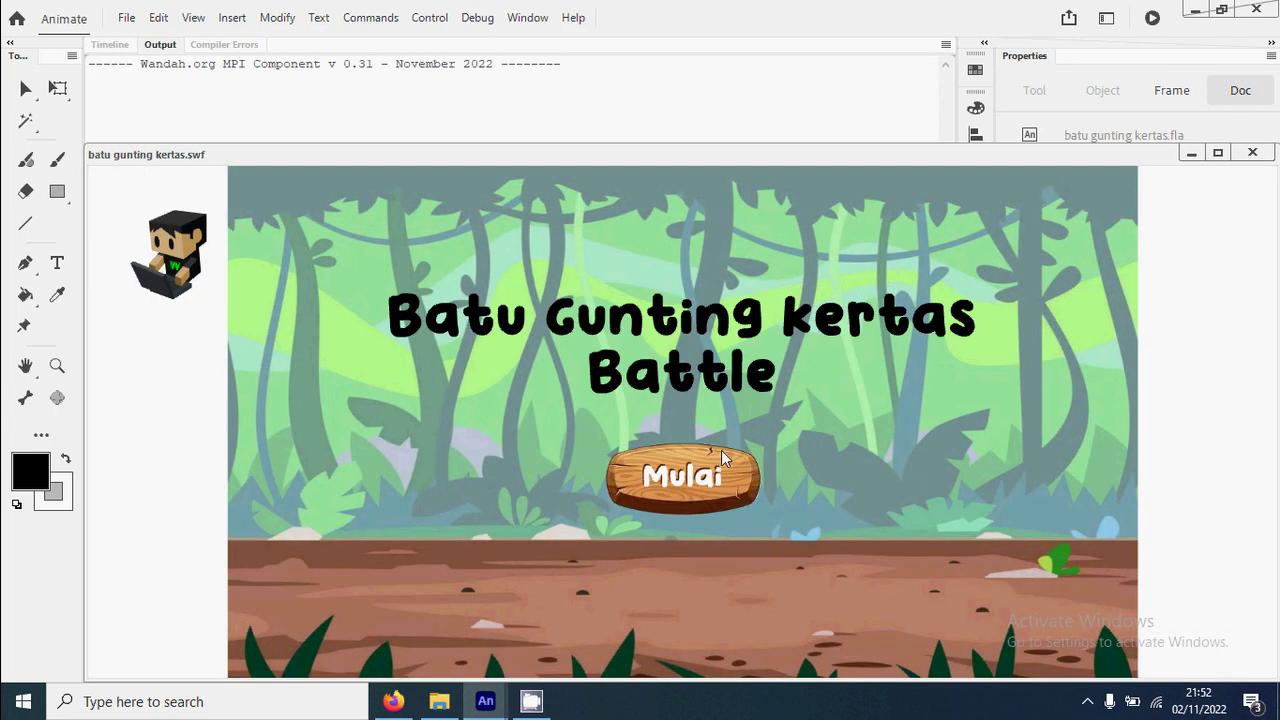
{"action": "left_click", "coordinate": [699, 498]}
{"action": "left_click", "coordinate": [818, 420]}
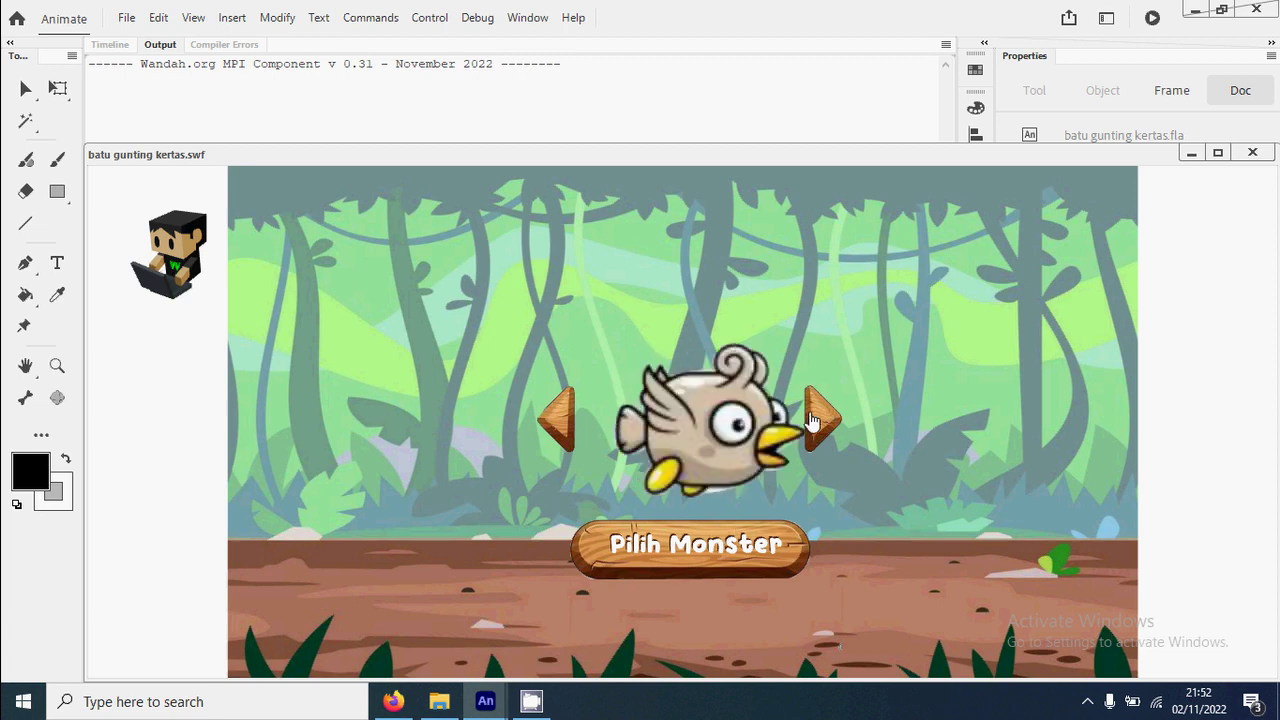
{"action": "left_click", "coordinate": [818, 420]}
{"action": "left_click", "coordinate": [818, 420]}
{"action": "left_click", "coordinate": [826, 446]}
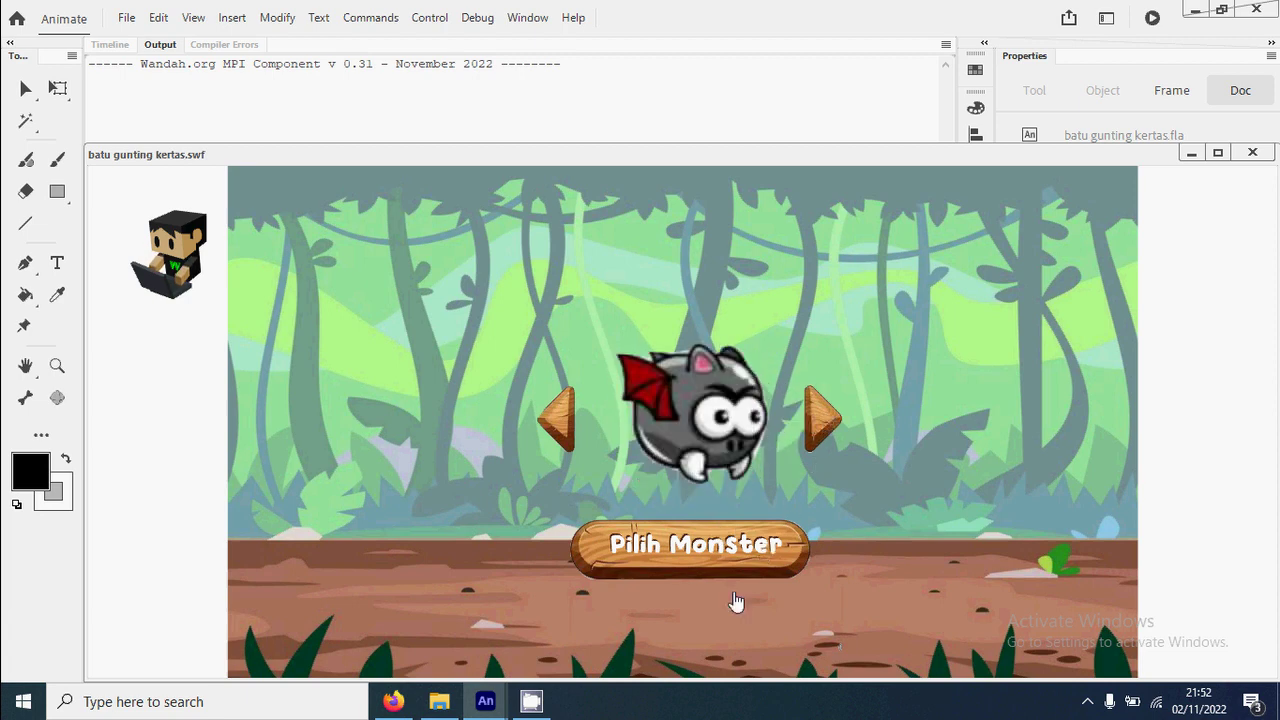
{"action": "left_click", "coordinate": [714, 564]}
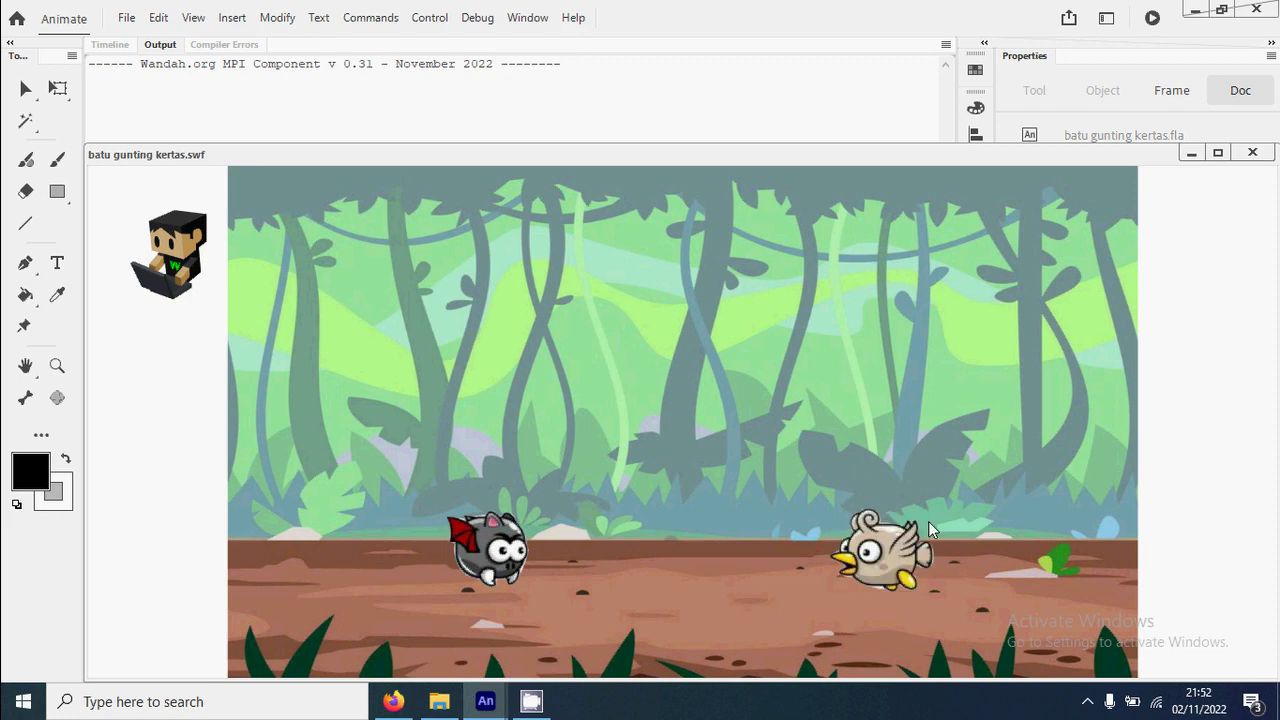
{"action": "left_click", "coordinate": [1253, 153]}
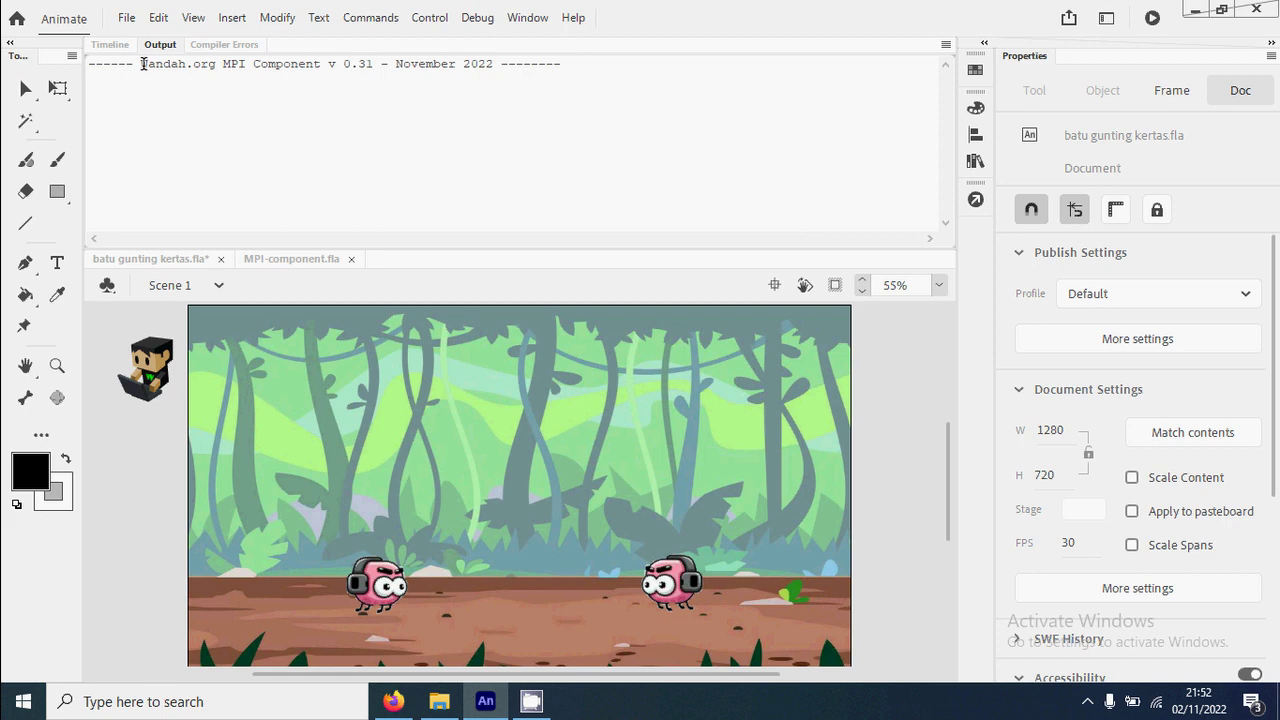
{"action": "left_click", "coordinate": [119, 48]}
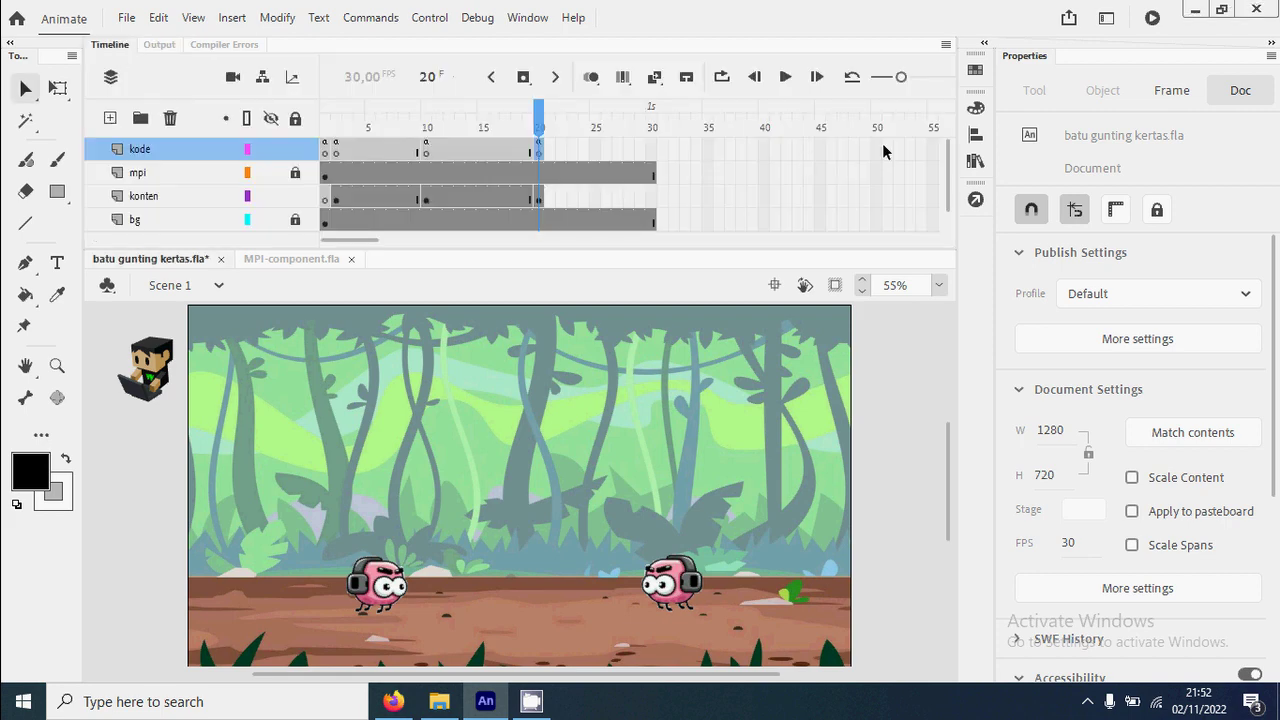
Add a second line to the frame 20 script: battleMC.musuhMC.gotoAndStop(mpi.acak(8)+1);.
{"action": "left_click", "coordinate": [975, 199]}
{"action": "left_click", "coordinate": [782, 334]}
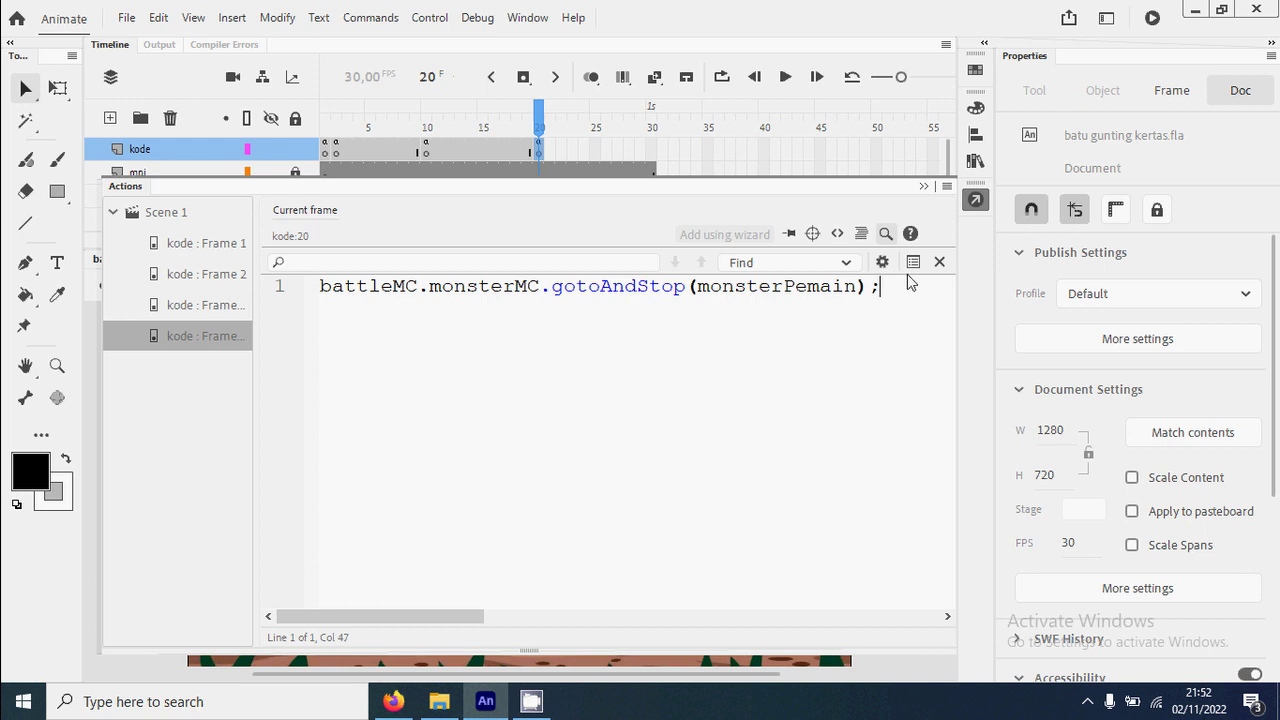
{"action": "key", "text": "Return"}
{"action": "type", "text": "battleM"}
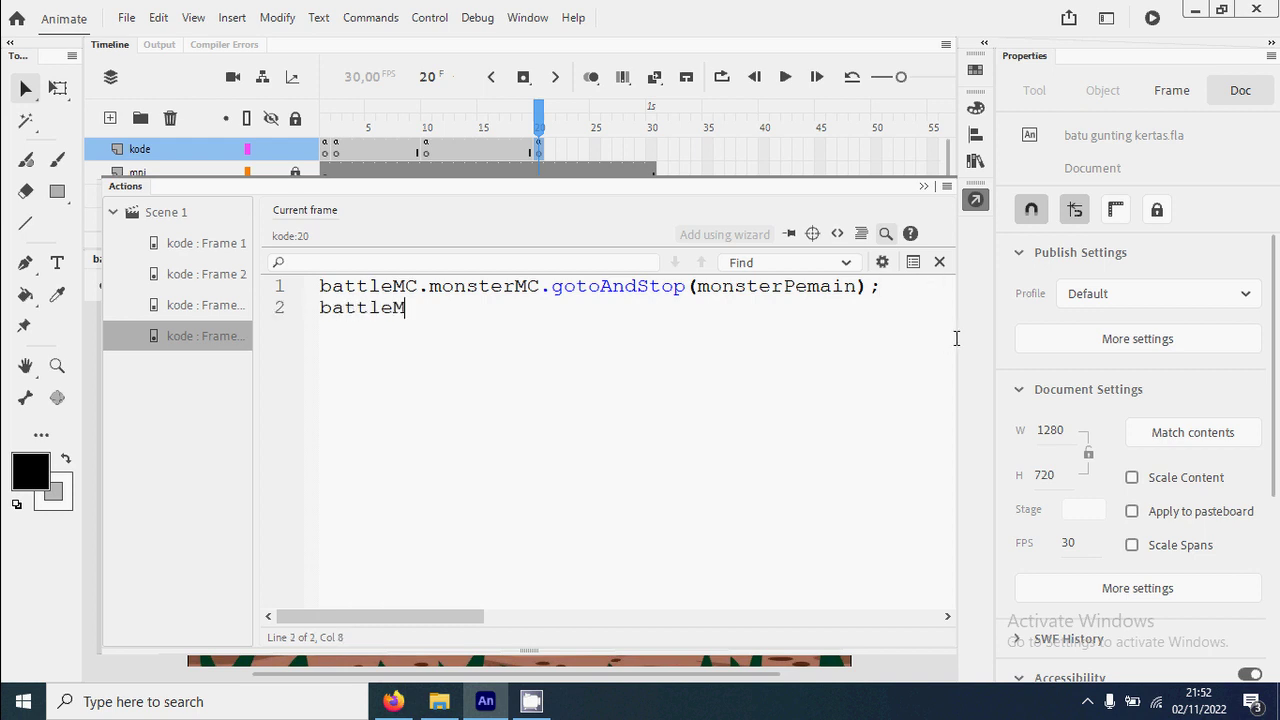
{"action": "type", "text": "C.musuhMC."}
{"action": "type", "text": "toA"}
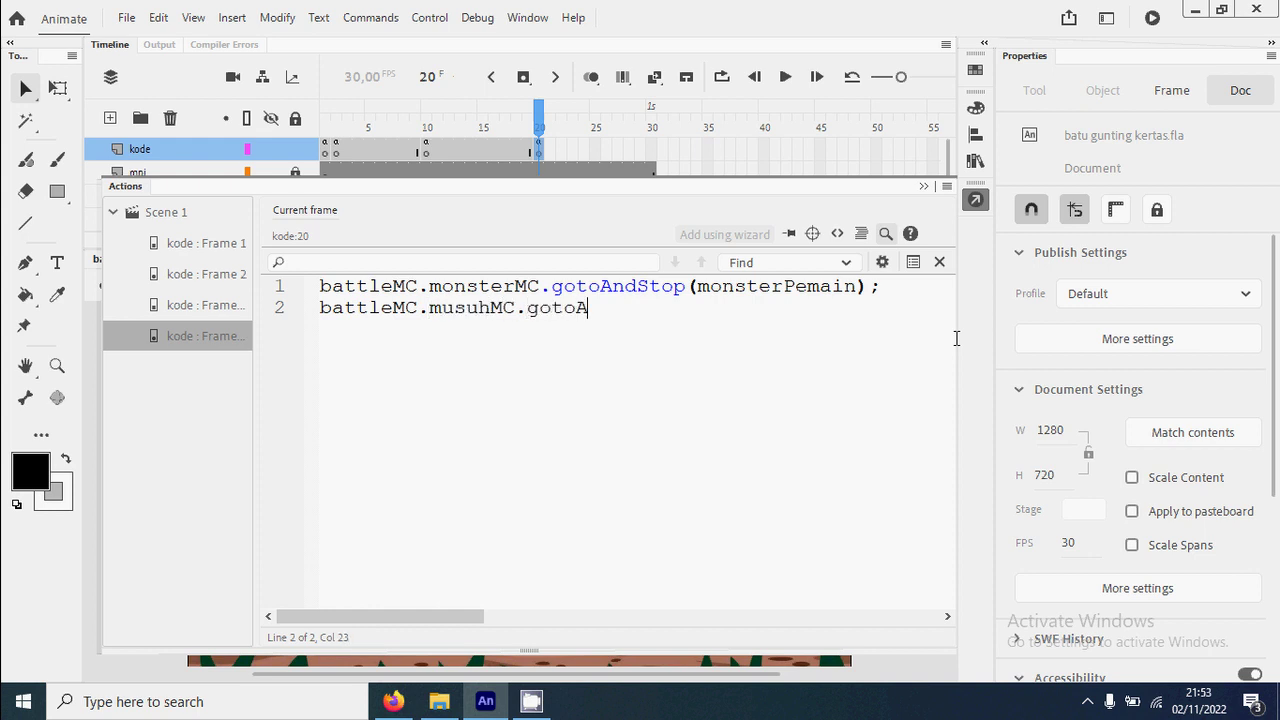
{"action": "type", "text": "ndStop("}
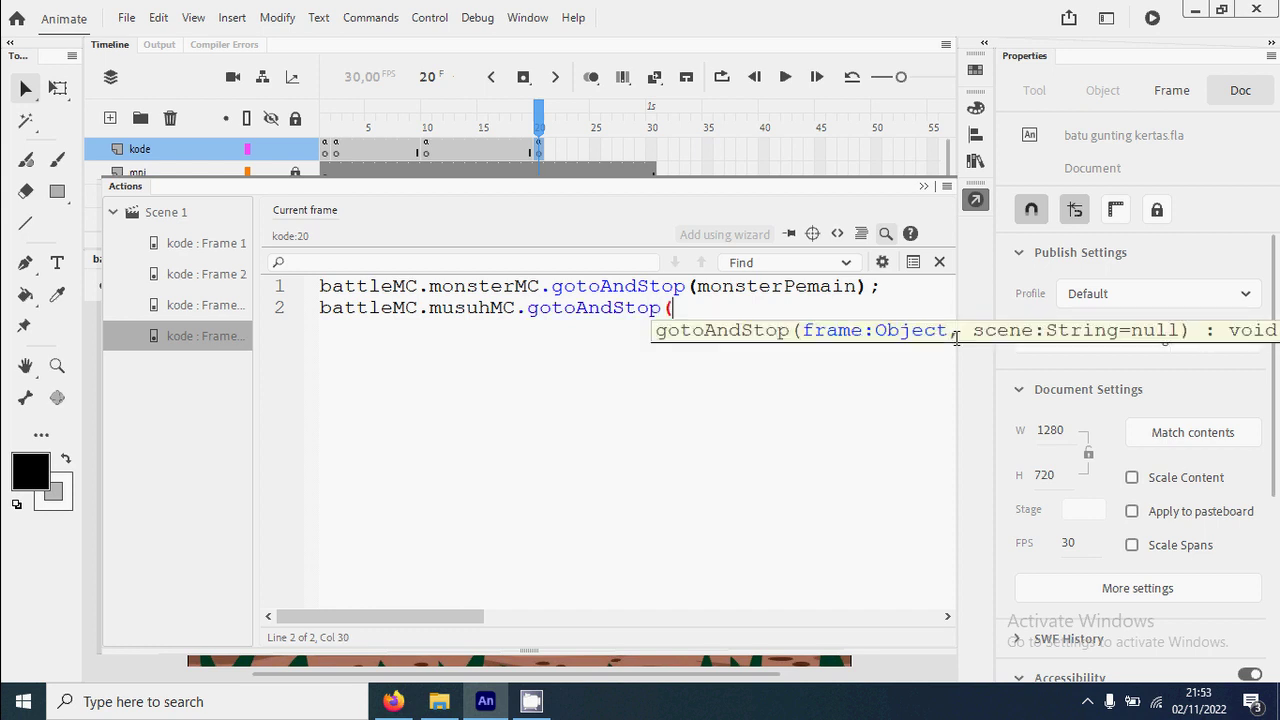
{"action": "type", "text": "mpi.acak(8)"}
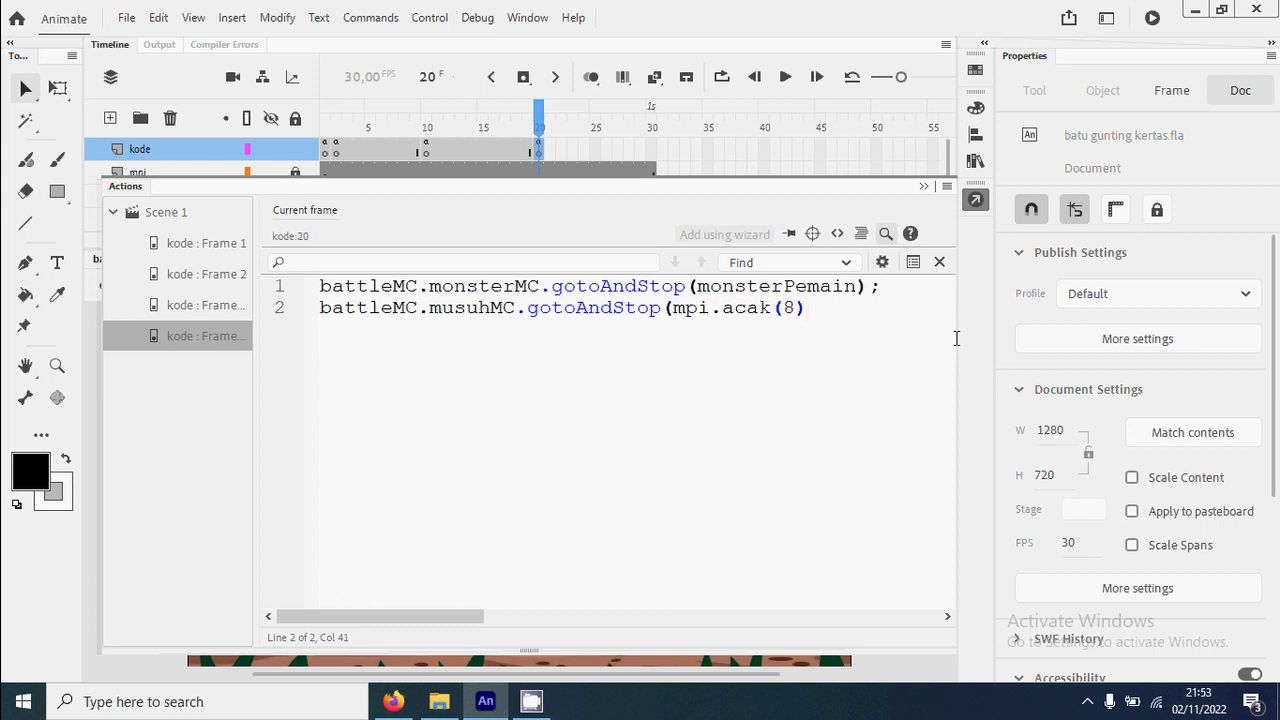
{"action": "type", "text": "+1);"}
Examine the random-number argument and its +1 offset in the musuhMC line of the frame 20 script.
{"action": "key", "text": "Left"}
{"action": "key", "text": "Left"}
{"action": "key", "text": "Left"}
{"action": "key", "text": "Left"}
{"action": "key", "text": "Left"}
{"action": "key", "text": "Left"}
{"action": "key", "text": "shift+Right"}
{"action": "double_click", "coordinate": [826, 308]}
{"action": "left_click", "coordinate": [858, 315]}
Test the movie by starting the game, advancing to another monster and choosing it to view the battle with a random enemy.
{"action": "key", "text": "ctrl+Return"}
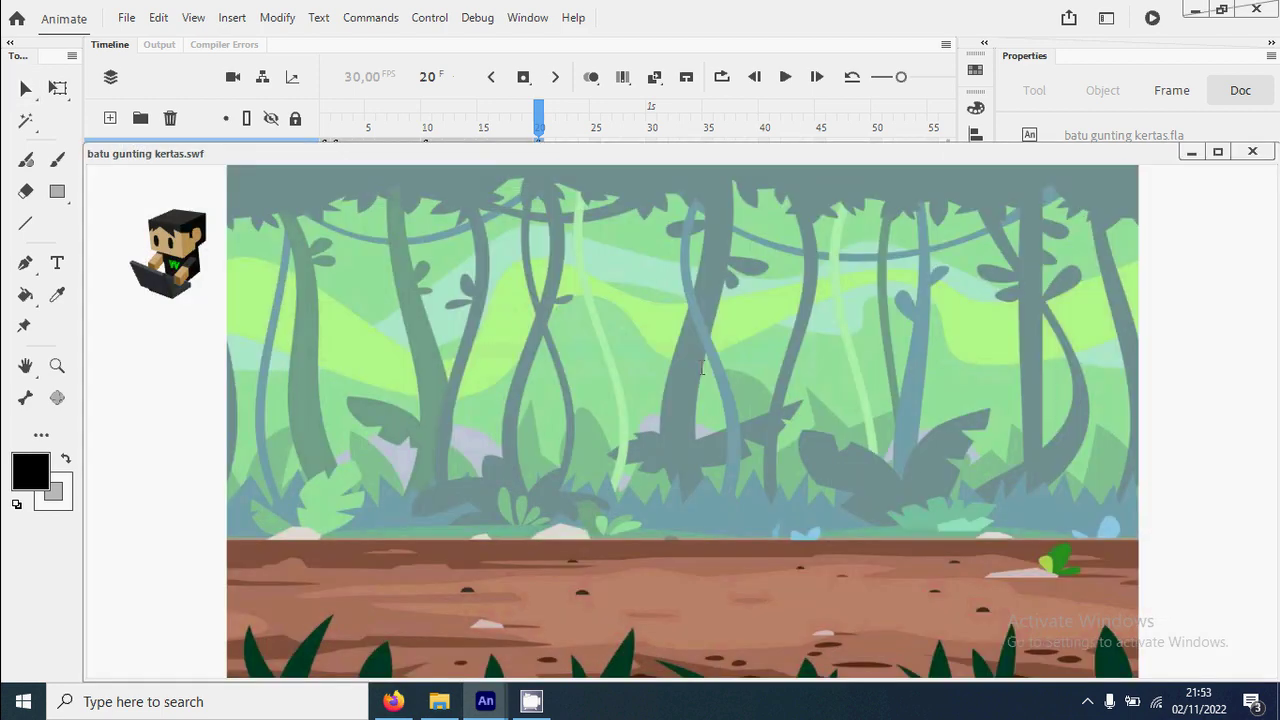
{"action": "left_click", "coordinate": [716, 486]}
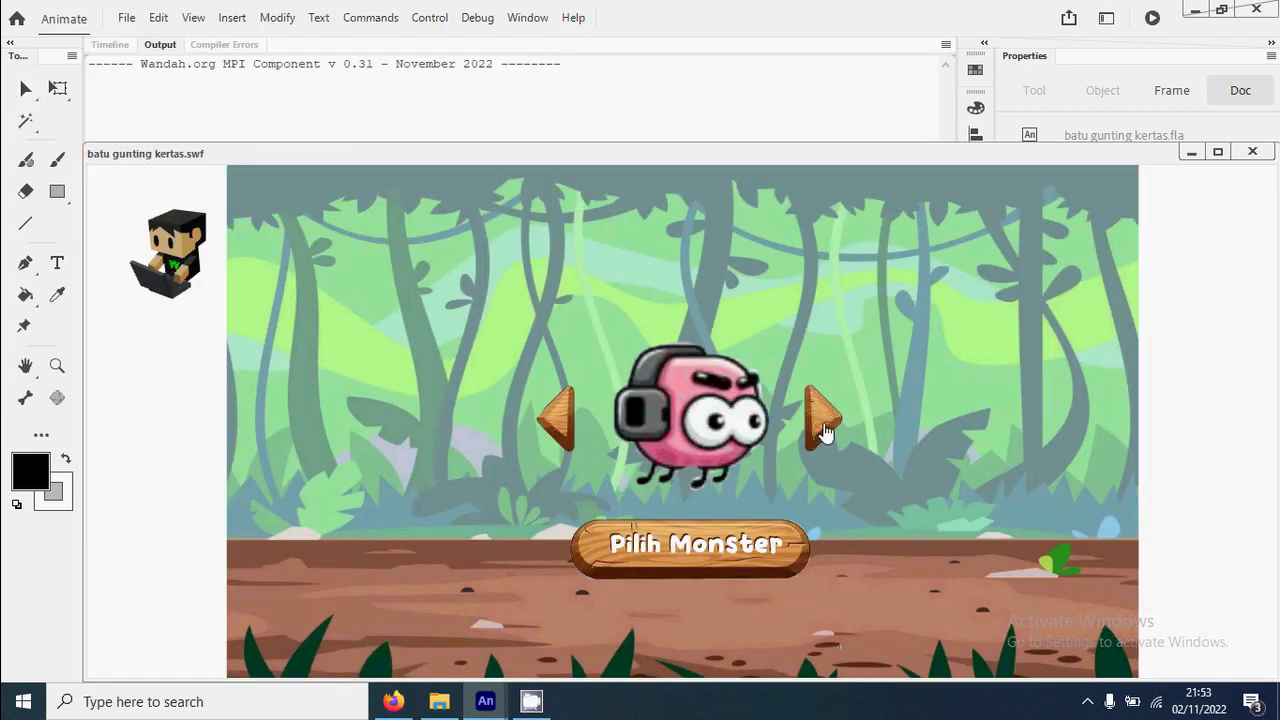
{"action": "left_click", "coordinate": [826, 432]}
{"action": "left_click", "coordinate": [768, 564]}
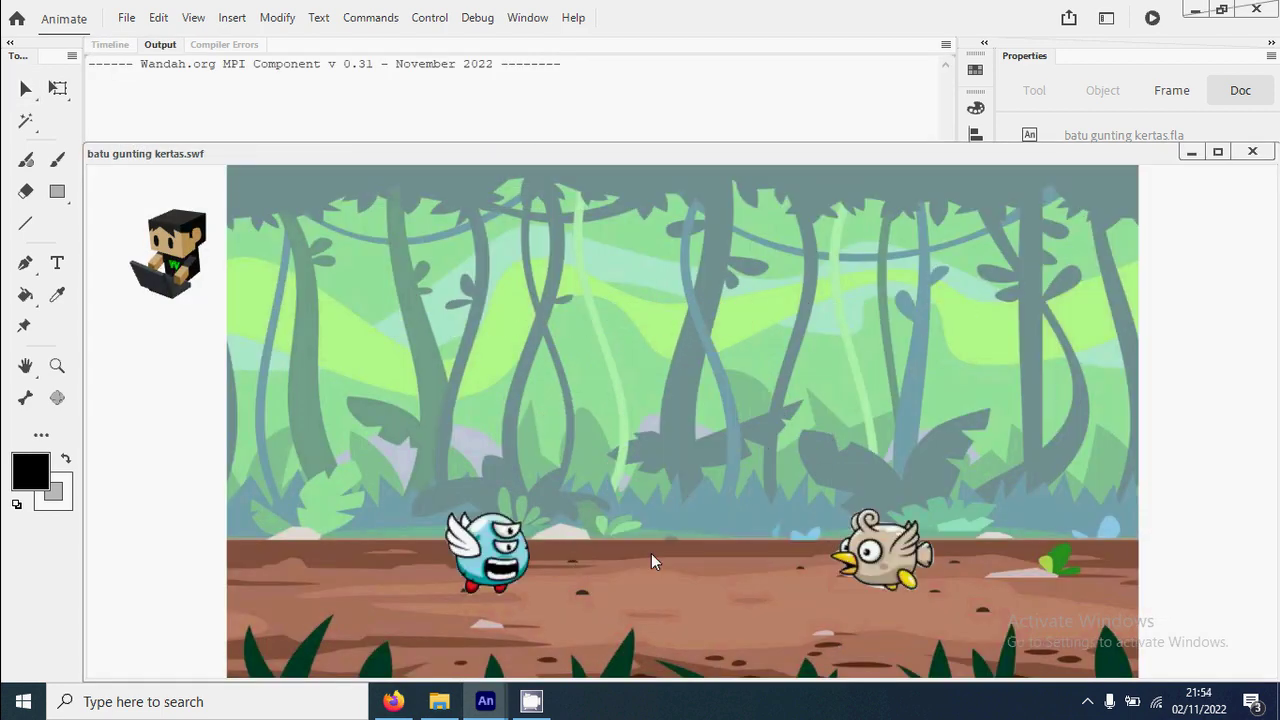
{"action": "left_click_drag", "start_coordinate": [756, 153], "coordinate": [732, 93]}
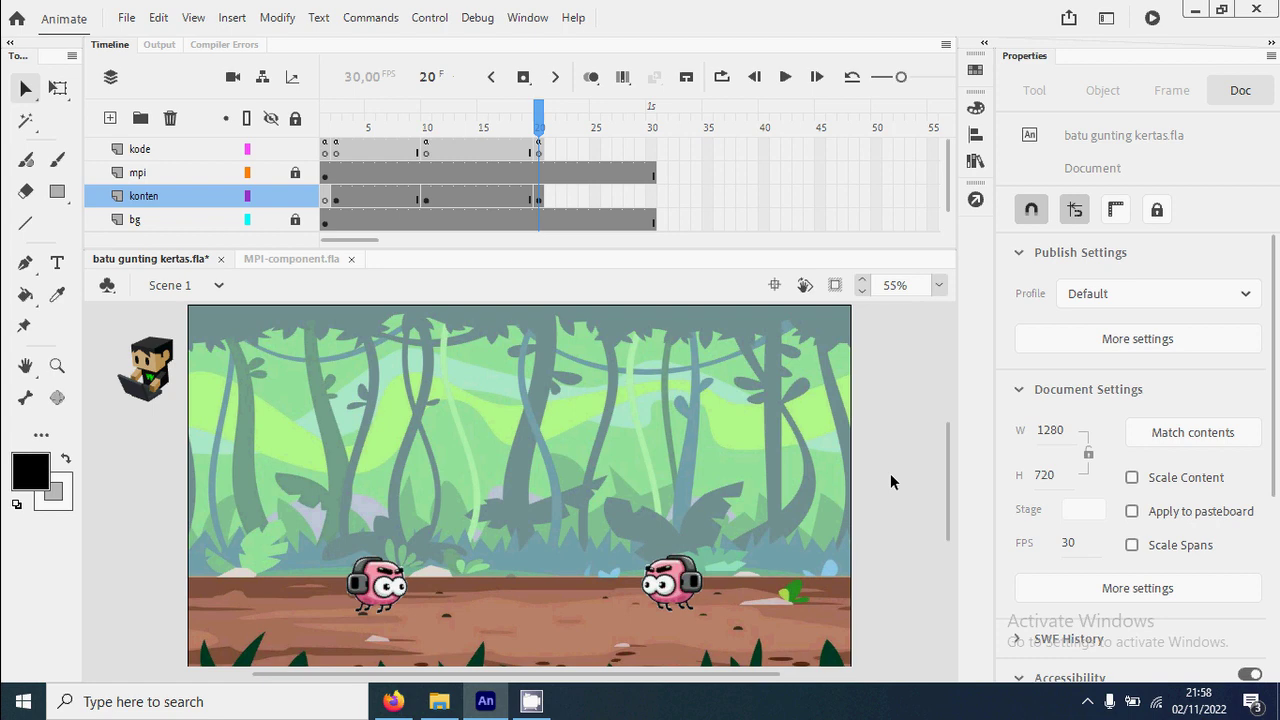
Edit the battleMC symbol in place and distribute its two monsters to separate layers.
{"action": "left_click", "coordinate": [660, 603]}
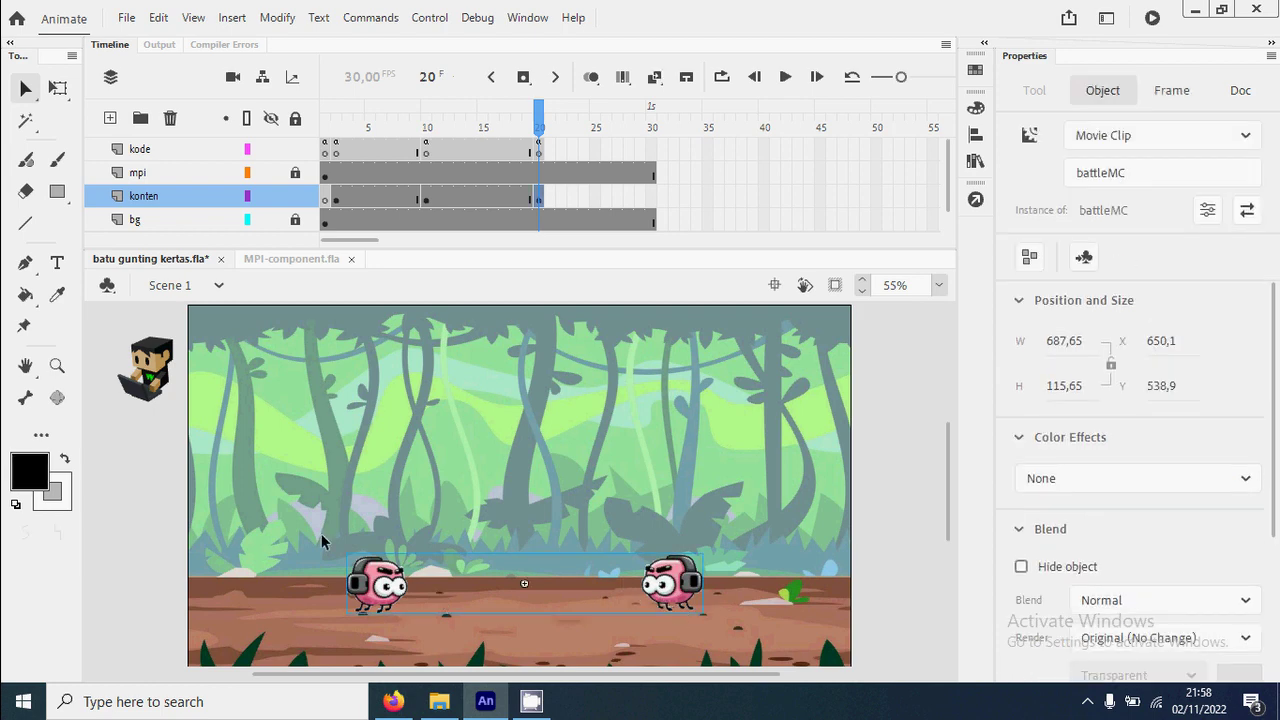
{"action": "double_click", "coordinate": [674, 592]}
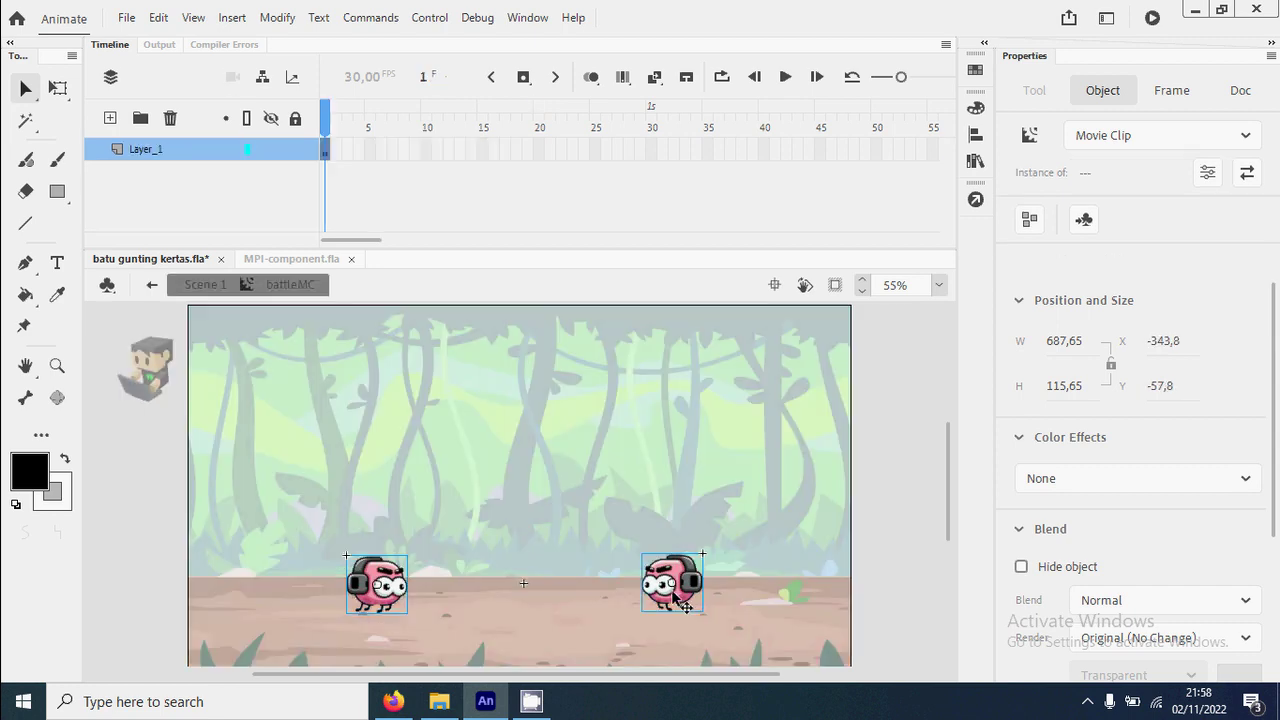
{"action": "key", "text": "z"}
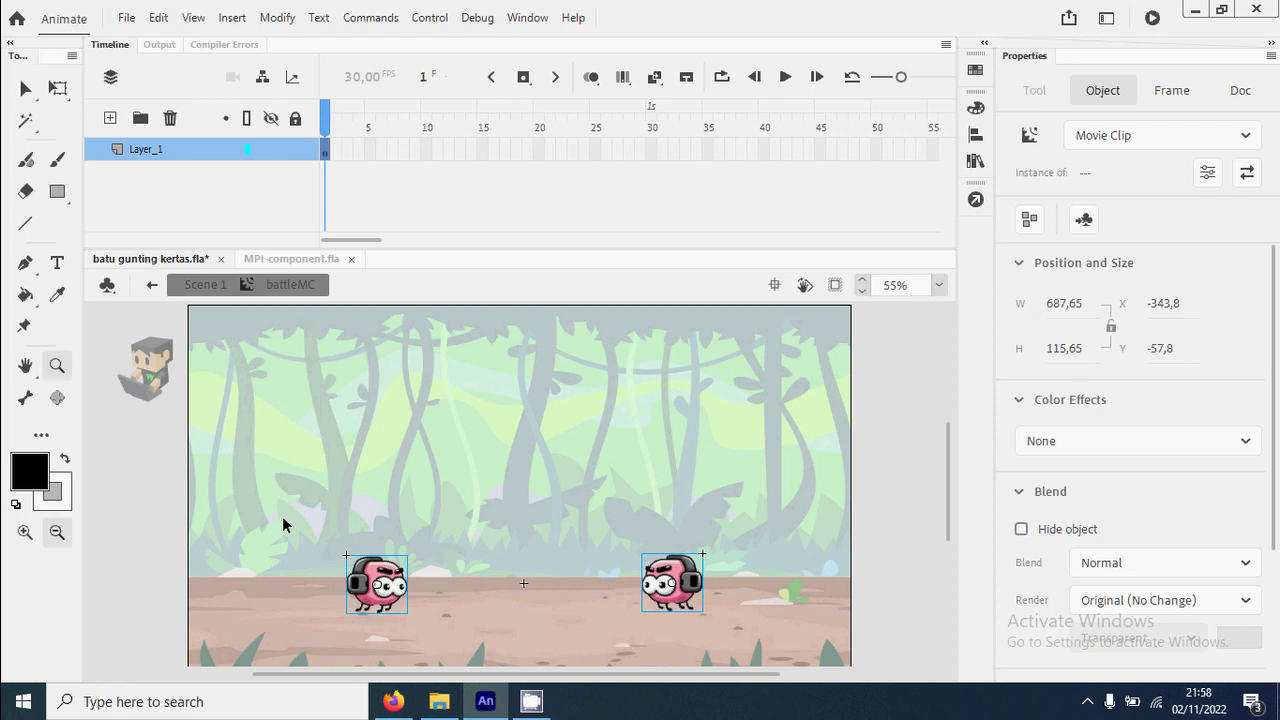
{"action": "left_click", "coordinate": [283, 524], "text": "alt"}
{"action": "left_click_drag", "start_coordinate": [452, 491], "coordinate": [652, 553]}
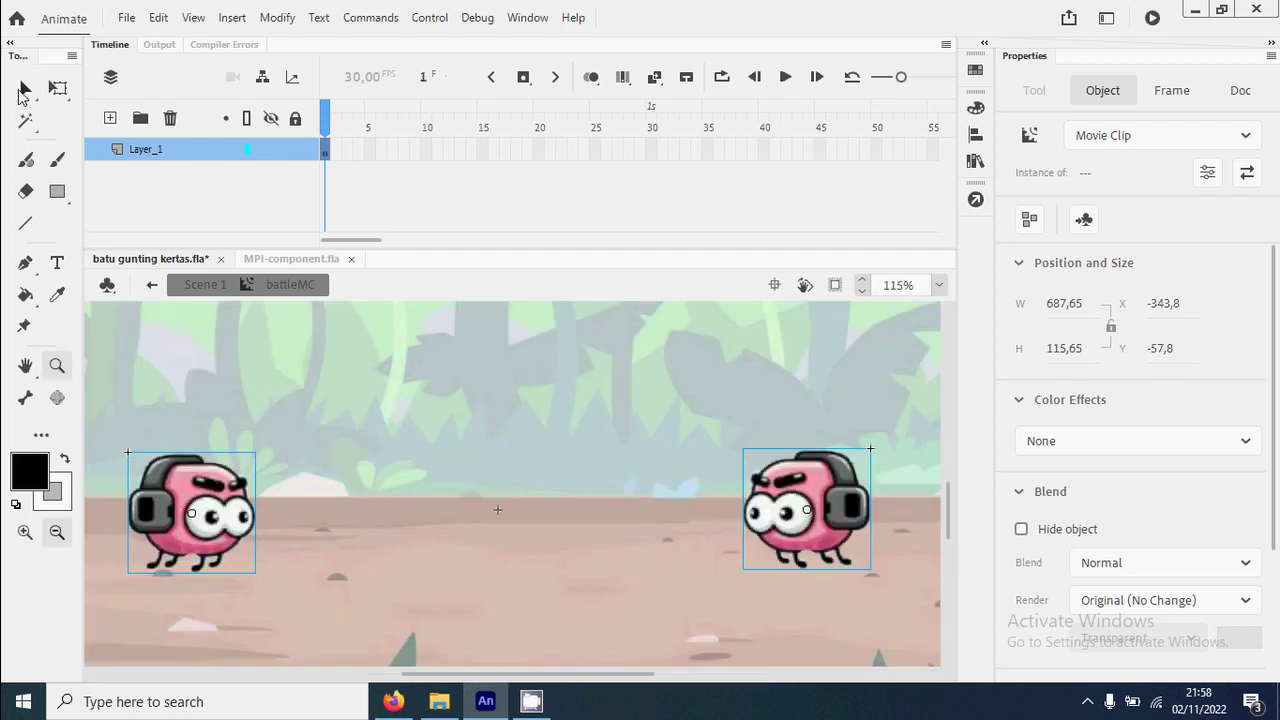
{"action": "left_click", "coordinate": [25, 90]}
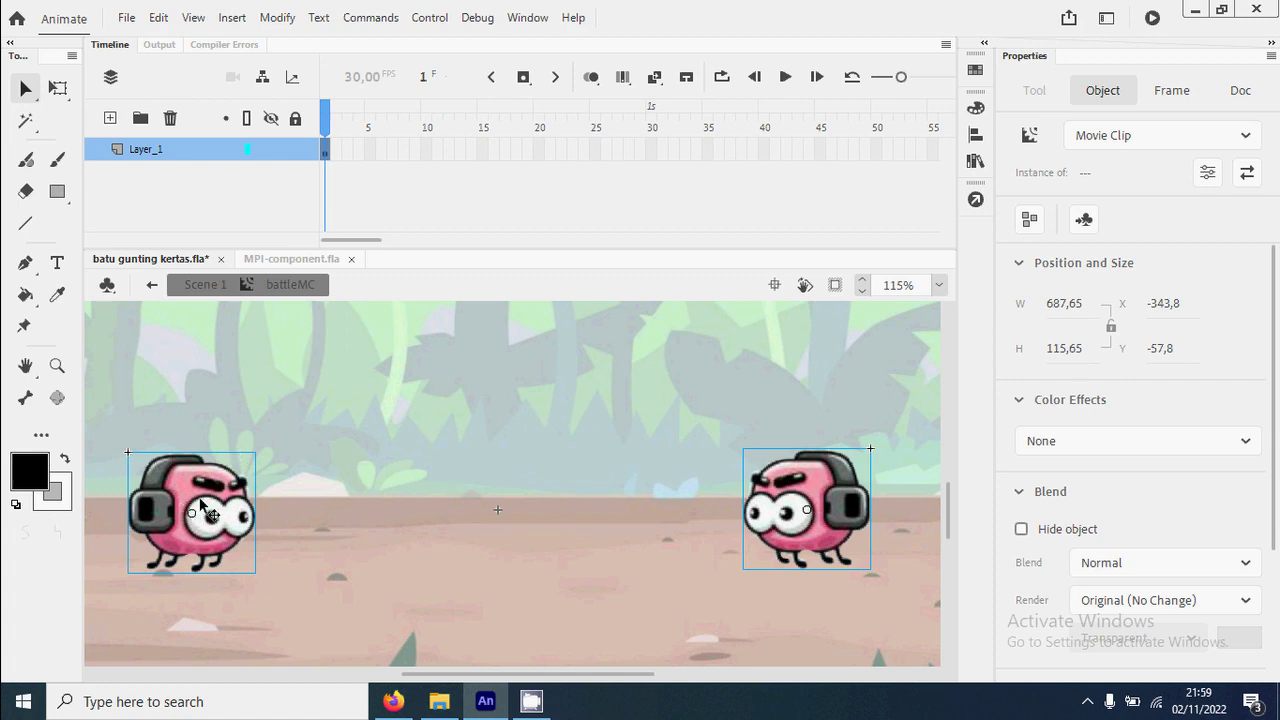
{"action": "mouse_move", "coordinate": [104, 400]}
{"action": "left_mouse_down"}
{"action": "mouse_move", "coordinate": [436, 540]}
{"action": "mouse_move", "coordinate": [916, 617]}
{"action": "mouse_move", "coordinate": [846, 597]}
{"action": "left_mouse_up"}
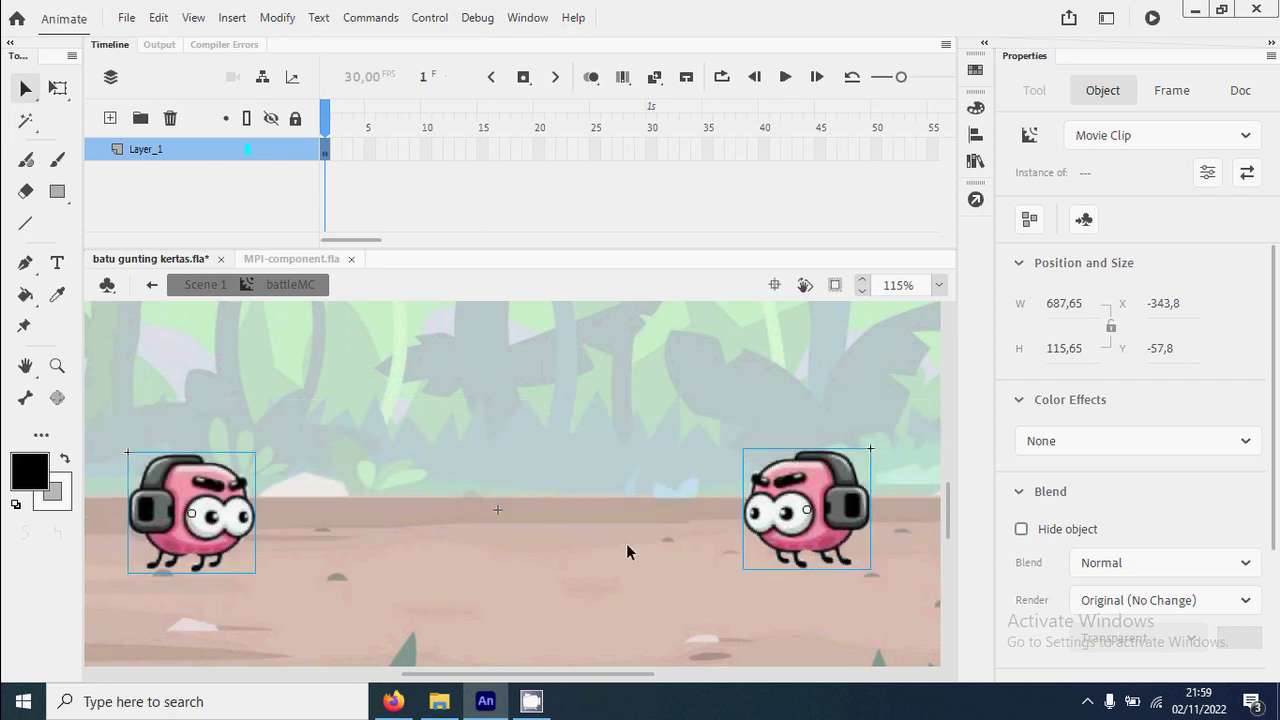
{"action": "right_click", "coordinate": [782, 542]}
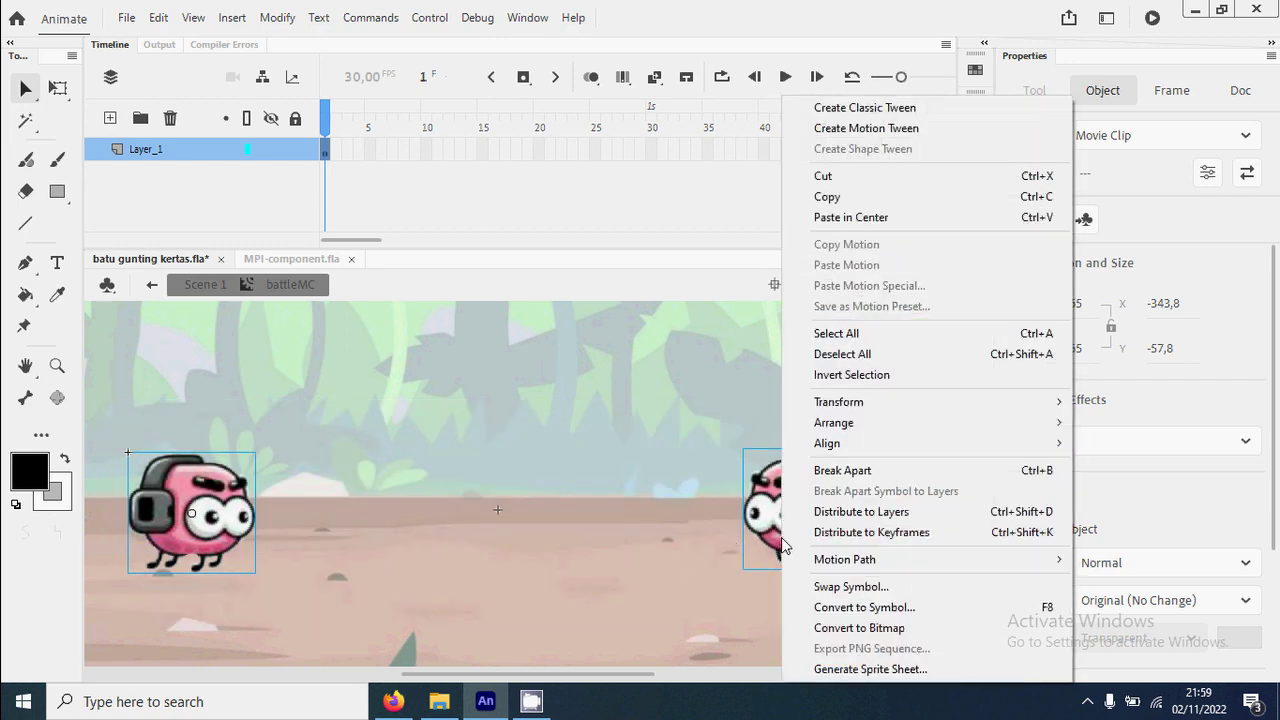
{"action": "left_click", "coordinate": [930, 516]}
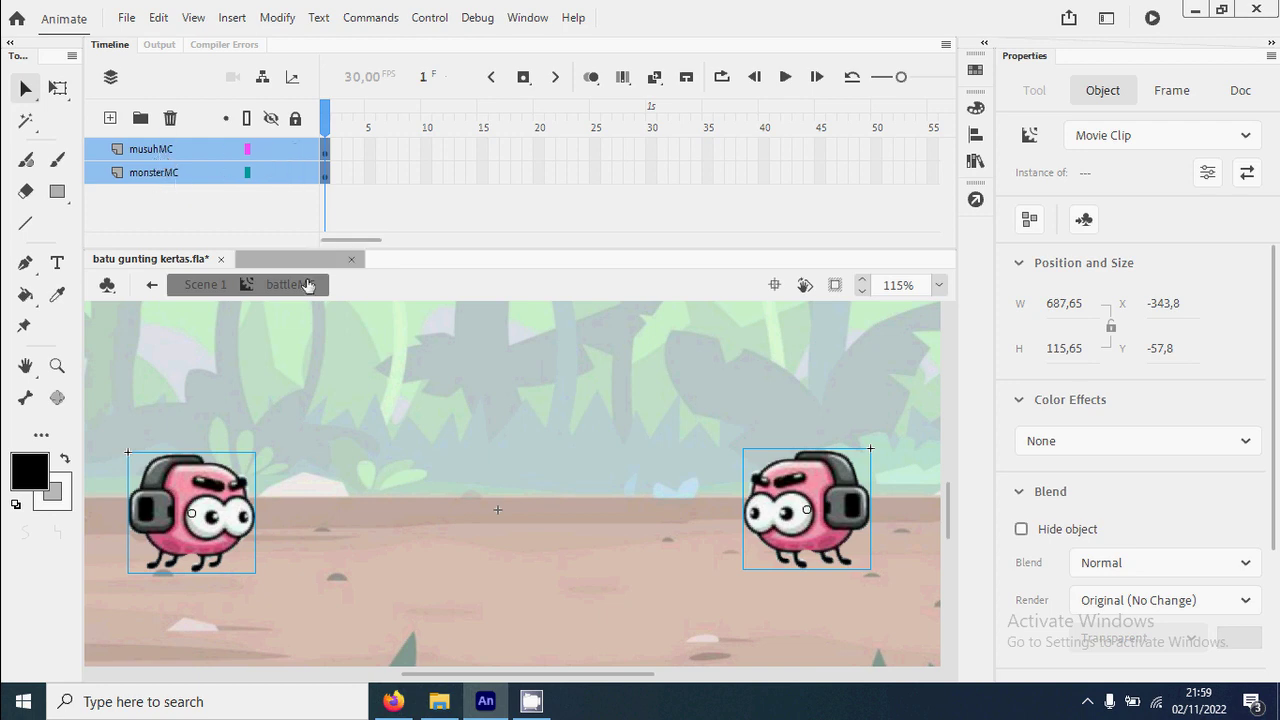
{"action": "left_click", "coordinate": [450, 430]}
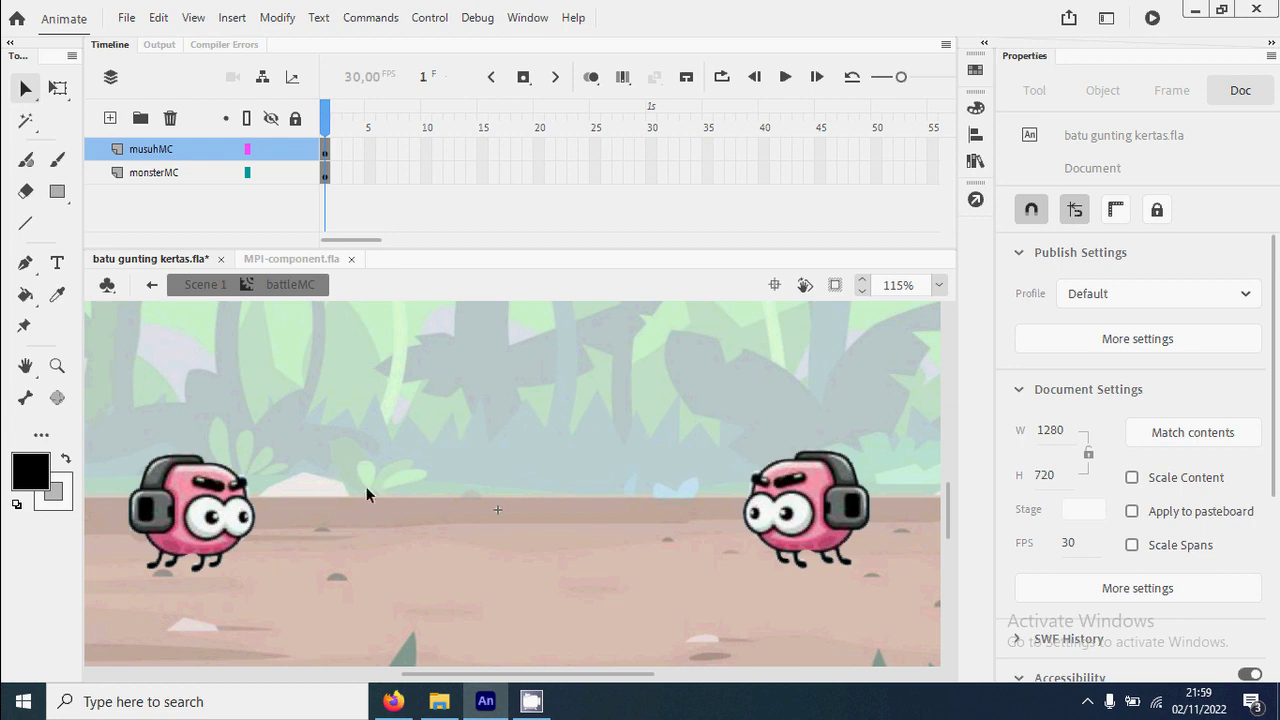
{"action": "left_click", "coordinate": [222, 510]}
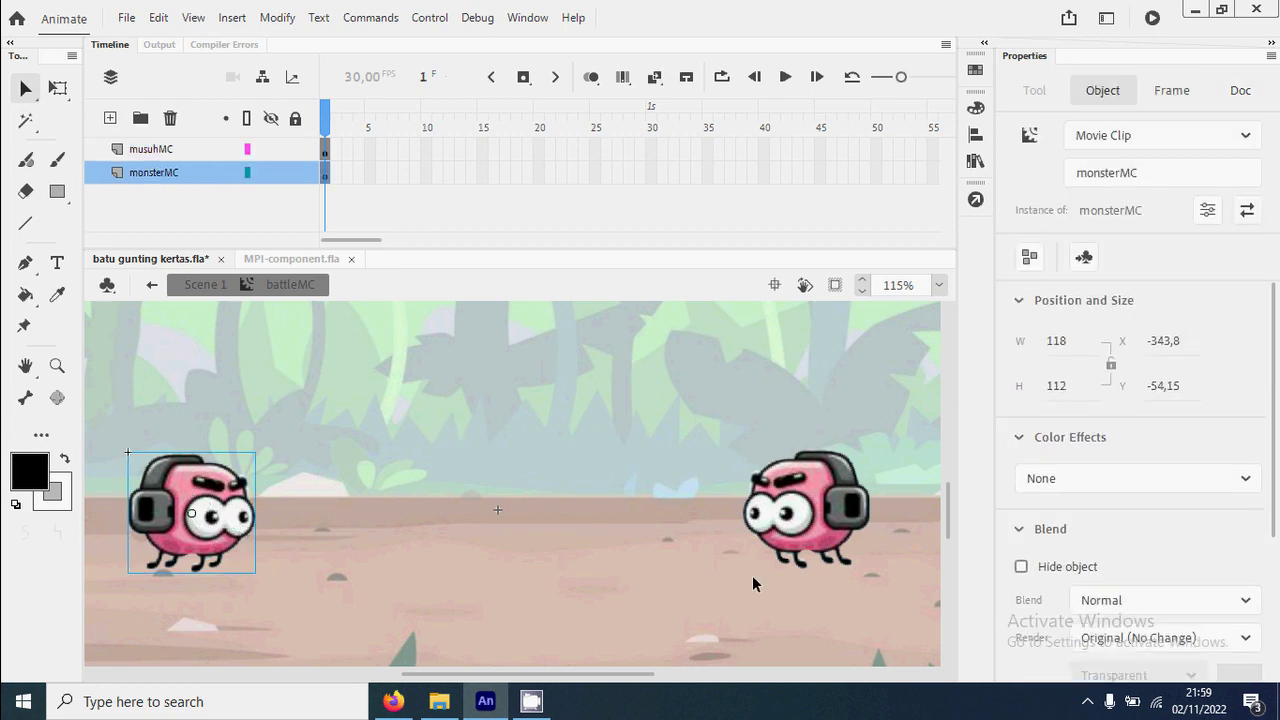
Insert keyframes at frame 30 on both the monsterMC and musuhMC layers.
{"action": "left_click", "coordinate": [651, 173]}
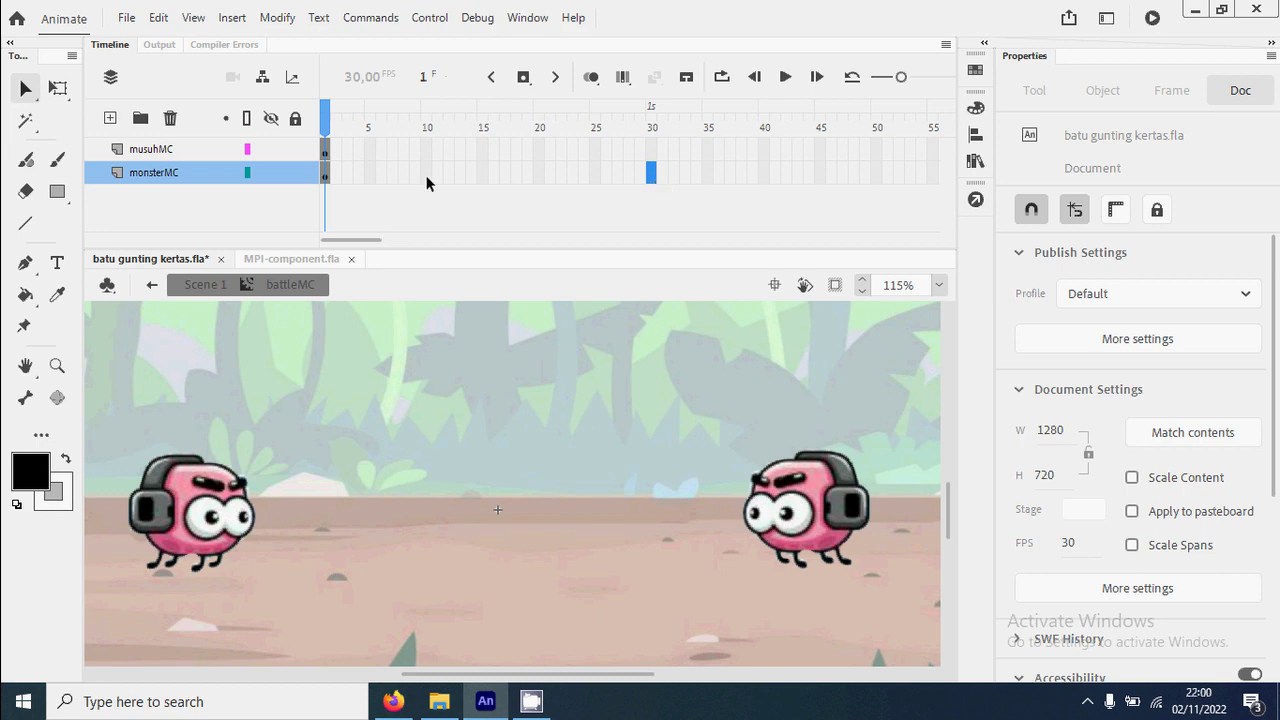
{"action": "right_click", "coordinate": [650, 182]}
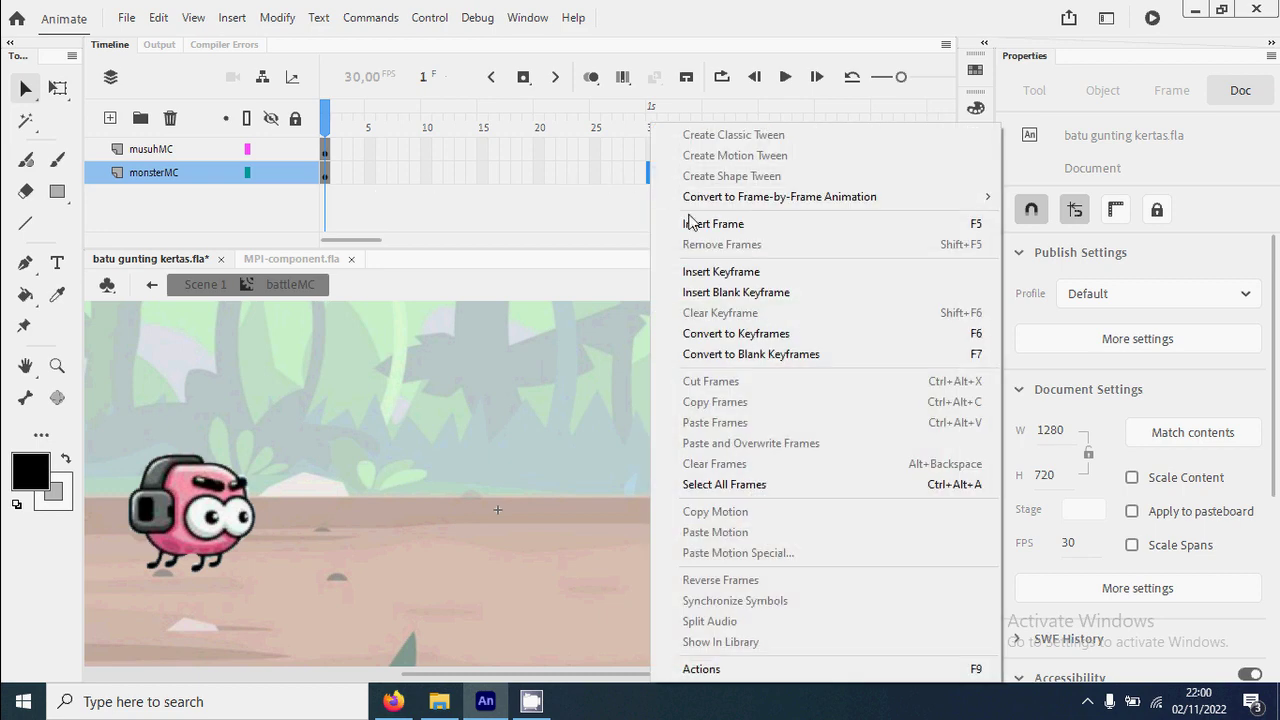
{"action": "left_click", "coordinate": [752, 276]}
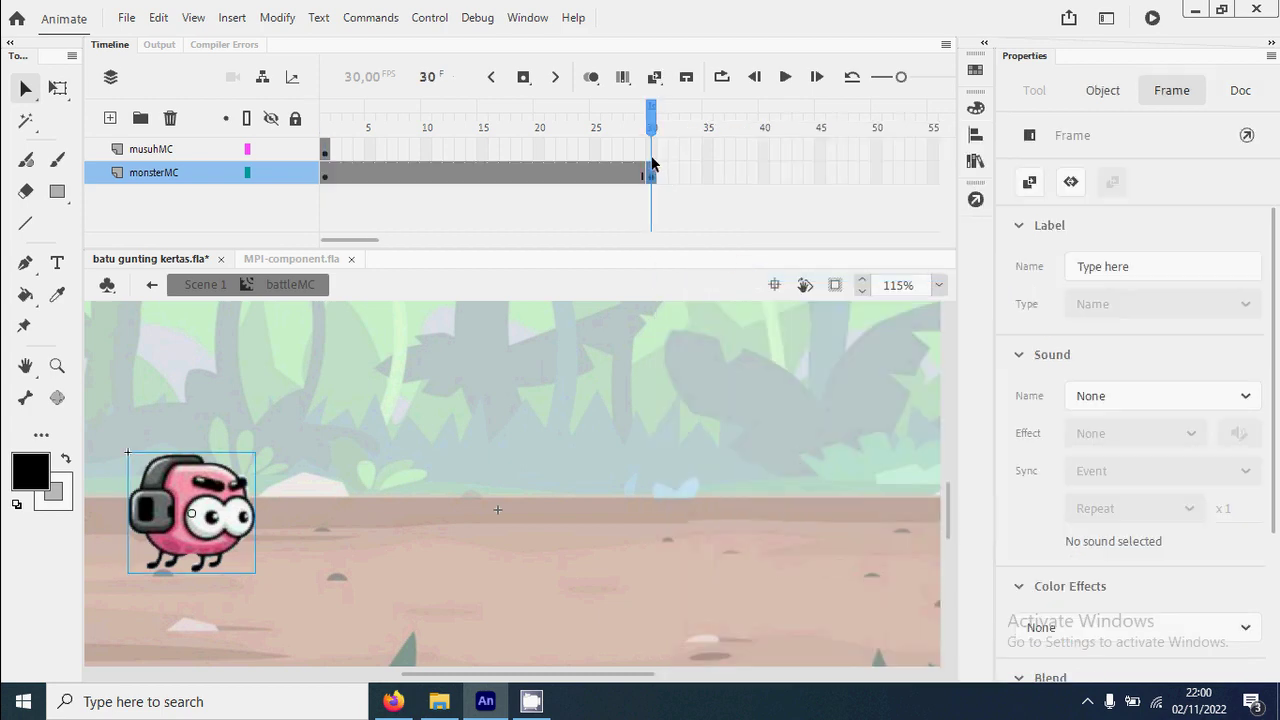
{"action": "left_click", "coordinate": [652, 152]}
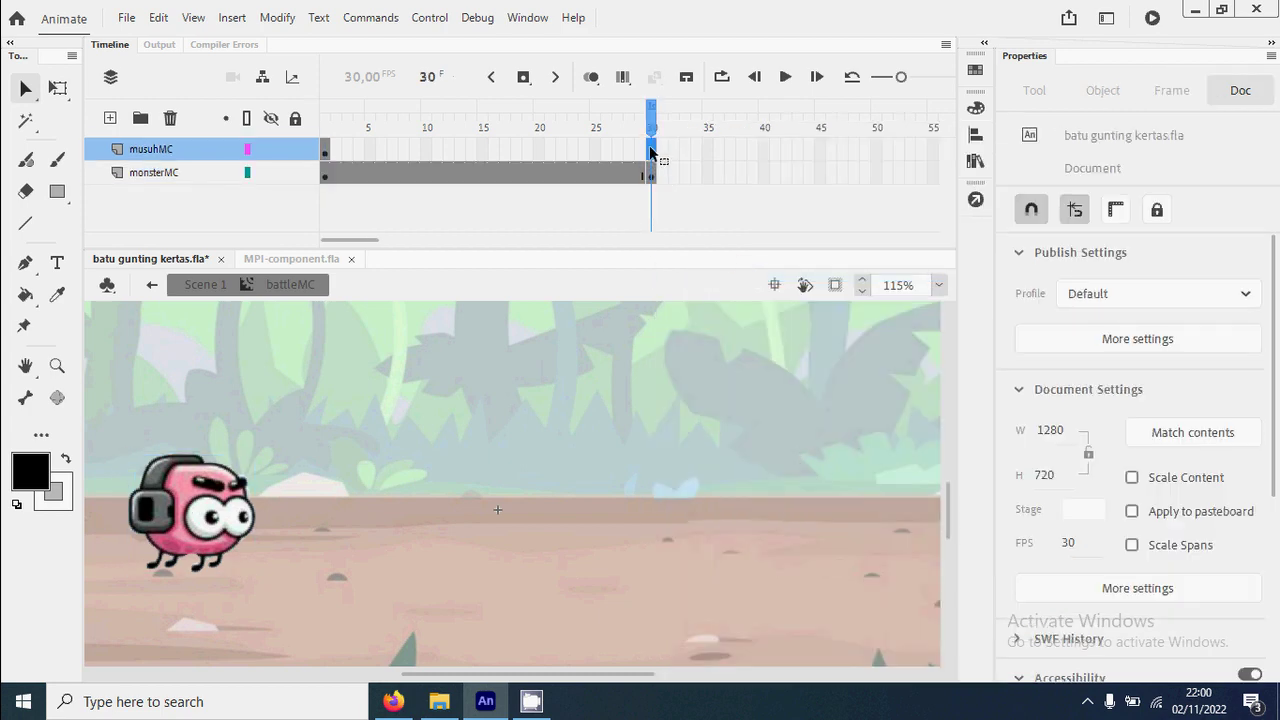
{"action": "right_click", "coordinate": [652, 158]}
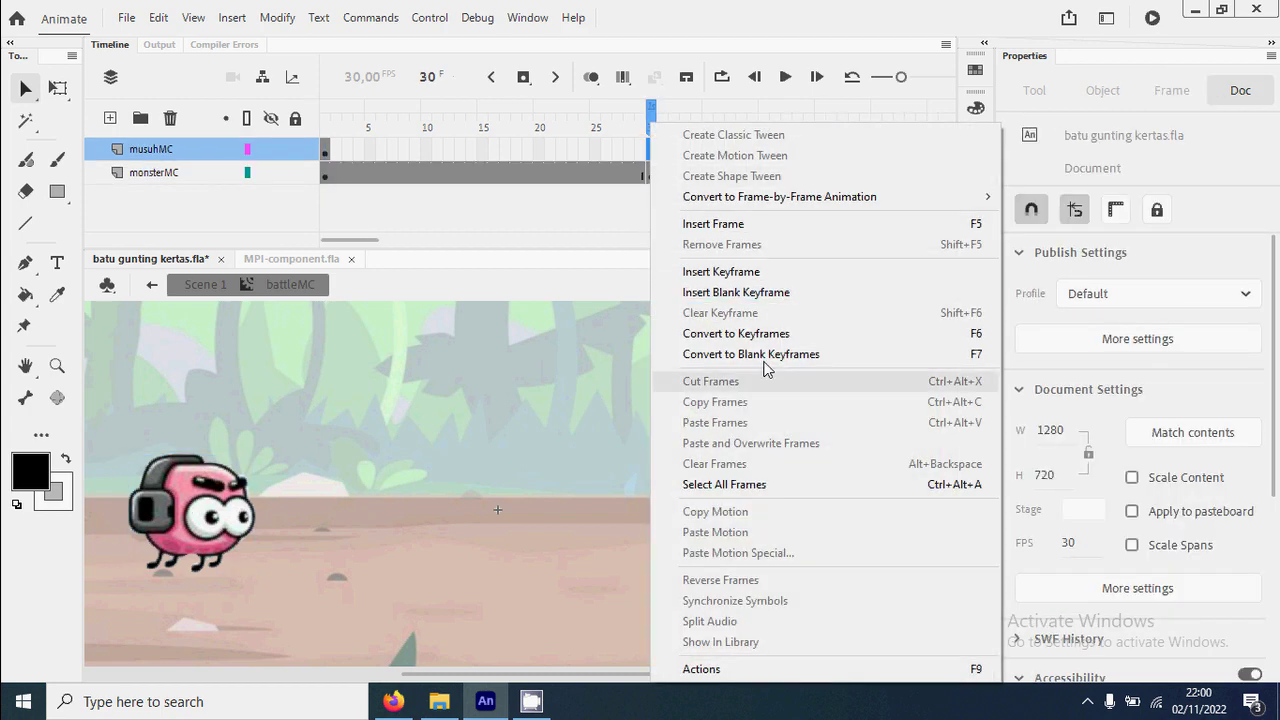
{"action": "left_click", "coordinate": [775, 273]}
{"action": "key", "text": "Return"}
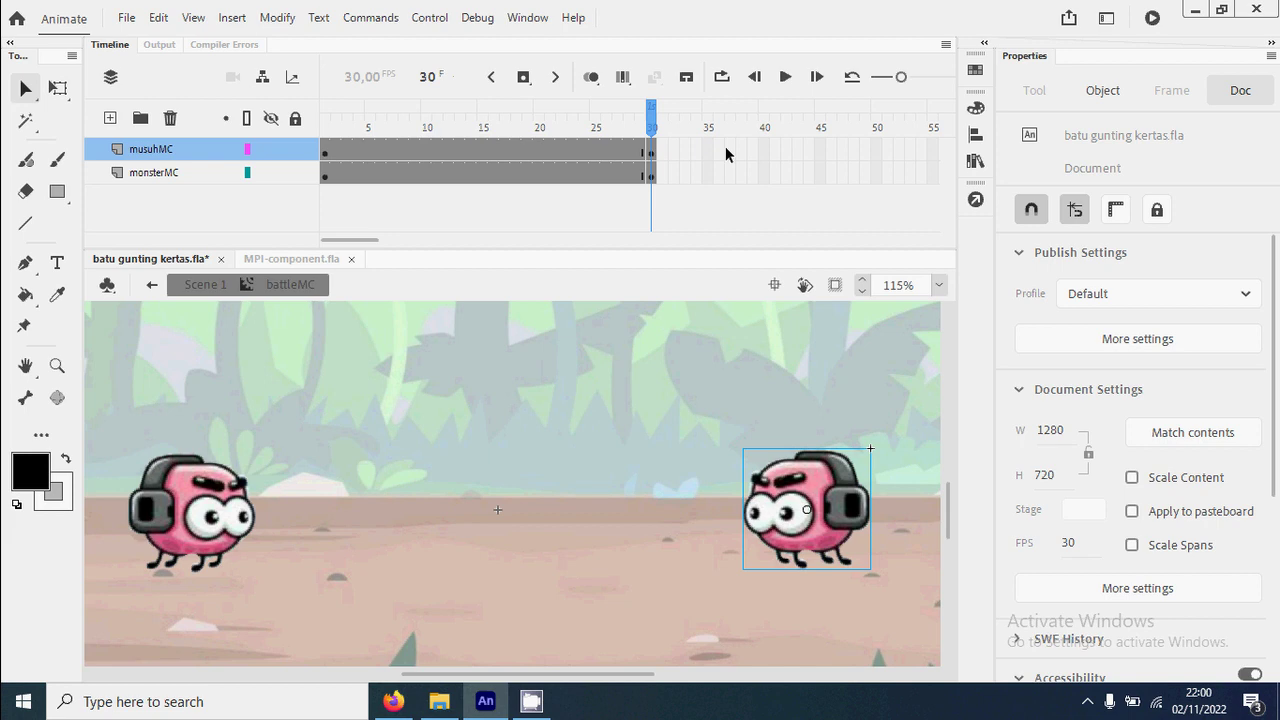
Insert a keyframe at frame 15 of the monsterMC layer and move the player monster against the enemy, at about X 116.
{"action": "left_click", "coordinate": [486, 175]}
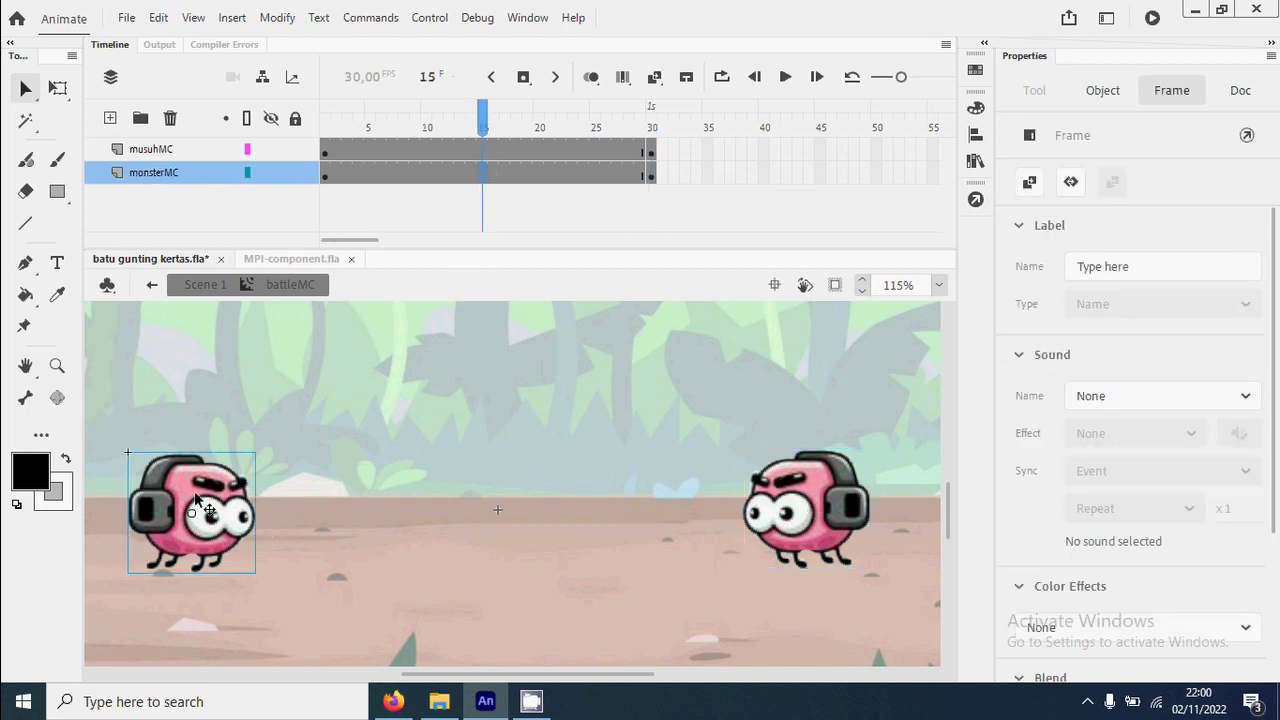
{"action": "right_click", "coordinate": [485, 177]}
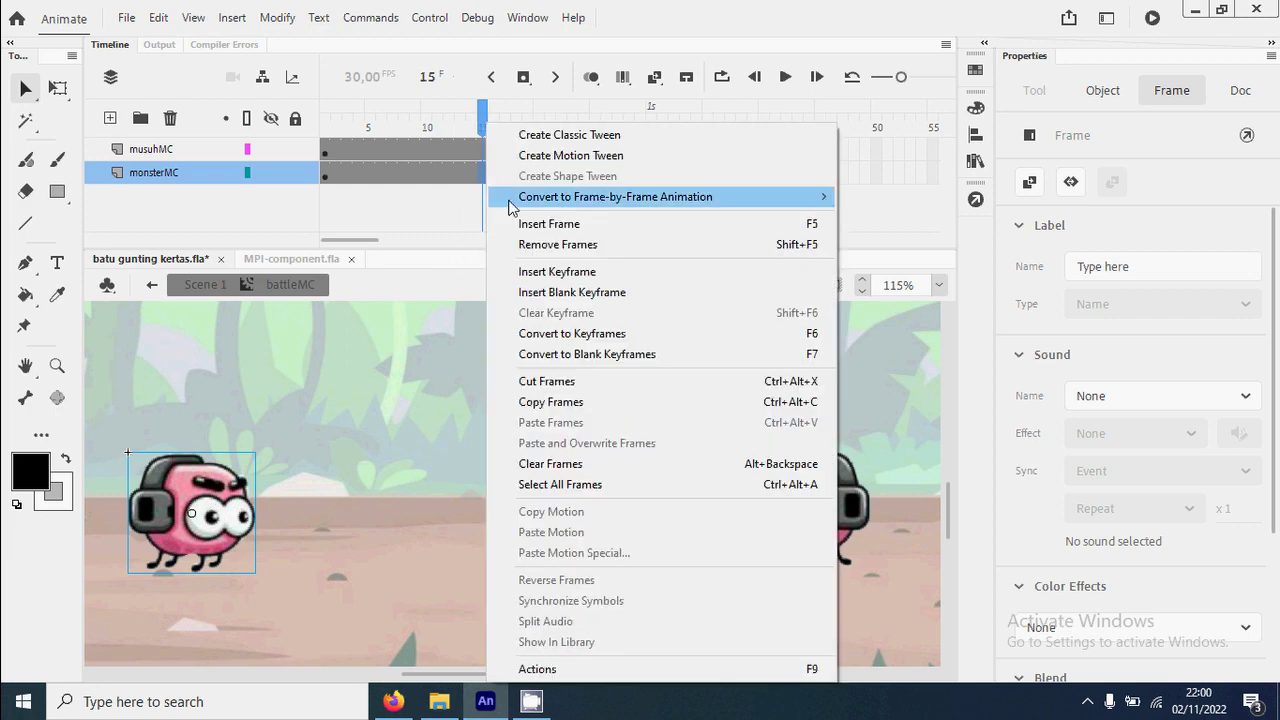
{"action": "left_click", "coordinate": [593, 272]}
{"action": "left_click_drag", "start_coordinate": [233, 530], "coordinate": [697, 527]}
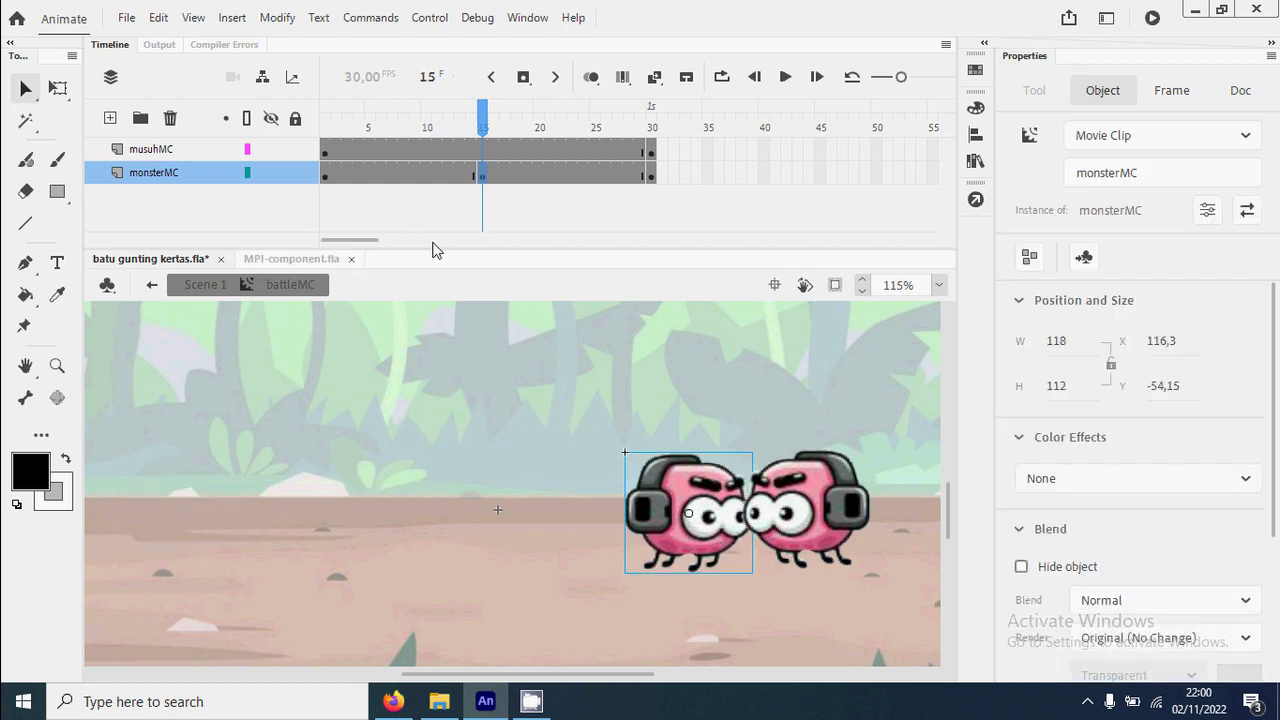
Insert musuhMC keyframes at frames 16 and 18, and raise the enemy on frame 18 to about Y -112.5.
{"action": "left_click", "coordinate": [482, 172]}
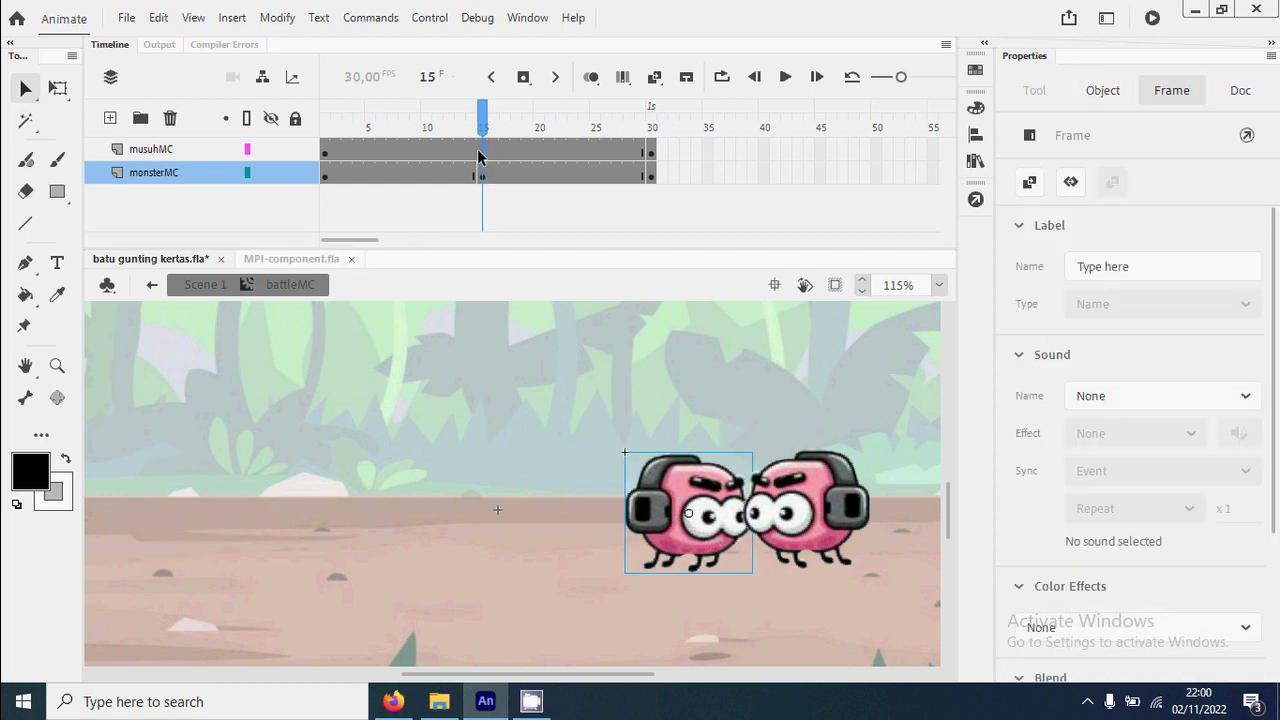
{"action": "left_click", "coordinate": [482, 149]}
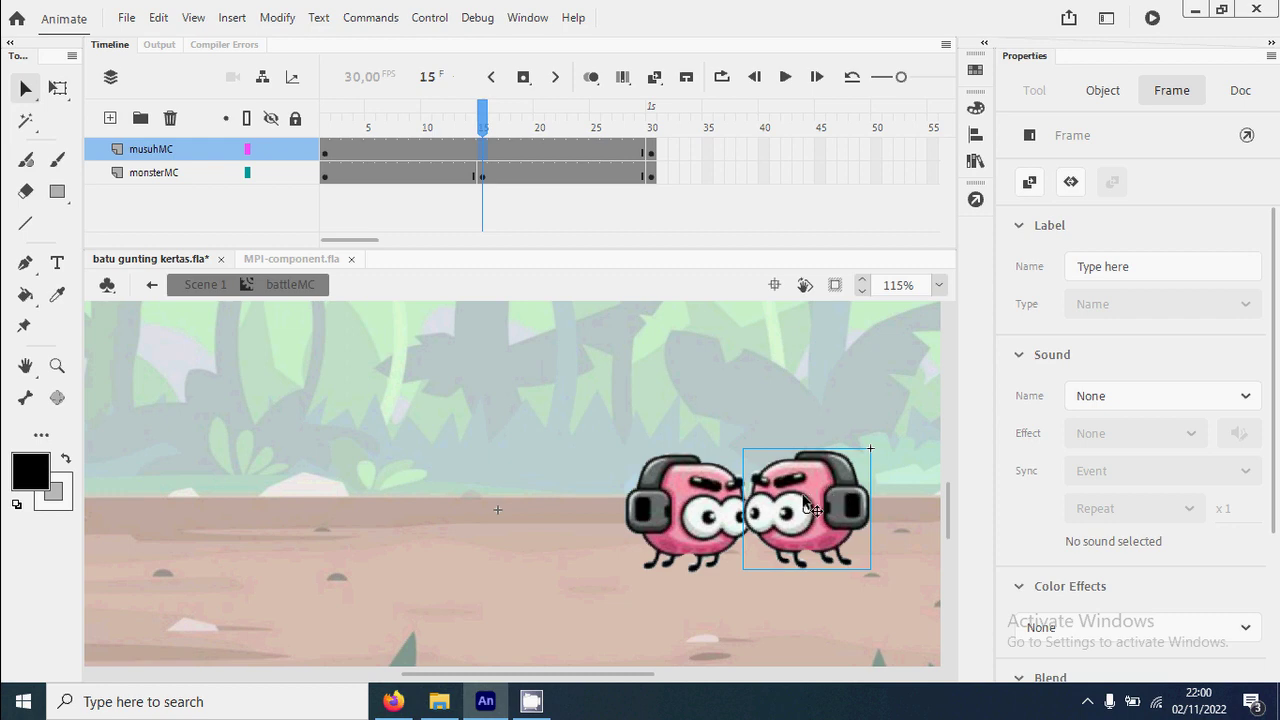
{"action": "left_click", "coordinate": [494, 156]}
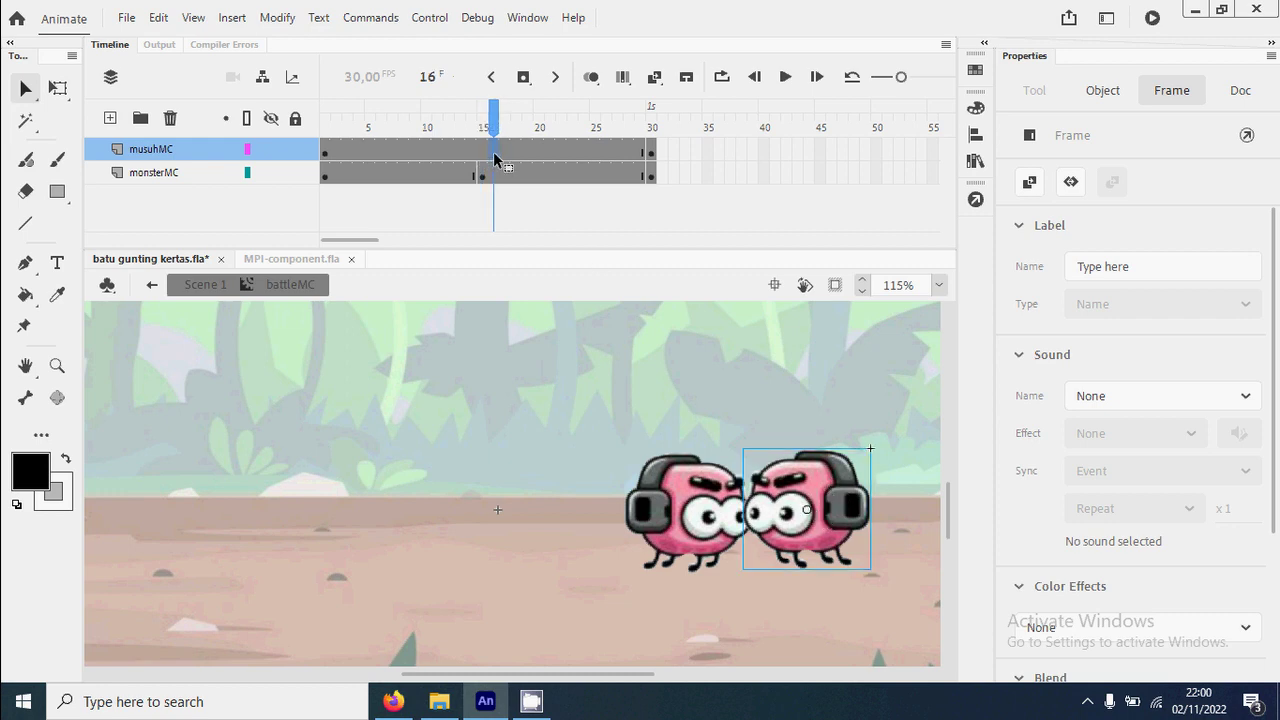
{"action": "right_click", "coordinate": [494, 156]}
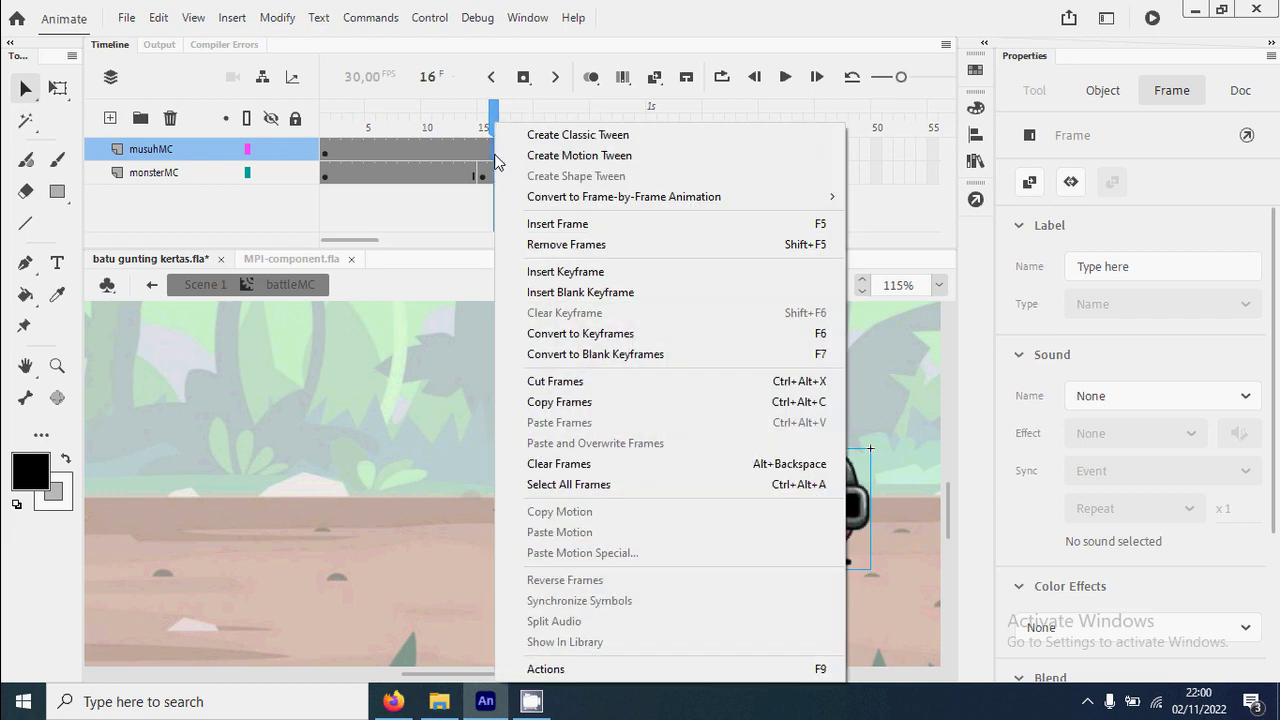
{"action": "left_click", "coordinate": [618, 273]}
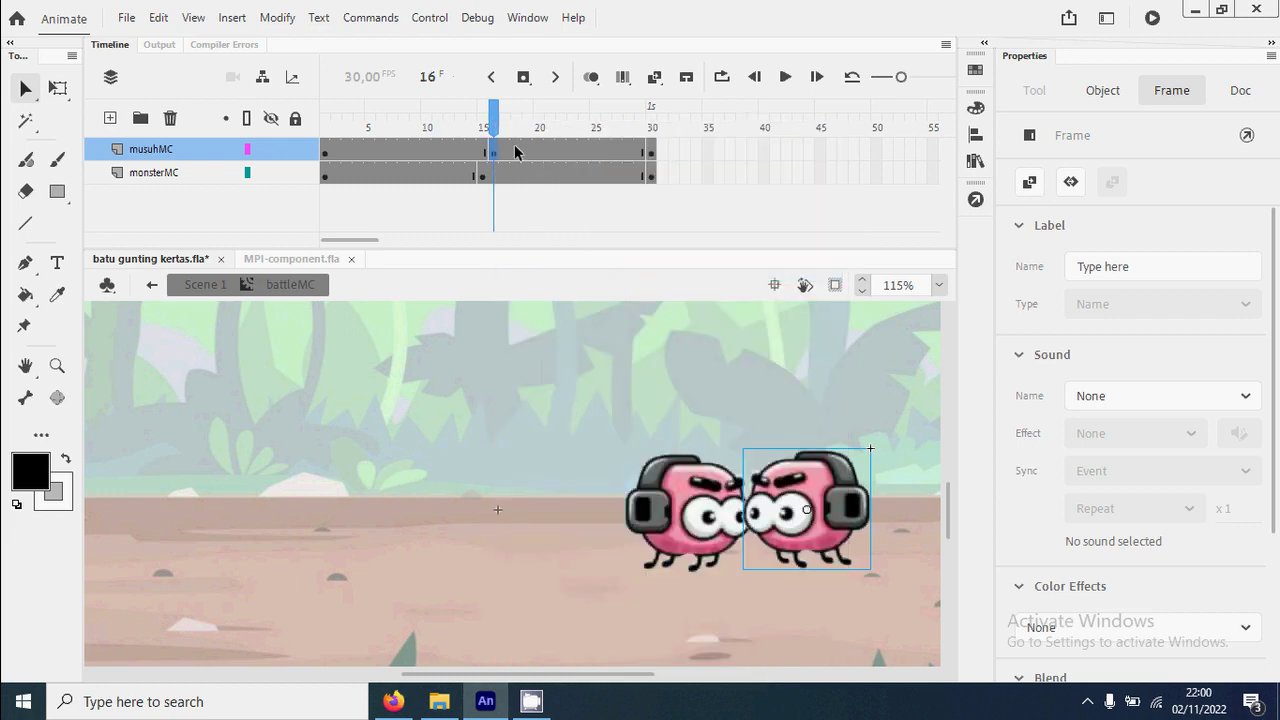
{"action": "left_click", "coordinate": [516, 150]}
{"action": "right_click", "coordinate": [516, 150]}
{"action": "left_click", "coordinate": [616, 272]}
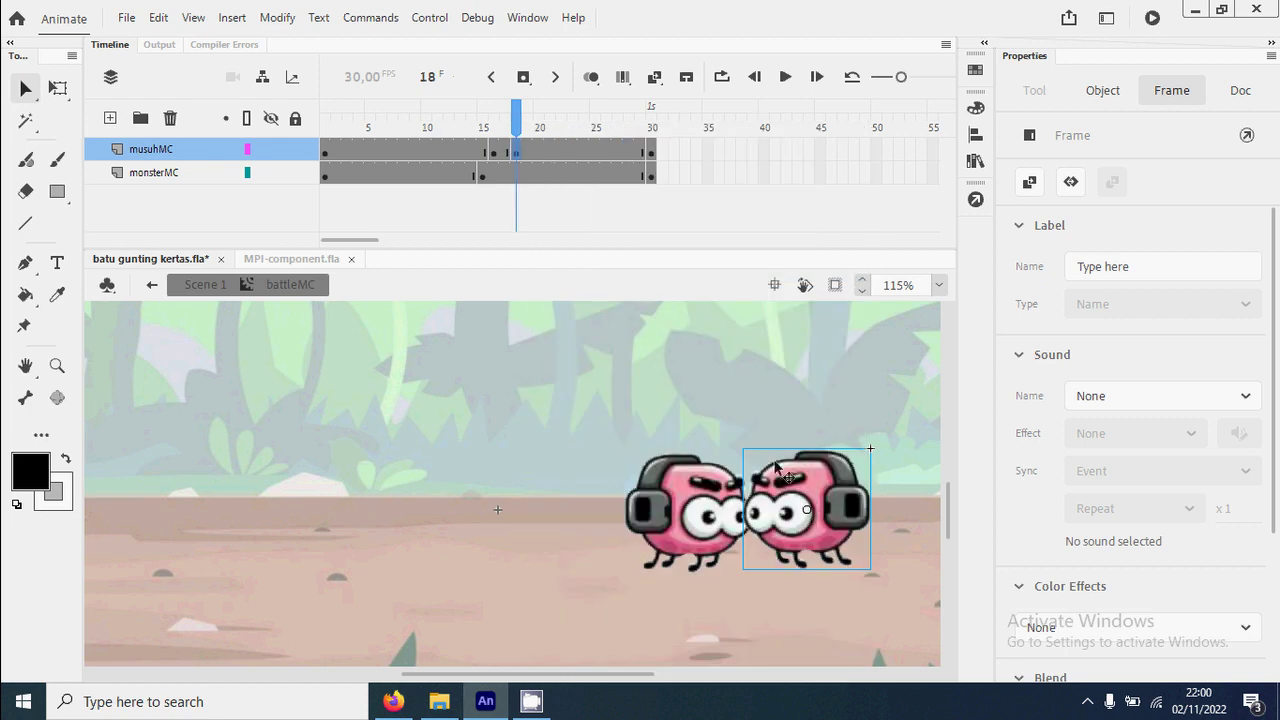
{"action": "left_click_drag", "start_coordinate": [812, 512], "coordinate": [810, 458]}
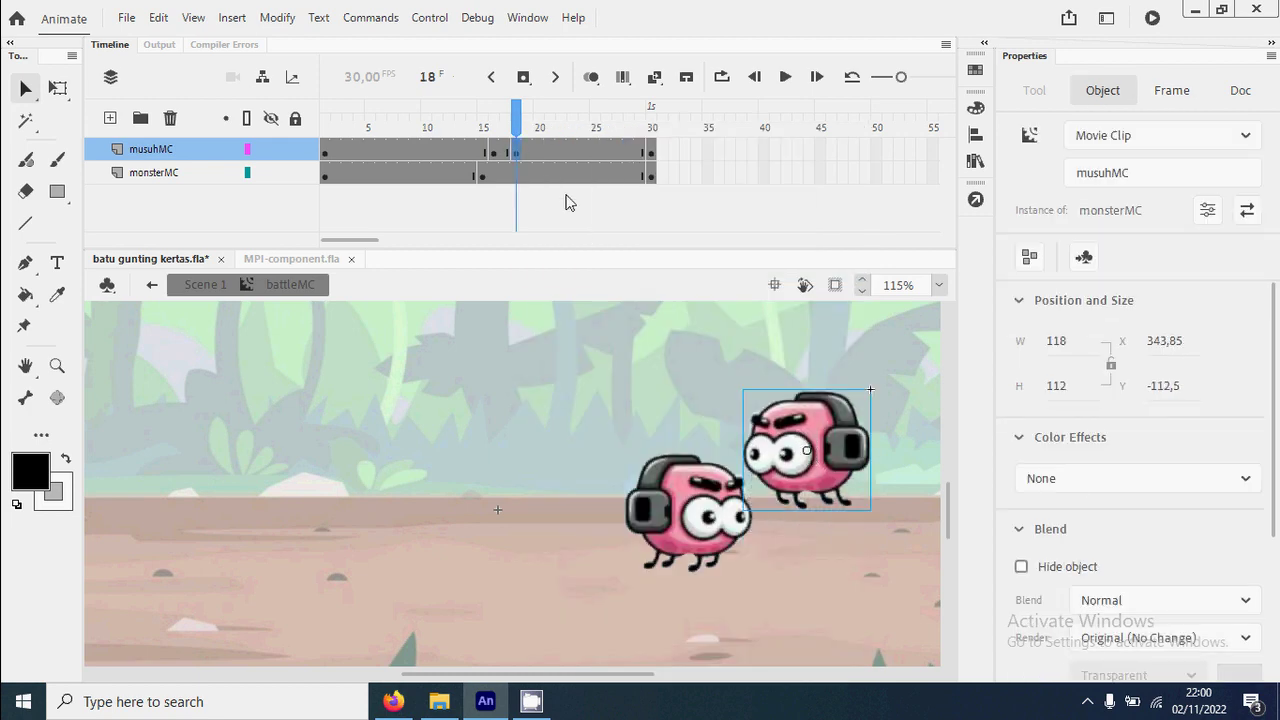
Insert a keyframe at frame 20 of the musuhMC layer and lower the enemy back to the ground.
{"action": "left_click", "coordinate": [539, 150]}
{"action": "right_click", "coordinate": [540, 150]}
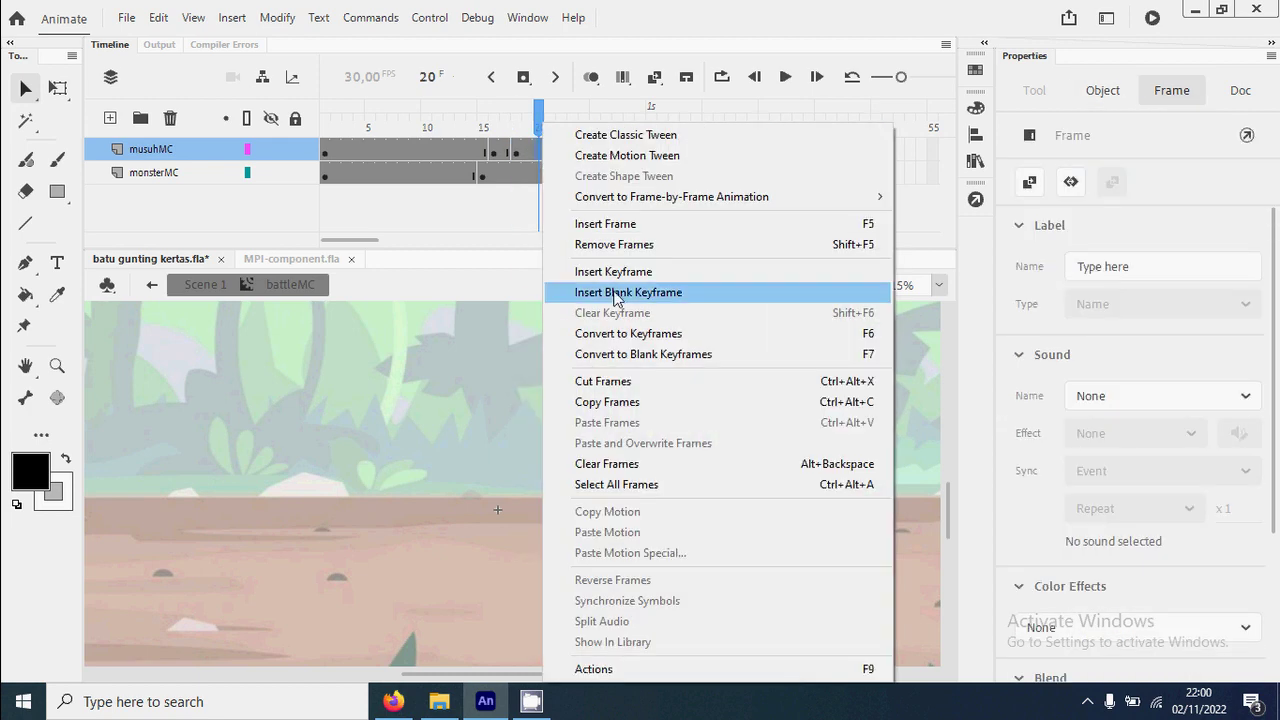
{"action": "left_click", "coordinate": [650, 272]}
{"action": "left_click_drag", "start_coordinate": [810, 479], "coordinate": [823, 537]}
{"action": "left_click", "coordinate": [548, 128]}
{"action": "left_click", "coordinate": [325, 150]}
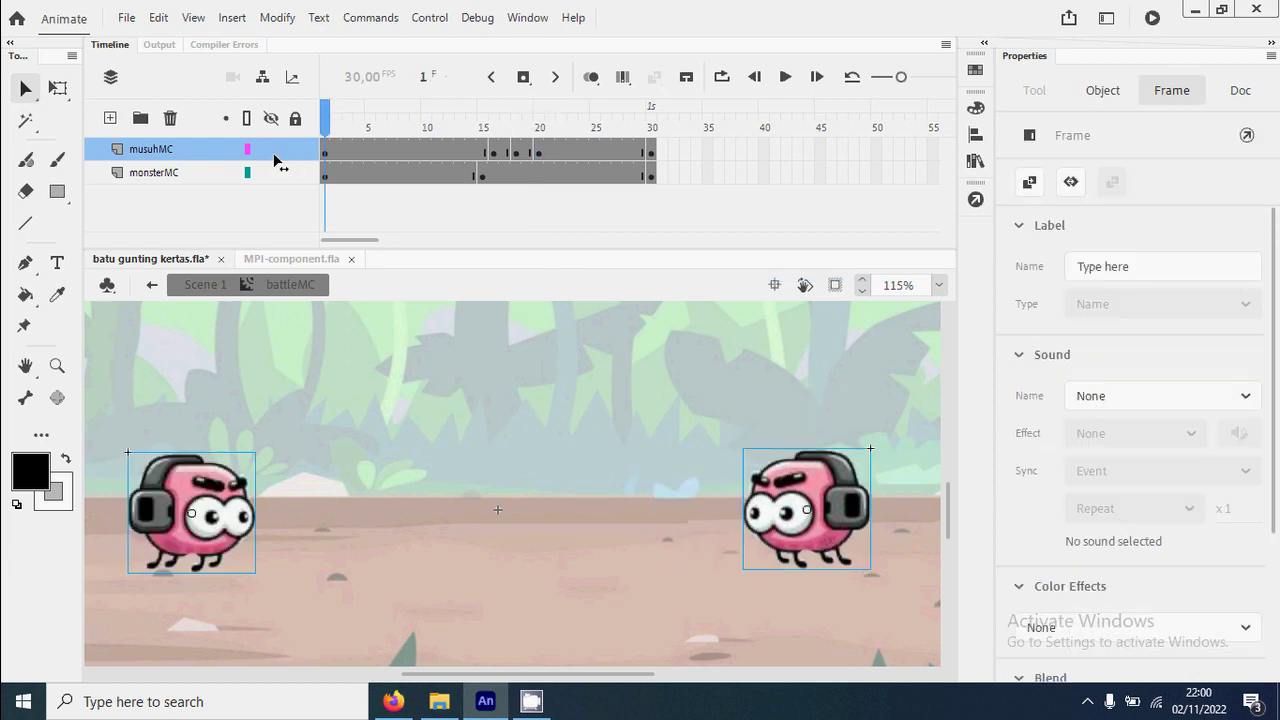
{"action": "left_click_drag", "start_coordinate": [318, 153], "coordinate": [675, 163]}
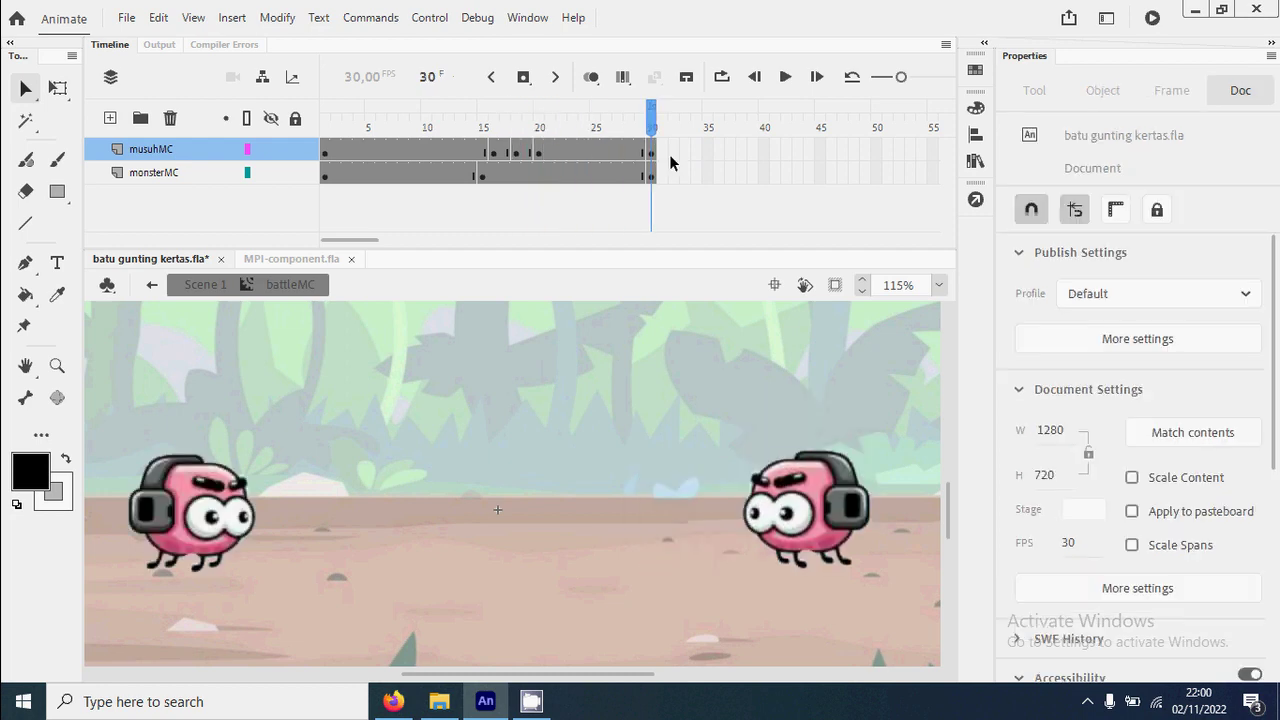
Create classic tweens on the monsterMC layer between frames 1 and 15 and between frames 15 and 30.
{"action": "left_click", "coordinate": [416, 175]}
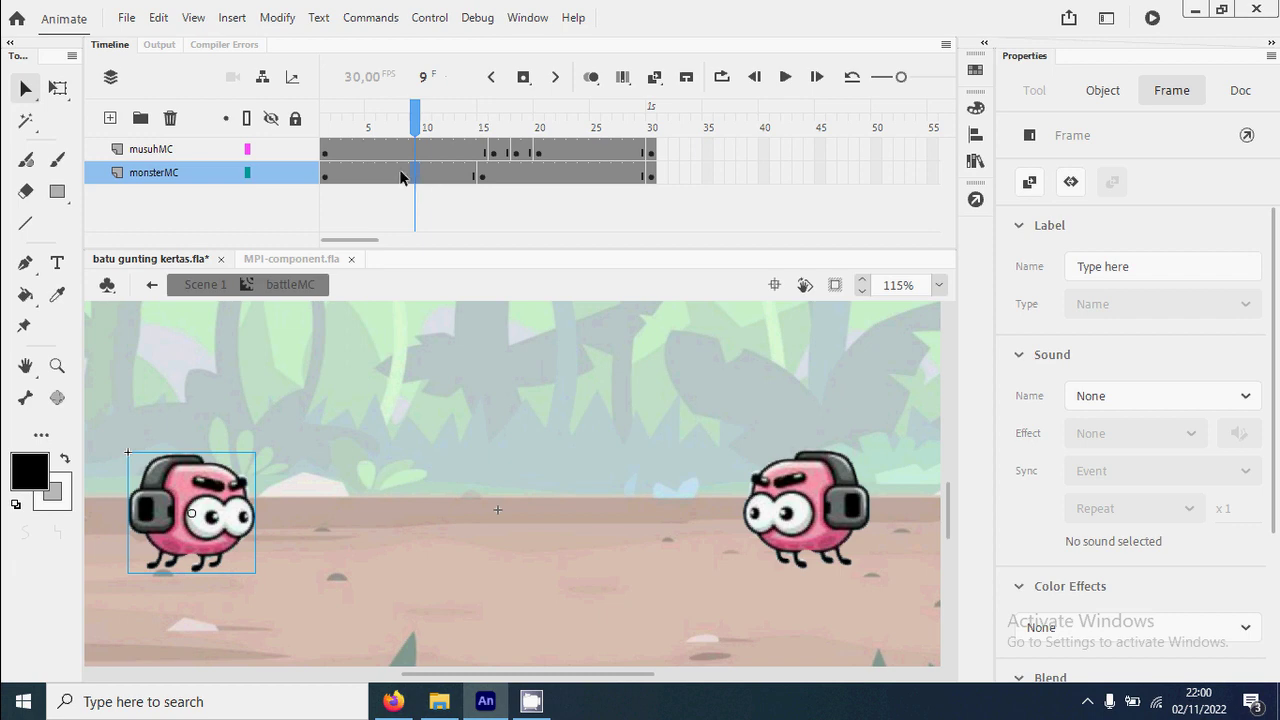
{"action": "right_click", "coordinate": [400, 177]}
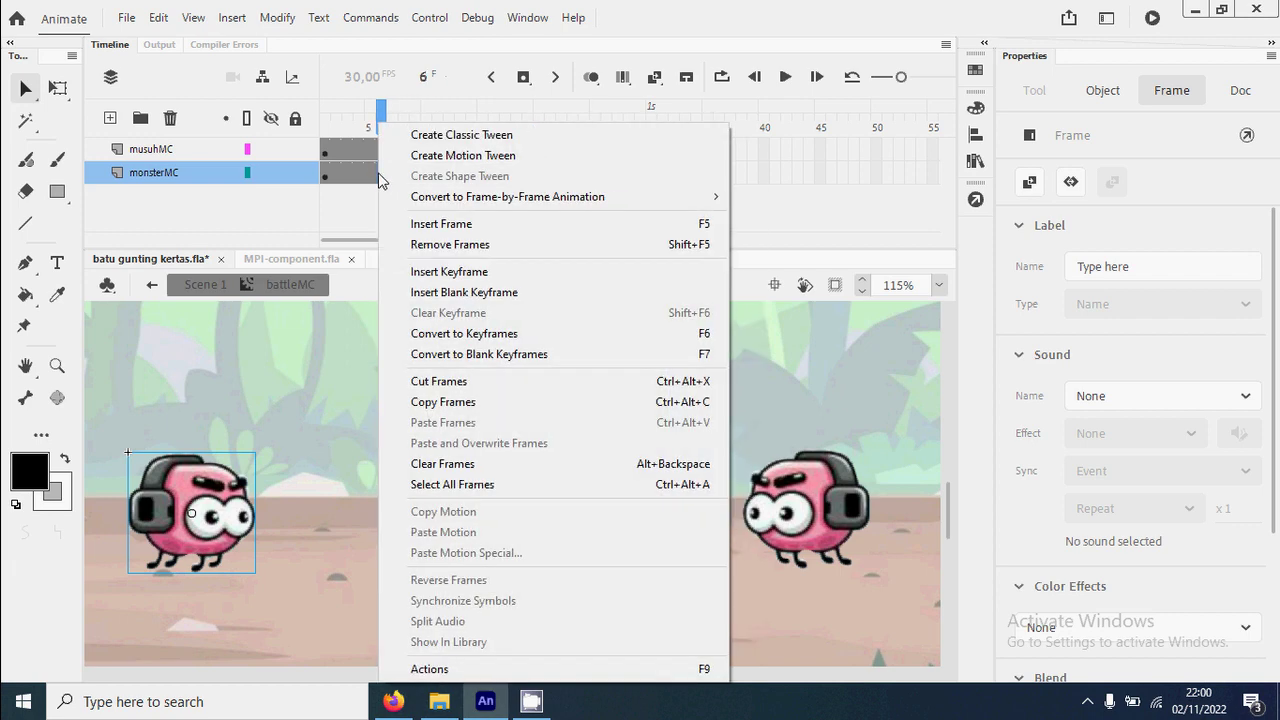
{"action": "left_click", "coordinate": [484, 135]}
{"action": "left_click", "coordinate": [527, 176]}
{"action": "right_click", "coordinate": [527, 178]}
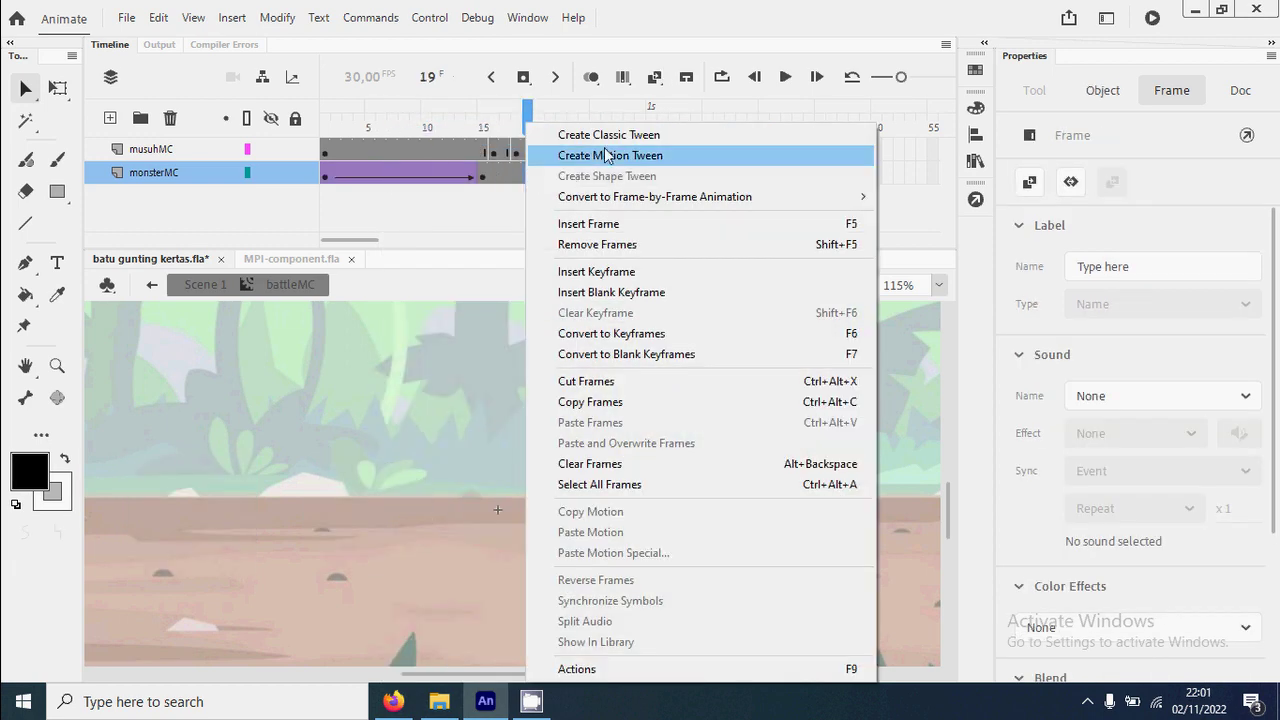
{"action": "left_click", "coordinate": [580, 135]}
Play the battleMC attack animation from frame 1 several times to review the movement of both monsters.
{"action": "left_click_drag", "start_coordinate": [512, 135], "coordinate": [327, 129]}
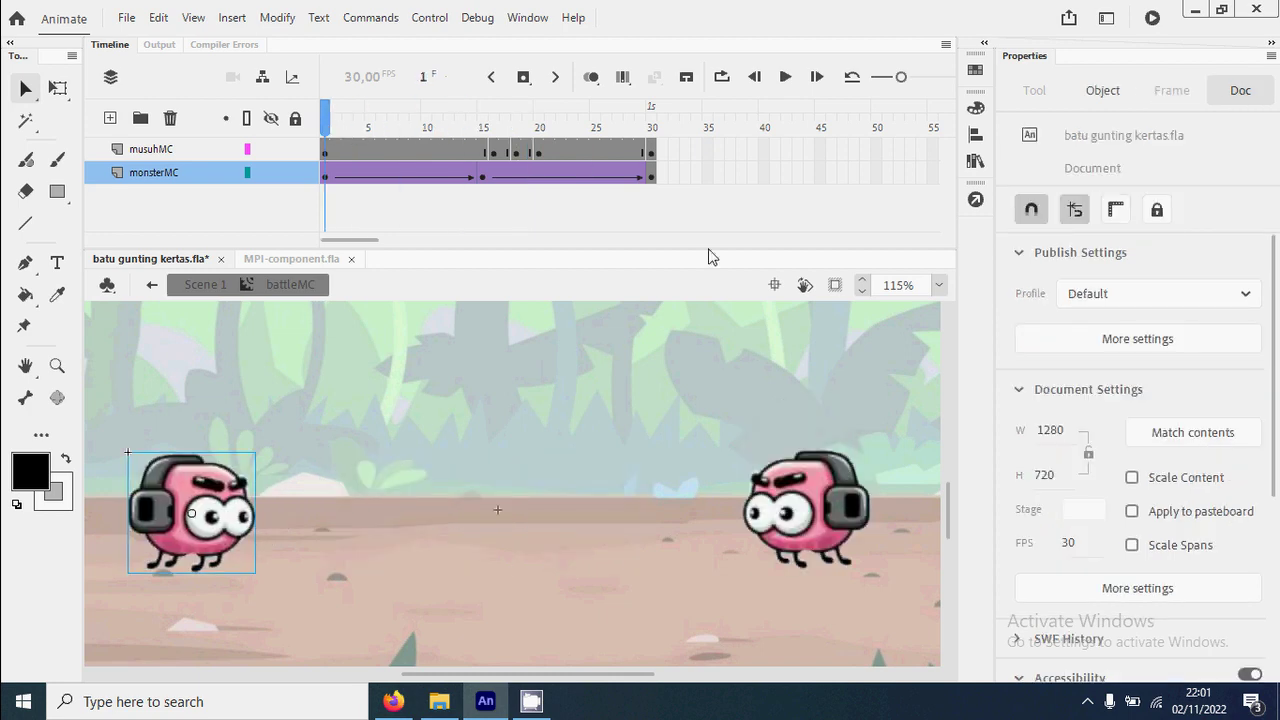
{"action": "key", "text": "Return"}
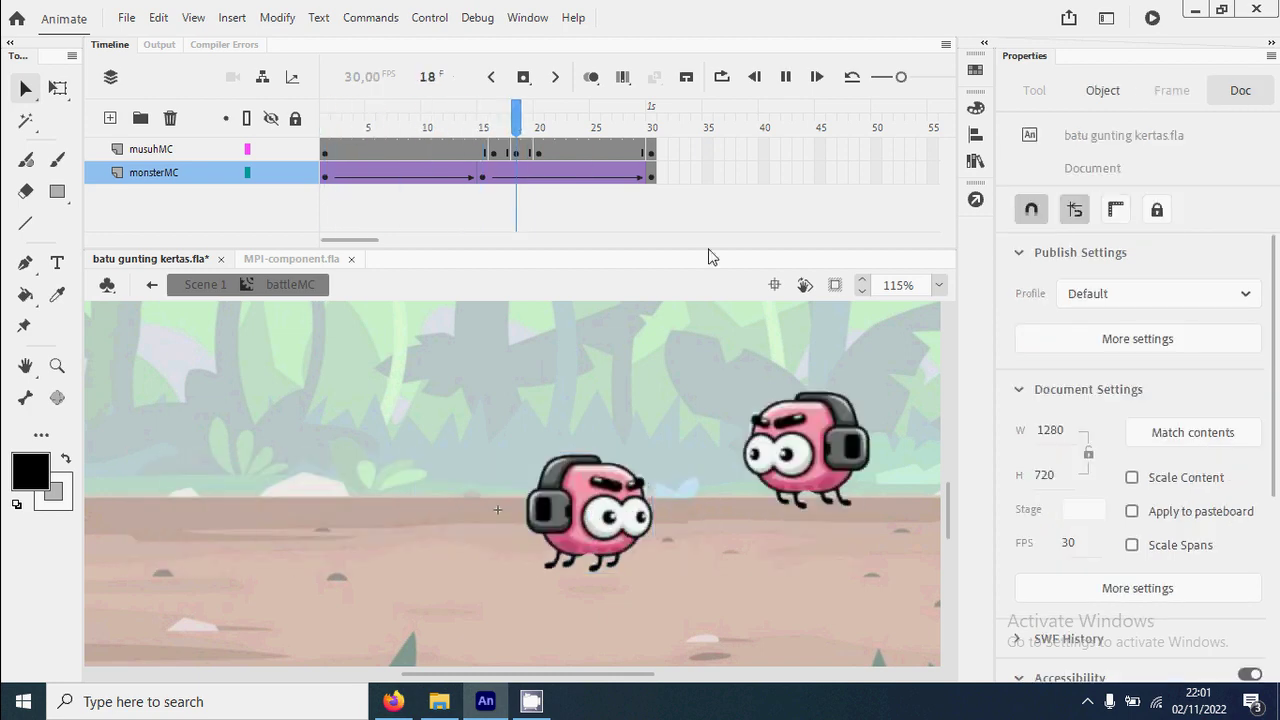
{"action": "key", "text": "Return"}
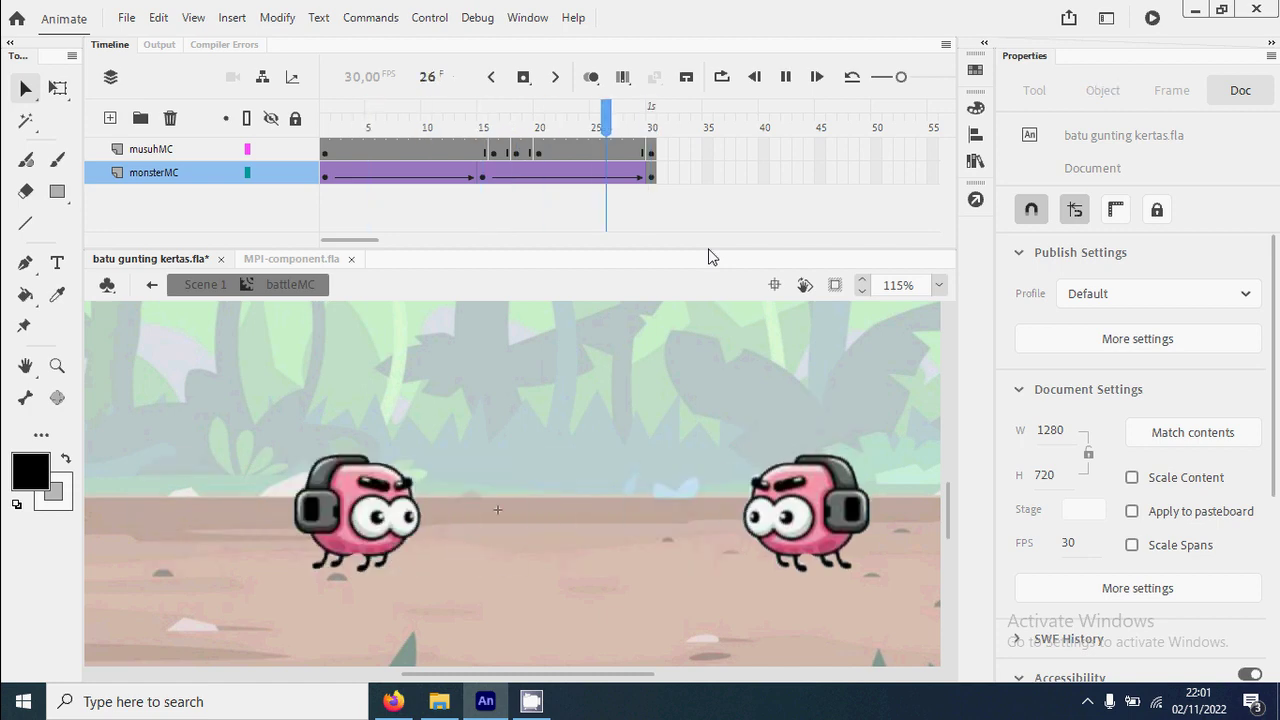
{"action": "key", "text": "Return"}
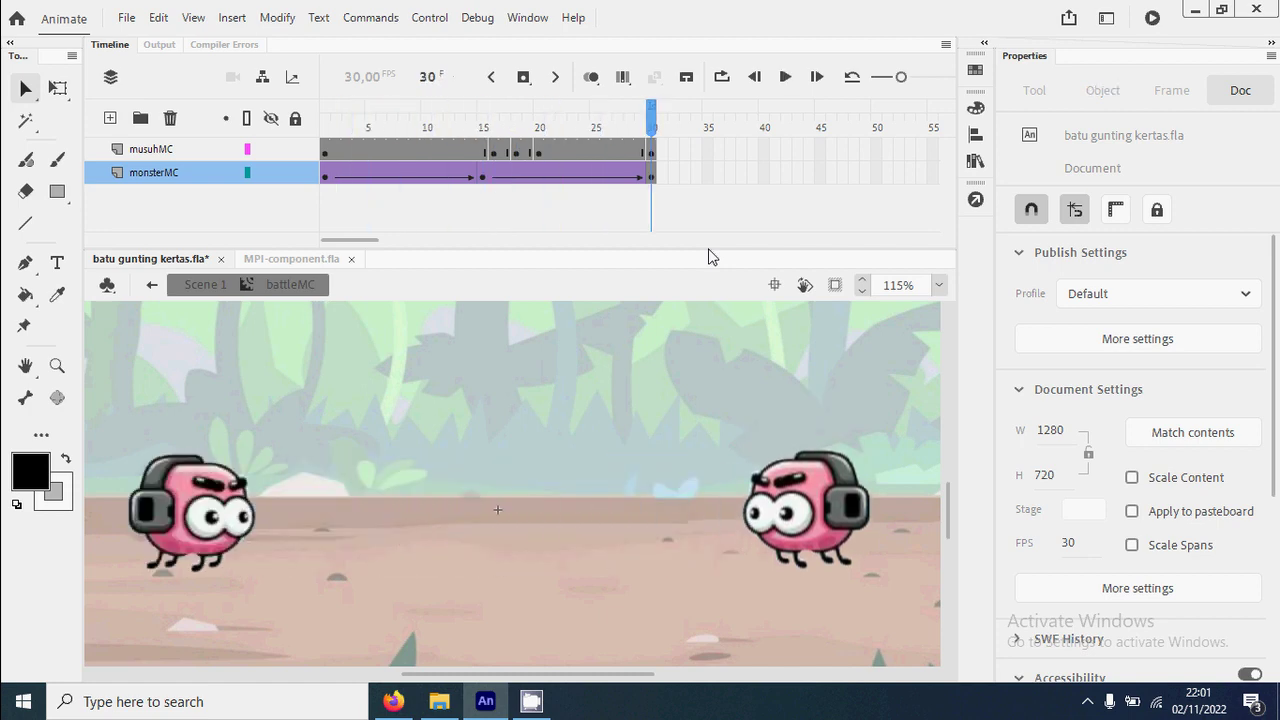
{"action": "key", "text": "Return"}
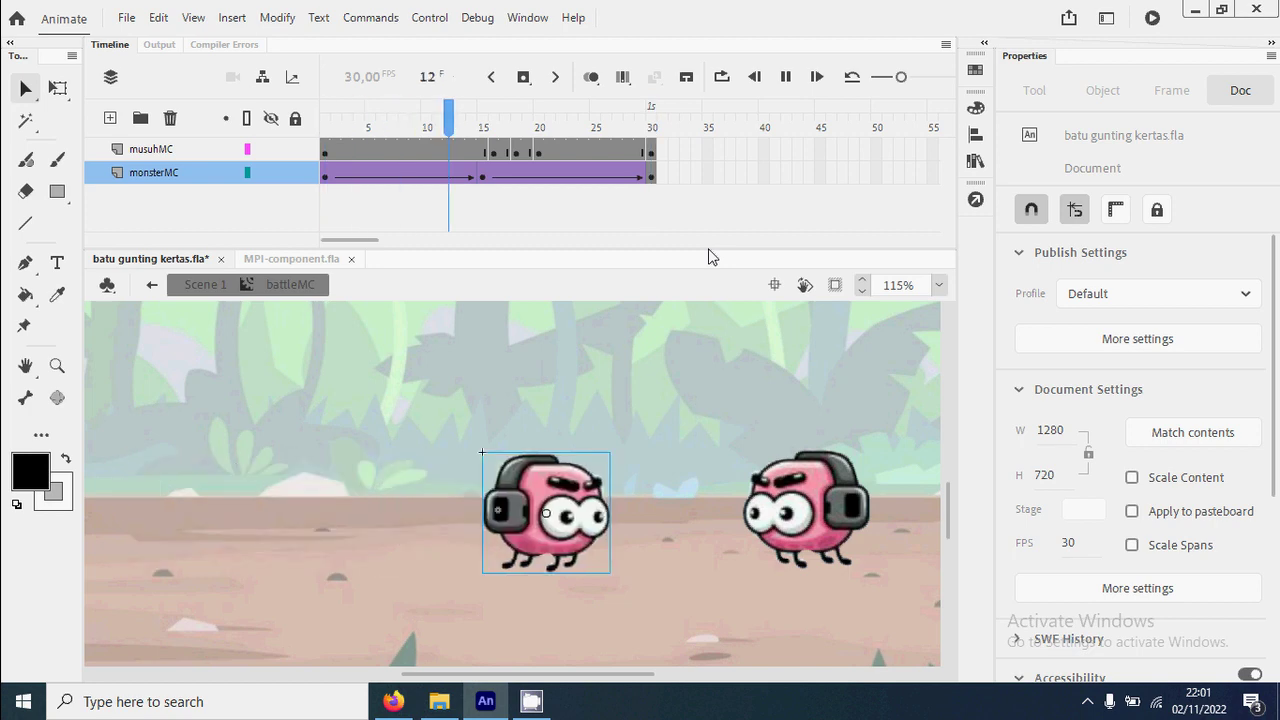
Play back the battleMC timeline to check the monster's attack on the enemy.
{"action": "key", "text": "Return"}
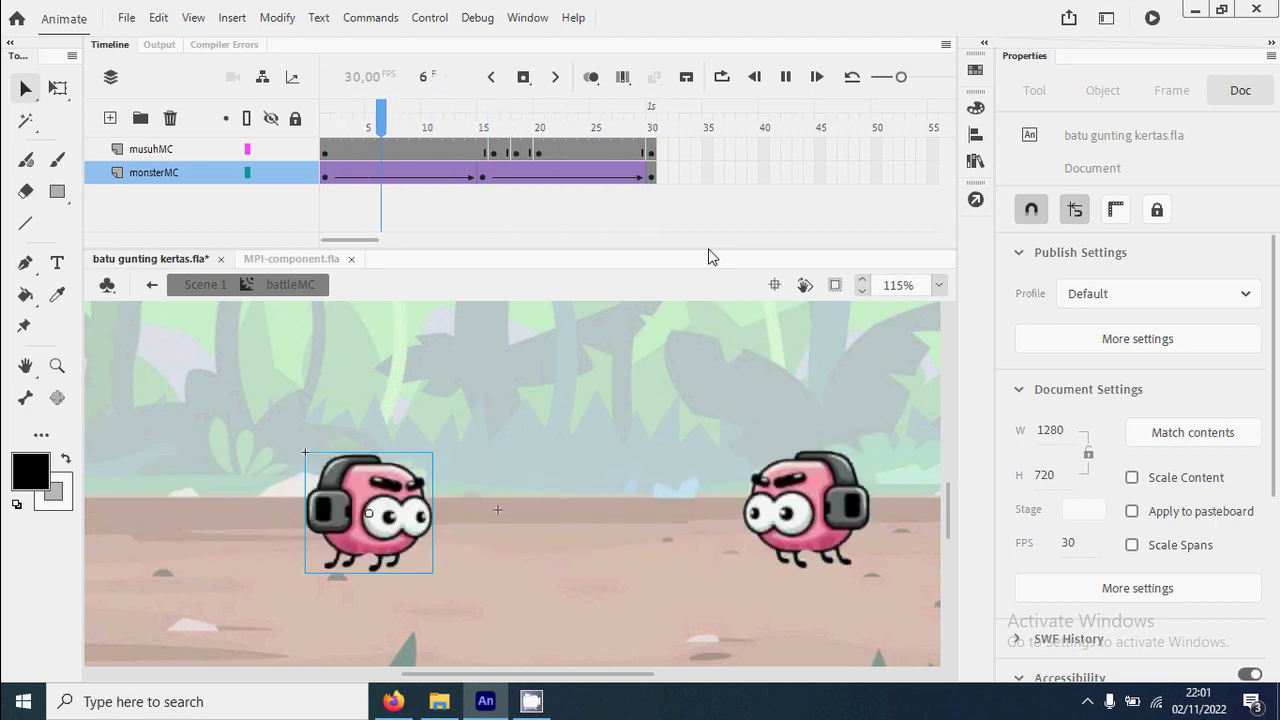
{"action": "key", "text": "Return"}
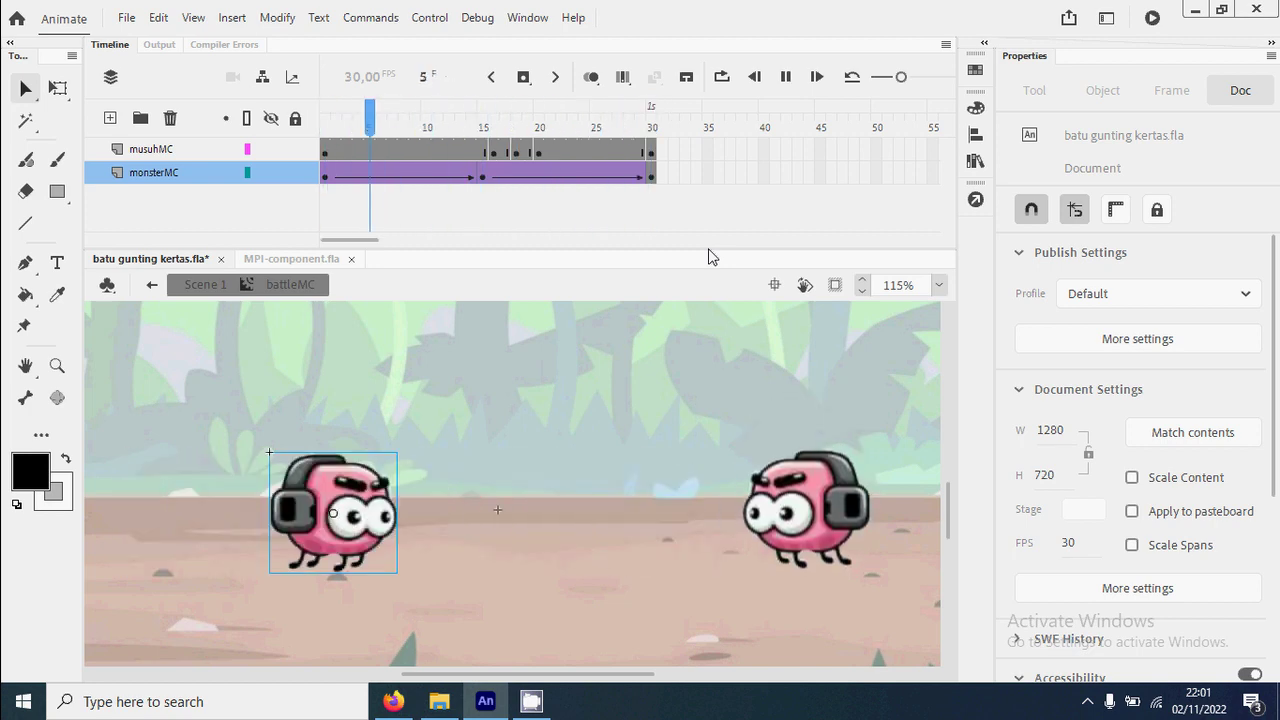
{"action": "key", "text": "Return"}
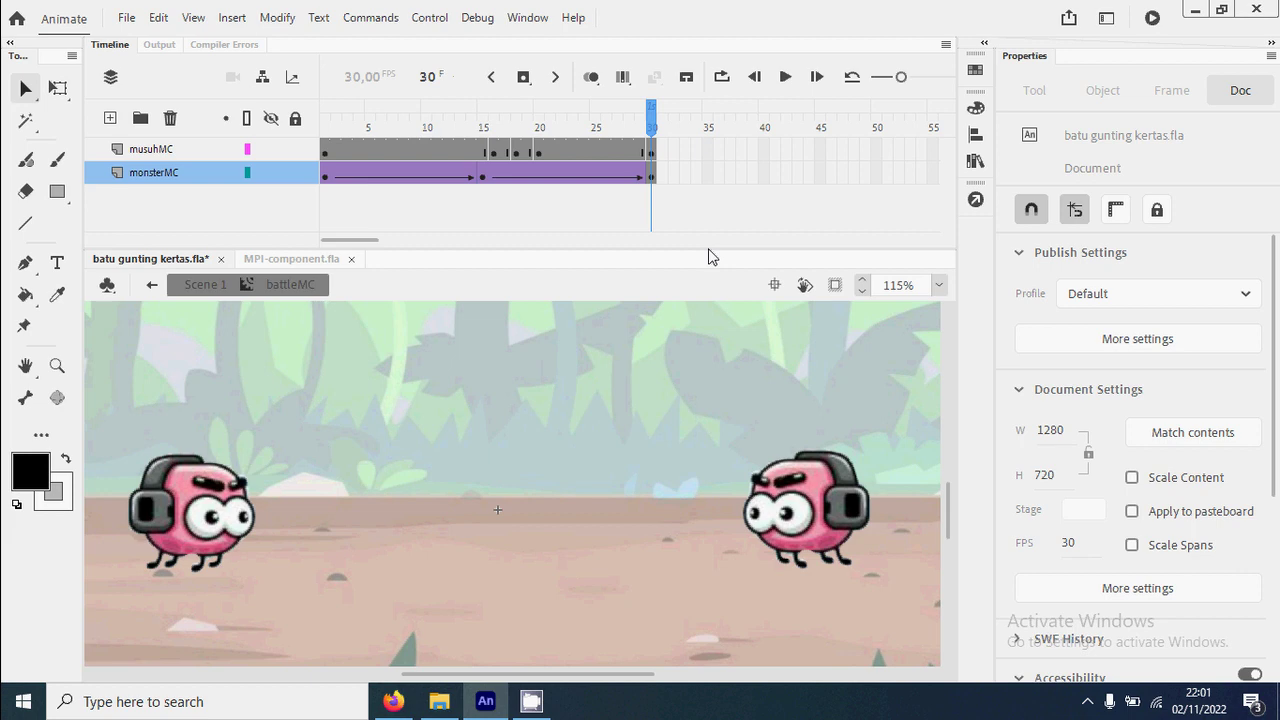
Add a new layer above musuhMC in battleMC and rename it kode.
{"action": "left_click", "coordinate": [146, 152]}
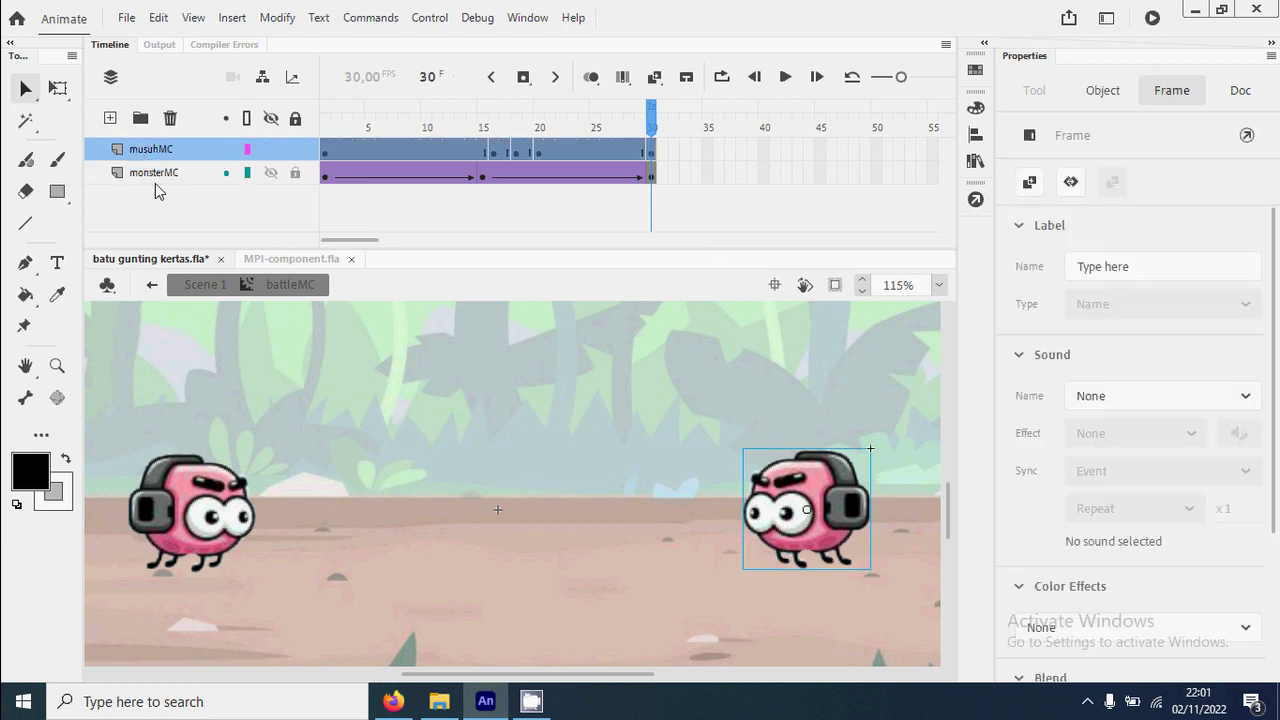
{"action": "left_click", "coordinate": [112, 122]}
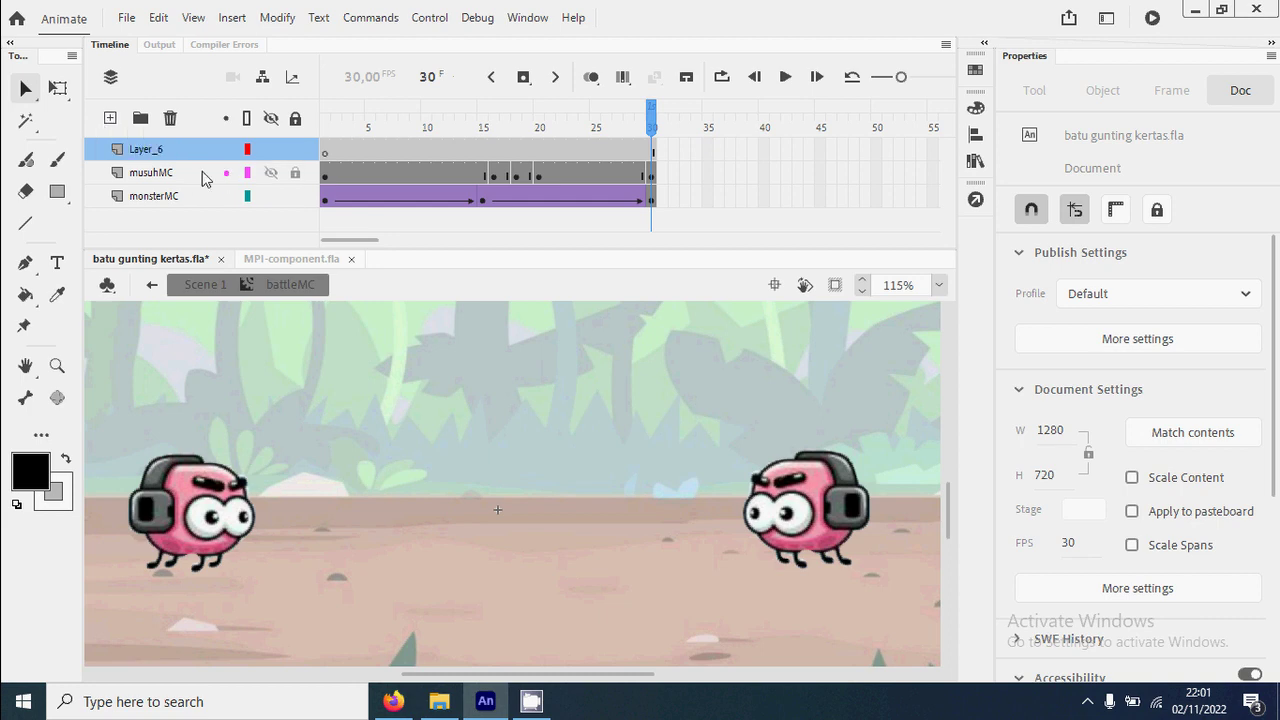
{"action": "left_click", "coordinate": [146, 152]}
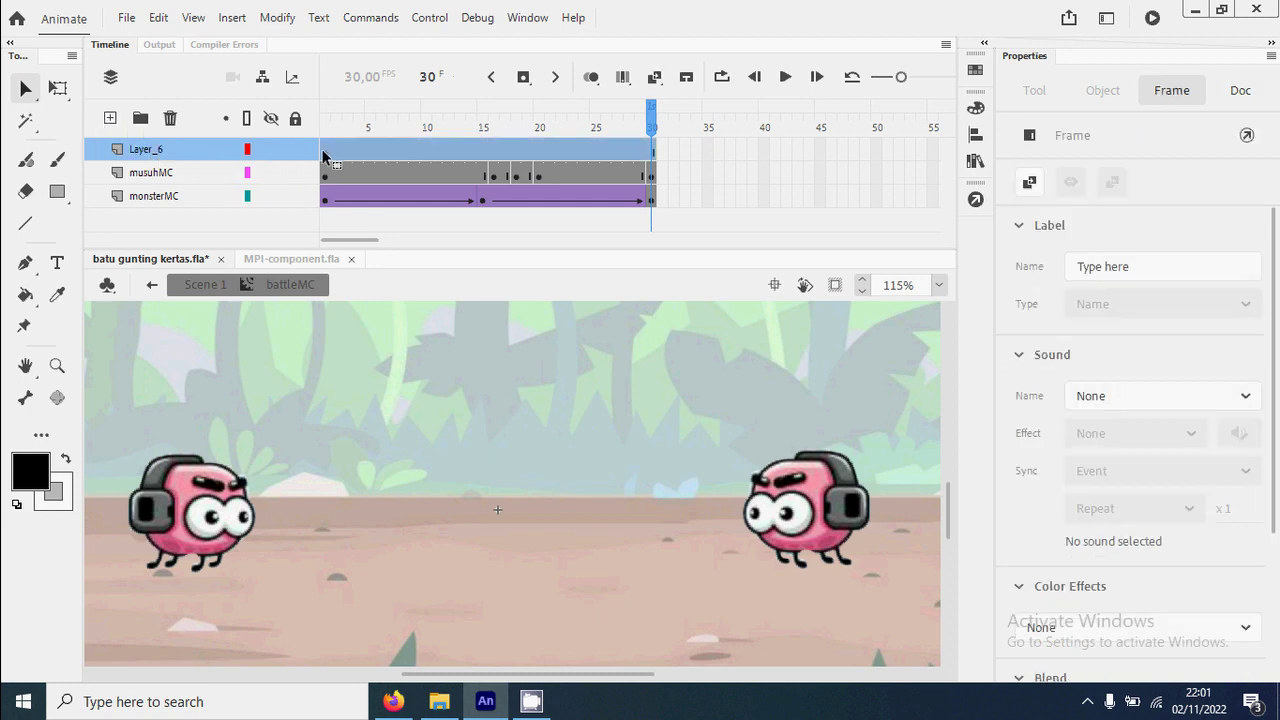
{"action": "left_click", "coordinate": [325, 155]}
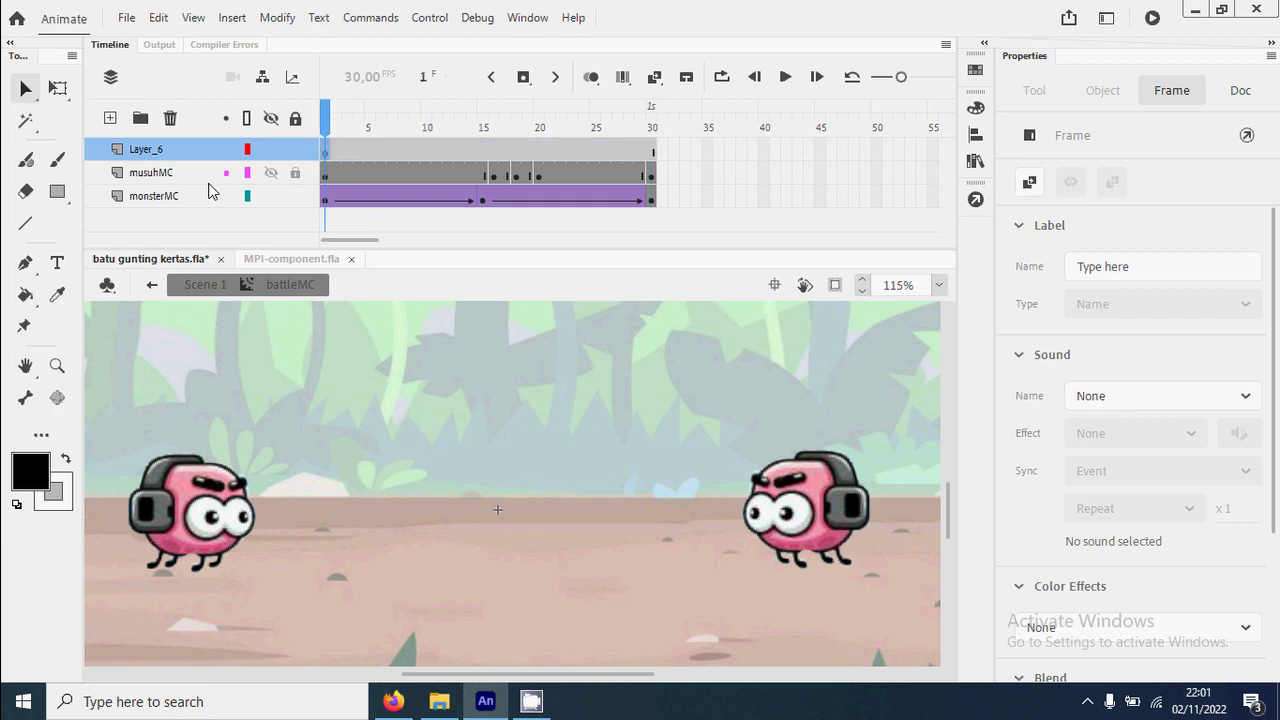
{"action": "right_click", "coordinate": [148, 152]}
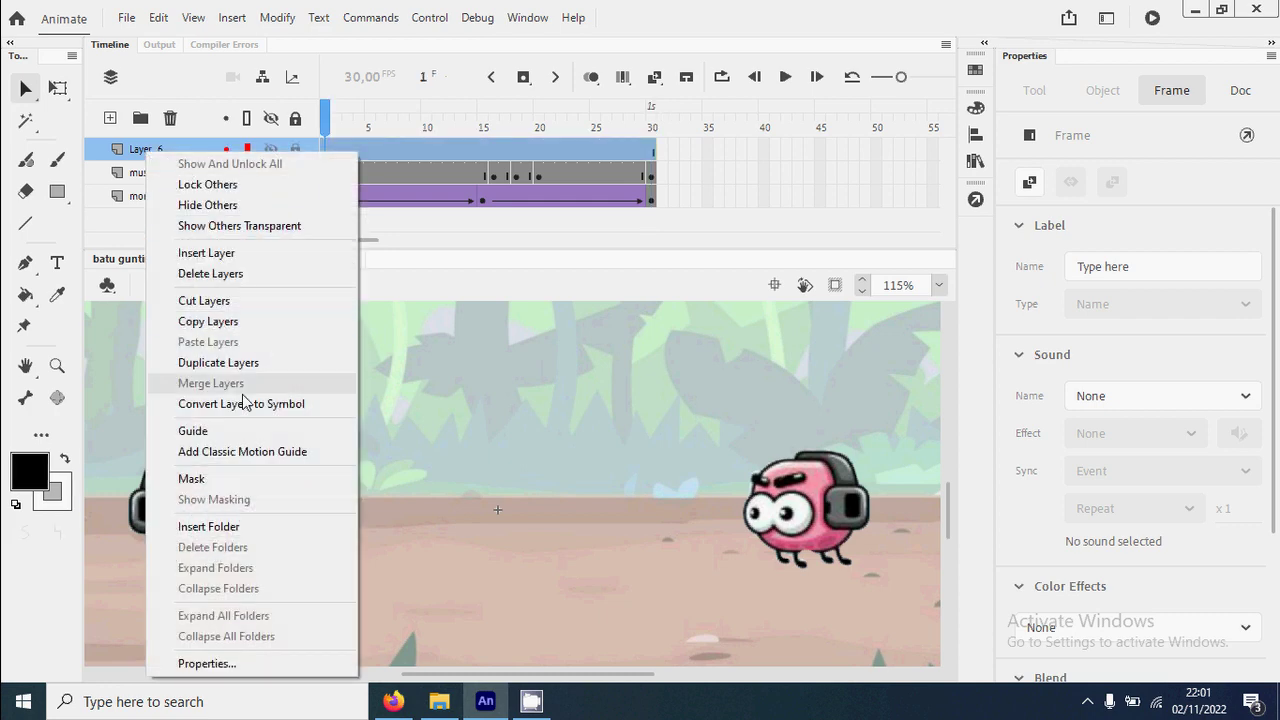
{"action": "left_click", "coordinate": [140, 155]}
{"action": "double_click", "coordinate": [167, 157]}
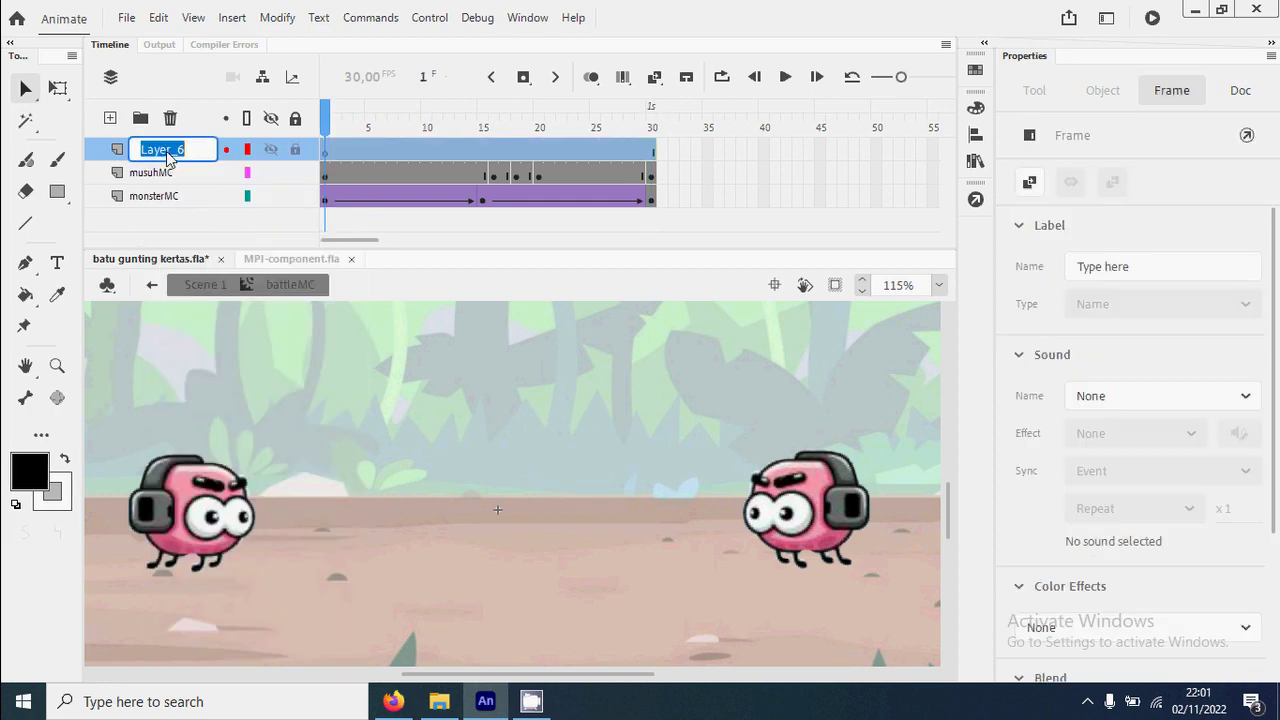
{"action": "type", "text": "kode"}
{"action": "key", "text": "Return"}
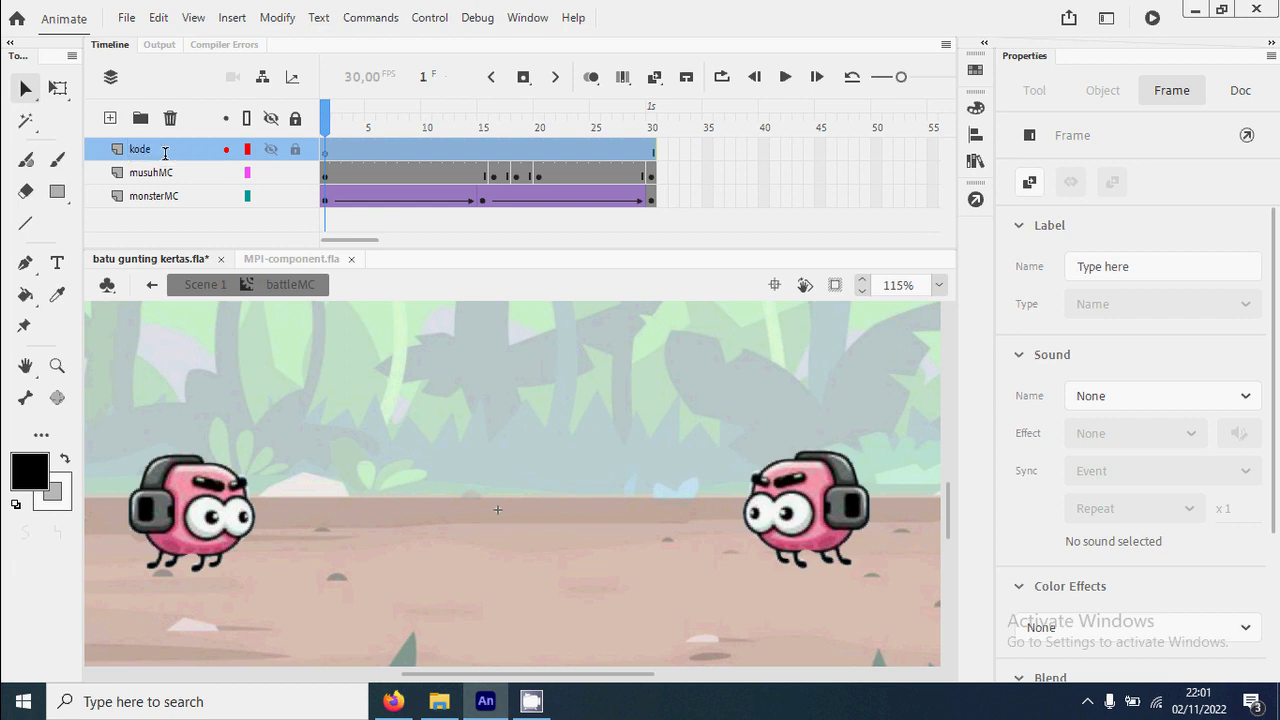
Add the frame script stop(); to frame 1 of the kode layer.
{"action": "left_click", "coordinate": [328, 152]}
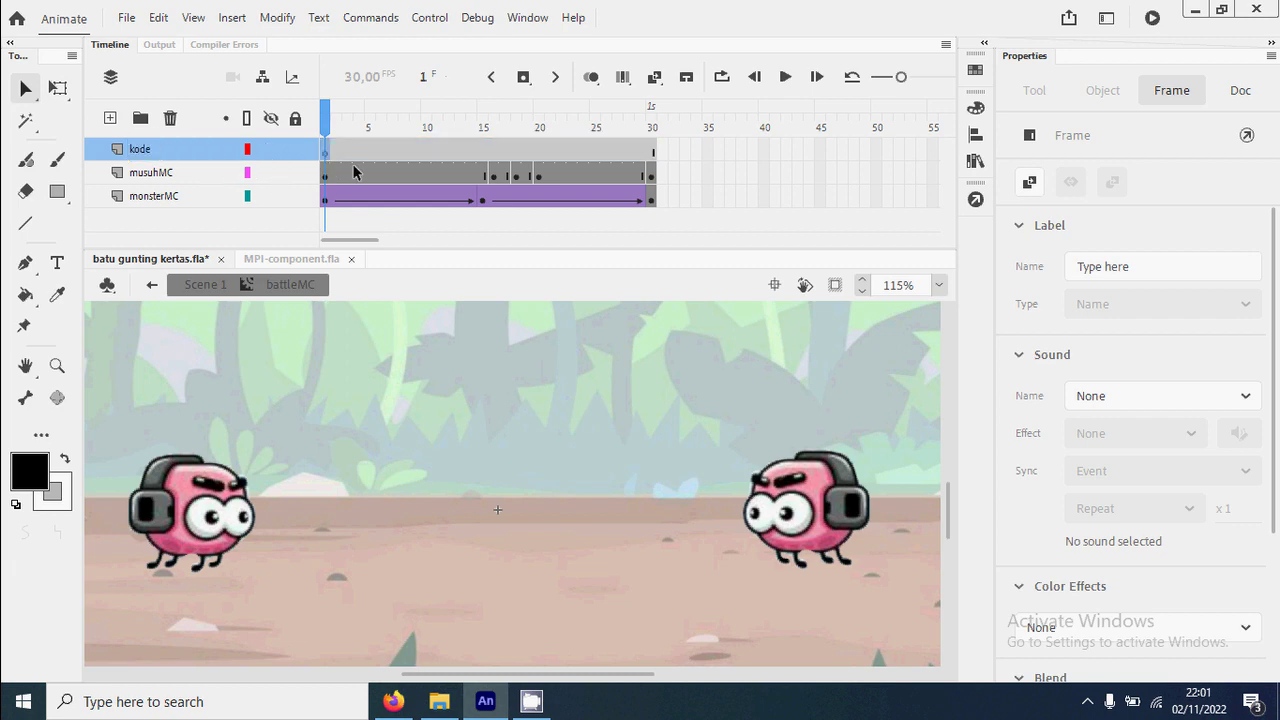
{"action": "left_click", "coordinate": [975, 199]}
{"action": "type", "text": "st"}
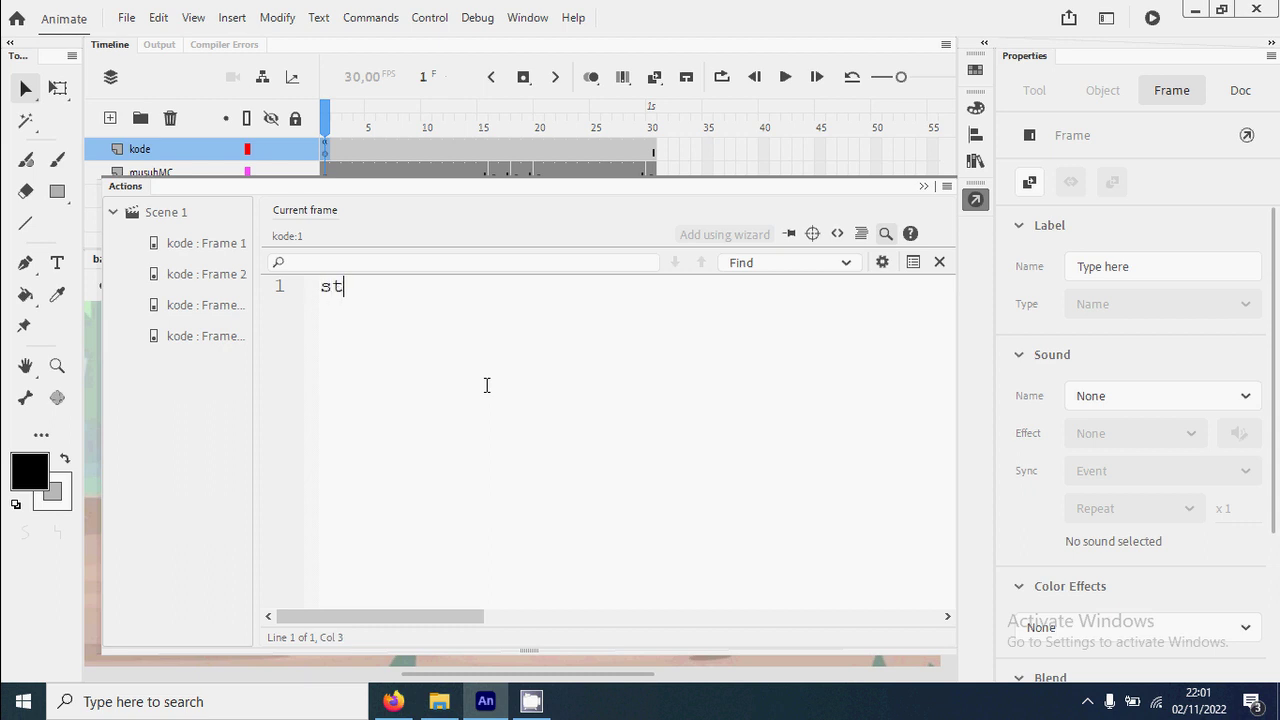
{"action": "type", "text": "op();"}
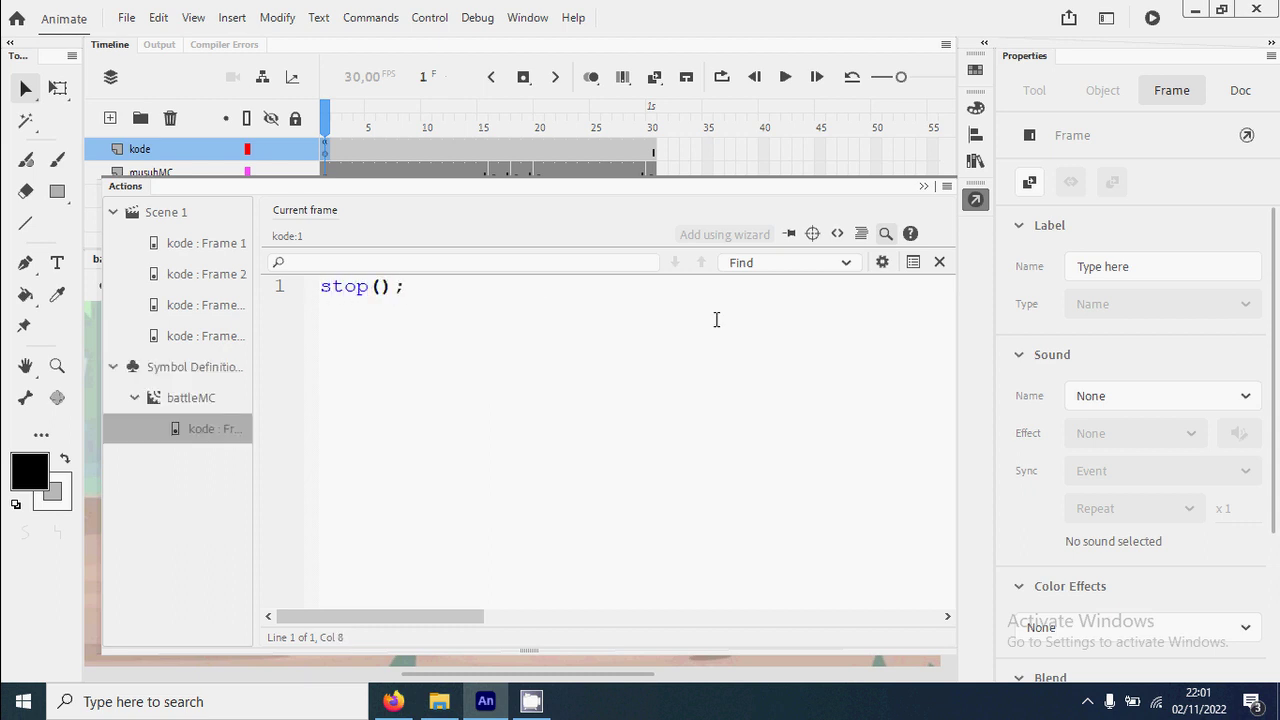
{"action": "left_click", "coordinate": [975, 199]}
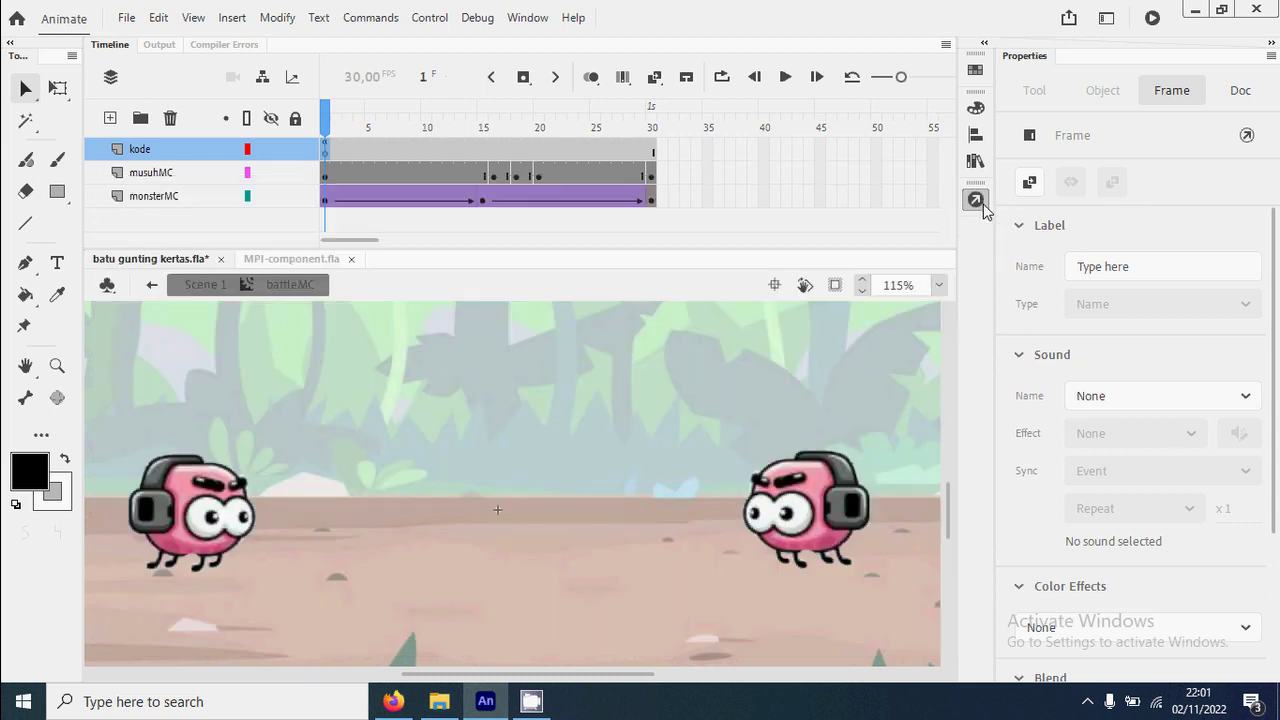
Insert a blank keyframe at frame 30 of the kode layer and give it the script gotoAndStop(1);.
{"action": "left_click_drag", "start_coordinate": [333, 130], "coordinate": [664, 156]}
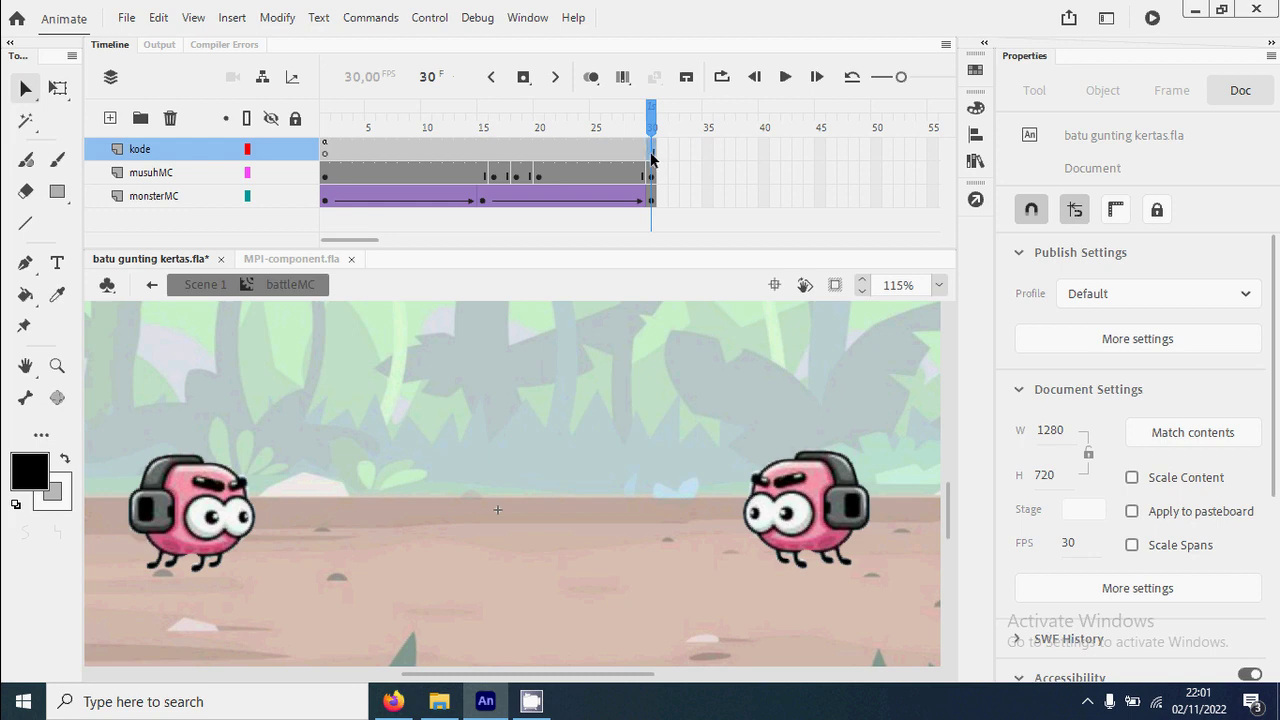
{"action": "left_click", "coordinate": [651, 152]}
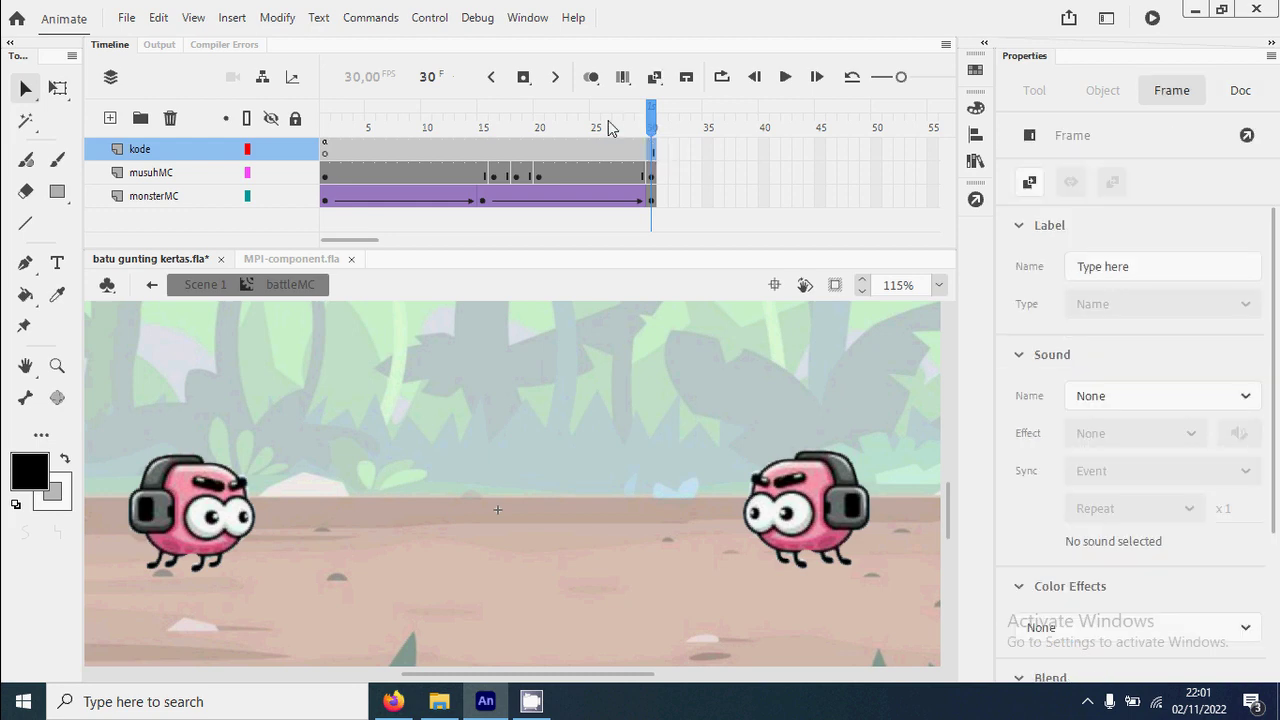
{"action": "right_click", "coordinate": [652, 157]}
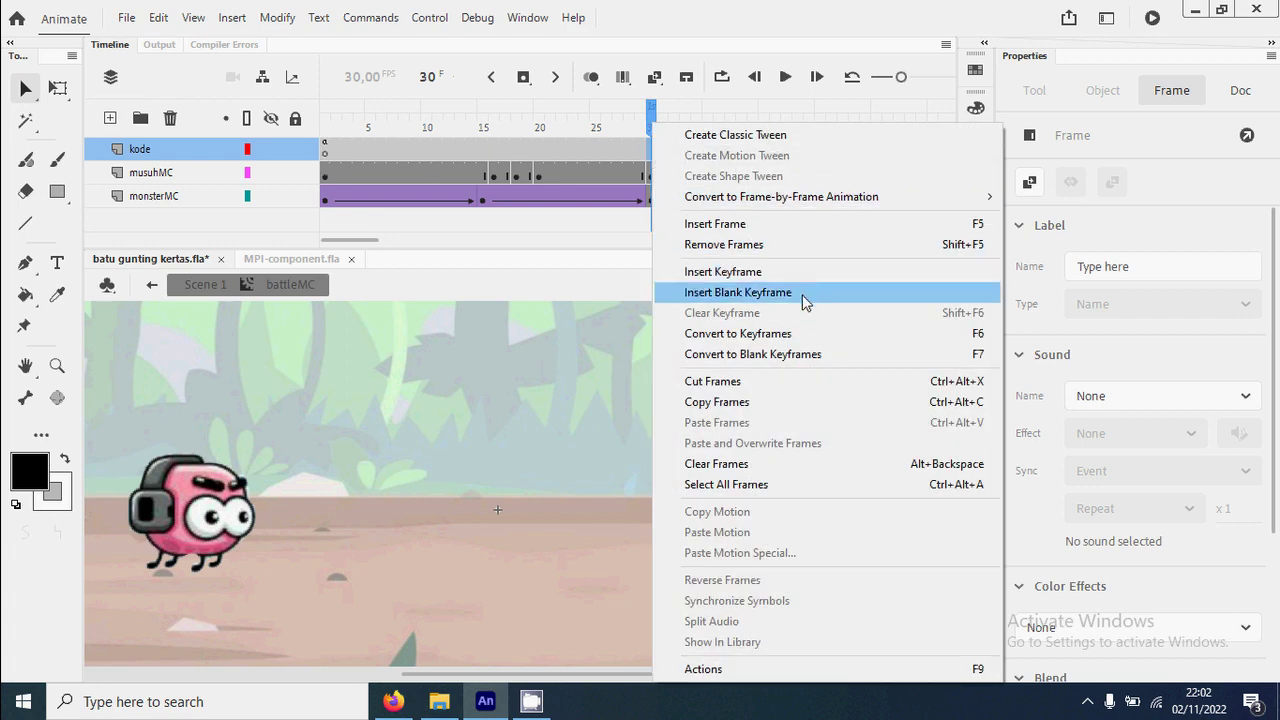
{"action": "left_click", "coordinate": [802, 292]}
{"action": "left_click", "coordinate": [975, 199]}
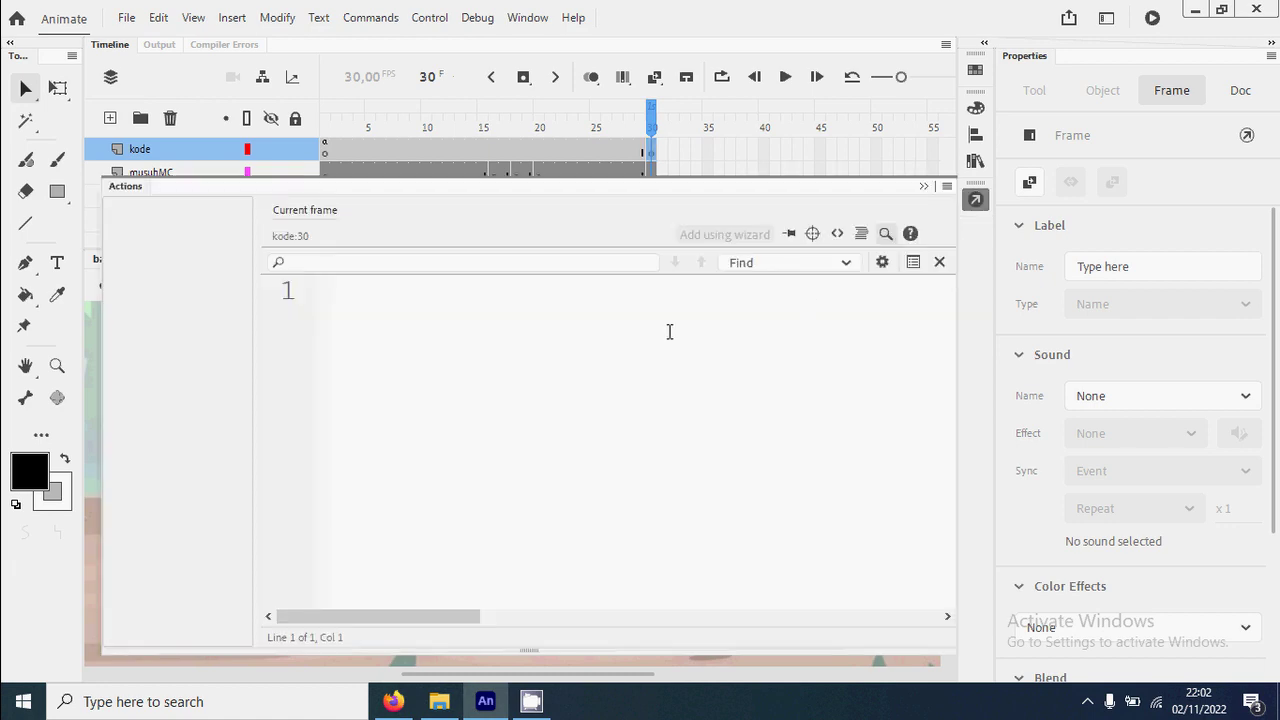
{"action": "type", "text": "goto"}
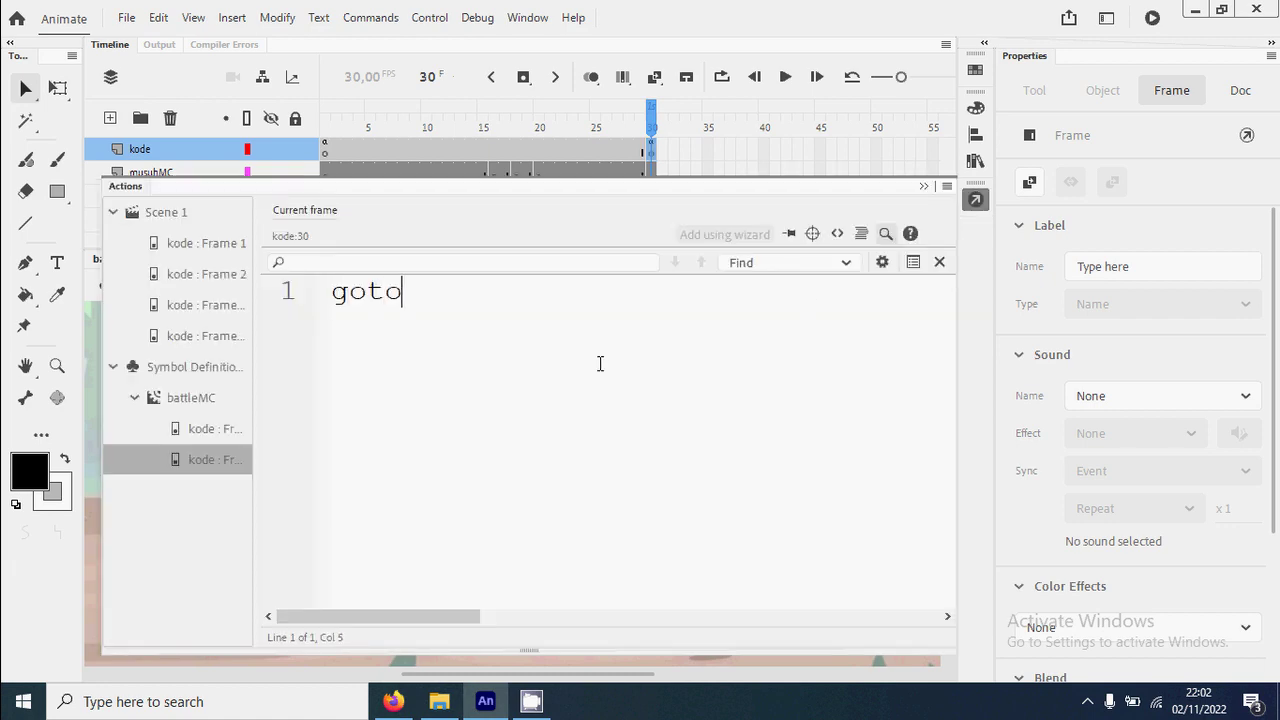
{"action": "type", "text": "AndStop(1);"}
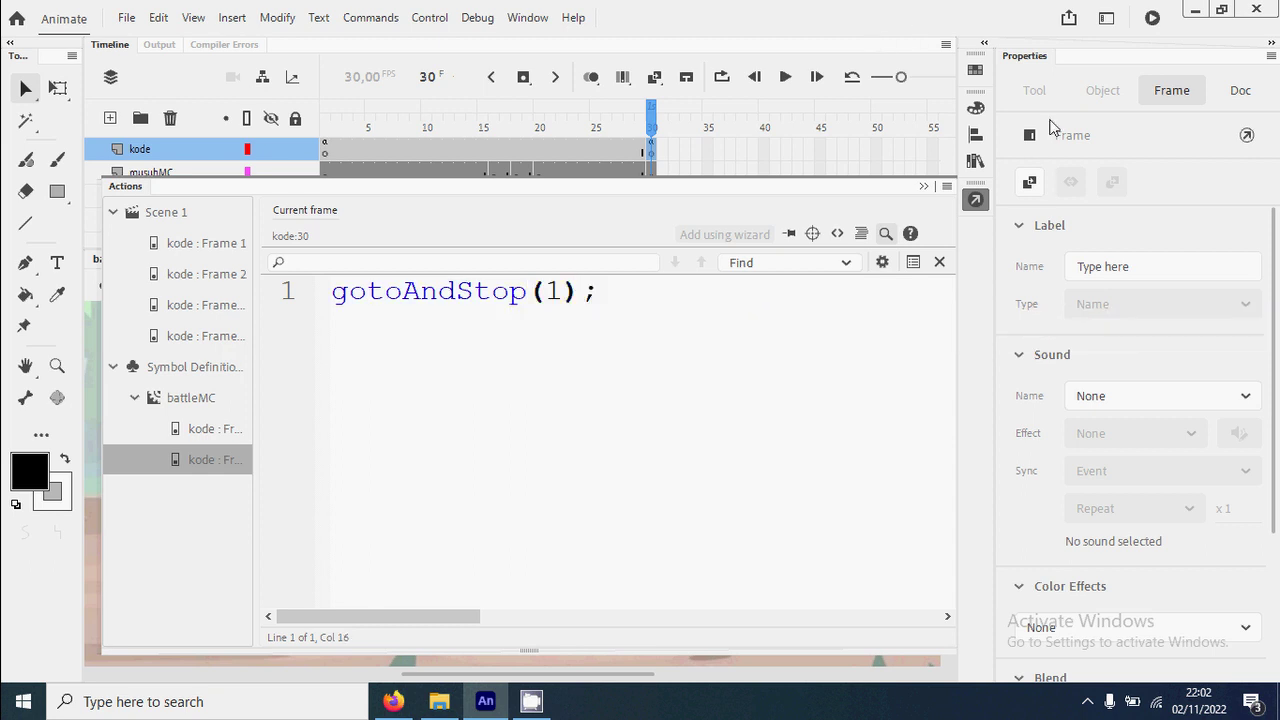
{"action": "left_click", "coordinate": [977, 202]}
Insert keyframes at frame 31 on the monsterMC and musuhMC layers.
{"action": "left_click_drag", "start_coordinate": [334, 134], "coordinate": [651, 150]}
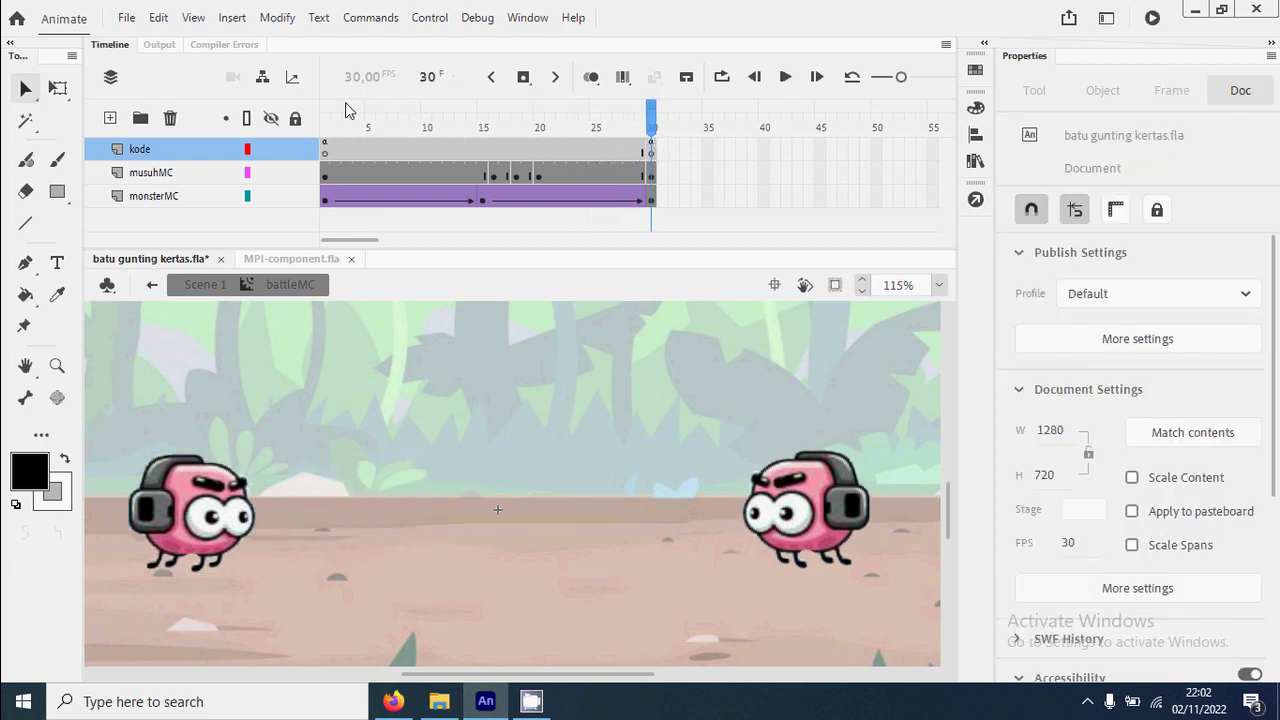
{"action": "left_click", "coordinate": [325, 137]}
{"action": "right_click", "coordinate": [653, 196]}
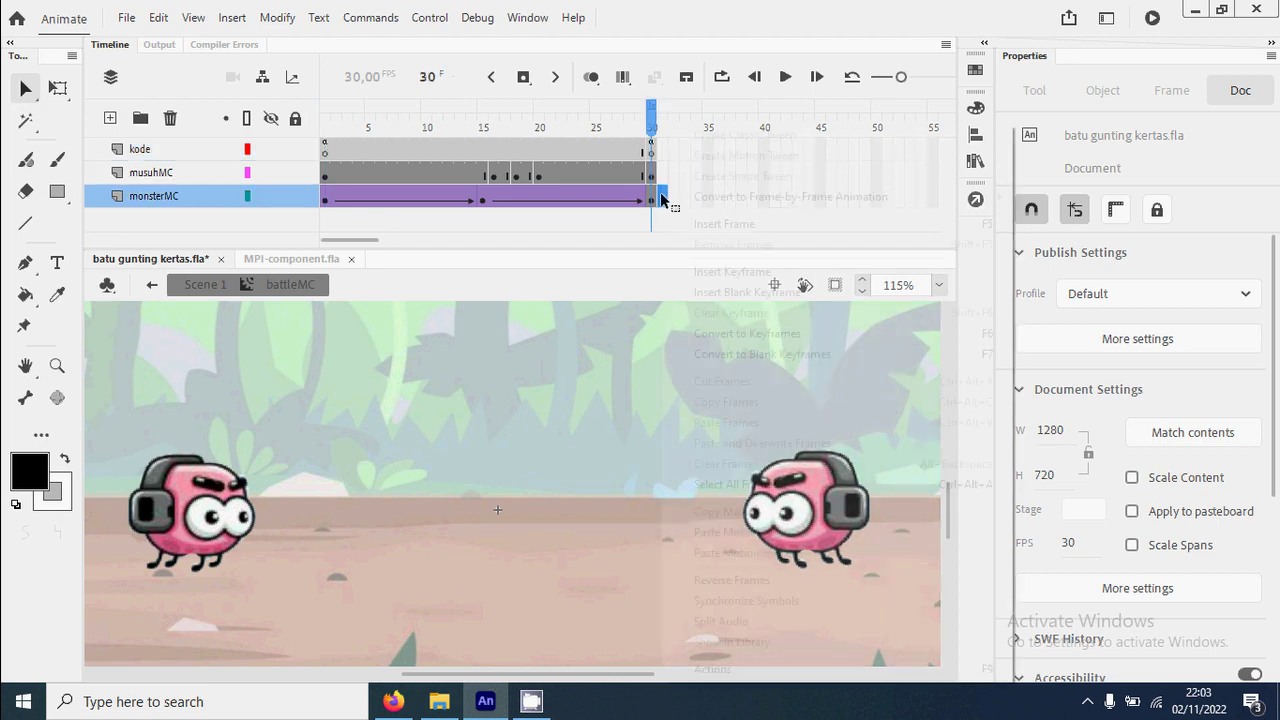
{"action": "left_click", "coordinate": [732, 272]}
{"action": "left_click", "coordinate": [657, 172]}
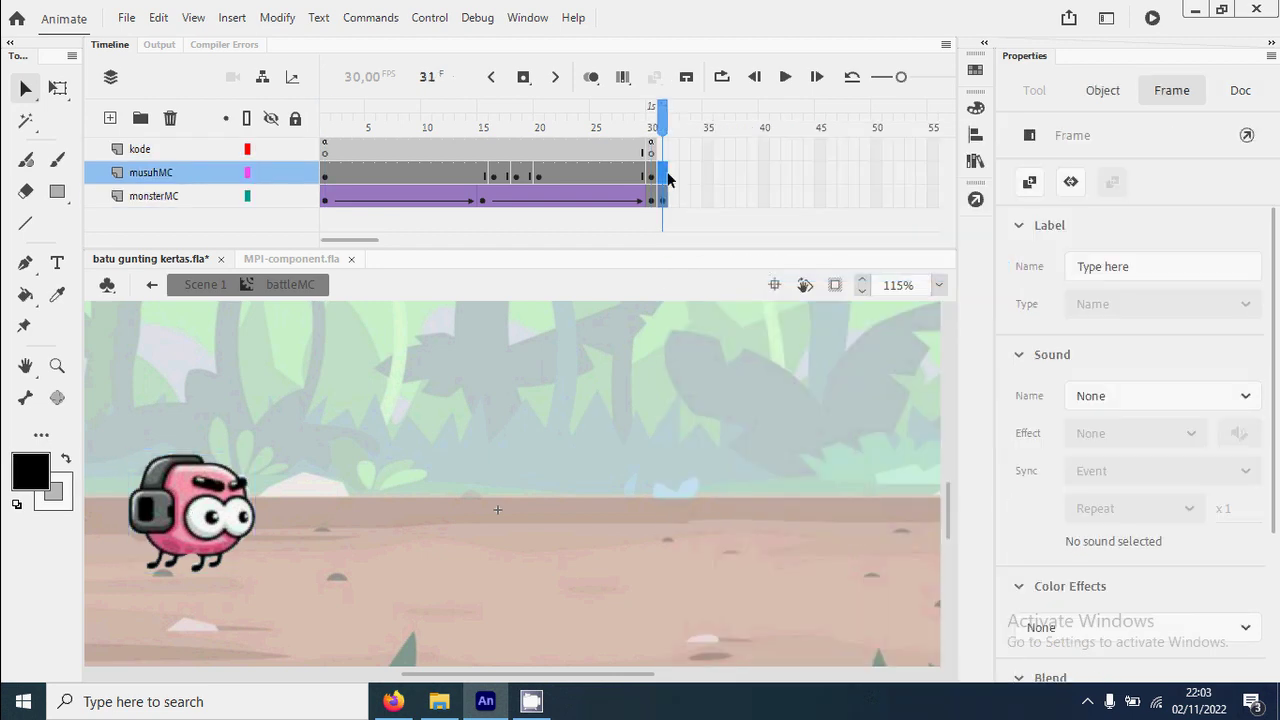
{"action": "right_click", "coordinate": [657, 172]}
{"action": "left_click", "coordinate": [785, 272]}
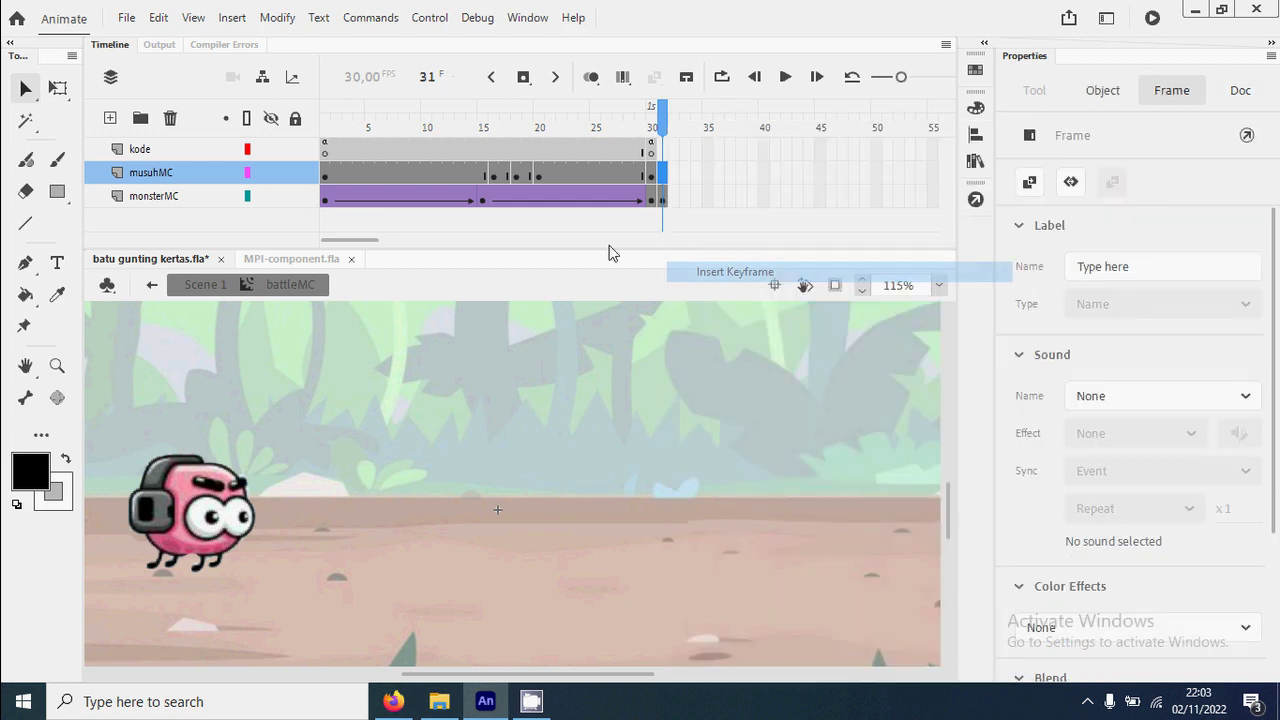
Insert keyframes at frame 60 on the musuhMC and monsterMC layers.
{"action": "left_click_drag", "start_coordinate": [354, 244], "coordinate": [383, 257]}
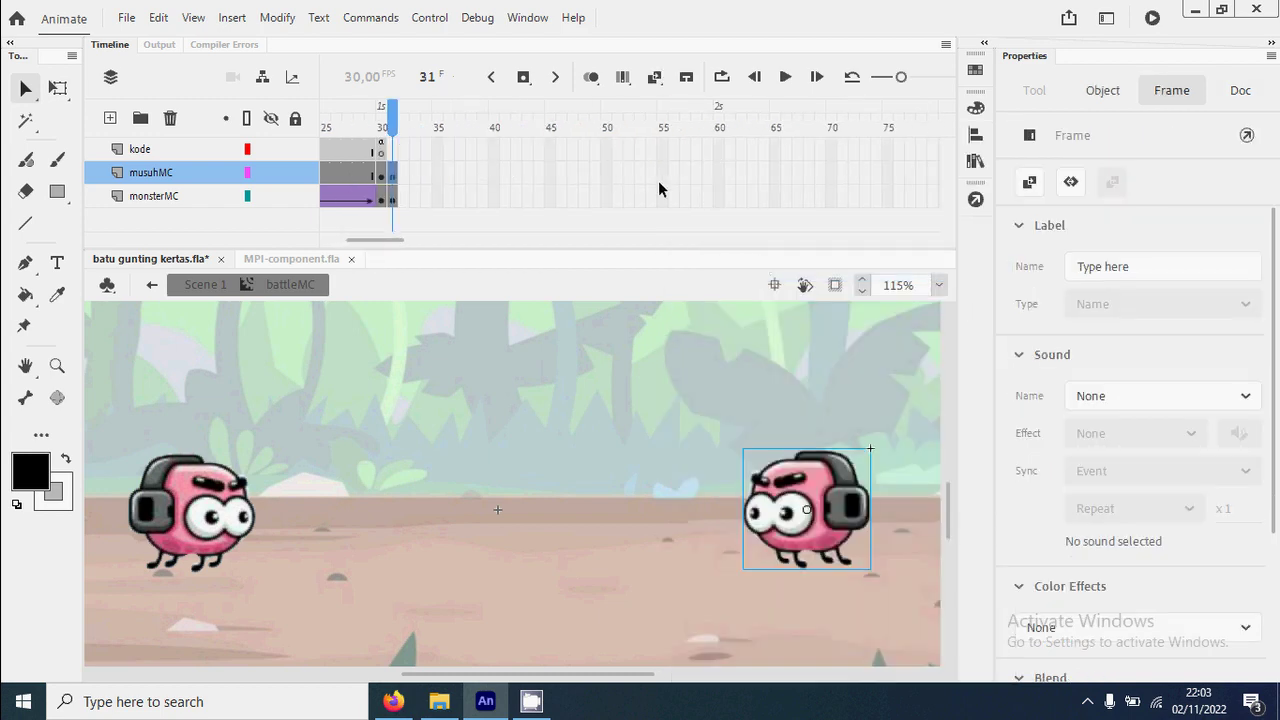
{"action": "left_click", "coordinate": [717, 173]}
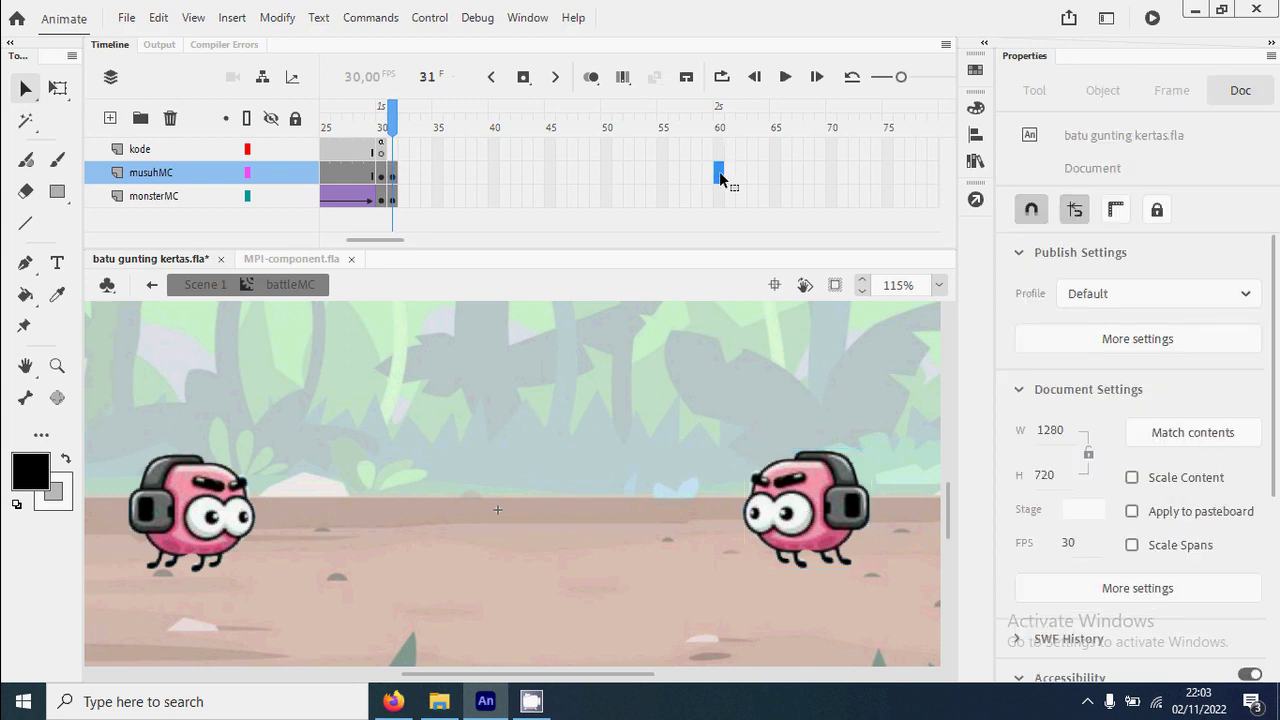
{"action": "right_click", "coordinate": [718, 173]}
{"action": "left_click", "coordinate": [836, 273]}
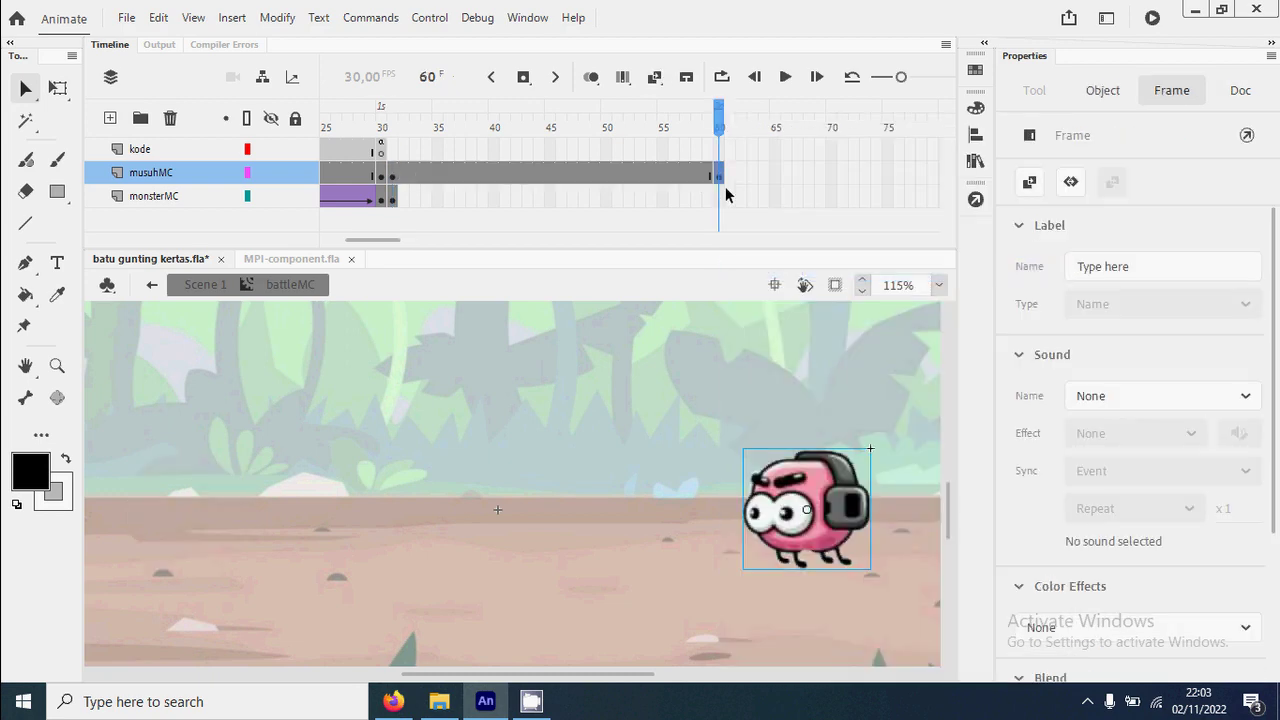
{"action": "left_click", "coordinate": [718, 202]}
{"action": "right_click", "coordinate": [718, 202]}
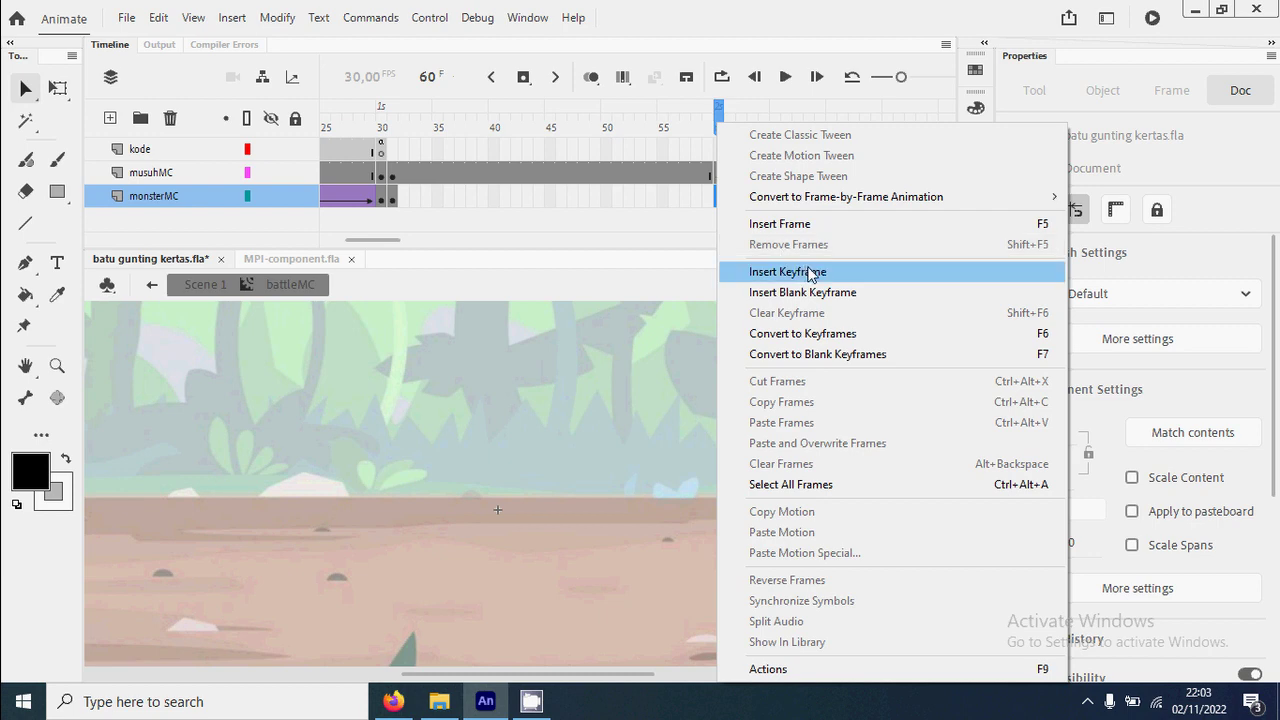
{"action": "left_click", "coordinate": [810, 273]}
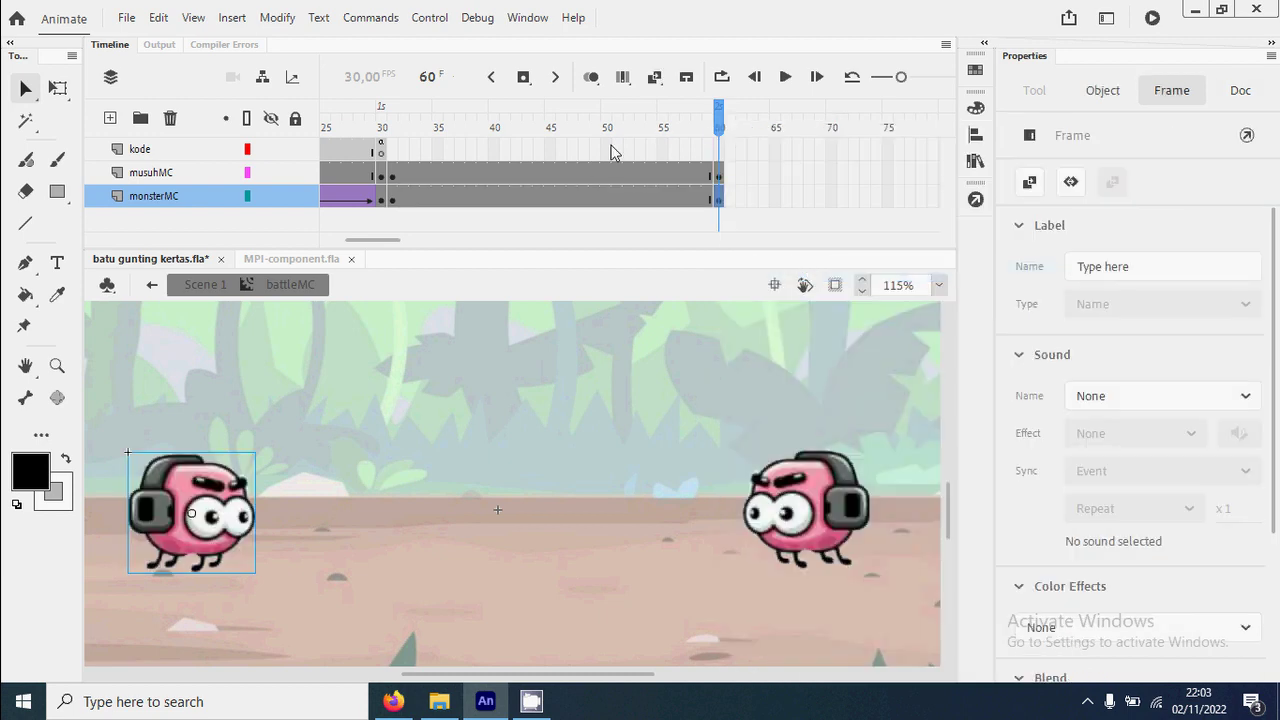
Insert a keyframe at frame 45 of musuhMC and move the enemy against the monster, to about X -123.15, Y -55.25.
{"action": "right_click", "coordinate": [549, 175]}
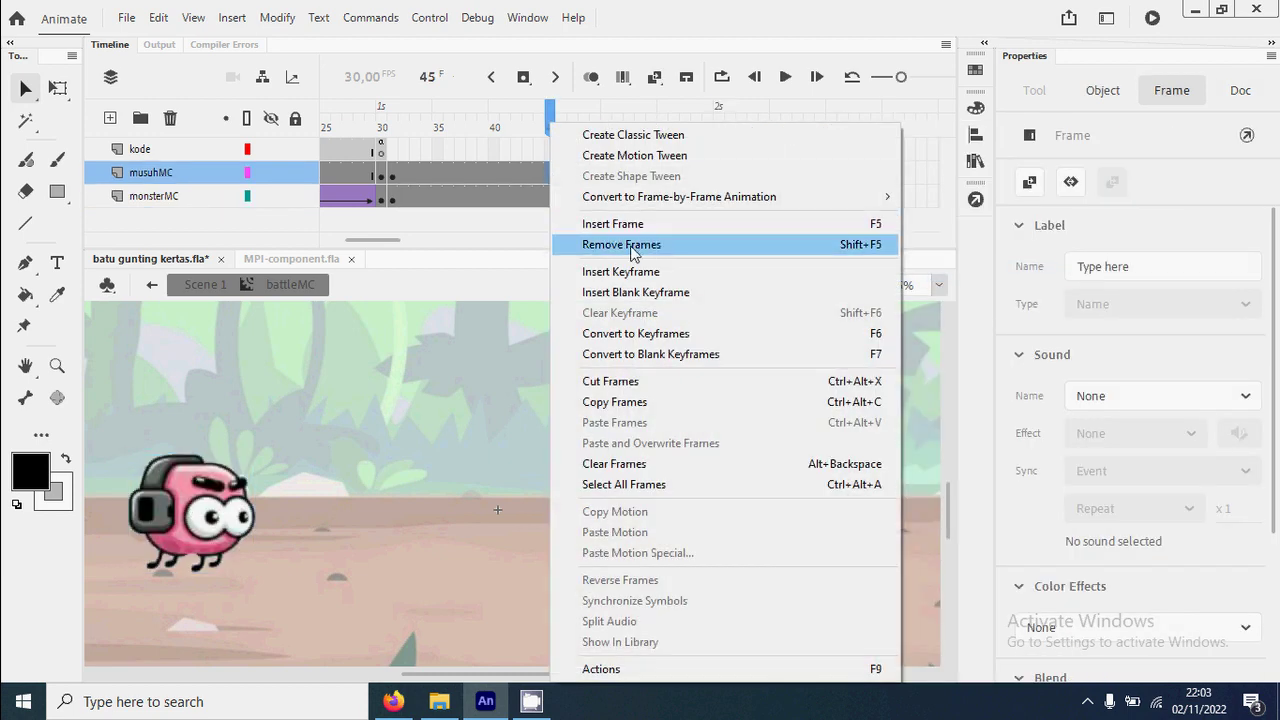
{"action": "left_click", "coordinate": [620, 272]}
{"action": "left_click_drag", "start_coordinate": [767, 478], "coordinate": [288, 510]}
{"action": "key", "text": "Down"}
{"action": "key", "text": "Down"}
{"action": "key", "text": "Down"}
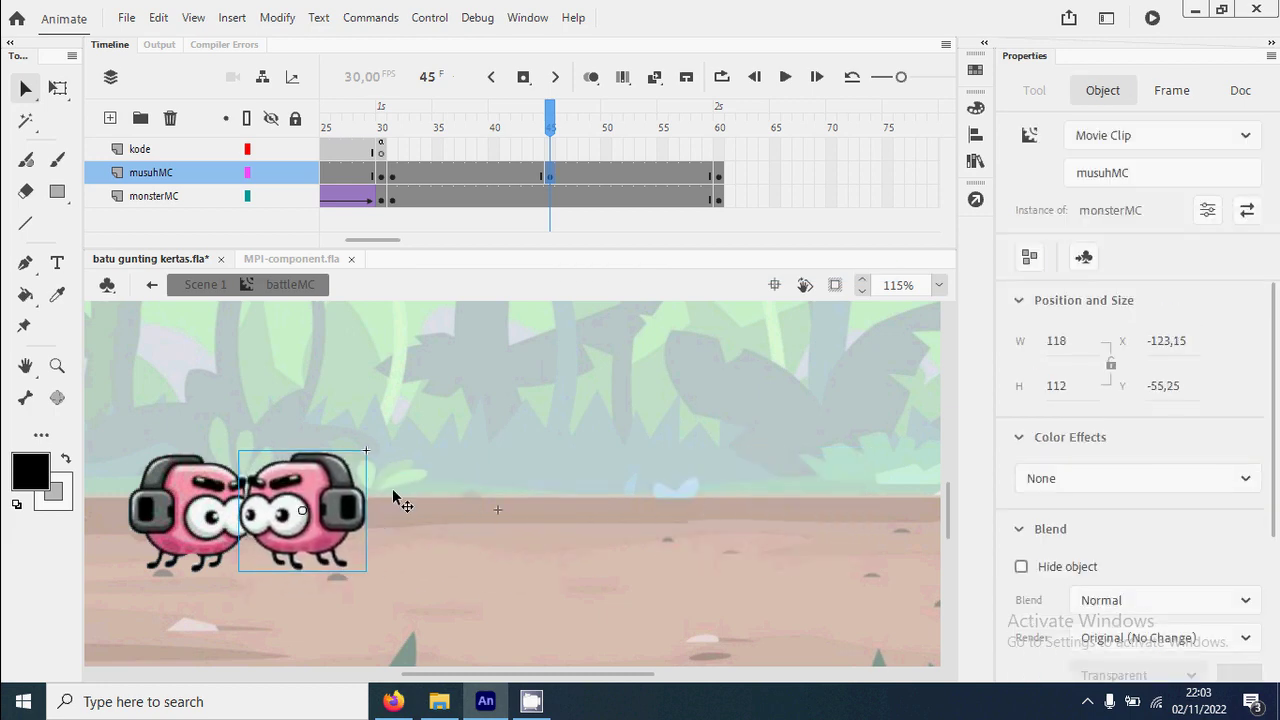
Insert monsterMC keyframes at frames 45, 47 and 49, and raise the monster to about Y -107.95 at frame 47.
{"action": "left_click", "coordinate": [542, 196]}
{"action": "right_click", "coordinate": [542, 196]}
{"action": "left_click", "coordinate": [640, 272]}
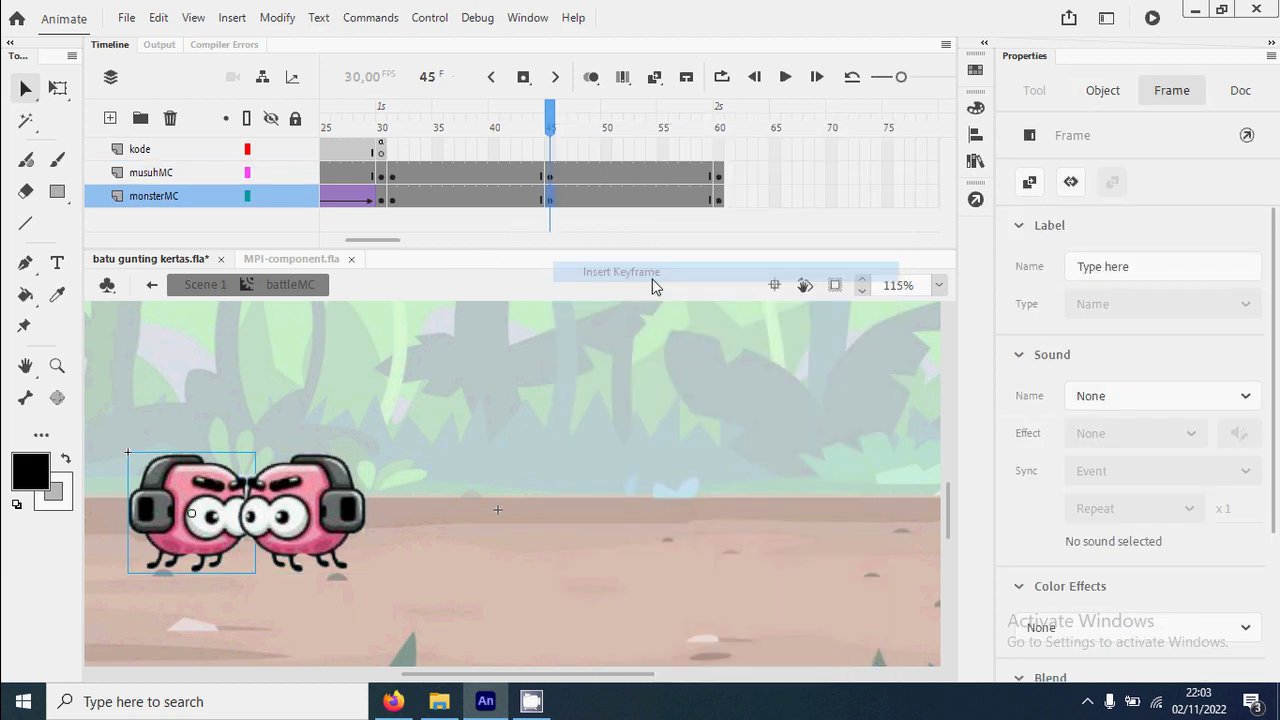
{"action": "left_click", "coordinate": [570, 197]}
{"action": "right_click", "coordinate": [572, 200]}
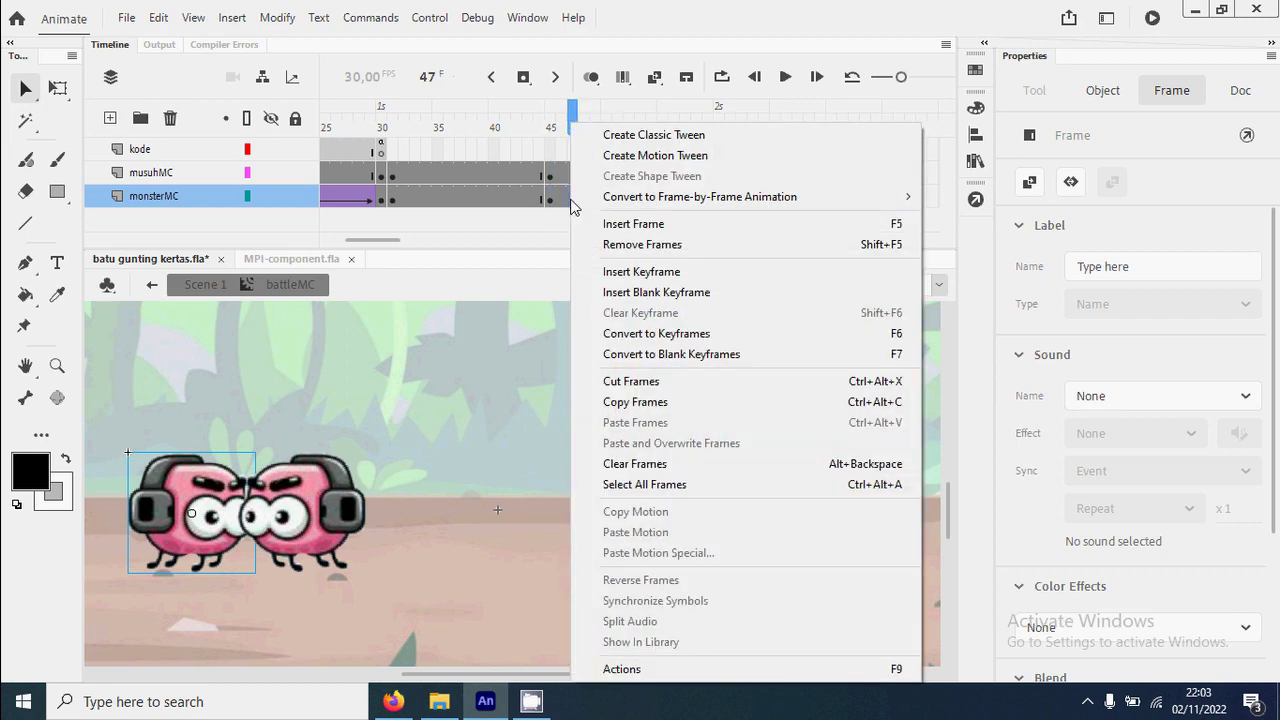
{"action": "left_click", "coordinate": [684, 266]}
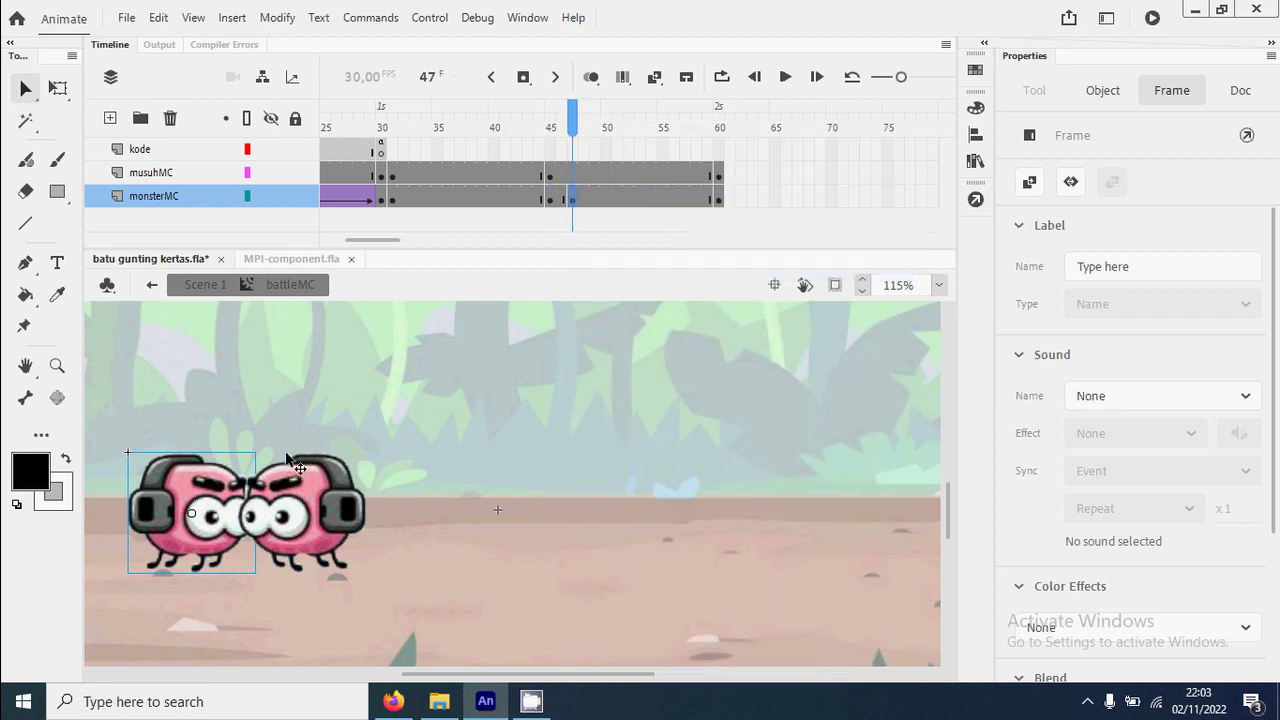
{"action": "right_click", "coordinate": [600, 203]}
{"action": "left_click", "coordinate": [668, 266]}
{"action": "left_click_drag", "start_coordinate": [220, 485], "coordinate": [220, 427]}
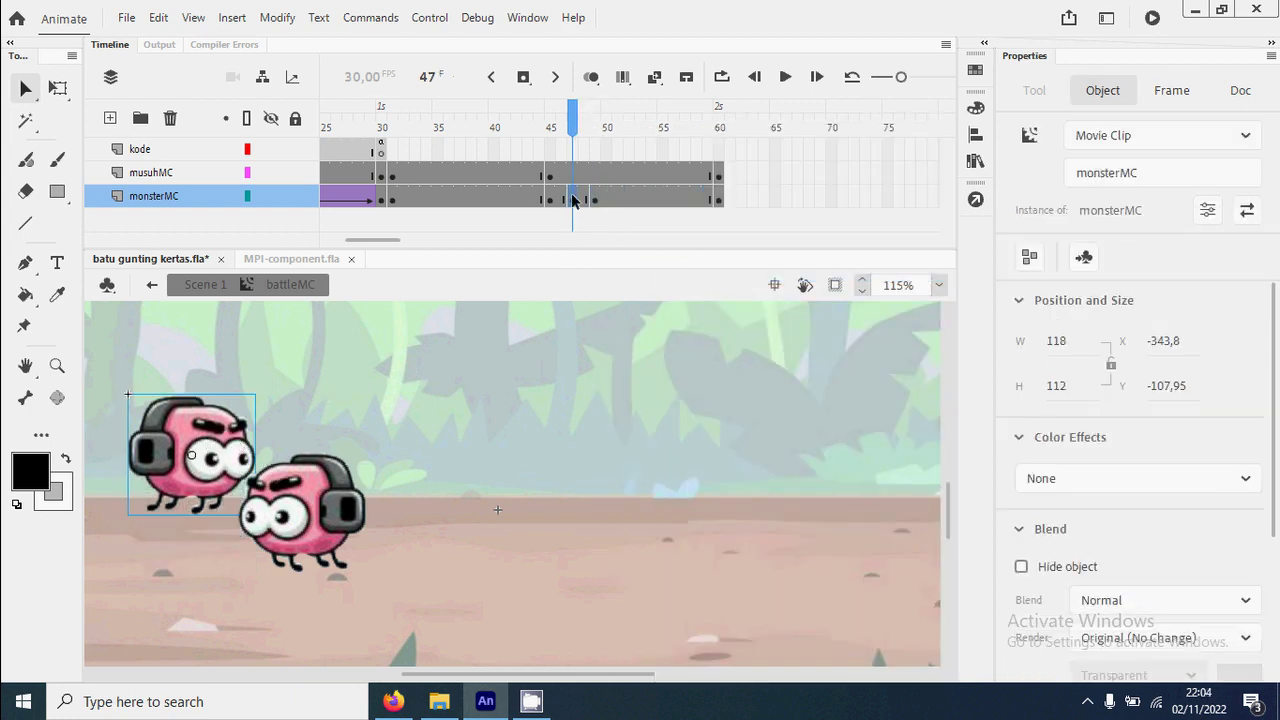
Create classic tweens on the musuhMC layer between frames 31 and 45 and between frames 45 and 60.
{"action": "left_click", "coordinate": [470, 174]}
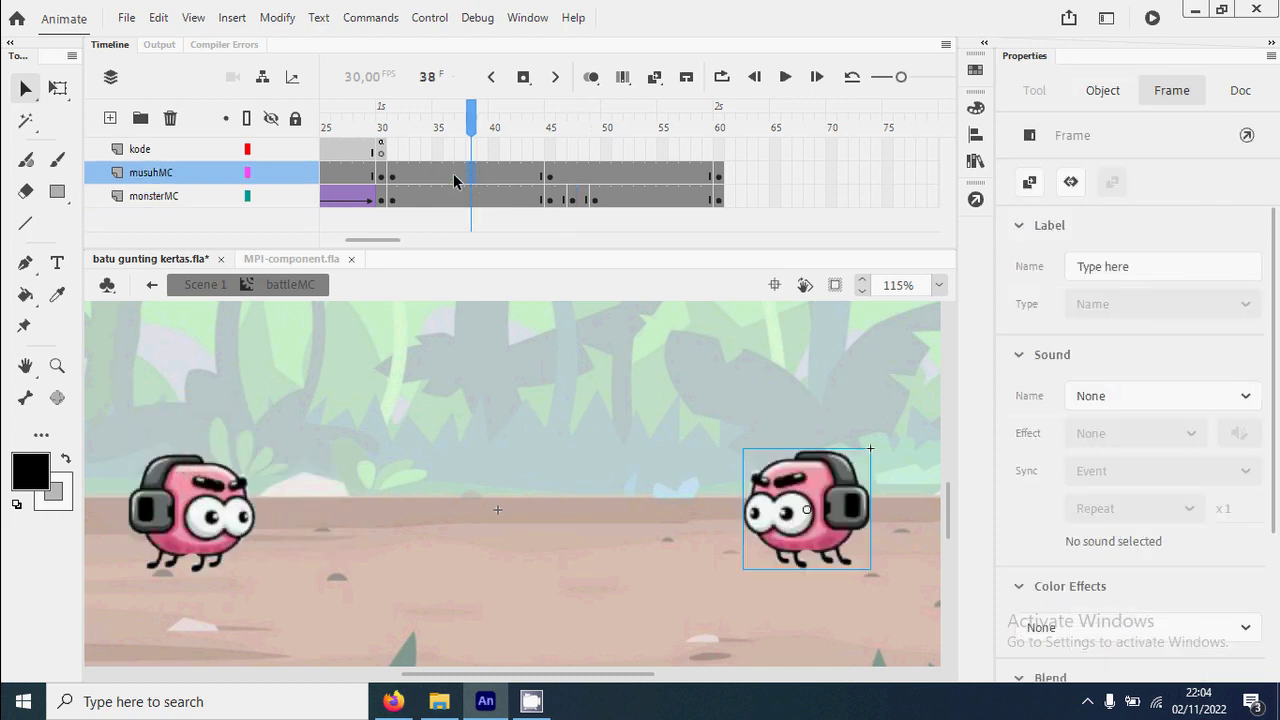
{"action": "right_click", "coordinate": [457, 178]}
{"action": "left_click", "coordinate": [593, 137]}
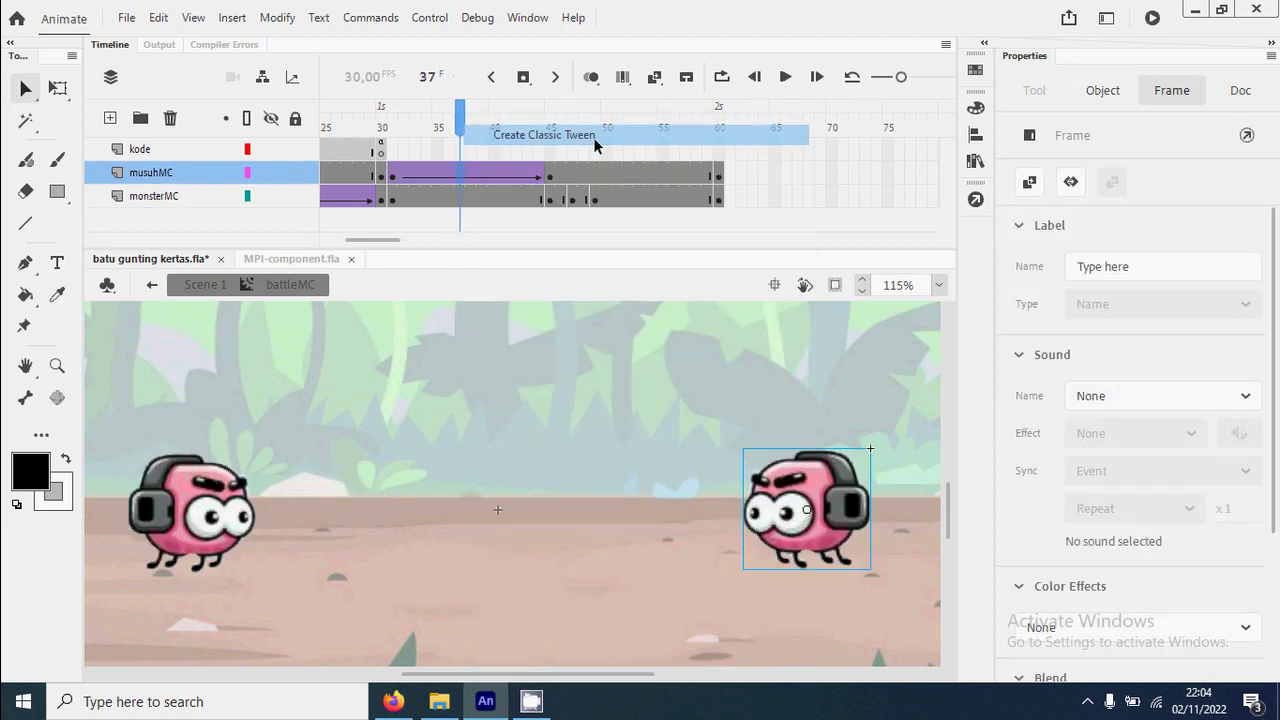
{"action": "right_click", "coordinate": [620, 172]}
{"action": "left_click", "coordinate": [697, 137]}
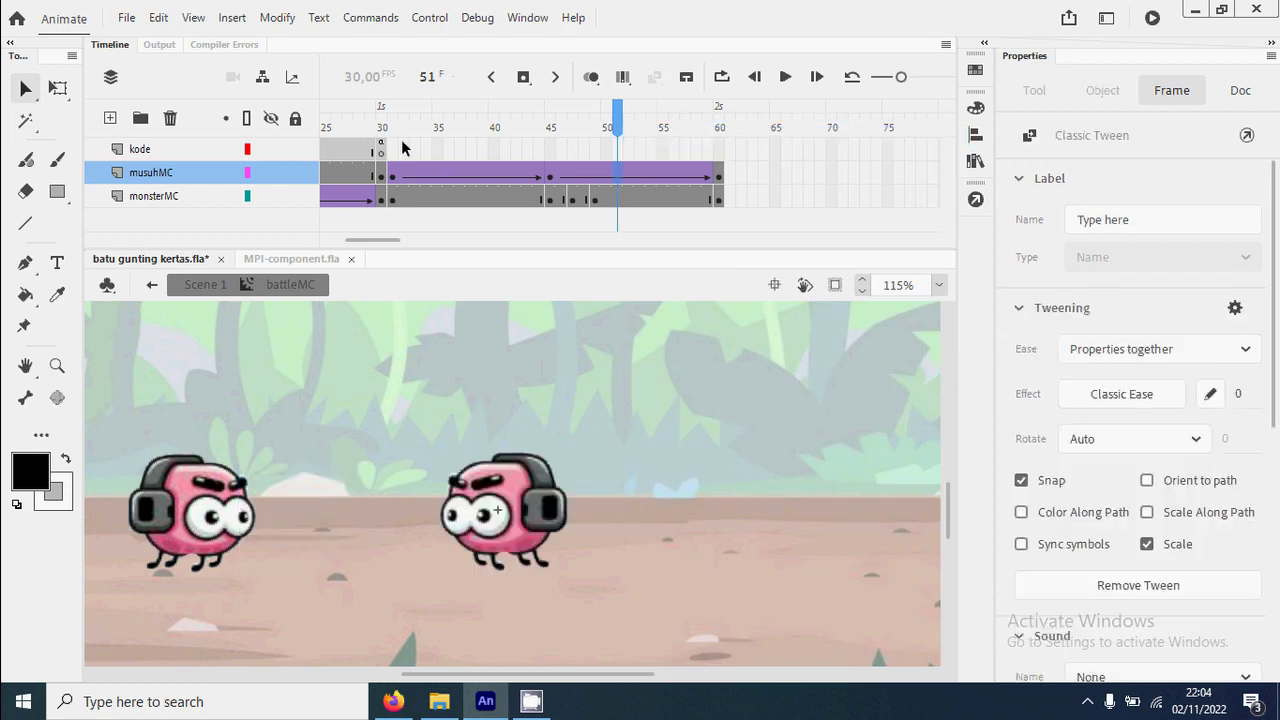
Shift the monster's hit-reaction keyframes on monsterMC to frames 43, 45 and 47, and play back the enemy attack.
{"action": "left_click_drag", "start_coordinate": [400, 130], "coordinate": [594, 205]}
{"action": "left_click", "coordinate": [571, 200]}
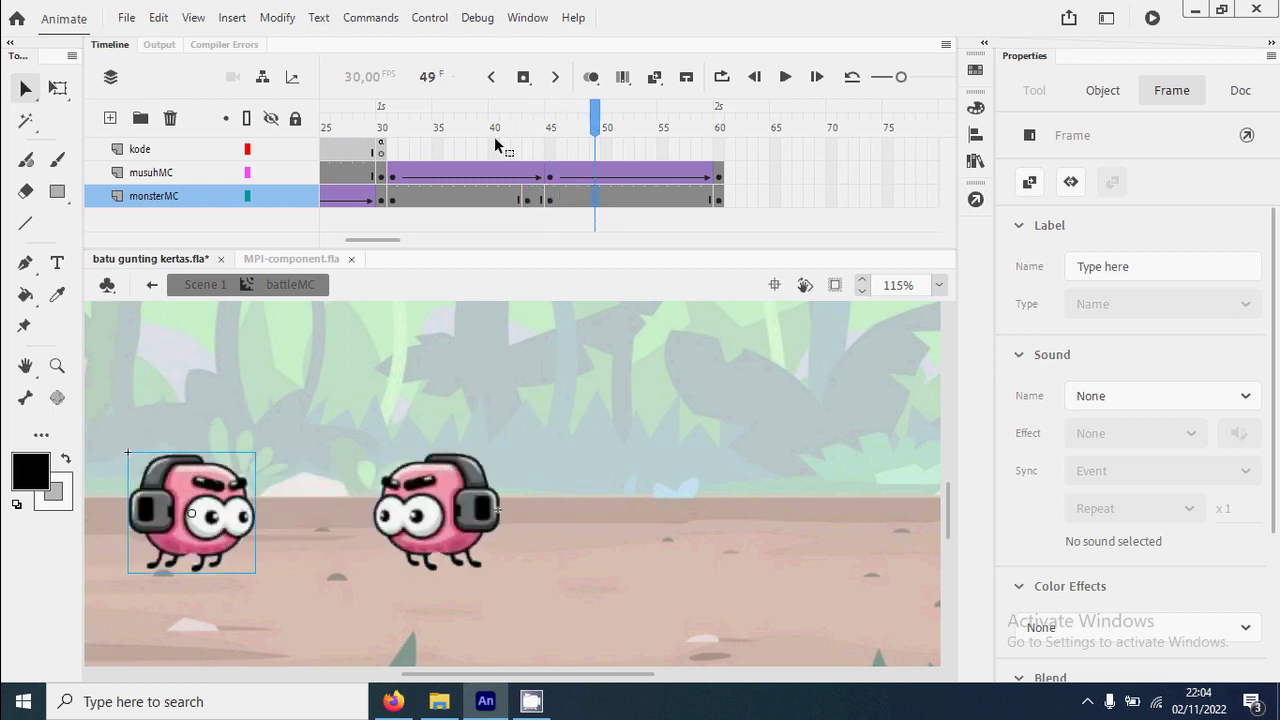
{"action": "left_click_drag", "start_coordinate": [471, 143], "coordinate": [742, 131]}
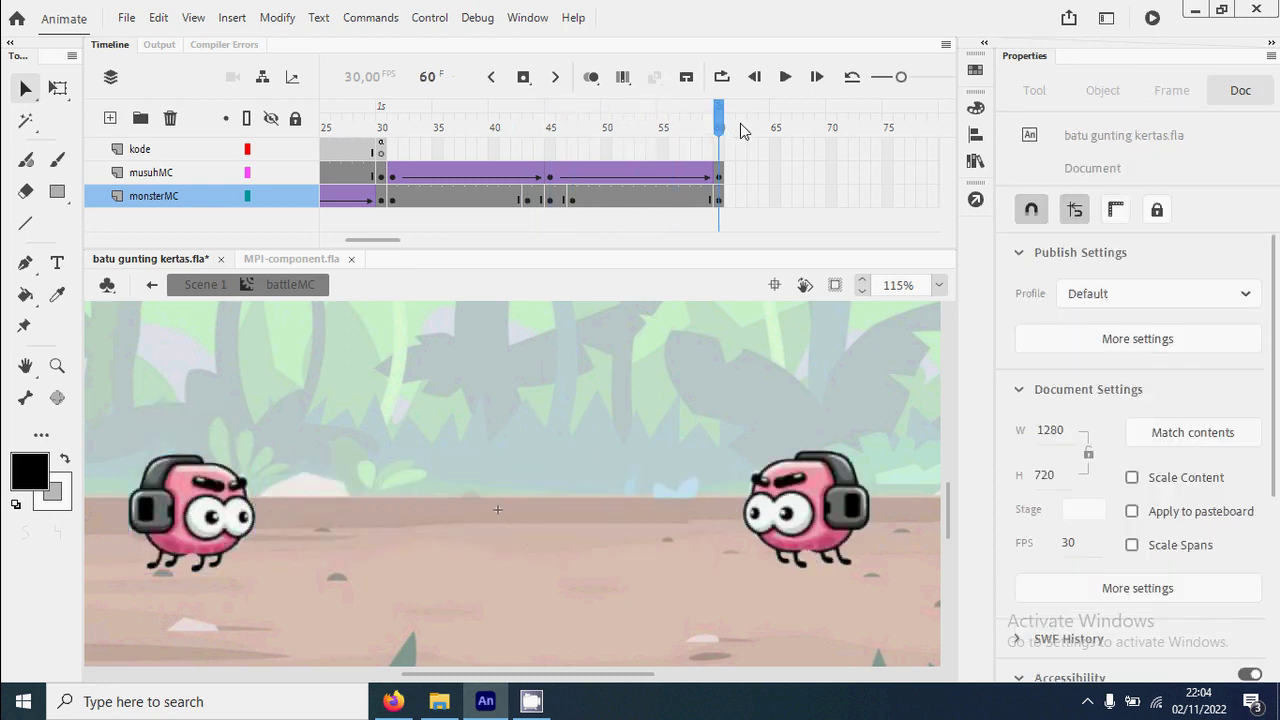
{"action": "key", "text": "Return"}
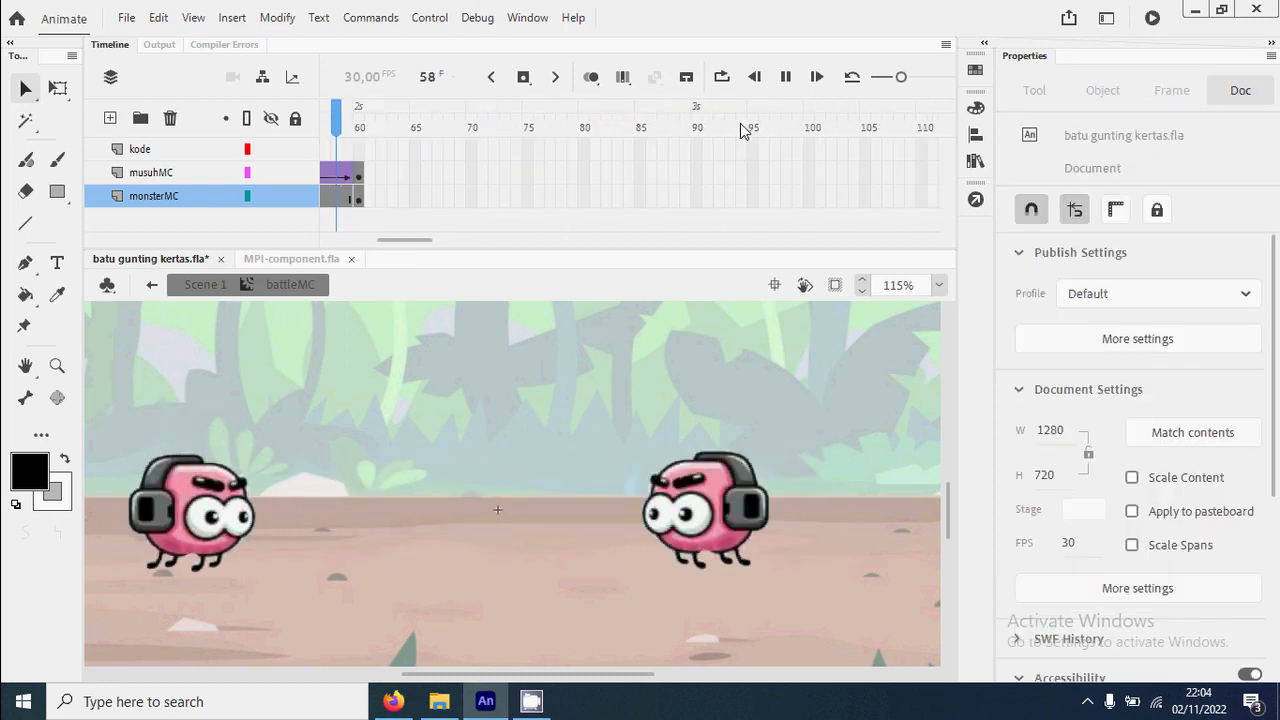
{"action": "key", "text": "Return"}
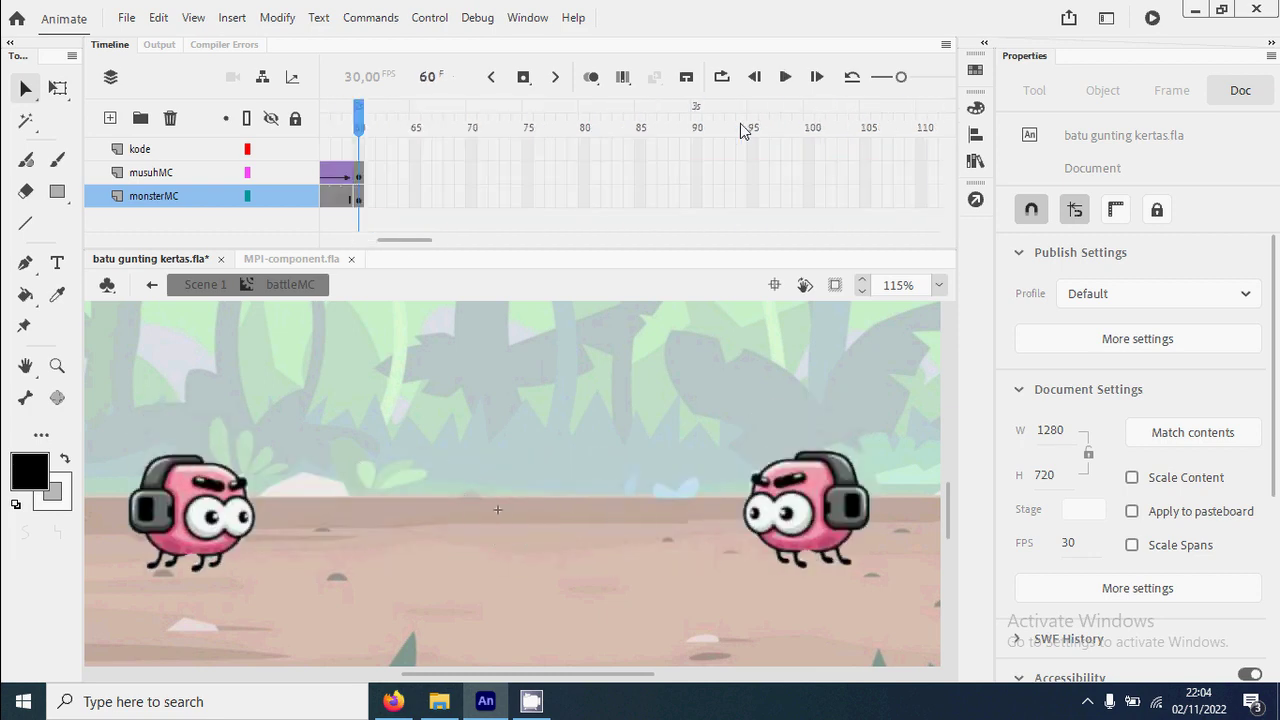
{"action": "key", "text": "Return"}
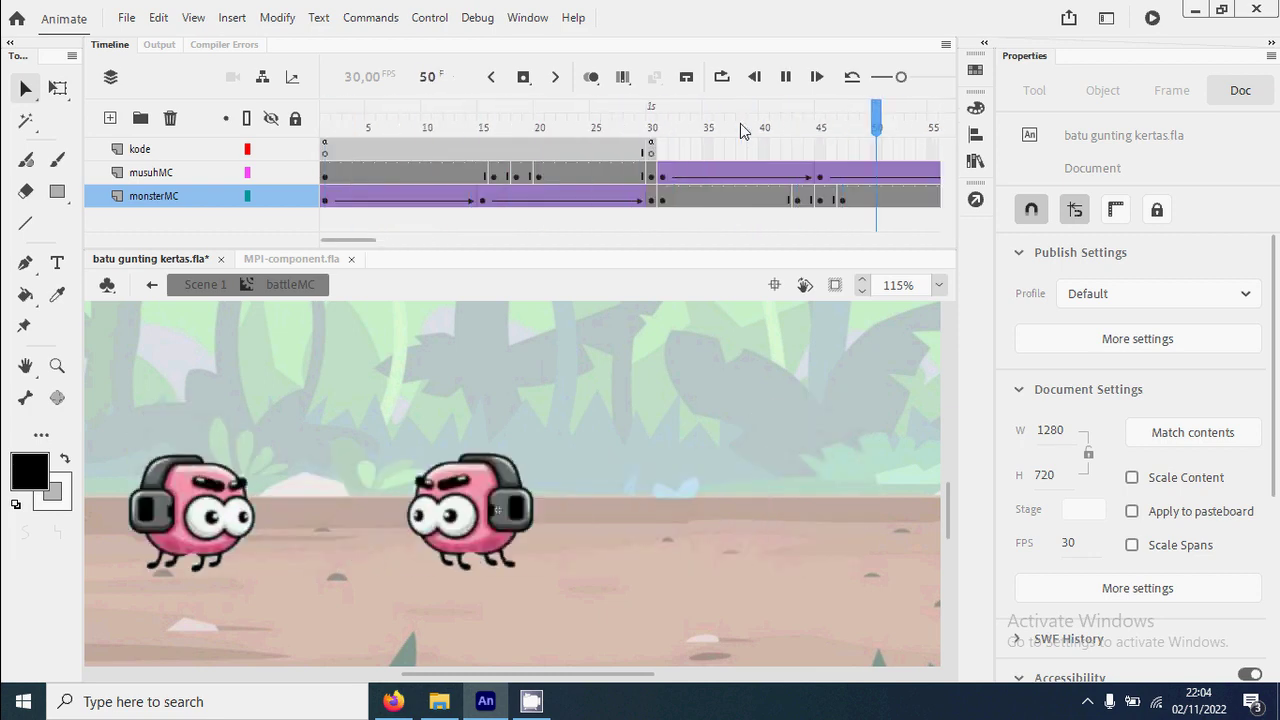
{"action": "key", "text": "Return"}
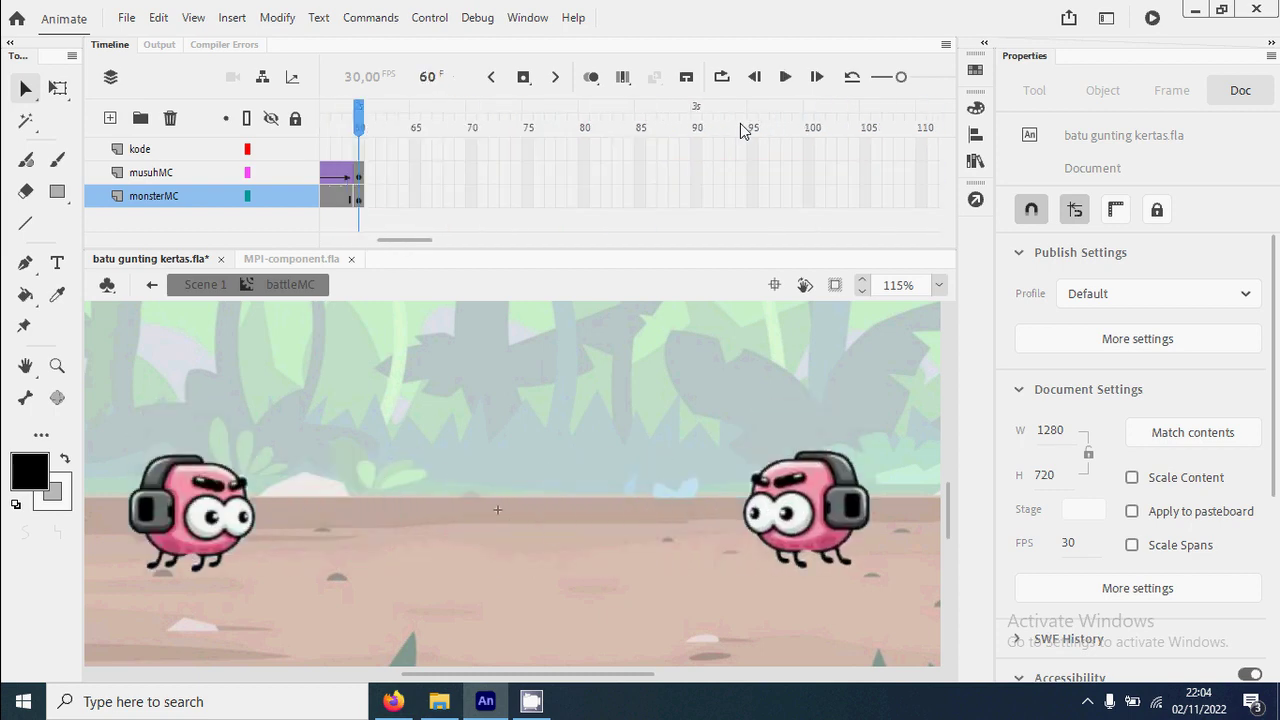
Insert a blank keyframe at frame 60 of the kode layer and give it the script gotoAndStop(1);.
{"action": "left_click_drag", "start_coordinate": [417, 245], "coordinate": [384, 242]}
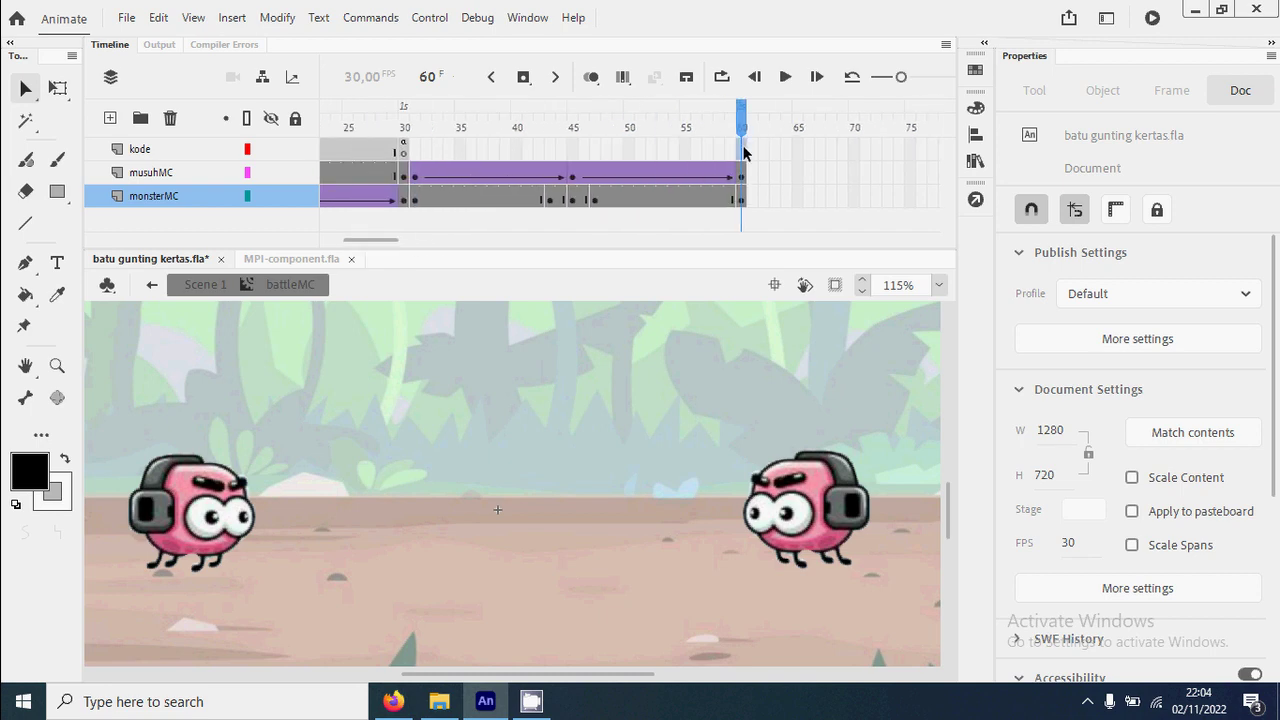
{"action": "left_click", "coordinate": [744, 150]}
{"action": "right_click", "coordinate": [744, 150]}
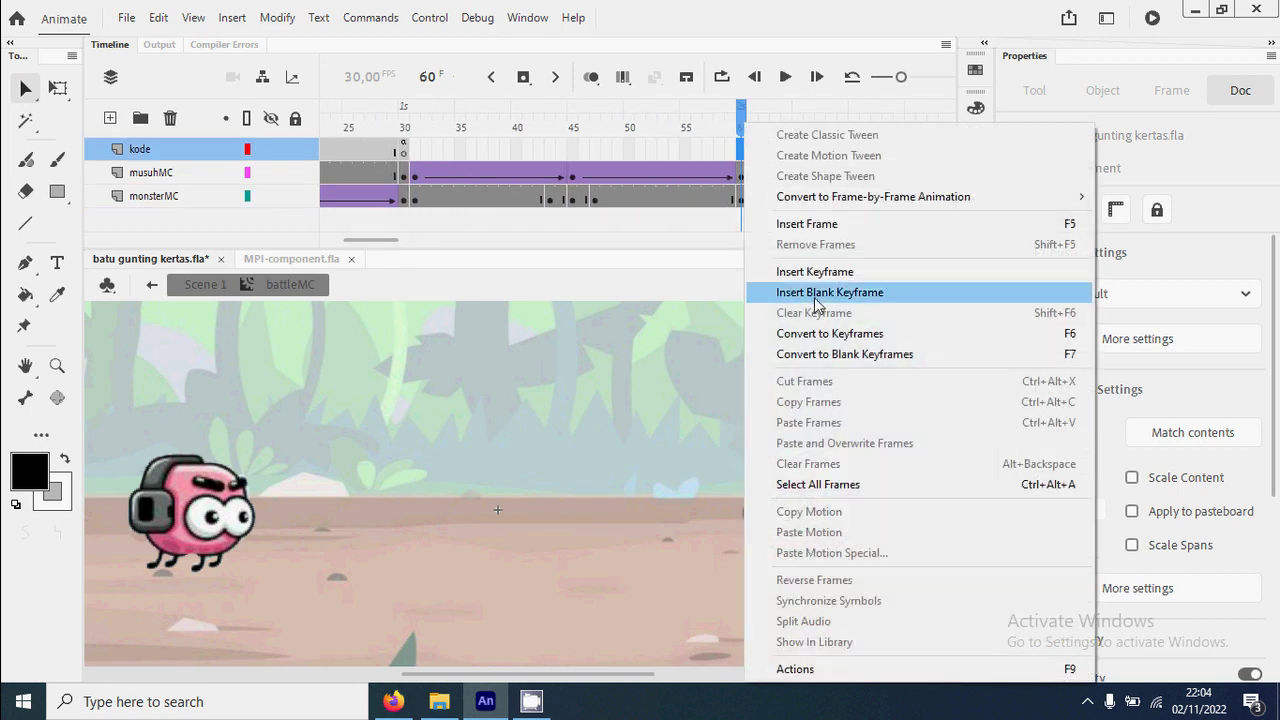
{"action": "left_click", "coordinate": [870, 290]}
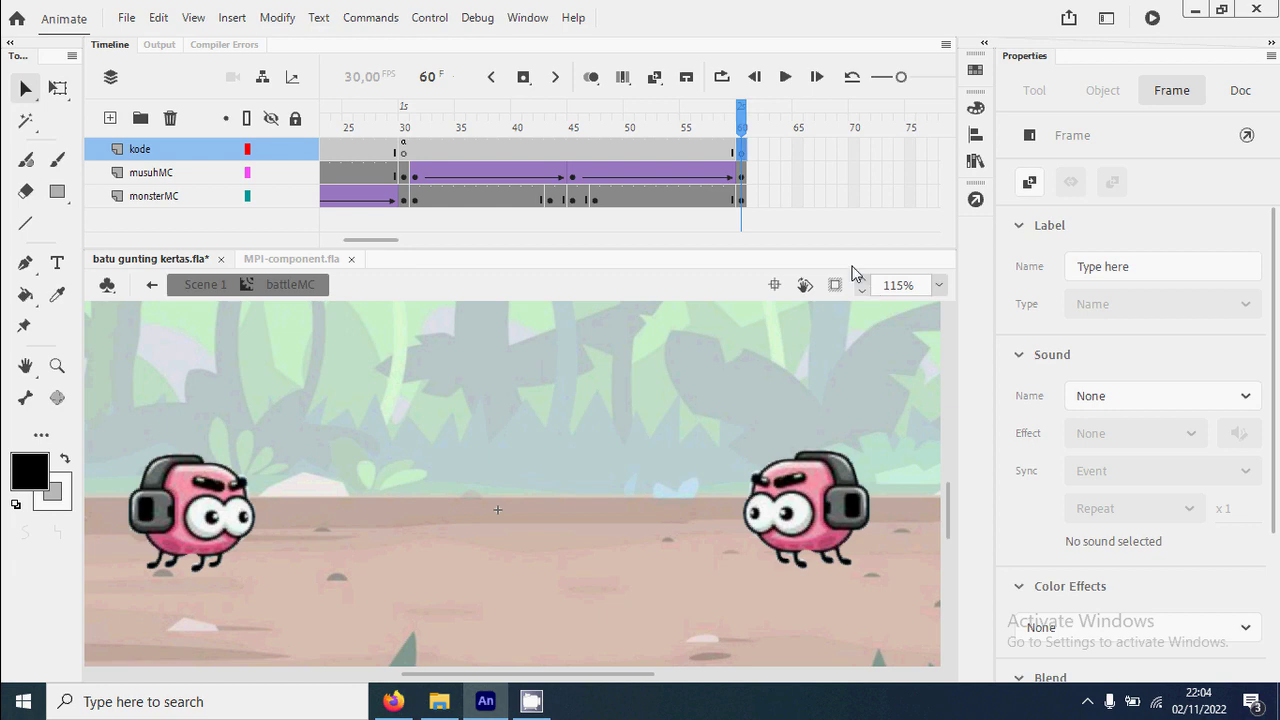
{"action": "left_click", "coordinate": [975, 199]}
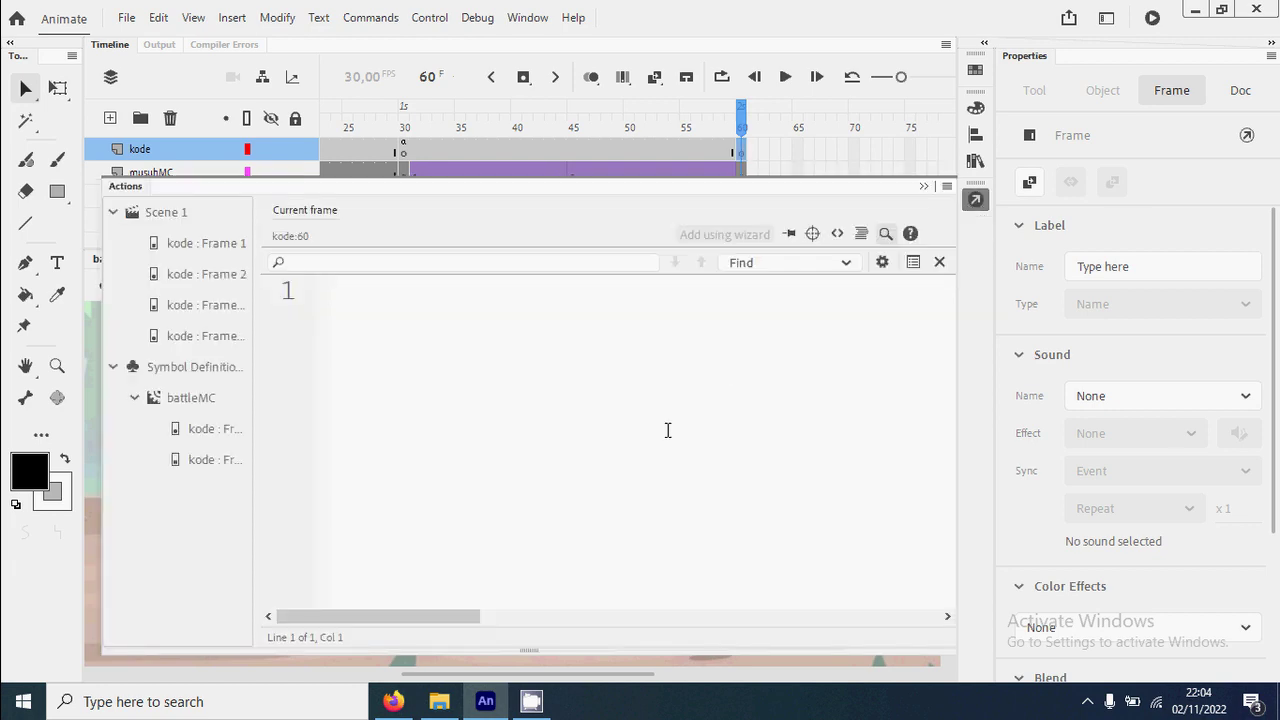
{"action": "type", "text": "gotoAndStop"}
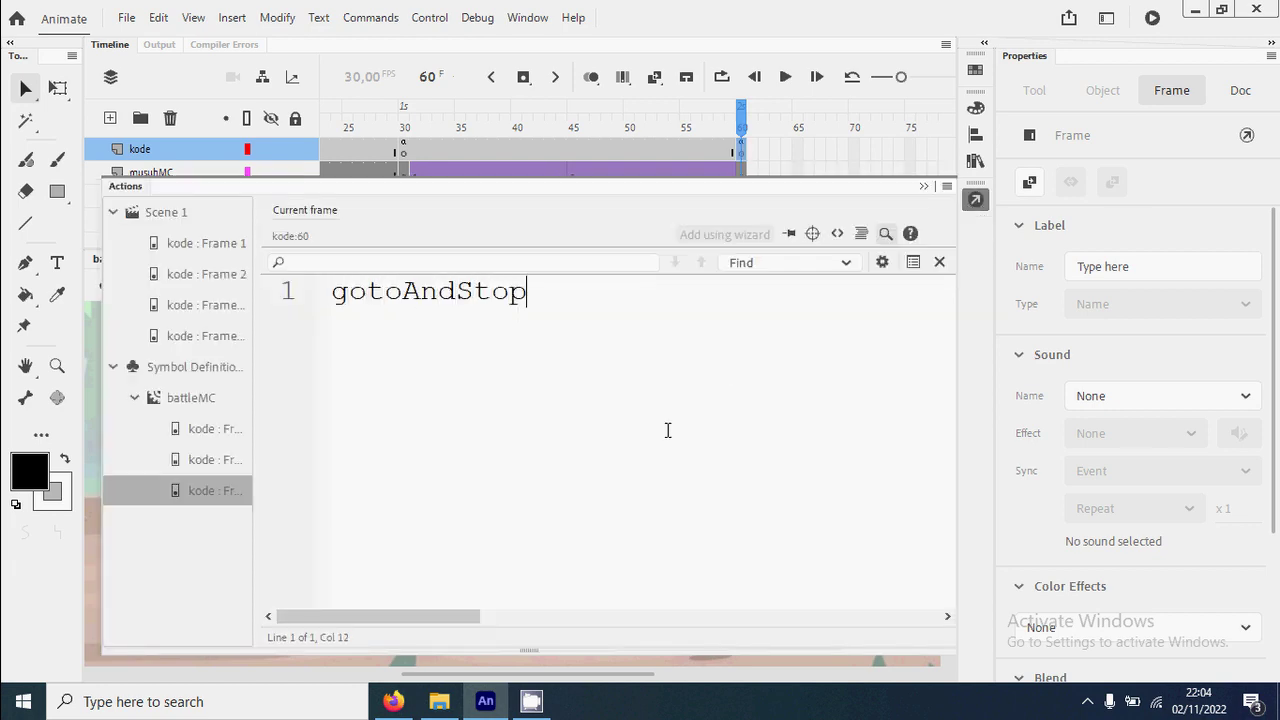
{"action": "type", "text": "(1);"}
{"action": "left_click", "coordinate": [978, 205]}
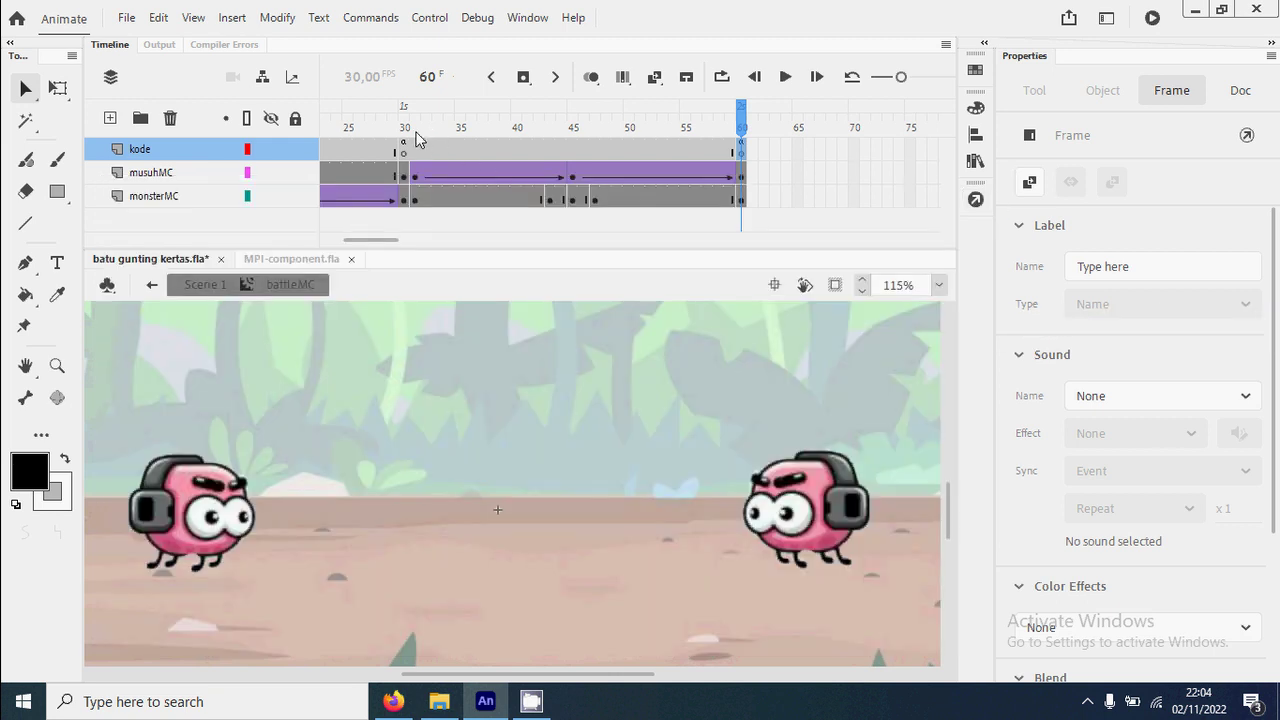
Scrub through the timeline up to frame 60 to review the monster and enemy attack animations.
{"action": "left_click_drag", "start_coordinate": [418, 139], "coordinate": [828, 138]}
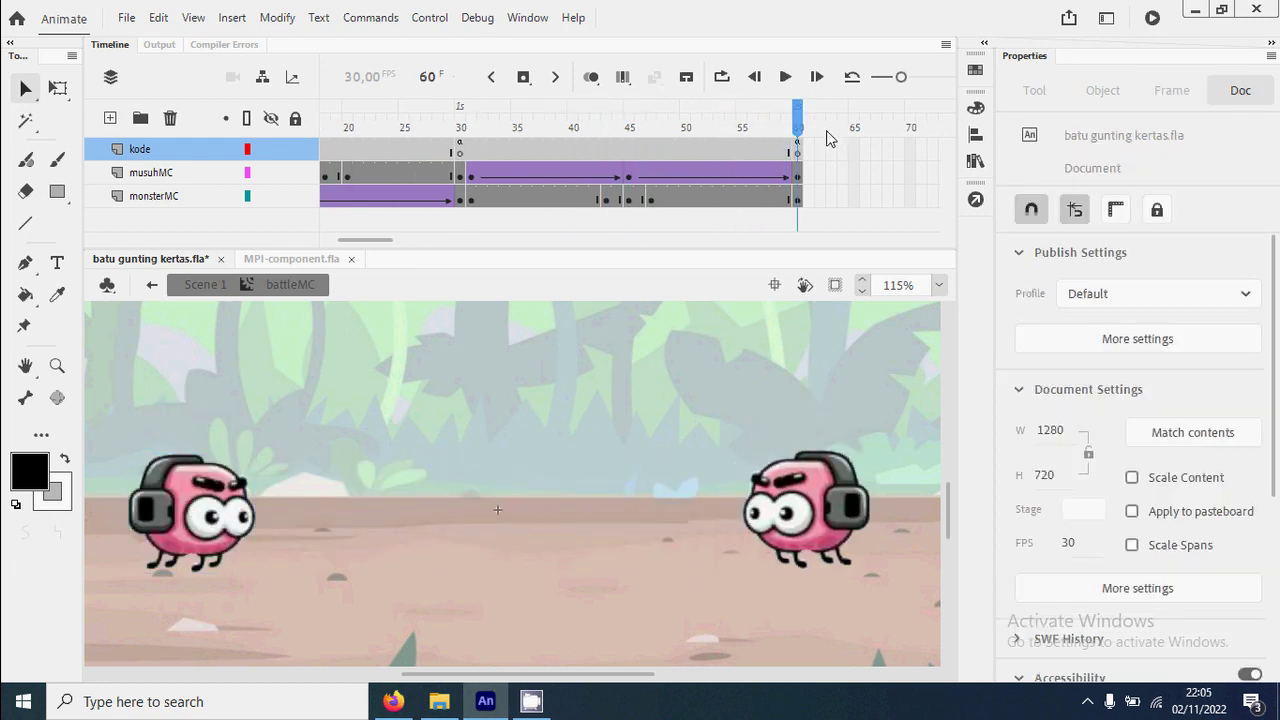
{"action": "left_click_drag", "start_coordinate": [364, 240], "coordinate": [349, 242]}
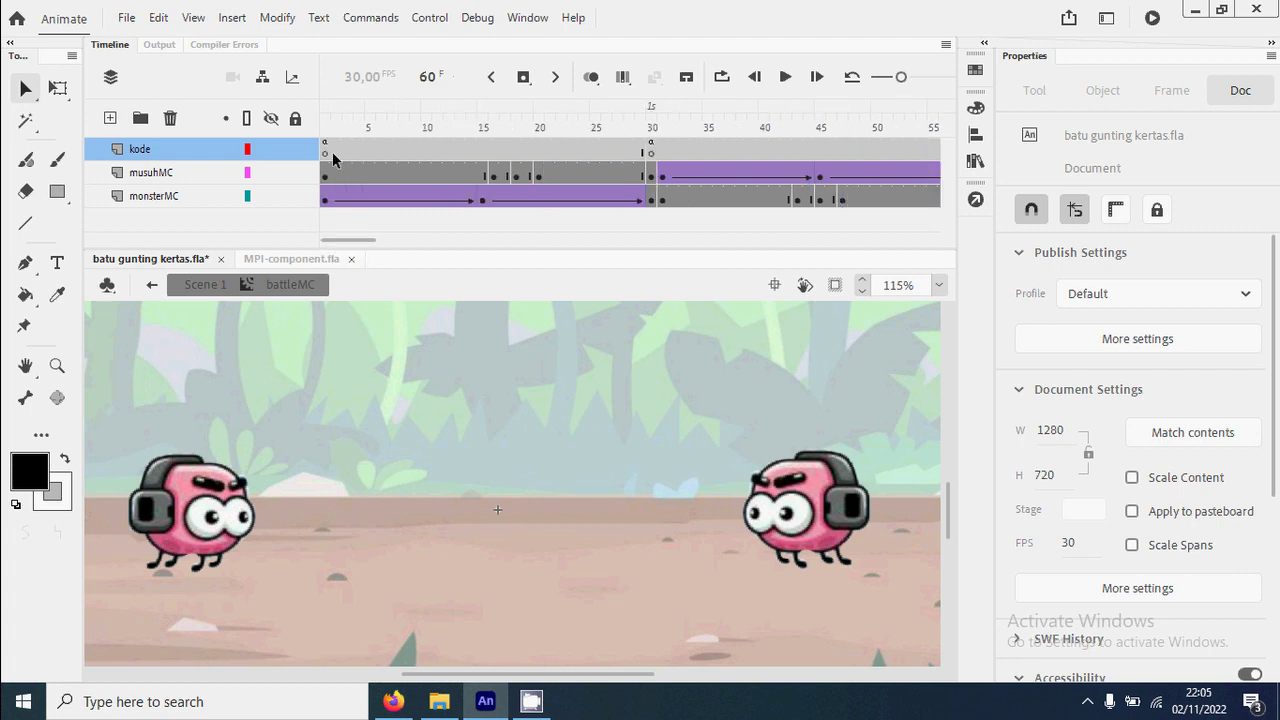
{"action": "left_click_drag", "start_coordinate": [330, 128], "coordinate": [708, 113]}
{"action": "left_click", "coordinate": [434, 240]}
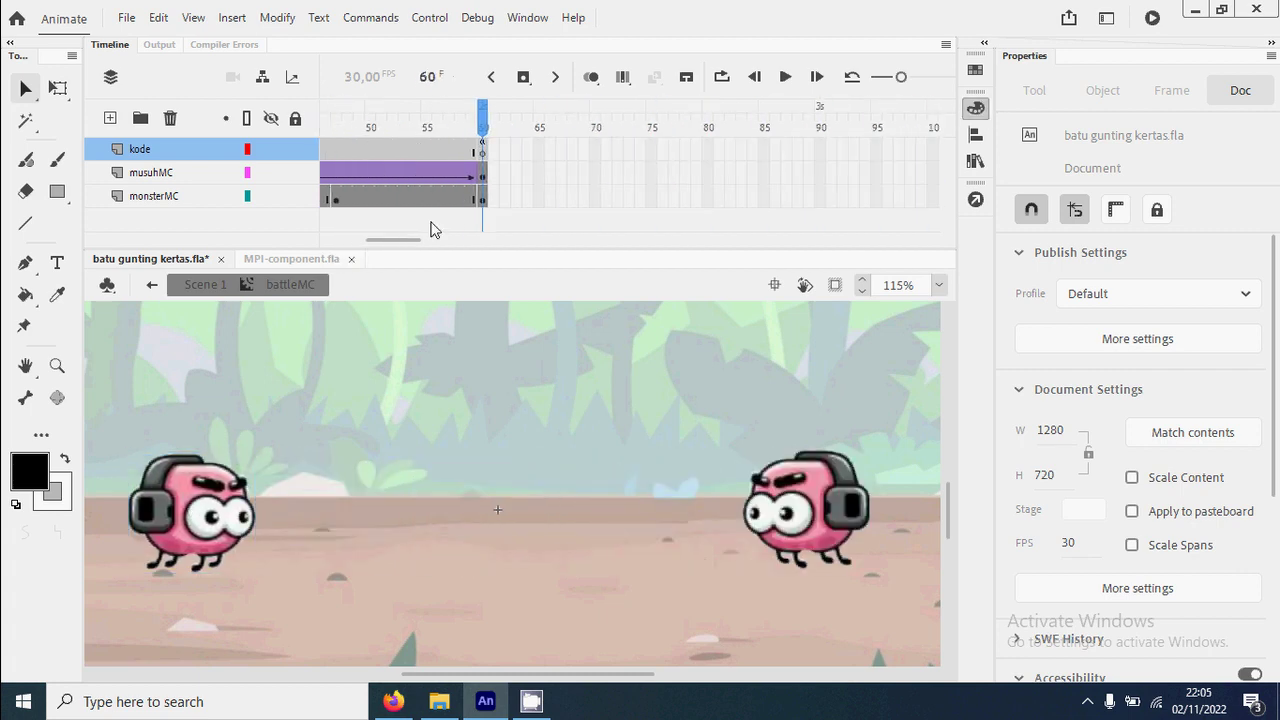
Insert keyframes at frames 61 and 90 on the musuhMC and monsterMC layers.
{"action": "left_click_drag", "start_coordinate": [400, 237], "coordinate": [411, 251]}
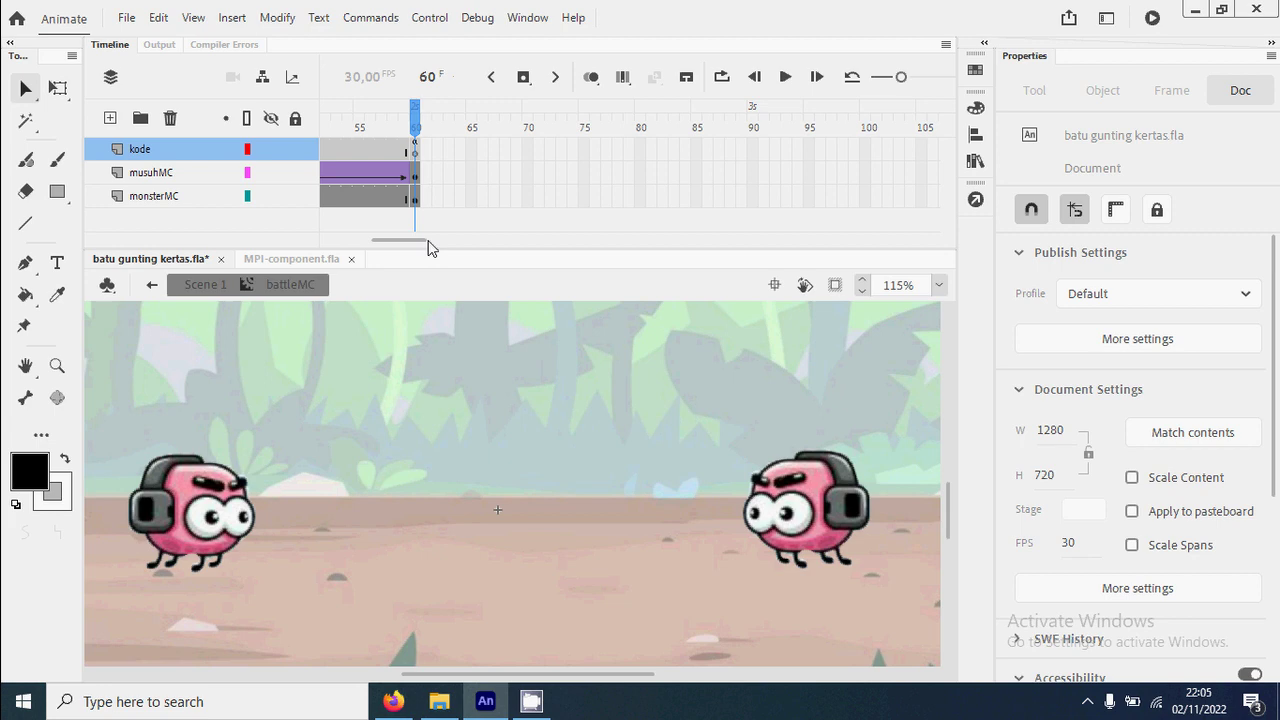
{"action": "left_click", "coordinate": [425, 174]}
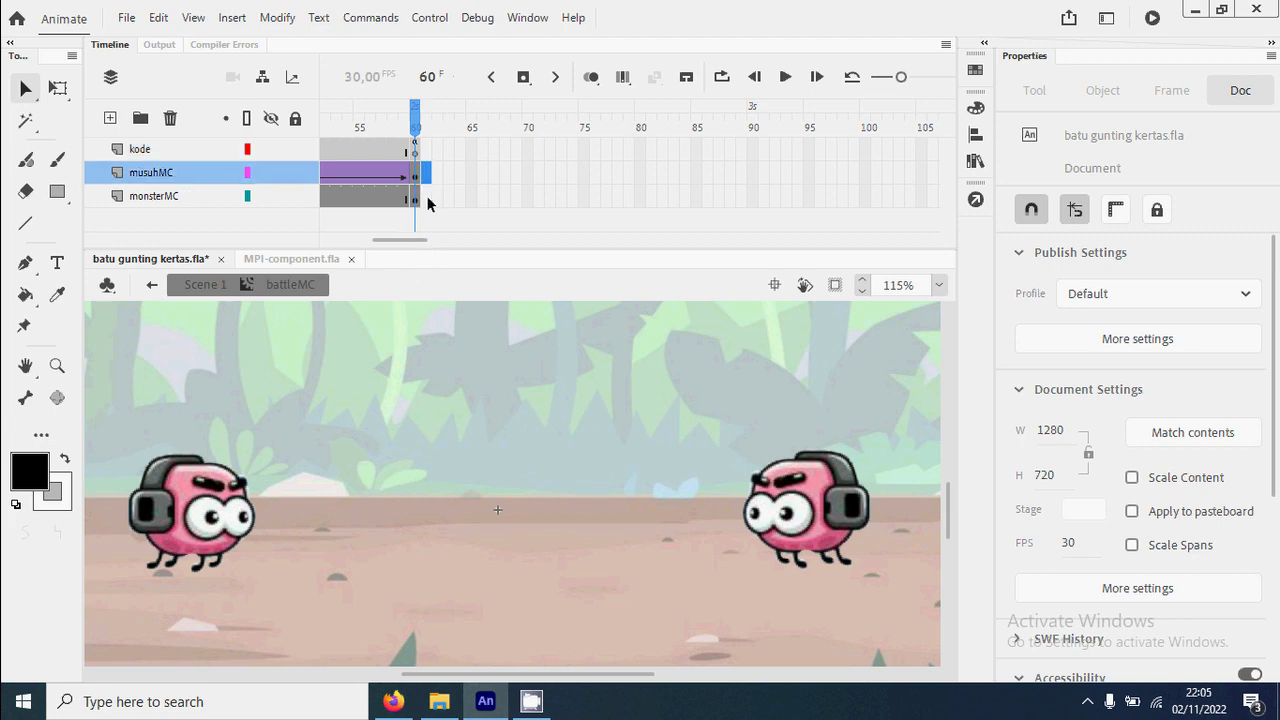
{"action": "right_click", "coordinate": [427, 199]}
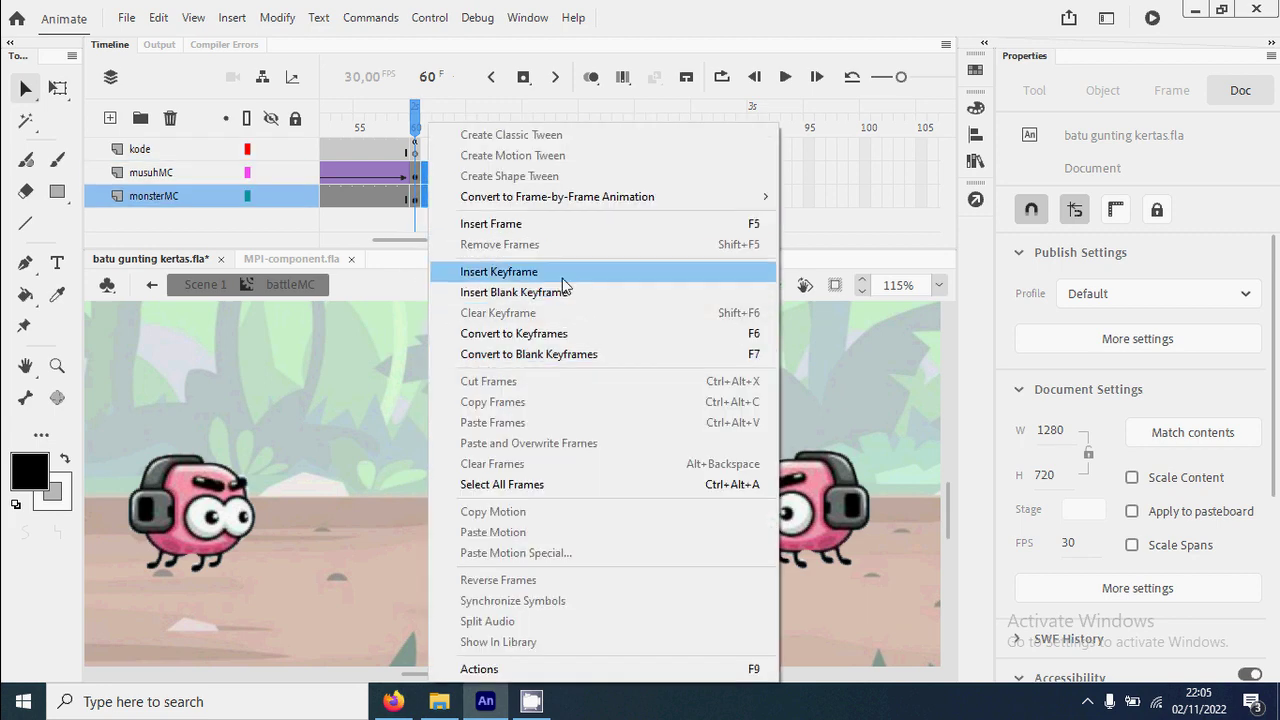
{"action": "left_click", "coordinate": [565, 275]}
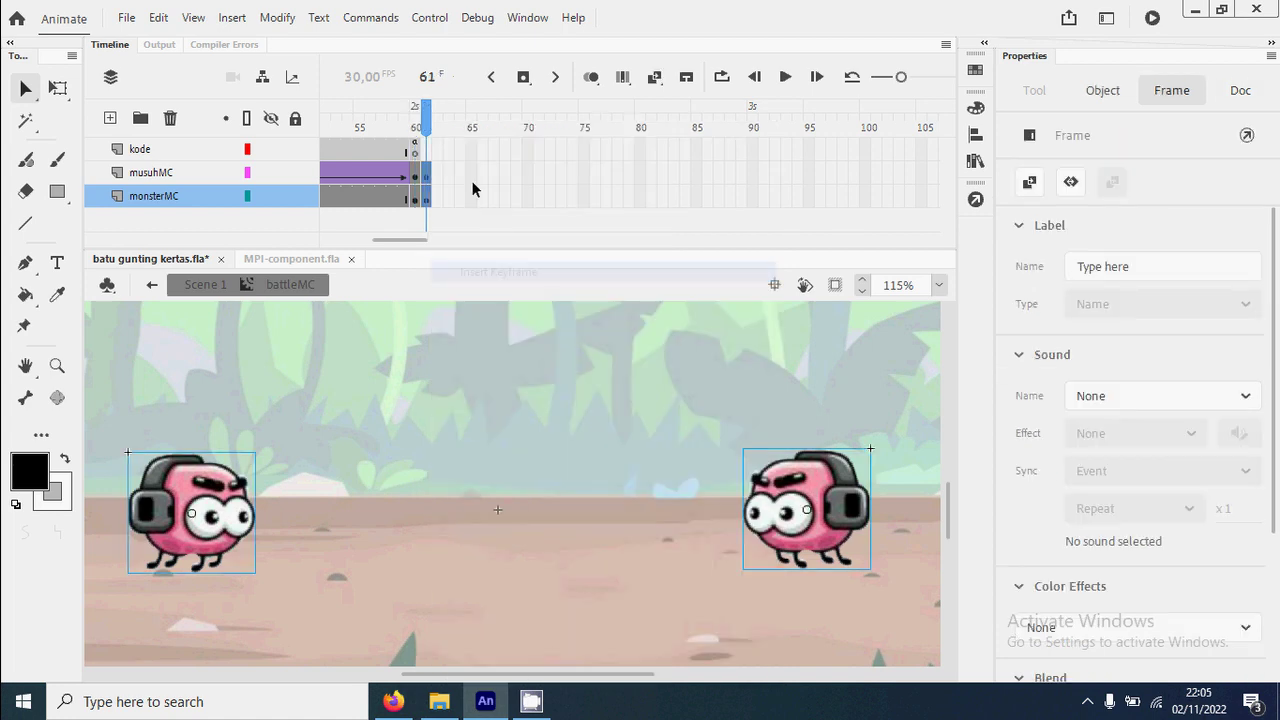
{"action": "left_click", "coordinate": [752, 173]}
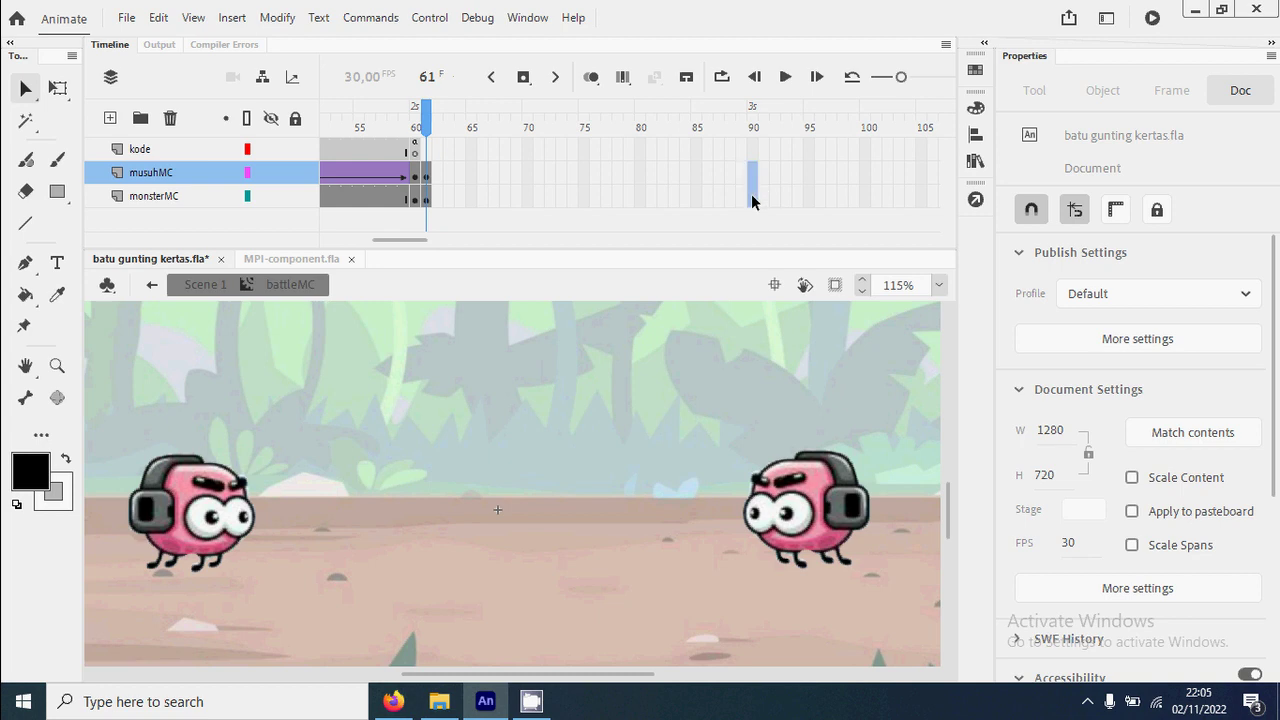
{"action": "right_click", "coordinate": [751, 194]}
{"action": "left_click", "coordinate": [845, 272]}
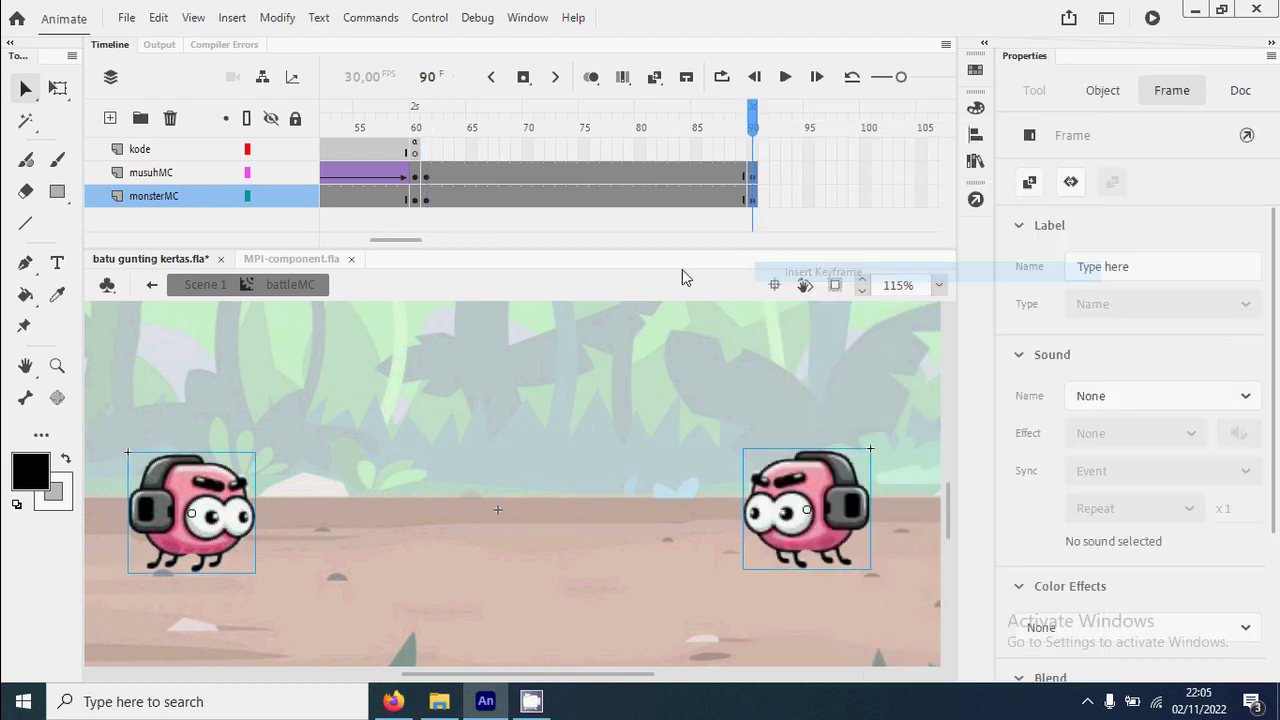
Insert keyframes at frames 65, 69 and 73 on both the musuhMC and monsterMC layers.
{"action": "left_click", "coordinate": [472, 176]}
{"action": "left_click", "coordinate": [475, 200]}
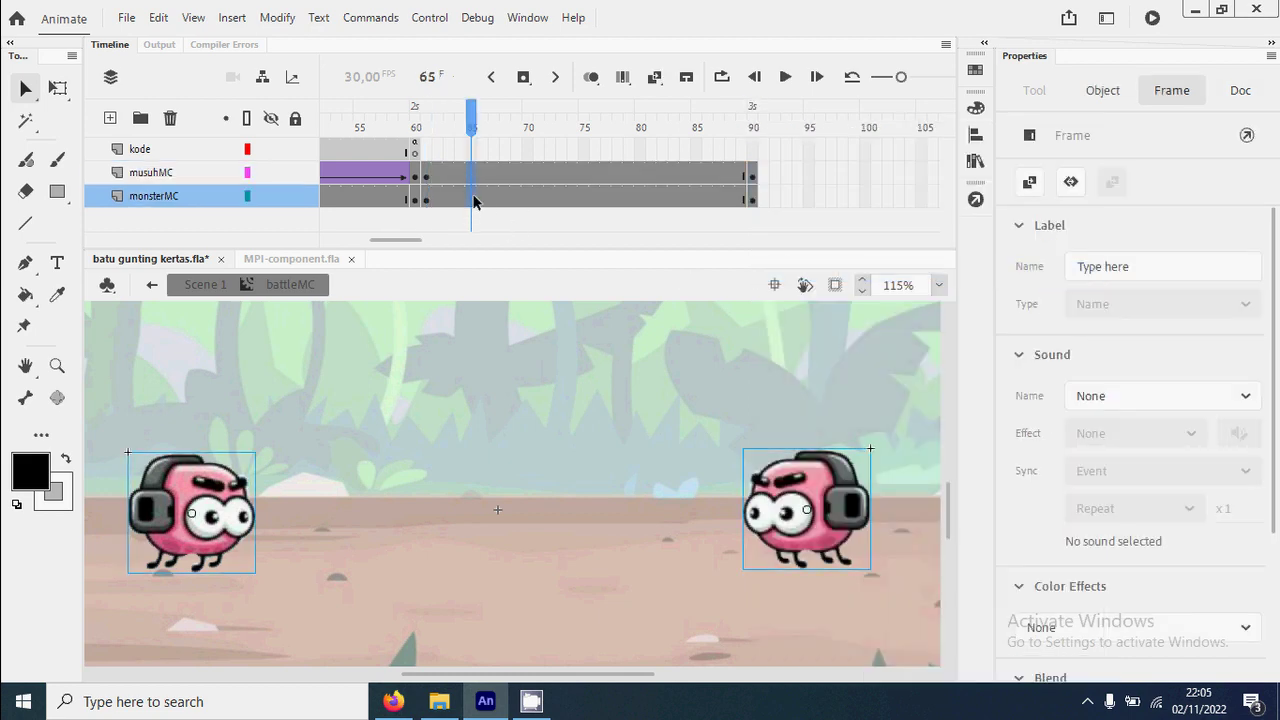
{"action": "right_click", "coordinate": [475, 200]}
{"action": "left_click", "coordinate": [553, 271]}
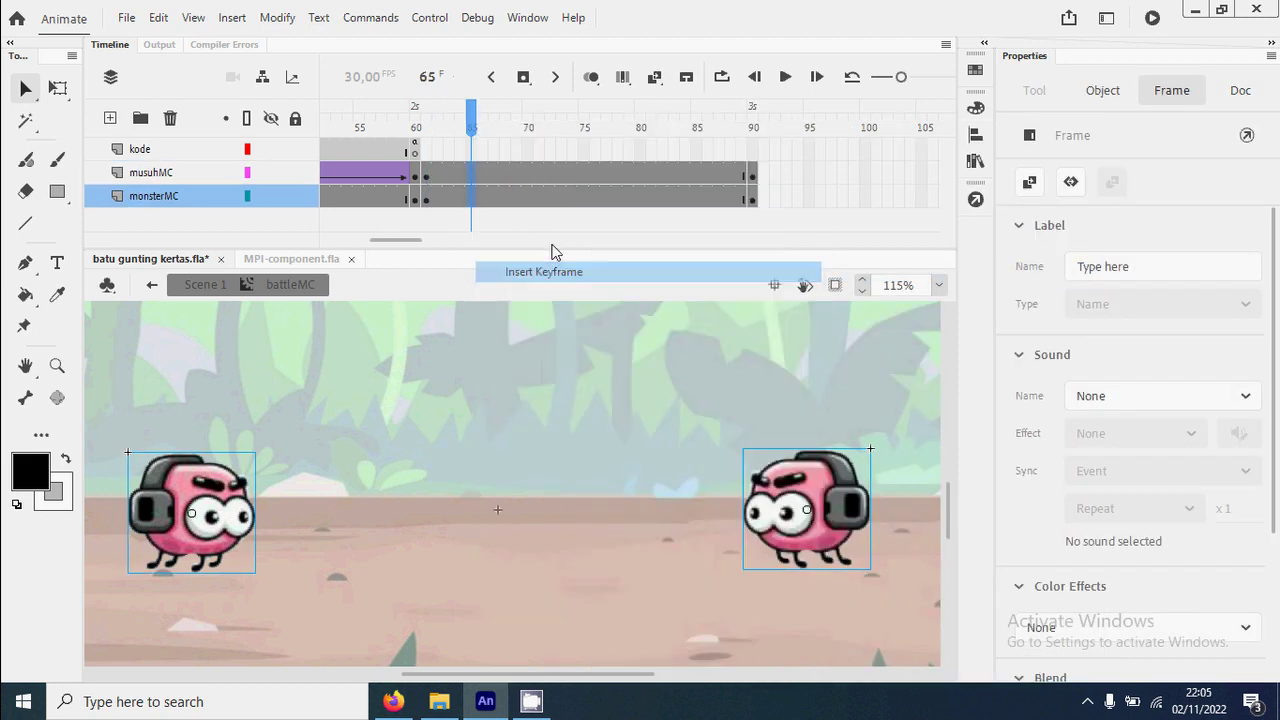
{"action": "left_click", "coordinate": [517, 176]}
{"action": "left_click", "coordinate": [517, 199]}
{"action": "right_click", "coordinate": [517, 199]}
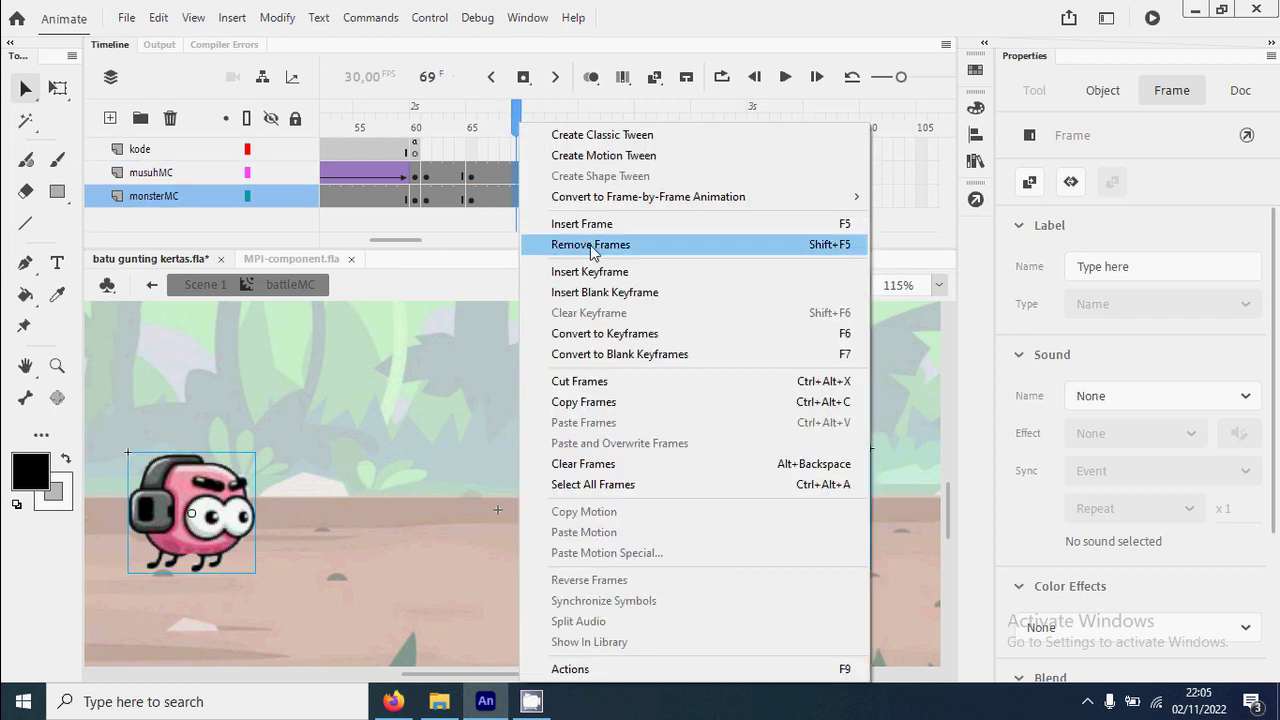
{"action": "left_click", "coordinate": [590, 271]}
{"action": "left_click", "coordinate": [563, 192]}
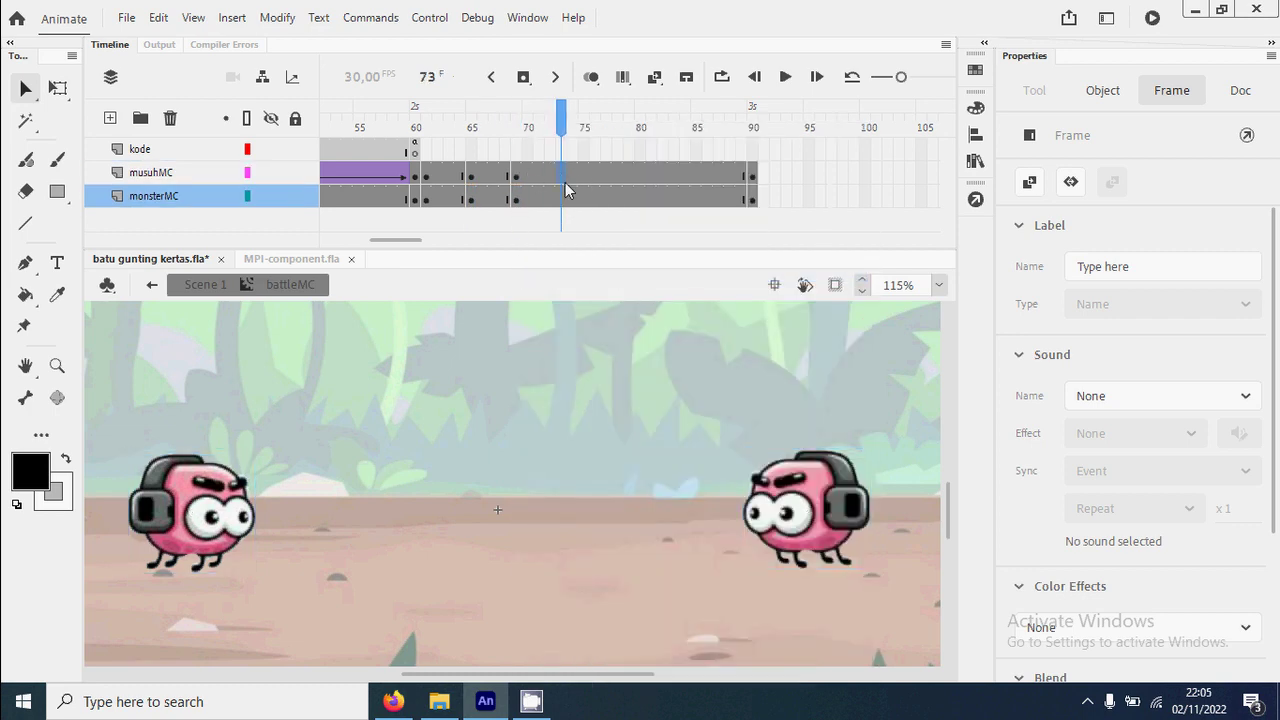
{"action": "right_click", "coordinate": [565, 191]}
{"action": "left_click", "coordinate": [700, 273]}
Insert keyframes at frames 76 and 79 on both the musuhMC and monsterMC layers.
{"action": "left_click", "coordinate": [592, 180], "text": "shift"}
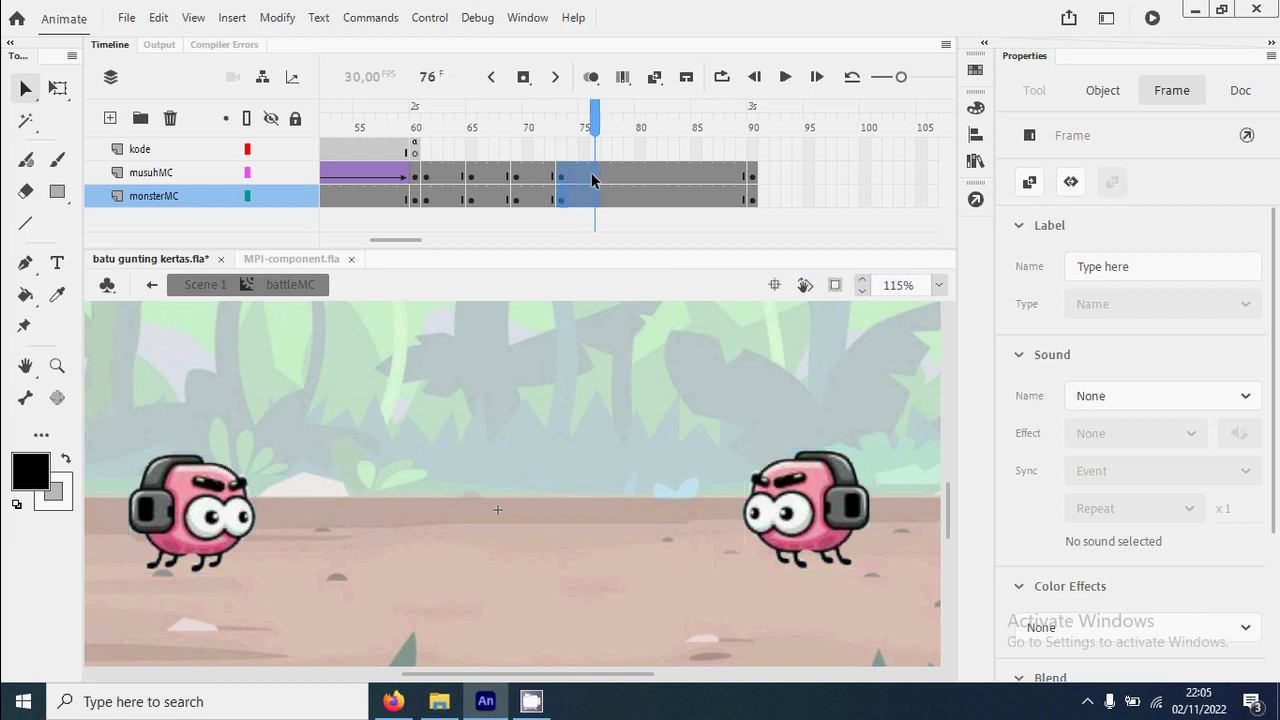
{"action": "left_click", "coordinate": [592, 180]}
{"action": "right_click", "coordinate": [599, 199]}
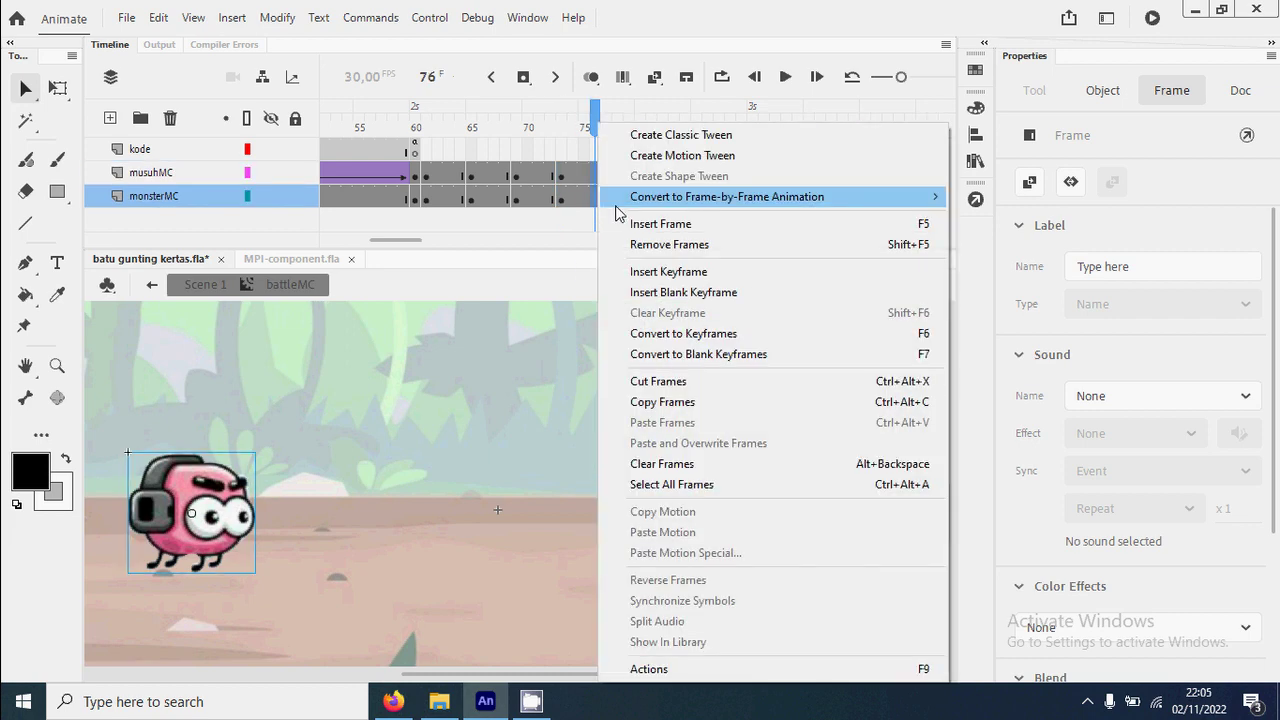
{"action": "left_click", "coordinate": [706, 272]}
{"action": "left_click", "coordinate": [636, 195], "text": "shift"}
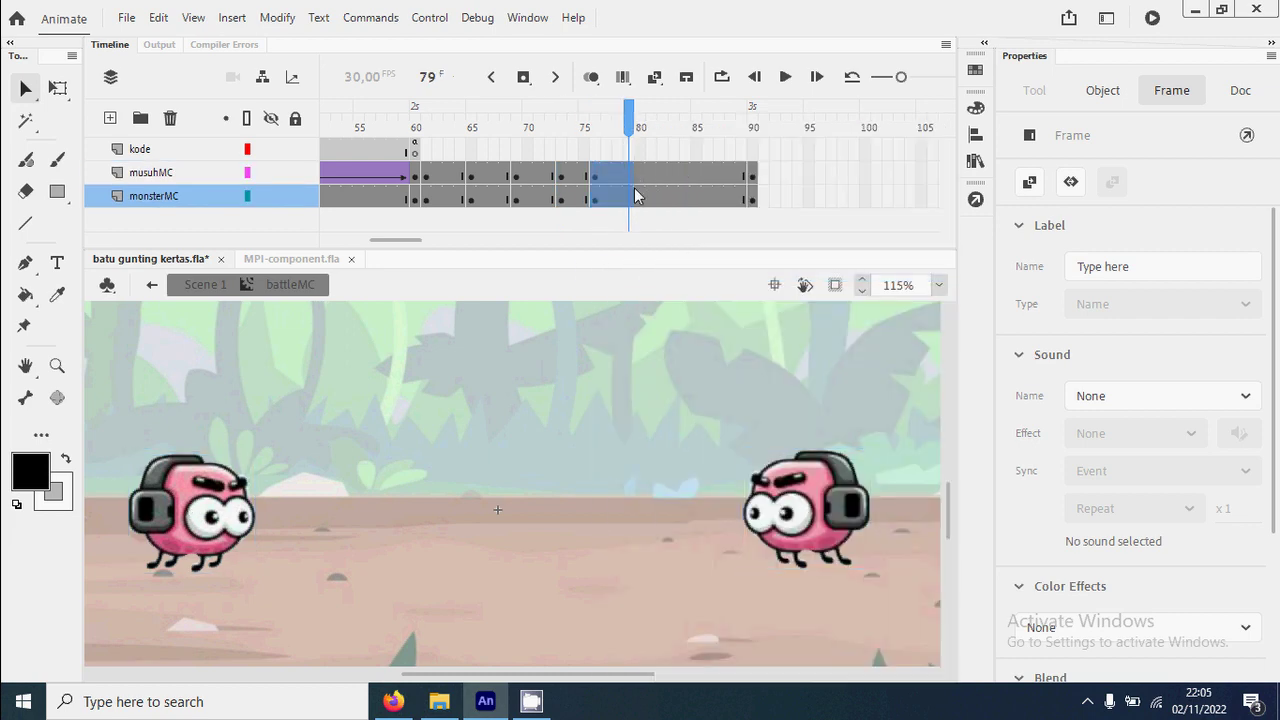
{"action": "right_click", "coordinate": [631, 200]}
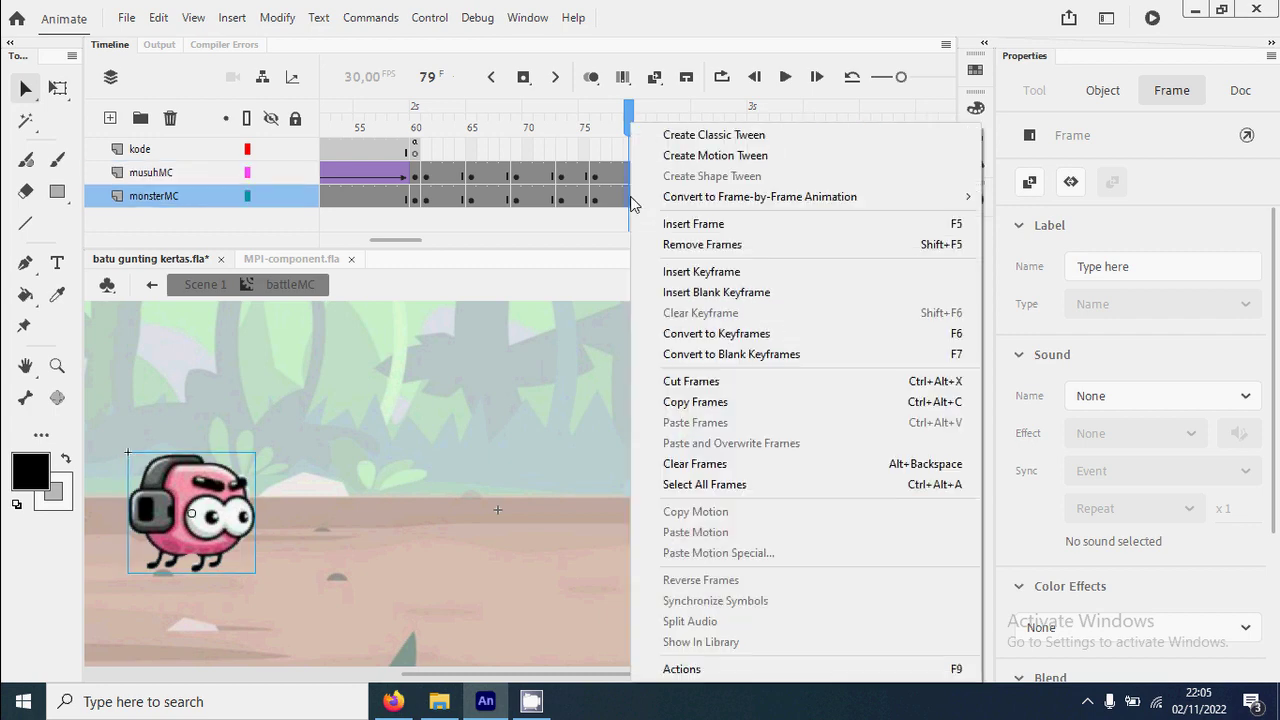
{"action": "left_click", "coordinate": [706, 272]}
Insert keyframes at frames 82 and 85 on the musuhMC and monsterMC layers.
{"action": "left_click", "coordinate": [664, 178]}
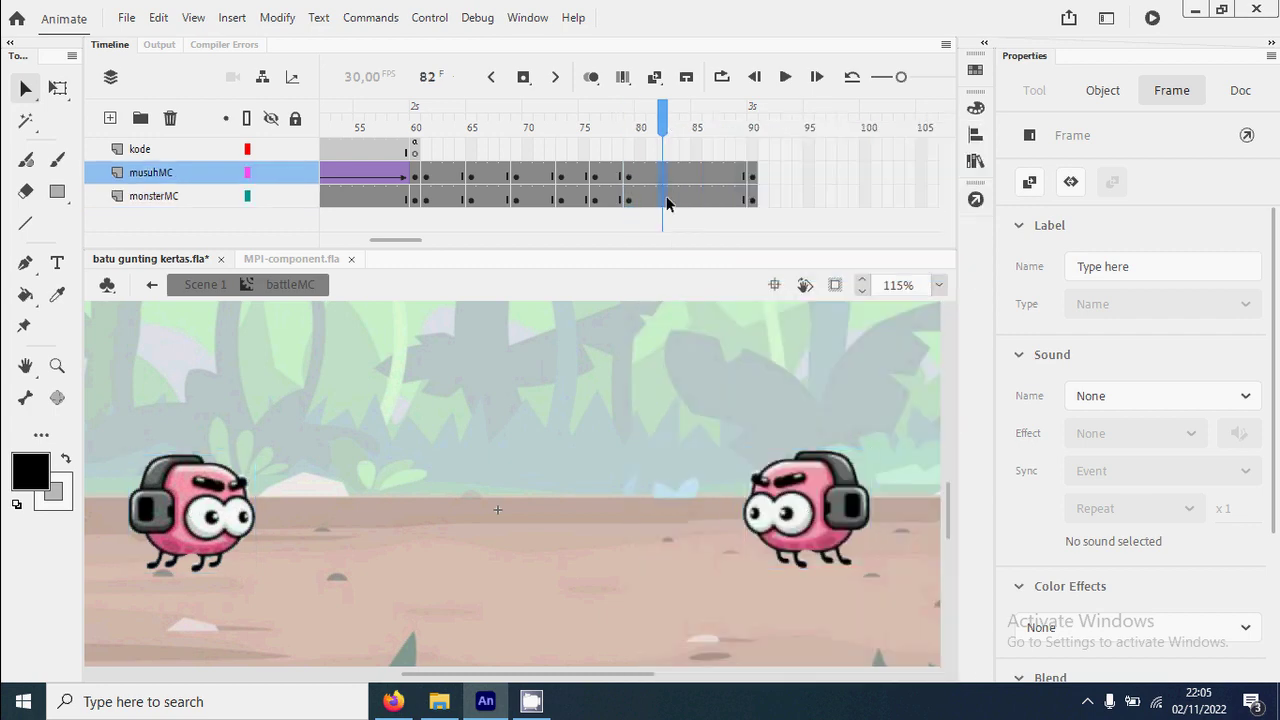
{"action": "right_click", "coordinate": [668, 203]}
{"action": "left_click", "coordinate": [794, 270]}
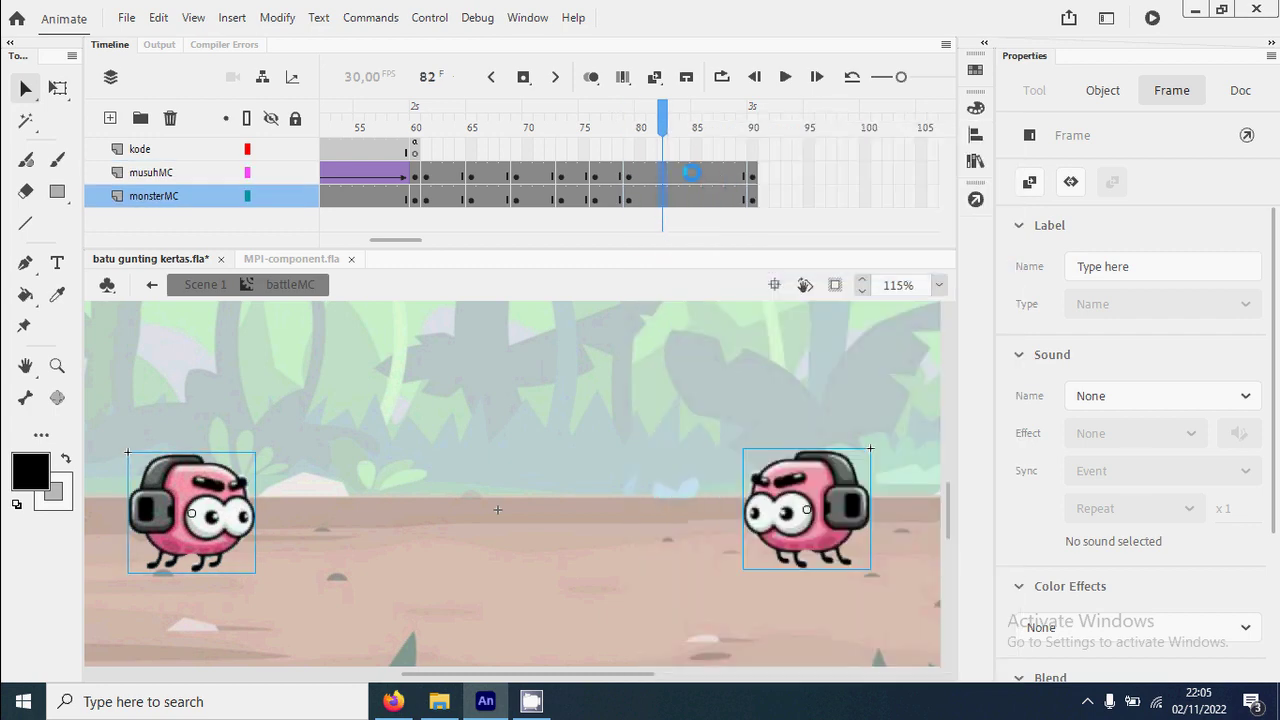
{"action": "left_click", "coordinate": [696, 197]}
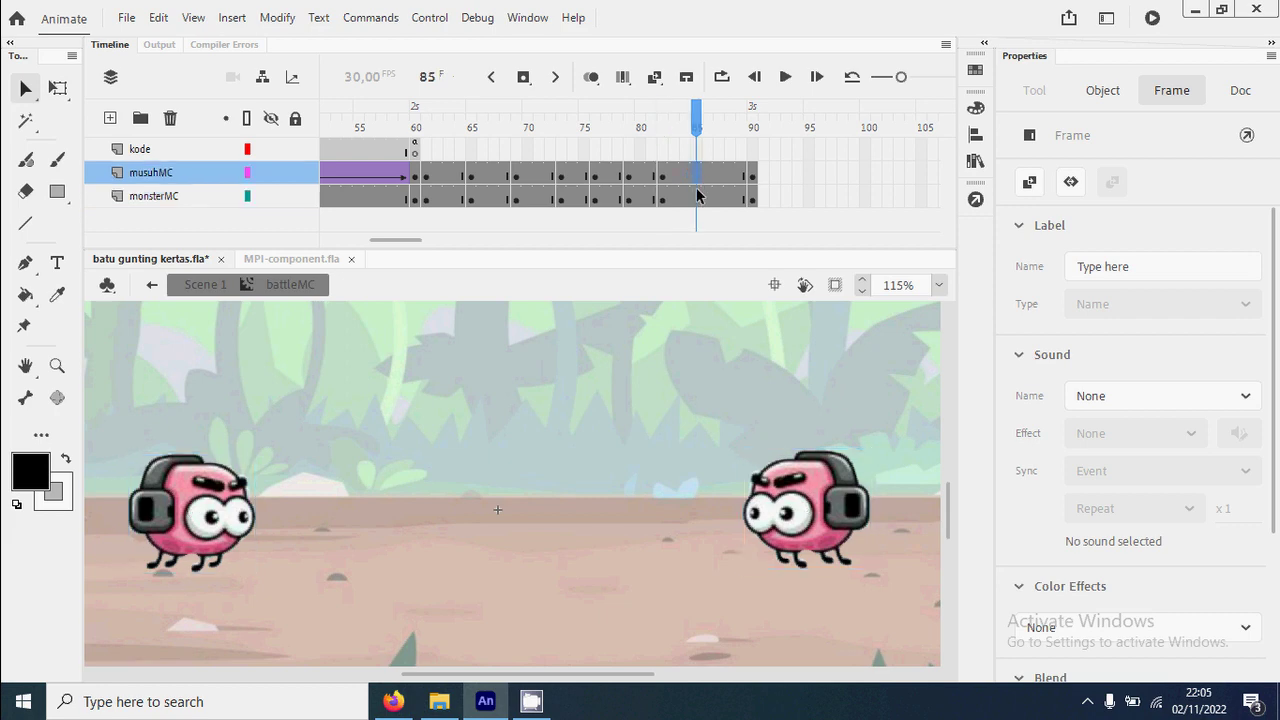
{"action": "right_click", "coordinate": [698, 200]}
{"action": "left_click", "coordinate": [790, 272]}
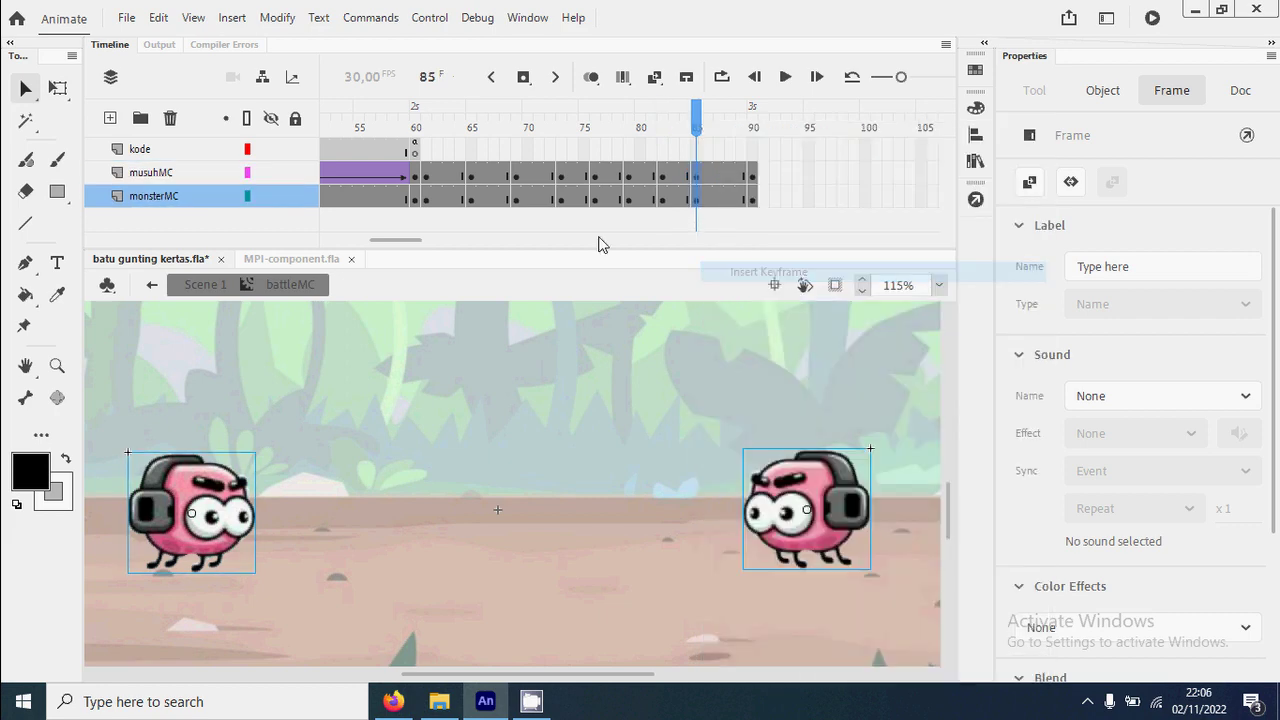
Move both characters straight up together at the frame 65 keyframe, to about Y -108.
{"action": "left_click", "coordinate": [430, 125]}
{"action": "left_click_drag", "start_coordinate": [432, 122], "coordinate": [472, 128]}
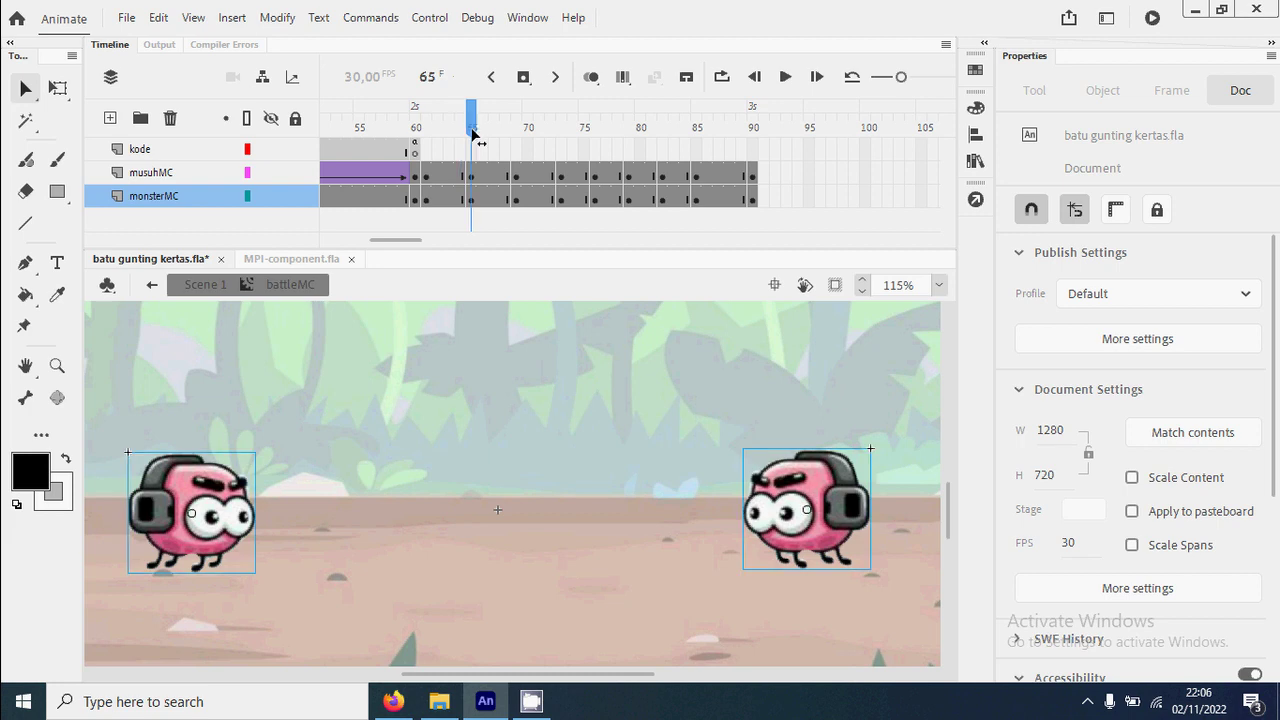
{"action": "left_click_drag", "start_coordinate": [478, 178], "coordinate": [478, 207]}
{"action": "left_click", "coordinate": [481, 199]}
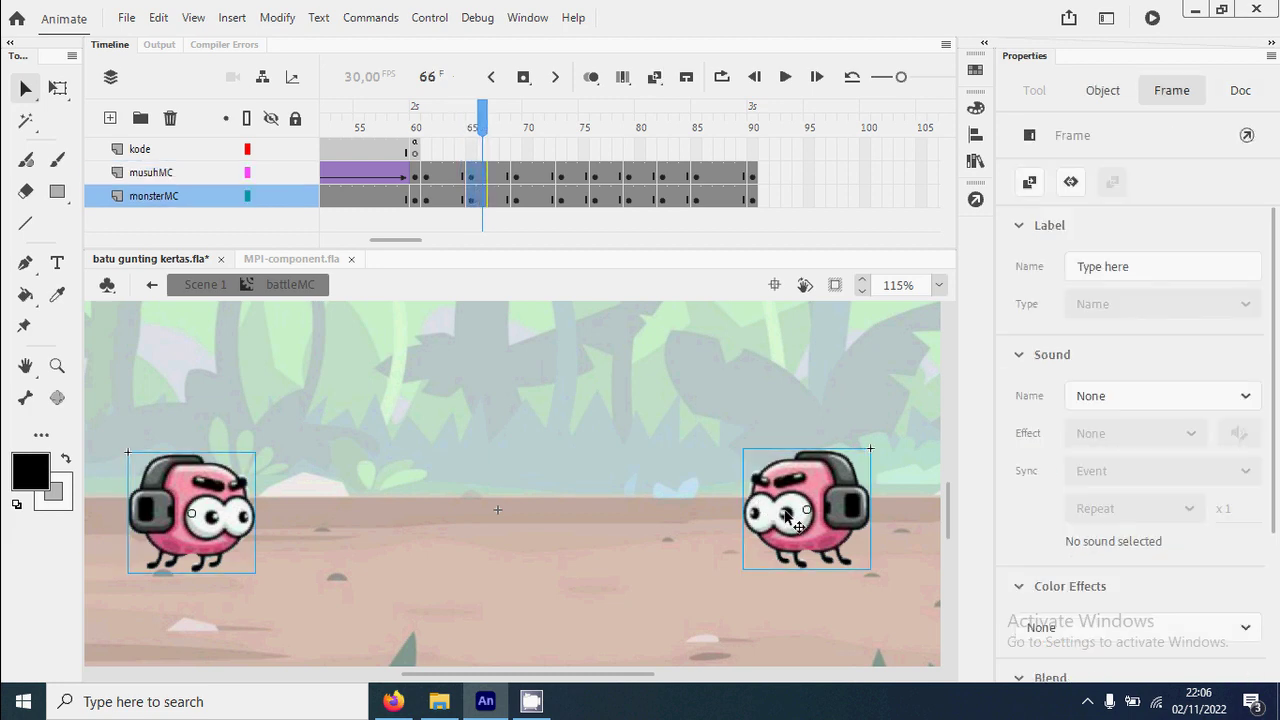
{"action": "left_click_drag", "start_coordinate": [792, 520], "coordinate": [790, 472]}
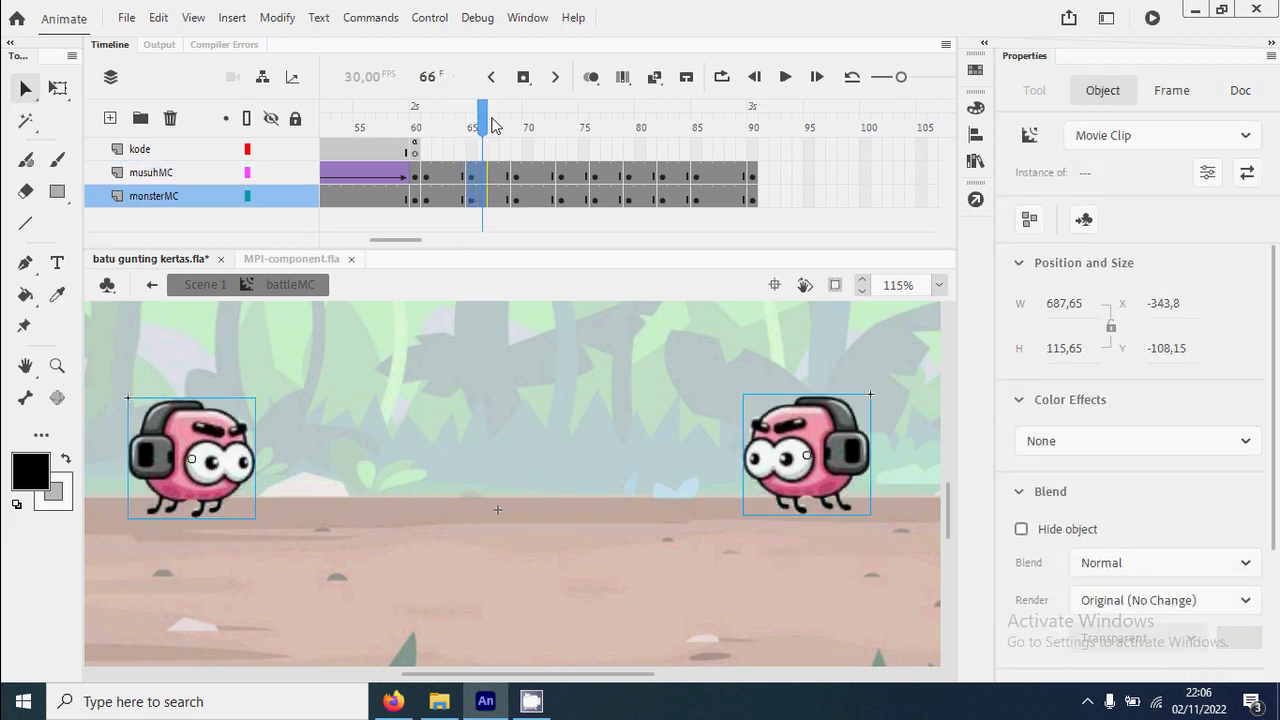
Raise both characters together at the frame 73 keyframe to about Y -111.
{"action": "left_click_drag", "start_coordinate": [495, 126], "coordinate": [563, 134]}
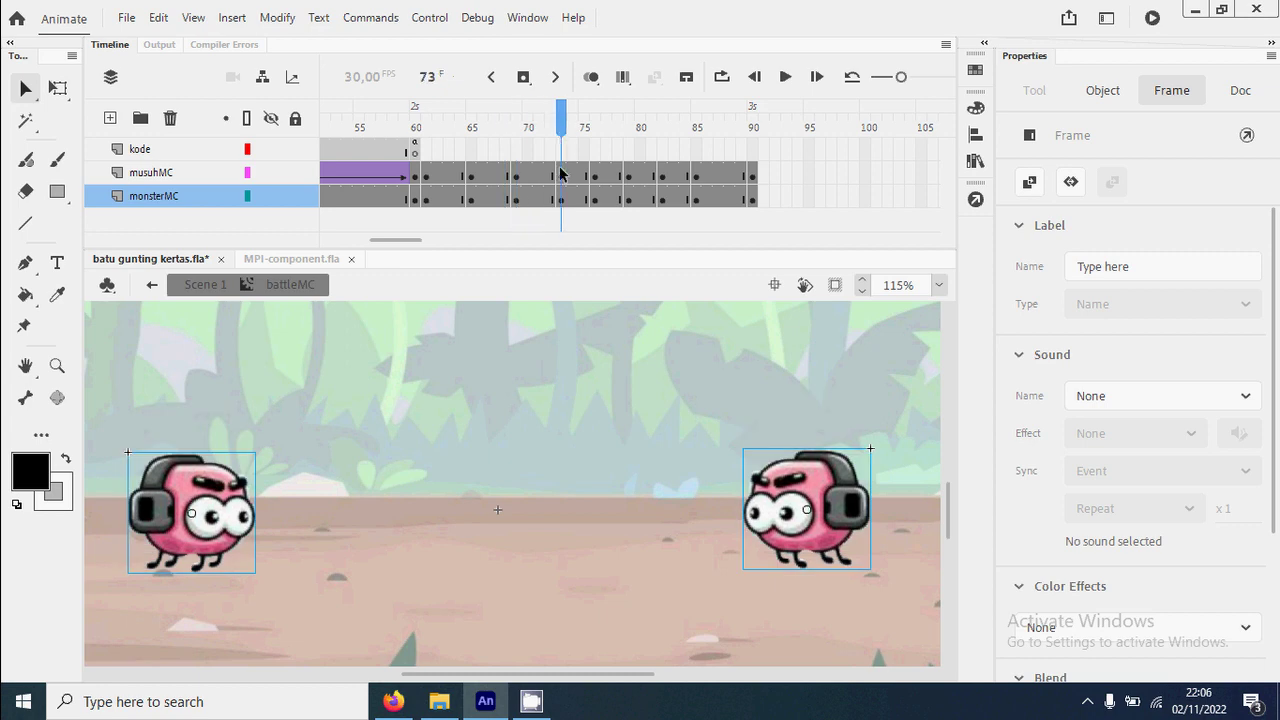
{"action": "left_click", "coordinate": [715, 430]}
{"action": "left_click_drag", "start_coordinate": [802, 512], "coordinate": [820, 462]}
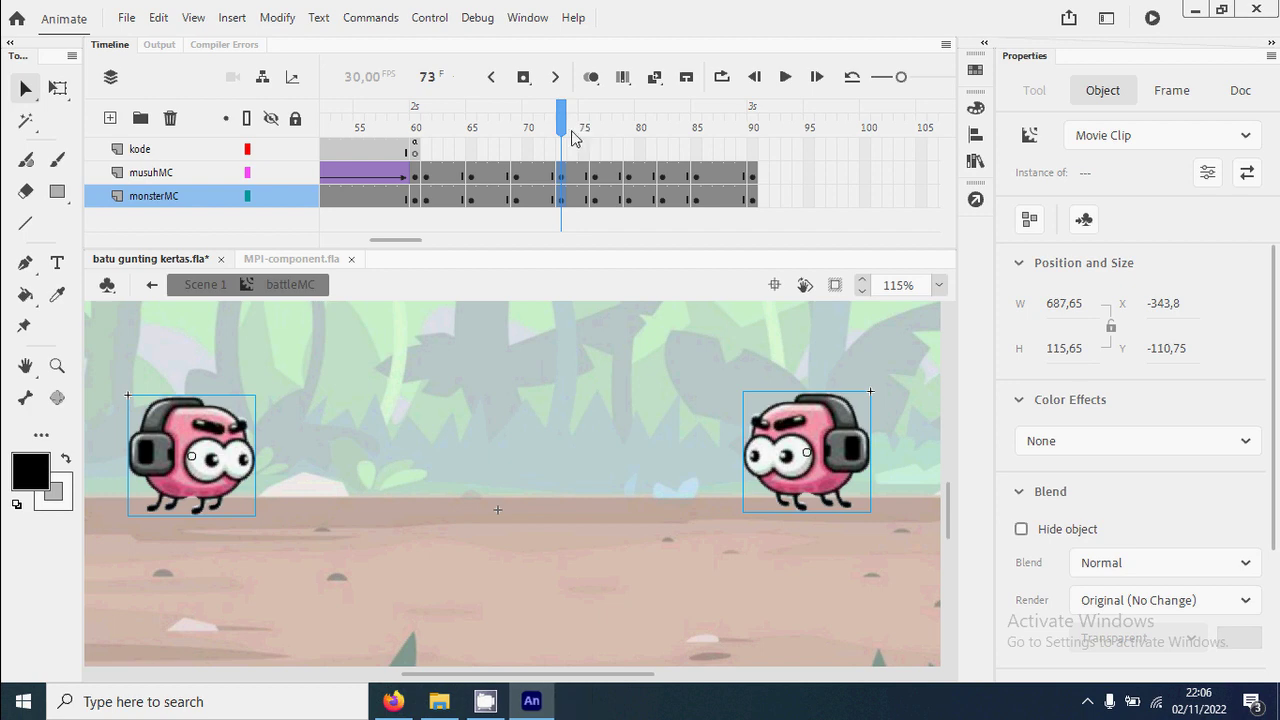
Raise both characters together at the frame 79 keyframe to about Y -97.
{"action": "left_click", "coordinate": [577, 138]}
{"action": "left_click_drag", "start_coordinate": [577, 138], "coordinate": [630, 145]}
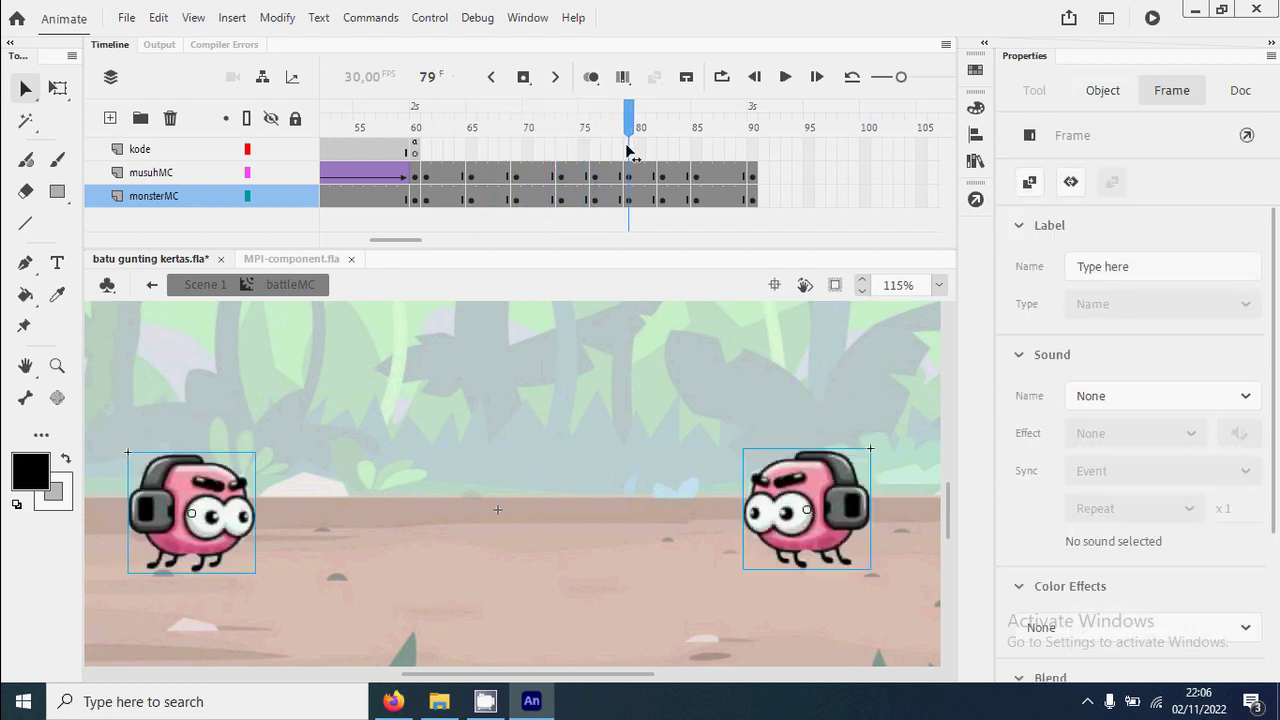
{"action": "left_click", "coordinate": [630, 185]}
{"action": "left_click_drag", "start_coordinate": [820, 516], "coordinate": [825, 478]}
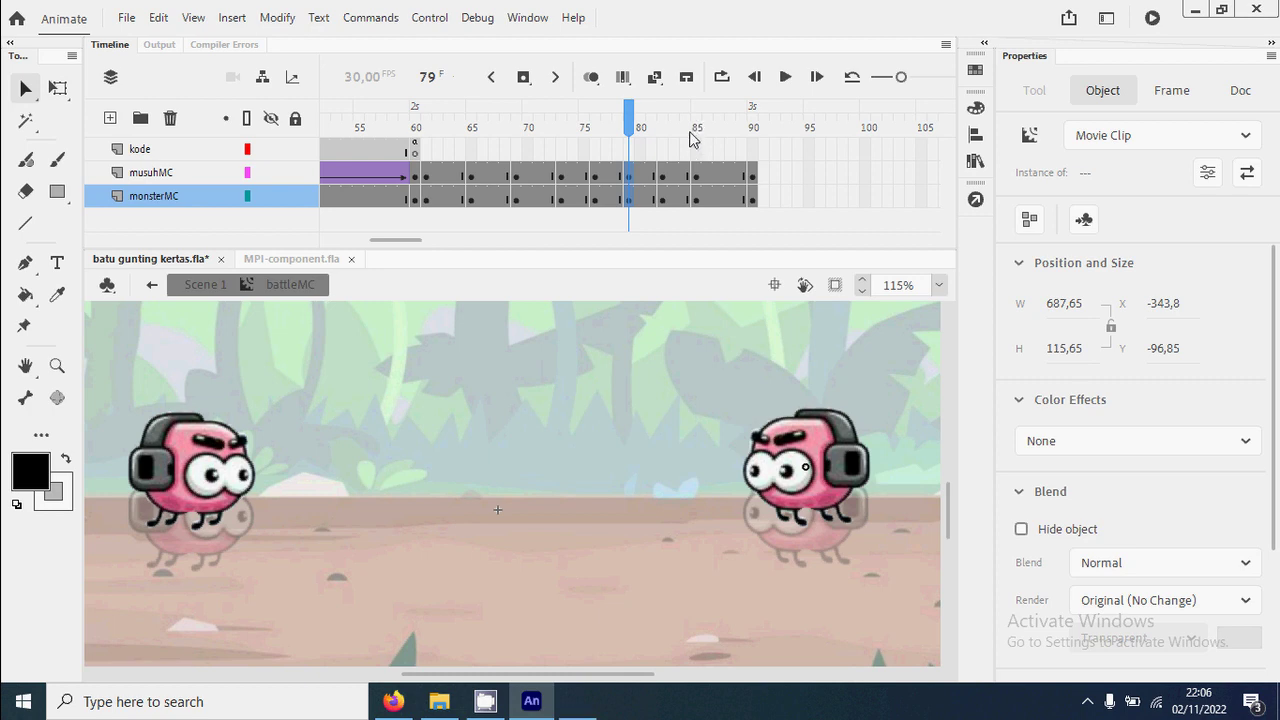
Insert an empty keyframe at frame 90 of the kode layer.
{"action": "left_click", "coordinate": [630, 125]}
{"action": "left_click_drag", "start_coordinate": [656, 127], "coordinate": [710, 135]}
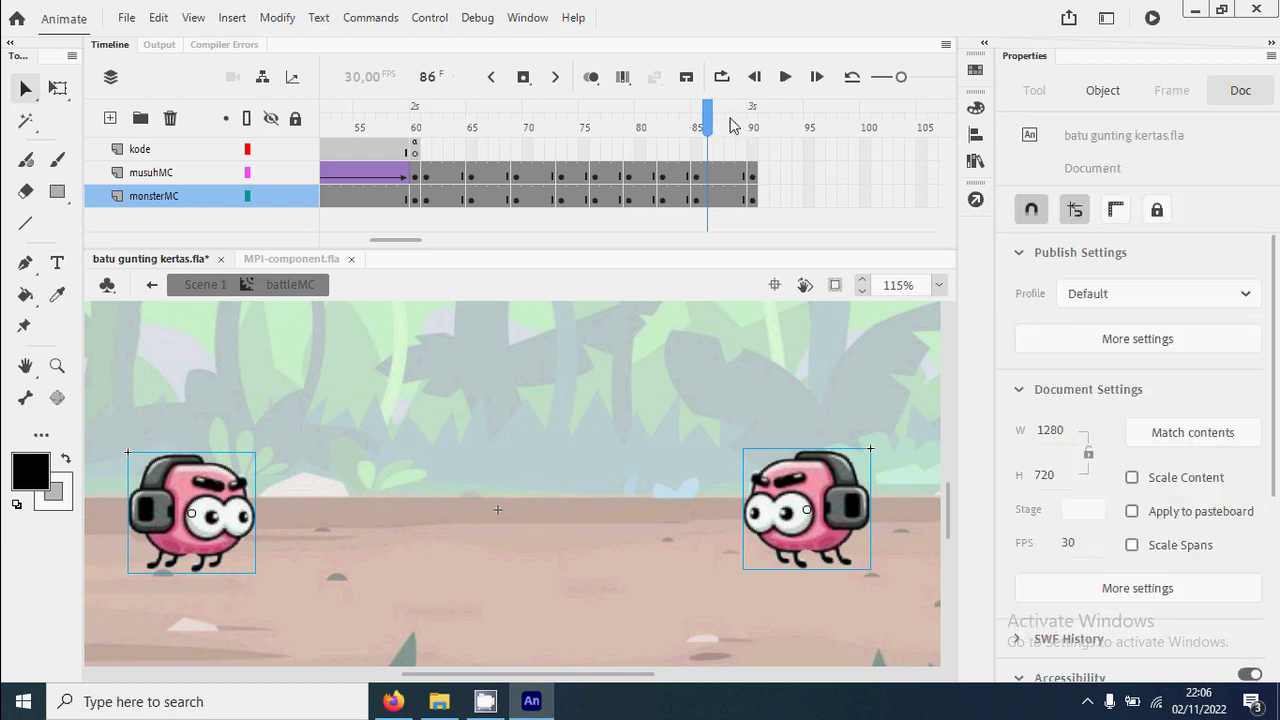
{"action": "left_click_drag", "start_coordinate": [740, 130], "coordinate": [752, 130]}
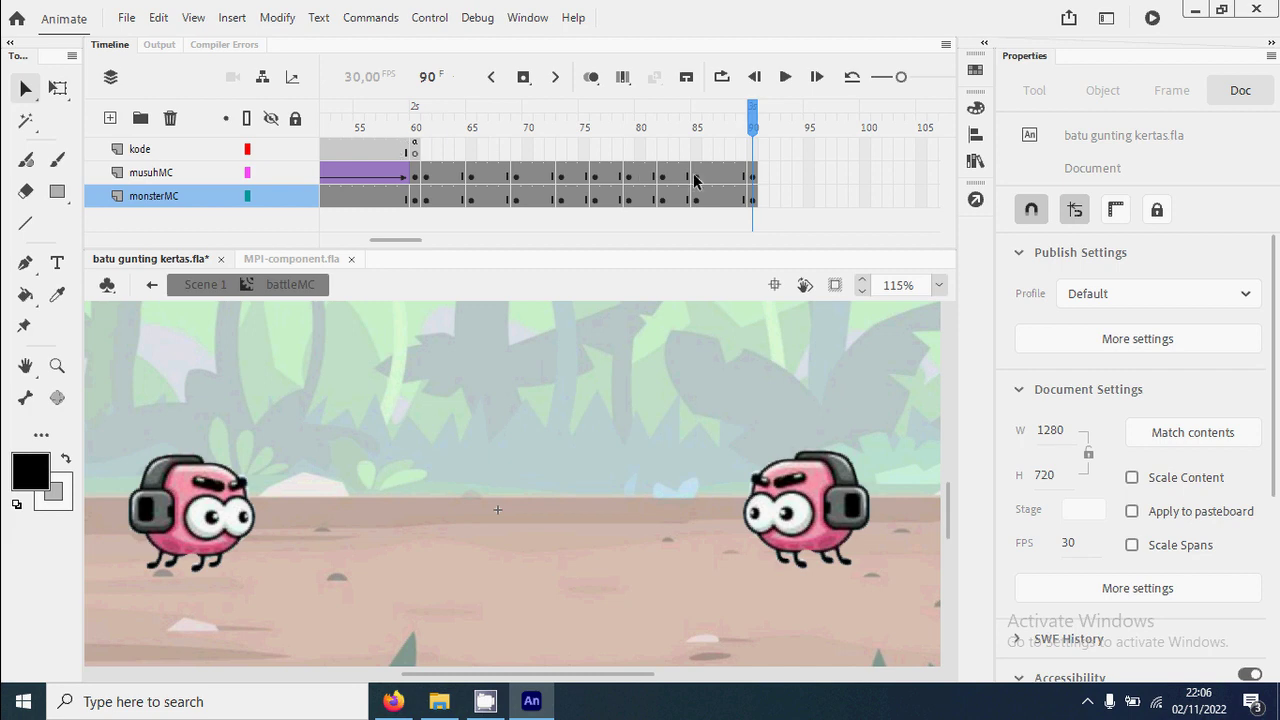
{"action": "right_click", "coordinate": [754, 149]}
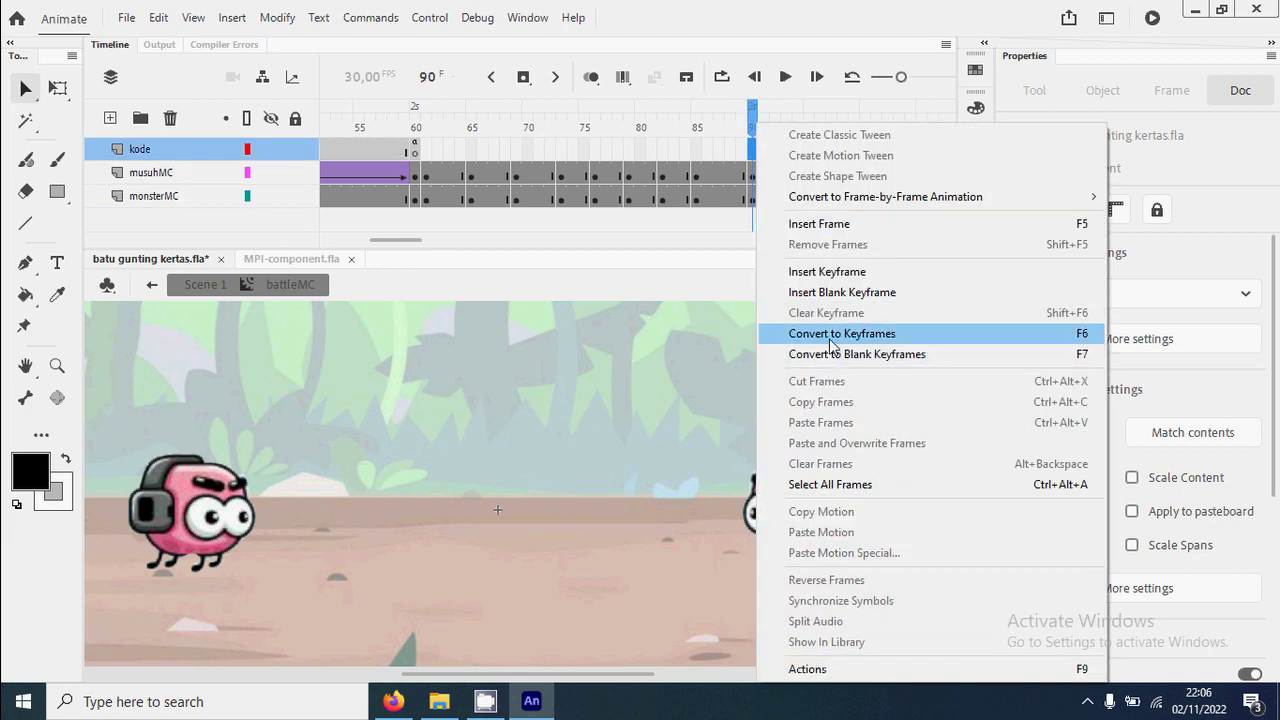
{"action": "left_click", "coordinate": [866, 272]}
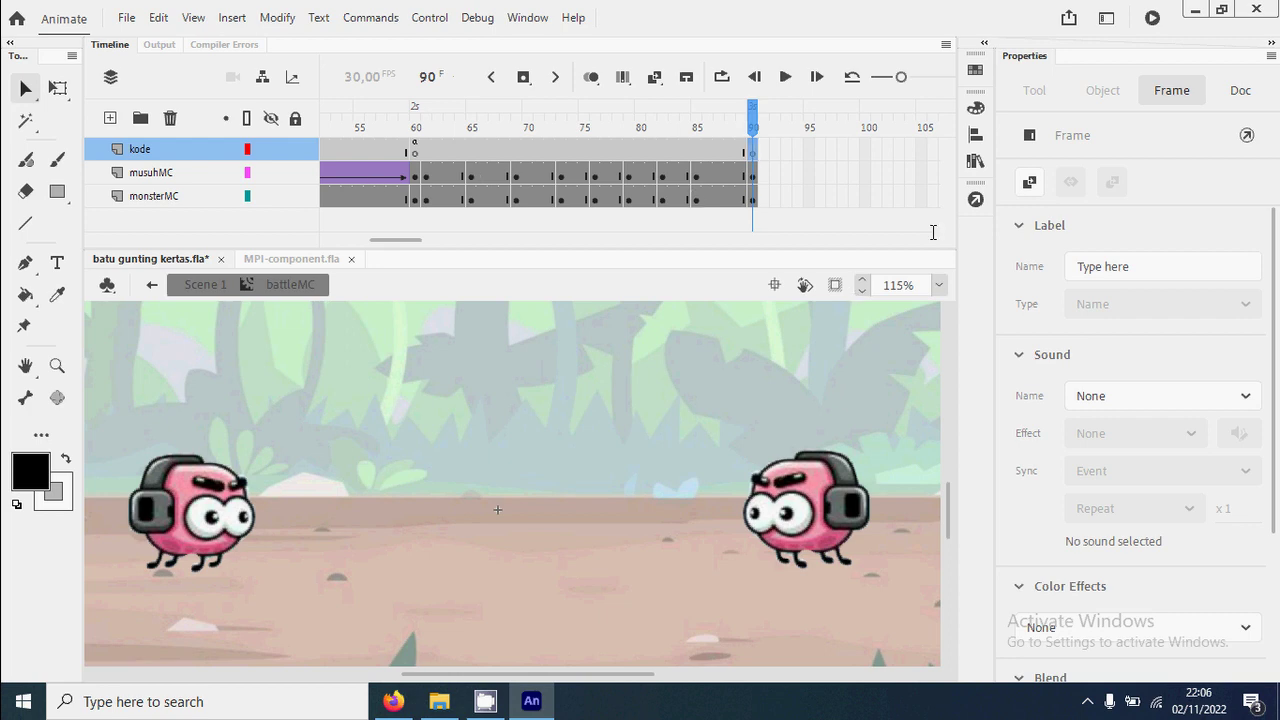
Add the script gotoAndStop(1); to frame 90 of the kode layer and close the script editor.
{"action": "left_click", "coordinate": [975, 199]}
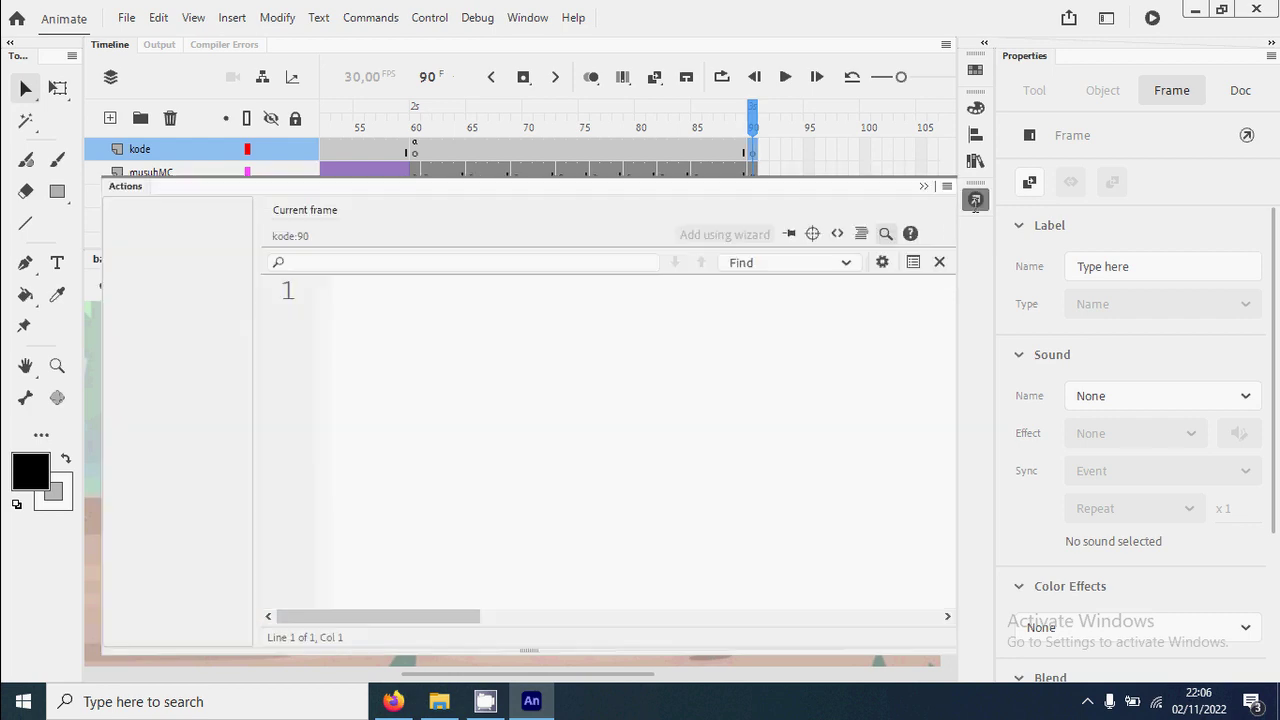
{"action": "left_click", "coordinate": [596, 367]}
{"action": "type", "text": "gotoAndS"}
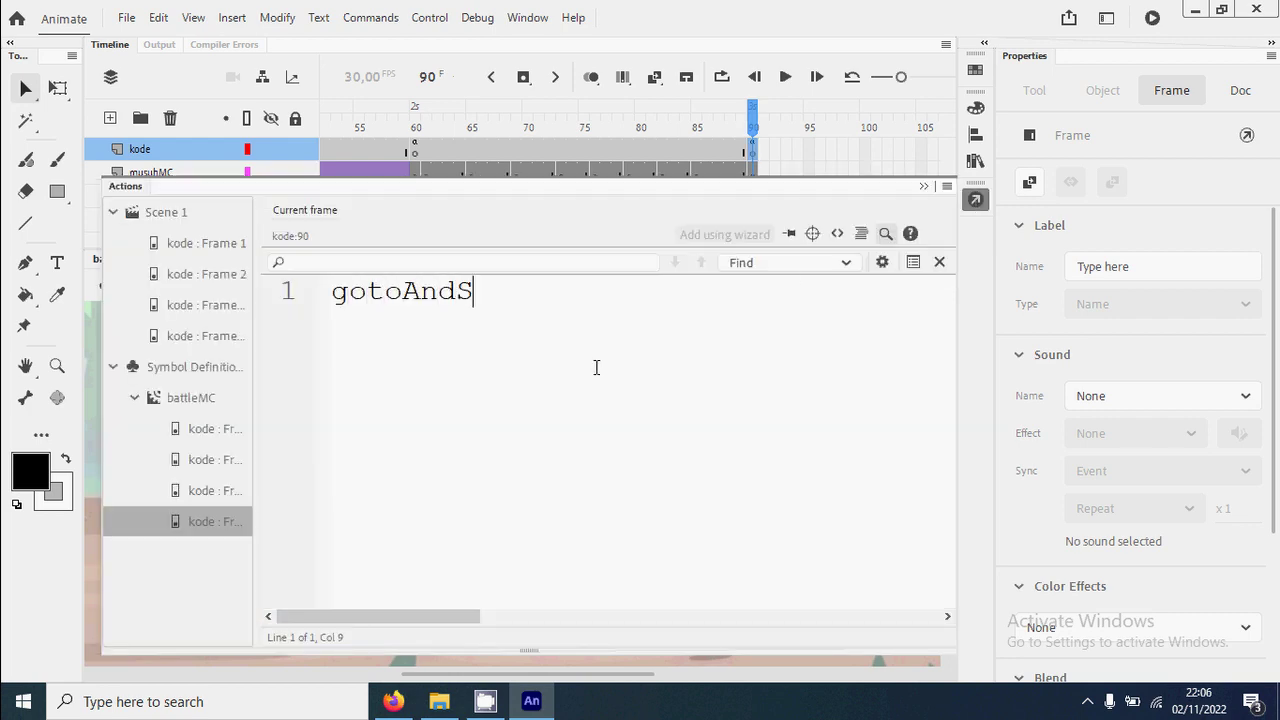
{"action": "type", "text": "top(1)"}
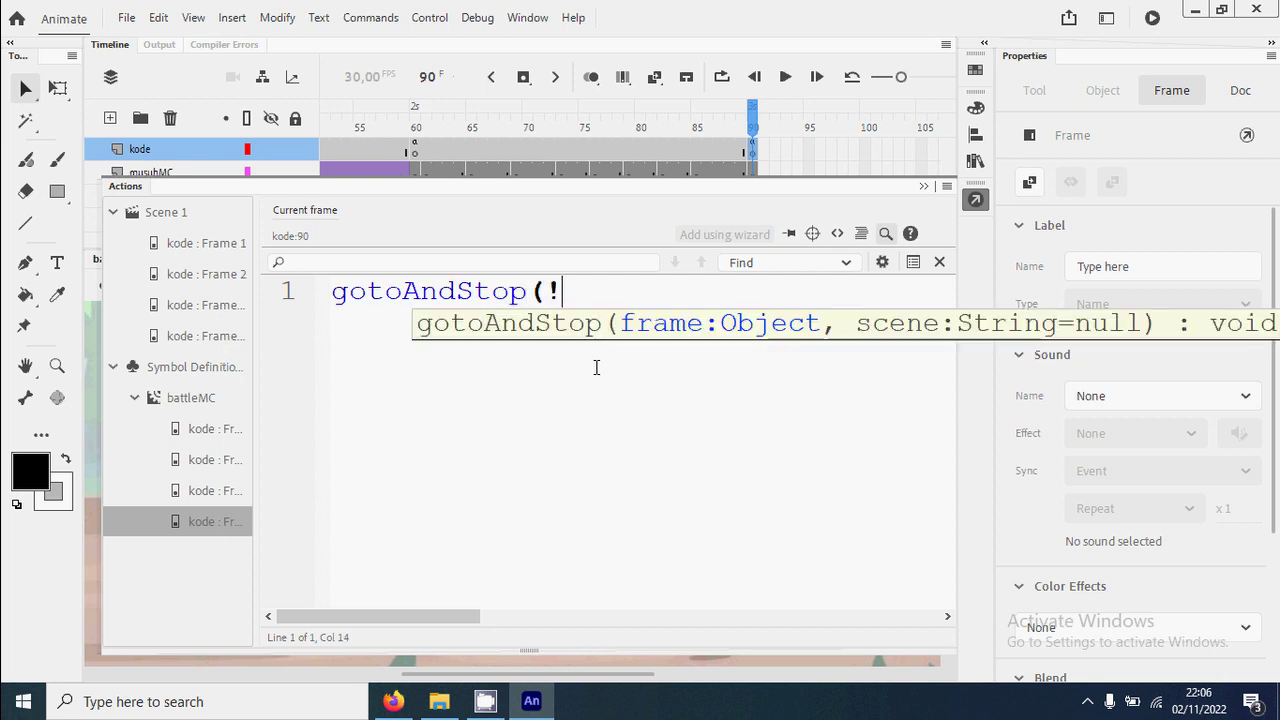
{"action": "type", "text": ";"}
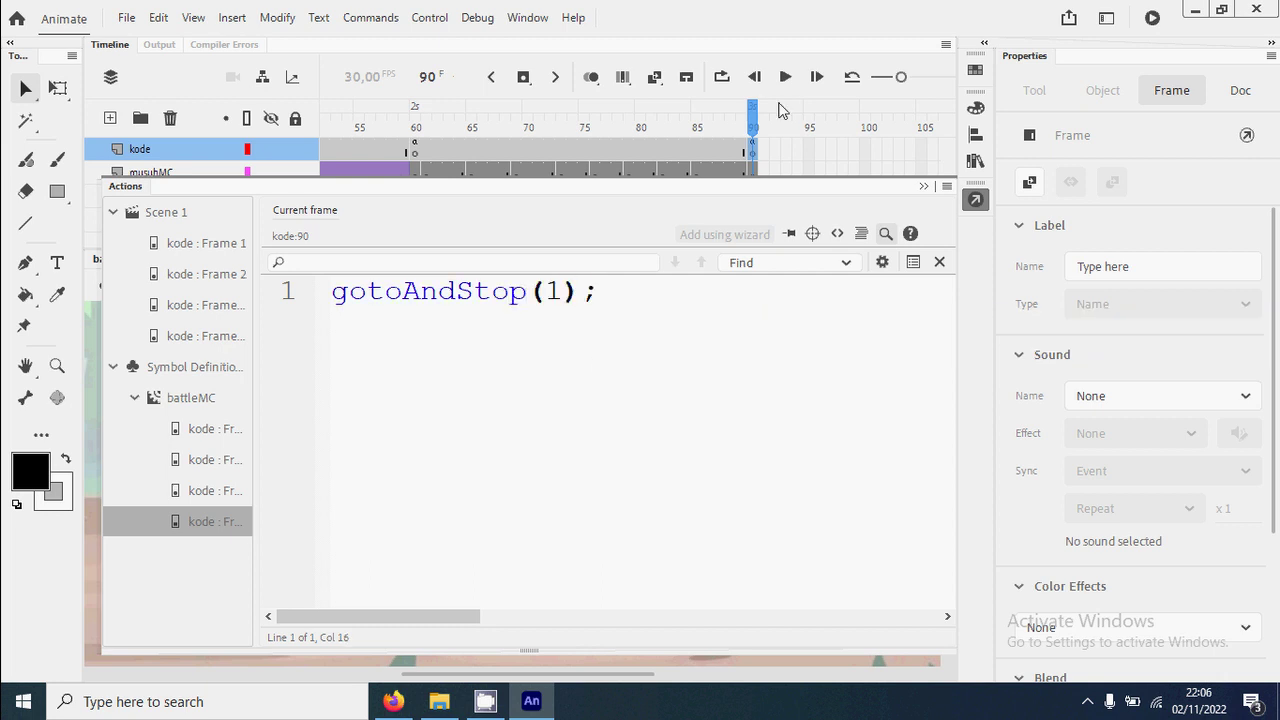
{"action": "left_click", "coordinate": [975, 199]}
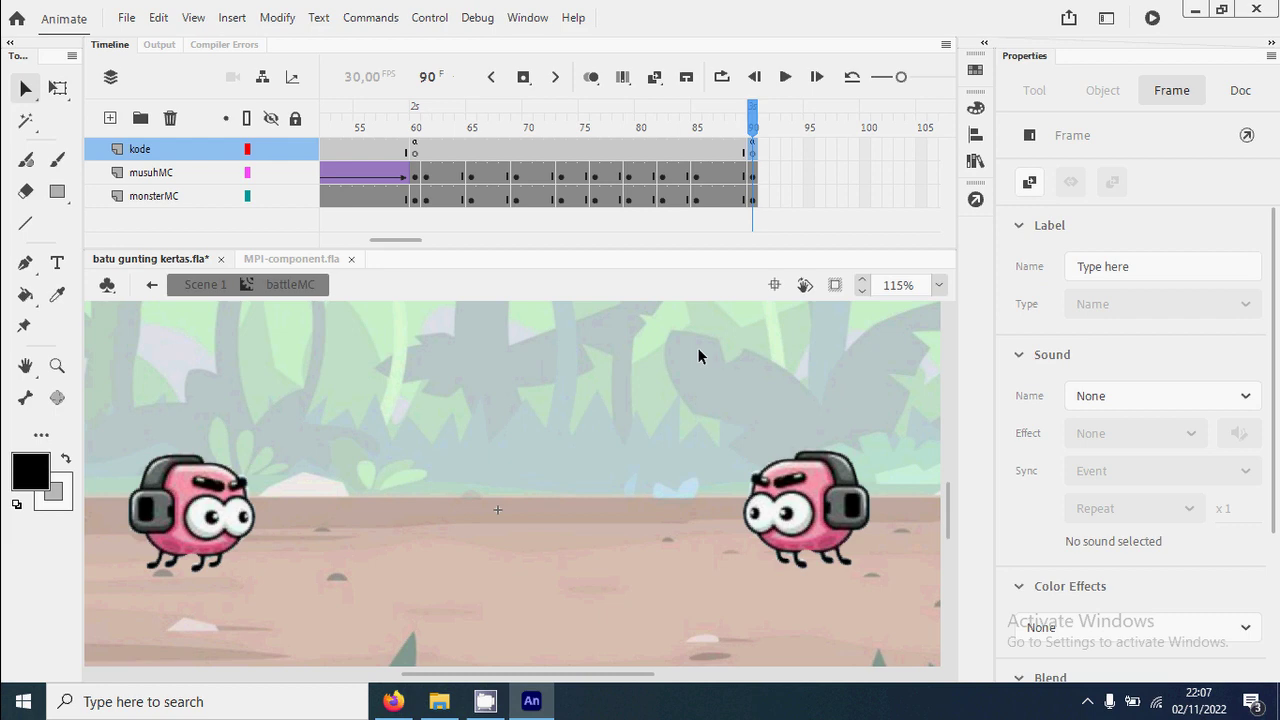
Leave the battleMC symbol for Scene 1 and deselect everything on the stage.
{"action": "key", "text": "ctrl+minus"}
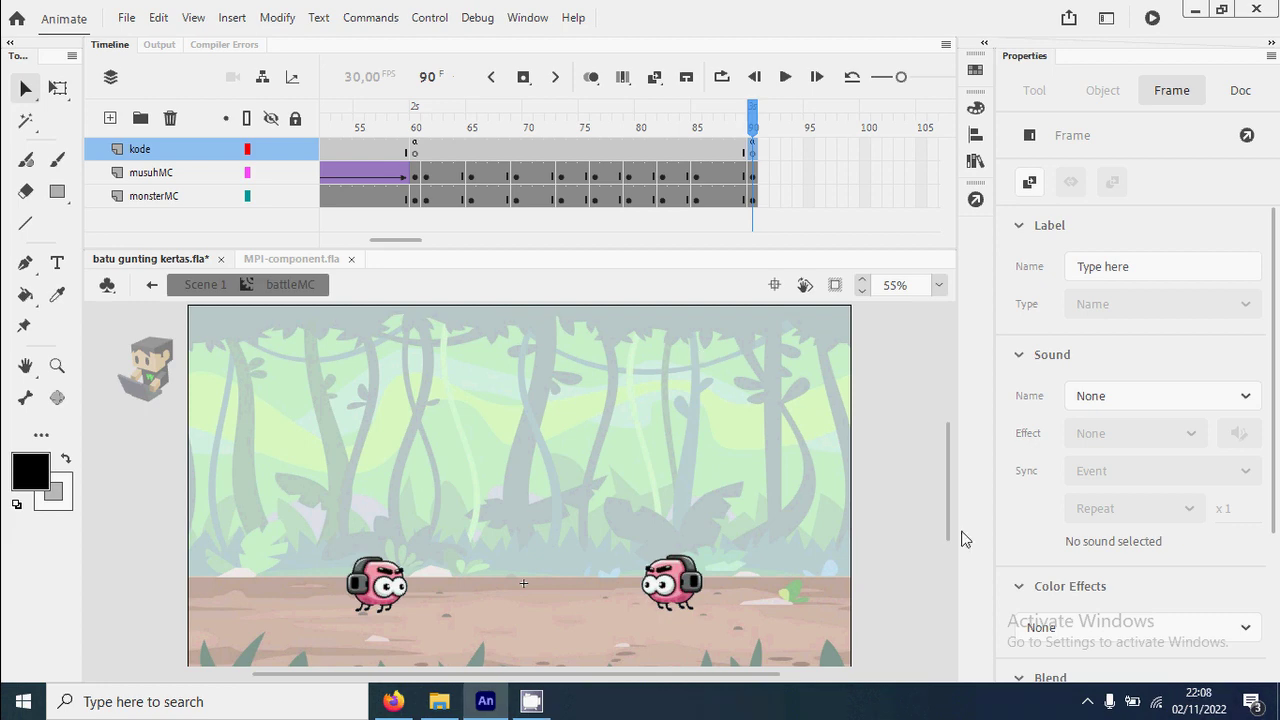
{"action": "left_click", "coordinate": [205, 284]}
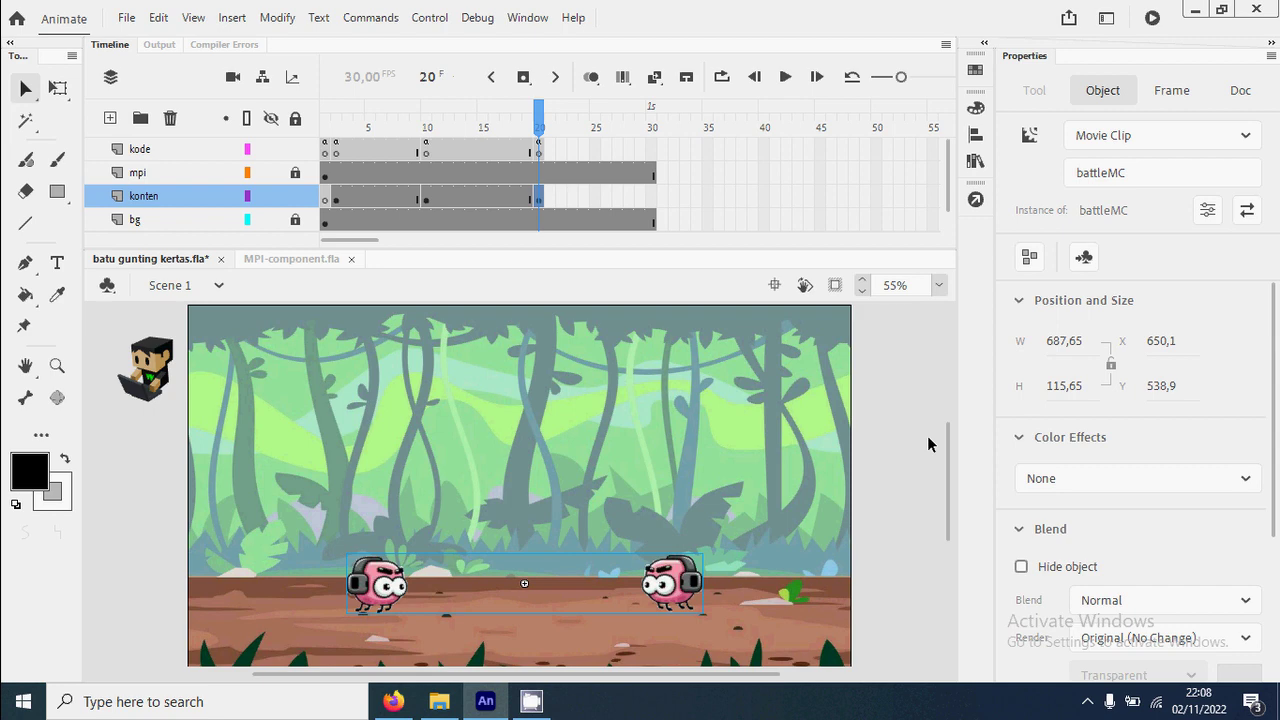
{"action": "left_click", "coordinate": [108, 485]}
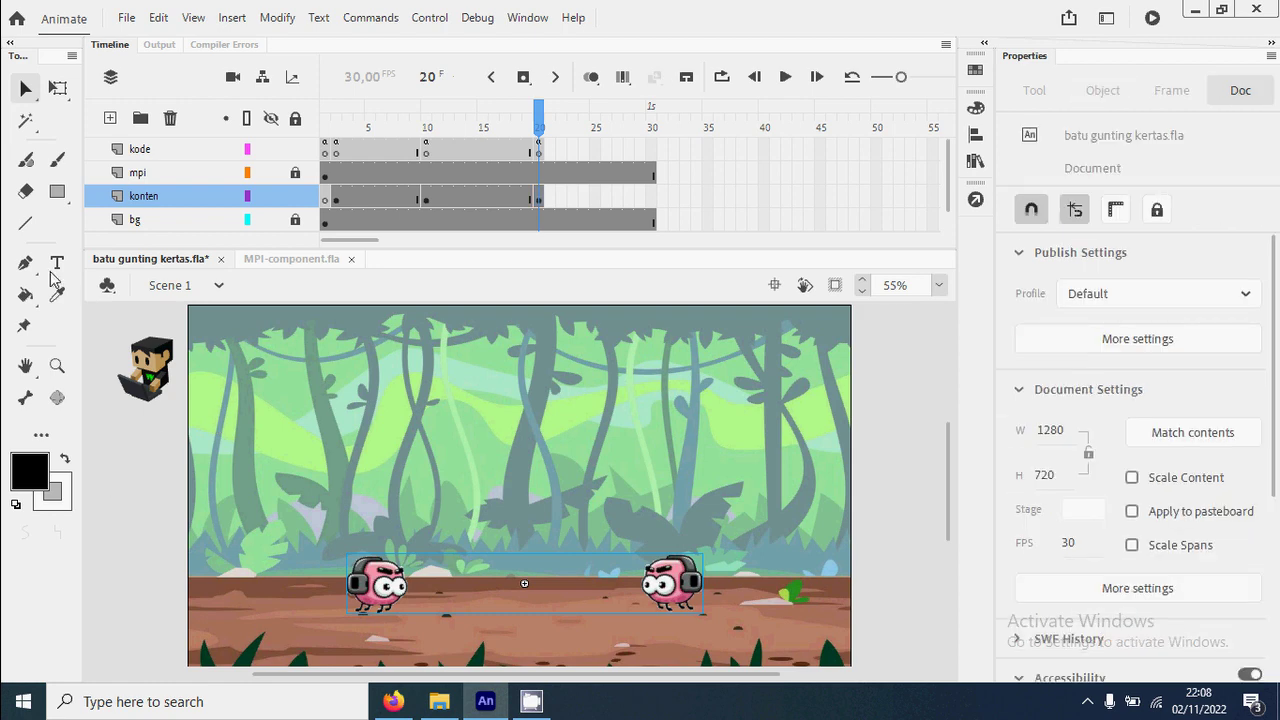
Draw a blue-filled circle about 206 px wide with the Oval tool above the left character, on frame 20 of the konten layer.
{"action": "left_click", "coordinate": [60, 196]}
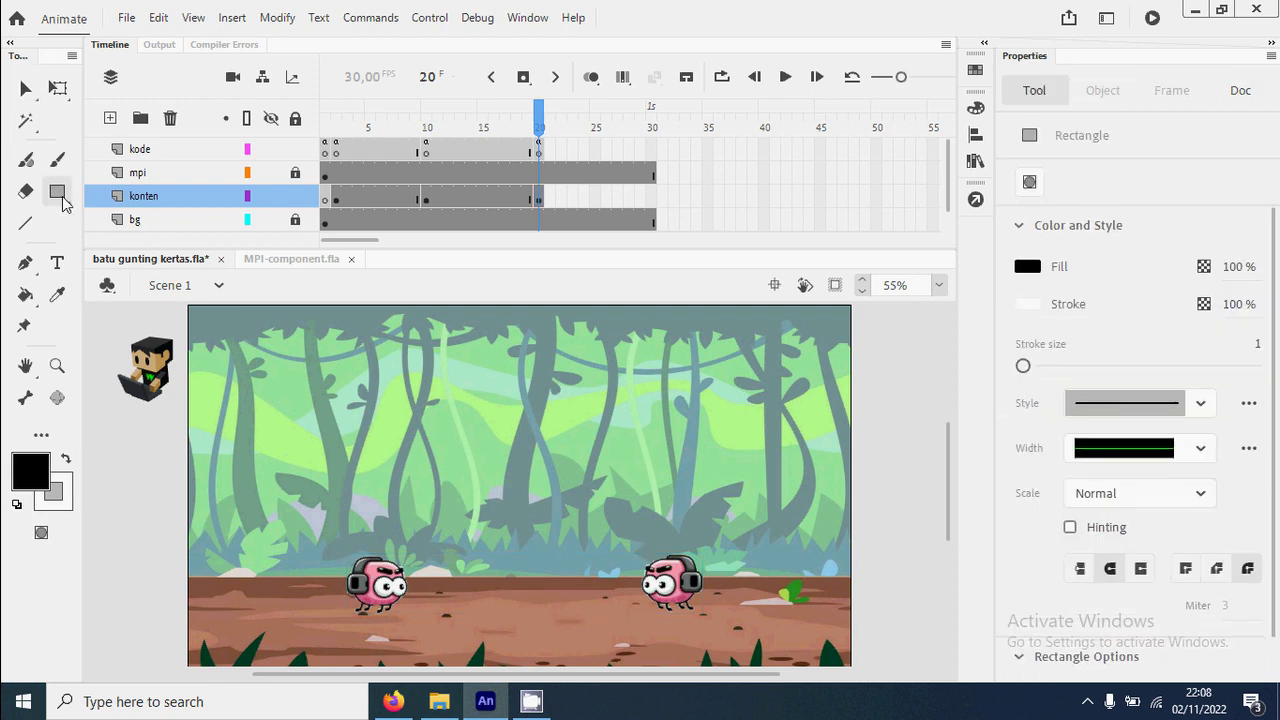
{"action": "left_click_drag", "start_coordinate": [63, 200], "coordinate": [93, 222]}
{"action": "left_click", "coordinate": [146, 252]}
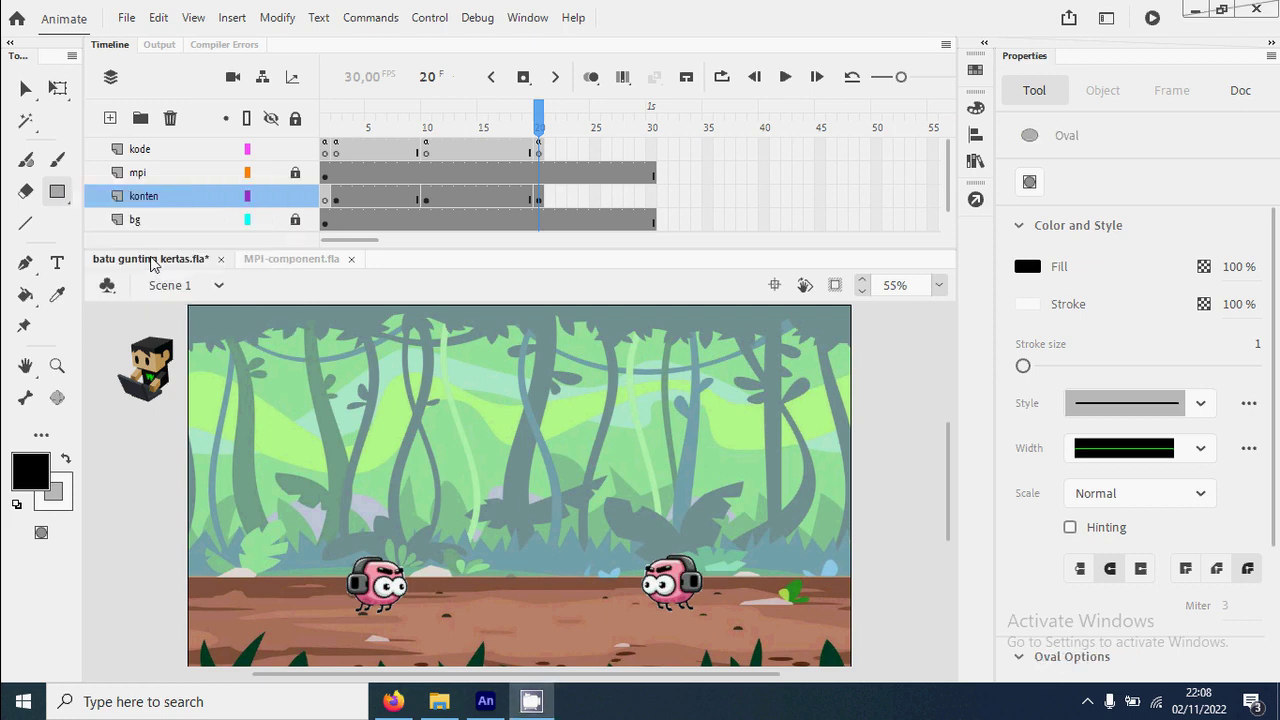
{"action": "left_click", "coordinate": [33, 472]}
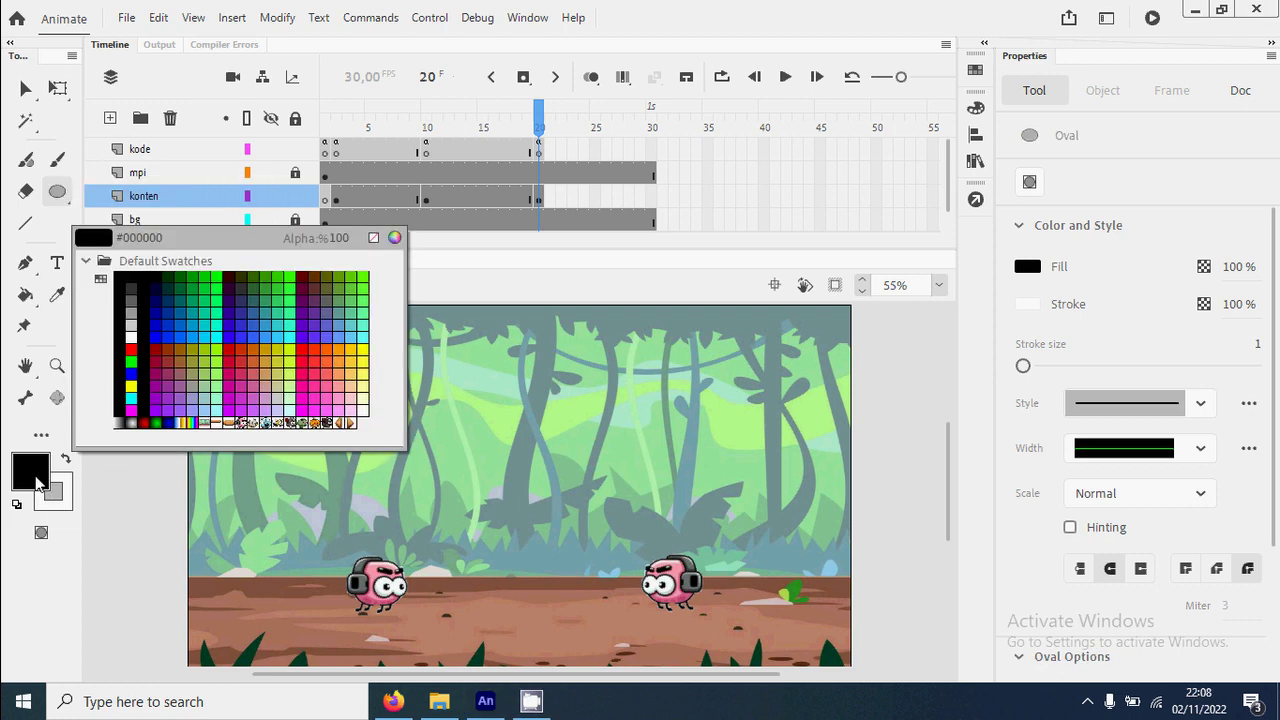
{"action": "left_click", "coordinate": [186, 334]}
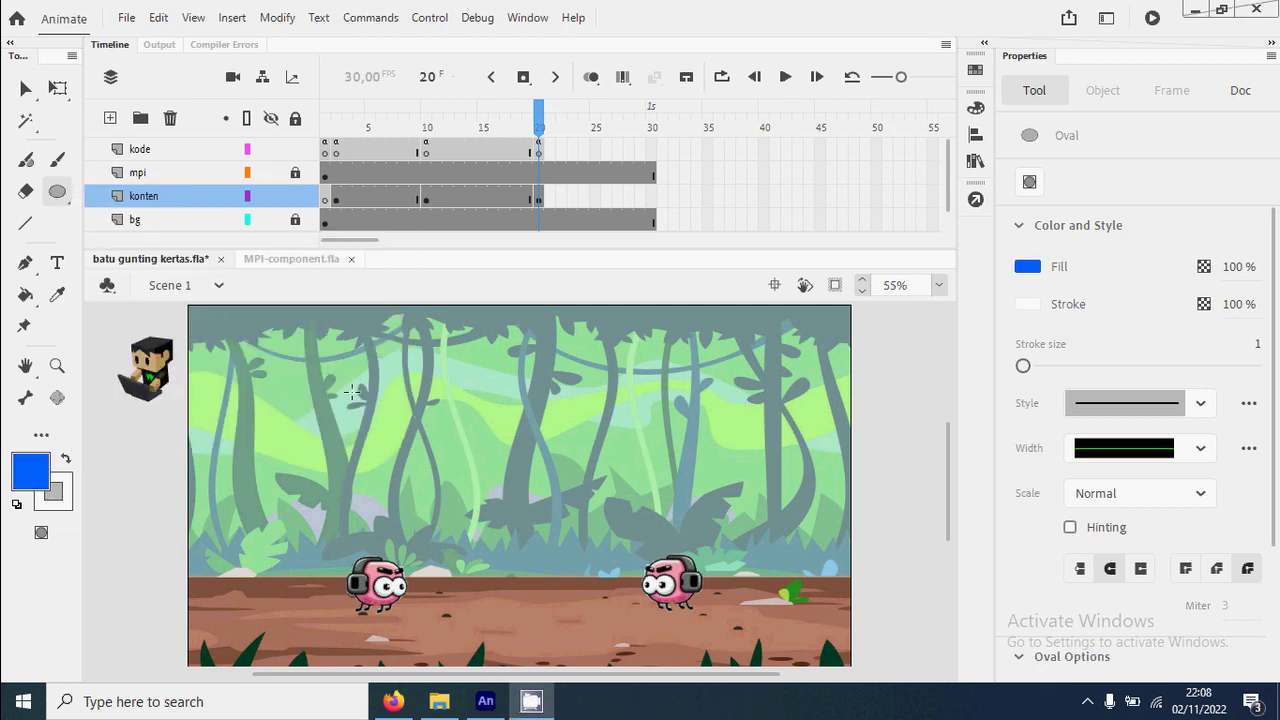
{"action": "left_click_drag", "start_coordinate": [335, 404], "coordinate": [442, 512]}
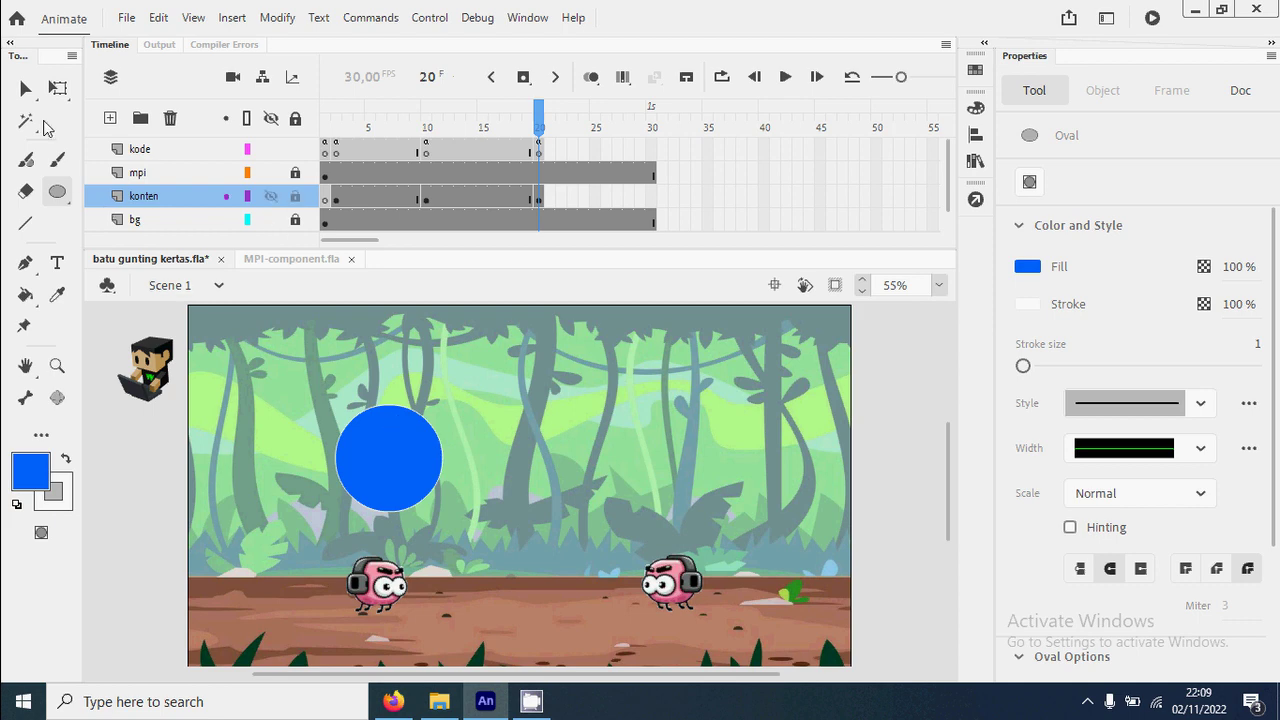
Select only the blue circle's outline stroke, scale it to 80% and deselect it.
{"action": "left_click", "coordinate": [26, 89]}
{"action": "left_click", "coordinate": [442, 460]}
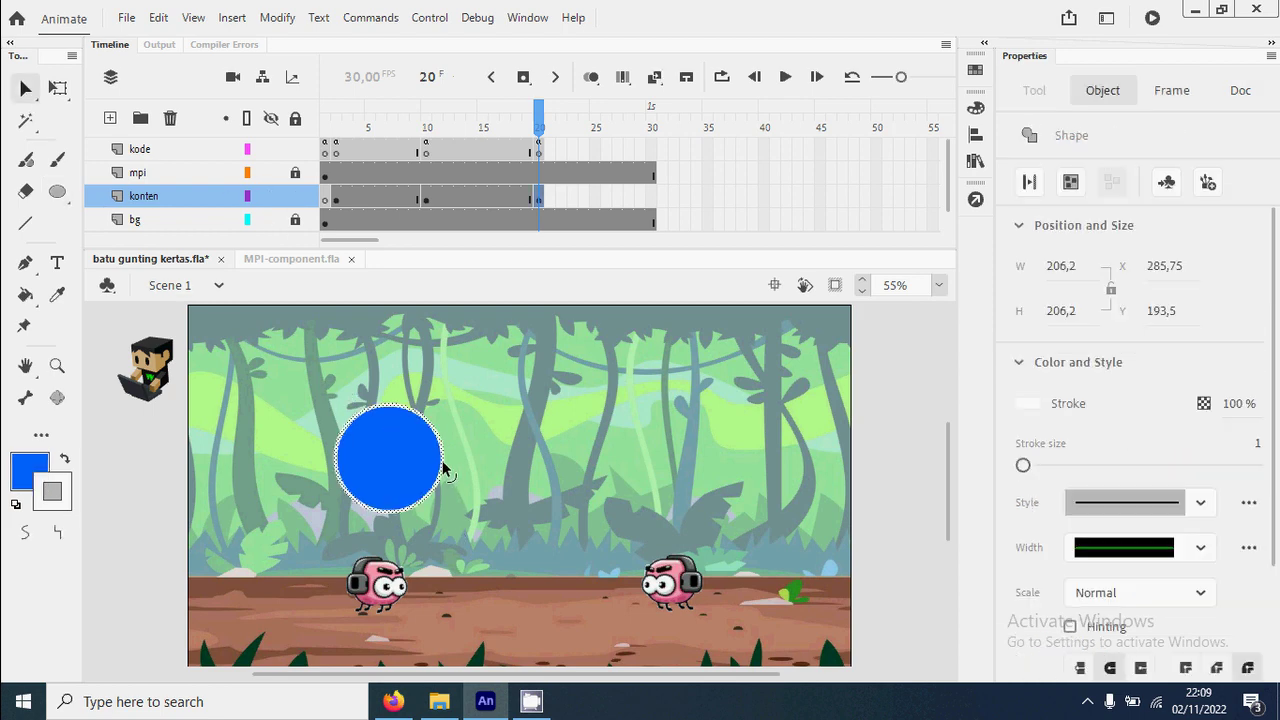
{"action": "key", "text": "ctrl+alt+s"}
{"action": "type", "text": "80"}
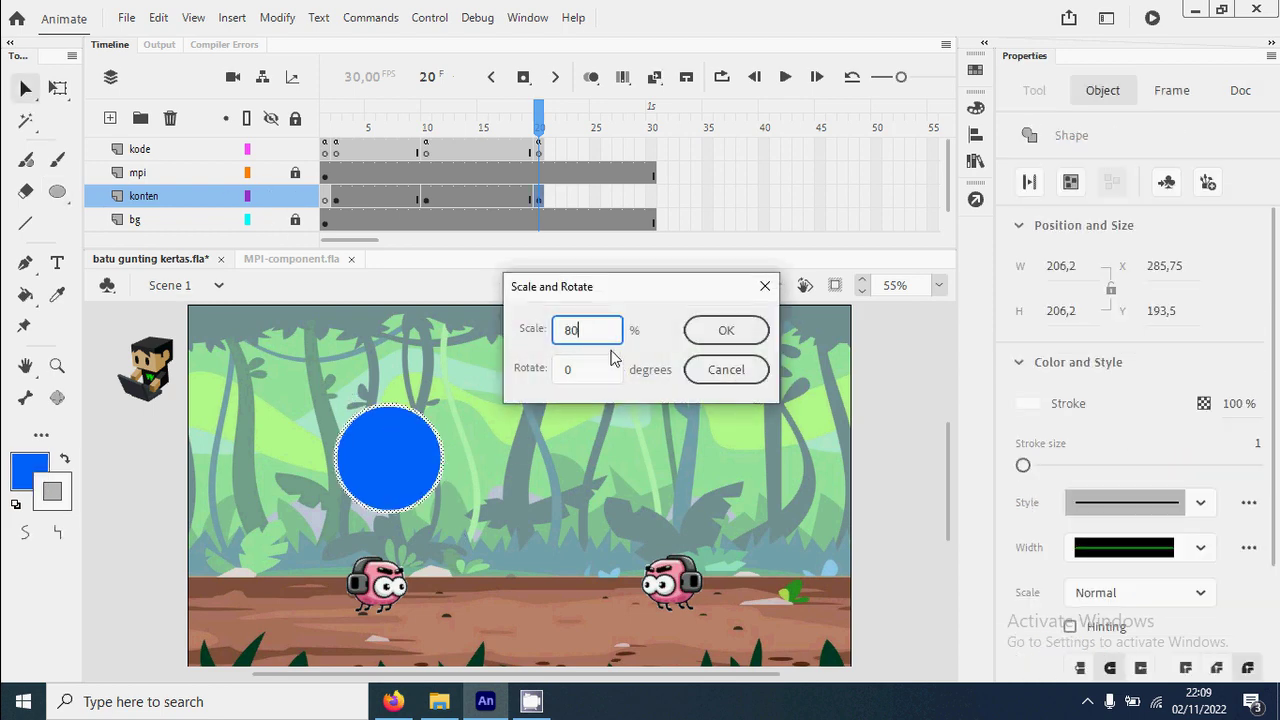
{"action": "key", "text": "Return"}
{"action": "left_click", "coordinate": [130, 457]}
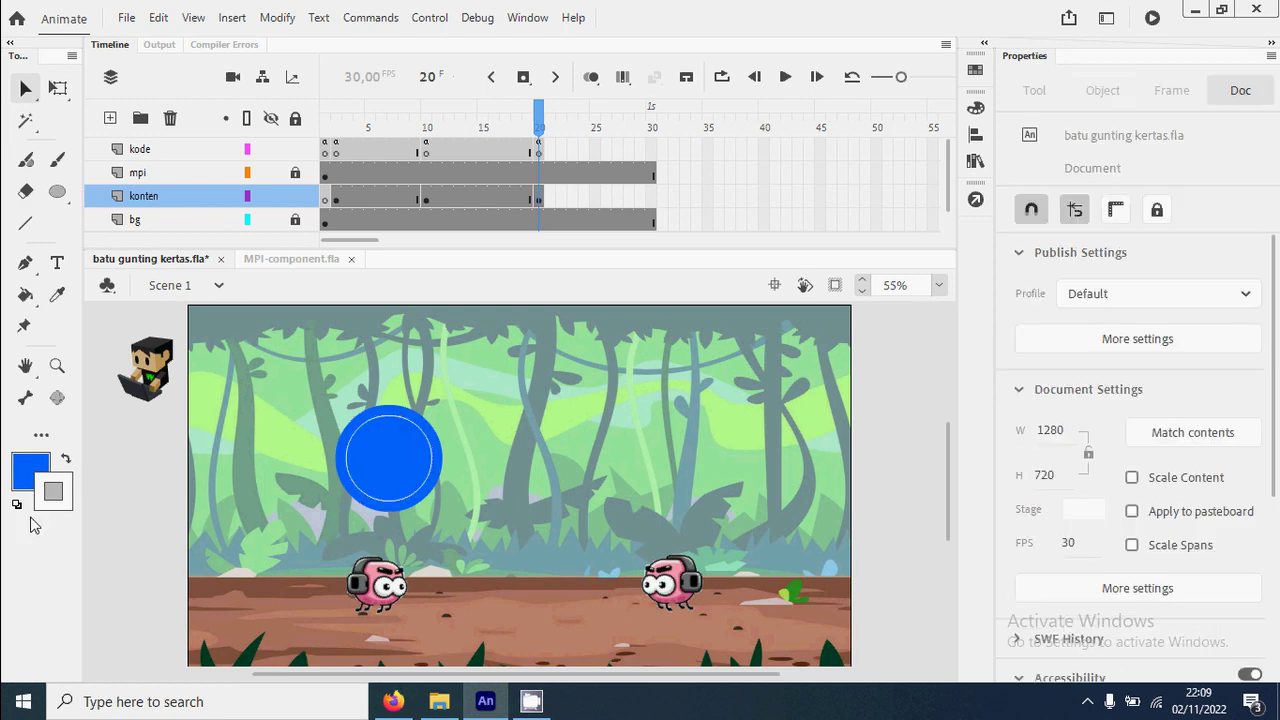
Swap the stroke and fill colours and fill the ring around the blue disc with white using the Paint Bucket.
{"action": "left_click", "coordinate": [66, 459]}
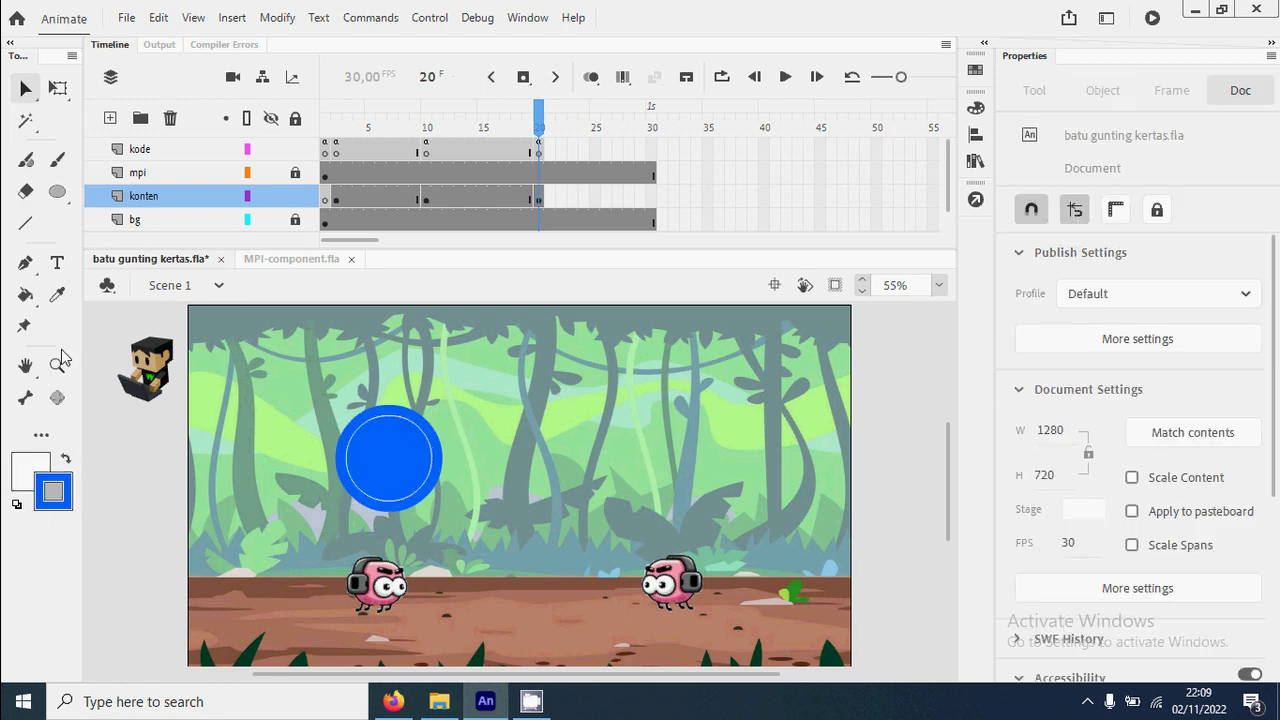
{"action": "left_click", "coordinate": [26, 295]}
{"action": "left_click", "coordinate": [397, 419]}
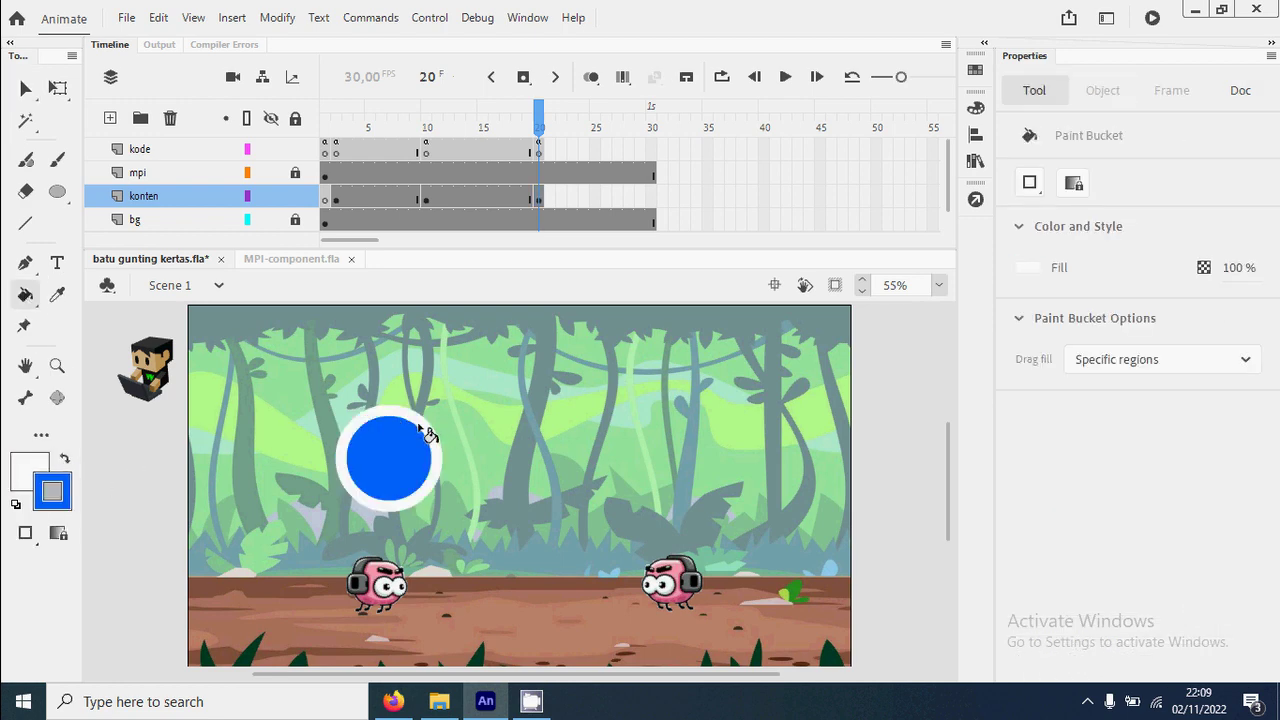
{"action": "key", "text": "v"}
{"action": "left_click", "coordinate": [430, 455]}
{"action": "key", "text": "Escape"}
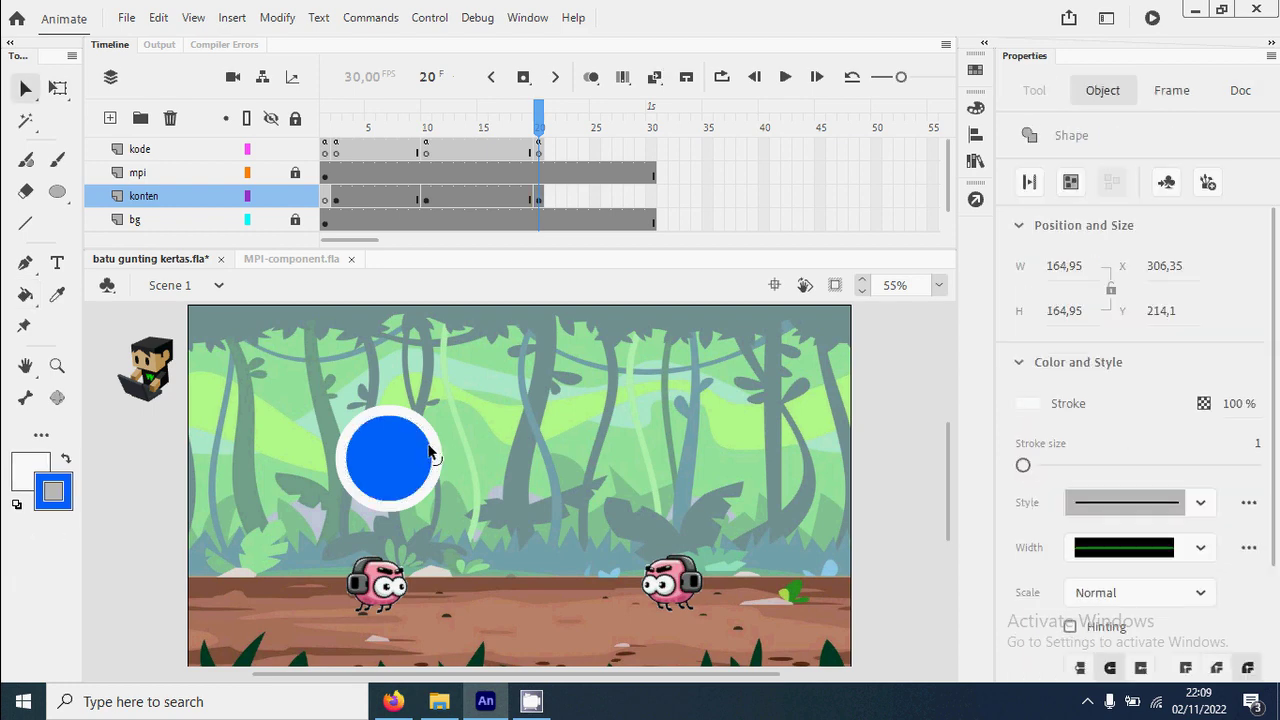
Select the blue disc together with its white ring and convert them to a Movie Clip symbol named tanganMC.
{"action": "key", "text": "z"}
{"action": "left_click_drag", "start_coordinate": [334, 398], "coordinate": [478, 509]}
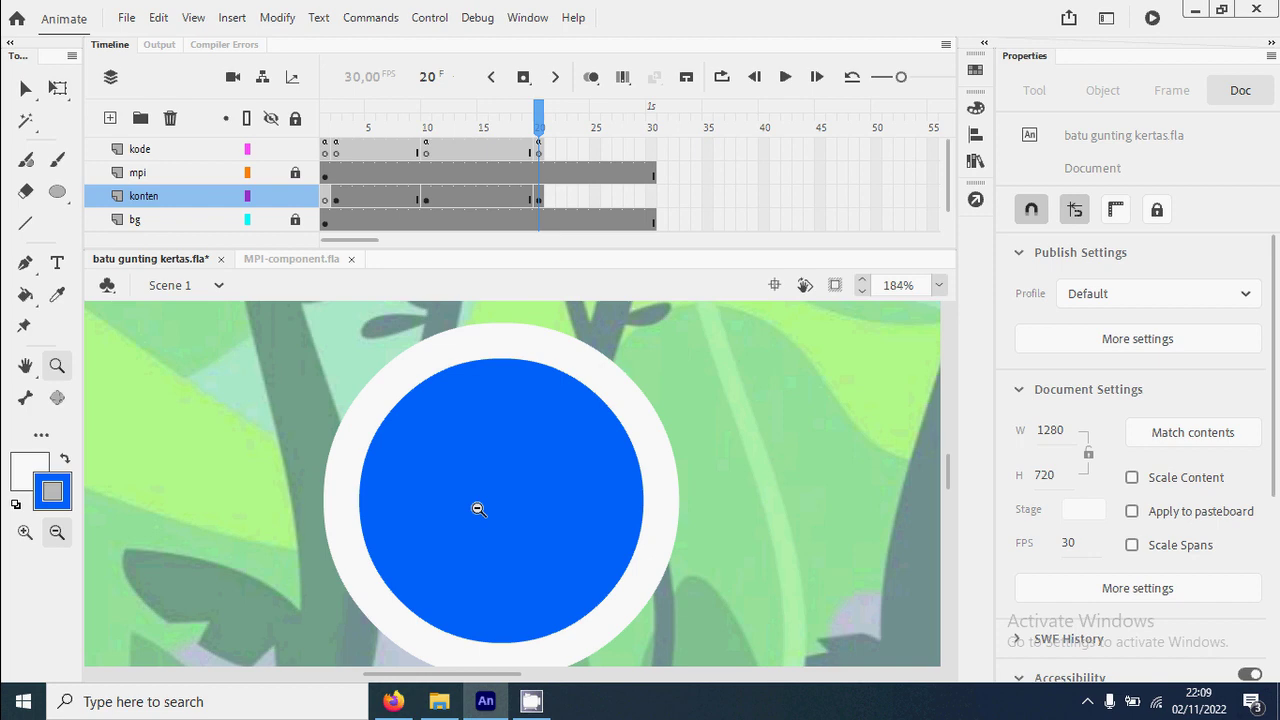
{"action": "key", "text": "v"}
{"action": "left_click", "coordinate": [530, 524]}
{"action": "left_click", "coordinate": [674, 485], "text": "shift"}
{"action": "key", "text": "z"}
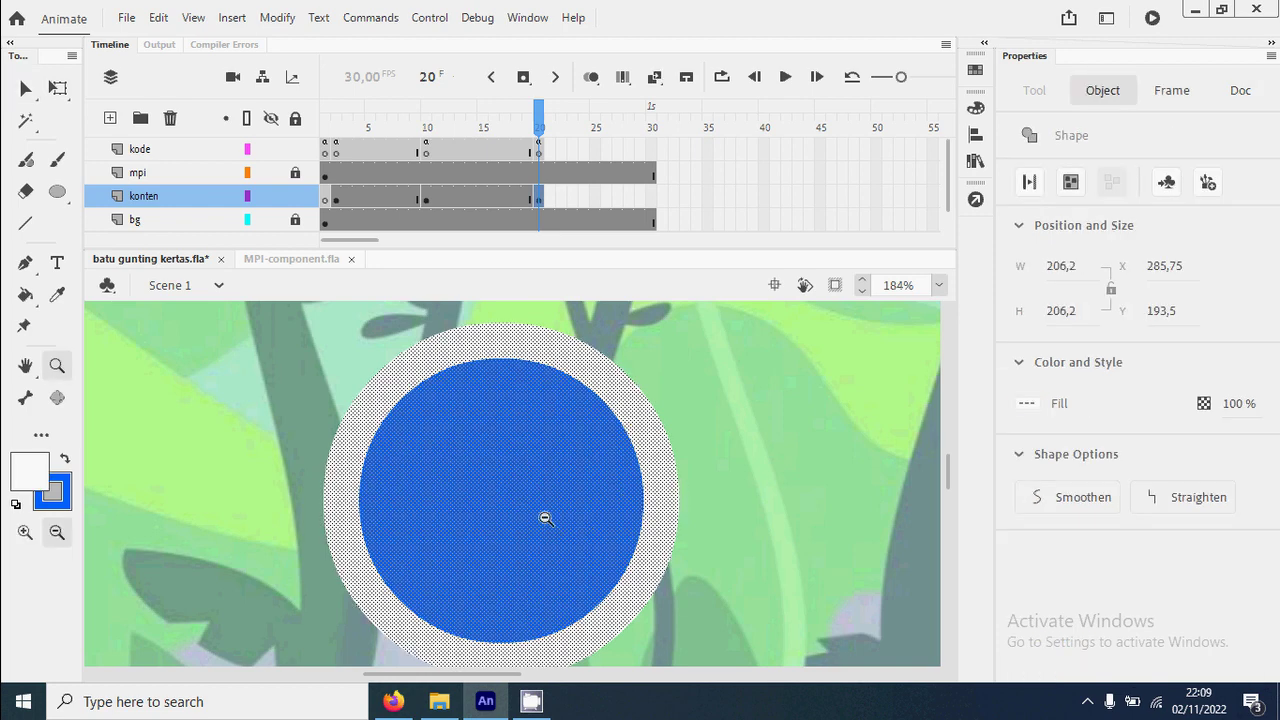
{"action": "left_click", "coordinate": [538, 516], "text": "alt"}
{"action": "key", "text": "v"}
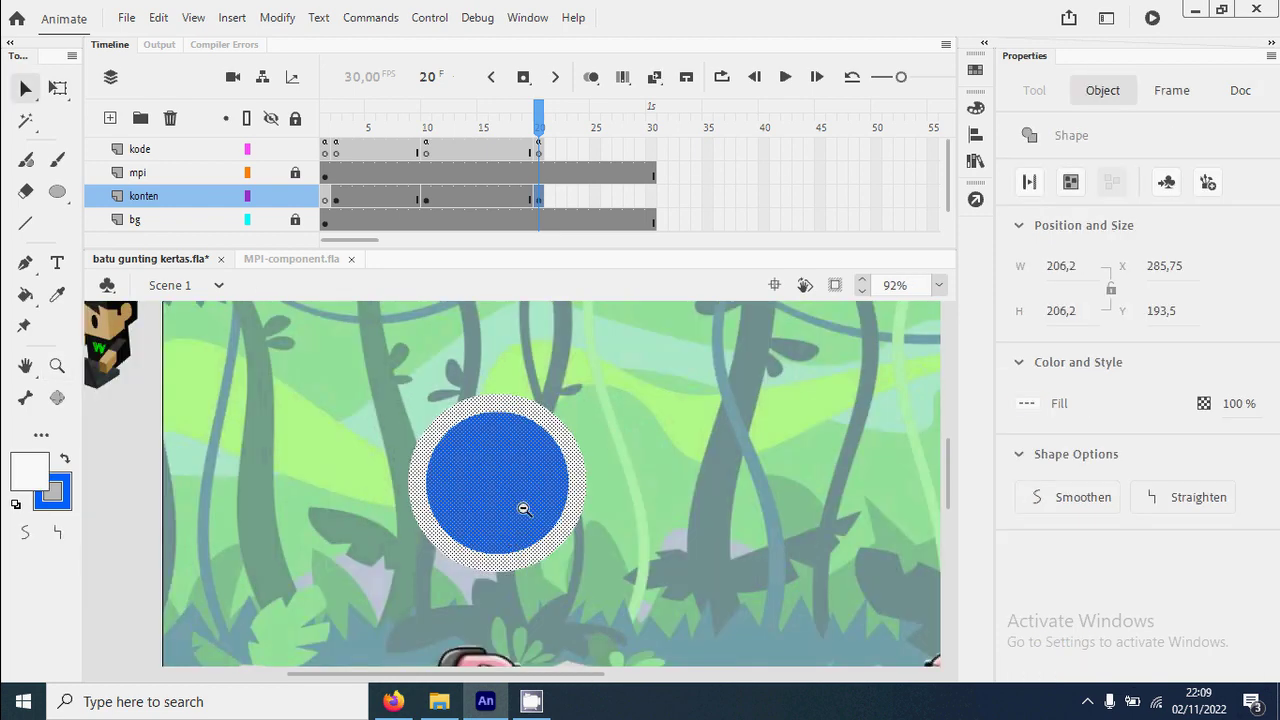
{"action": "right_click", "coordinate": [521, 507]}
{"action": "left_click", "coordinate": [686, 653]}
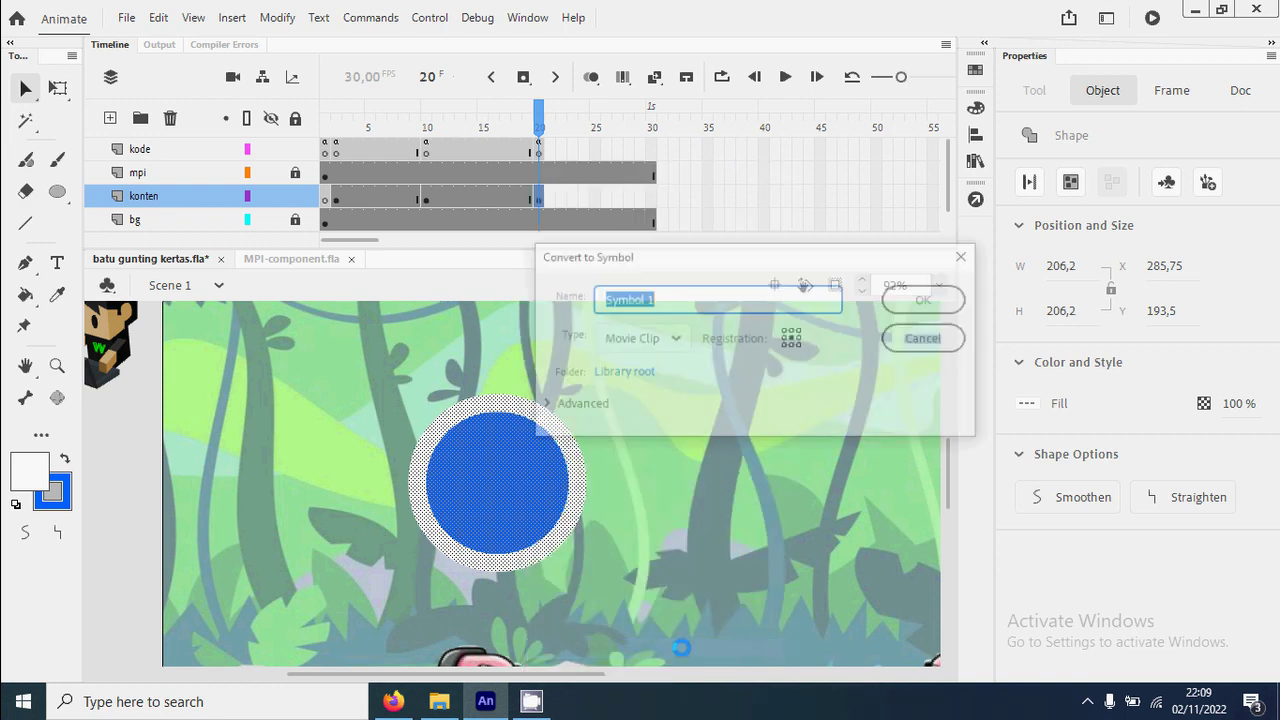
{"action": "left_click_drag", "start_coordinate": [721, 270], "coordinate": [819, 272]}
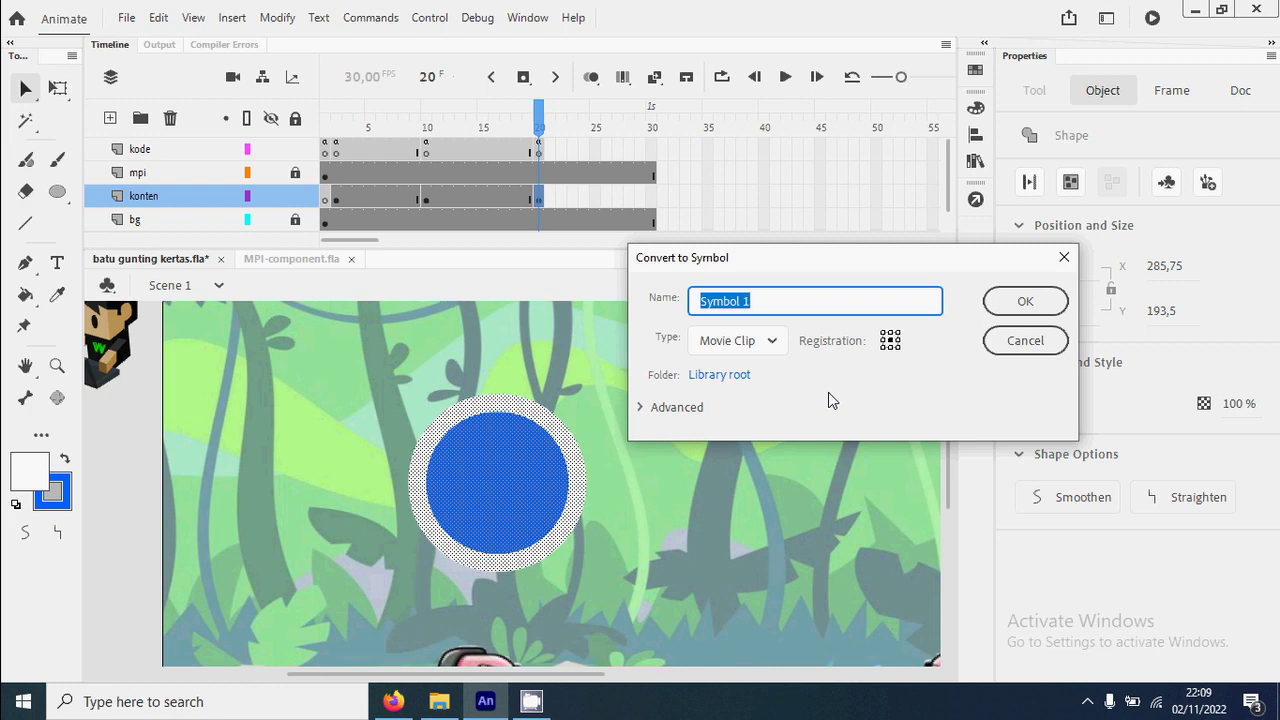
{"action": "type", "text": "tanganMC"}
{"action": "key", "text": "Return"}
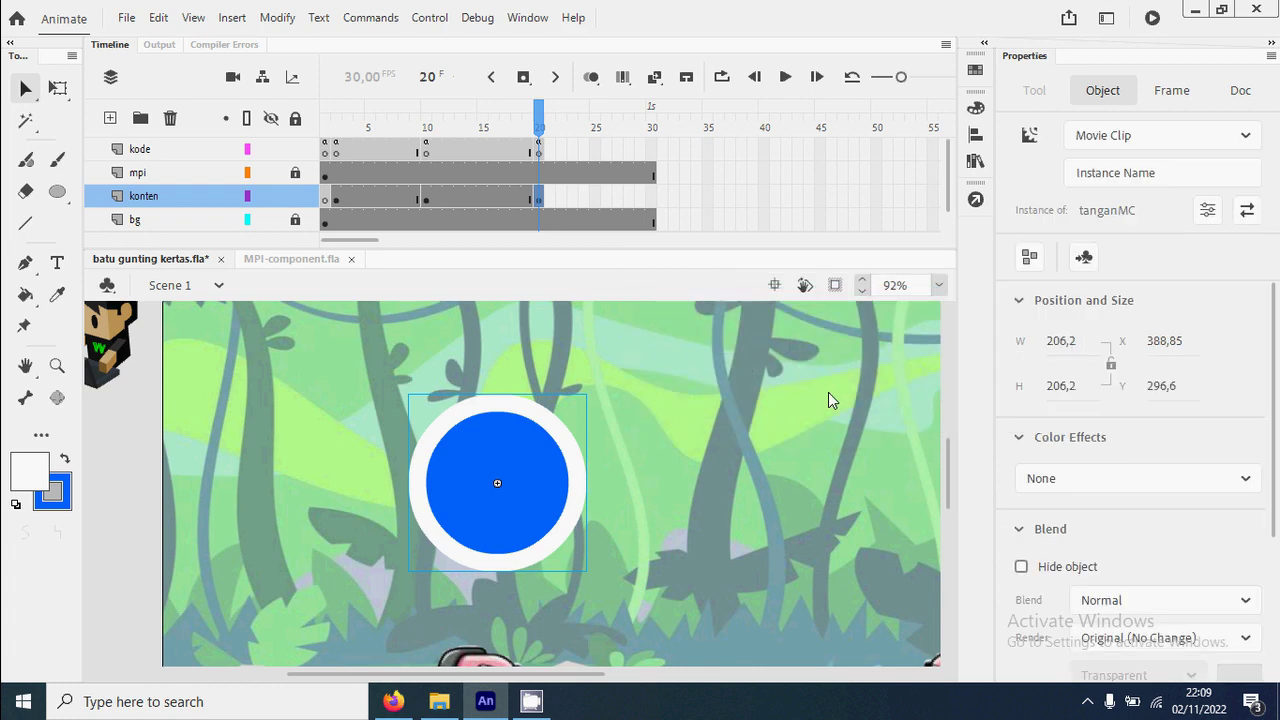
Open the tanganMC symbol for editing and extend Layer_1 to frame 3.
{"action": "double_click", "coordinate": [546, 516]}
{"action": "left_click", "coordinate": [124, 499]}
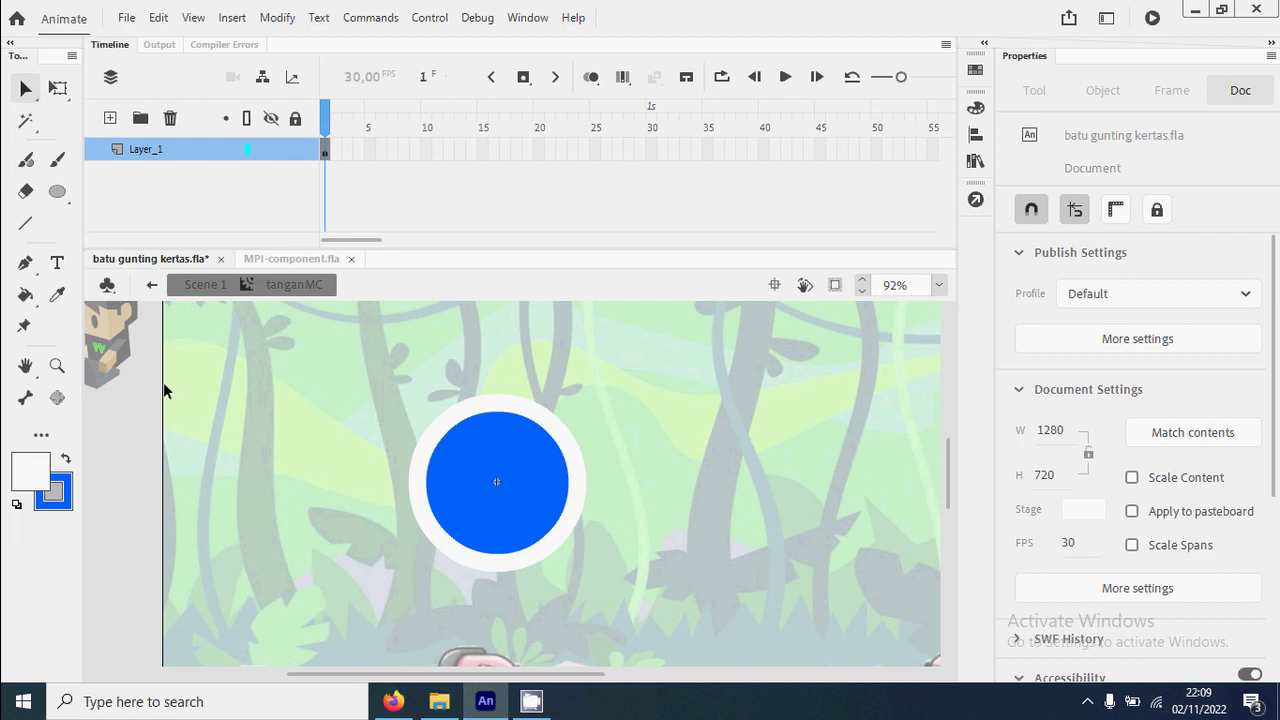
{"action": "left_click", "coordinate": [347, 150]}
{"action": "right_click", "coordinate": [347, 152]}
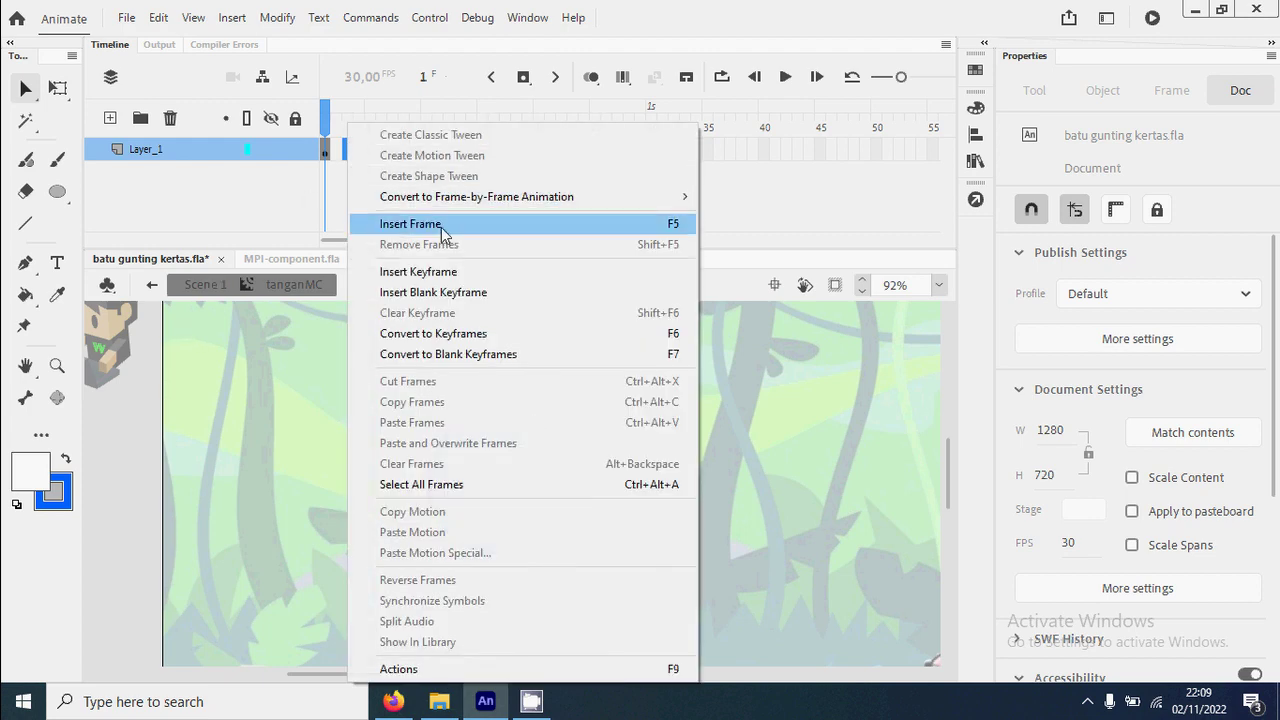
{"action": "left_click", "coordinate": [476, 226]}
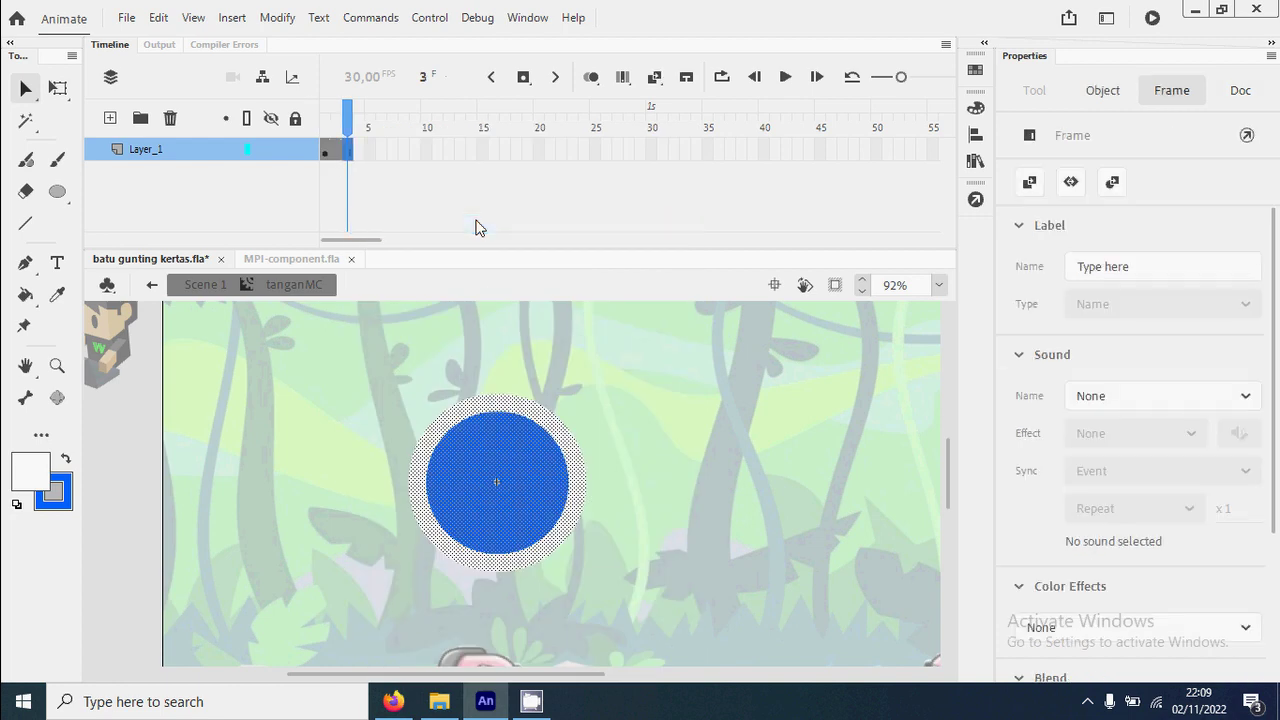
{"action": "left_click", "coordinate": [278, 520]}
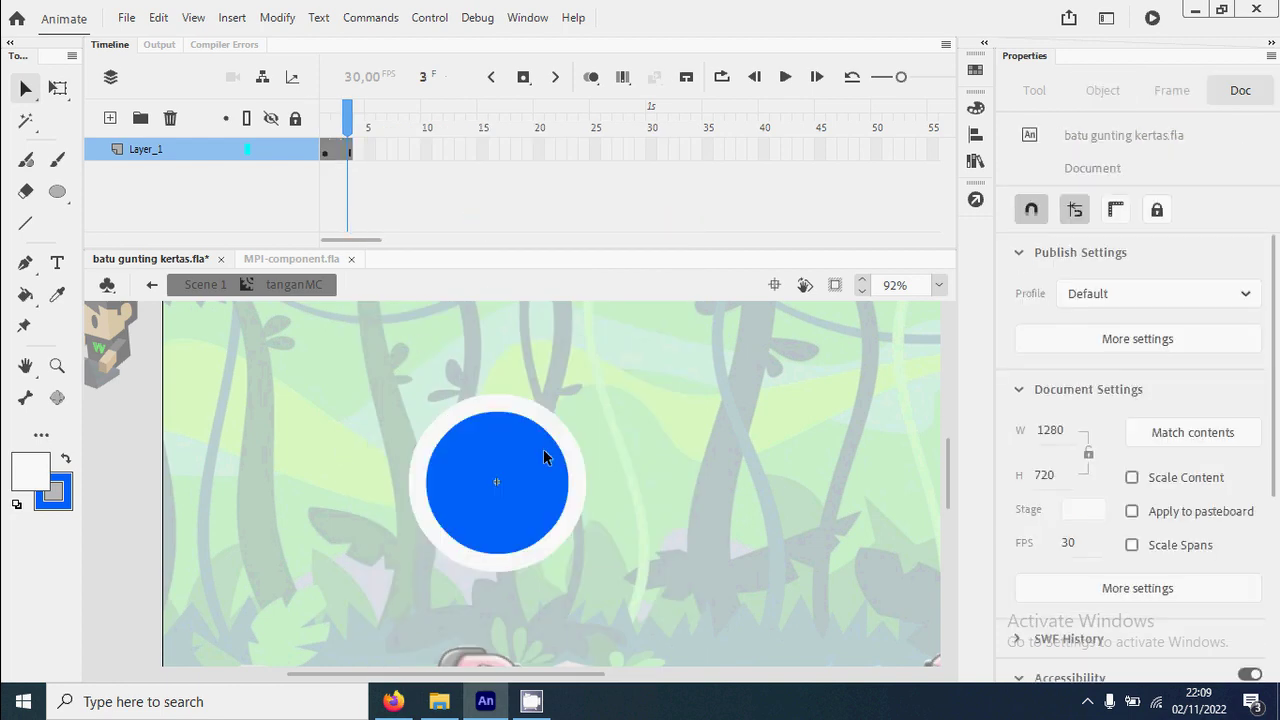
Add a new layer above the circle, import the icon batu image to the stage on frame 1 and centre the fist on the disc.
{"action": "left_click", "coordinate": [110, 118]}
{"action": "left_click", "coordinate": [326, 176]}
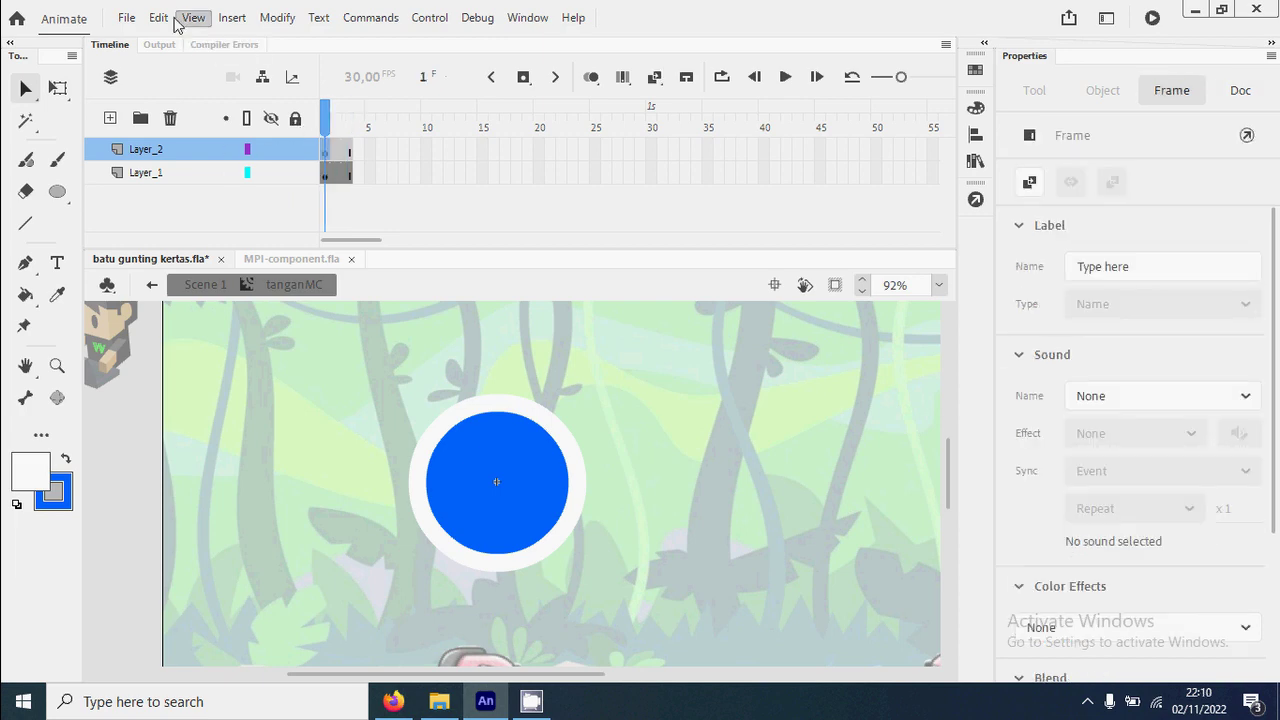
{"action": "left_click", "coordinate": [126, 19]}
{"action": "mouse_move", "coordinate": [255, 294]}
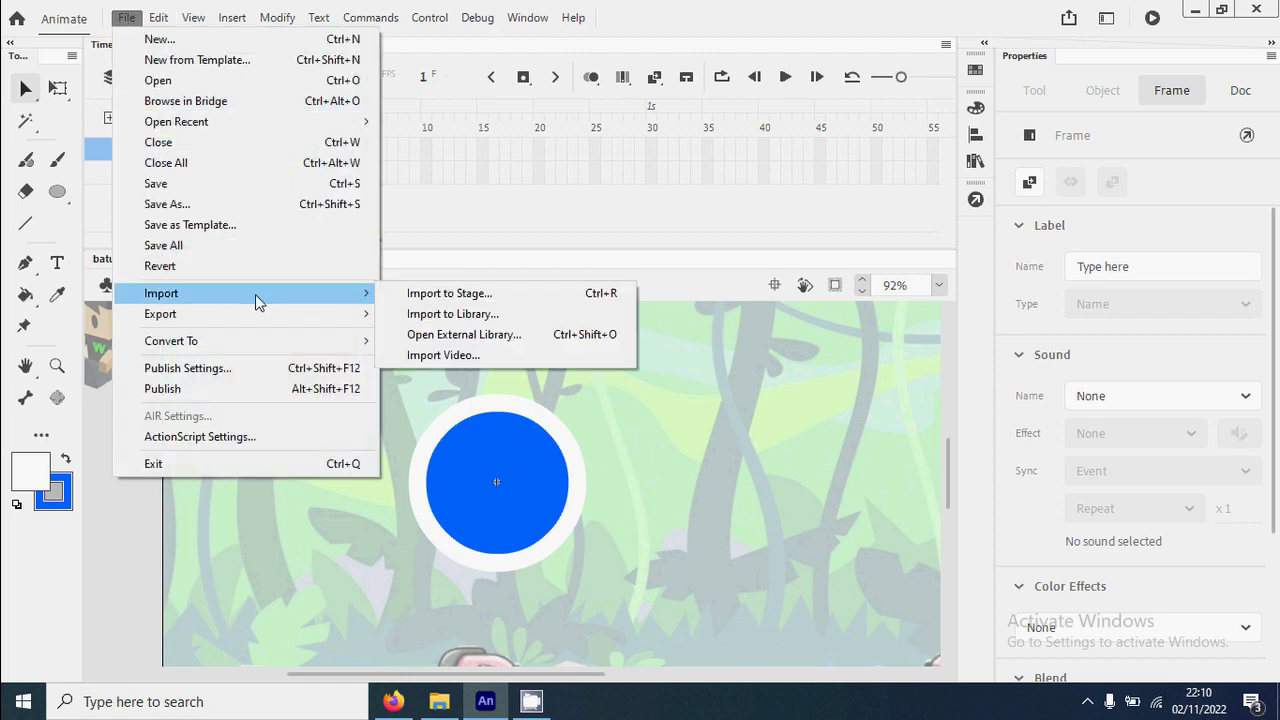
{"action": "left_click", "coordinate": [528, 298]}
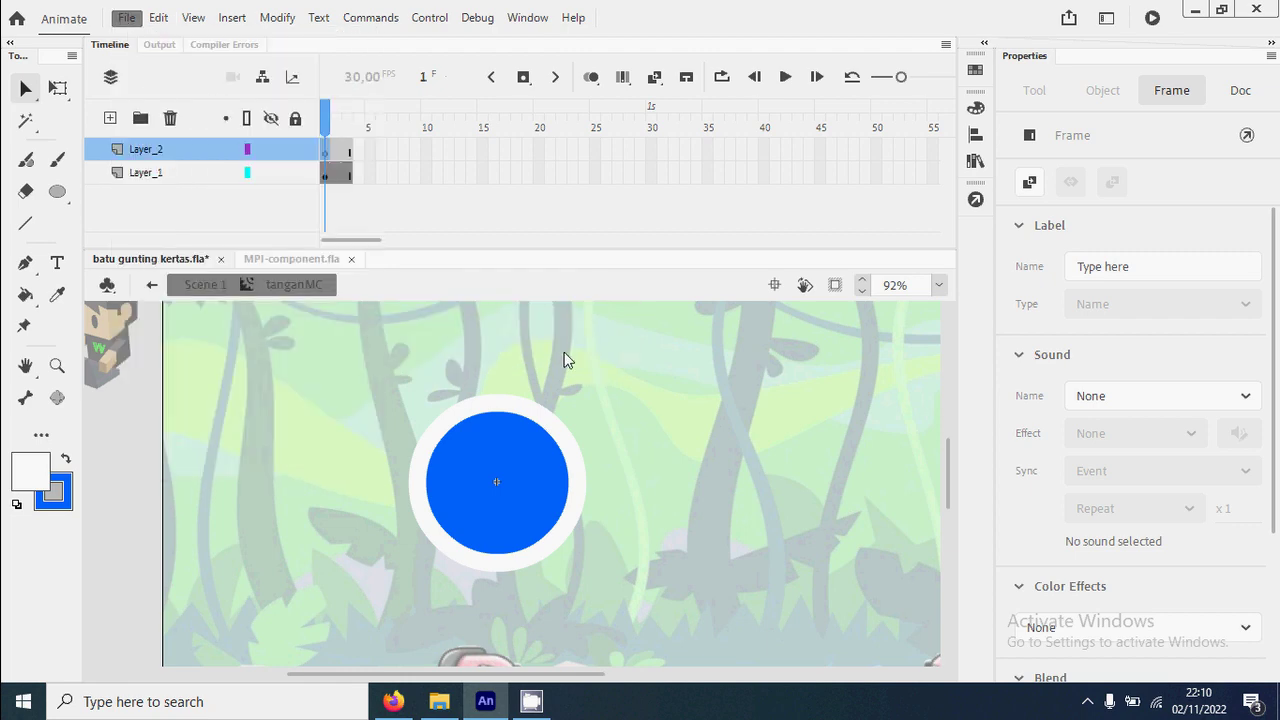
{"action": "scroll", "coordinate": [560, 268], "scroll_direction": "down", "scroll_amount": 1}
{"action": "double_click", "coordinate": [556, 225]}
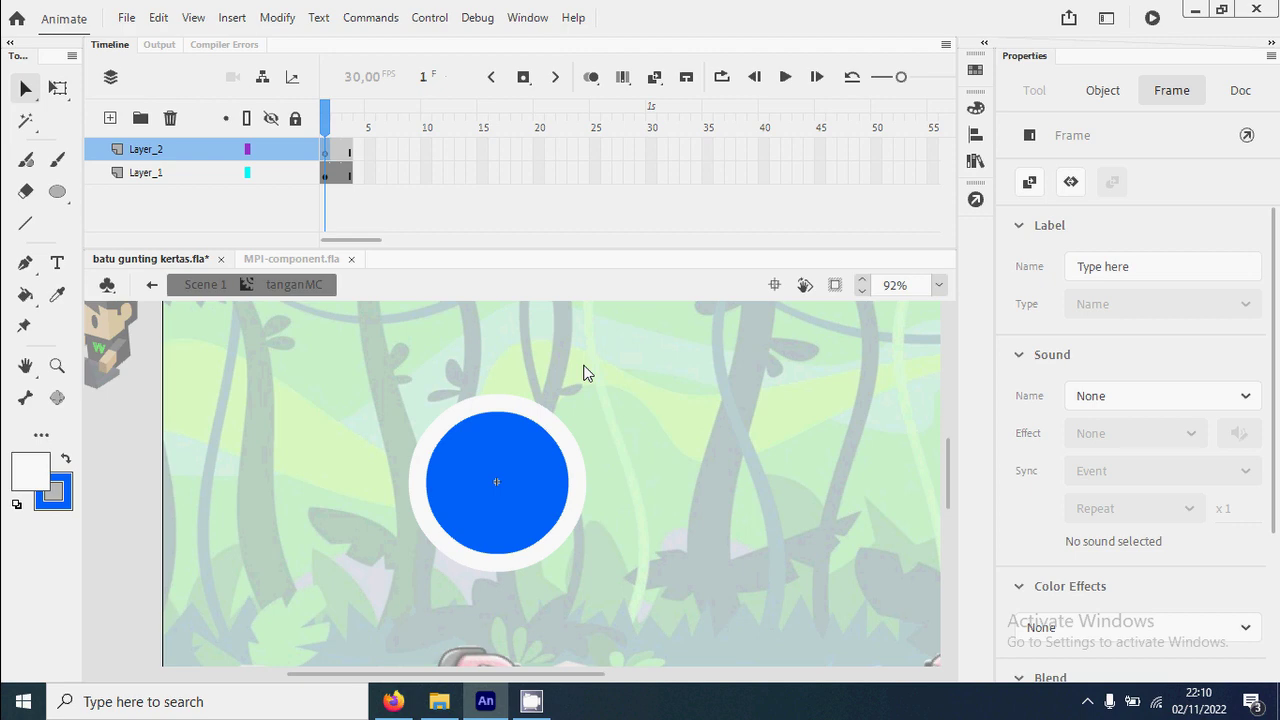
{"action": "left_click_drag", "start_coordinate": [526, 480], "coordinate": [498, 461]}
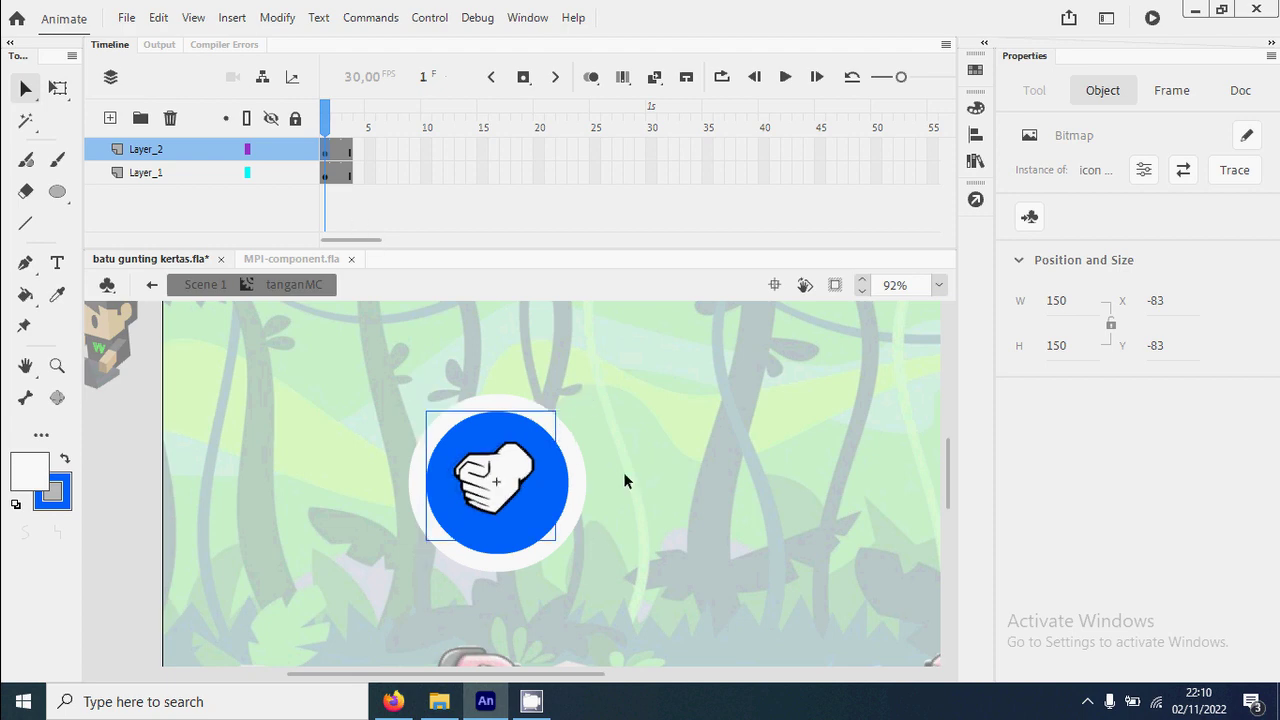
Insert a blank keyframe on frame 2 of Layer_2, import the icon gunting image to the stage and centre it on the disc.
{"action": "left_click", "coordinate": [332, 148]}
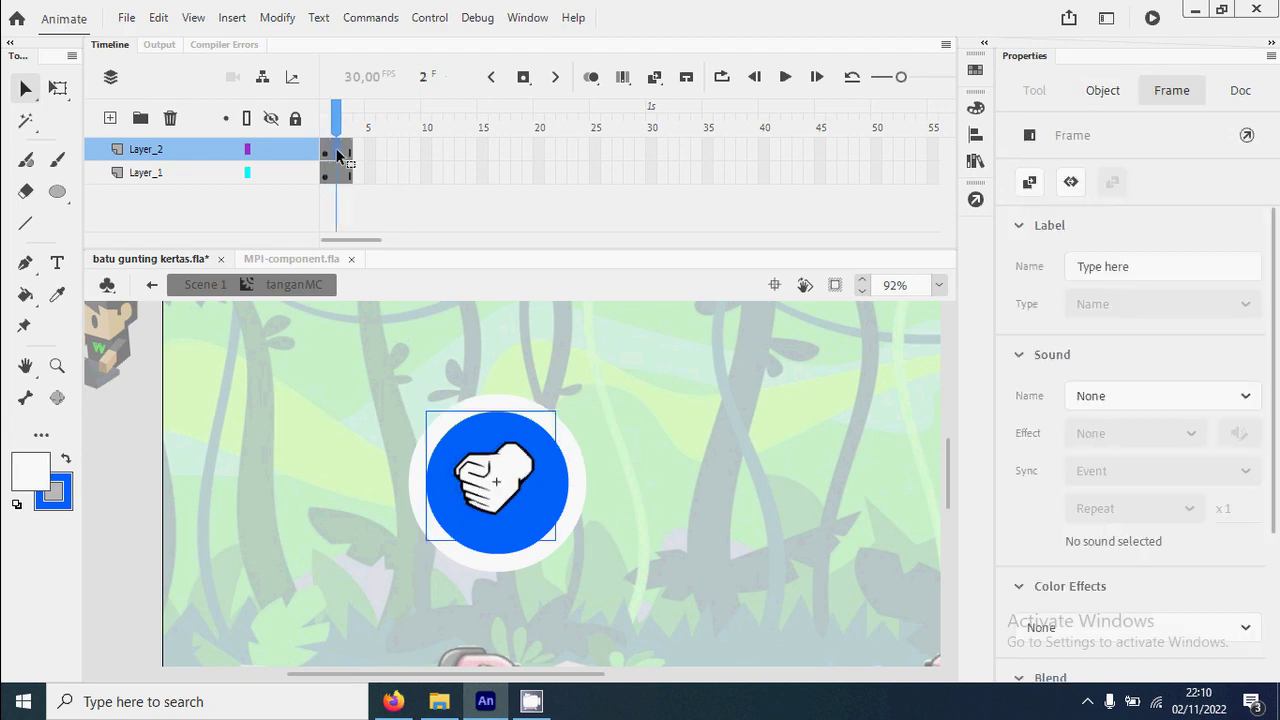
{"action": "right_click", "coordinate": [338, 151]}
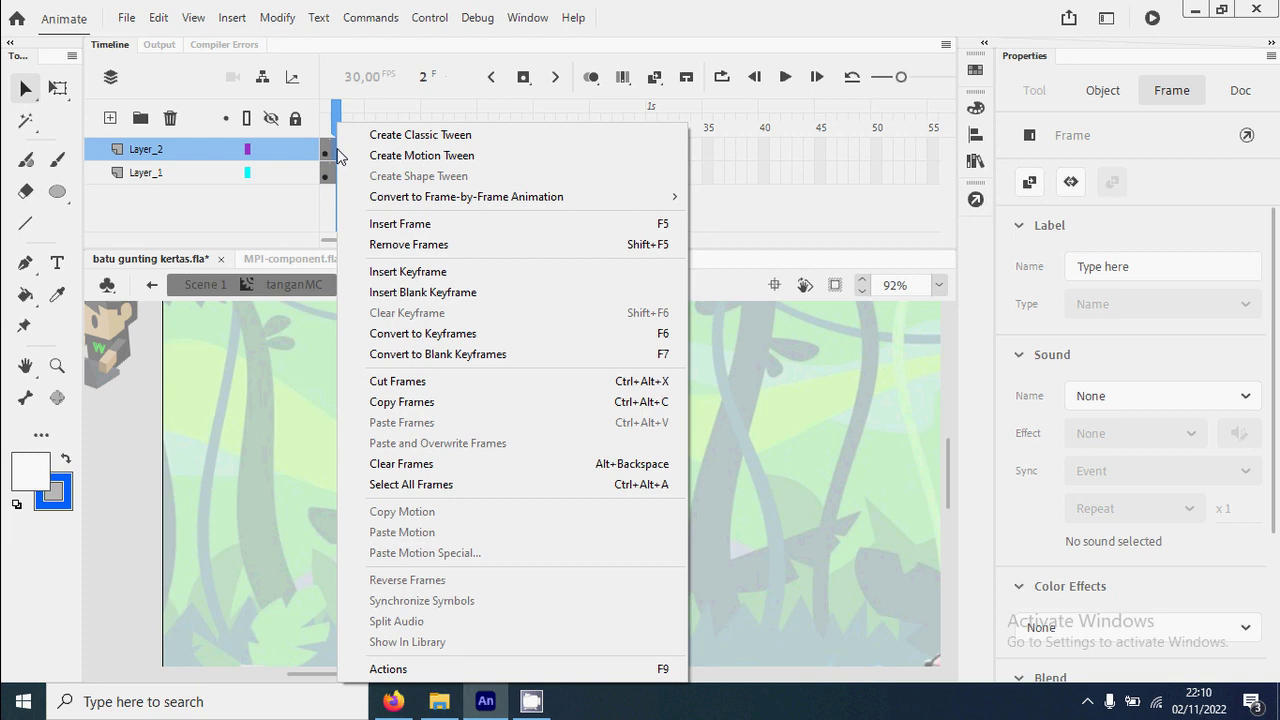
{"action": "left_click", "coordinate": [455, 291]}
{"action": "left_click", "coordinate": [126, 17]}
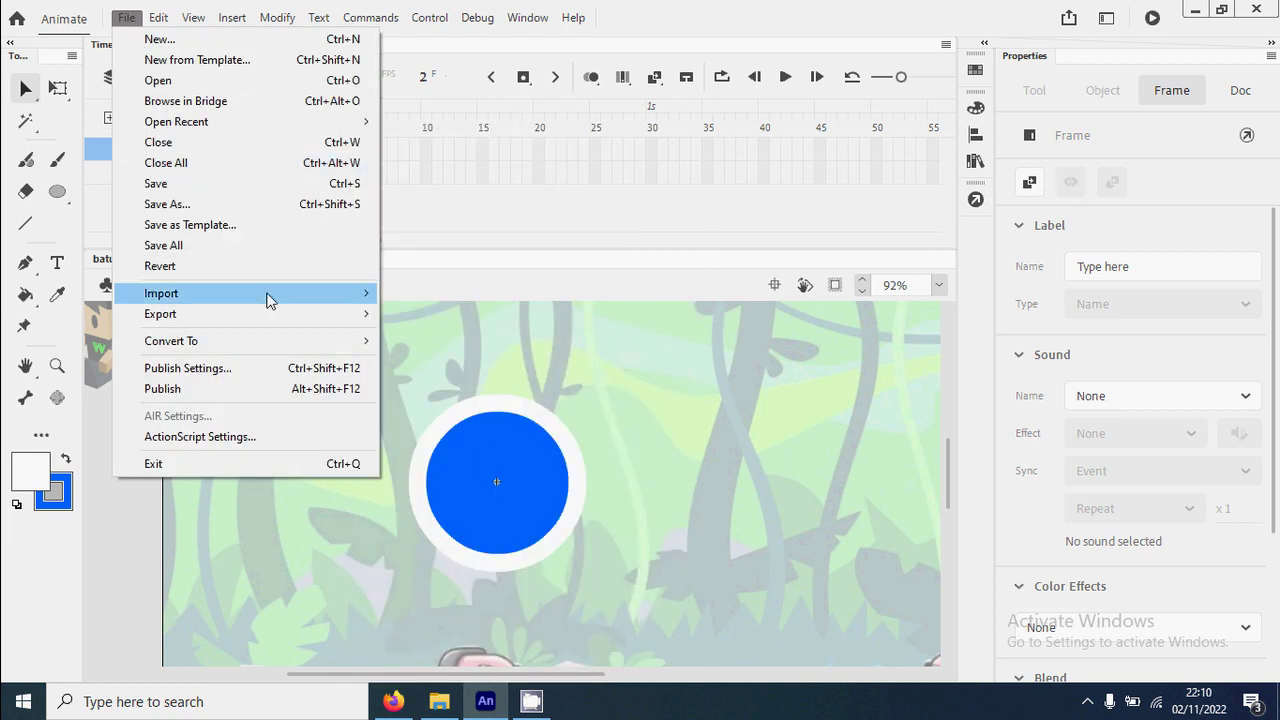
{"action": "mouse_move", "coordinate": [352, 294]}
{"action": "left_click", "coordinate": [449, 293]}
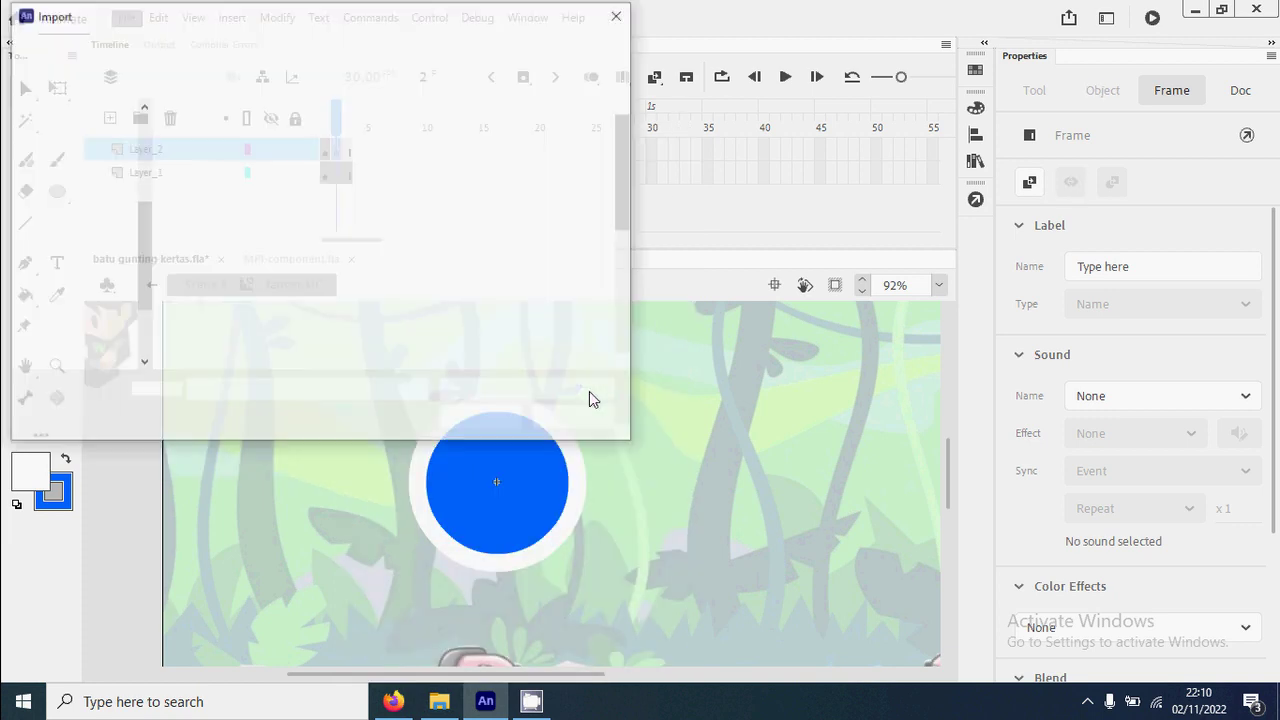
{"action": "double_click", "coordinate": [435, 270]}
{"action": "mouse_move", "coordinate": [500, 482]}
{"action": "left_mouse_down"}
{"action": "mouse_move", "coordinate": [508, 460]}
{"action": "mouse_move", "coordinate": [510, 484]}
{"action": "left_mouse_up"}
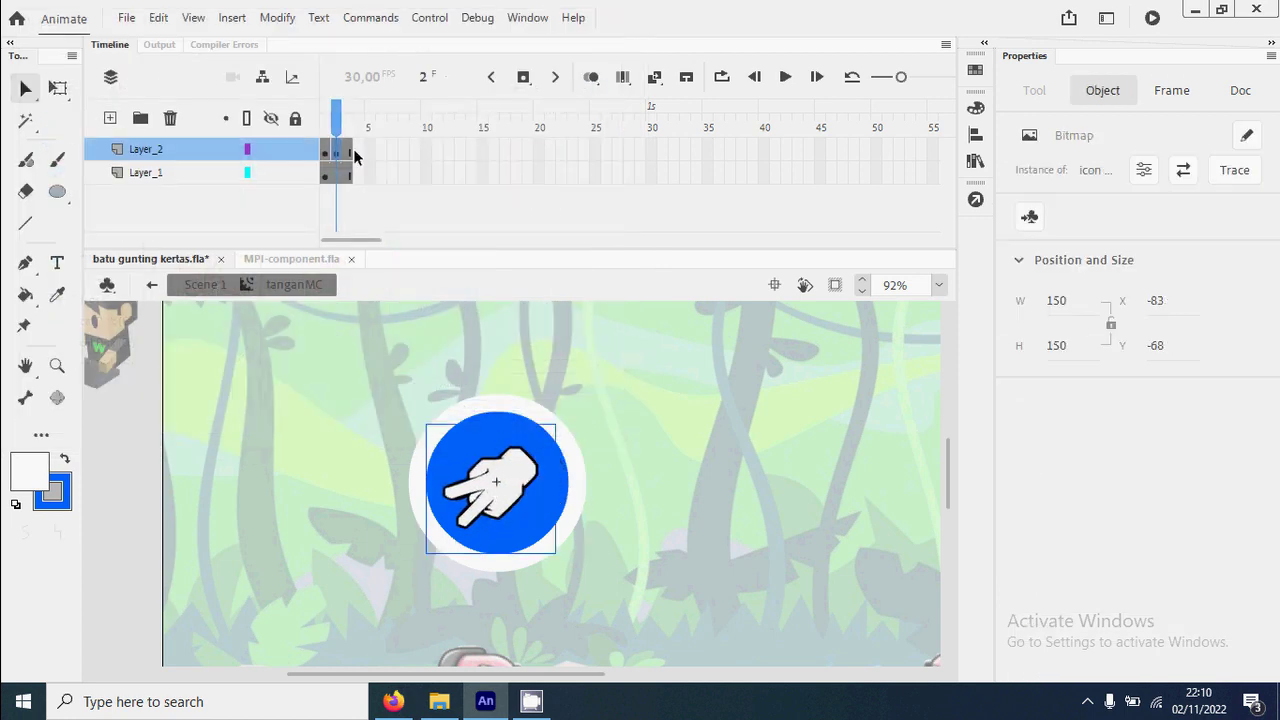
Insert a blank keyframe on frame 3 of Layer_2, import the icon kertas image to the stage and centre it on the disc.
{"action": "left_click", "coordinate": [349, 150]}
{"action": "right_click", "coordinate": [349, 150]}
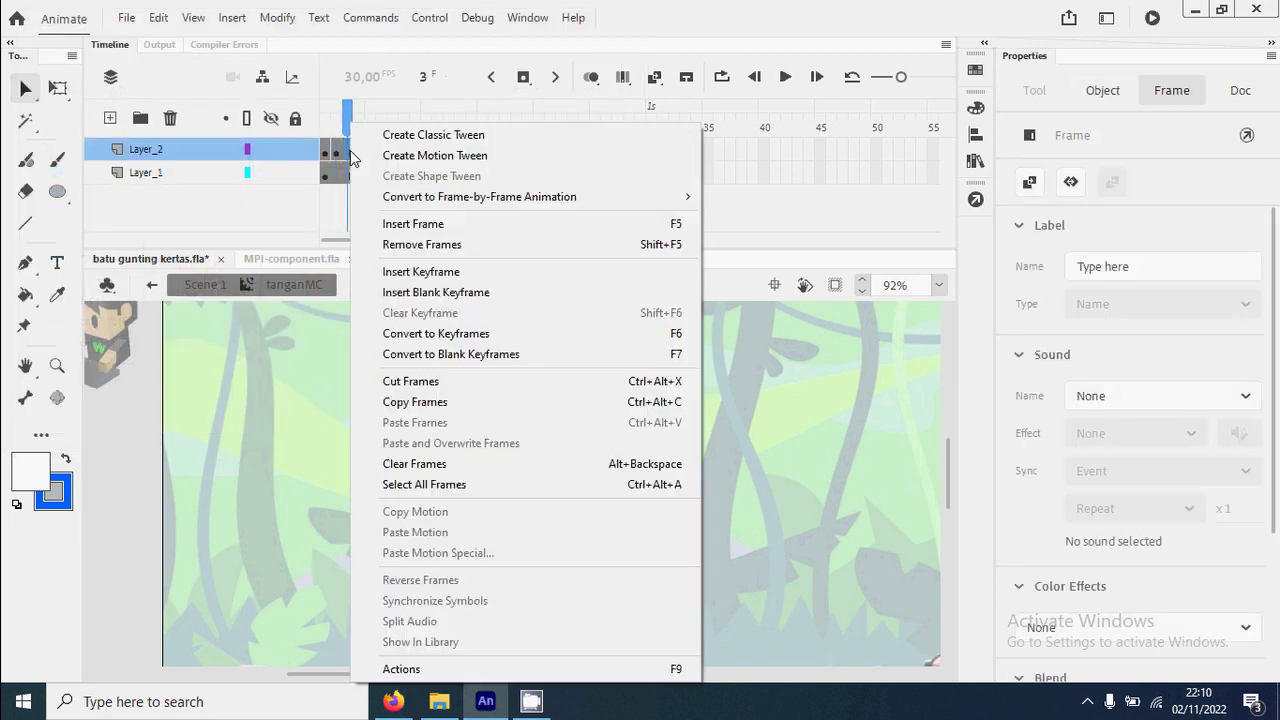
{"action": "left_click", "coordinate": [508, 293]}
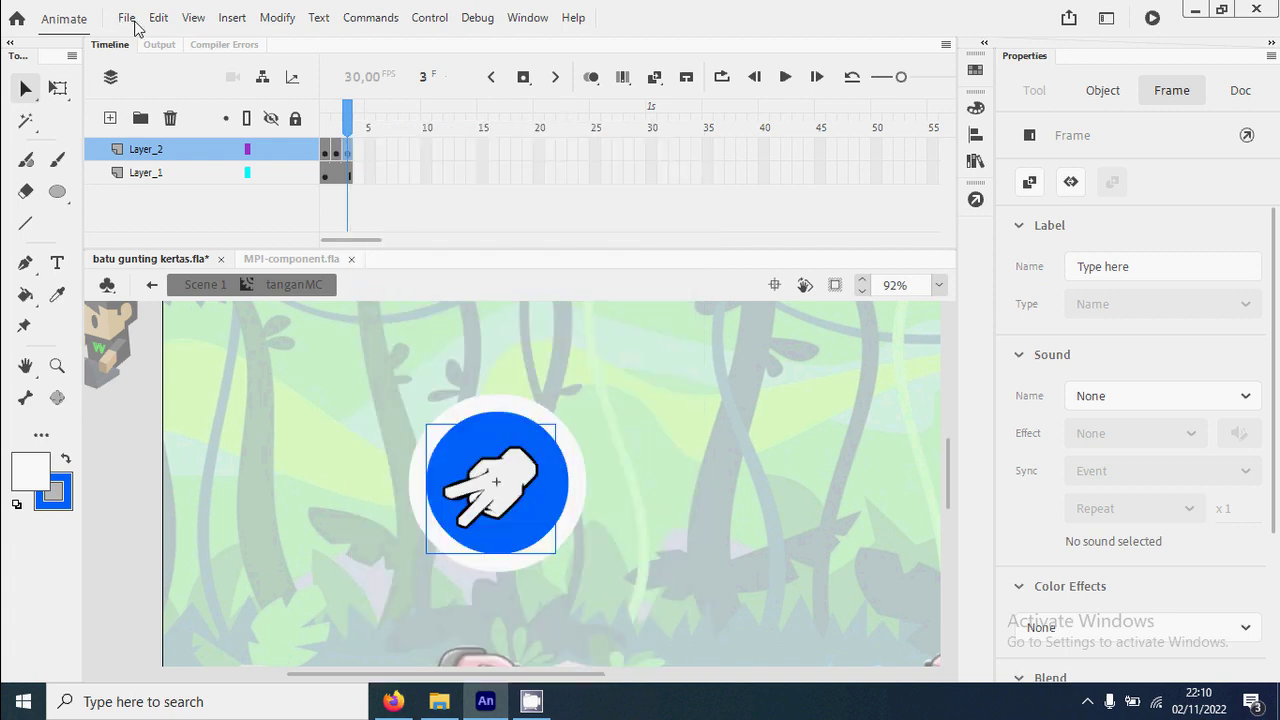
{"action": "left_click", "coordinate": [135, 22]}
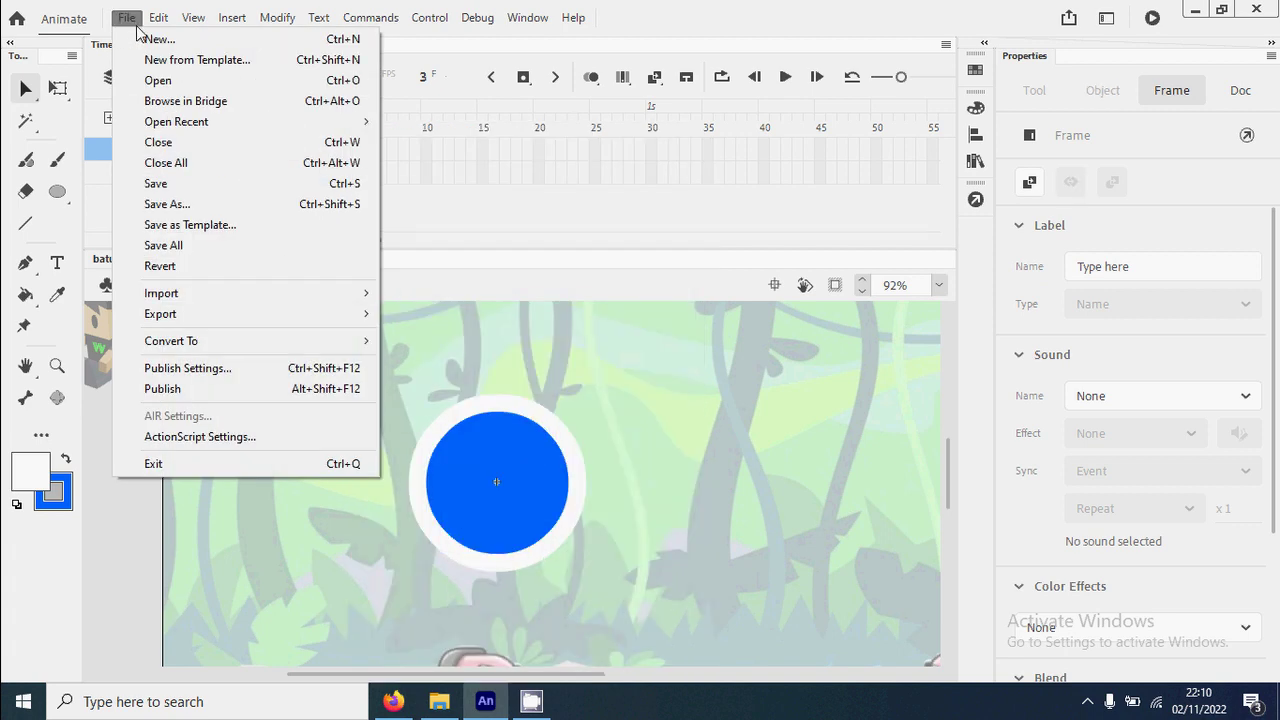
{"action": "mouse_move", "coordinate": [333, 300]}
{"action": "left_click", "coordinate": [458, 295]}
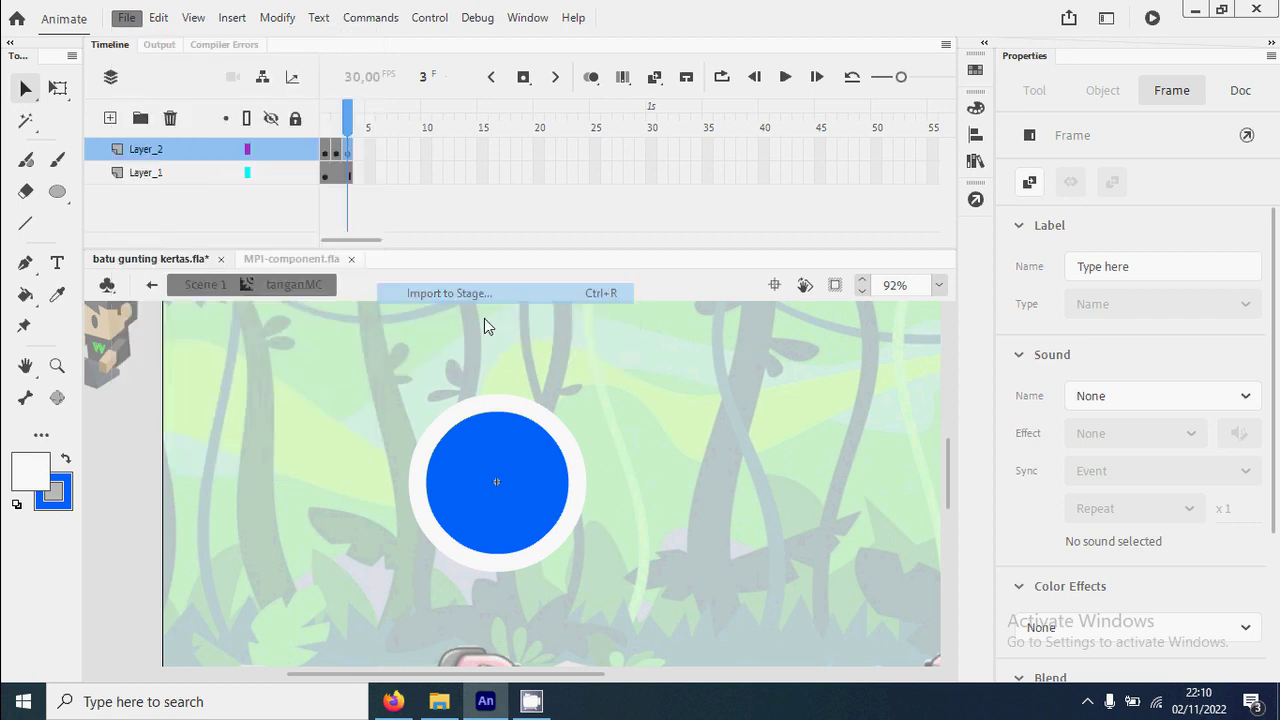
{"action": "scroll", "coordinate": [450, 300], "scroll_direction": "down", "scroll_amount": 1}
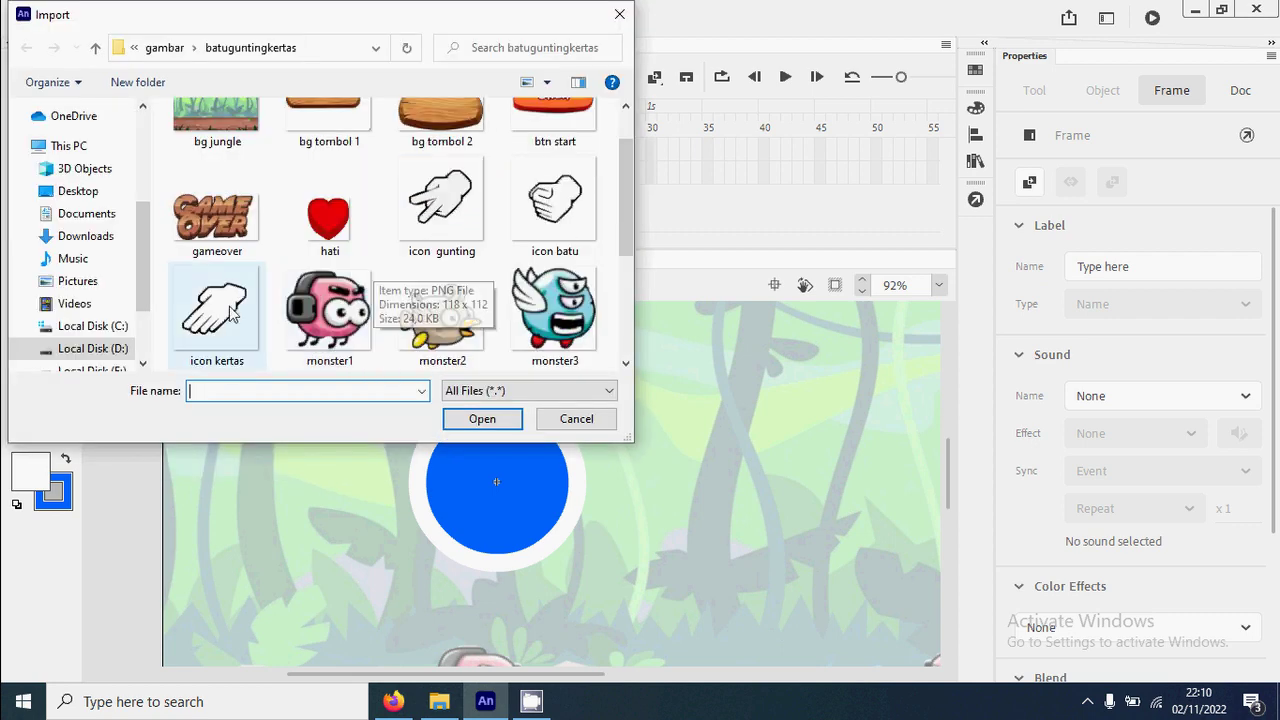
{"action": "double_click", "coordinate": [215, 300]}
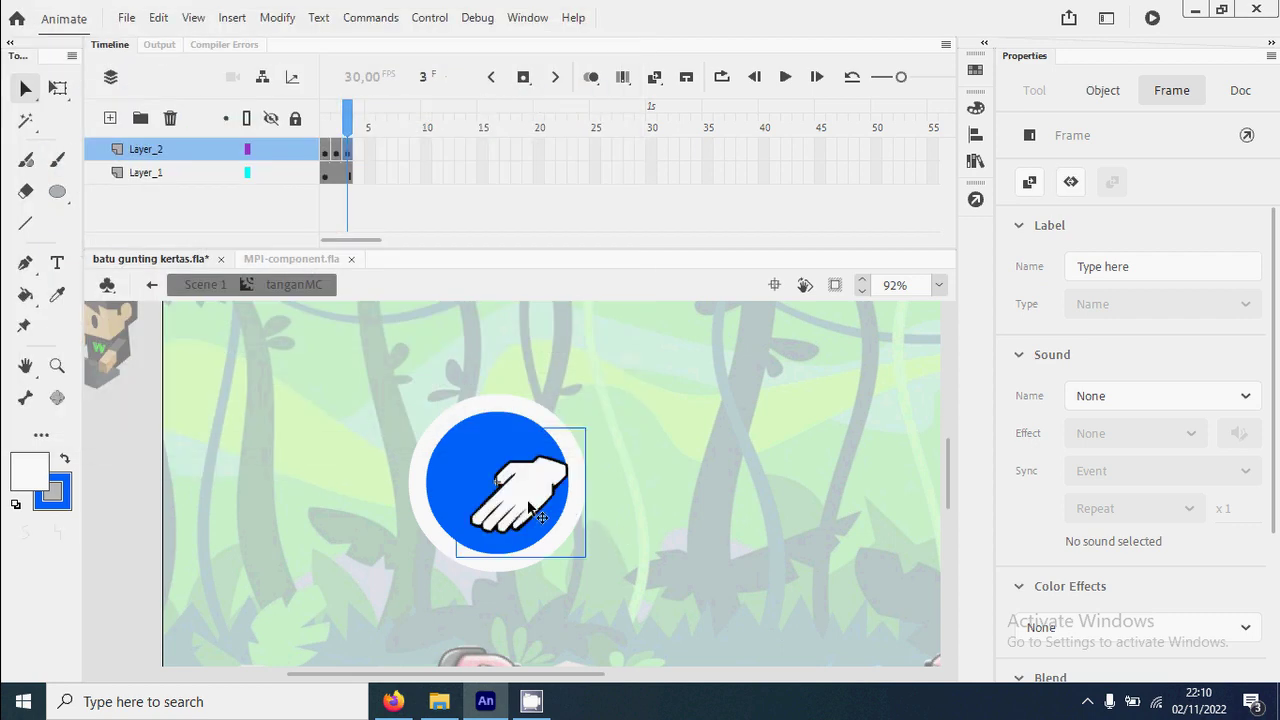
{"action": "left_click", "coordinate": [527, 523]}
{"action": "left_click_drag", "start_coordinate": [527, 523], "coordinate": [517, 503]}
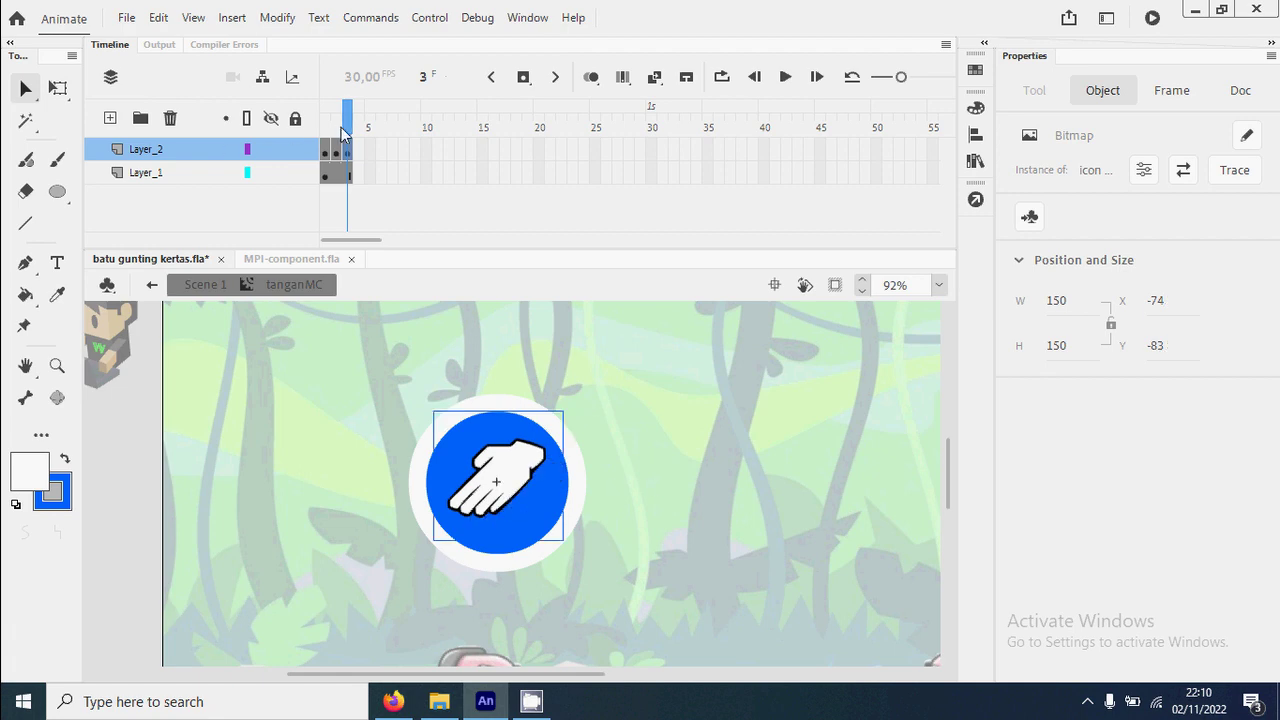
Leave the tanganMC symbol for Scene 1 and flip its instance horizontally.
{"action": "mouse_move", "coordinate": [348, 128]}
{"action": "left_mouse_down"}
{"action": "mouse_move", "coordinate": [322, 128]}
{"action": "mouse_move", "coordinate": [358, 150]}
{"action": "left_mouse_up"}
{"action": "left_click", "coordinate": [211, 295]}
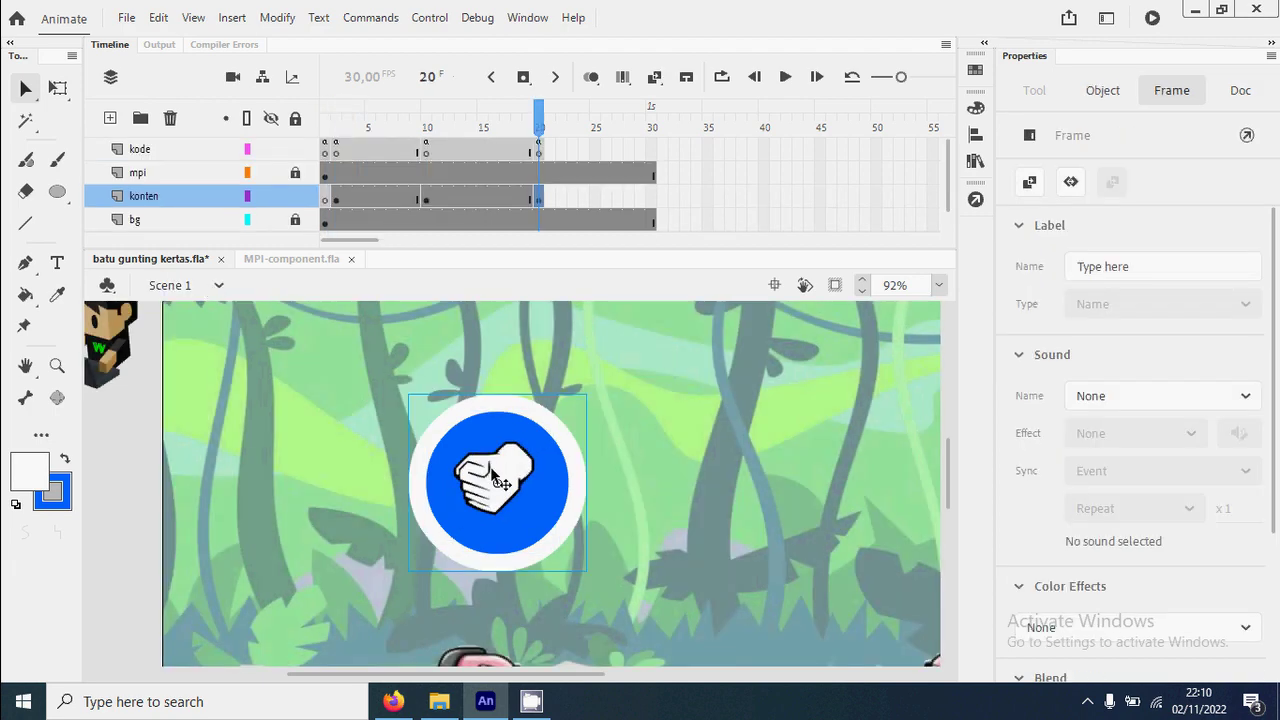
{"action": "key", "text": "ctrl+2"}
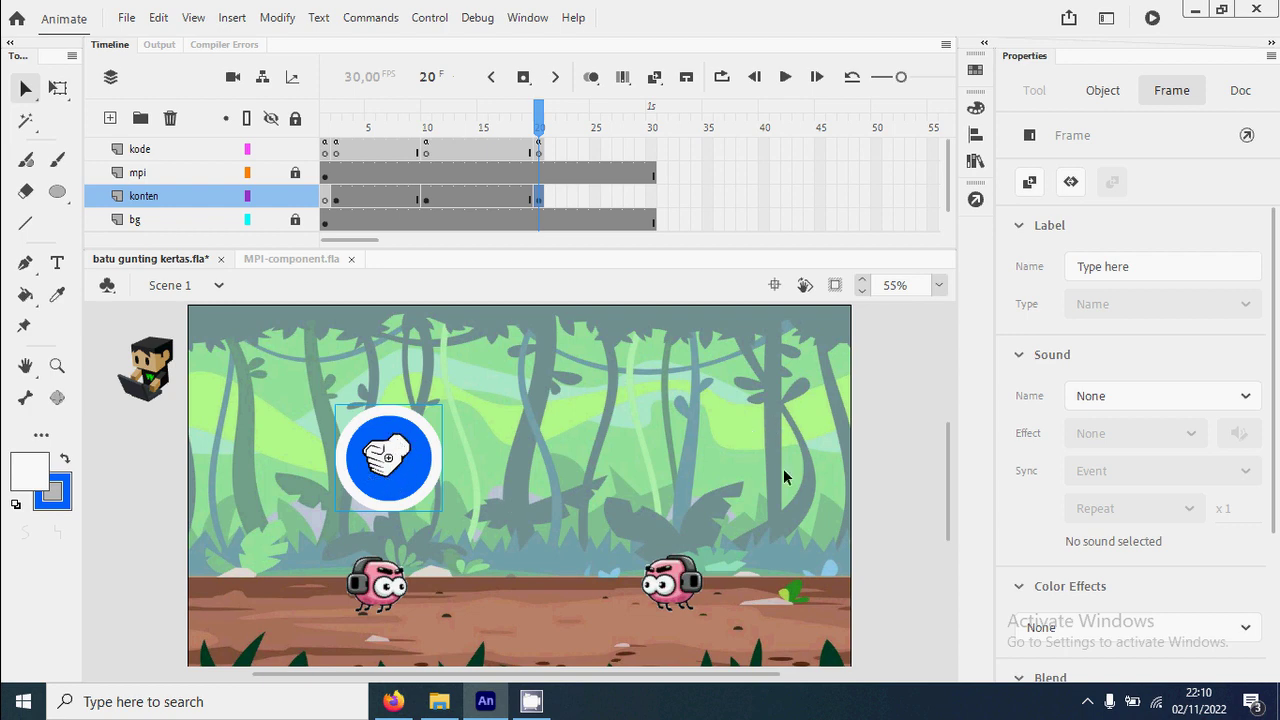
{"action": "left_click", "coordinate": [280, 25]}
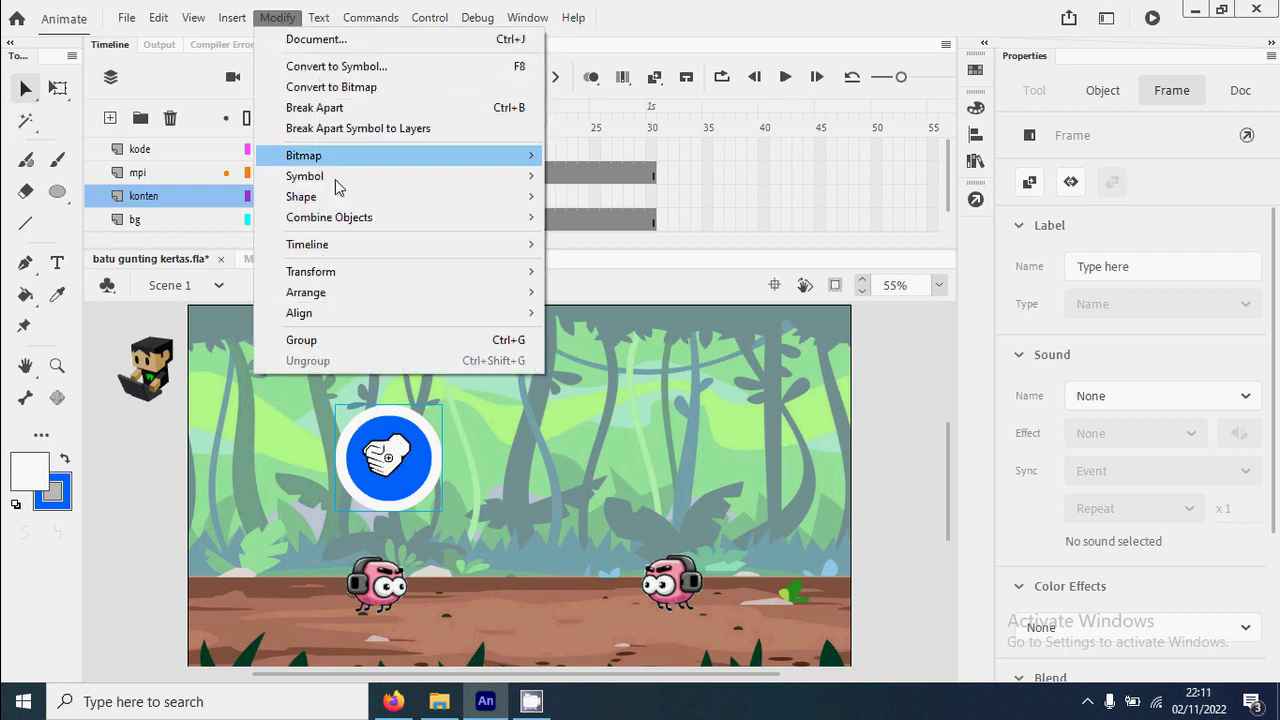
{"action": "mouse_move", "coordinate": [408, 283]}
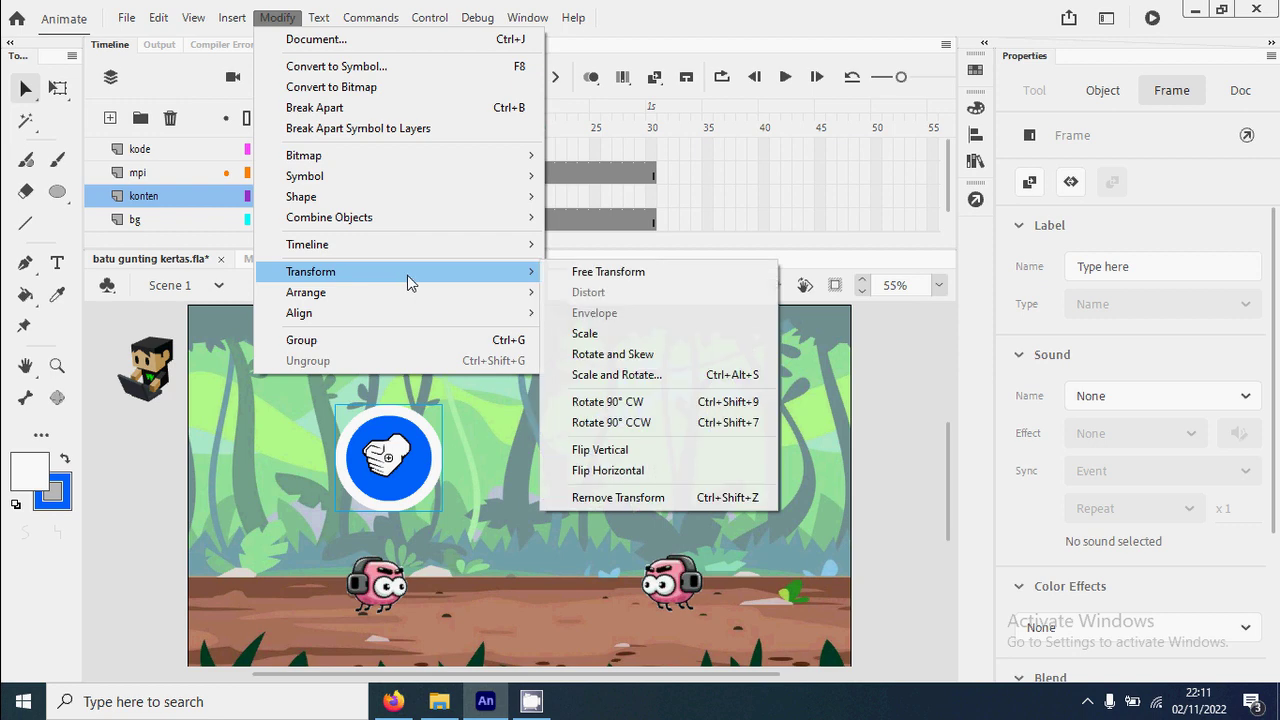
{"action": "left_click", "coordinate": [677, 472]}
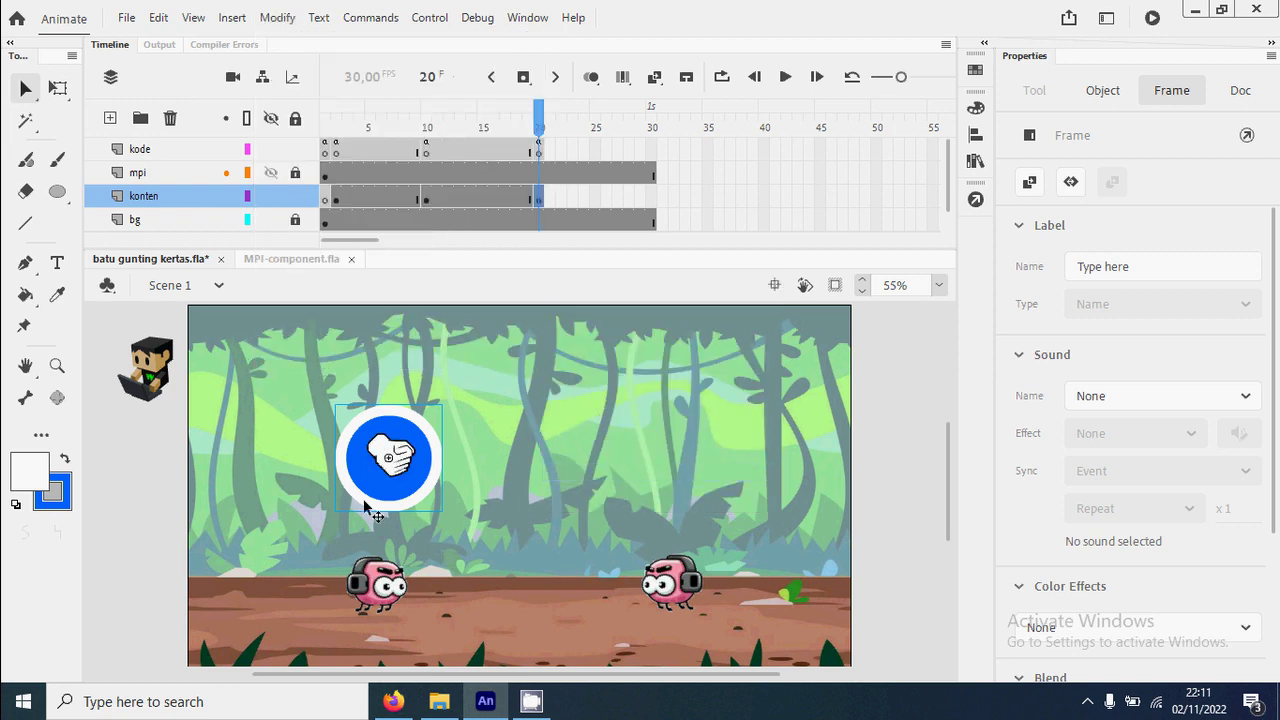
Place a second tanganMC instance from the library on the stage above the right-hand monster, at about X 929.5, Y 311.1.
{"action": "left_click", "coordinate": [910, 437]}
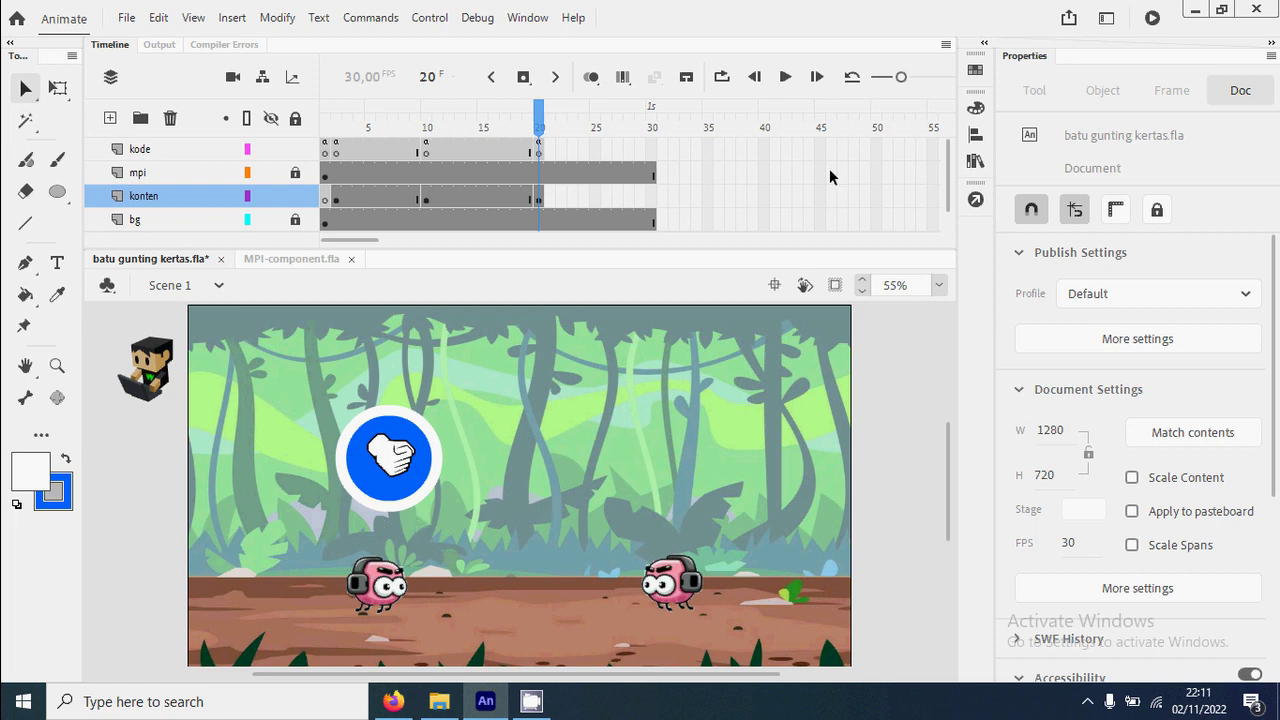
{"action": "left_click", "coordinate": [976, 161]}
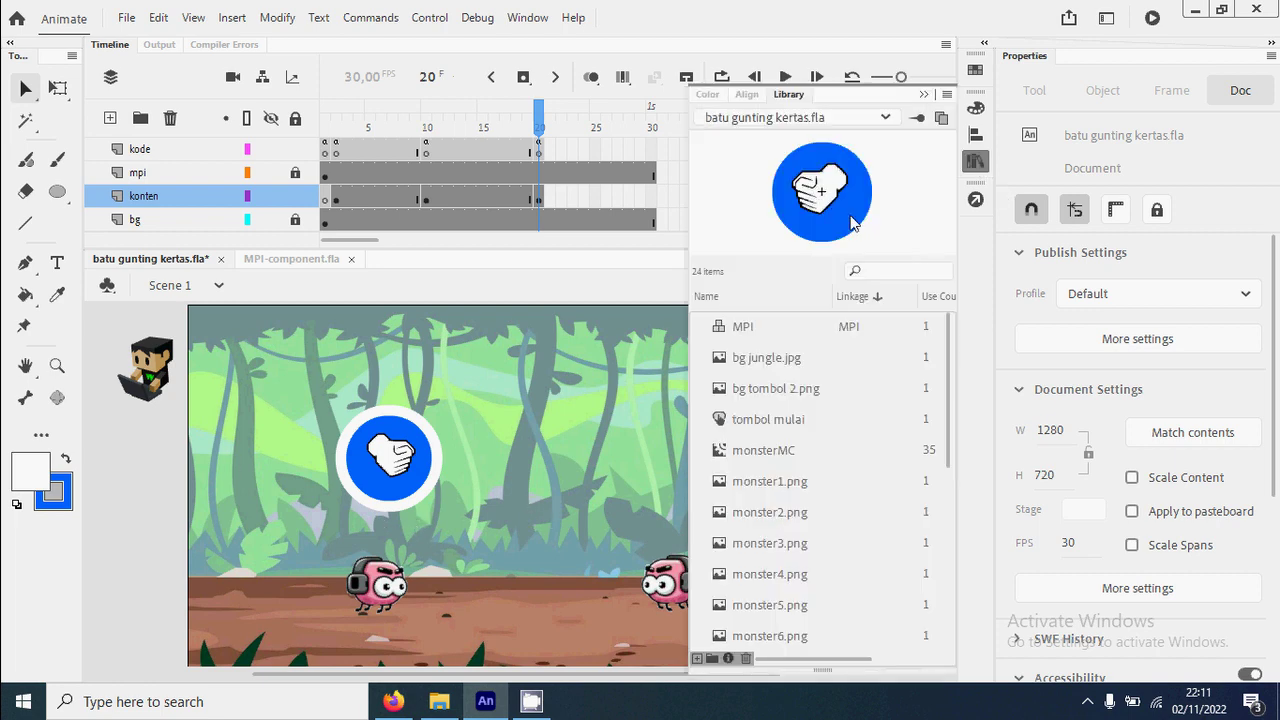
{"action": "scroll", "coordinate": [846, 529], "scroll_direction": "down", "scroll_amount": 5}
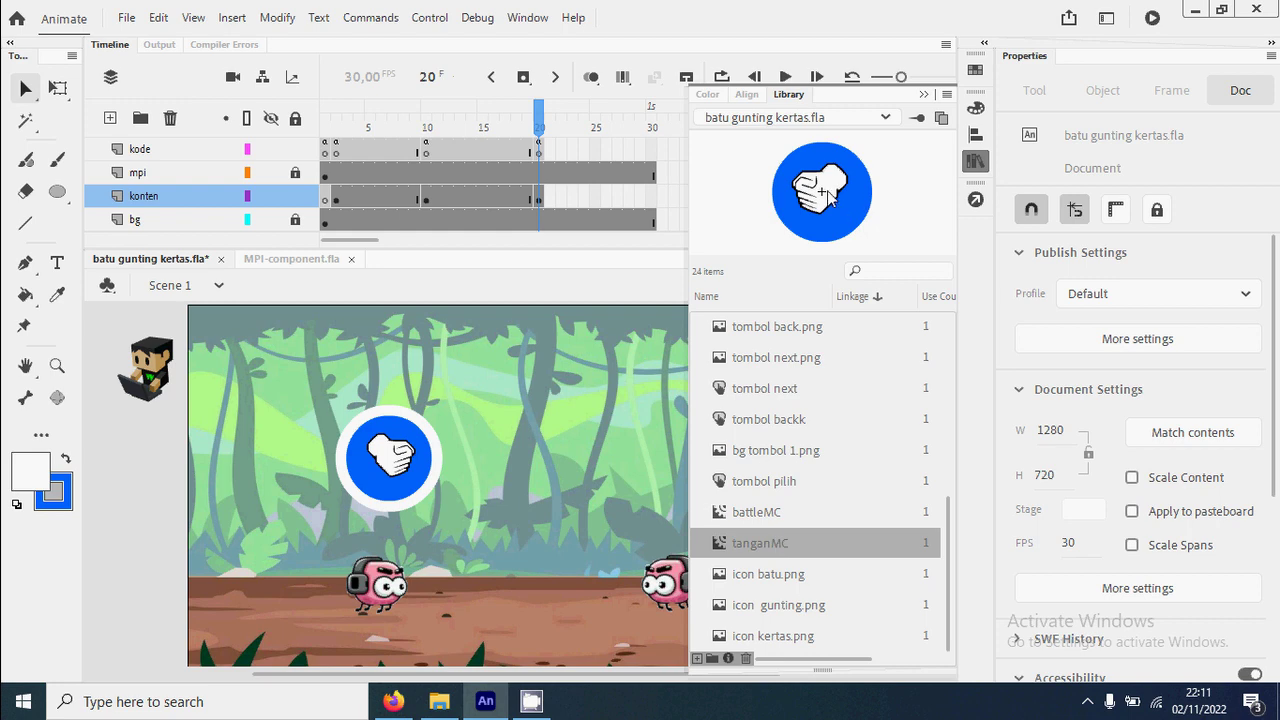
{"action": "left_click_drag", "start_coordinate": [830, 195], "coordinate": [586, 466]}
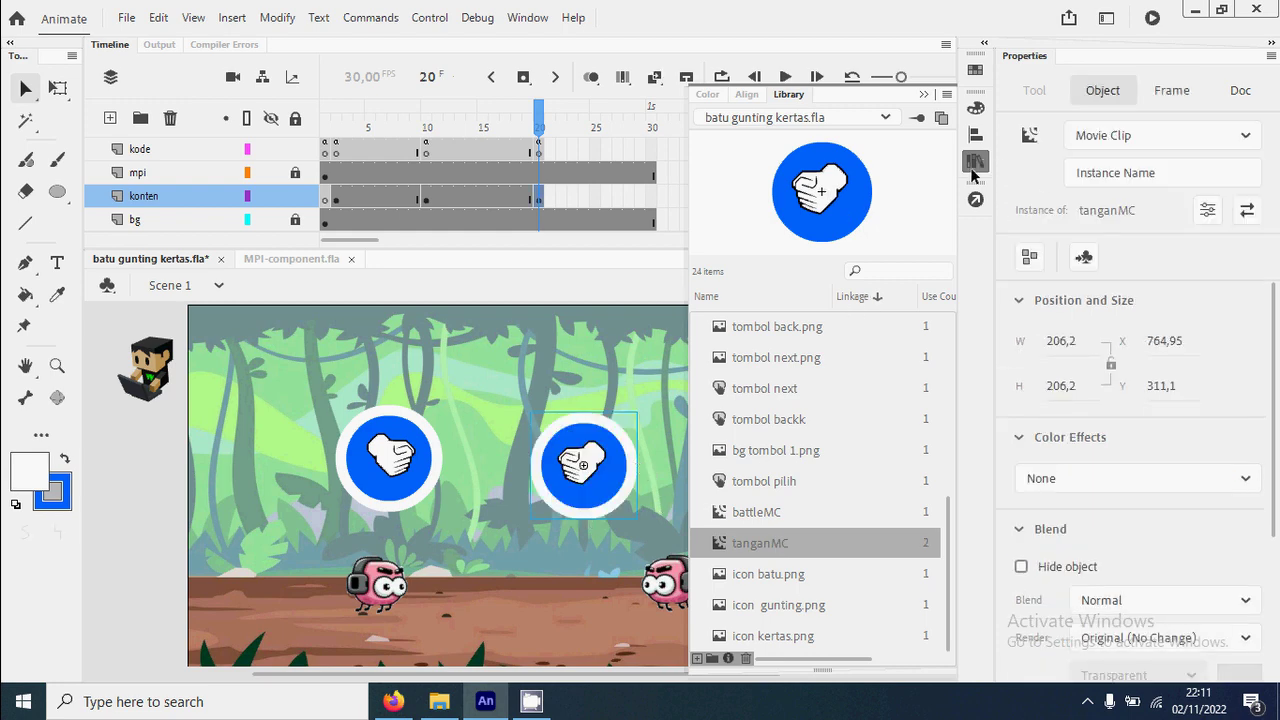
{"action": "left_click", "coordinate": [31, 92]}
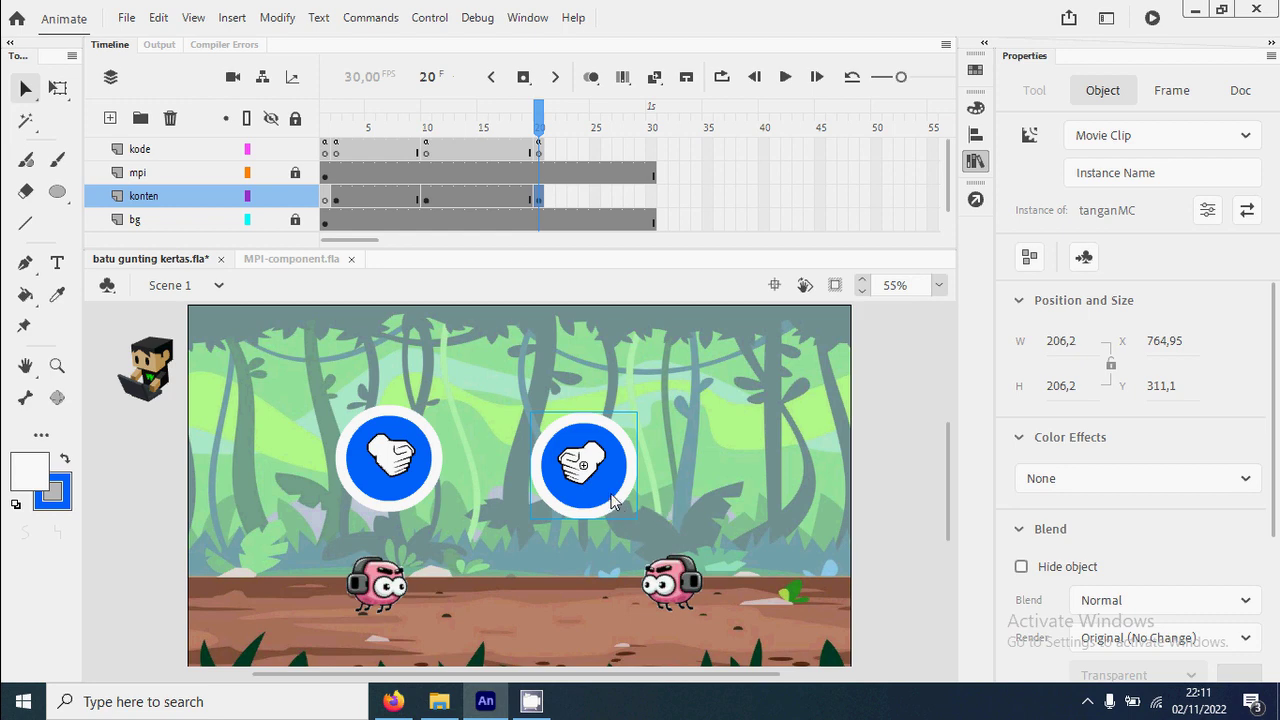
{"action": "left_click_drag", "start_coordinate": [610, 495], "coordinate": [699, 497]}
Duplicate the symbol of the right-hand hand-sign instance as tanganMusuhMC.
{"action": "right_click", "coordinate": [683, 498]}
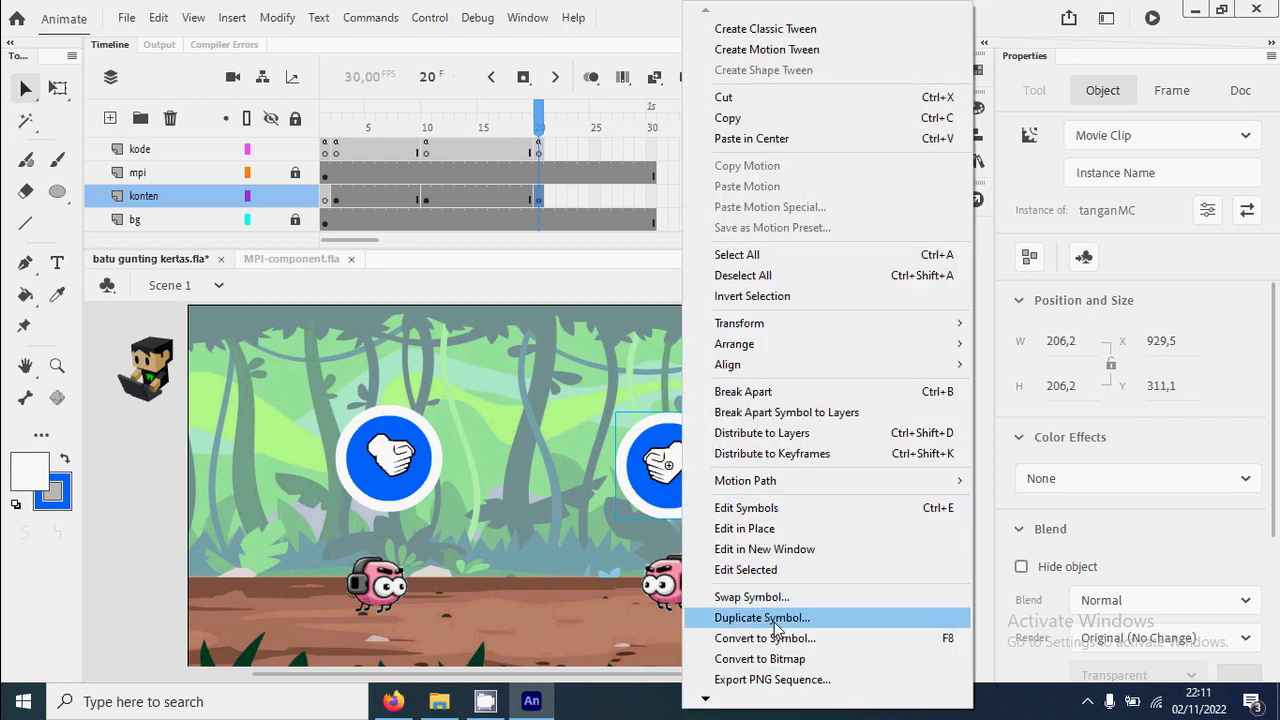
{"action": "left_click", "coordinate": [773, 619]}
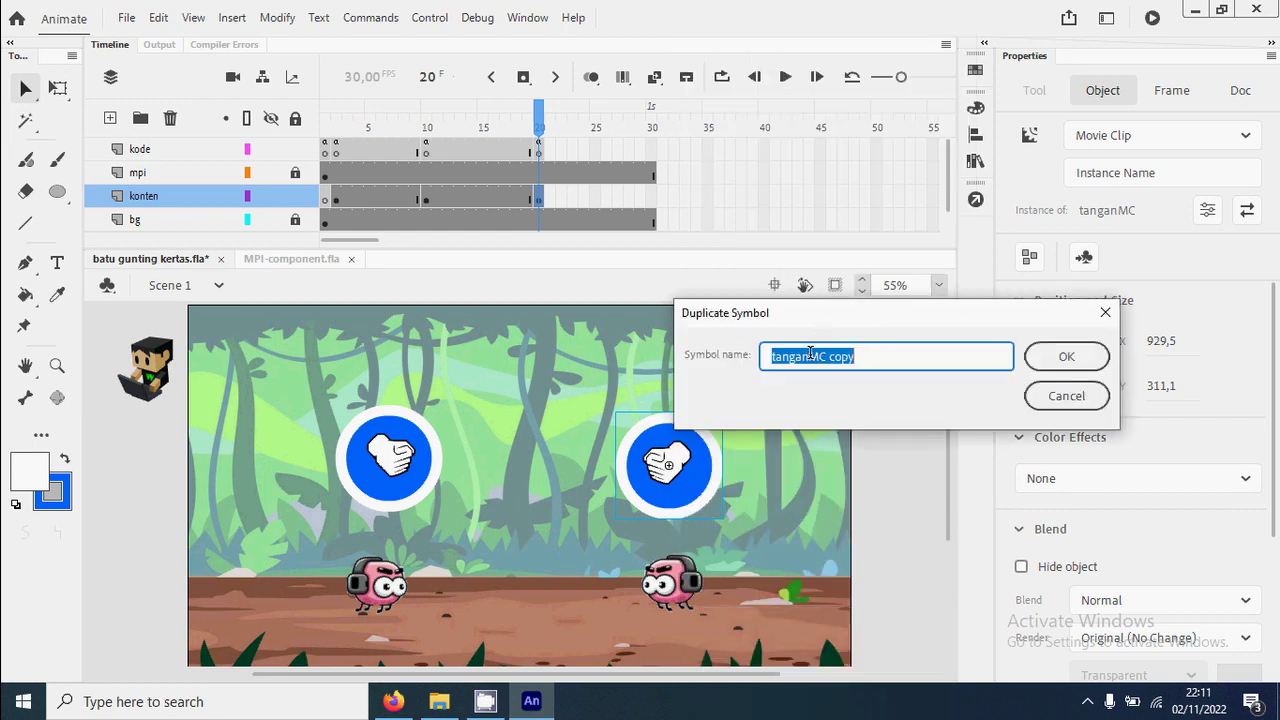
{"action": "left_click", "coordinate": [810, 356]}
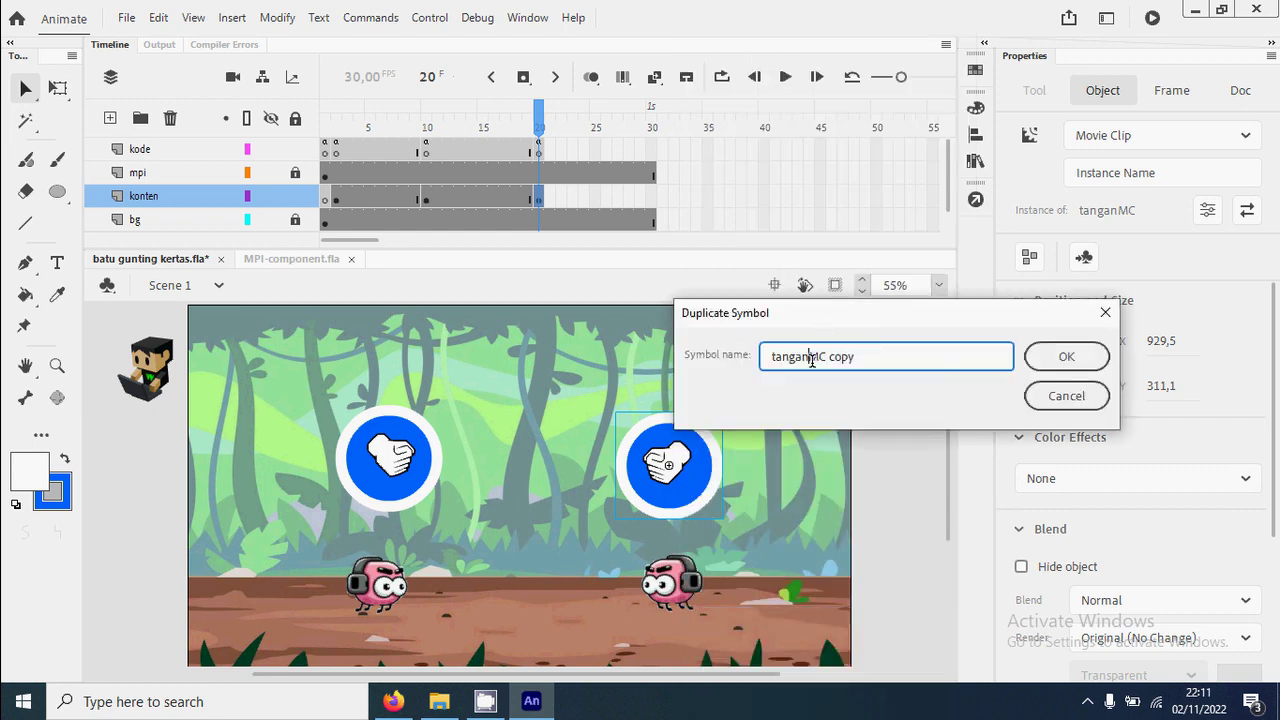
{"action": "type", "text": "Musuh"}
{"action": "key", "text": "BackSpace"}
{"action": "key", "text": "BackSpace"}
{"action": "key", "text": "BackSpace"}
{"action": "key", "text": "BackSpace"}
{"action": "key", "text": "Return"}
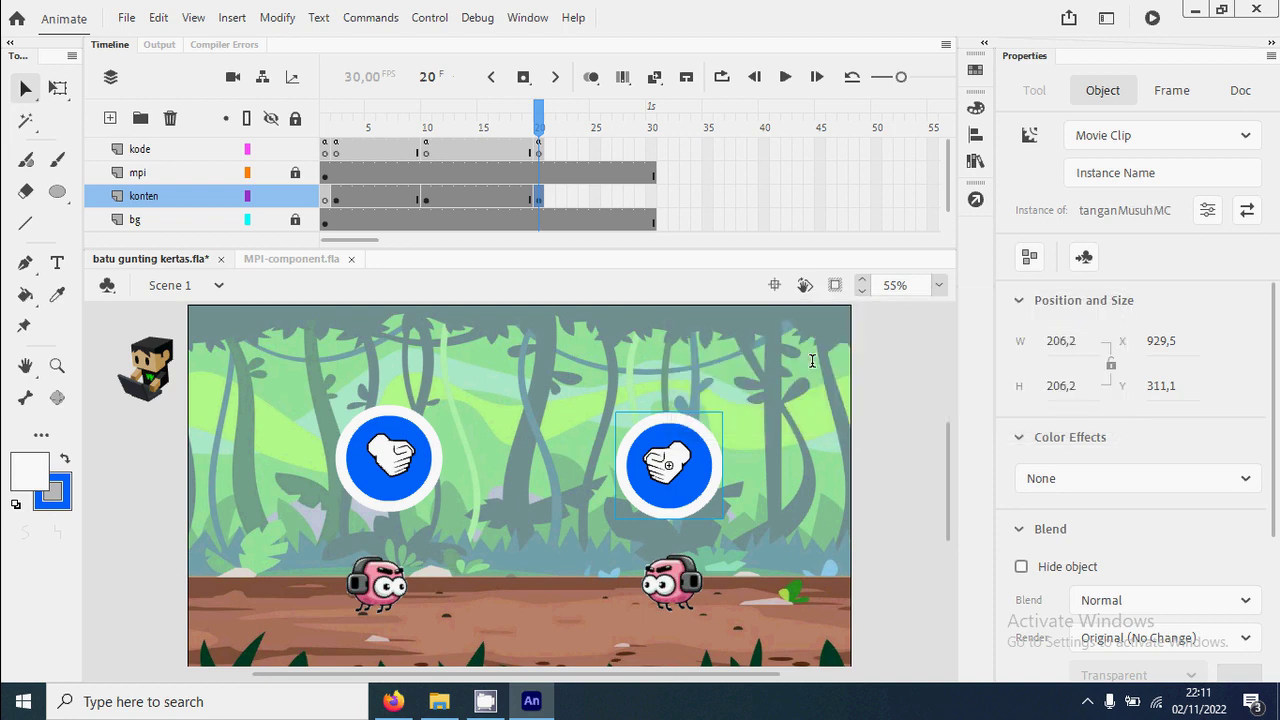
Inside tanganMusuhMC, lock Layer_2 and recolour the blue disc on Layer_1 dark red.
{"action": "double_click", "coordinate": [703, 487]}
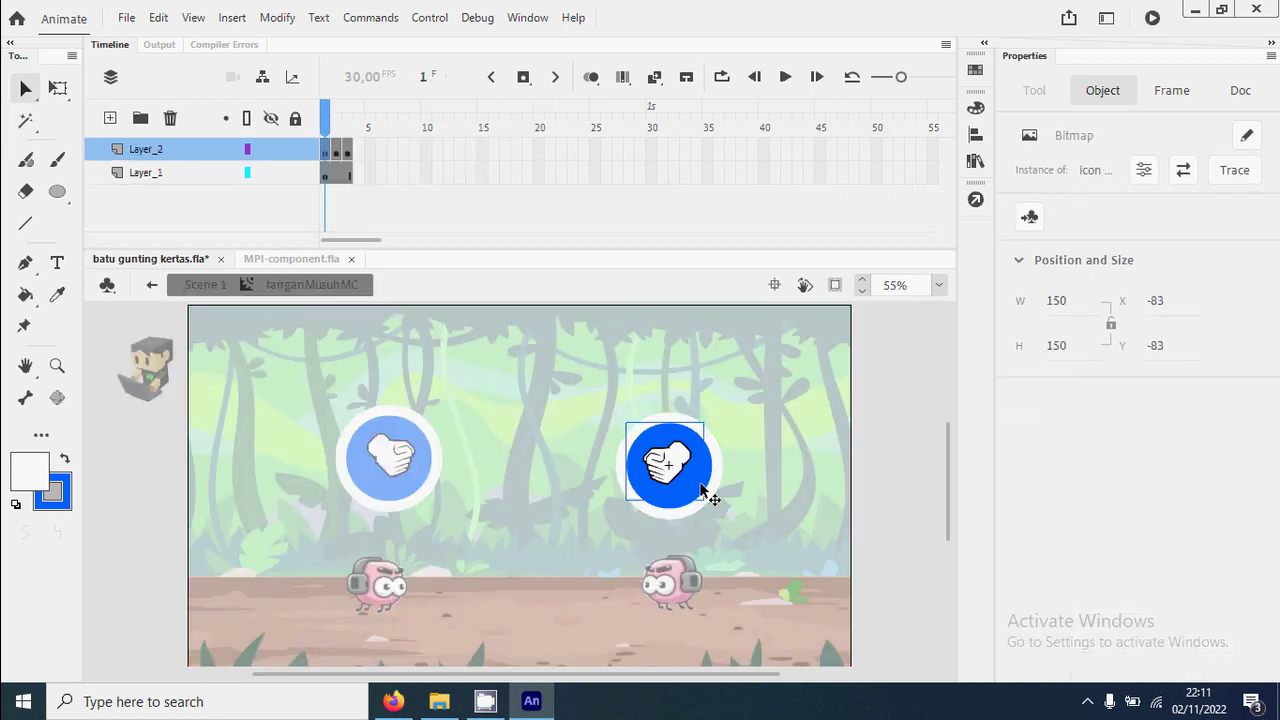
{"action": "left_click", "coordinate": [867, 488]}
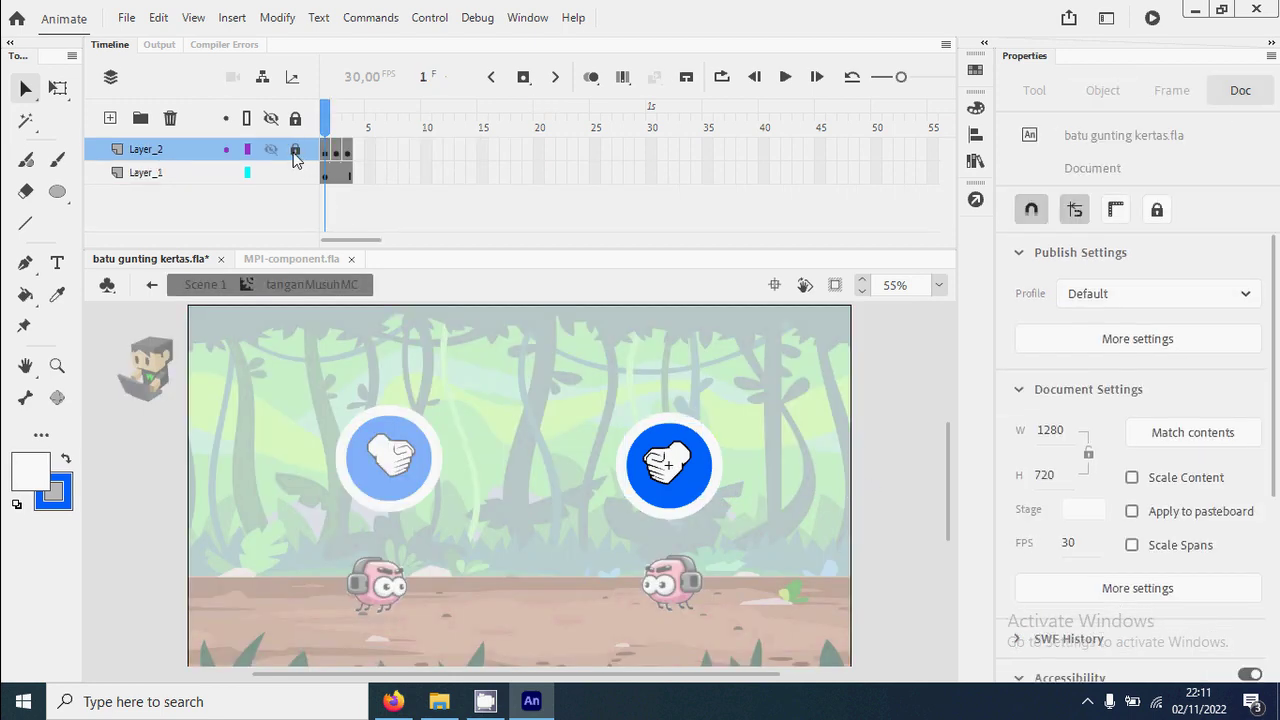
{"action": "left_click", "coordinate": [695, 500]}
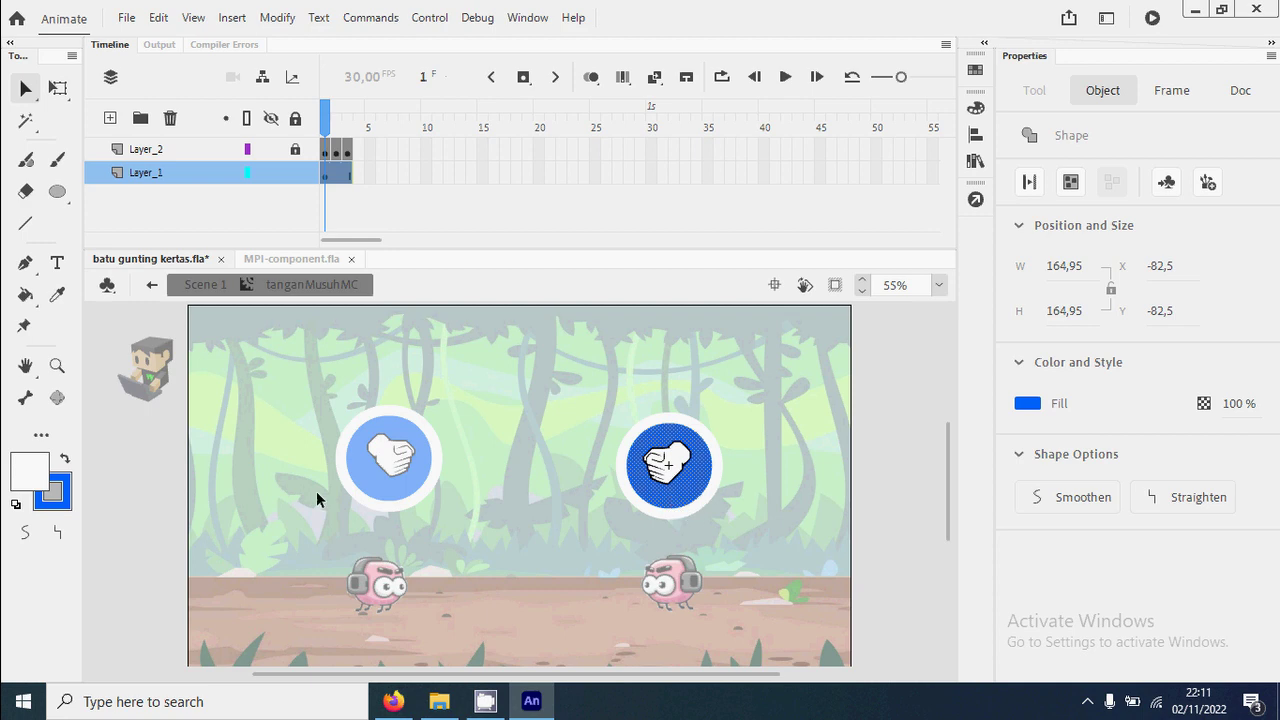
{"action": "left_click", "coordinate": [30, 470]}
{"action": "left_click", "coordinate": [158, 336]}
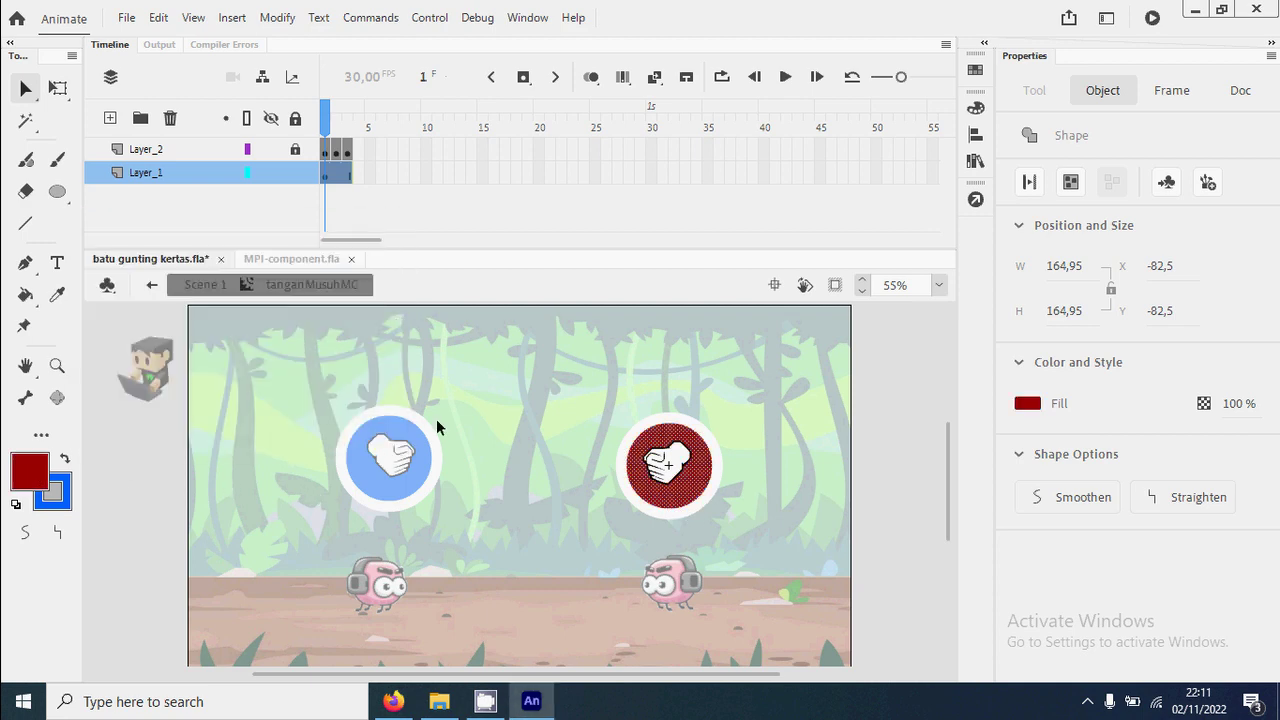
{"action": "left_click", "coordinate": [891, 509]}
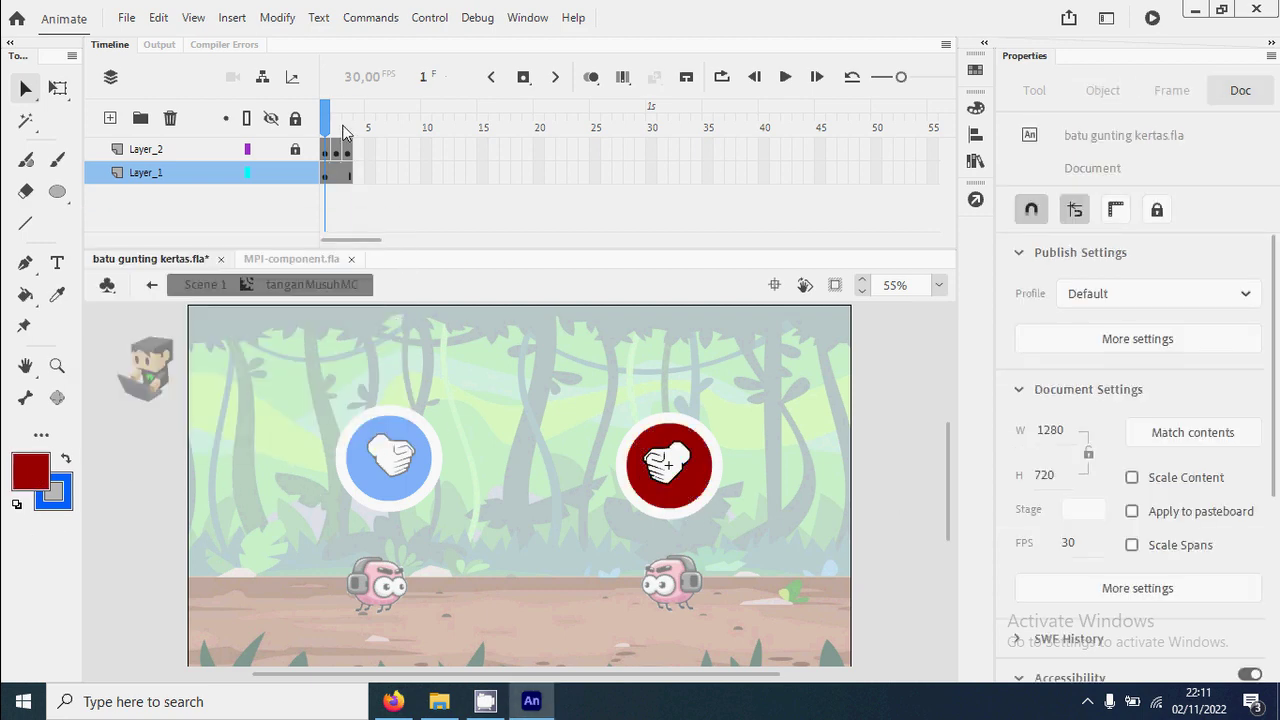
Check the hand signs on the red disc through frame 3 and return to Scene 1.
{"action": "mouse_move", "coordinate": [343, 131]}
{"action": "left_mouse_down"}
{"action": "mouse_move", "coordinate": [326, 128]}
{"action": "mouse_move", "coordinate": [349, 127]}
{"action": "left_mouse_up"}
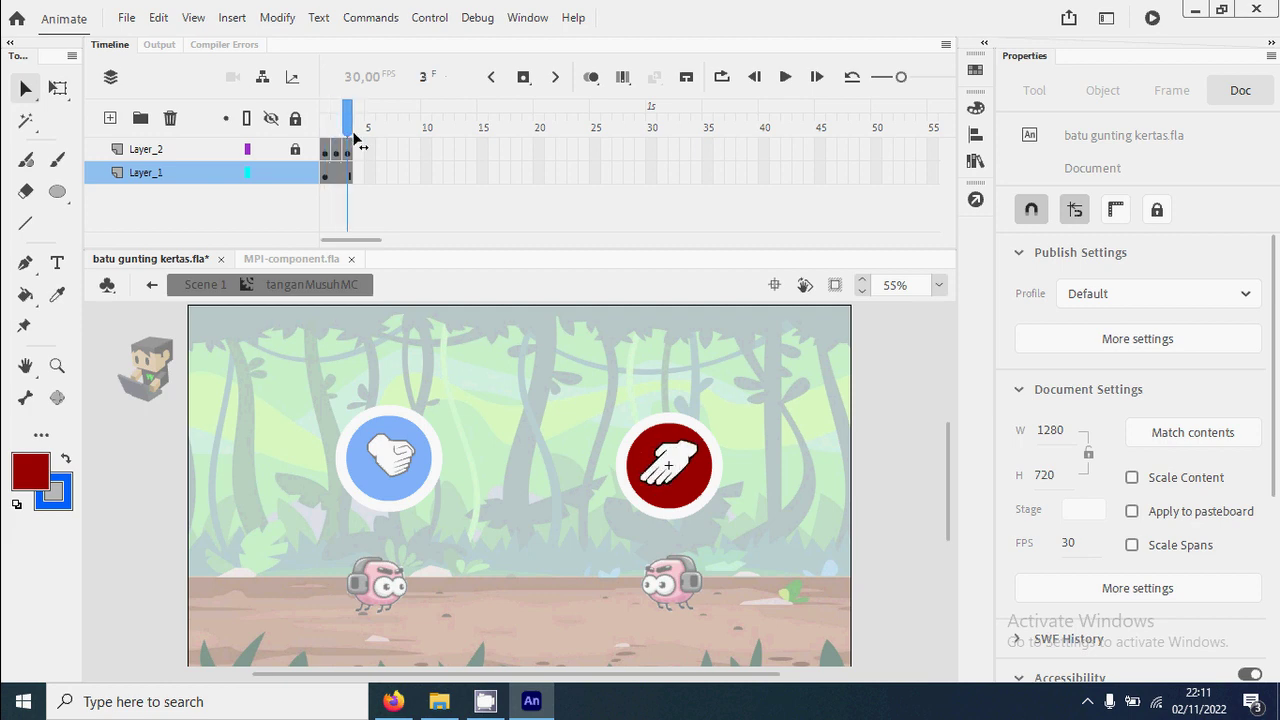
{"action": "left_click", "coordinate": [211, 289]}
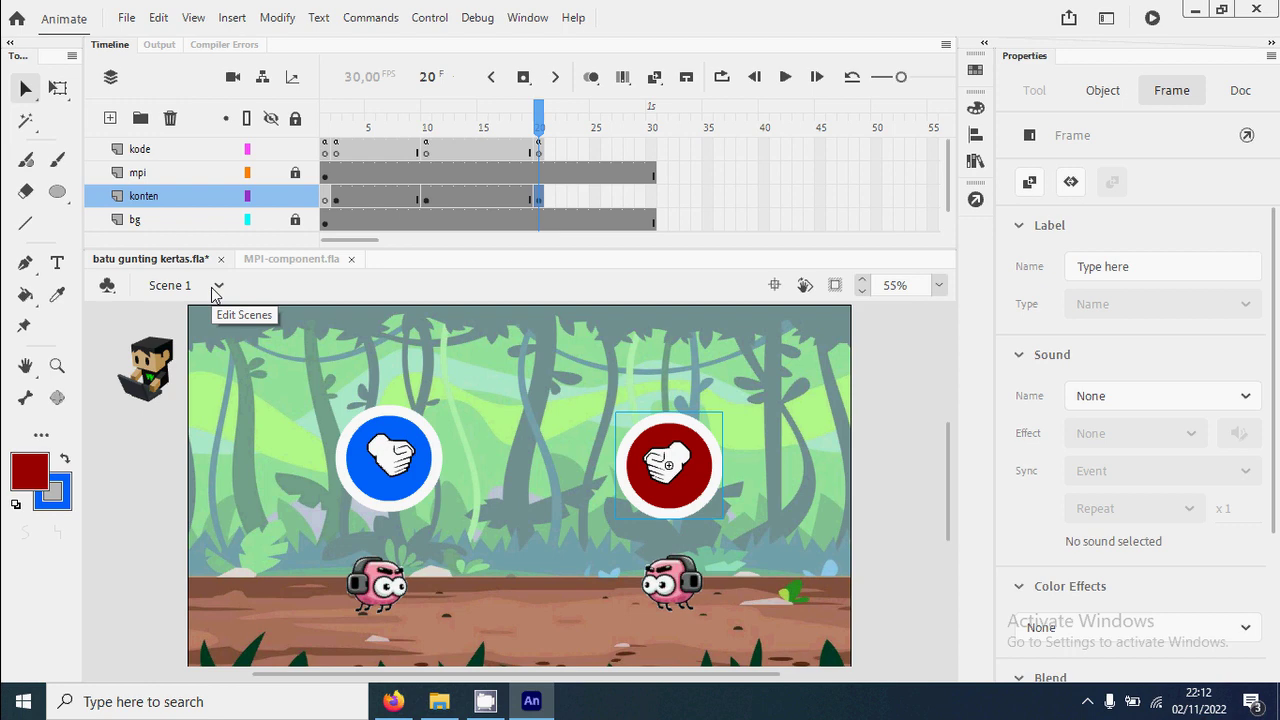
{"action": "left_click", "coordinate": [900, 452]}
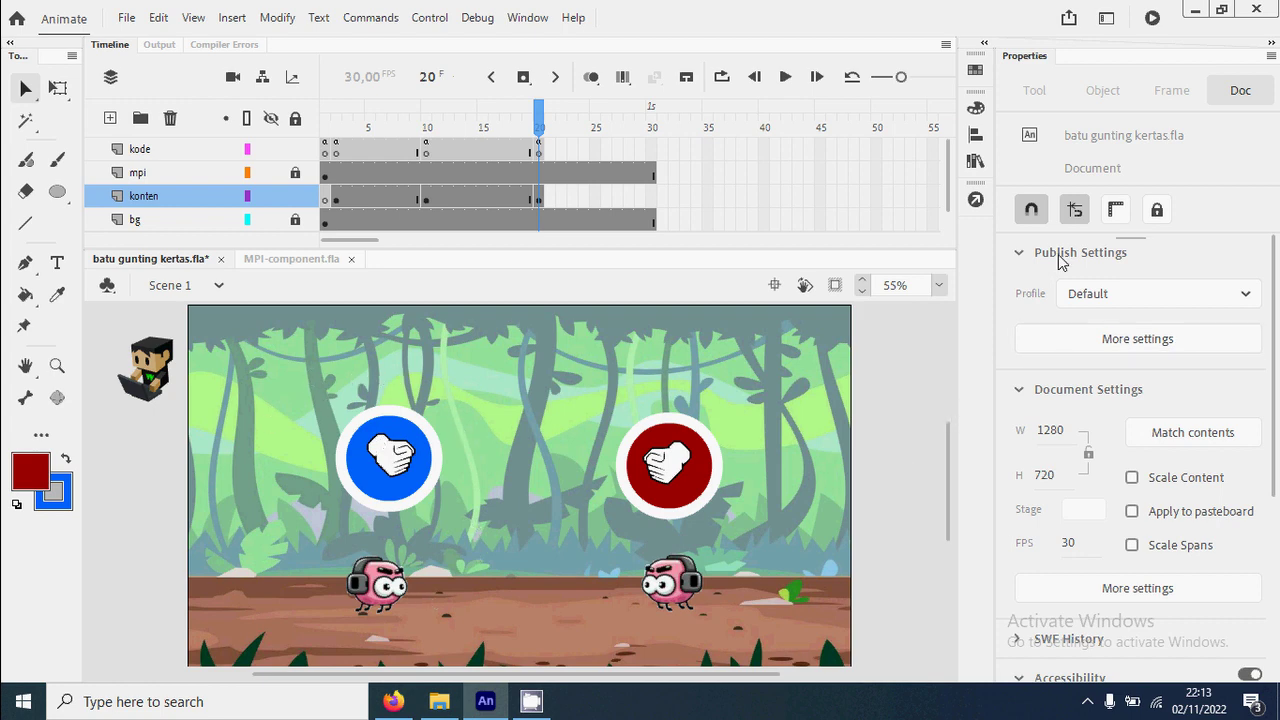
Place another tanganMC instance in the upper-left area of the stage and scale it down to about 119 px wide.
{"action": "left_click", "coordinate": [975, 199]}
{"action": "left_click", "coordinate": [975, 199]}
{"action": "left_click", "coordinate": [975, 161]}
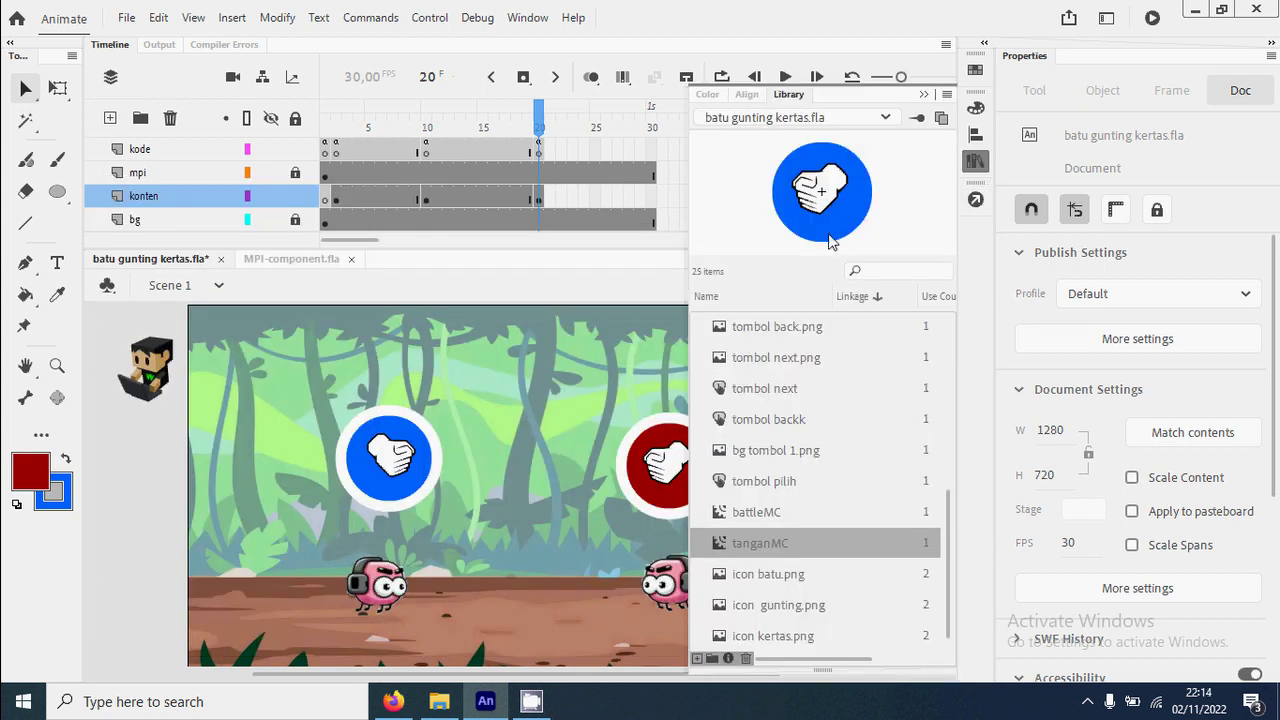
{"action": "left_click_drag", "start_coordinate": [831, 236], "coordinate": [299, 400]}
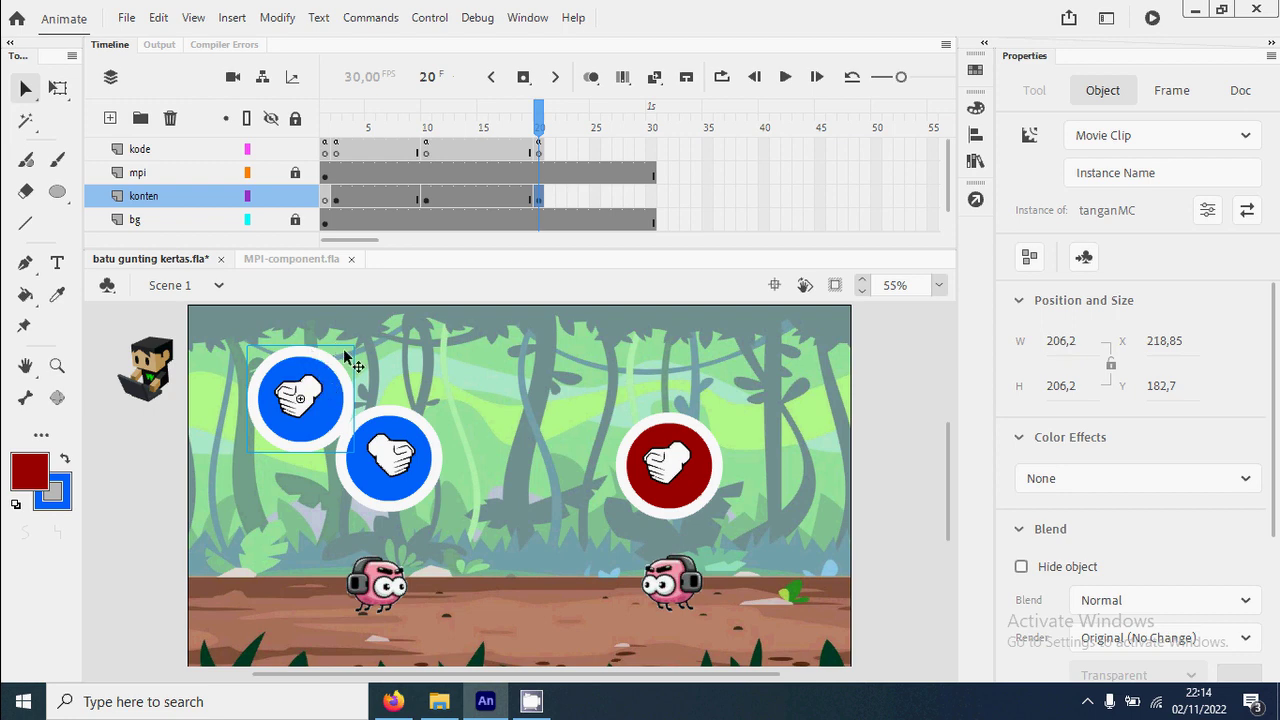
{"action": "key", "text": "q"}
{"action": "left_click_drag", "start_coordinate": [354, 344], "coordinate": [332, 369]}
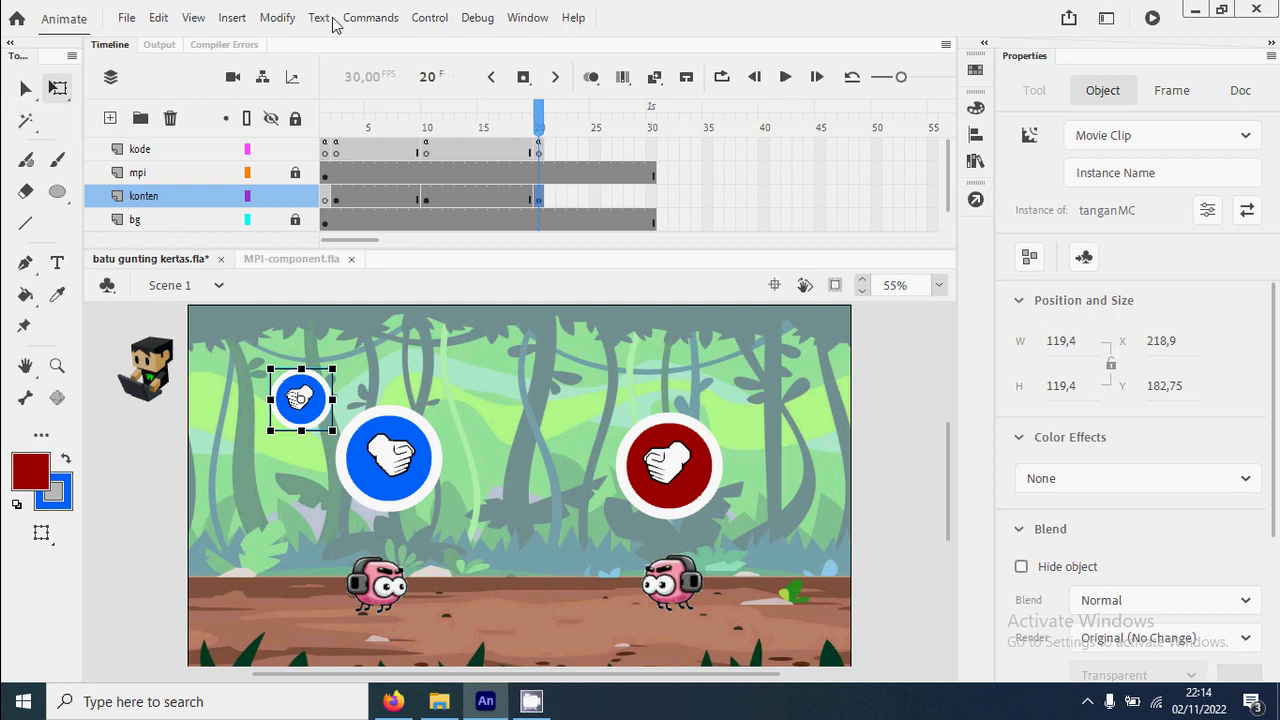
Flip the small tanganMC instance horizontally.
{"action": "left_click", "coordinate": [283, 24]}
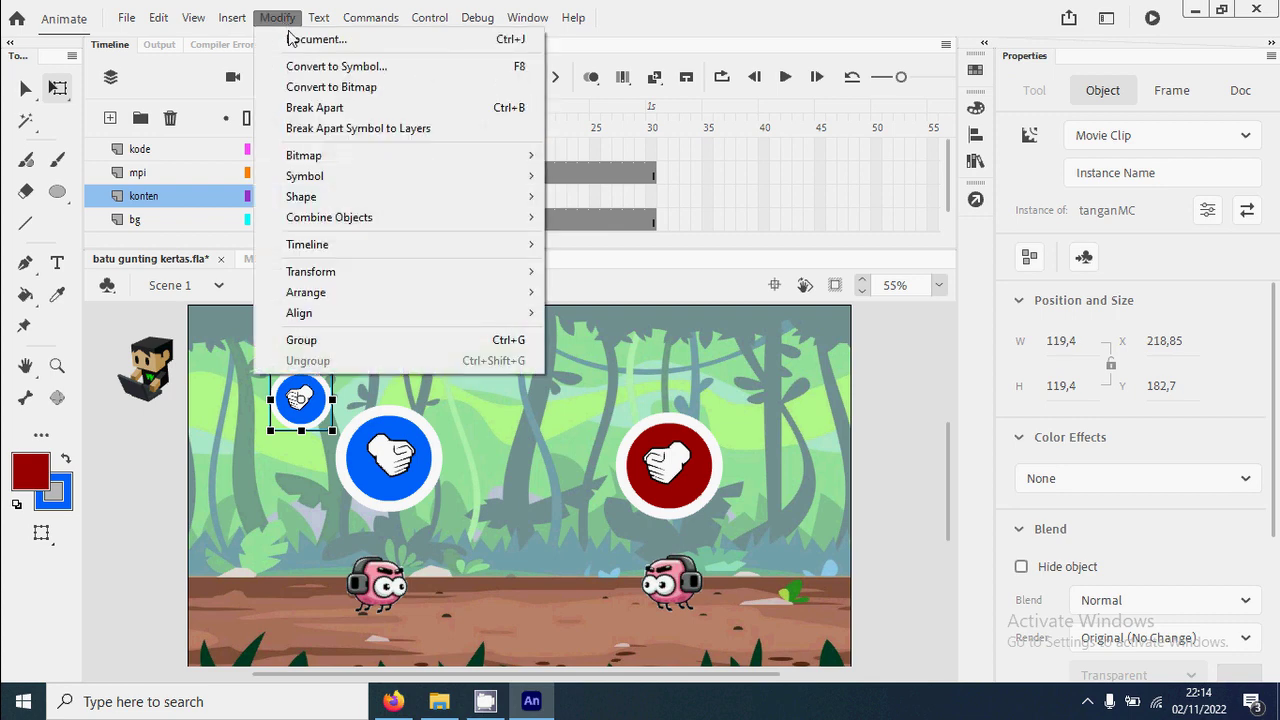
{"action": "mouse_move", "coordinate": [455, 221]}
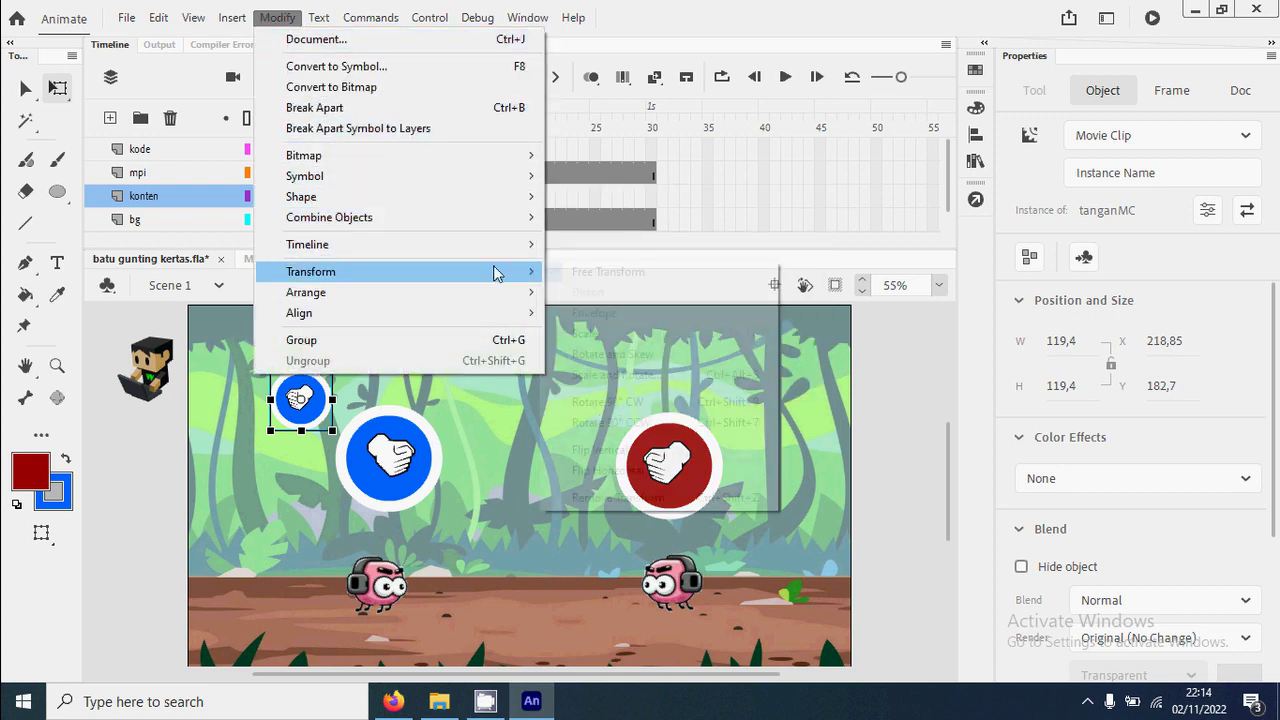
{"action": "mouse_move", "coordinate": [503, 272]}
{"action": "left_click", "coordinate": [648, 470]}
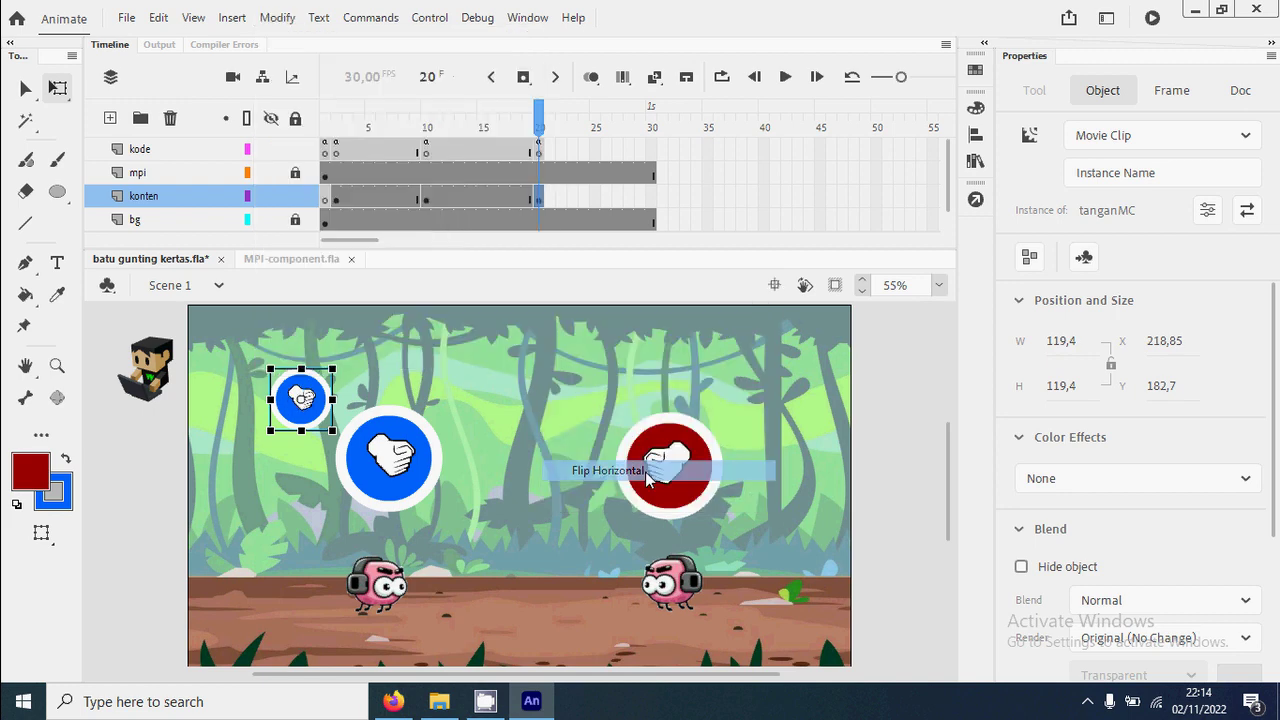
{"action": "left_click", "coordinate": [104, 480]}
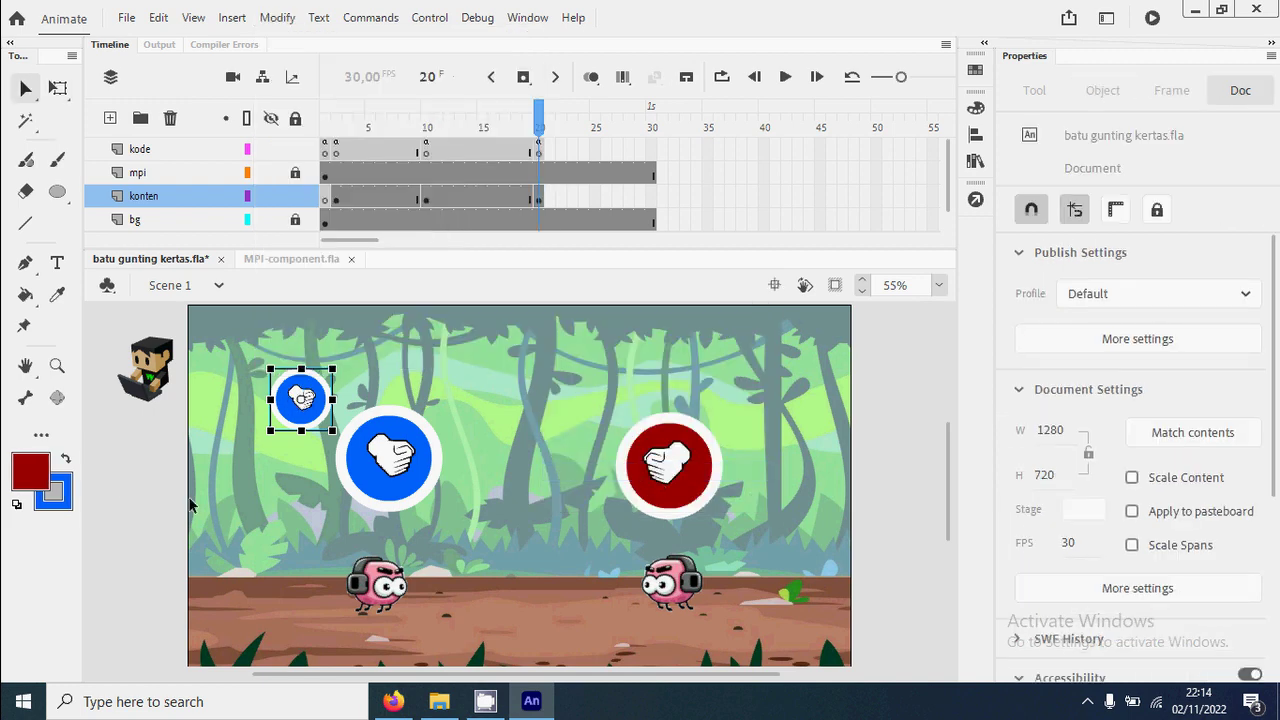
{"action": "key", "text": "v"}
Change the small tanganMC instance's behaviour to Graphic and set its looping to play a single frame.
{"action": "key", "text": "z"}
{"action": "left_click_drag", "start_coordinate": [252, 358], "coordinate": [476, 486]}
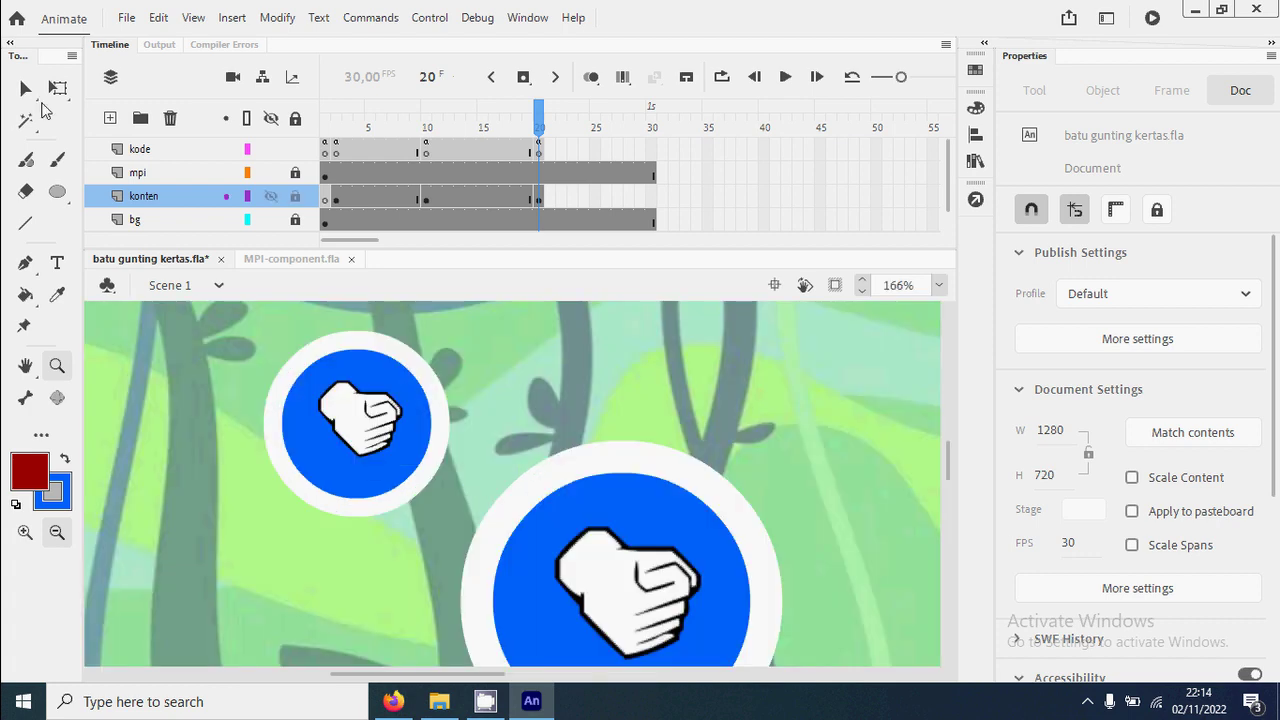
{"action": "left_click", "coordinate": [25, 88]}
{"action": "left_click", "coordinate": [405, 478]}
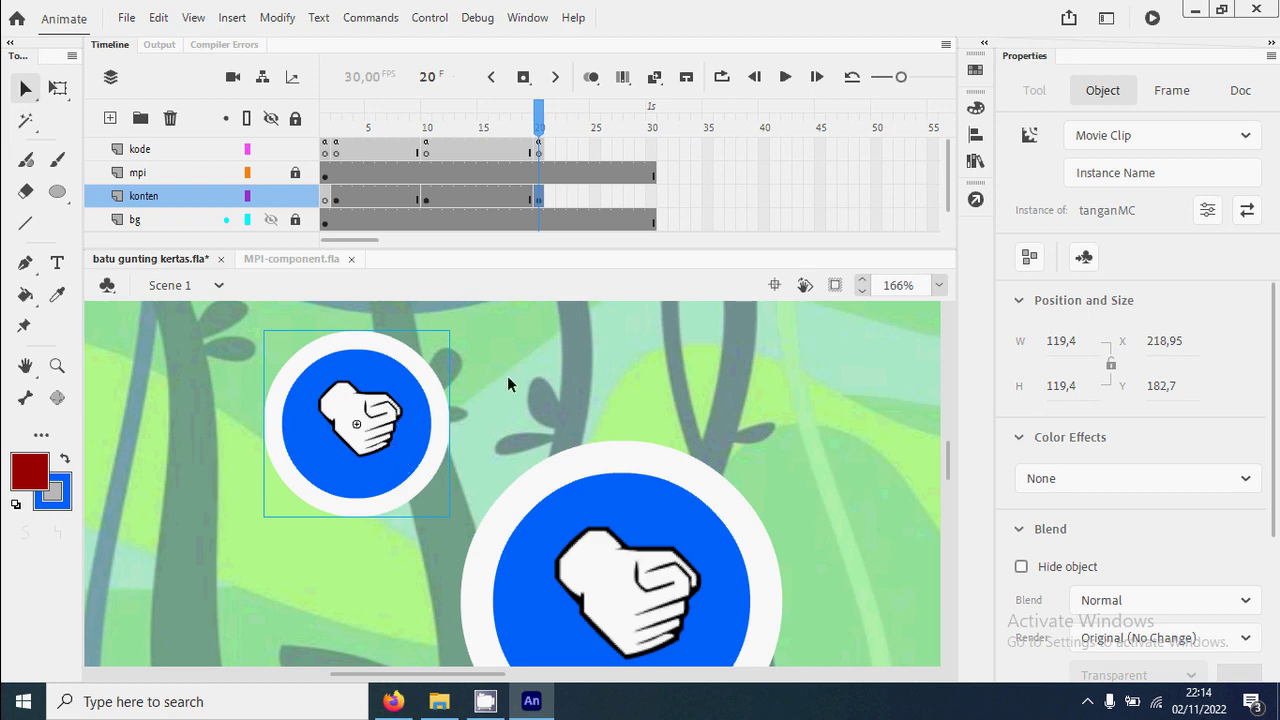
{"action": "left_click", "coordinate": [1245, 136]}
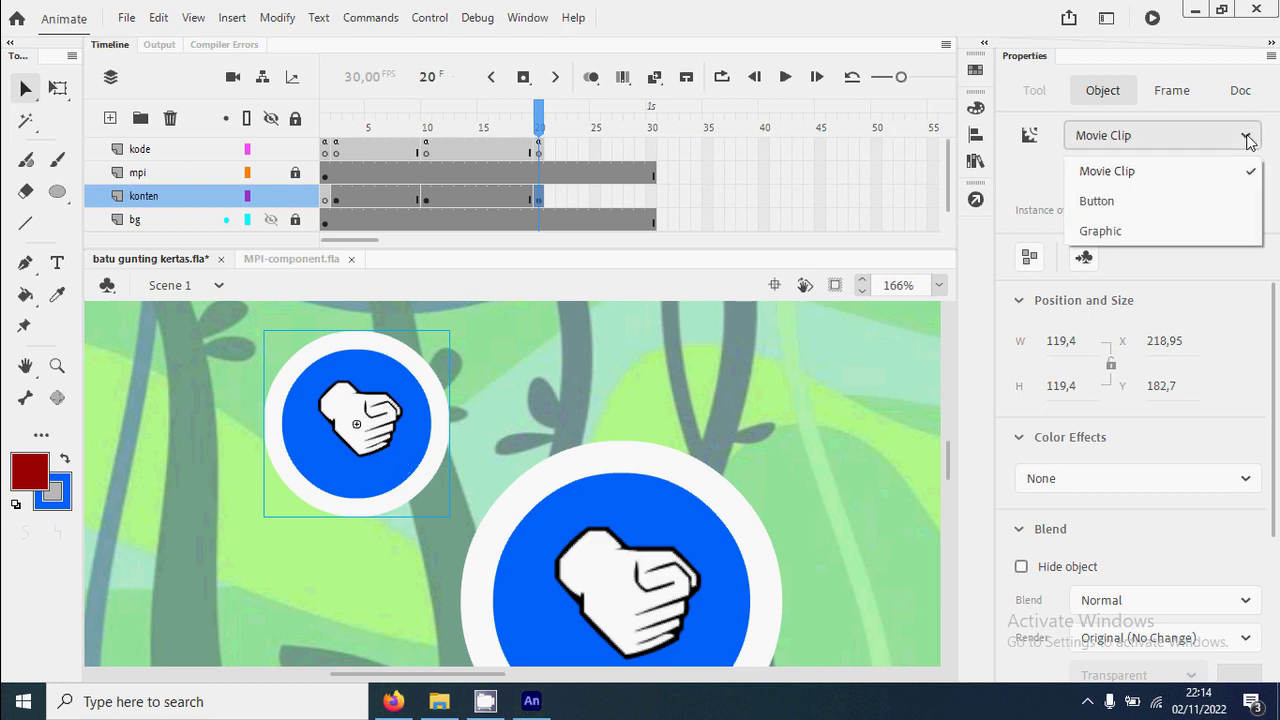
{"action": "left_click", "coordinate": [487, 391]}
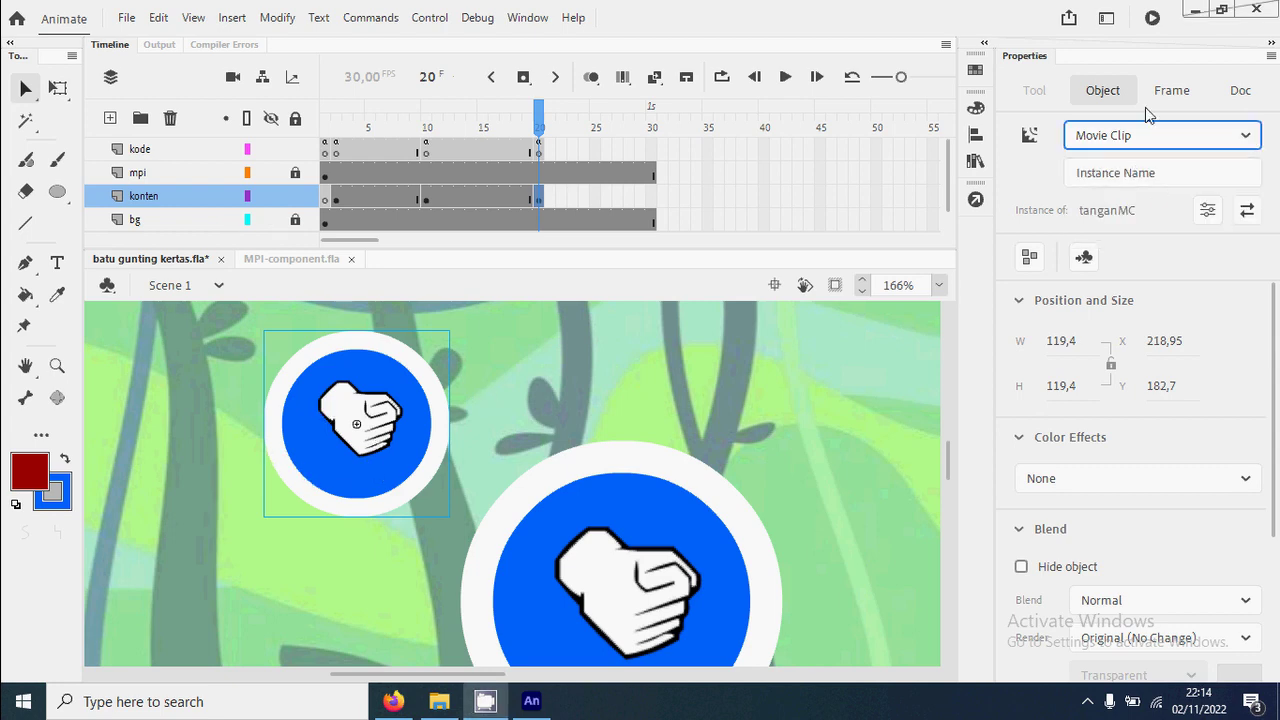
{"action": "left_click", "coordinate": [1246, 135]}
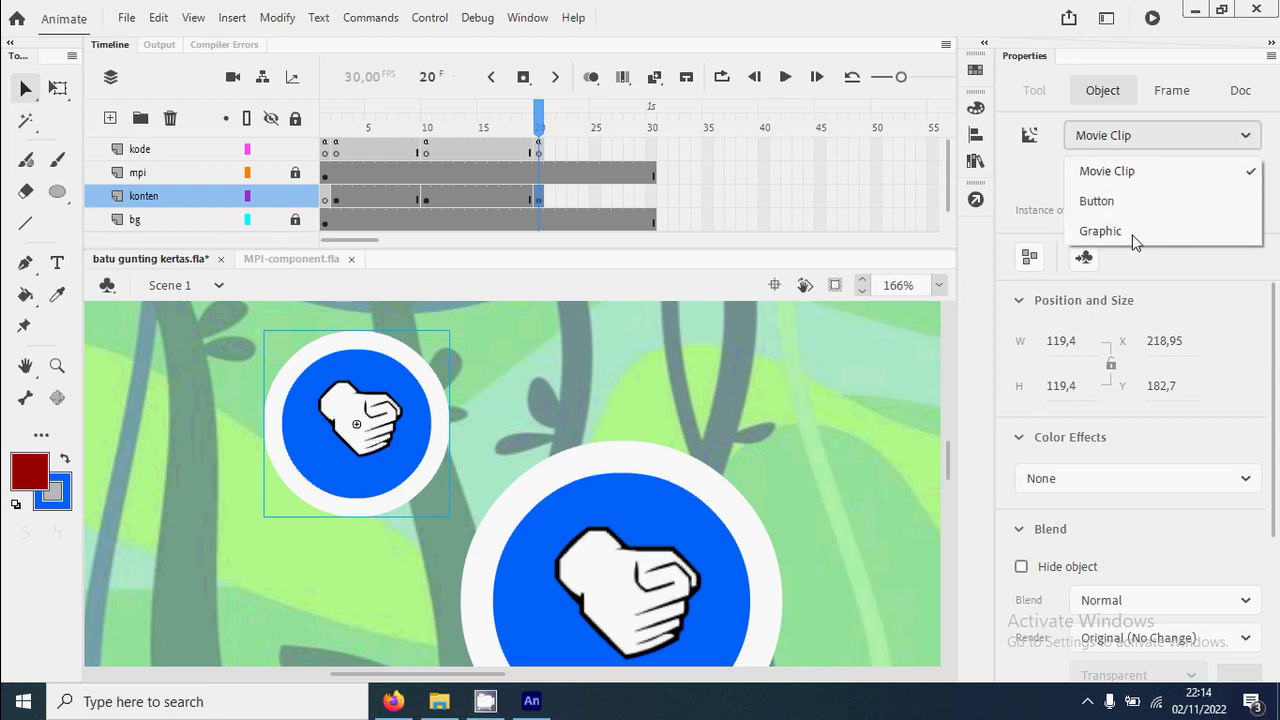
{"action": "left_click", "coordinate": [1123, 231]}
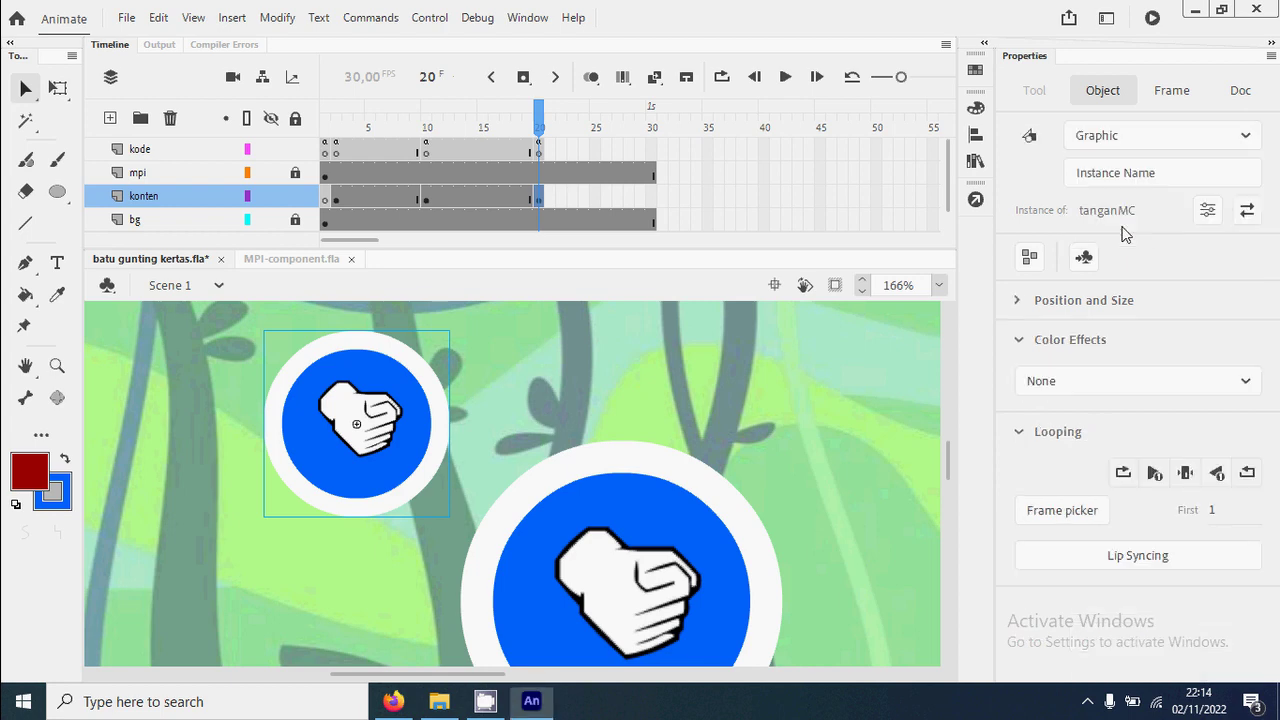
{"action": "left_click", "coordinate": [1185, 474]}
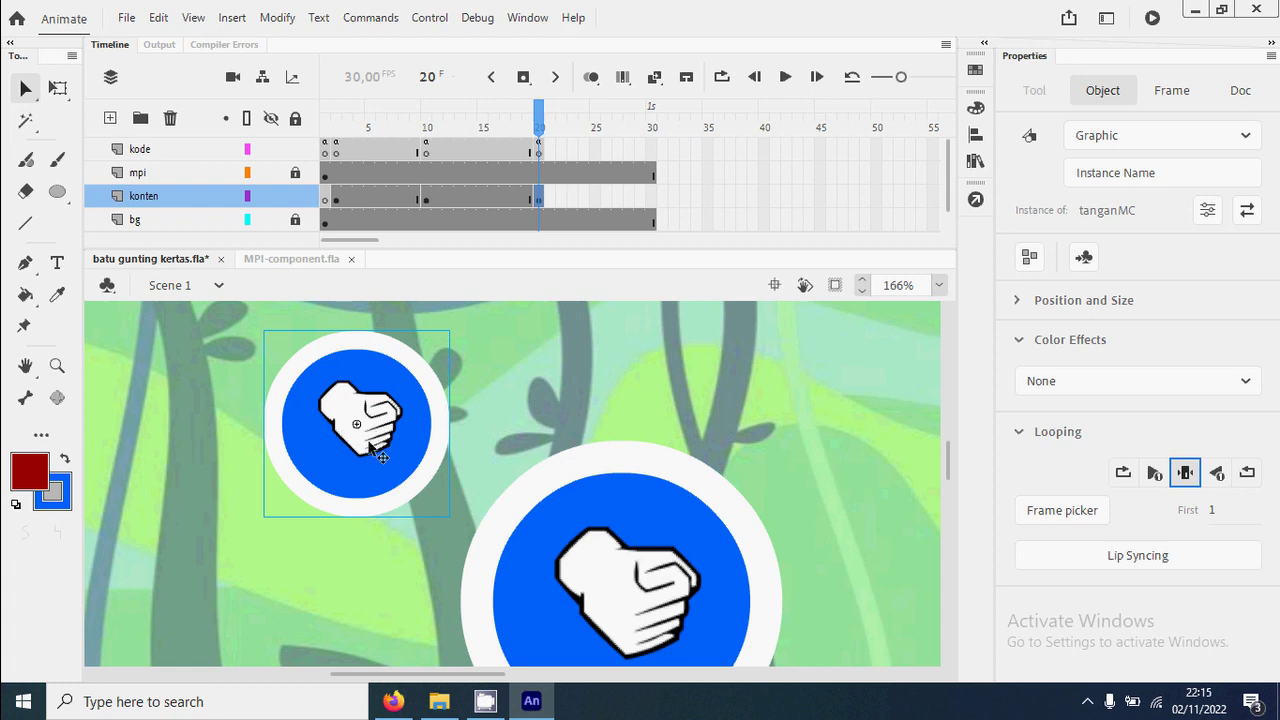
Convert the small tanganMC instance to a Button symbol named batuBtn.
{"action": "right_click", "coordinate": [405, 464]}
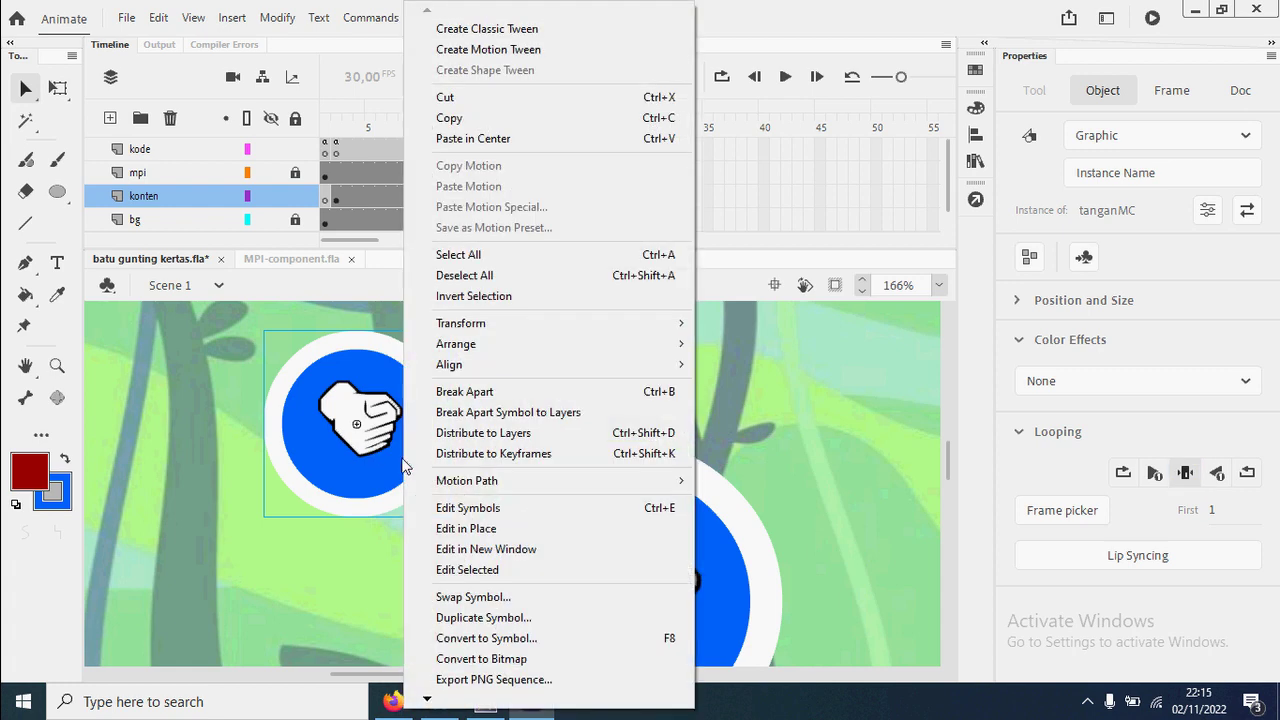
{"action": "left_click", "coordinate": [546, 638]}
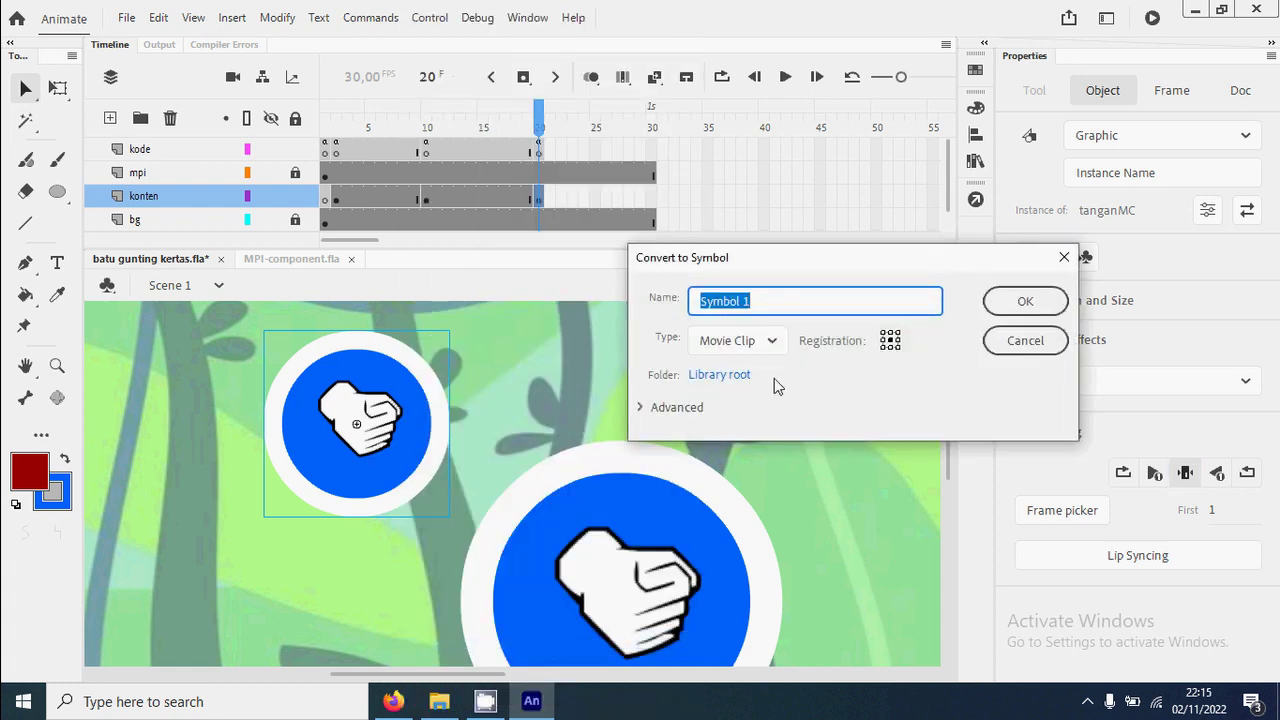
{"action": "left_click", "coordinate": [785, 342]}
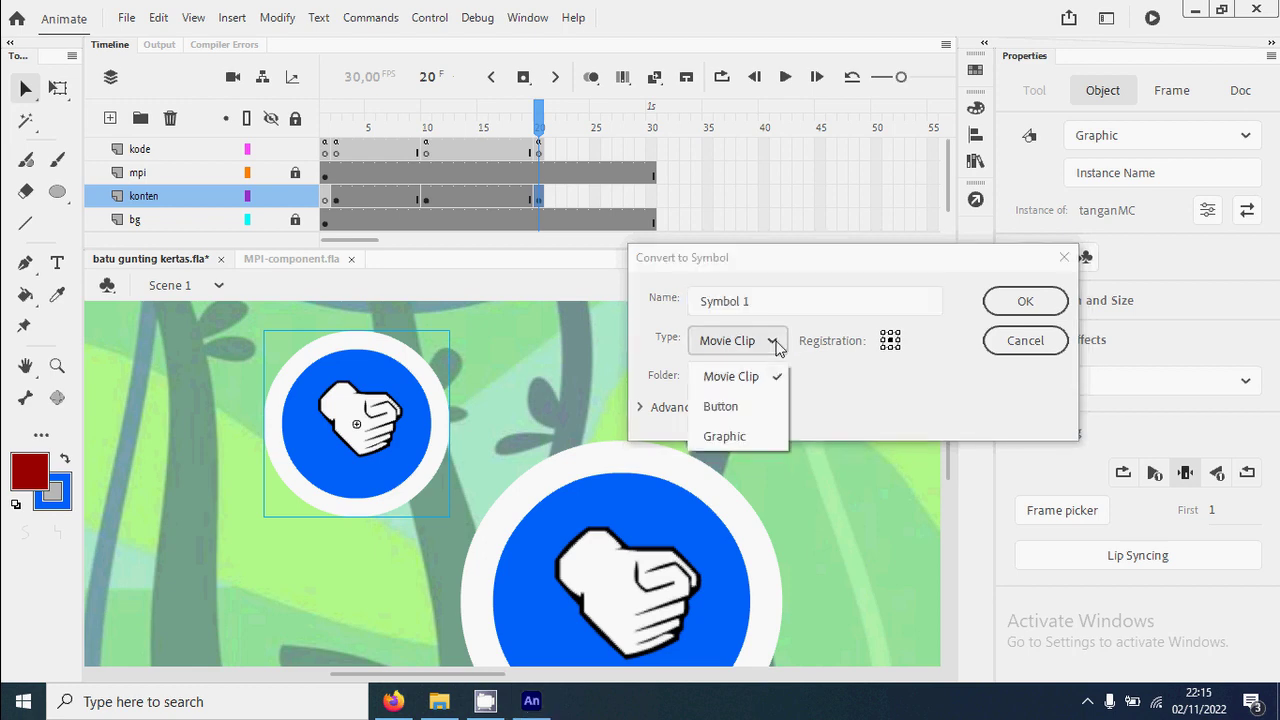
{"action": "left_click", "coordinate": [744, 407]}
{"action": "left_click_drag", "start_coordinate": [788, 300], "coordinate": [659, 311]}
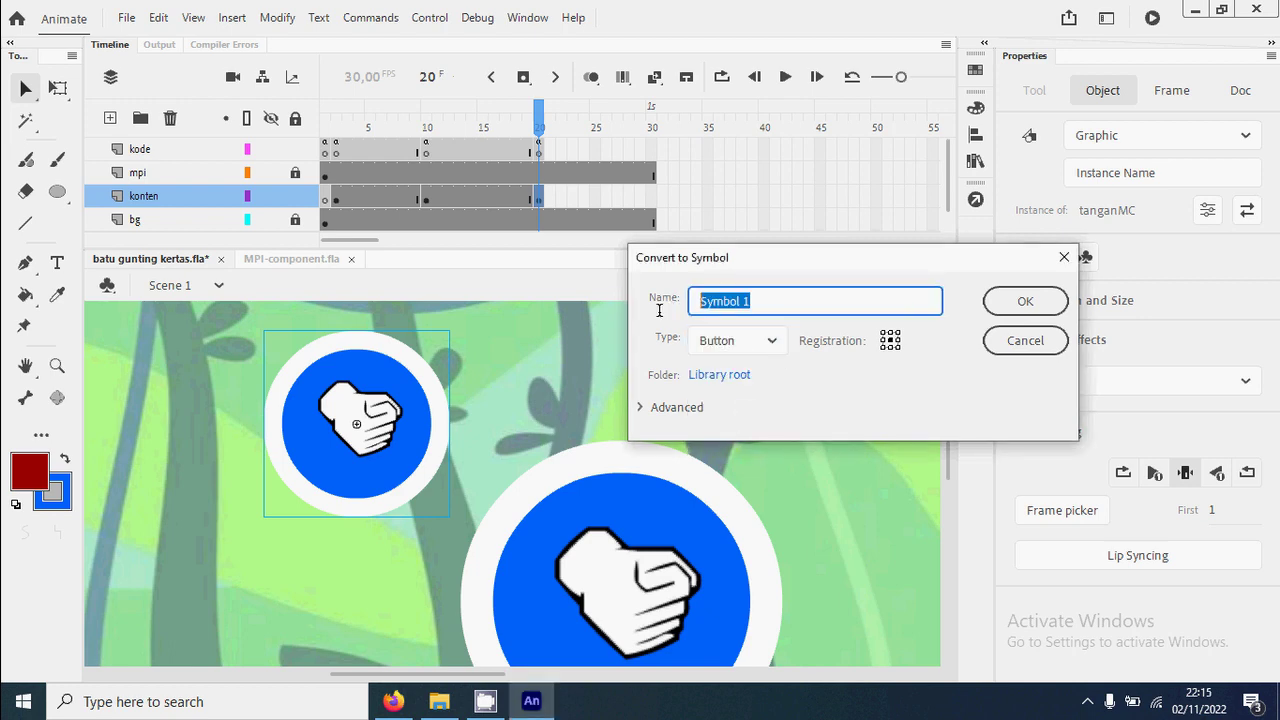
{"action": "type", "text": "batuBtn"}
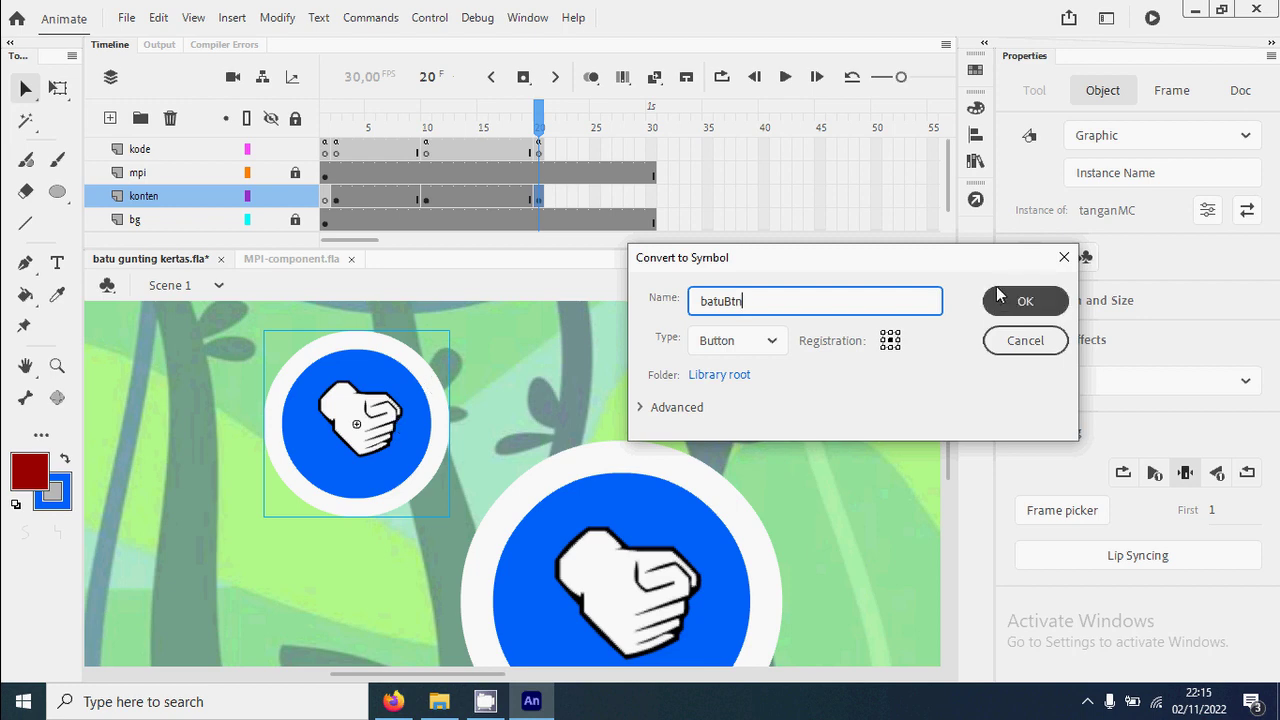
{"action": "left_click", "coordinate": [1023, 302]}
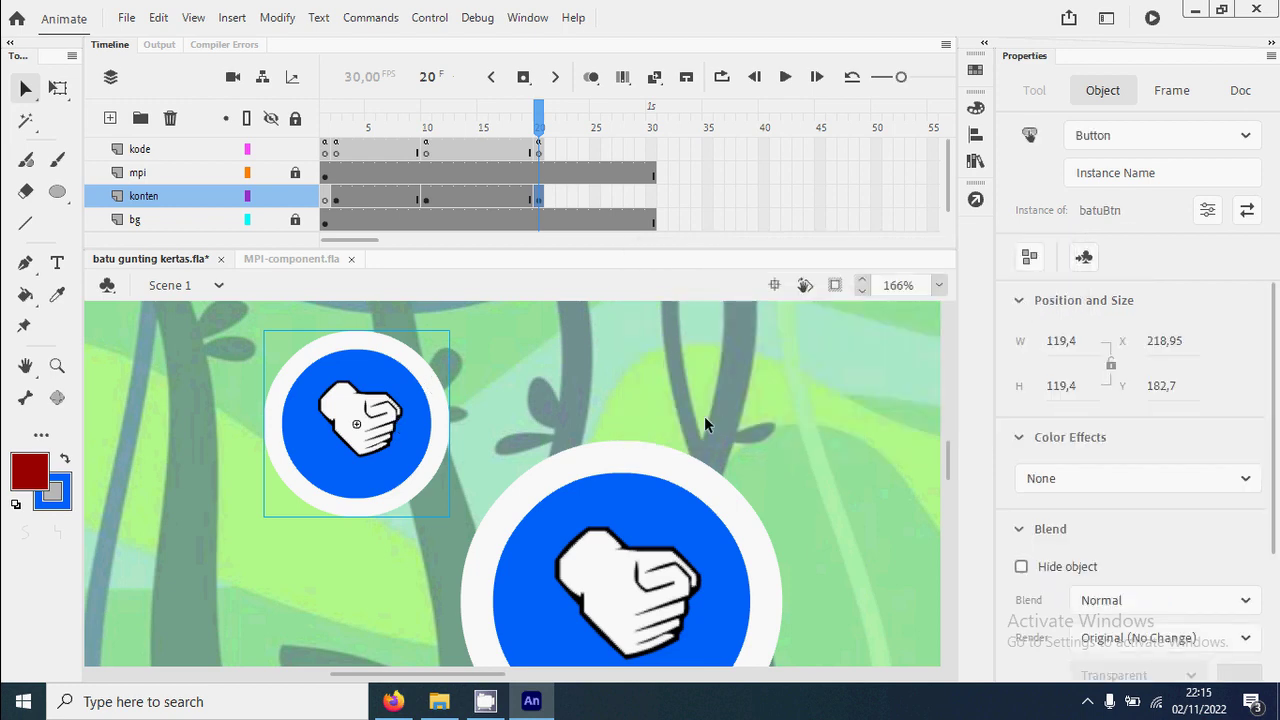
Copy the batuBtn button and place the pasted copy below it, over the large blue disc's edge, at about X 315, Y 302.
{"action": "key", "text": "ctrl+minus"}
{"action": "key", "text": "ctrl+minus"}
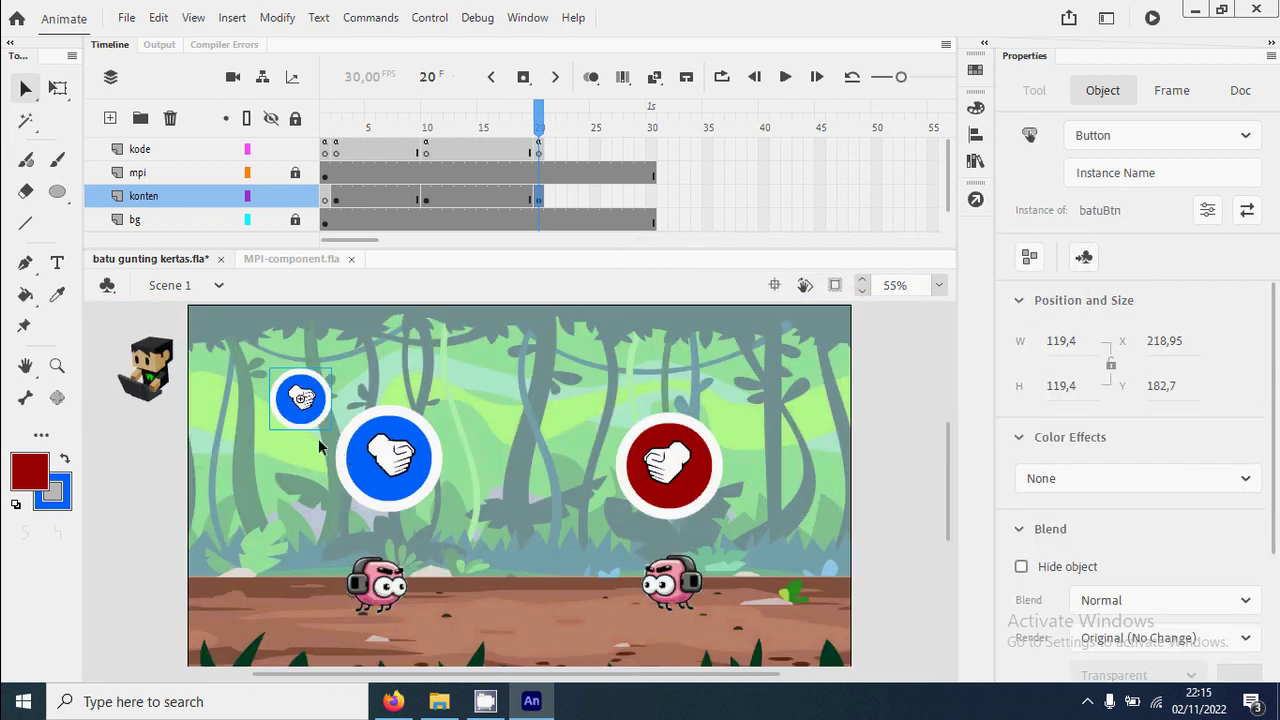
{"action": "left_click", "coordinate": [57, 366]}
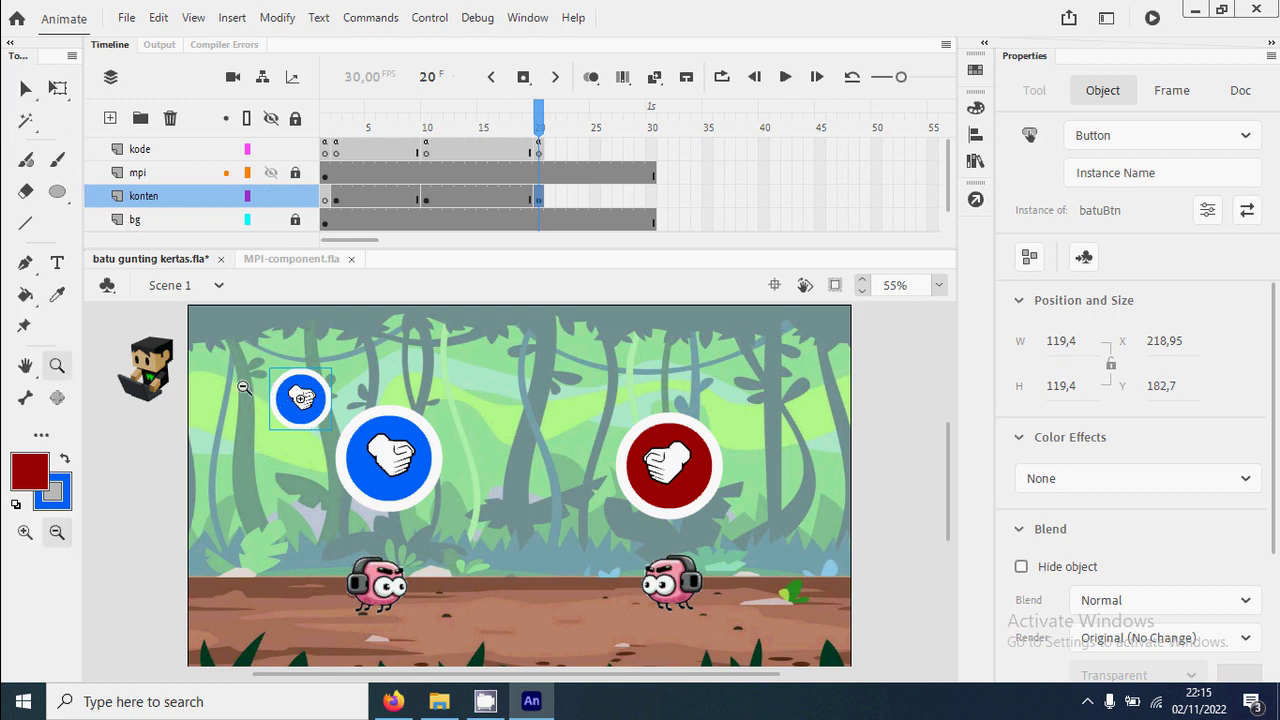
{"action": "left_click_drag", "start_coordinate": [229, 353], "coordinate": [458, 534]}
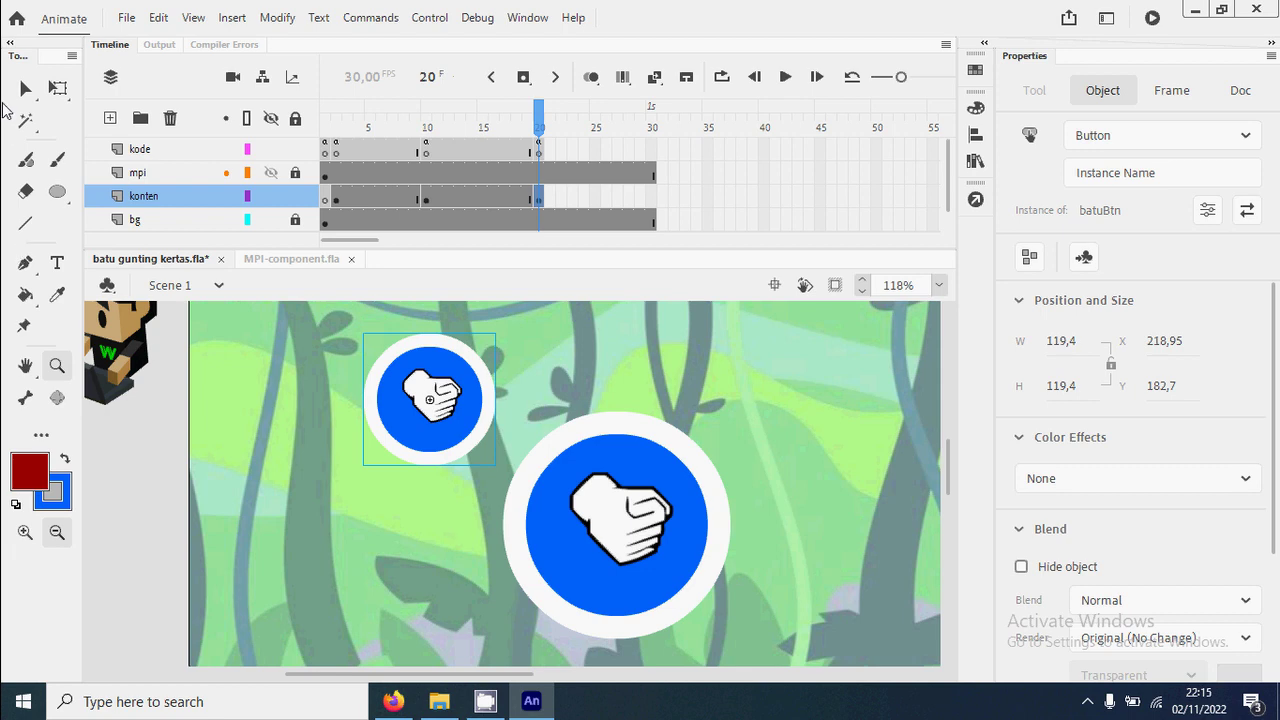
{"action": "left_click", "coordinate": [25, 89]}
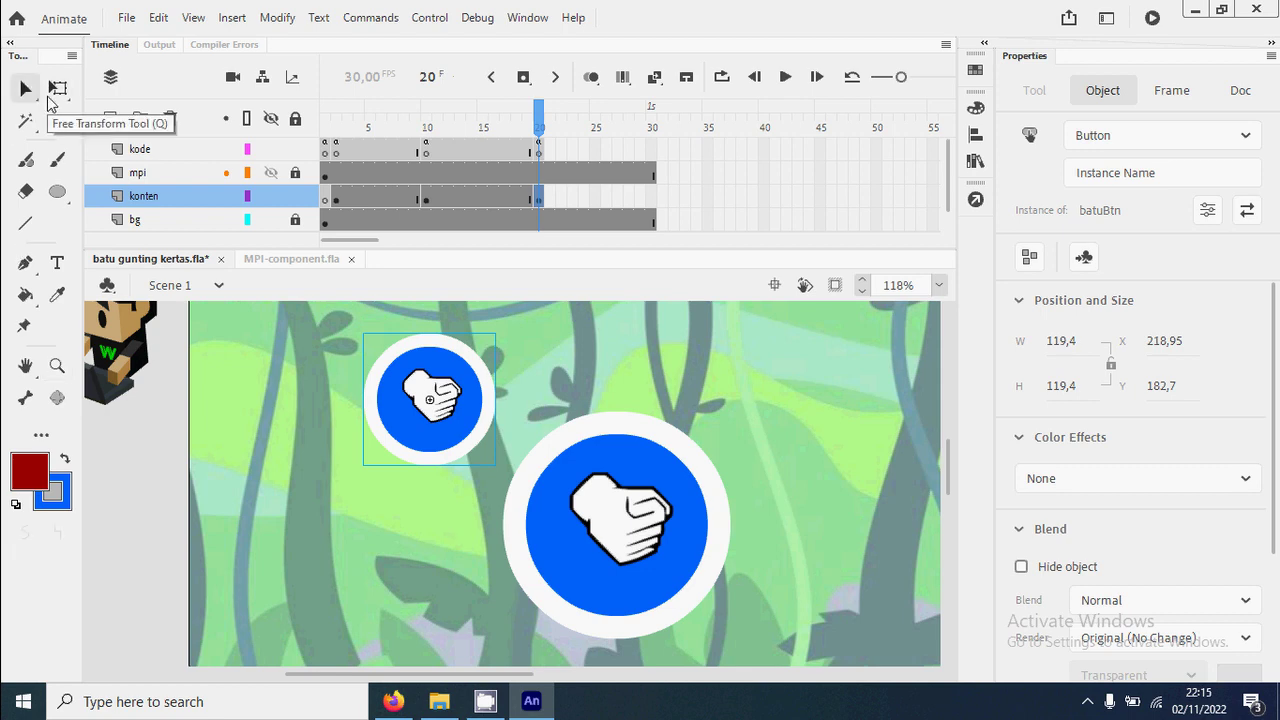
{"action": "right_click", "coordinate": [431, 428]}
{"action": "left_click", "coordinate": [502, 120]}
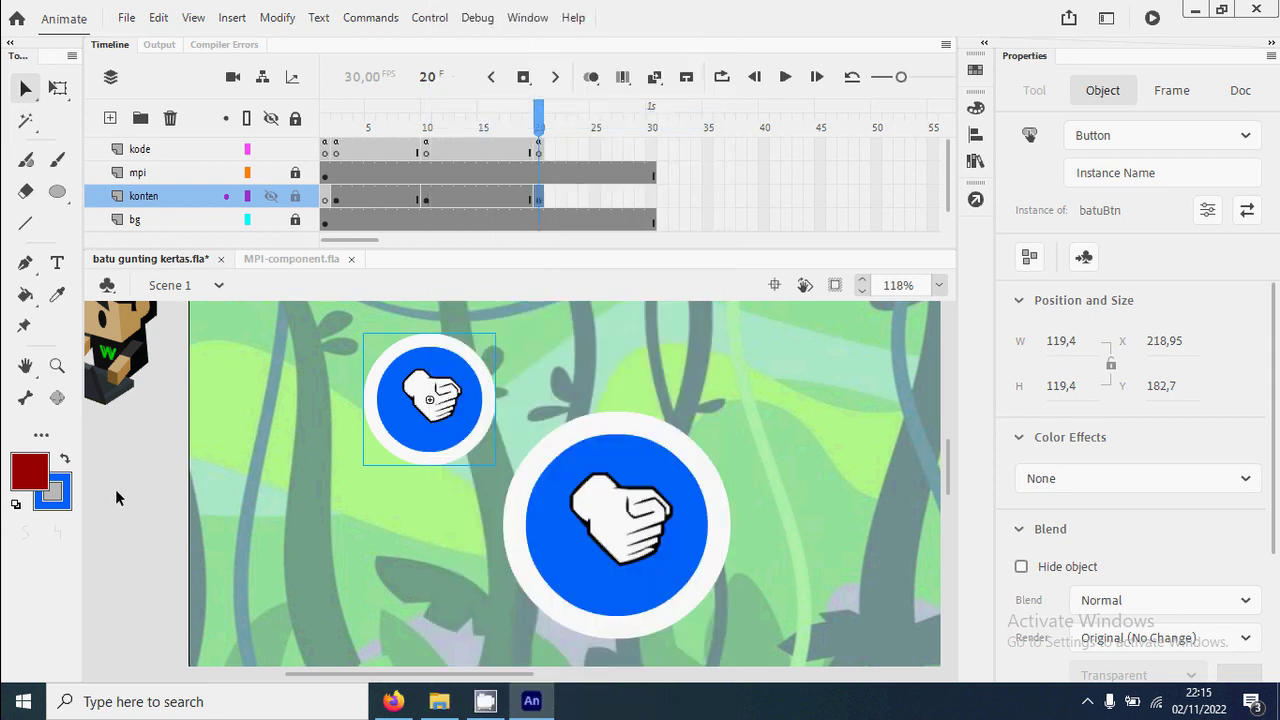
{"action": "left_click", "coordinate": [115, 489]}
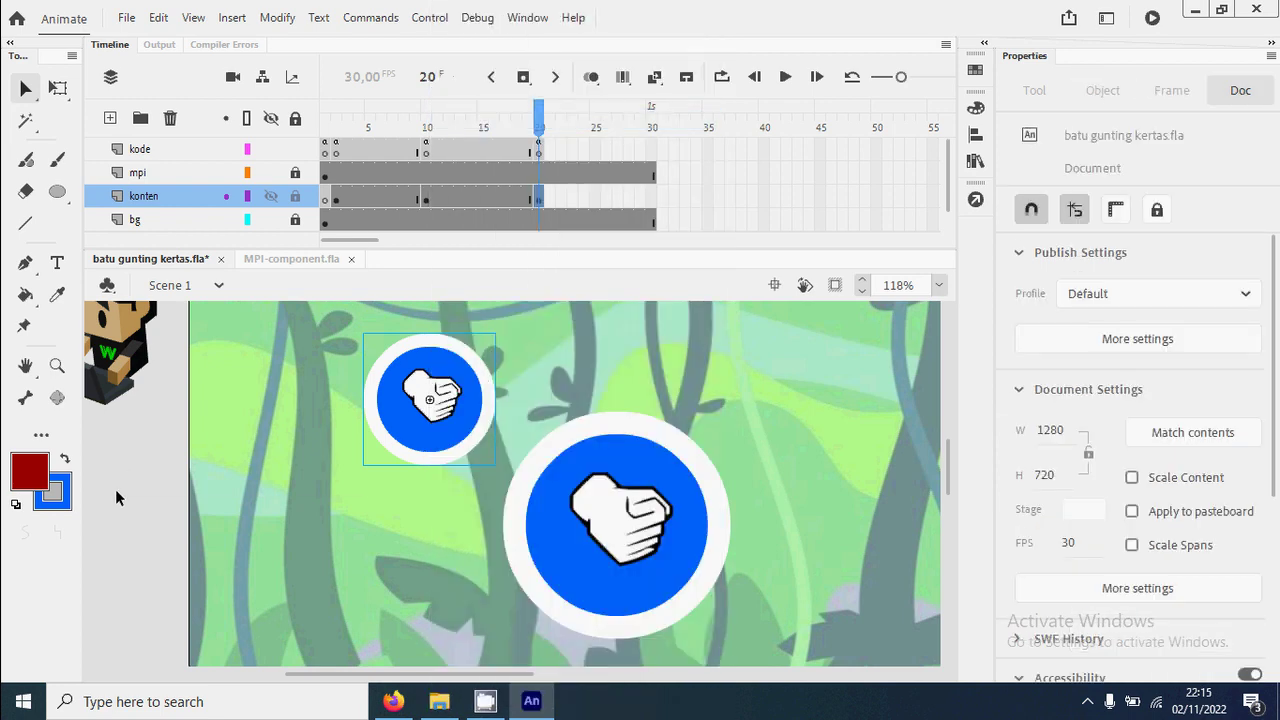
{"action": "right_click", "coordinate": [115, 489]}
{"action": "left_click", "coordinate": [235, 297]}
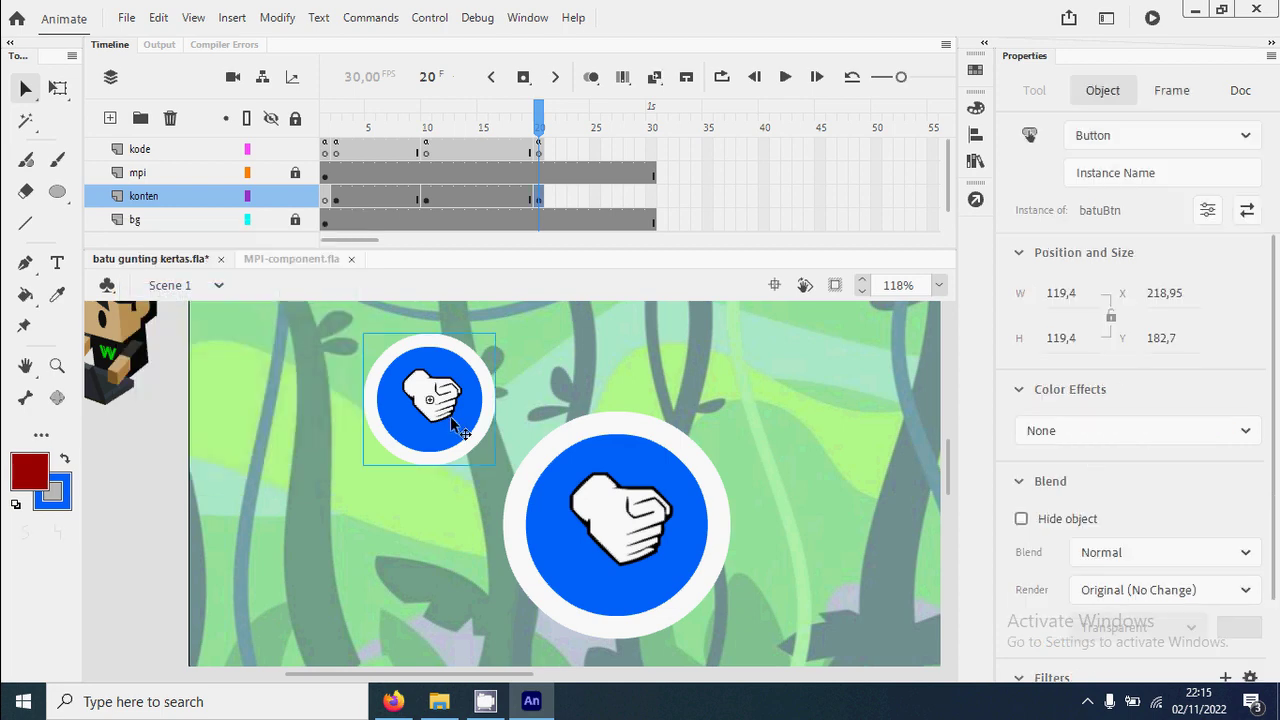
{"action": "left_click_drag", "start_coordinate": [459, 426], "coordinate": [545, 560]}
Duplicate the symbol of the lower batuBtn copy under the name guntingBtn.
{"action": "right_click", "coordinate": [541, 566]}
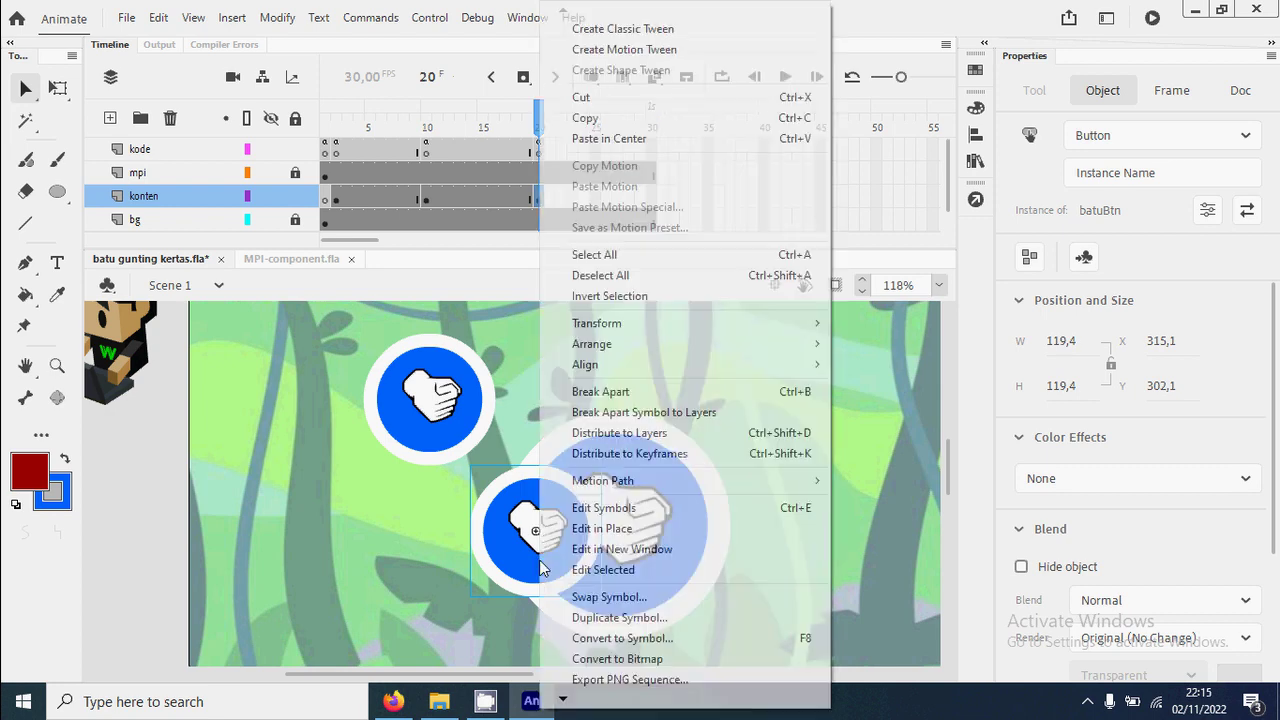
{"action": "left_click", "coordinate": [619, 617]}
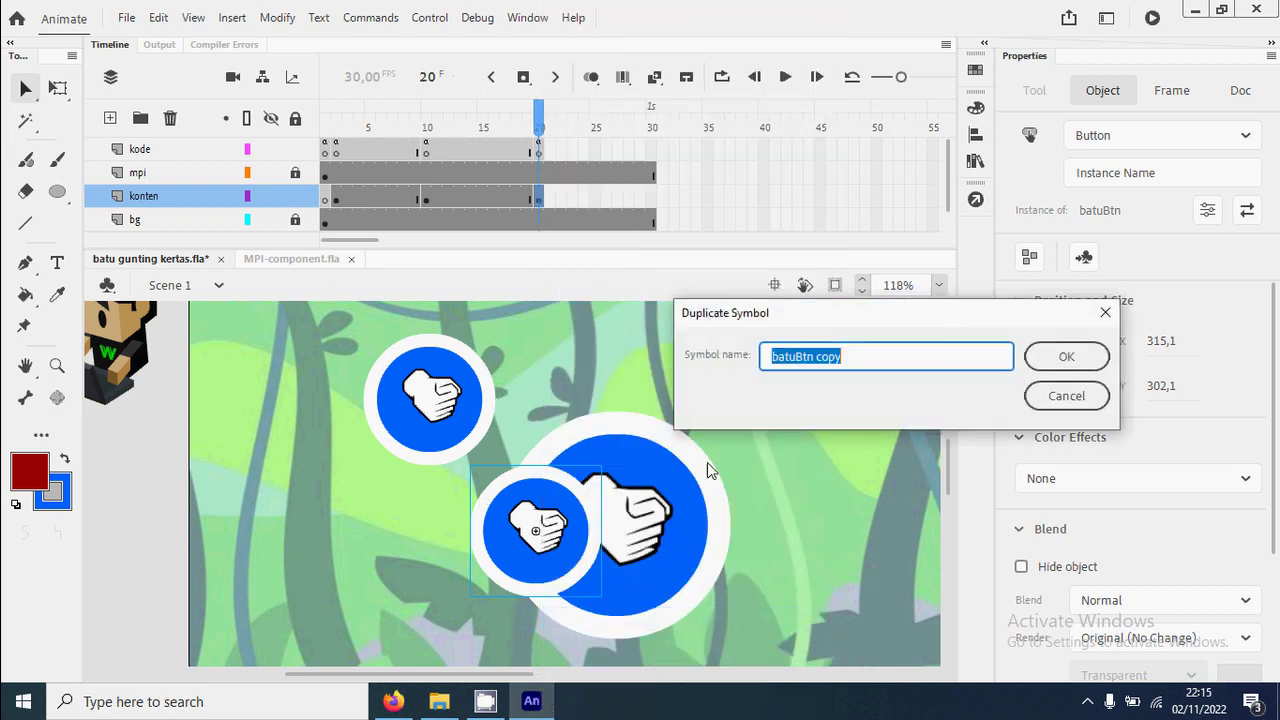
{"action": "left_click_drag", "start_coordinate": [797, 356], "coordinate": [761, 344]}
{"action": "type", "text": "guntingBtn"}
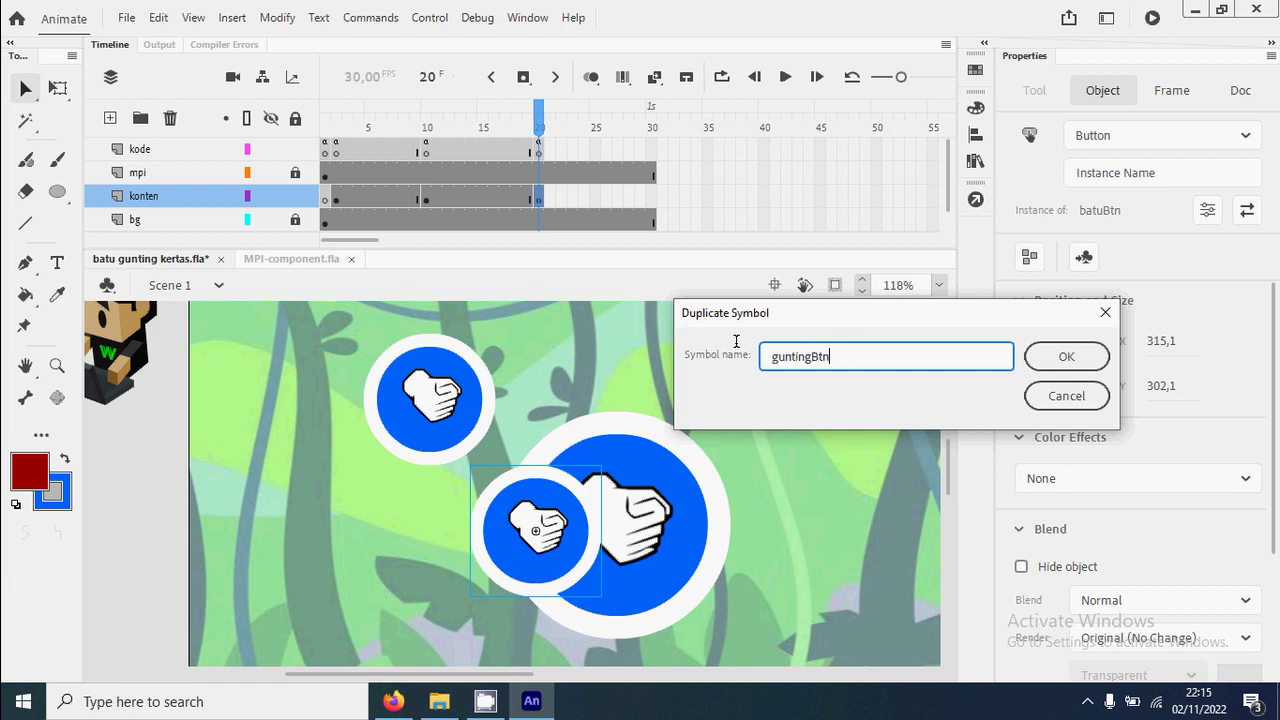
{"action": "key", "text": "Return"}
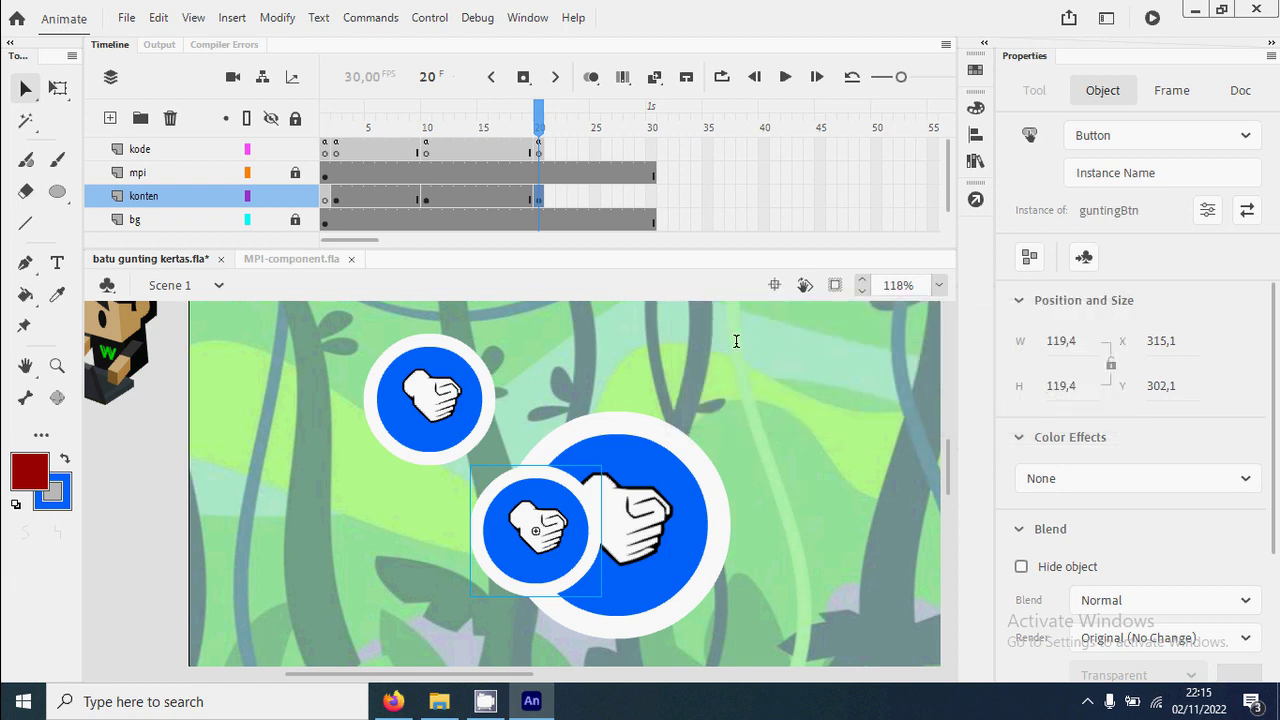
Set the first frame of the hand graphic inside guntingBtn to 2 and return to Scene 1.
{"action": "double_click", "coordinate": [582, 564]}
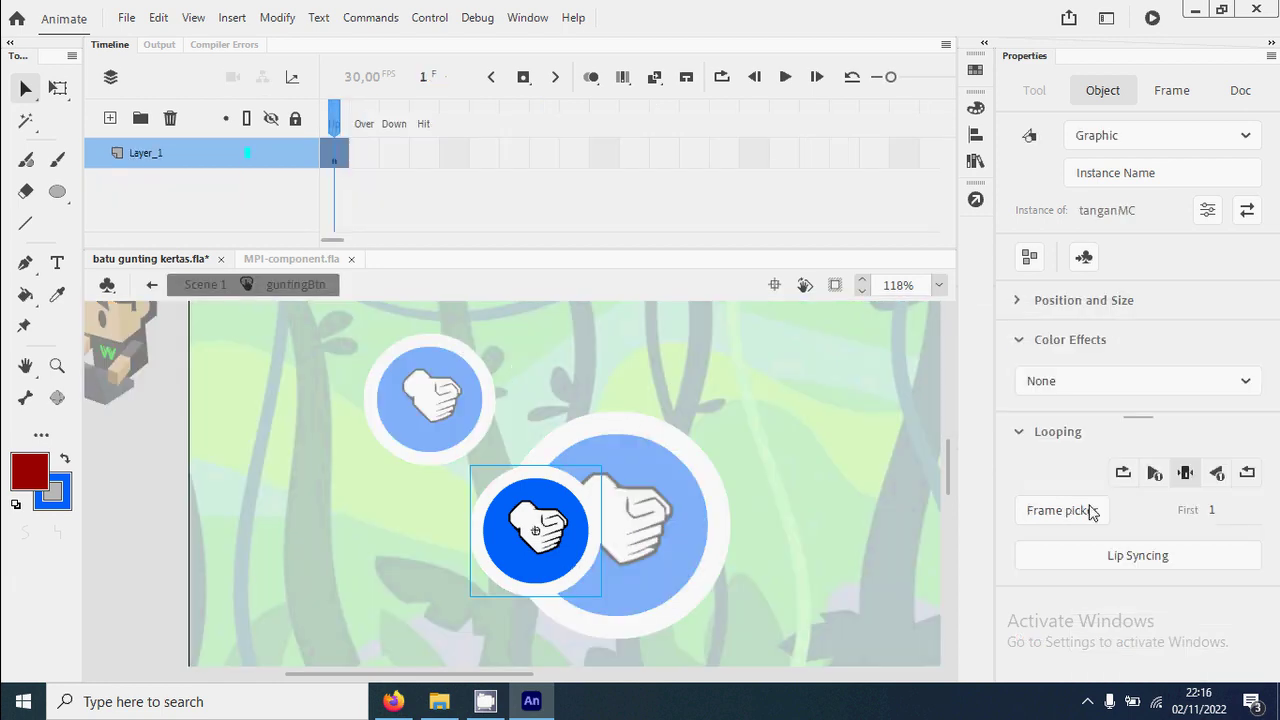
{"action": "left_click", "coordinate": [1213, 511]}
{"action": "type", "text": "2"}
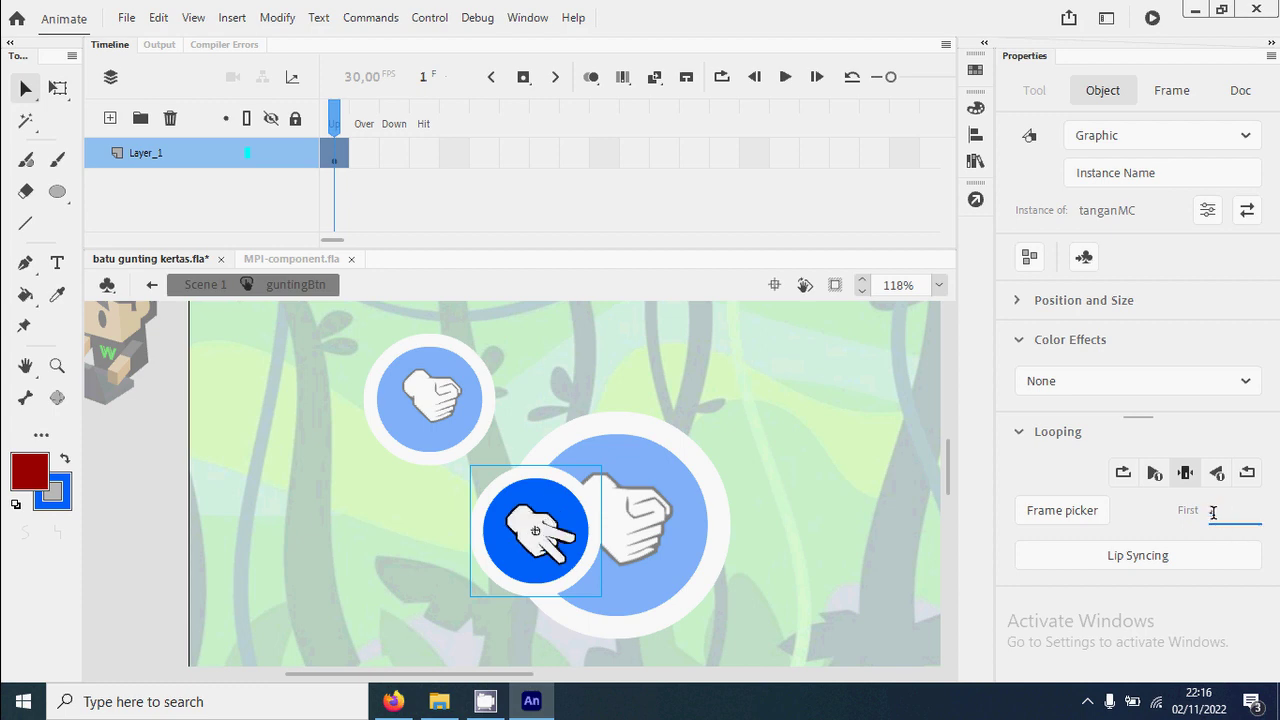
{"action": "left_click", "coordinate": [155, 546]}
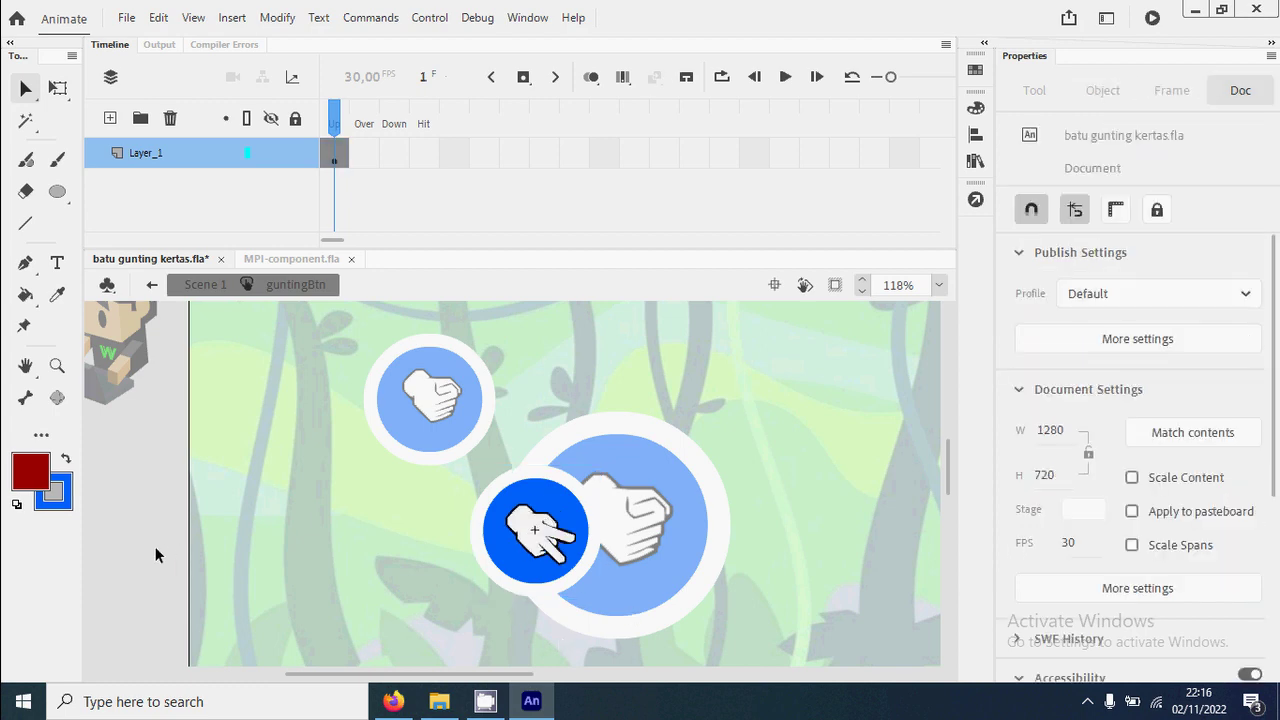
{"action": "left_click", "coordinate": [210, 285]}
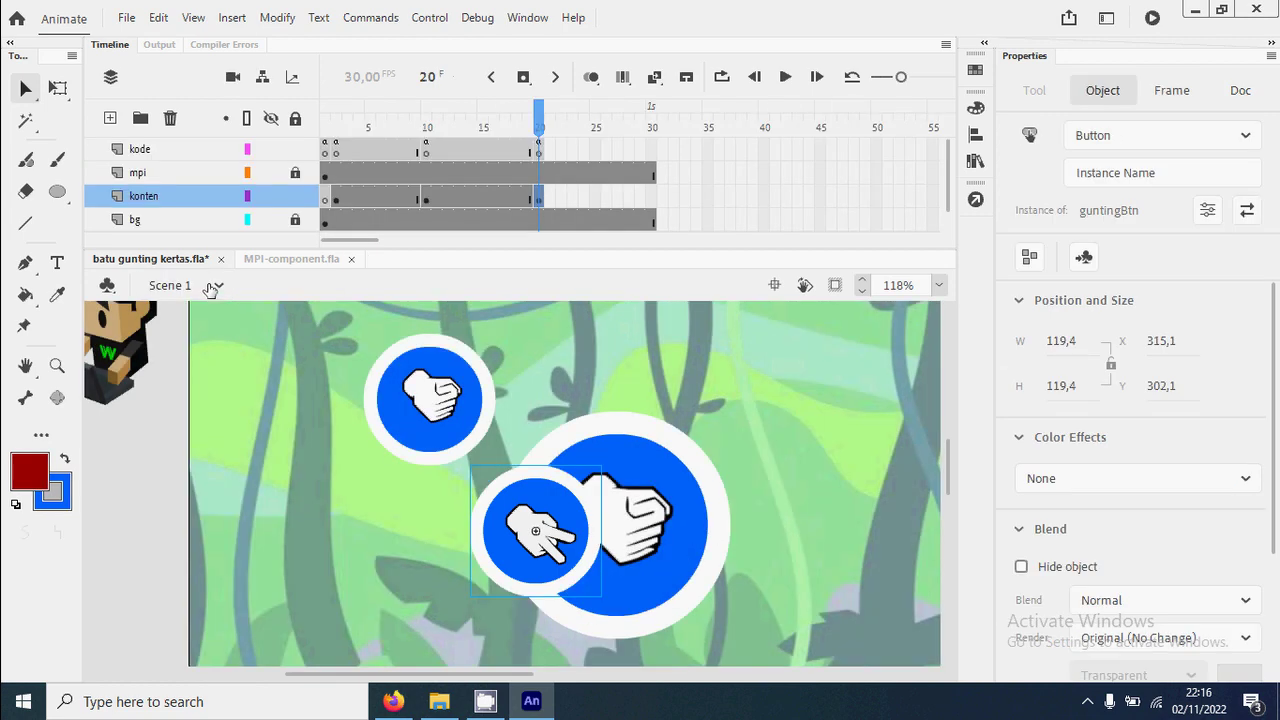
Paste another batuBtn copy and place it left of the scissors button at about X 138, Y 302.
{"action": "left_click", "coordinate": [407, 468]}
{"action": "key", "text": "ctrl+v"}
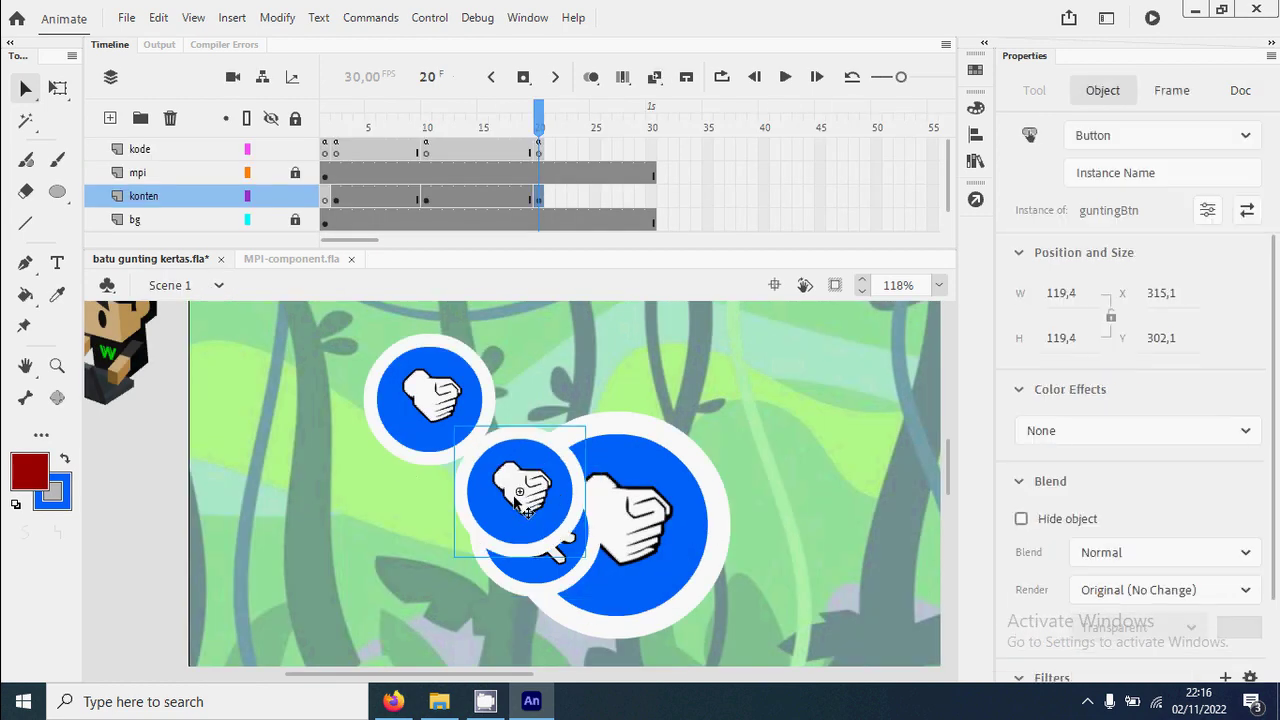
{"action": "left_click_drag", "start_coordinate": [481, 503], "coordinate": [350, 523]}
Duplicate the symbol of the newly pasted batuBtn copy under the name kertasBtn.
{"action": "right_click", "coordinate": [350, 523]}
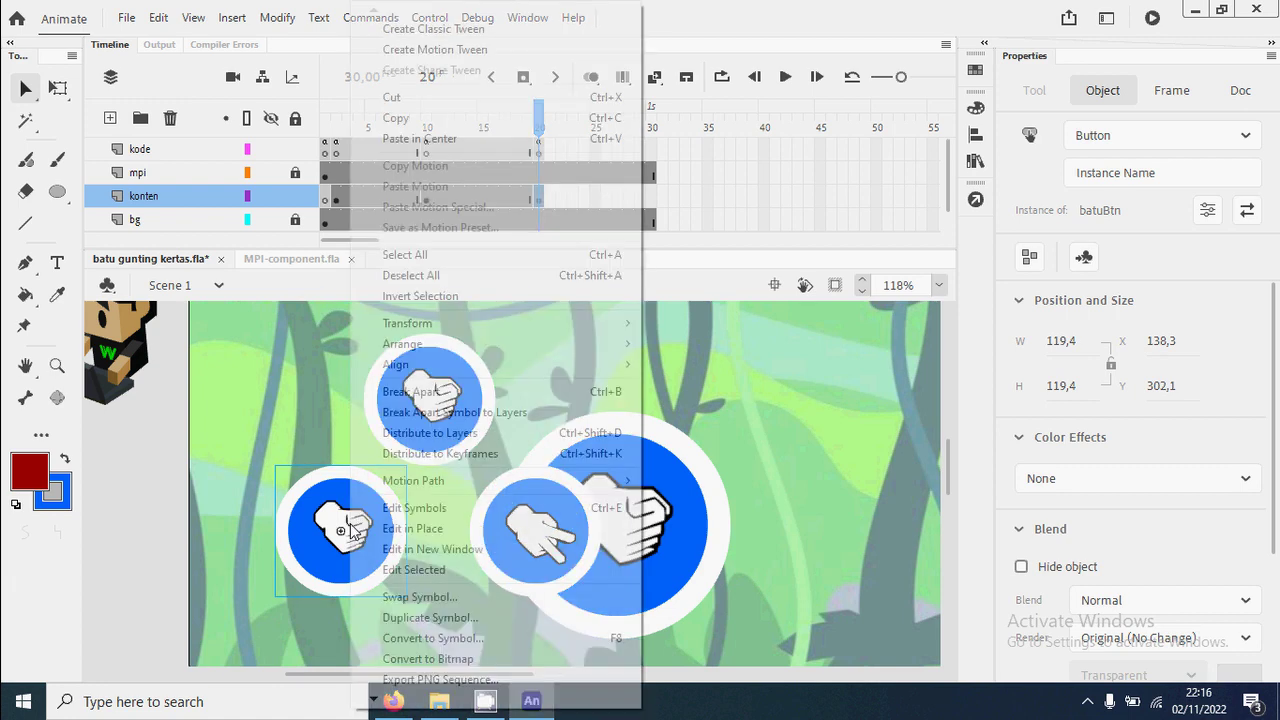
{"action": "left_click", "coordinate": [464, 620]}
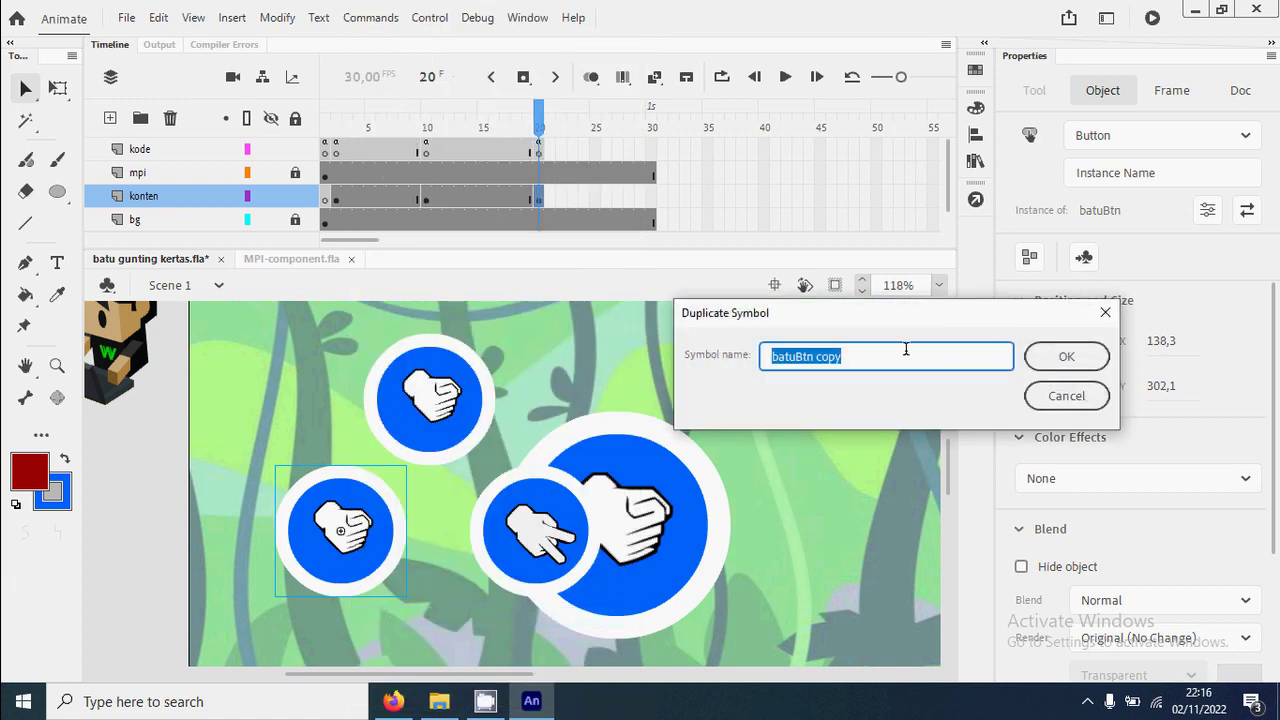
{"action": "left_click_drag", "start_coordinate": [796, 366], "coordinate": [738, 366]}
{"action": "type", "text": "kertasBtn"}
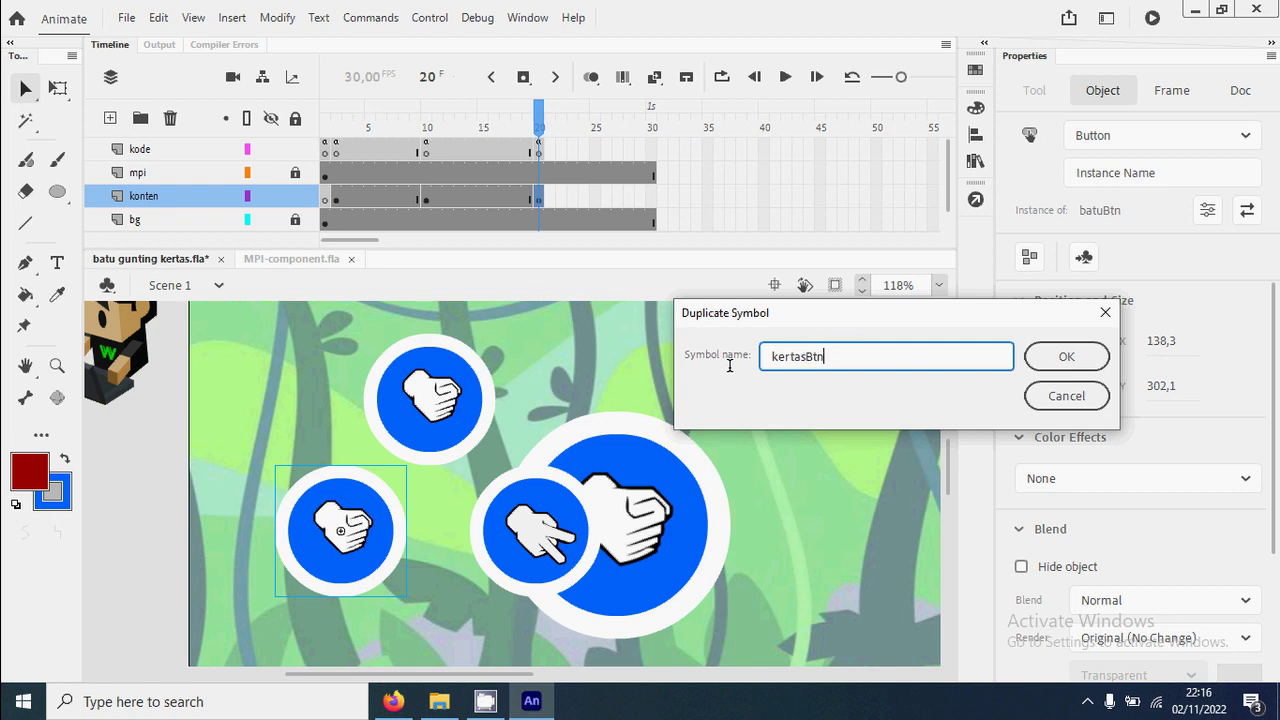
{"action": "left_click", "coordinate": [1098, 358]}
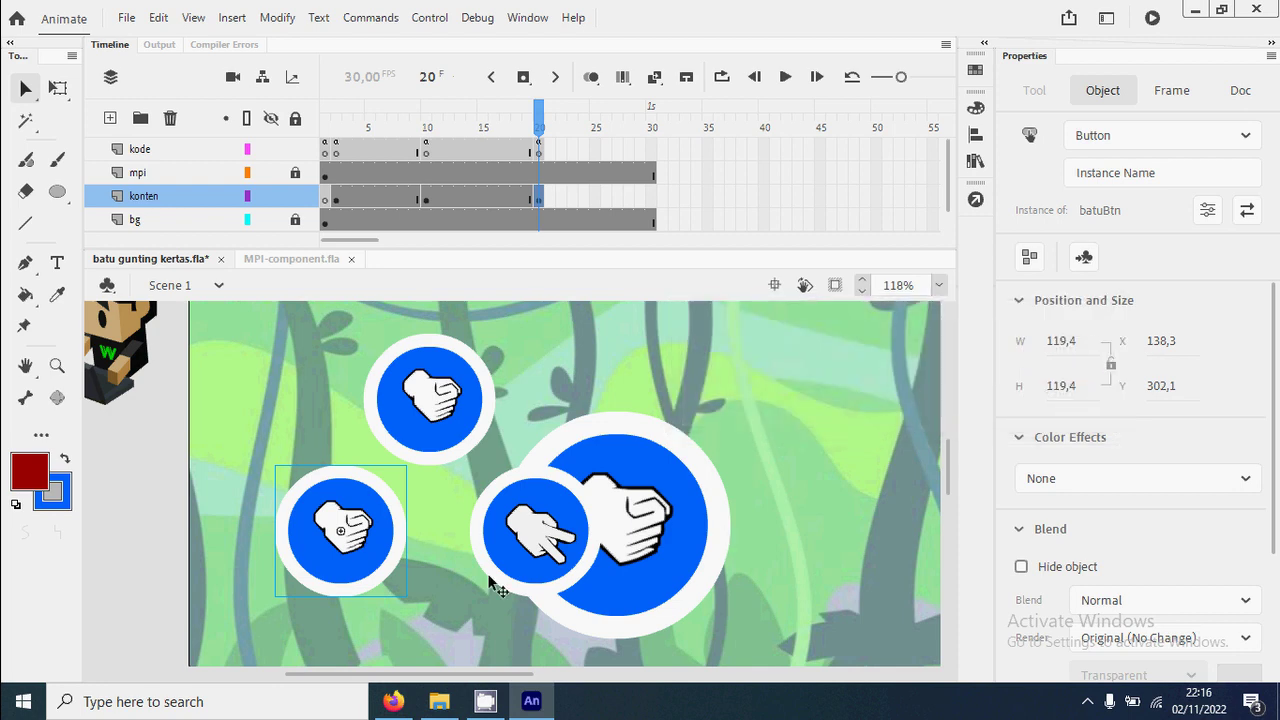
Set the first frame of the hand graphic inside kertasBtn to 3 and return to Scene 1.
{"action": "double_click", "coordinate": [359, 547]}
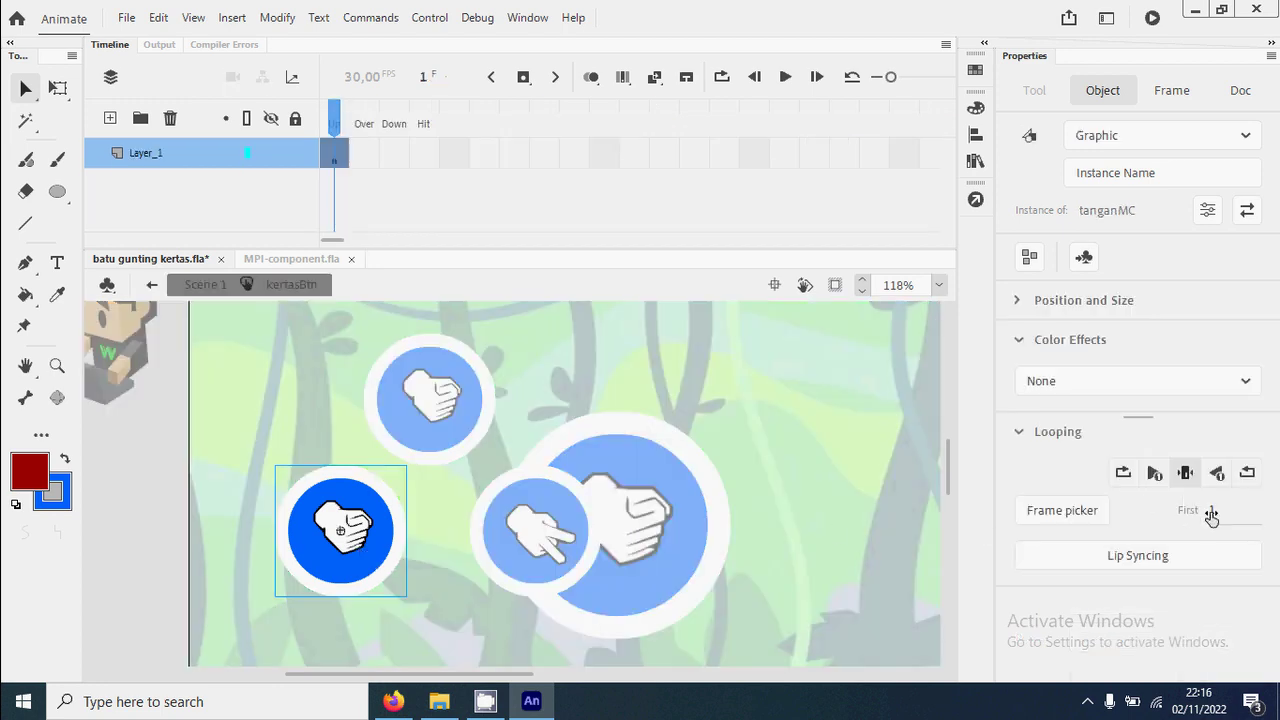
{"action": "left_click_drag", "start_coordinate": [1211, 514], "coordinate": [1251, 514]}
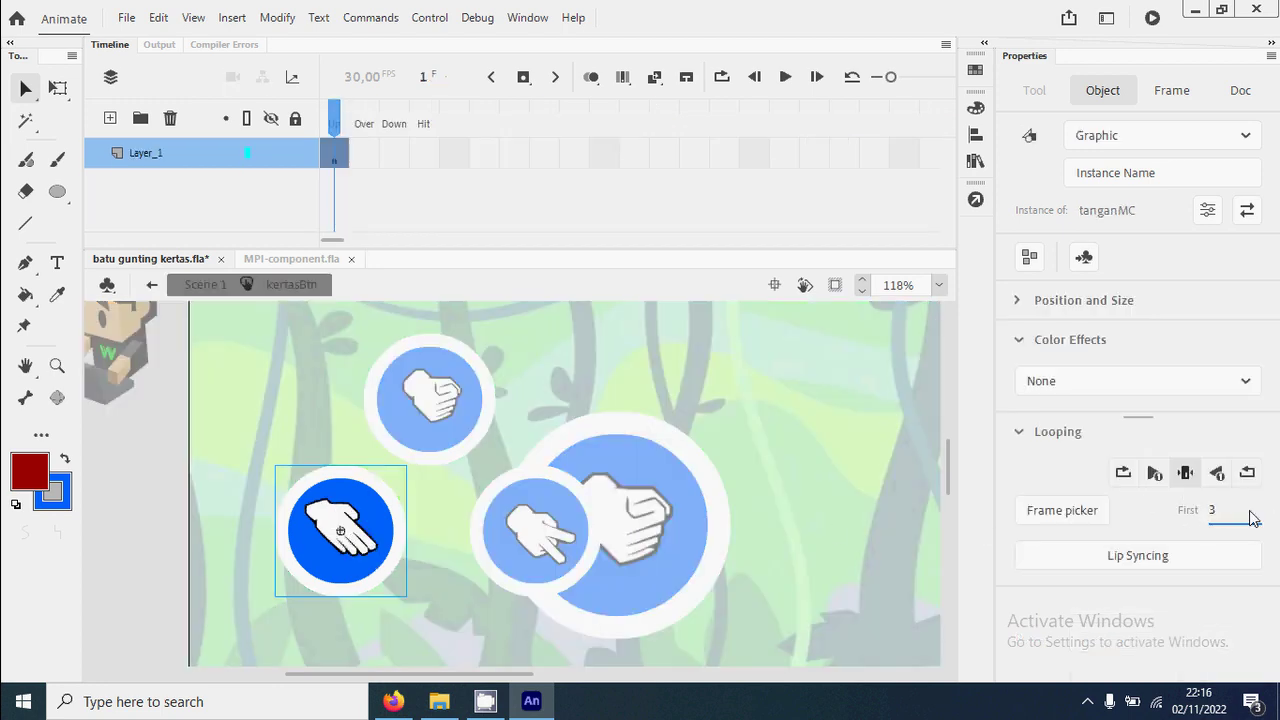
{"action": "left_click", "coordinate": [197, 288]}
{"action": "left_click", "coordinate": [153, 508]}
Move the rock, scissors and paper buttons down together beside the large blue disc.
{"action": "key", "text": "ctrl+1"}
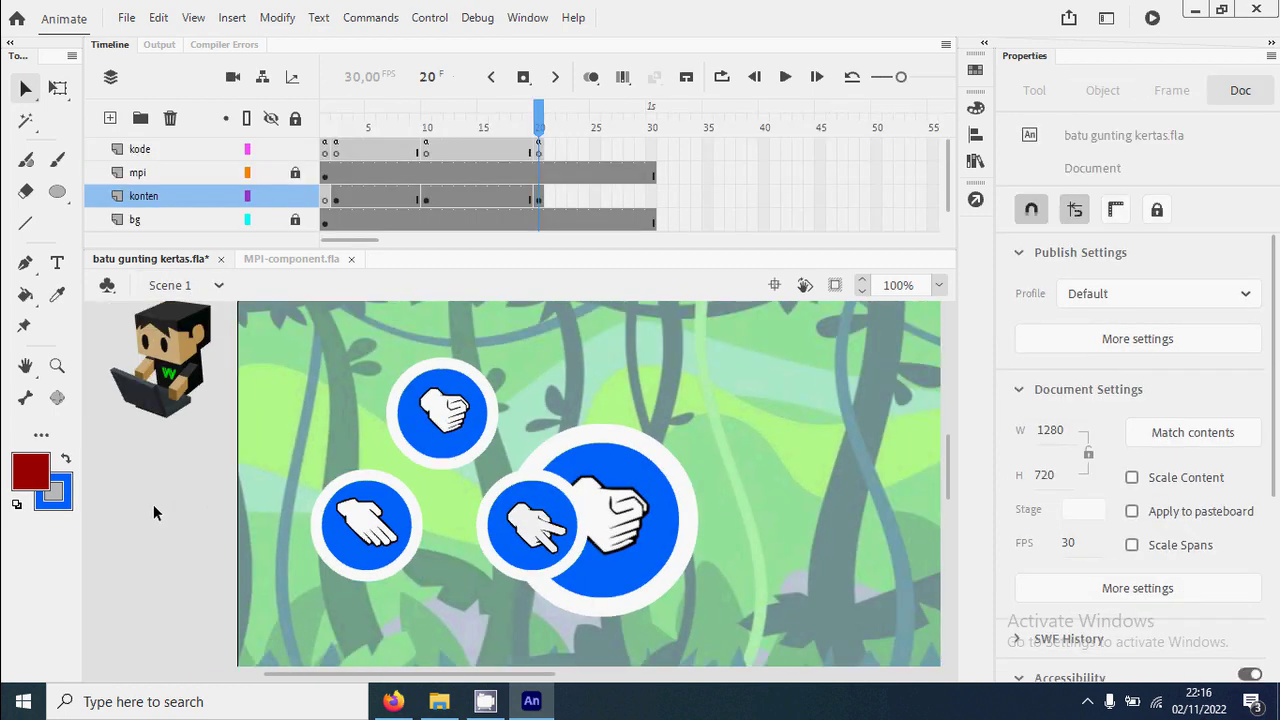
{"action": "key", "text": "ctrl+2"}
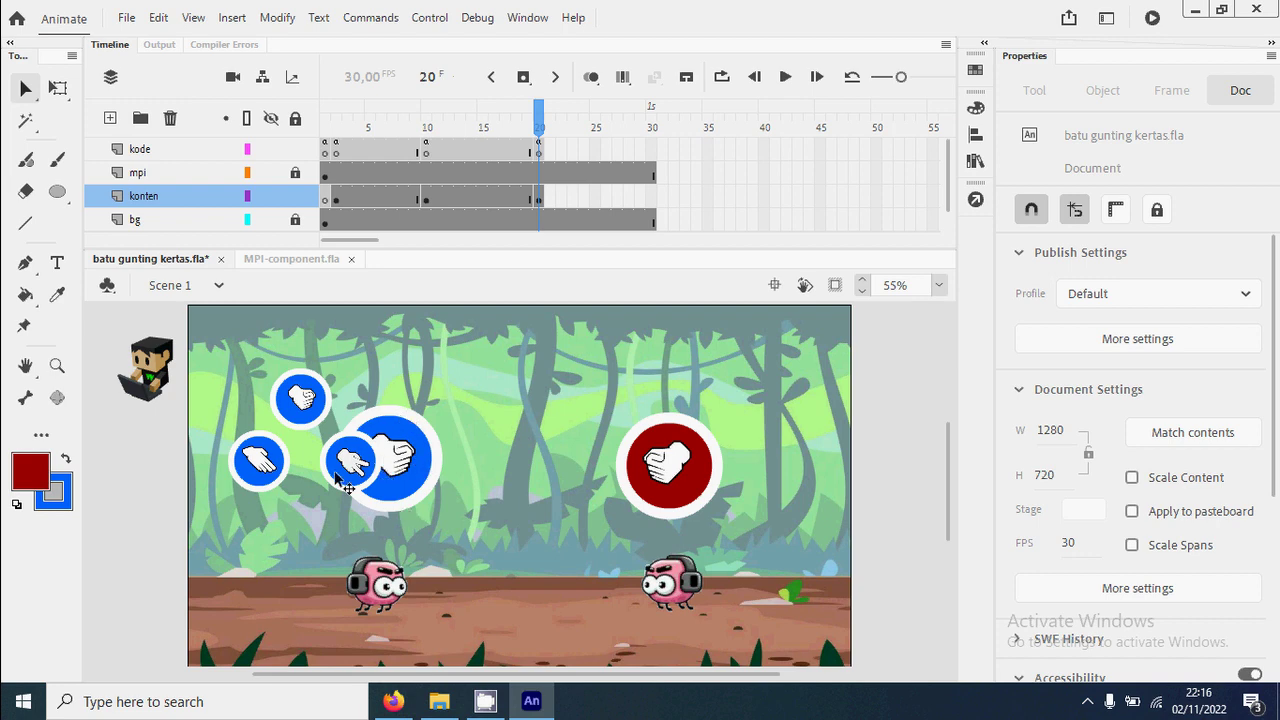
{"action": "left_click", "coordinate": [255, 490]}
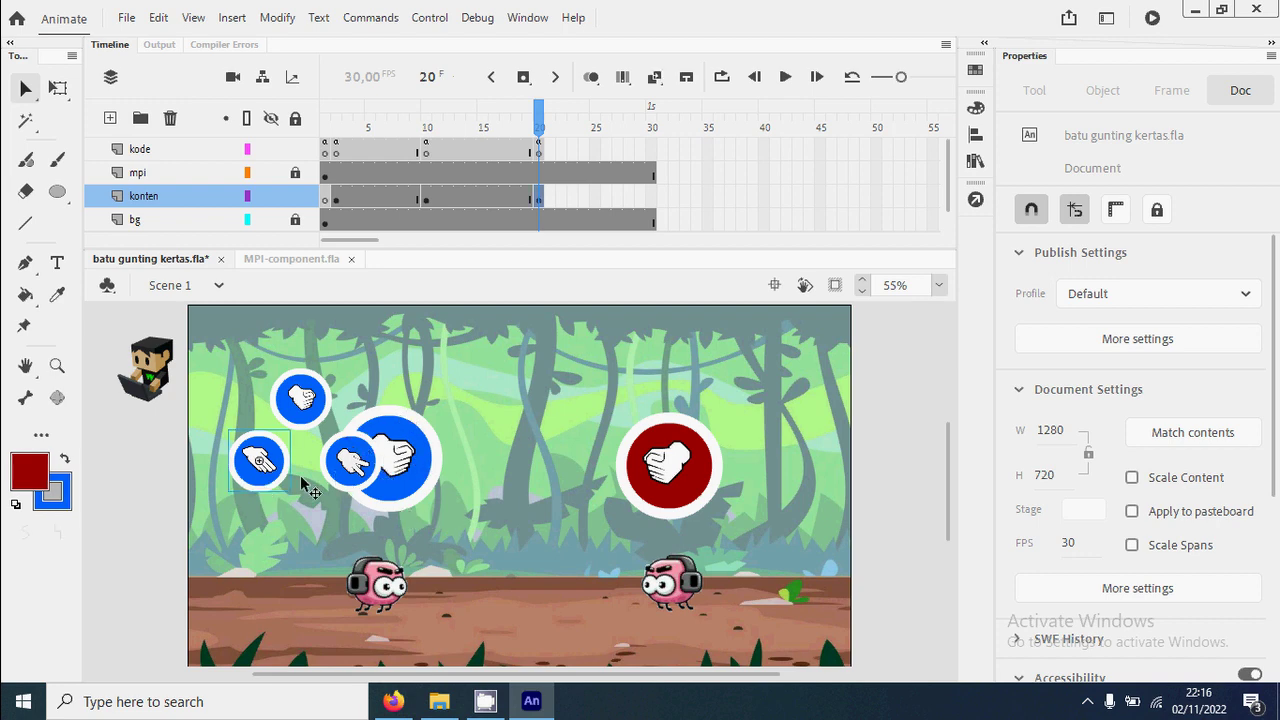
{"action": "left_click", "coordinate": [338, 448], "text": "shift"}
{"action": "left_click", "coordinate": [310, 414], "text": "shift"}
{"action": "left_click_drag", "start_coordinate": [310, 424], "coordinate": [305, 474]}
{"action": "left_click", "coordinate": [134, 498]}
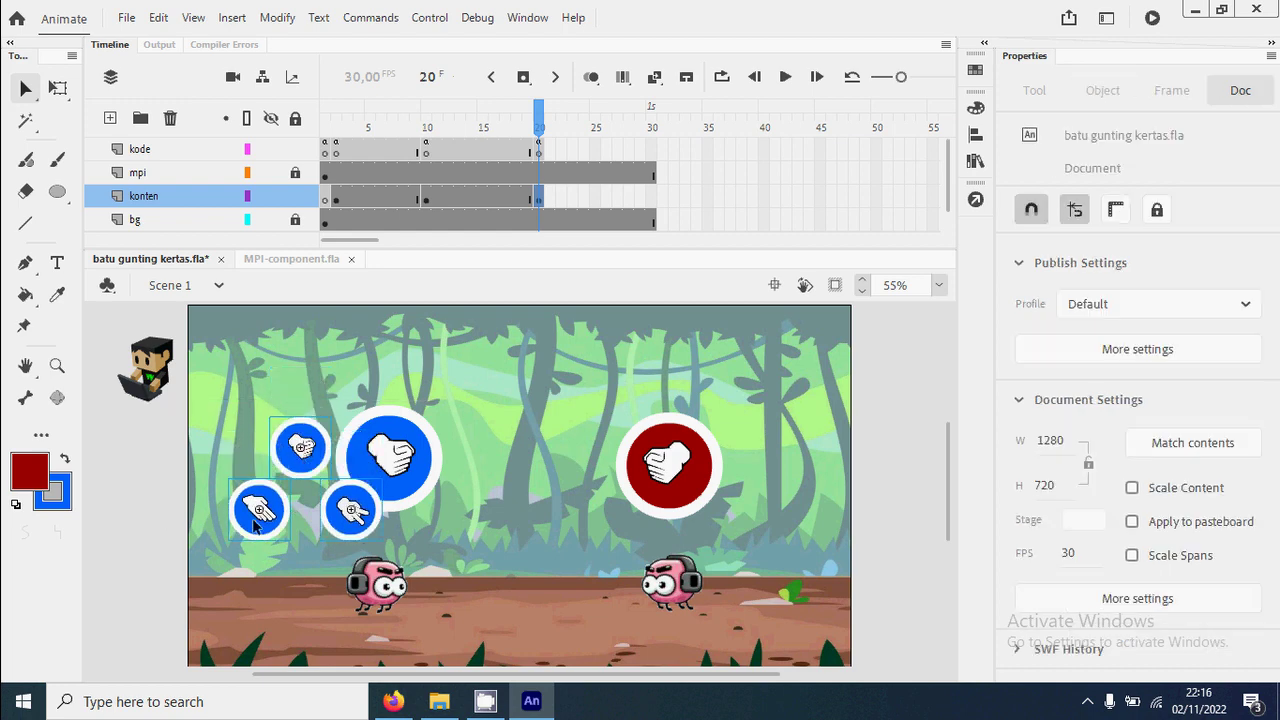
Import the btn start image from the batuguntingkertas folder onto the stage.
{"action": "left_click", "coordinate": [417, 462]}
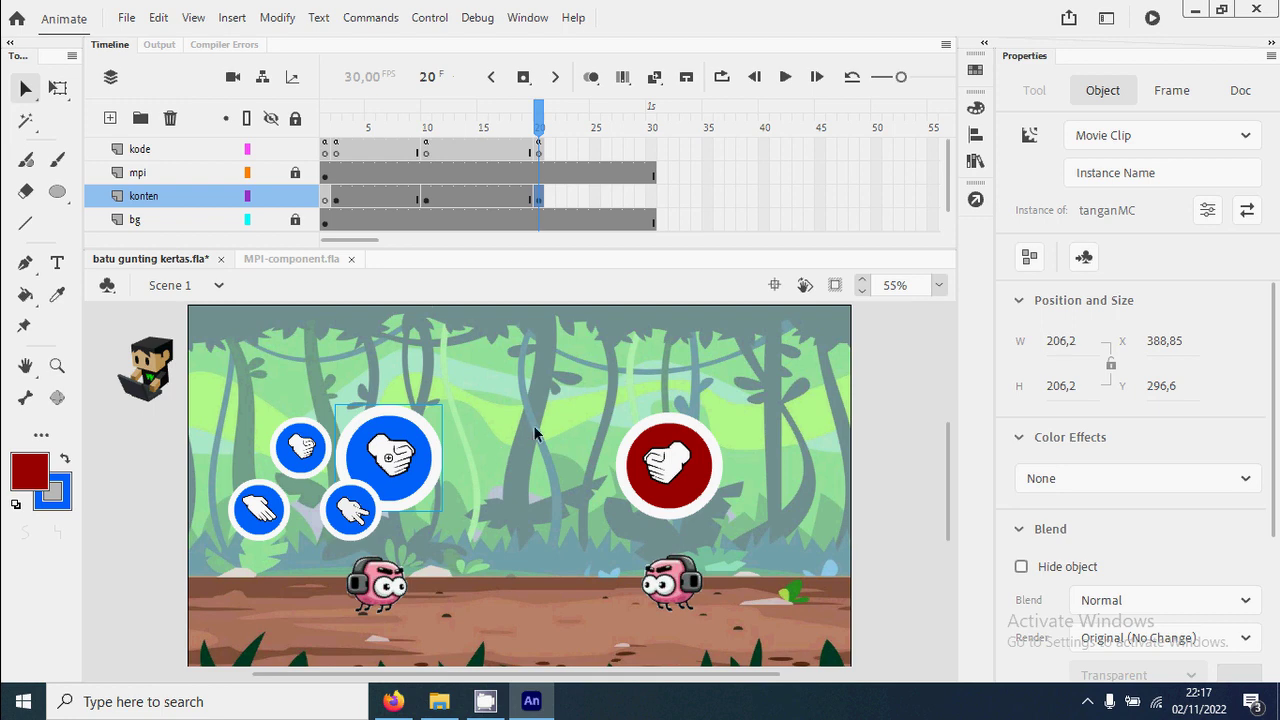
{"action": "left_click", "coordinate": [126, 19]}
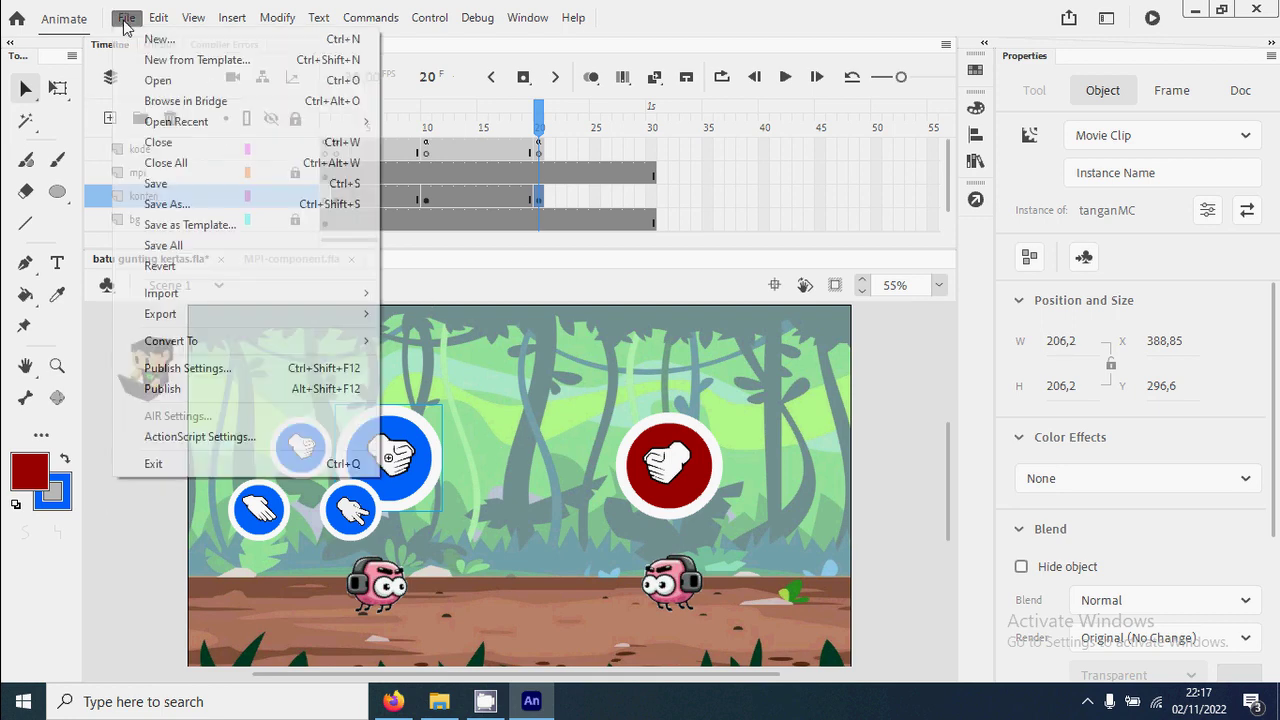
{"action": "mouse_move", "coordinate": [273, 297]}
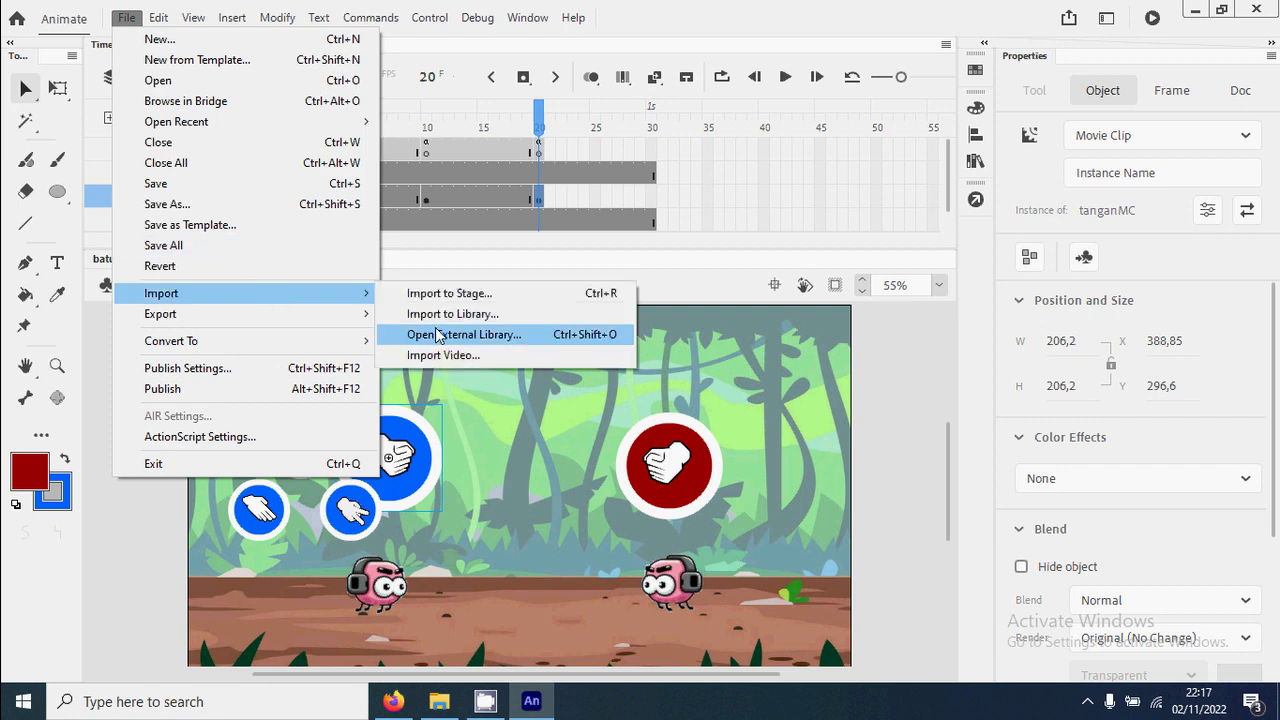
{"action": "left_click", "coordinate": [480, 294]}
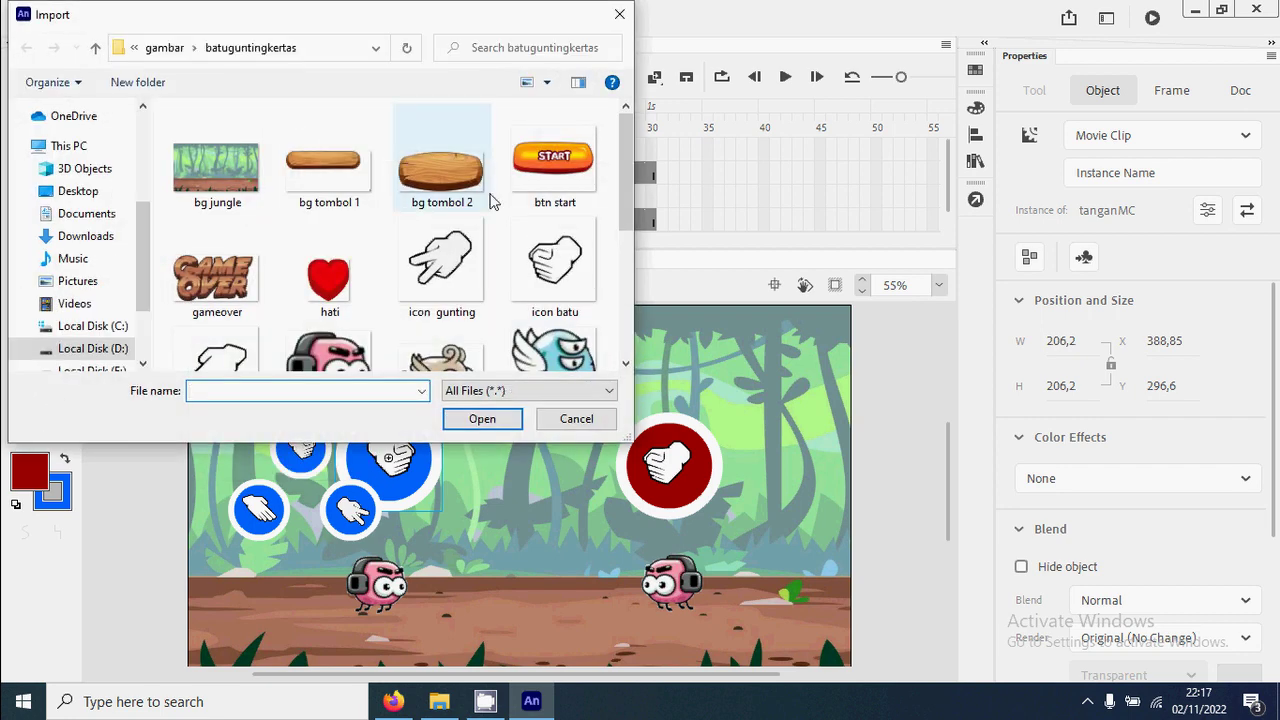
{"action": "left_click", "coordinate": [563, 175]}
{"action": "left_click", "coordinate": [484, 422]}
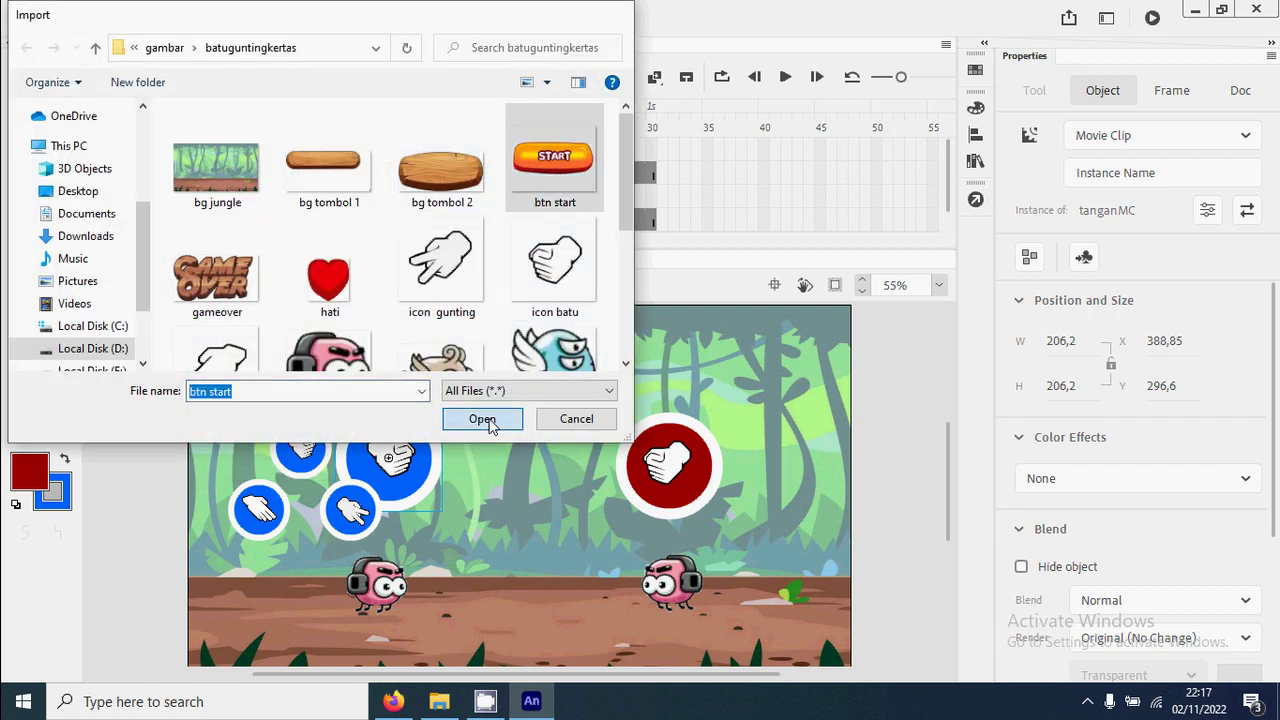
Shrink the START image proportionally to about 281 wide and place it between the blue and red discs at about X 527, Y 244.
{"action": "left_click_drag", "start_coordinate": [511, 487], "coordinate": [529, 532]}
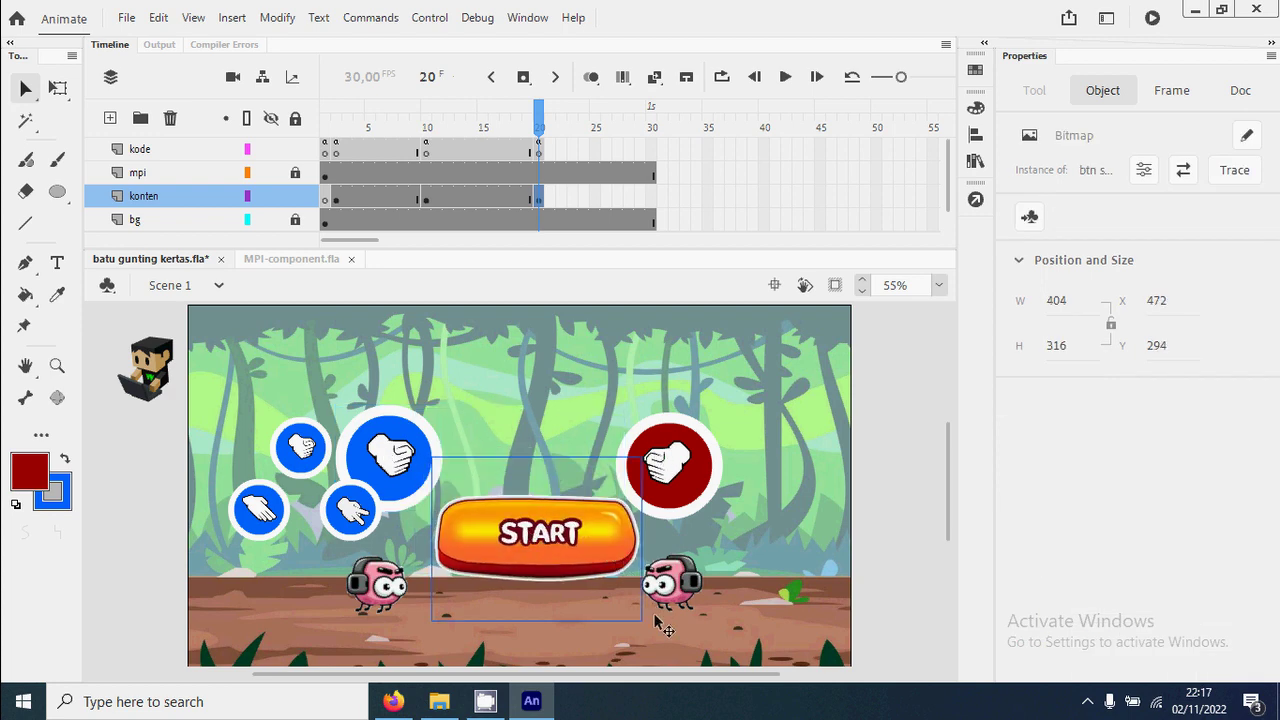
{"action": "left_click_drag", "start_coordinate": [609, 548], "coordinate": [605, 548]}
{"action": "key", "text": "q"}
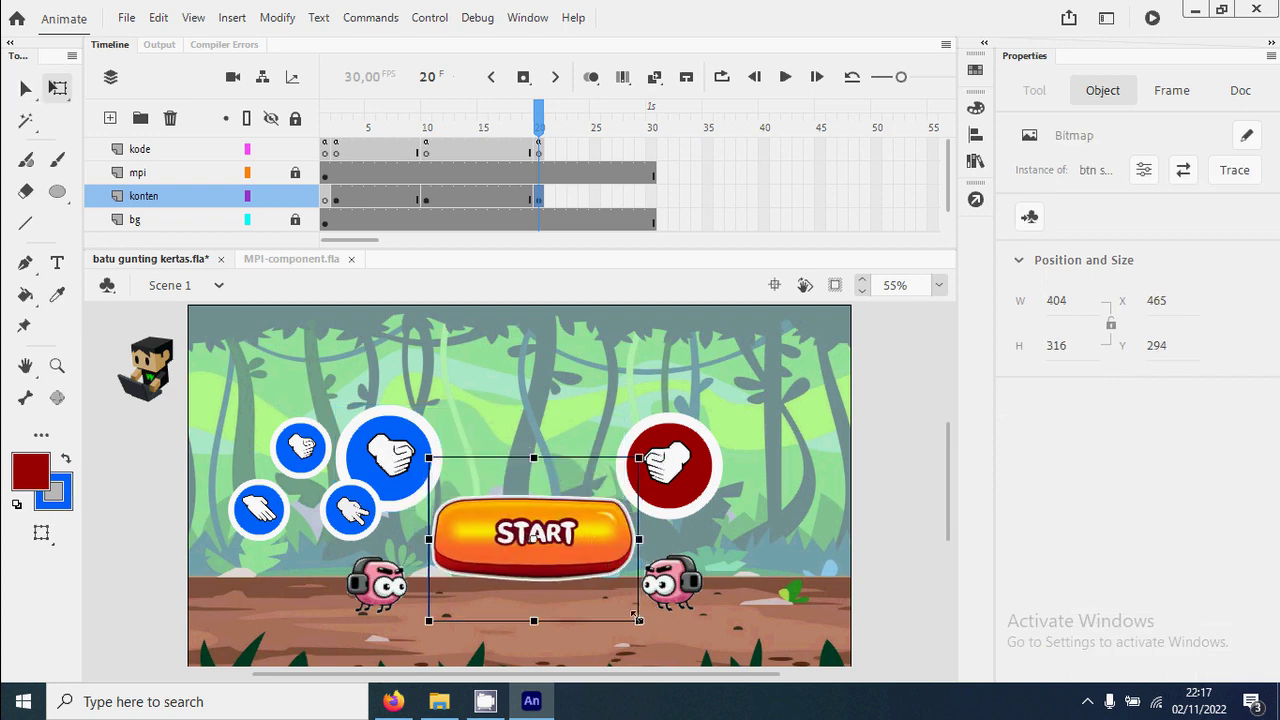
{"action": "left_click_drag", "start_coordinate": [637, 616], "coordinate": [607, 596]}
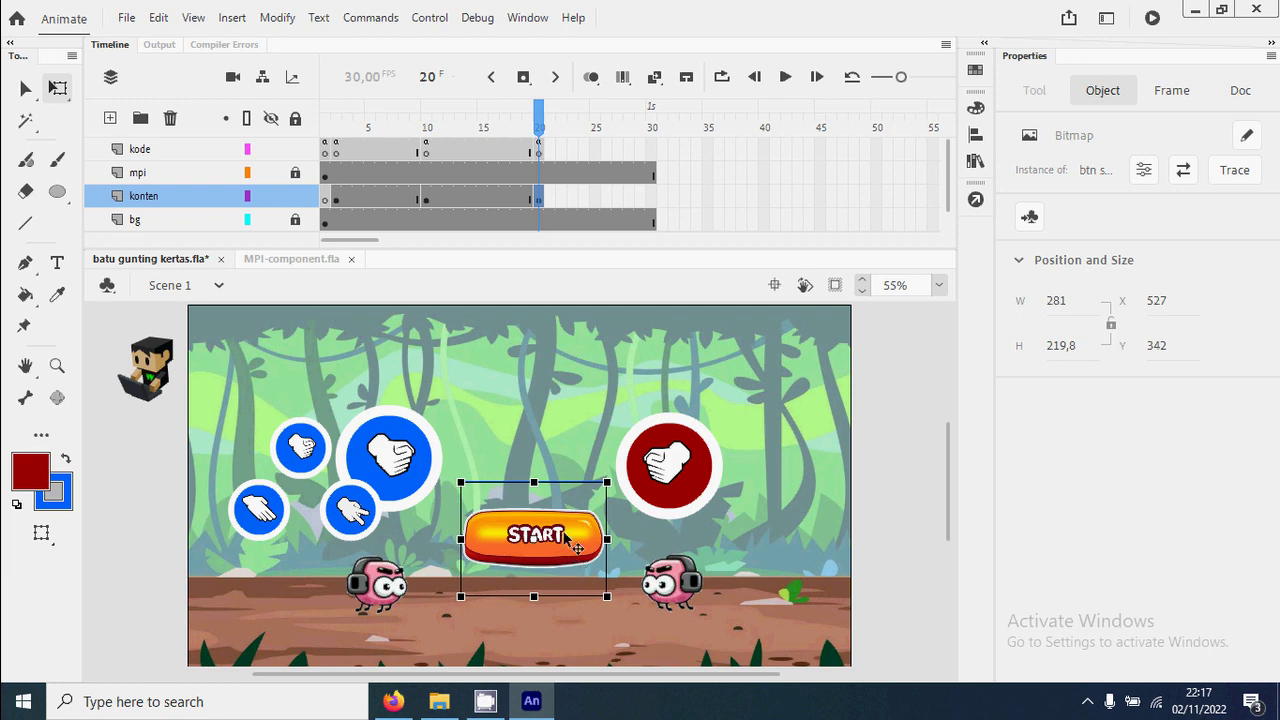
{"action": "left_click_drag", "start_coordinate": [567, 540], "coordinate": [567, 488]}
Convert the START image to a Button symbol named startBtn and nudge it slightly towards the blue disc.
{"action": "key", "text": "v"}
{"action": "right_click", "coordinate": [568, 498]}
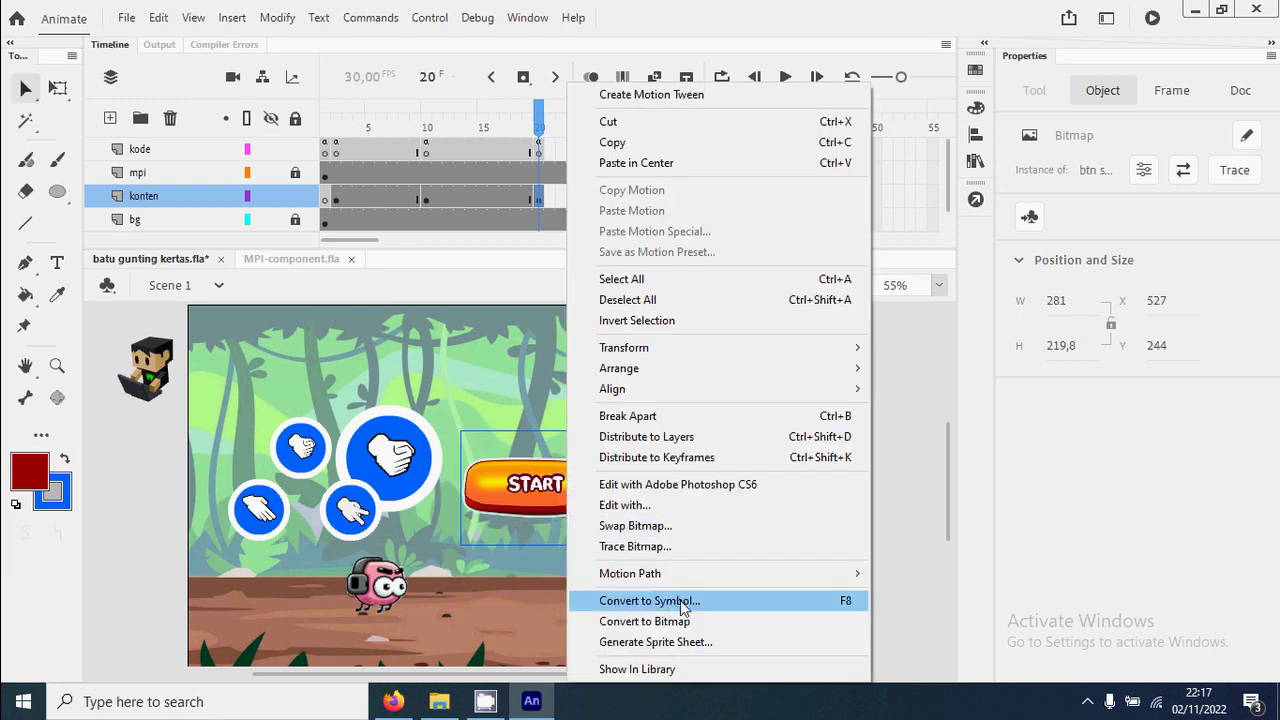
{"action": "left_click", "coordinate": [683, 603]}
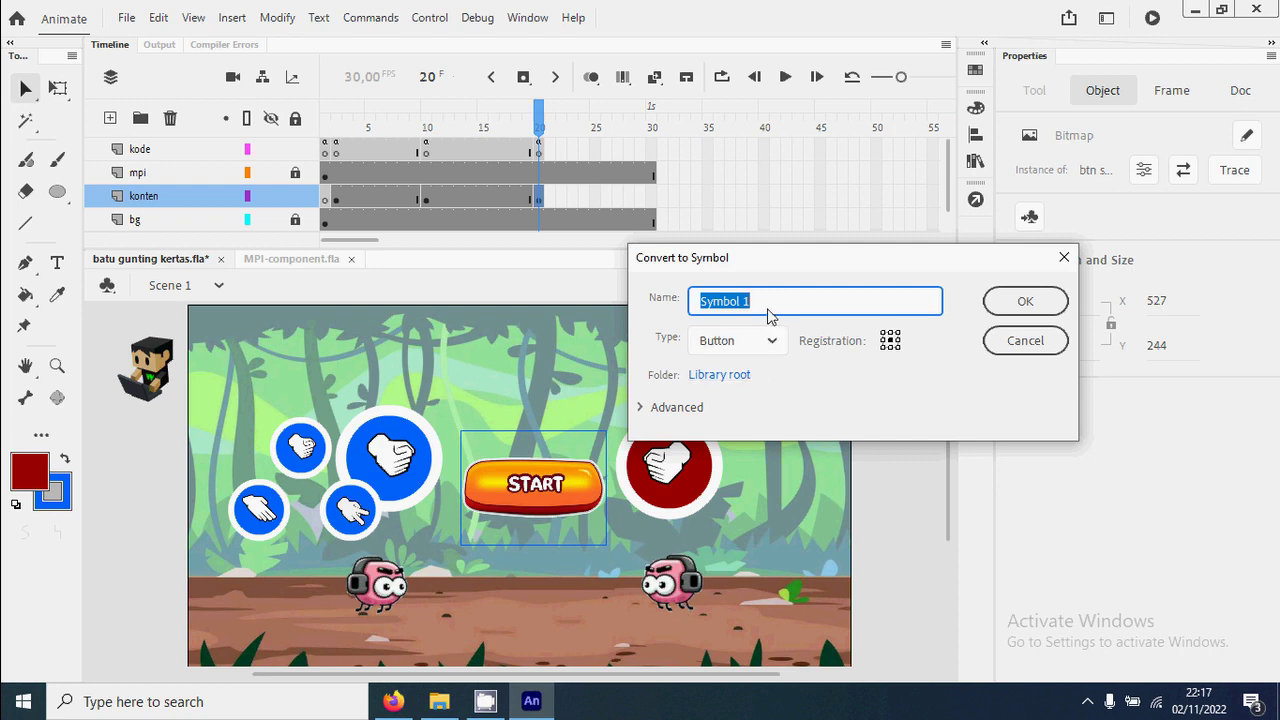
{"action": "type", "text": "startN"}
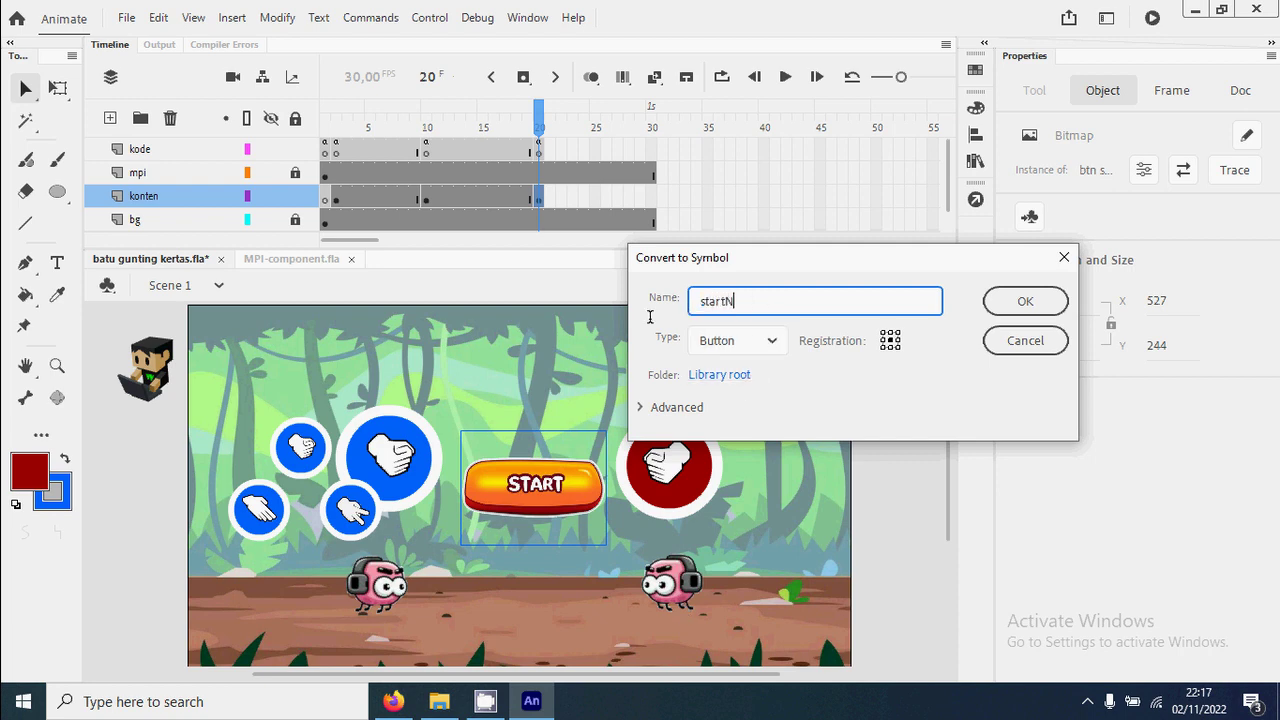
{"action": "key", "text": "BackSpace"}
{"action": "type", "text": "Btn"}
{"action": "key", "text": "Return"}
{"action": "left_click_drag", "start_coordinate": [580, 492], "coordinate": [573, 494]}
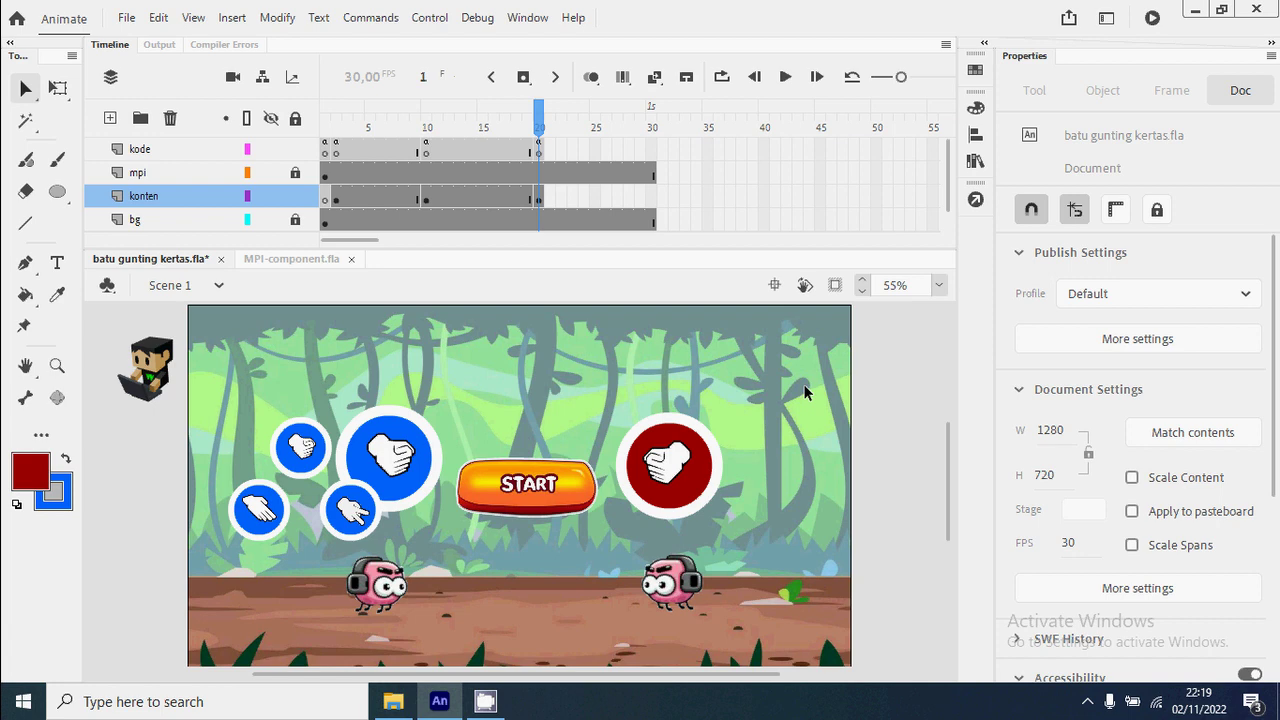
Give the START button the instance name startBtn.
{"action": "left_click", "coordinate": [525, 500]}
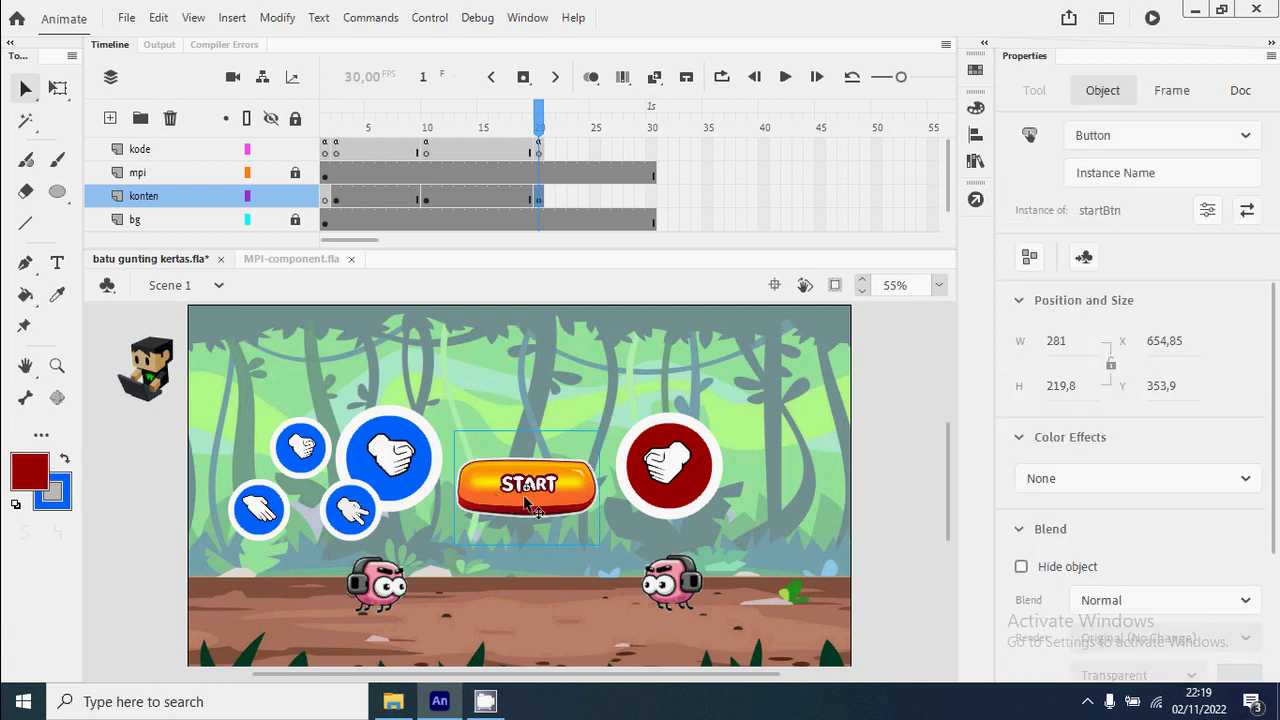
{"action": "left_click", "coordinate": [1106, 172]}
{"action": "type", "text": "s"}
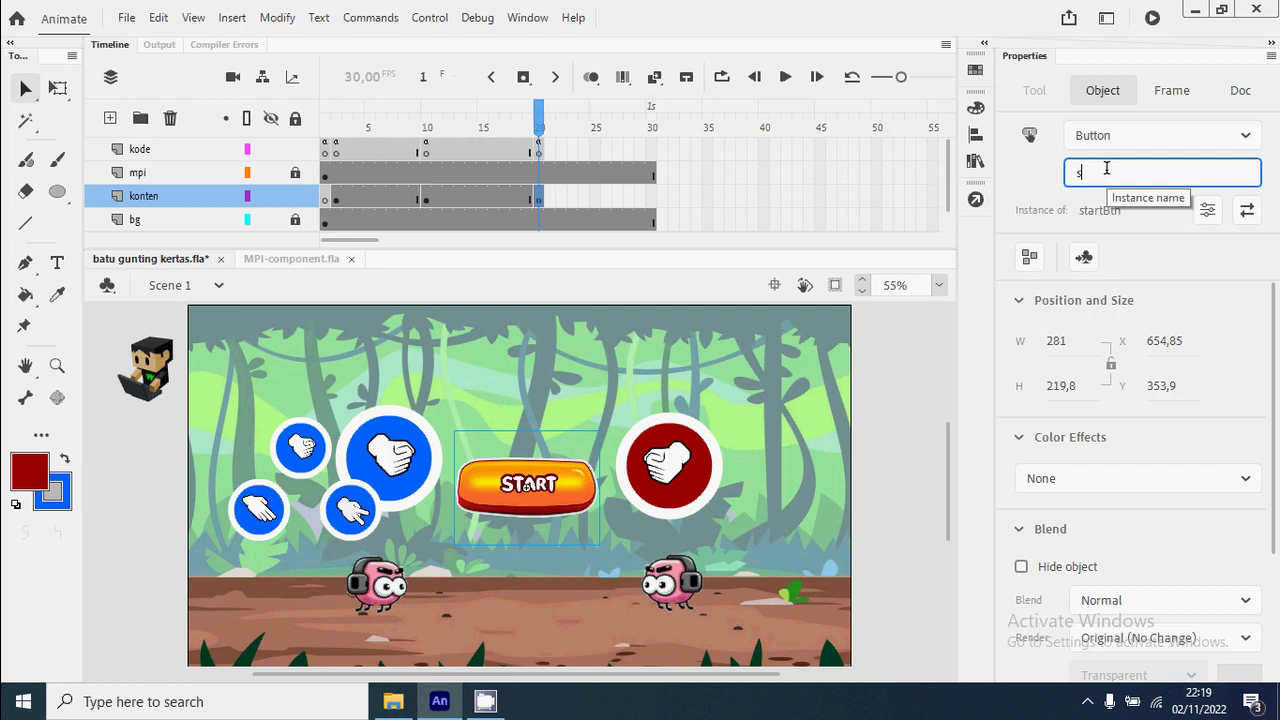
{"action": "type", "text": "tartBtn"}
{"action": "key", "text": "Return"}
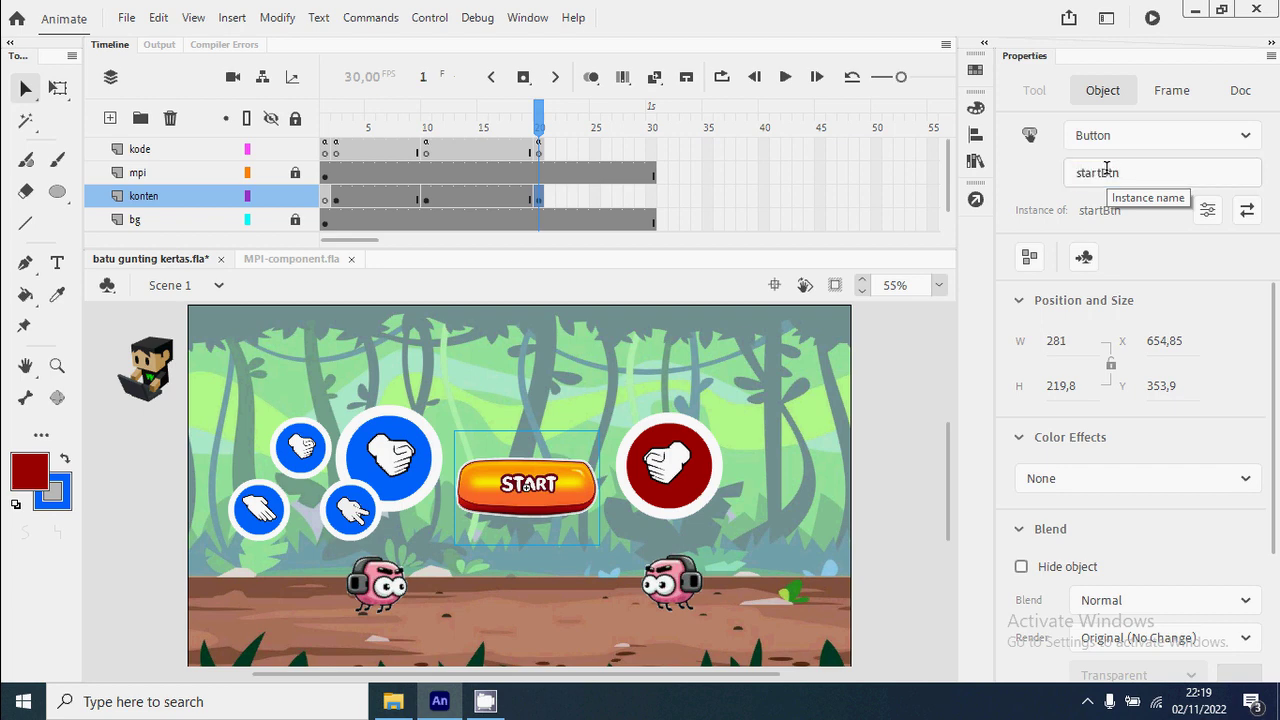
Give the small rock button the instance name batuBtn.
{"action": "left_click", "coordinate": [300, 450]}
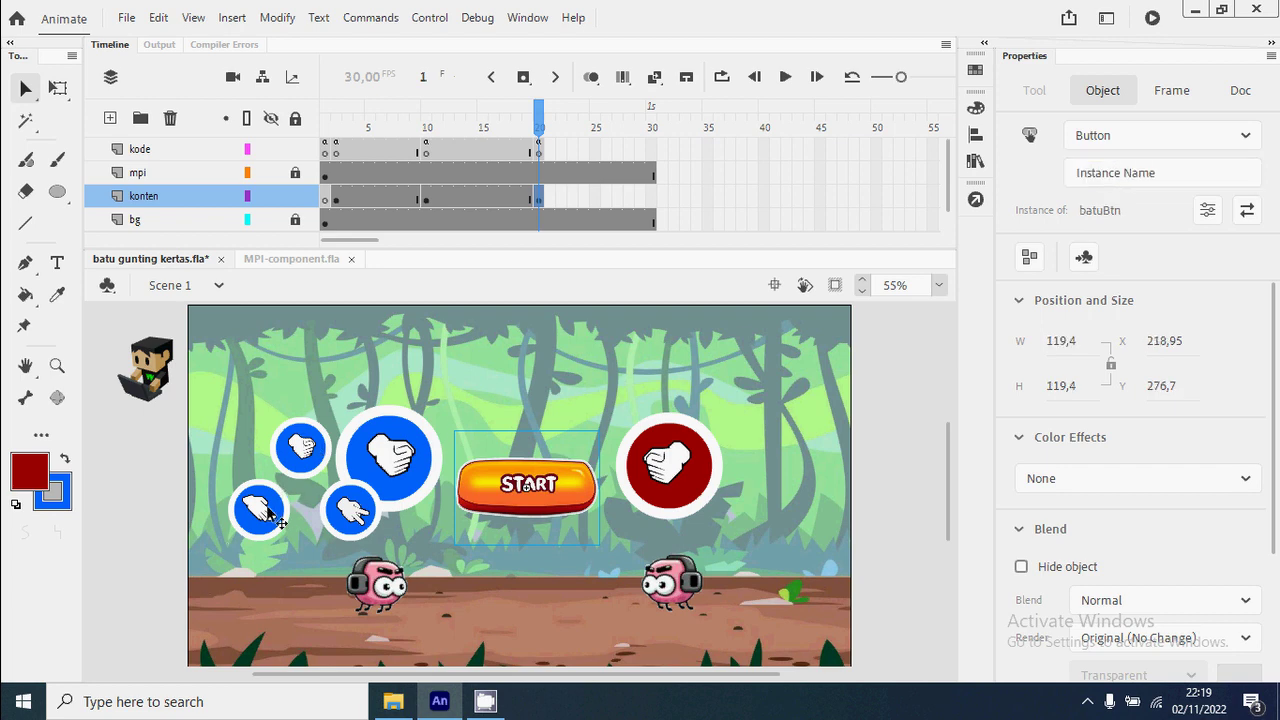
{"action": "left_click", "coordinate": [318, 462]}
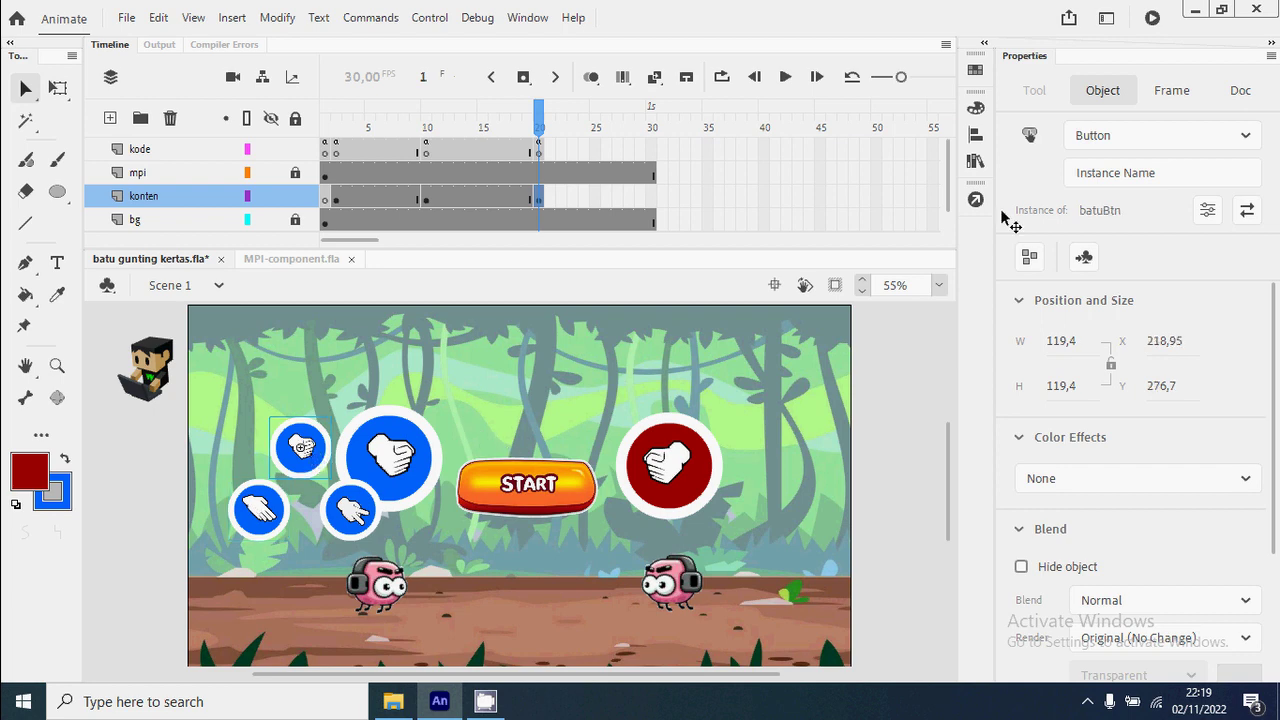
{"action": "left_click", "coordinate": [1108, 178]}
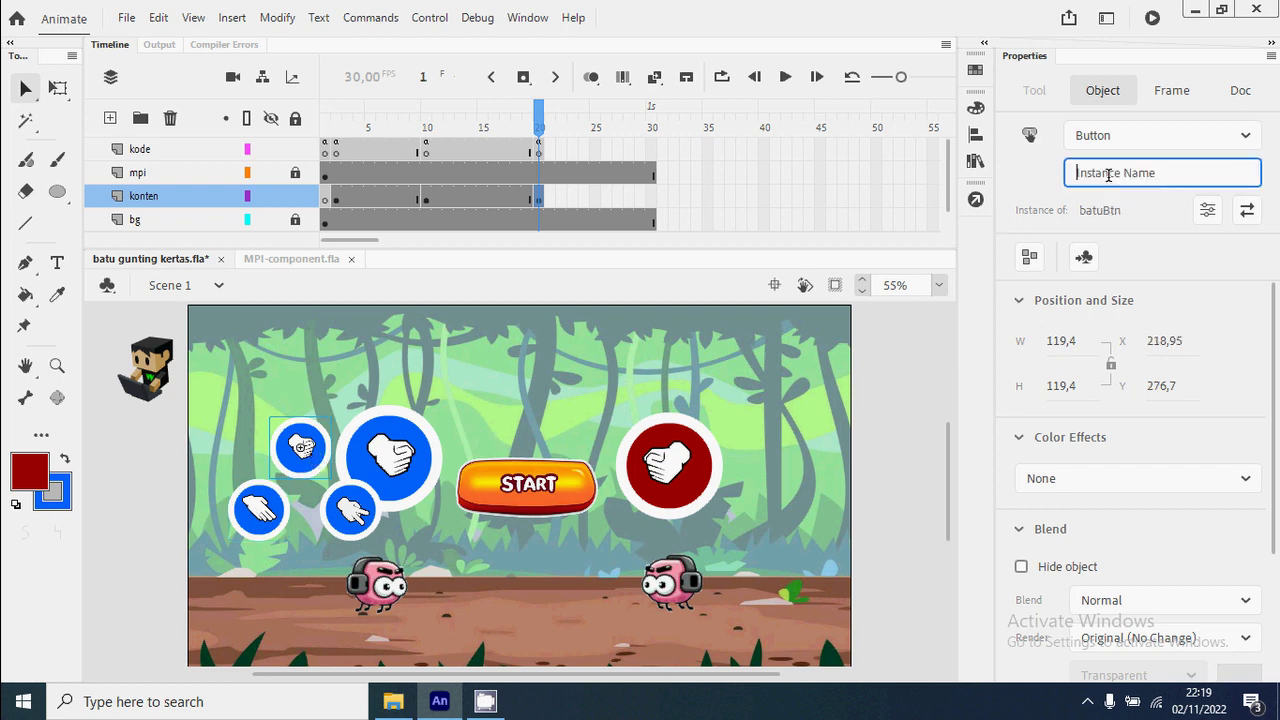
{"action": "type", "text": "batuBtn"}
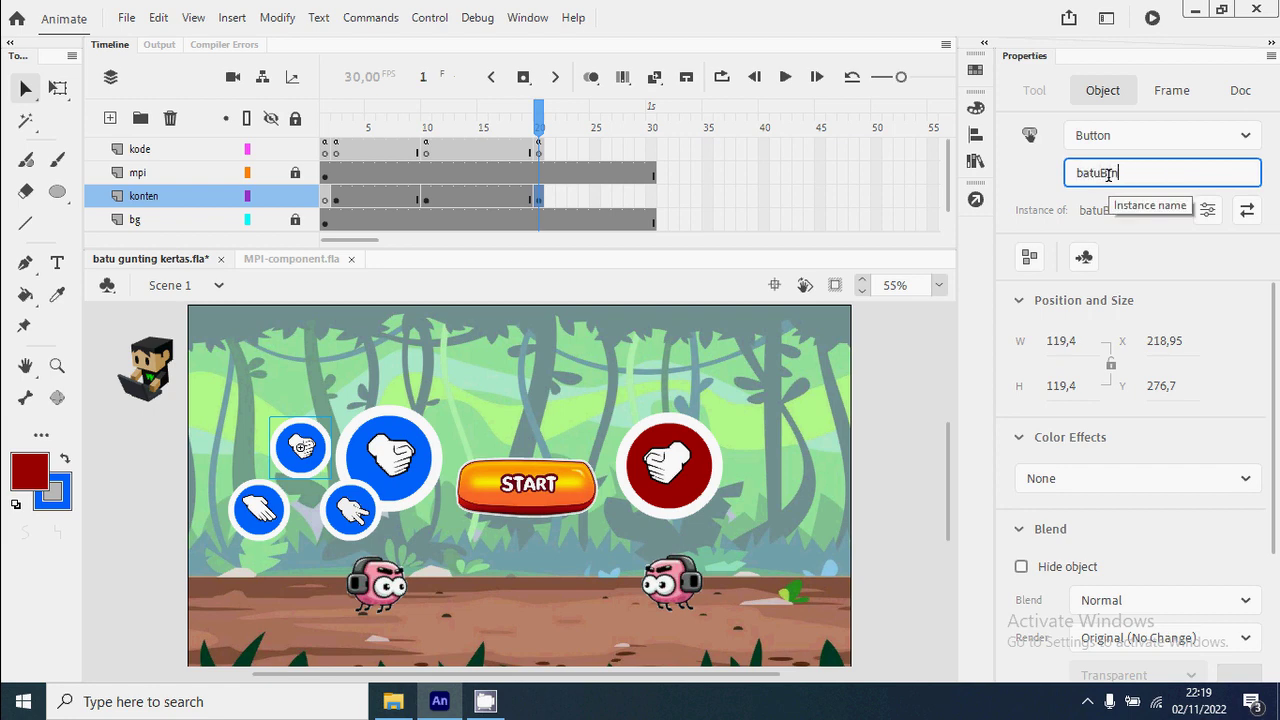
Give the small scissors button the instance name guntingBtn.
{"action": "left_click", "coordinate": [350, 528]}
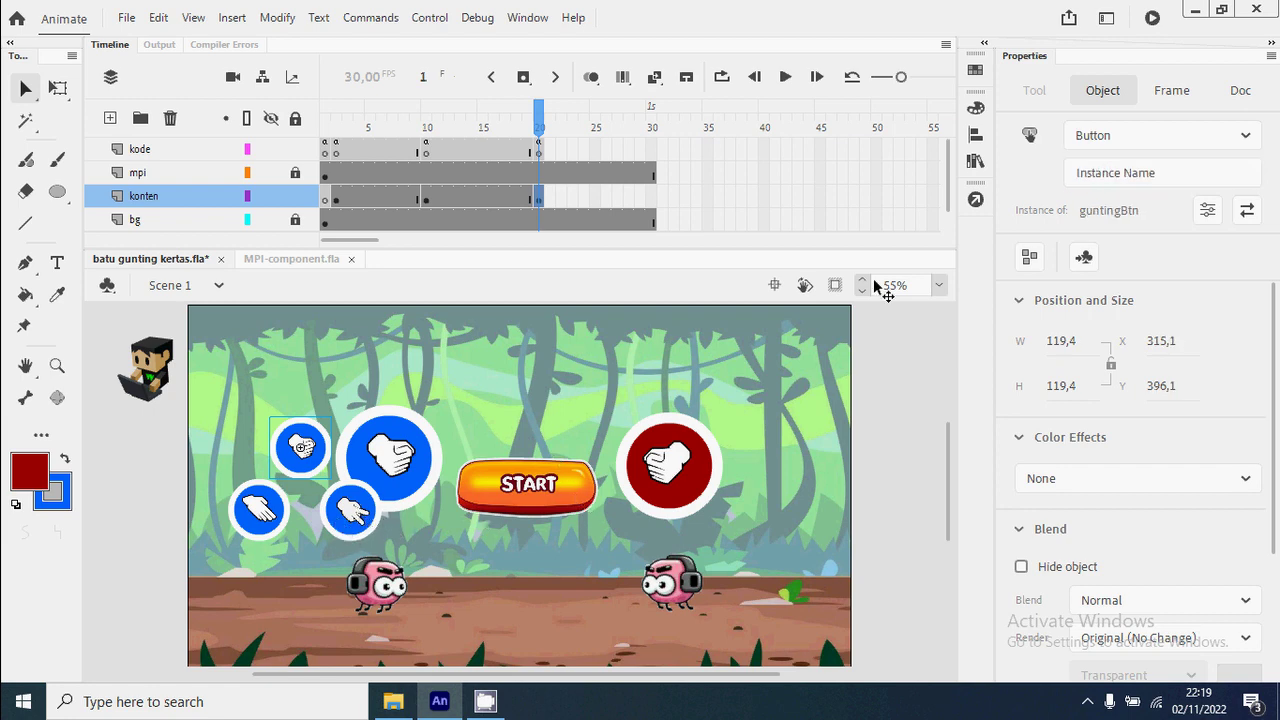
{"action": "left_click", "coordinate": [1101, 170]}
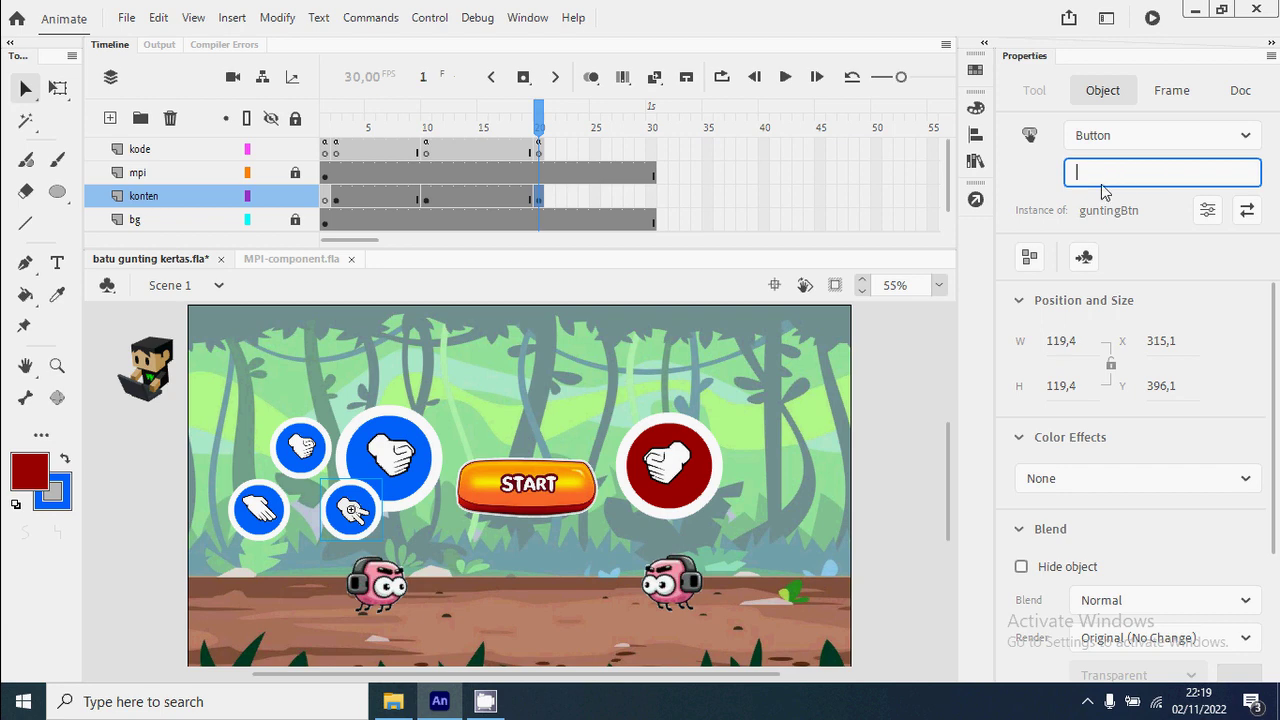
{"action": "type", "text": "guntingBtn"}
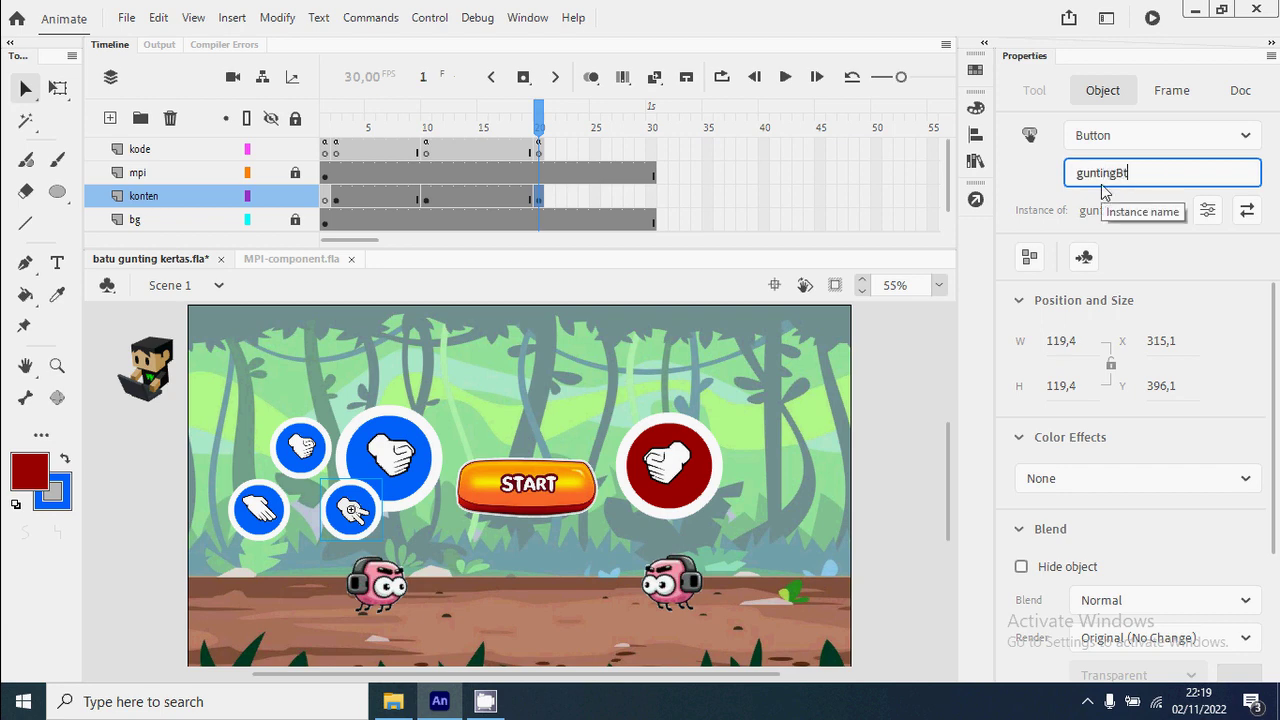
Give the small paper button the instance name kertasBtn.
{"action": "left_click", "coordinate": [283, 538]}
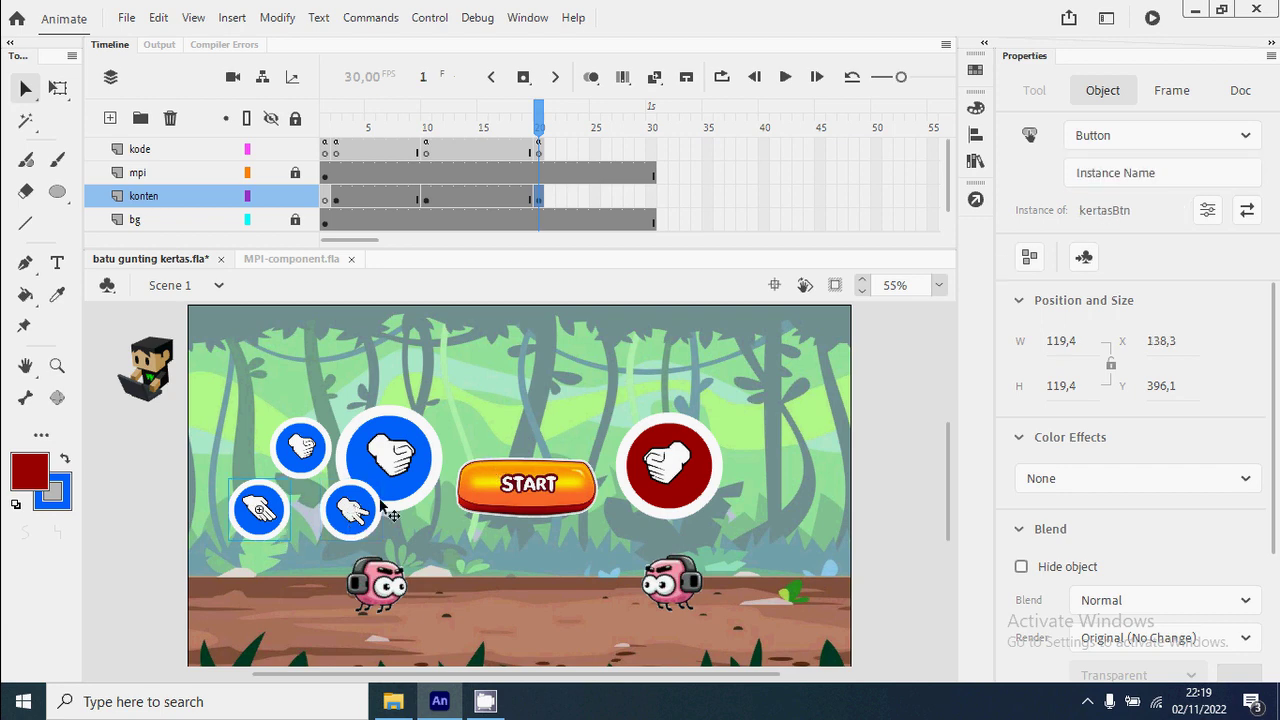
{"action": "left_click", "coordinate": [1131, 175]}
{"action": "type", "text": "ker"}
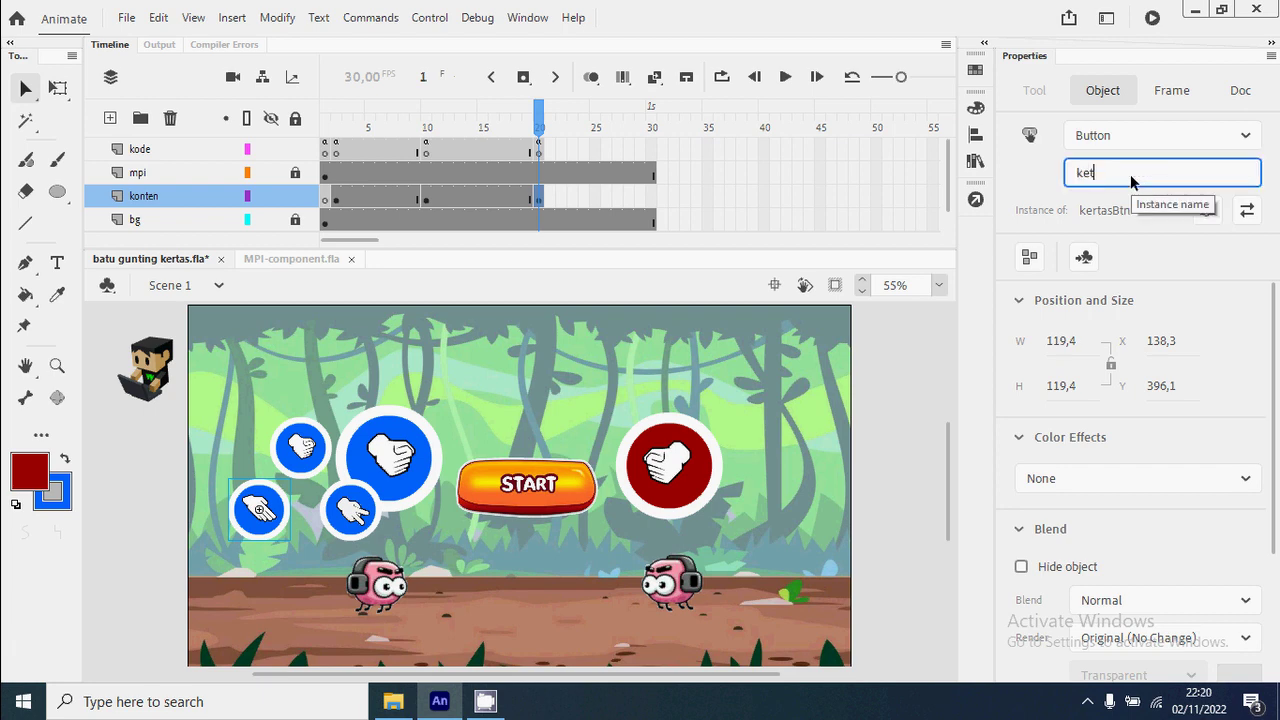
{"action": "type", "text": "tasBtn"}
{"action": "key", "text": "Return"}
Give the large blue hand clip the instance name pemain.
{"action": "left_click", "coordinate": [410, 478]}
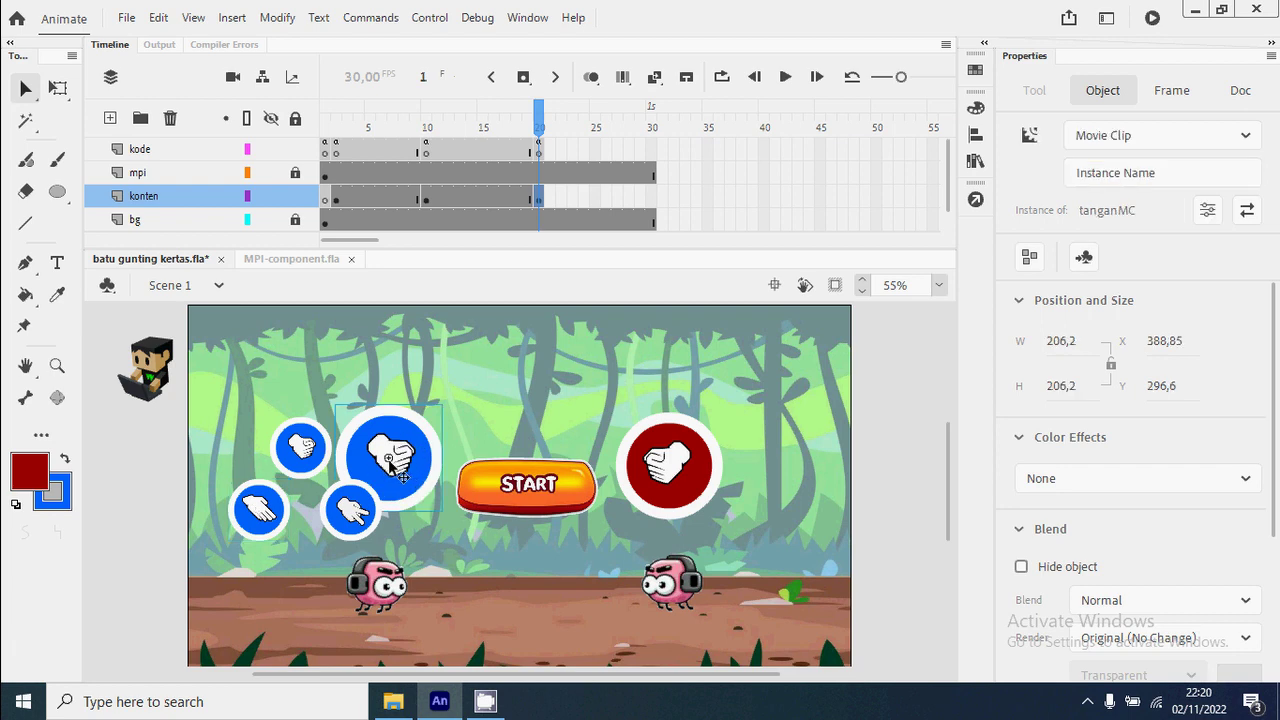
{"action": "left_click", "coordinate": [1115, 175]}
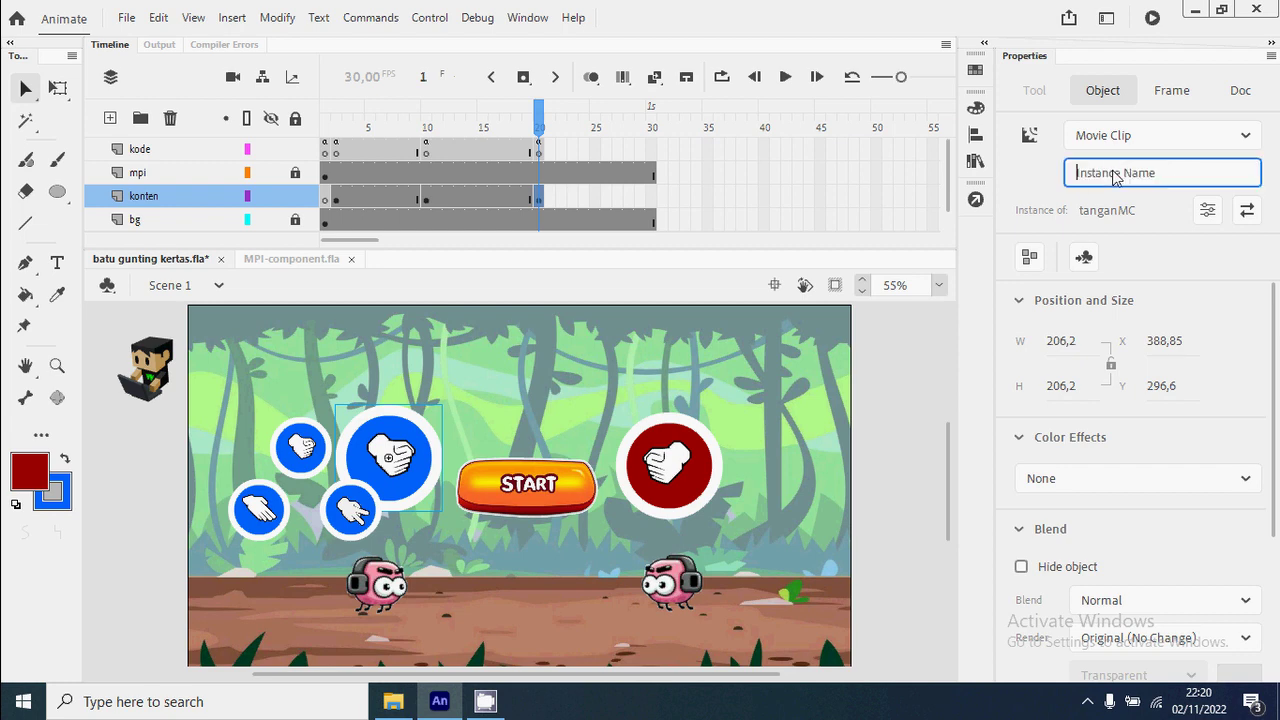
{"action": "type", "text": "pemain"}
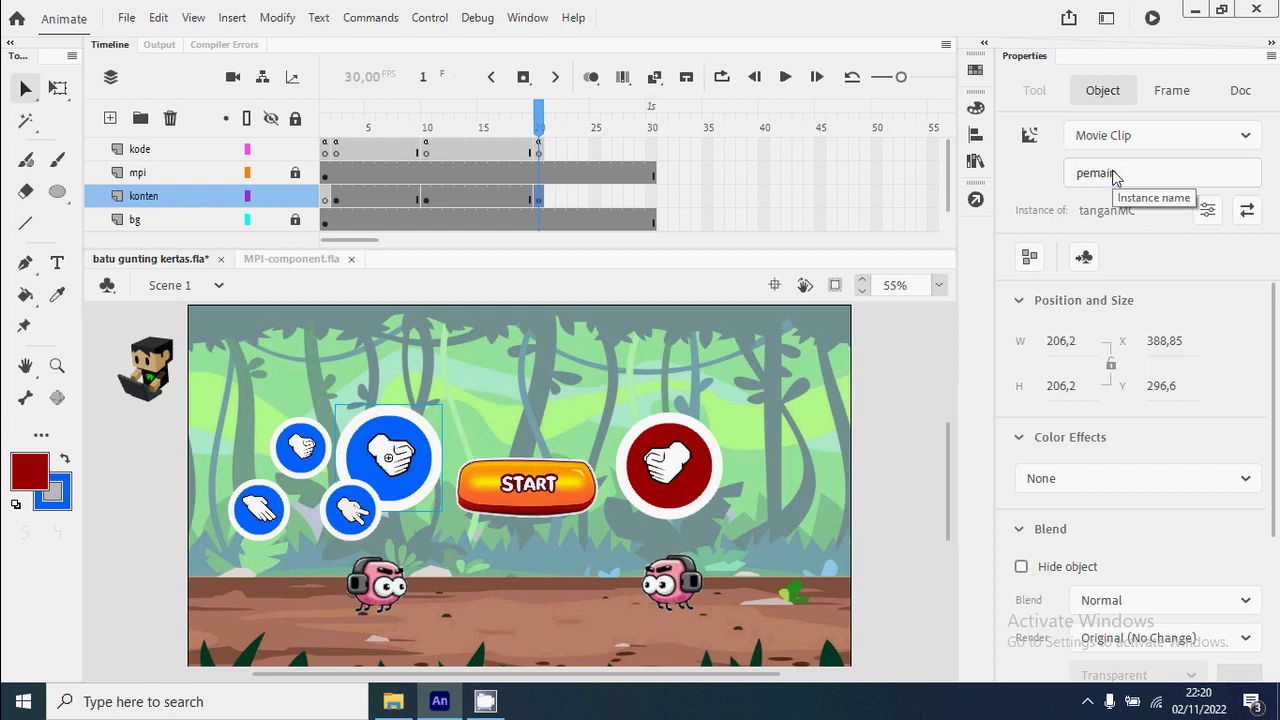
{"action": "key", "text": "Return"}
Give the red enemy hand clip the instance name musuh.
{"action": "left_click", "coordinate": [710, 487]}
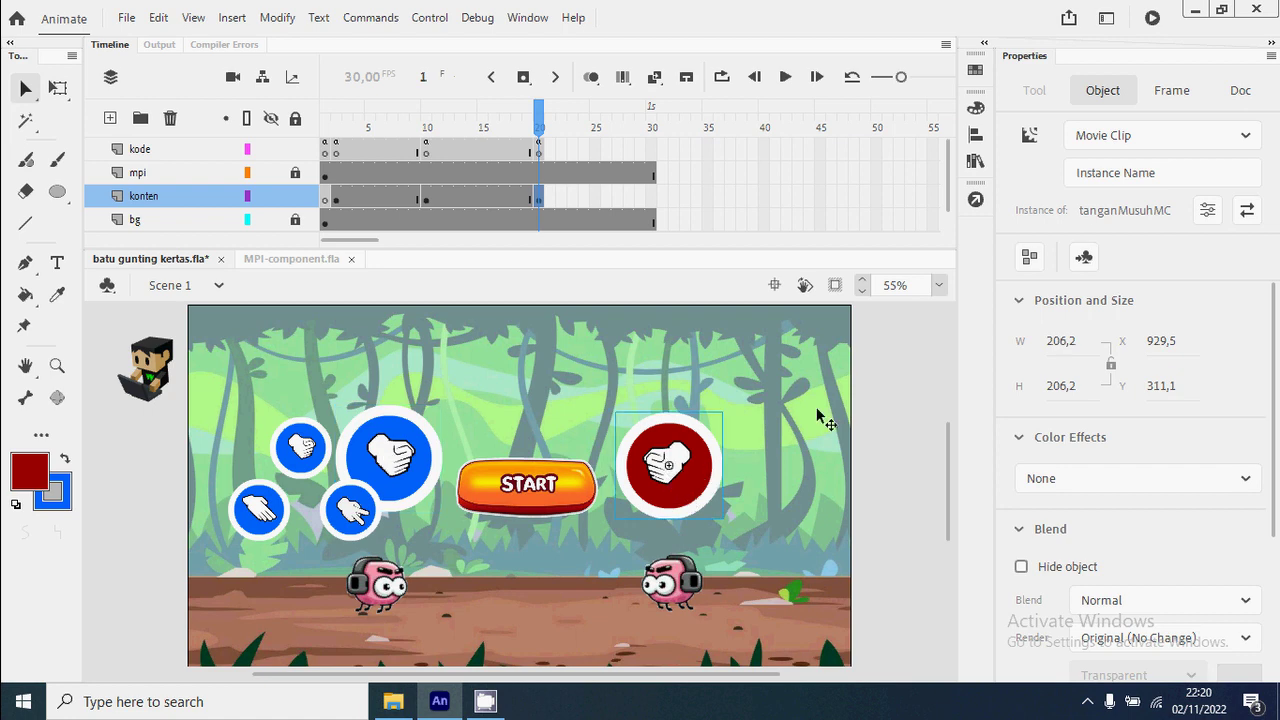
{"action": "left_click", "coordinate": [1105, 174]}
{"action": "type", "text": "musu"}
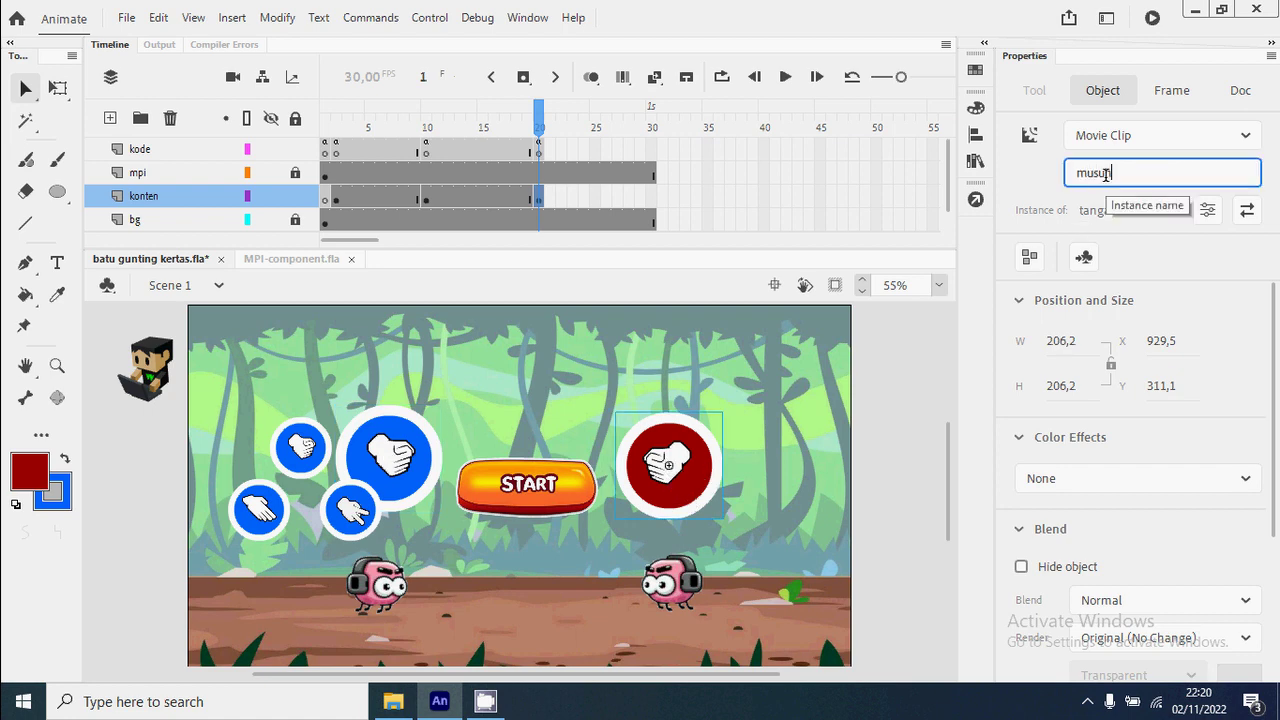
{"action": "type", "text": "h"}
{"action": "key", "text": "Return"}
Open the script of frame 20 on the kode layer.
{"action": "left_click", "coordinate": [668, 604]}
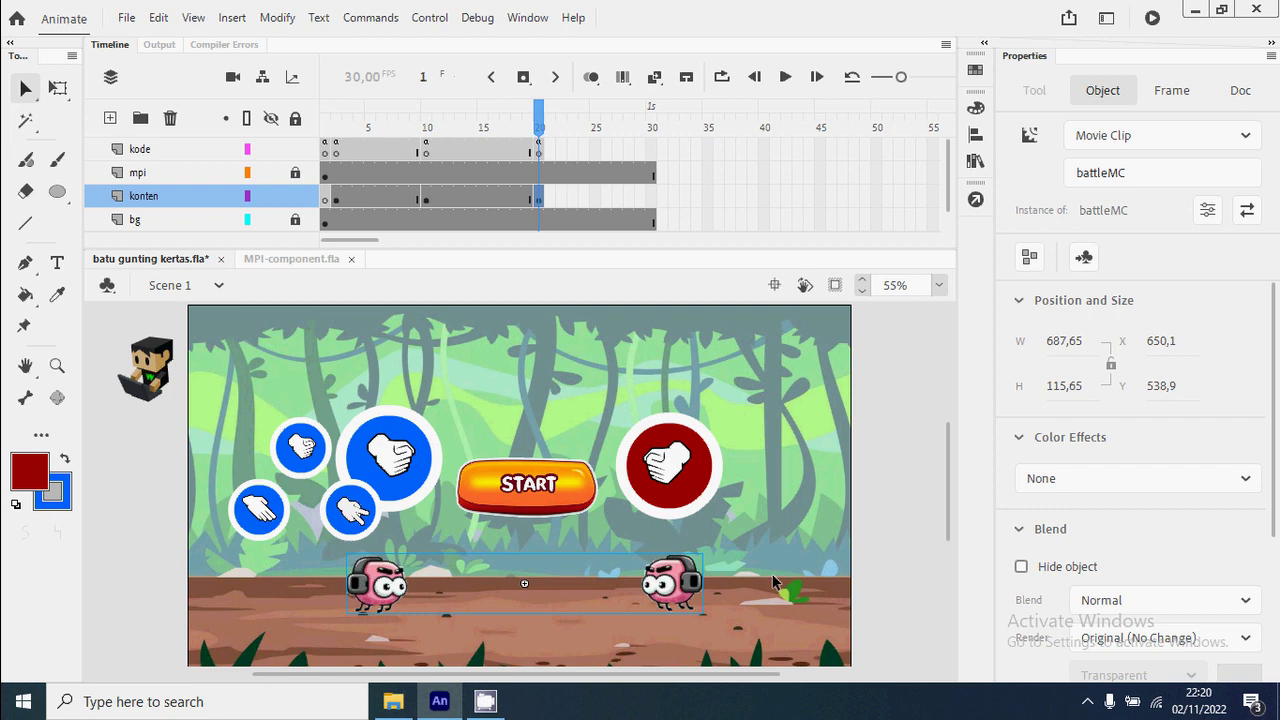
{"action": "left_click", "coordinate": [540, 150]}
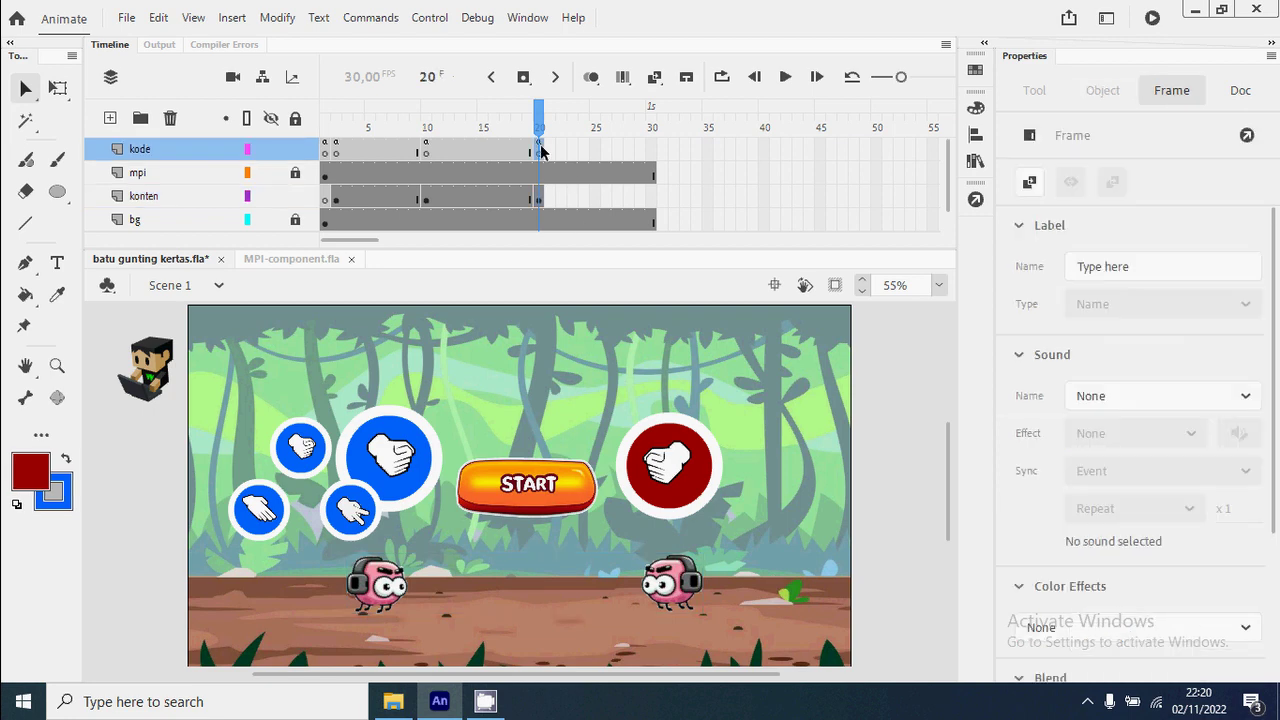
{"action": "left_click", "coordinate": [975, 198]}
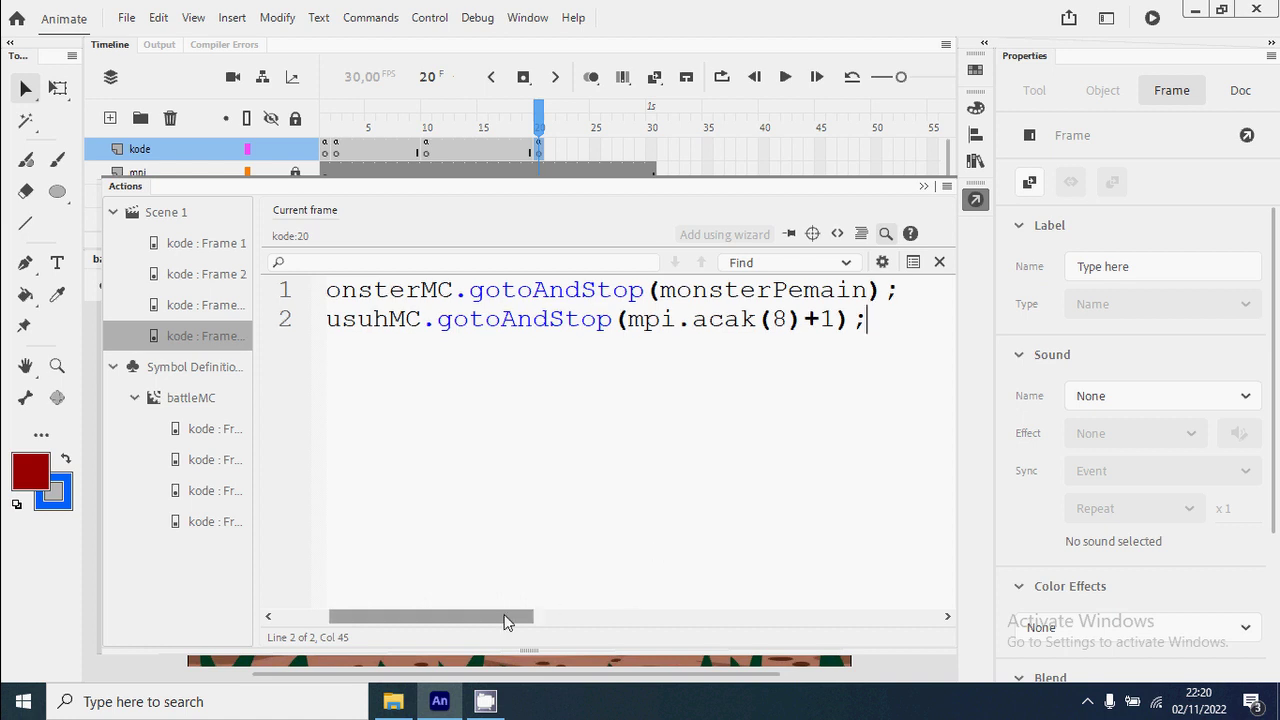
{"action": "left_click_drag", "start_coordinate": [509, 617], "coordinate": [443, 614]}
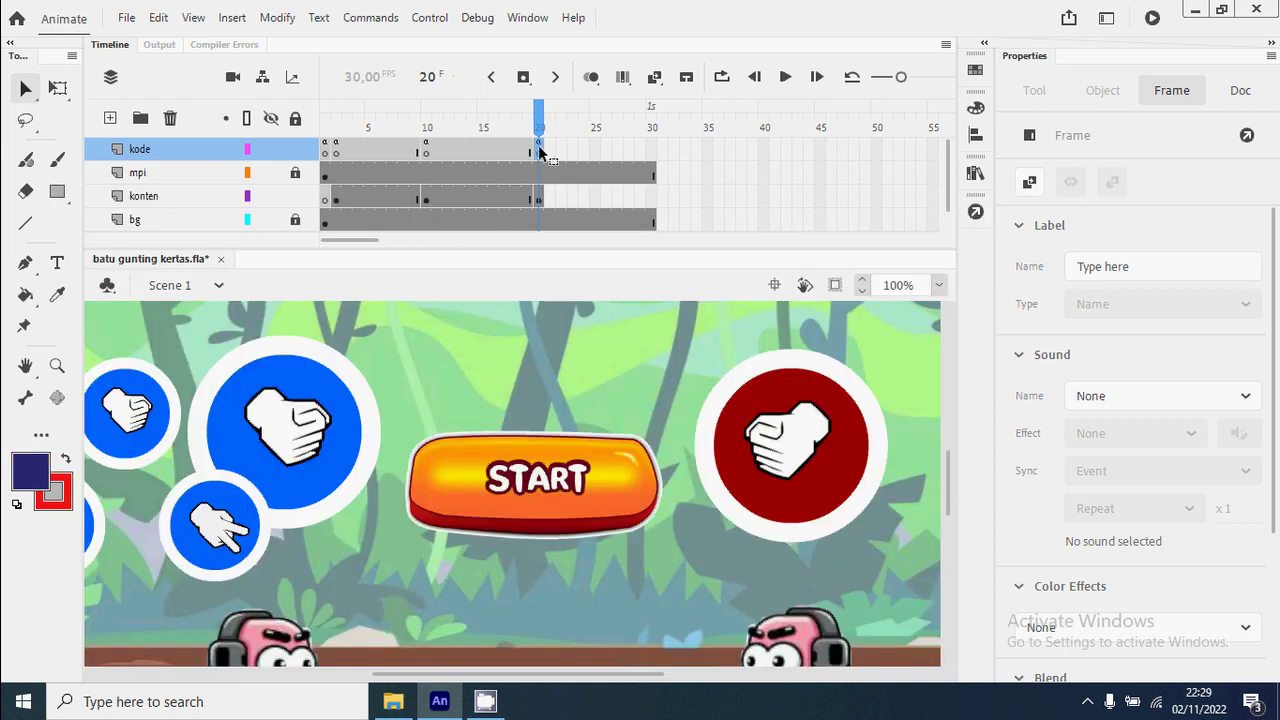
{"action": "left_click", "coordinate": [975, 211]}
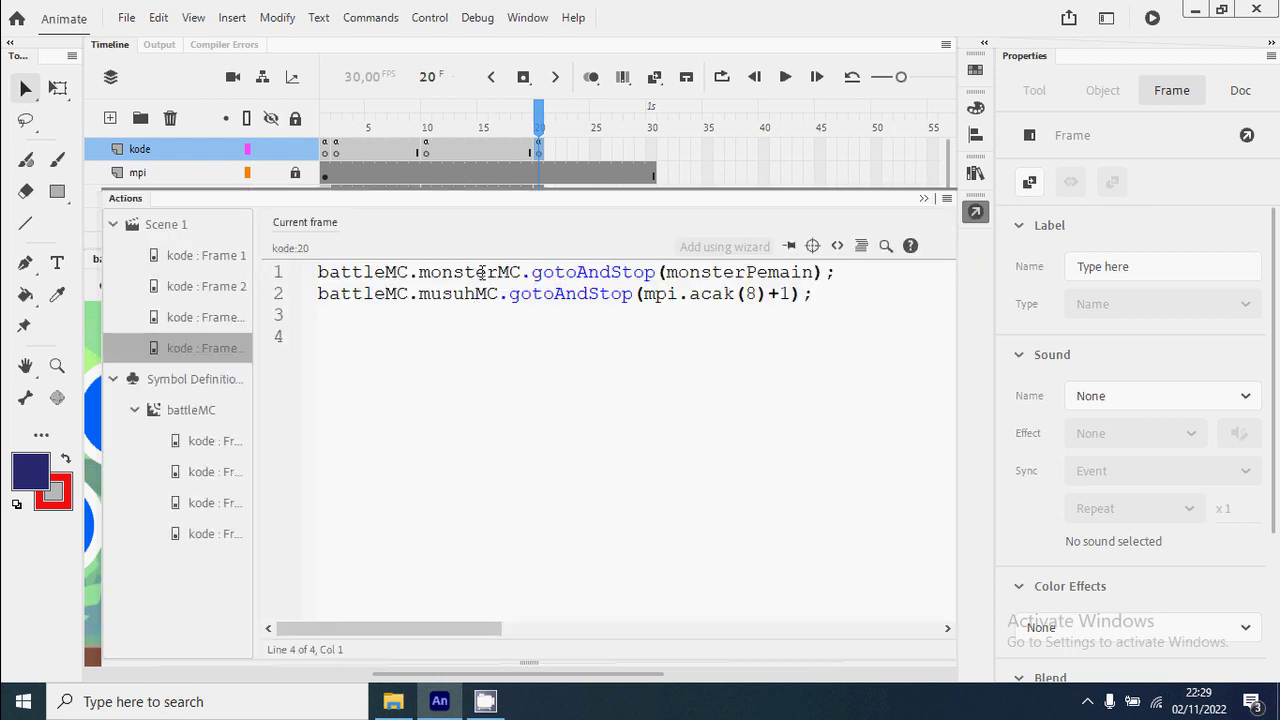
Add lines after the gotoAndStop calls that set the visible property of pemain and musuh to false.
{"action": "left_click", "coordinate": [834, 299]}
{"action": "key", "text": "Return"}
{"action": "key", "text": "Return"}
{"action": "type", "text": "pemain."}
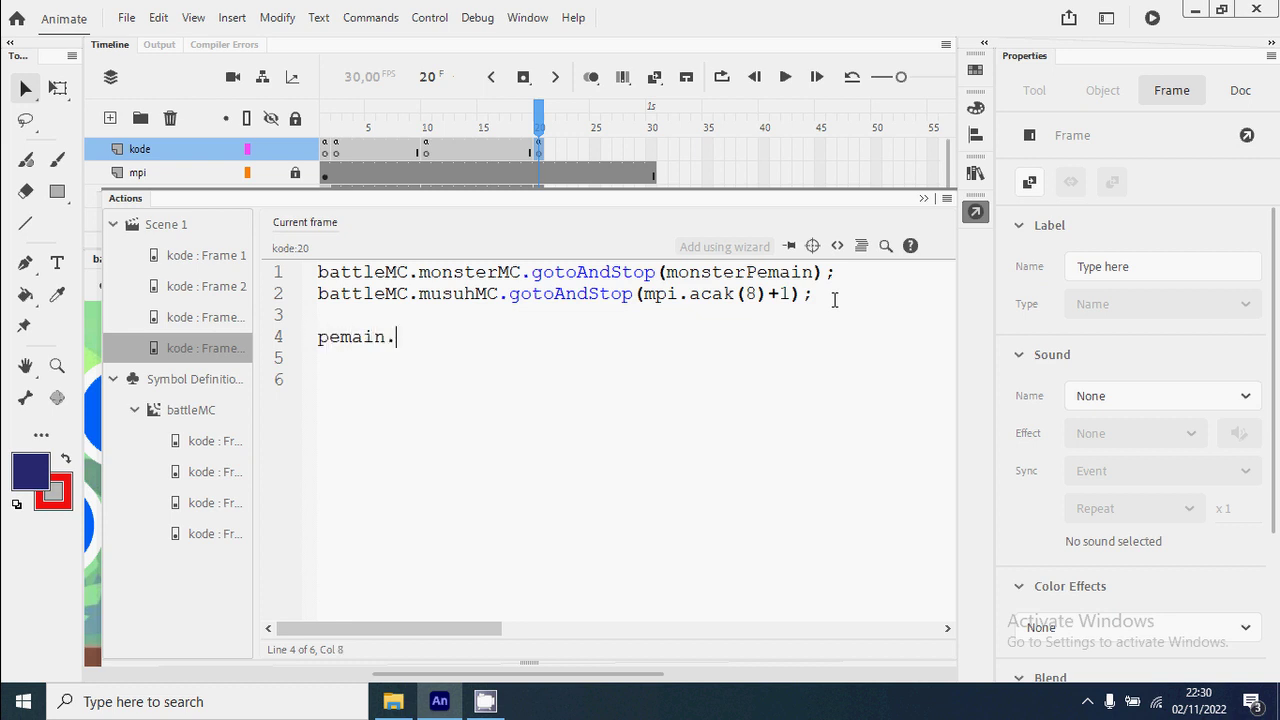
{"action": "type", "text": "visible = false;"}
{"action": "key", "text": "Return"}
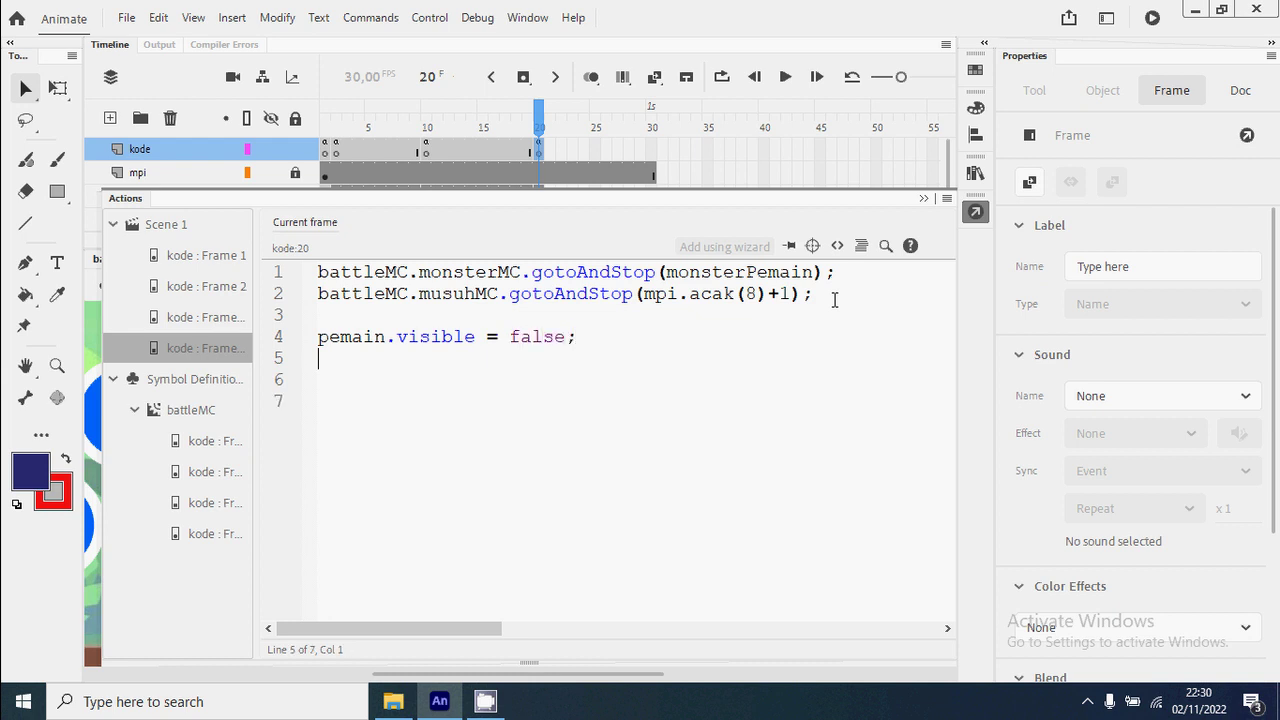
{"action": "type", "text": "musuh.visible = f"}
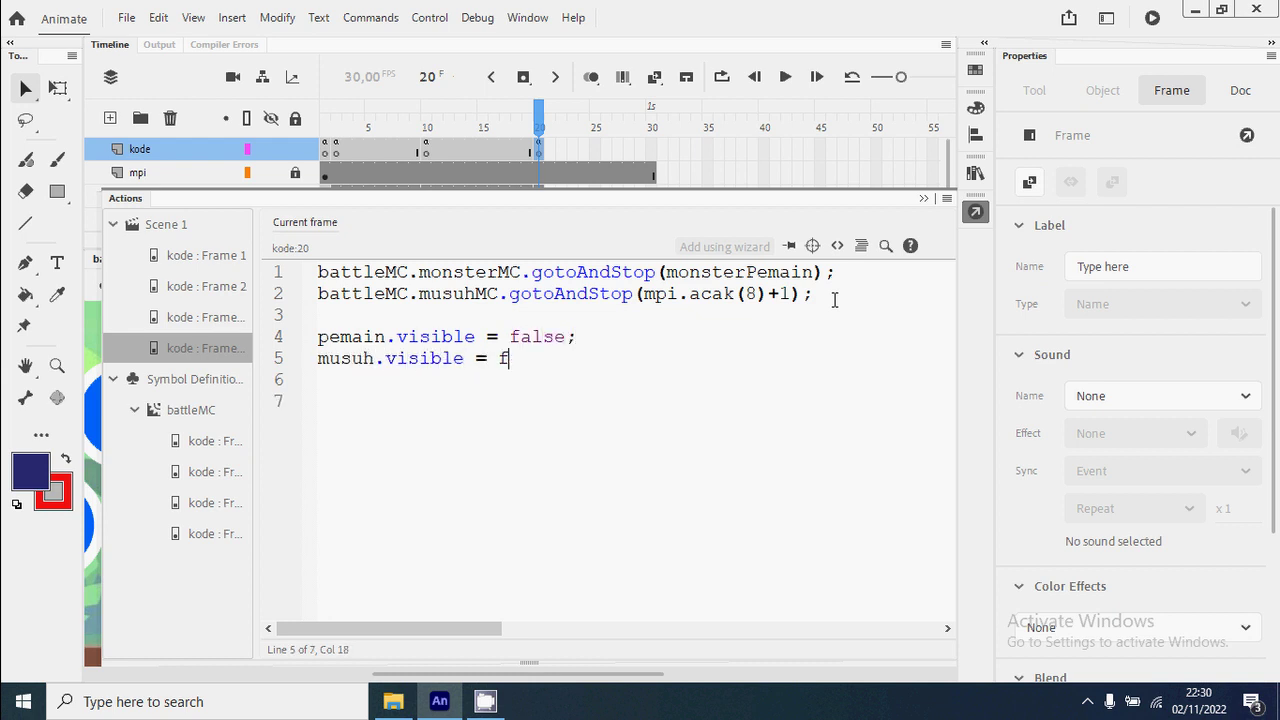
{"action": "type", "text": "alse;"}
{"action": "key", "text": "Return"}
Add the line batuBtn.visible = false; below the musuh line.
{"action": "type", "text": "batu"}
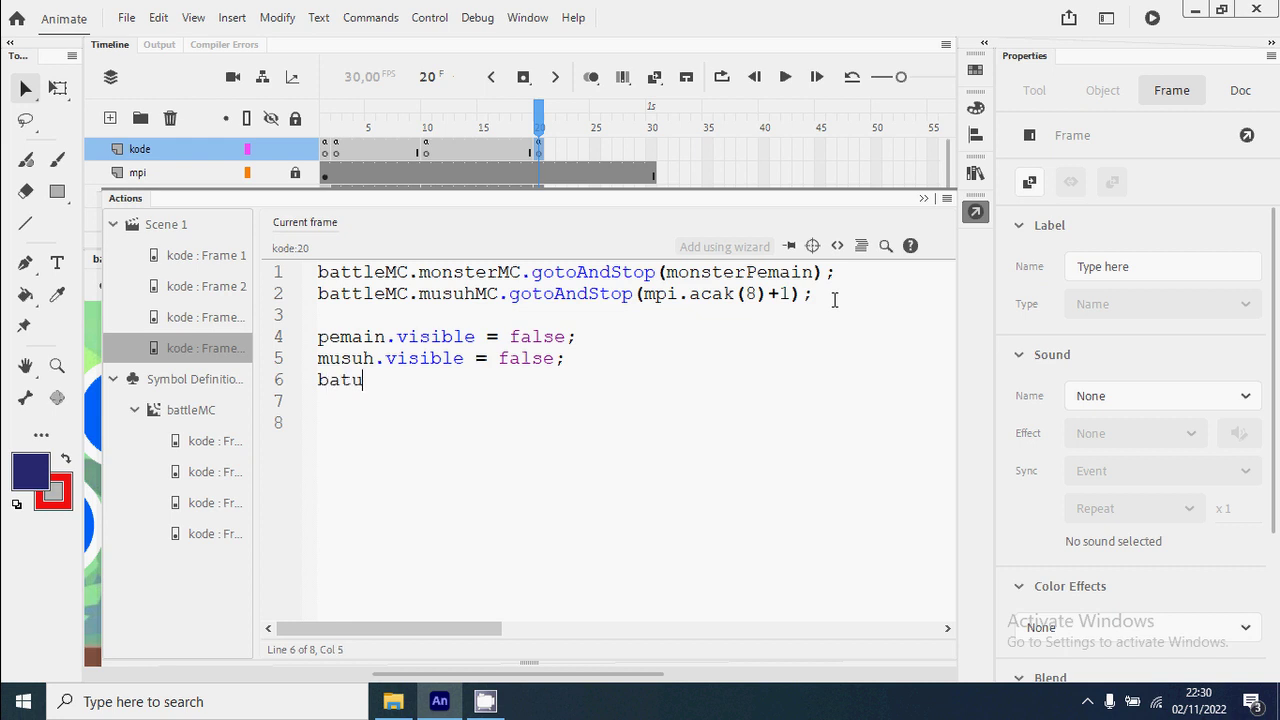
{"action": "type", "text": "Btn.visible = fasle"}
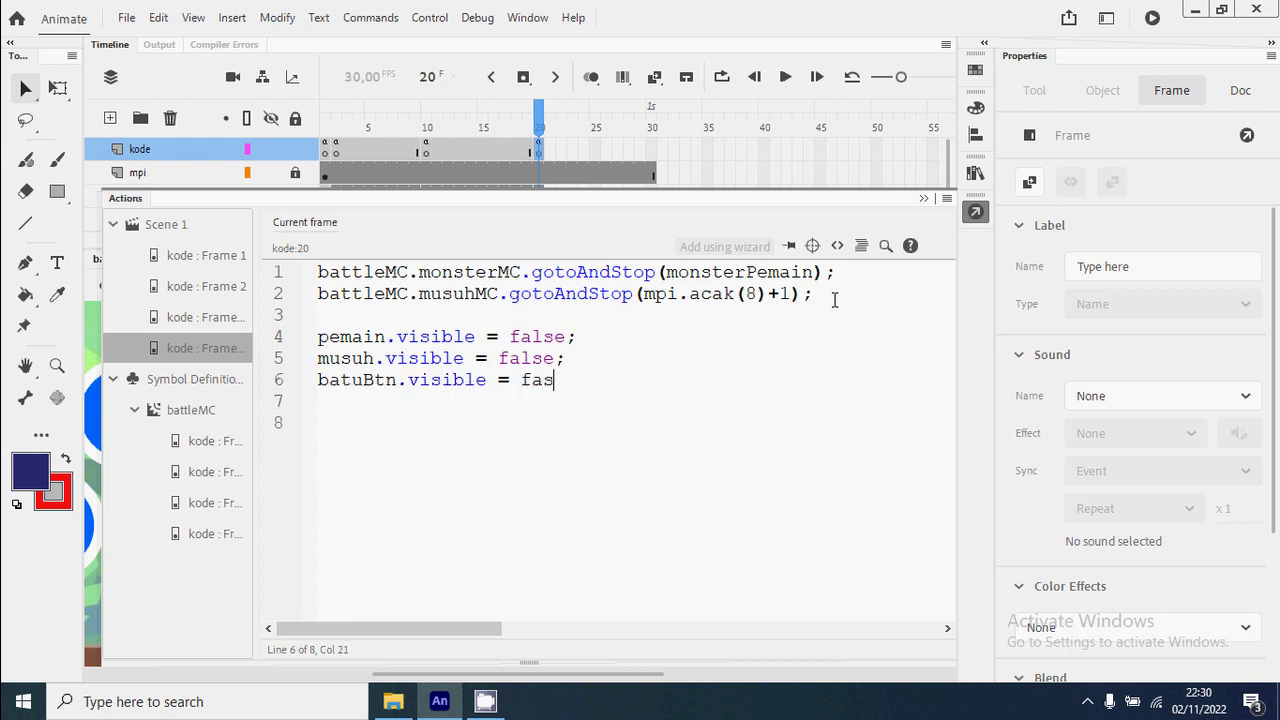
{"action": "key", "text": "BackSpace"}
{"action": "key", "text": "BackSpace"}
{"action": "key", "text": "BackSpace"}
{"action": "type", "text": "lse;"}
{"action": "key", "text": "Return"}
Add the lines guntingBtn.visible = false; and kertasBtn.visible = false; below the batuBtn line.
{"action": "type", "text": "guntingBtn"}
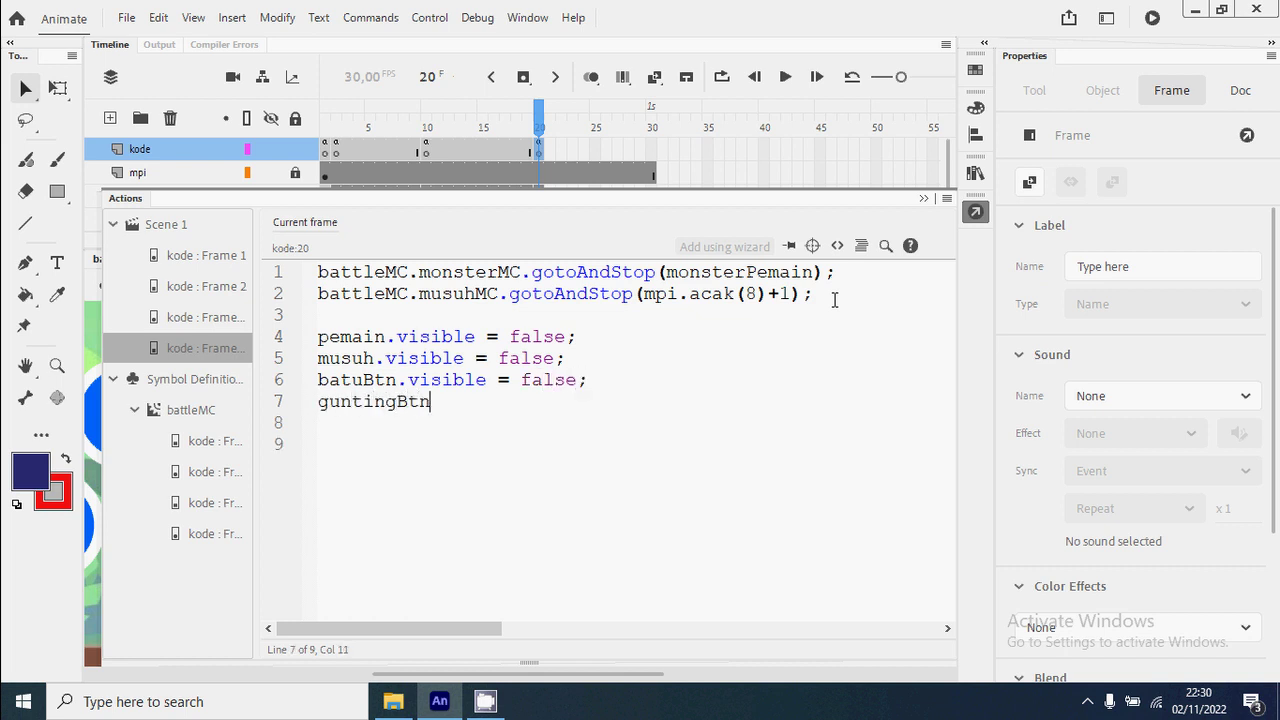
{"action": "type", "text": ".visible = false;"}
{"action": "key", "text": "Return"}
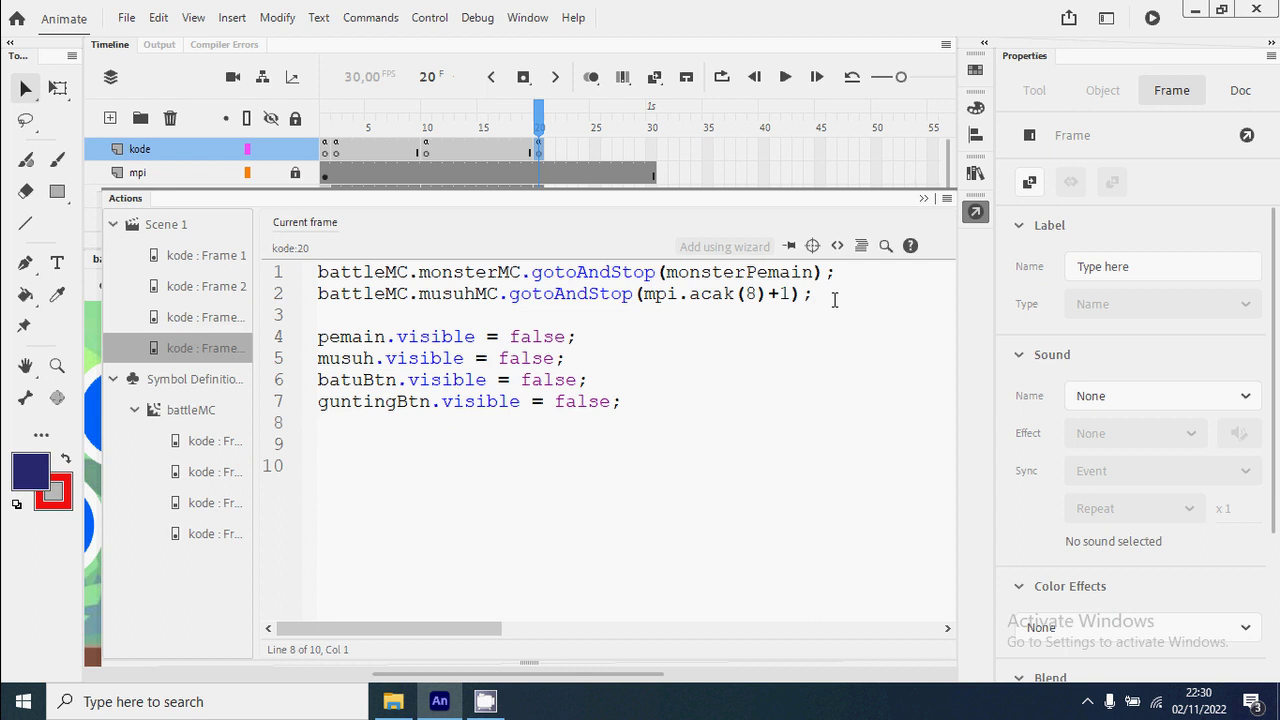
{"action": "type", "text": "kertasBtn.visibl"}
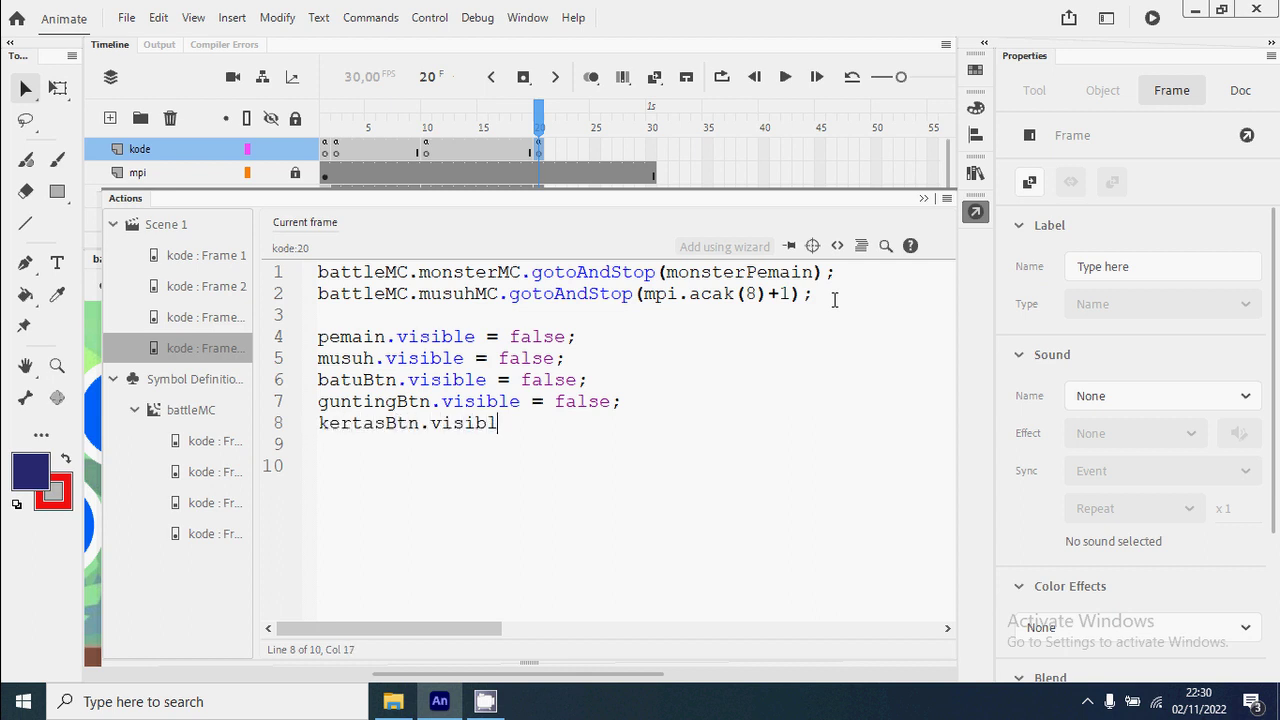
{"action": "type", "text": "e = fasl"}
{"action": "key", "text": "BackSpace"}
{"action": "key", "text": "BackSpace"}
{"action": "type", "text": "les"}
{"action": "key", "text": "BackSpace"}
{"action": "type", "text": "se;"}
{"action": "scroll", "coordinate": [629, 406], "scroll_direction": "up", "scroll_amount": 1, "text": "ctrl"}
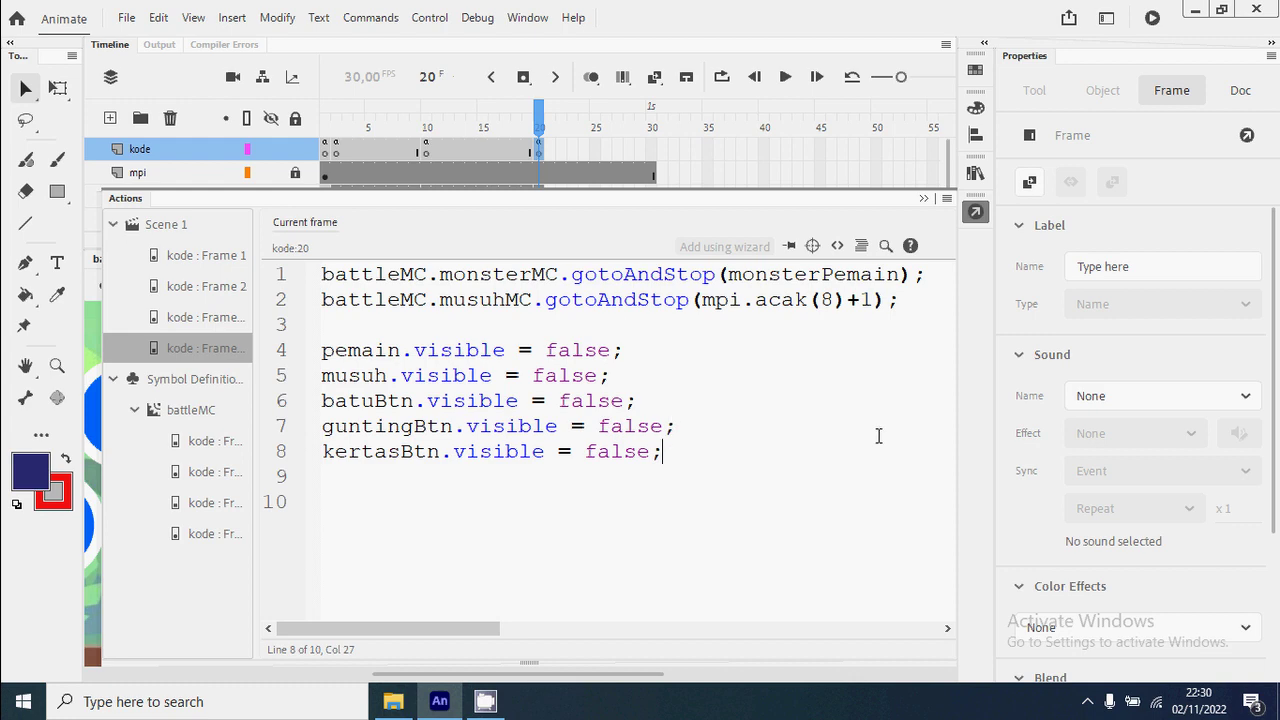
Test the movie by starting the game and picking another monster, check the battle screen's visible objects, and close the preview.
{"action": "key", "text": "ctrl+Return"}
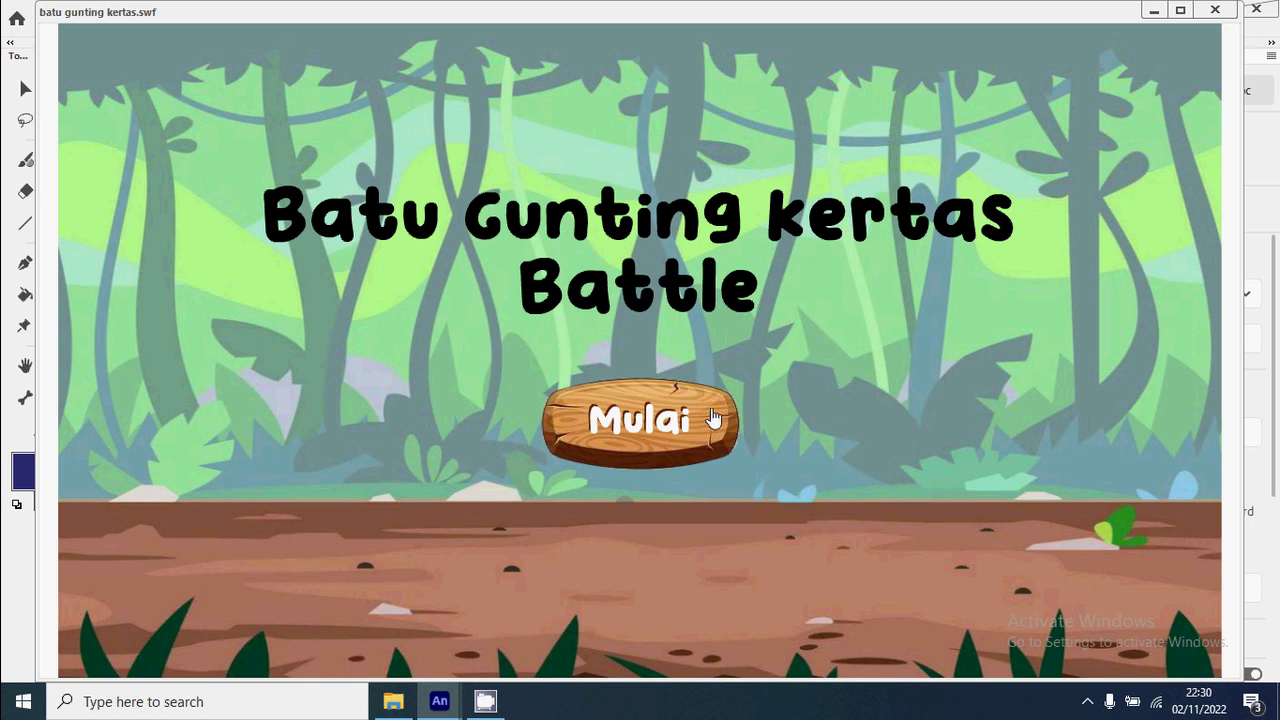
{"action": "left_click", "coordinate": [680, 440]}
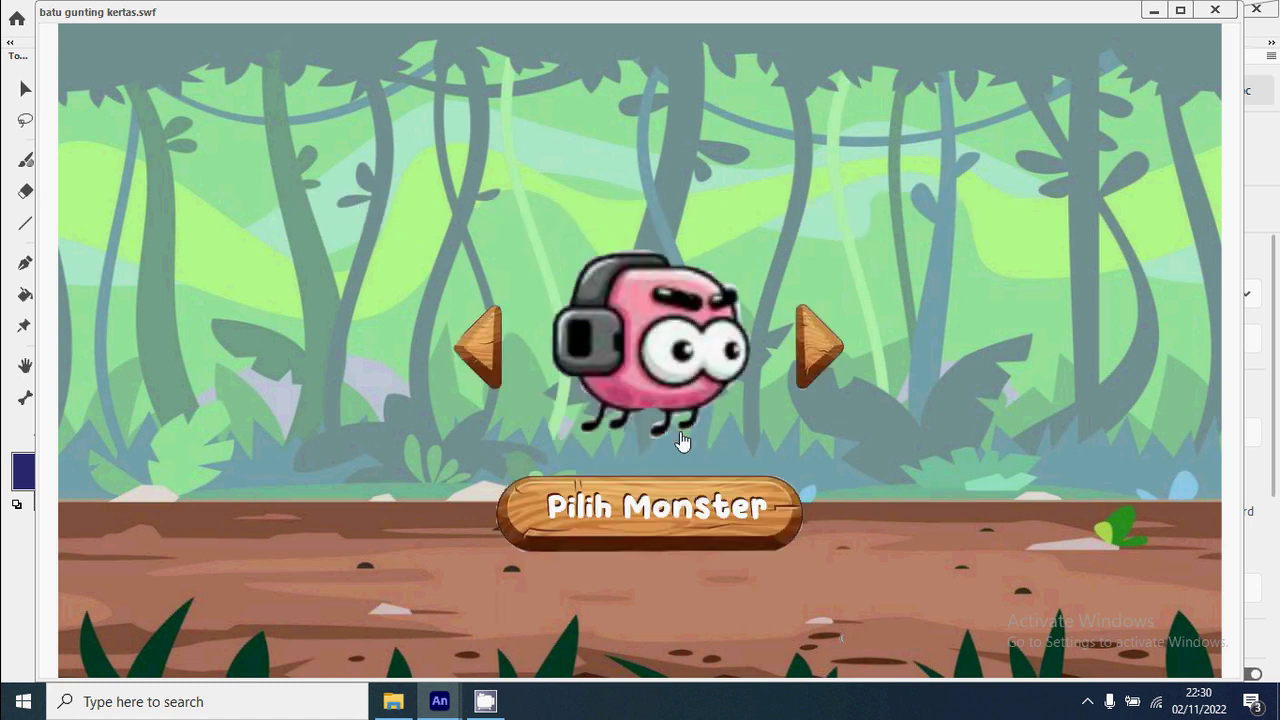
{"action": "left_click", "coordinate": [830, 350]}
{"action": "left_click", "coordinate": [712, 535]}
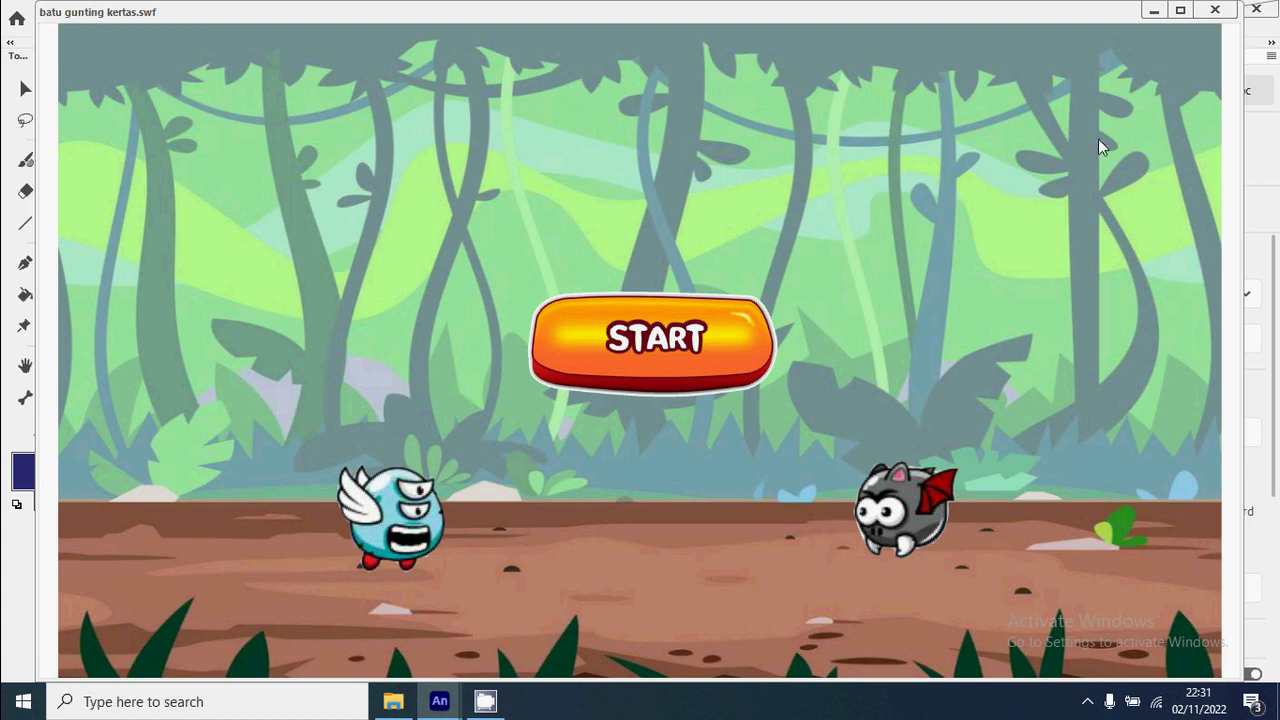
{"action": "left_click", "coordinate": [1229, 16]}
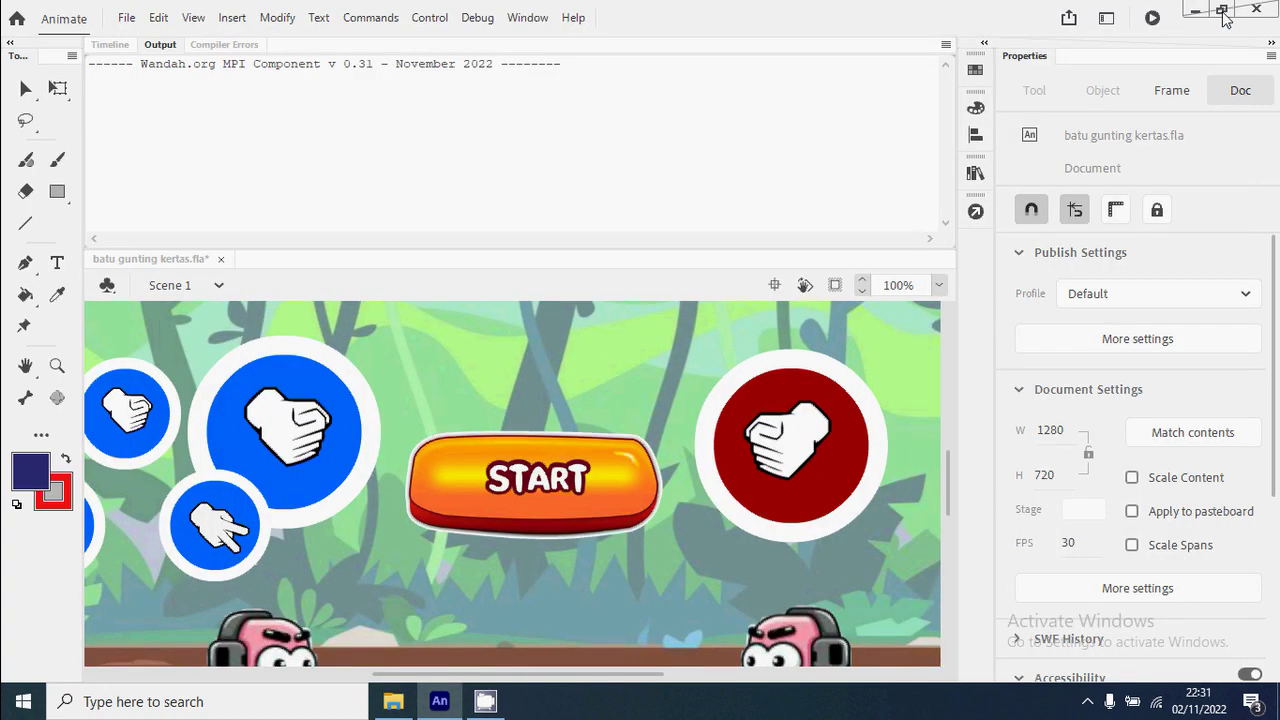
Add mpi.click("startBtn", mulai); below the visibility lines in the frame 20 script to link the START button.
{"action": "left_click", "coordinate": [976, 212]}
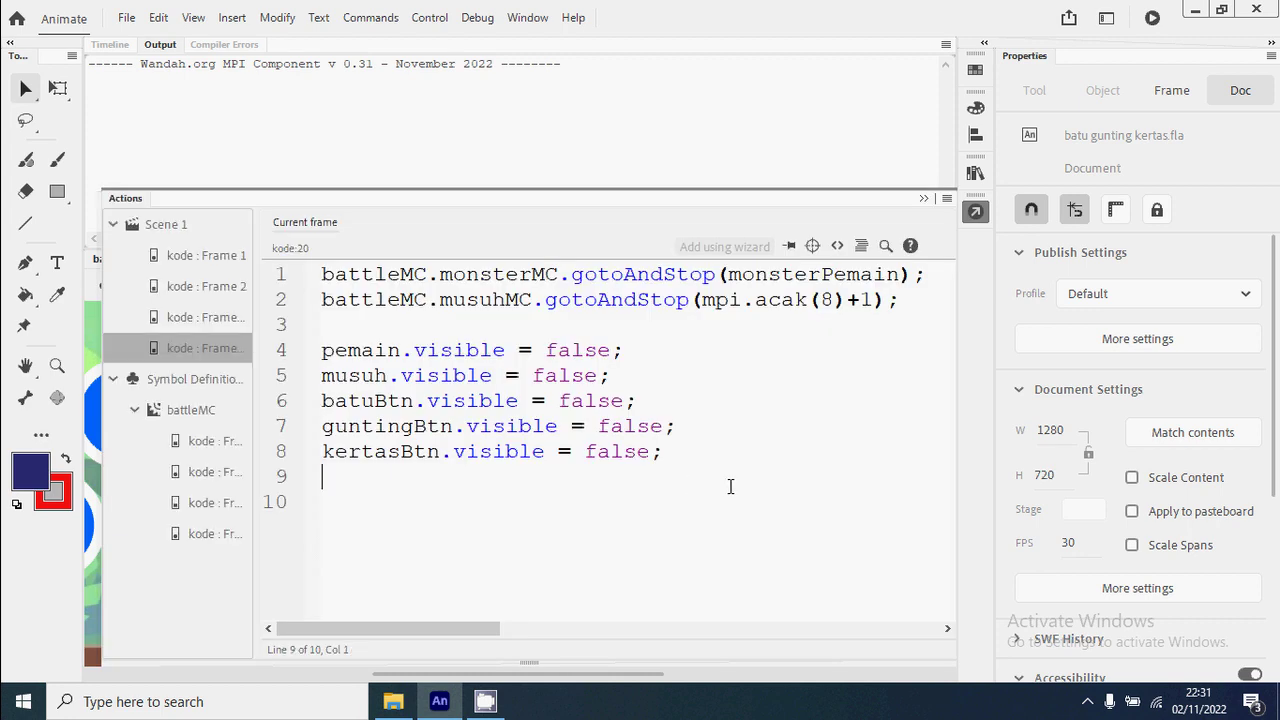
{"action": "key", "text": "Return"}
{"action": "type", "text": "mpi"}
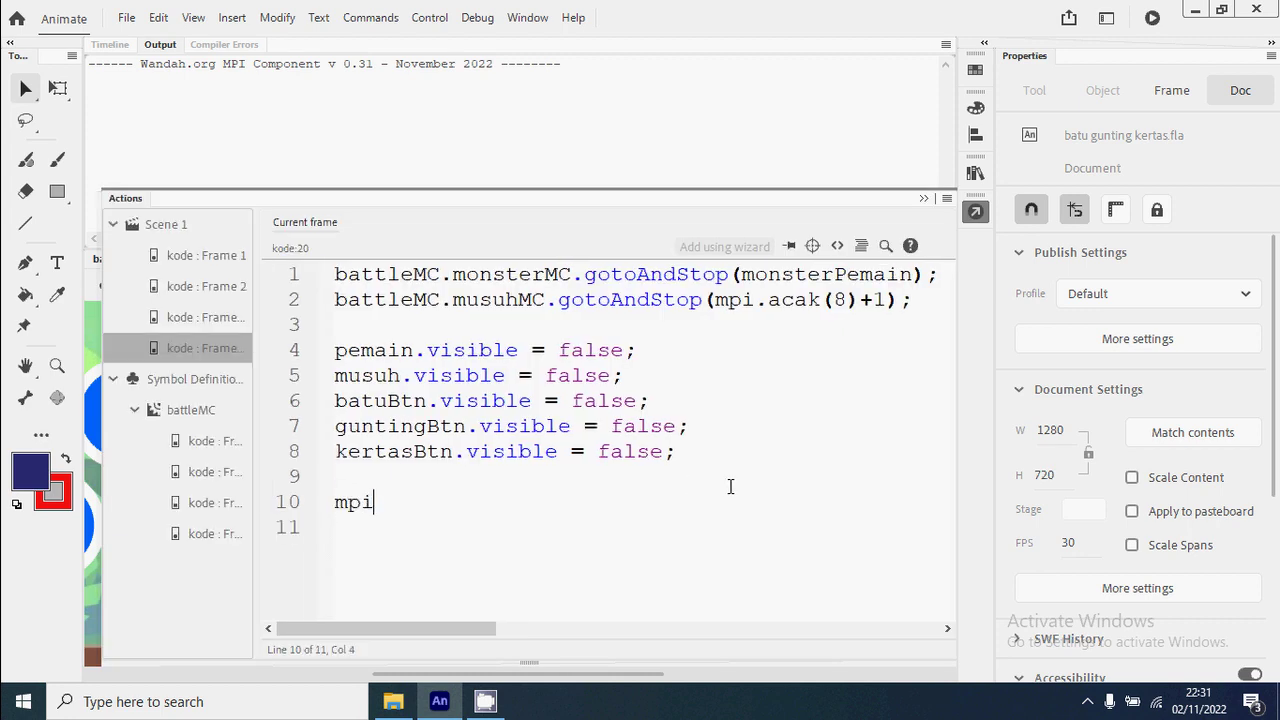
{"action": "type", "text": ".clic"}
{"action": "key", "text": "BackSpace"}
{"action": "type", "text": "ick(\"star"}
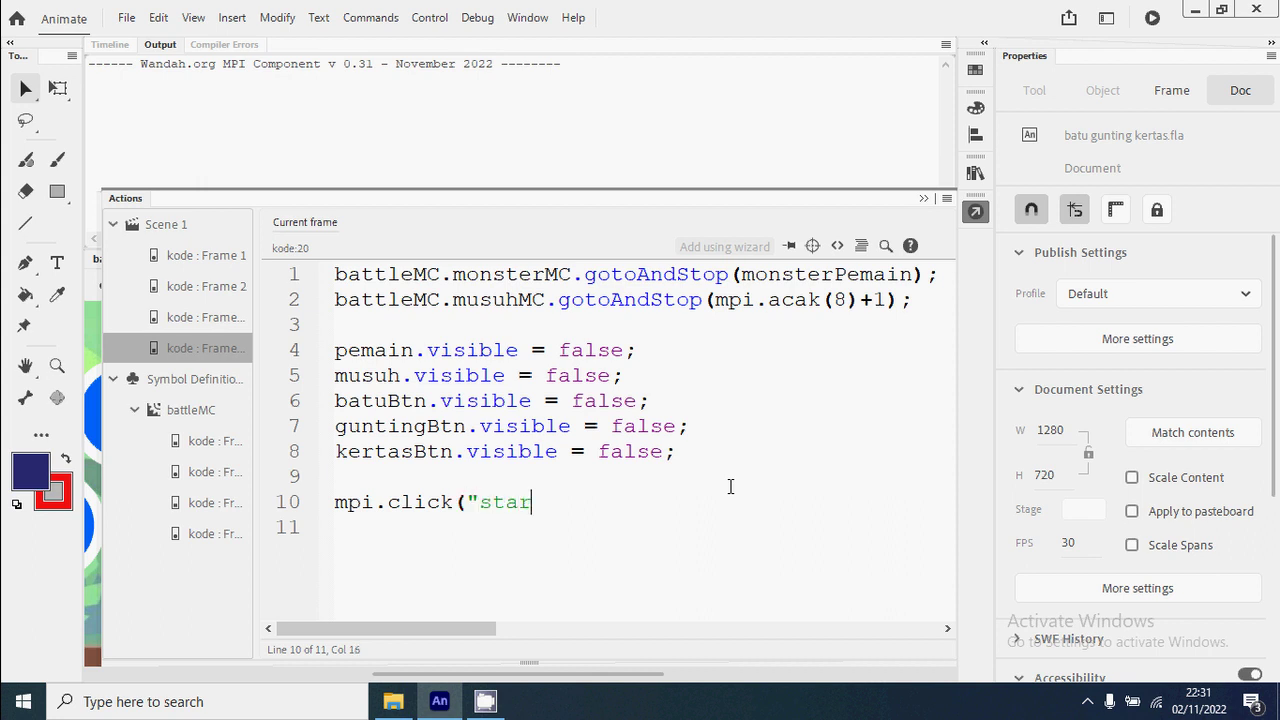
{"action": "type", "text": "tBtn\", mulai){"}
{"action": "key", "text": "Return"}
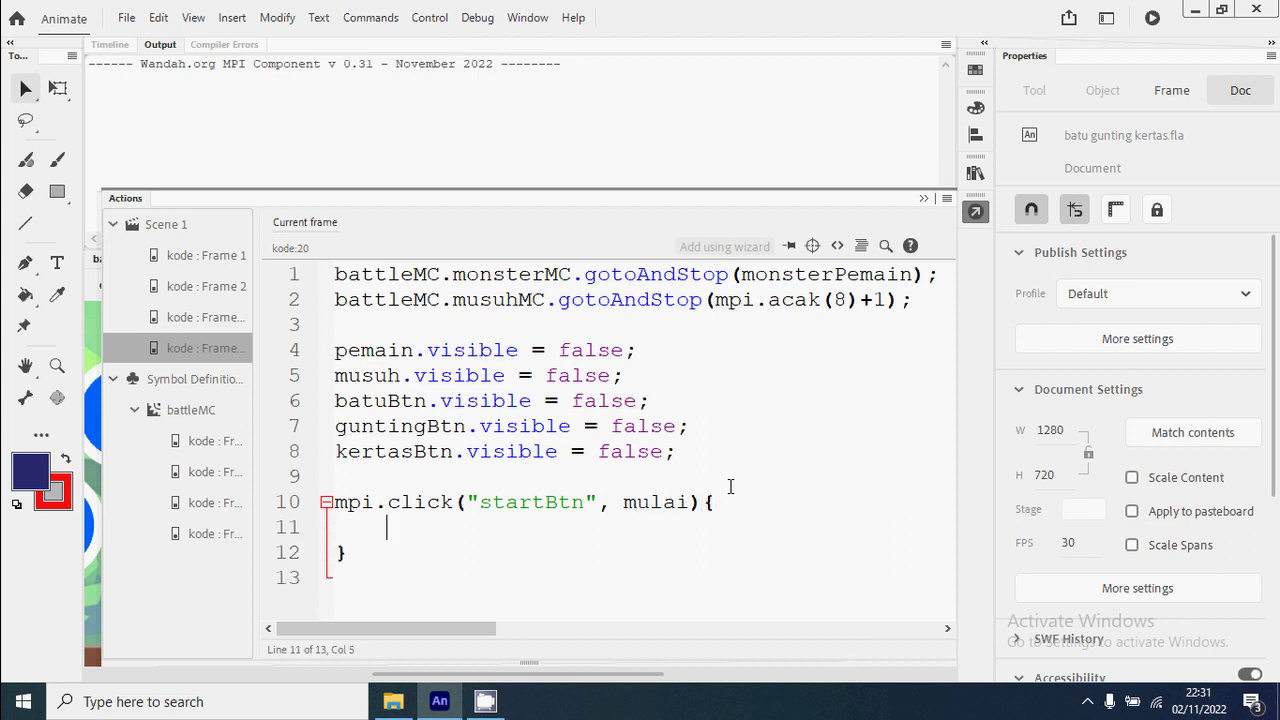
{"action": "key", "text": "End"}
{"action": "key", "text": "BackSpace"}
{"action": "key", "text": "Delete"}
{"action": "key", "text": "Delete"}
{"action": "key", "text": "Delete"}
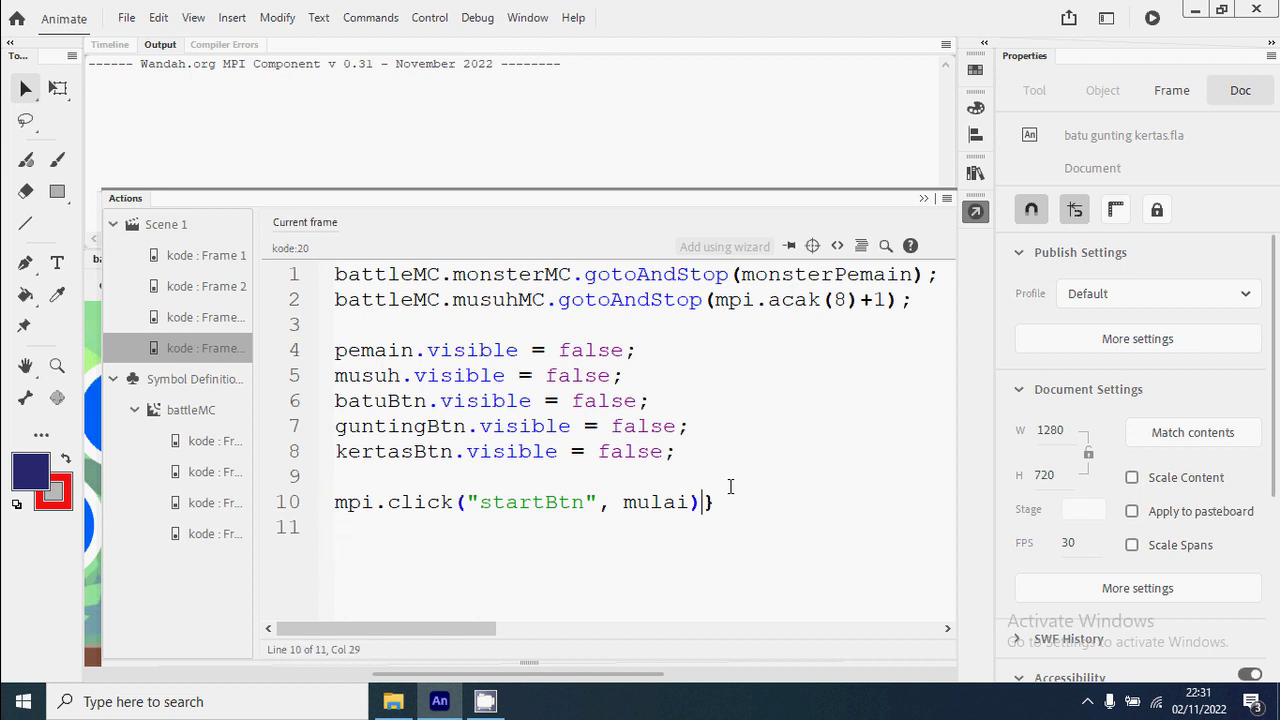
{"action": "type", "text": ";"}
Declare an empty function mulai() below the mpi.click line.
{"action": "key", "text": "Return"}
{"action": "key", "text": "Return"}
{"action": "type", "text": "function mulioa"}
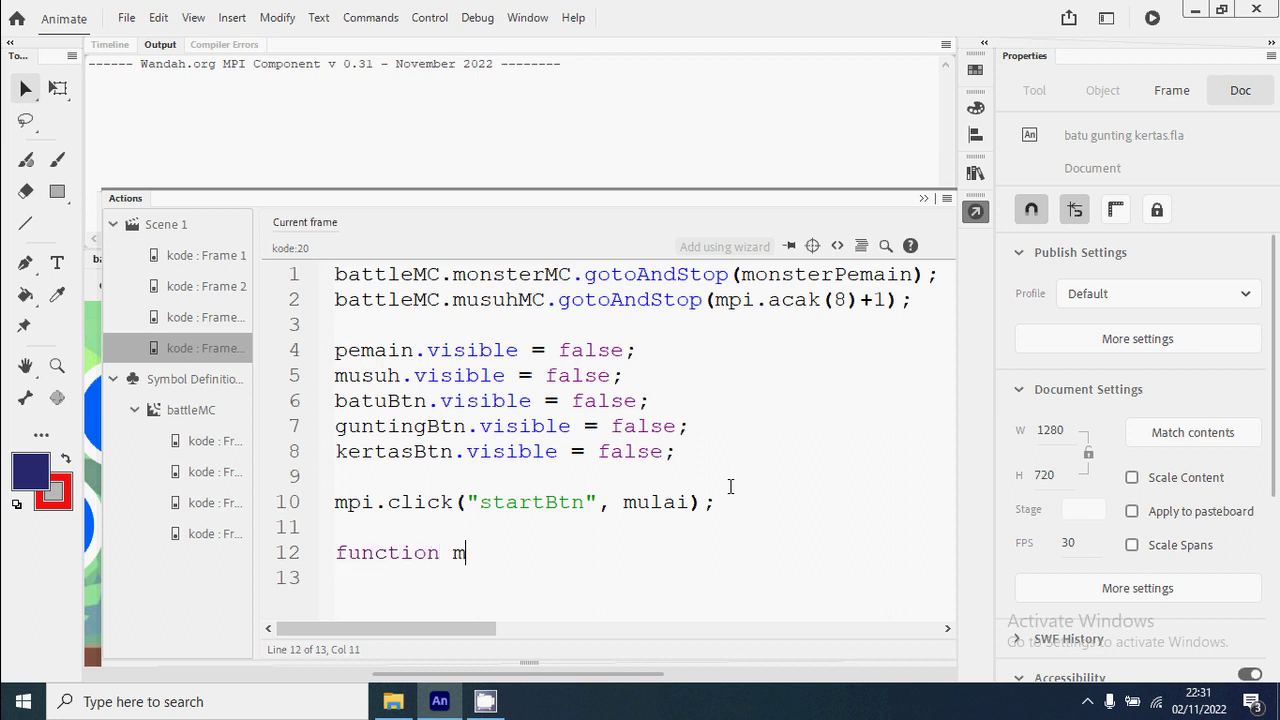
{"action": "key", "text": "BackSpace"}
{"action": "key", "text": "BackSpace"}
{"action": "key", "text": "BackSpace"}
{"action": "type", "text": "ai(){"}
{"action": "key", "text": "Return"}
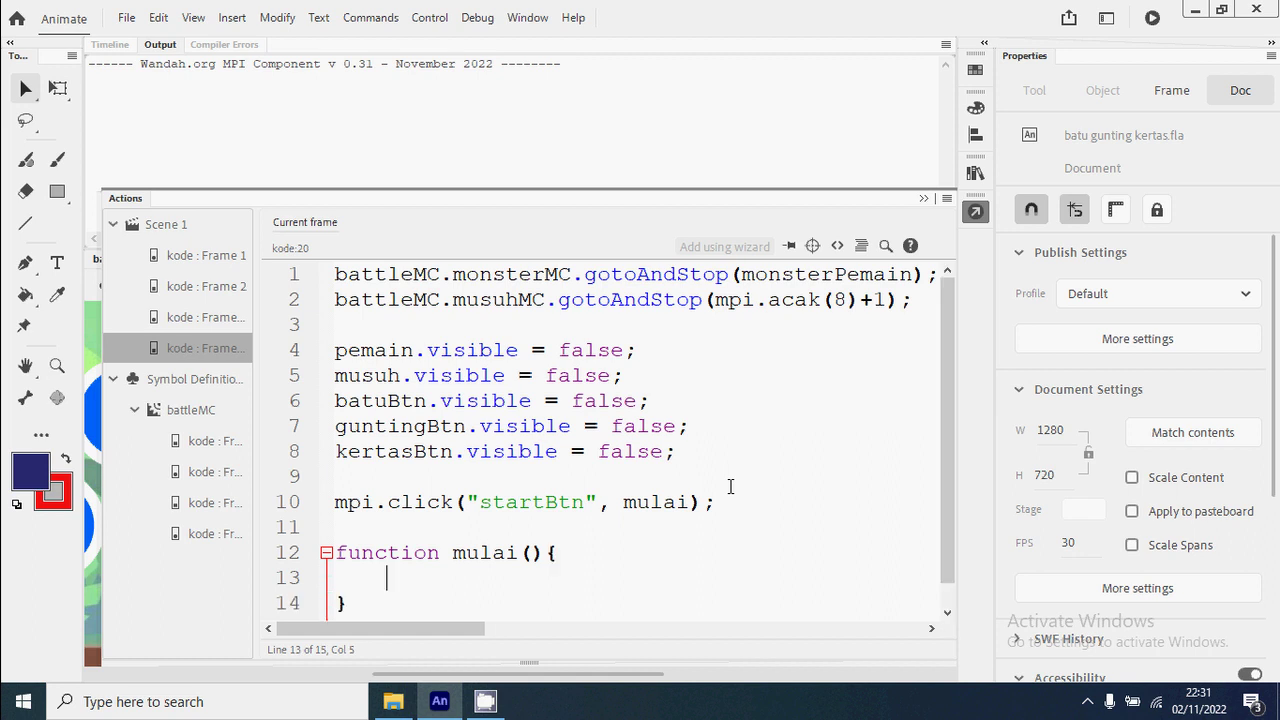
Copy the batuBtn, guntingBtn and kertasBtn visibility lines into the mulai function and indent them.
{"action": "scroll", "coordinate": [700, 480], "scroll_direction": "down", "scroll_amount": 1}
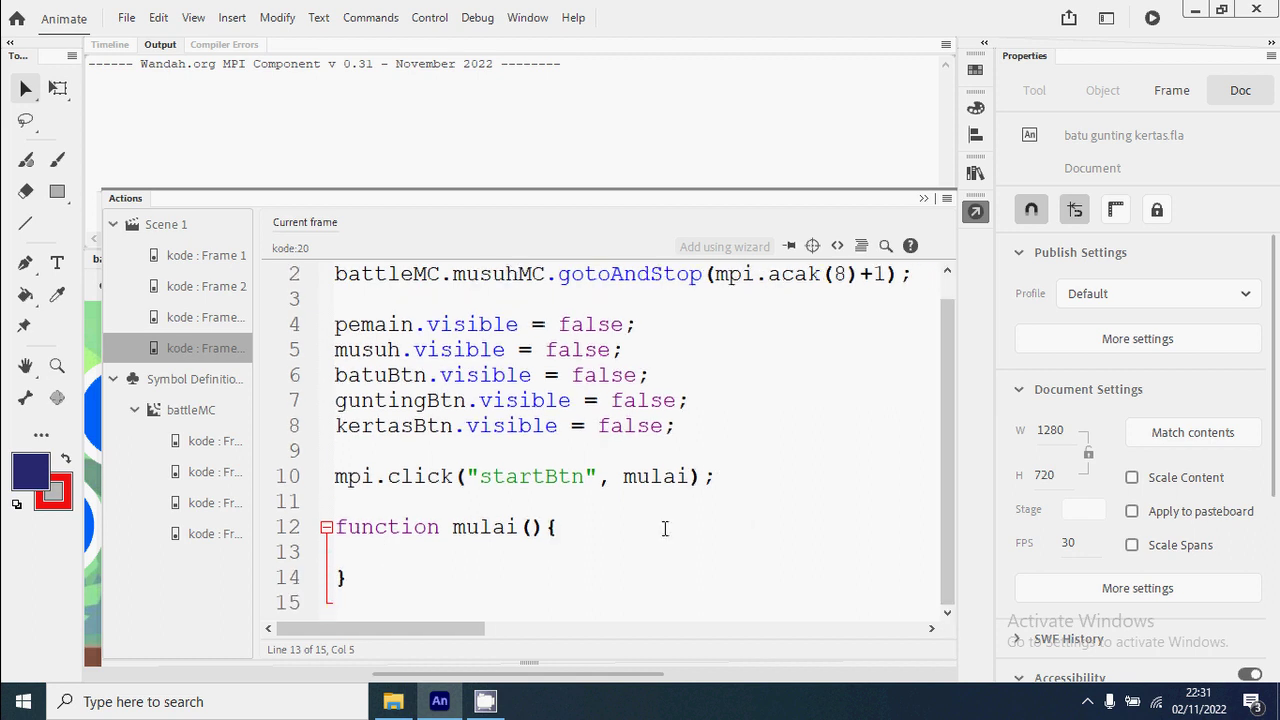
{"action": "left_click_drag", "start_coordinate": [686, 436], "coordinate": [340, 325]}
{"action": "left_click", "coordinate": [466, 400]}
{"action": "left_click_drag", "start_coordinate": [676, 428], "coordinate": [328, 374]}
{"action": "key", "text": "ctrl+c"}
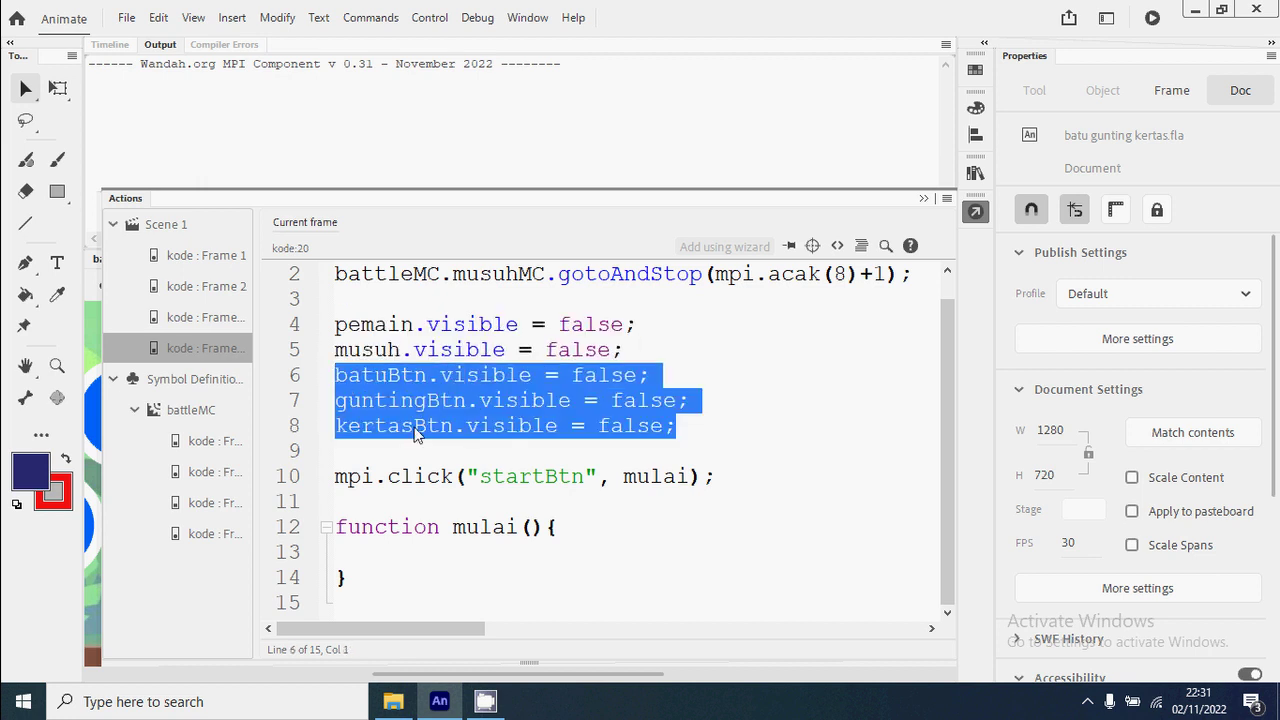
{"action": "left_click", "coordinate": [412, 556]}
{"action": "key", "text": "ctrl+v"}
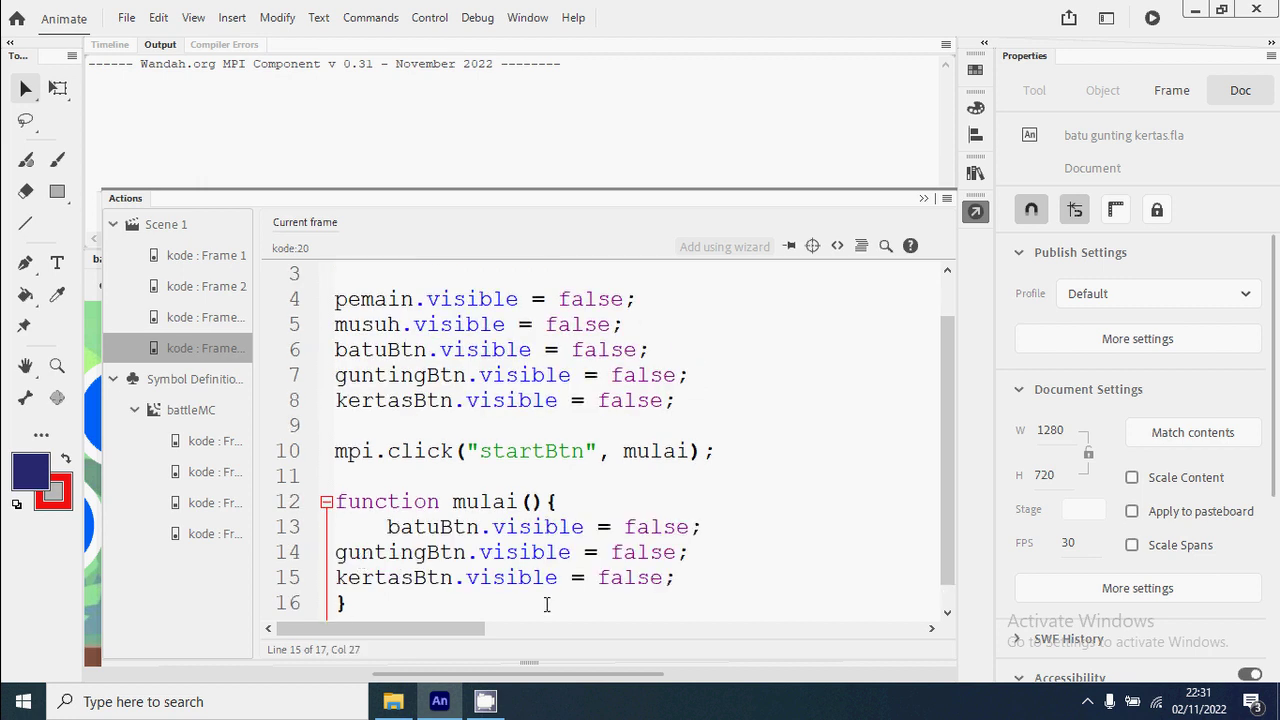
{"action": "left_click_drag", "start_coordinate": [678, 580], "coordinate": [309, 547]}
{"action": "key", "text": "Tab"}
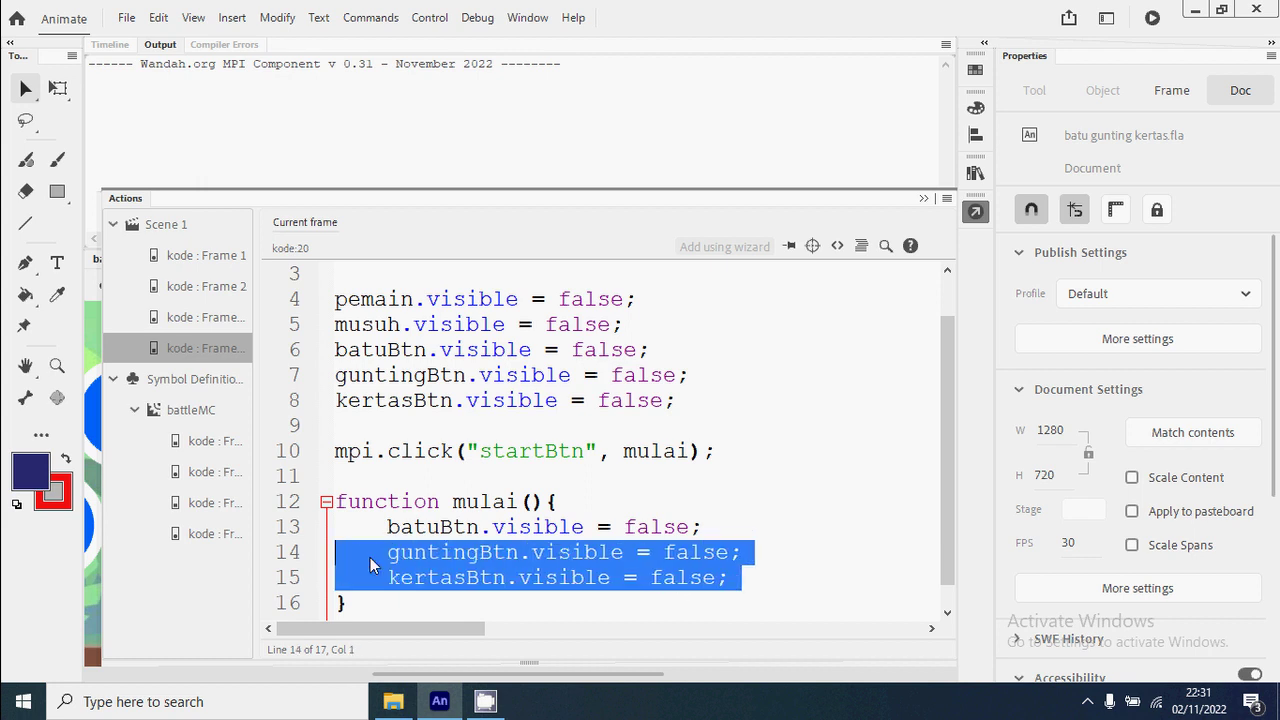
{"action": "left_click", "coordinate": [428, 556]}
Set the three buttons' visible values inside the mulai function to true.
{"action": "double_click", "coordinate": [658, 527]}
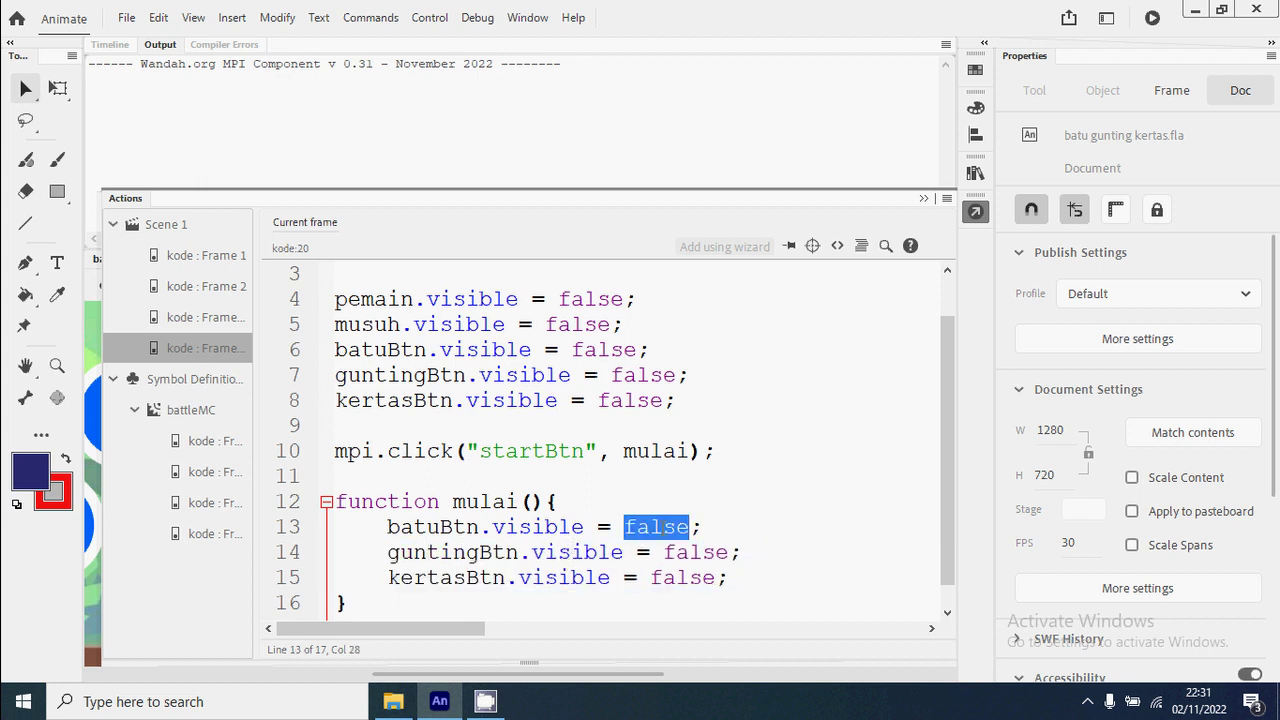
{"action": "type", "text": "true"}
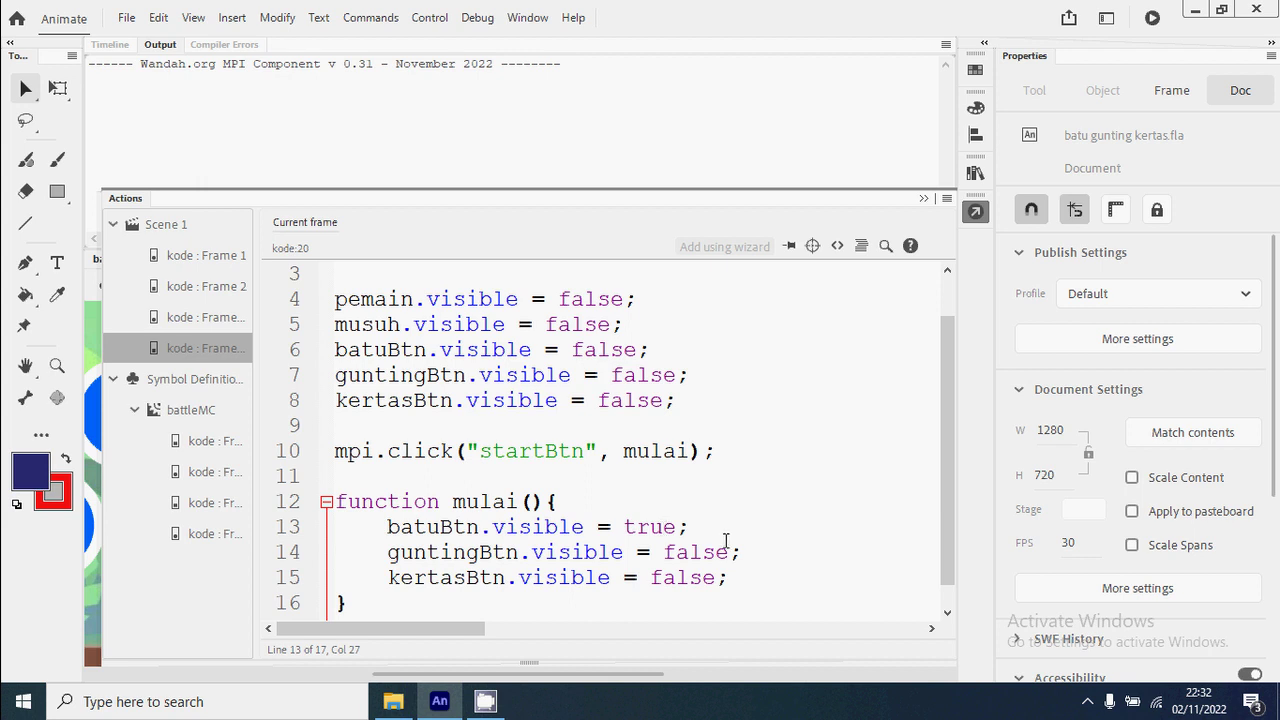
{"action": "double_click", "coordinate": [697, 552]}
{"action": "type", "text": "true"}
{"action": "double_click", "coordinate": [685, 578]}
{"action": "type", "text": "true"}
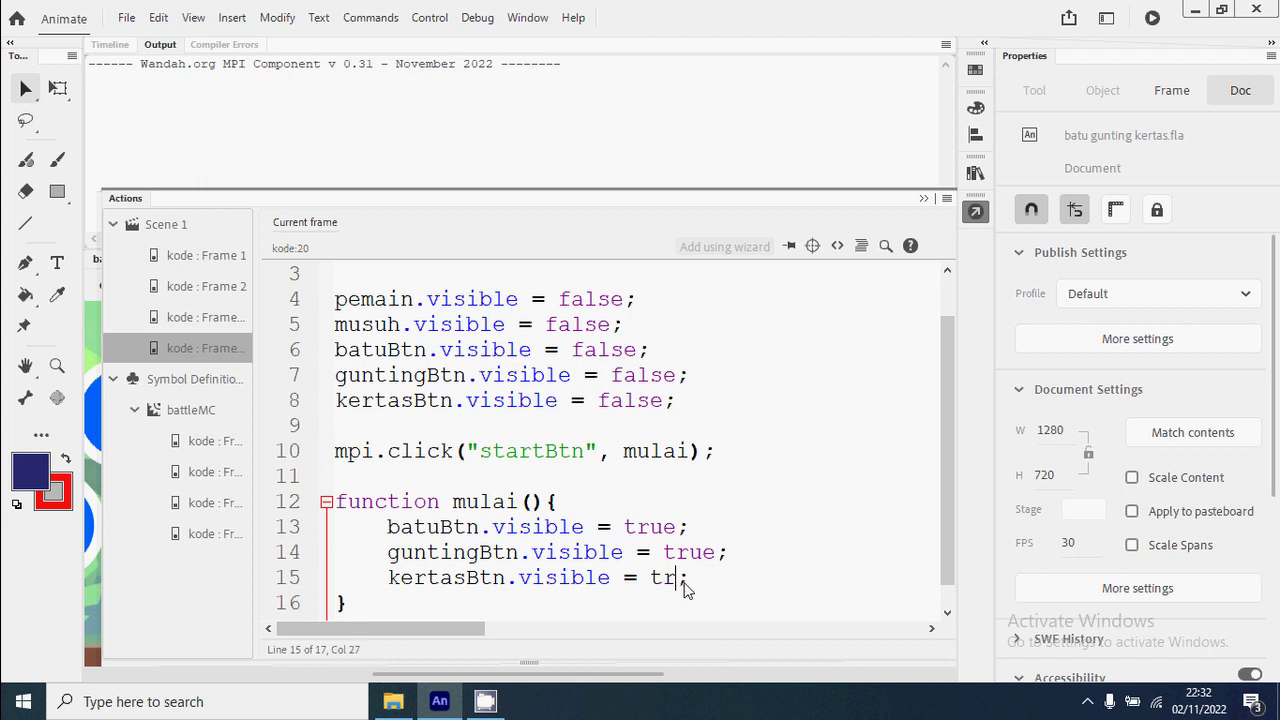
Add the line startBtn.visible = false; at the end of the mulai function.
{"action": "left_click", "coordinate": [740, 580]}
{"action": "scroll", "coordinate": [796, 595], "scroll_direction": "down", "scroll_amount": 1}
{"action": "key", "text": "Return"}
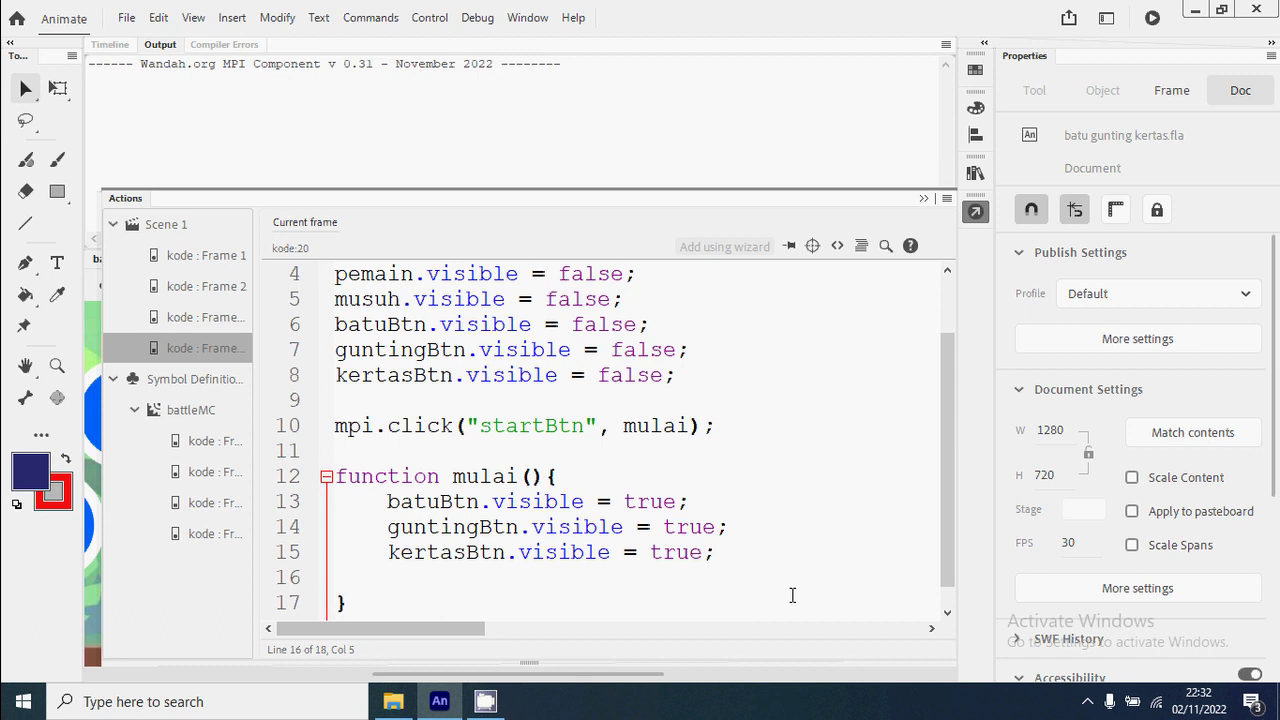
{"action": "type", "text": "startBtn.visib"}
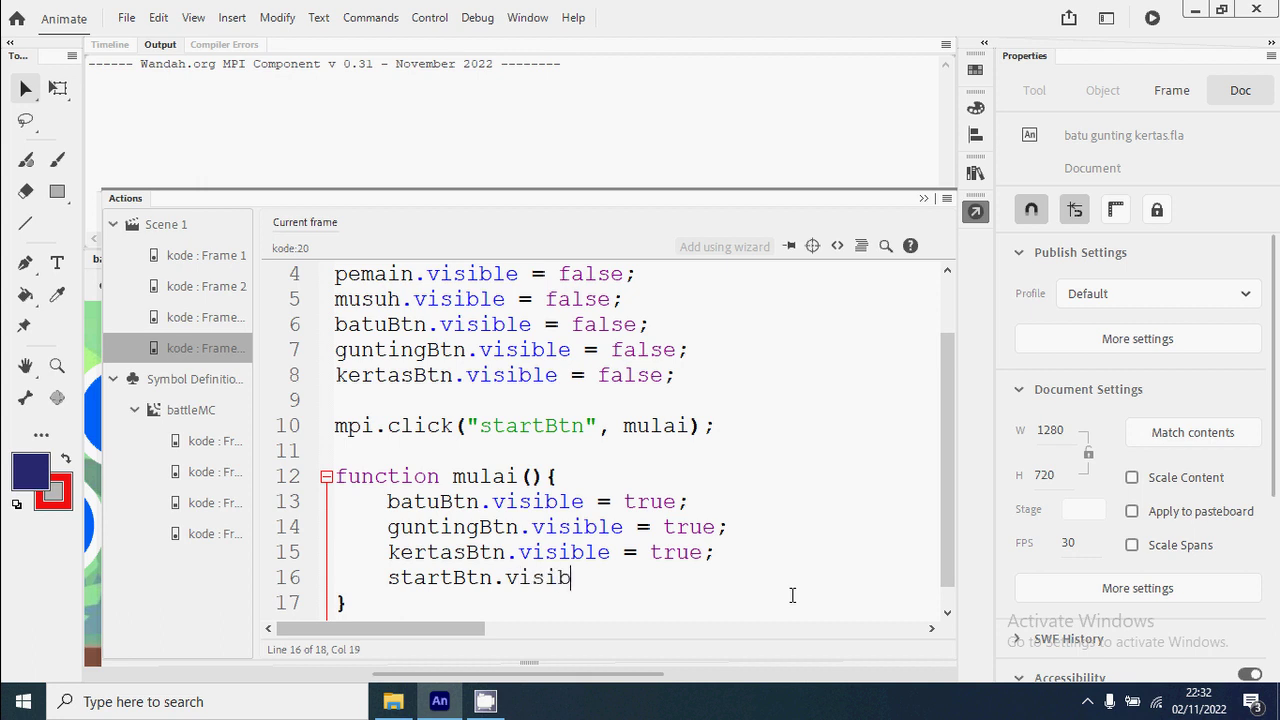
{"action": "type", "text": "le = false;"}
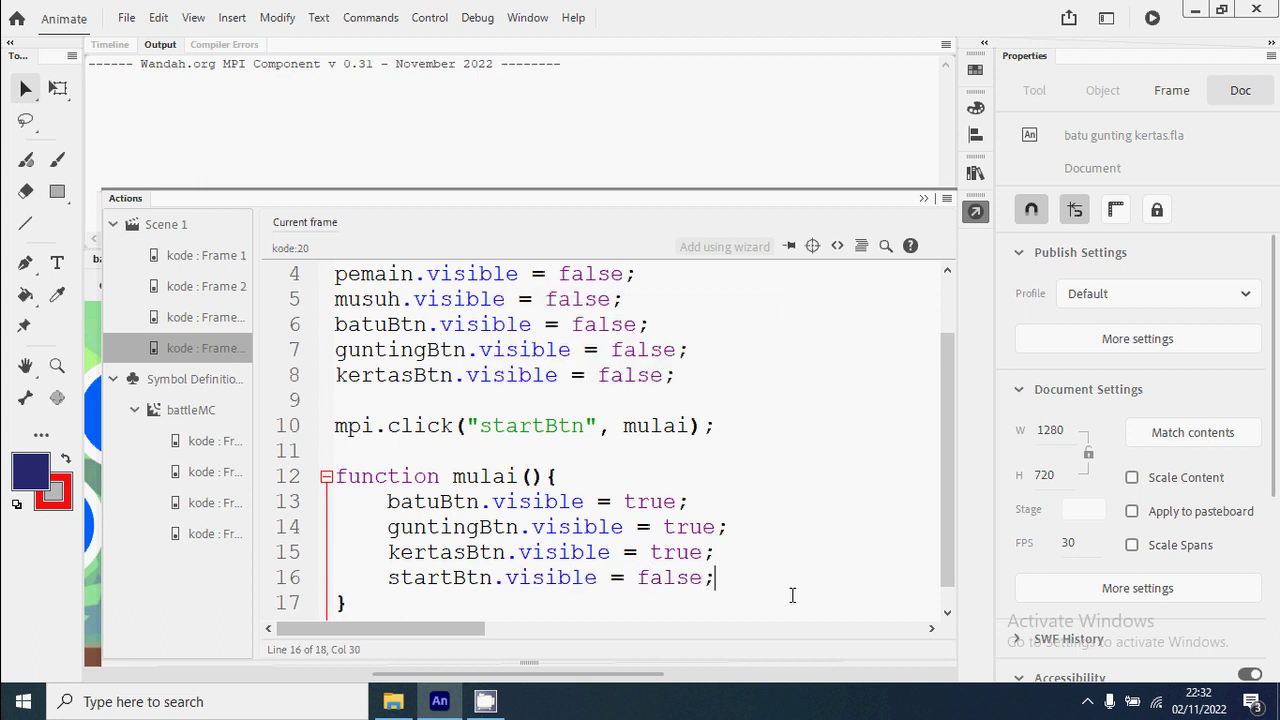
Test the movie by starting the game, browsing the monsters, choosing the blue winged one and activating START on the battle screen.
{"action": "key", "text": "ctrl+Return"}
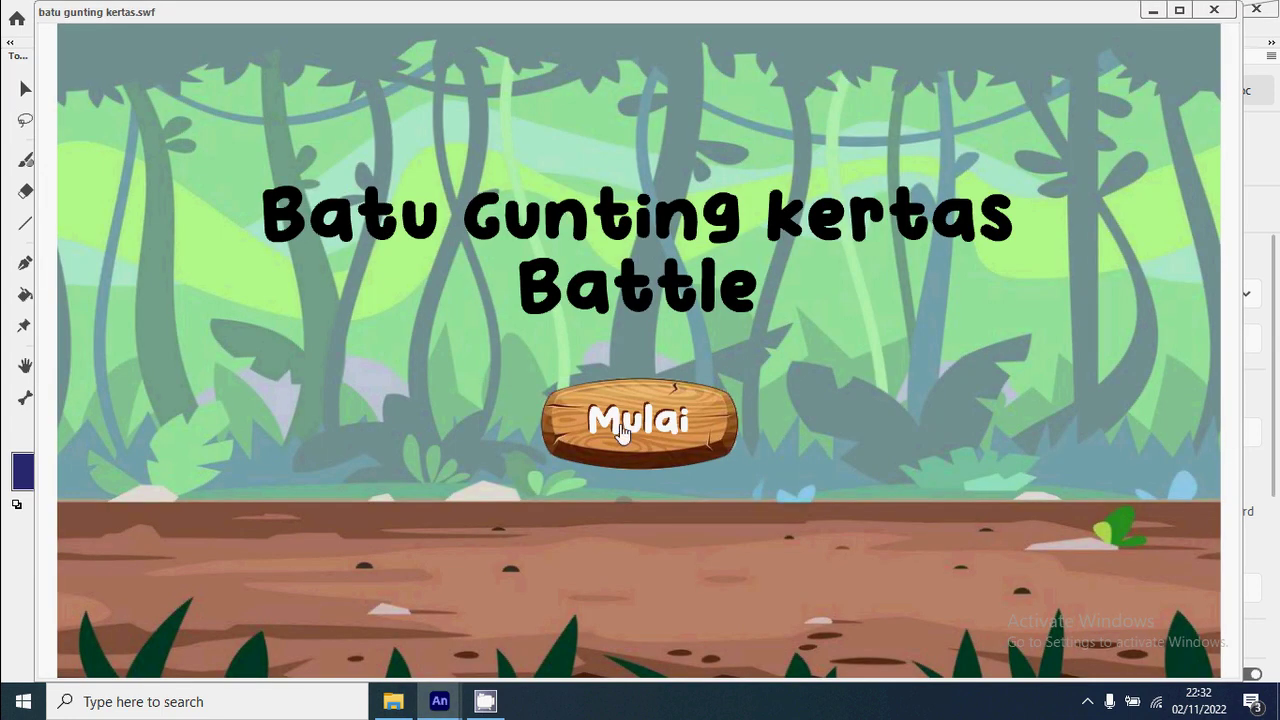
{"action": "left_click", "coordinate": [622, 428]}
{"action": "left_click", "coordinate": [843, 360]}
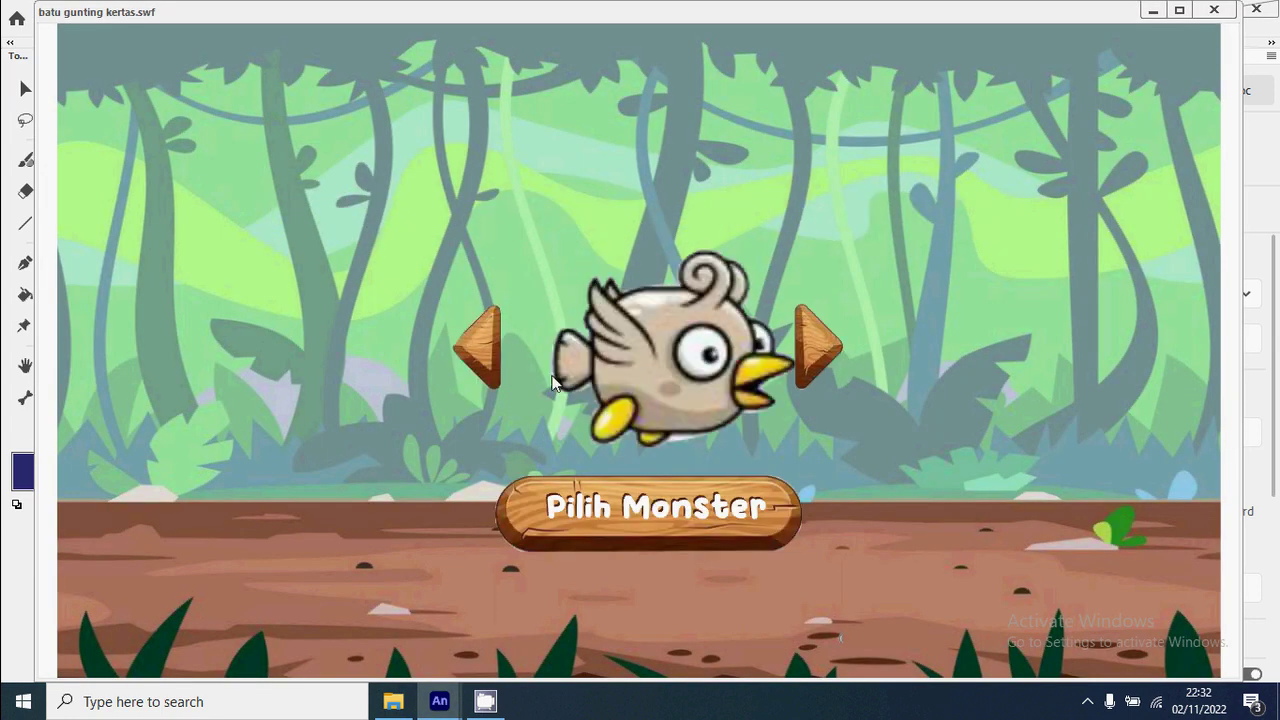
{"action": "left_click", "coordinate": [480, 373]}
{"action": "left_click", "coordinate": [830, 366]}
{"action": "left_click", "coordinate": [830, 366]}
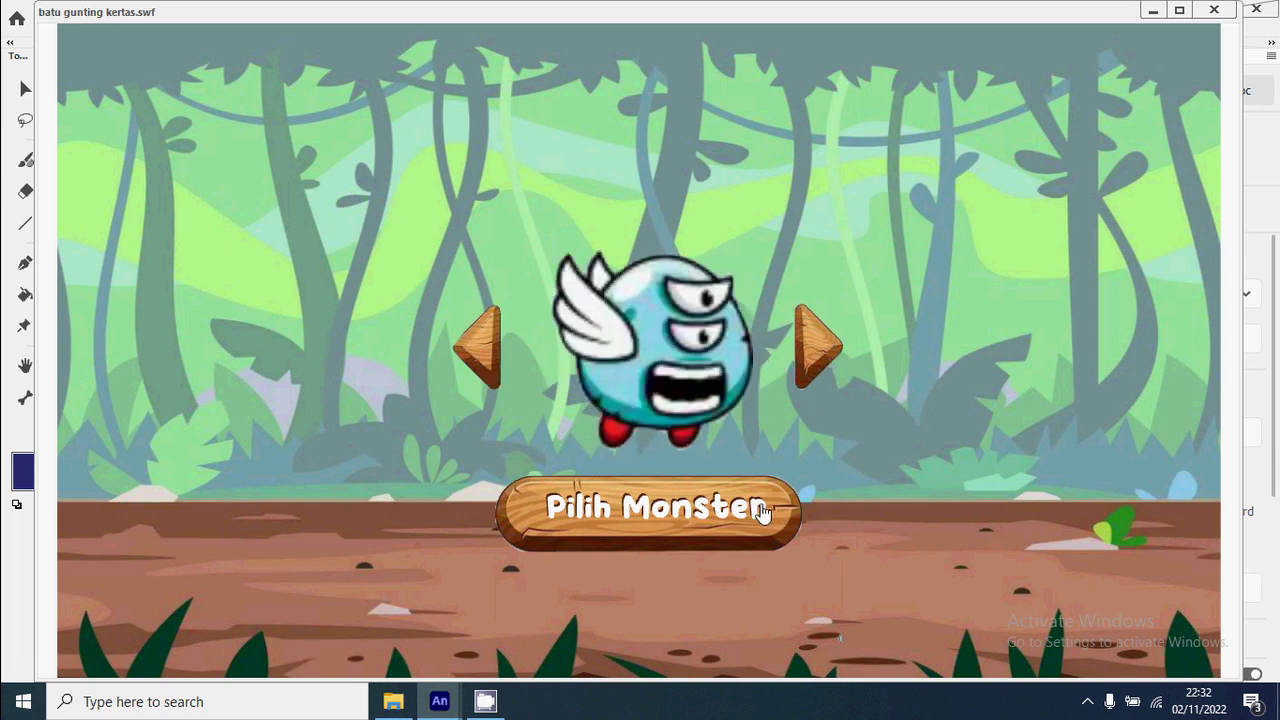
{"action": "left_click", "coordinate": [688, 538]}
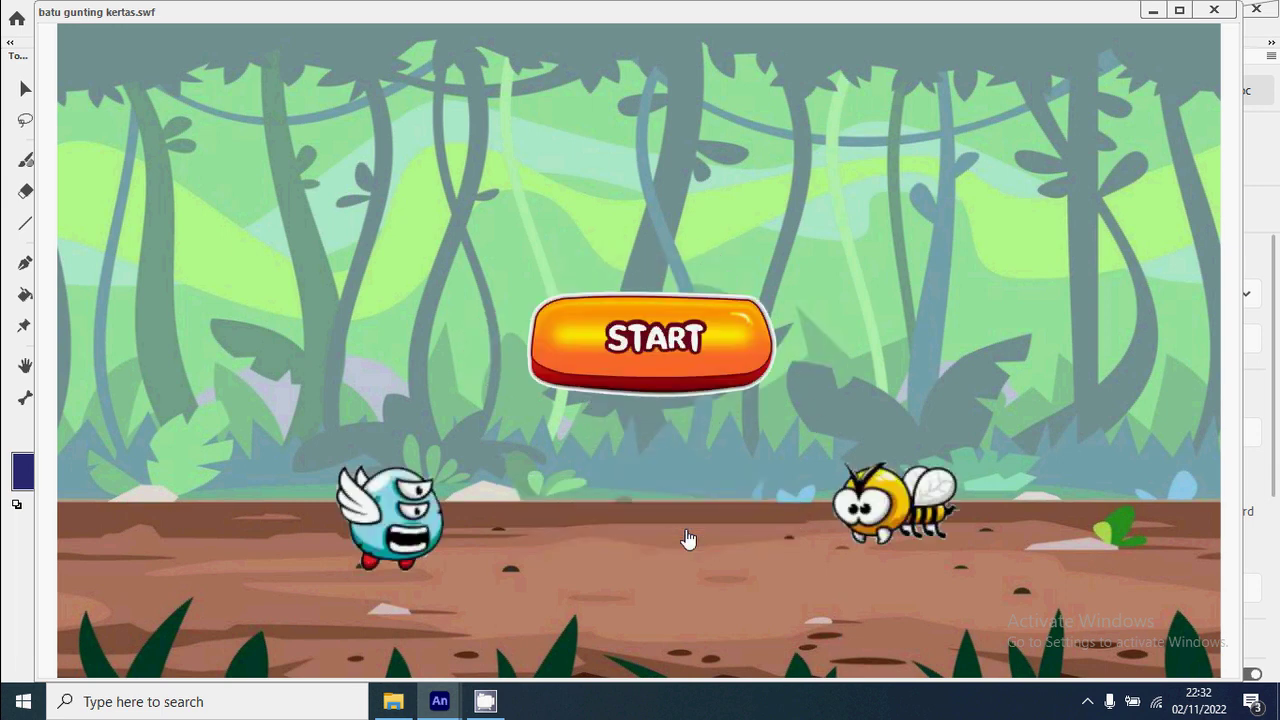
{"action": "left_click", "coordinate": [670, 358]}
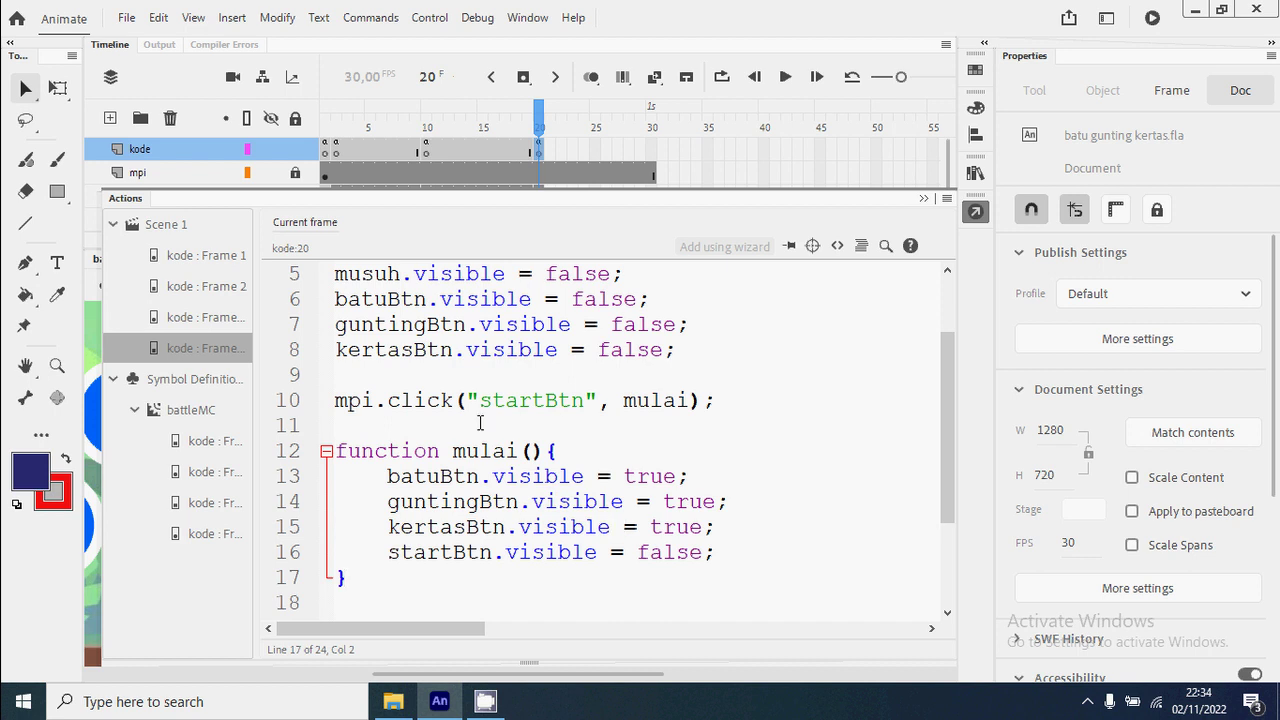
Add the line mpi.click("batuBtn", pilihan, 1); directly below the startBtn click line.
{"action": "left_click", "coordinate": [738, 398]}
{"action": "key", "text": "Return"}
{"action": "type", "text": "m"}
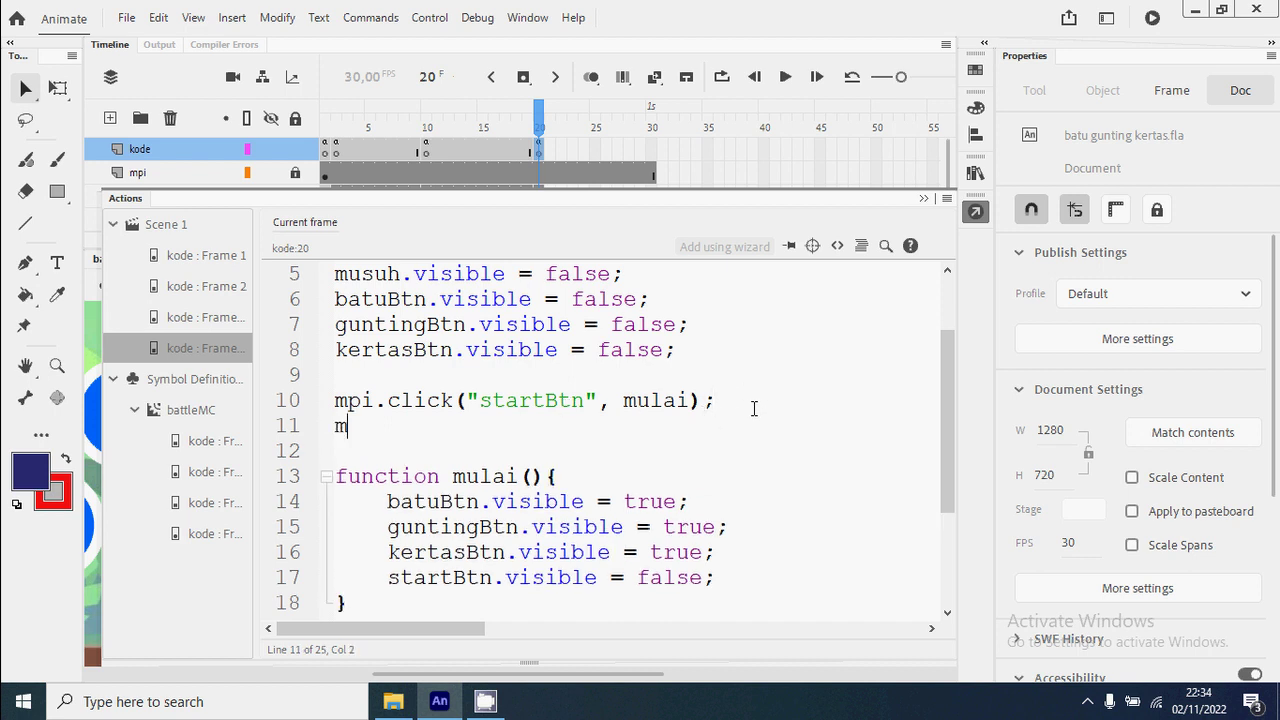
{"action": "type", "text": "pi.click"}
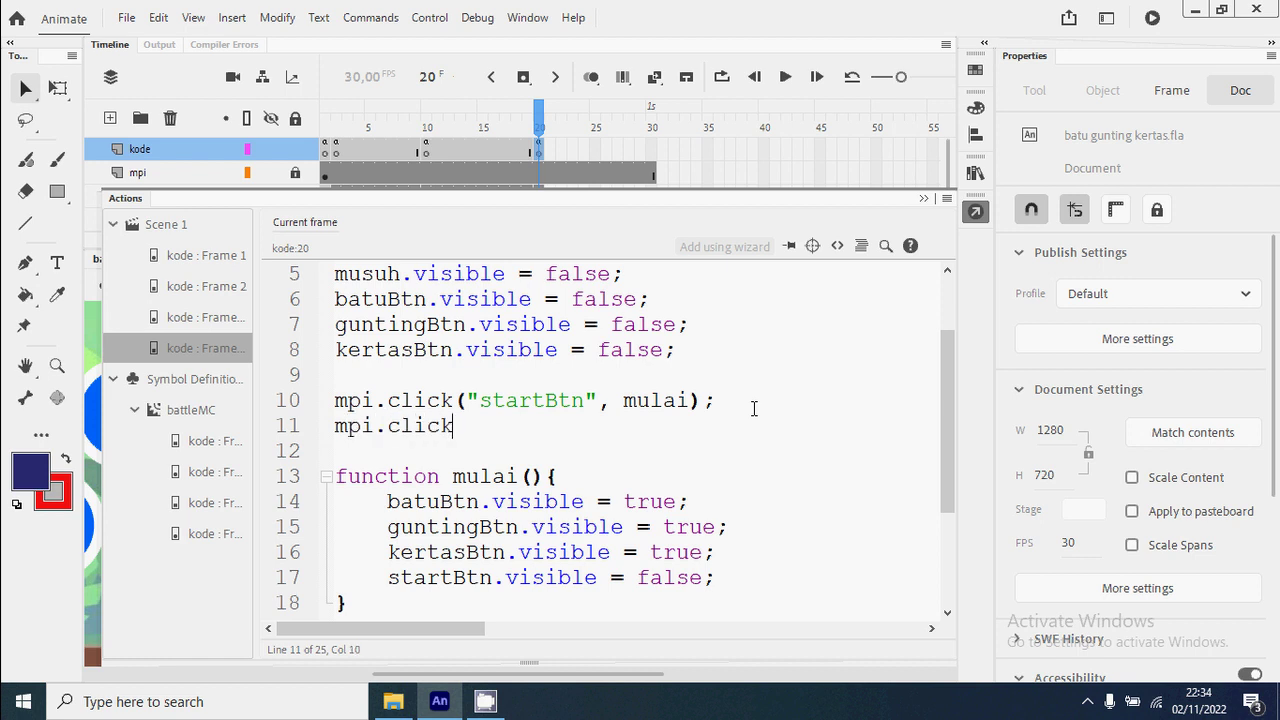
{"action": "type", "text": "(\"batuBtn\","}
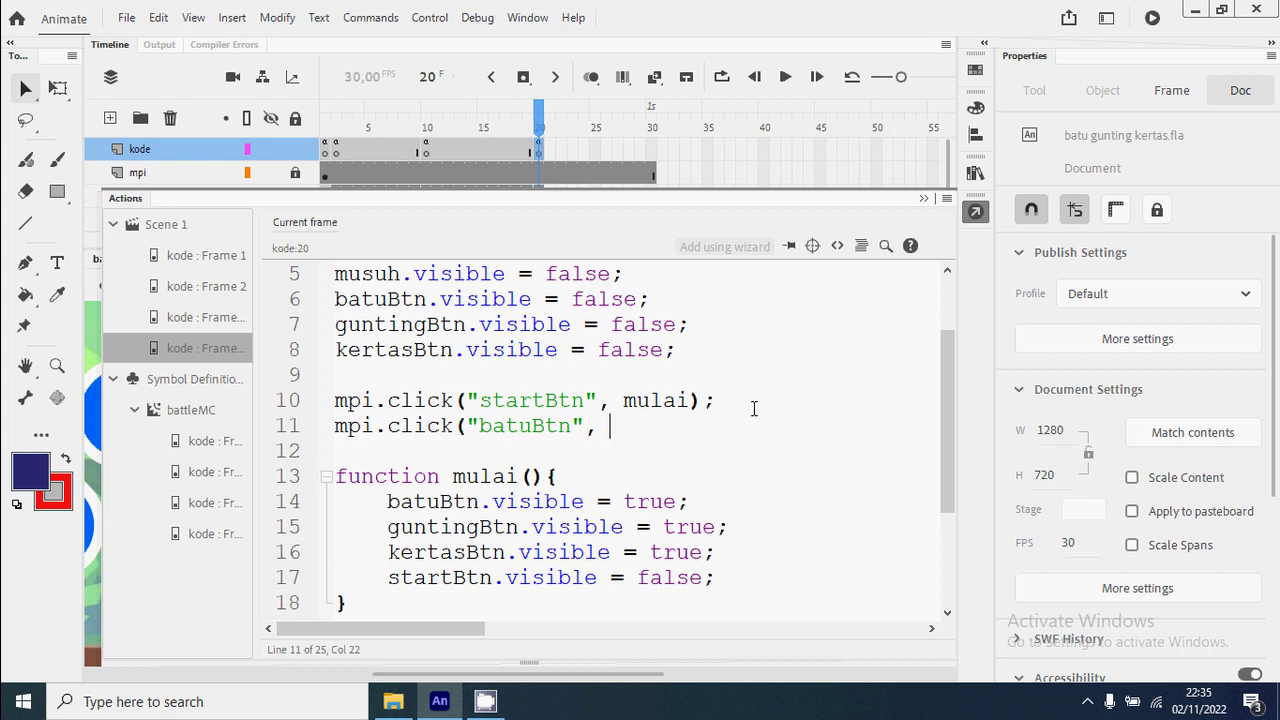
{"action": "type", "text": "pilihan, 1);"}
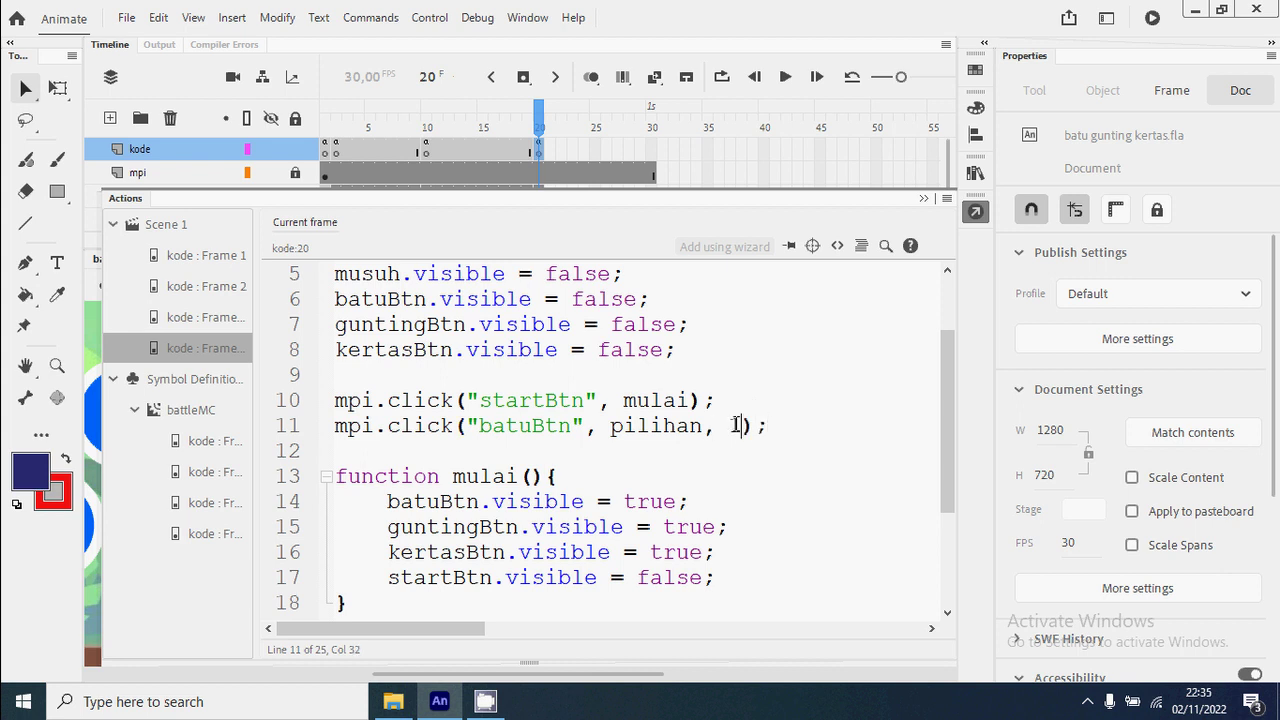
{"action": "double_click", "coordinate": [735, 426]}
Add the line mpi.click("guntingBtn", pilihan, 2); below the batuBtn click line.
{"action": "left_click", "coordinate": [785, 435]}
{"action": "key", "text": "Return"}
{"action": "type", "text": "mpi"}
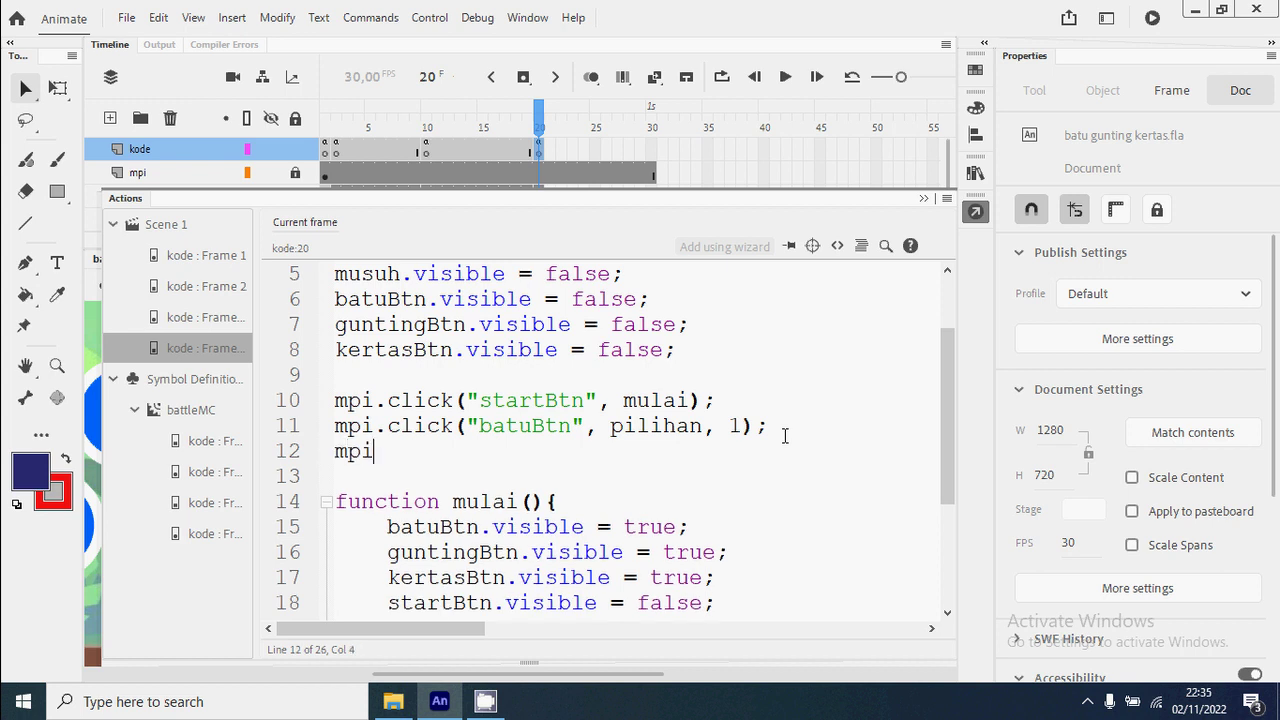
{"action": "type", "text": ".c"}
{"action": "type", "text": "lick"}
{"action": "key", "text": "BackSpace"}
{"action": "type", "text": "ck(\"gunting"}
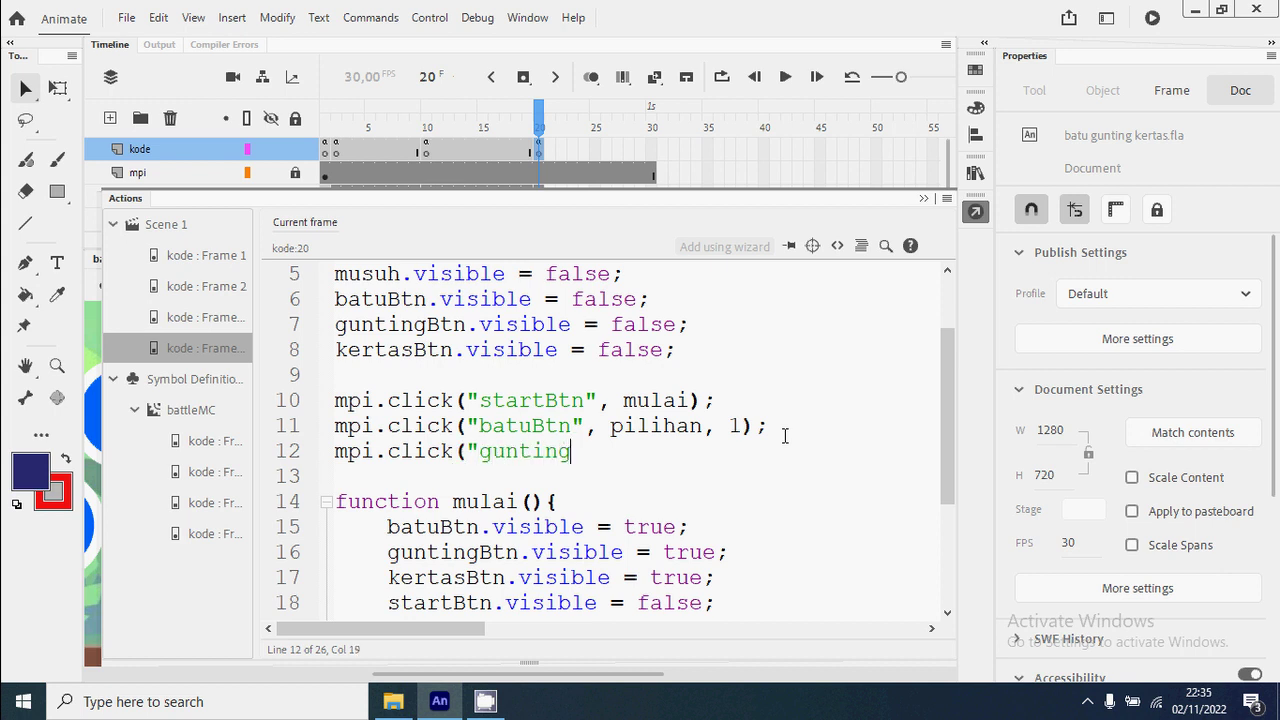
{"action": "type", "text": "\""}
{"action": "key", "text": "BackSpace"}
{"action": "type", "text": "Btn\", pilihan, 2);"}
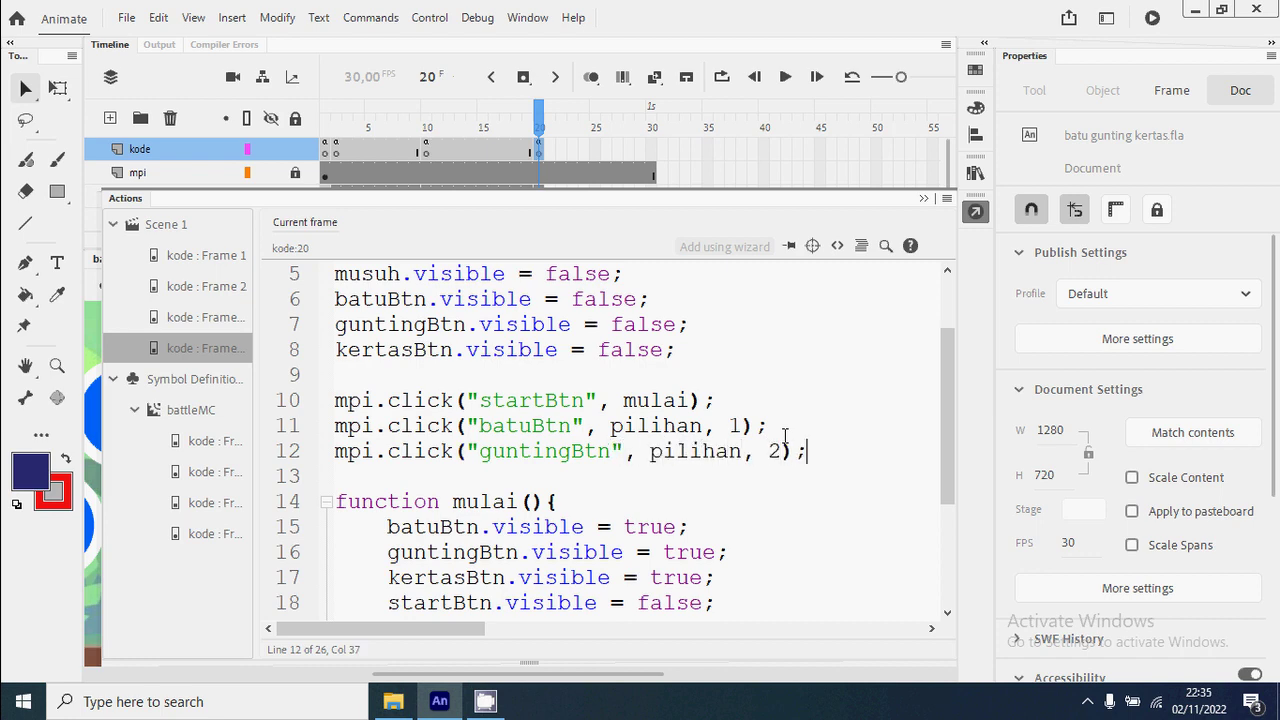
Duplicate the guntingBtn click line and change the copy to mpi.click("kertasBtn", pilihan, 3);.
{"action": "key", "text": "ctrl+d"}
{"action": "scroll", "coordinate": [785, 437], "scroll_direction": "down", "scroll_amount": 1}
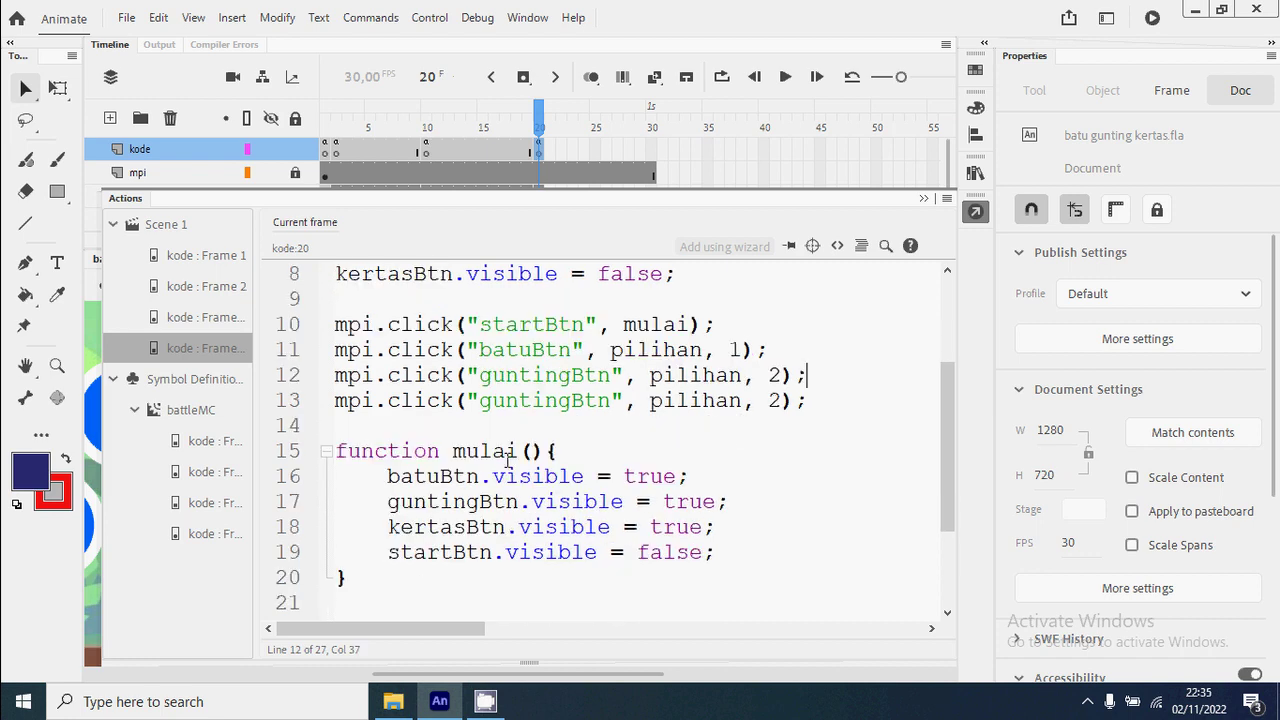
{"action": "left_click_drag", "start_coordinate": [480, 400], "coordinate": [573, 412]}
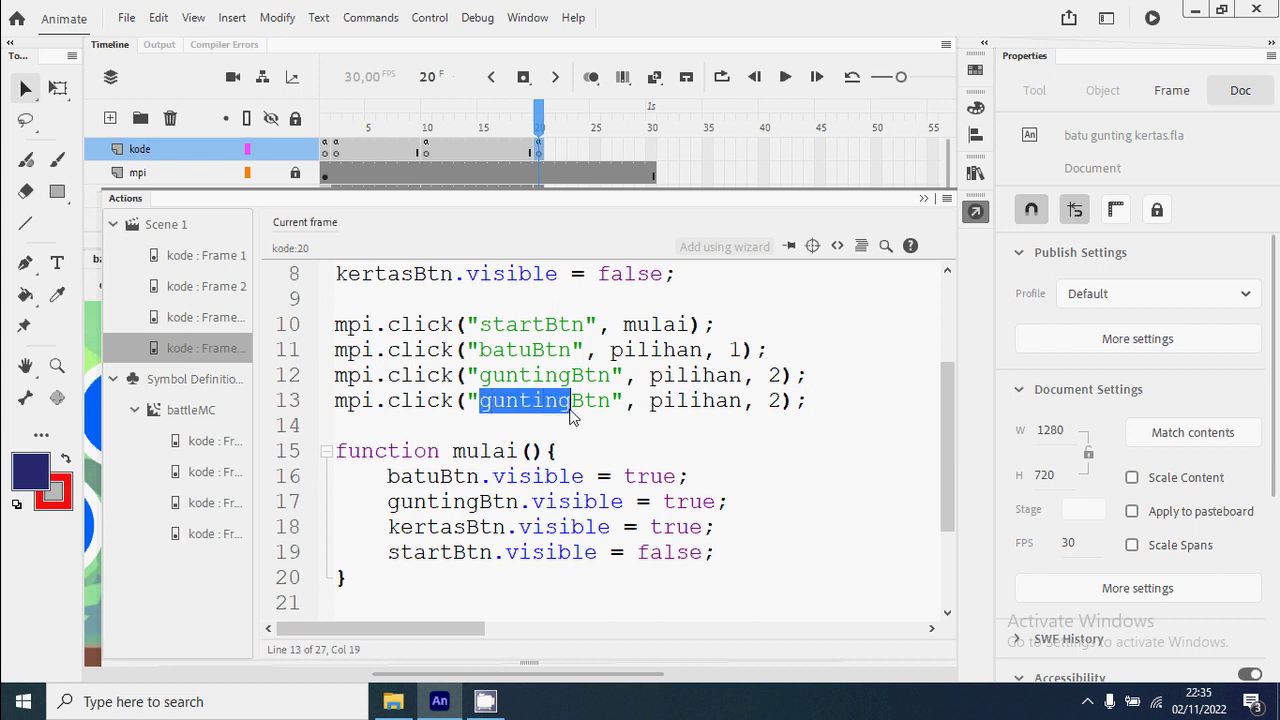
{"action": "type", "text": "kertas"}
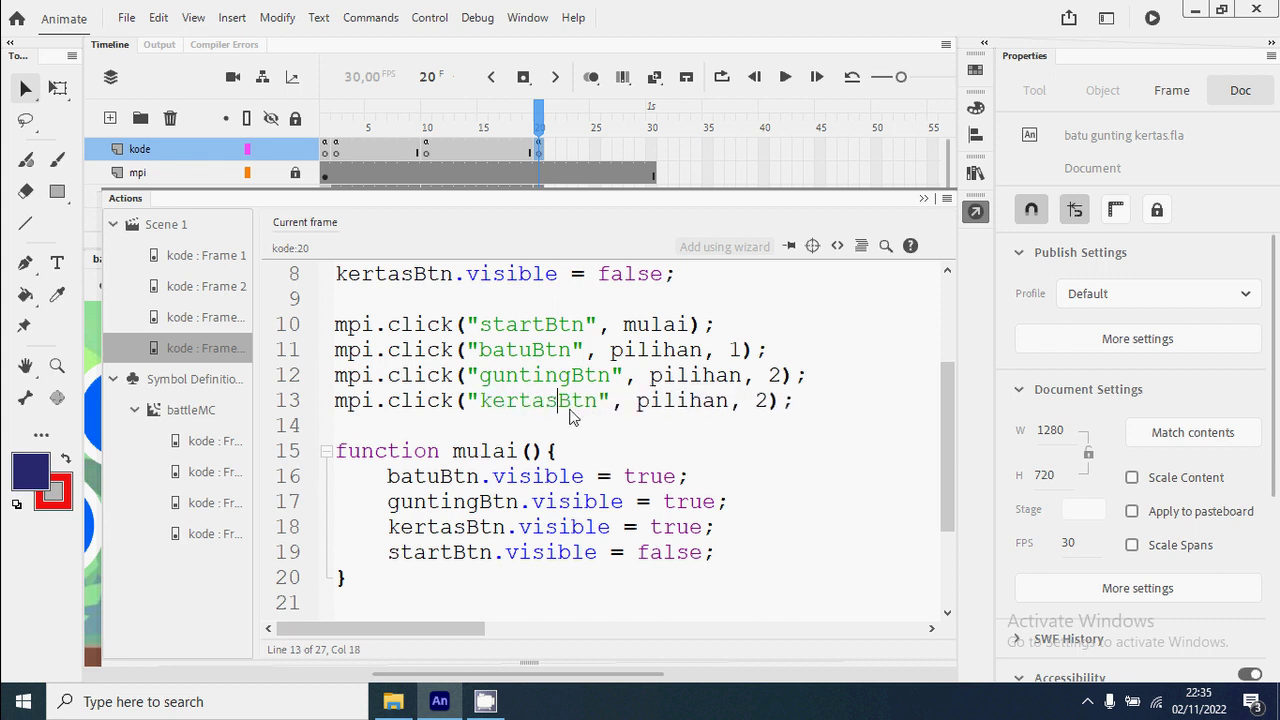
{"action": "double_click", "coordinate": [700, 400]}
{"action": "scroll", "coordinate": [694, 404], "scroll_direction": "down", "scroll_amount": 2}
{"action": "scroll", "coordinate": [694, 404], "scroll_direction": "up", "scroll_amount": 2}
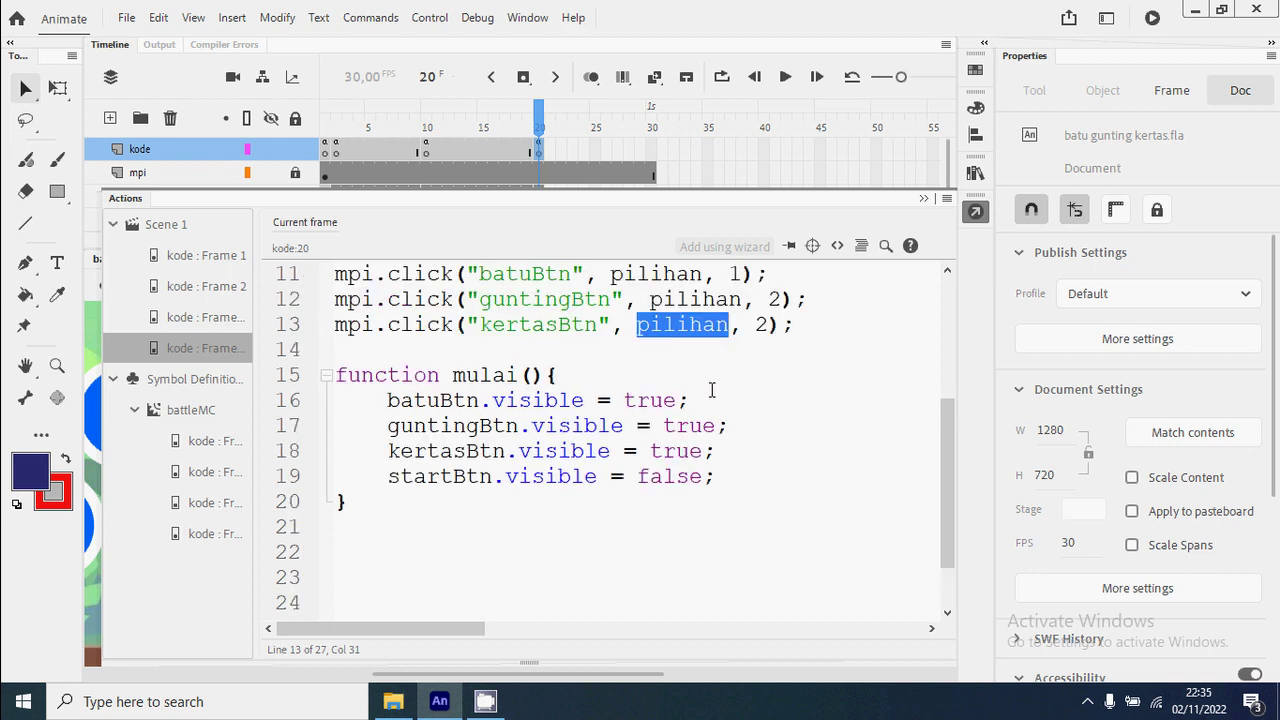
{"action": "double_click", "coordinate": [760, 400]}
{"action": "type", "text": "3"}
Declare an empty function pilihan(num) below the mulai function.
{"action": "scroll", "coordinate": [740, 430], "scroll_direction": "down", "scroll_amount": 1}
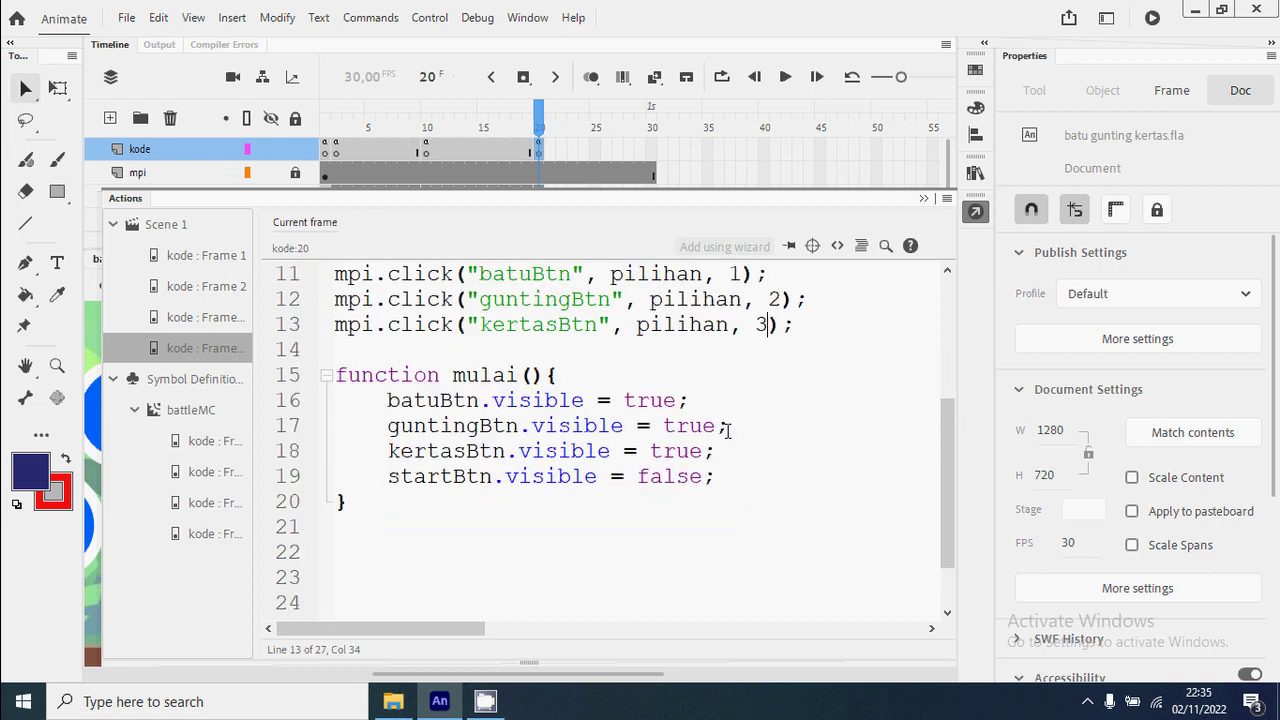
{"action": "left_click", "coordinate": [360, 526]}
{"action": "key", "text": "Return"}
{"action": "type", "text": "func"}
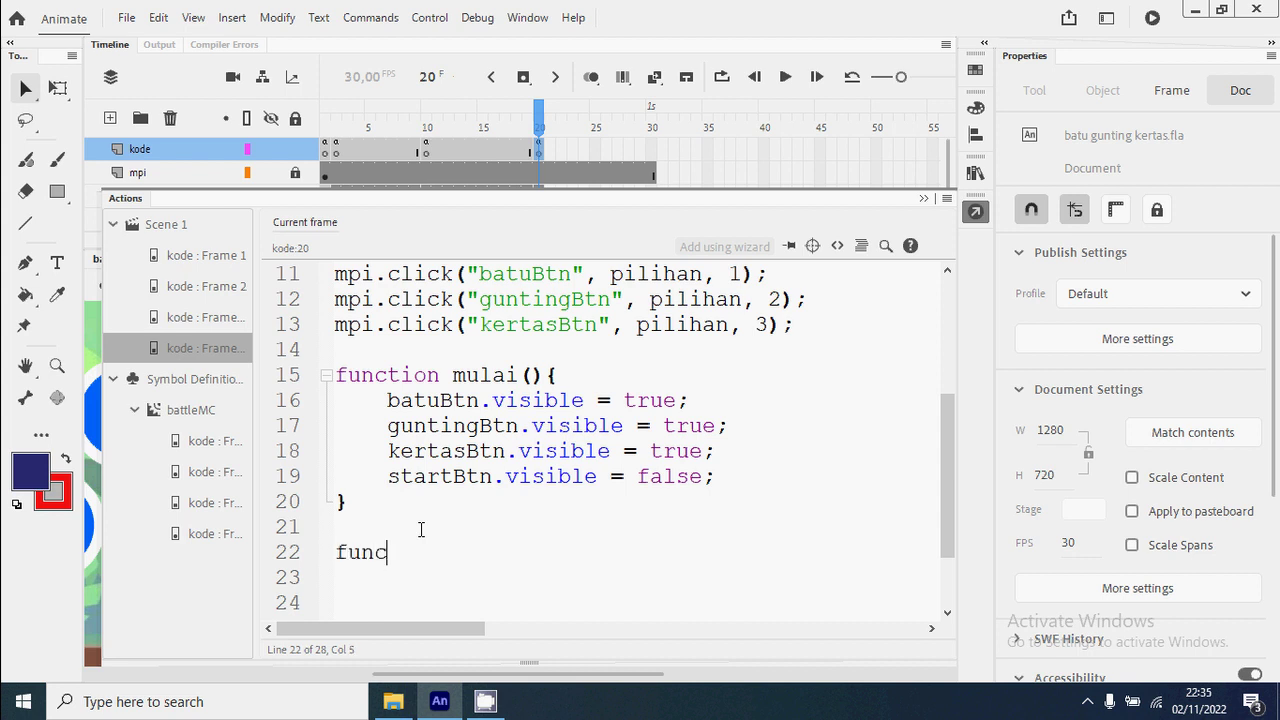
{"action": "type", "text": "tion piliha"}
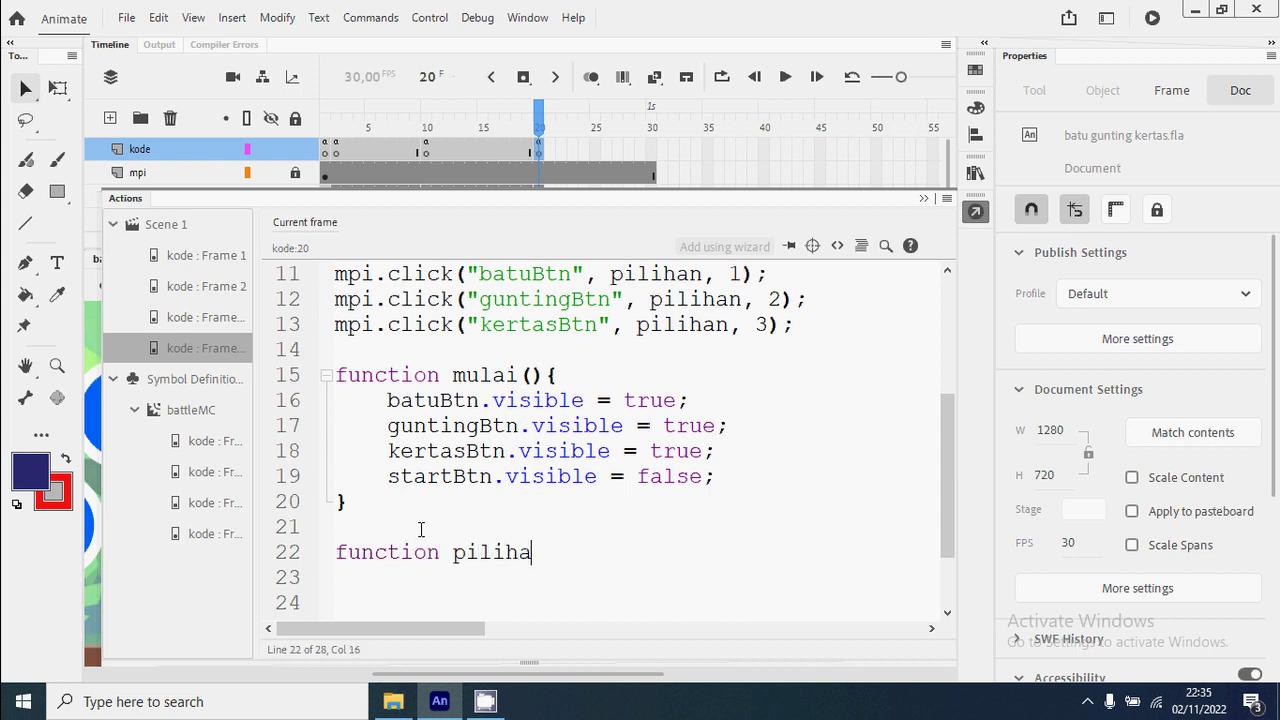
{"action": "type", "text": "n(num){"}
{"action": "key", "text": "Return"}
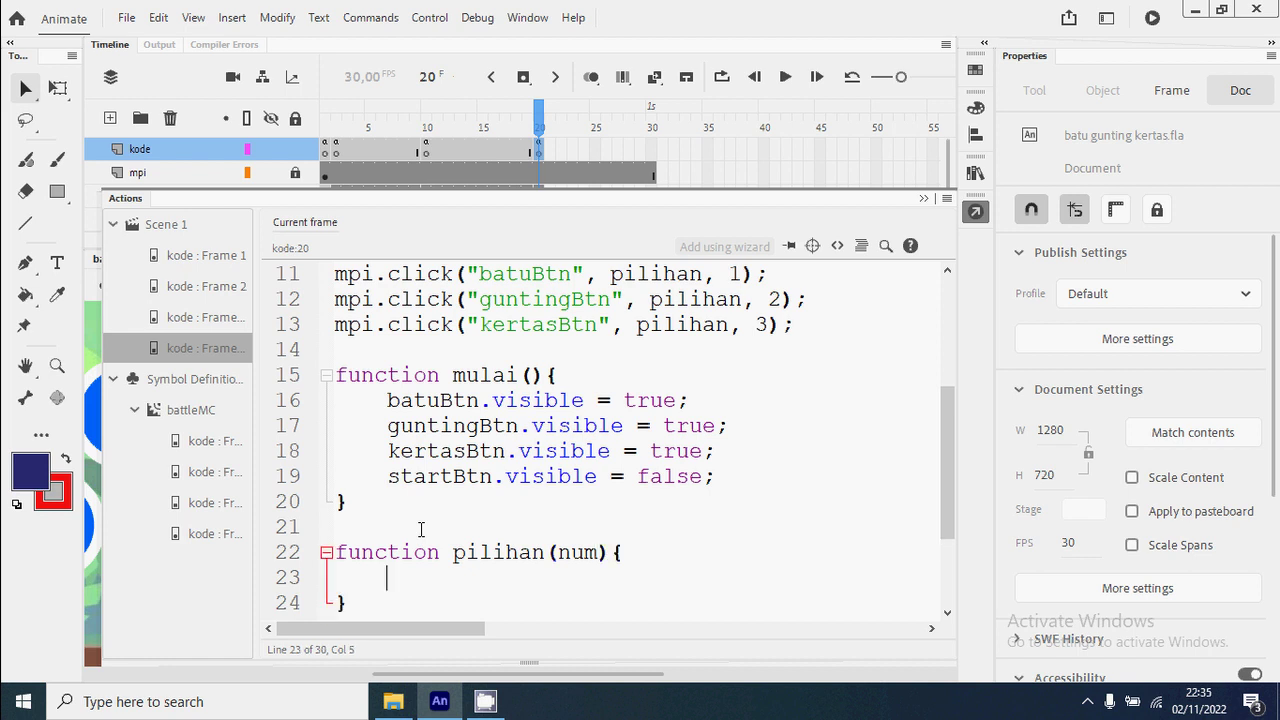
Copy the batuBtn, guntingBtn and kertasBtn visible = false lines into the body of the pilihan function.
{"action": "scroll", "coordinate": [690, 400], "scroll_direction": "down", "scroll_amount": 1}
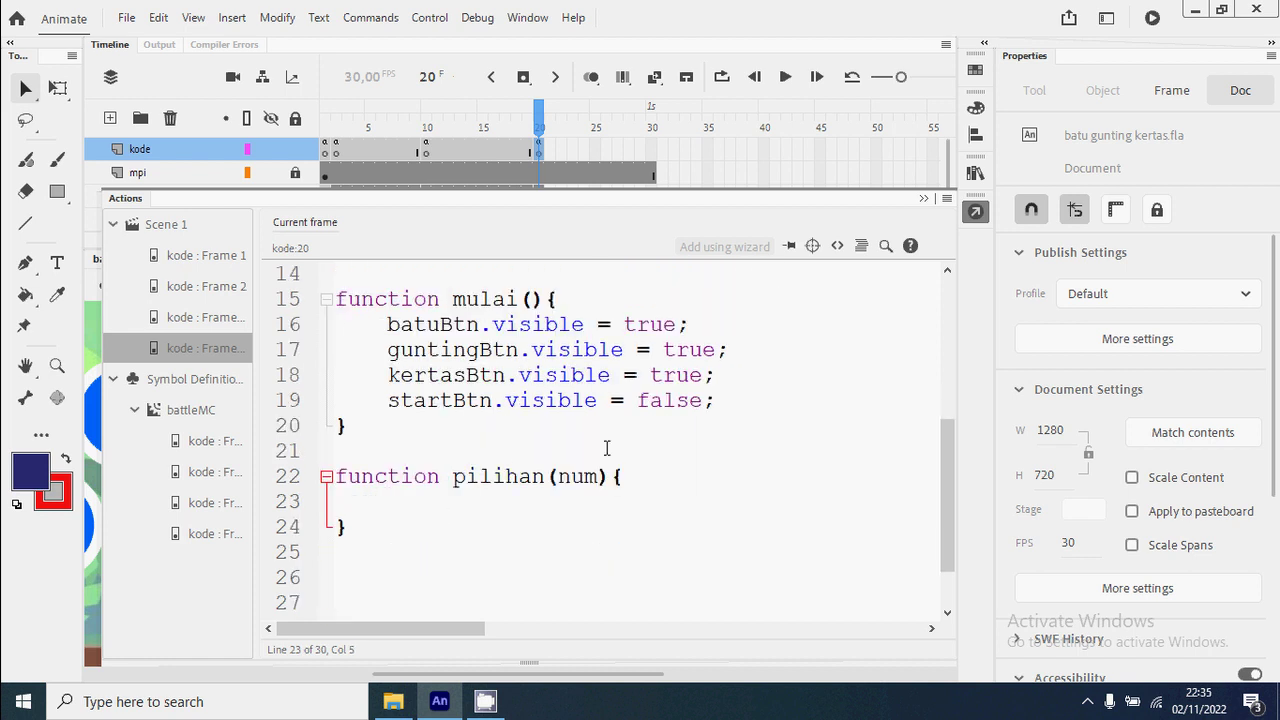
{"action": "scroll", "coordinate": [602, 522], "scroll_direction": "up", "scroll_amount": 1}
{"action": "scroll", "coordinate": [602, 522], "scroll_direction": "up", "scroll_amount": 1}
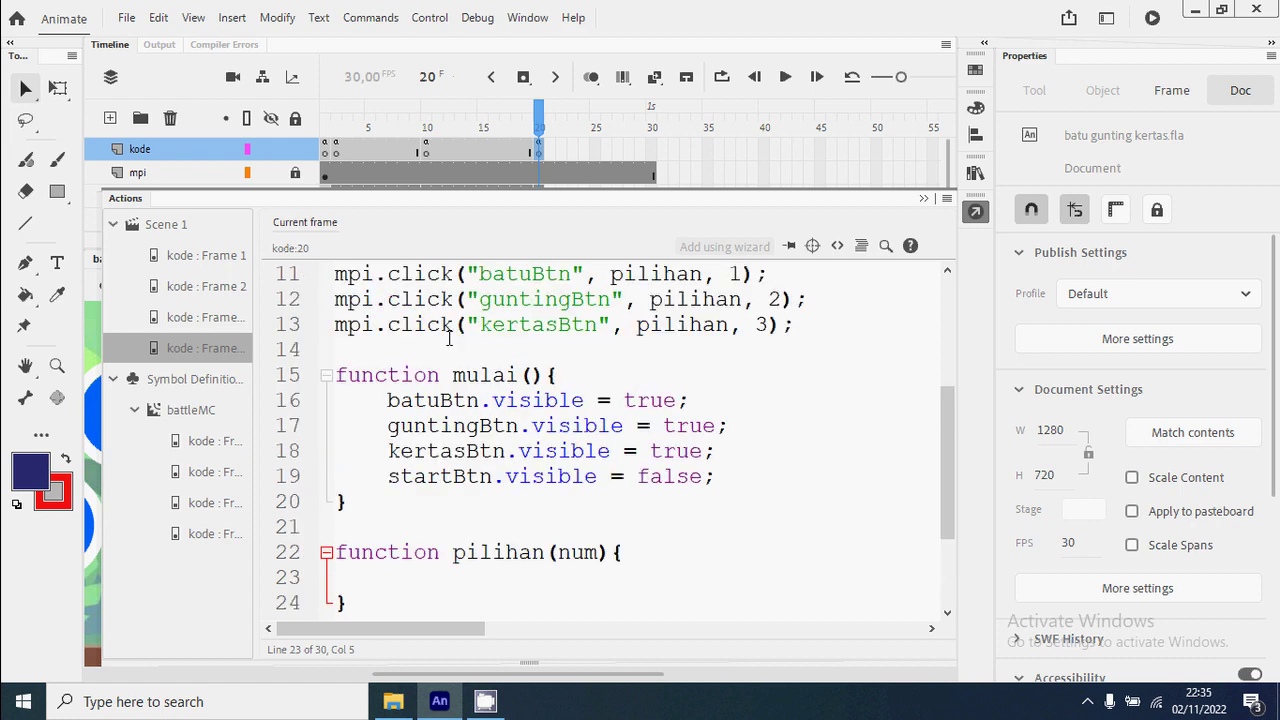
{"action": "scroll", "coordinate": [406, 293], "scroll_direction": "up", "scroll_amount": 1}
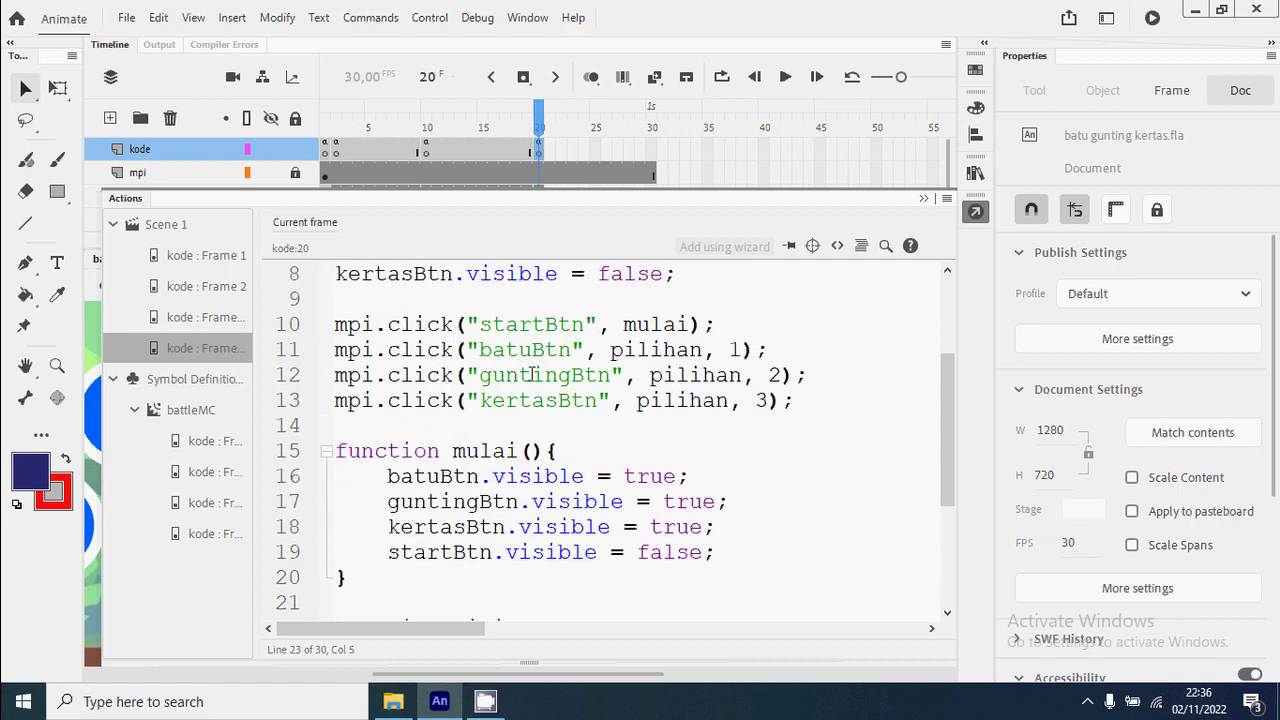
{"action": "scroll", "coordinate": [600, 390], "scroll_direction": "up", "scroll_amount": 2}
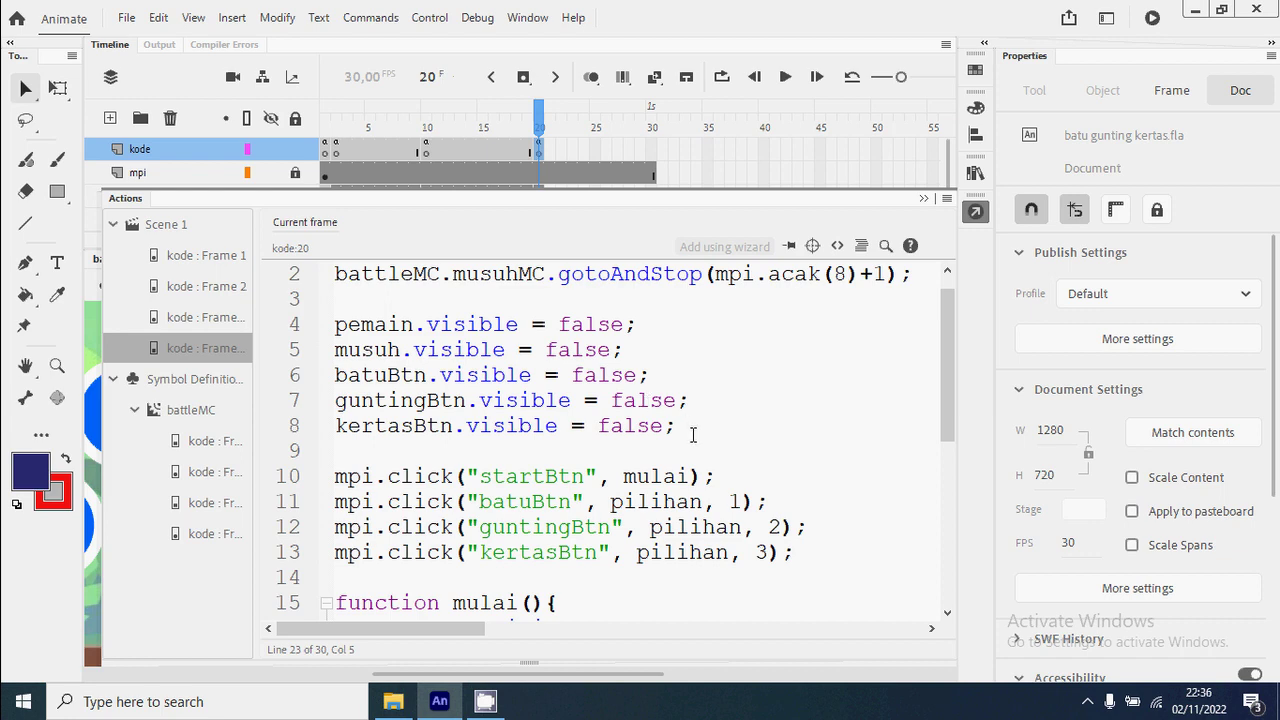
{"action": "left_click_drag", "start_coordinate": [678, 426], "coordinate": [335, 375]}
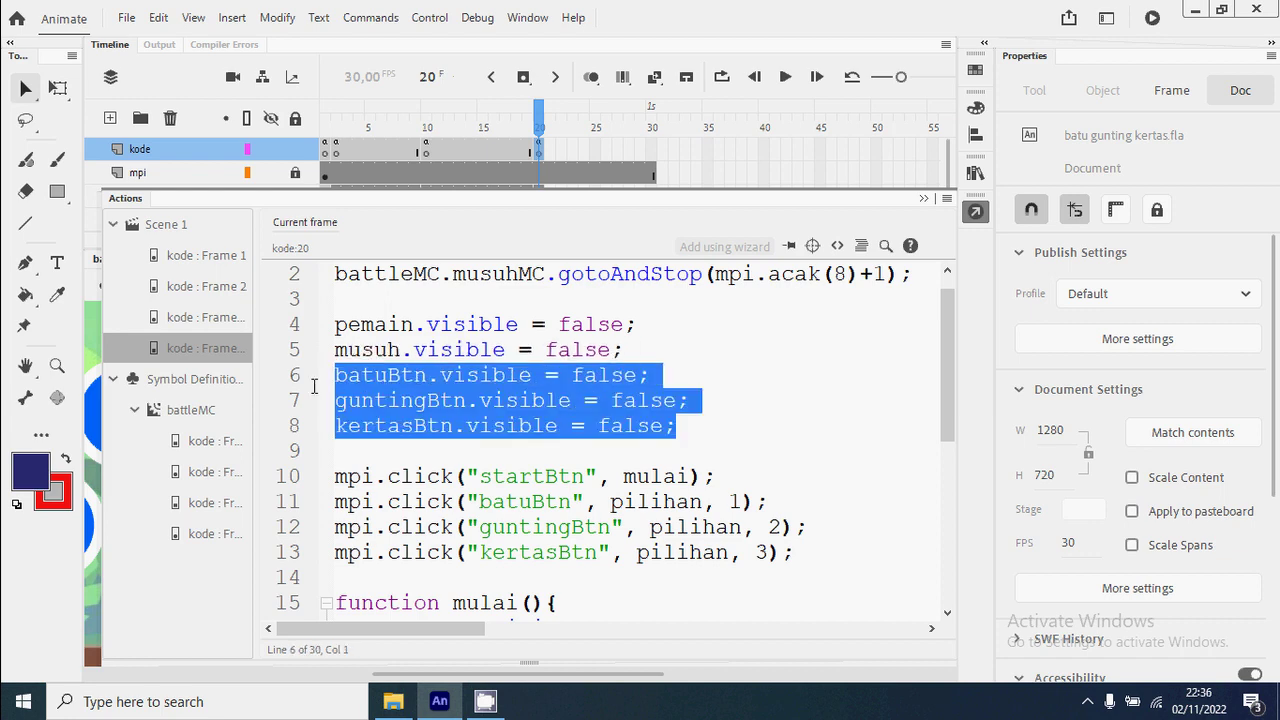
{"action": "right_click", "coordinate": [378, 404]}
{"action": "left_click", "coordinate": [466, 117]}
{"action": "scroll", "coordinate": [420, 510], "scroll_direction": "down", "scroll_amount": 5}
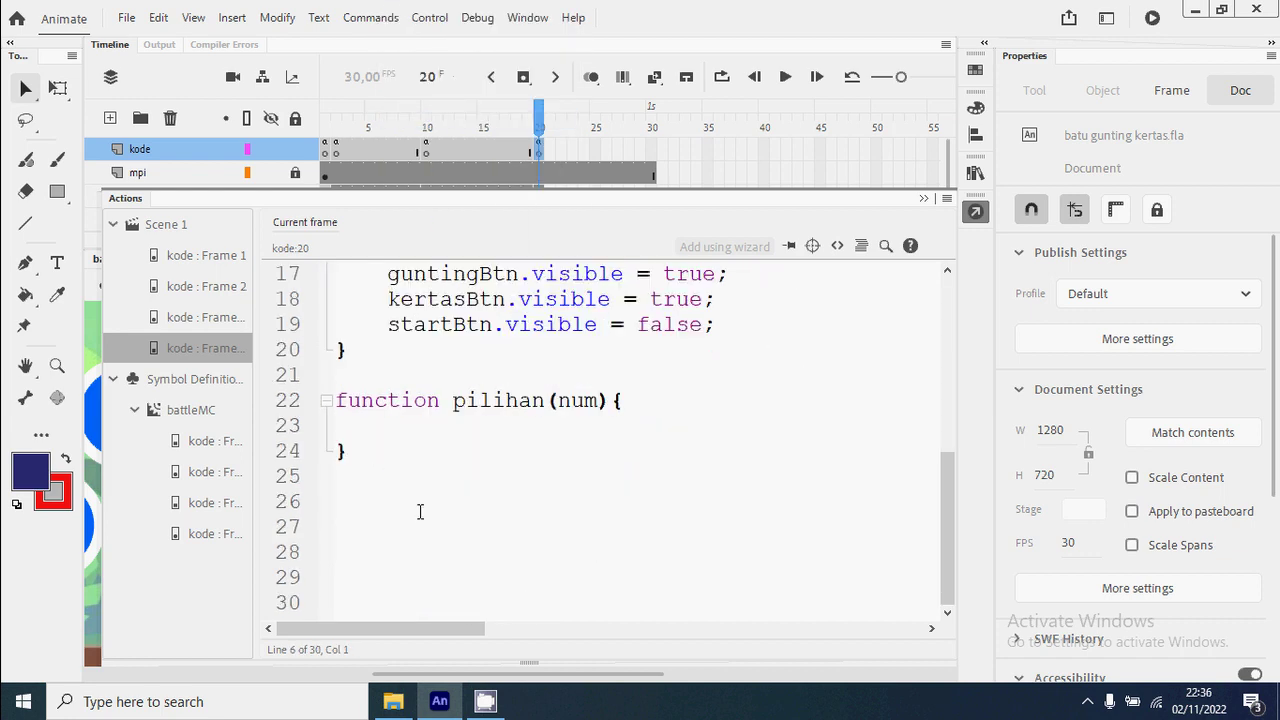
{"action": "left_click", "coordinate": [392, 427]}
{"action": "right_click", "coordinate": [397, 424]}
{"action": "left_click", "coordinate": [459, 164]}
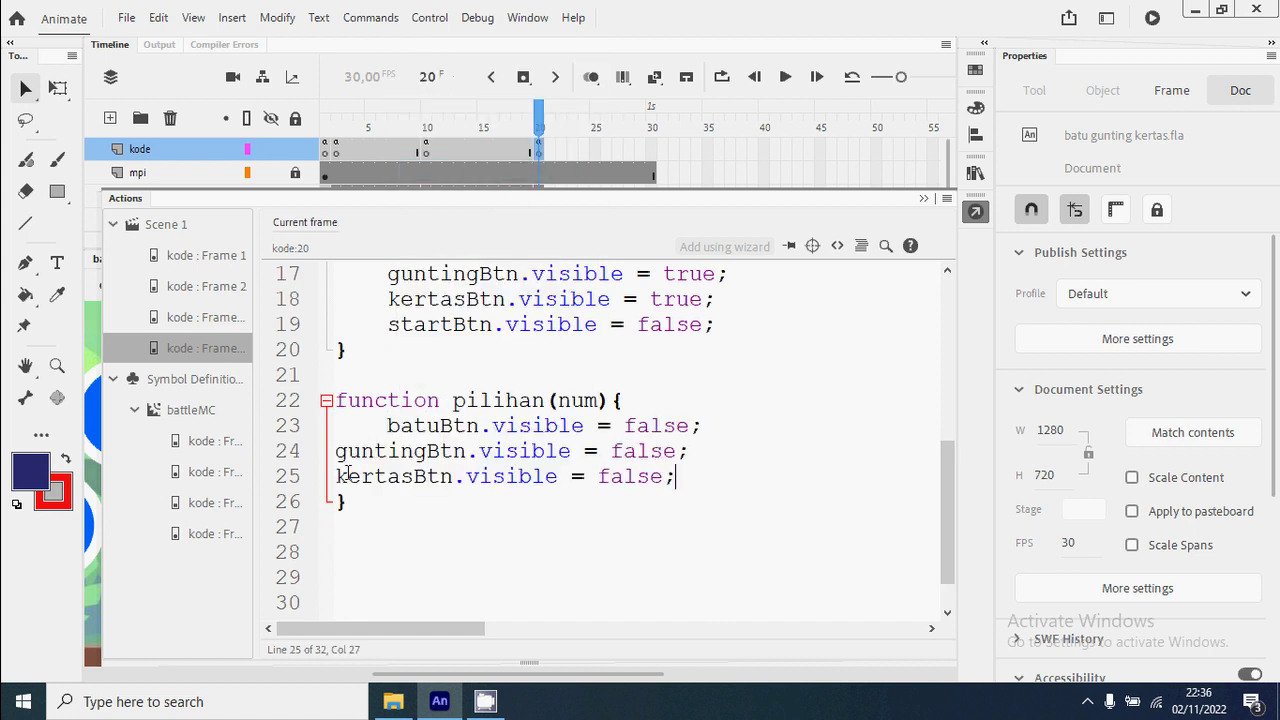
Indent the guntingBtn and kertasBtn lines inside the pilihan function to match the batuBtn line.
{"action": "left_click", "coordinate": [337, 451]}
{"action": "key", "text": "Tab"}
{"action": "left_click", "coordinate": [338, 477]}
{"action": "key", "text": "Tab"}
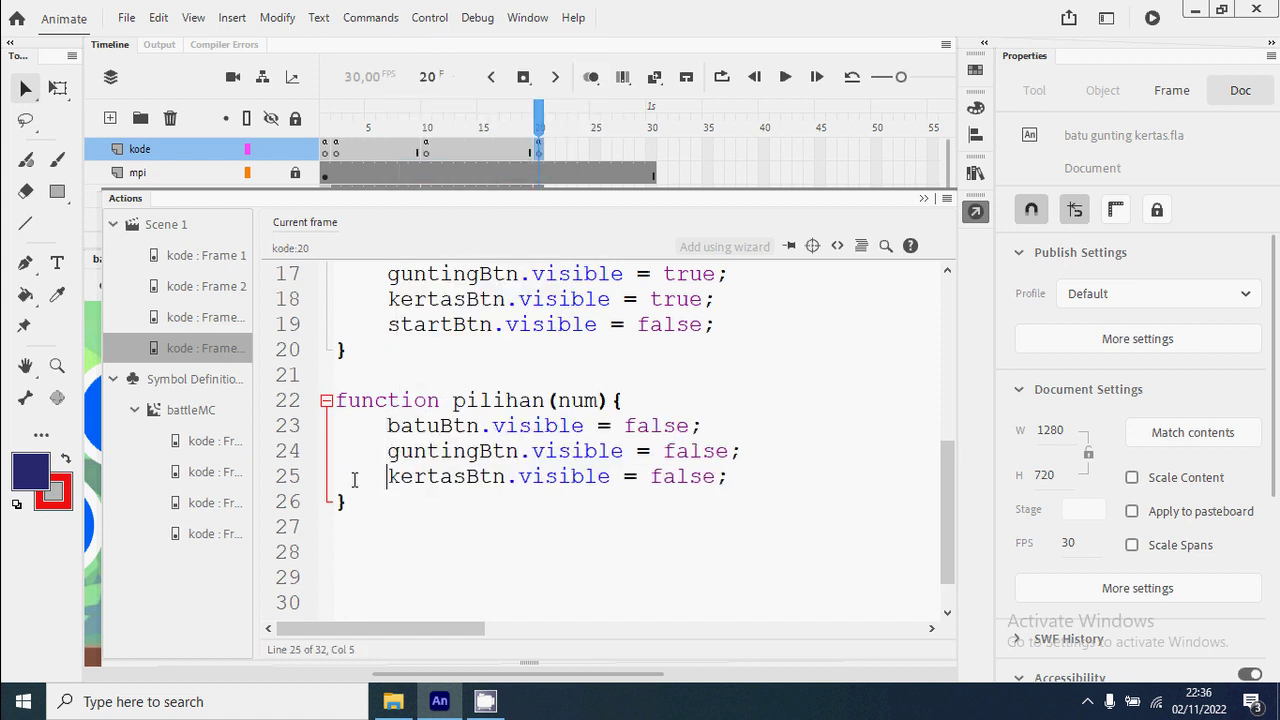
Check the large blue hand's instance name on the stage and add pemain.visible = true; at the end of the pilihan function.
{"action": "left_click", "coordinate": [755, 481]}
{"action": "key", "text": "Return"}
{"action": "left_click", "coordinate": [975, 211]}
{"action": "left_click", "coordinate": [507, 427]}
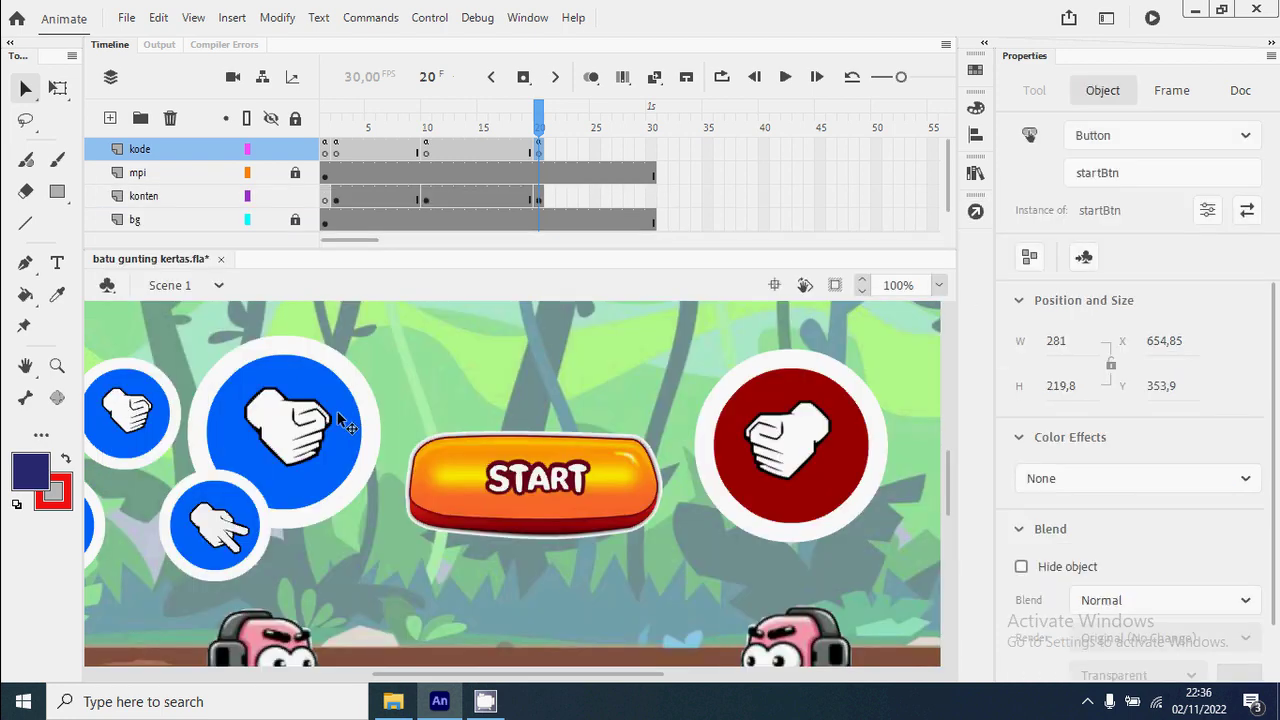
{"action": "left_click", "coordinate": [320, 418]}
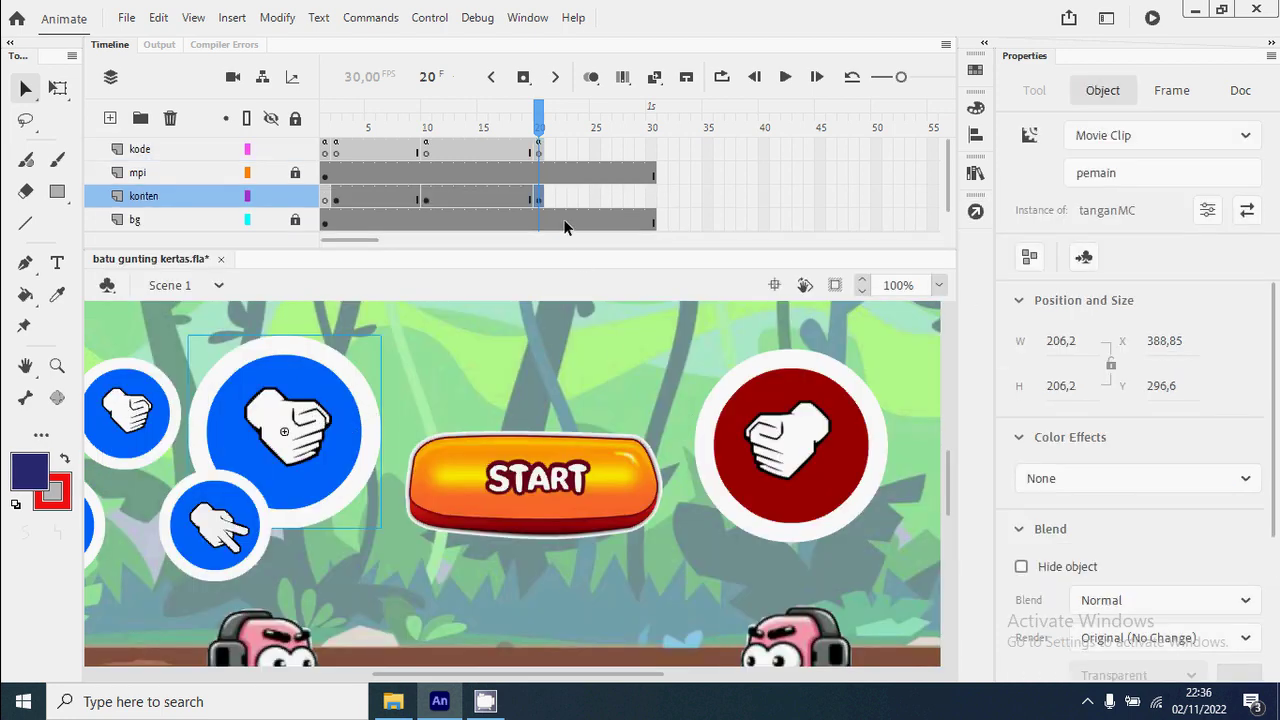
{"action": "left_click", "coordinate": [539, 148]}
{"action": "left_click", "coordinate": [975, 212]}
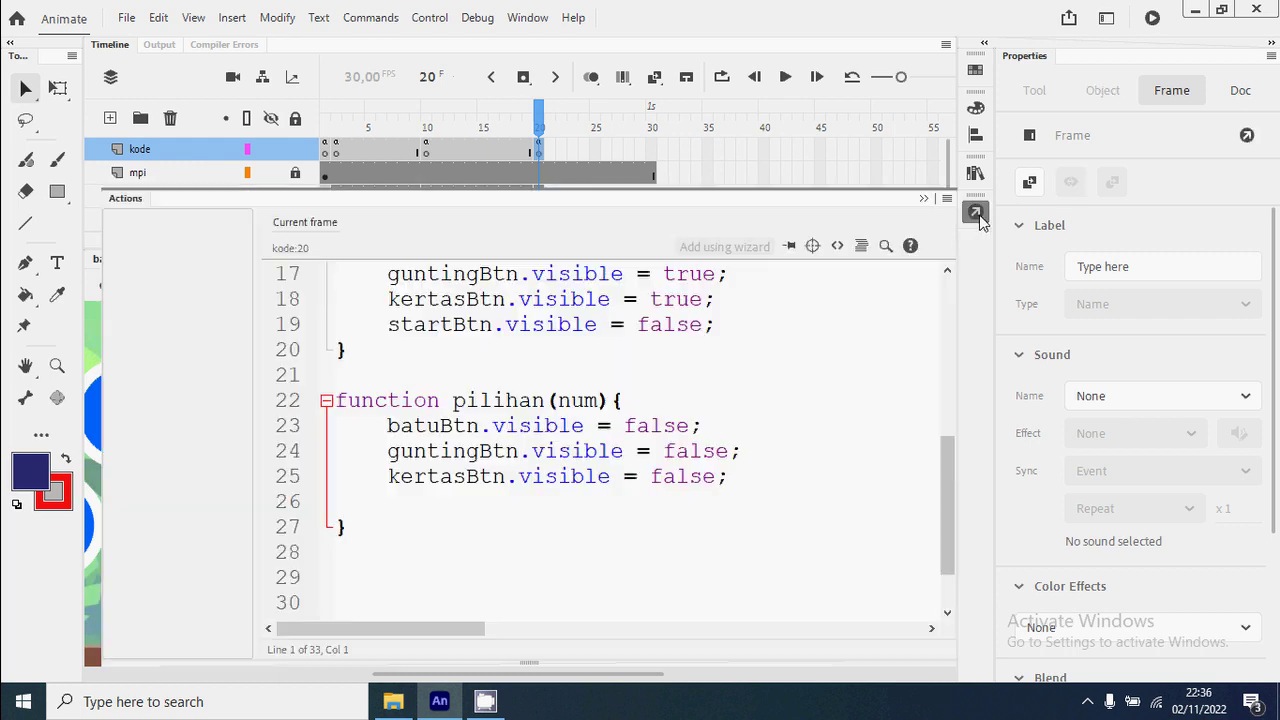
{"action": "type", "text": "pem"}
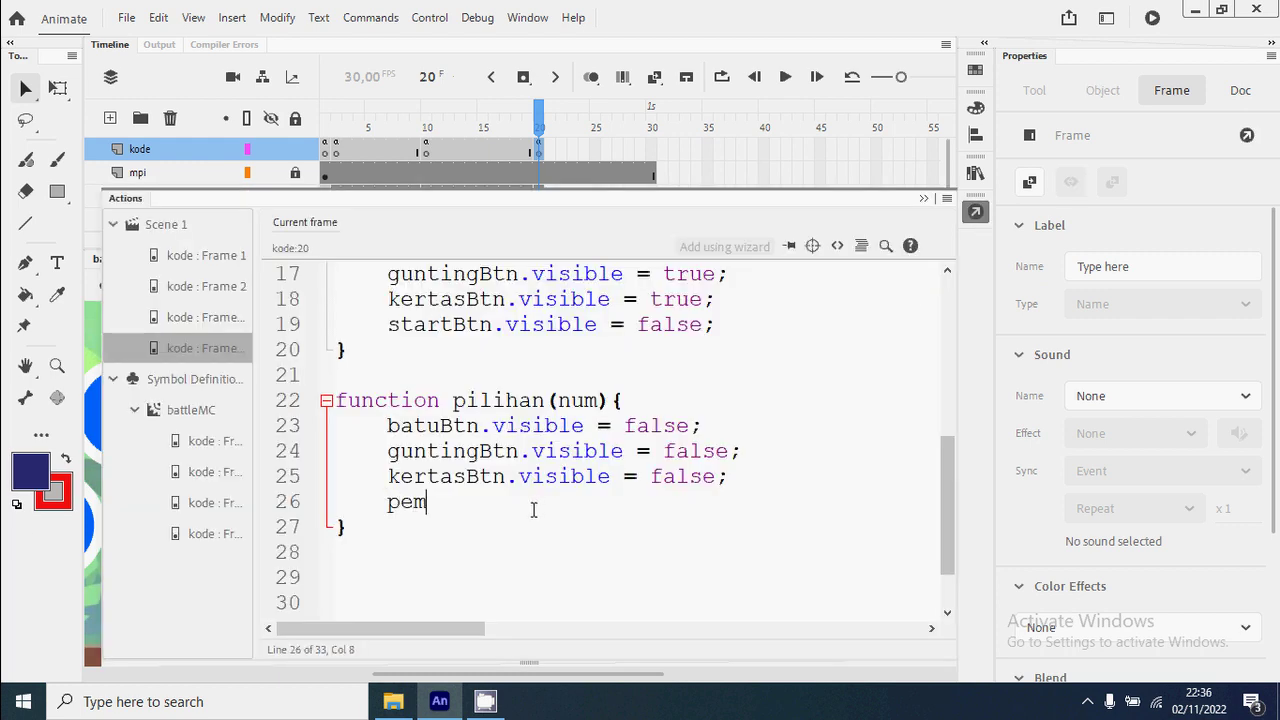
{"action": "type", "text": "ain.visible = true"}
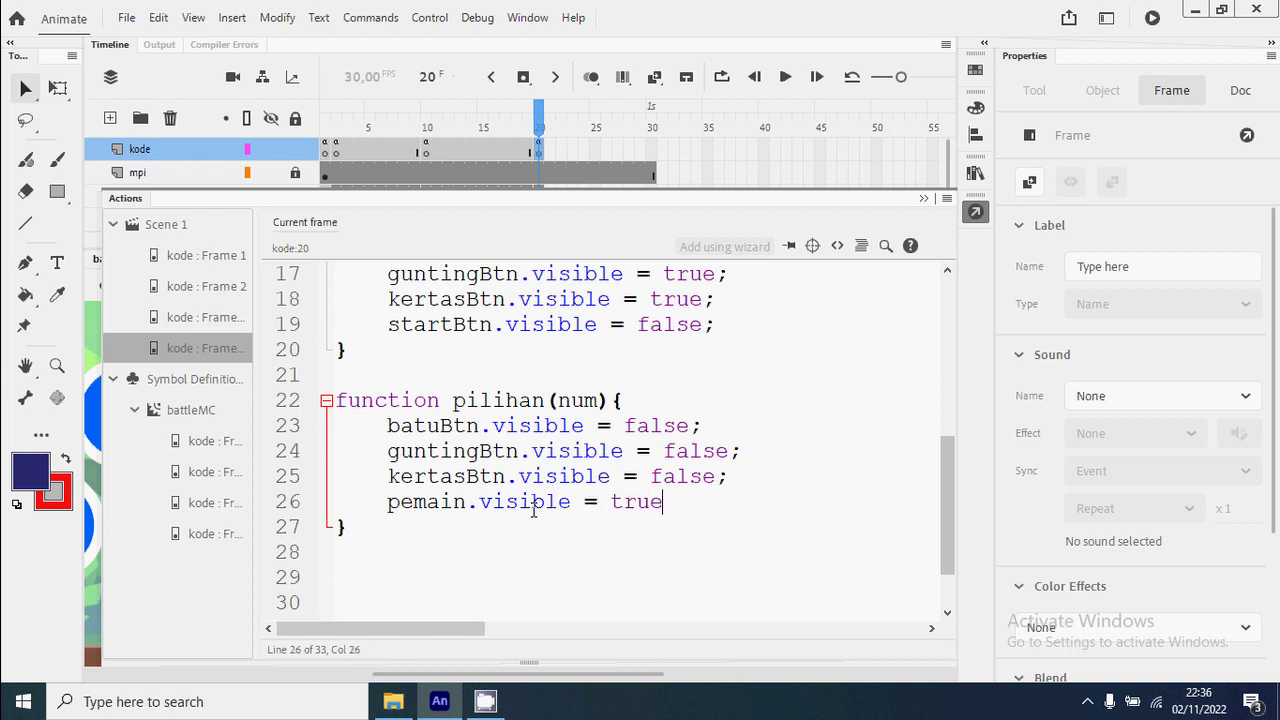
{"action": "type", "text": ";"}
Add pemain.gotoAndStop(num); at the end of the pilihan function, save the file and review the function's lines.
{"action": "key", "text": "Return"}
{"action": "type", "text": "pemain."}
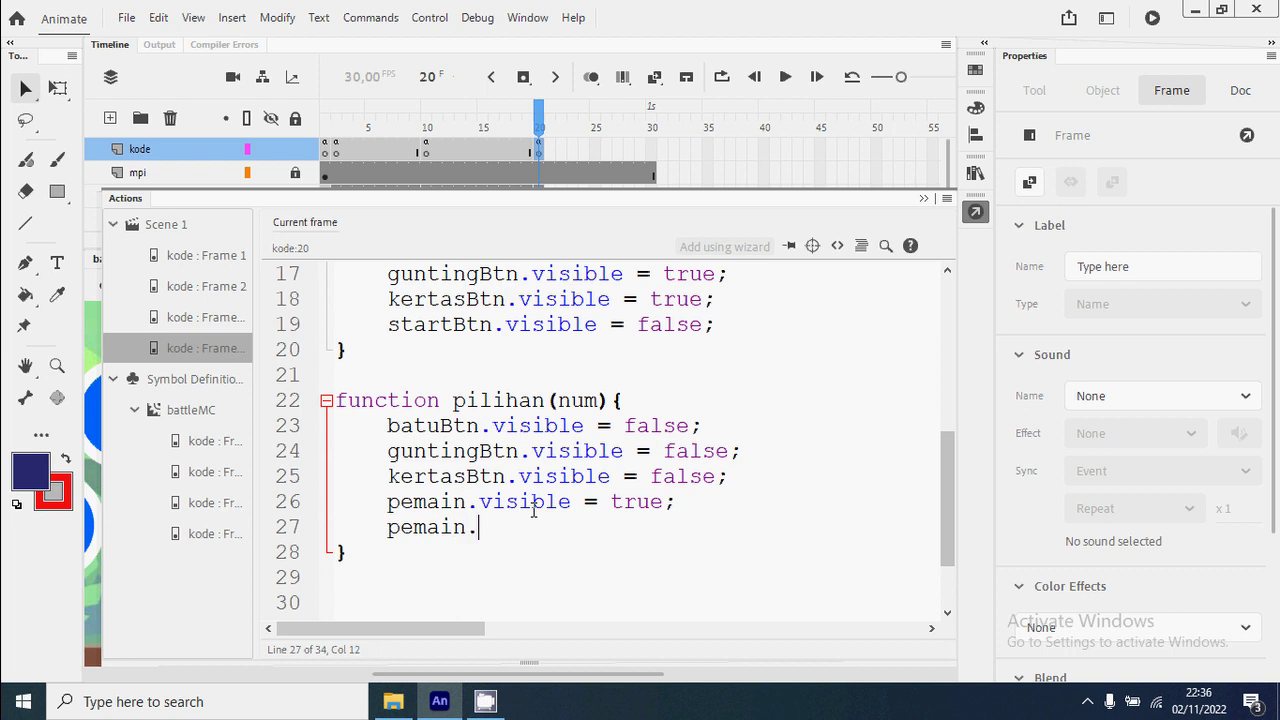
{"action": "type", "text": "gotoAndStop("}
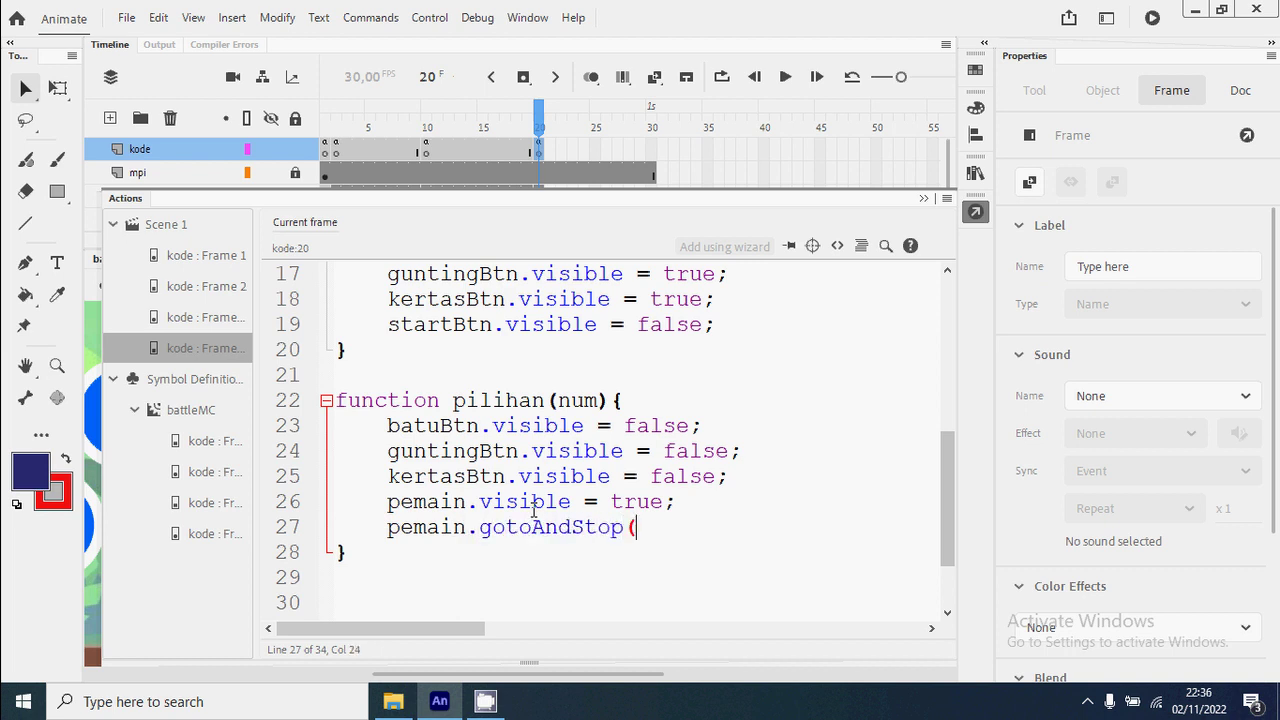
{"action": "type", "text": "num);"}
{"action": "key", "text": "ctrl+s"}
{"action": "scroll", "coordinate": [770, 487], "scroll_direction": "up", "scroll_amount": 3}
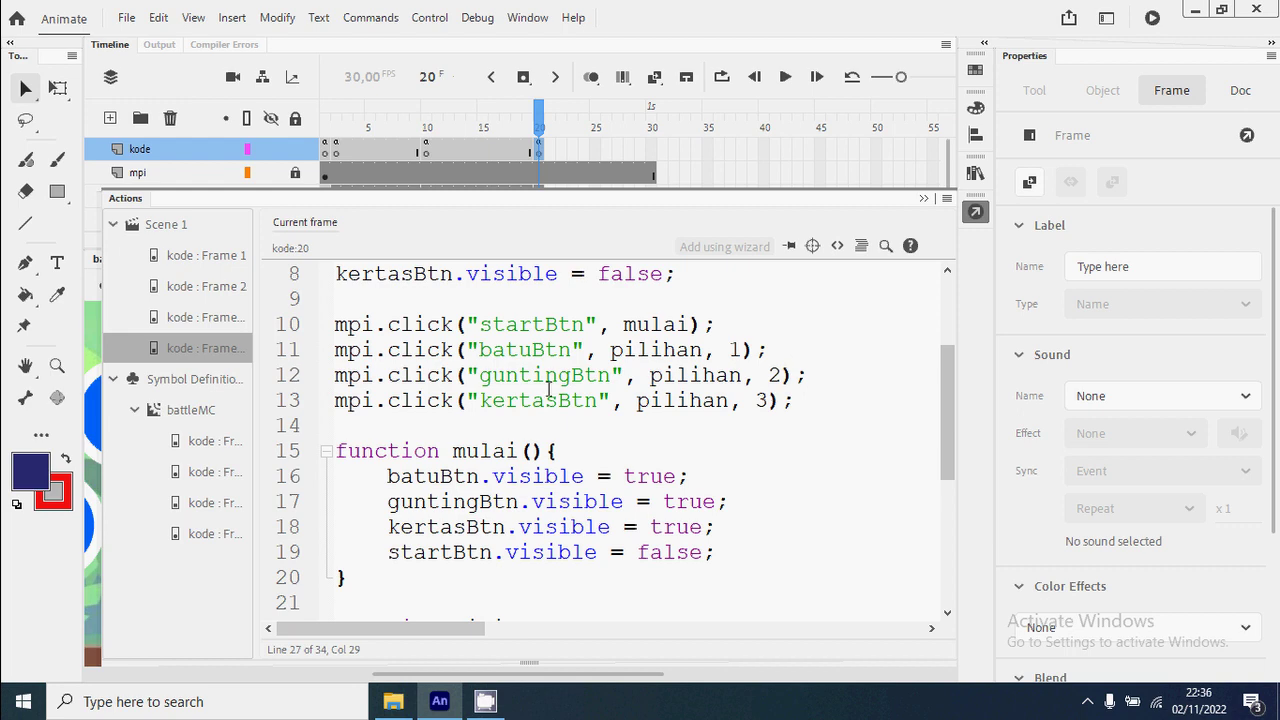
{"action": "scroll", "coordinate": [774, 425], "scroll_direction": "down", "scroll_amount": 1}
{"action": "scroll", "coordinate": [774, 425], "scroll_direction": "down", "scroll_amount": 2}
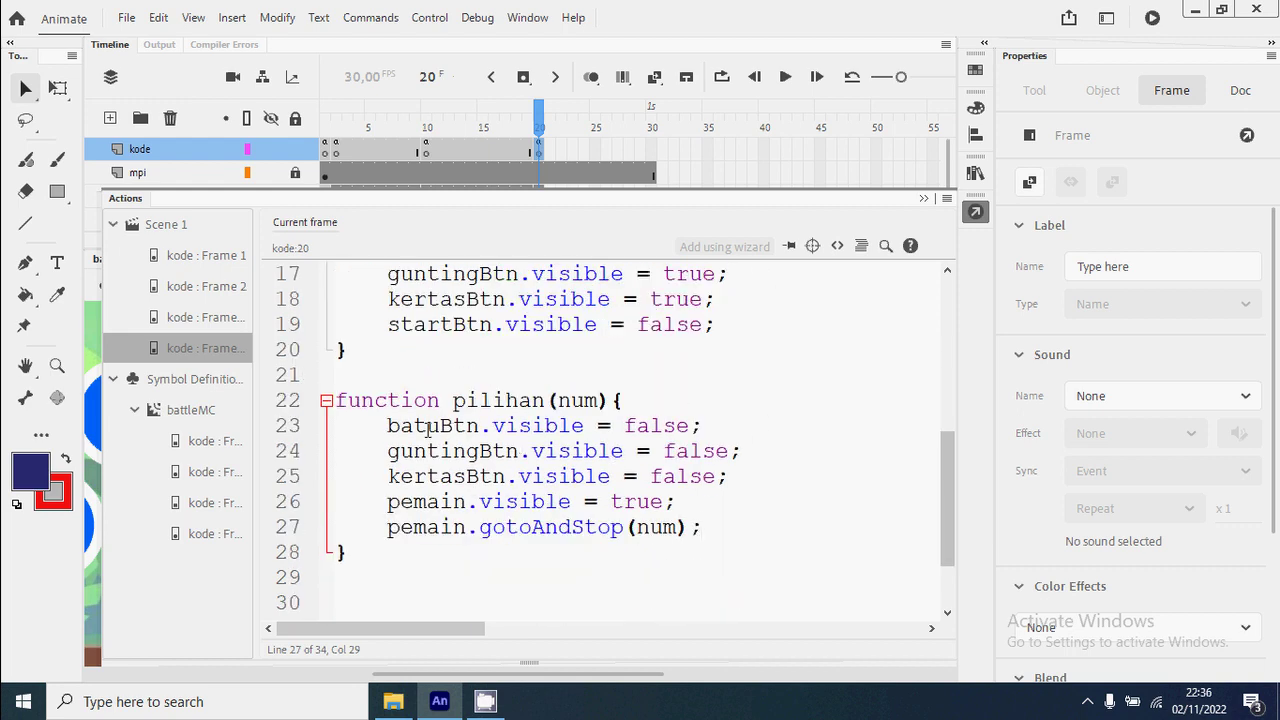
{"action": "left_click_drag", "start_coordinate": [389, 425], "coordinate": [741, 479]}
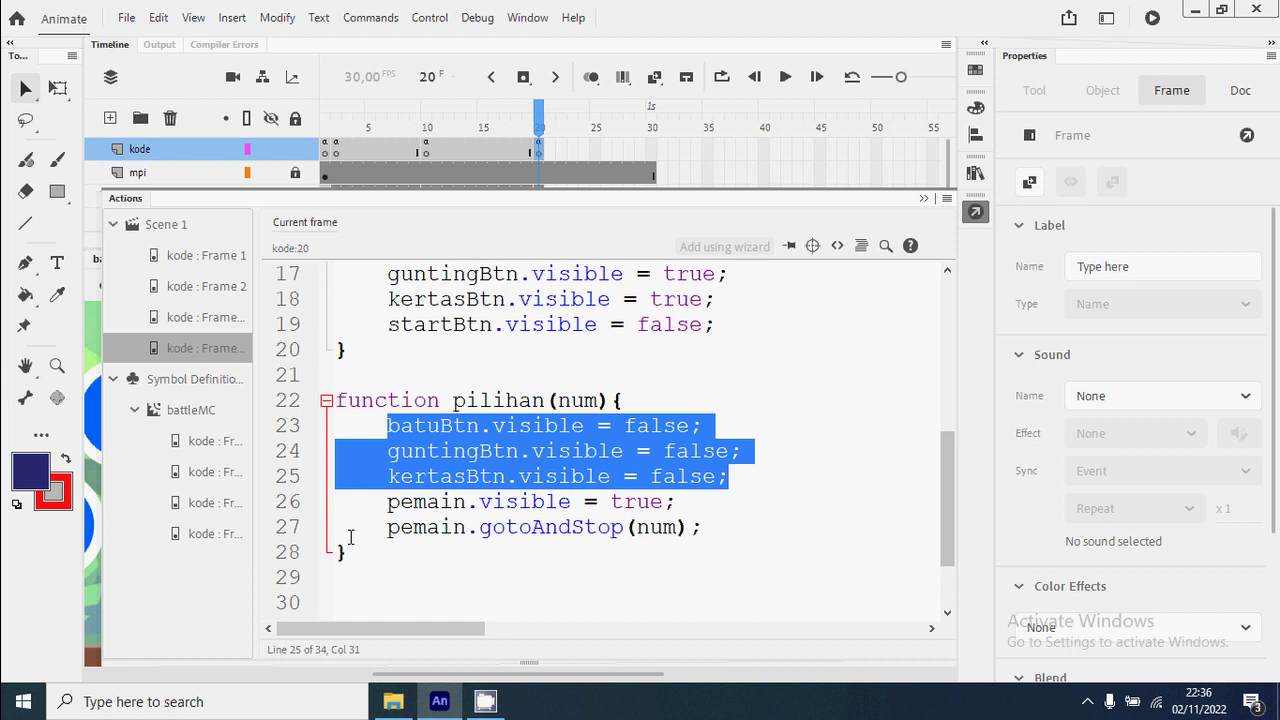
{"action": "left_click_drag", "start_coordinate": [383, 503], "coordinate": [687, 504]}
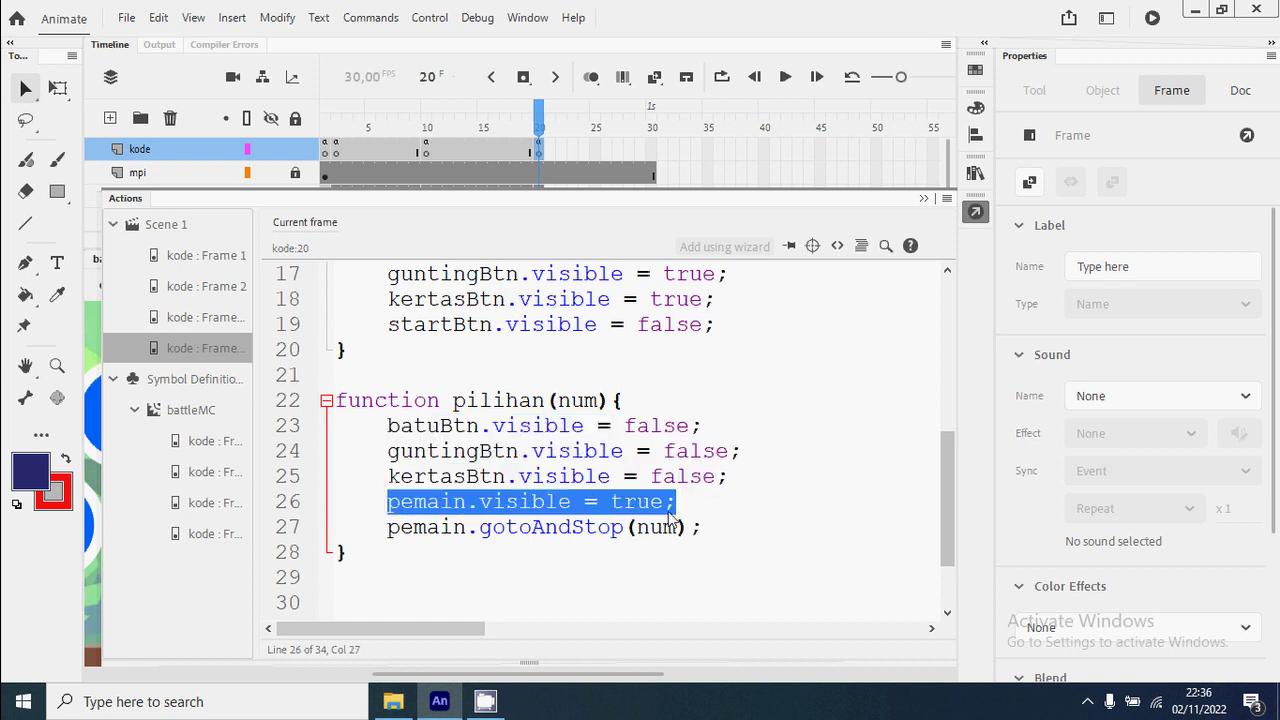
{"action": "left_click", "coordinate": [736, 520]}
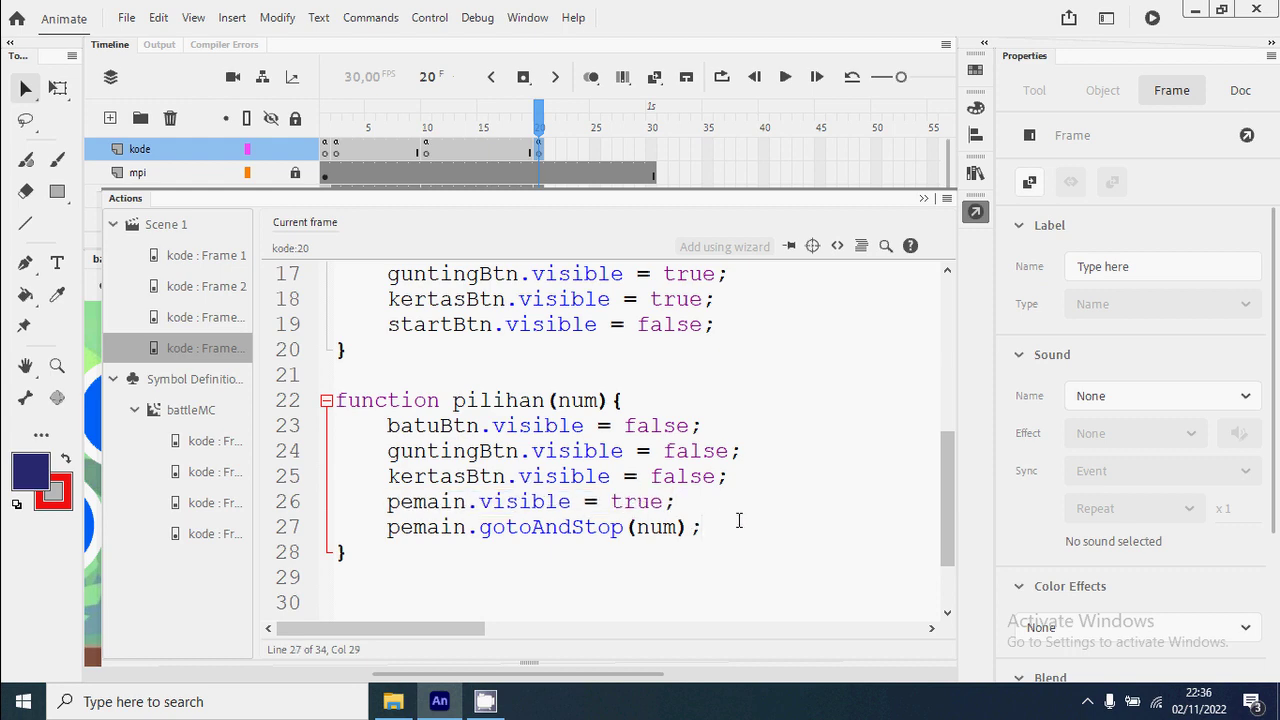
Test the movie by choosing the grey bat-winged monster, starting the battle and picking scissors.
{"action": "key", "text": "ctrl+Return"}
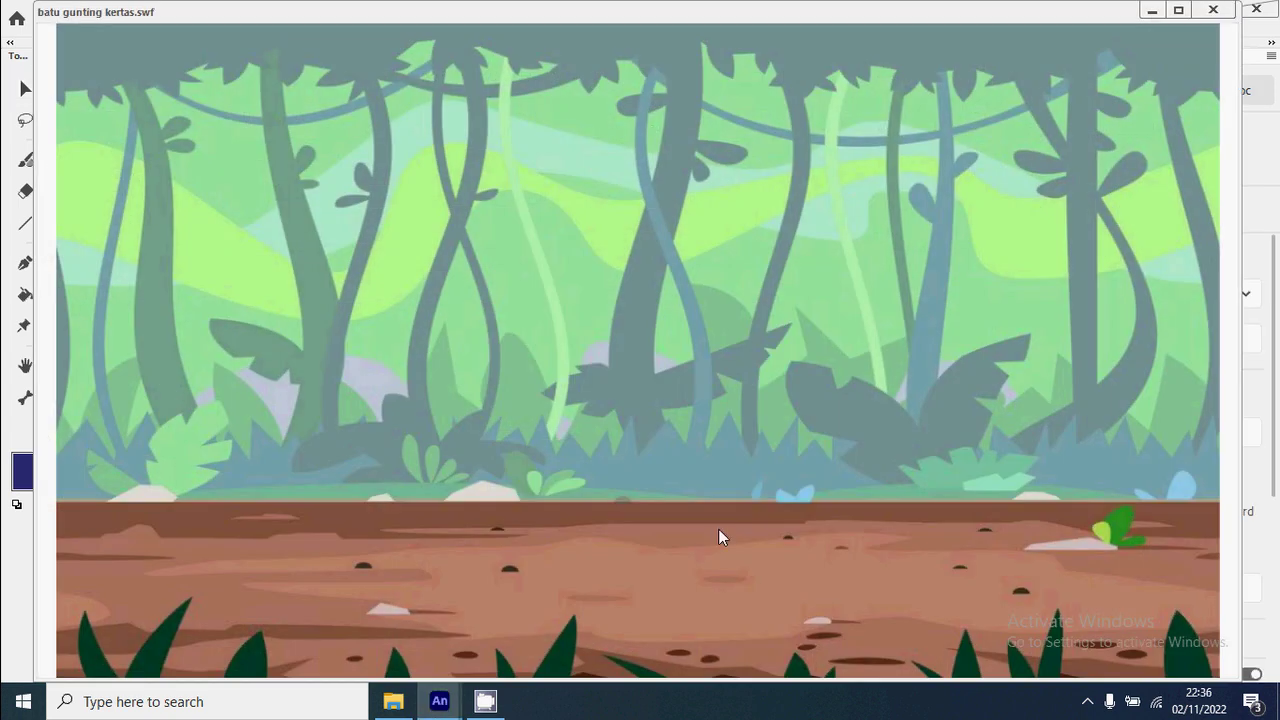
{"action": "left_click", "coordinate": [670, 455]}
{"action": "left_click", "coordinate": [834, 350]}
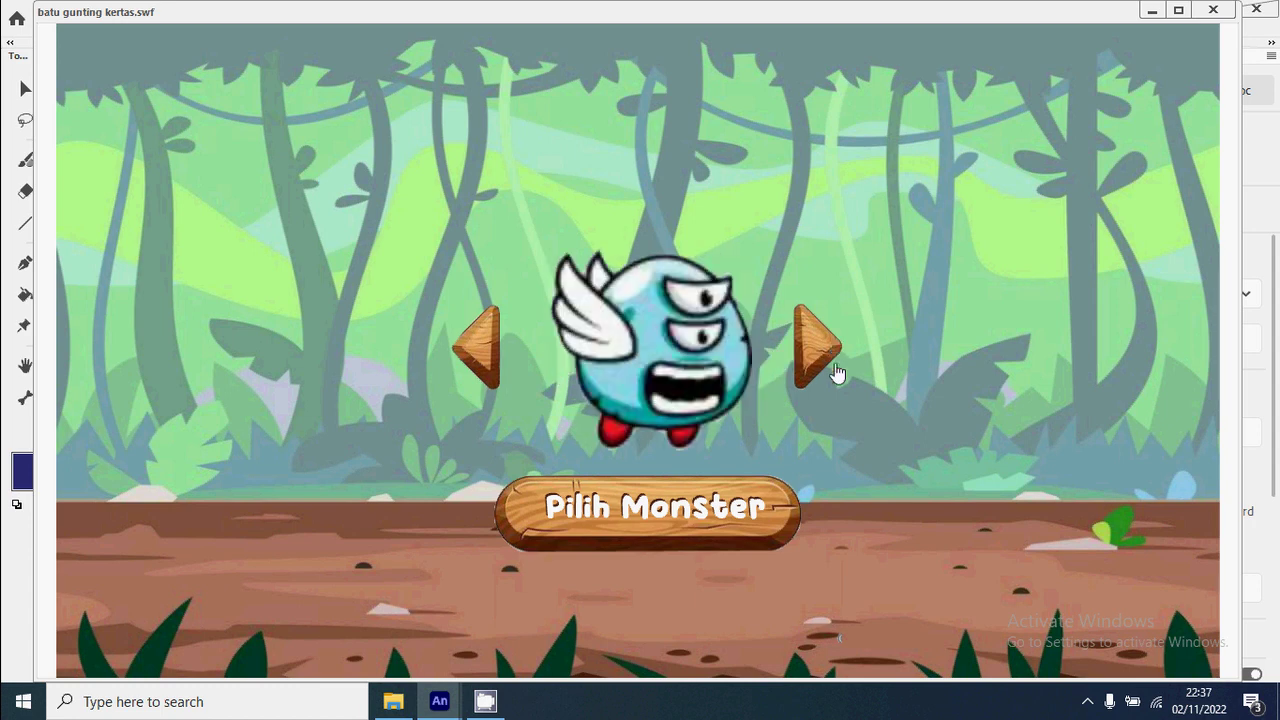
{"action": "left_click", "coordinate": [837, 372]}
{"action": "left_click", "coordinate": [834, 366]}
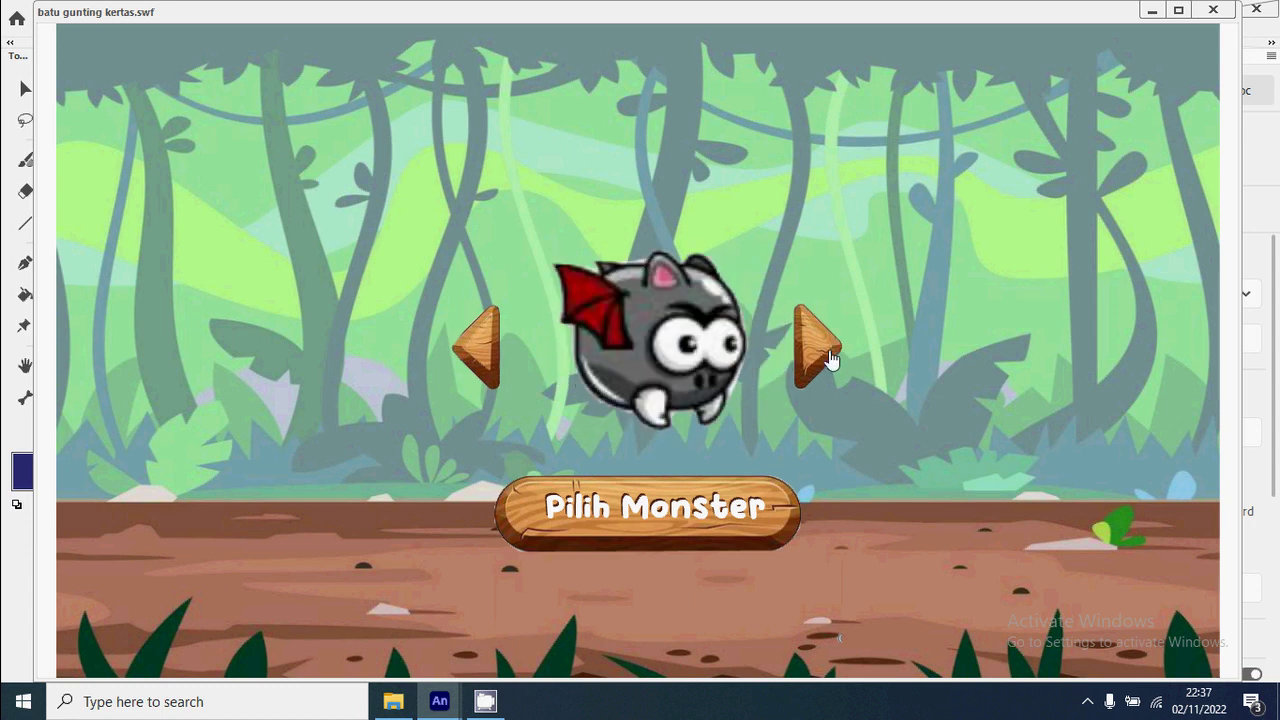
{"action": "left_click", "coordinate": [699, 528]}
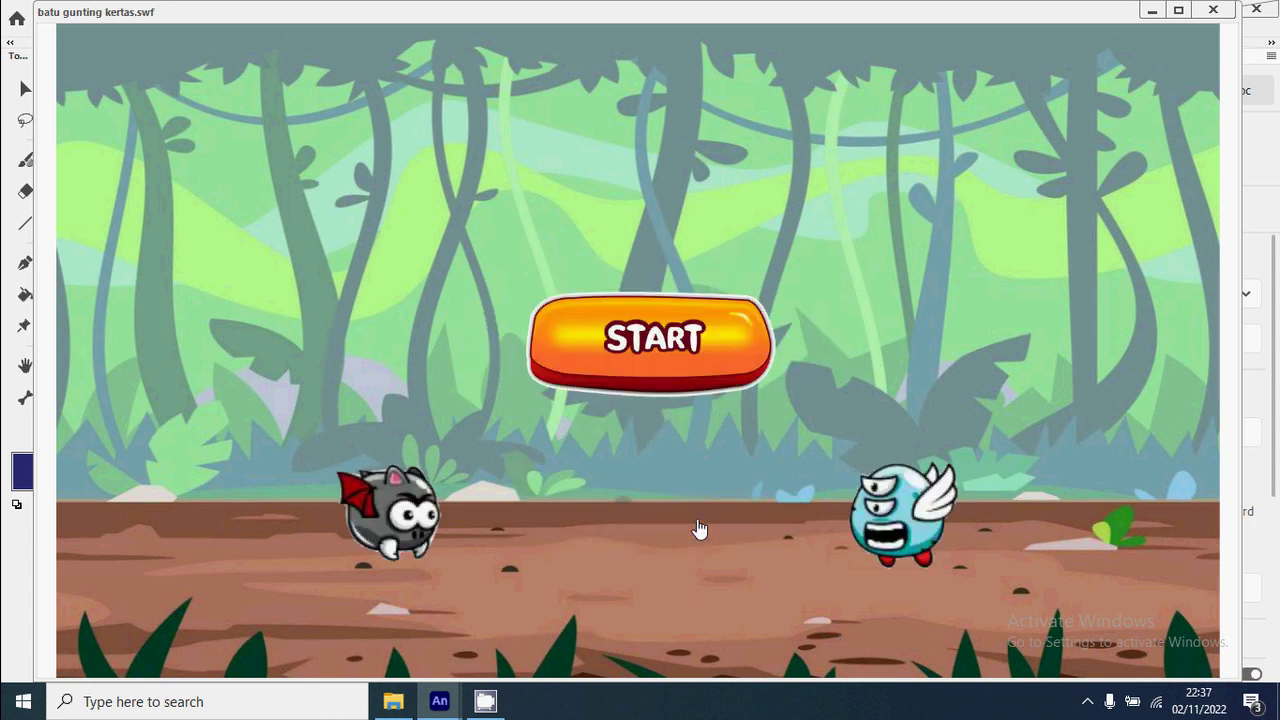
{"action": "left_click", "coordinate": [658, 358]}
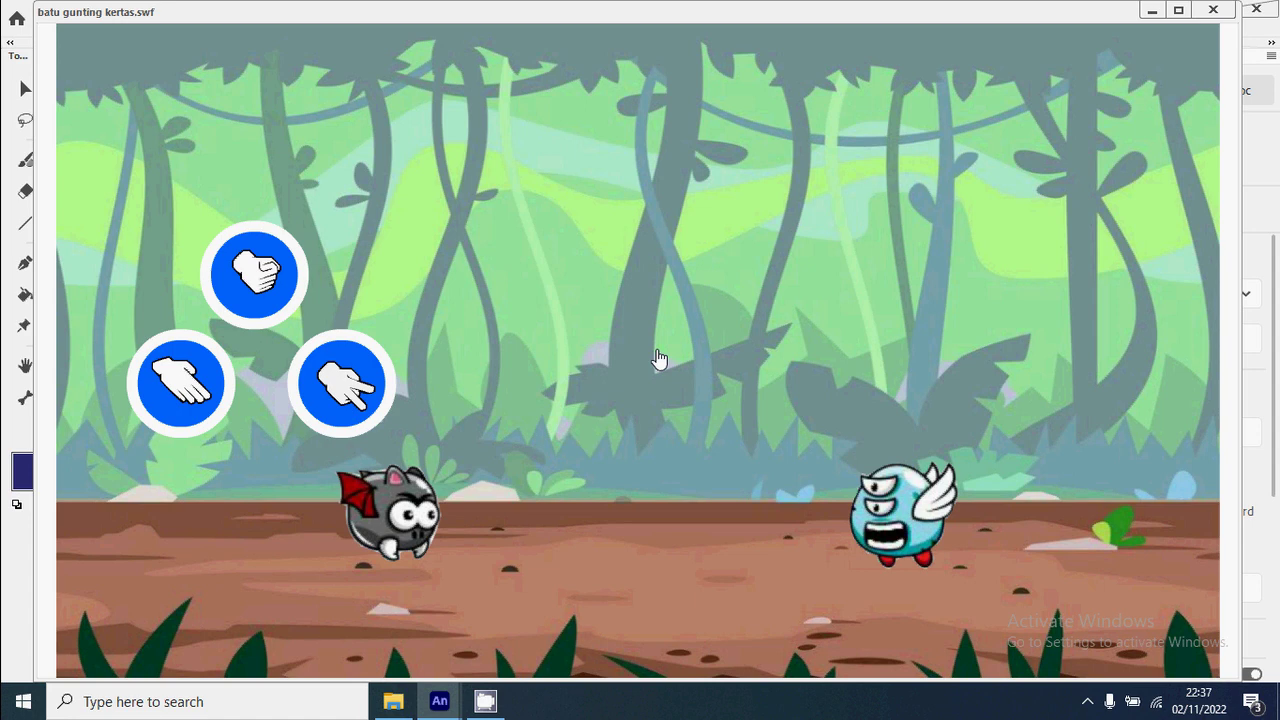
{"action": "left_click", "coordinate": [337, 400]}
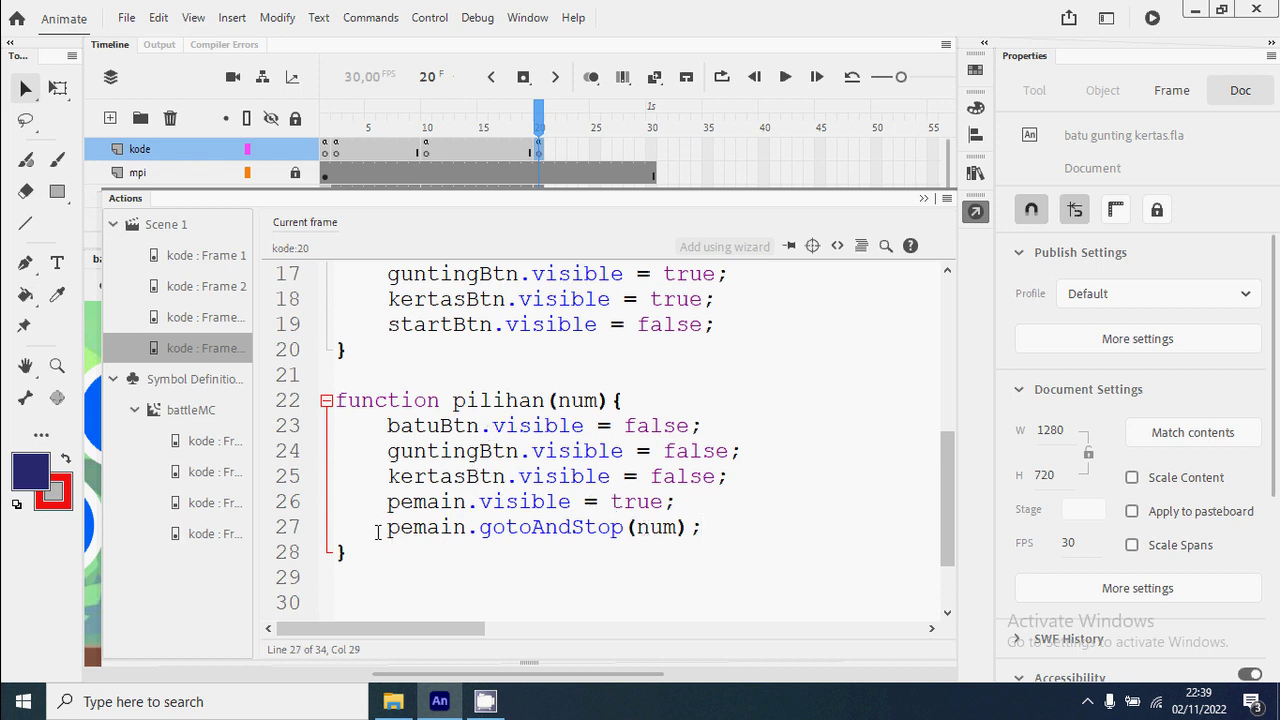
Add the comment //pilihan musuh below pemain.gotoAndStop(num); and begin a musuh.gotoAndStop( call under it.
{"action": "key", "text": "Return"}
{"action": "type", "text": "//pilihan musuh"}
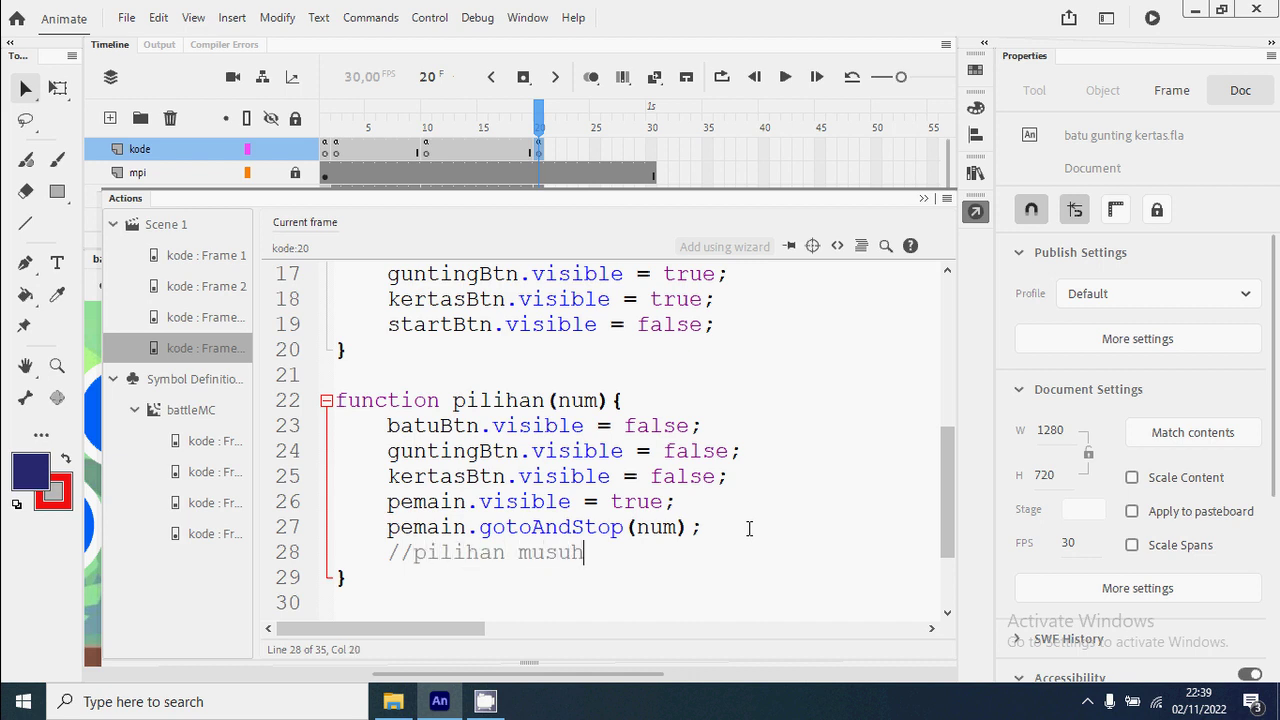
{"action": "key", "text": "Return"}
{"action": "type", "text": "musuh"}
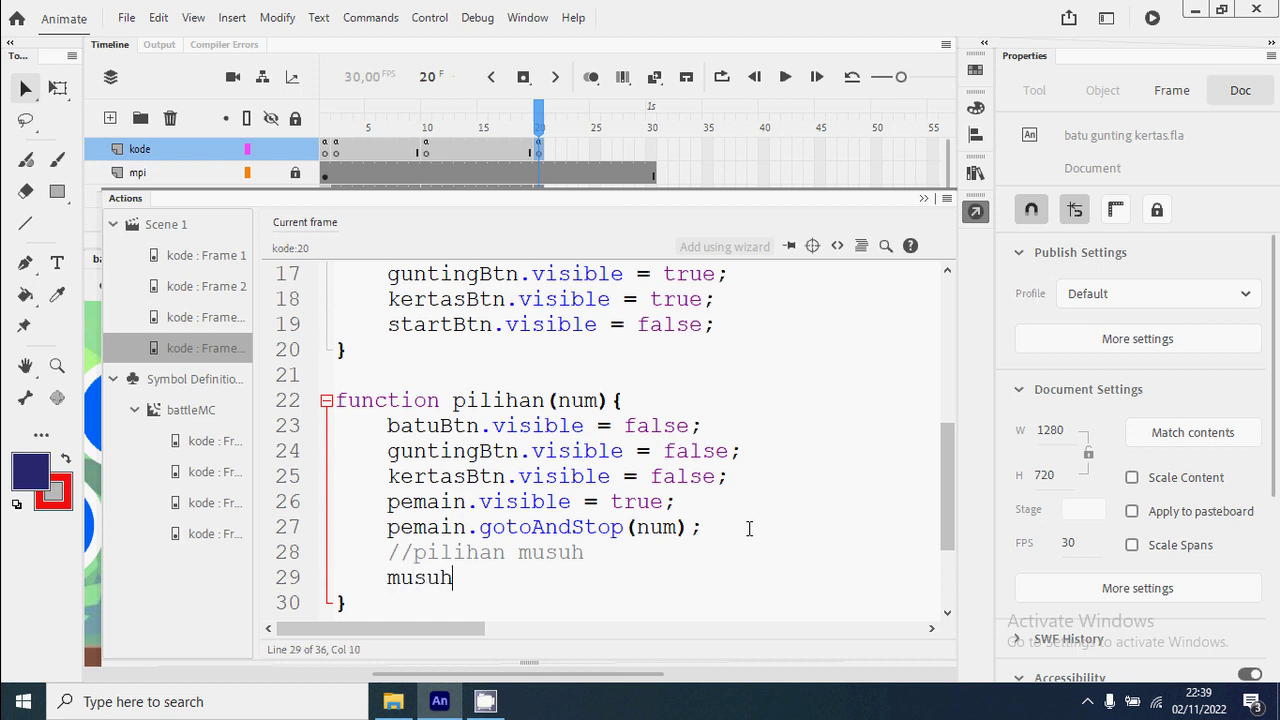
{"action": "type", "text": ".gotoAndStop("}
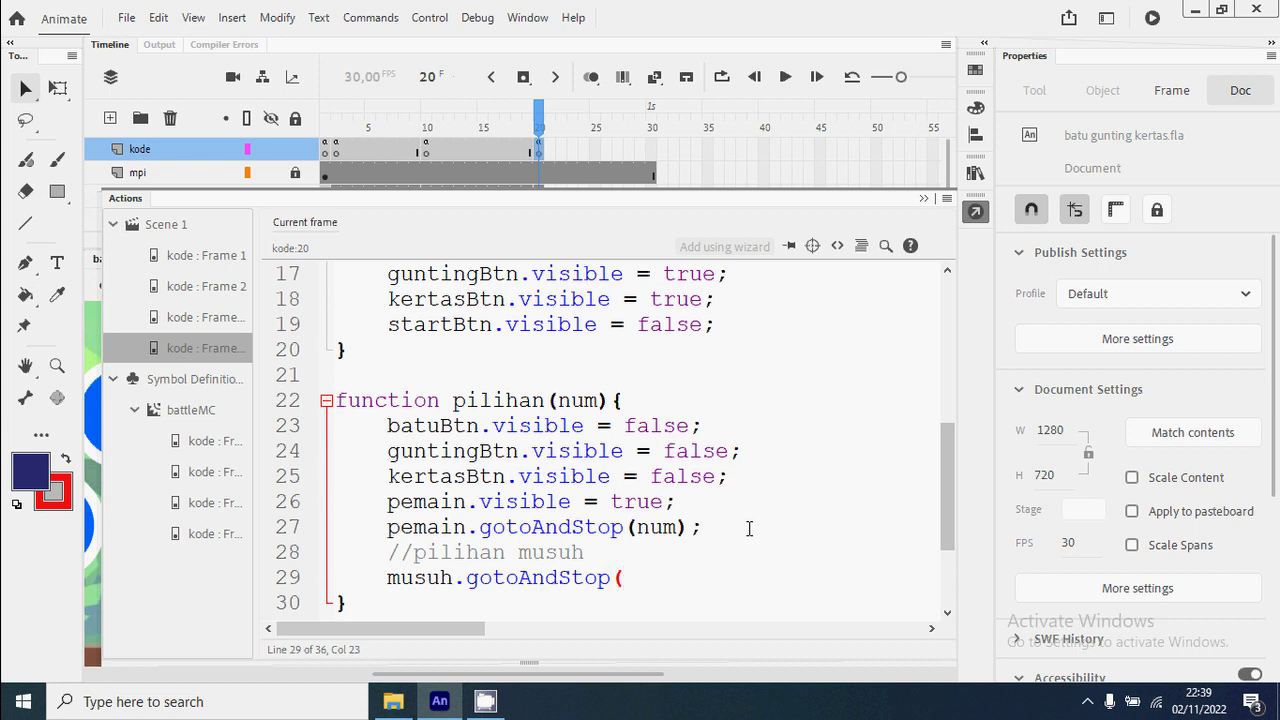
Declare var pilihanMusuh = mpi.acak(3)+1; between the //pilihan musuh comment and the musuh.gotoAndStop line.
{"action": "key", "text": "Up"}
{"action": "key", "text": "Return"}
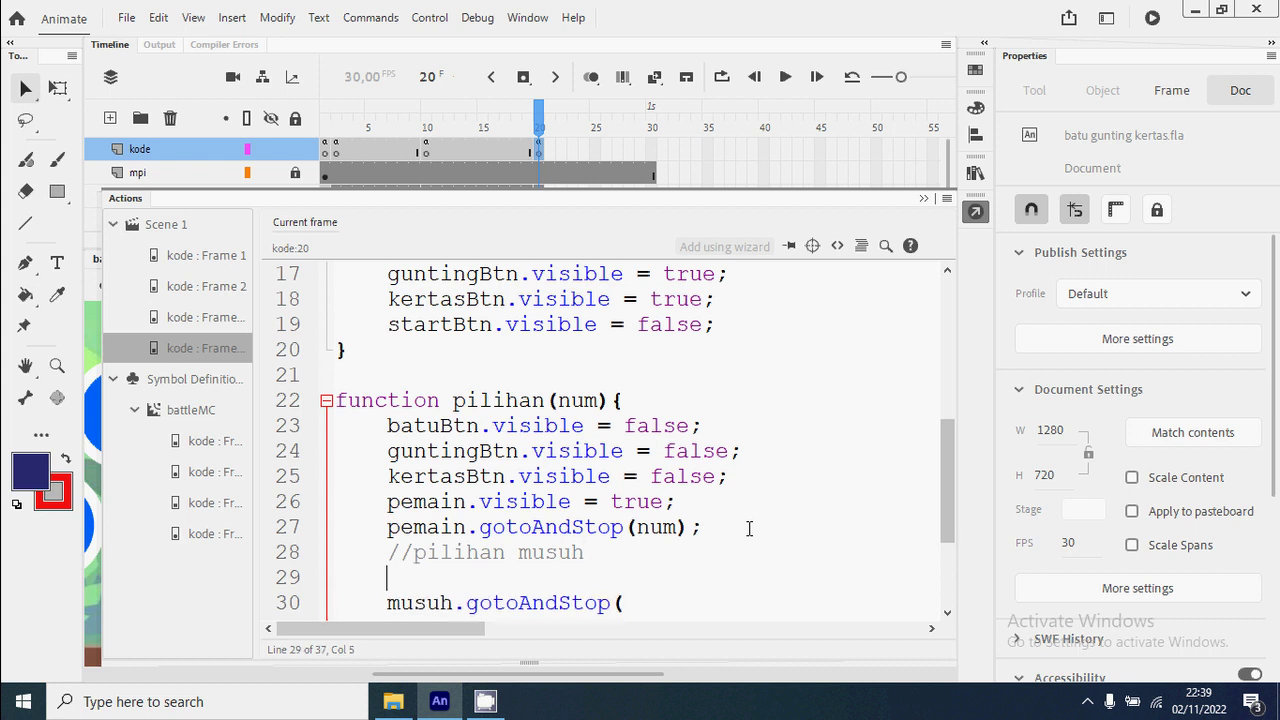
{"action": "type", "text": "var pilihanMusuh = "}
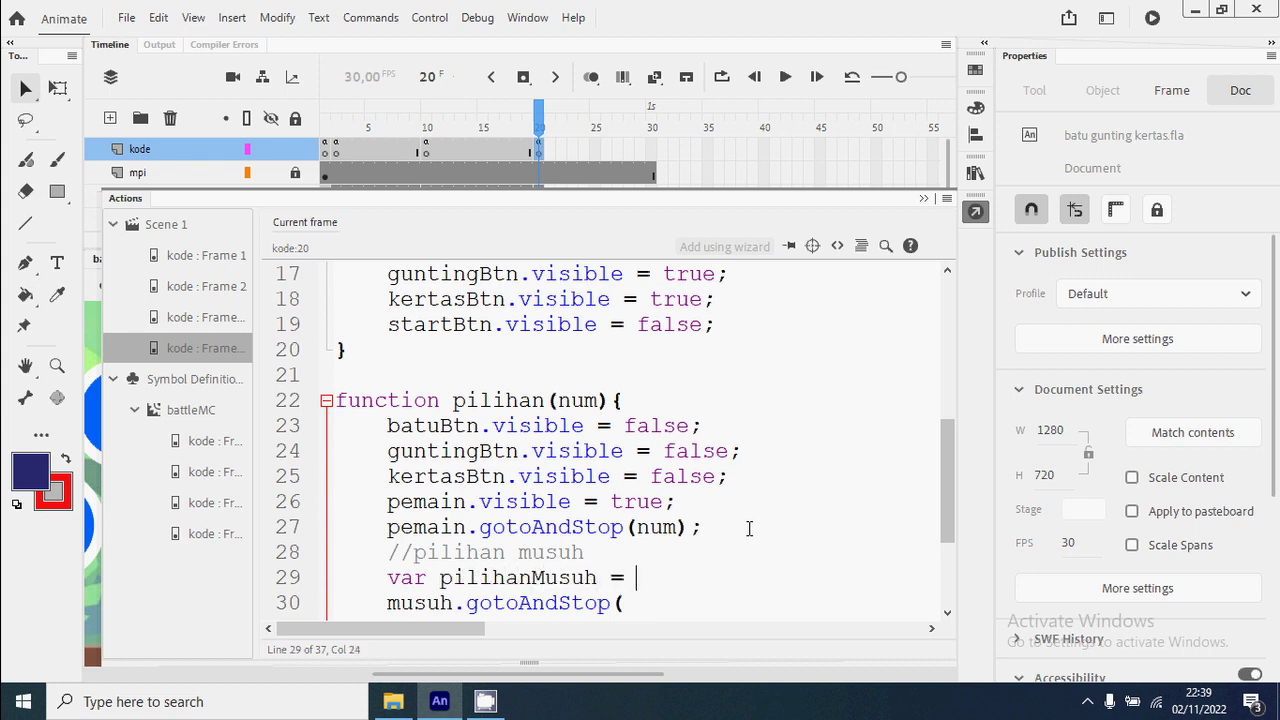
{"action": "type", "text": "mpi.acak(3"}
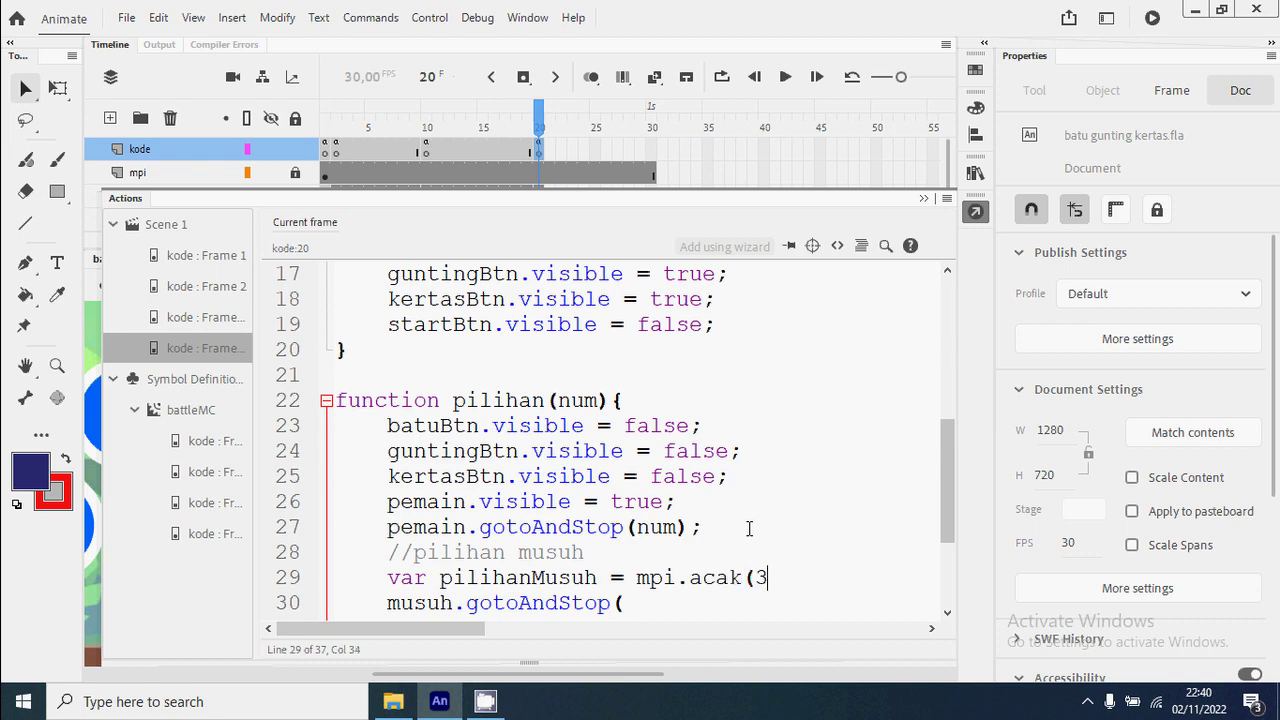
{"action": "type", "text": ")+1;"}
Complete the musuh.gotoAndStop call with pilihanMusuh as its argument.
{"action": "scroll", "coordinate": [749, 528], "scroll_direction": "down", "scroll_amount": 1}
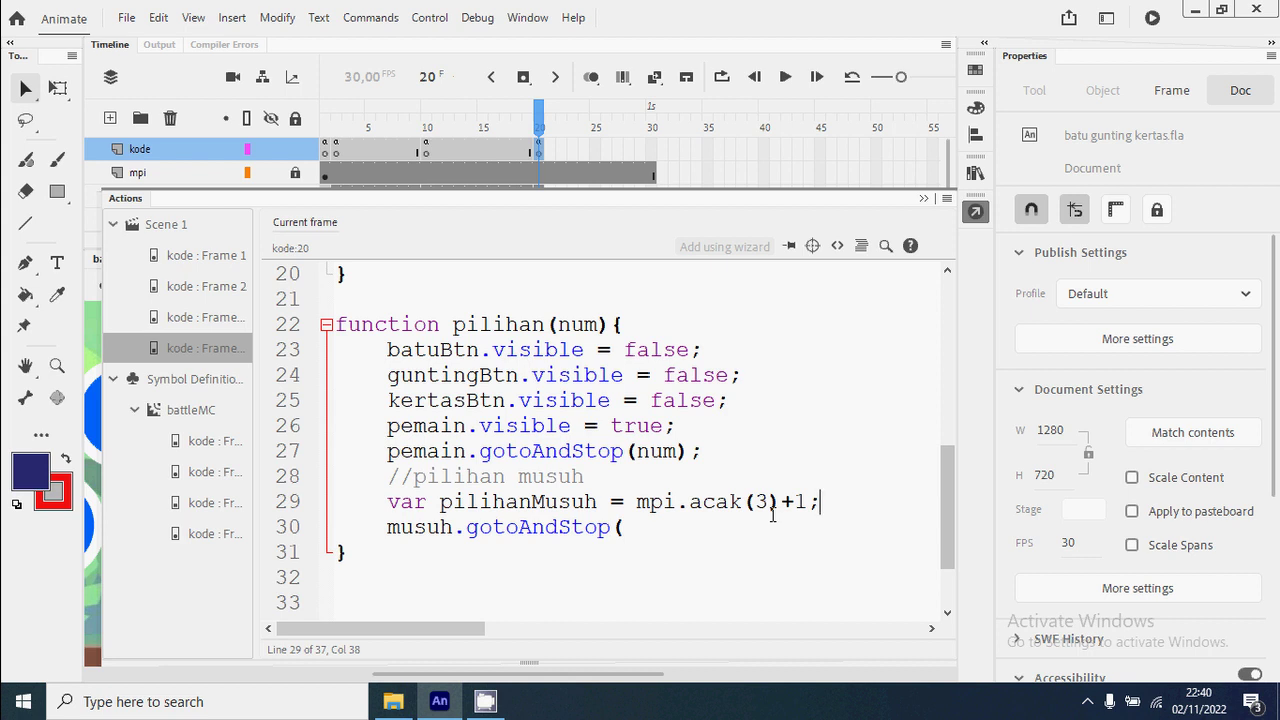
{"action": "left_click", "coordinate": [645, 536]}
{"action": "type", "text": "pilihanMusuh);"}
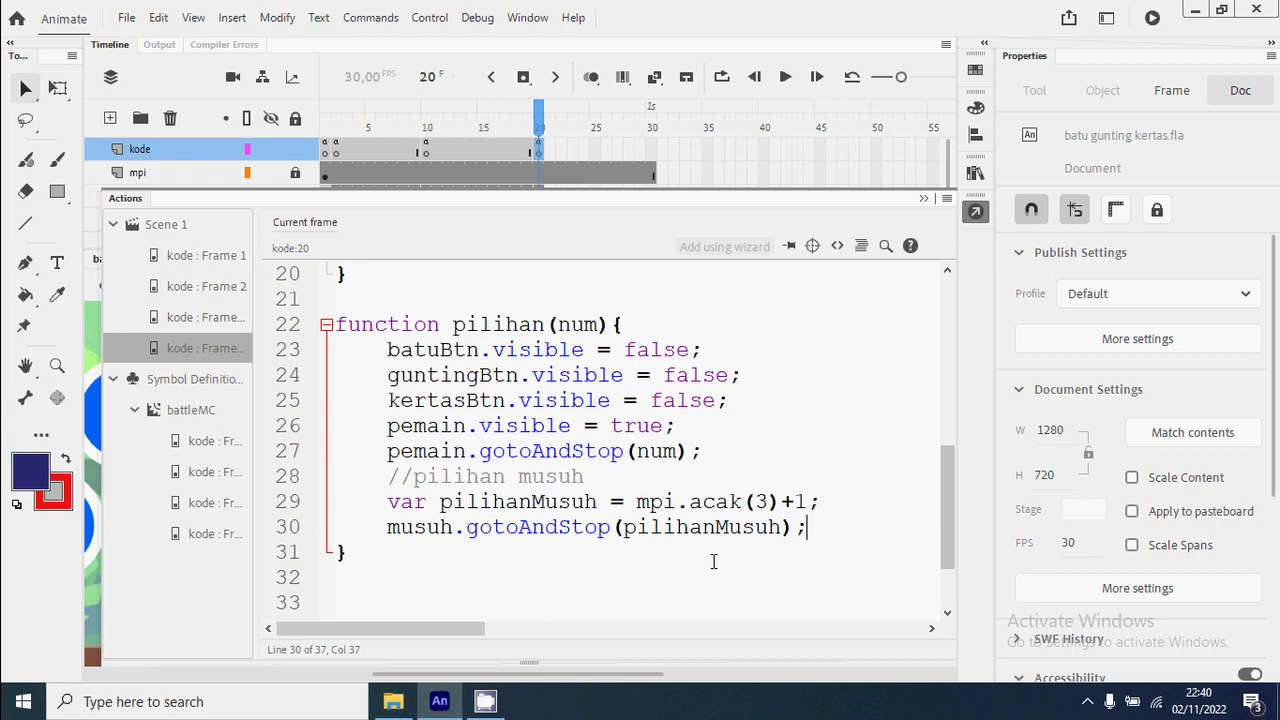
Test the movie with the light-blue winged monster, start the battle, pick rock and close the preview.
{"action": "key", "text": "ctrl+Return"}
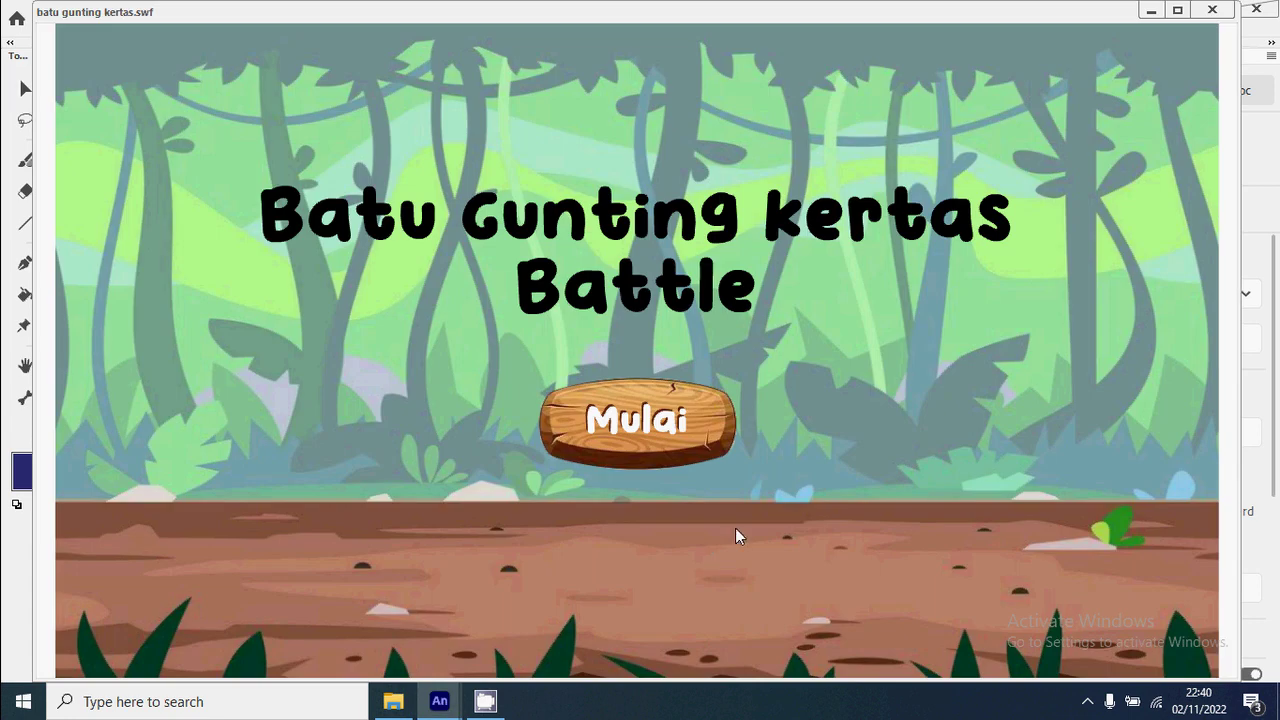
{"action": "left_click", "coordinate": [687, 420]}
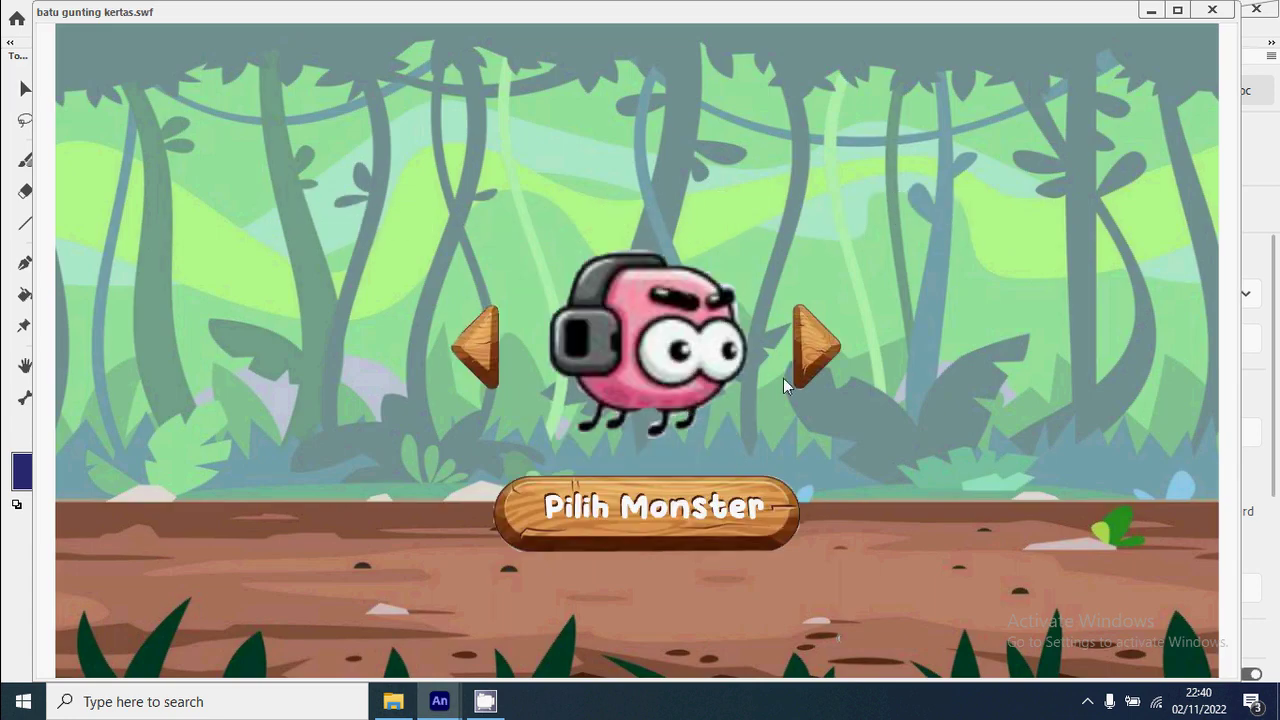
{"action": "left_click", "coordinate": [815, 360]}
{"action": "left_click", "coordinate": [815, 362]}
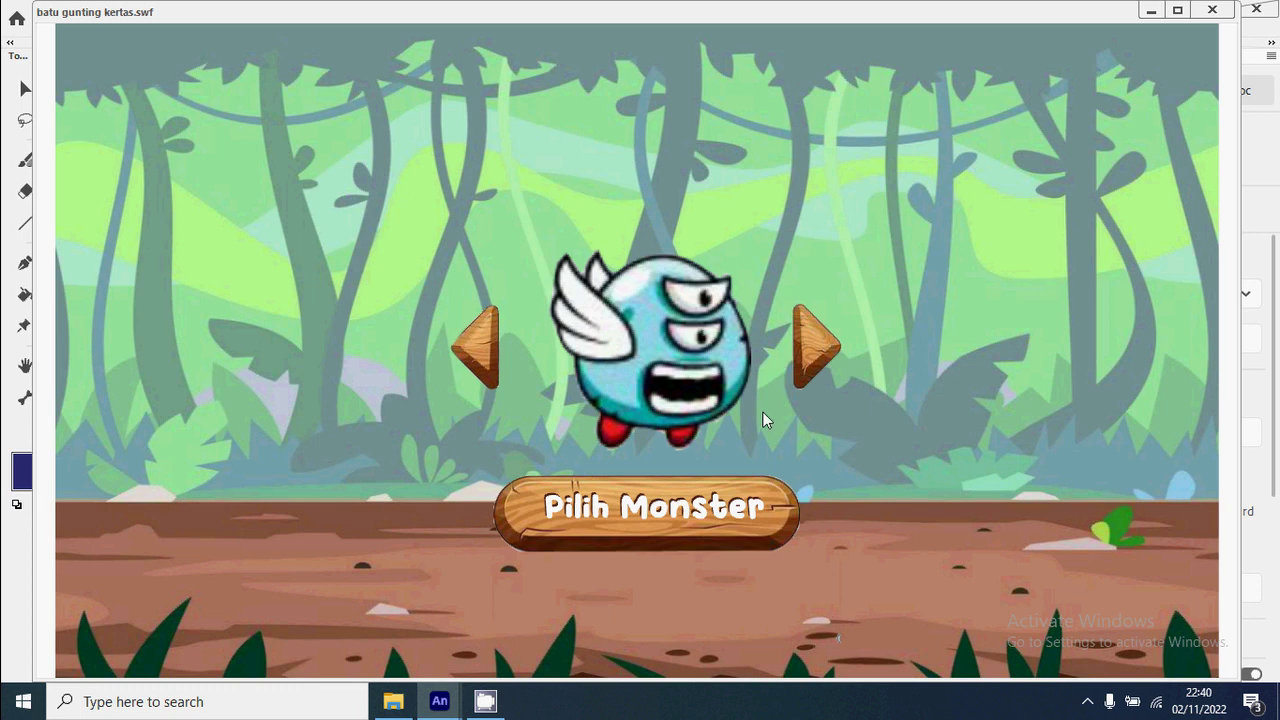
{"action": "left_click", "coordinate": [752, 505]}
{"action": "left_click", "coordinate": [621, 380]}
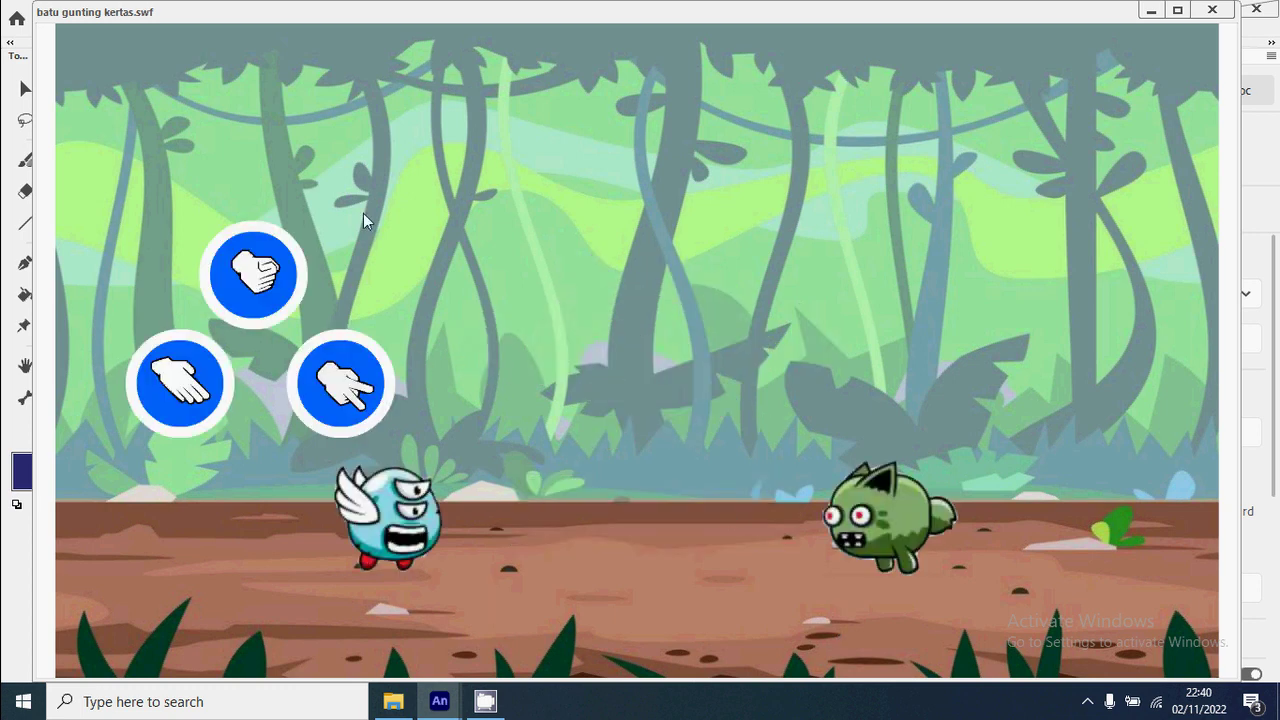
{"action": "left_click", "coordinate": [262, 282]}
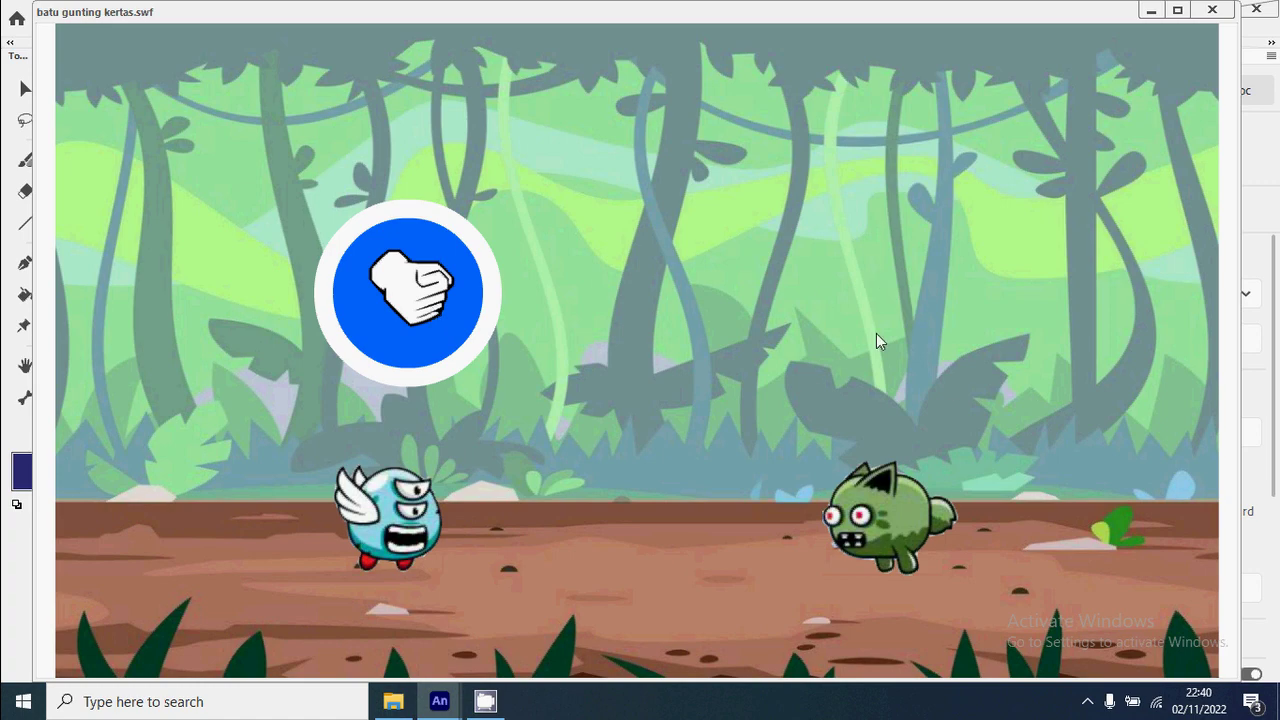
{"action": "left_click", "coordinate": [1212, 10]}
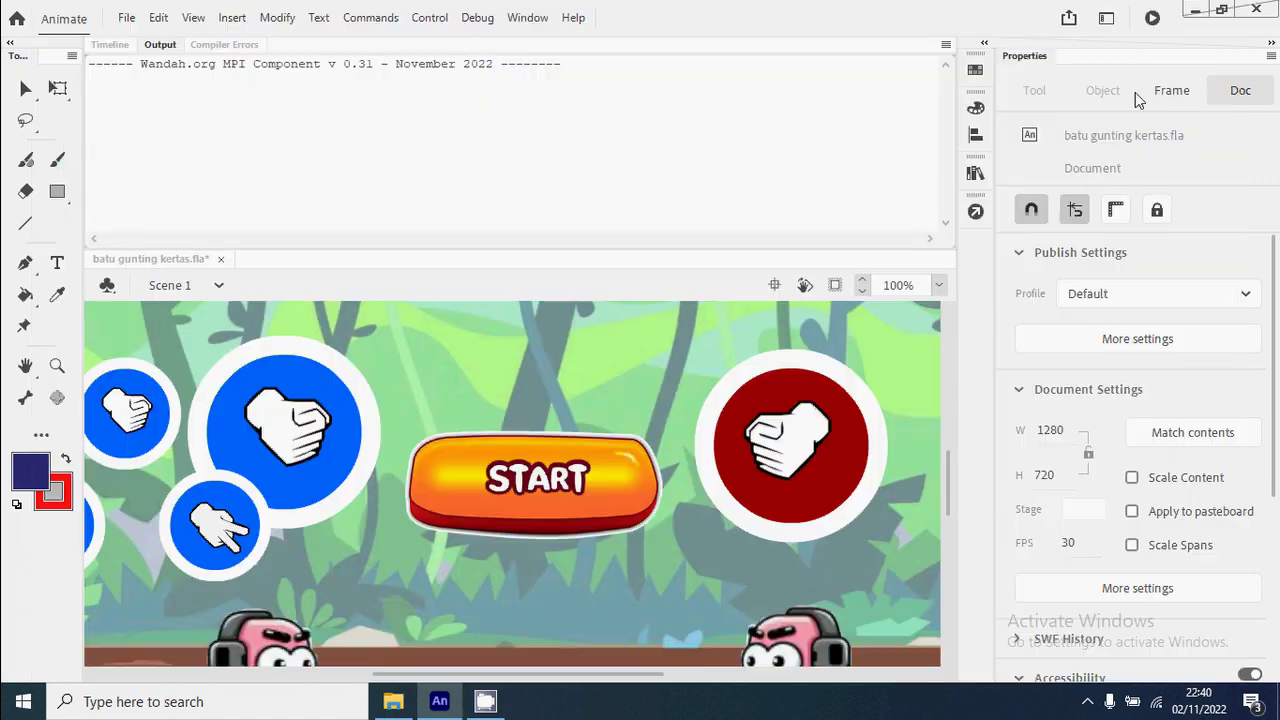
Add musuh.visible = true; below the musuh.gotoAndStop(pilihanMusuh); line in the frame 20 script.
{"action": "left_click", "coordinate": [975, 211]}
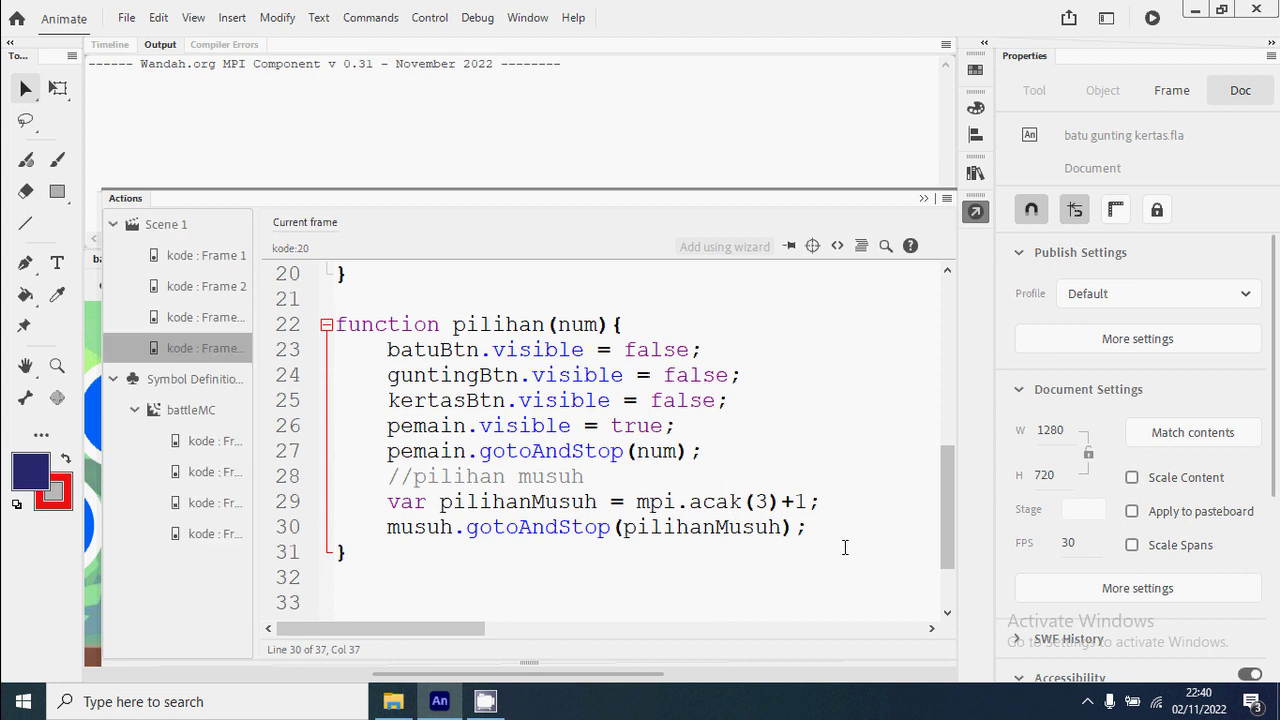
{"action": "key", "text": "Return"}
{"action": "type", "text": "musuh.c"}
{"action": "key", "text": "BackSpace"}
{"action": "type", "text": "visible -"}
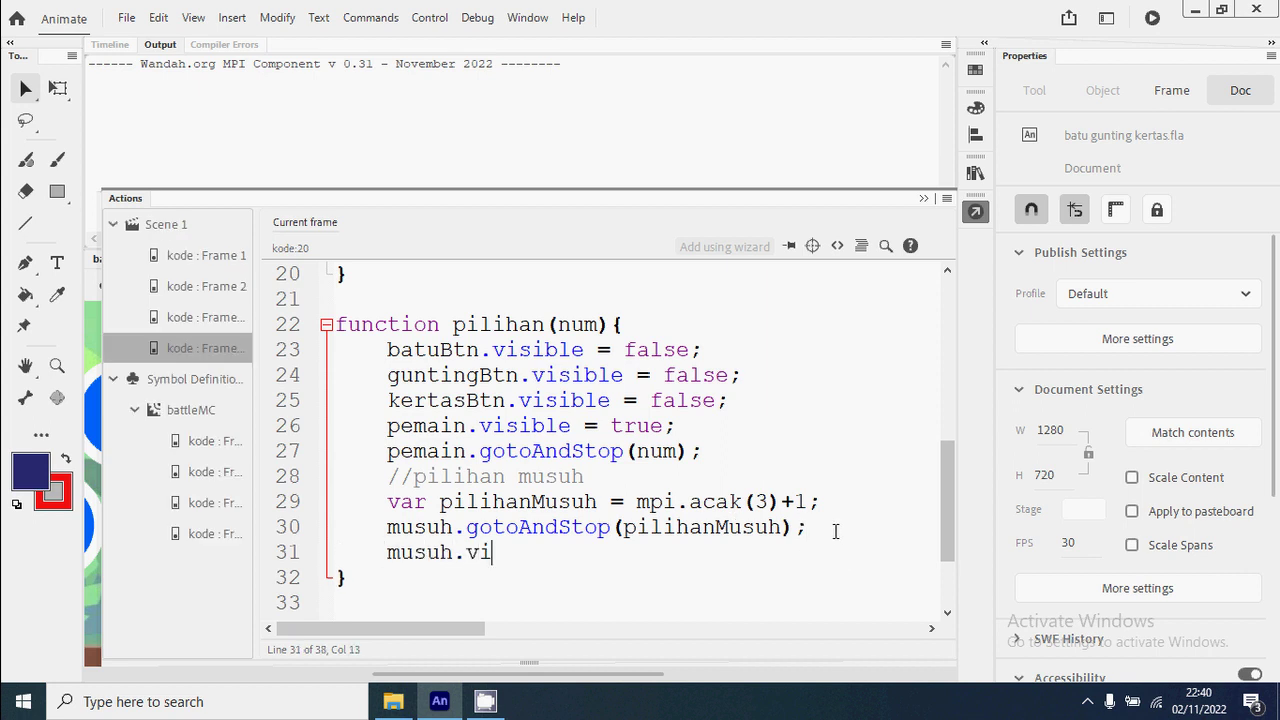
{"action": "key", "text": "BackSpace"}
{"action": "key", "text": "BackSpace"}
{"action": "type", "text": "= true"}
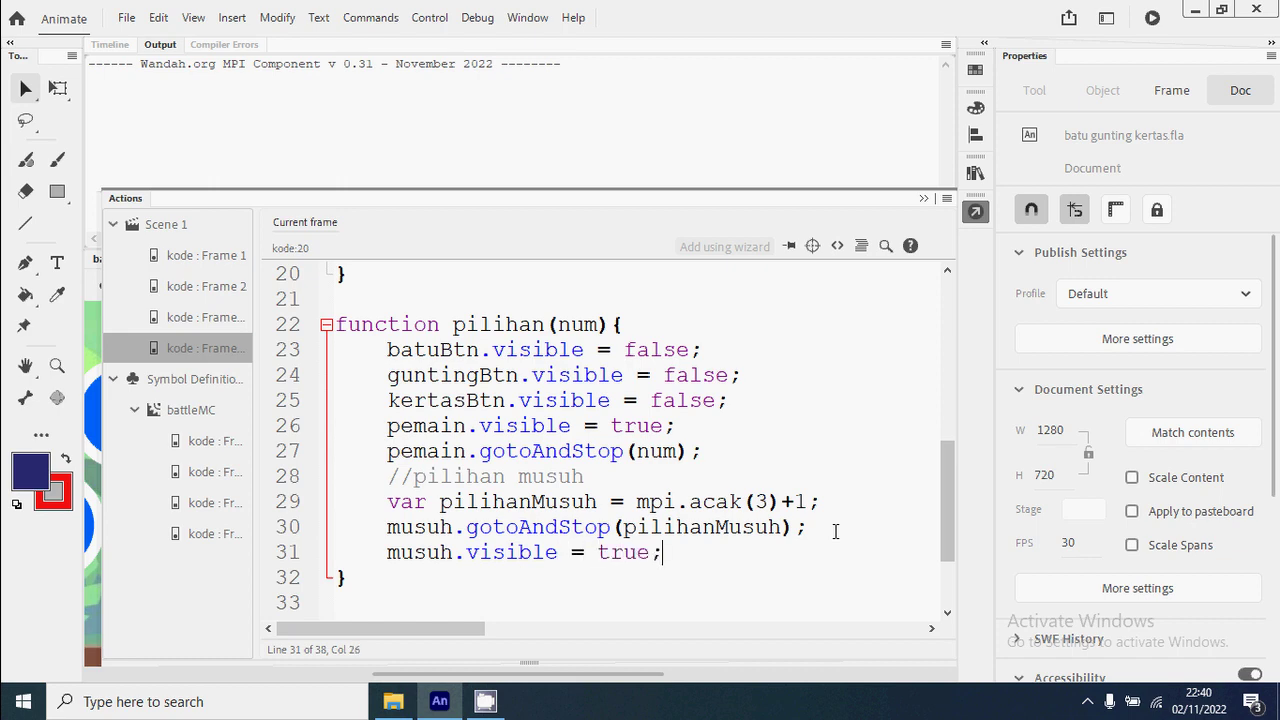
{"action": "type", "text": ";"}
Test the movie again by selecting a monster, starting the battle and picking paper to check both hands.
{"action": "key", "text": "ctrl+Return"}
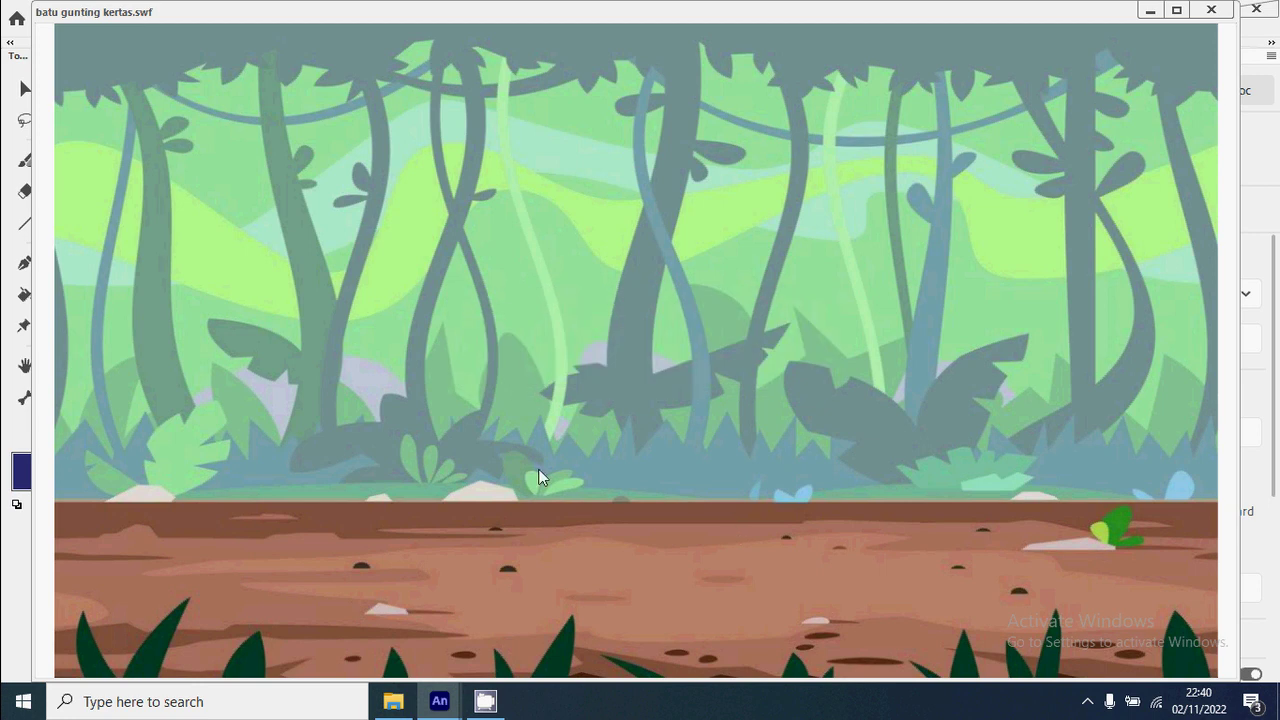
{"action": "left_click", "coordinate": [653, 434]}
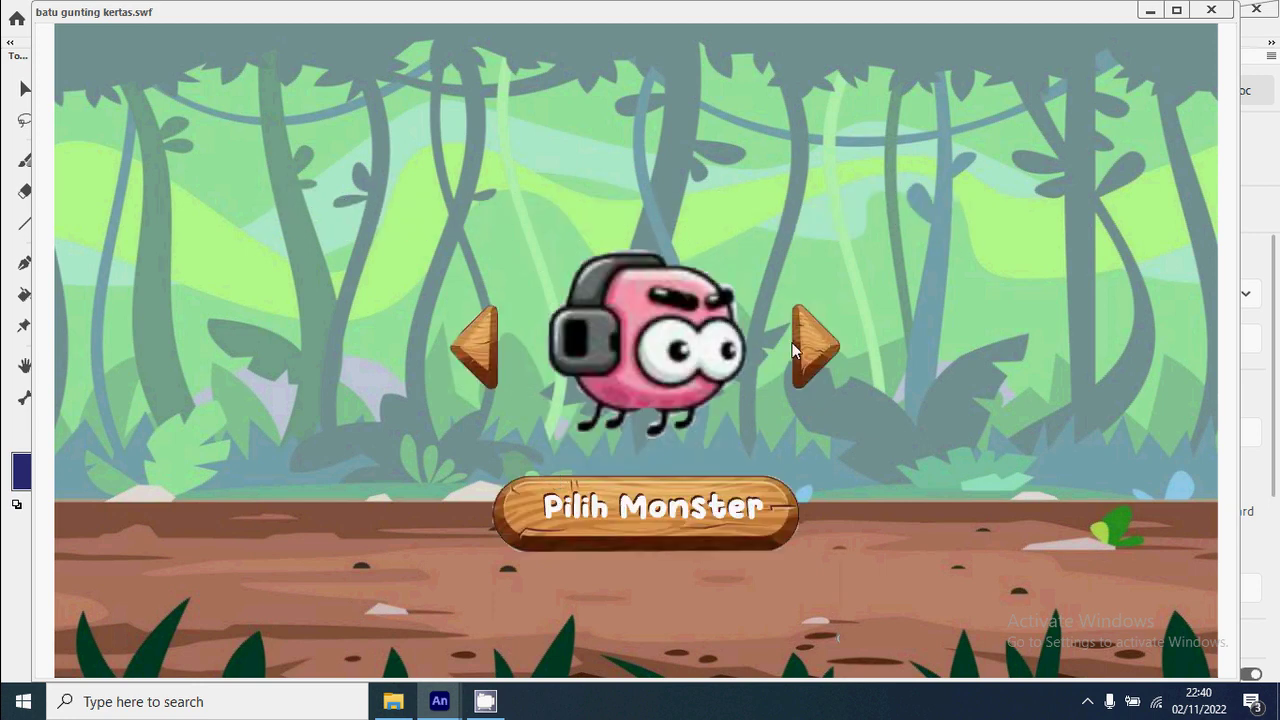
{"action": "left_click", "coordinate": [728, 510]}
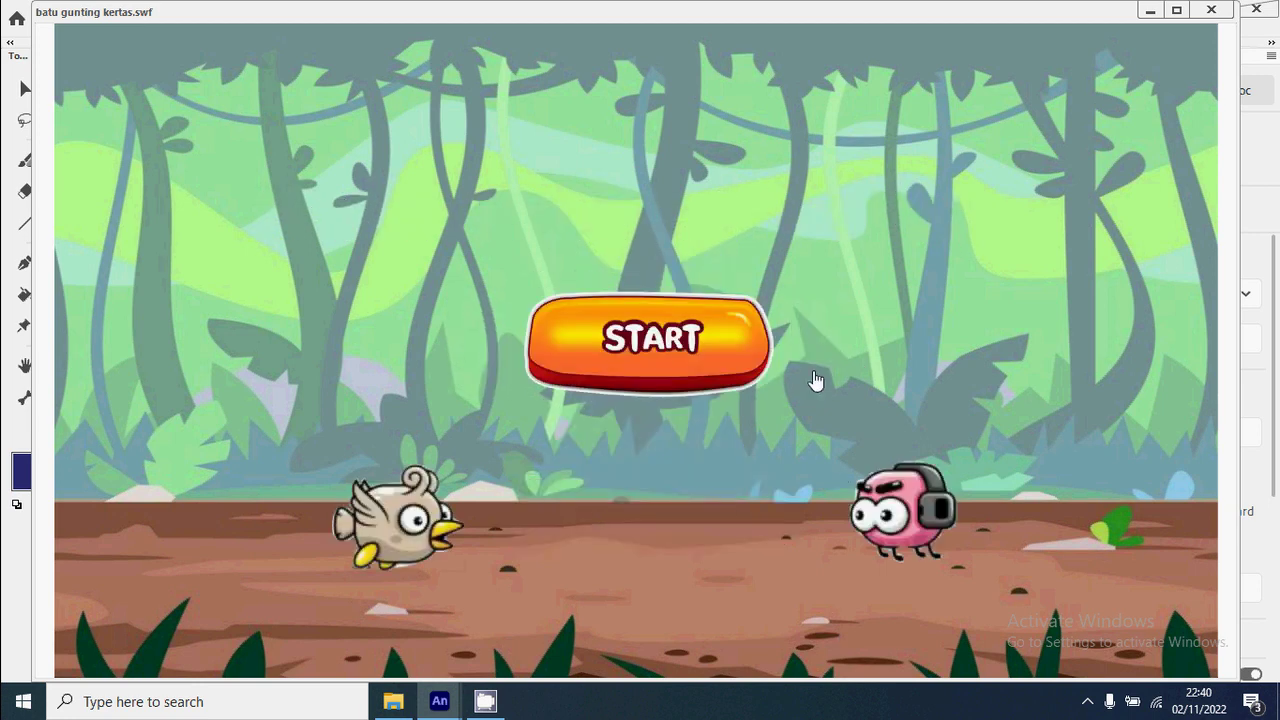
{"action": "left_click", "coordinate": [678, 345]}
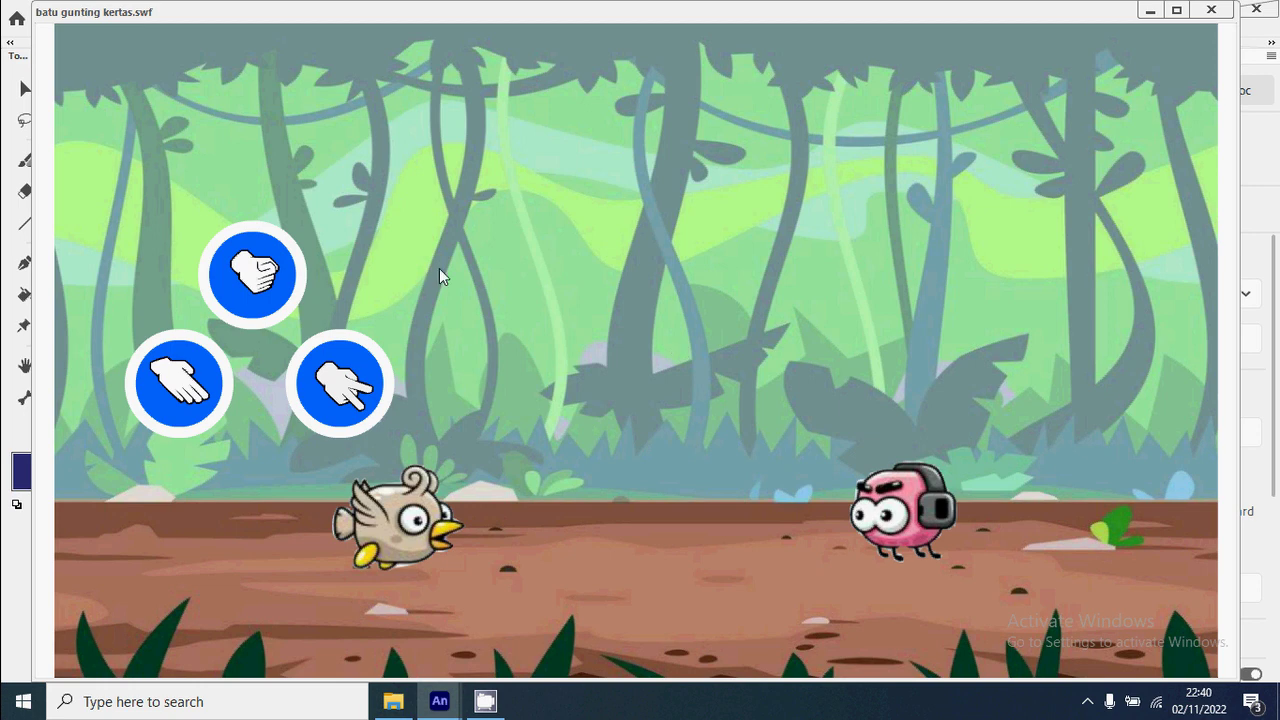
{"action": "left_click", "coordinate": [172, 400]}
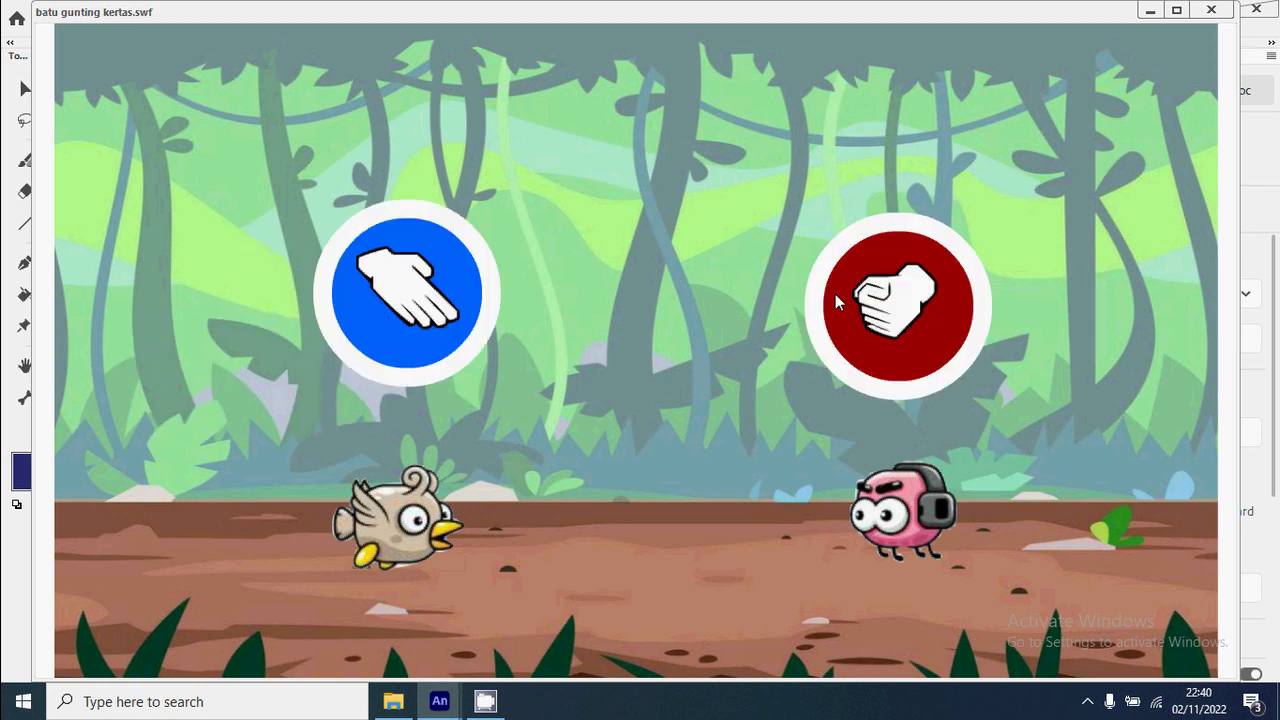
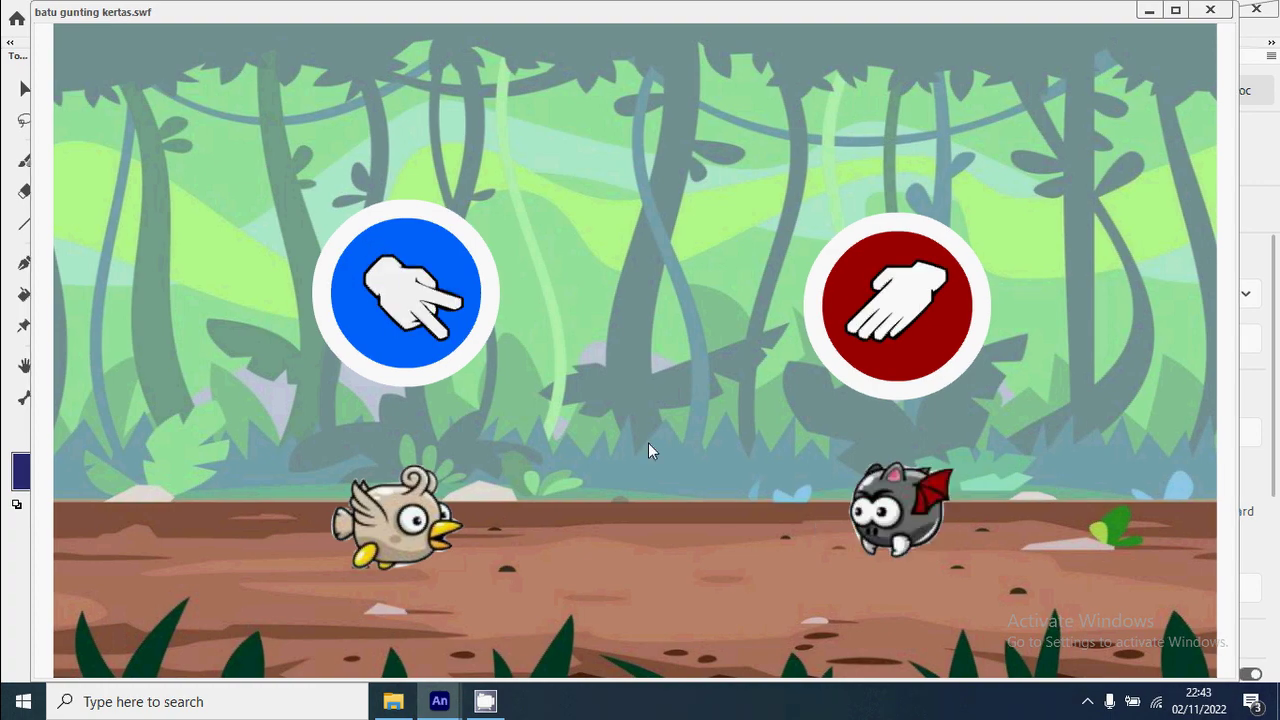
Close the preview and add the comment //logika batu gunting kertas below musuh.visible = true; in the frame 20 script.
{"action": "left_click", "coordinate": [1208, 10]}
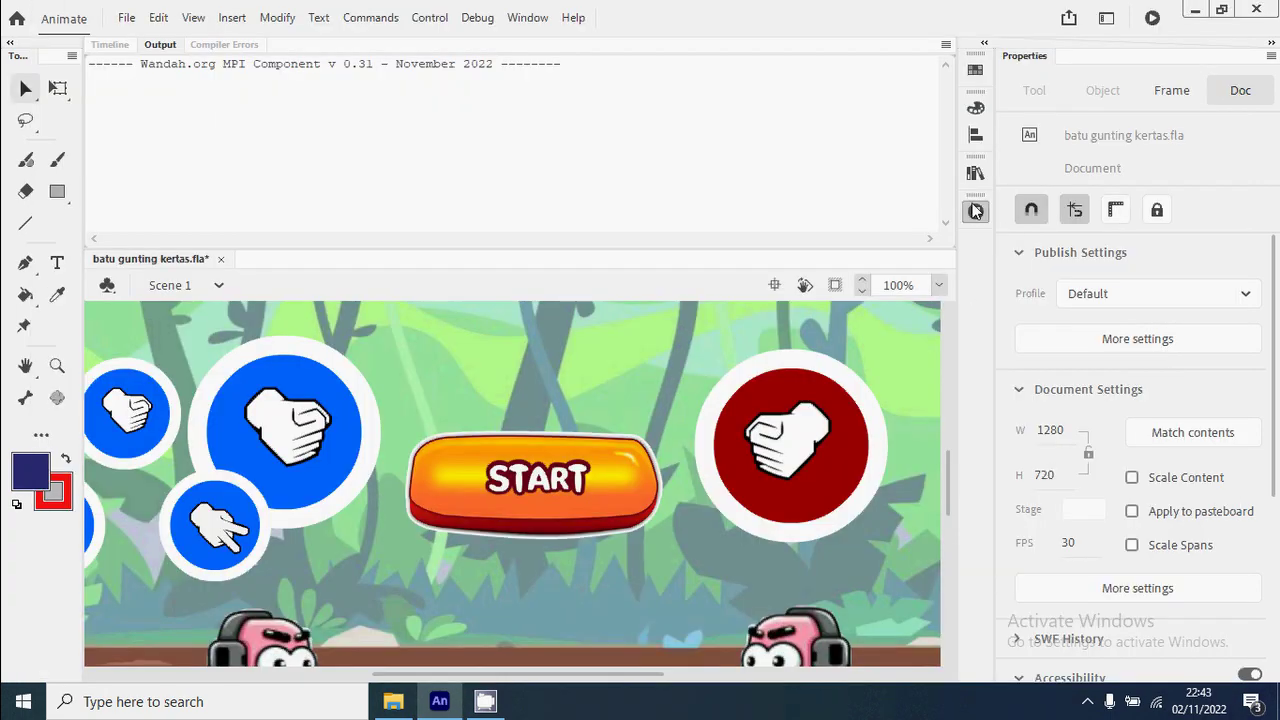
{"action": "key", "text": "F9"}
{"action": "left_click", "coordinate": [691, 478]}
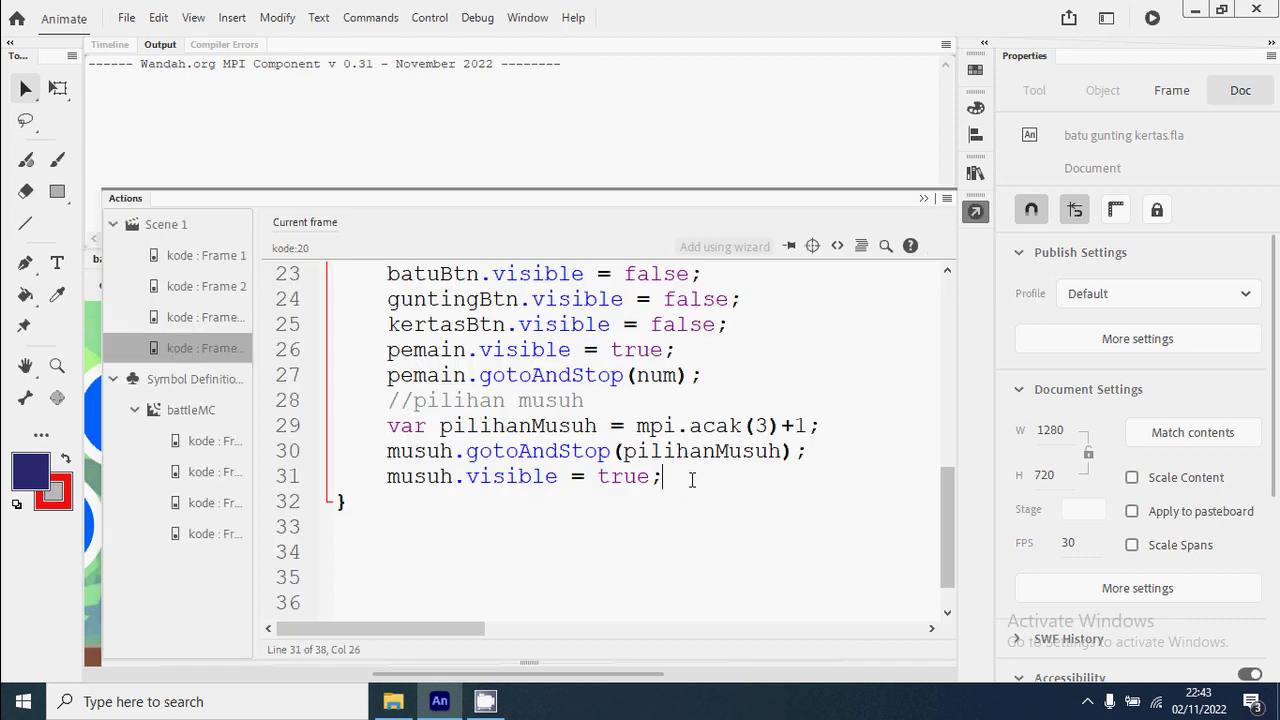
{"action": "key", "text": "Return"}
{"action": "type", "text": "//logika batu g"}
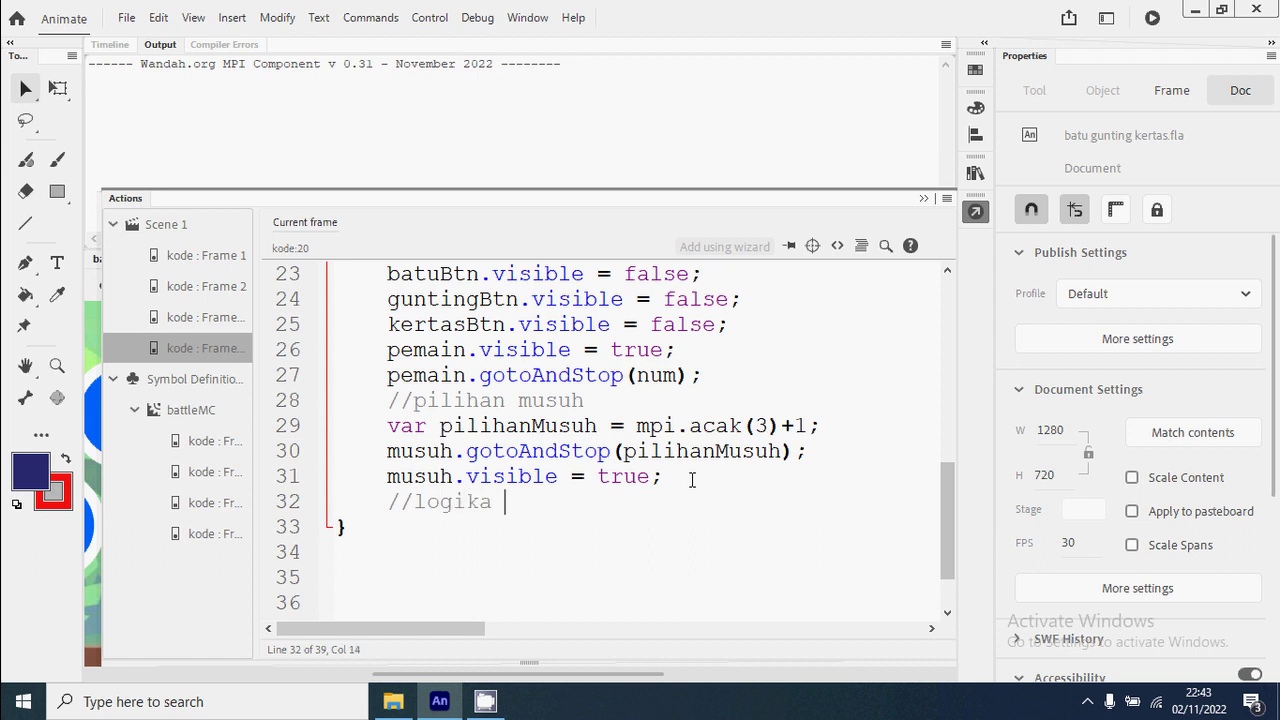
{"action": "type", "text": "unti"}
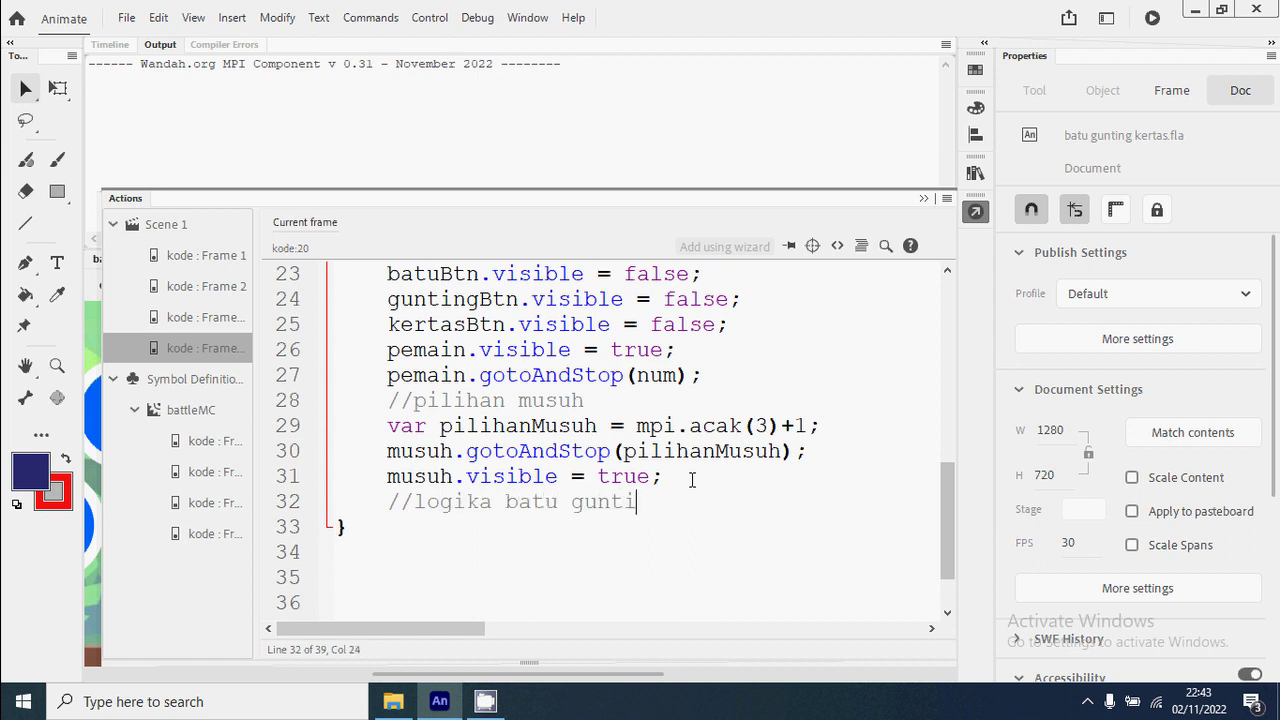
{"action": "type", "text": "ng kertas"}
{"action": "key", "text": "Return"}
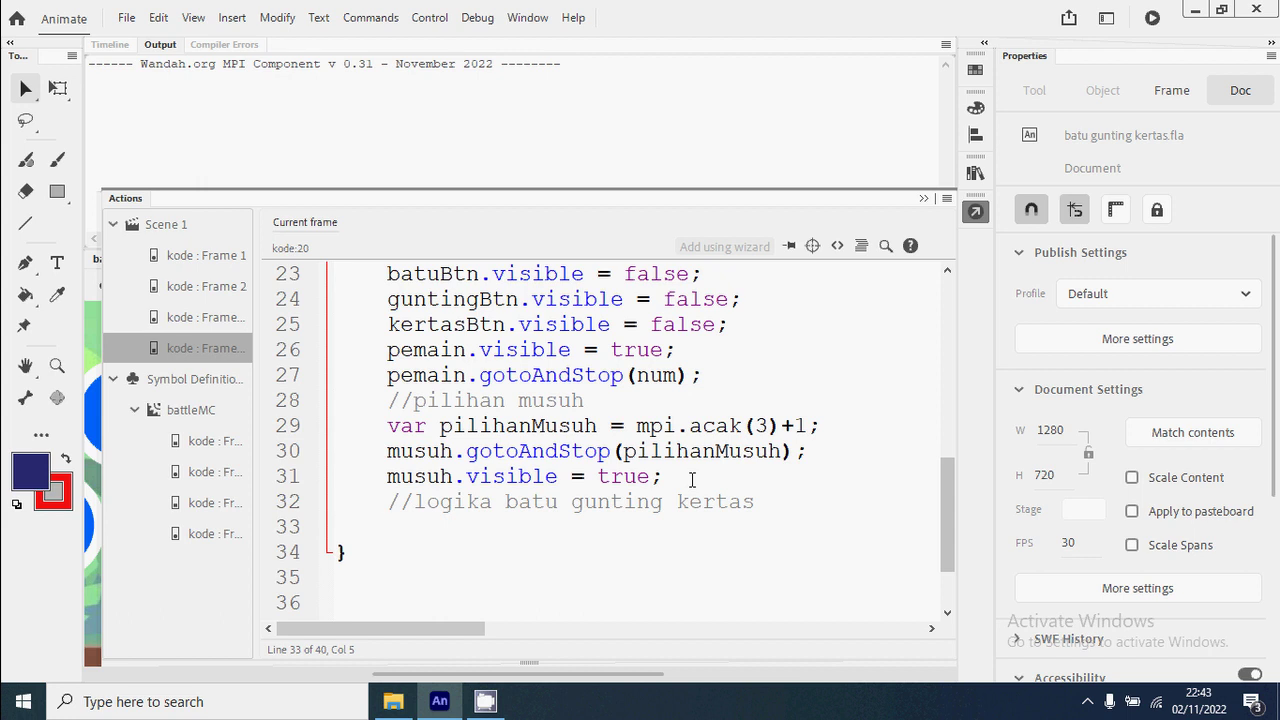
Write an if (num == pilihanMusuh) block under the comment and begin a battleMC.gotoAndPlay( call inside it.
{"action": "type", "text": "if (num == pilihanM"}
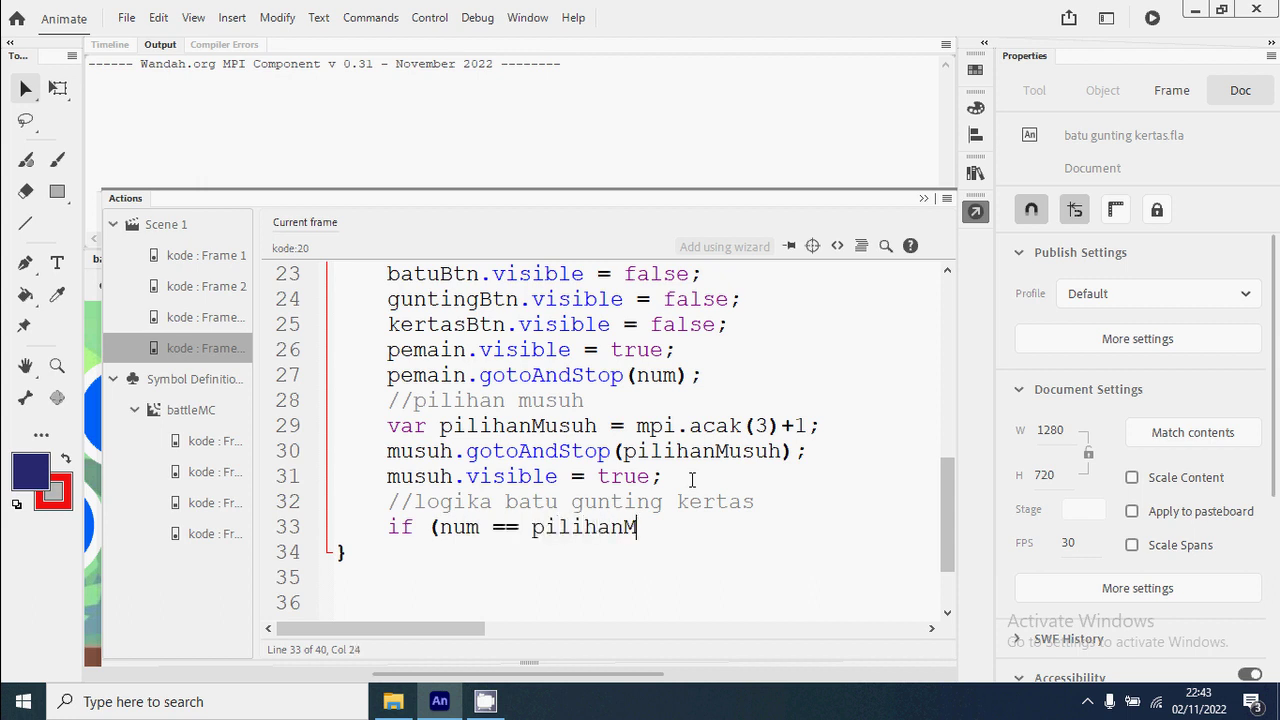
{"action": "type", "text": "usuh){"}
{"action": "key", "text": "Return"}
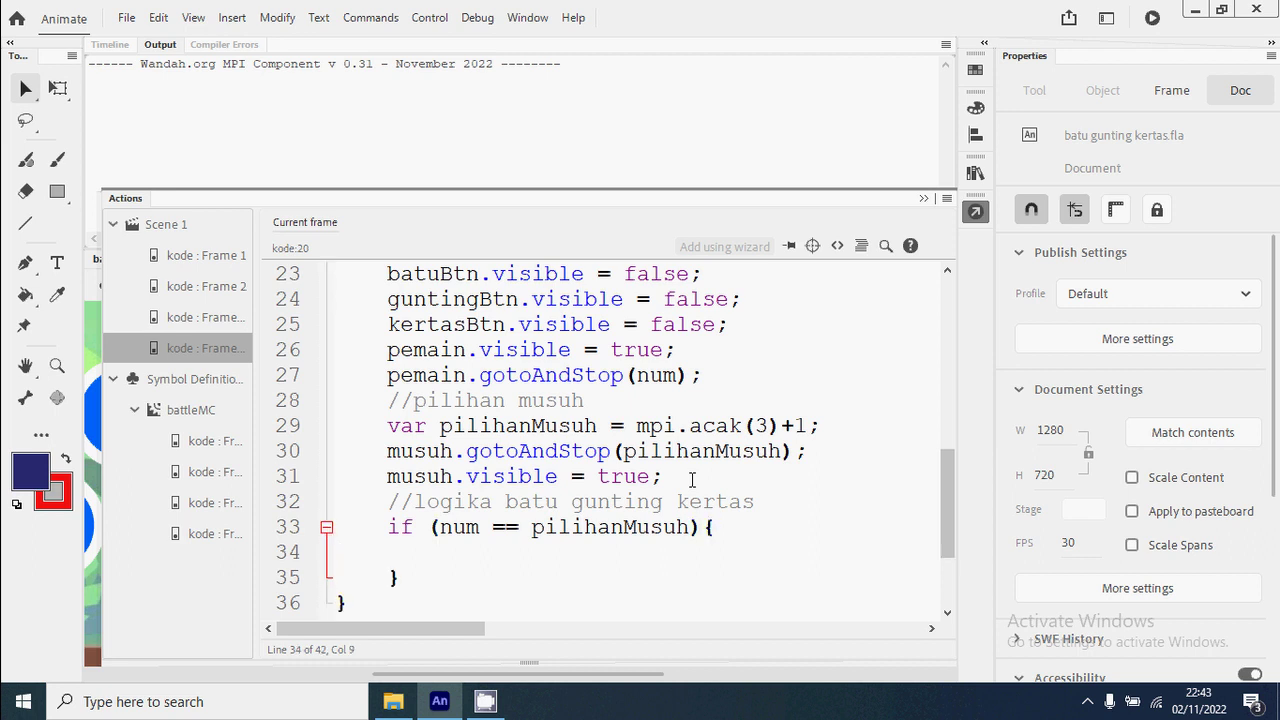
{"action": "type", "text": "battleMC.goto"}
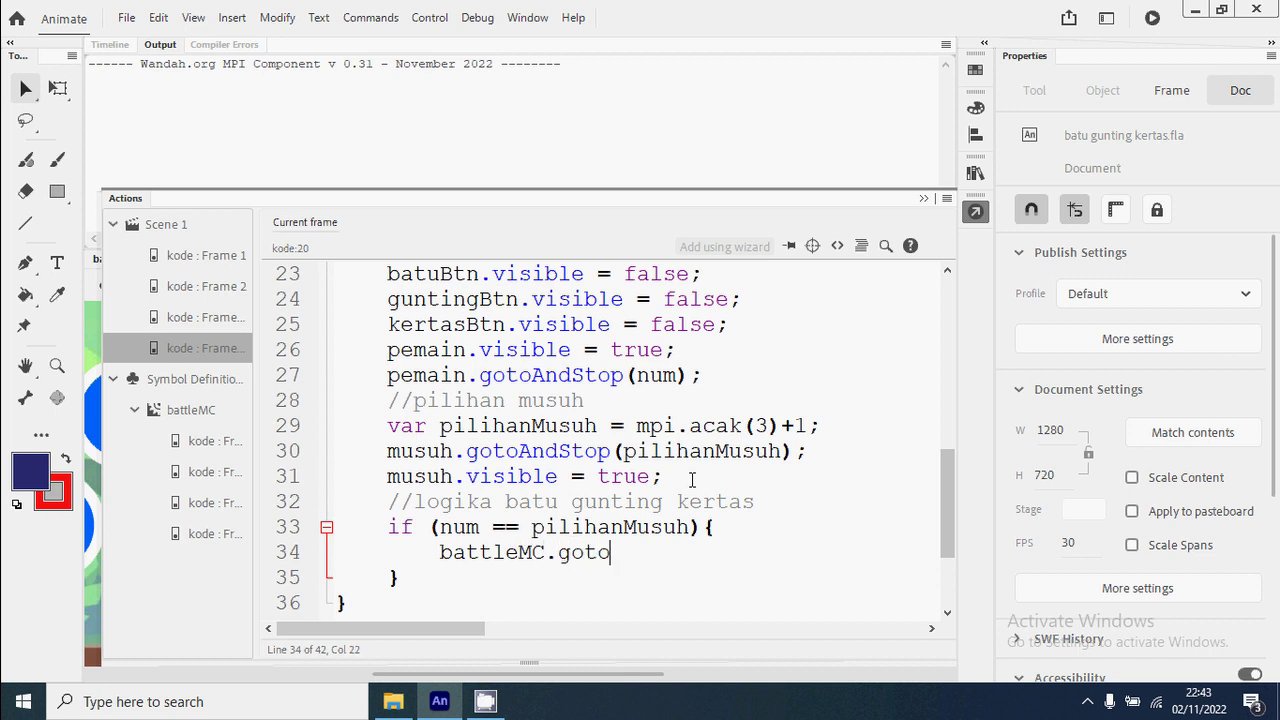
{"action": "type", "text": "AndS"}
{"action": "key", "text": "BackSpace"}
{"action": "type", "text": "Play("}
Examine the battleMC symbol's timeline up to frame 90 for its animation start frames and return to Scene 1.
{"action": "left_click", "coordinate": [975, 211]}
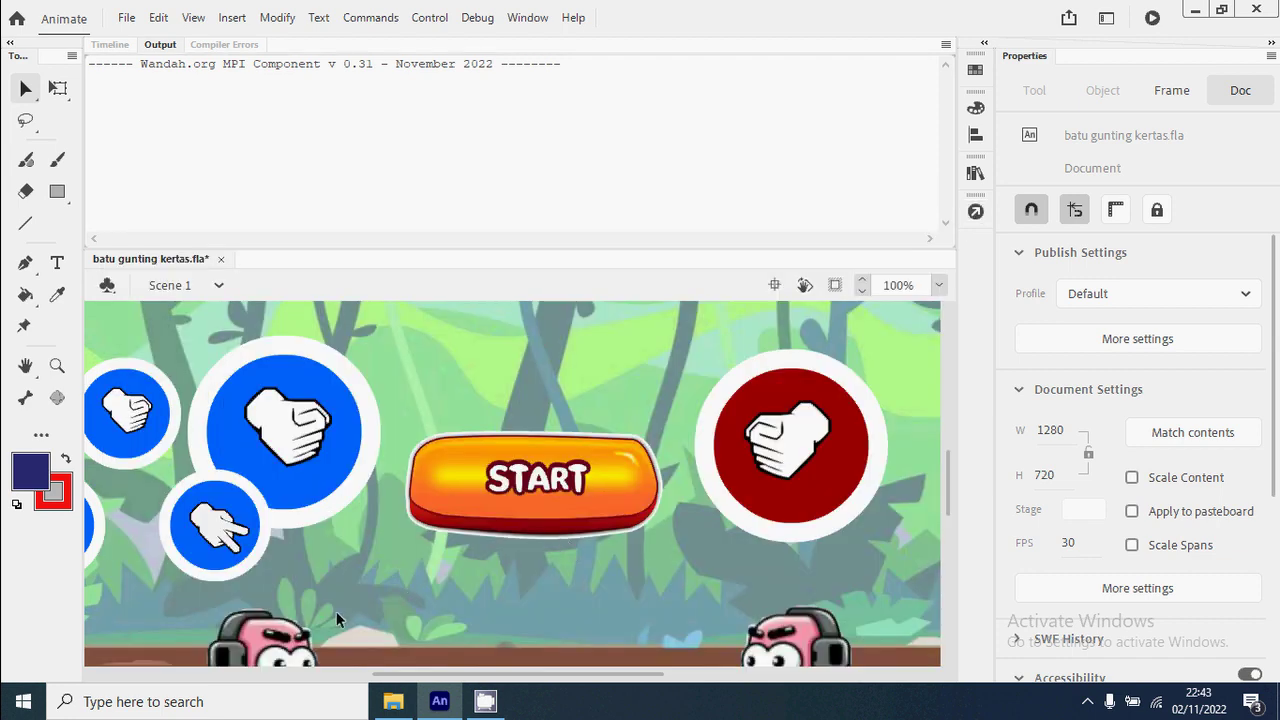
{"action": "left_click", "coordinate": [286, 631]}
{"action": "double_click", "coordinate": [286, 631]}
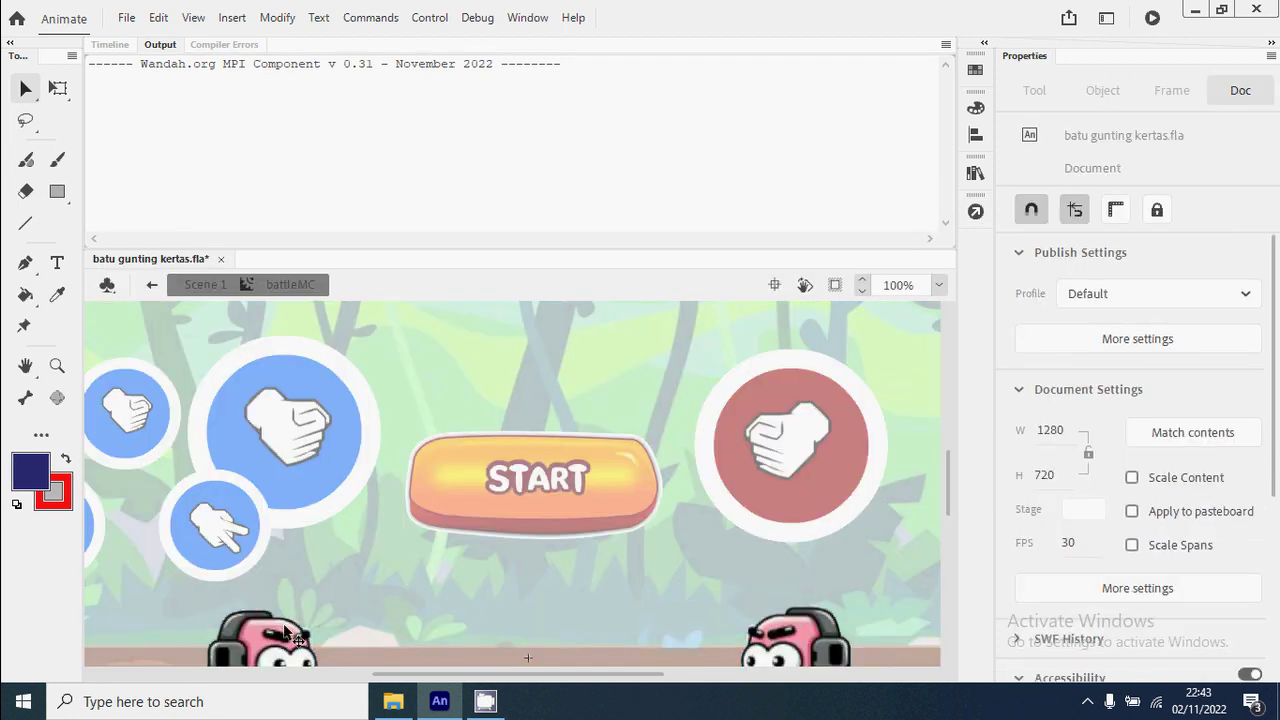
{"action": "left_click", "coordinate": [110, 44]}
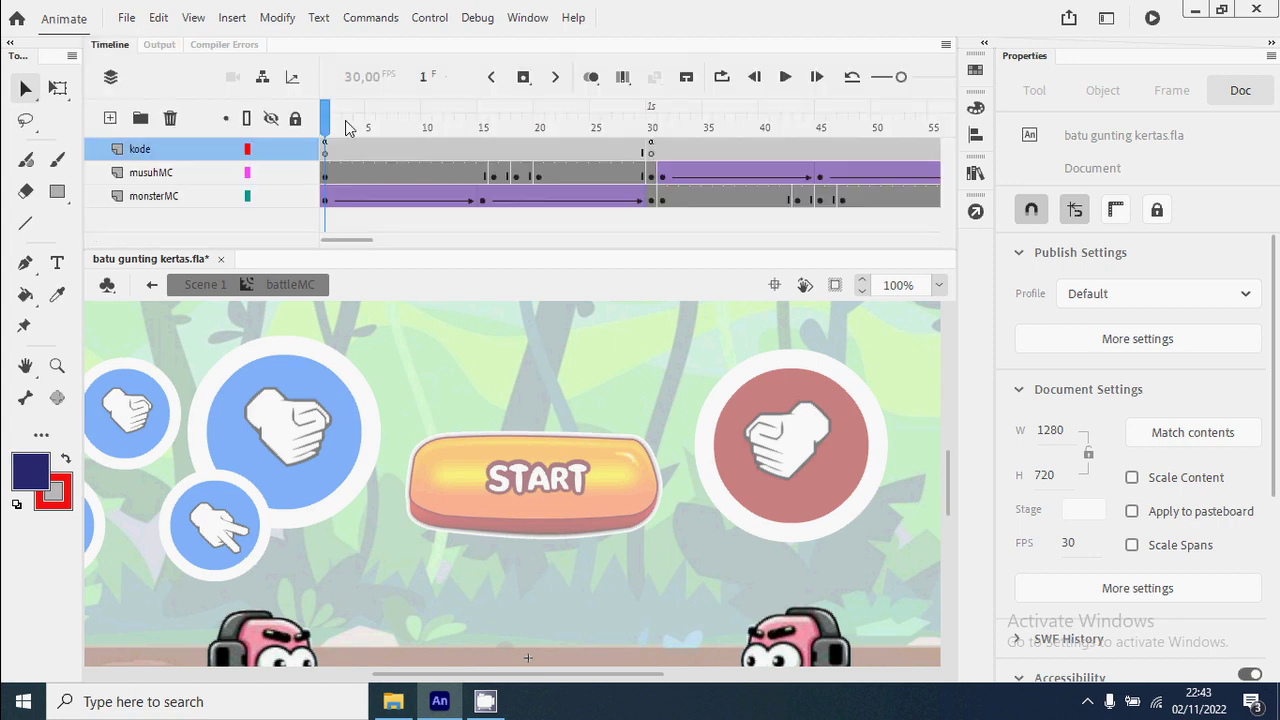
{"action": "left_click_drag", "start_coordinate": [330, 118], "coordinate": [865, 118]}
{"action": "left_click_drag", "start_coordinate": [985, 180], "coordinate": [889, 176]}
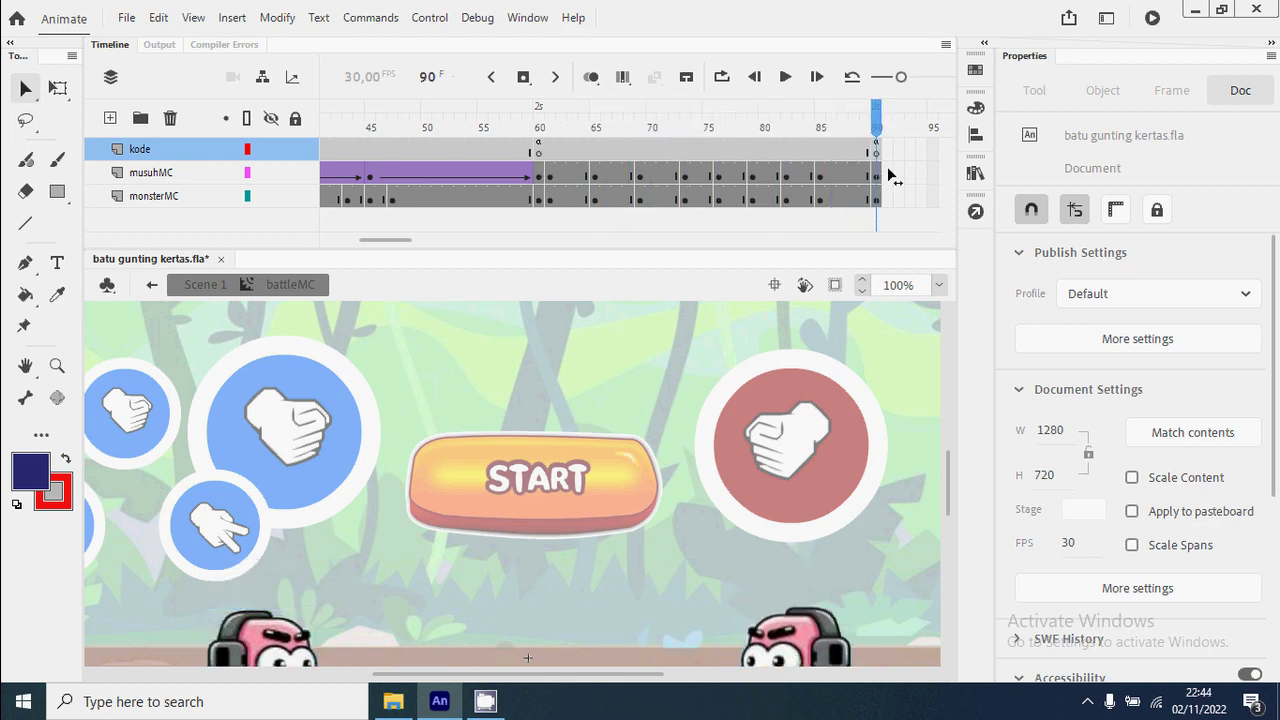
{"action": "left_click", "coordinate": [205, 284]}
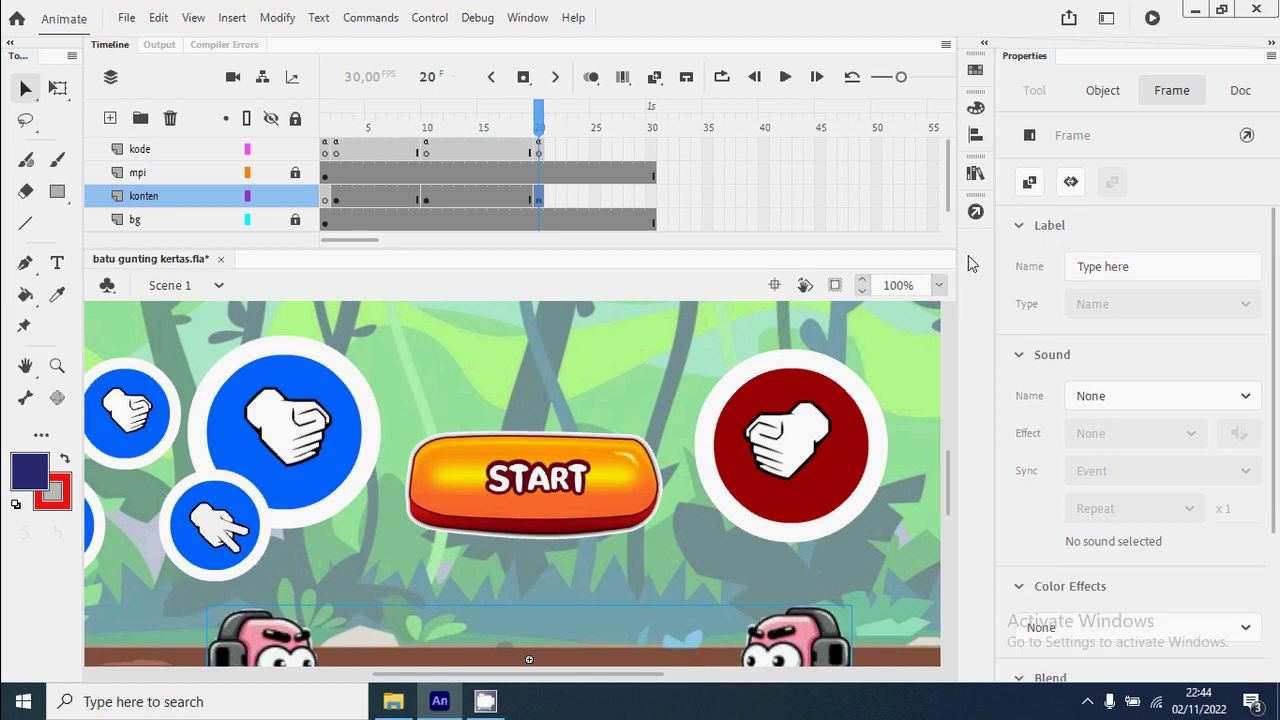
Reopen the frame 20 script of the kode layer and complete the battleMC.gotoAndPlay call with 61 as its argument.
{"action": "left_click", "coordinate": [976, 212]}
{"action": "left_click", "coordinate": [542, 155]}
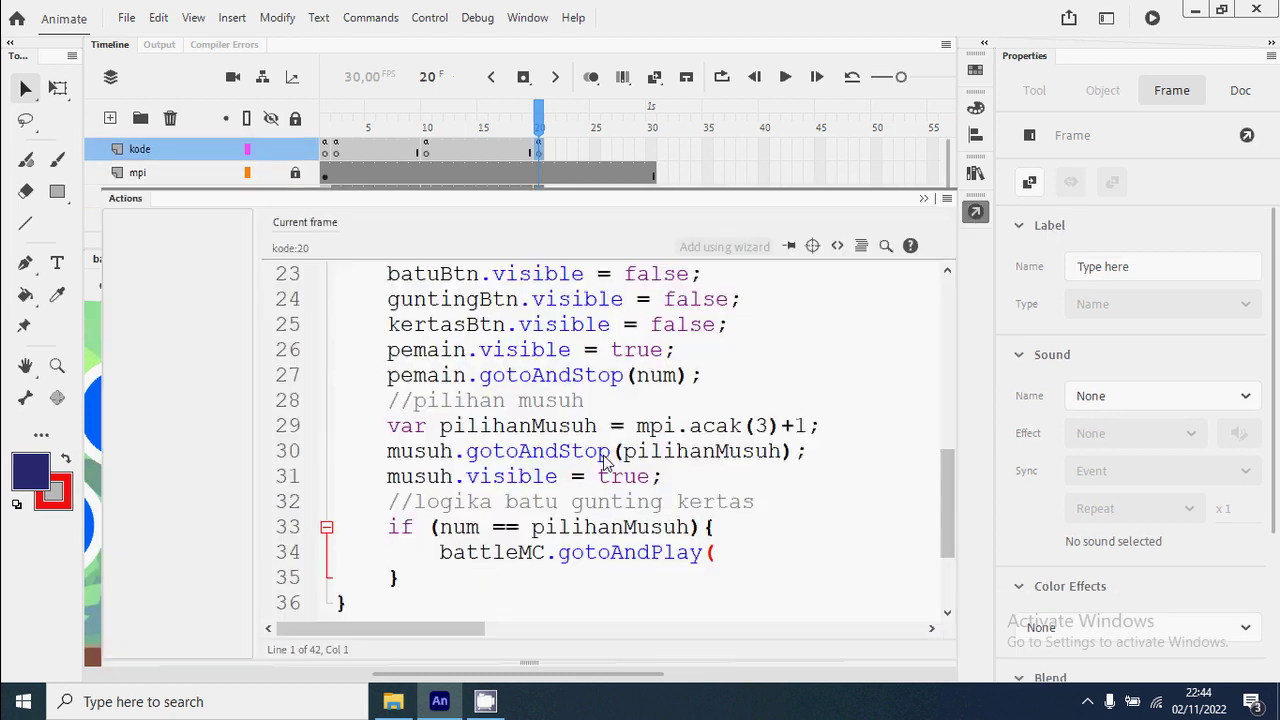
{"action": "left_click", "coordinate": [976, 212]}
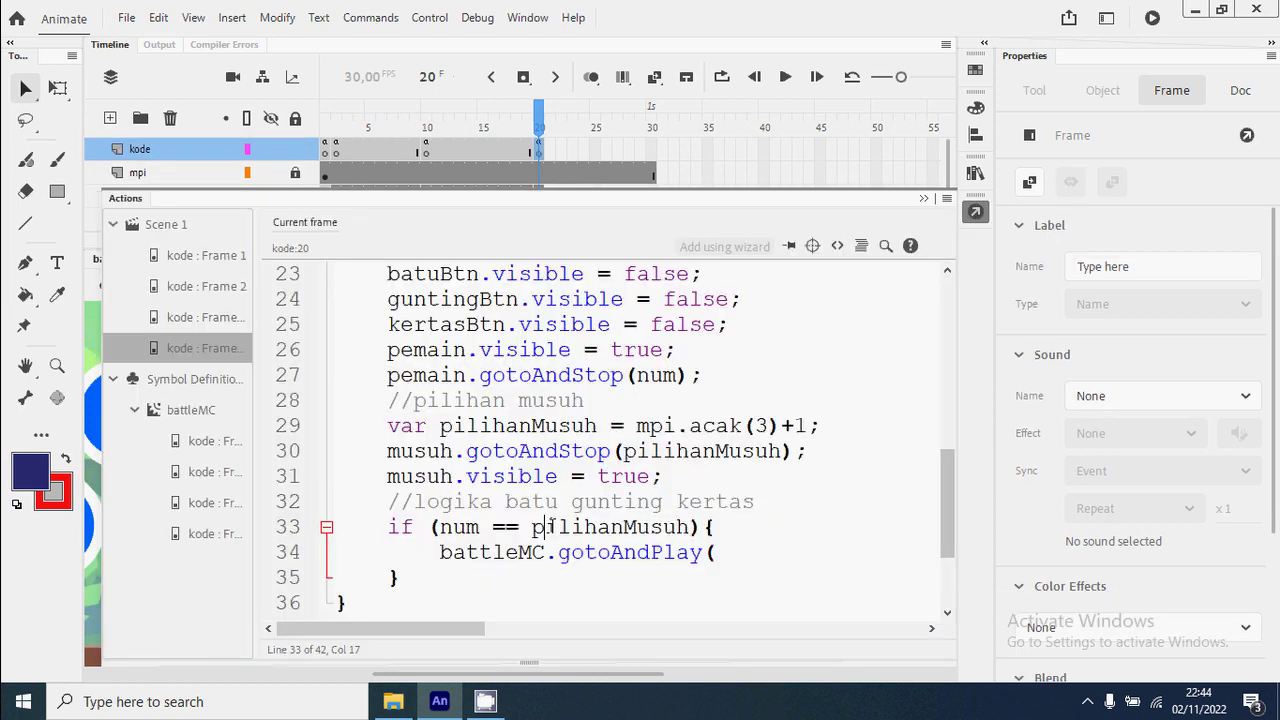
{"action": "type", "text": "61);"}
{"action": "scroll", "coordinate": [677, 563], "scroll_direction": "down", "scroll_amount": 1}
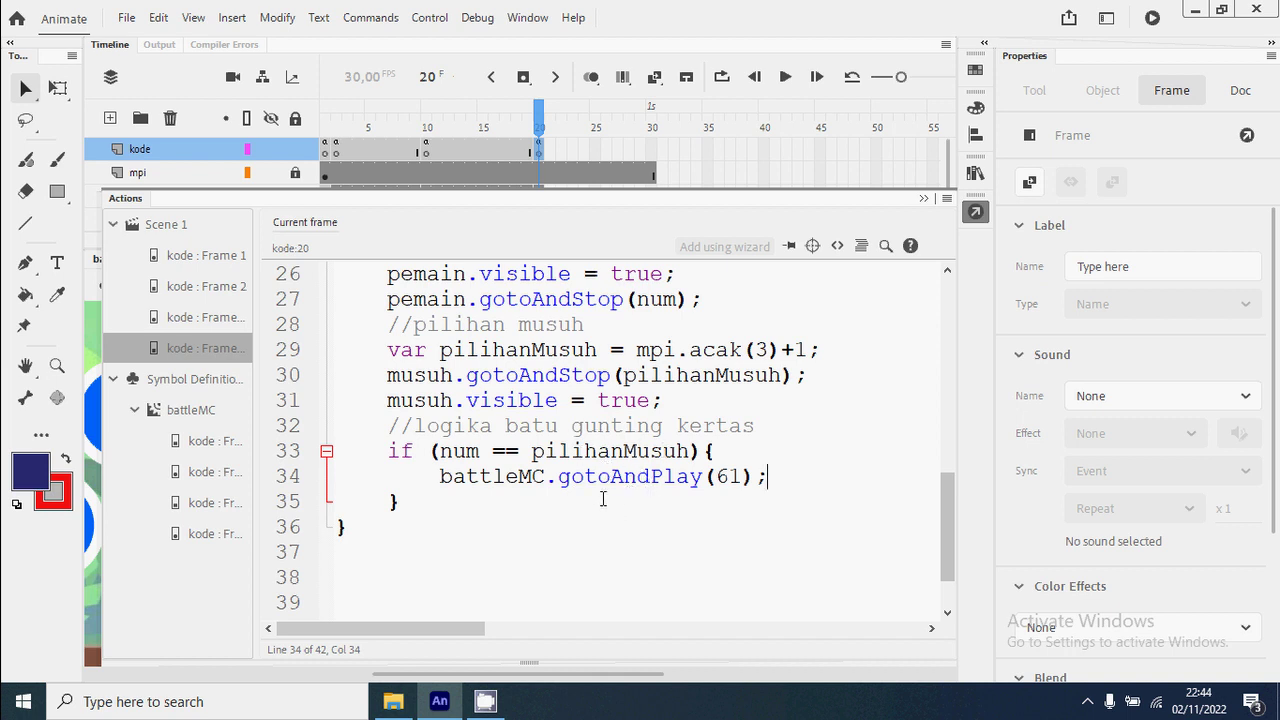
Add the comment //pemain menang on a new line below the closed if (num == pilihanMusuh) block.
{"action": "left_click", "coordinate": [430, 511]}
{"action": "key", "text": "Return"}
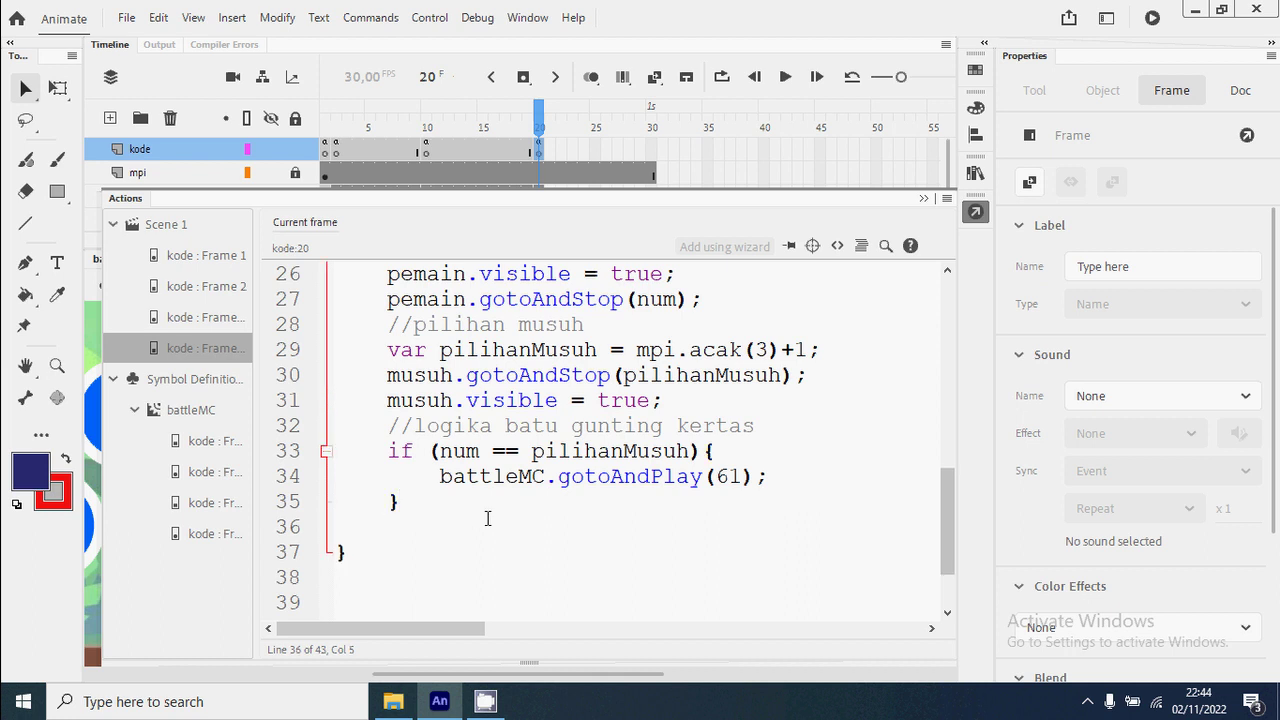
{"action": "type", "text": "//pemain menang"}
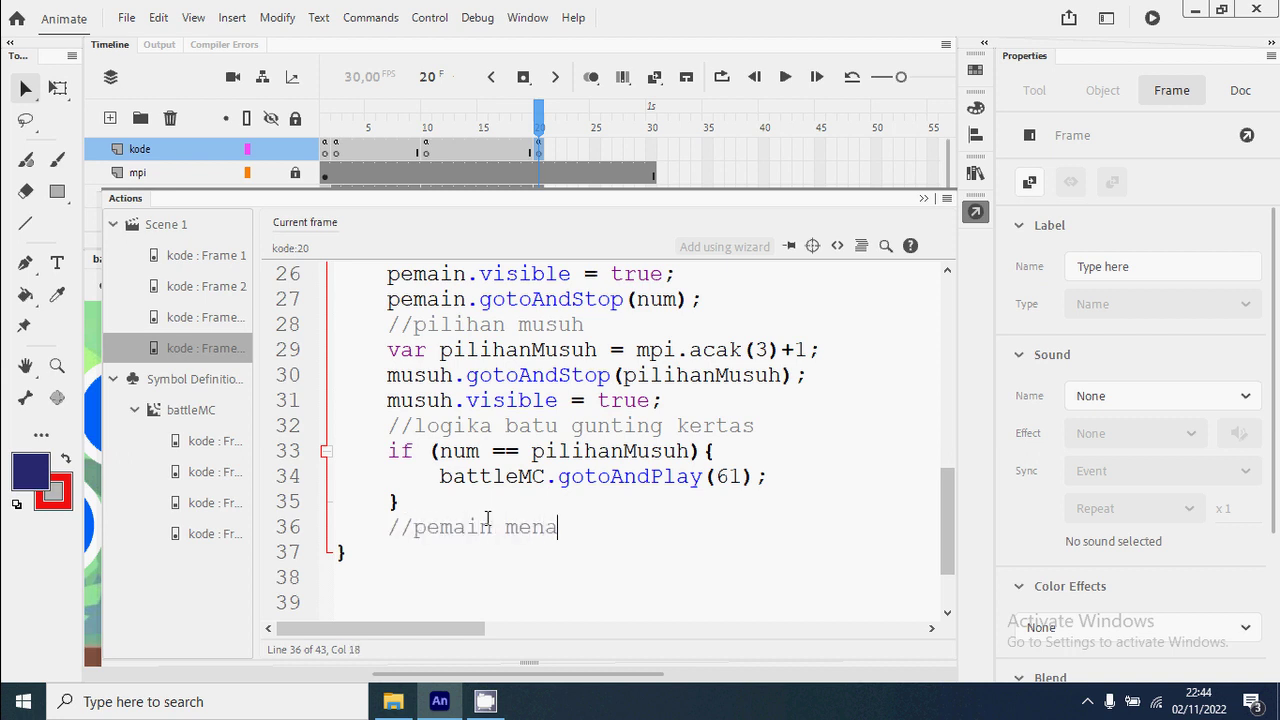
{"action": "key", "text": "Return"}
Start an if statement under the //pemain menang comment with the first condition (num == 1 && pilihanMusuh==2).
{"action": "type", "text": "if ("}
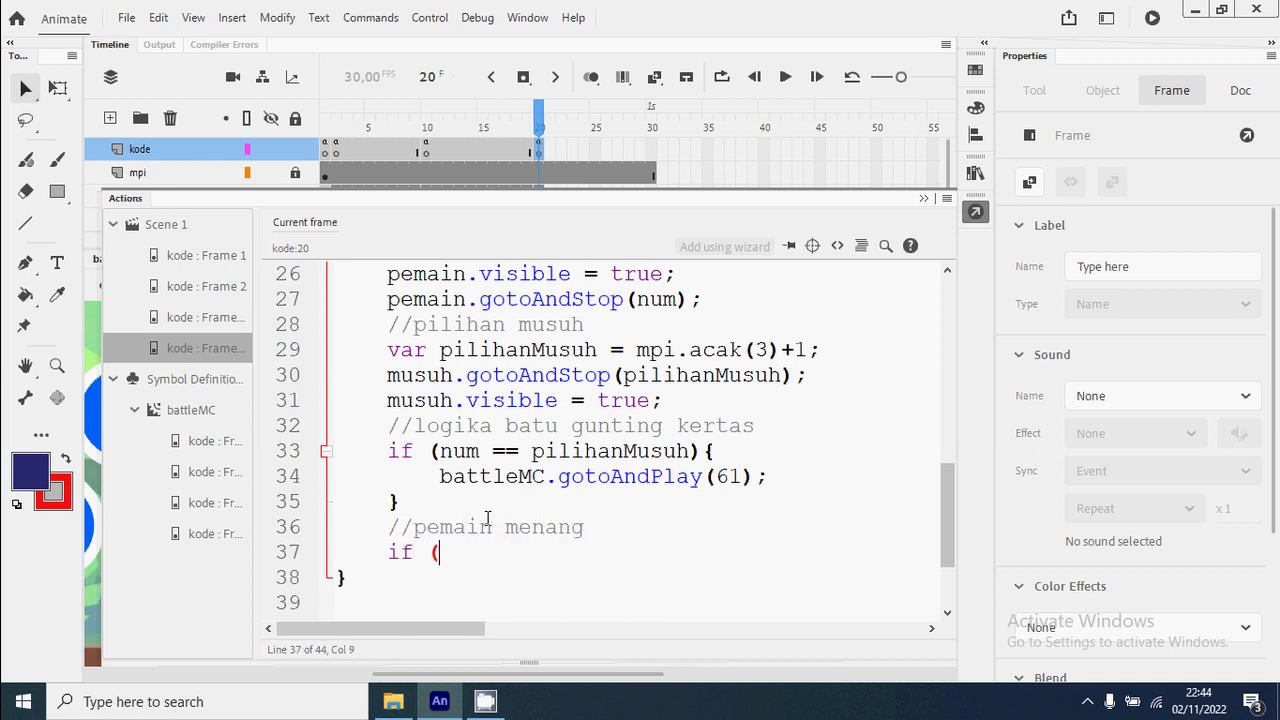
{"action": "type", "text": "(num == 1"}
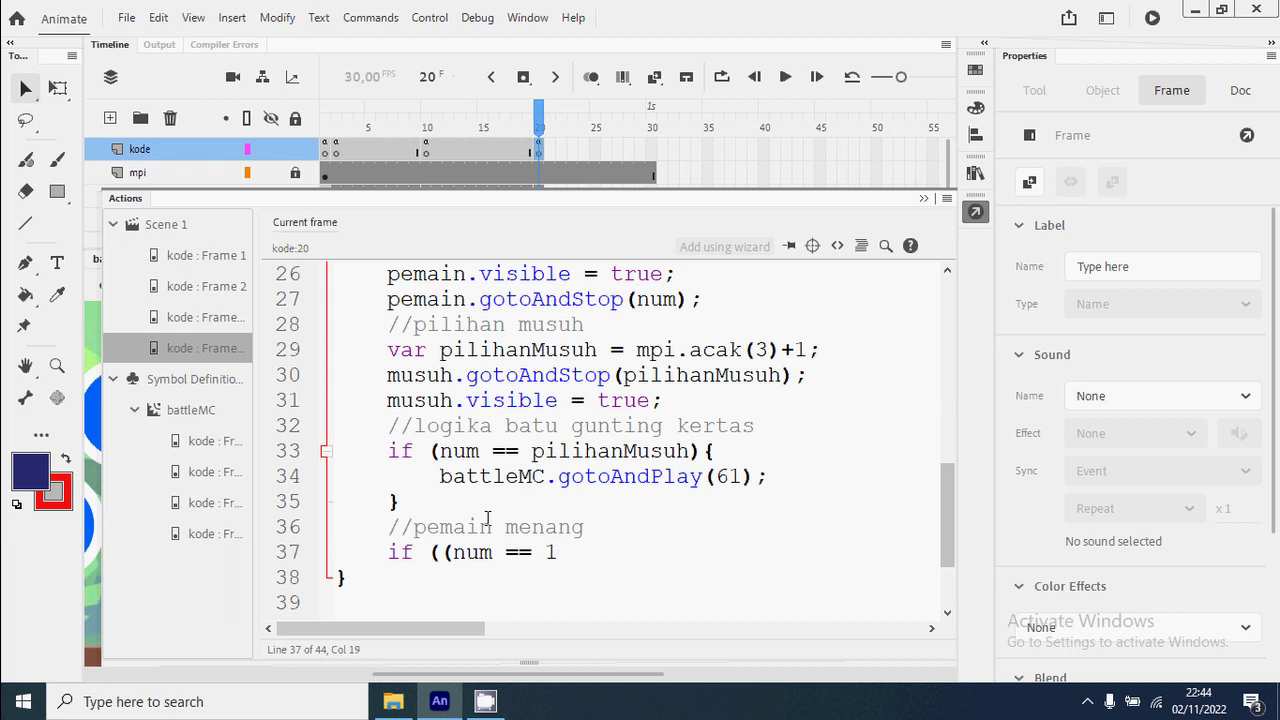
{"action": "type", "text": " &&"}
{"action": "type", "text": "pilia"}
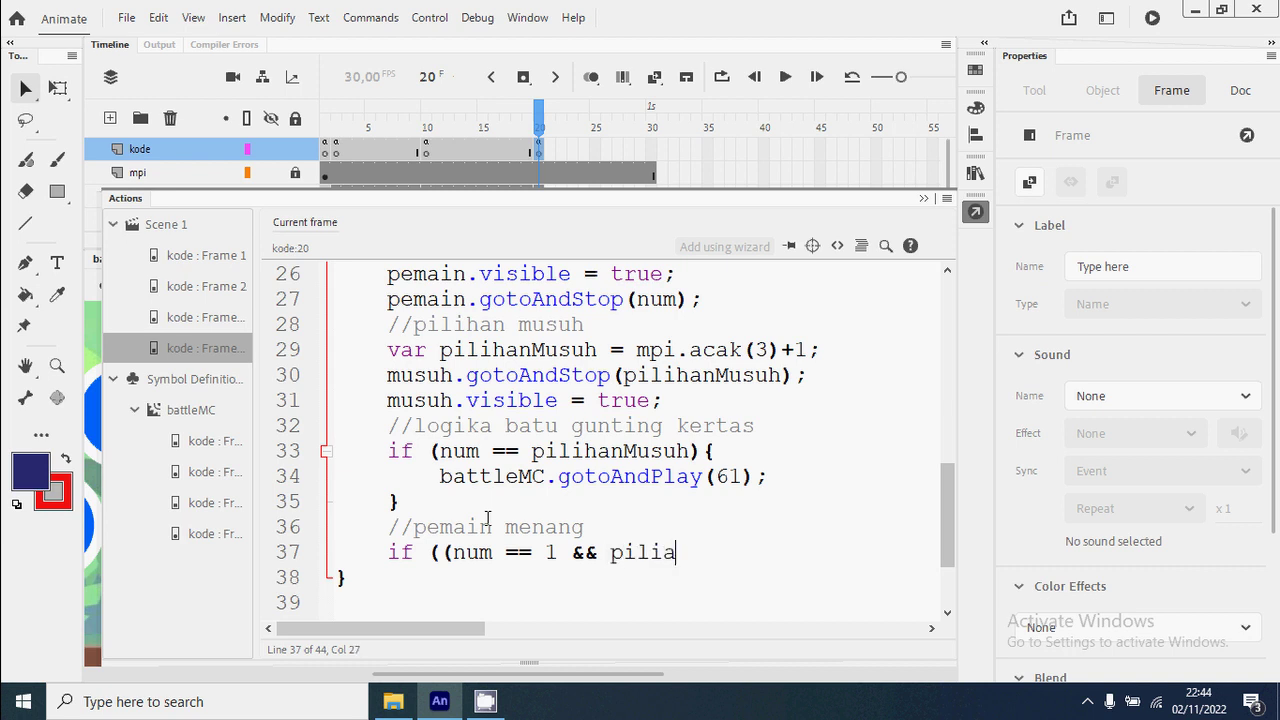
{"action": "key", "text": "BackSpace"}
{"action": "type", "text": "hanMusuh"}
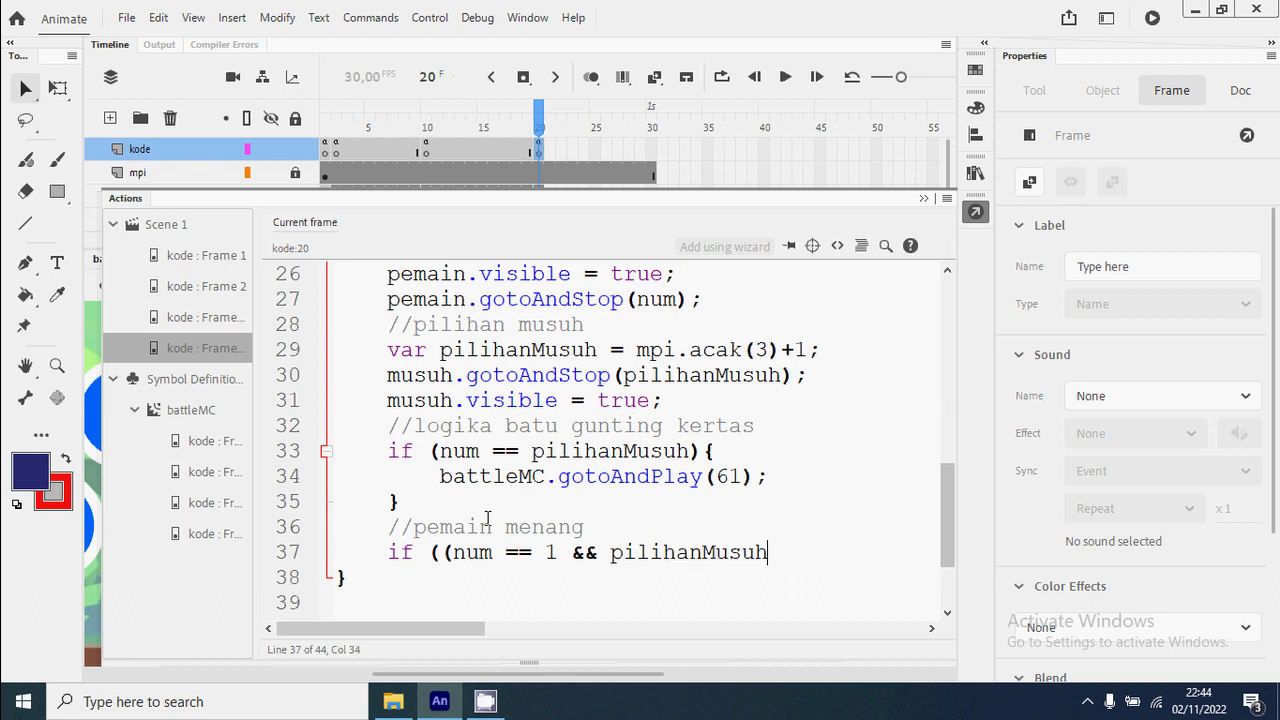
{"action": "type", "text": "==2)"}
{"action": "double_click", "coordinate": [471, 552]}
{"action": "left_click", "coordinate": [549, 552]}
{"action": "double_click", "coordinate": [549, 552]}
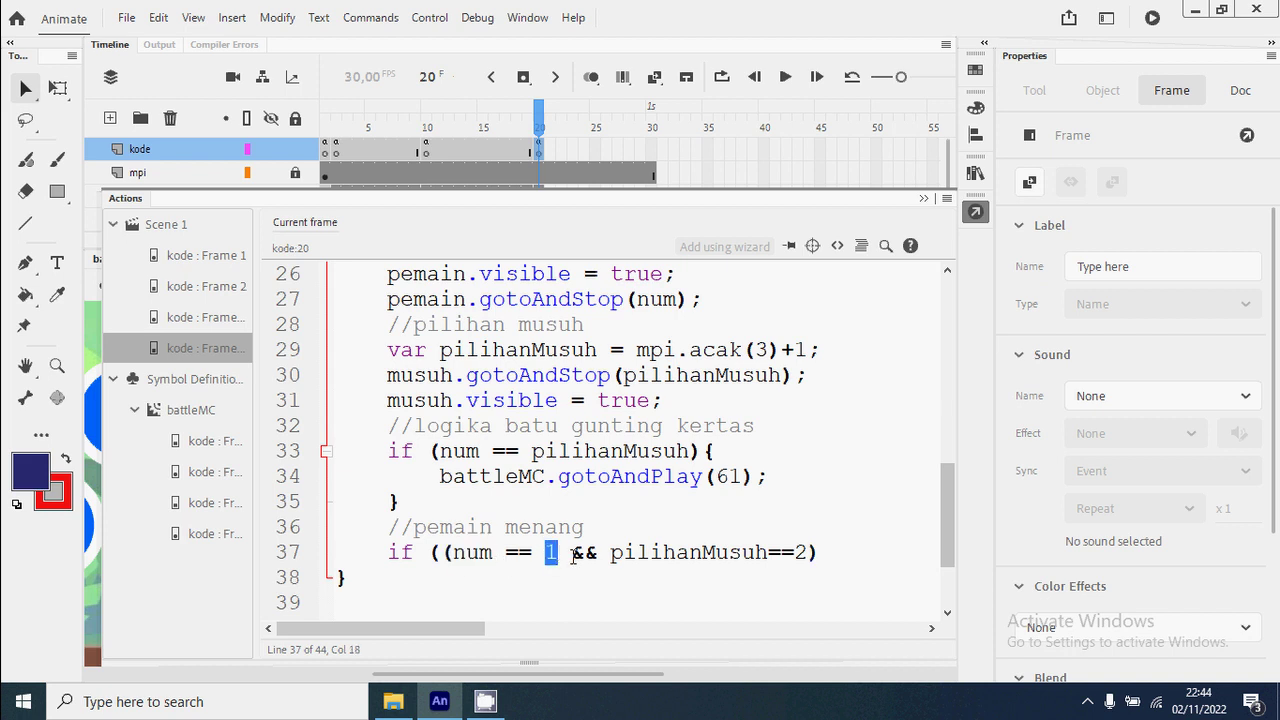
{"action": "left_click", "coordinate": [801, 552]}
{"action": "double_click", "coordinate": [800, 552]}
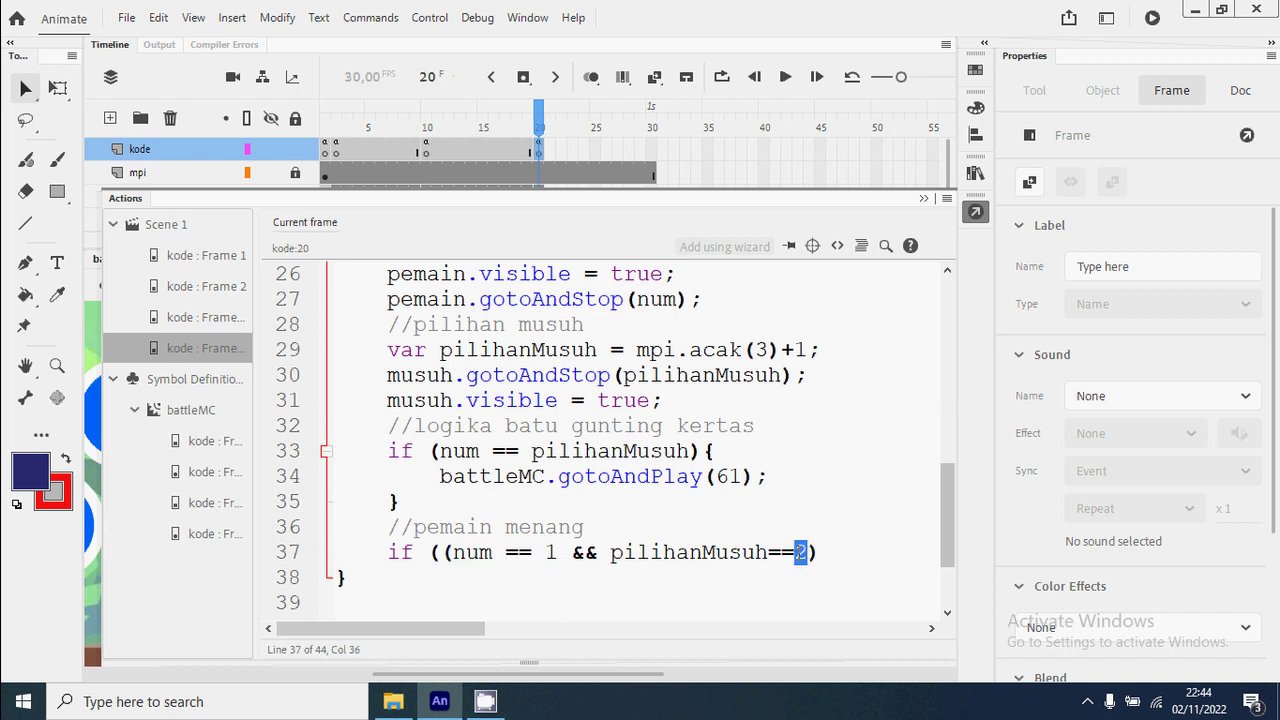
Append || to line 37 followed by a pasted copy of the (num == 1 && pilihanMusuh==2) condition.
{"action": "left_click", "coordinate": [826, 553]}
{"action": "type", "text": "||"}
{"action": "left_click_drag", "start_coordinate": [434, 629], "coordinate": [462, 629]}
{"action": "left_click_drag", "start_coordinate": [364, 552], "coordinate": [742, 552]}
{"action": "right_click", "coordinate": [728, 552]}
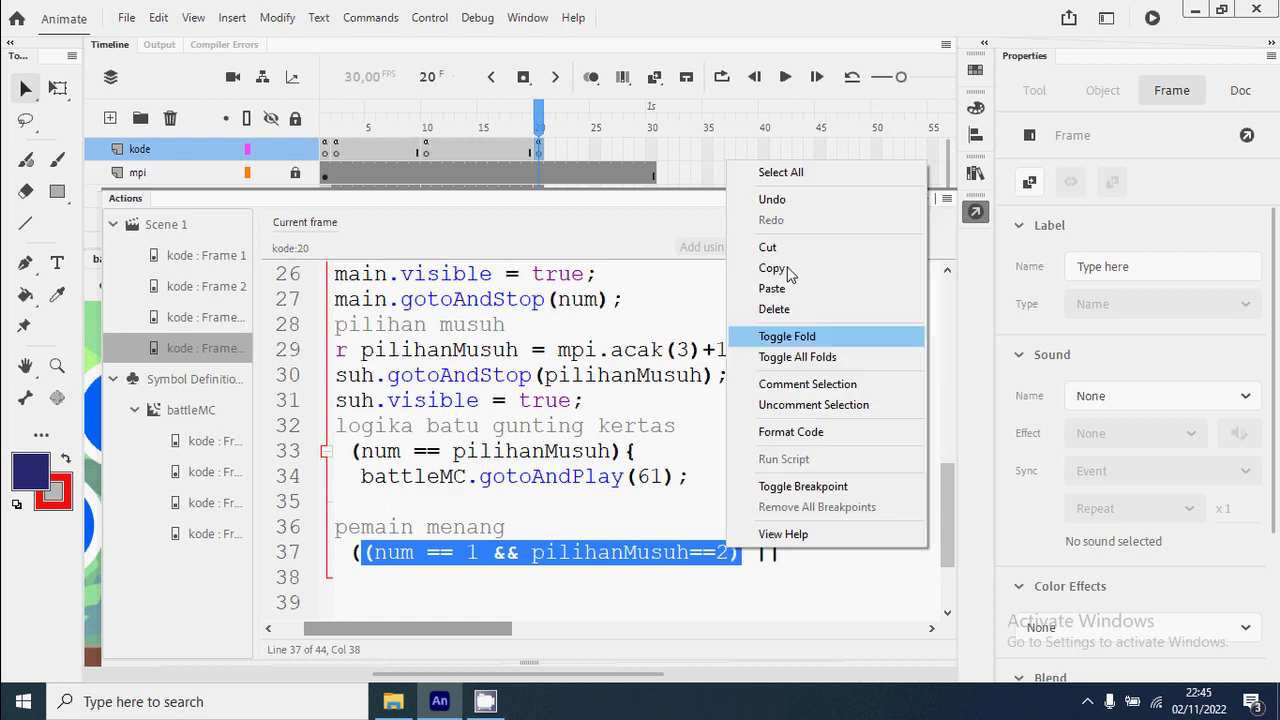
{"action": "left_click", "coordinate": [809, 271]}
{"action": "left_click", "coordinate": [800, 552]}
{"action": "right_click", "coordinate": [800, 552]}
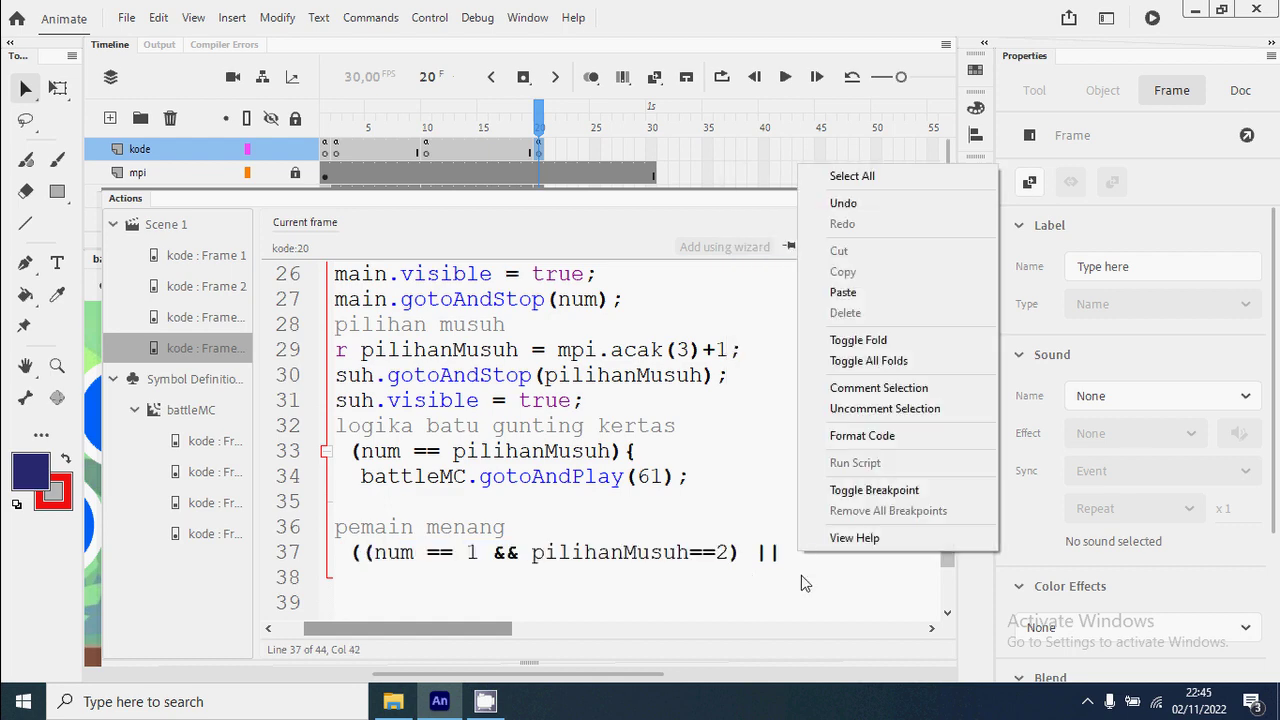
{"action": "left_click", "coordinate": [843, 292]}
{"action": "left_click_drag", "start_coordinate": [553, 629], "coordinate": [591, 629]}
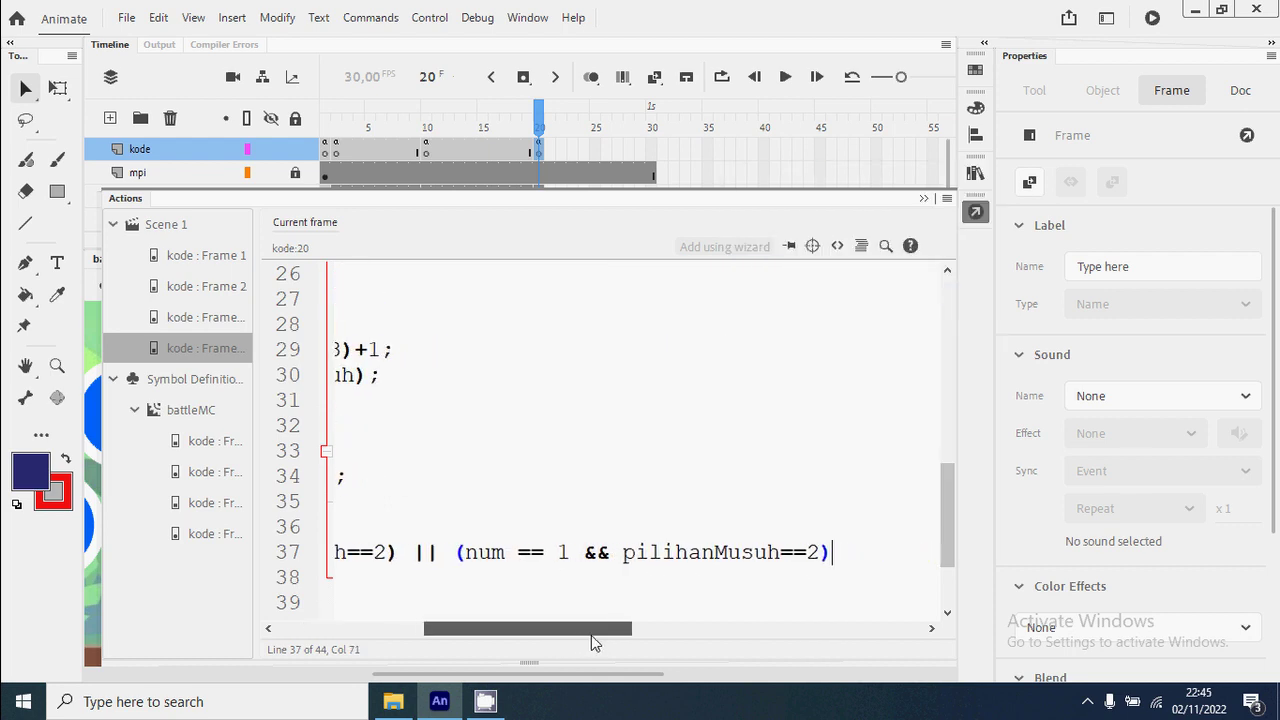
Change the copied second condition on line 37 to num == 2 and pilihanMusuh==3.
{"action": "double_click", "coordinate": [557, 552]}
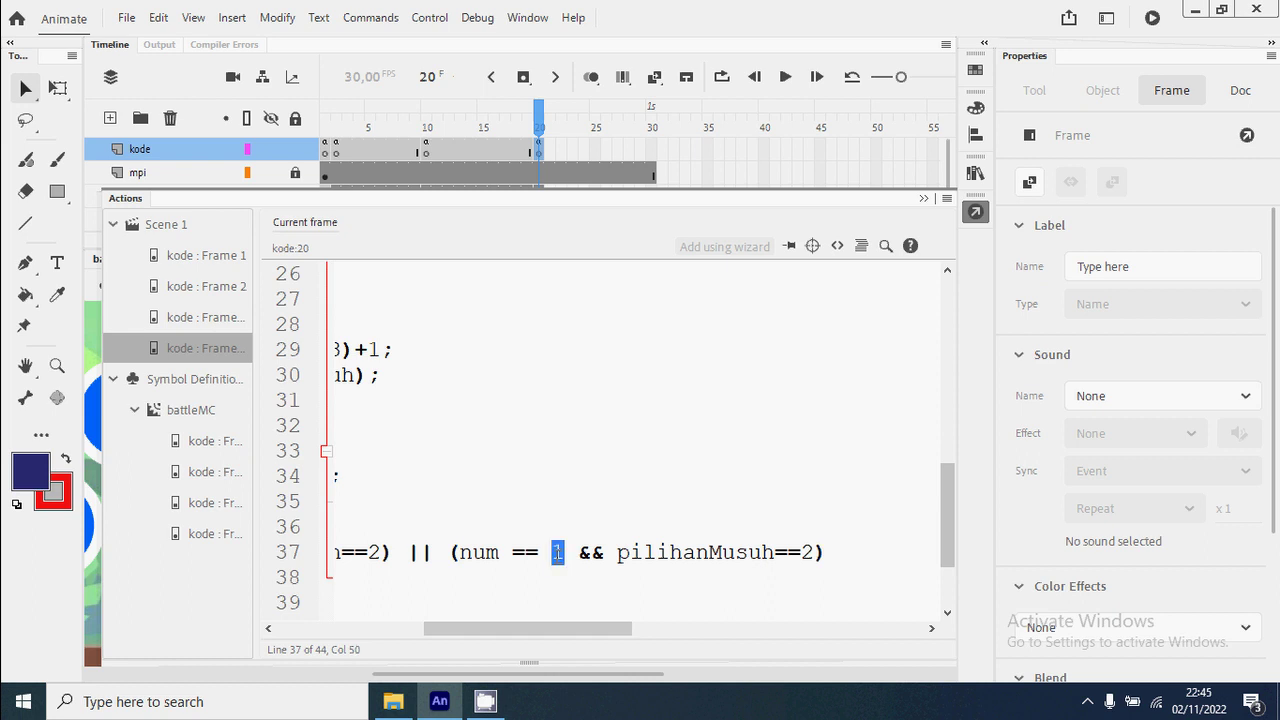
{"action": "type", "text": "2"}
{"action": "double_click", "coordinate": [807, 552]}
{"action": "type", "text": "3"}
{"action": "left_click", "coordinate": [776, 552]}
Append || and a third pasted condition changed to (num == 3 && pilihanMusuh==1), closing the if statement's outer parenthesis.
{"action": "left_click", "coordinate": [840, 552]}
{"action": "type", "text": "||"}
{"action": "key", "text": "ctrl+v"}
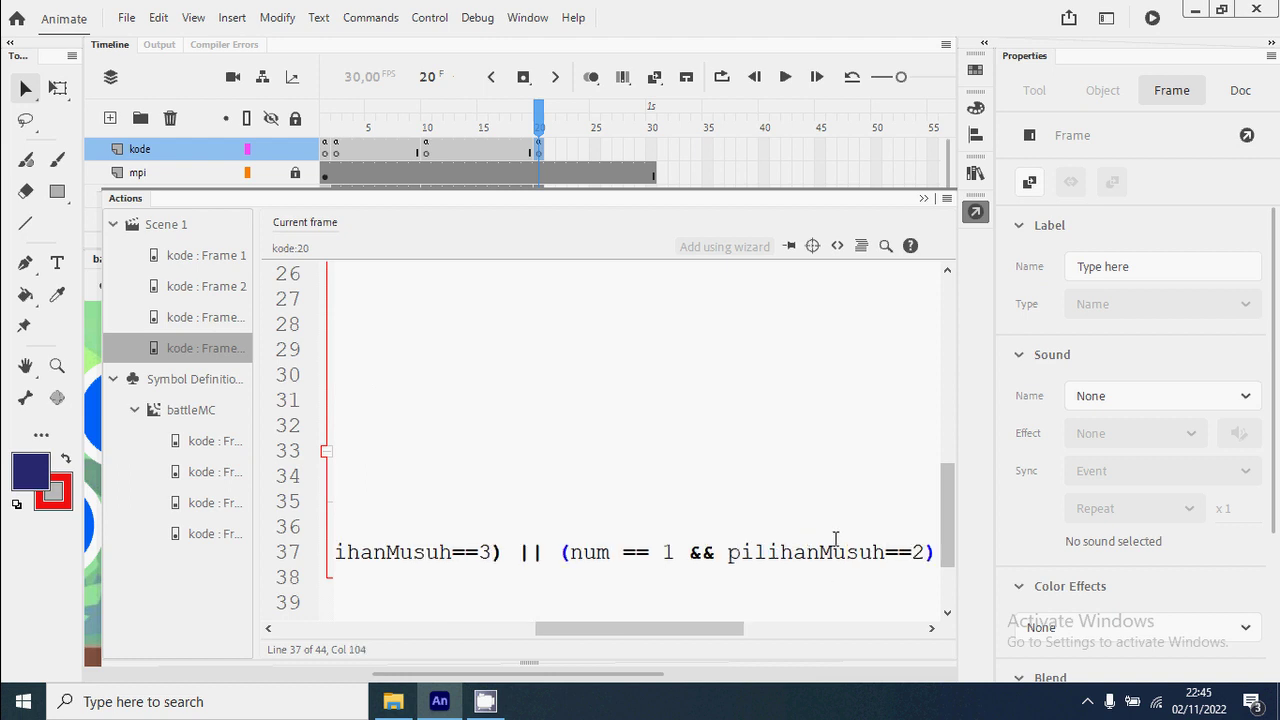
{"action": "double_click", "coordinate": [668, 553]}
{"action": "type", "text": "3"}
{"action": "mouse_move", "coordinate": [657, 630]}
{"action": "left_mouse_down"}
{"action": "mouse_move", "coordinate": [428, 638]}
{"action": "mouse_move", "coordinate": [717, 640]}
{"action": "mouse_move", "coordinate": [671, 639]}
{"action": "left_mouse_up"}
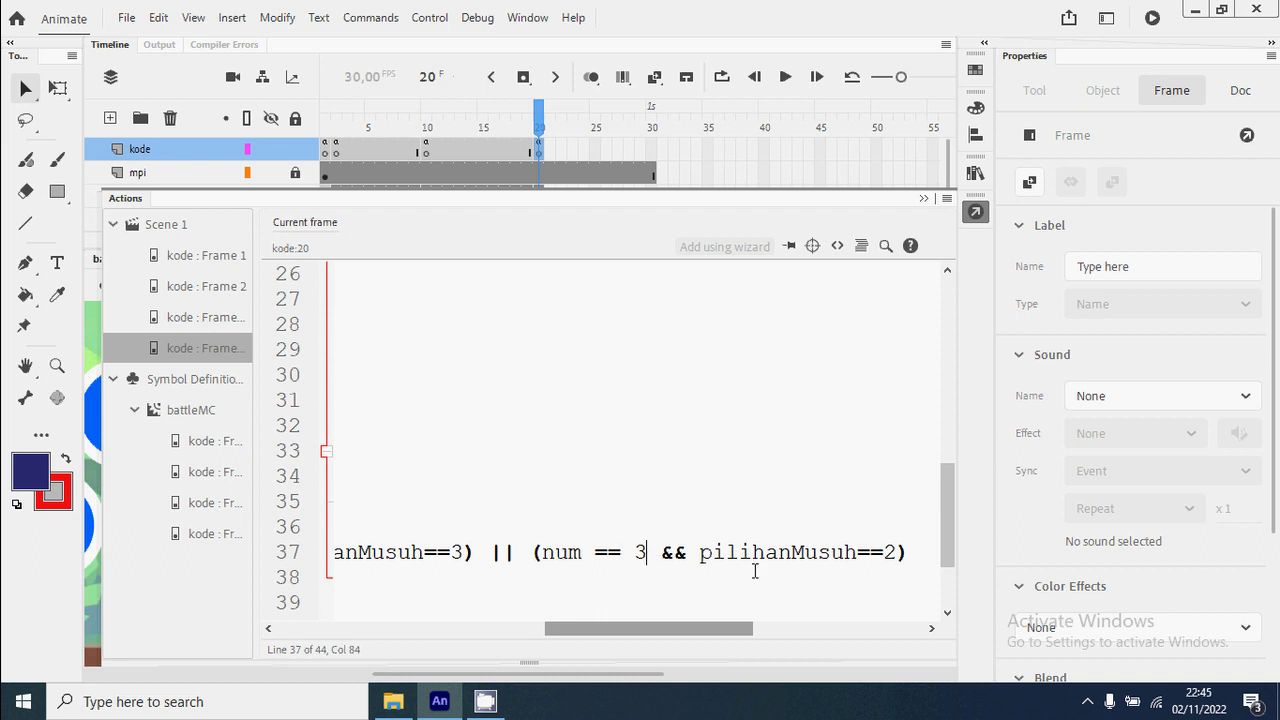
{"action": "double_click", "coordinate": [889, 550]}
{"action": "type", "text": "1"}
{"action": "left_click_drag", "start_coordinate": [646, 629], "coordinate": [698, 632]}
{"action": "left_click", "coordinate": [774, 560]}
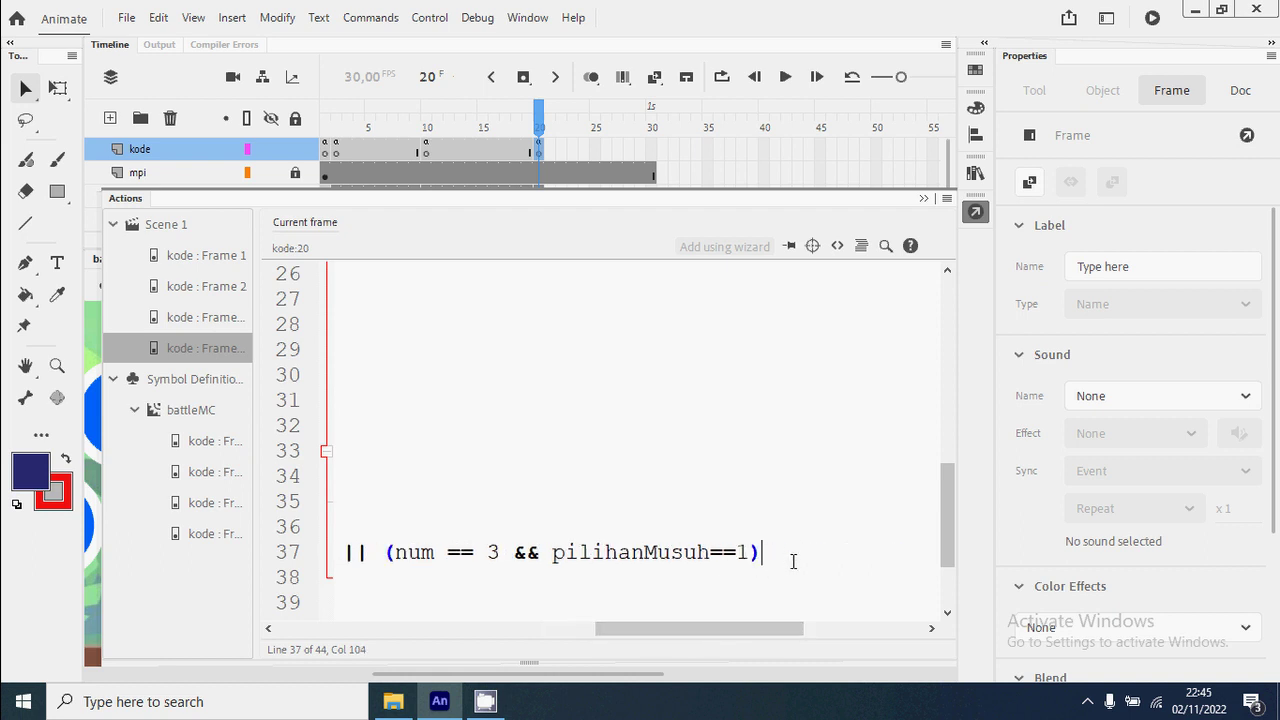
{"action": "type", "text": ")"}
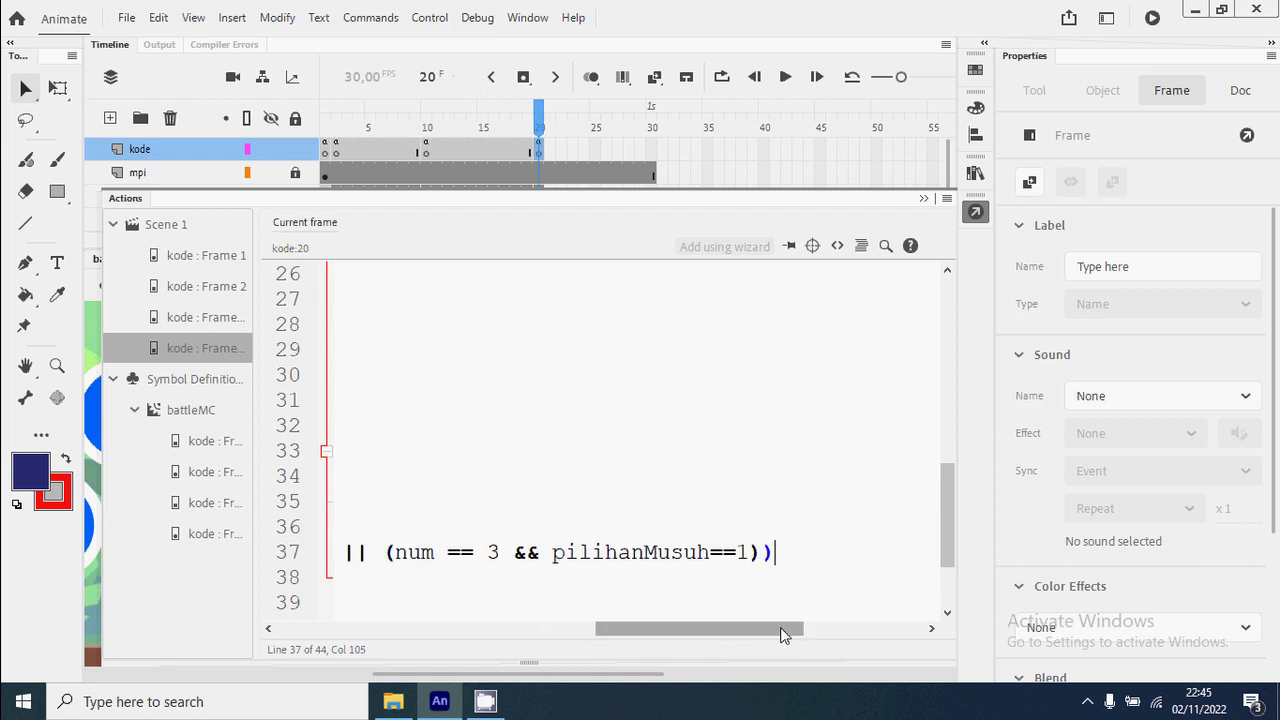
Review the num and pilihanMusuh values in all three player-win conditions on line 37.
{"action": "left_click_drag", "start_coordinate": [780, 627], "coordinate": [412, 634]}
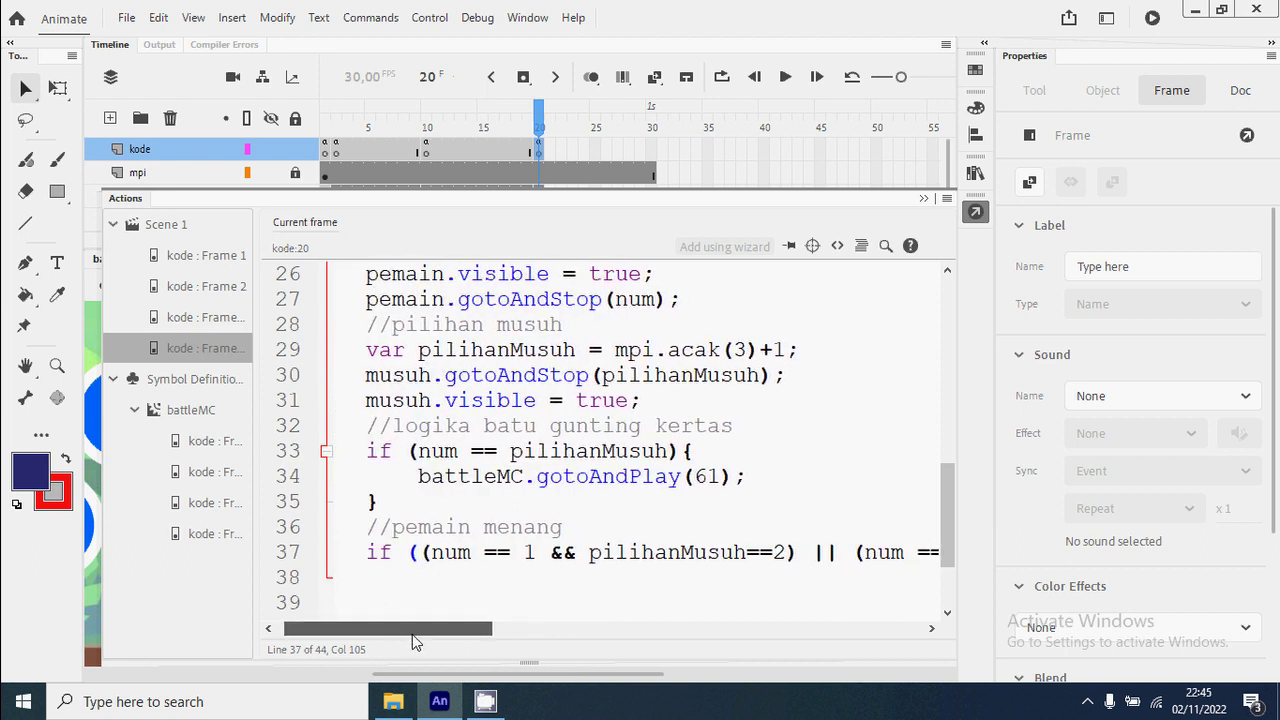
{"action": "double_click", "coordinate": [445, 552]}
{"action": "left_click_drag", "start_coordinate": [468, 628], "coordinate": [527, 628]}
{"action": "double_click", "coordinate": [484, 552]}
{"action": "double_click", "coordinate": [619, 552]}
{"action": "left_click_drag", "start_coordinate": [528, 634], "coordinate": [753, 630]}
{"action": "double_click", "coordinate": [546, 552]}
{"action": "double_click", "coordinate": [628, 552]}
{"action": "double_click", "coordinate": [677, 552]}
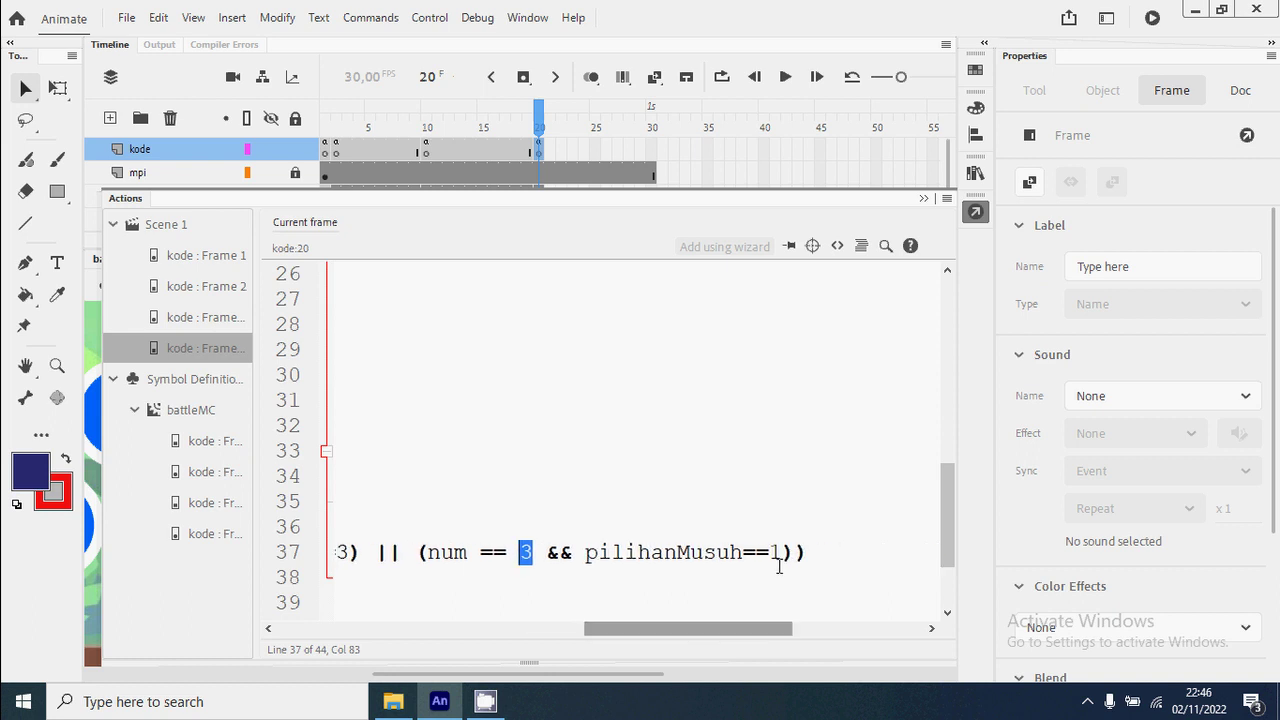
Open a curly-brace block at the end of the player-win if condition on line 37.
{"action": "double_click", "coordinate": [776, 552]}
{"action": "left_click", "coordinate": [791, 553]}
{"action": "left_click", "coordinate": [808, 552]}
{"action": "type", "text": "{"}
{"action": "key", "text": "Return"}
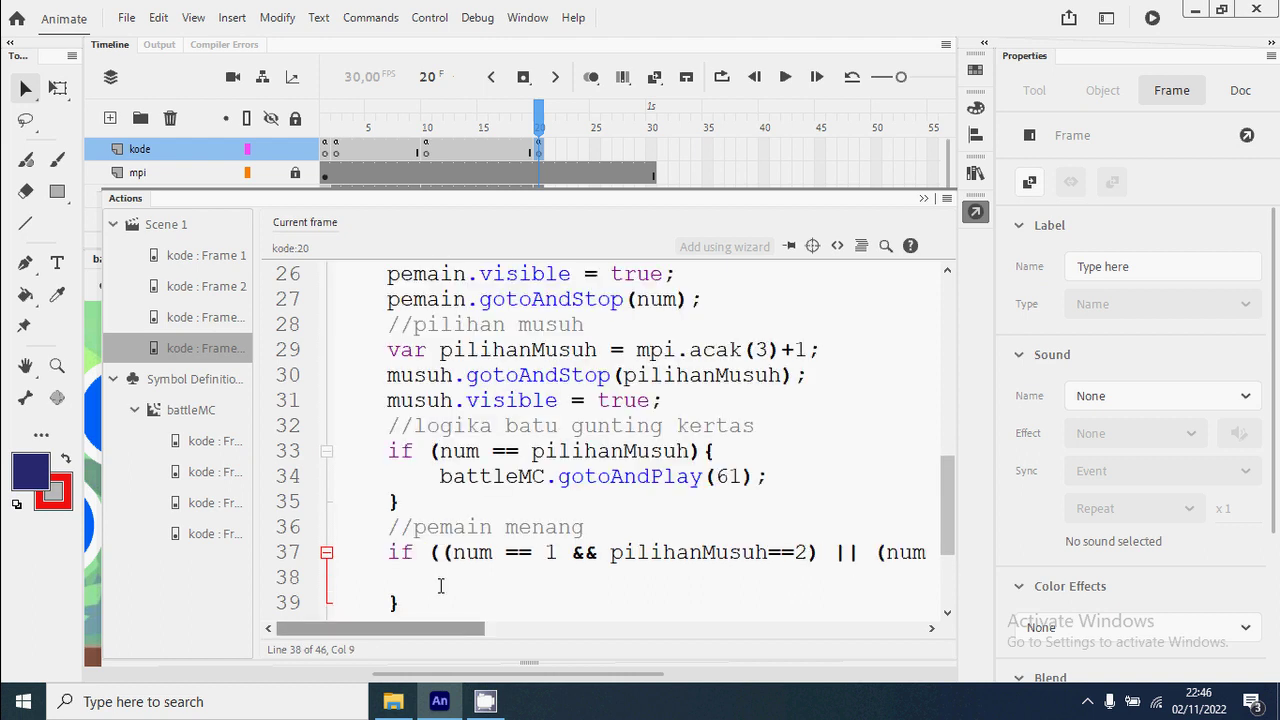
Add battleMC.gotoAndPlay(2); inside the player-win block on line 38.
{"action": "scroll", "coordinate": [474, 421], "scroll_direction": "down", "scroll_amount": 1}
{"action": "left_click_drag", "start_coordinate": [437, 400], "coordinate": [512, 511]}
{"action": "left_click", "coordinate": [727, 502]}
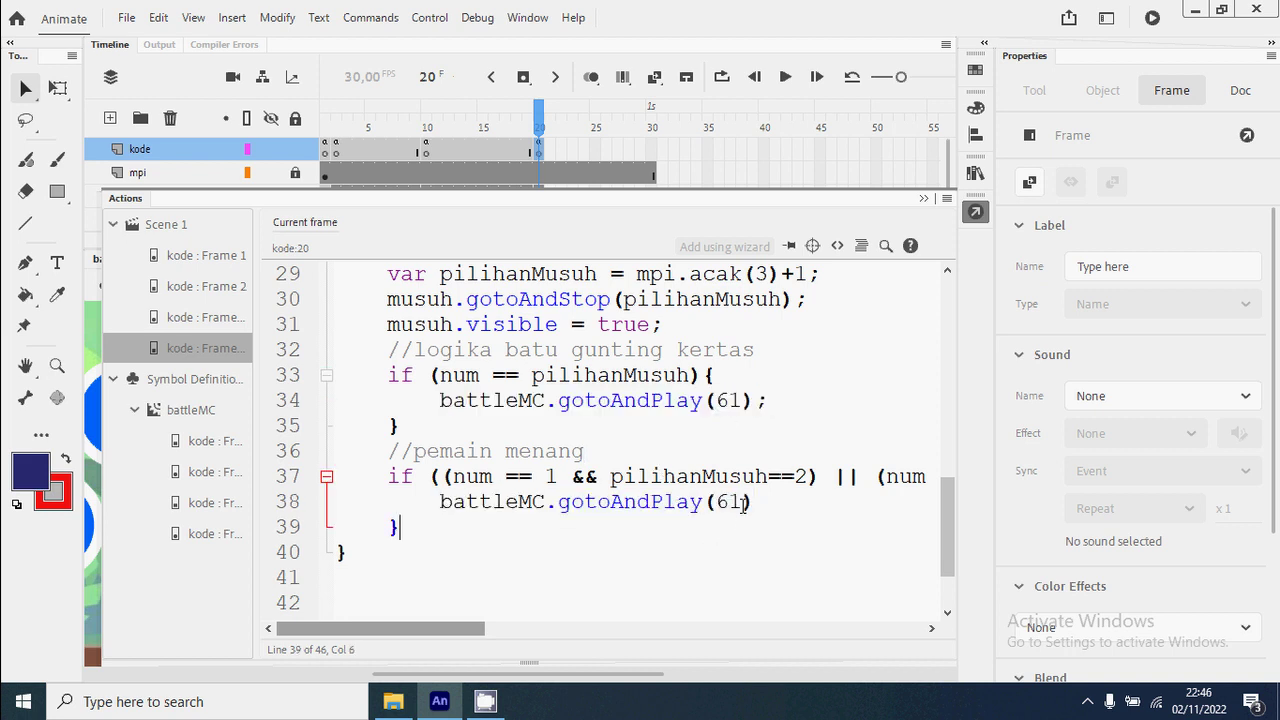
{"action": "left_click_drag", "start_coordinate": [745, 510], "coordinate": [714, 508]}
{"action": "type", "text": "2);"}
Add the comment //pemain kalah on a new line below the player-win block.
{"action": "left_click", "coordinate": [445, 527]}
{"action": "key", "text": "Return"}
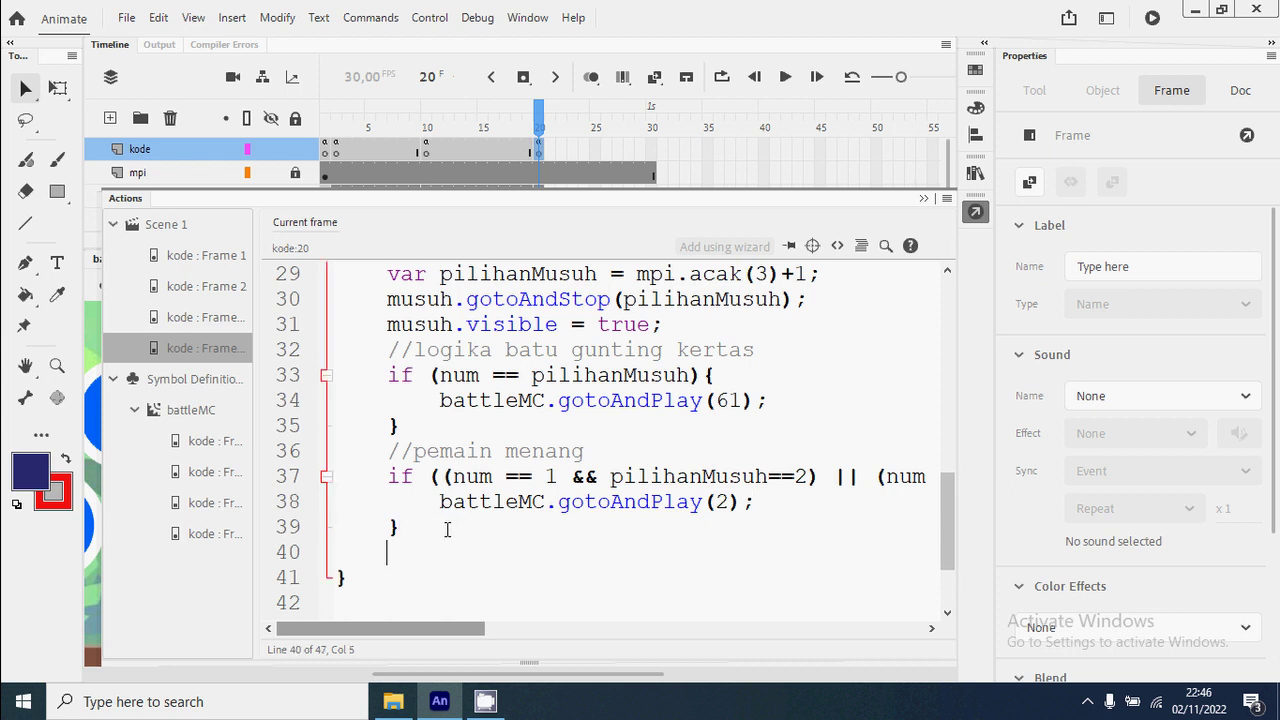
{"action": "type", "text": "//pemain kalah"}
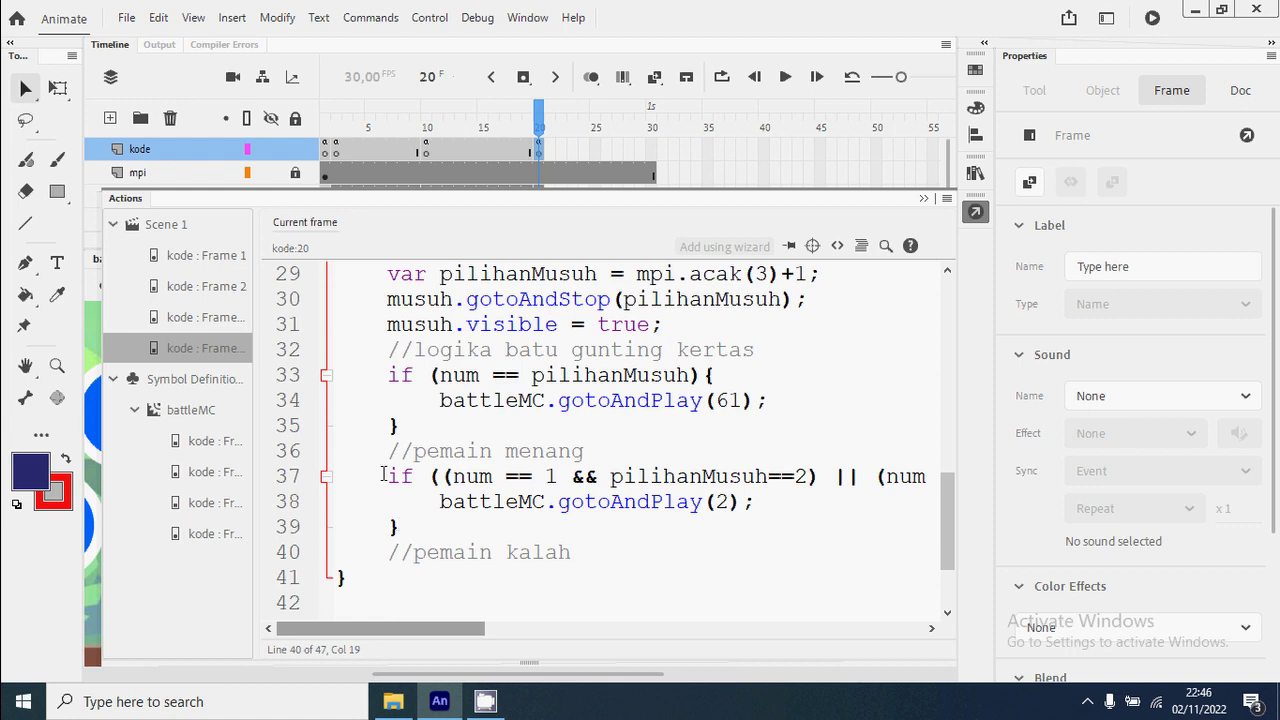
Copy the whole player-win if block and paste it below the //pemain kalah comment.
{"action": "left_click_drag", "start_coordinate": [382, 476], "coordinate": [400, 527]}
{"action": "right_click", "coordinate": [457, 495]}
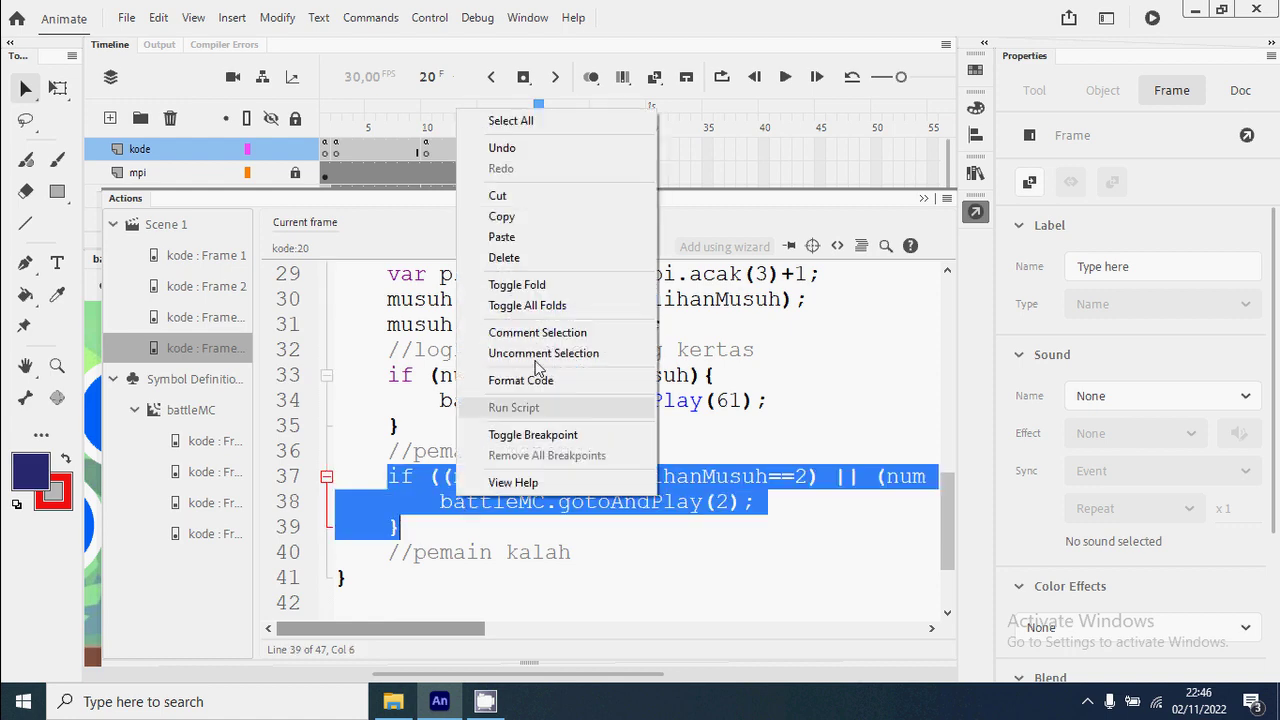
{"action": "left_click", "coordinate": [520, 216]}
{"action": "left_click", "coordinate": [586, 555]}
{"action": "key", "text": "Return"}
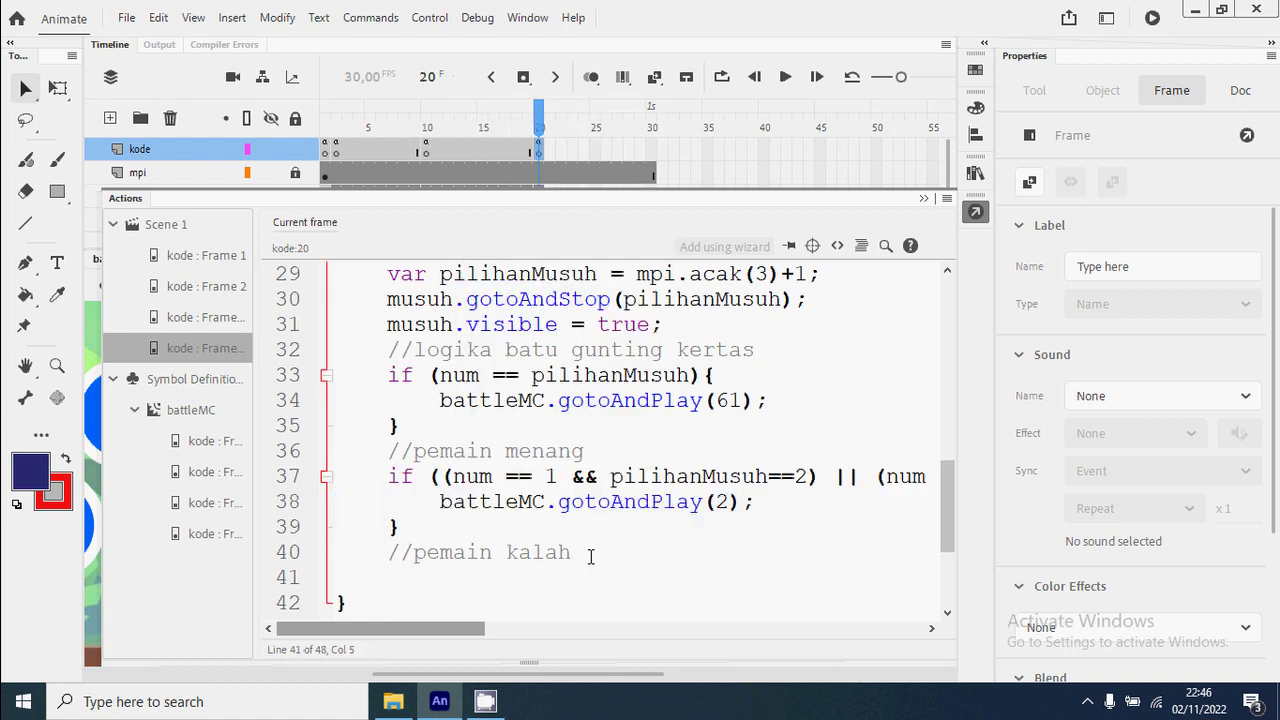
{"action": "key", "text": "ctrl+v"}
In the pasted if on line 41, change pilihanMusuh to 3 in the first condition and to 1 in the second.
{"action": "scroll", "coordinate": [545, 480], "scroll_direction": "down", "scroll_amount": 1}
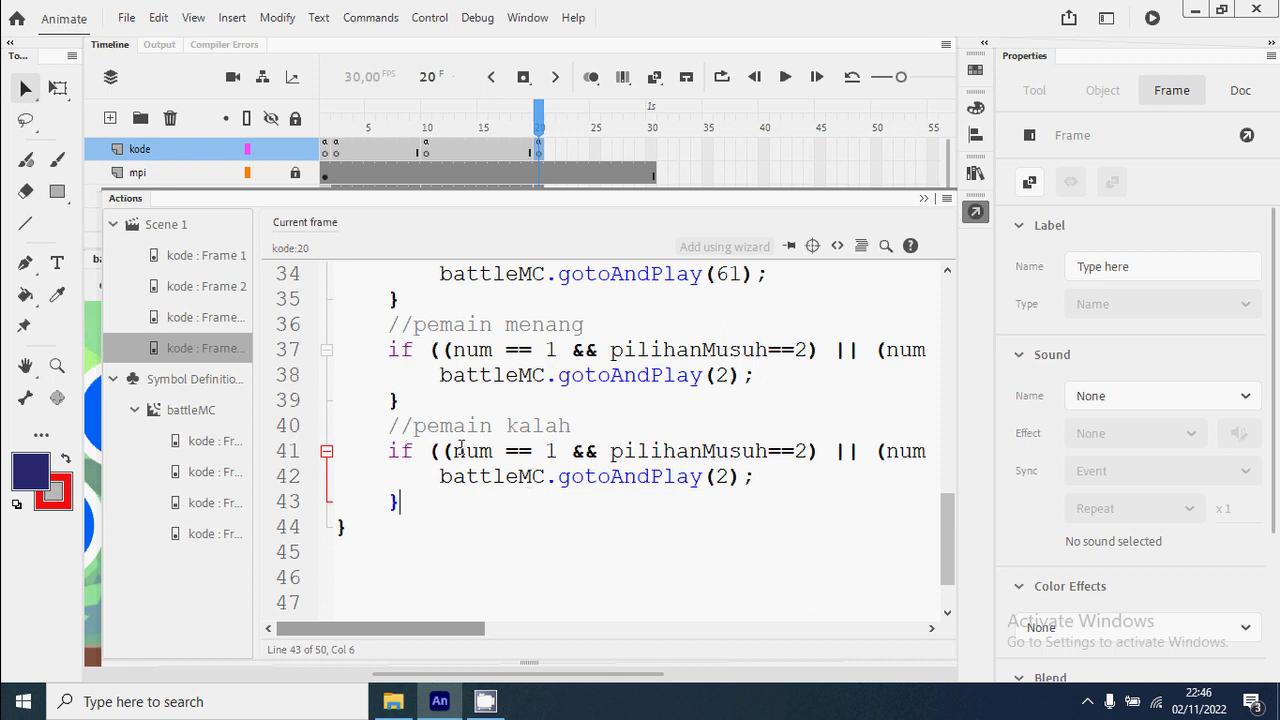
{"action": "double_click", "coordinate": [550, 452]}
{"action": "double_click", "coordinate": [801, 451]}
{"action": "type", "text": "3"}
{"action": "left_click_drag", "start_coordinate": [449, 628], "coordinate": [612, 628]}
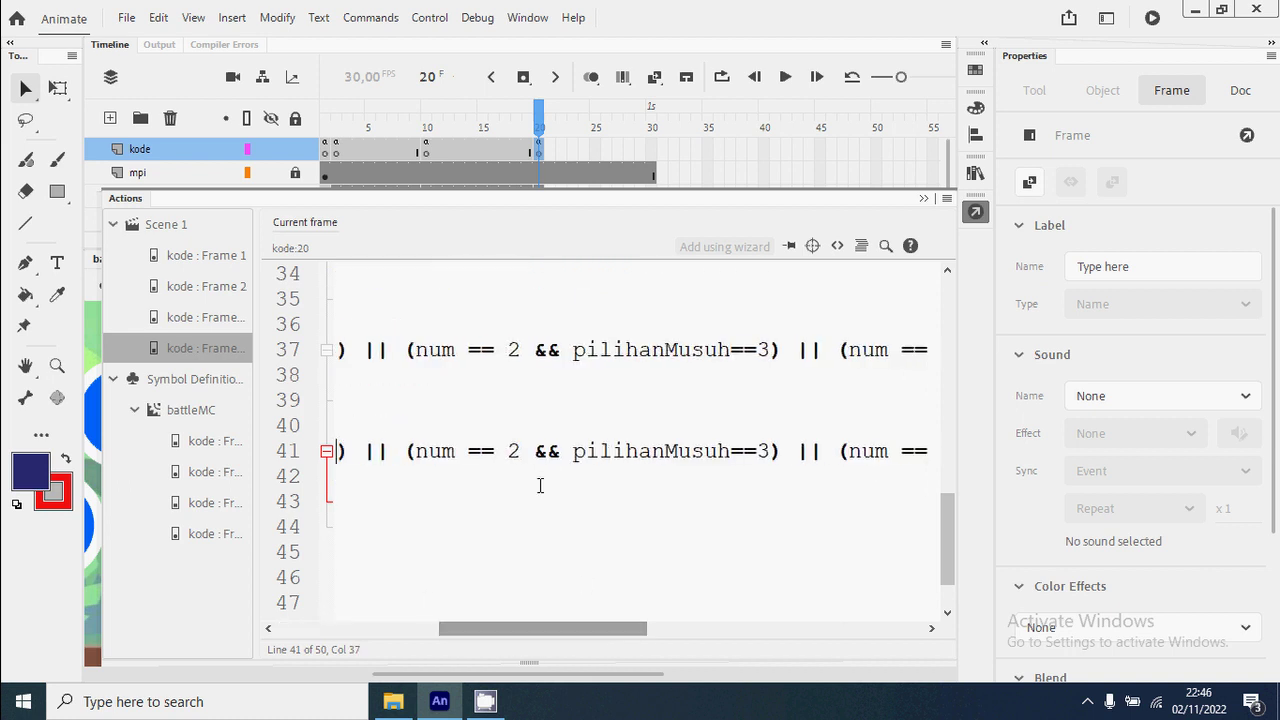
{"action": "double_click", "coordinate": [514, 453]}
{"action": "double_click", "coordinate": [765, 451]}
{"action": "type", "text": "1"}
Change pilihanMusuh to 2 in the third condition on line 41 and set the line 42 call to battleMC.gotoAndPlay(31).
{"action": "left_click_drag", "start_coordinate": [618, 632], "coordinate": [716, 631]}
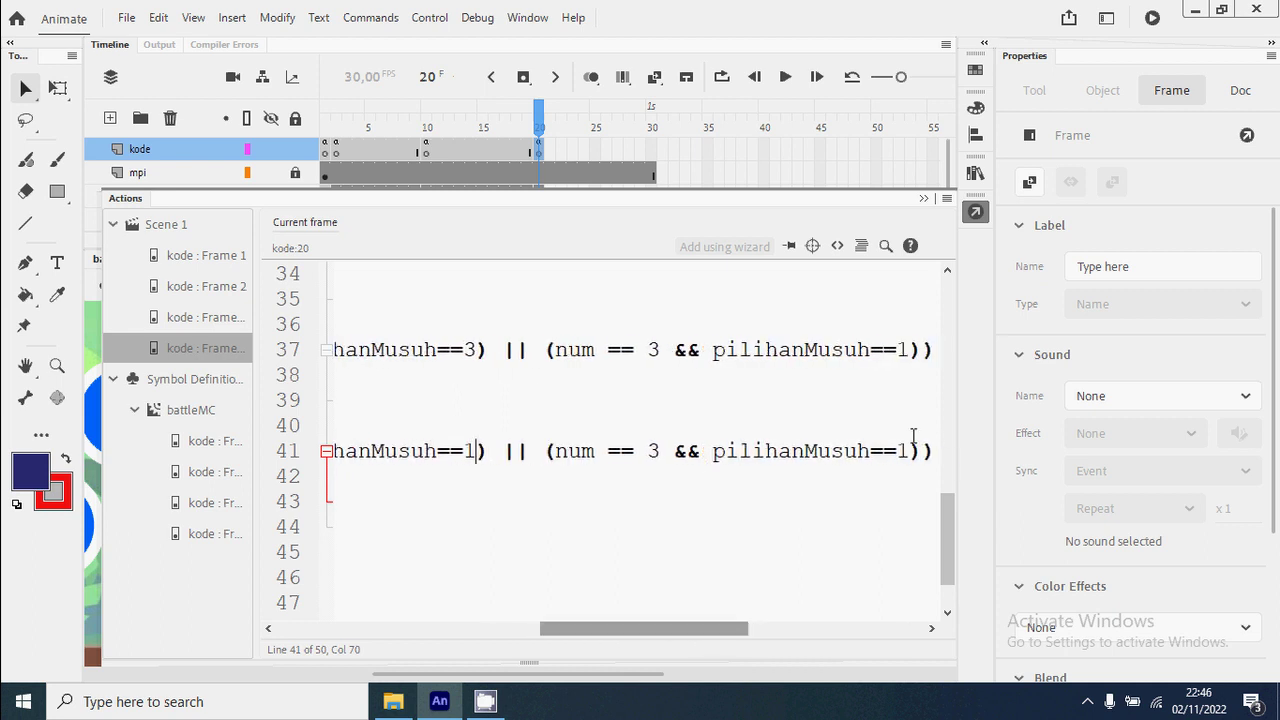
{"action": "left_click_drag", "start_coordinate": [896, 451], "coordinate": [911, 451]}
{"action": "type", "text": "2"}
{"action": "left_click_drag", "start_coordinate": [729, 630], "coordinate": [491, 611]}
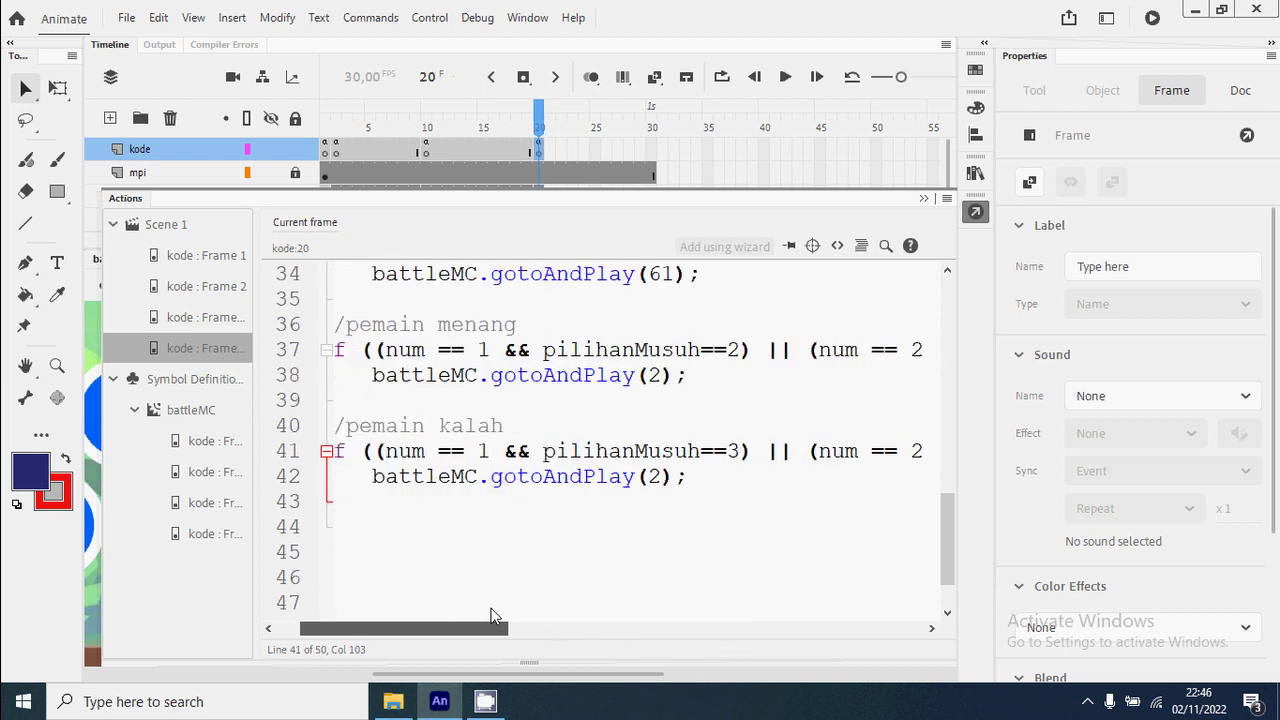
{"action": "left_click_drag", "start_coordinate": [648, 477], "coordinate": [662, 478]}
{"action": "type", "text": "31"}
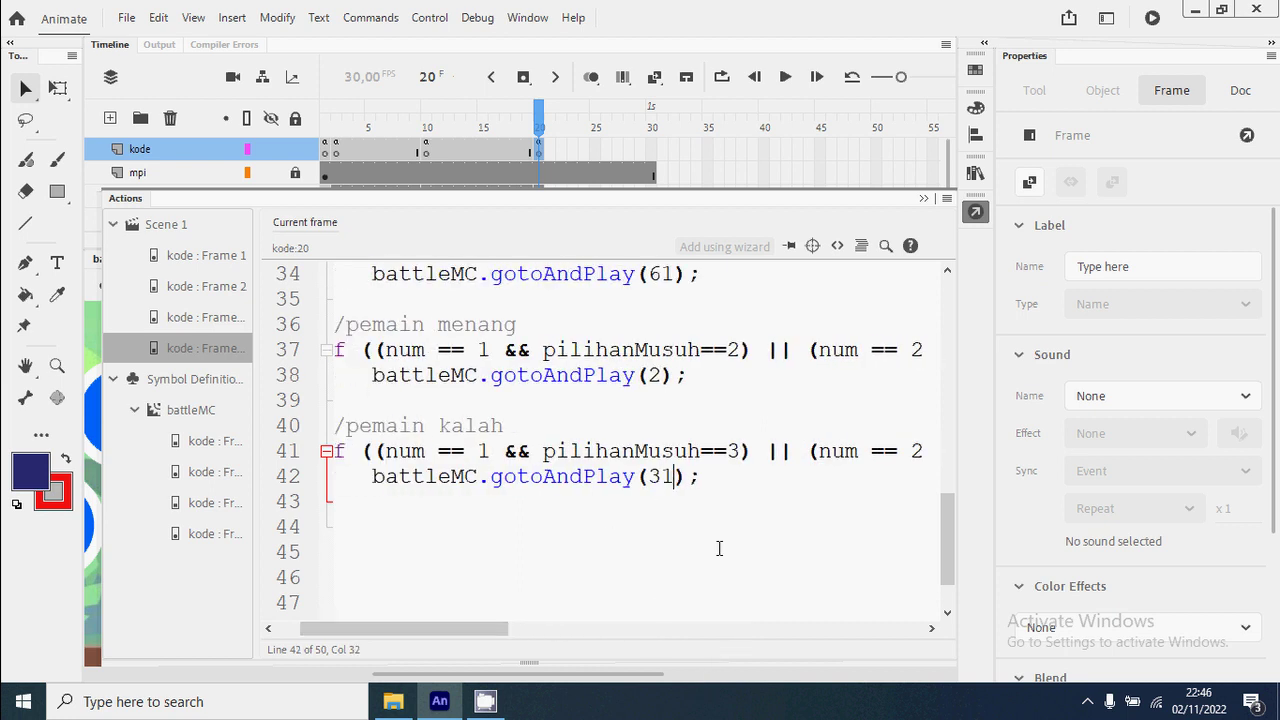
Test the movie, start the game, browse the monsters and choose the pumpkin.
{"action": "left_click_drag", "start_coordinate": [484, 628], "coordinate": [460, 628]}
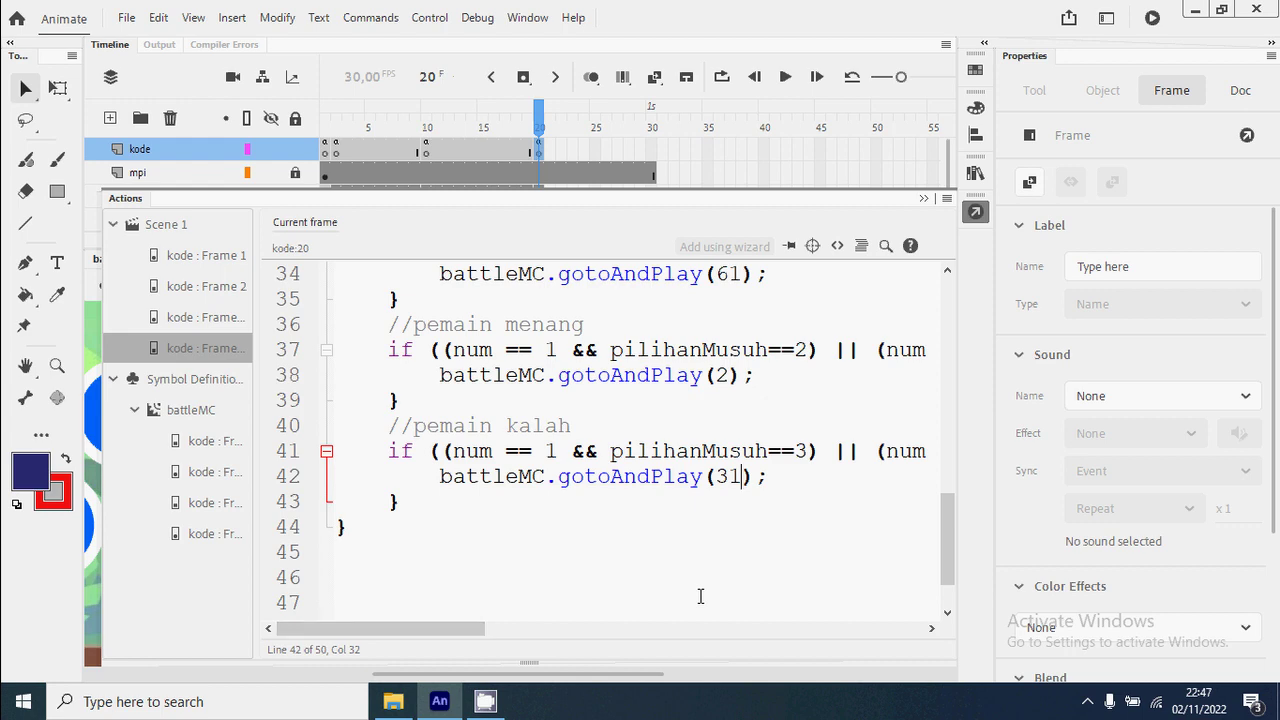
{"action": "key", "text": "ctrl+Return"}
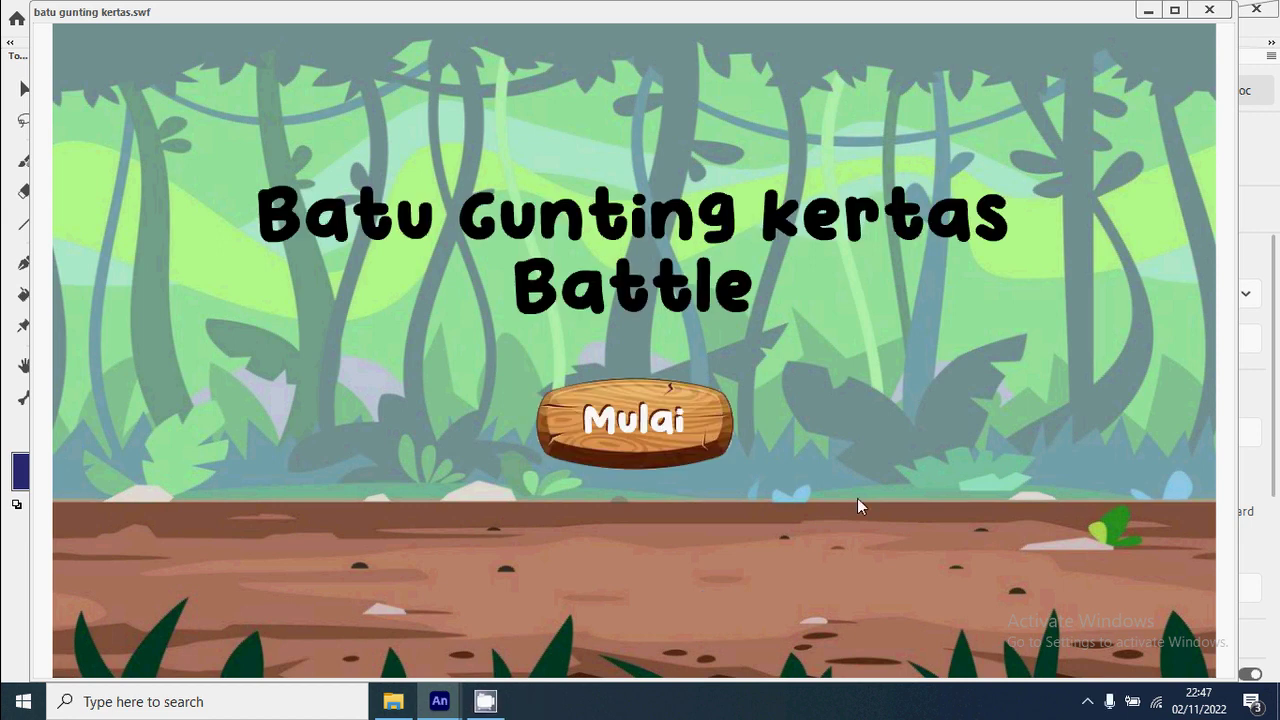
{"action": "left_click", "coordinate": [659, 450]}
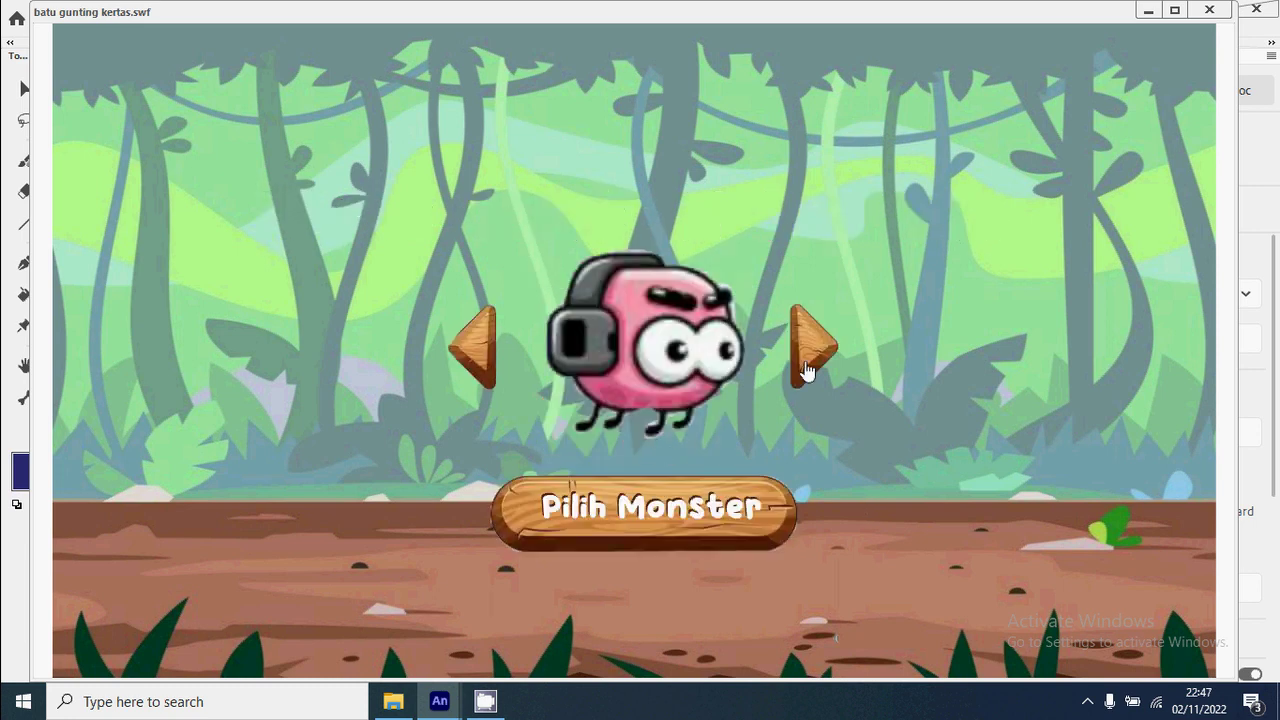
{"action": "left_click", "coordinate": [822, 348]}
{"action": "left_click", "coordinate": [822, 348]}
{"action": "left_click", "coordinate": [455, 362]}
{"action": "left_click", "coordinate": [455, 362]}
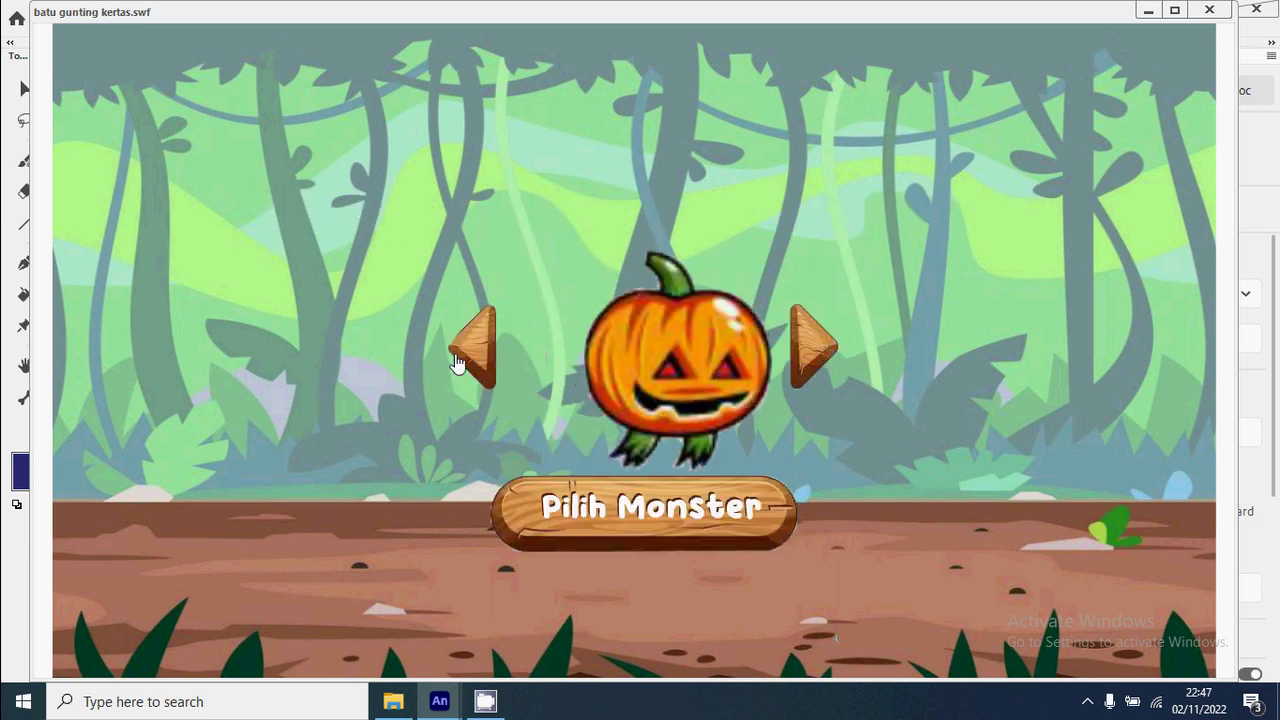
{"action": "left_click", "coordinate": [683, 514]}
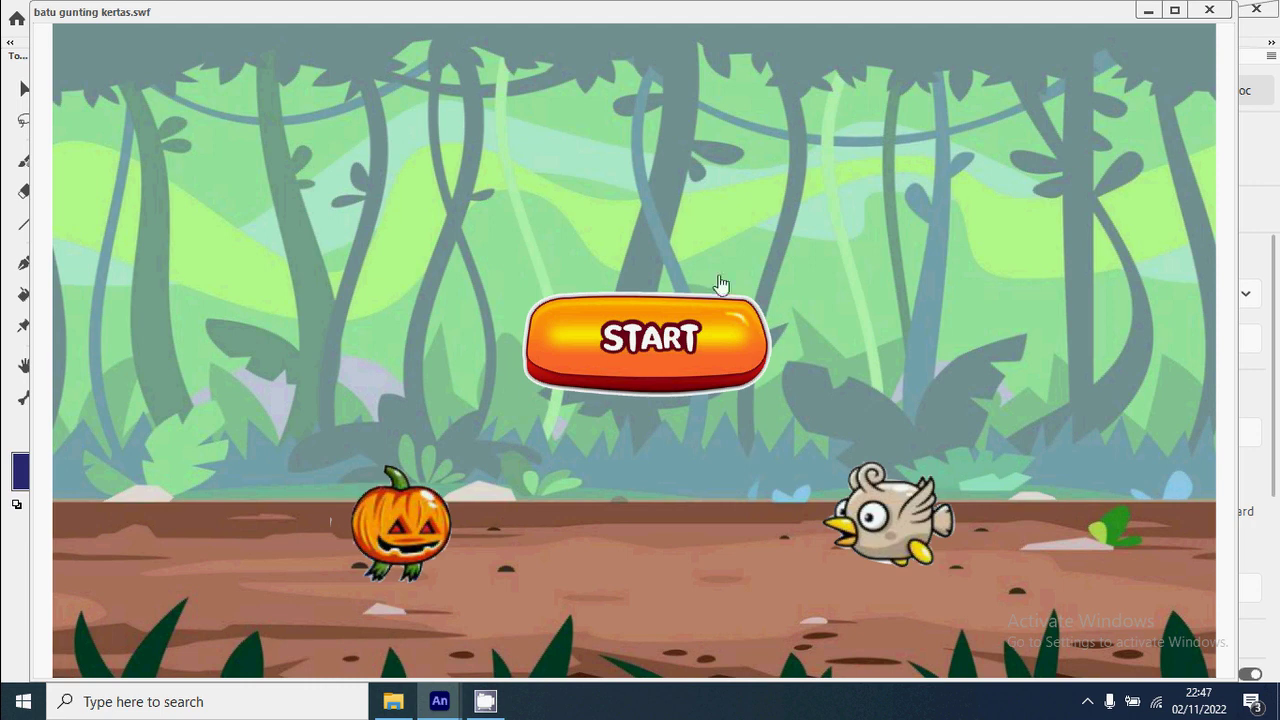
Play one battle round with rock in the test movie, and close the test window.
{"action": "left_click", "coordinate": [655, 341]}
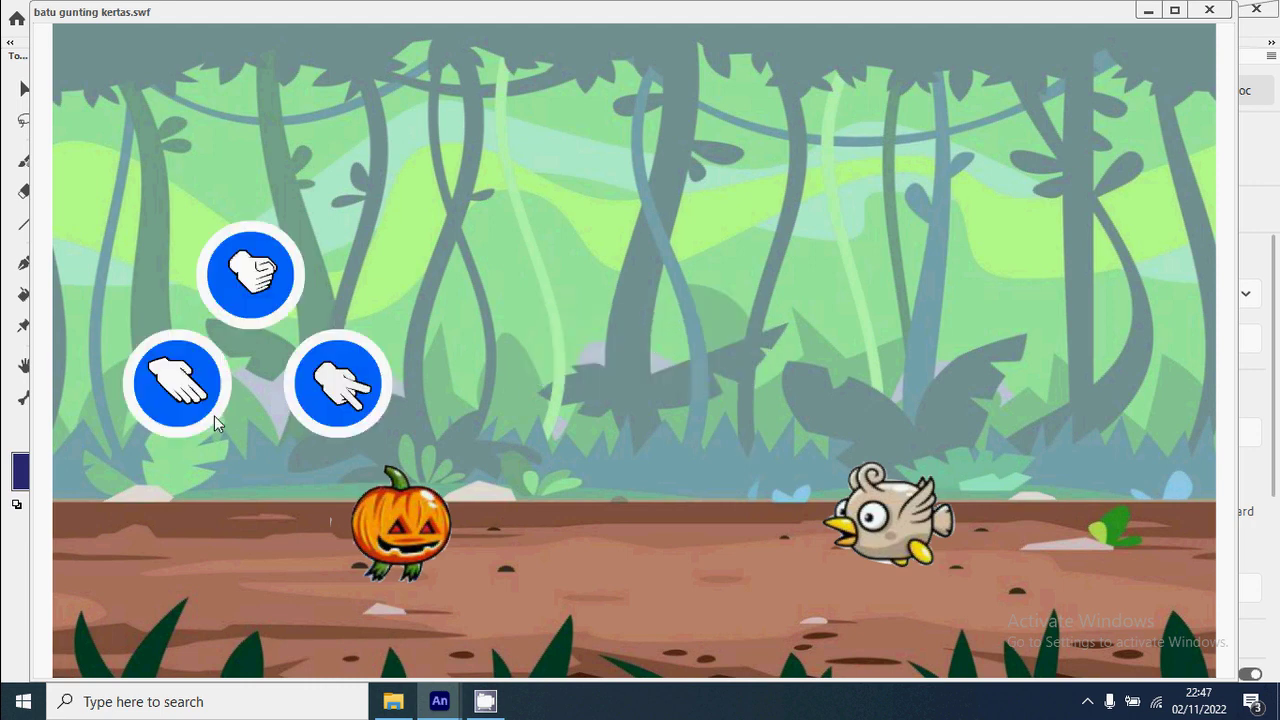
{"action": "left_click", "coordinate": [262, 282]}
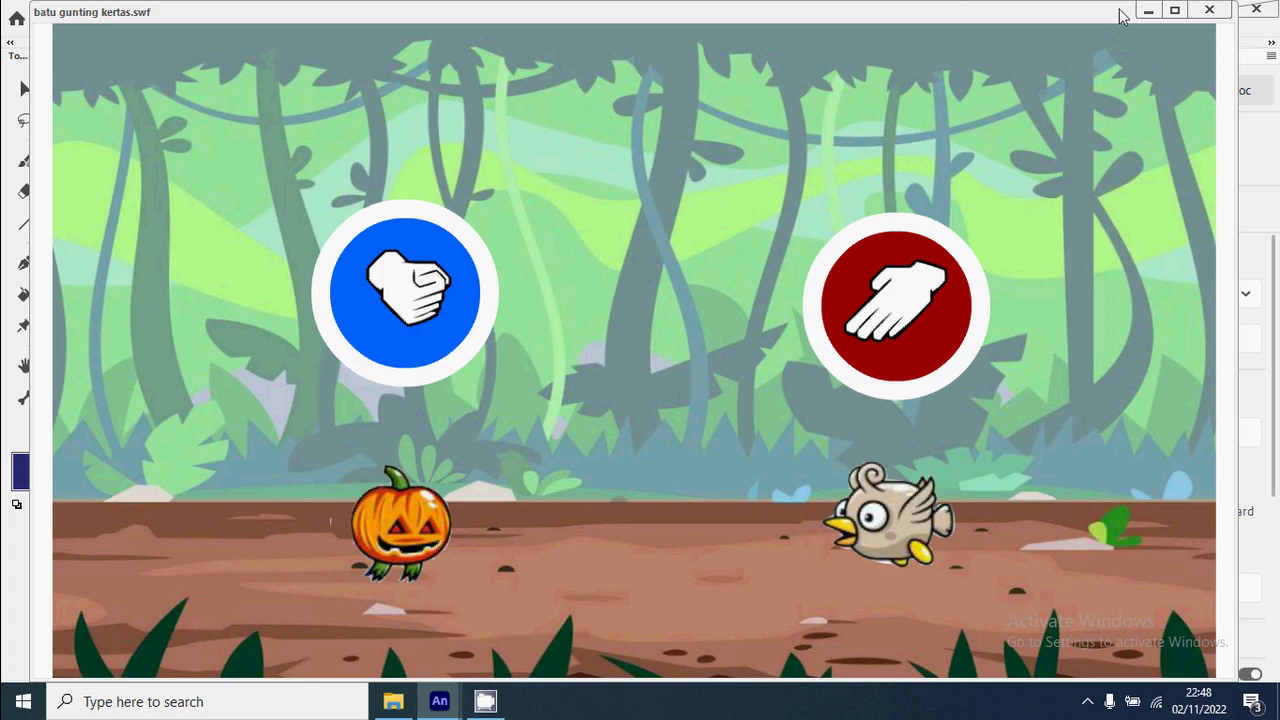
{"action": "left_click", "coordinate": [1208, 12]}
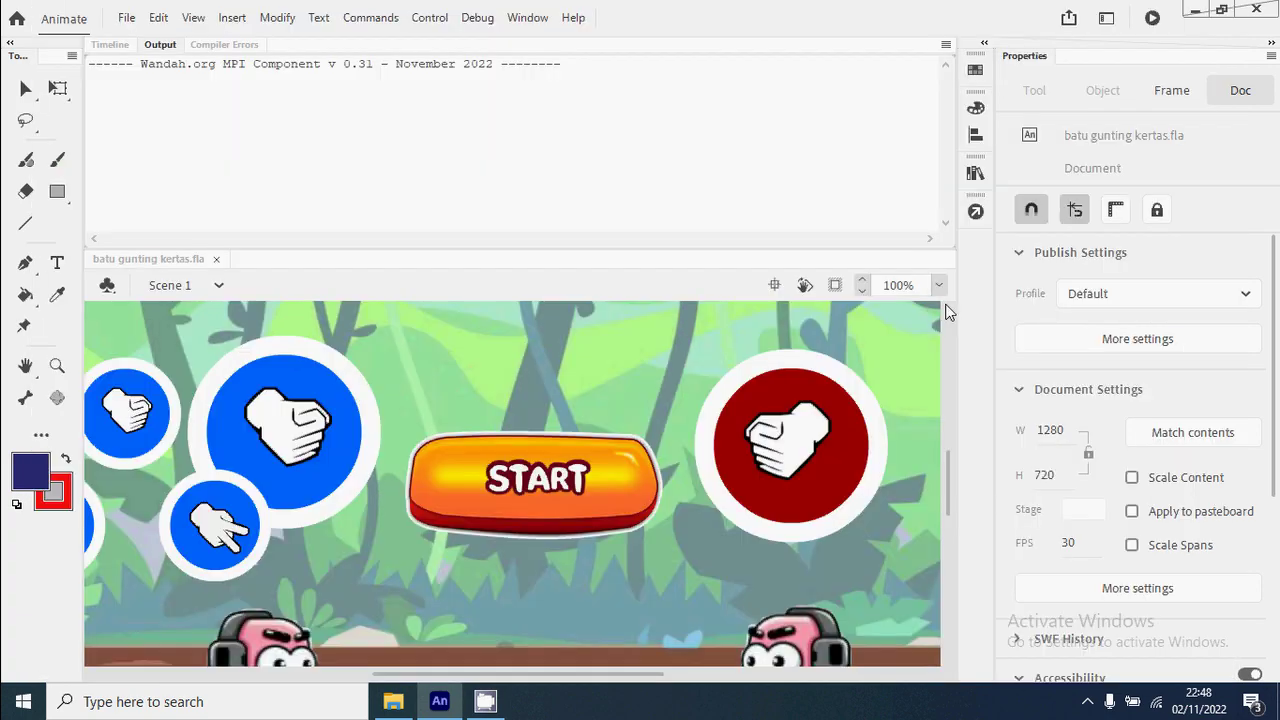
In the kode frame 20 script, add the comment "//set timer" and the line "battleMC.timer = 0;" below the "pemain kalah" block.
{"action": "left_click", "coordinate": [975, 211]}
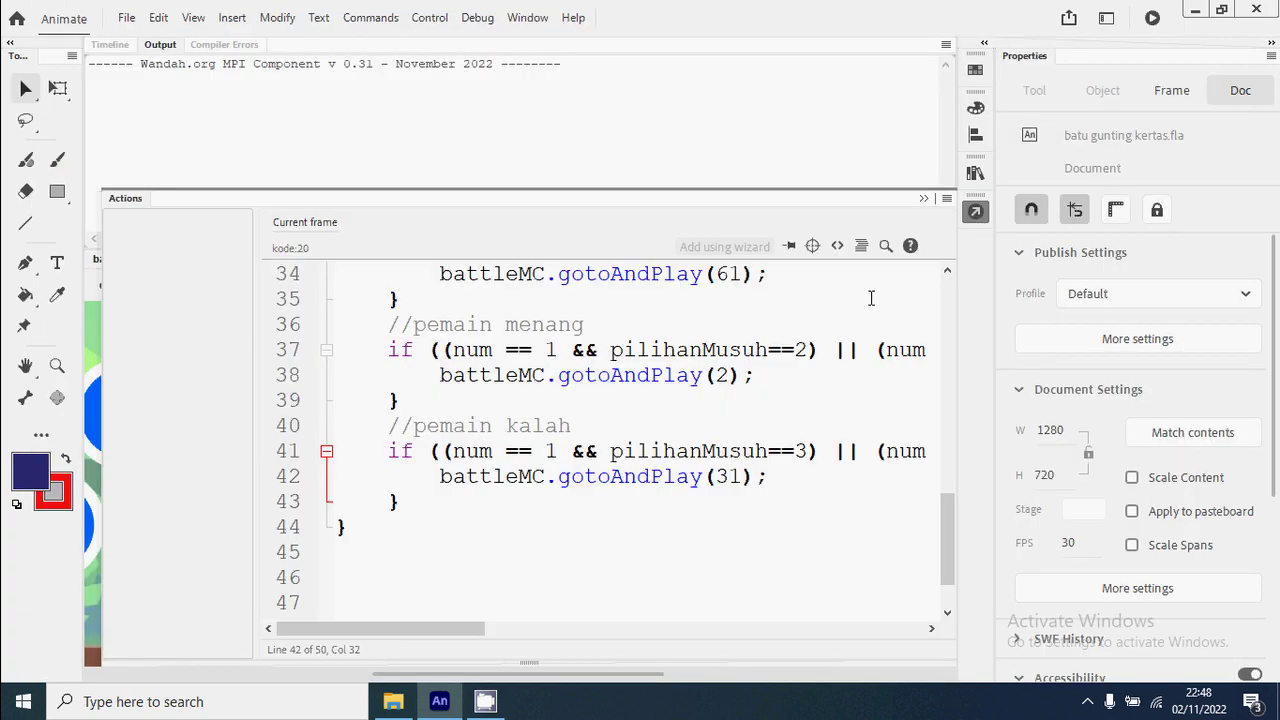
{"action": "left_click", "coordinate": [560, 509]}
{"action": "scroll", "coordinate": [563, 497], "scroll_direction": "up", "scroll_amount": 4}
{"action": "scroll", "coordinate": [548, 443], "scroll_direction": "down", "scroll_amount": 5}
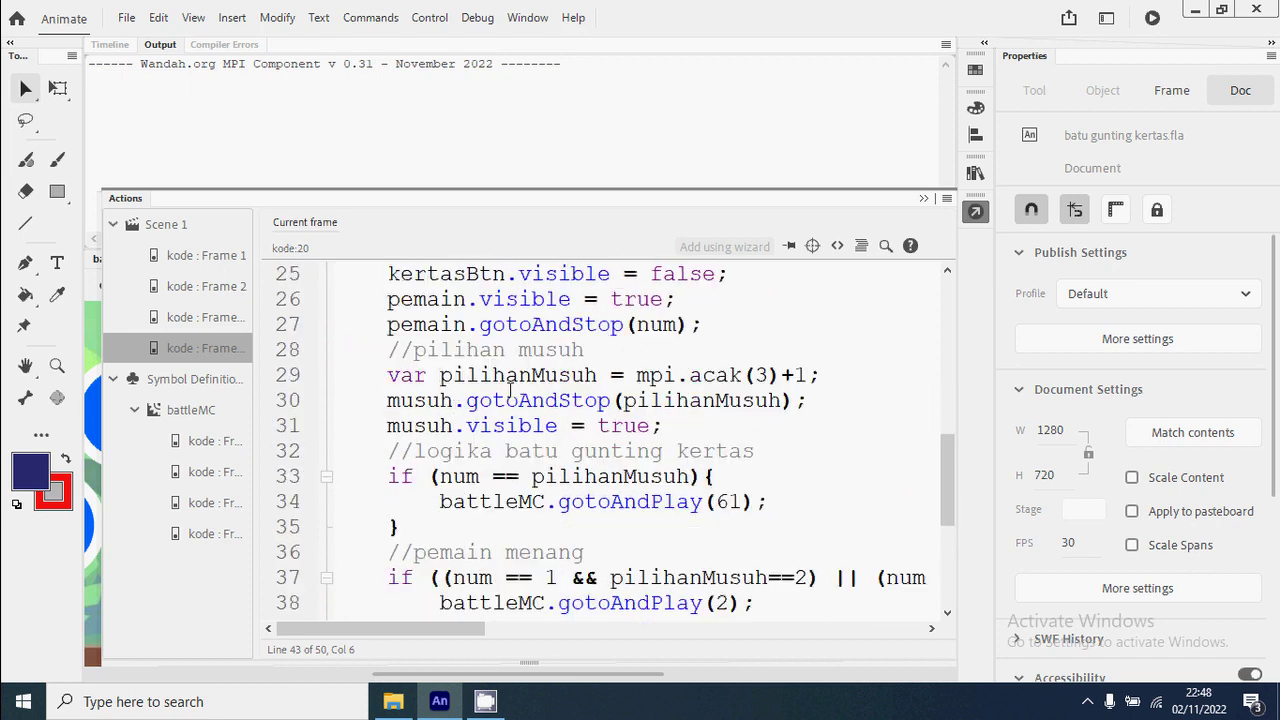
{"action": "scroll", "coordinate": [467, 381], "scroll_direction": "up", "scroll_amount": 2}
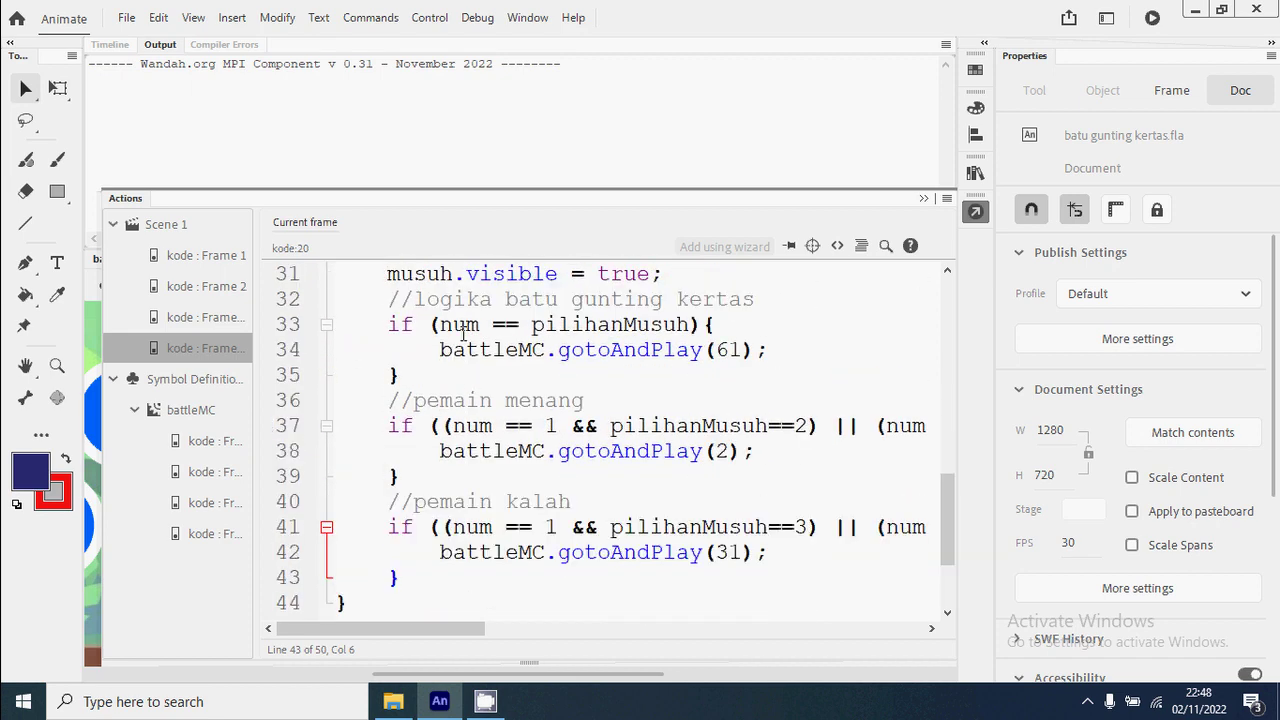
{"action": "scroll", "coordinate": [556, 454], "scroll_direction": "down", "scroll_amount": 2}
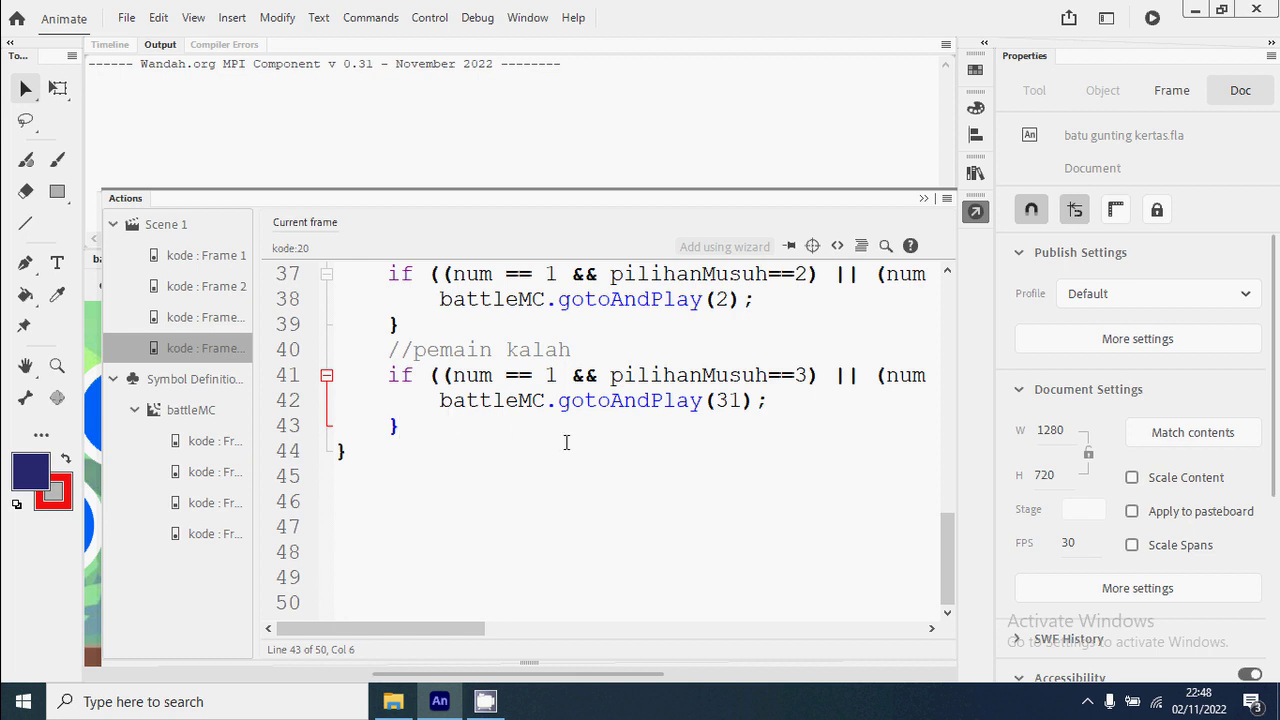
{"action": "key", "text": "Return"}
{"action": "type", "text": "//"}
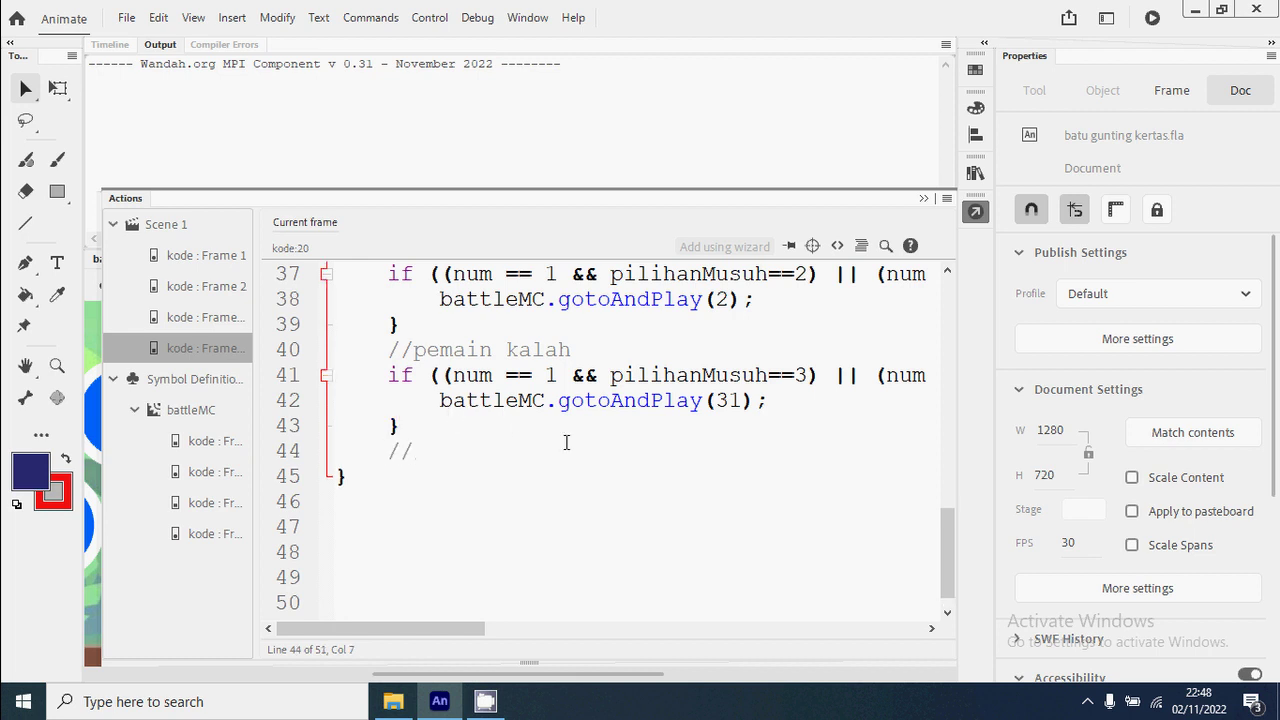
{"action": "type", "text": "set timer"}
{"action": "key", "text": "Return"}
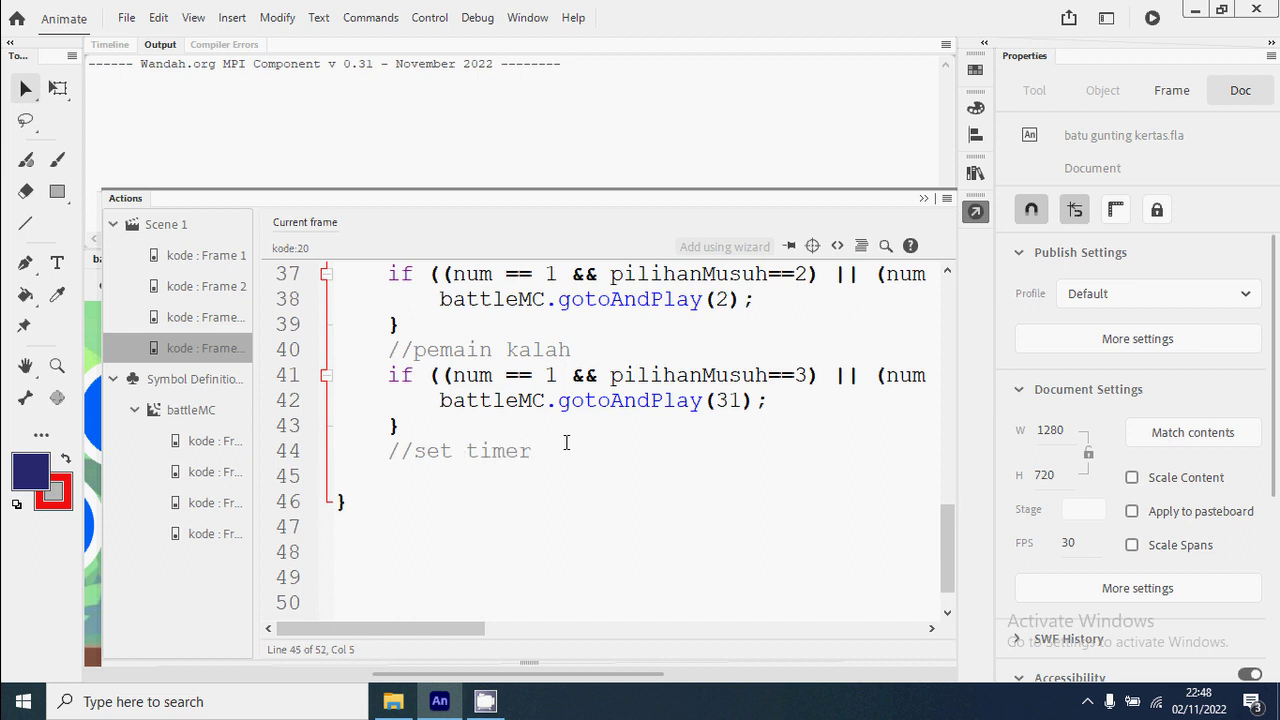
{"action": "type", "text": "battleM"}
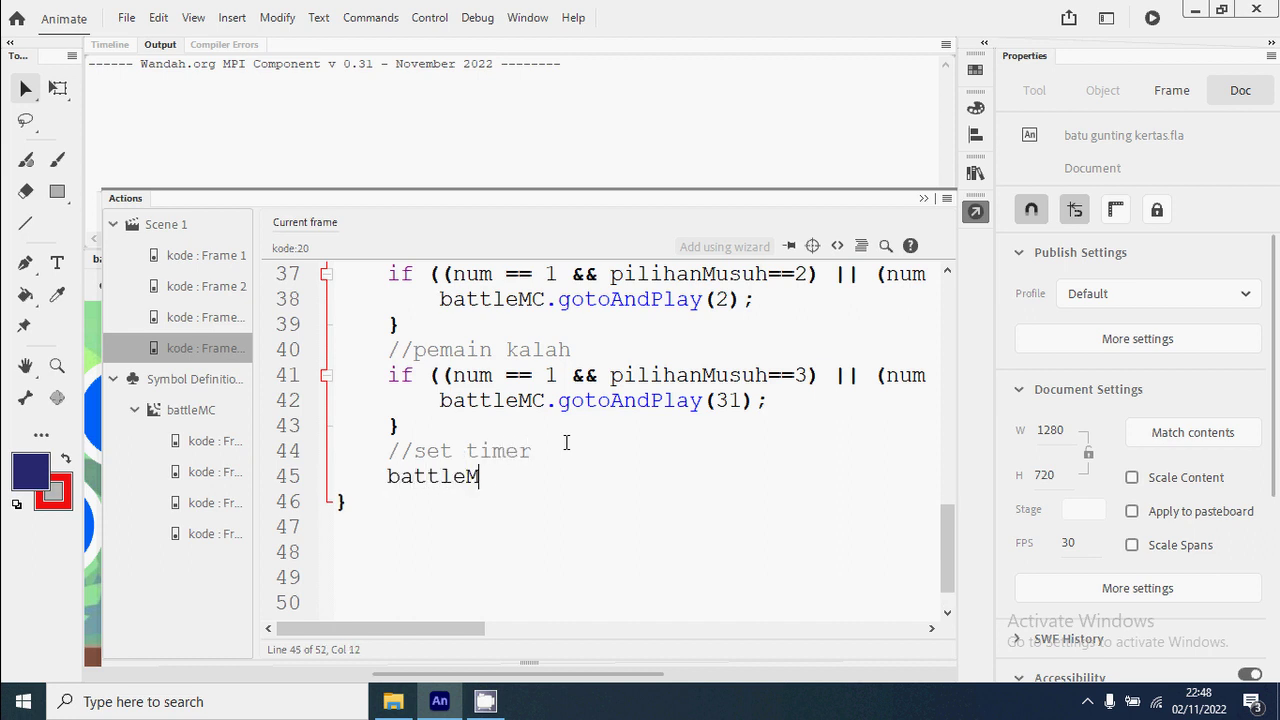
{"action": "type", "text": "C.timer = 0;"}
{"action": "key", "text": "Return"}
Below the timer reset, add the line "battleMC.addEventListener(Event.ENTER_FRAME, aturUlang);".
{"action": "type", "text": "battleMC"}
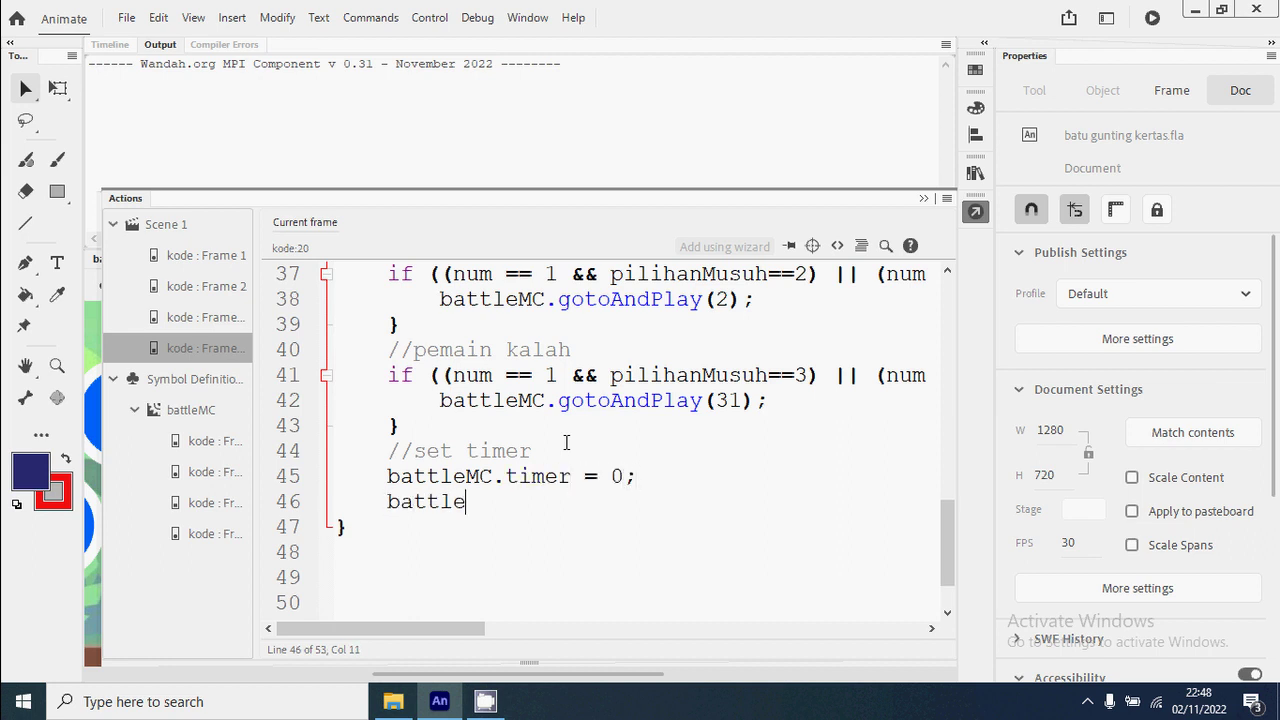
{"action": "type", "text": ".addEventL"}
{"action": "type", "text": "iste"}
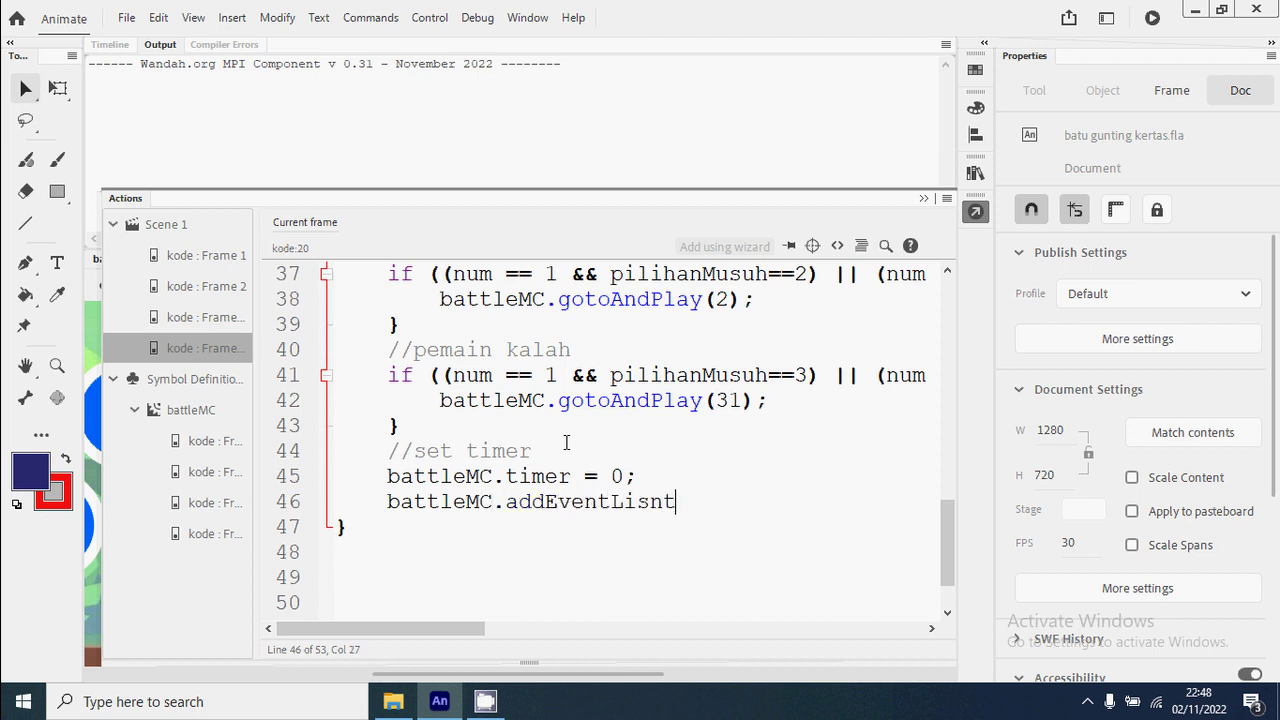
{"action": "key", "text": "BackSpace"}
{"action": "key", "text": "BackSpace"}
{"action": "type", "text": "tener(Event.EN"}
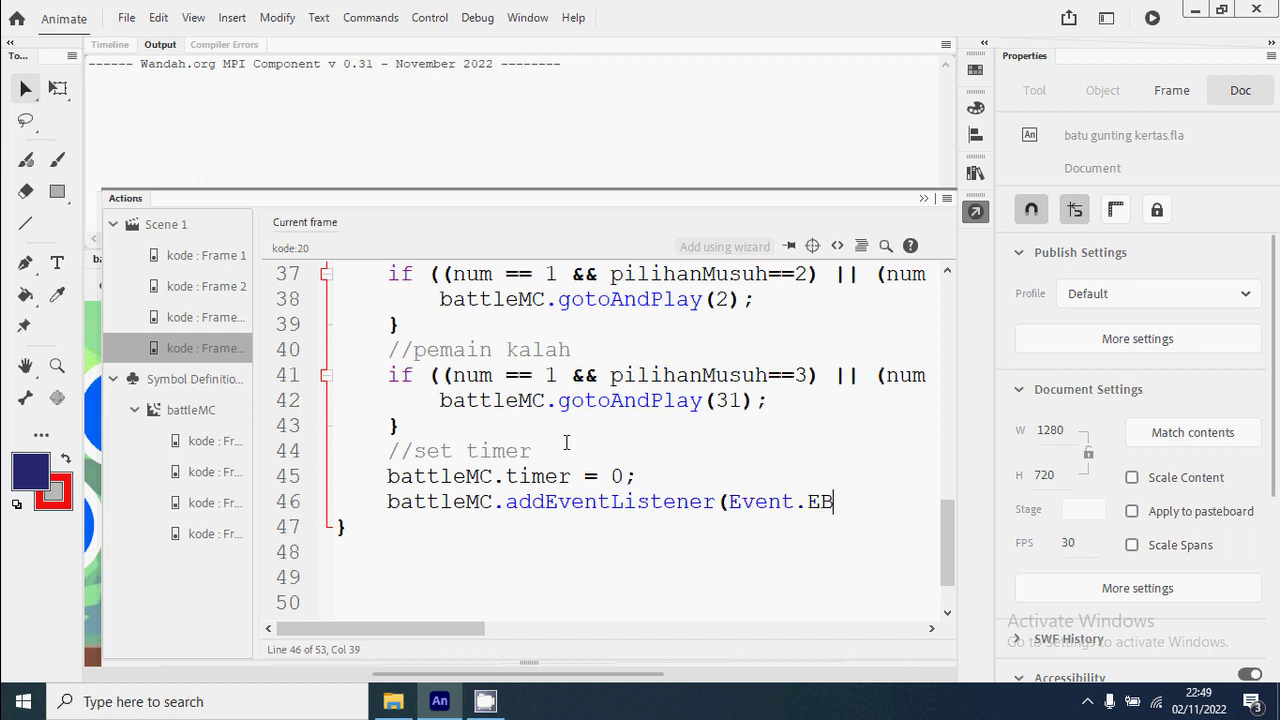
{"action": "key", "text": "BackSpace"}
{"action": "type", "text": "NTER_FRAME,"}
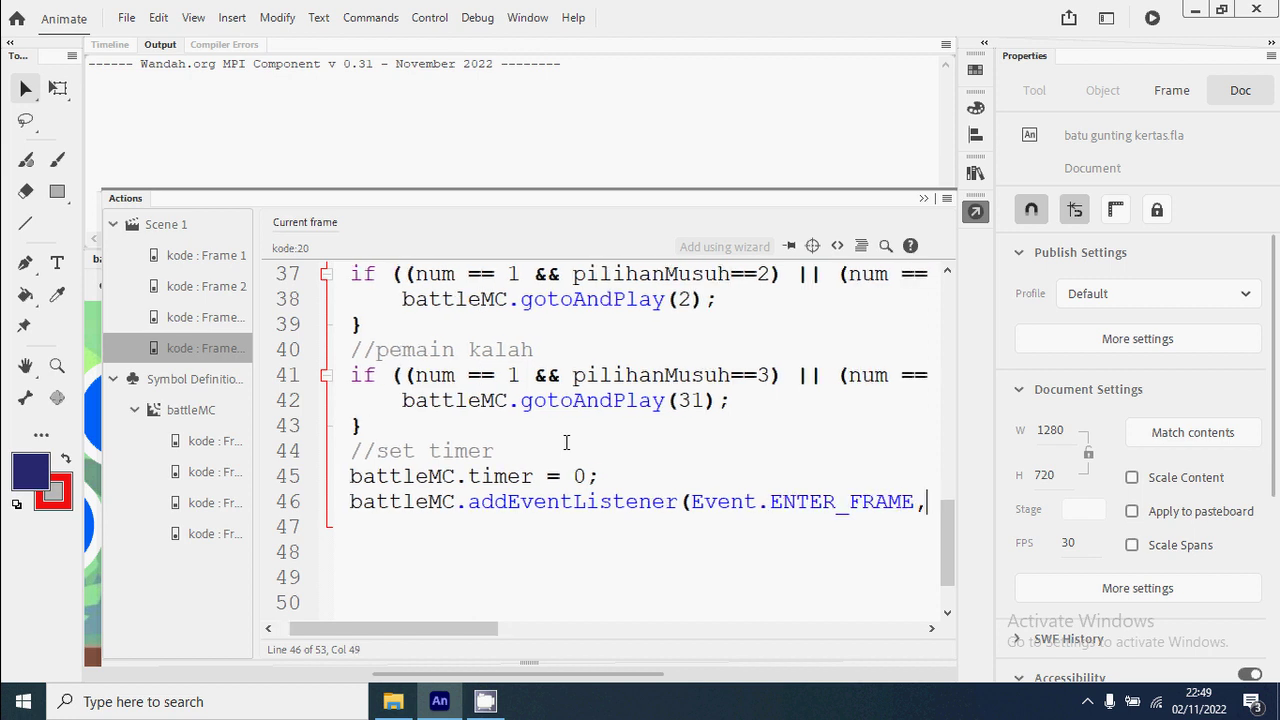
{"action": "key", "text": "ctrl+minus"}
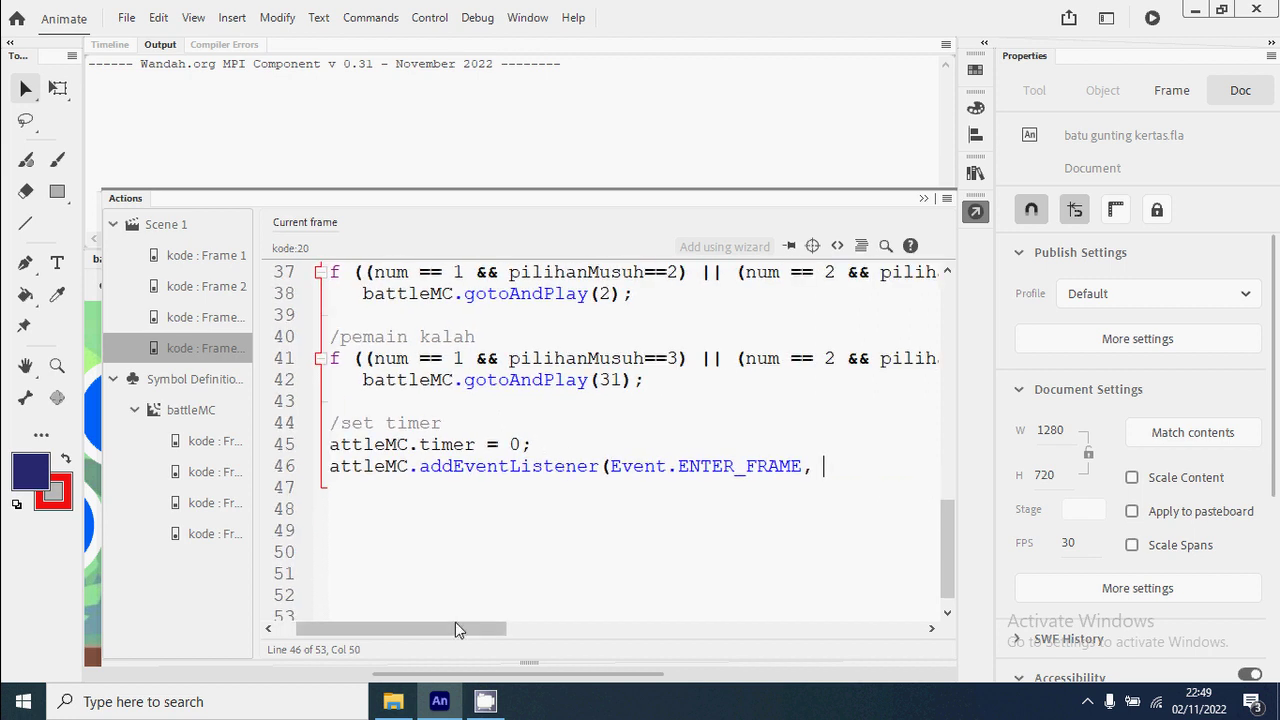
{"action": "left_click_drag", "start_coordinate": [455, 628], "coordinate": [515, 629]}
{"action": "type", "text": "atur"}
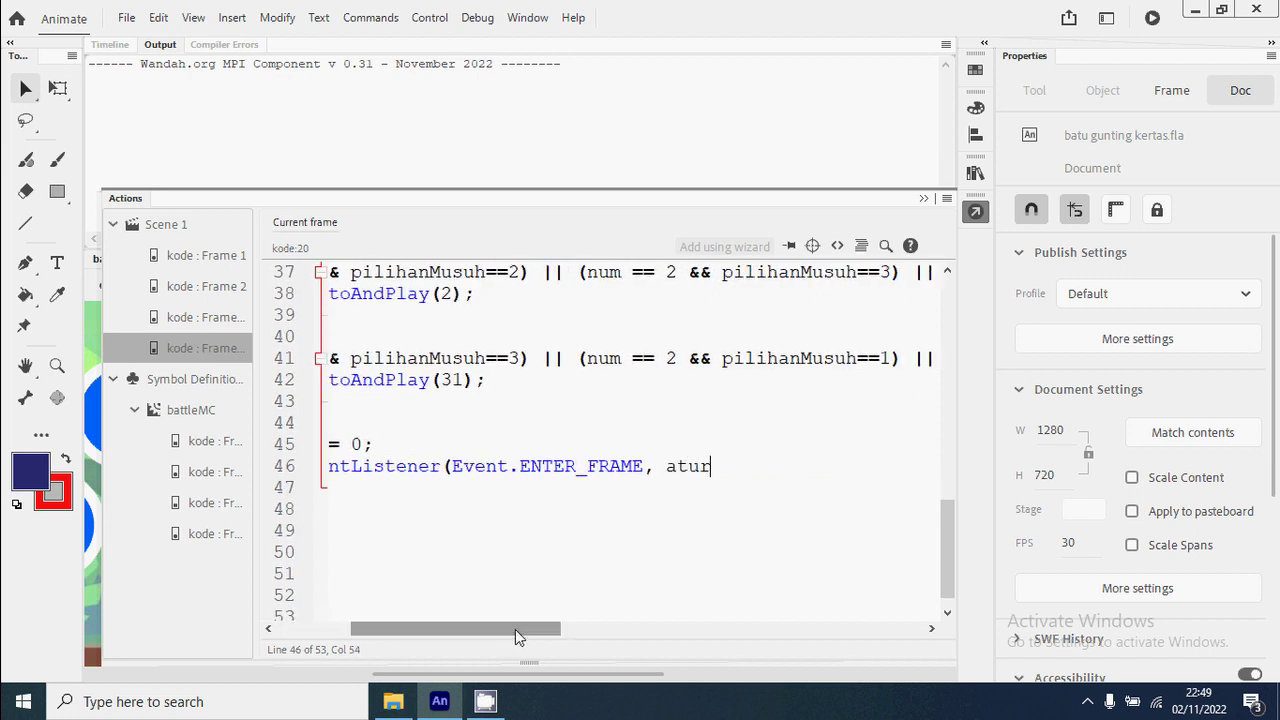
{"action": "type", "text": "Ulang);"}
Examine the timer variable, its starting value and the ENTER_FRAME listener in the two new lines.
{"action": "left_click_drag", "start_coordinate": [515, 629], "coordinate": [421, 617]}
{"action": "left_click", "coordinate": [500, 444]}
{"action": "double_click", "coordinate": [500, 444]}
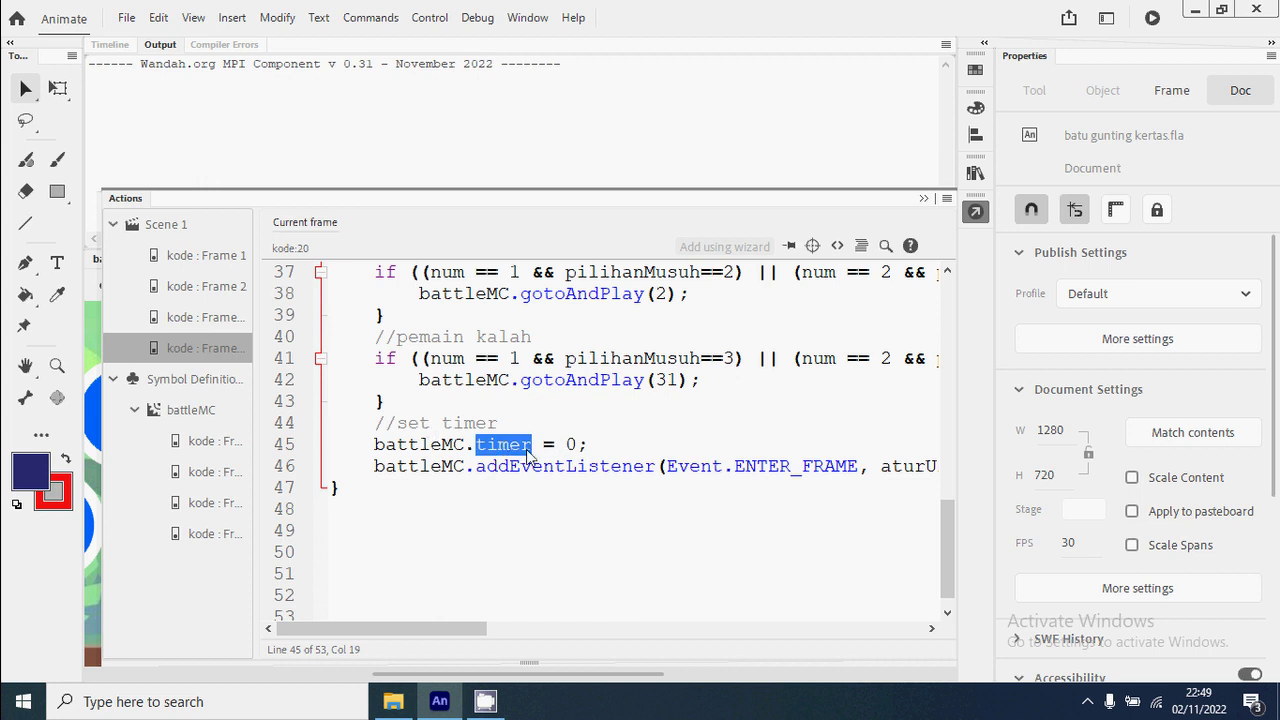
{"action": "double_click", "coordinate": [570, 444]}
{"action": "left_click_drag", "start_coordinate": [458, 630], "coordinate": [521, 632]}
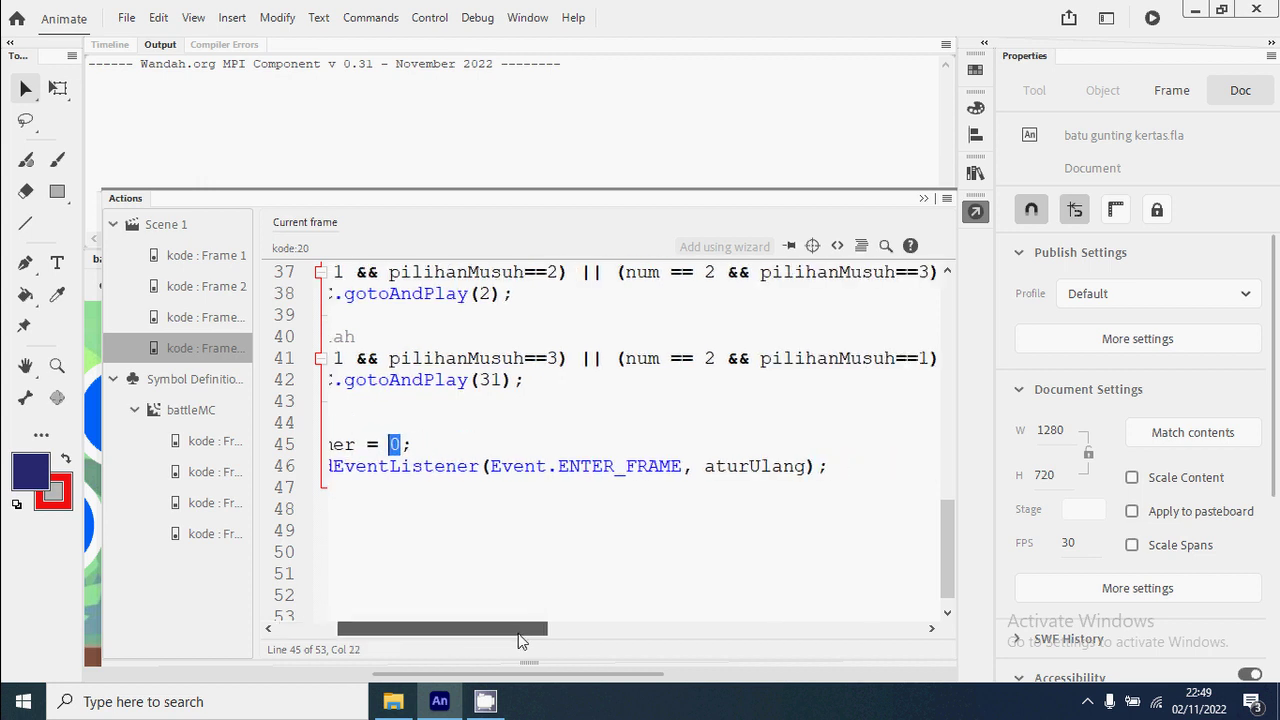
{"action": "double_click", "coordinate": [630, 468]}
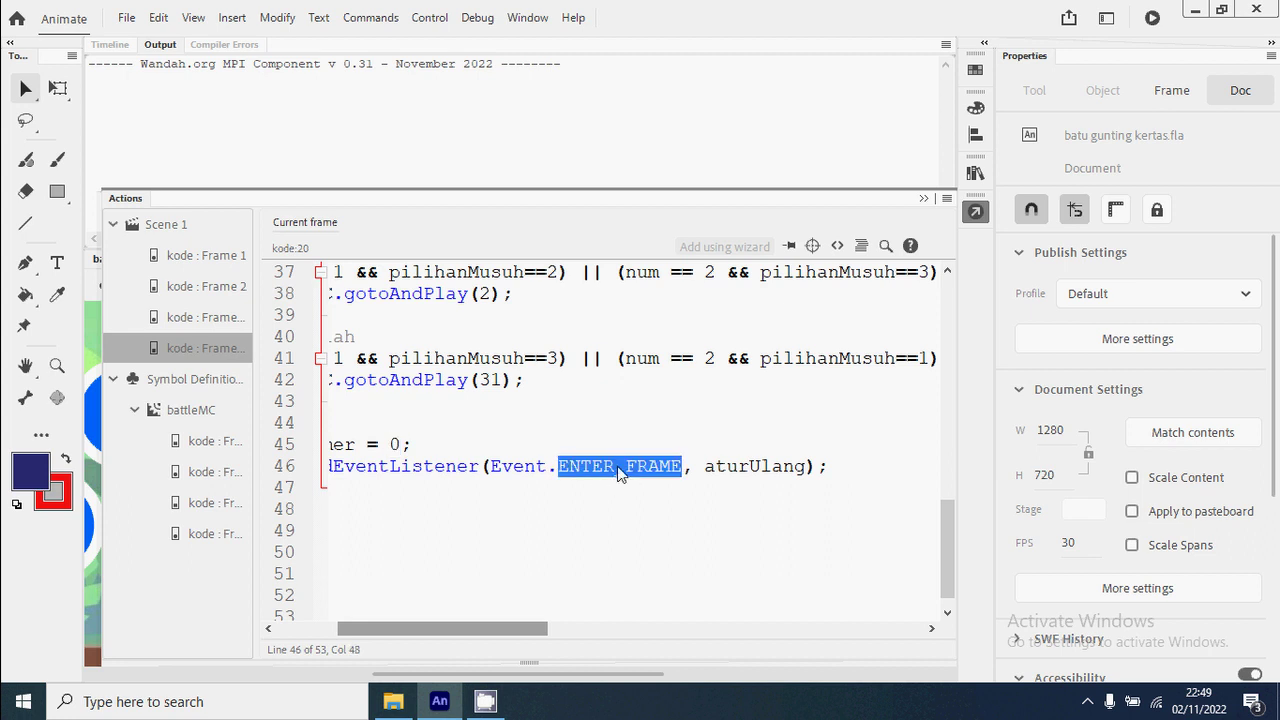
{"action": "left_click_drag", "start_coordinate": [529, 630], "coordinate": [447, 628]}
{"action": "double_click", "coordinate": [703, 468]}
Below the existing function, create "function aturUlang(e:Event):void" containing the line "battleMC.timer++;".
{"action": "left_click", "coordinate": [404, 497]}
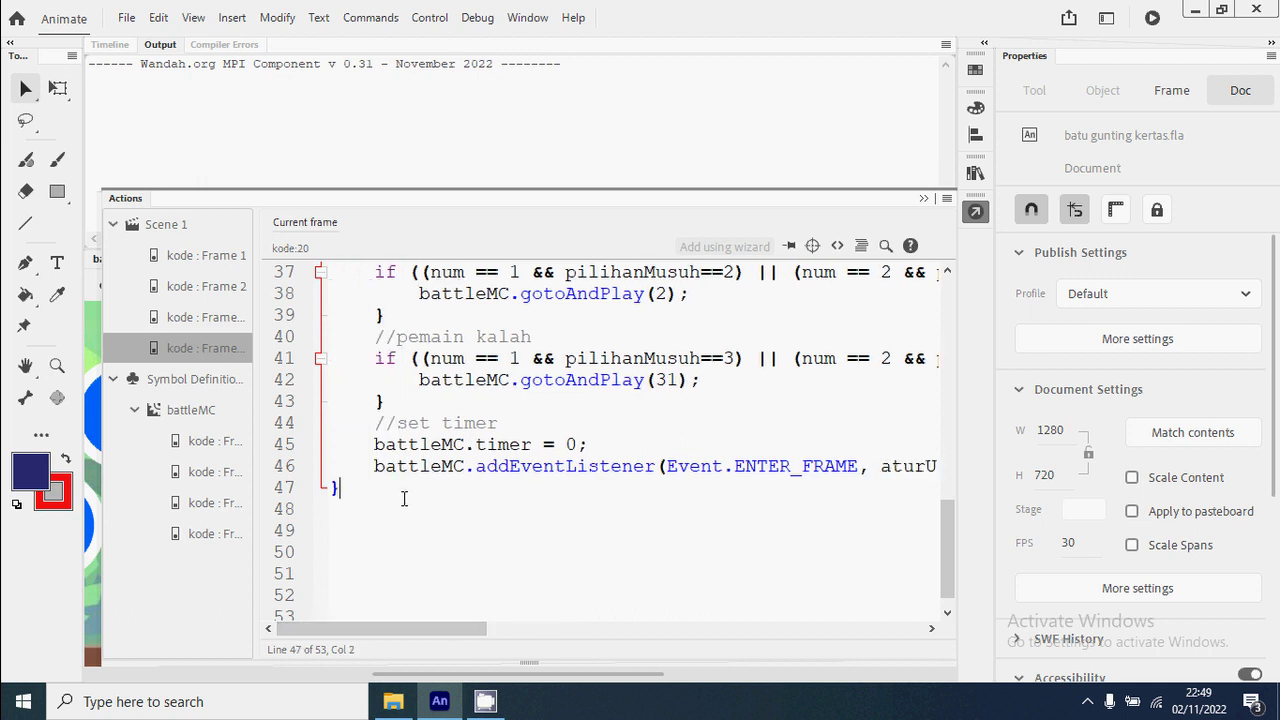
{"action": "key", "text": "Return"}
{"action": "key", "text": "Return"}
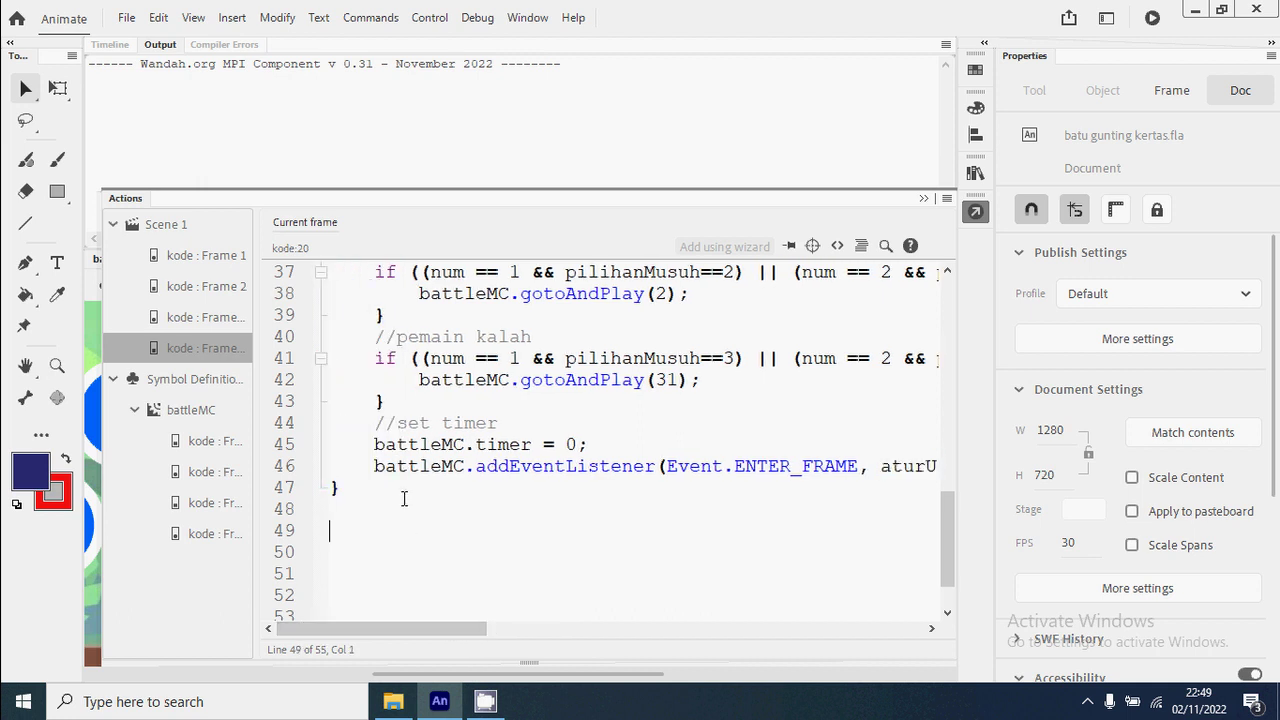
{"action": "type", "text": "function aturUlang(e:Eve"}
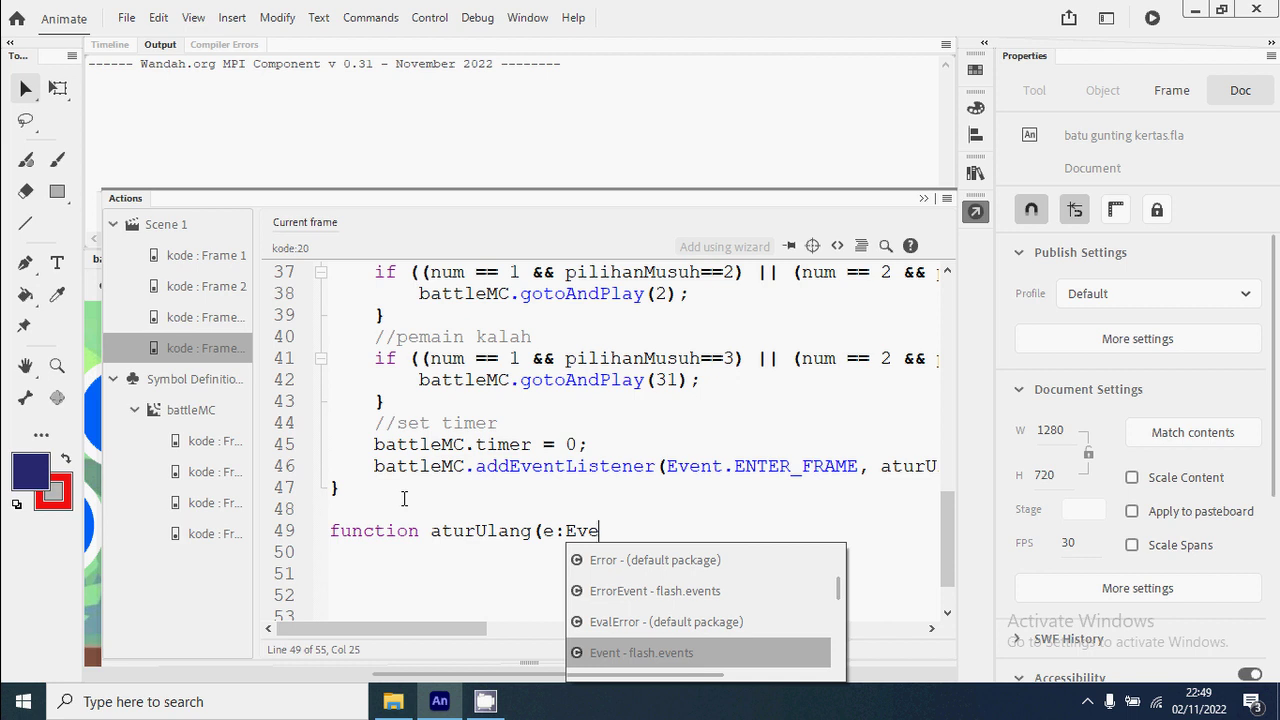
{"action": "key", "text": "Return"}
{"action": "type", "text": "):void{"}
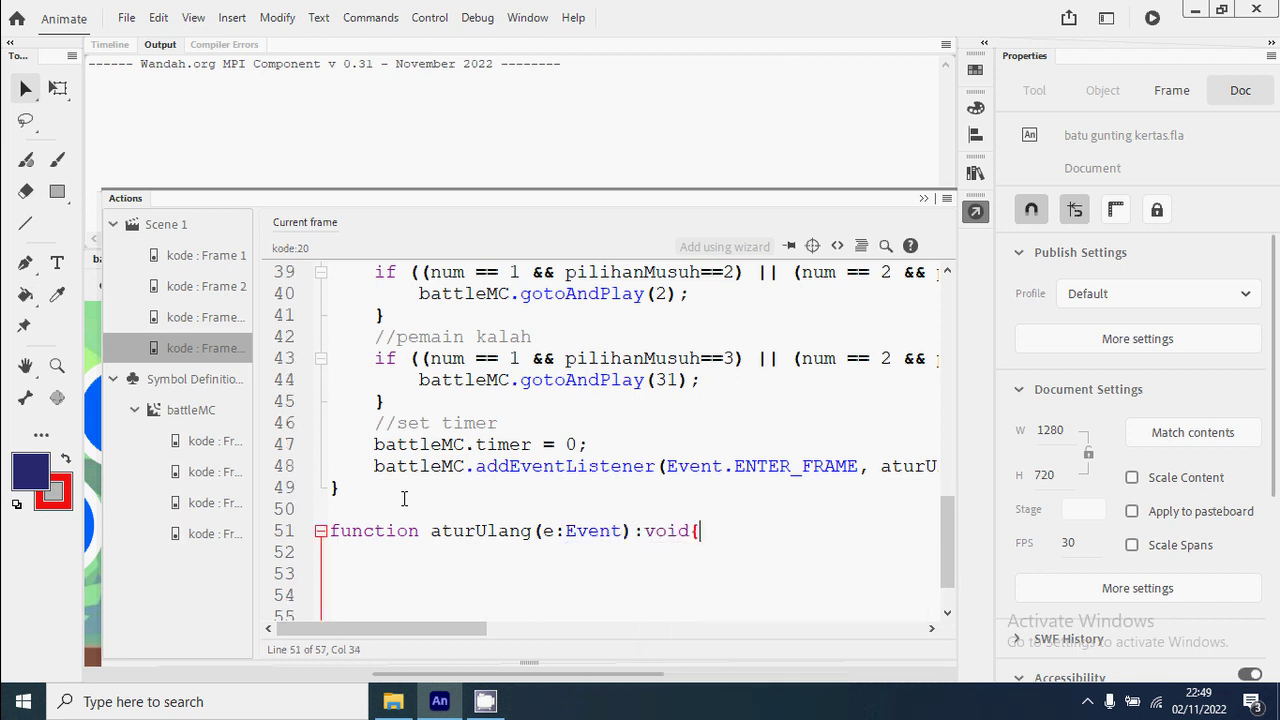
{"action": "key", "text": "Return"}
{"action": "type", "text": "battleMC"}
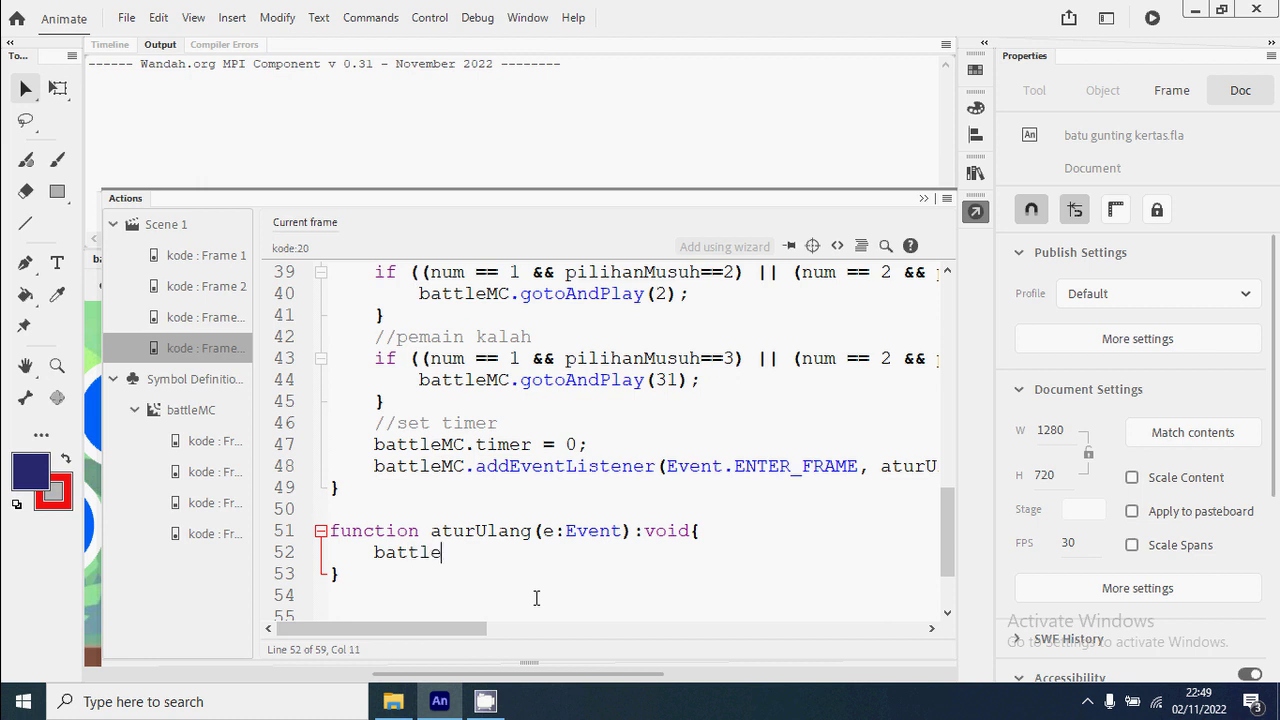
{"action": "type", "text": ".timer++;"}
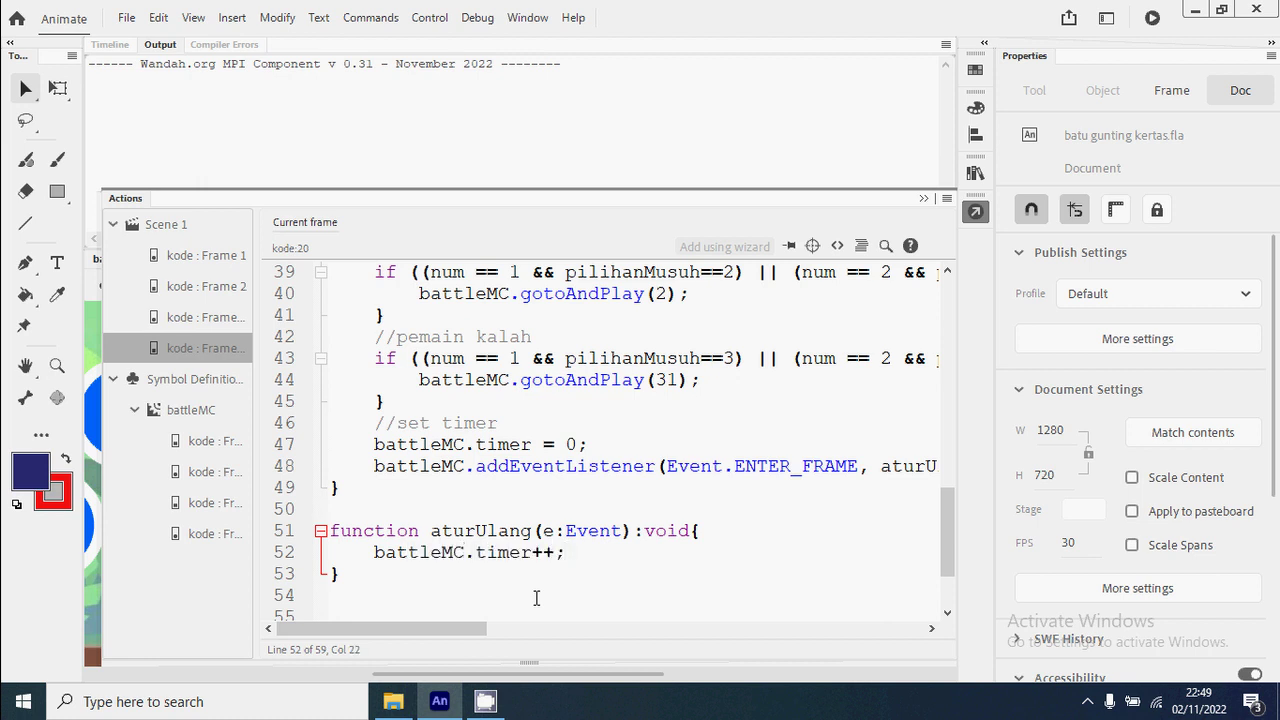
Inside aturUlang, add an empty conditional block "if (battleMC.timer > 50){ }" after the timer increment.
{"action": "key", "text": "Return"}
{"action": "type", "text": "if (battleMC."}
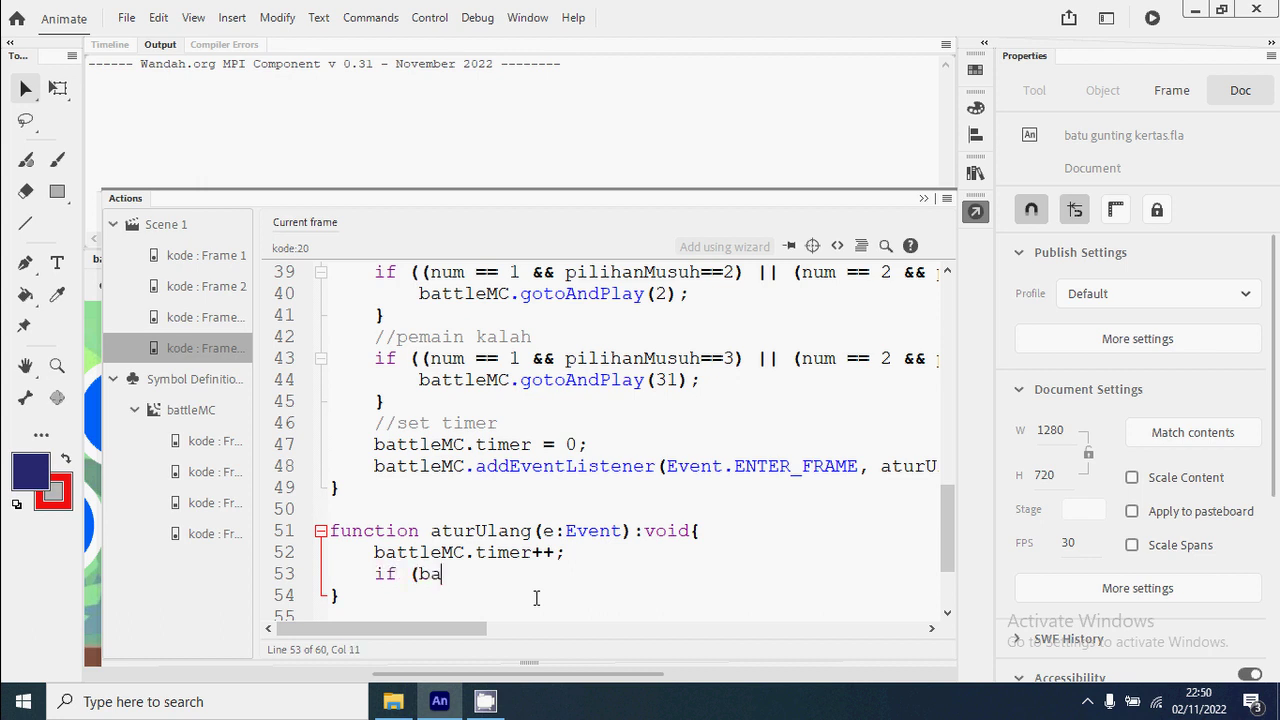
{"action": "type", "text": "timer >"}
{"action": "type", "text": "50)"}
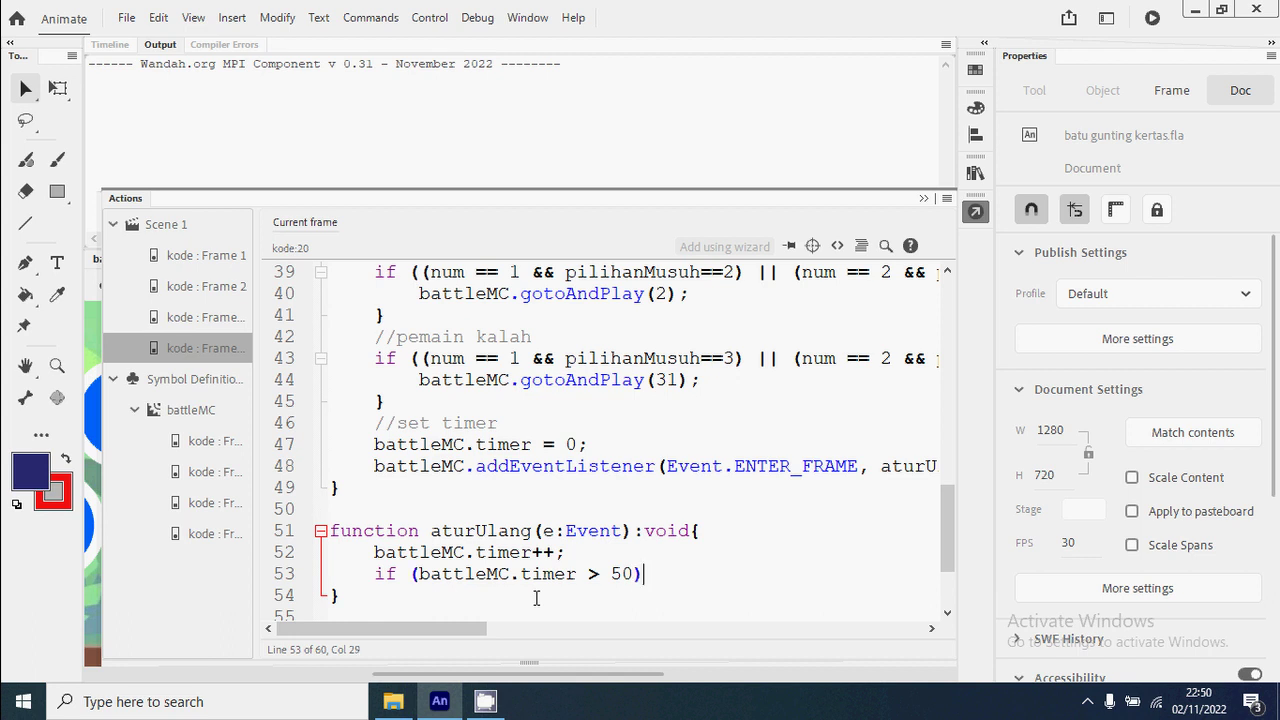
{"action": "type", "text": "{"}
{"action": "key", "text": "Return"}
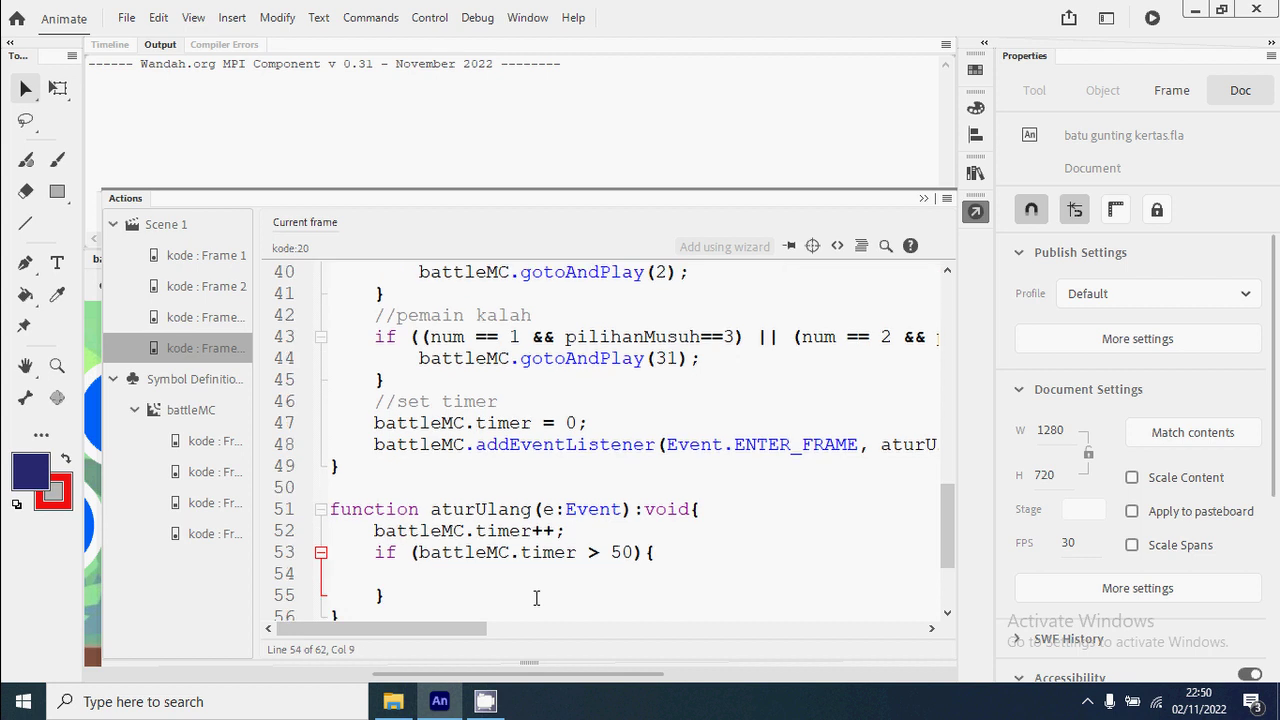
Copy the battleMC.addEventListener line from the set-timer section into the empty conditional block of aturUlang.
{"action": "scroll", "coordinate": [536, 598], "scroll_direction": "down", "scroll_amount": 1}
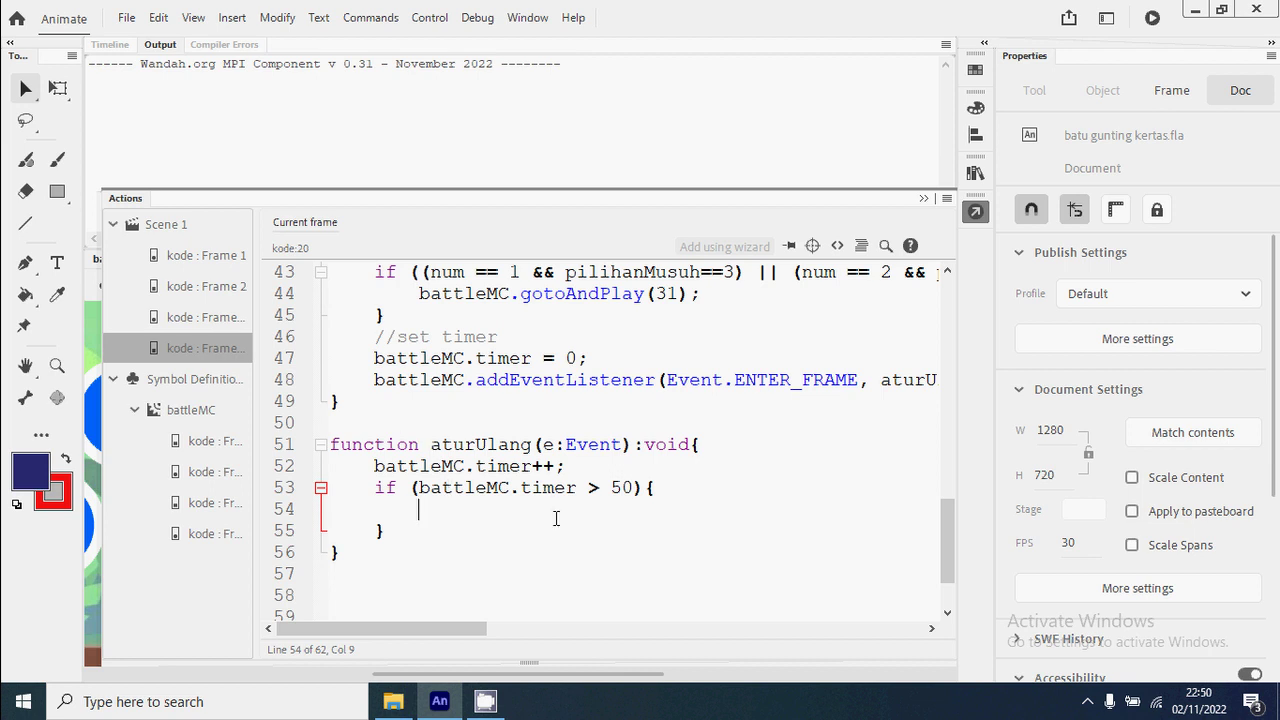
{"action": "left_click_drag", "start_coordinate": [372, 381], "coordinate": [331, 402]}
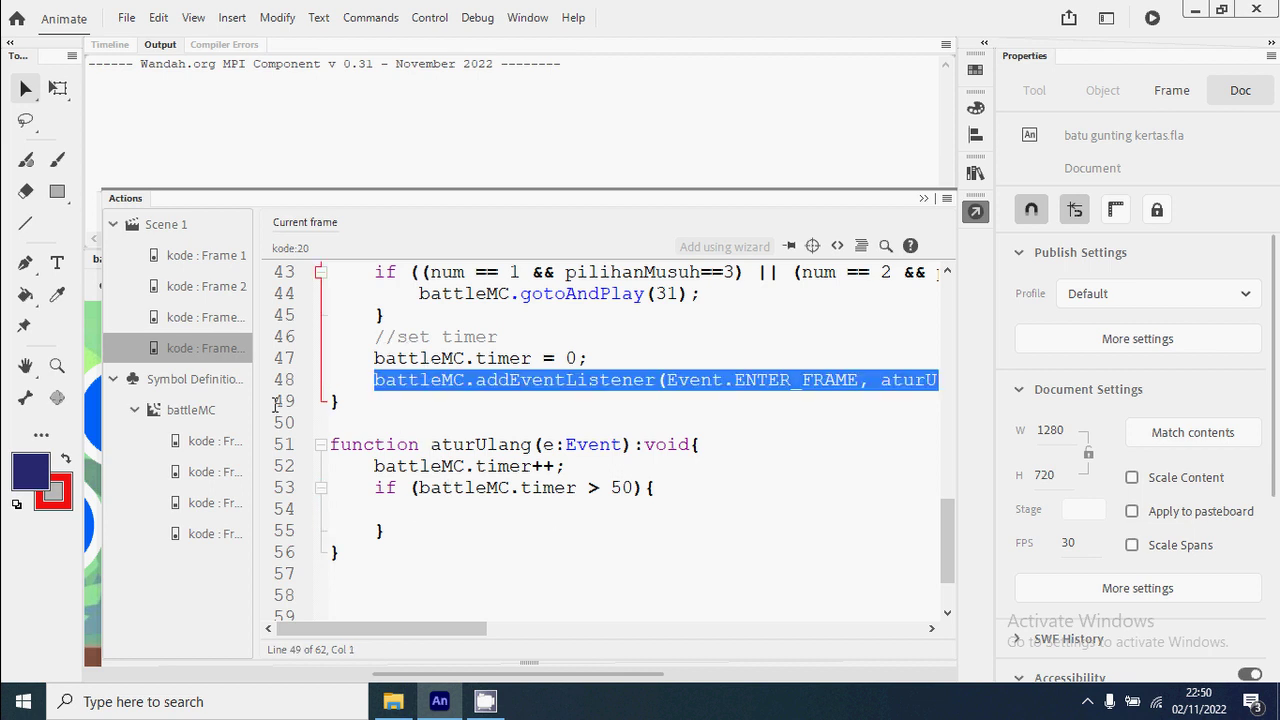
{"action": "right_click", "coordinate": [554, 380]}
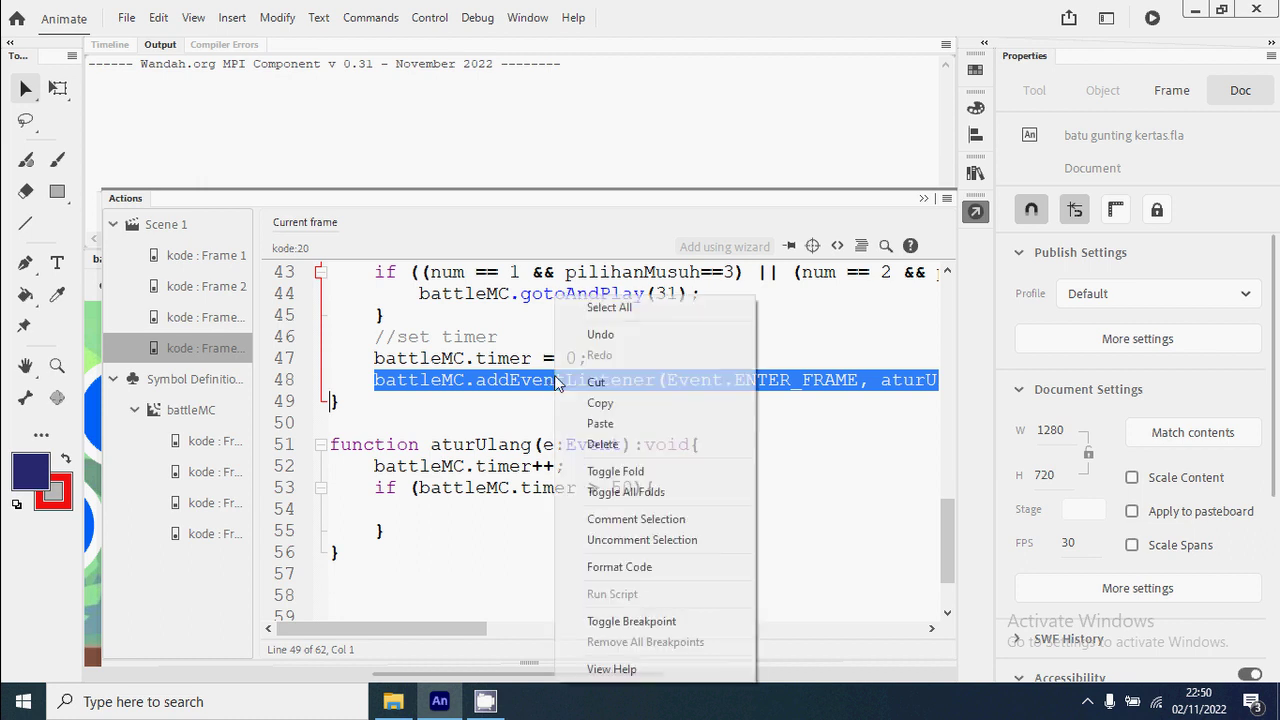
{"action": "left_click", "coordinate": [623, 403]}
{"action": "left_click", "coordinate": [490, 509]}
{"action": "key", "text": "ctrl+v"}
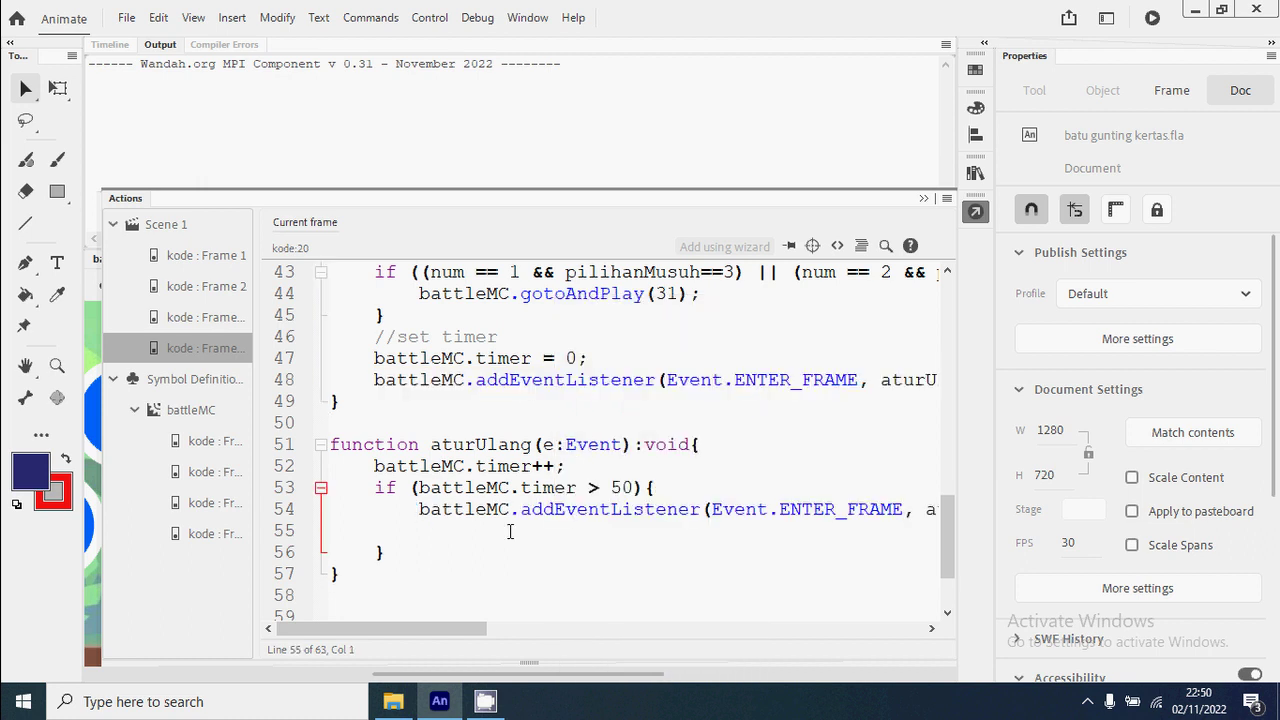
Change the copied line in the conditional block to call removeEventListener and delete the surplus blank line below it.
{"action": "left_click_drag", "start_coordinate": [520, 509], "coordinate": [556, 511]}
{"action": "type", "text": "remove"}
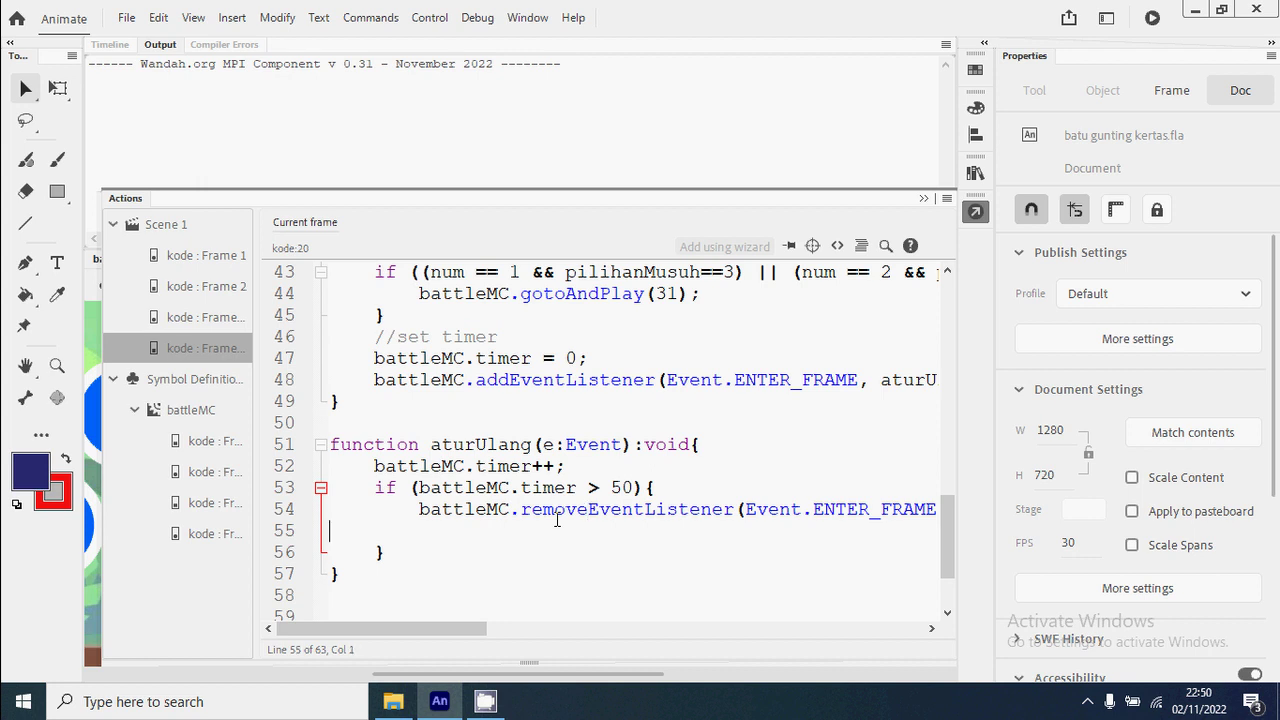
{"action": "key", "text": "End"}
{"action": "key", "text": "Delete"}
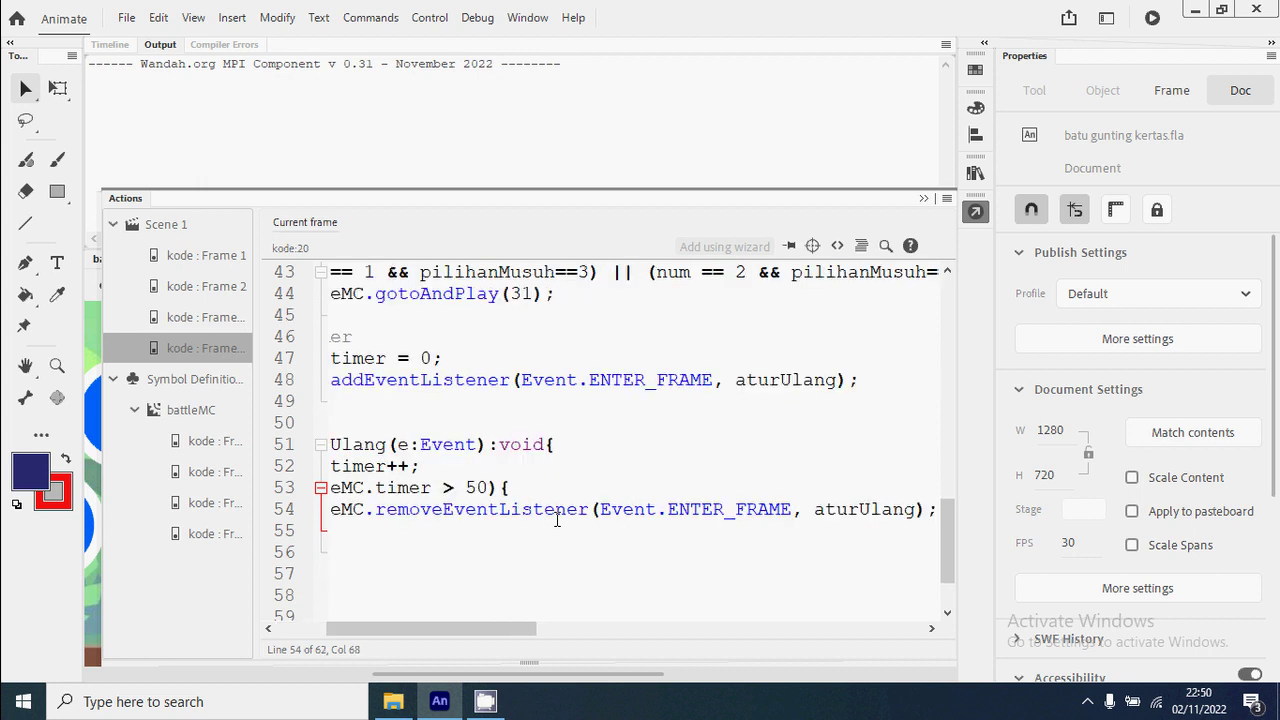
Below the removeEventListener line, add "startBtn.visible = true;".
{"action": "key", "text": "Return"}
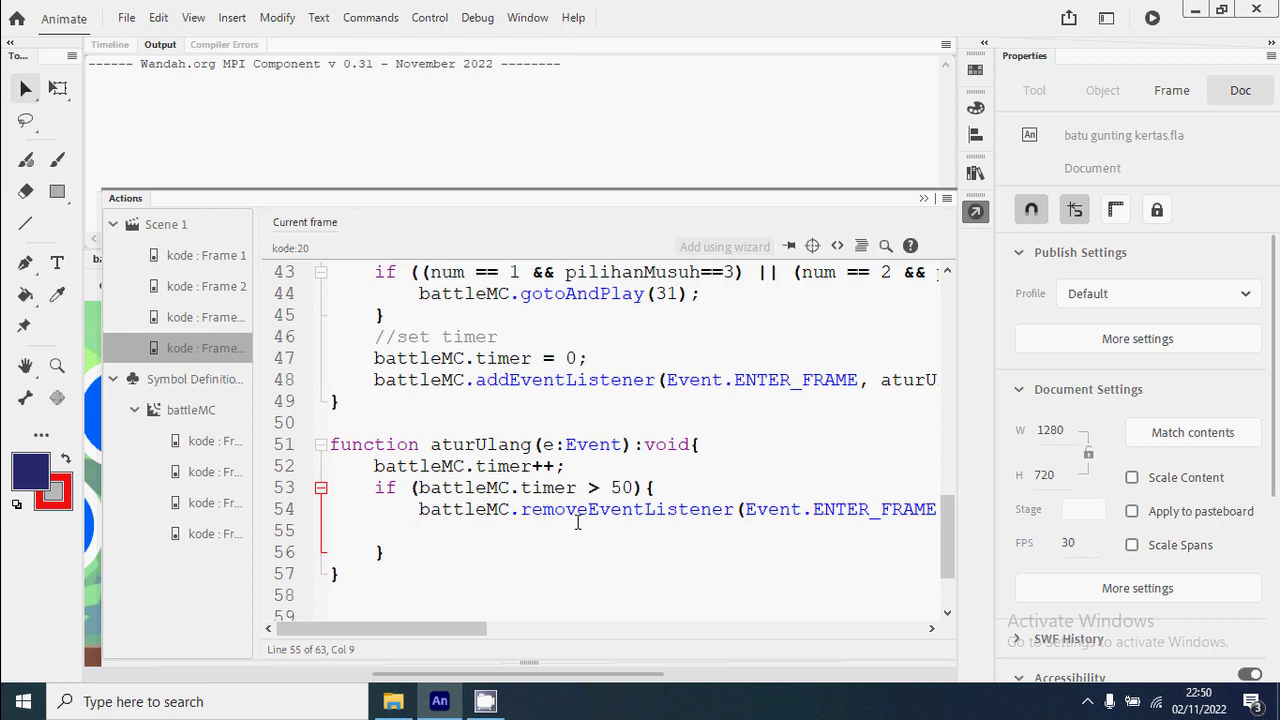
{"action": "scroll", "coordinate": [577, 522], "scroll_direction": "up", "scroll_amount": 2}
{"action": "scroll", "coordinate": [577, 522], "scroll_direction": "down", "scroll_amount": 1}
{"action": "scroll", "coordinate": [580, 524], "scroll_direction": "up", "scroll_amount": 4}
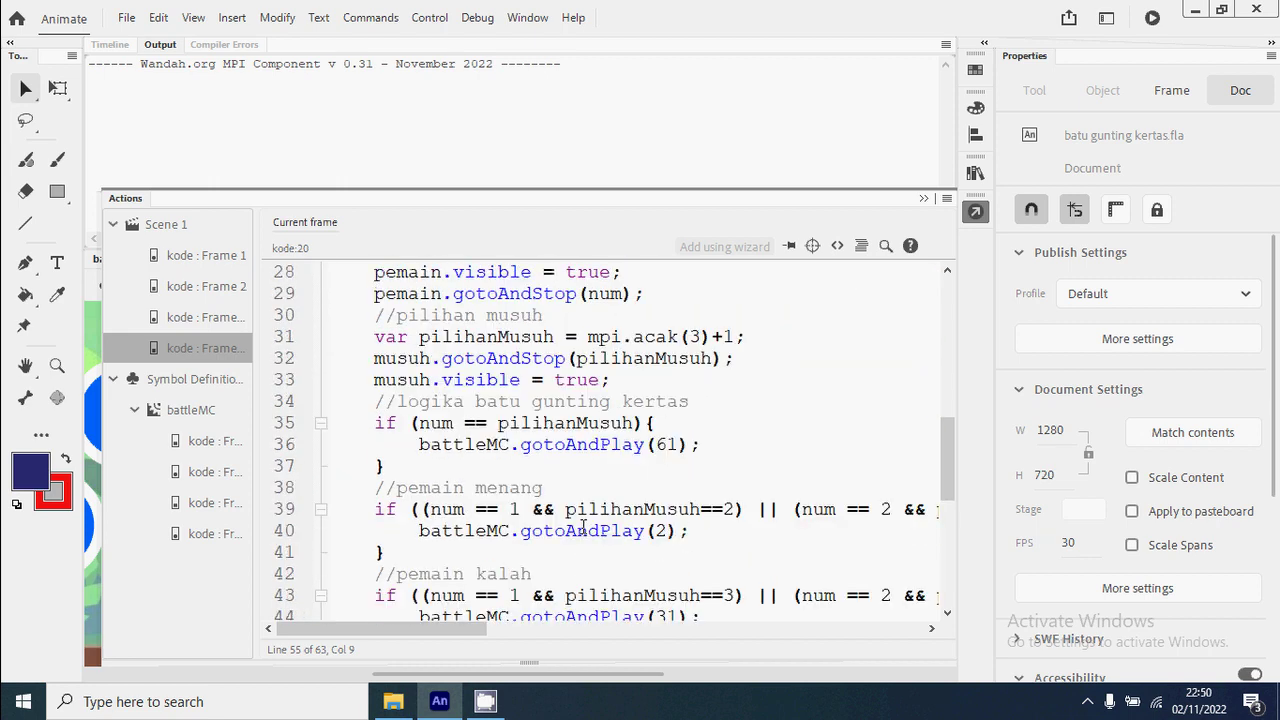
{"action": "scroll", "coordinate": [583, 527], "scroll_direction": "up", "scroll_amount": 2}
{"action": "scroll", "coordinate": [583, 527], "scroll_direction": "down", "scroll_amount": 9}
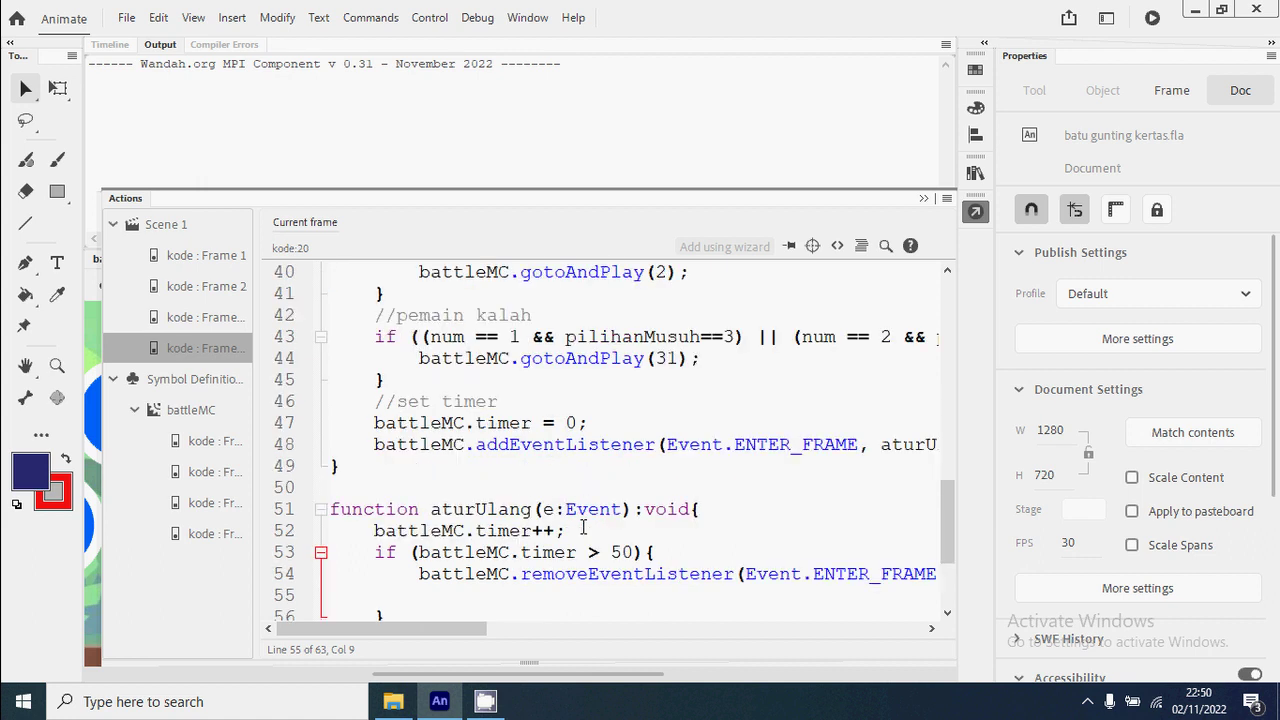
{"action": "type", "text": "startBtn"}
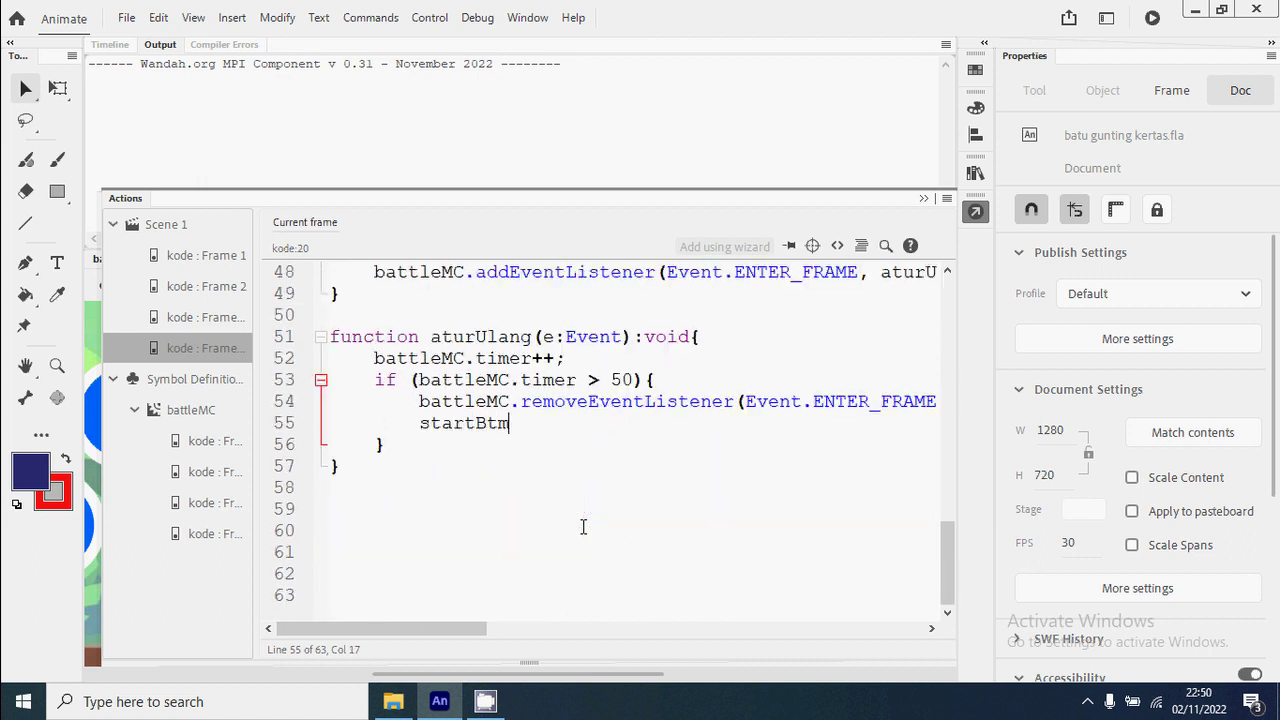
{"action": "key", "text": "BackSpace"}
{"action": "type", "text": "n.visible - "}
{"action": "type", "text": "= true;"}
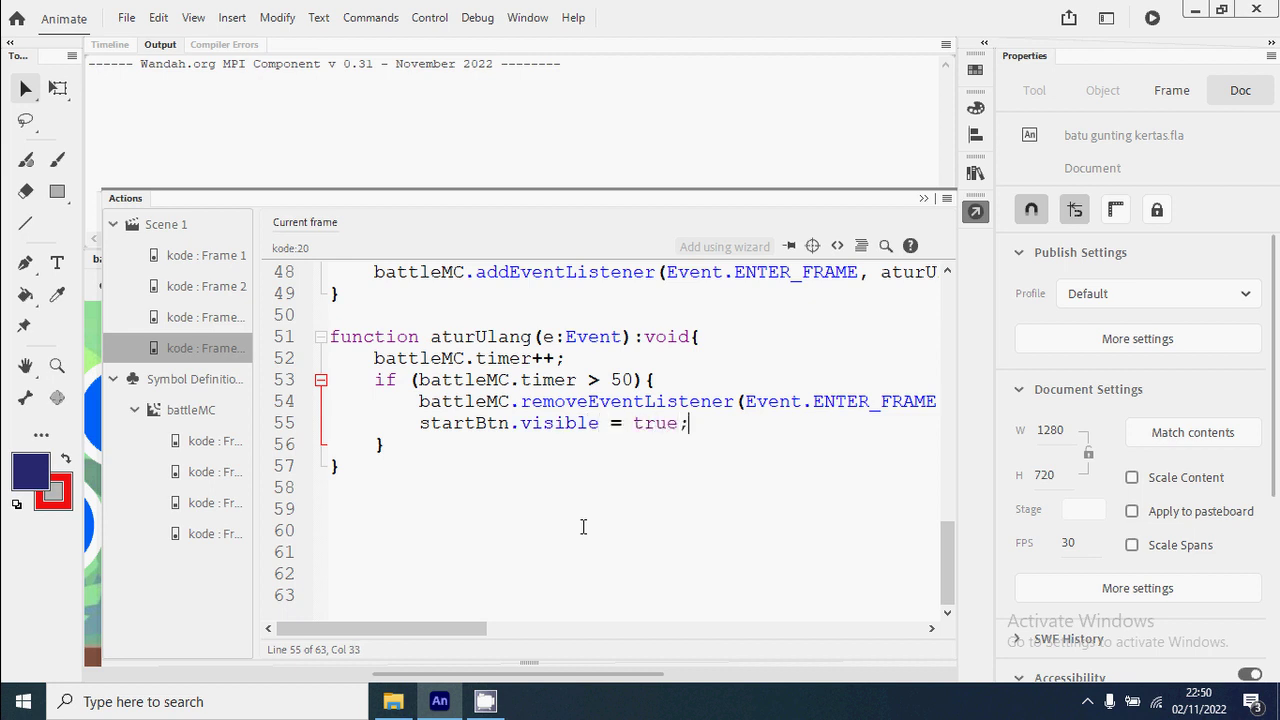
Add the lines "pemain.visible = false;" and "musuh.visible = false;" to the same block and save the document.
{"action": "key", "text": "Return"}
{"action": "type", "text": "pemain."}
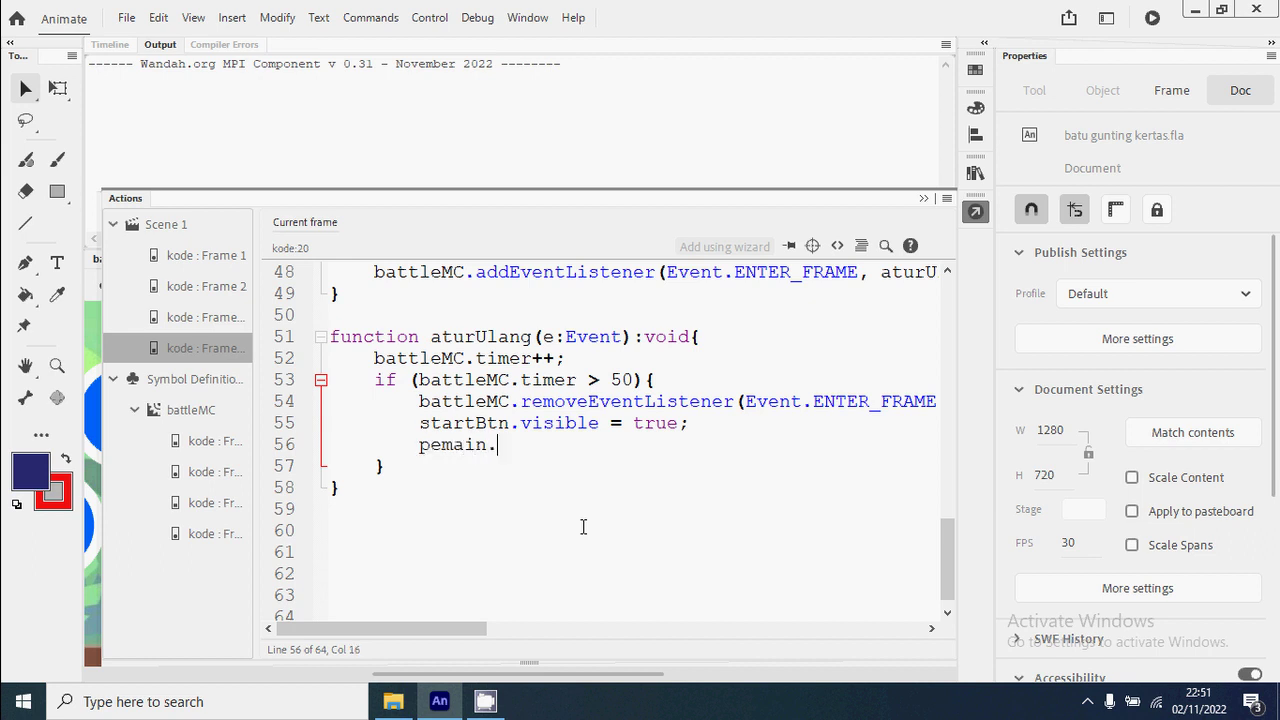
{"action": "type", "text": "visible = false;"}
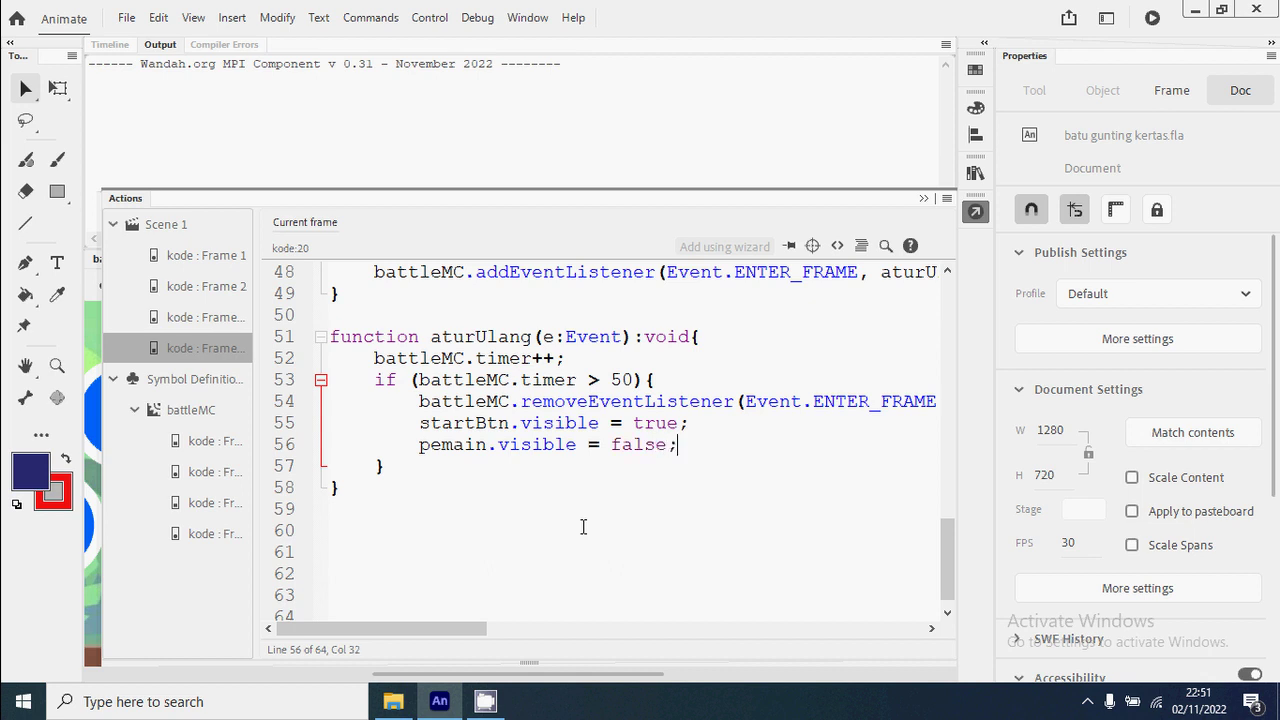
{"action": "key", "text": "Return"}
{"action": "type", "text": "musuh.visib"}
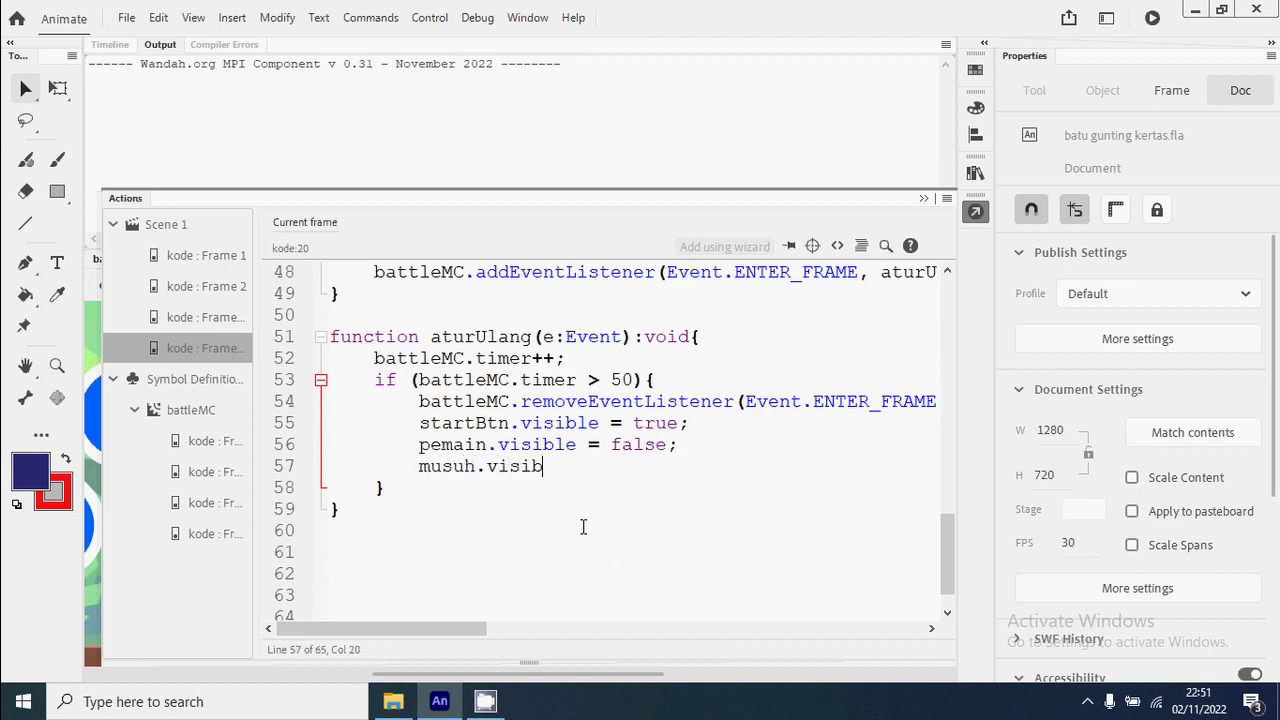
{"action": "type", "text": "le = false;"}
{"action": "key", "text": "ctrl+s"}
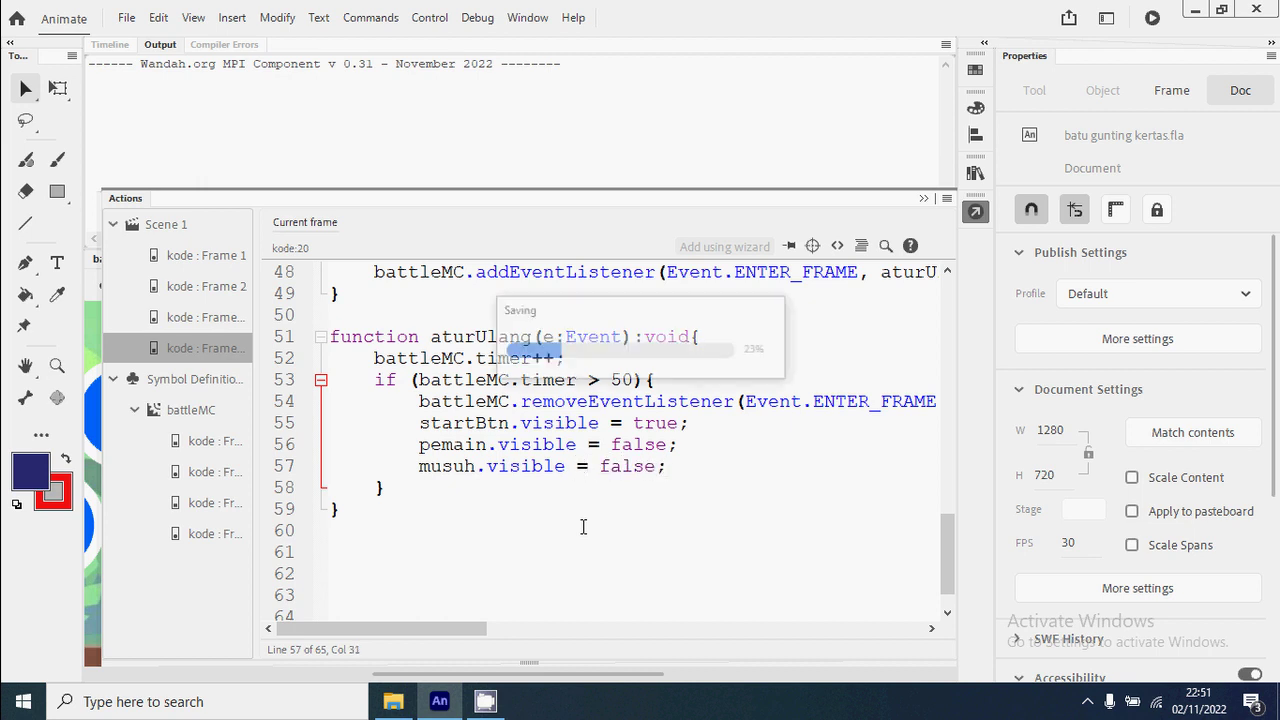
Test the movie and enter the battle scene with the blue winged monster as the player.
{"action": "key", "text": "ctrl+Return"}
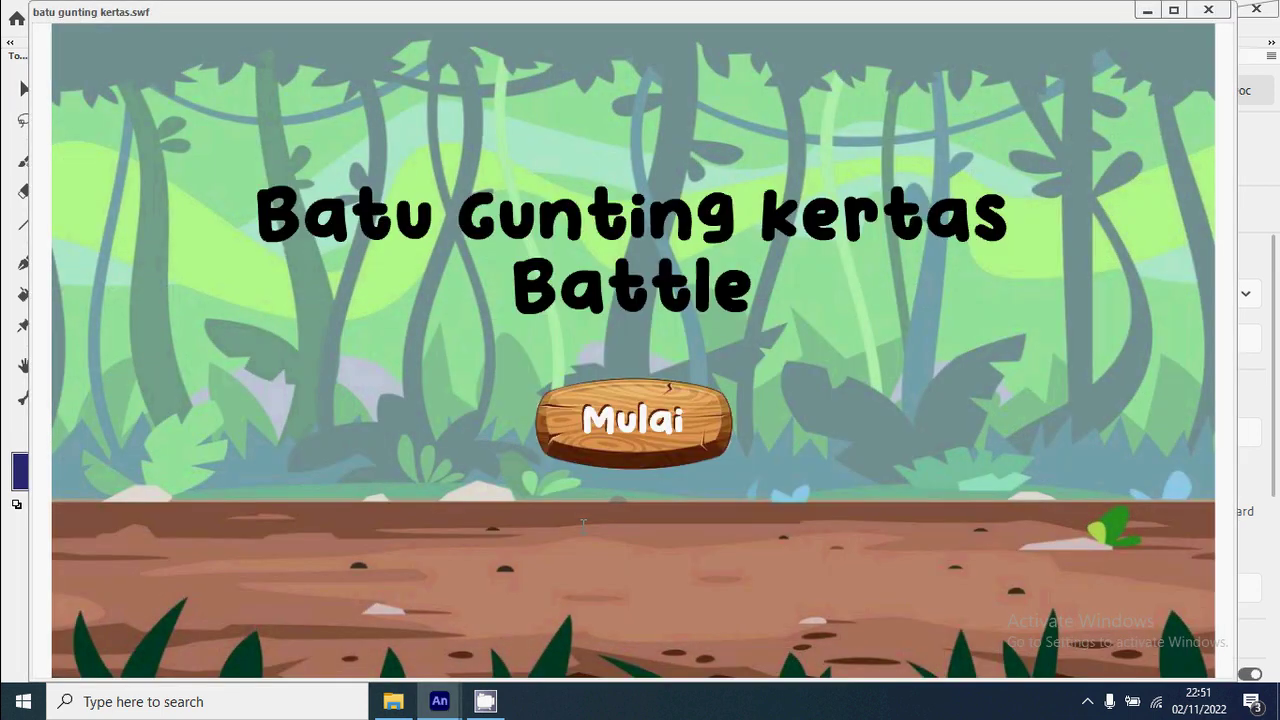
{"action": "left_click", "coordinate": [672, 430]}
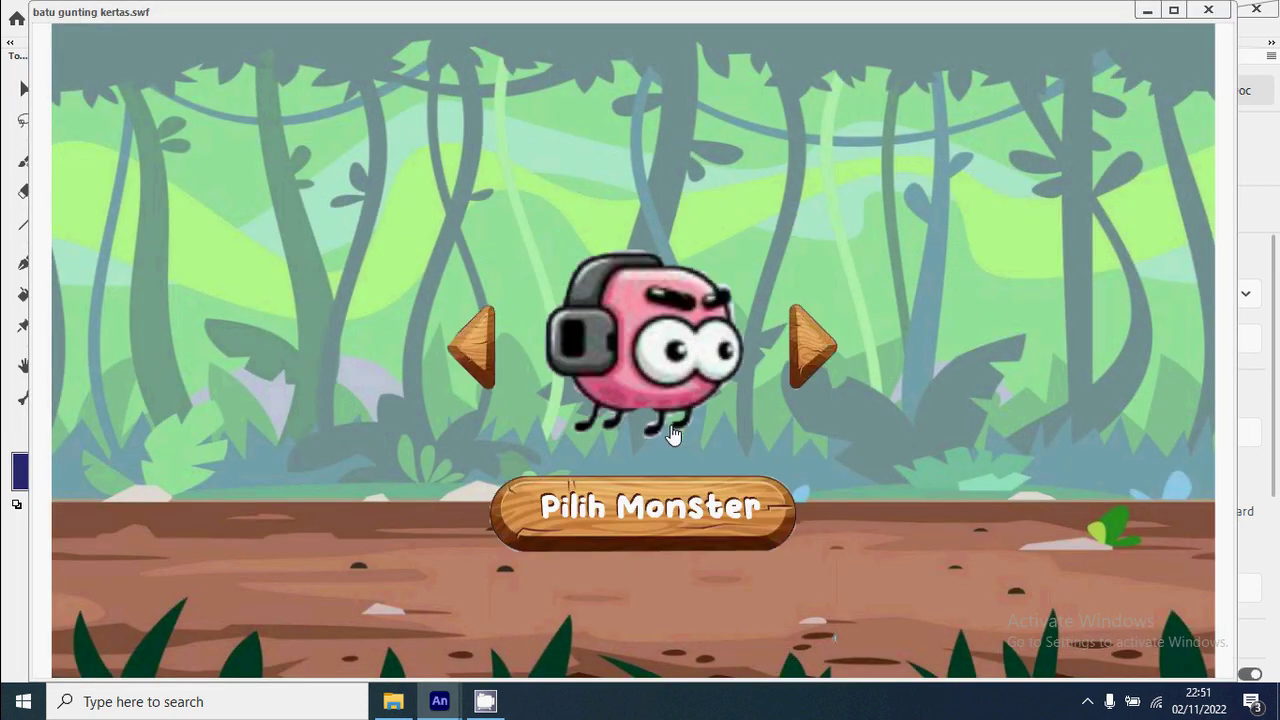
{"action": "left_click", "coordinate": [814, 365]}
{"action": "left_click", "coordinate": [814, 365]}
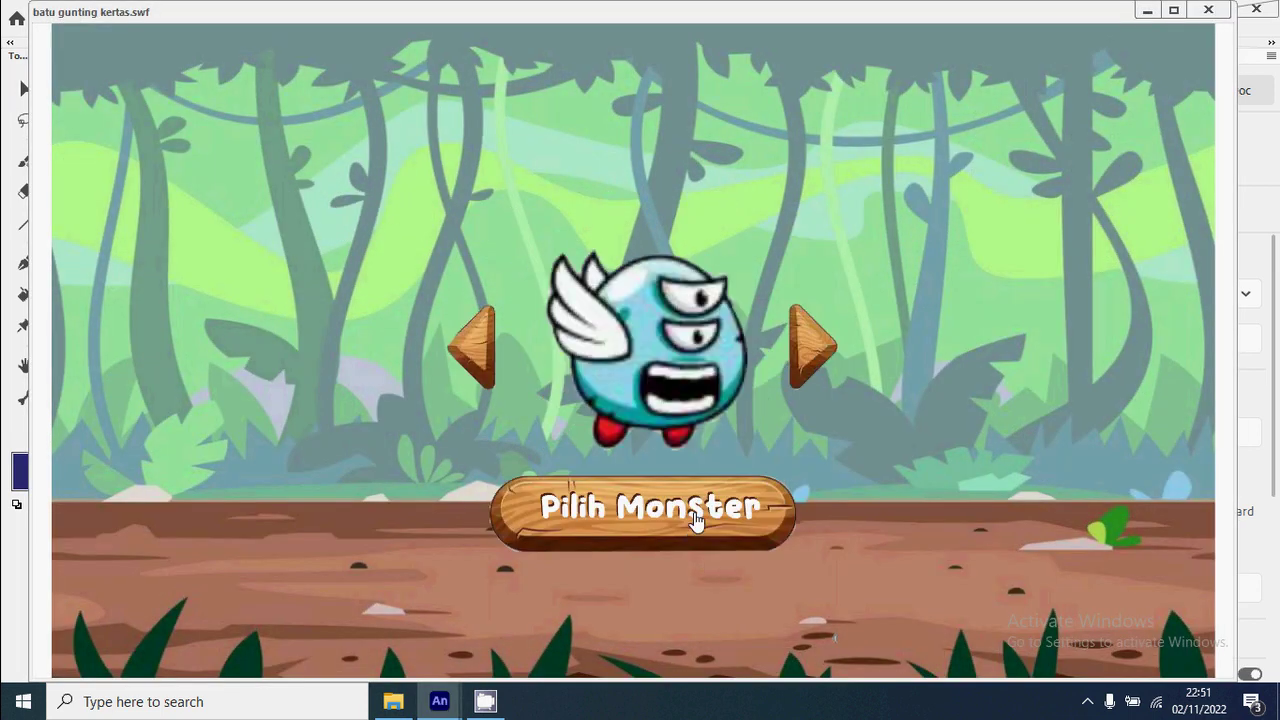
{"action": "left_click", "coordinate": [690, 516]}
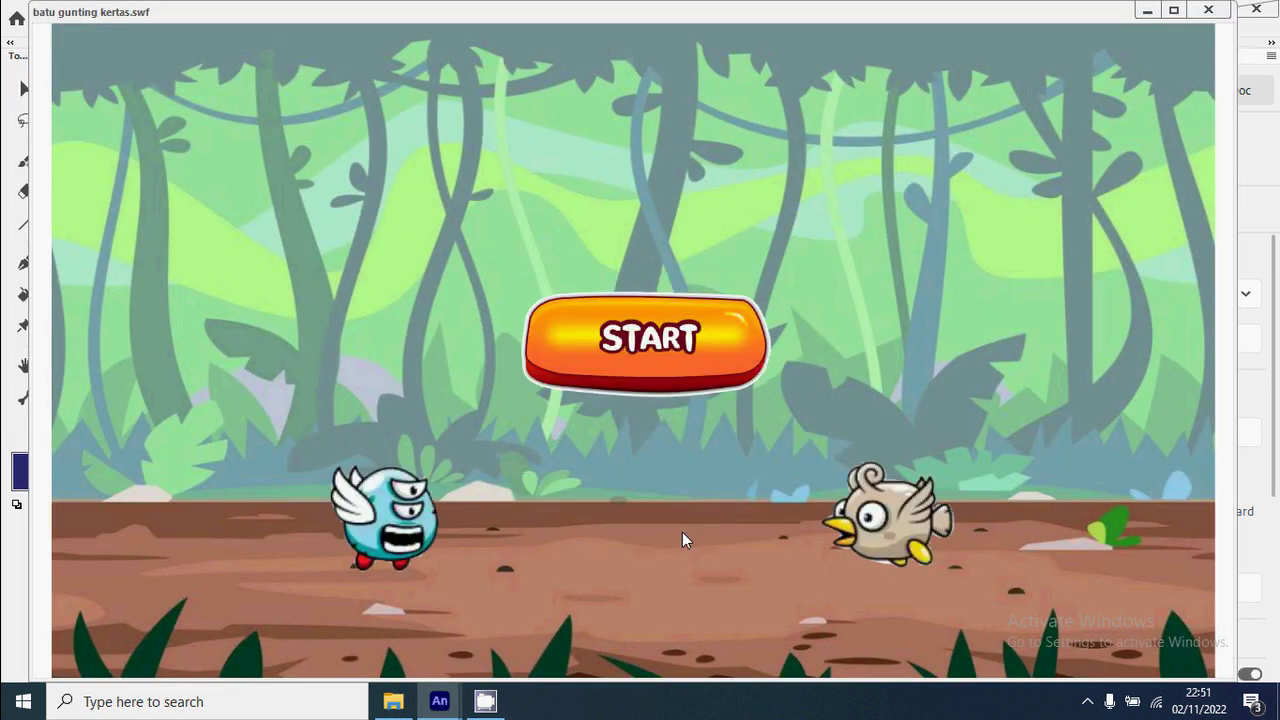
Play ten battle rounds in a row, varying between rock, paper and scissors, to test the round reset.
{"action": "left_click", "coordinate": [714, 369]}
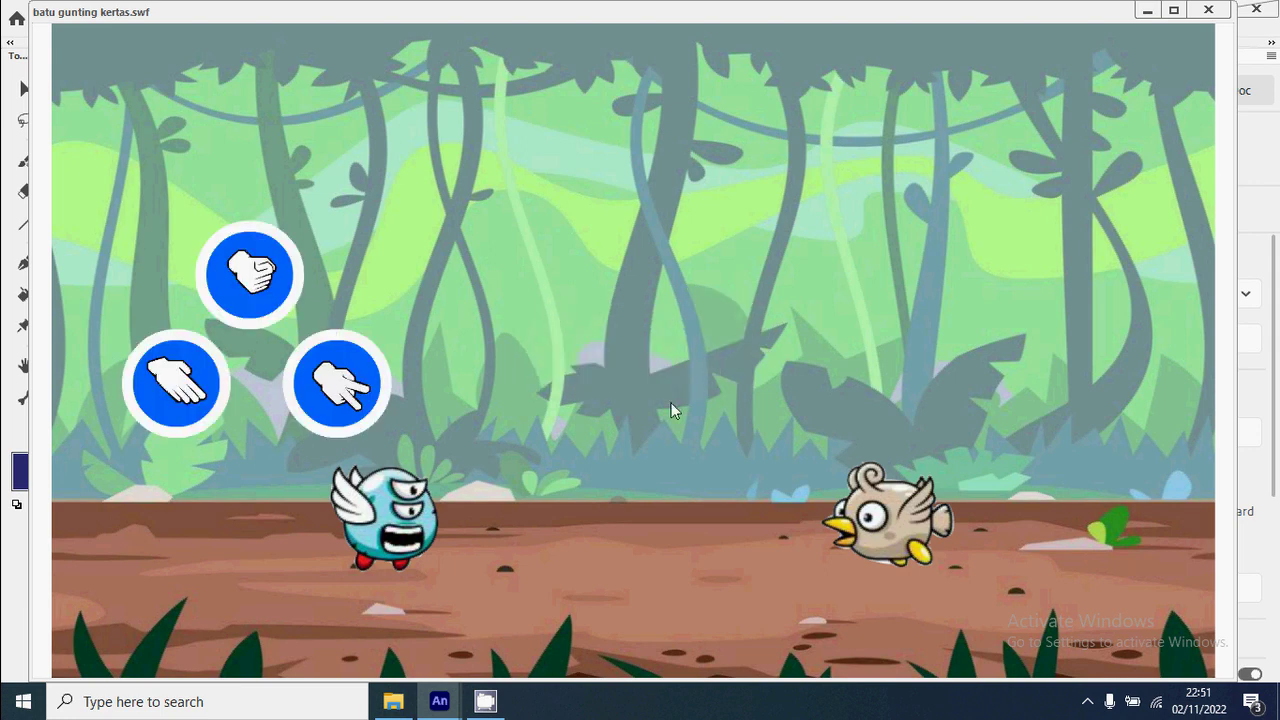
{"action": "left_click", "coordinate": [265, 300]}
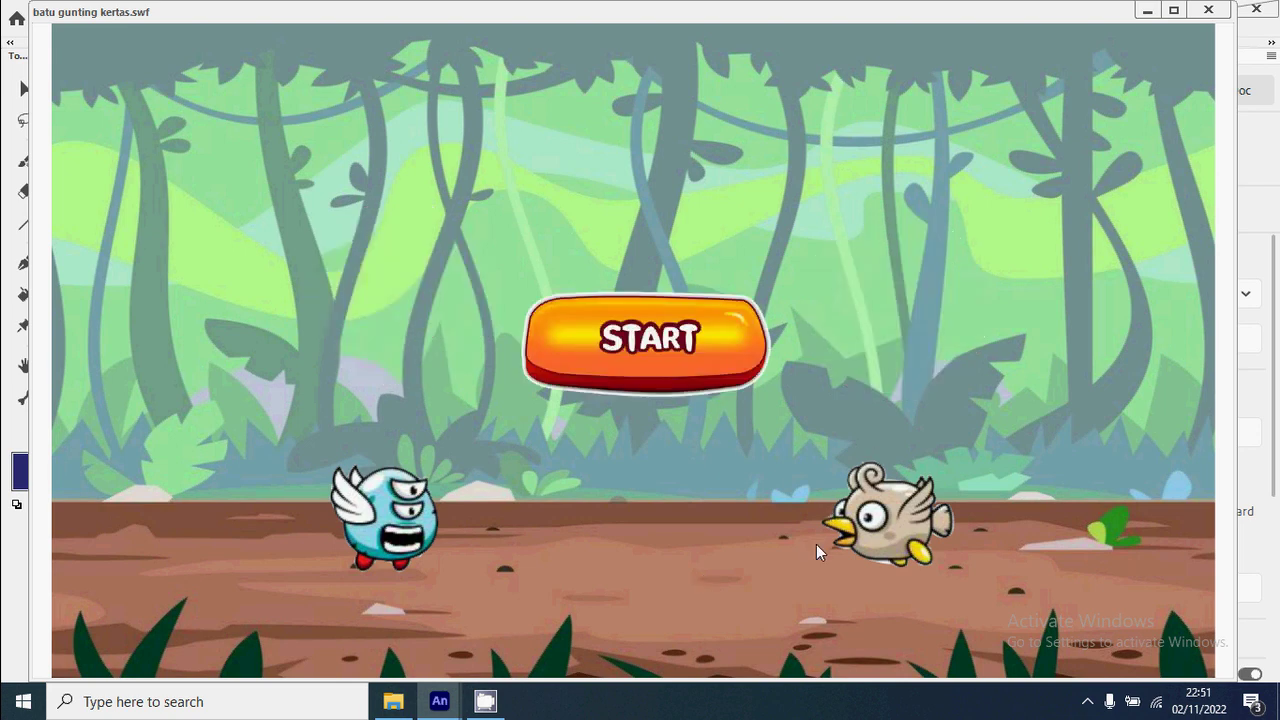
{"action": "left_click", "coordinate": [701, 372]}
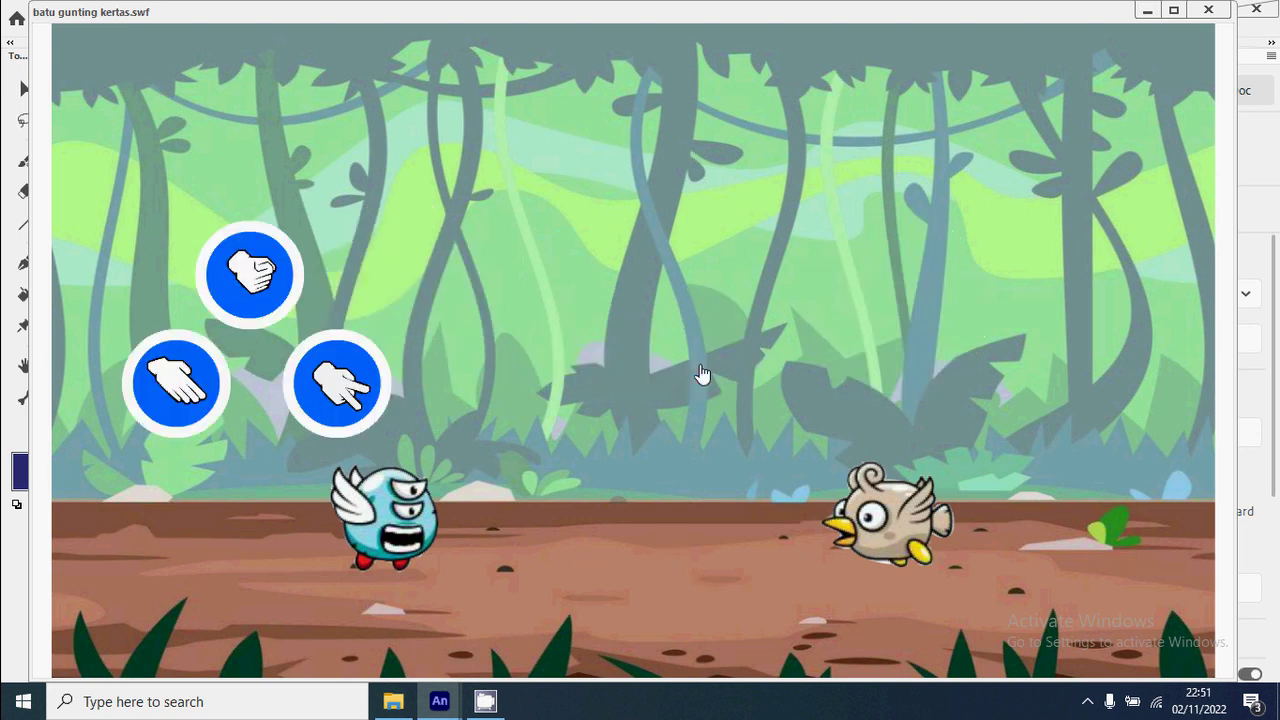
{"action": "left_click", "coordinate": [189, 398]}
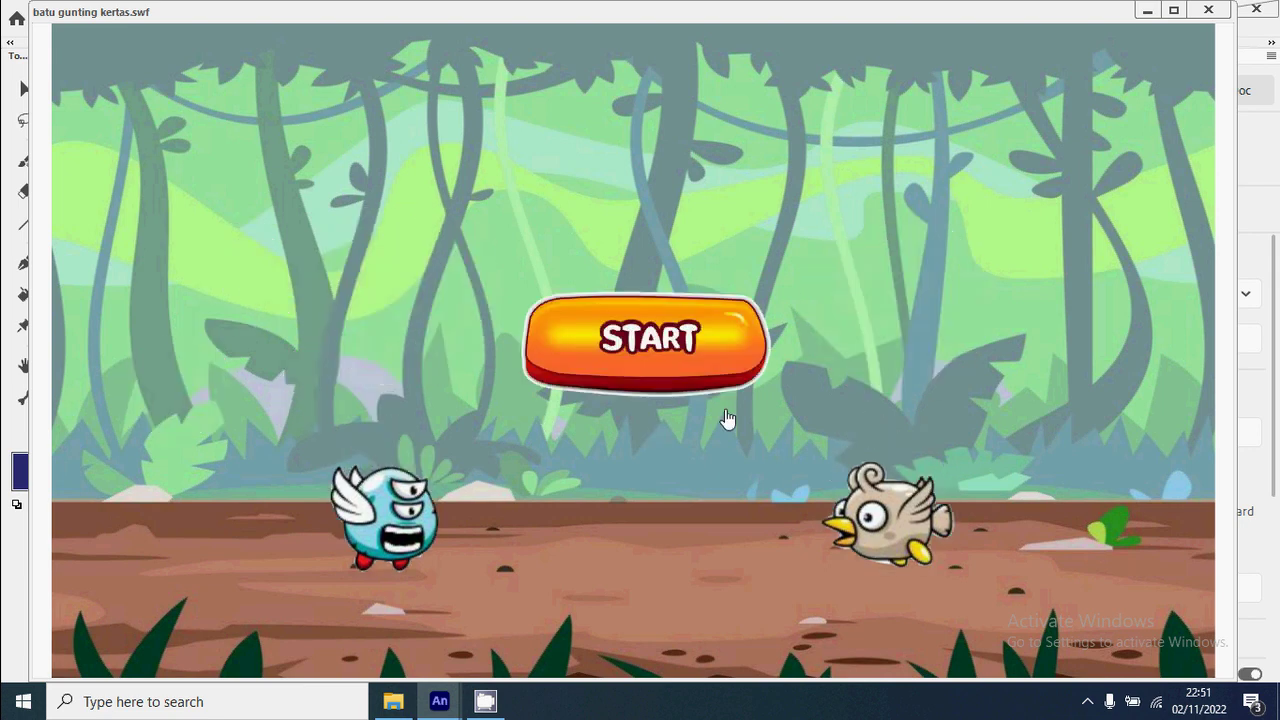
{"action": "left_click", "coordinate": [706, 375]}
{"action": "left_click", "coordinate": [256, 281]}
{"action": "left_click", "coordinate": [686, 381]}
{"action": "left_click", "coordinate": [322, 405]}
{"action": "left_click", "coordinate": [686, 383]}
{"action": "left_click", "coordinate": [251, 287]}
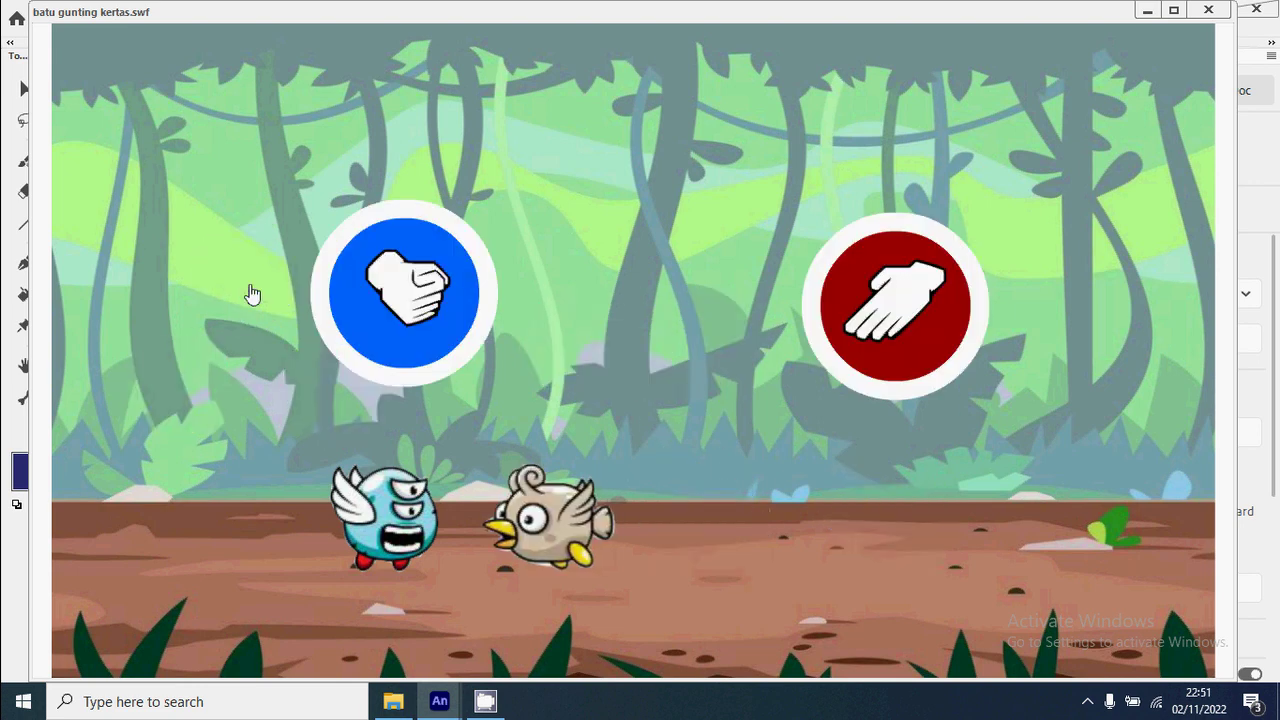
{"action": "left_click", "coordinate": [620, 370]}
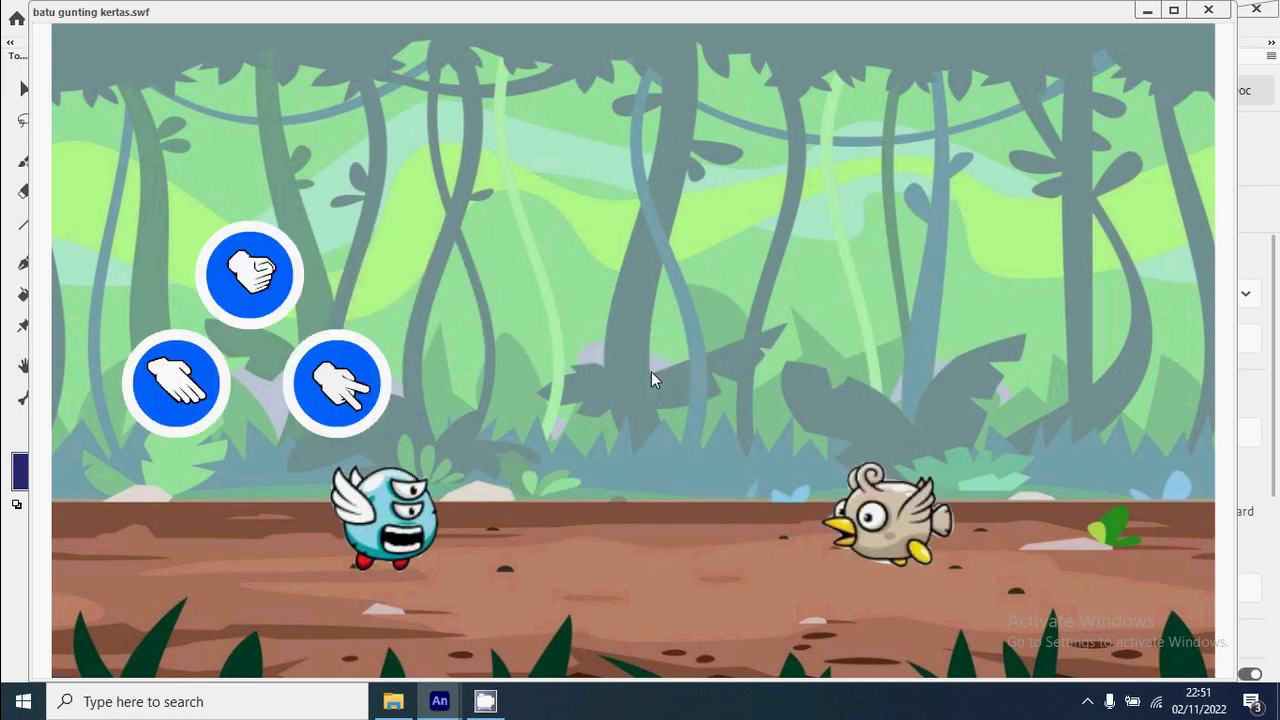
{"action": "left_click", "coordinate": [163, 395]}
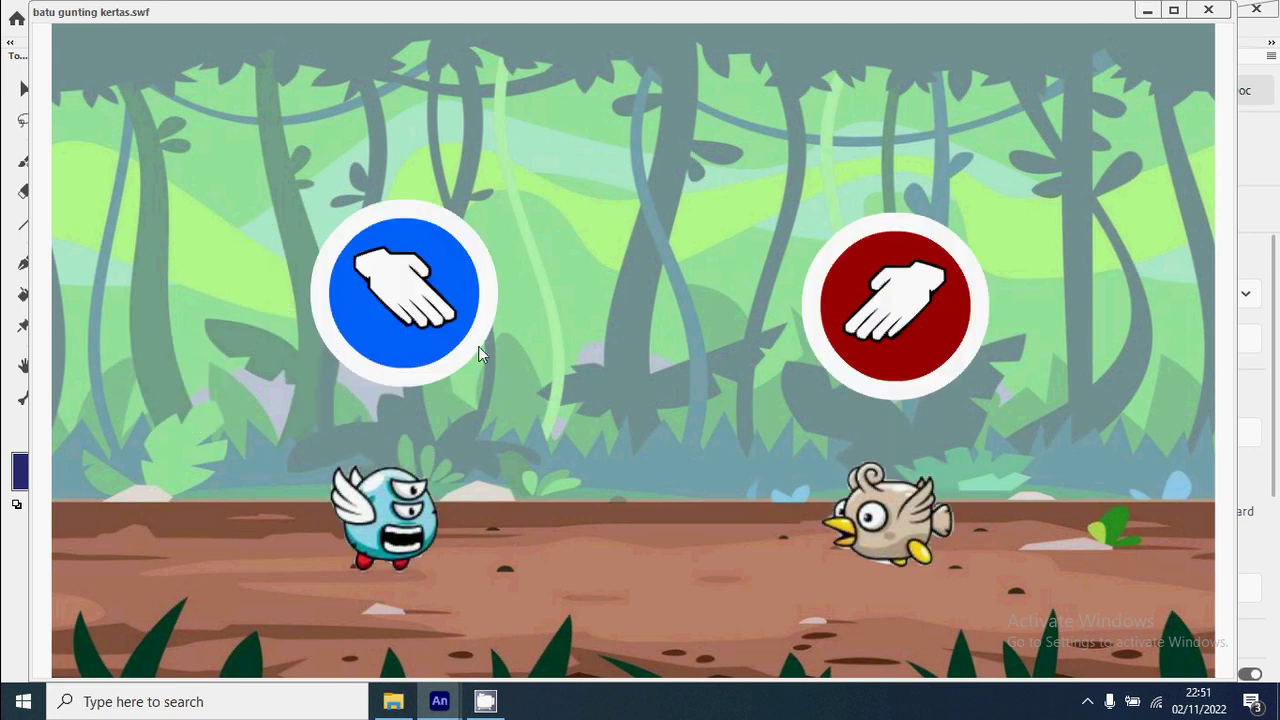
{"action": "left_click", "coordinate": [628, 372]}
{"action": "left_click", "coordinate": [270, 290]}
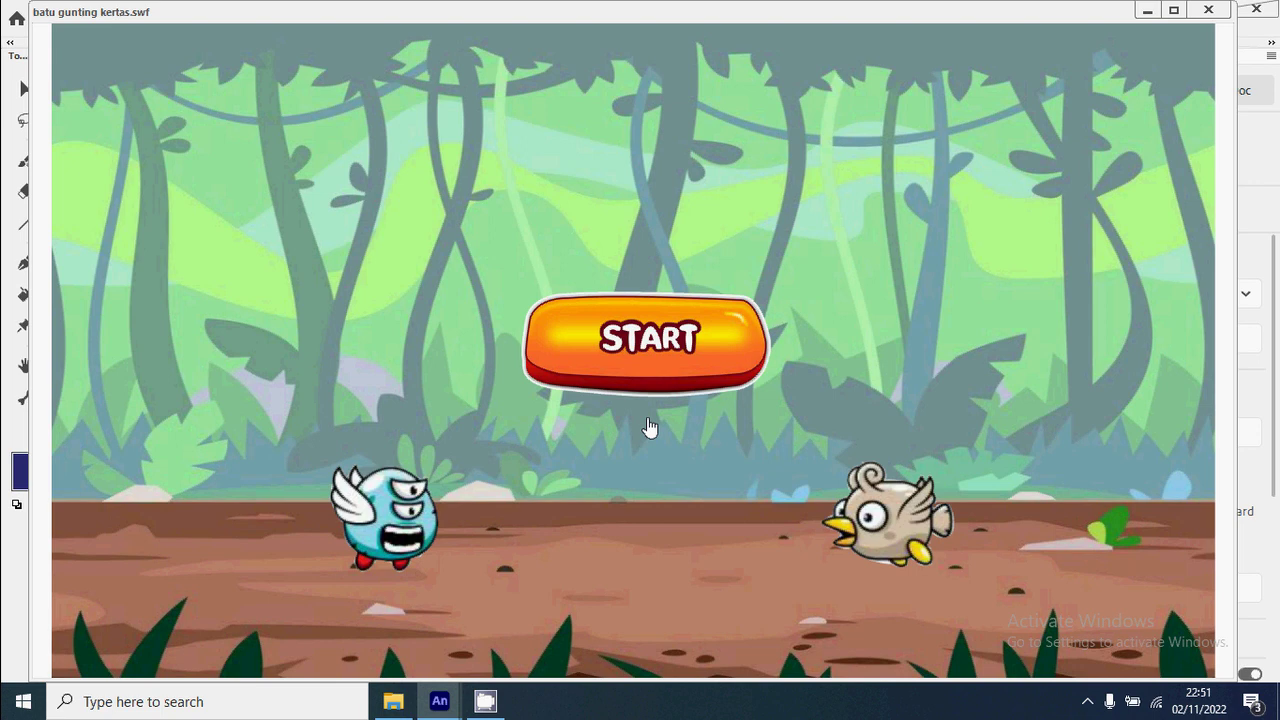
{"action": "left_click", "coordinate": [670, 358]}
{"action": "left_click", "coordinate": [338, 386]}
{"action": "left_click", "coordinate": [701, 364]}
{"action": "left_click", "coordinate": [250, 297]}
{"action": "left_click", "coordinate": [648, 360]}
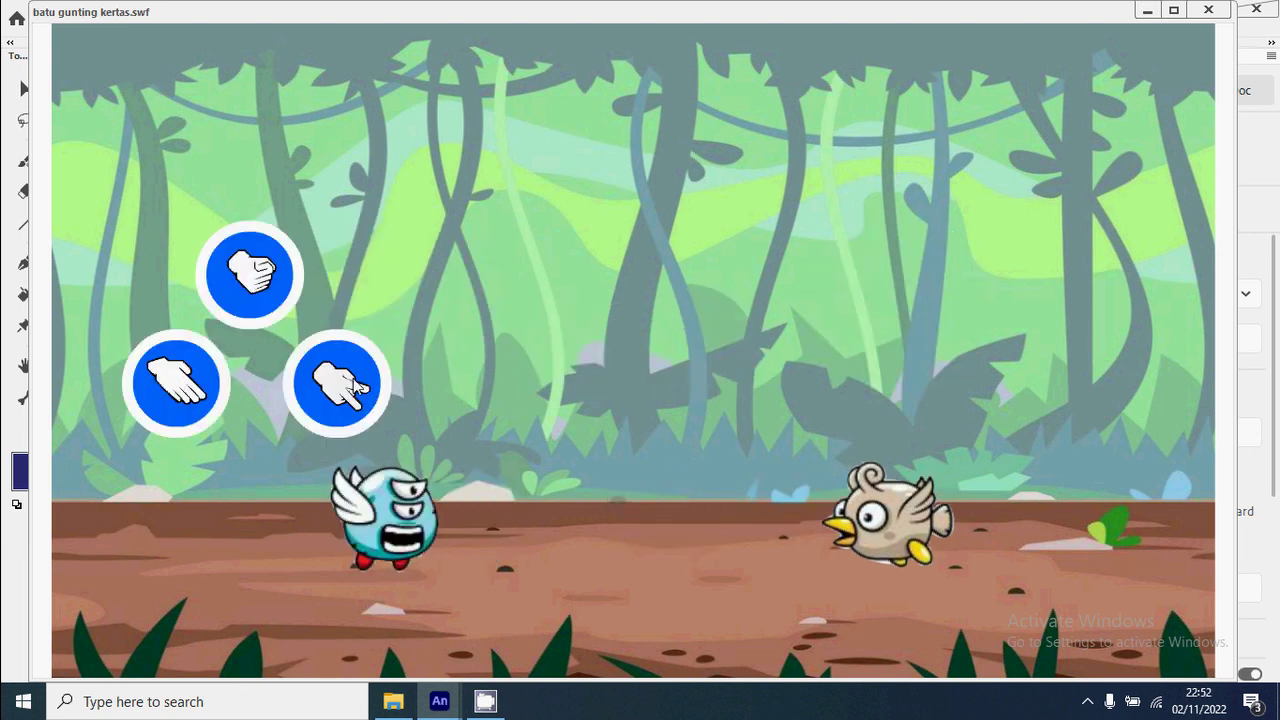
{"action": "left_click", "coordinate": [356, 385]}
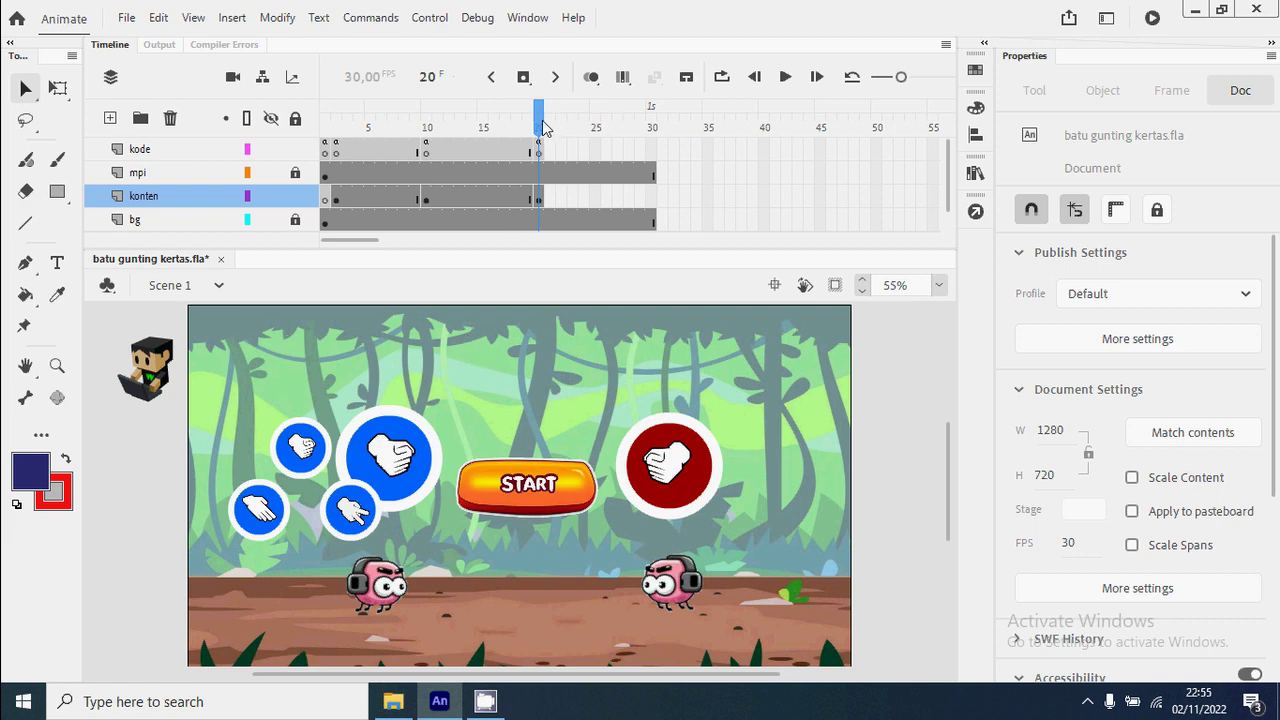
Import the "hati" image onto frame 20 of the konten layer and place it in the stage's upper-left corner, about X 35, Y 31.
{"action": "left_click", "coordinate": [127, 19]}
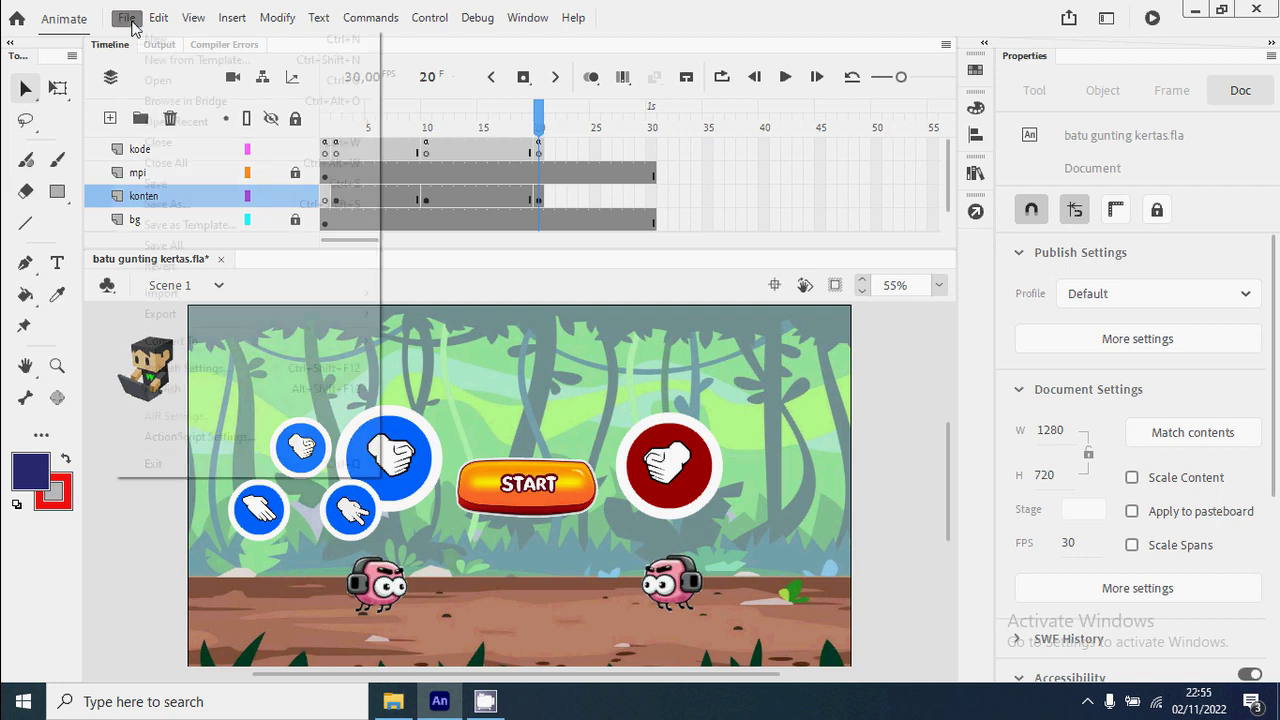
{"action": "mouse_move", "coordinate": [350, 293]}
{"action": "left_click", "coordinate": [419, 293]}
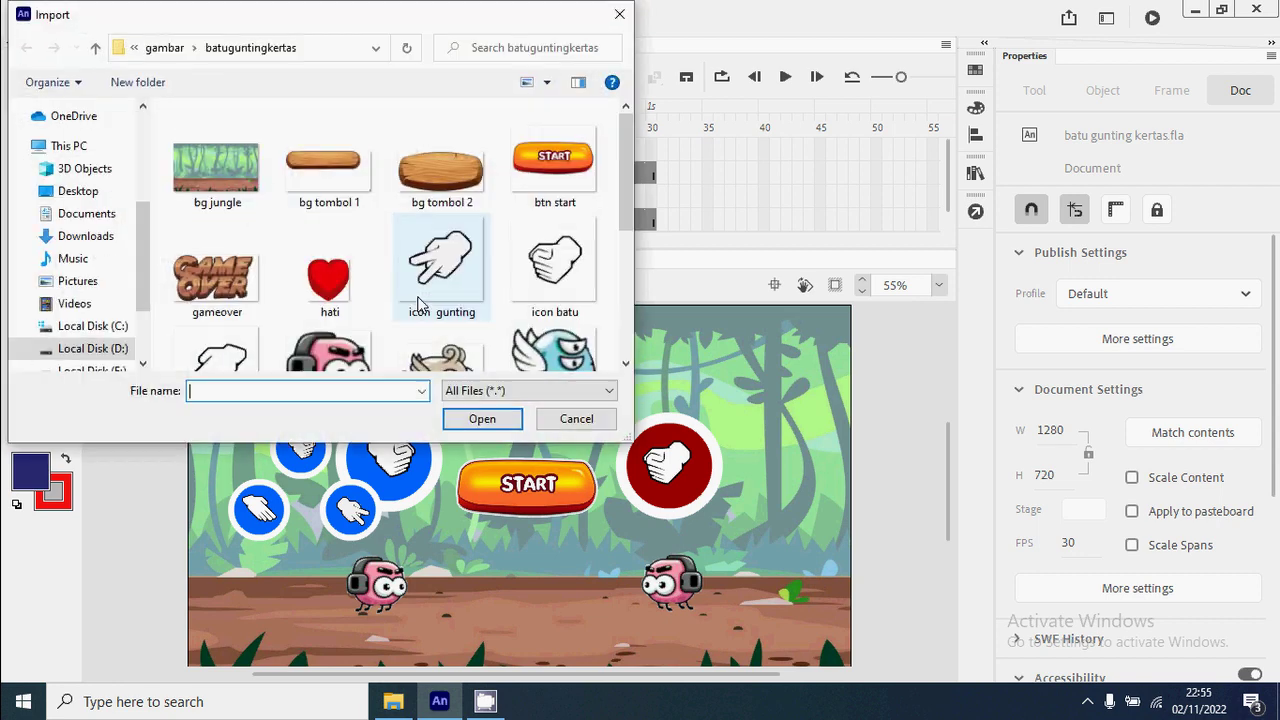
{"action": "left_click", "coordinate": [353, 292]}
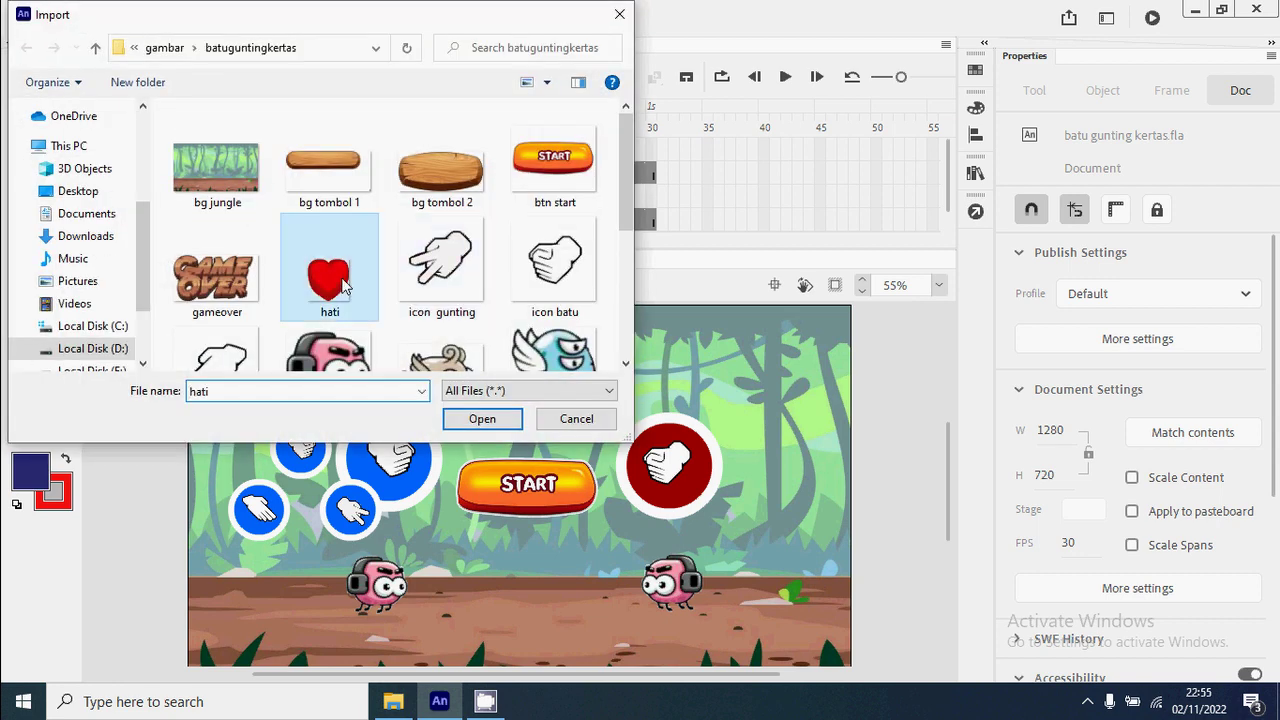
{"action": "left_click", "coordinate": [506, 427]}
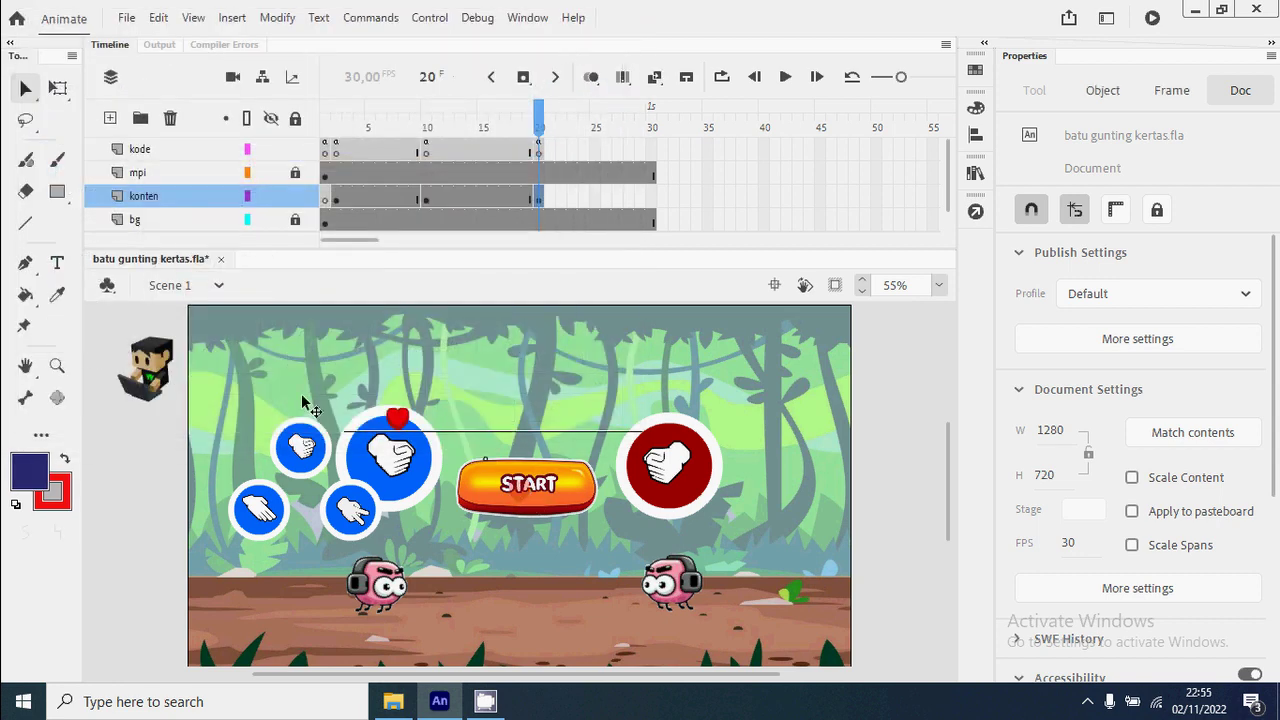
{"action": "left_click_drag", "start_coordinate": [305, 403], "coordinate": [228, 345]}
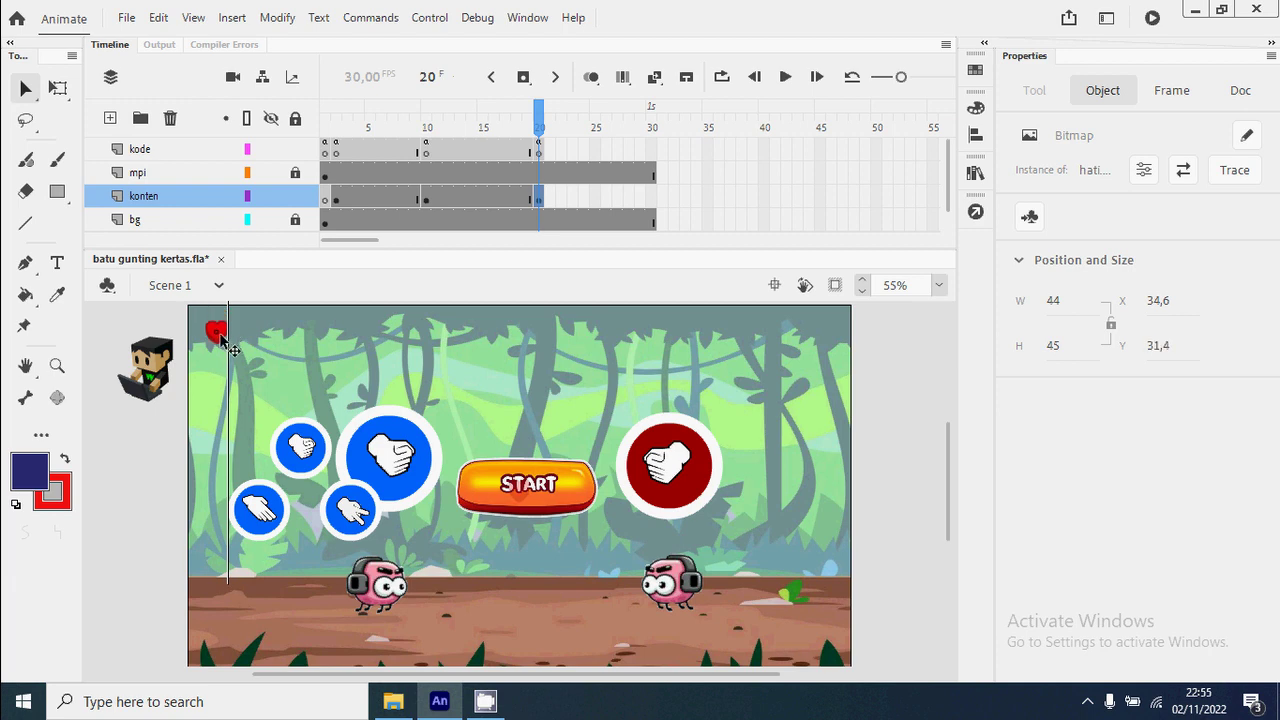
Convert the heart image on the stage to a movie clip symbol named energiMC.
{"action": "right_click", "coordinate": [228, 345]}
{"action": "left_click", "coordinate": [428, 603]}
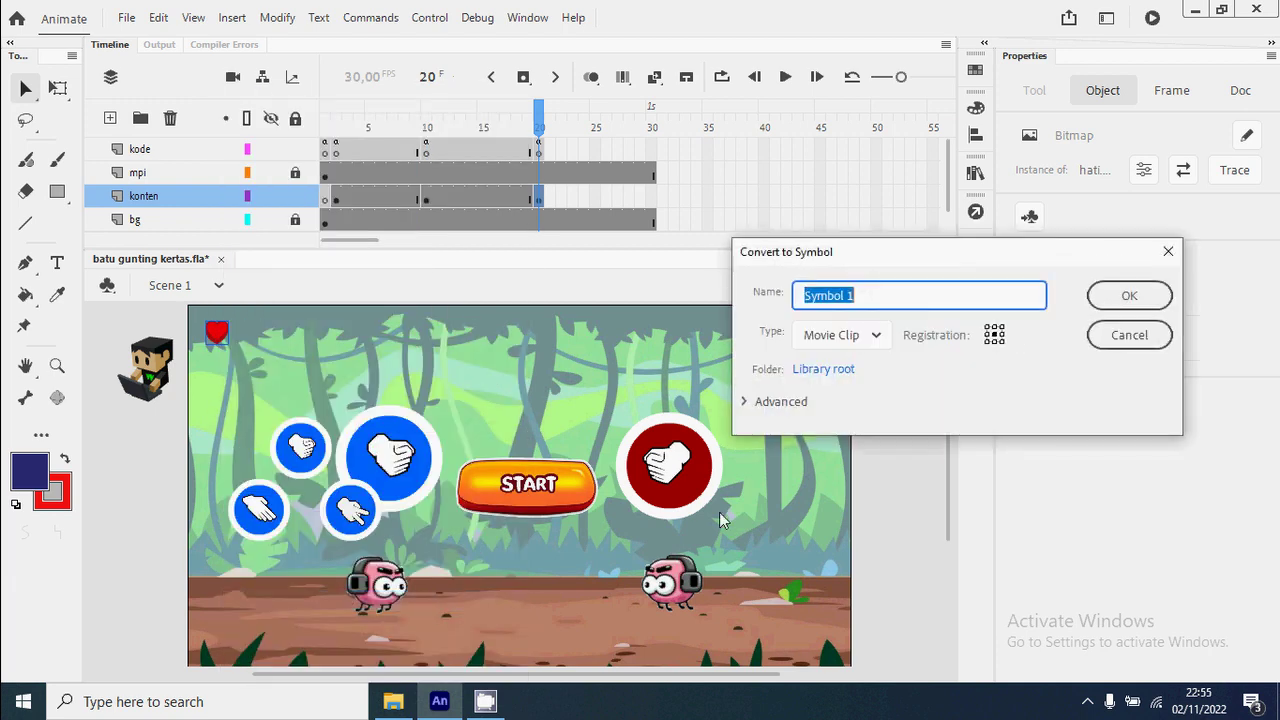
{"action": "type", "text": "energiMC"}
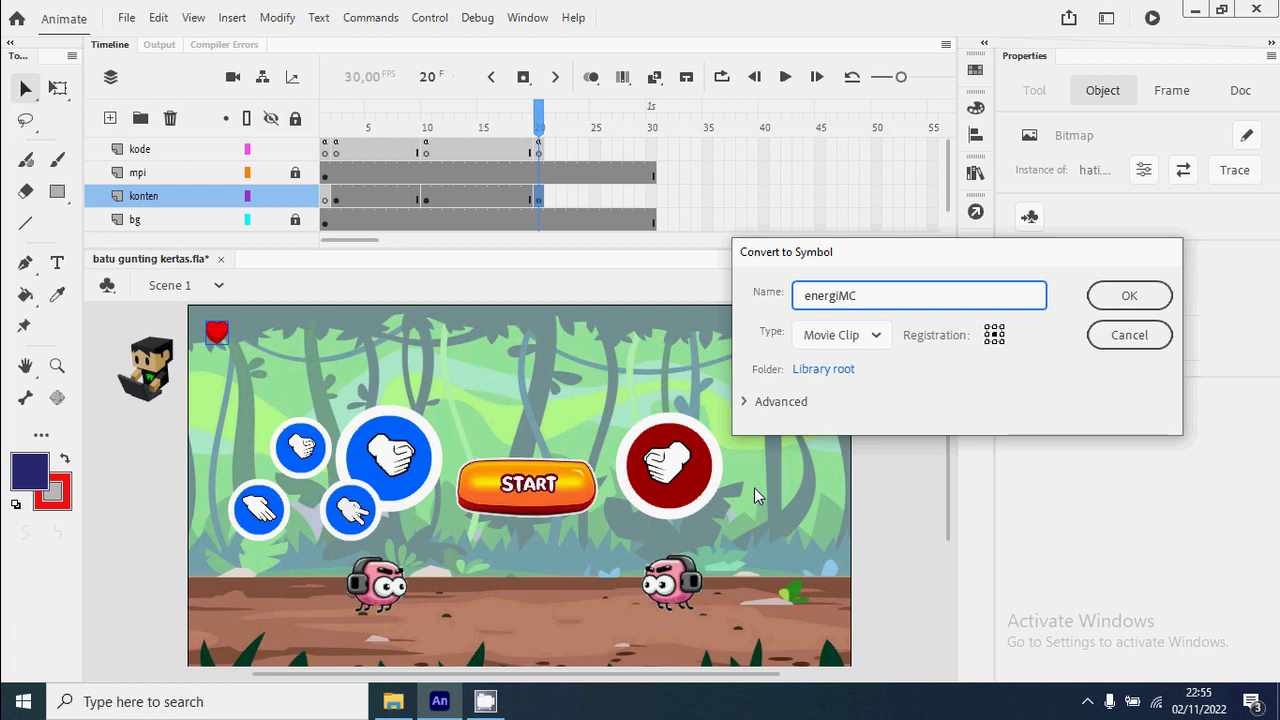
{"action": "key", "text": "Return"}
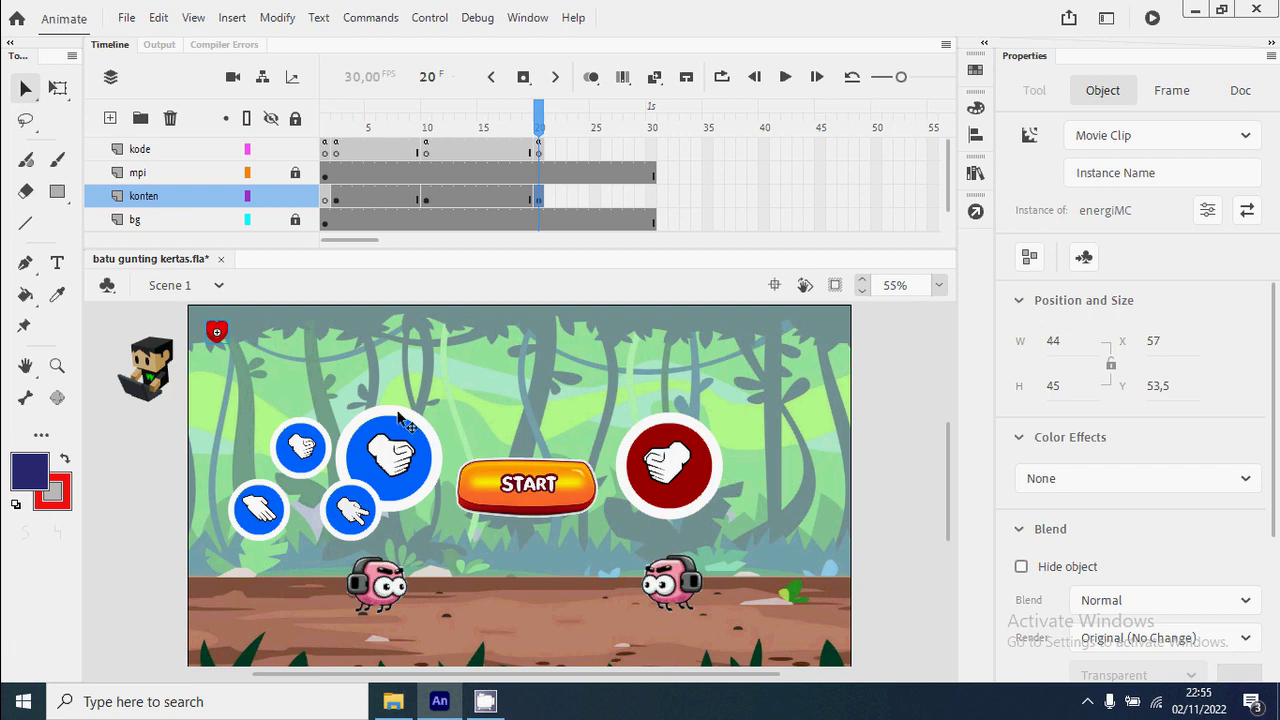
Inside energiMC, add a keyframe at frame 2 and place a copy of the heart beside the first, at about X 30, Y -23.
{"action": "double_click", "coordinate": [220, 334]}
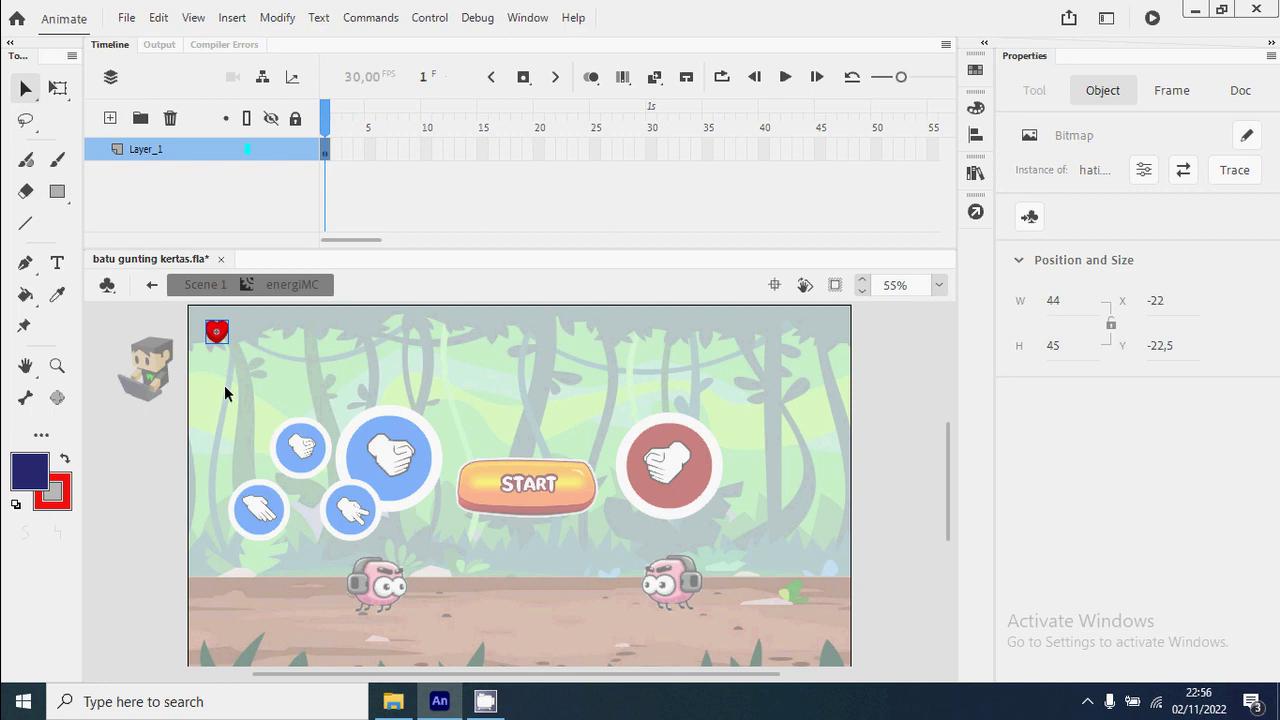
{"action": "left_click", "coordinate": [337, 151]}
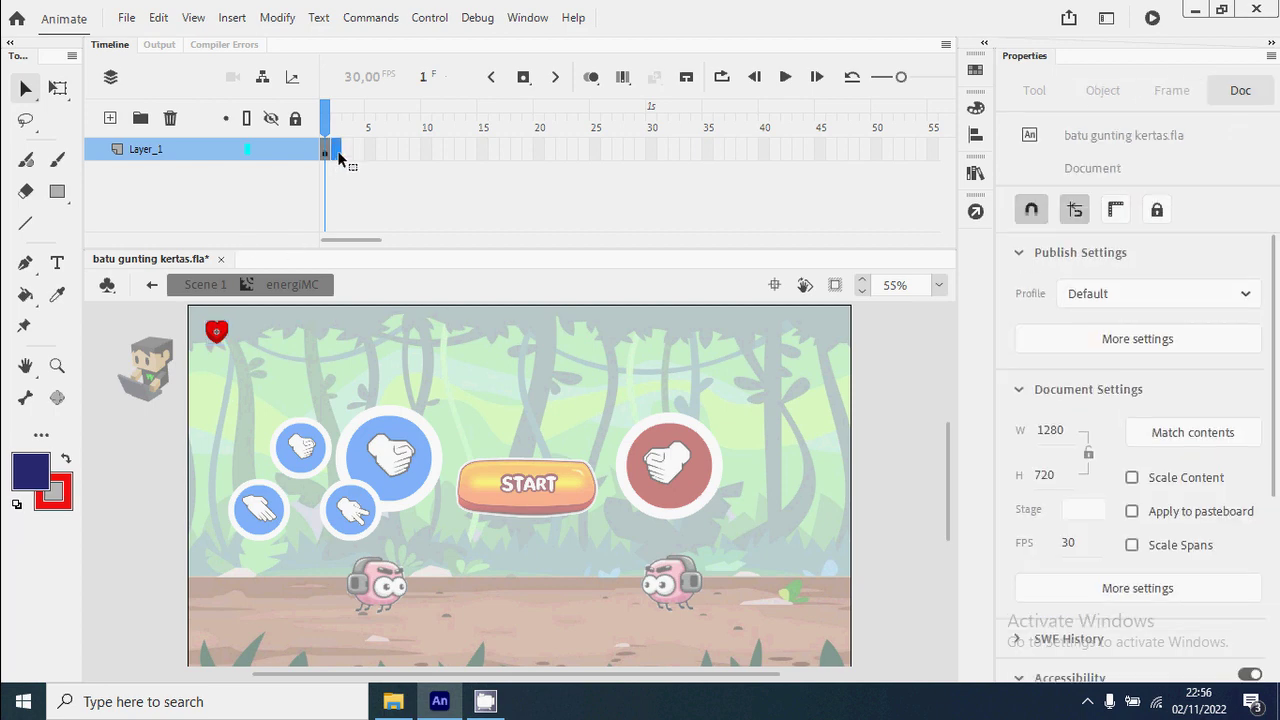
{"action": "right_click", "coordinate": [340, 150]}
{"action": "left_click", "coordinate": [450, 273]}
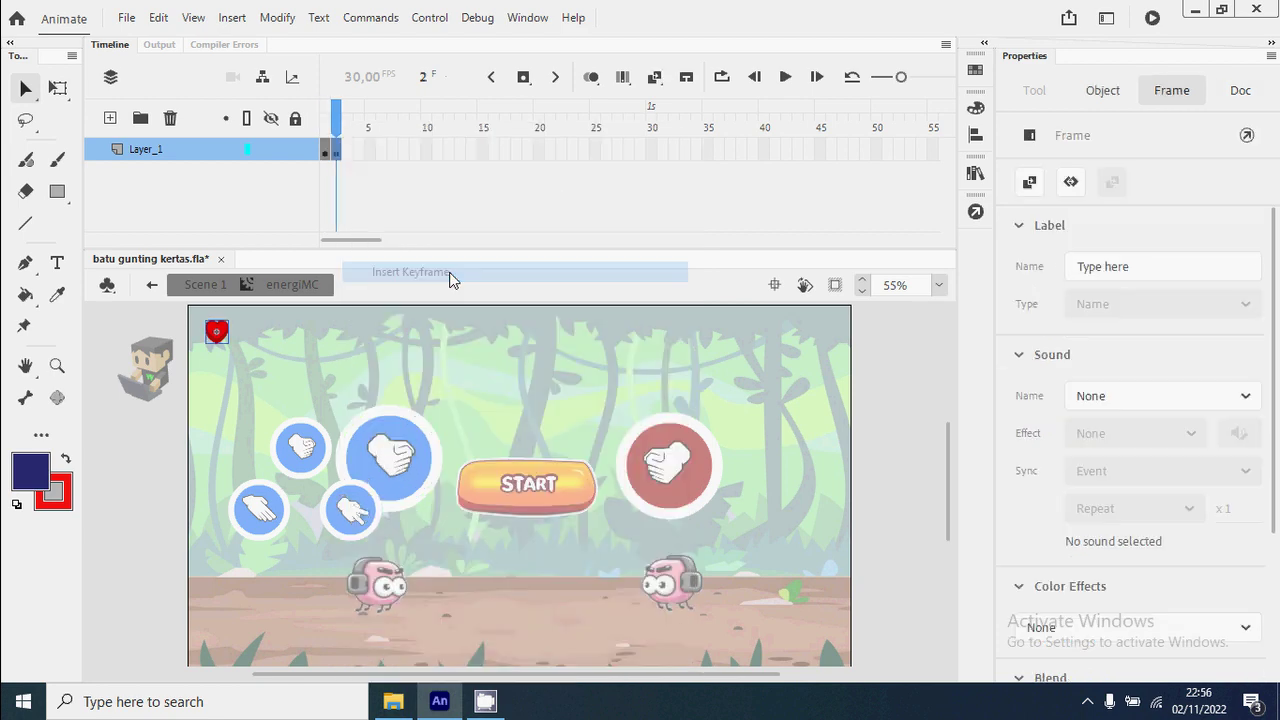
{"action": "right_click", "coordinate": [220, 333]}
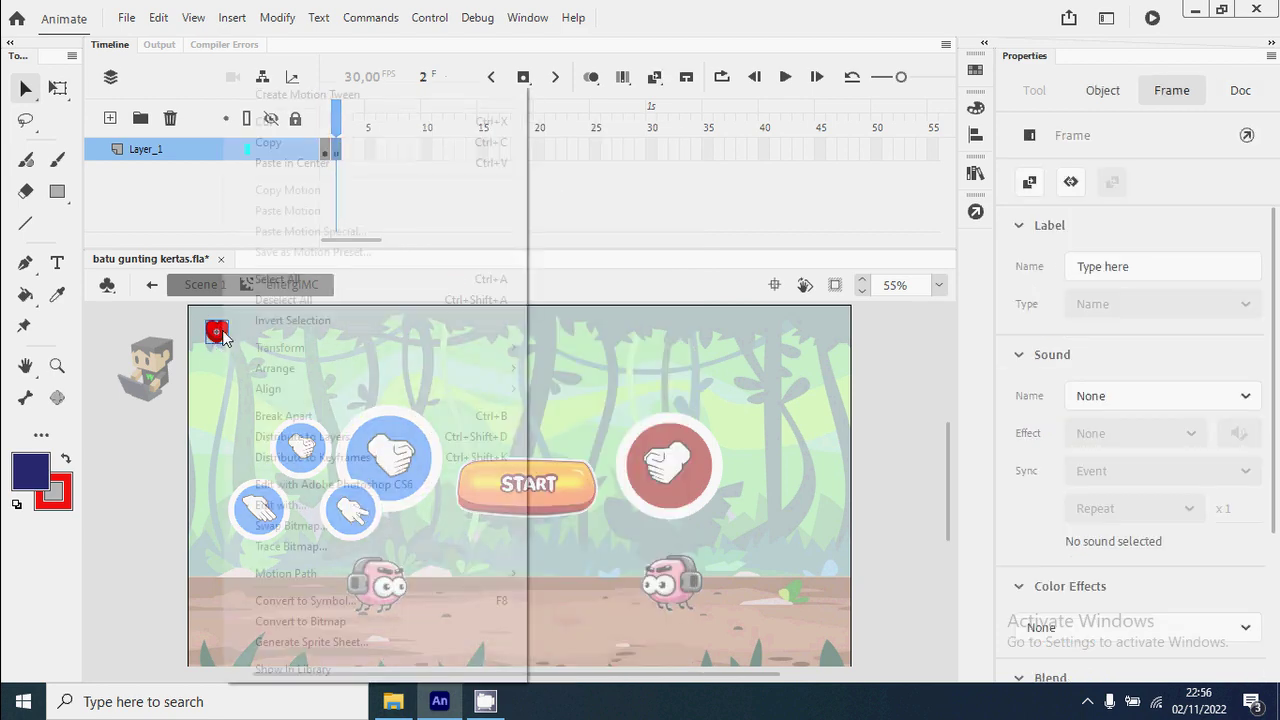
{"action": "left_click", "coordinate": [268, 142]}
{"action": "right_click", "coordinate": [357, 358]}
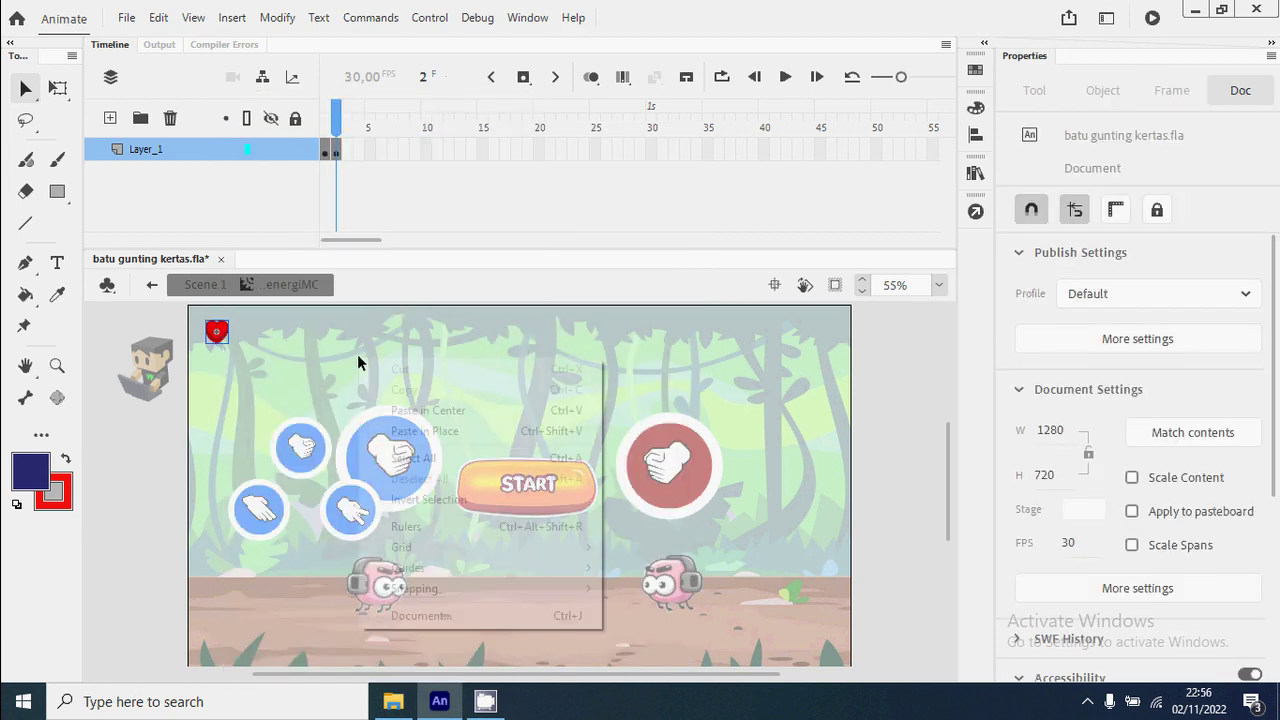
{"action": "left_click", "coordinate": [395, 431]}
{"action": "left_click_drag", "start_coordinate": [234, 337], "coordinate": [261, 342]}
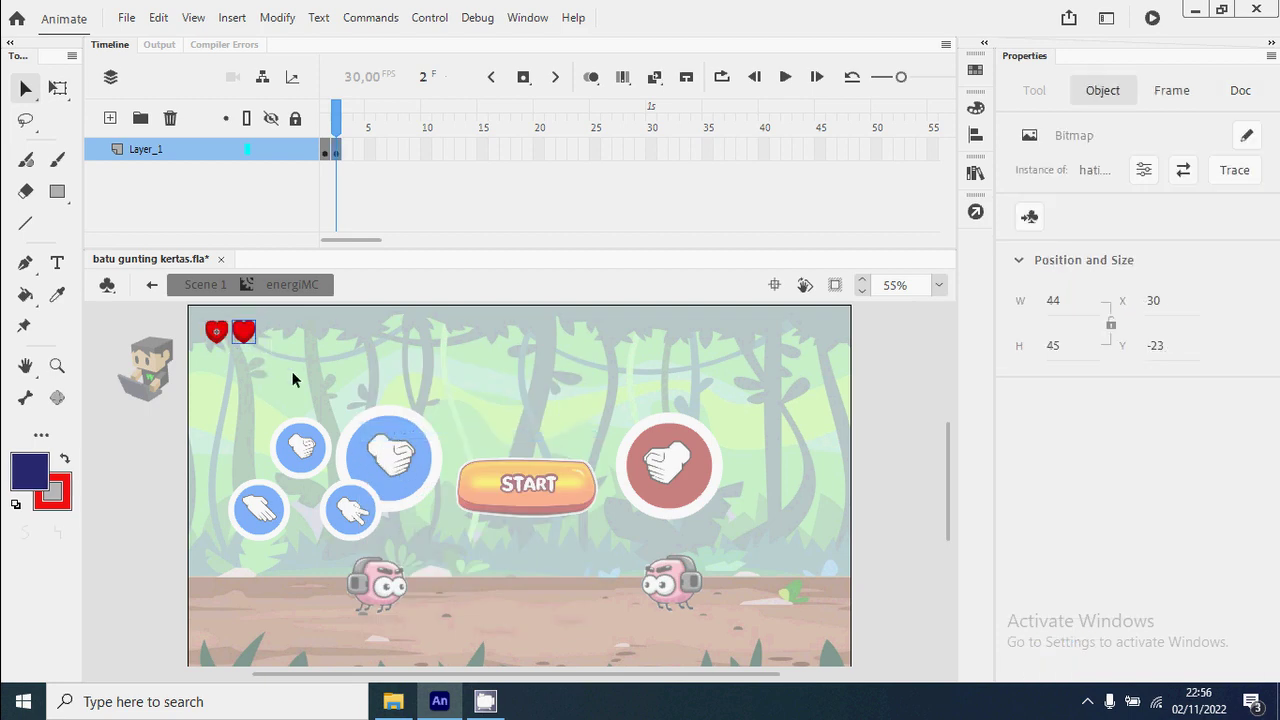
Add a keyframe at frame 3 of energiMC and paste a third heart to the right of the two hearts.
{"action": "left_click", "coordinate": [347, 149]}
{"action": "right_click", "coordinate": [347, 149]}
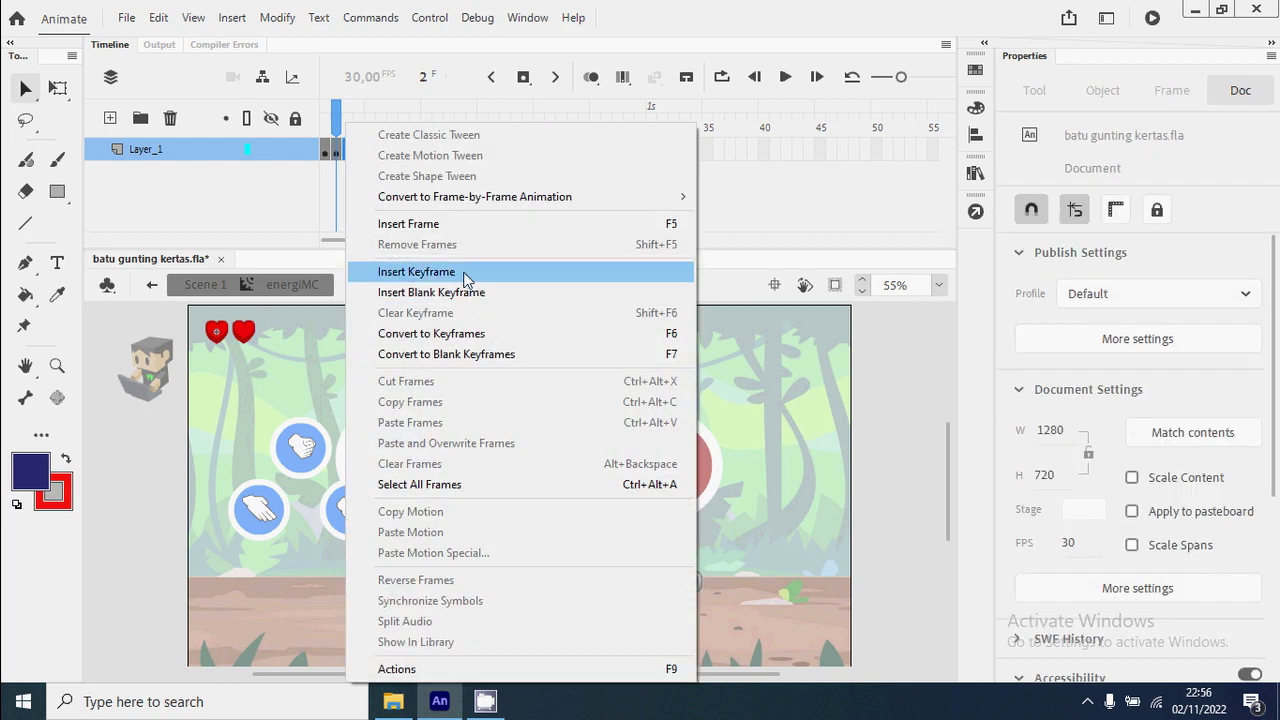
{"action": "left_click", "coordinate": [464, 272]}
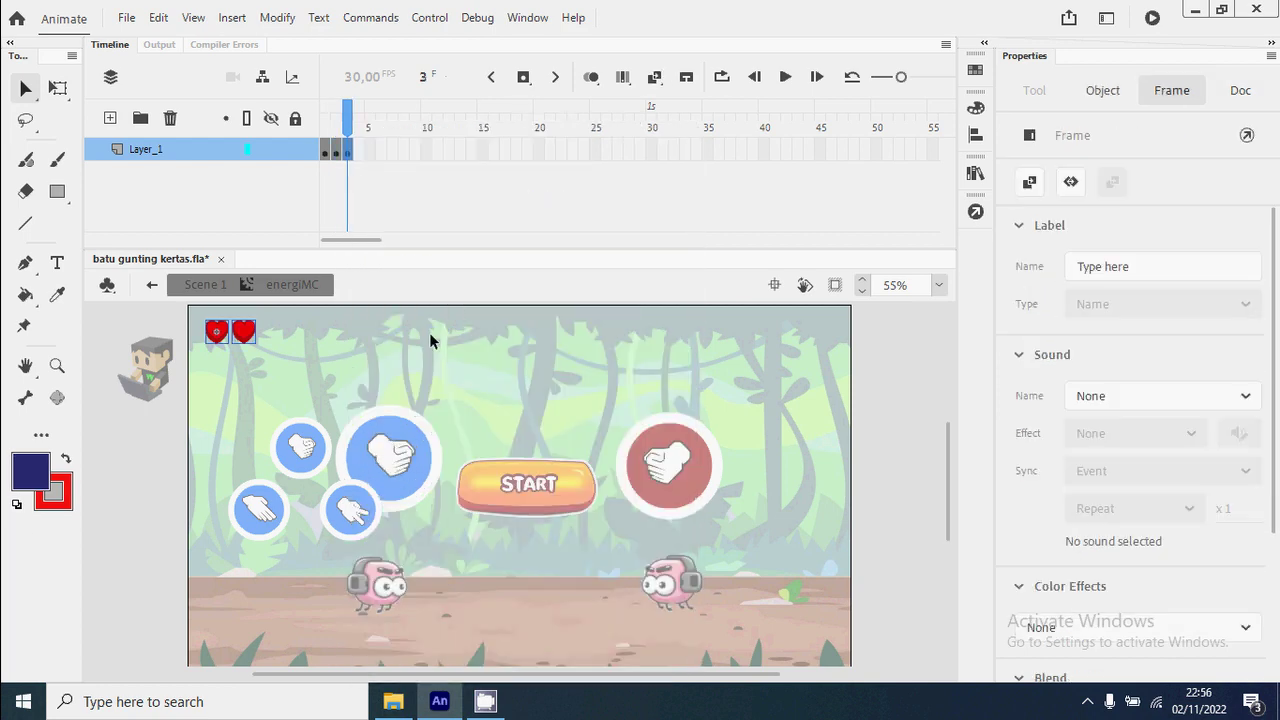
{"action": "right_click", "coordinate": [430, 358]}
{"action": "left_click", "coordinate": [535, 430]}
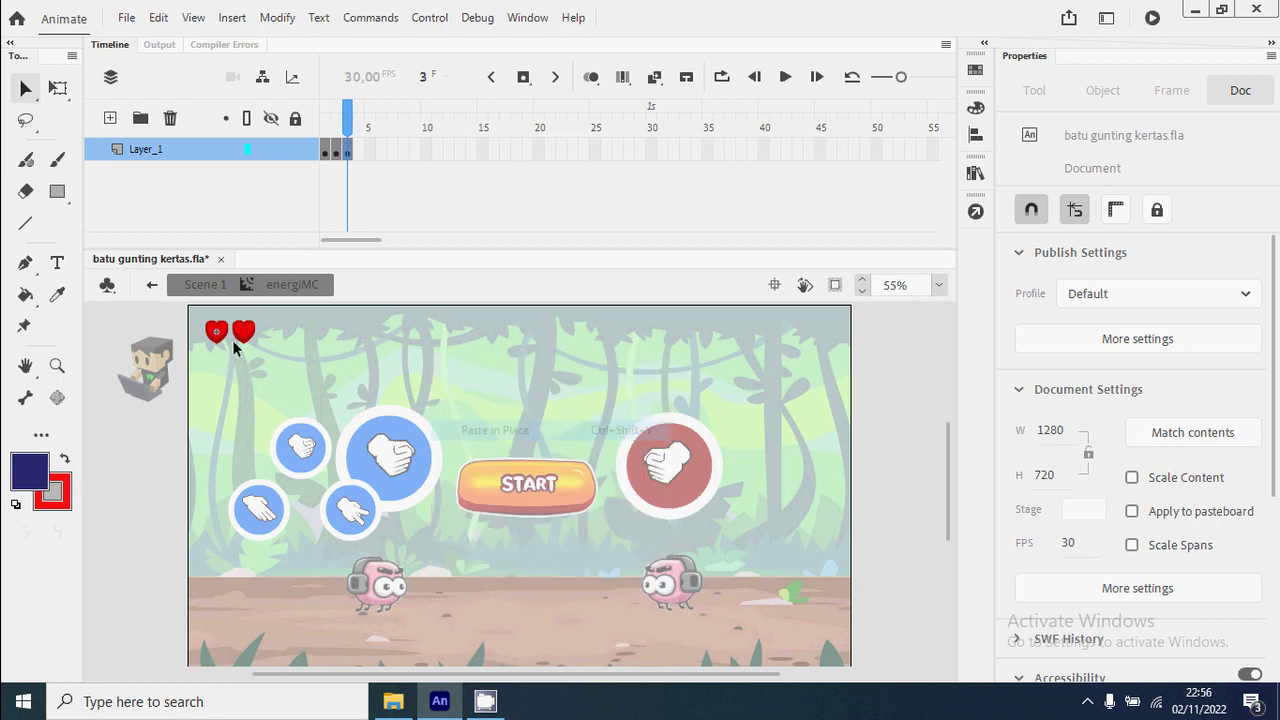
{"action": "left_click_drag", "start_coordinate": [245, 343], "coordinate": [273, 341]}
Add a keyframe at frame 4 of energiMC and paste a fourth heart in the row, at about X 141, Y -23.
{"action": "left_click", "coordinate": [363, 149]}
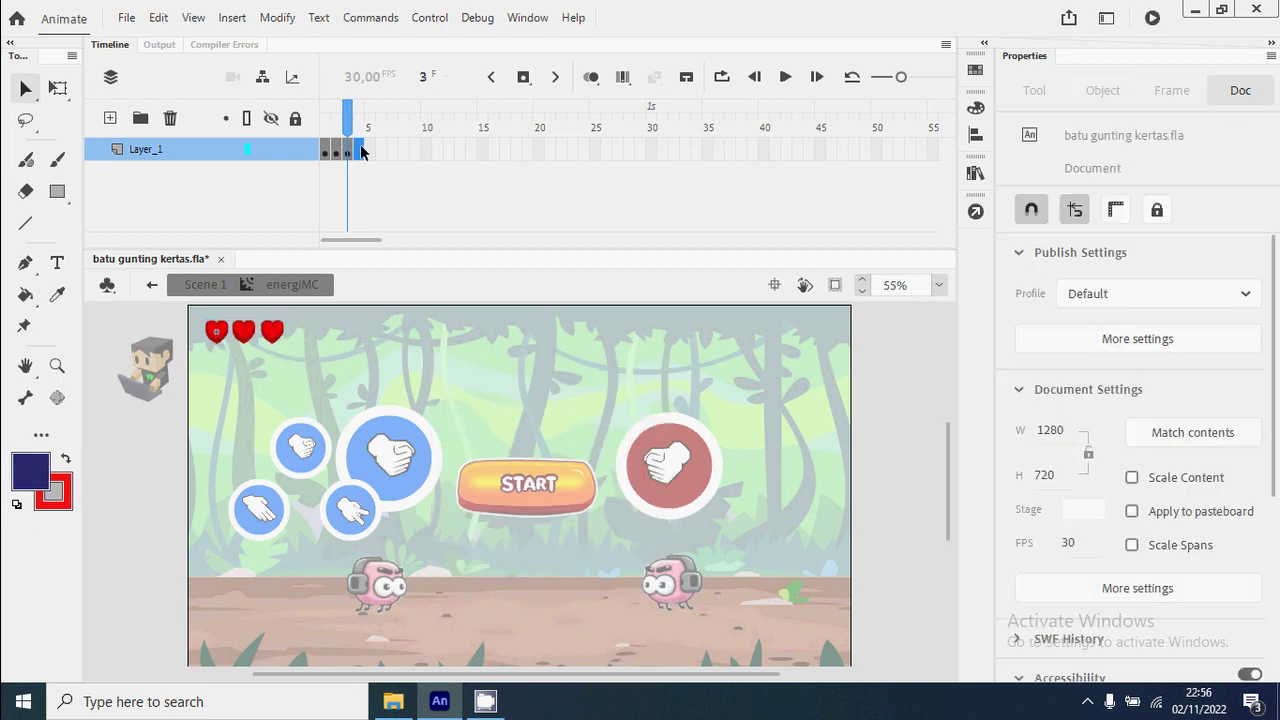
{"action": "right_click", "coordinate": [363, 149]}
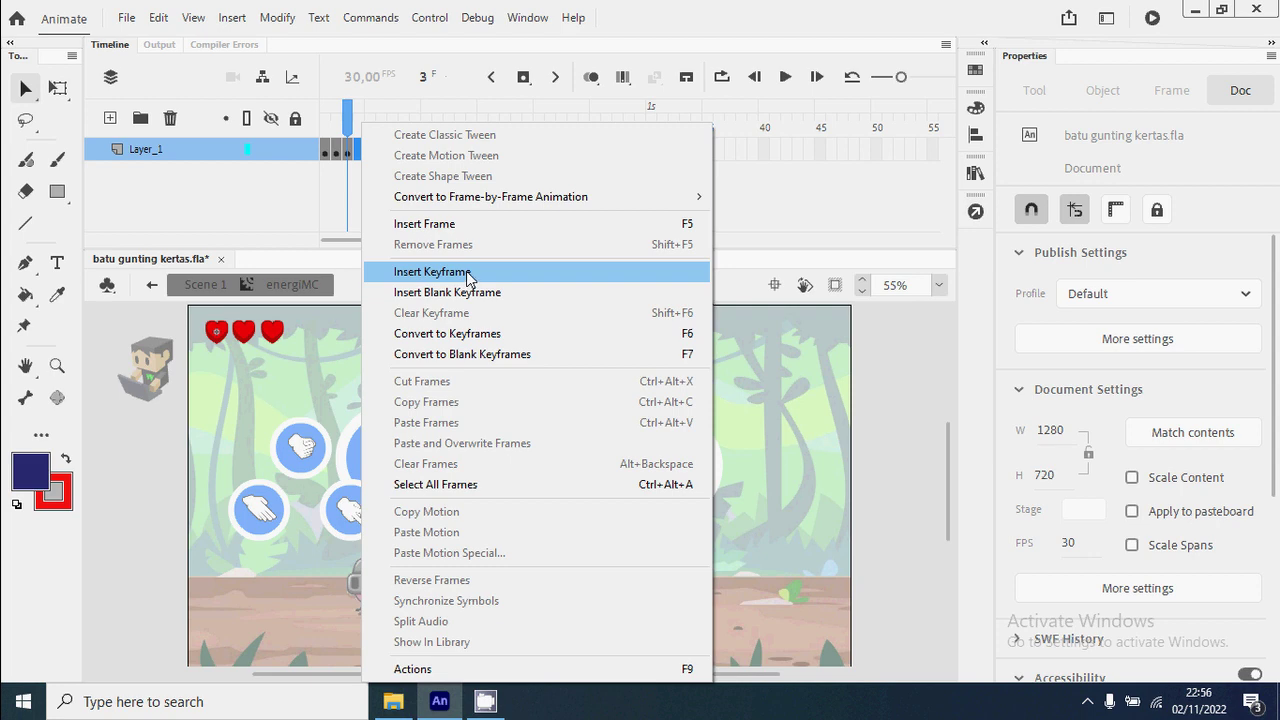
{"action": "left_click", "coordinate": [467, 274]}
{"action": "right_click", "coordinate": [434, 350]}
{"action": "left_click", "coordinate": [530, 425]}
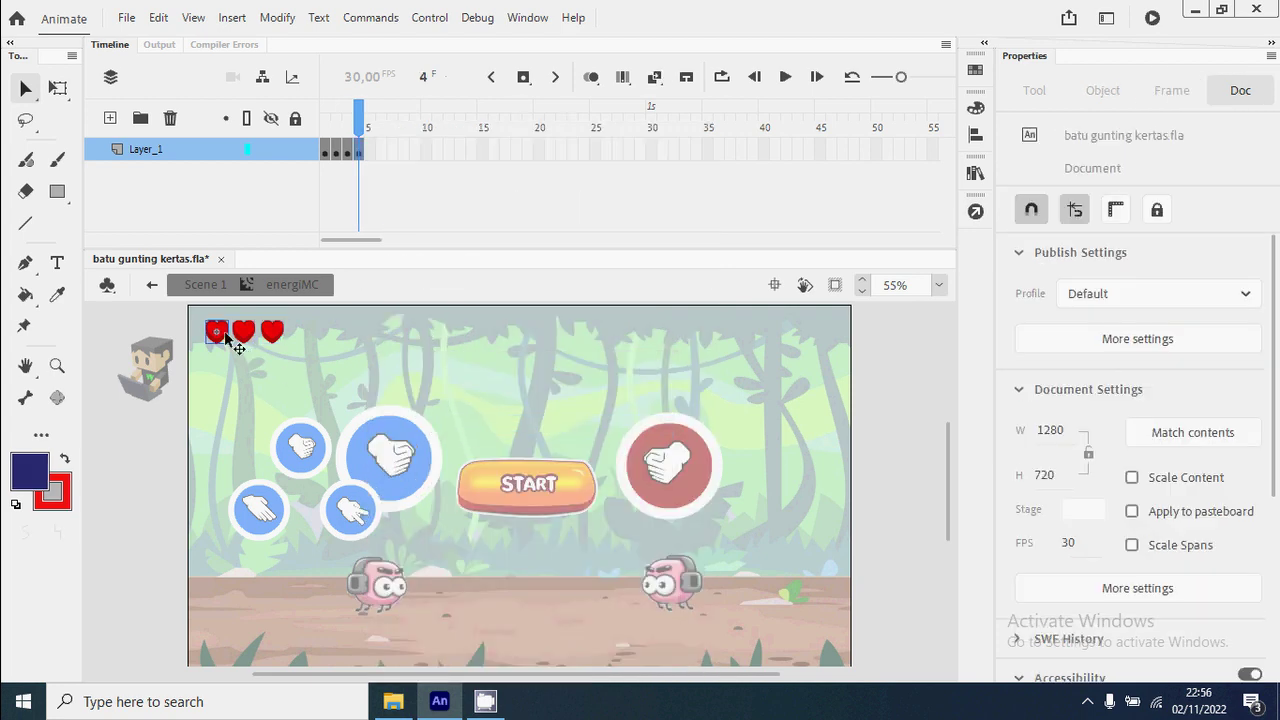
{"action": "left_click_drag", "start_coordinate": [228, 340], "coordinate": [308, 343]}
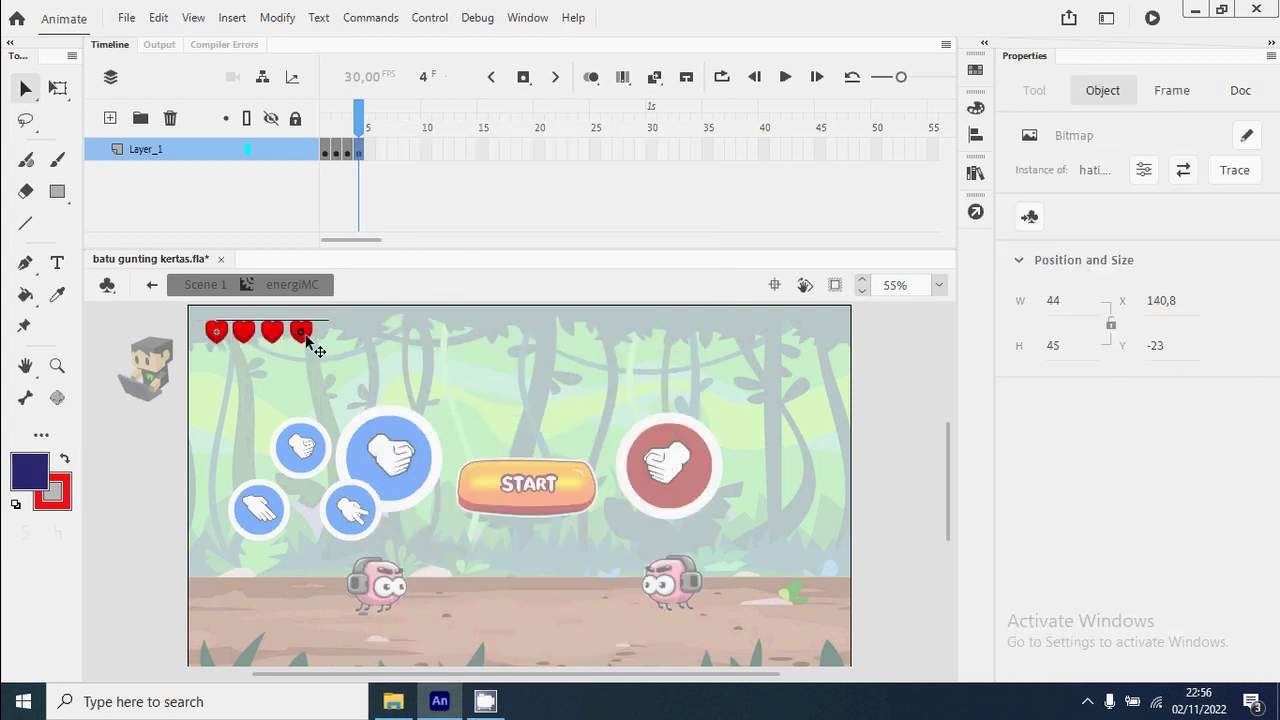
Add a keyframe at frame 5 of energiMC with a fifth heart at the row's right end, and return to Scene 1.
{"action": "left_click", "coordinate": [370, 149]}
{"action": "right_click", "coordinate": [370, 149]}
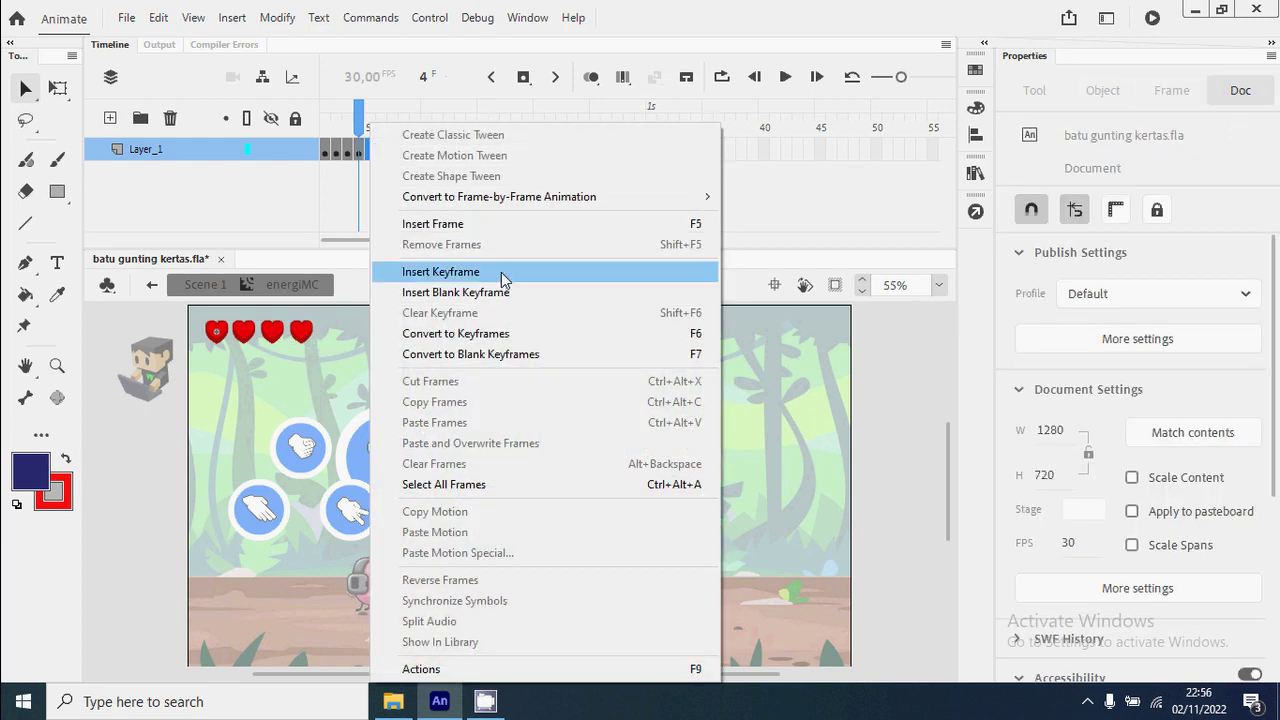
{"action": "left_click", "coordinate": [502, 279]}
{"action": "right_click", "coordinate": [407, 343]}
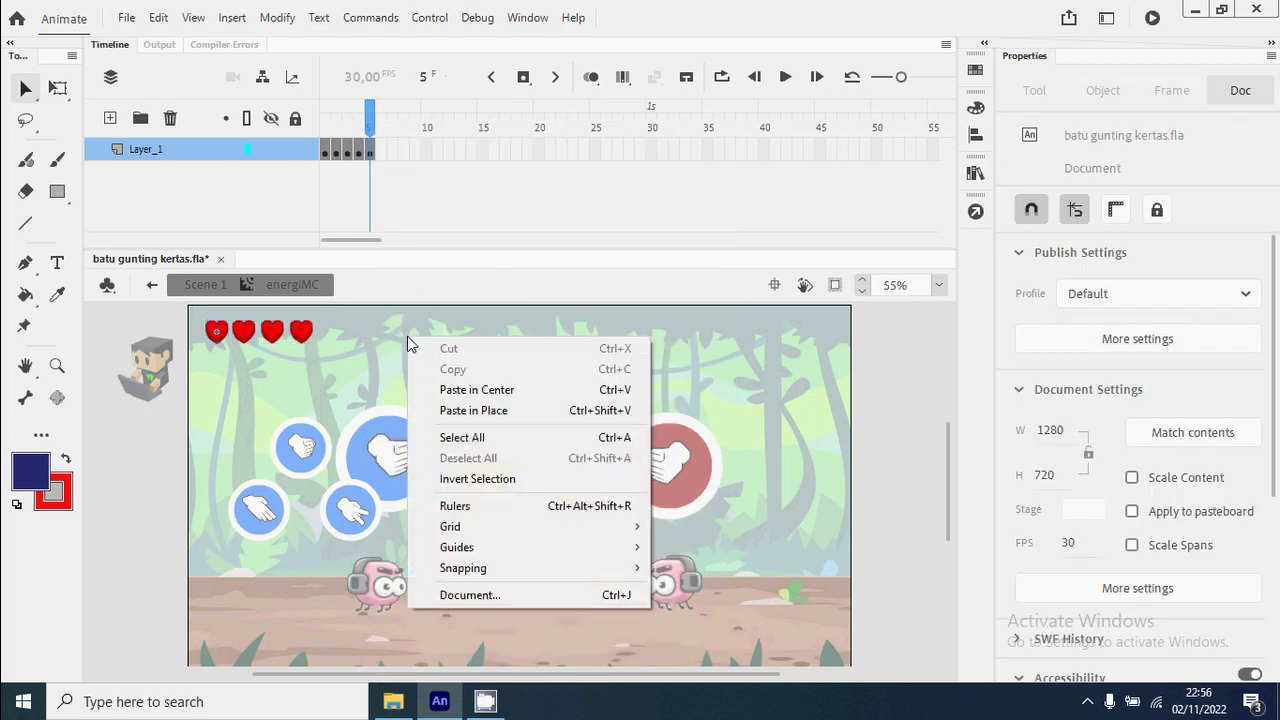
{"action": "left_click", "coordinate": [476, 411]}
{"action": "left_click_drag", "start_coordinate": [214, 337], "coordinate": [340, 352]}
{"action": "mouse_move", "coordinate": [371, 122]}
{"action": "left_mouse_down"}
{"action": "mouse_move", "coordinate": [328, 128]}
{"action": "mouse_move", "coordinate": [371, 128]}
{"action": "left_mouse_up"}
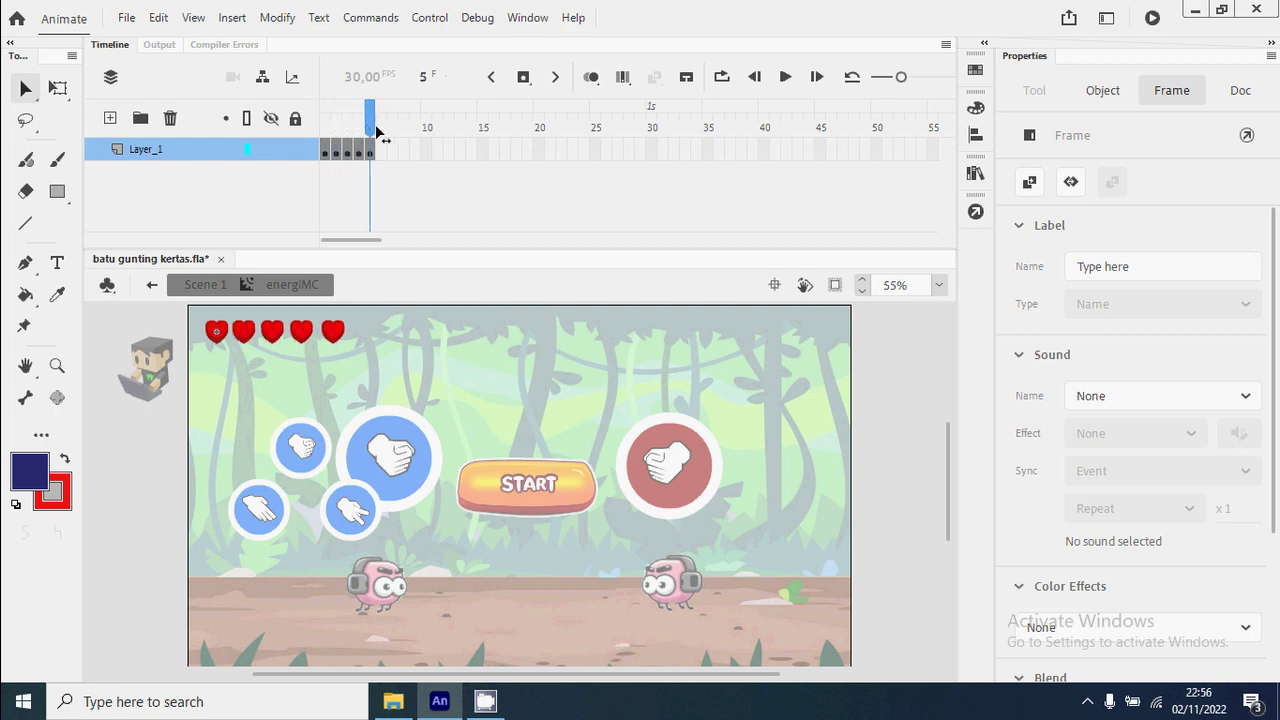
{"action": "left_click", "coordinate": [352, 200]}
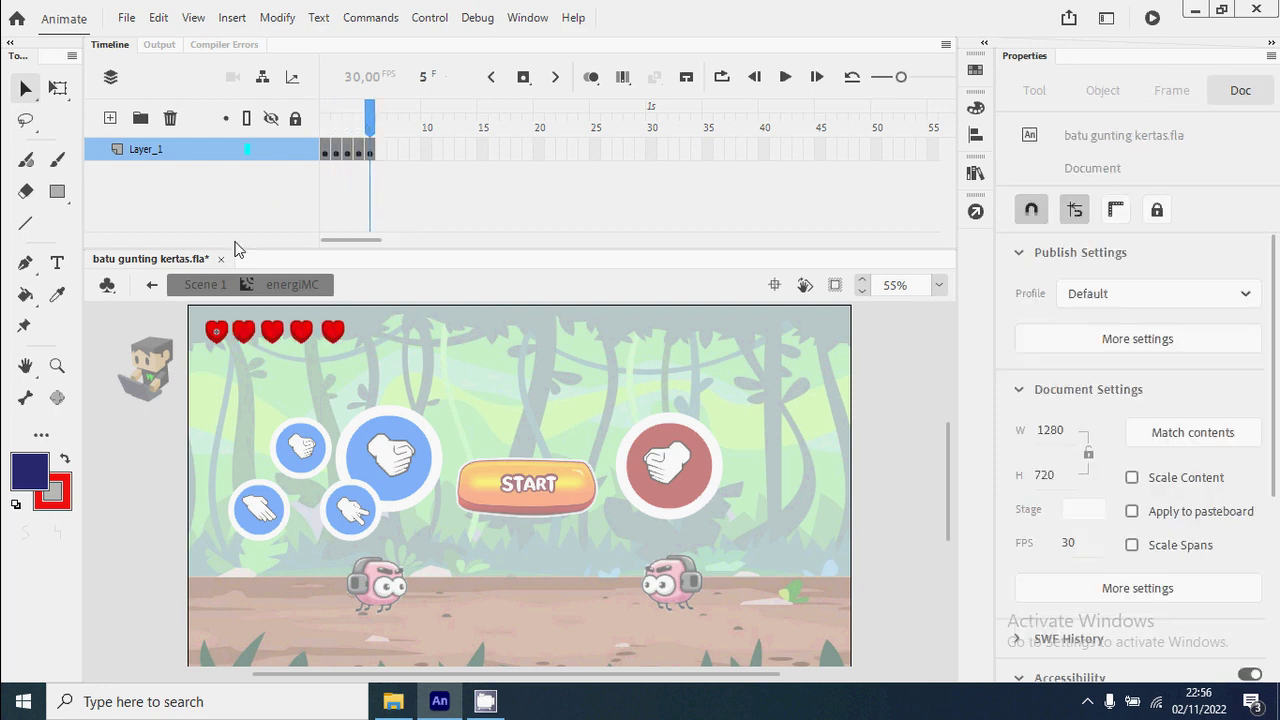
{"action": "left_click", "coordinate": [207, 288]}
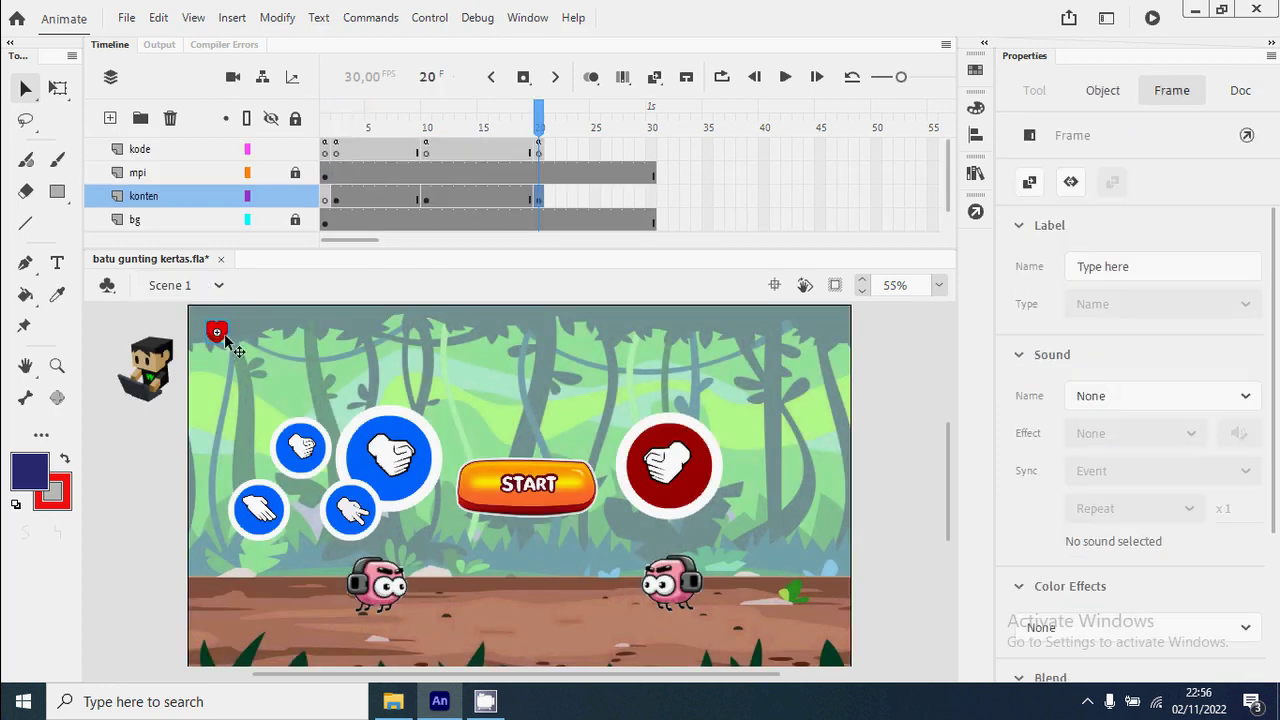
Duplicate the energiMC heart in place and move the copy to the stage's upper-right corner, at X 1218, Y 53,5.
{"action": "right_click", "coordinate": [224, 336]}
{"action": "left_click", "coordinate": [300, 118]}
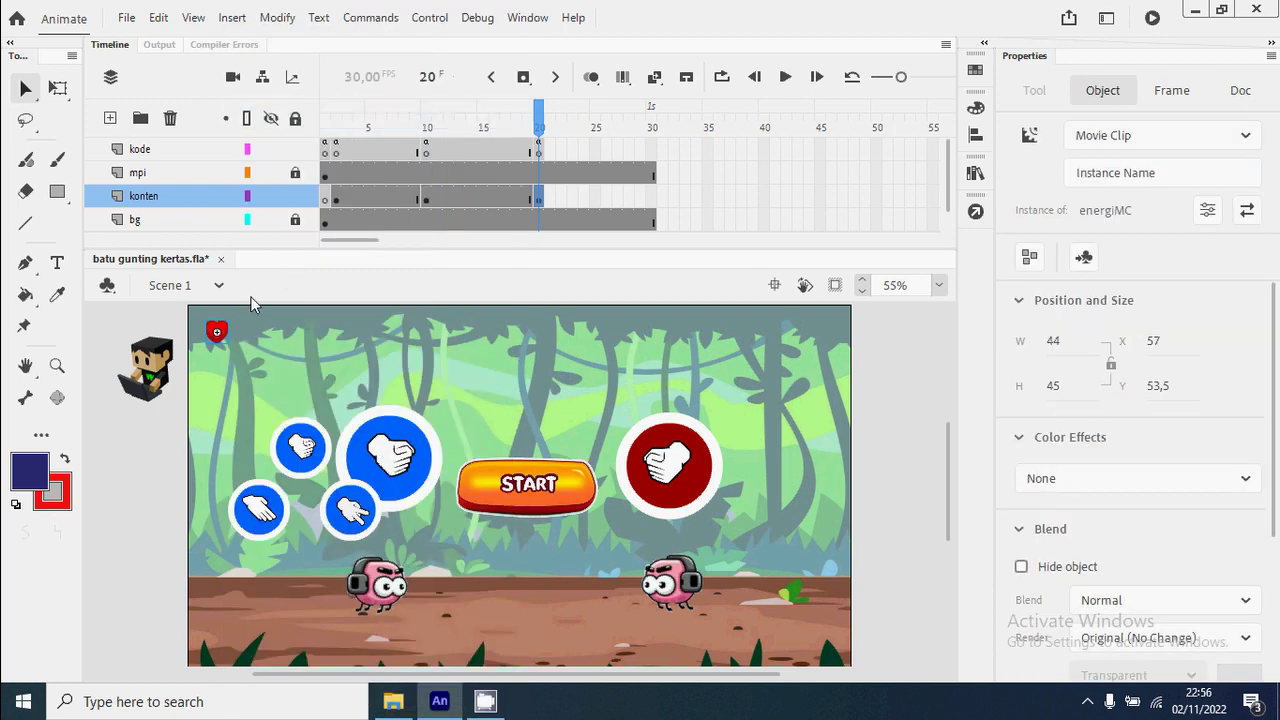
{"action": "right_click", "coordinate": [312, 332]}
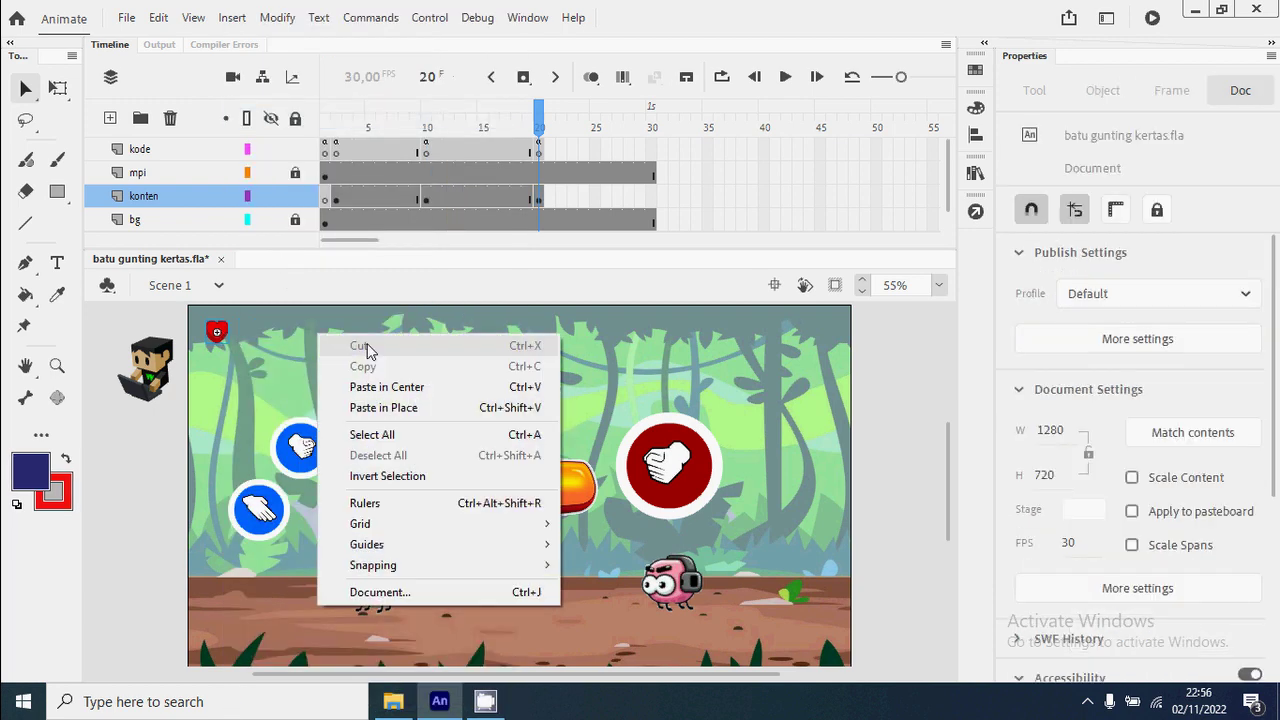
{"action": "left_click", "coordinate": [409, 409]}
{"action": "left_click_drag", "start_coordinate": [240, 337], "coordinate": [822, 337]}
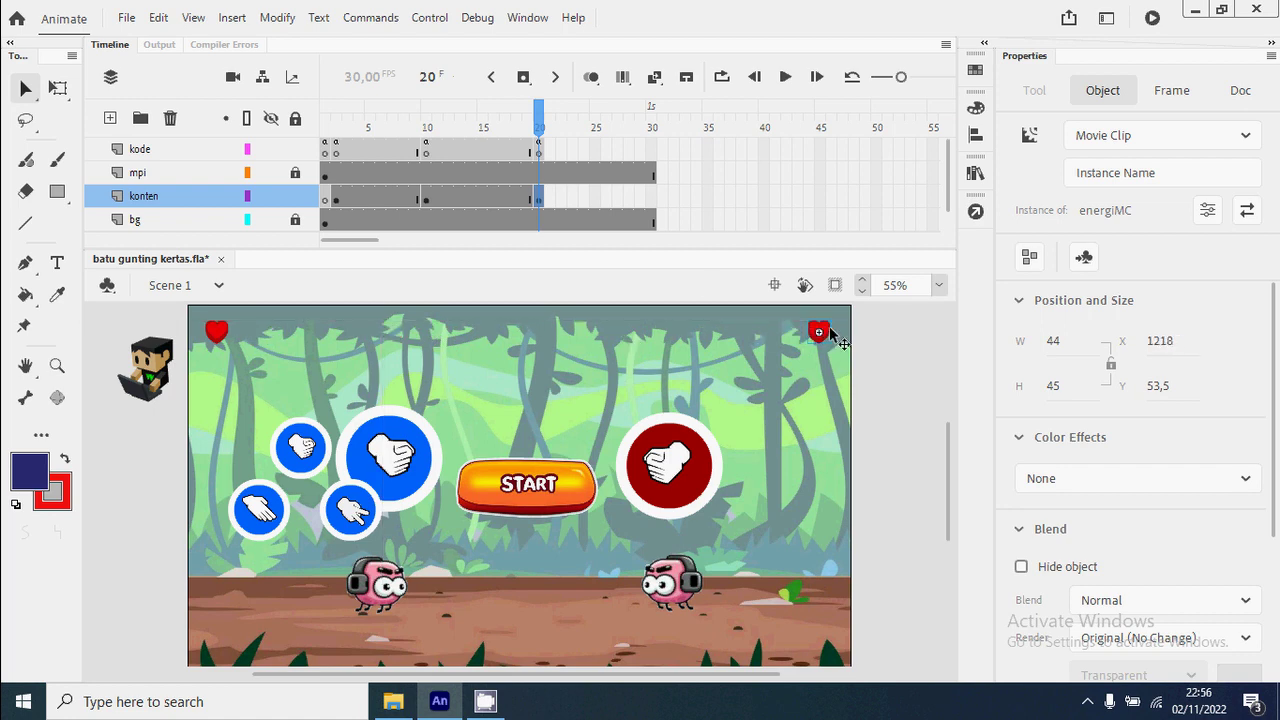
Flip the upper-right heart instance horizontally, check its hearts at frame 5 inside the symbol, and return to Scene 1.
{"action": "left_click", "coordinate": [281, 16]}
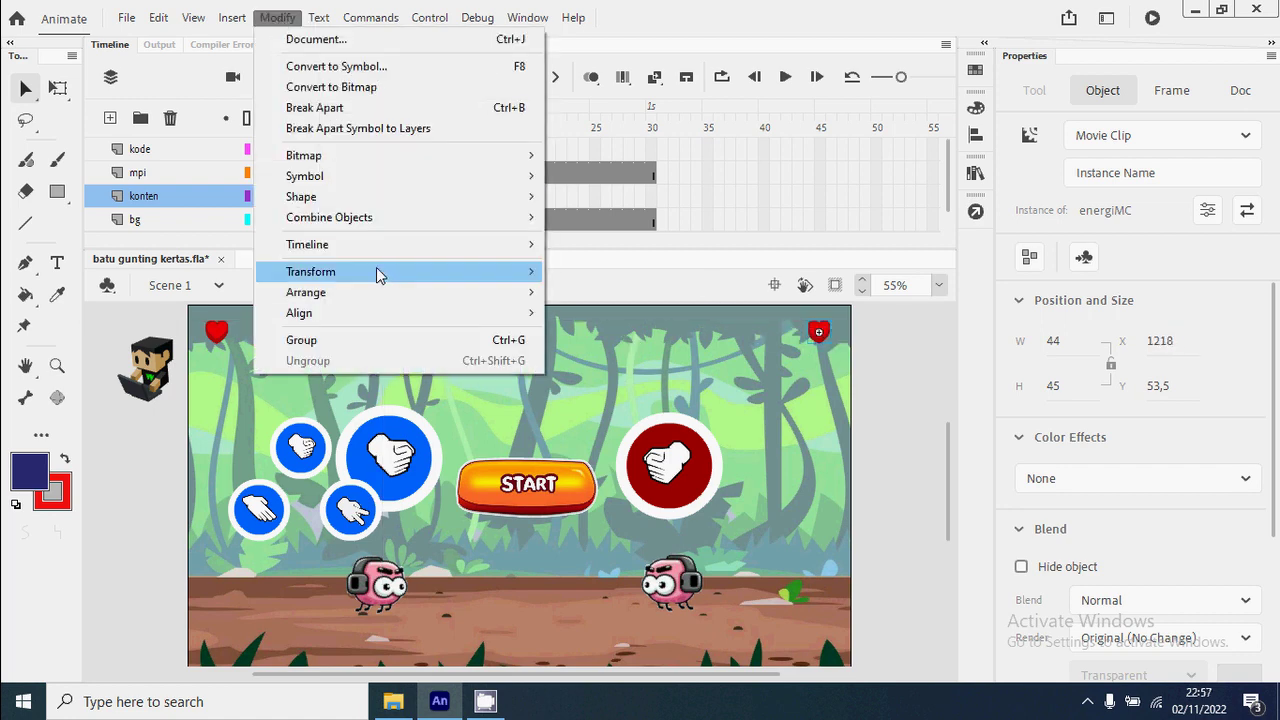
{"action": "mouse_move", "coordinate": [478, 271]}
{"action": "left_click", "coordinate": [610, 470]}
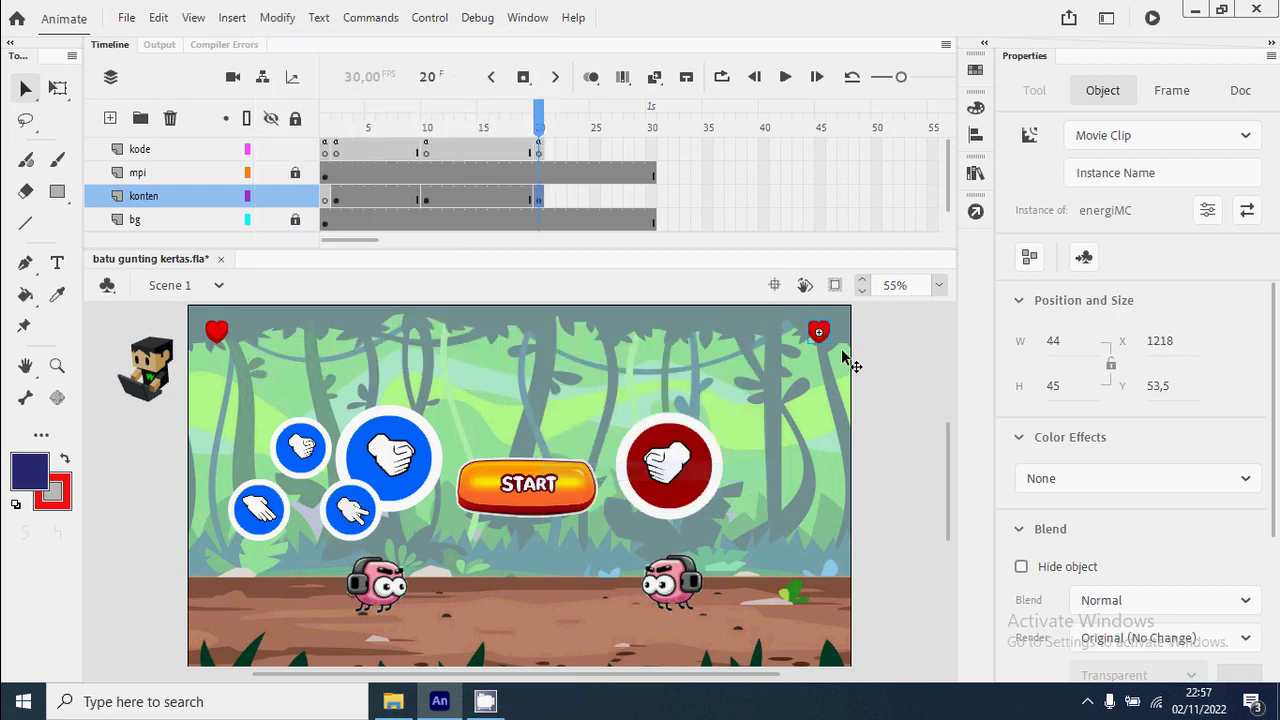
{"action": "double_click", "coordinate": [820, 331]}
{"action": "mouse_move", "coordinate": [369, 110]}
{"action": "left_mouse_down"}
{"action": "mouse_move", "coordinate": [326, 118]}
{"action": "mouse_move", "coordinate": [369, 120]}
{"action": "left_mouse_up"}
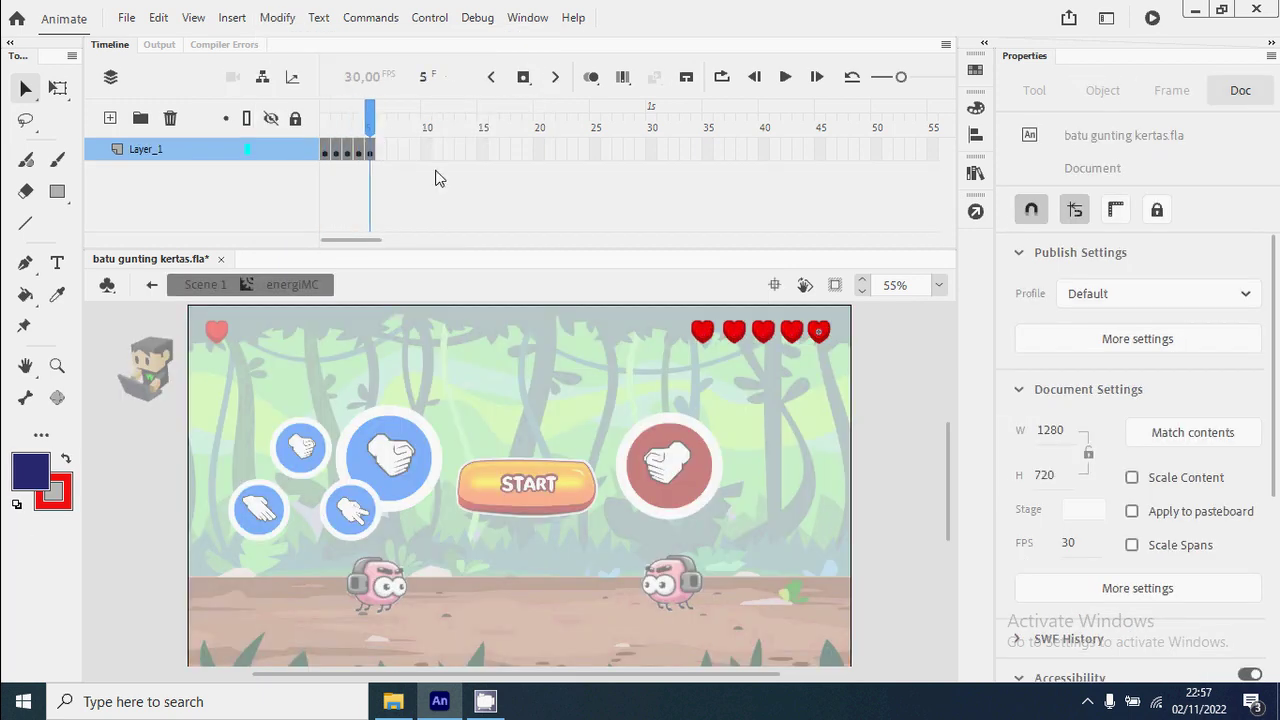
{"action": "left_click", "coordinate": [205, 285]}
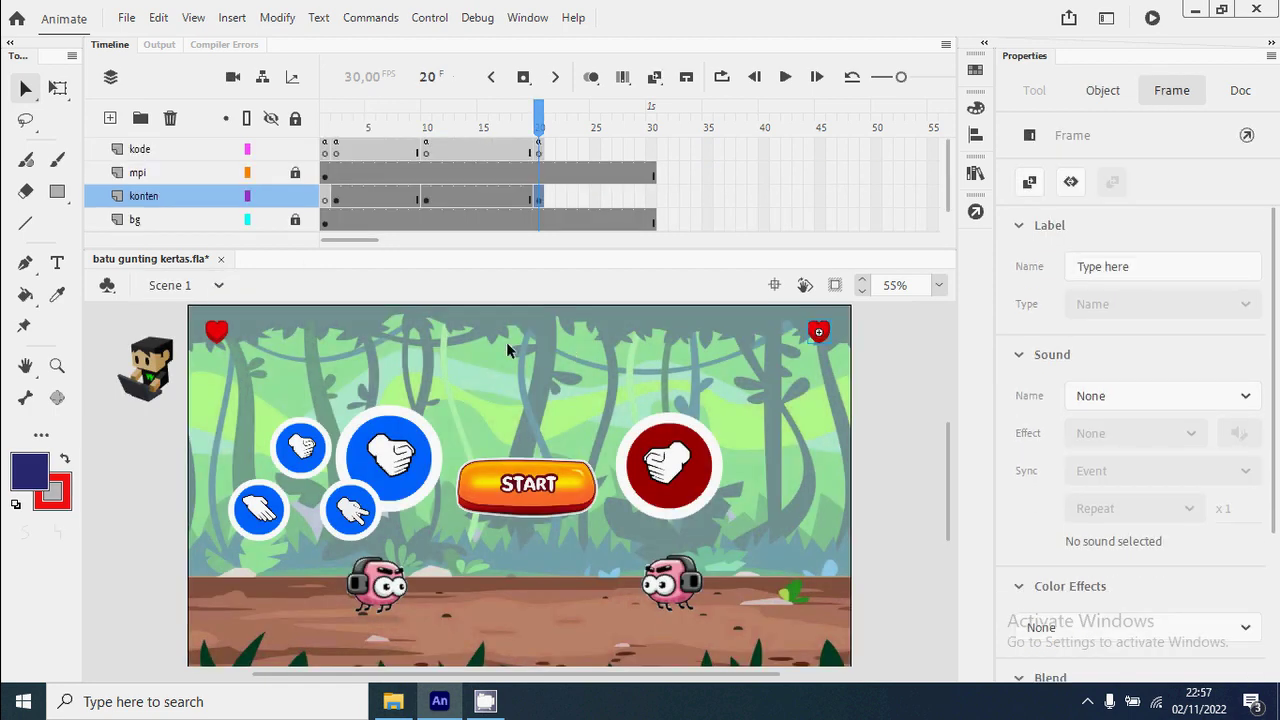
Give the upper-left heart on the stage the instance name ePemain.
{"action": "left_click", "coordinate": [220, 338]}
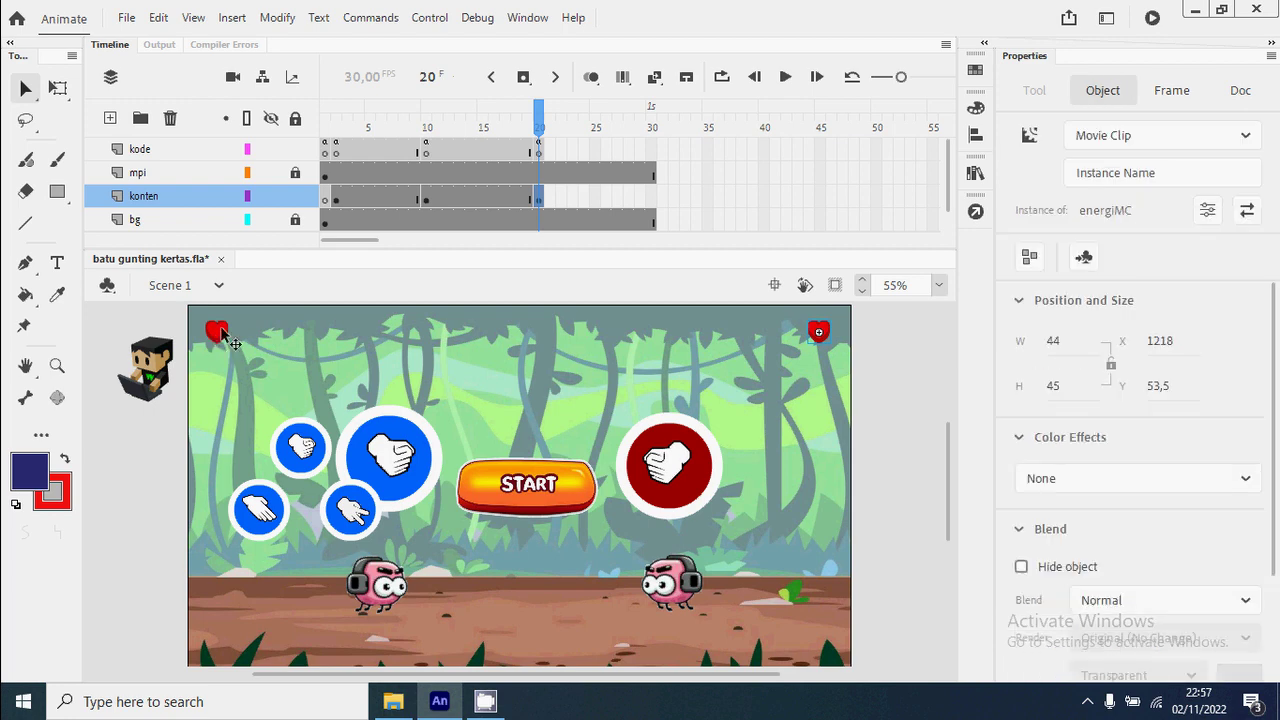
{"action": "left_click", "coordinate": [1104, 170]}
{"action": "type", "text": "ePera"}
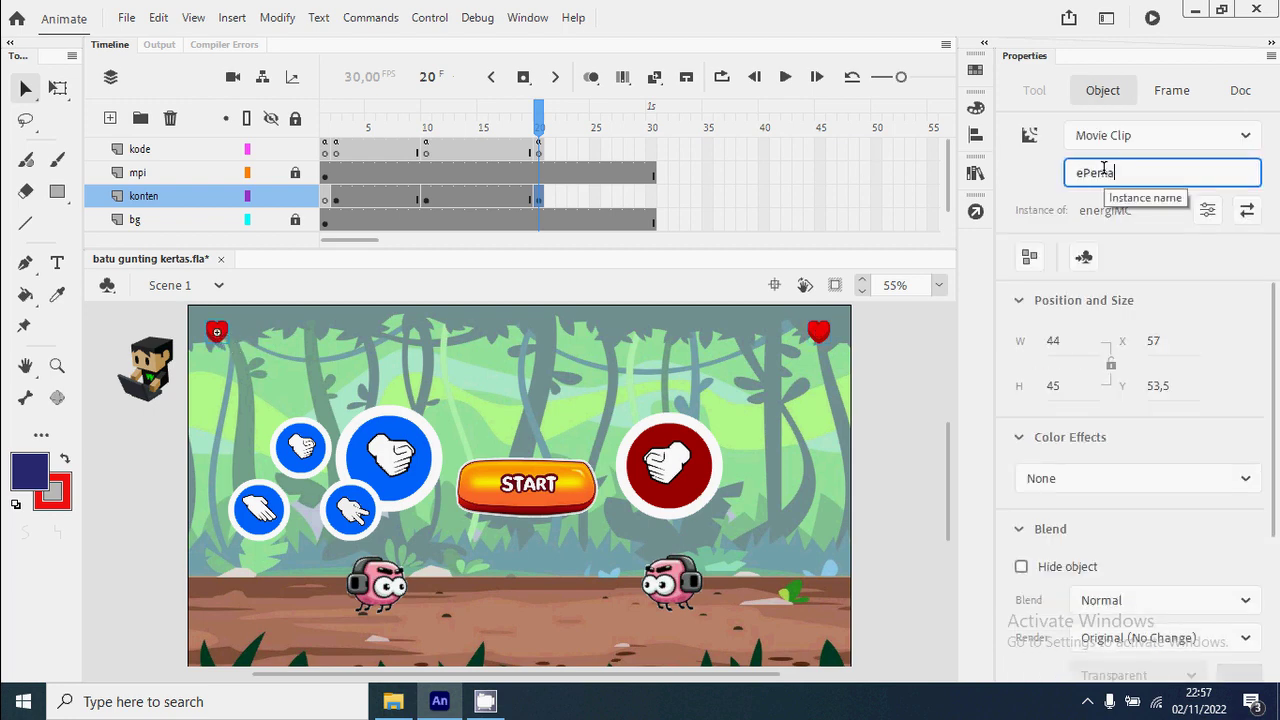
{"action": "type", "text": "in"}
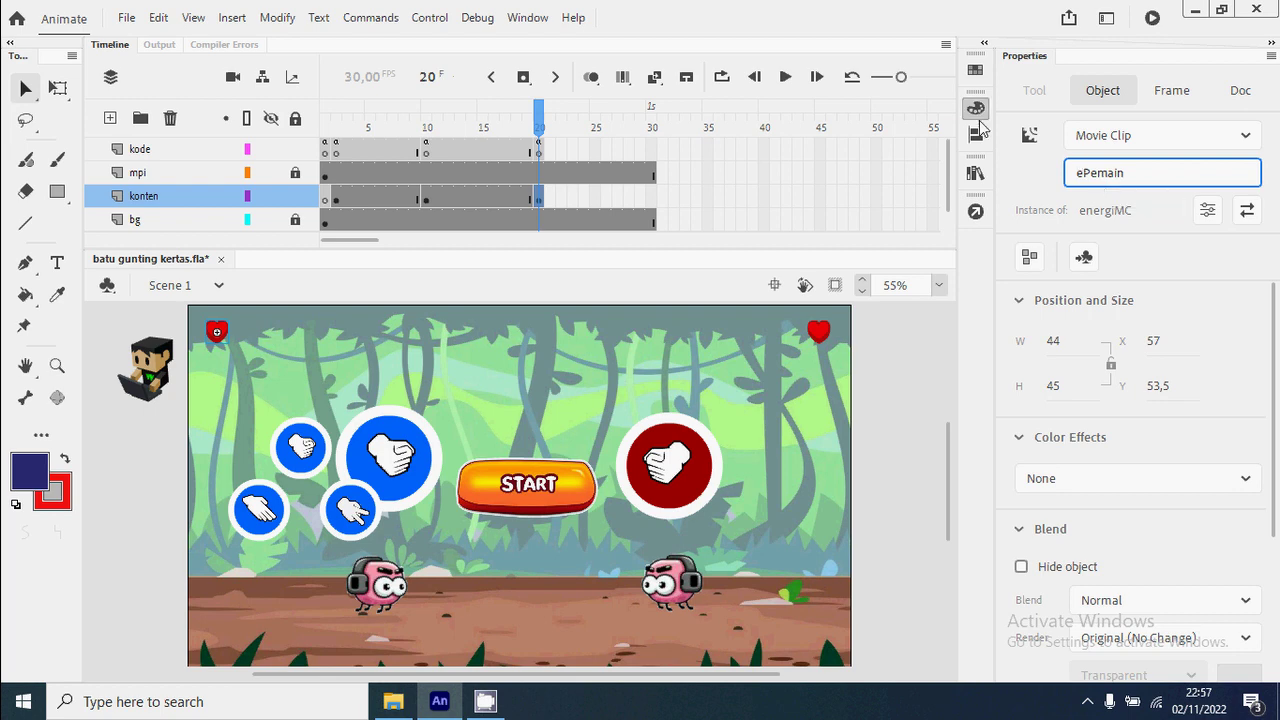
Give the upper-right heart on the stage the instance name eMusuh.
{"action": "left_click", "coordinate": [826, 328]}
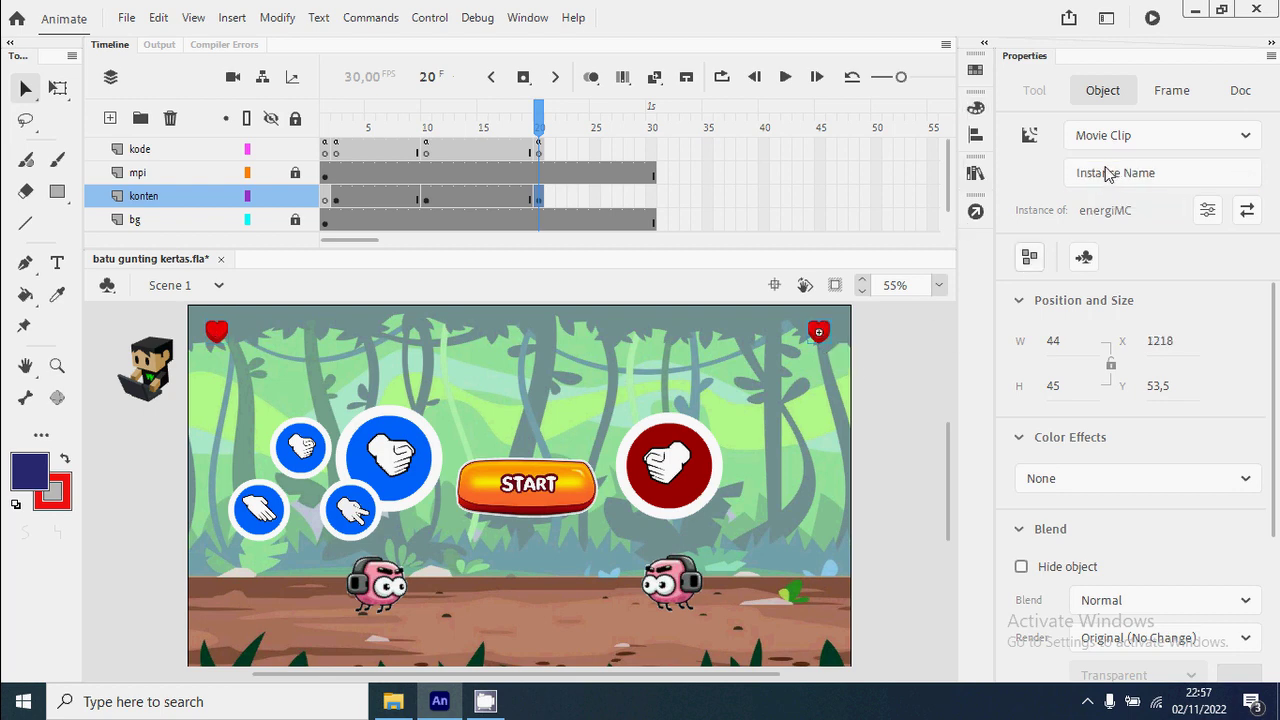
{"action": "left_click", "coordinate": [1108, 174]}
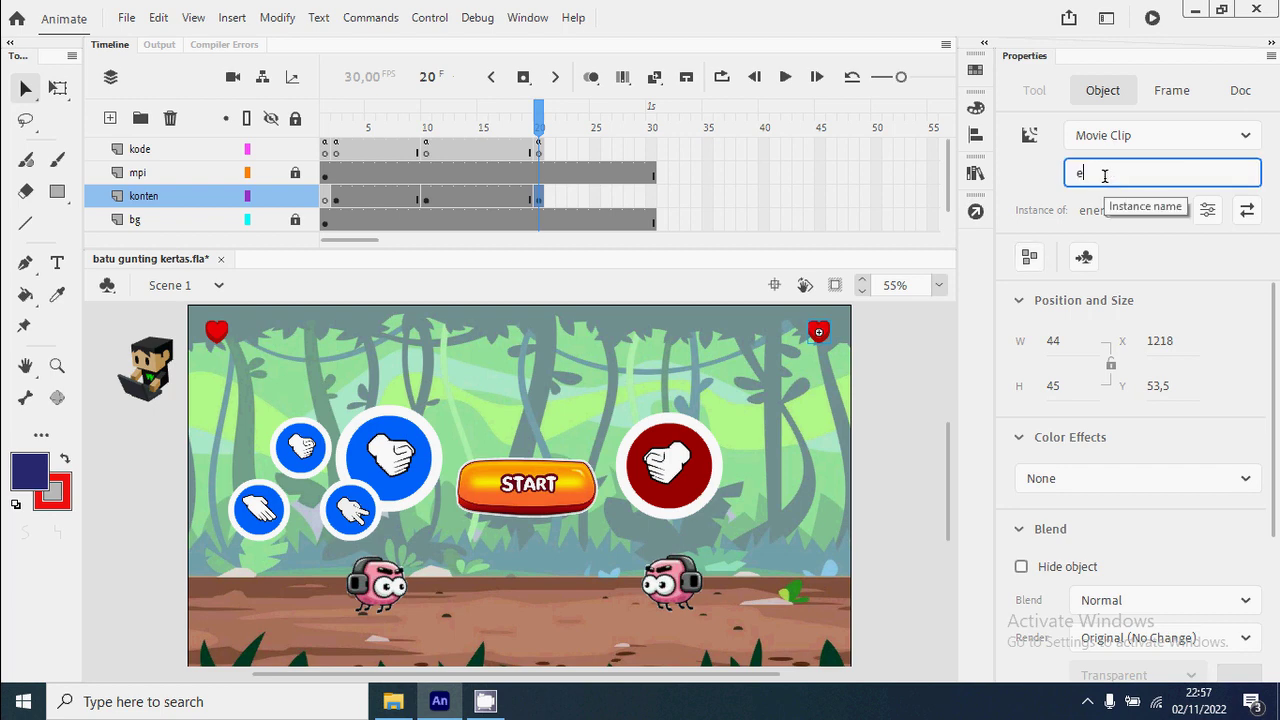
{"action": "type", "text": "eMusuh"}
{"action": "key", "text": "Return"}
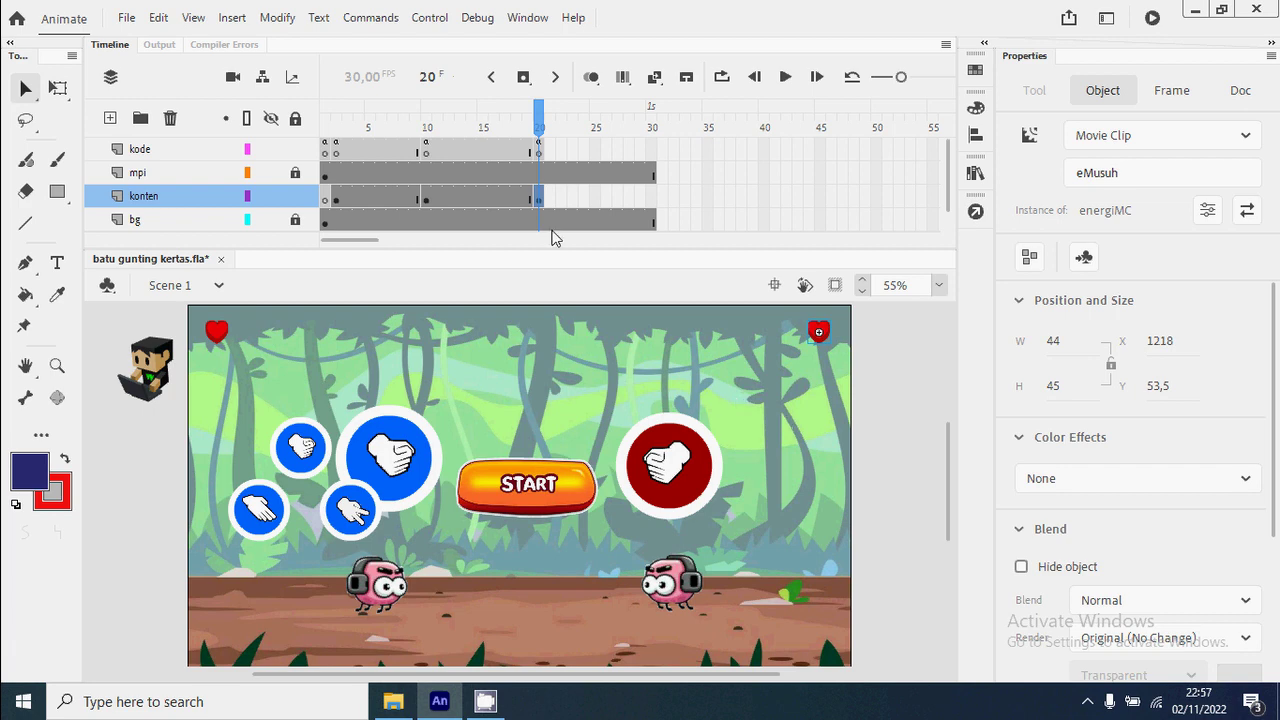
Open the script of the kode layer's frame 20 and add the comment //energi below the aturUlang function.
{"action": "left_click", "coordinate": [543, 152]}
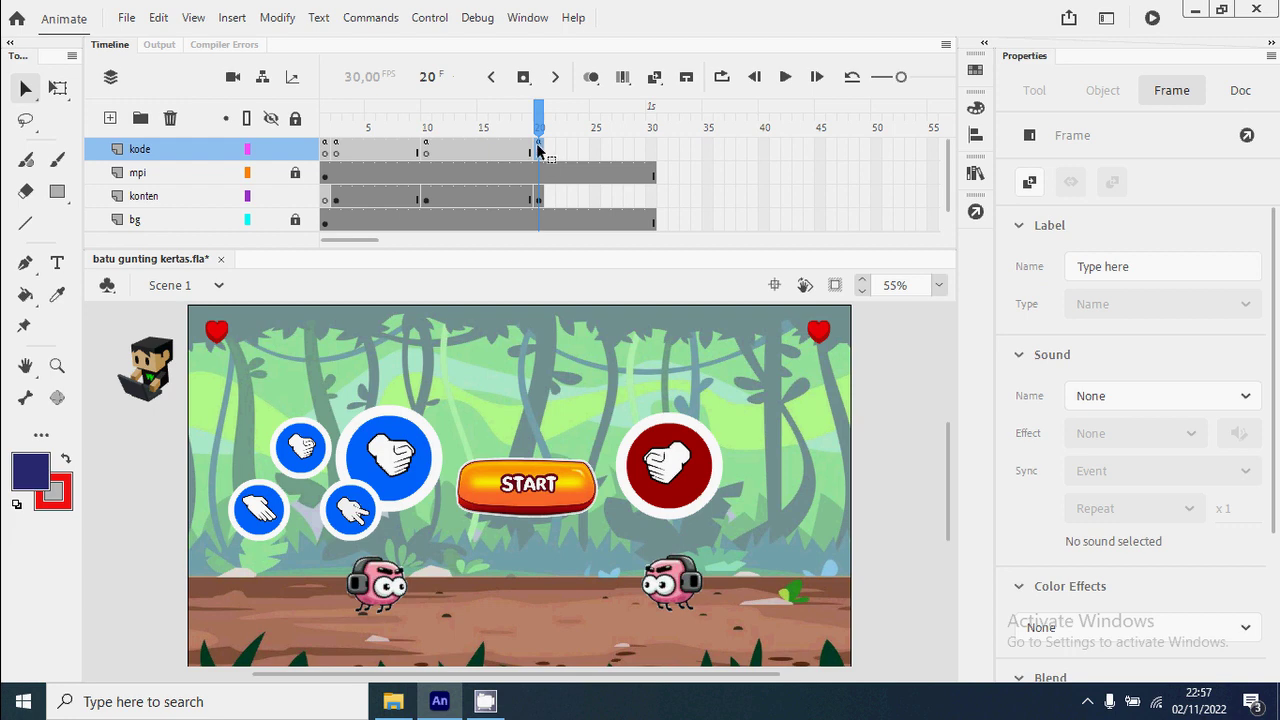
{"action": "left_click", "coordinate": [975, 211]}
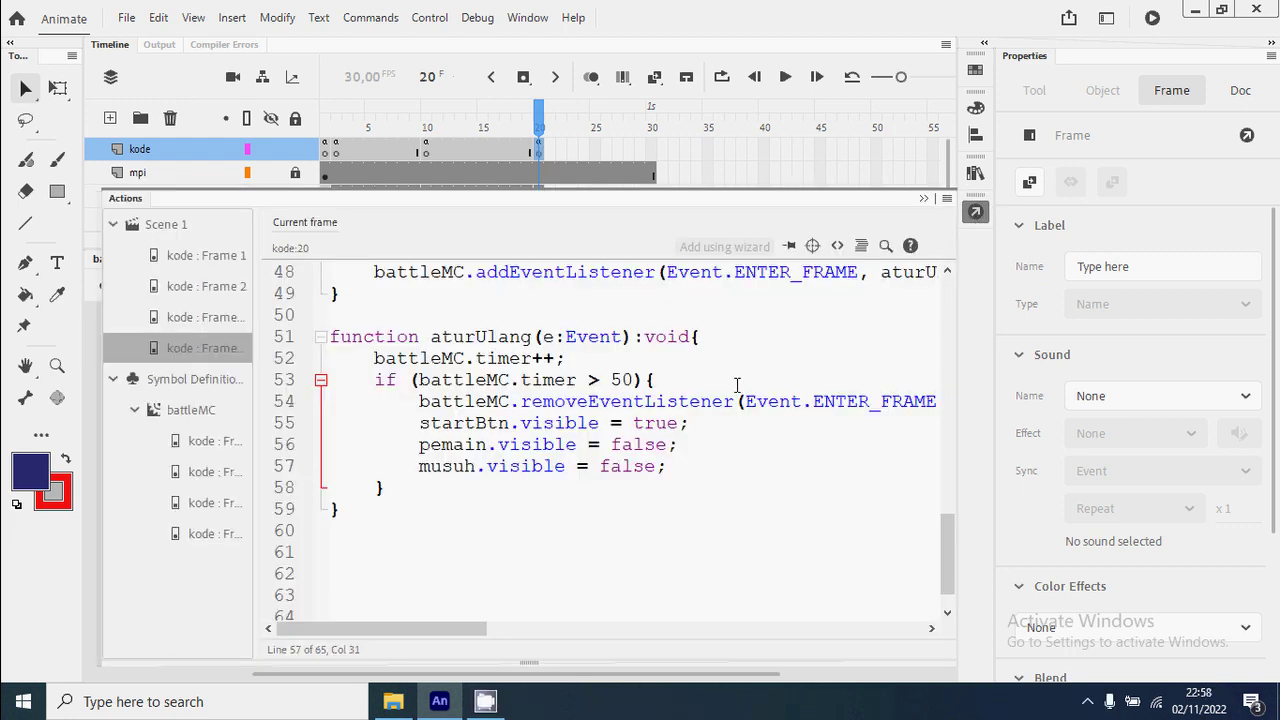
{"action": "left_click", "coordinate": [540, 513]}
{"action": "key", "text": "Return"}
{"action": "key", "text": "Return"}
{"action": "type", "text": "//en"}
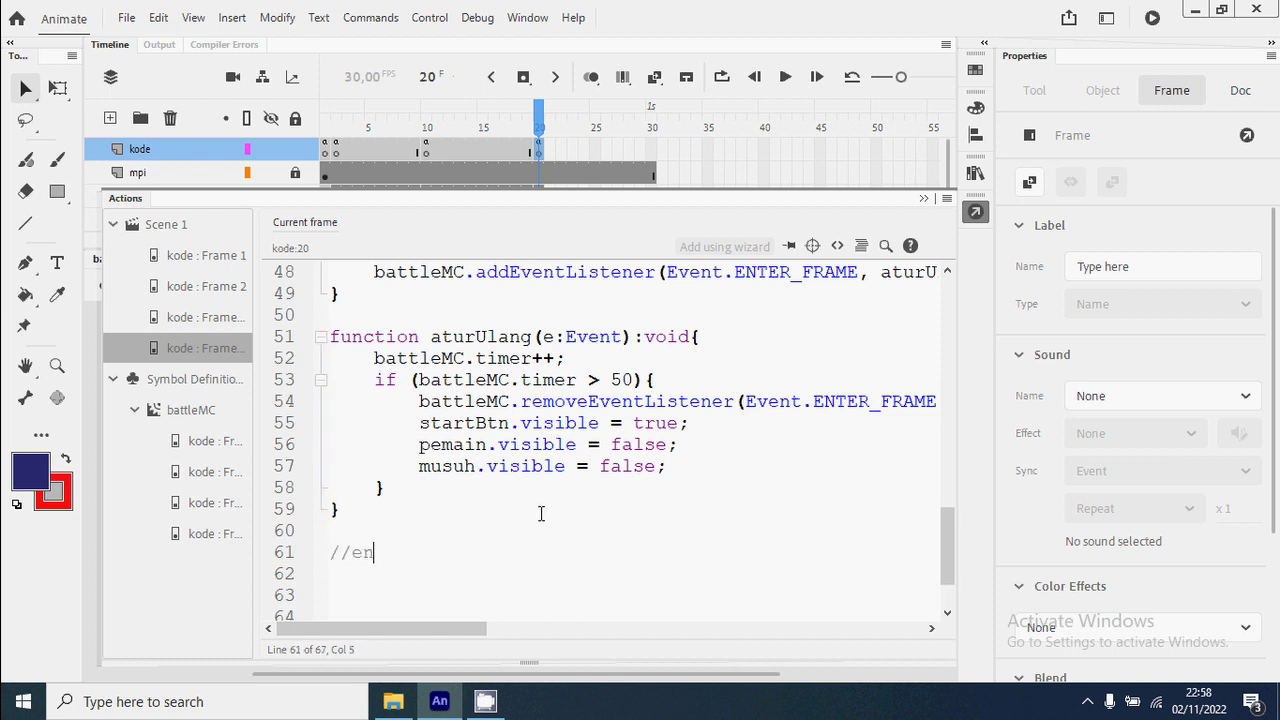
{"action": "type", "text": "ert"}
{"action": "key", "text": "BackSpace"}
{"action": "type", "text": "go"}
{"action": "key", "text": "Return"}
Declare the variables energiPemain = 3 and energiMusuh = 3 under the //energi comment.
{"action": "type", "text": "vae"}
{"action": "type", "text": " energi"}
{"action": "type", "text": "P"}
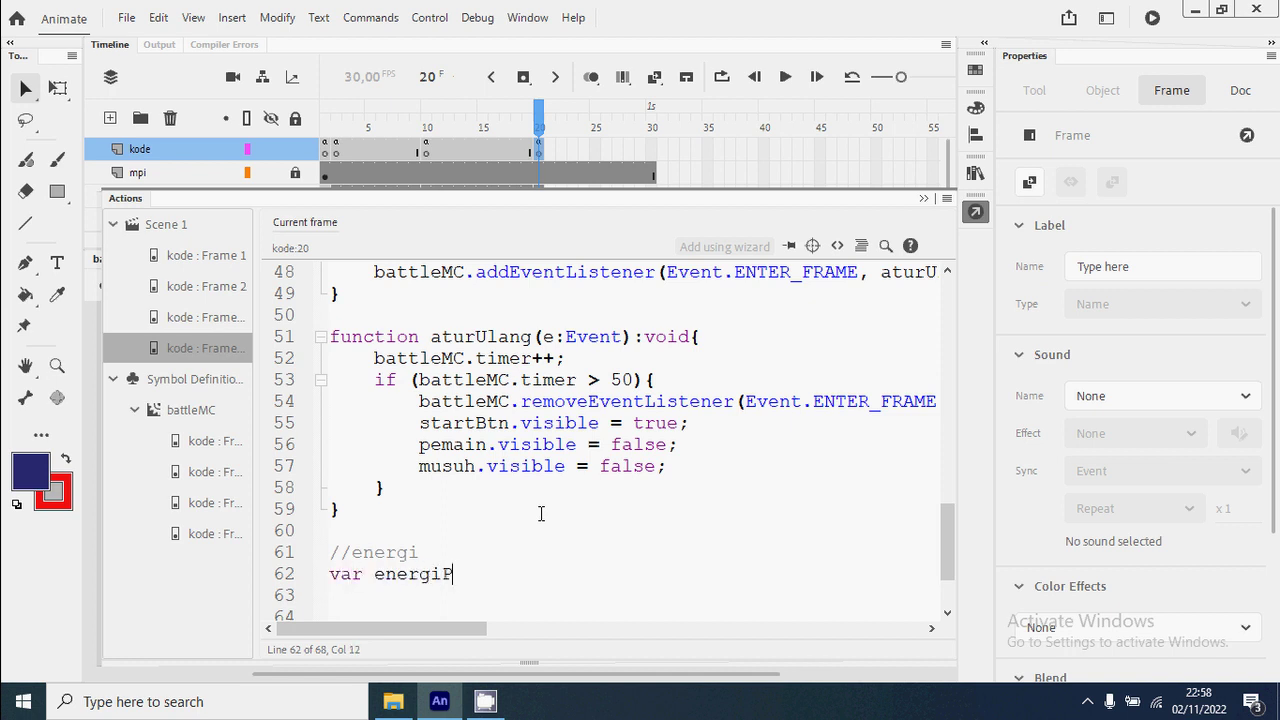
{"action": "type", "text": "emain = 3;"}
{"action": "key", "text": "Return"}
{"action": "type", "text": "var"}
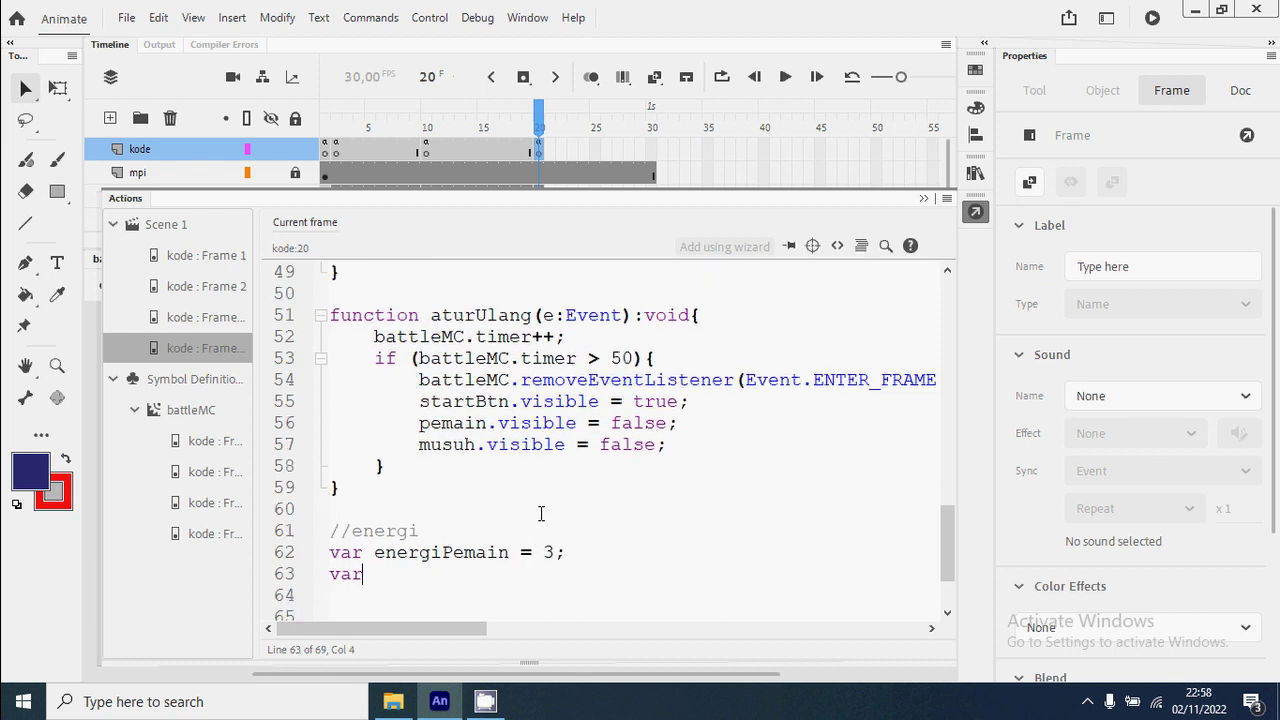
{"action": "type", "text": " energiMusu"}
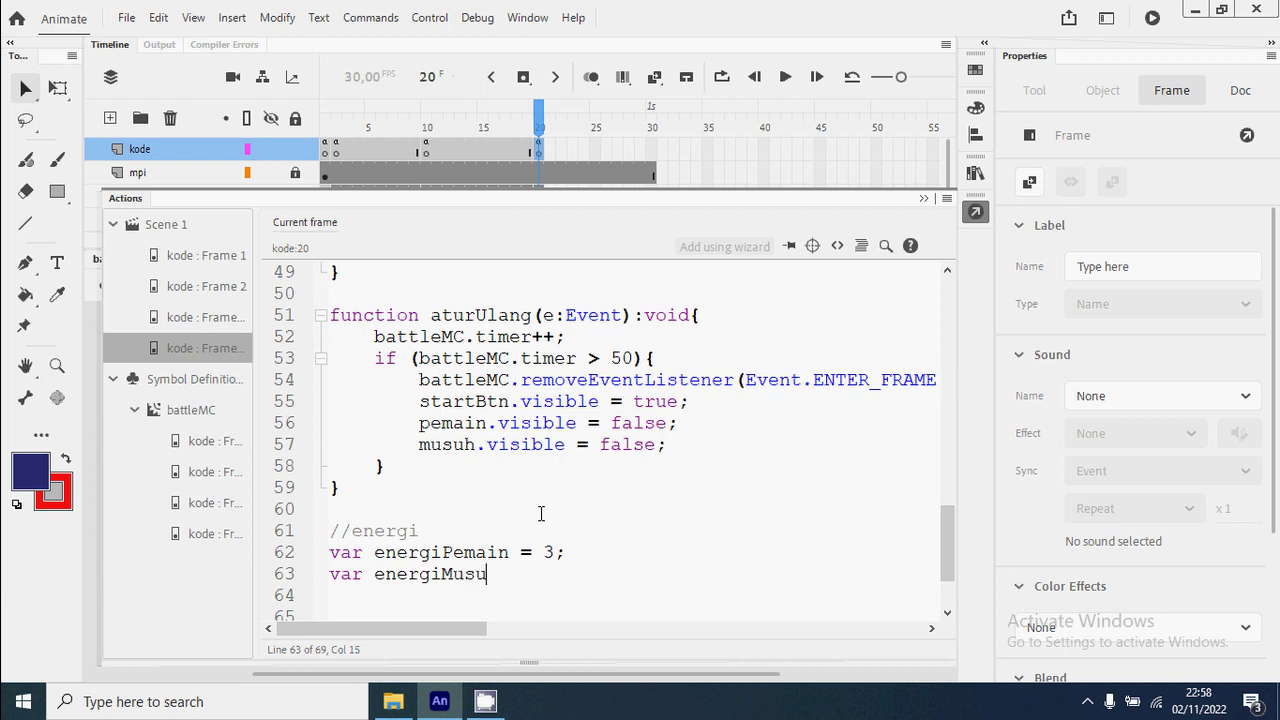
{"action": "type", "text": "h = 3;"}
{"action": "key", "text": "Return"}
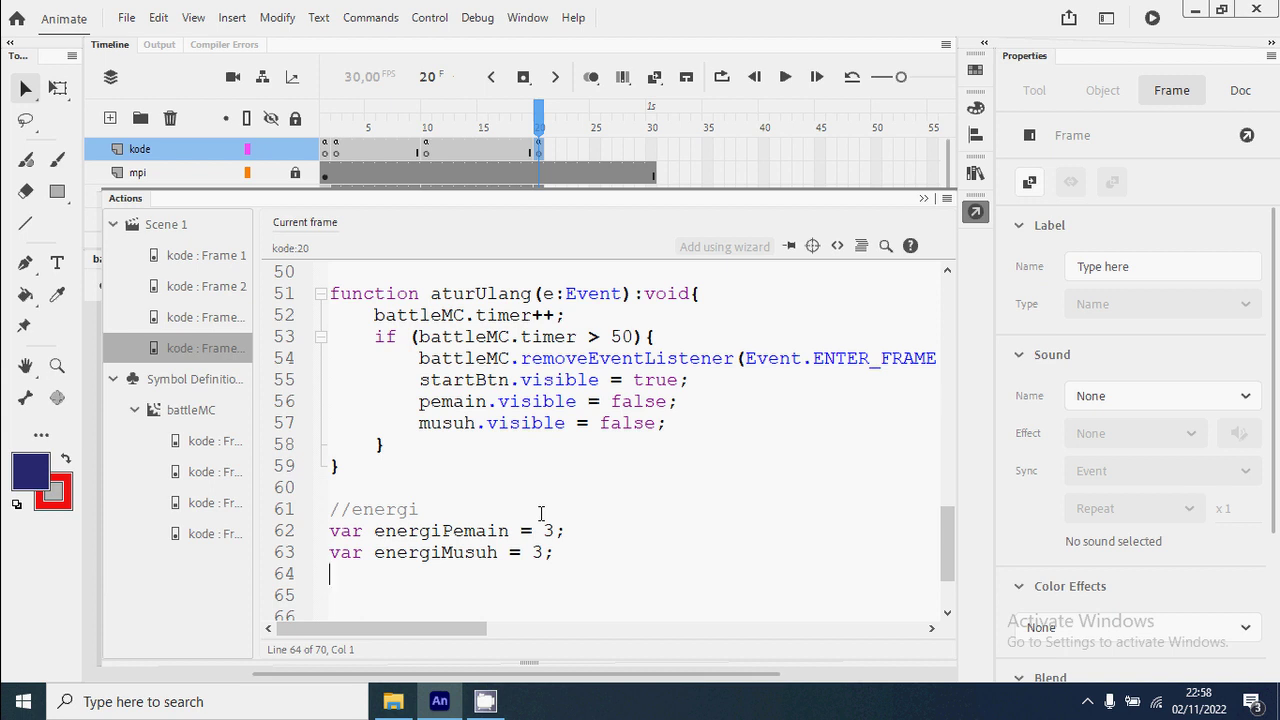
Add the line ePemain.gotoAndStop(energiPemain); below the two energy variables.
{"action": "type", "text": "e"}
{"action": "type", "text": "_M"}
{"action": "key", "text": "BackSpace"}
{"action": "key", "text": "BackSpace"}
{"action": "type", "text": "Pemain.gotoAndS"}
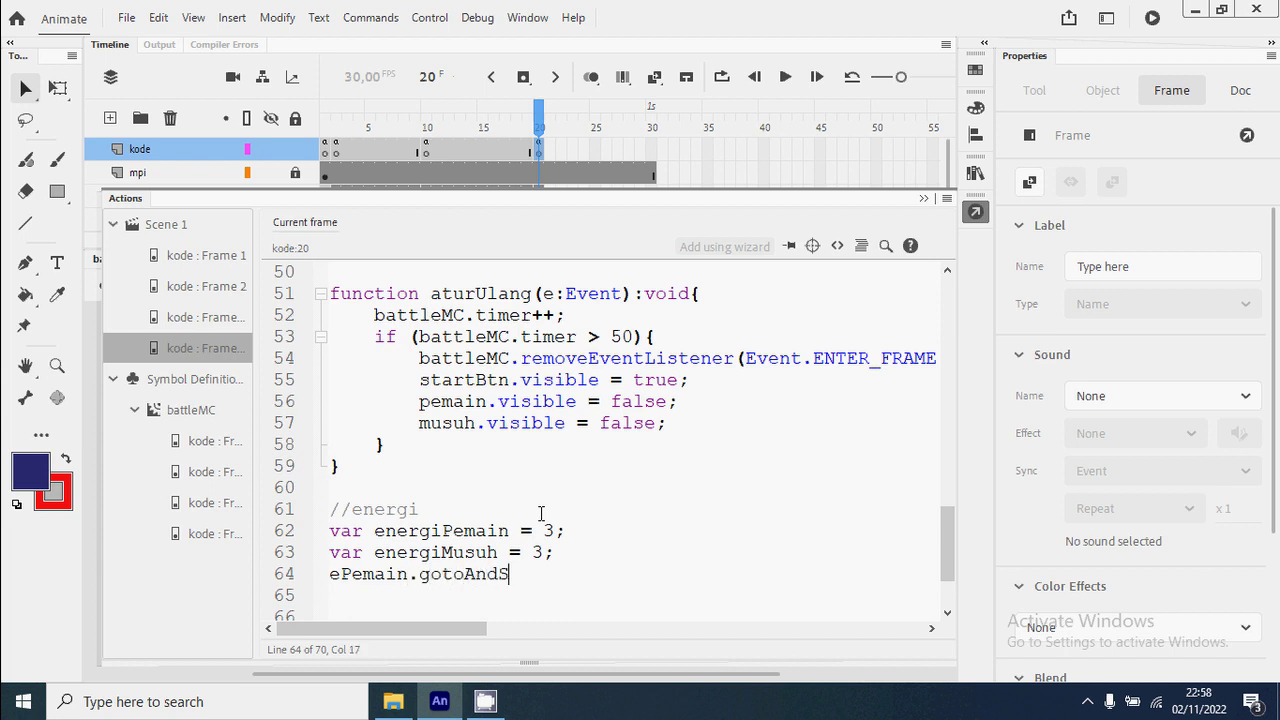
{"action": "type", "text": "top(energiPerm"}
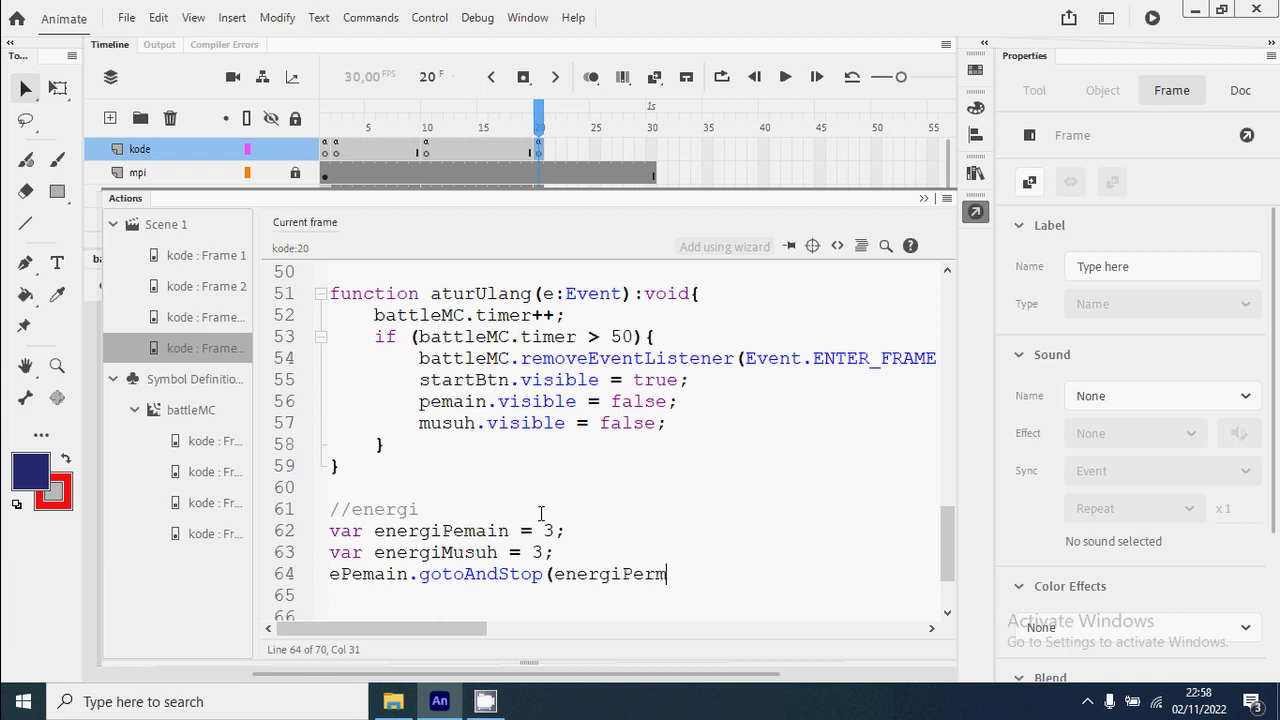
{"action": "key", "text": "BackSpace"}
{"action": "key", "text": "BackSpace"}
{"action": "type", "text": "main);"}
{"action": "scroll", "coordinate": [558, 526], "scroll_direction": "down", "scroll_amount": 2}
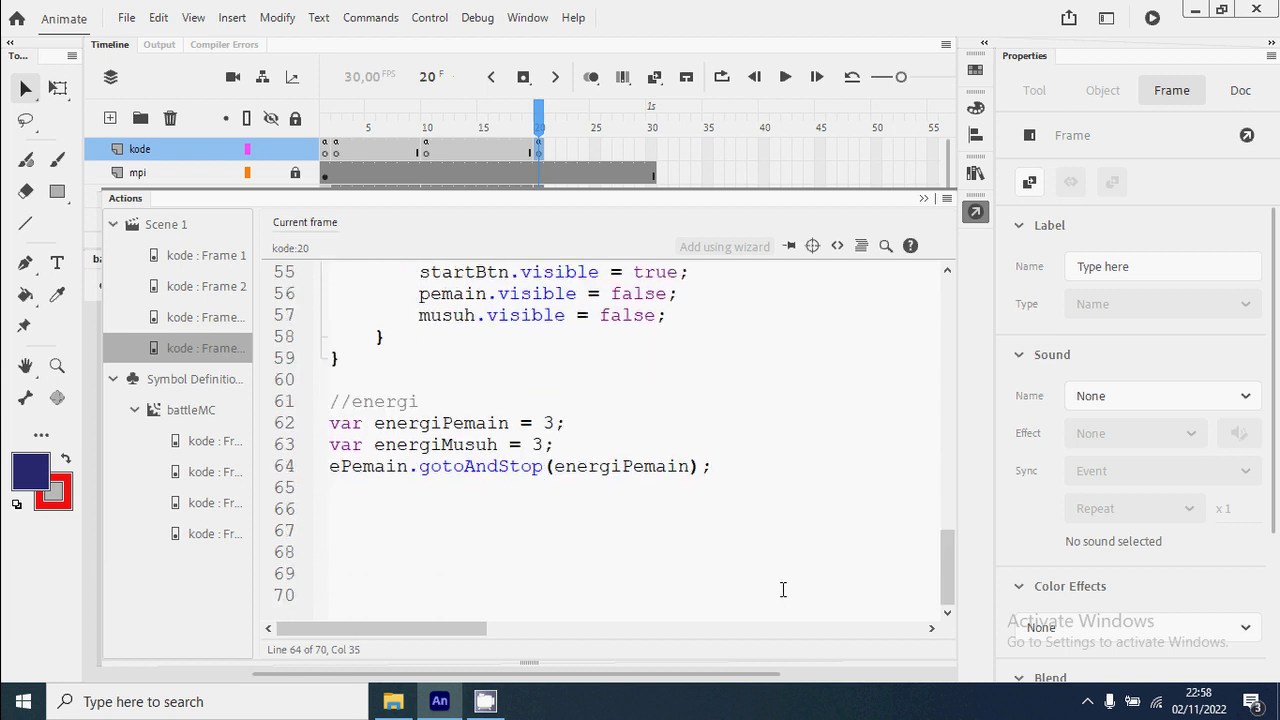
Add the line eMusuh.gotoAndStop(energiMusuh); below the ePemain line.
{"action": "key", "text": "Return"}
{"action": "type", "text": "eMusuh.go"}
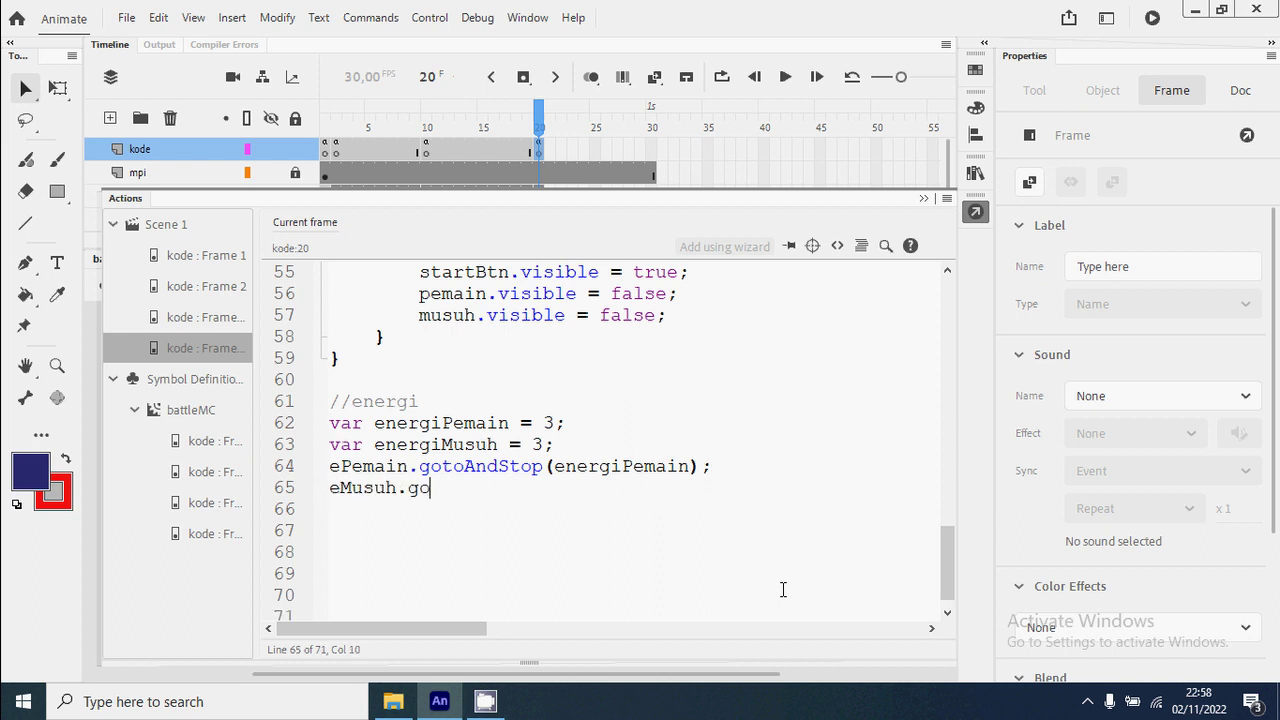
{"action": "type", "text": "toAndStop(energ"}
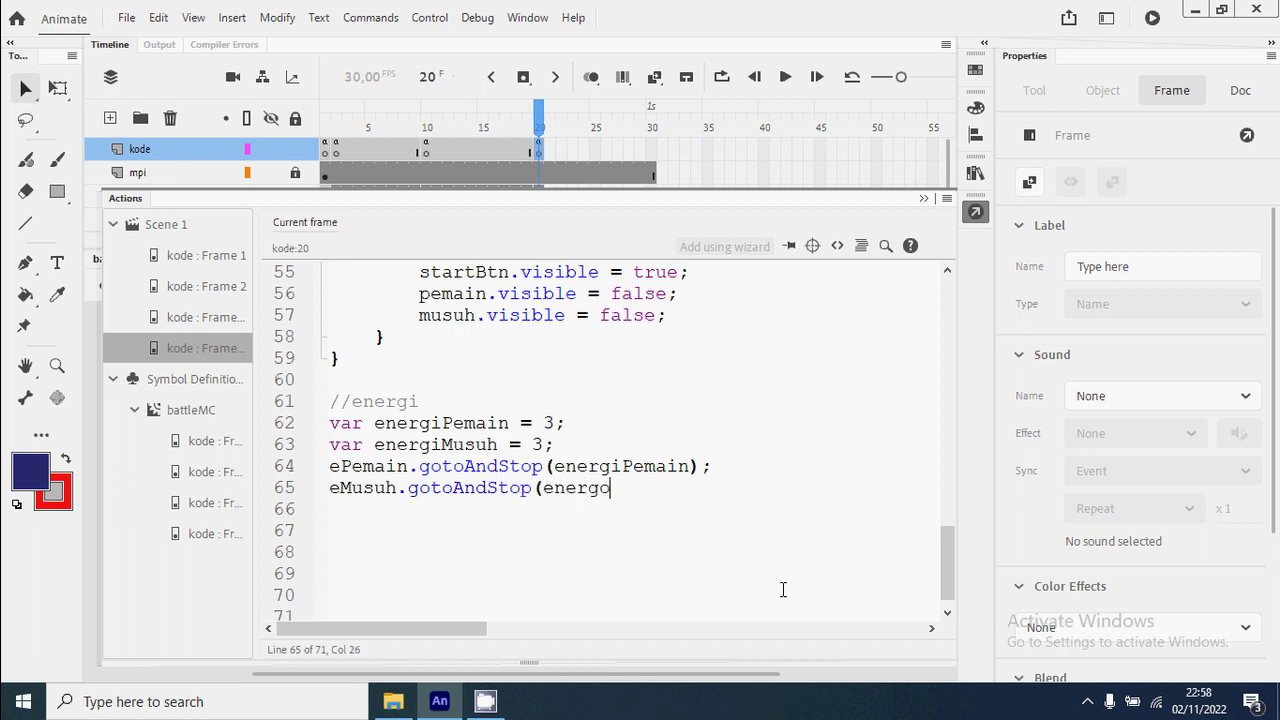
{"action": "type", "text": "iMusuh);"}
Test the movie by choosing the second monster and playing one round with scissors, and close the test window.
{"action": "key", "text": "ctrl+Return"}
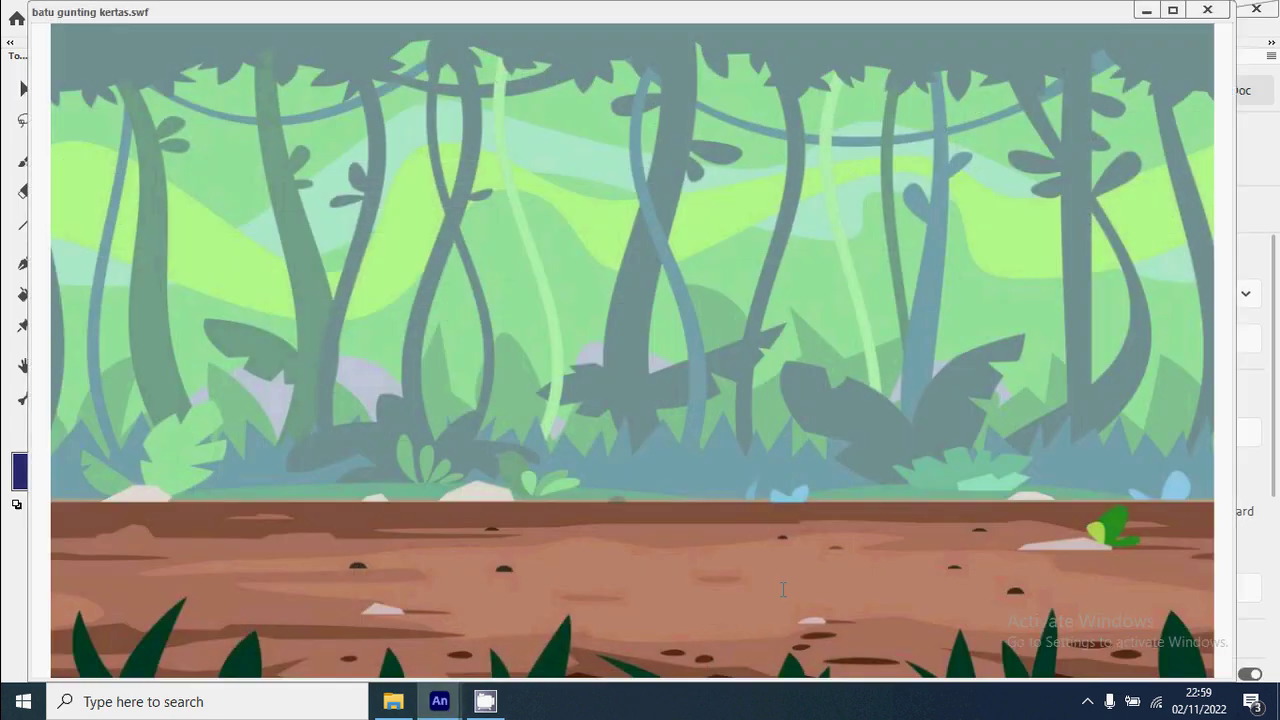
{"action": "left_click", "coordinate": [660, 452]}
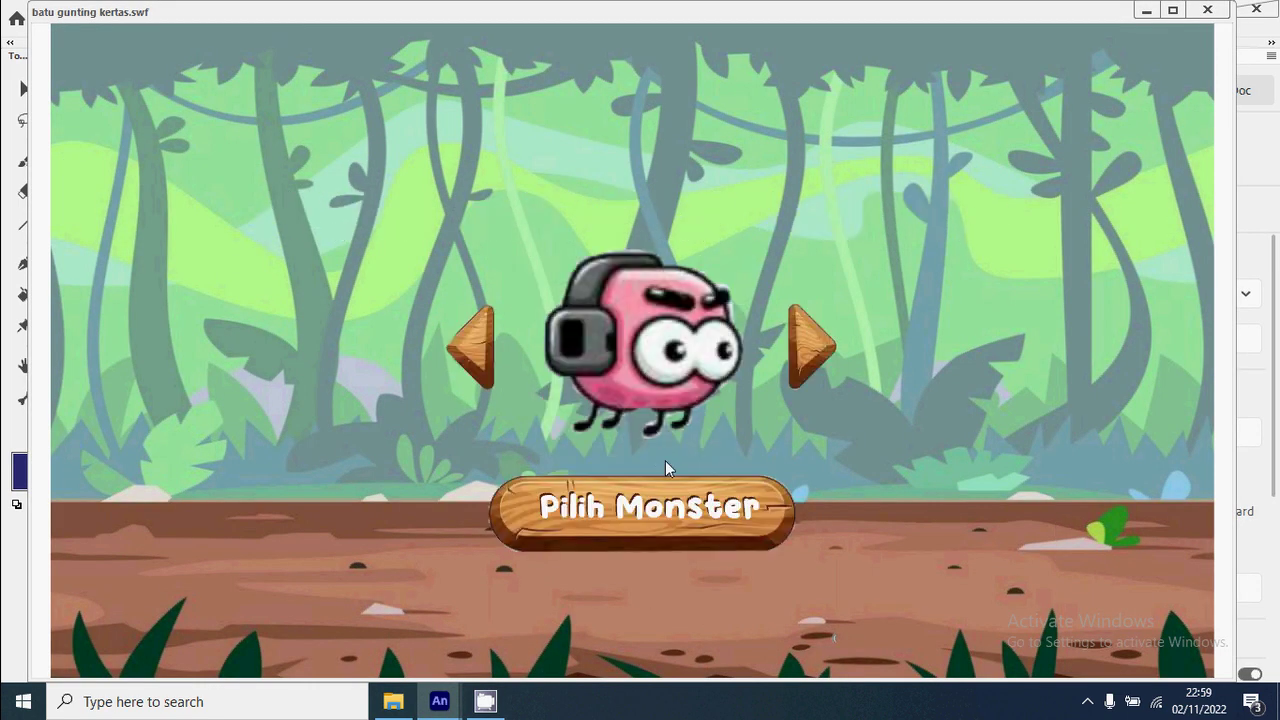
{"action": "left_click", "coordinate": [810, 350]}
{"action": "left_click", "coordinate": [729, 528]}
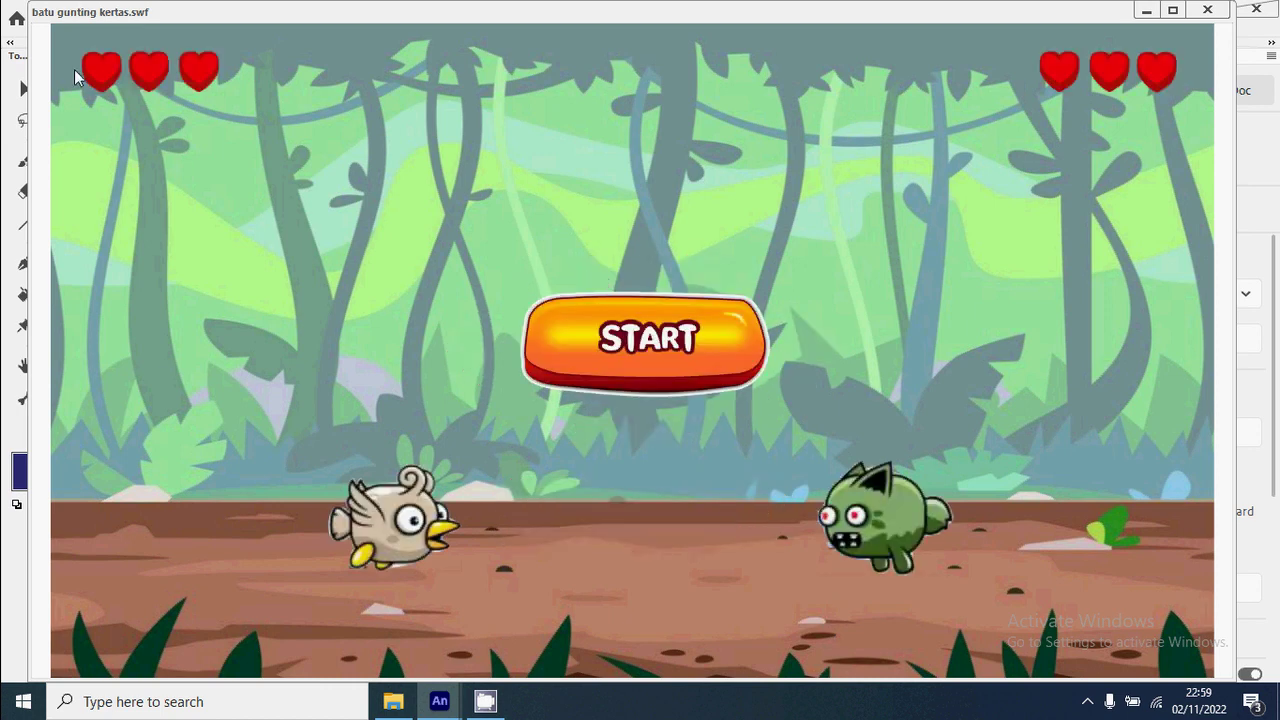
{"action": "left_click", "coordinate": [717, 365]}
{"action": "left_click", "coordinate": [326, 400]}
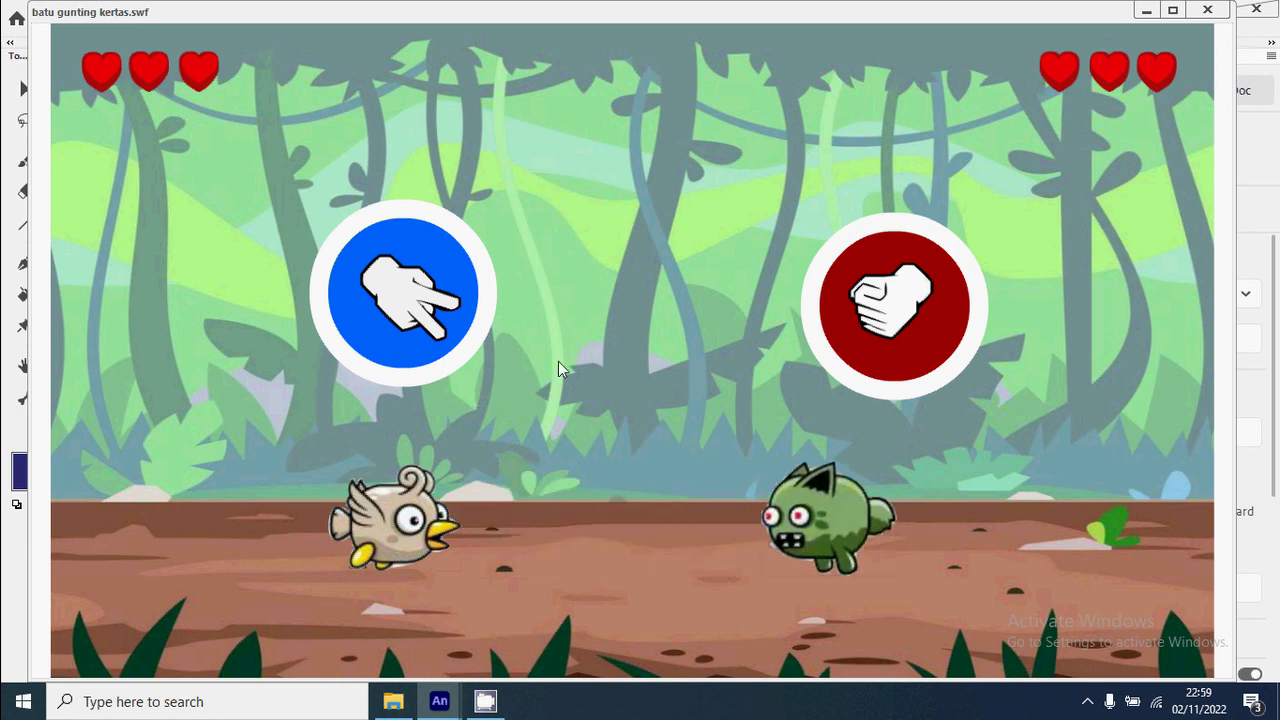
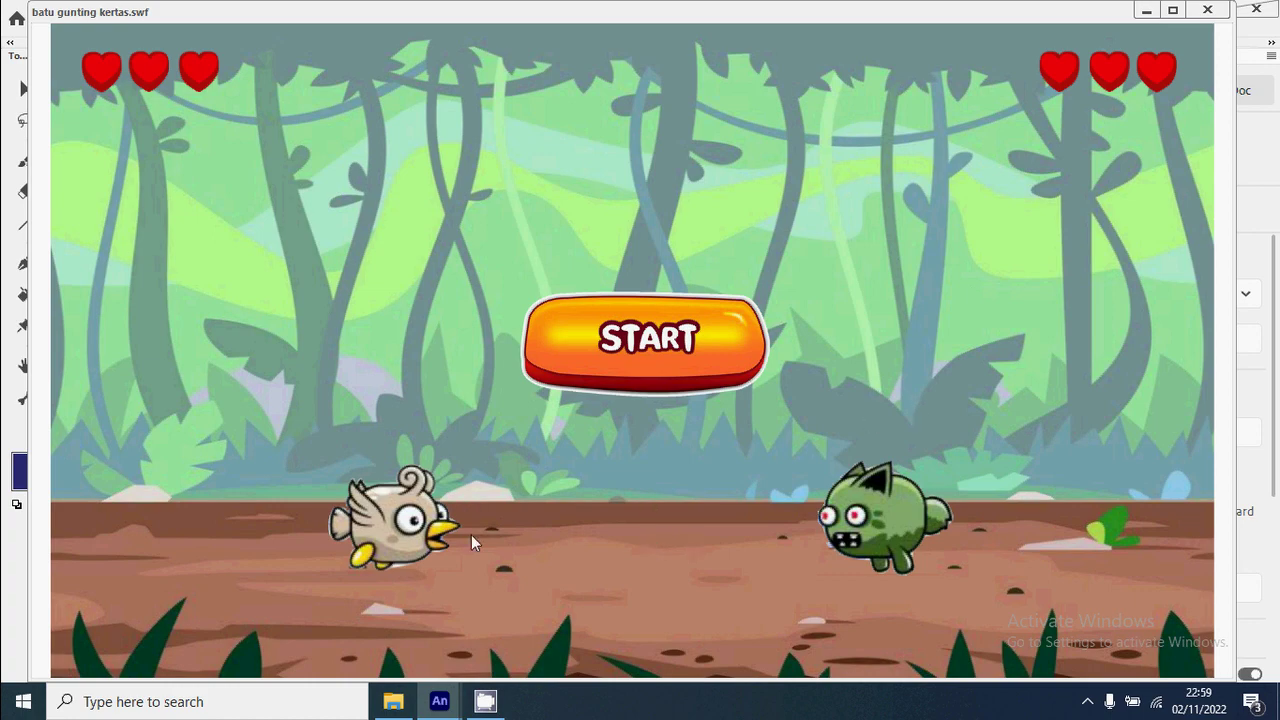
{"action": "left_click", "coordinate": [1209, 11]}
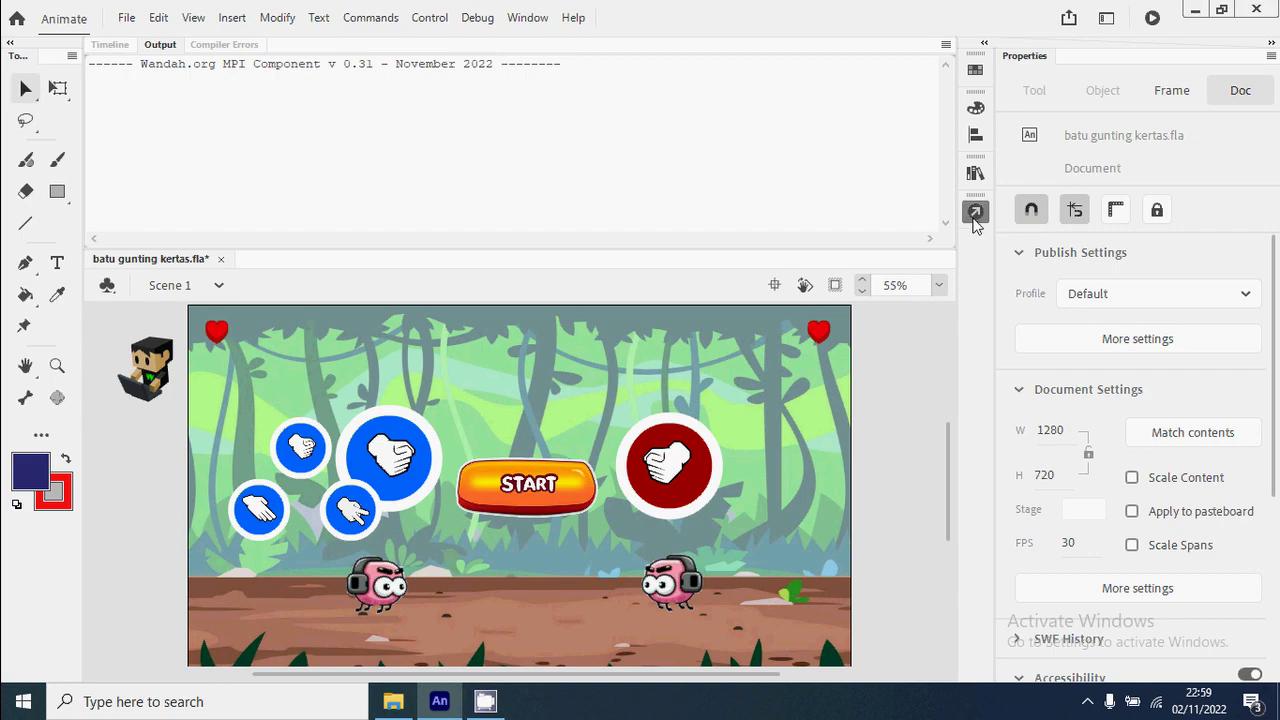
Reopen the frame 20 script and review the choice function's pemain menang and pemain kalah branches.
{"action": "left_click", "coordinate": [975, 212]}
{"action": "scroll", "coordinate": [710, 432], "scroll_direction": "up", "scroll_amount": 6}
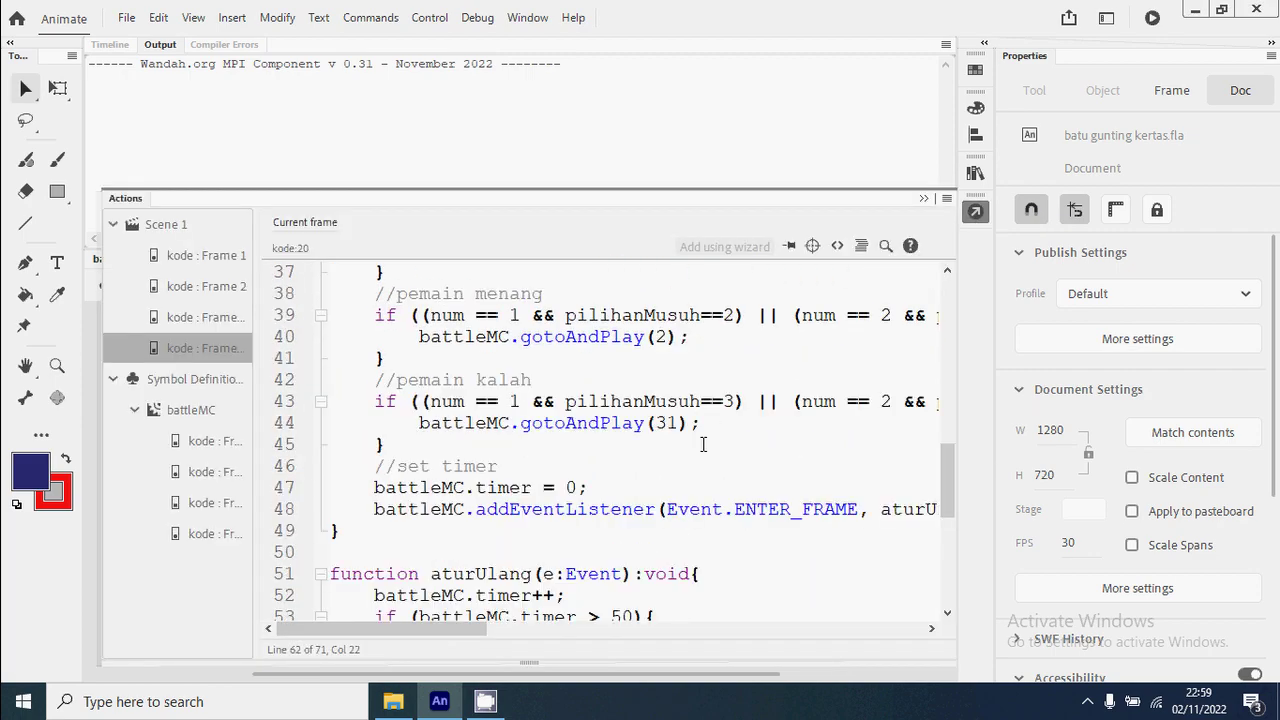
{"action": "scroll", "coordinate": [703, 444], "scroll_direction": "up", "scroll_amount": 6}
{"action": "scroll", "coordinate": [703, 444], "scroll_direction": "down", "scroll_amount": 2}
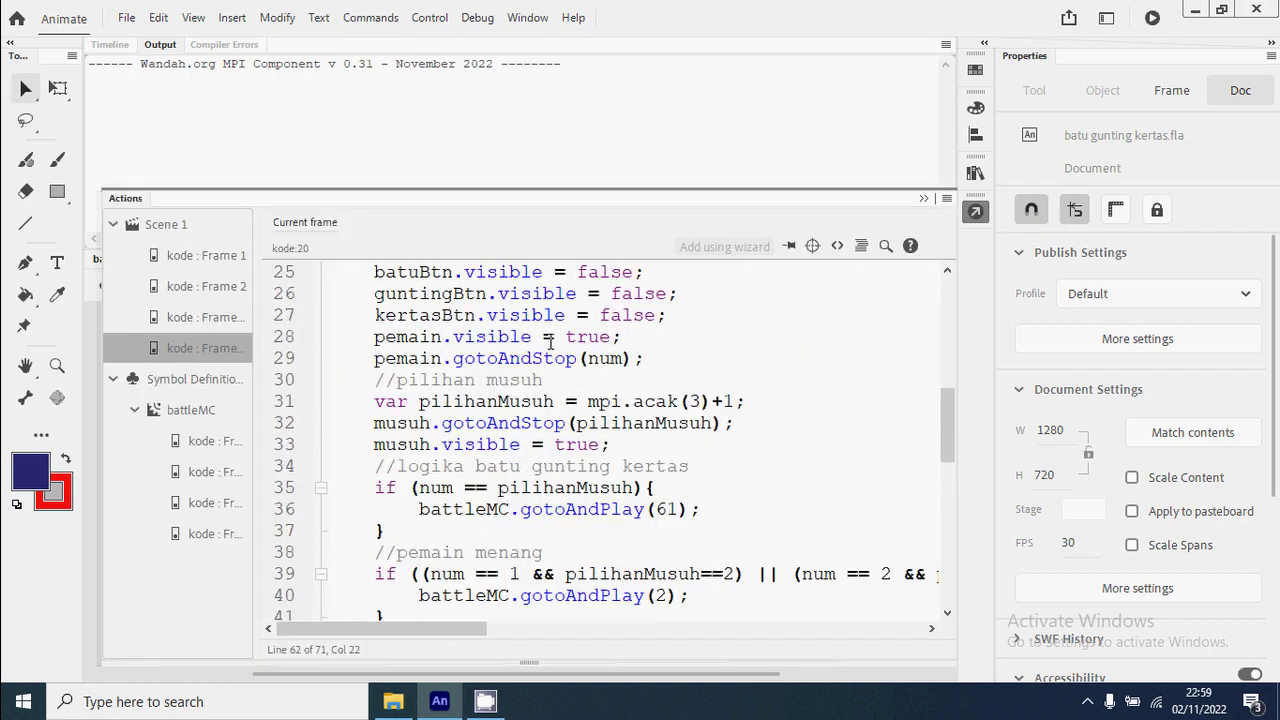
{"action": "scroll", "coordinate": [549, 343], "scroll_direction": "up", "scroll_amount": 1}
{"action": "double_click", "coordinate": [480, 316]}
{"action": "scroll", "coordinate": [504, 350], "scroll_direction": "down", "scroll_amount": 4}
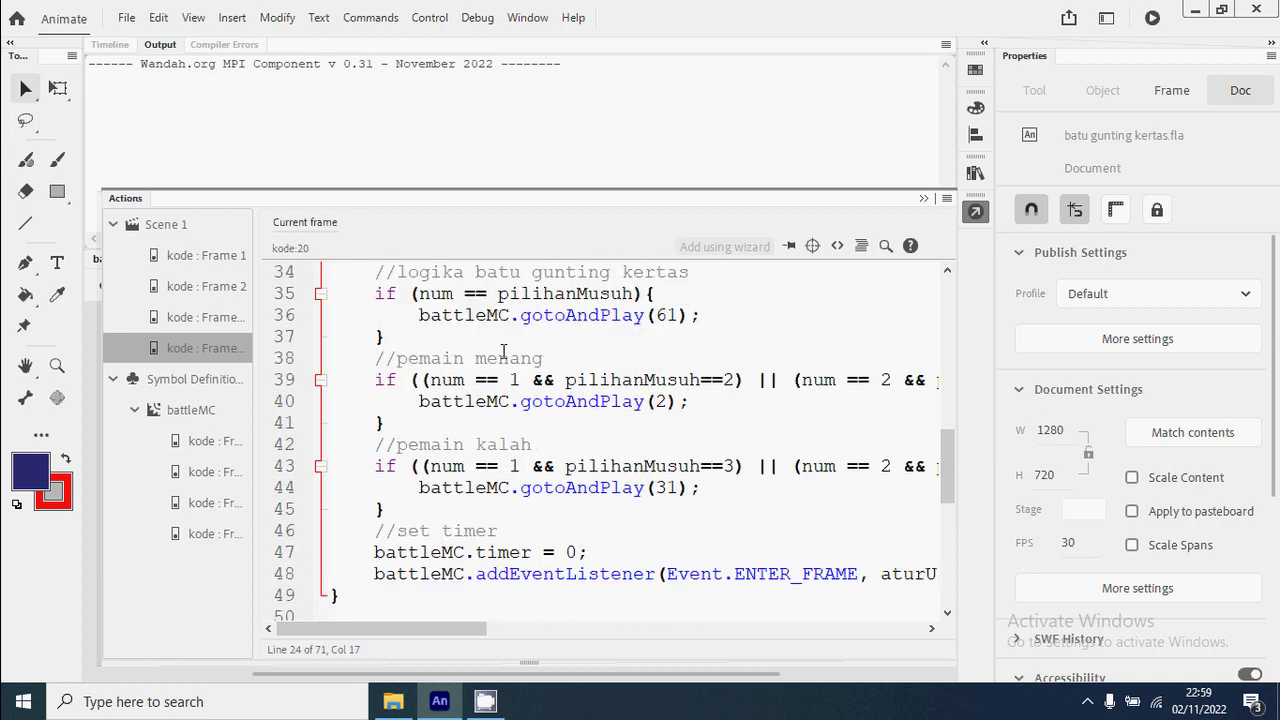
{"action": "double_click", "coordinate": [483, 357]}
{"action": "double_click", "coordinate": [507, 445]}
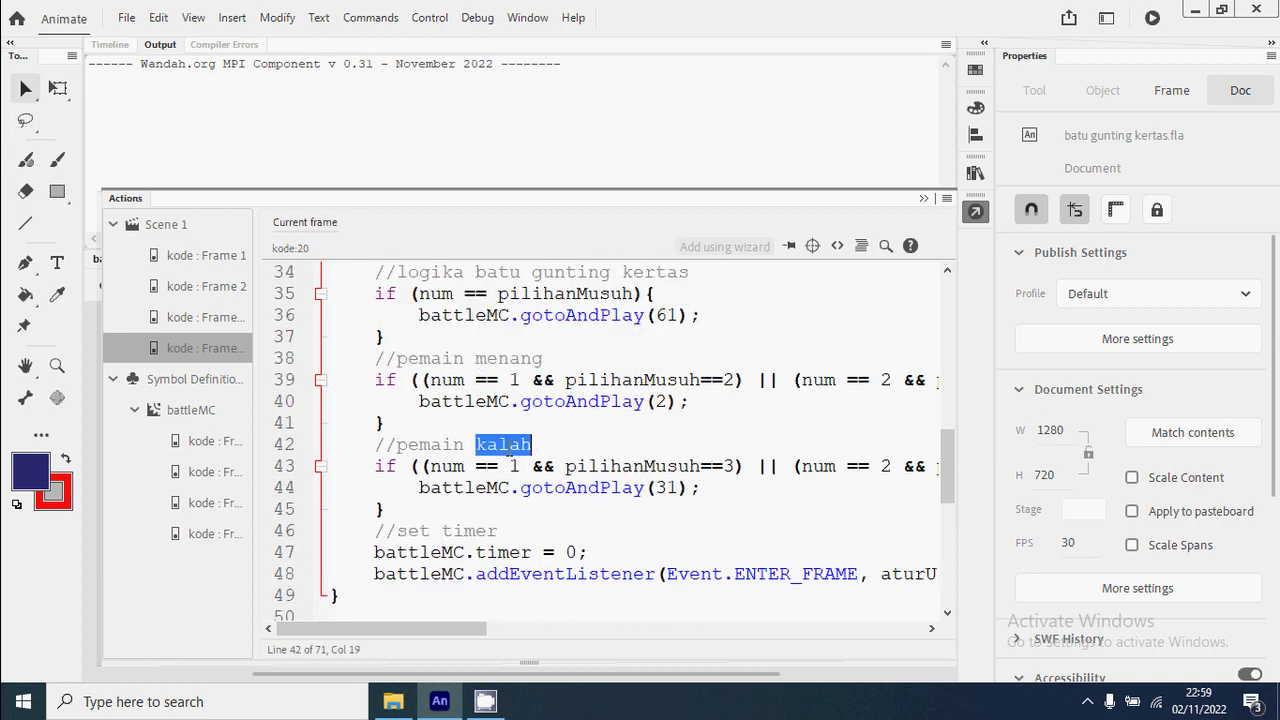
Add energiMusuh--; after battleMC.gotoAndPlay(2); in the pemain menang branch.
{"action": "left_click", "coordinate": [418, 402]}
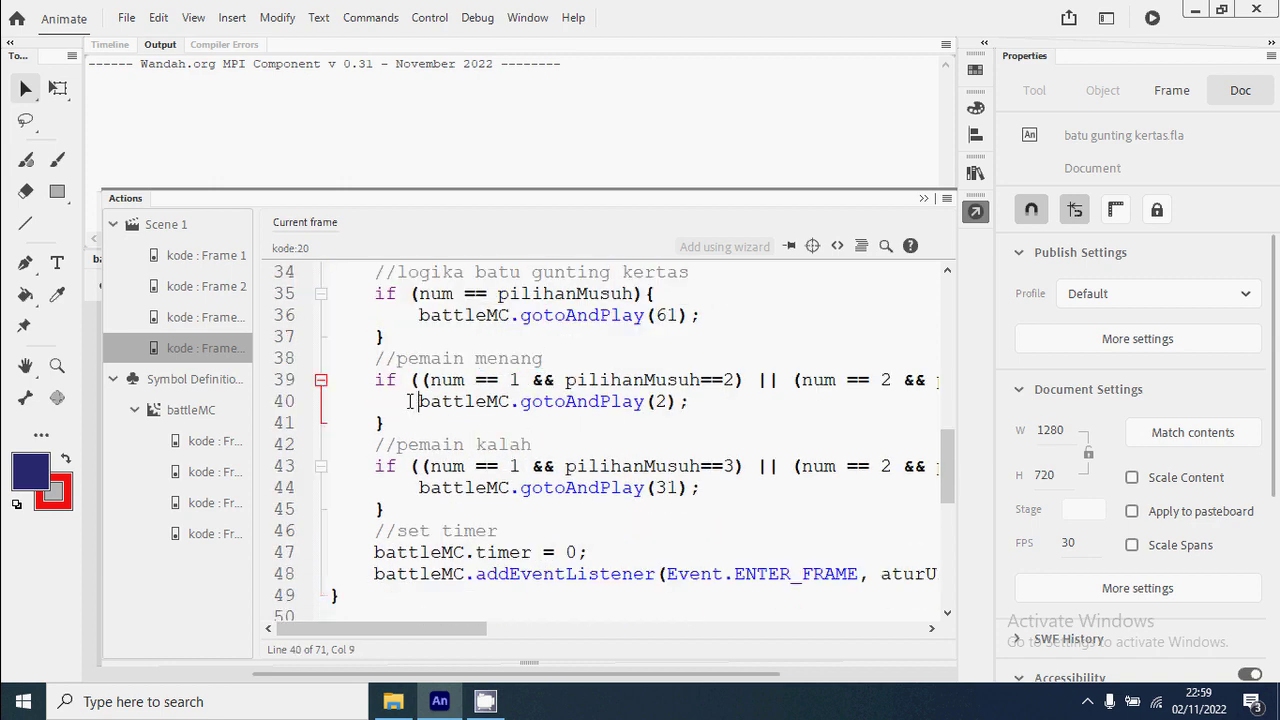
{"action": "left_click", "coordinate": [704, 398]}
{"action": "key", "text": "Return"}
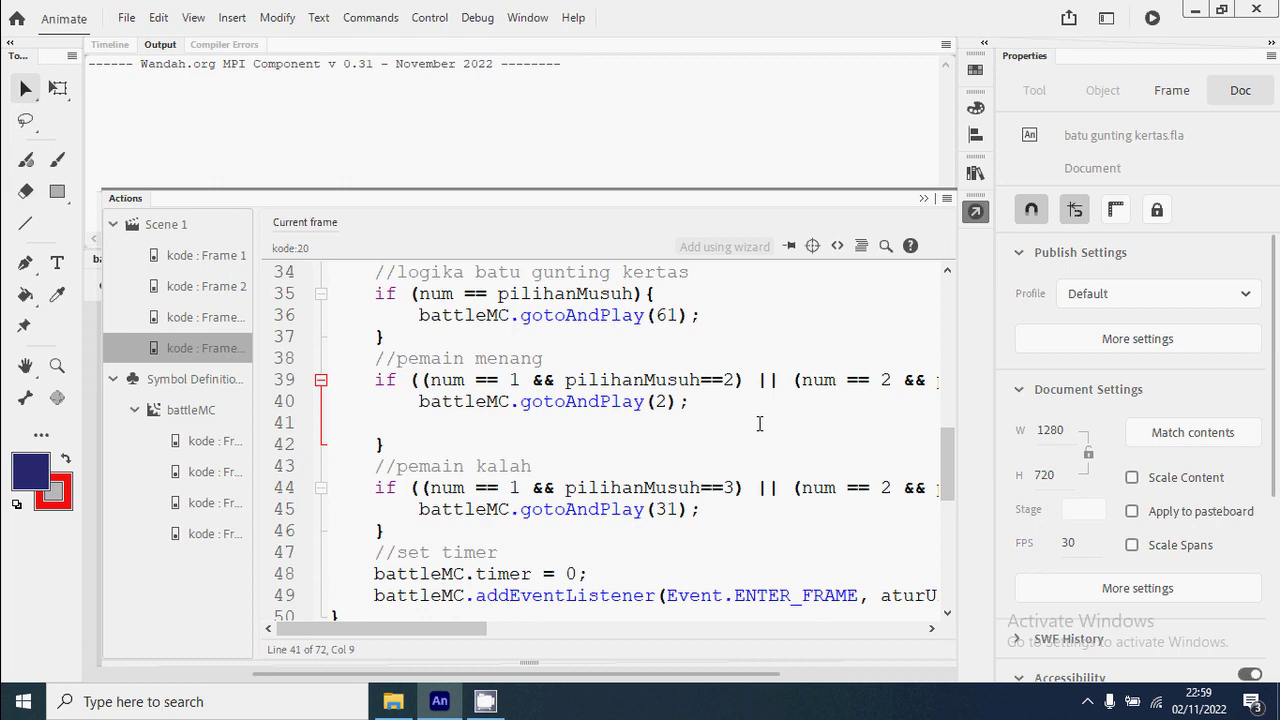
{"action": "type", "text": "eMusuh"}
{"action": "scroll", "coordinate": [716, 404], "scroll_direction": "down", "scroll_amount": 2}
{"action": "scroll", "coordinate": [716, 404], "scroll_direction": "down", "scroll_amount": 5}
{"action": "scroll", "coordinate": [703, 429], "scroll_direction": "up", "scroll_amount": 8}
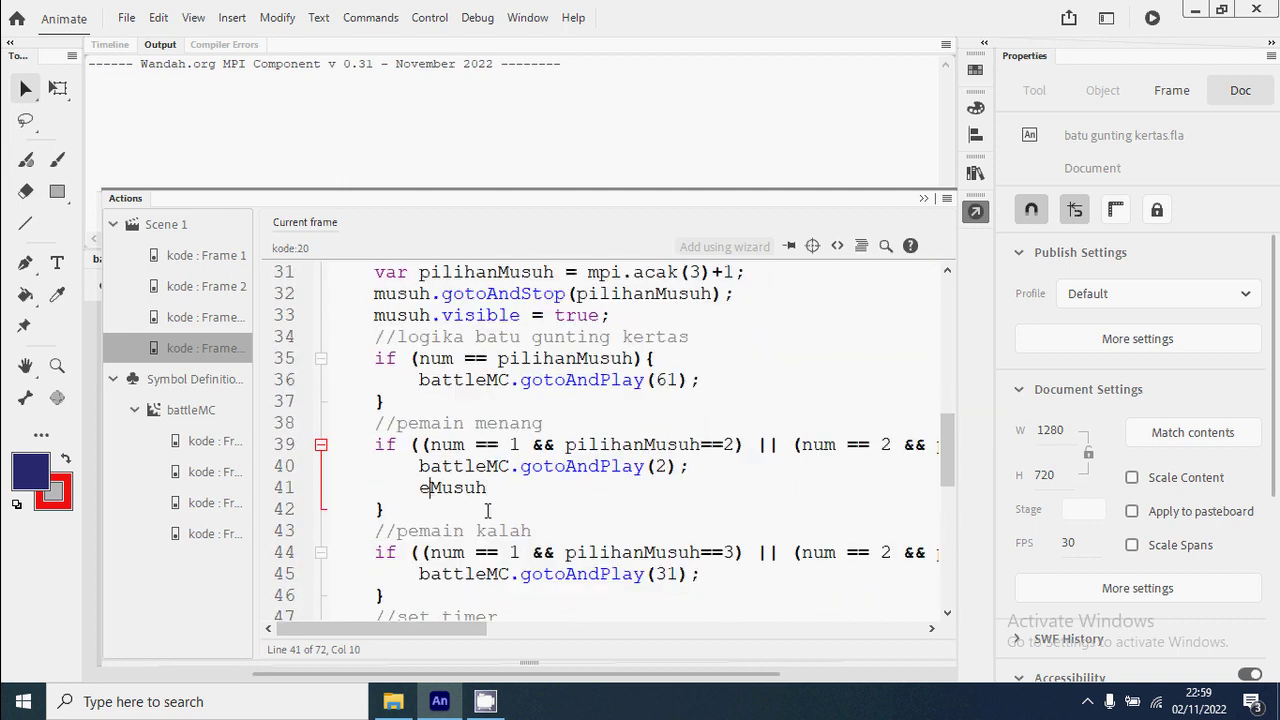
{"action": "type", "text": "nergiMusuh--;"}
{"action": "scroll", "coordinate": [488, 511], "scroll_direction": "down", "scroll_amount": 1}
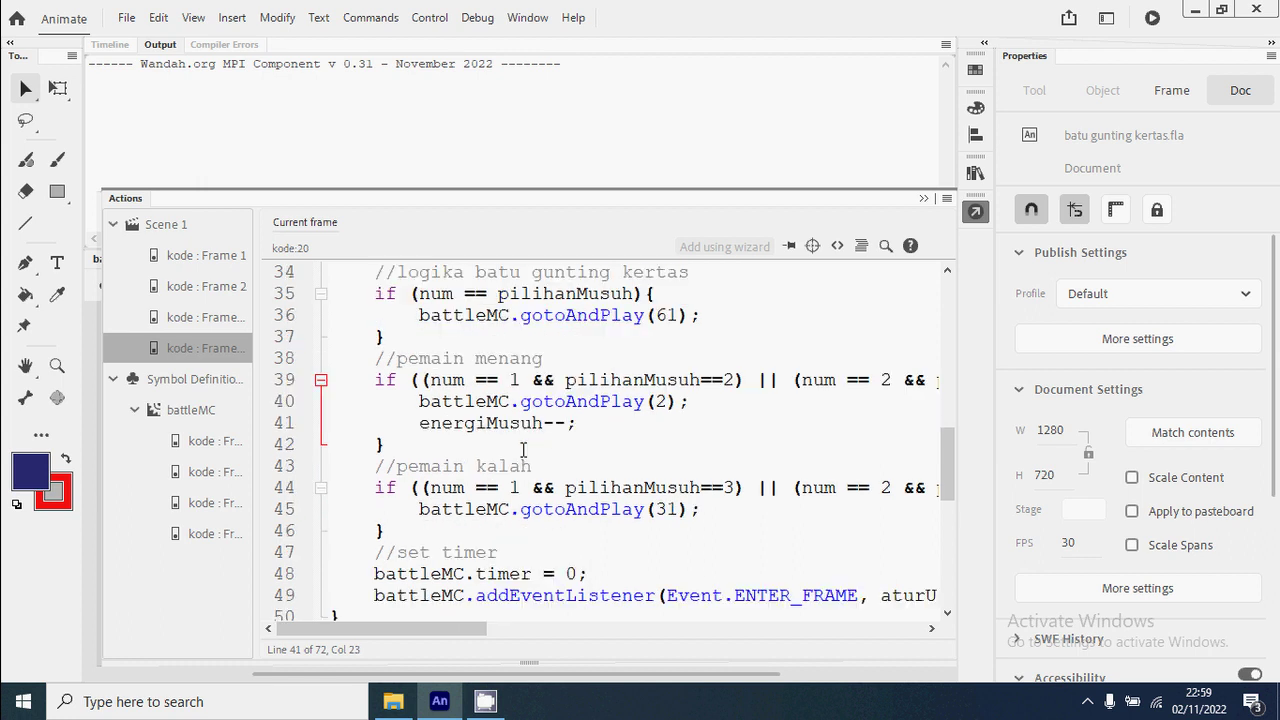
Add energiPemain--; after battleMC.gotoAndPlay(31); in the pemain kalah branch.
{"action": "left_click", "coordinate": [707, 511]}
{"action": "scroll", "coordinate": [729, 514], "scroll_direction": "down", "scroll_amount": 1}
{"action": "scroll", "coordinate": [729, 514], "scroll_direction": "up", "scroll_amount": 1}
{"action": "key", "text": "Return"}
{"action": "type", "text": "en"}
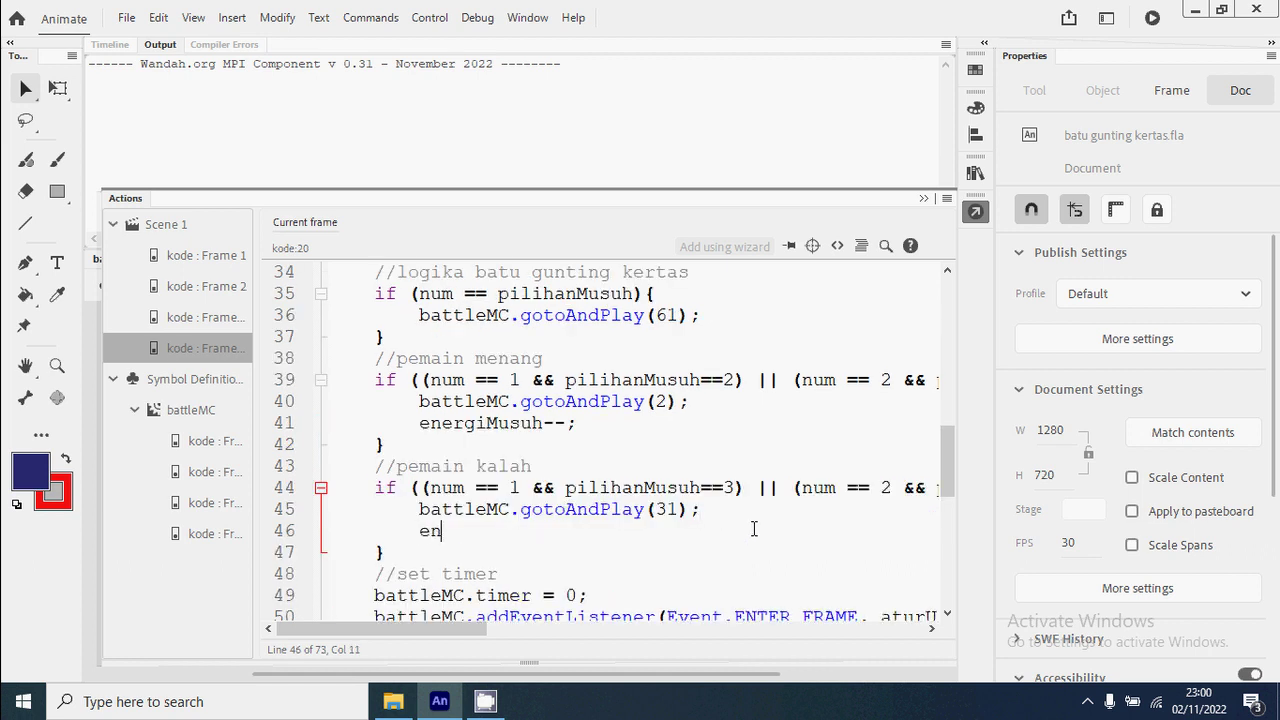
{"action": "type", "text": "ergiPemain--;"}
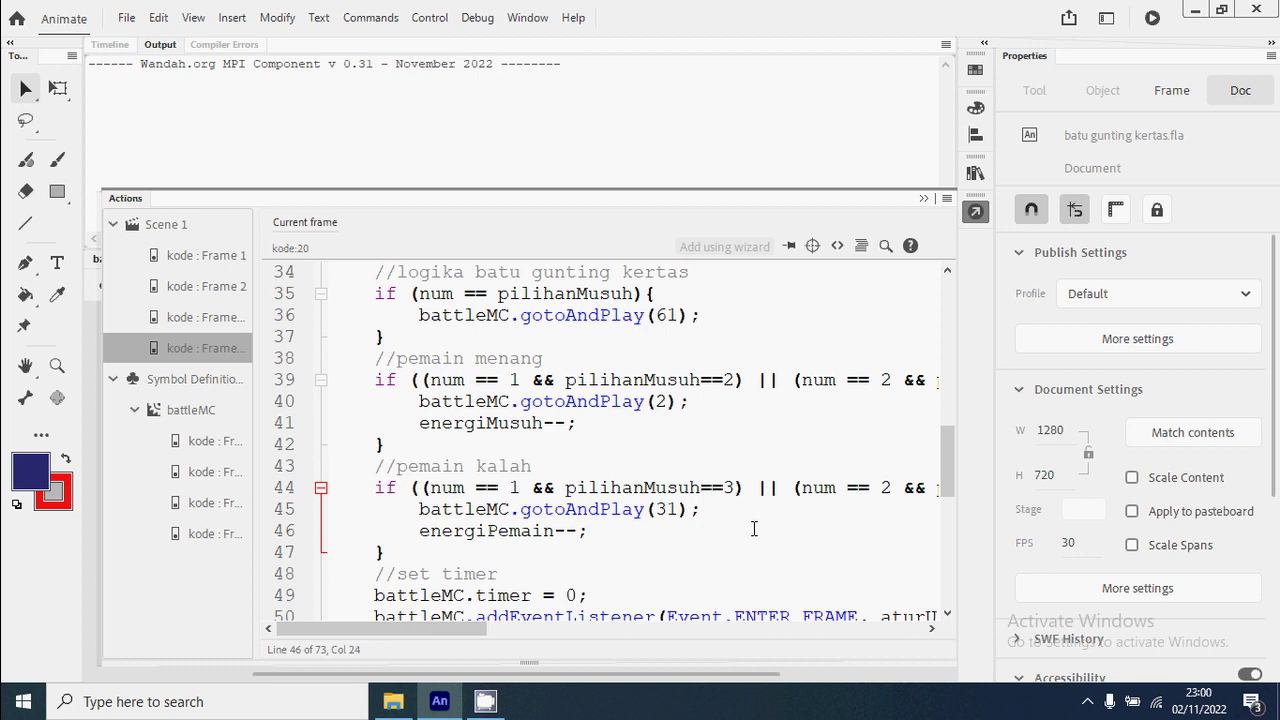
Add the comment //mengubah indikator energi after musuh.visible = false; in the timer condition of aturUlang.
{"action": "scroll", "coordinate": [530, 300], "scroll_direction": "down", "scroll_amount": 1}
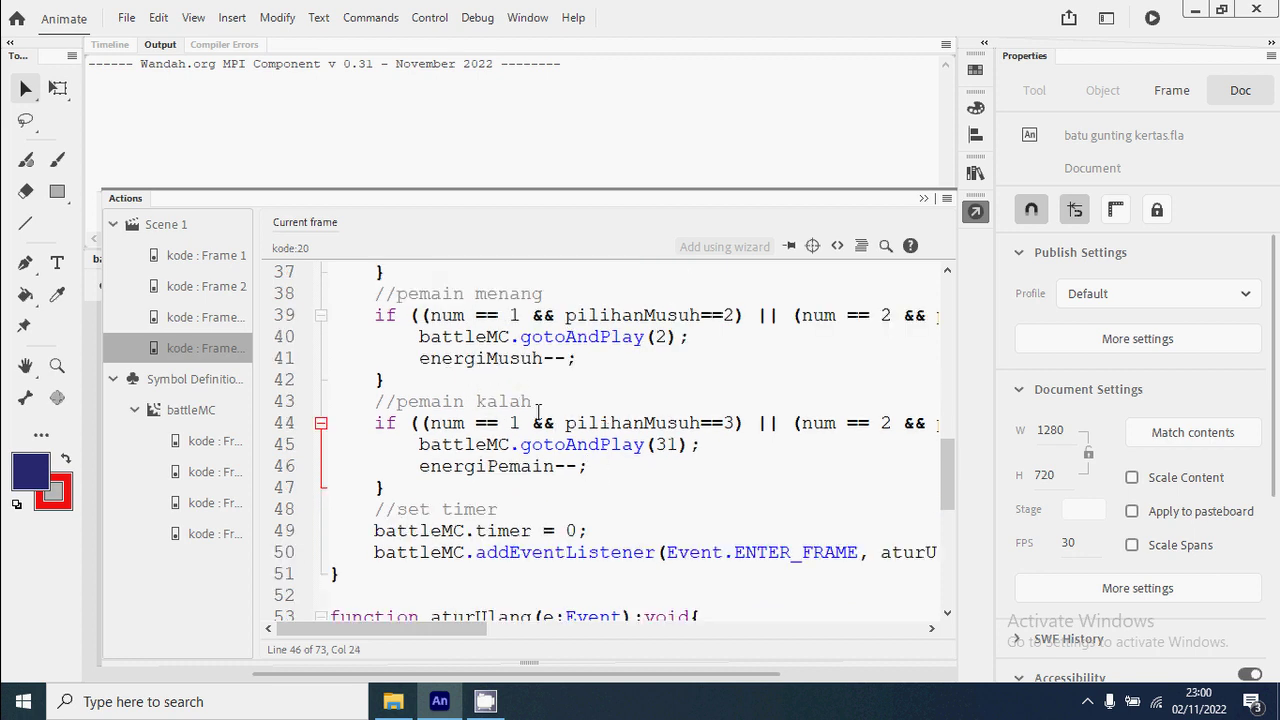
{"action": "scroll", "coordinate": [545, 430], "scroll_direction": "down", "scroll_amount": 3}
{"action": "scroll", "coordinate": [541, 370], "scroll_direction": "up", "scroll_amount": 1}
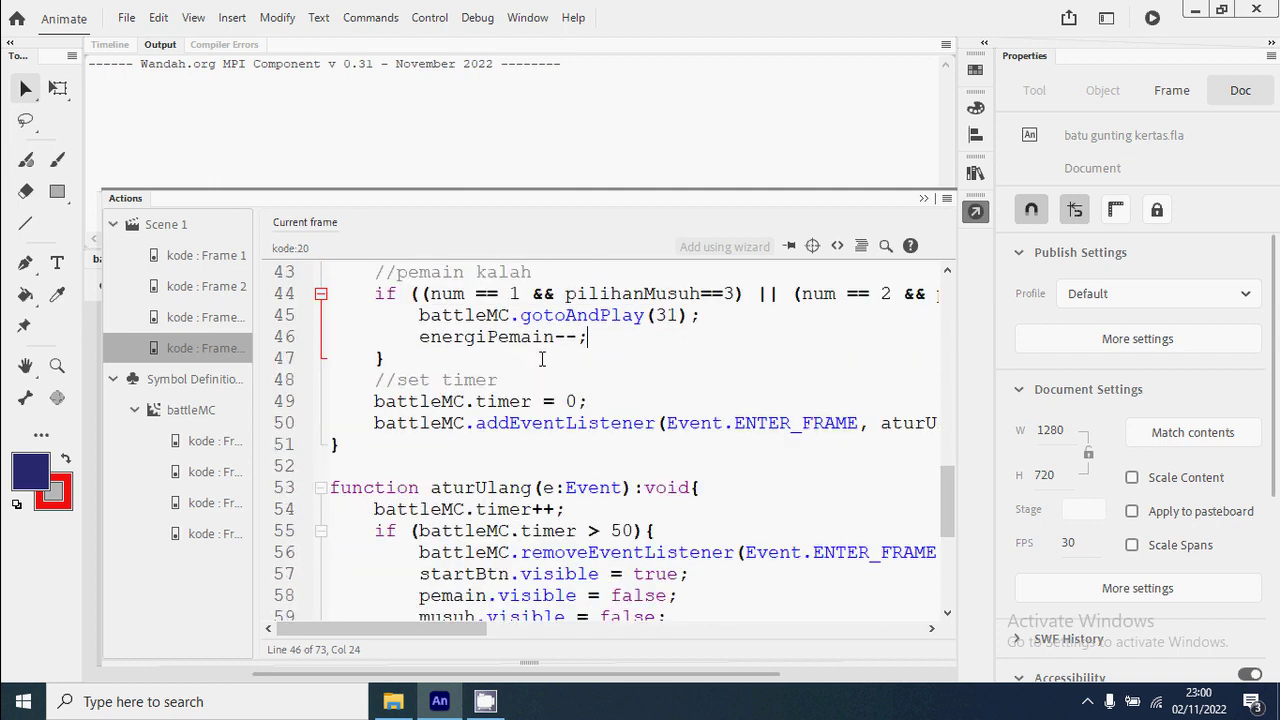
{"action": "scroll", "coordinate": [530, 380], "scroll_direction": "down", "scroll_amount": 2}
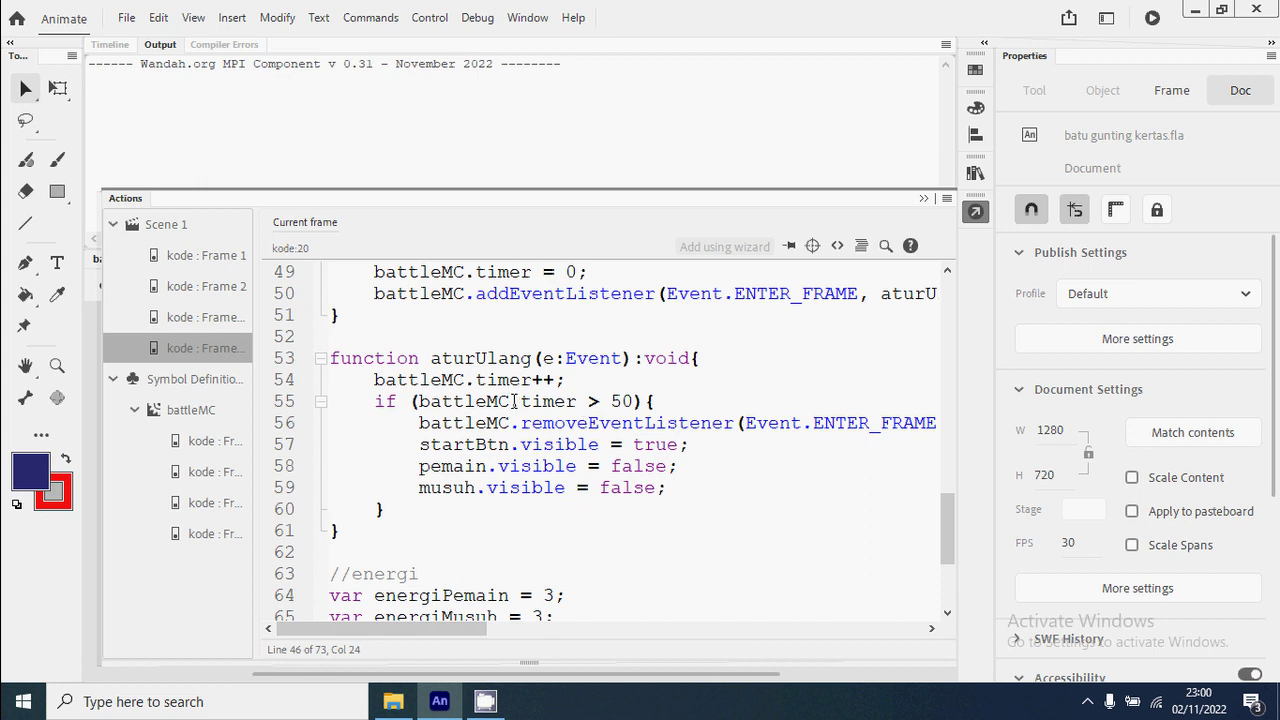
{"action": "left_click", "coordinate": [680, 486]}
{"action": "key", "text": "Return"}
{"action": "type", "text": "//"}
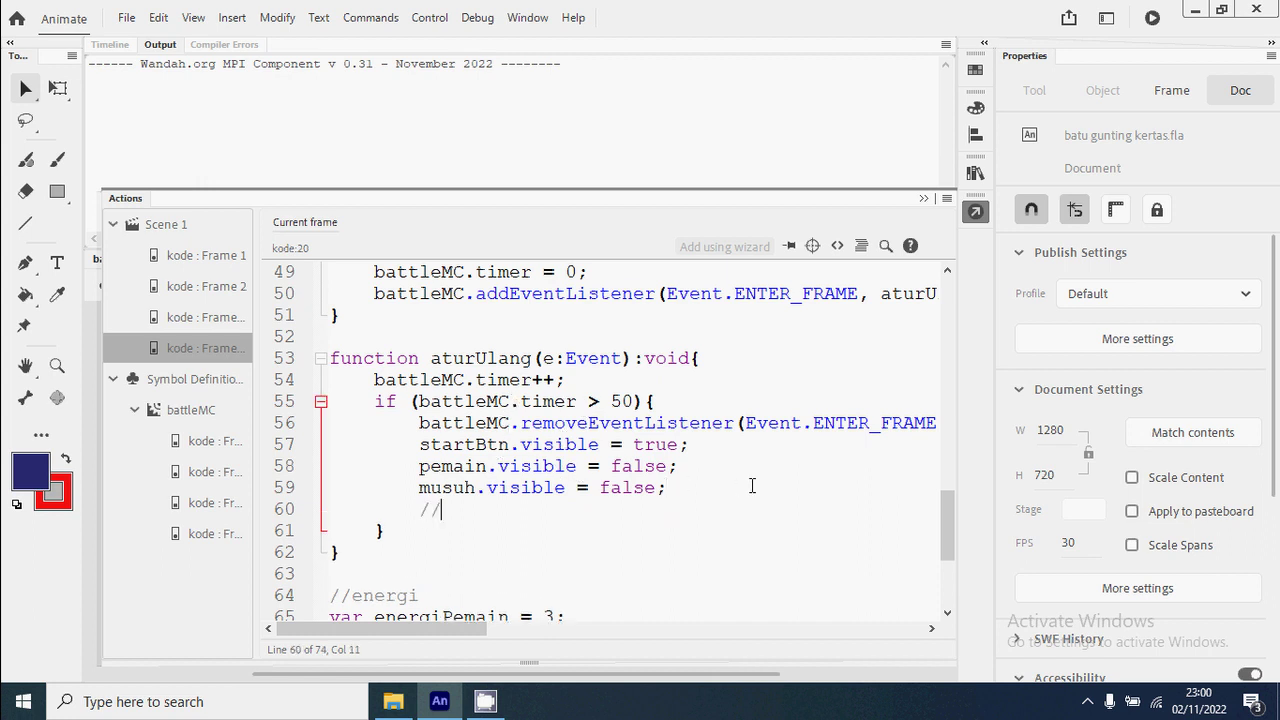
{"action": "type", "text": "mengubaj"}
{"action": "key", "text": "BackSpace"}
{"action": "key", "text": "BackSpace"}
{"action": "type", "text": "h indikato"}
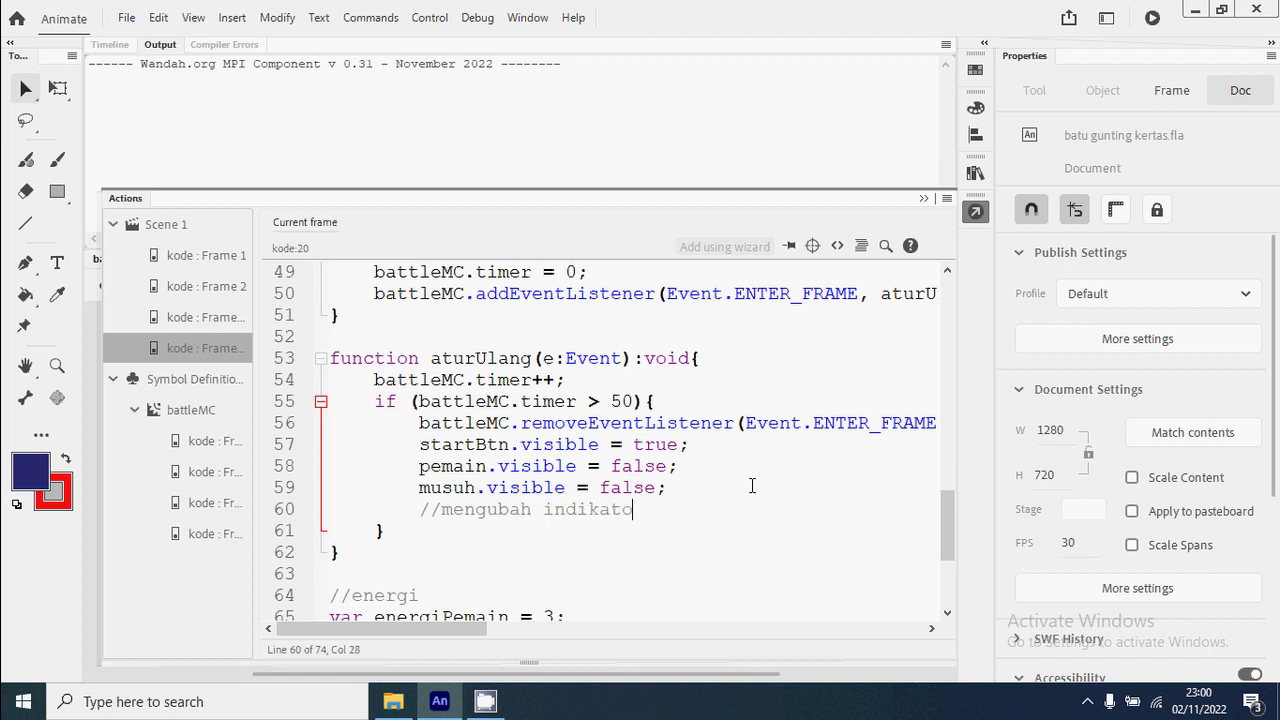
{"action": "type", "text": "r energ"}
{"action": "type", "text": "i"}
{"action": "key", "text": "Return"}
{"action": "scroll", "coordinate": [706, 477], "scroll_direction": "down", "scroll_amount": 3}
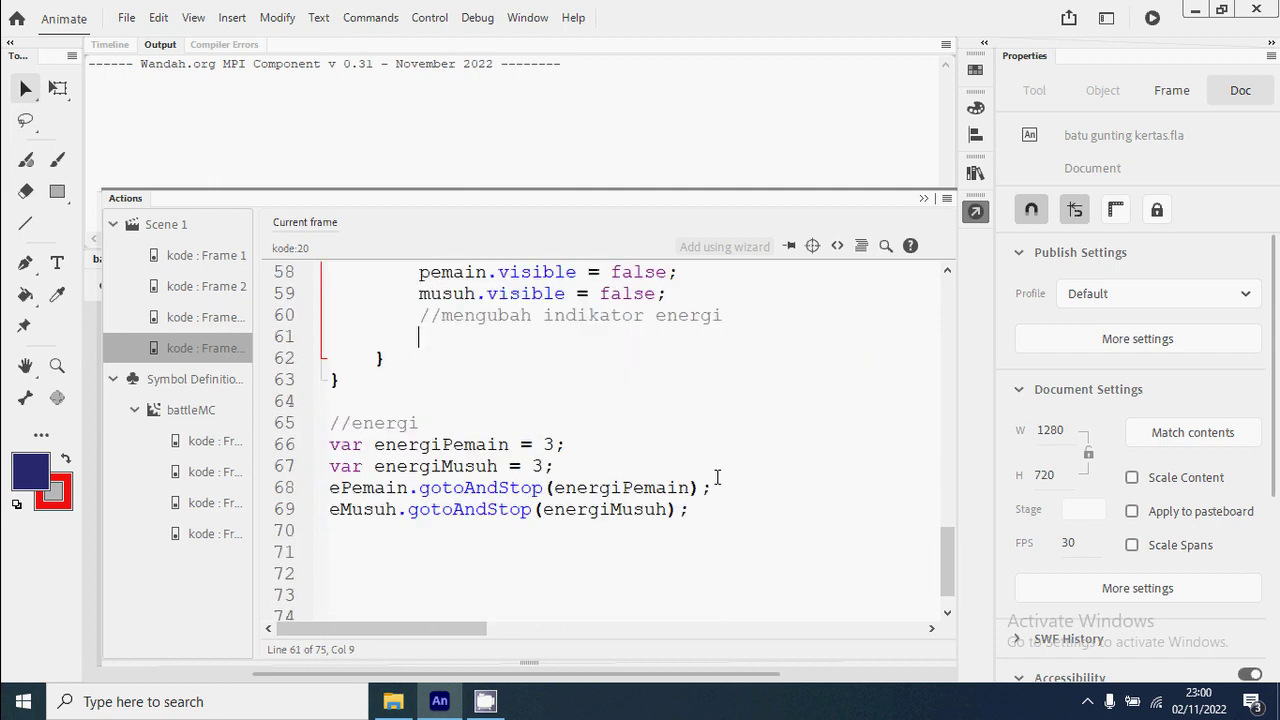
{"action": "scroll", "coordinate": [717, 477], "scroll_direction": "up", "scroll_amount": 1}
{"action": "type", "text": "energi"}
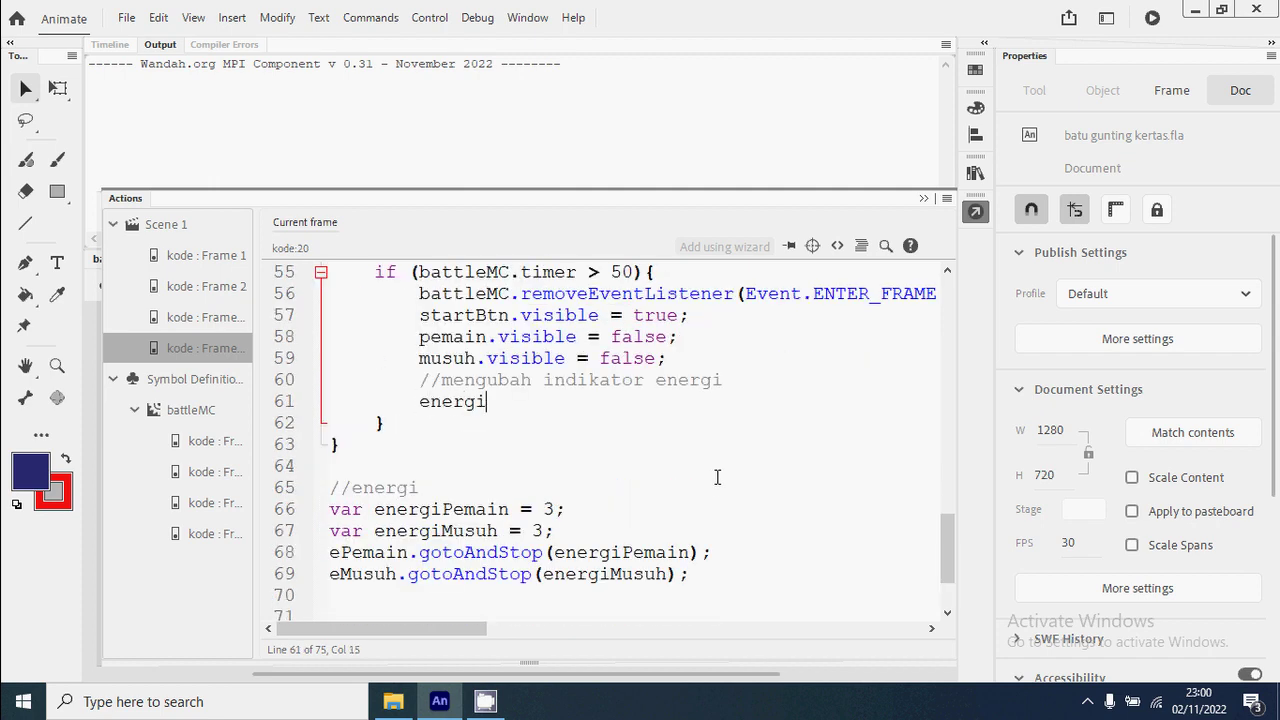
{"action": "type", "text": "P"}
{"action": "key", "text": "BackSpace"}
{"action": "key", "text": "BackSpace"}
{"action": "key", "text": "BackSpace"}
{"action": "key", "text": "BackSpace"}
{"action": "key", "text": "BackSpace"}
{"action": "key", "text": "BackSpace"}
{"action": "key", "text": "BackSpace"}
Copy the ePemain.gotoAndStop(energiPemain); and eMusuh.gotoAndStop(energiMusuh); lines under the //mengubah indikator energi comment in aturUlang.
{"action": "left_click_drag", "start_coordinate": [698, 578], "coordinate": [341, 555]}
{"action": "right_click", "coordinate": [378, 563]}
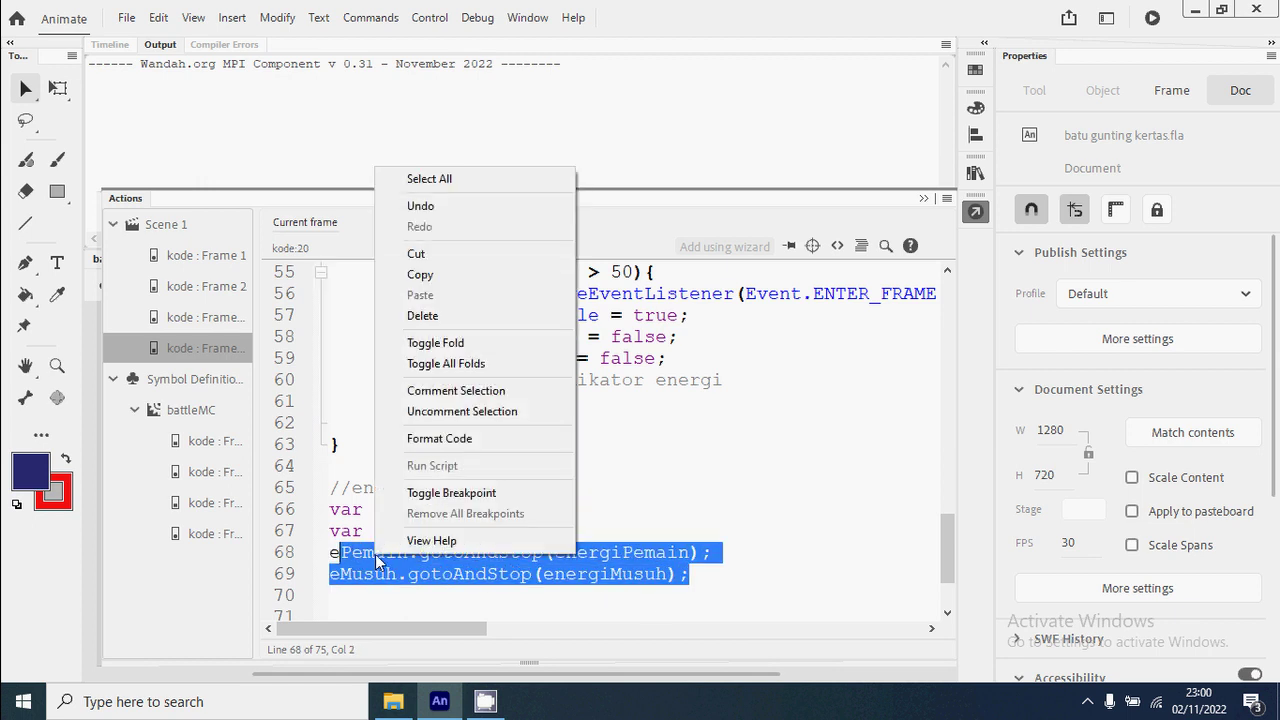
{"action": "left_click", "coordinate": [470, 574]}
{"action": "left_click_drag", "start_coordinate": [690, 574], "coordinate": [326, 553]}
{"action": "right_click", "coordinate": [378, 563]}
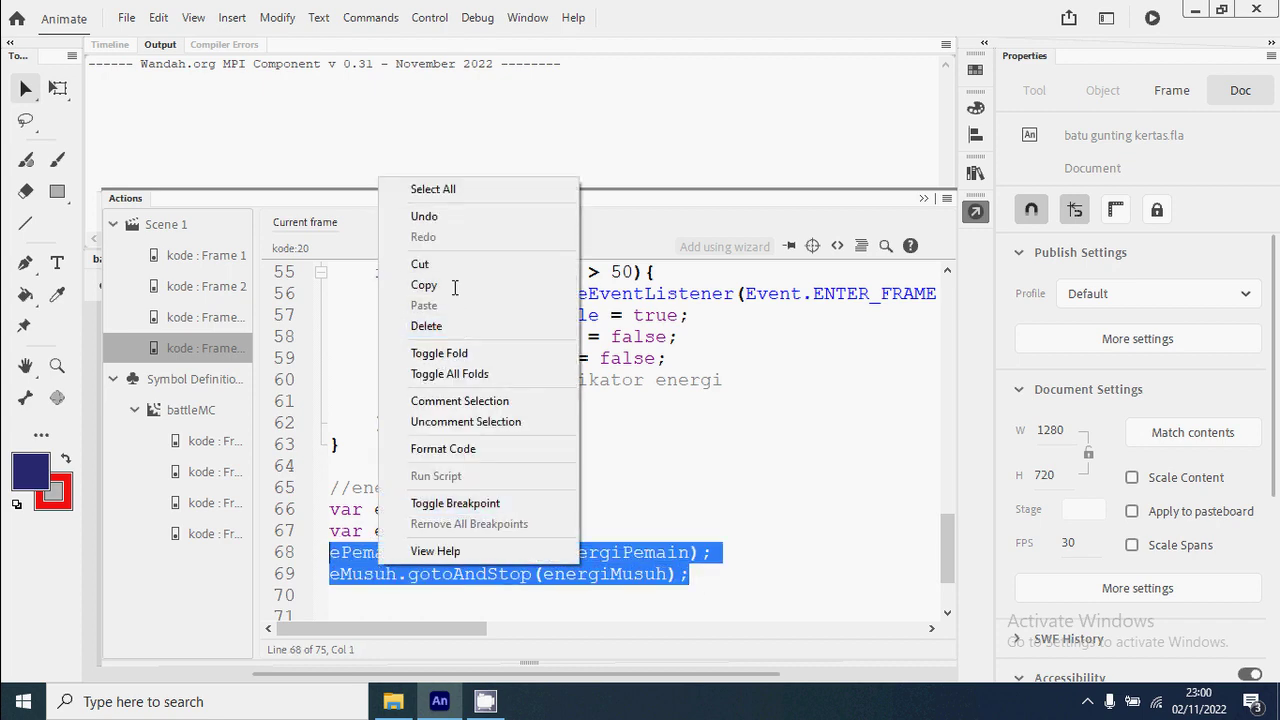
{"action": "left_click", "coordinate": [424, 285]}
{"action": "left_click", "coordinate": [447, 401]}
{"action": "right_click", "coordinate": [447, 401]}
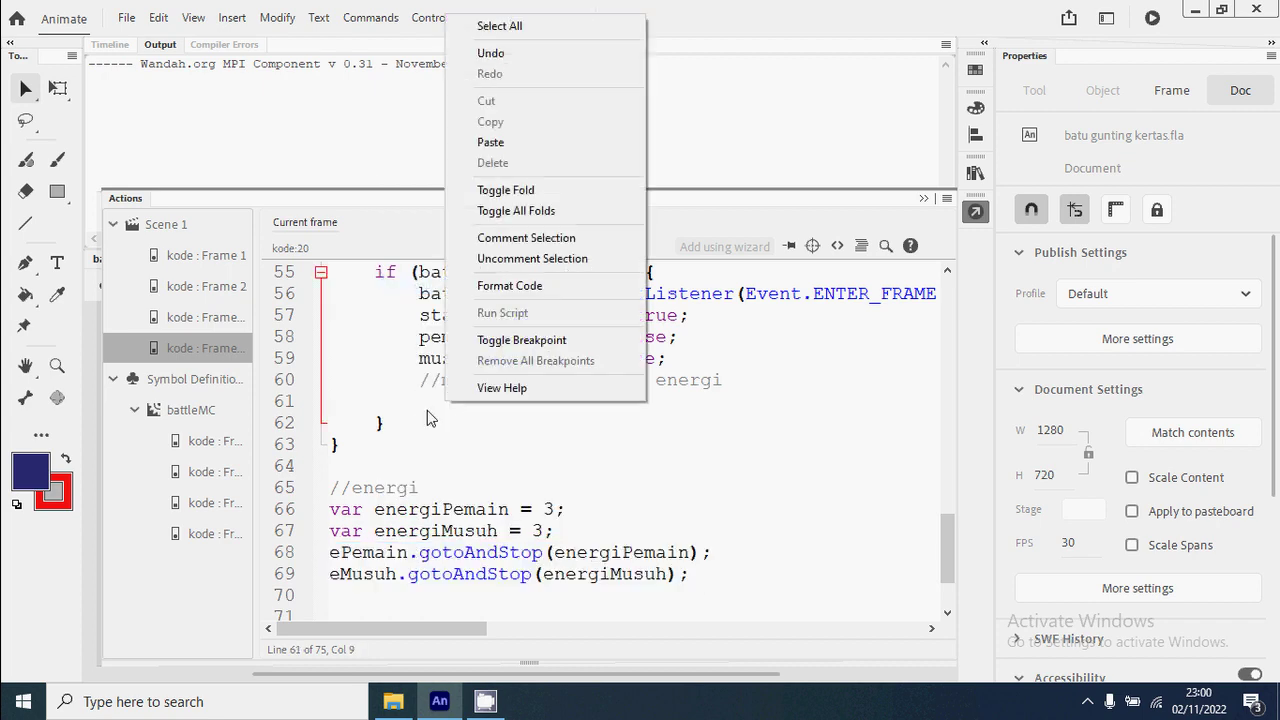
{"action": "left_click", "coordinate": [529, 148]}
Indent the copied eMusuh.gotoAndStop(energiMusuh); line in aturUlang to match the ePemain line above it.
{"action": "left_click", "coordinate": [332, 423]}
{"action": "key", "text": "Tab"}
{"action": "key", "text": "Tab"}
{"action": "key", "text": "Tab"}
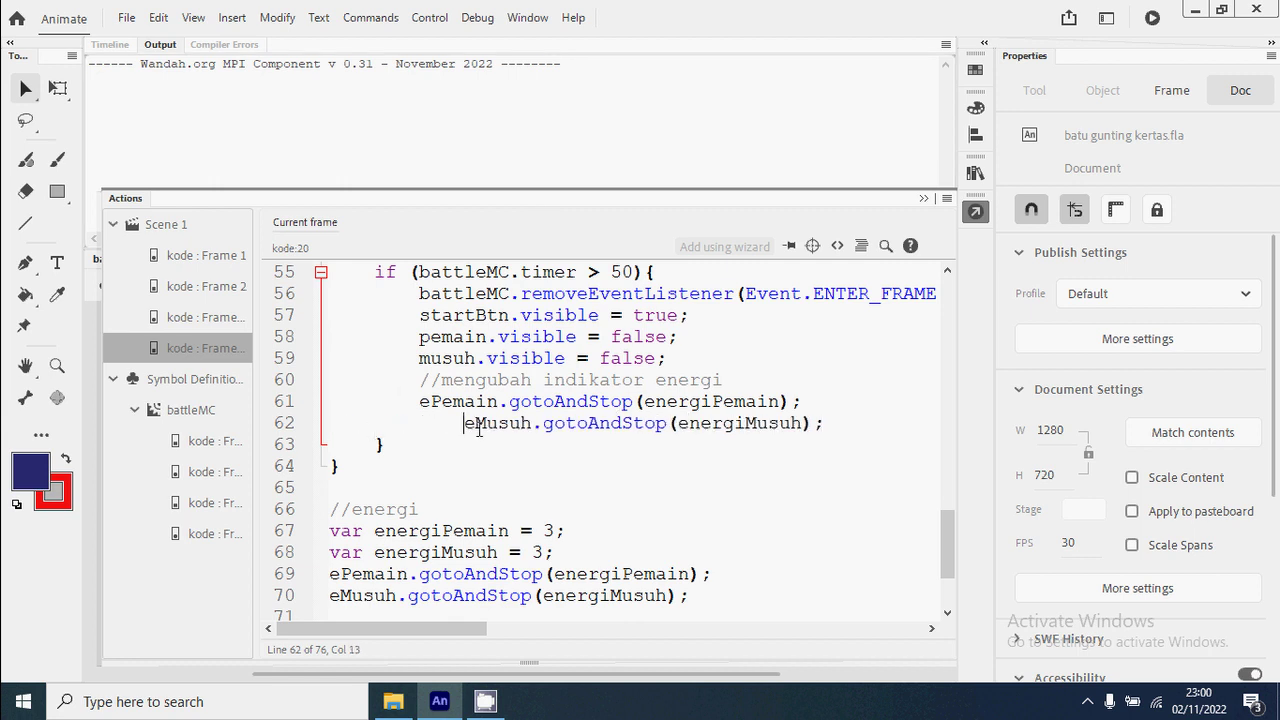
{"action": "key", "text": "BackSpace"}
{"action": "left_click", "coordinate": [786, 485]}
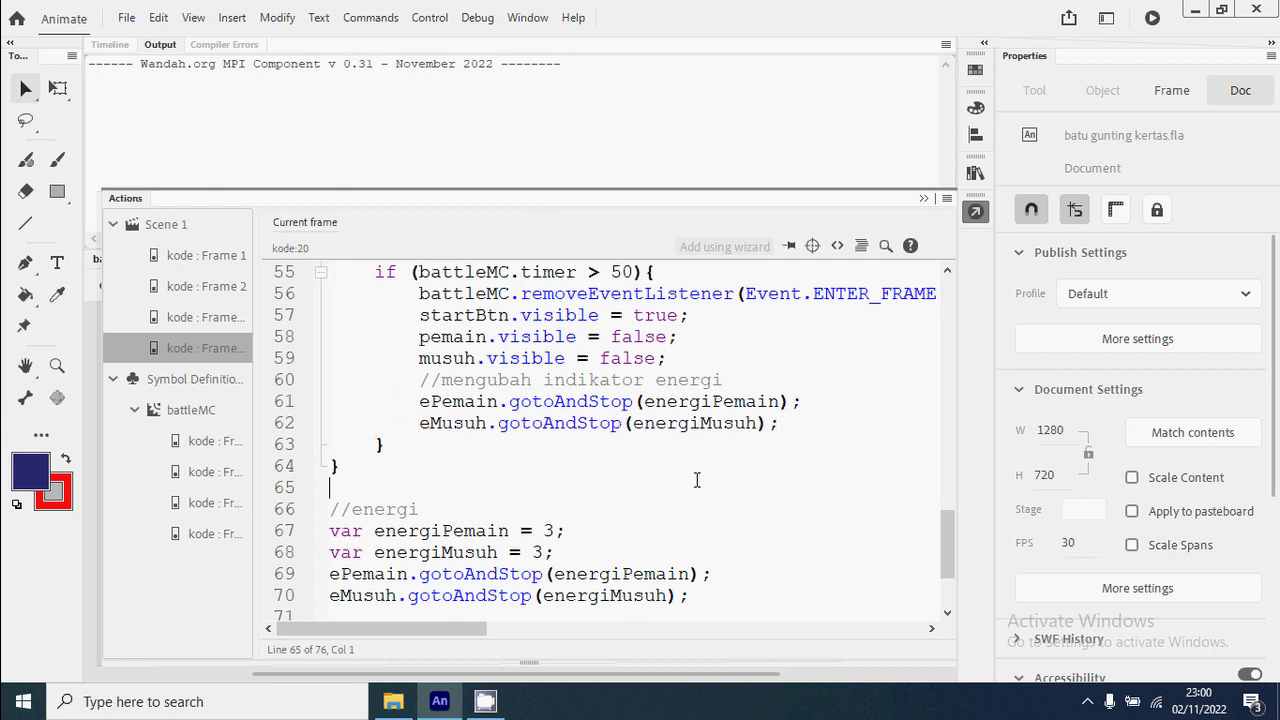
Save the file and test the movie, entering the battle with the bee monster.
{"action": "key", "text": "ctrl+s"}
{"action": "key", "text": "ctrl+Return"}
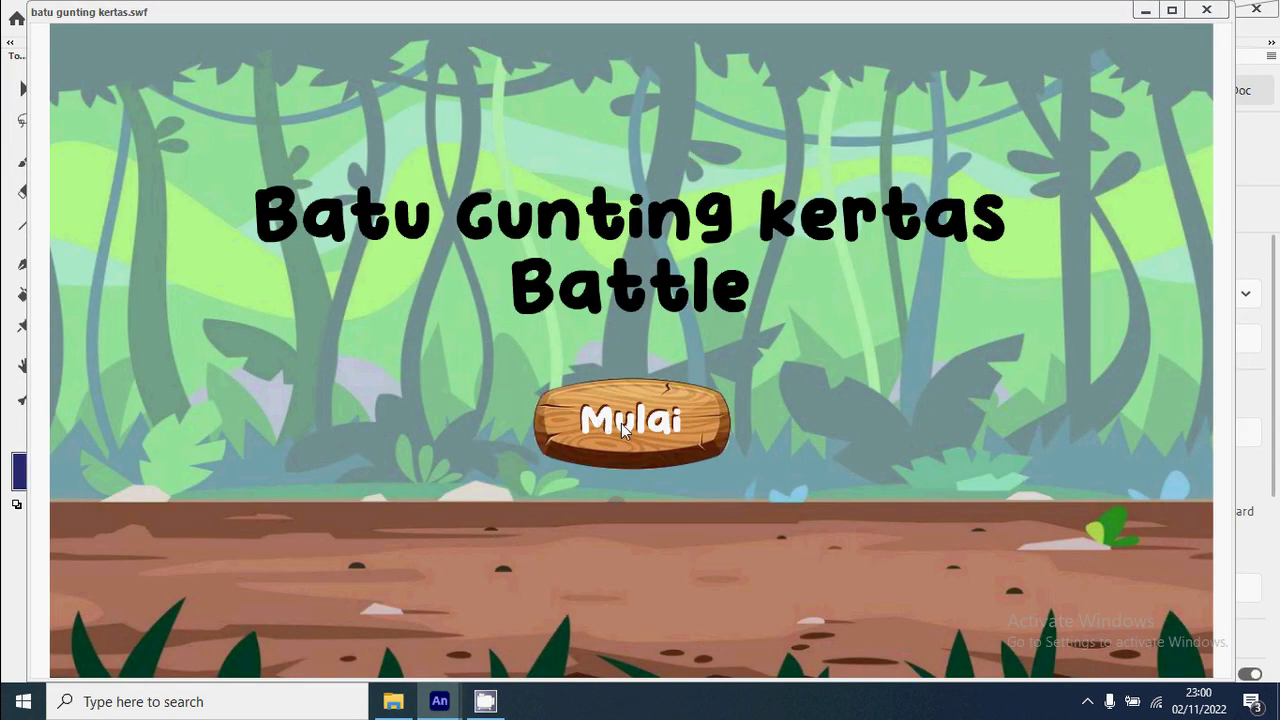
{"action": "left_click", "coordinate": [621, 423]}
{"action": "left_click", "coordinate": [810, 356]}
{"action": "left_click", "coordinate": [810, 368]}
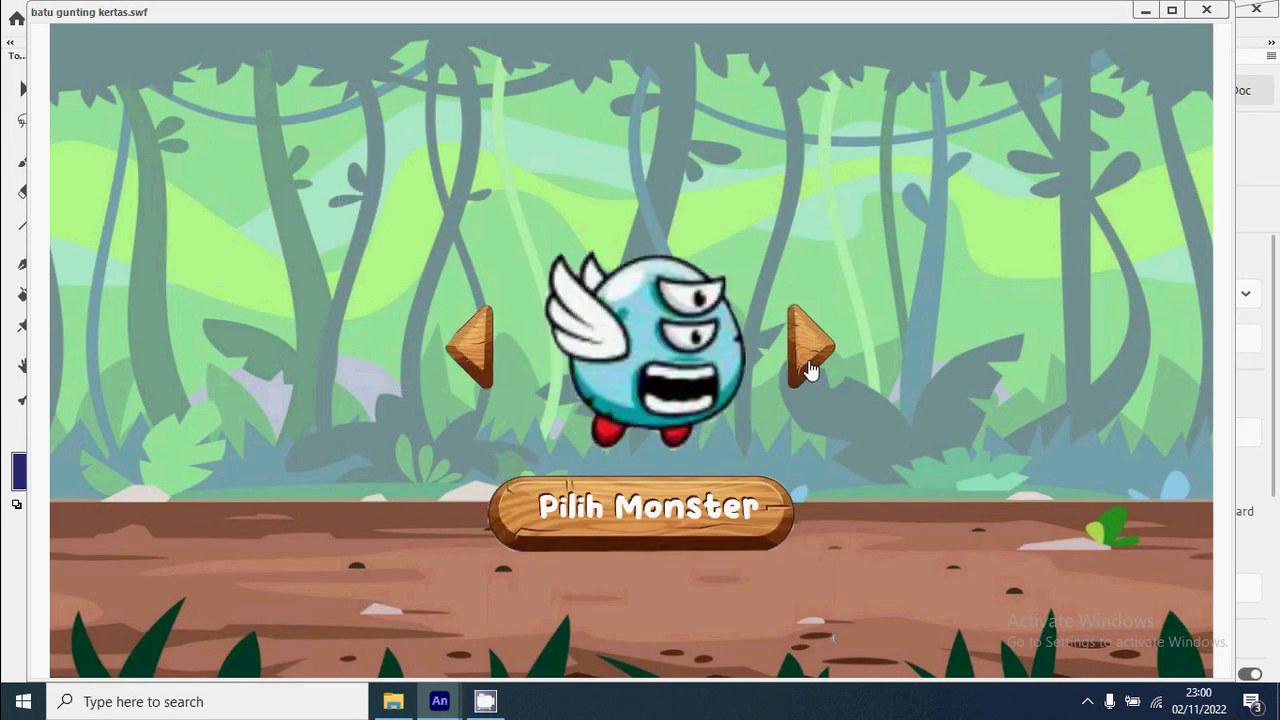
{"action": "left_click", "coordinate": [810, 368]}
{"action": "left_click", "coordinate": [745, 506]}
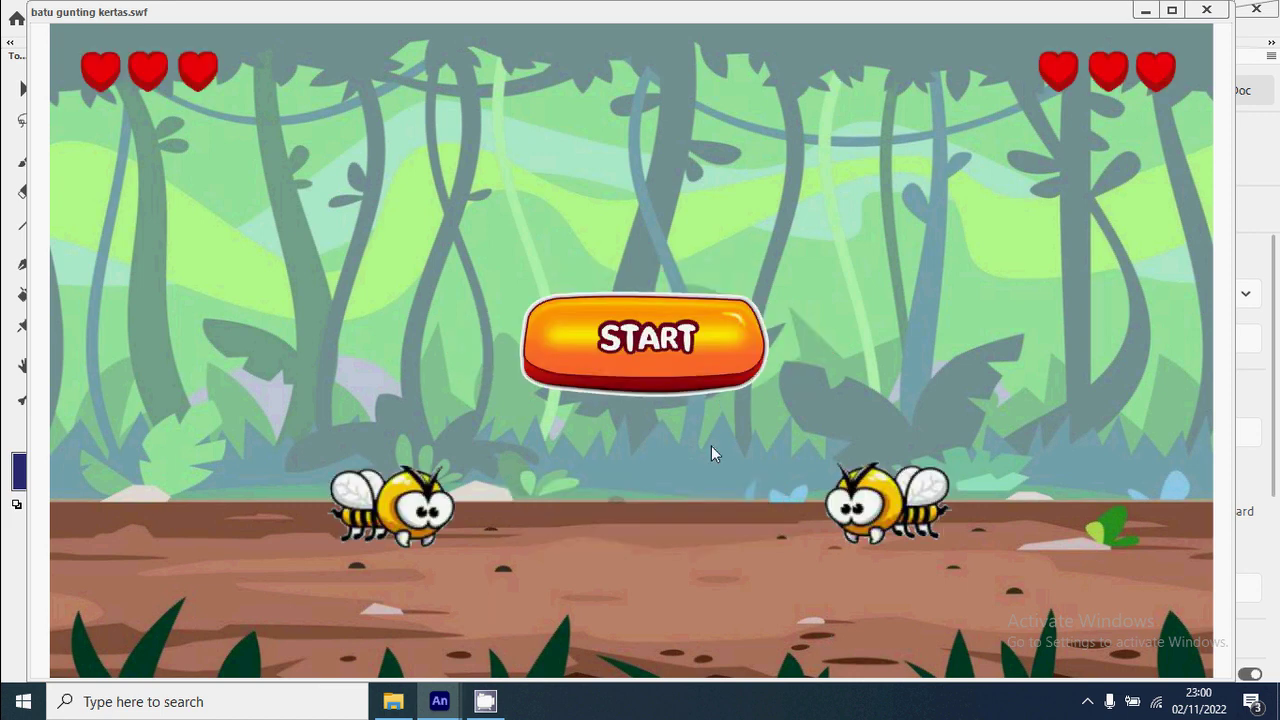
Play four battle rounds choosing scissors, rock, paper and scissors to check both heart indicators.
{"action": "left_click", "coordinate": [718, 368]}
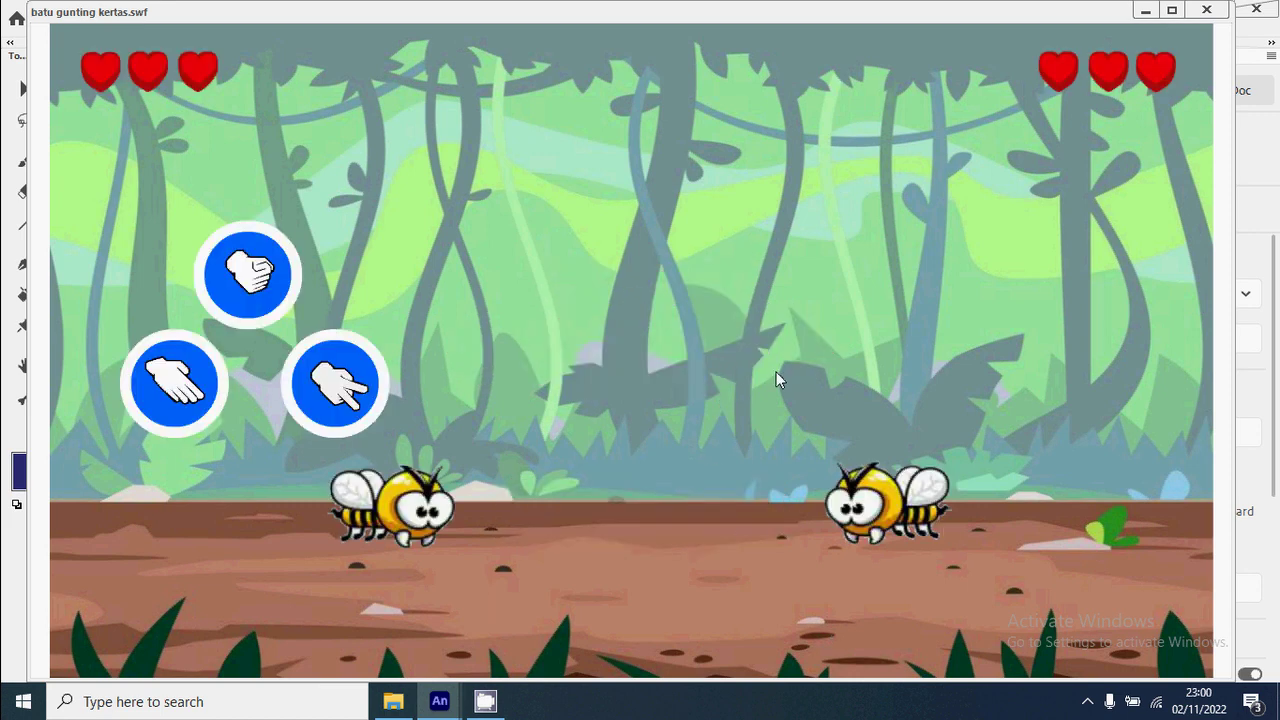
{"action": "left_click", "coordinate": [361, 386]}
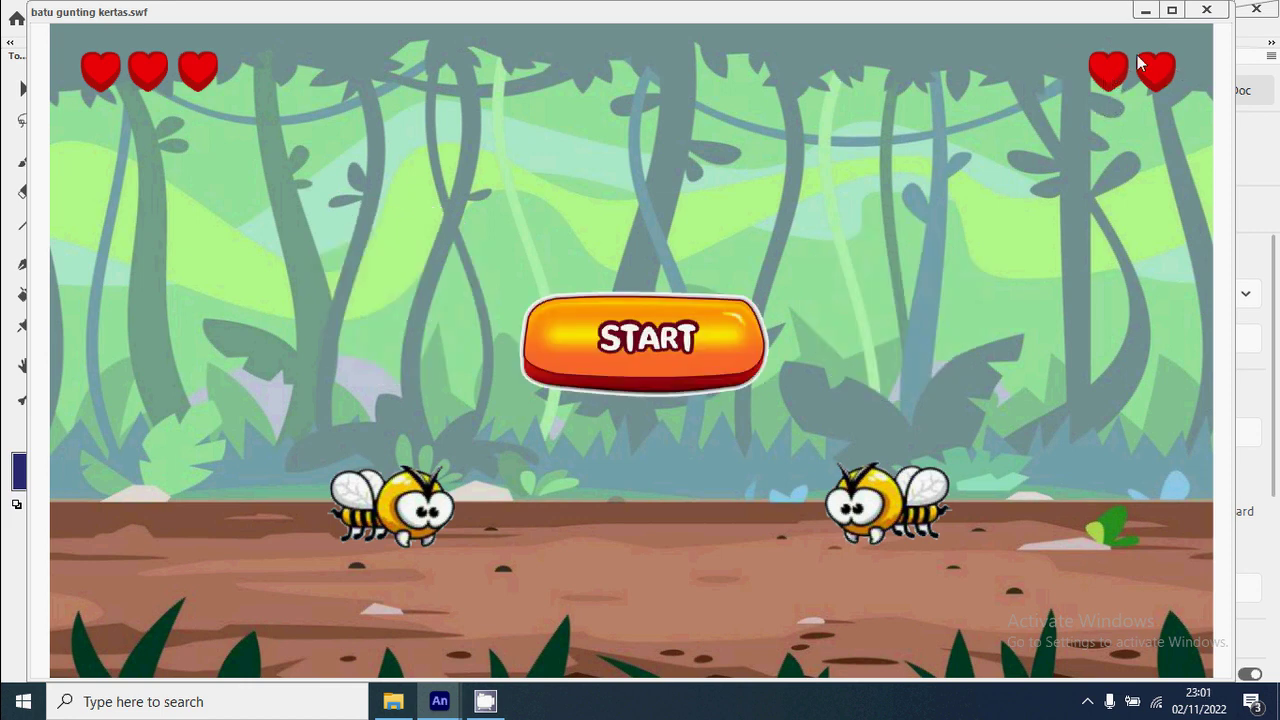
{"action": "left_click", "coordinate": [724, 359]}
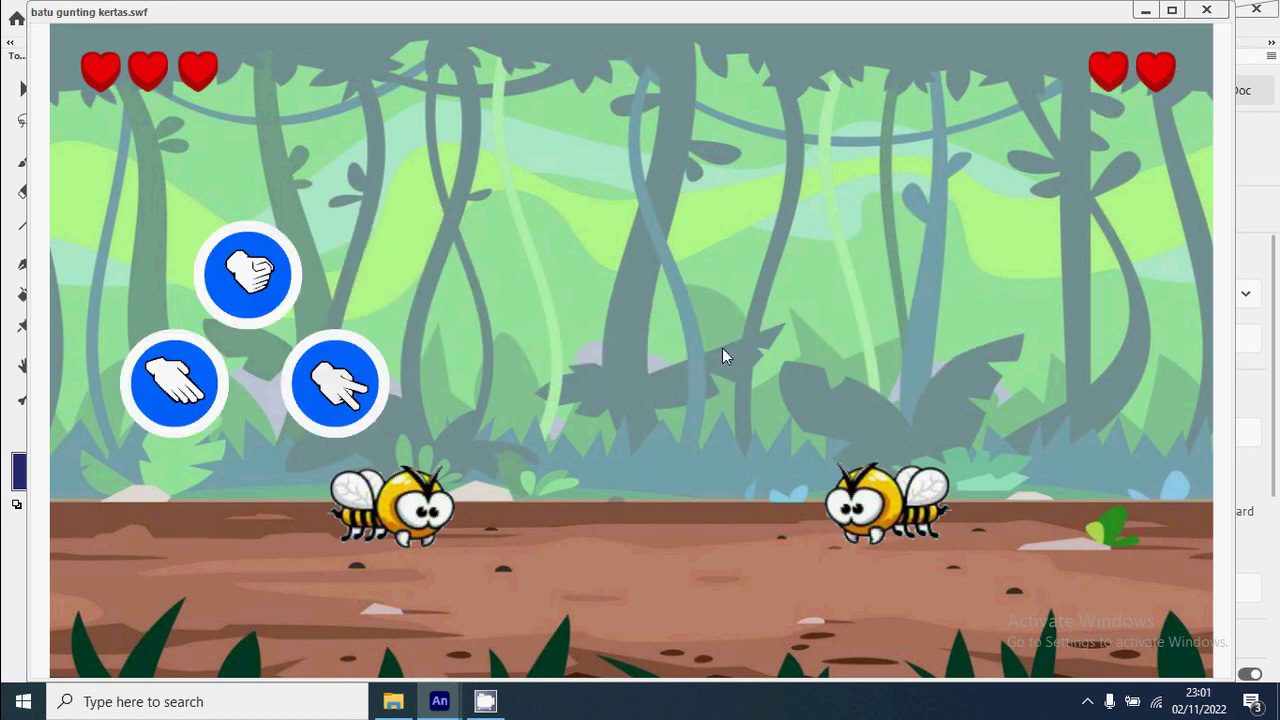
{"action": "left_click", "coordinate": [260, 285]}
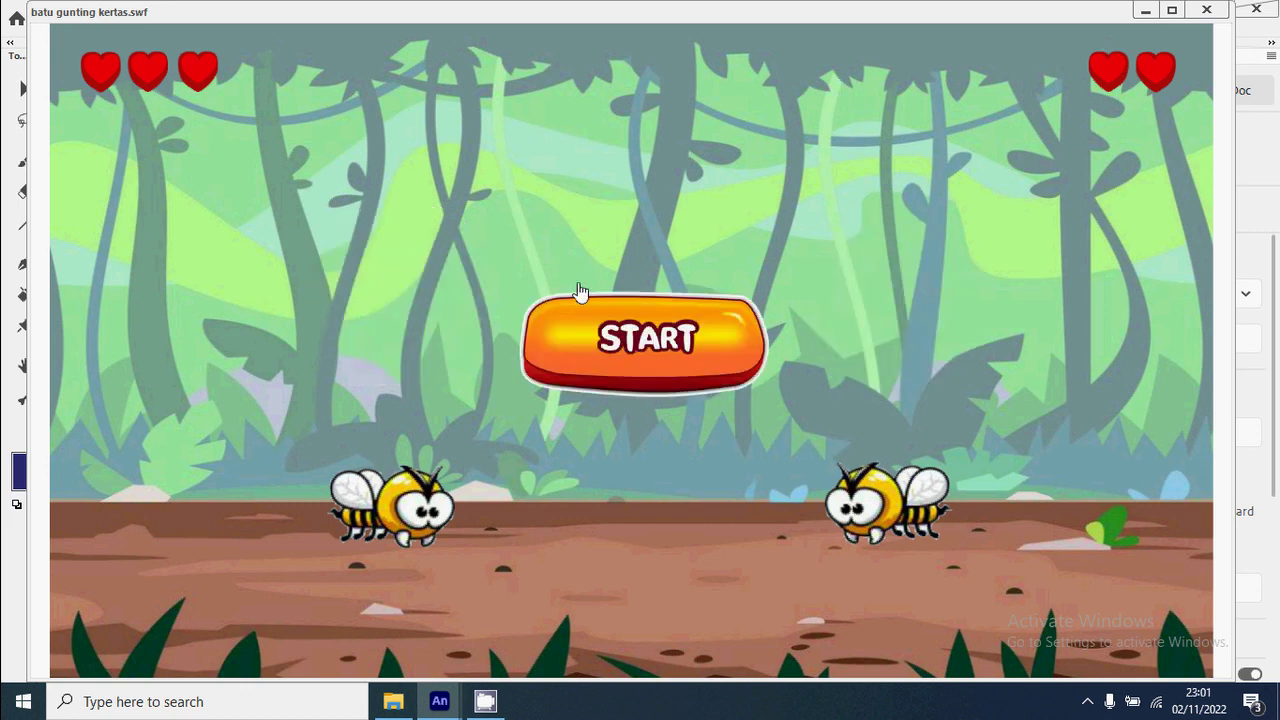
{"action": "left_click", "coordinate": [666, 360]}
{"action": "left_click", "coordinate": [180, 382]}
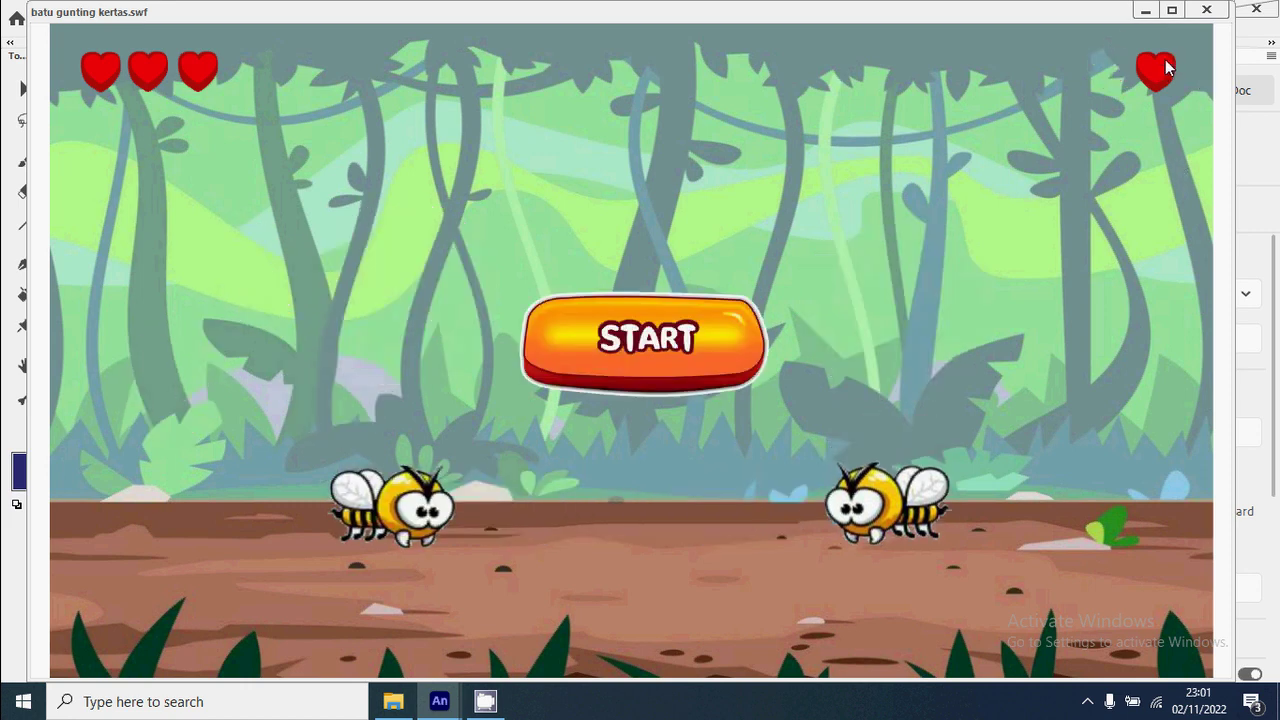
{"action": "left_click", "coordinate": [697, 372]}
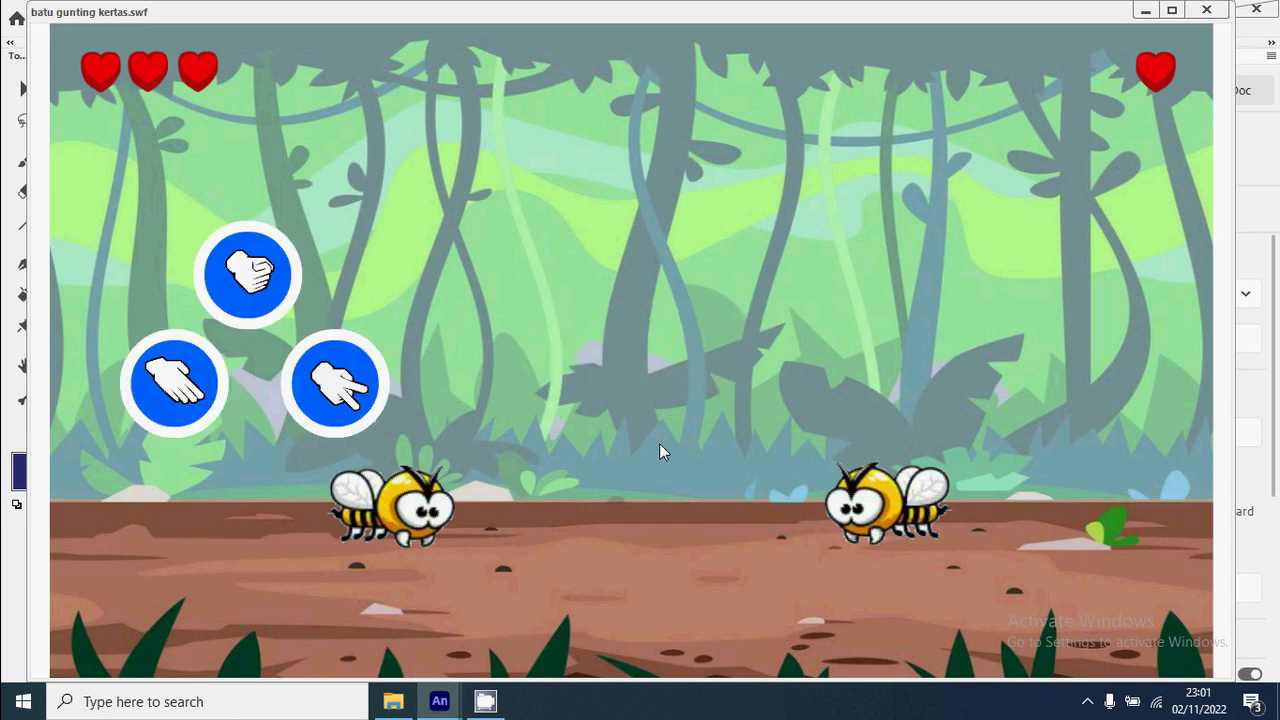
{"action": "left_click", "coordinate": [374, 402]}
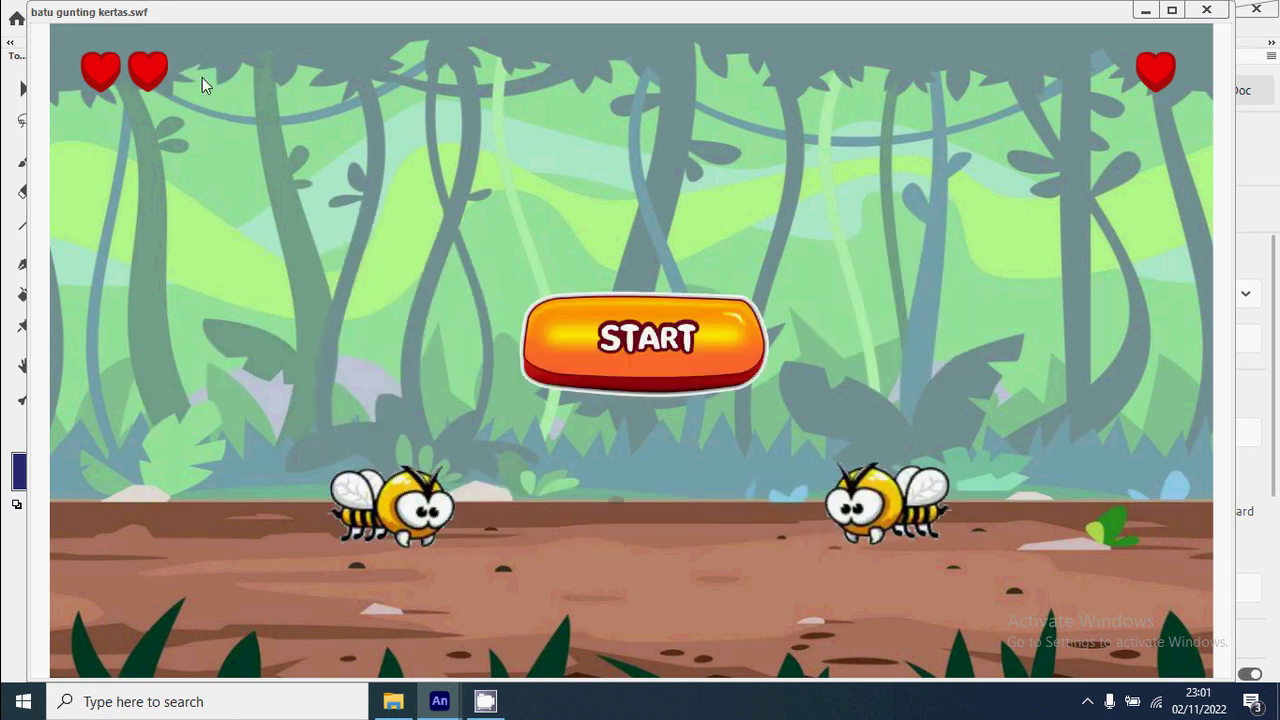
Play three more rounds choosing rock, scissors and rock, and close the movie test.
{"action": "left_click", "coordinate": [687, 331]}
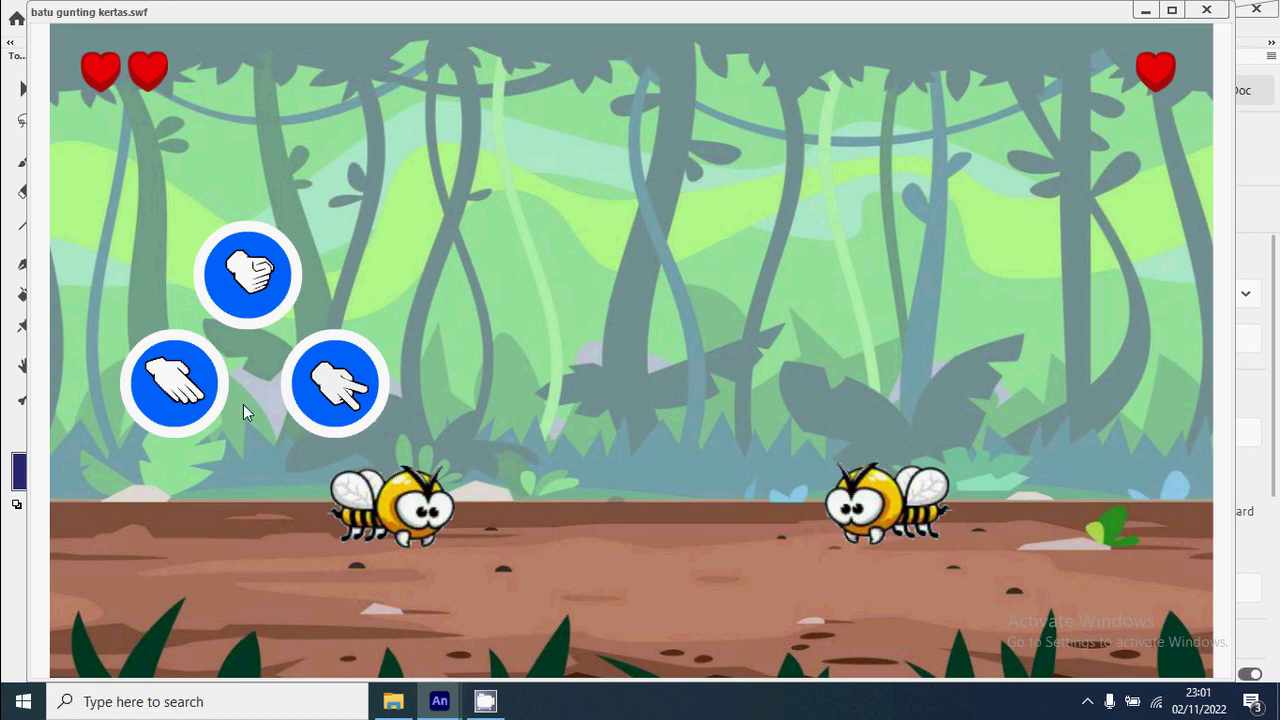
{"action": "left_click", "coordinate": [248, 292]}
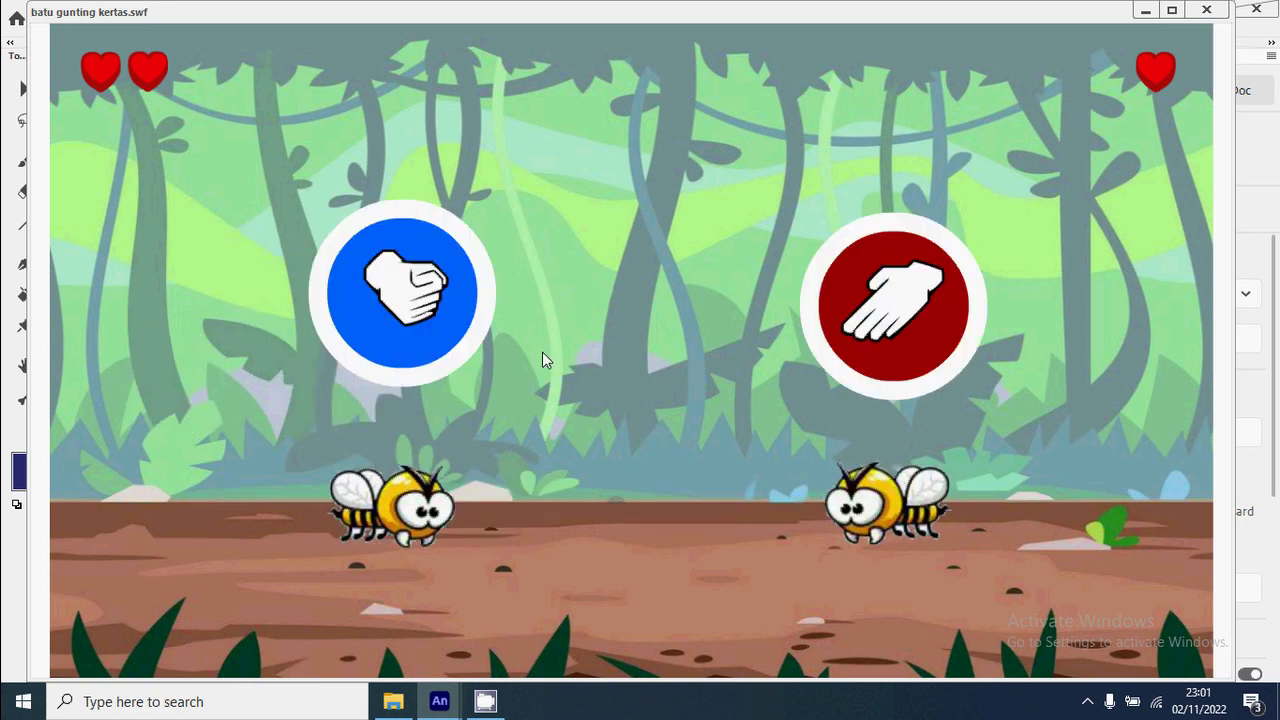
{"action": "left_click", "coordinate": [670, 342]}
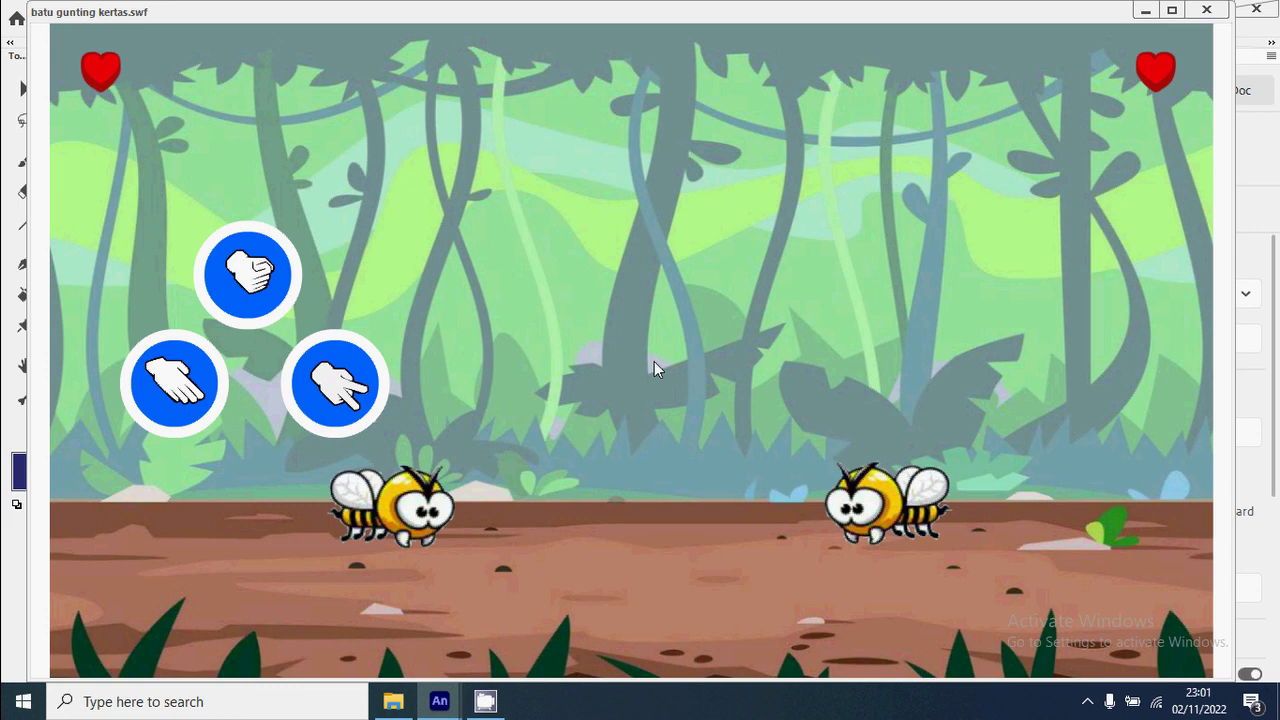
{"action": "left_click", "coordinate": [344, 402]}
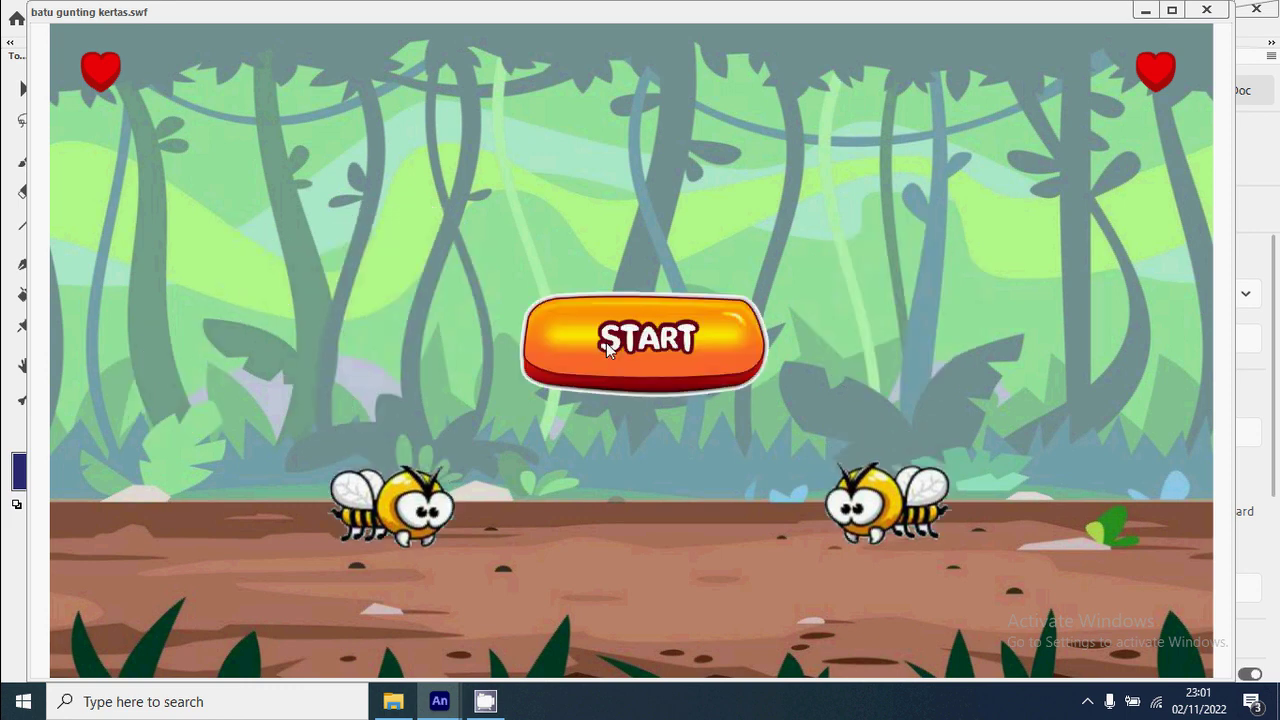
{"action": "left_click", "coordinate": [607, 348]}
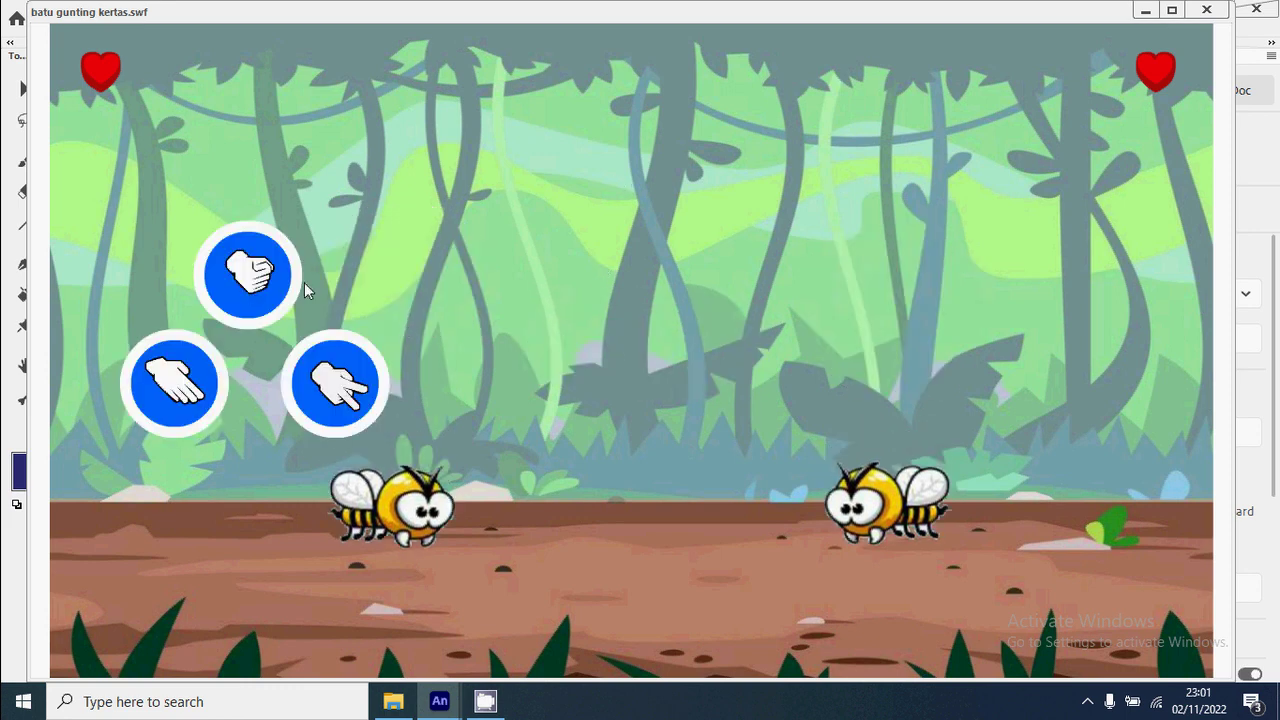
{"action": "left_click", "coordinate": [258, 280]}
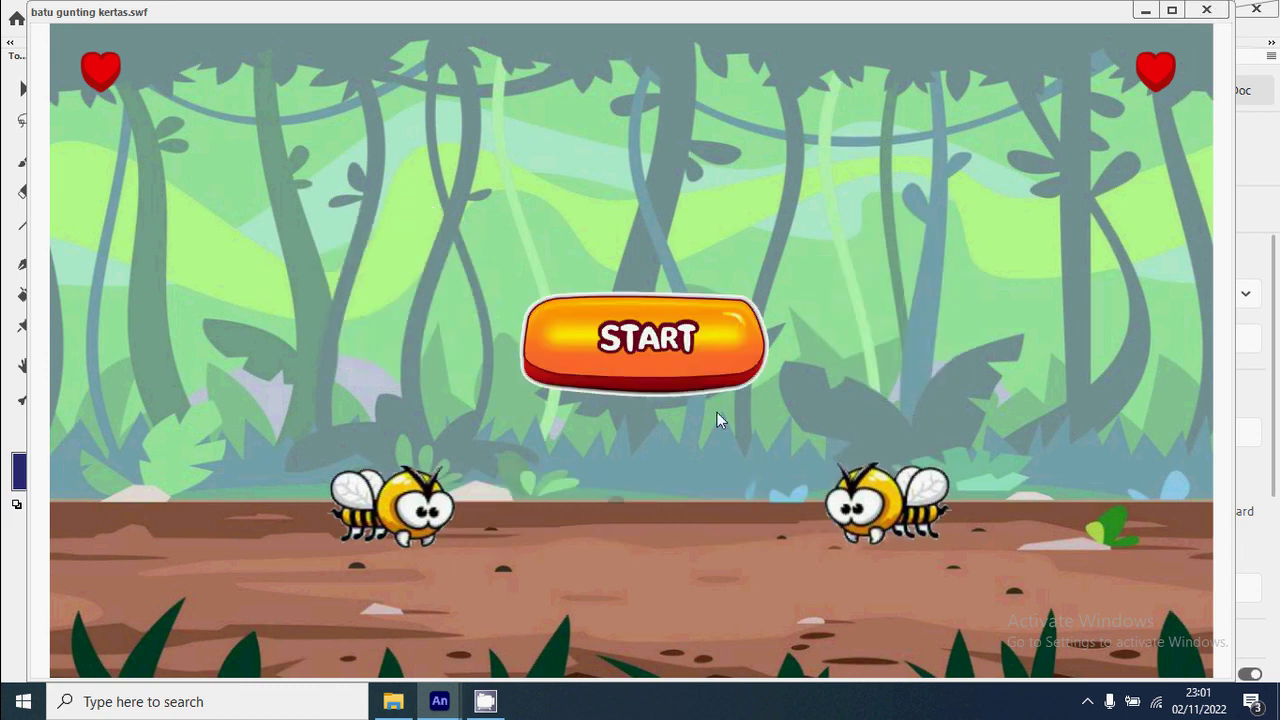
{"action": "left_click", "coordinate": [688, 358]}
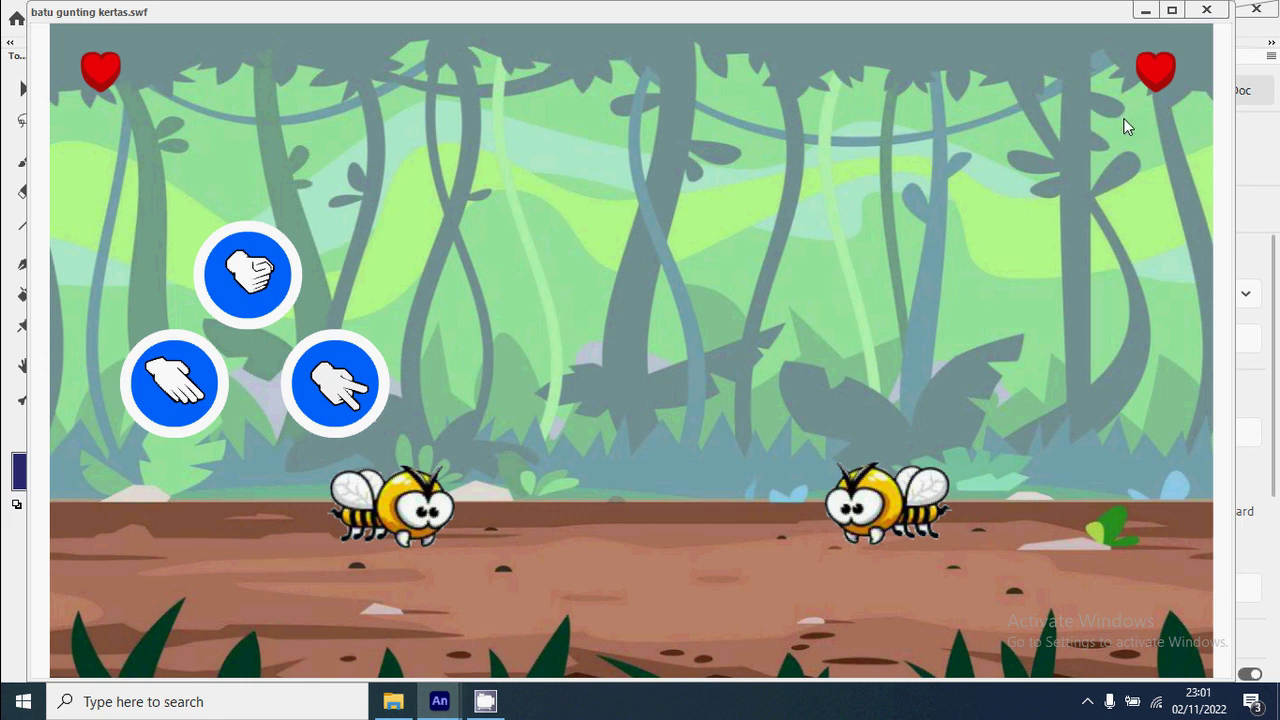
{"action": "left_click", "coordinate": [1211, 14]}
{"action": "left_click", "coordinate": [976, 212]}
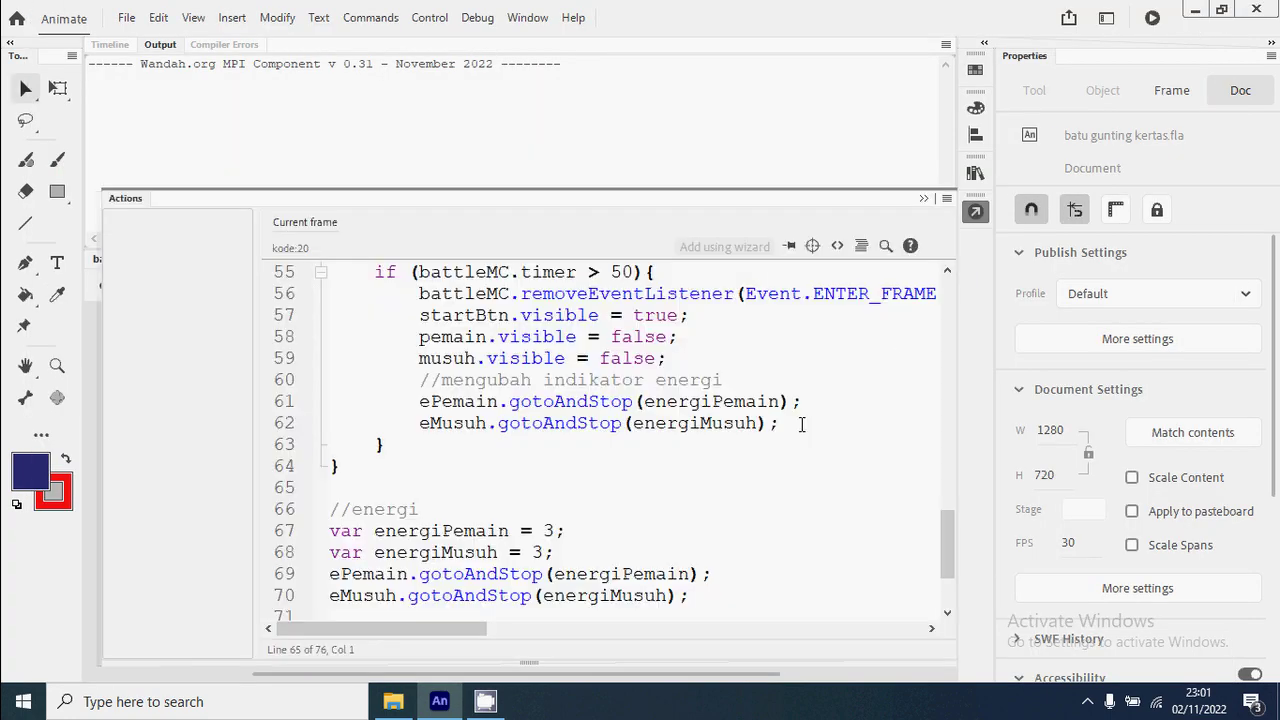
Add the comment //logika menang atau kalah after eMusuh.gotoAndStop(energiMusuh); in aturUlang's timer condition.
{"action": "scroll", "coordinate": [701, 455], "scroll_direction": "up", "scroll_amount": 1}
{"action": "scroll", "coordinate": [701, 455], "scroll_direction": "down", "scroll_amount": 1}
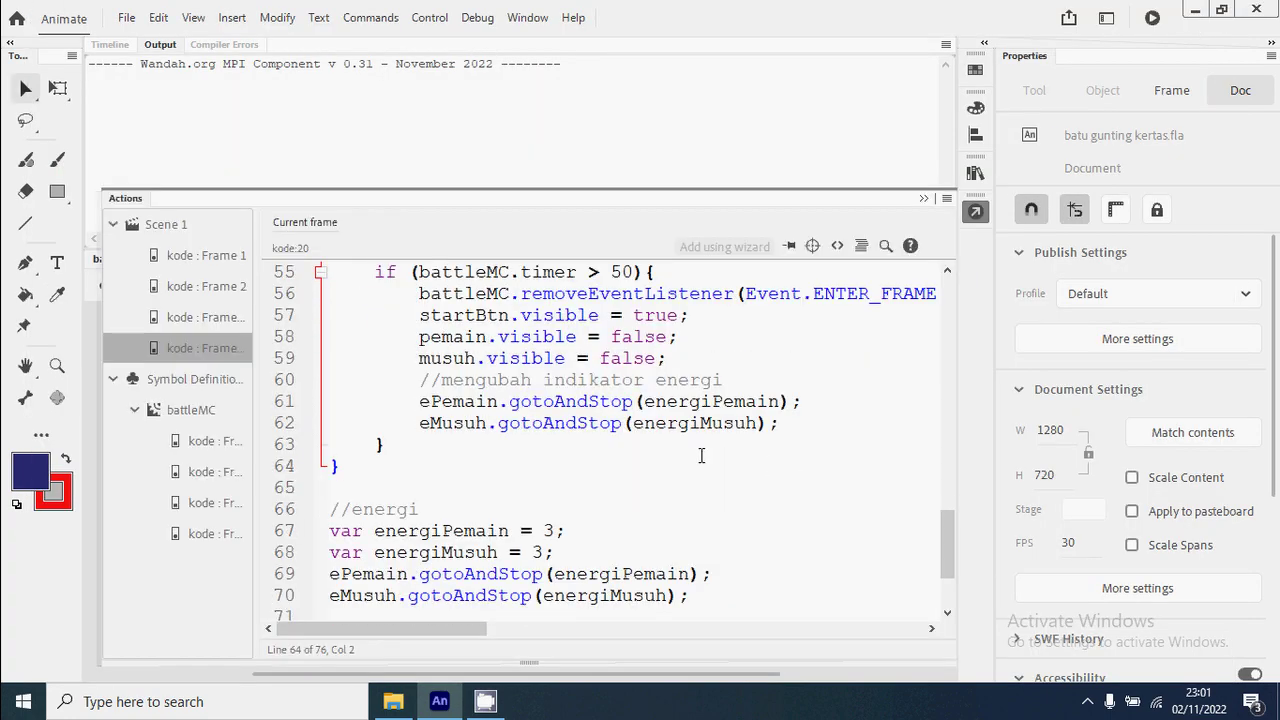
{"action": "left_click", "coordinate": [795, 420]}
{"action": "key", "text": "Return"}
{"action": "type", "text": "//lo"}
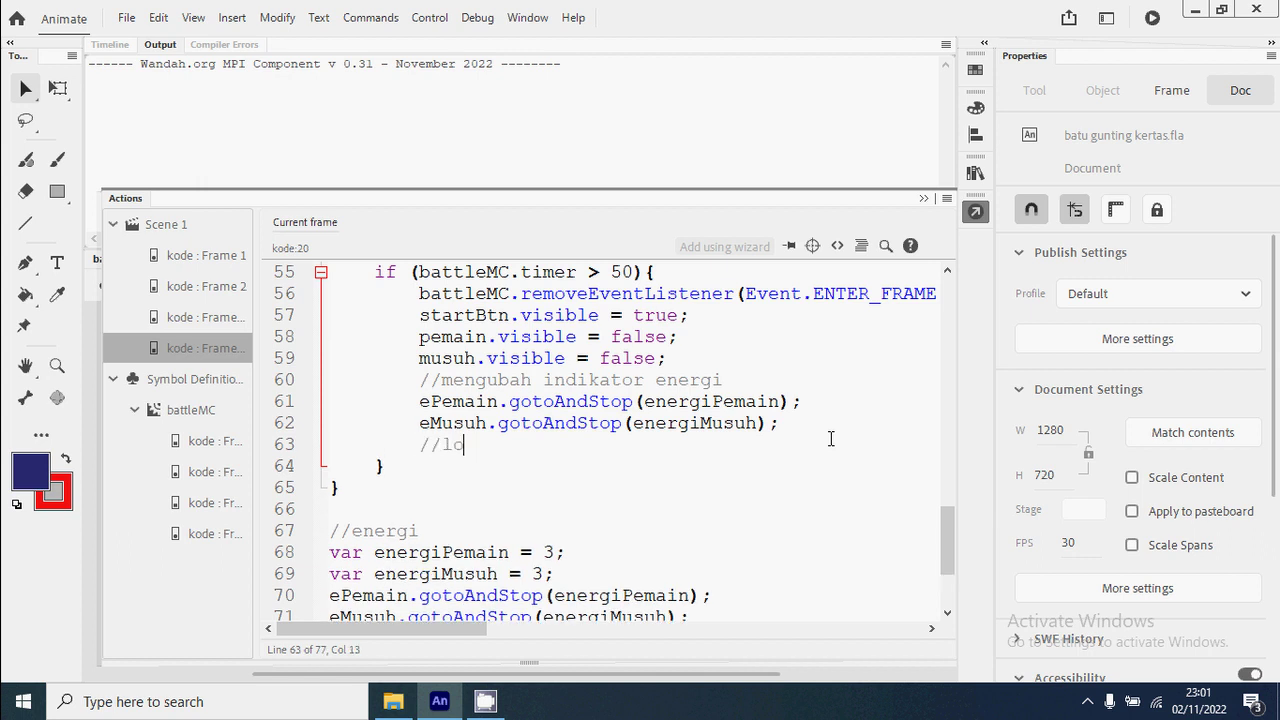
{"action": "type", "text": "gika menang"}
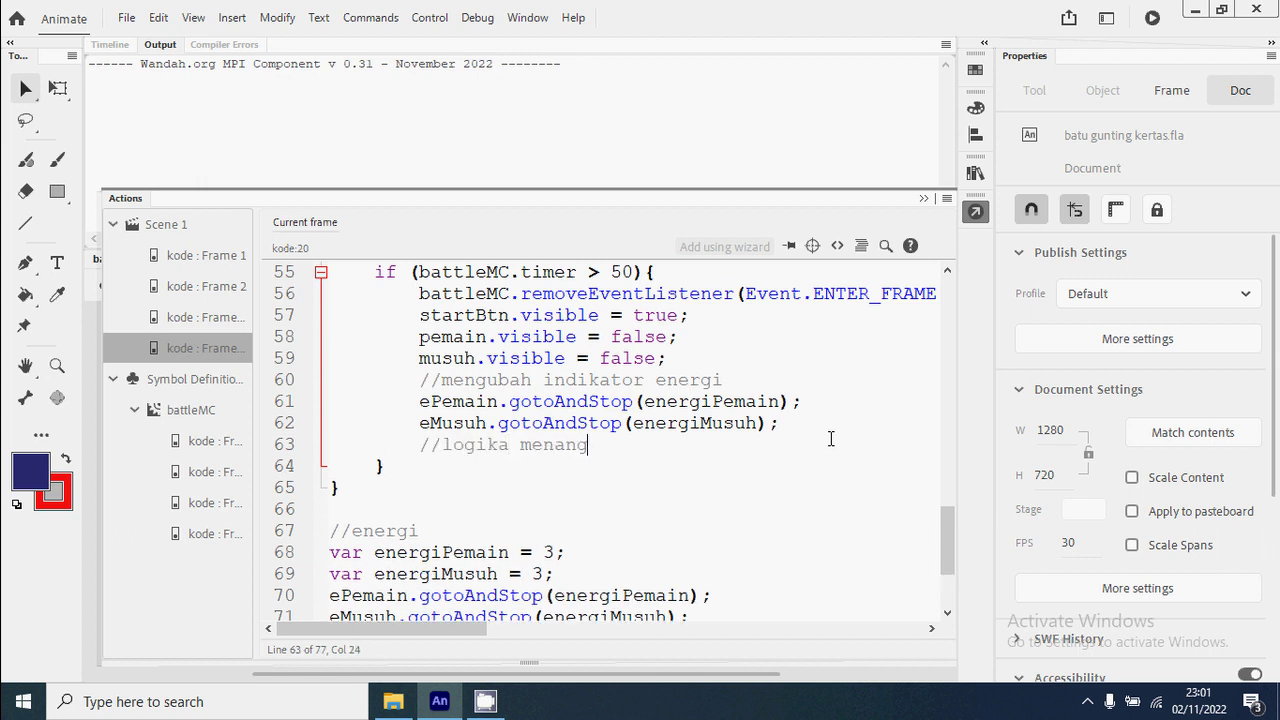
{"action": "type", "text": " atau kalah"}
Add an if (energiPemain <= 0) { } block under the //logika menang atau kalah comment.
{"action": "key", "text": "Return"}
{"action": "type", "text": "if (e"}
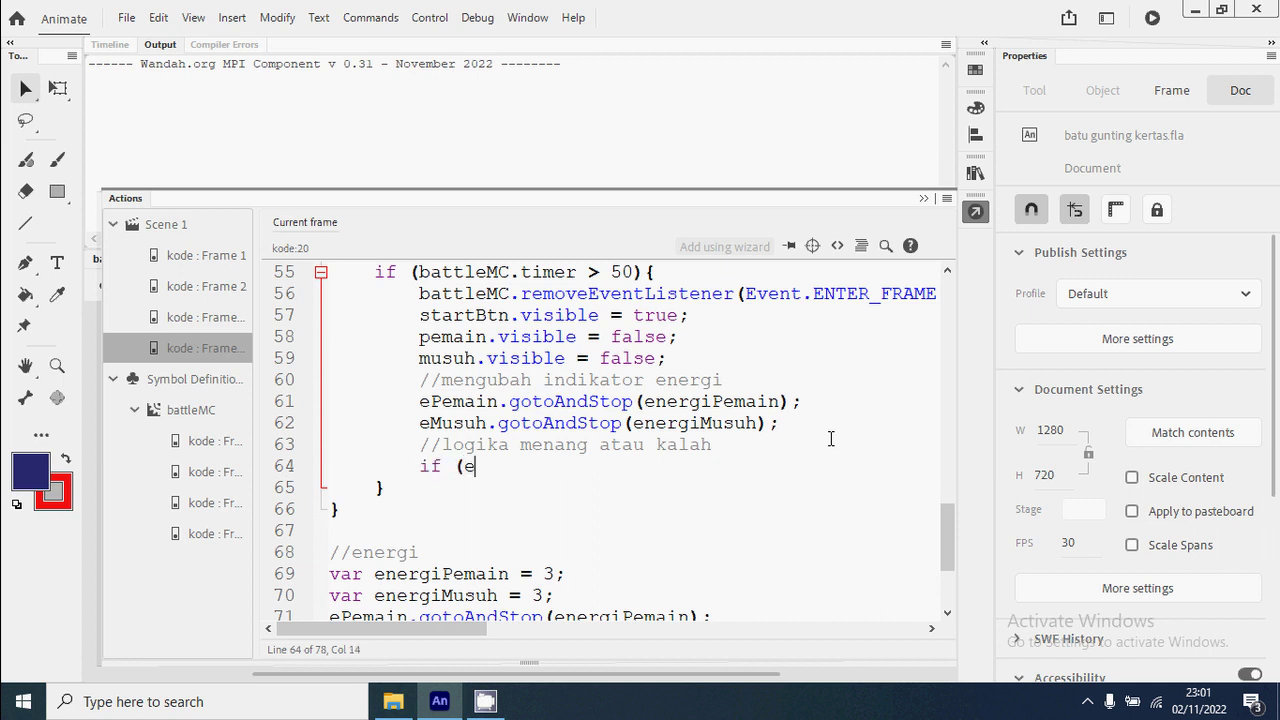
{"action": "type", "text": "nergiPemain =="}
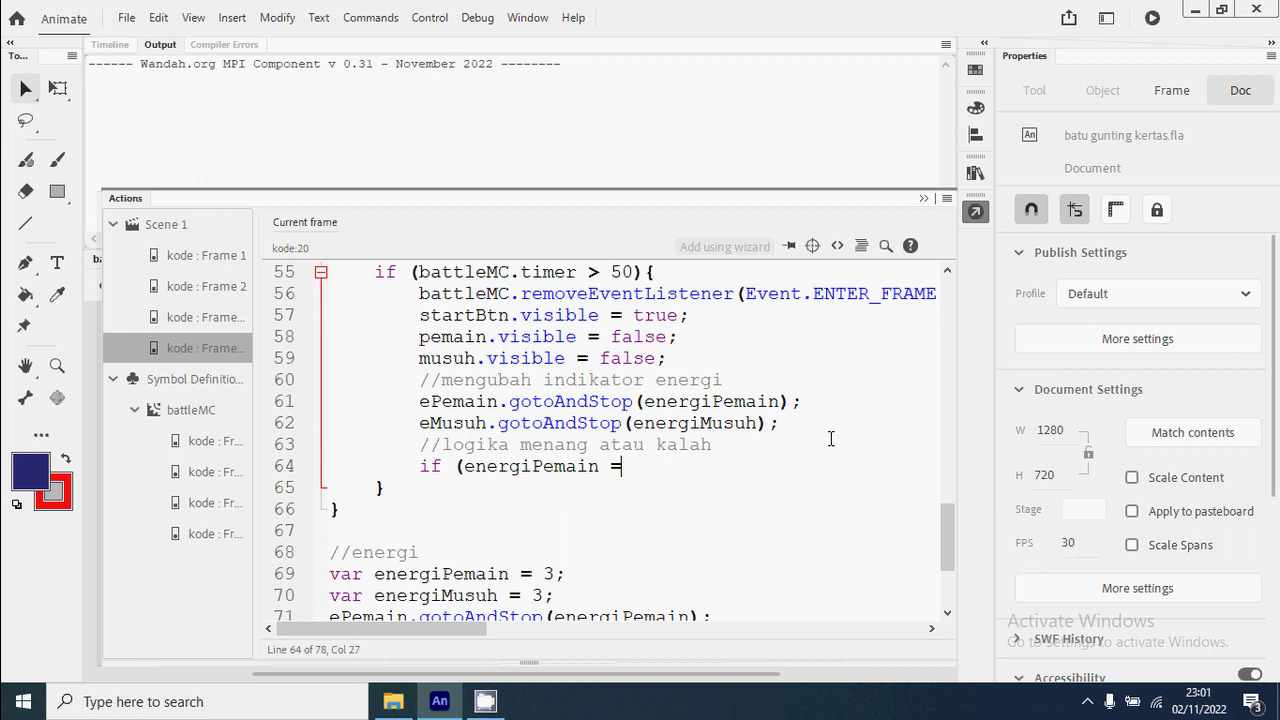
{"action": "key", "text": "BackSpace"}
{"action": "type", "text": "<= 0) {"}
{"action": "key", "text": "Return"}
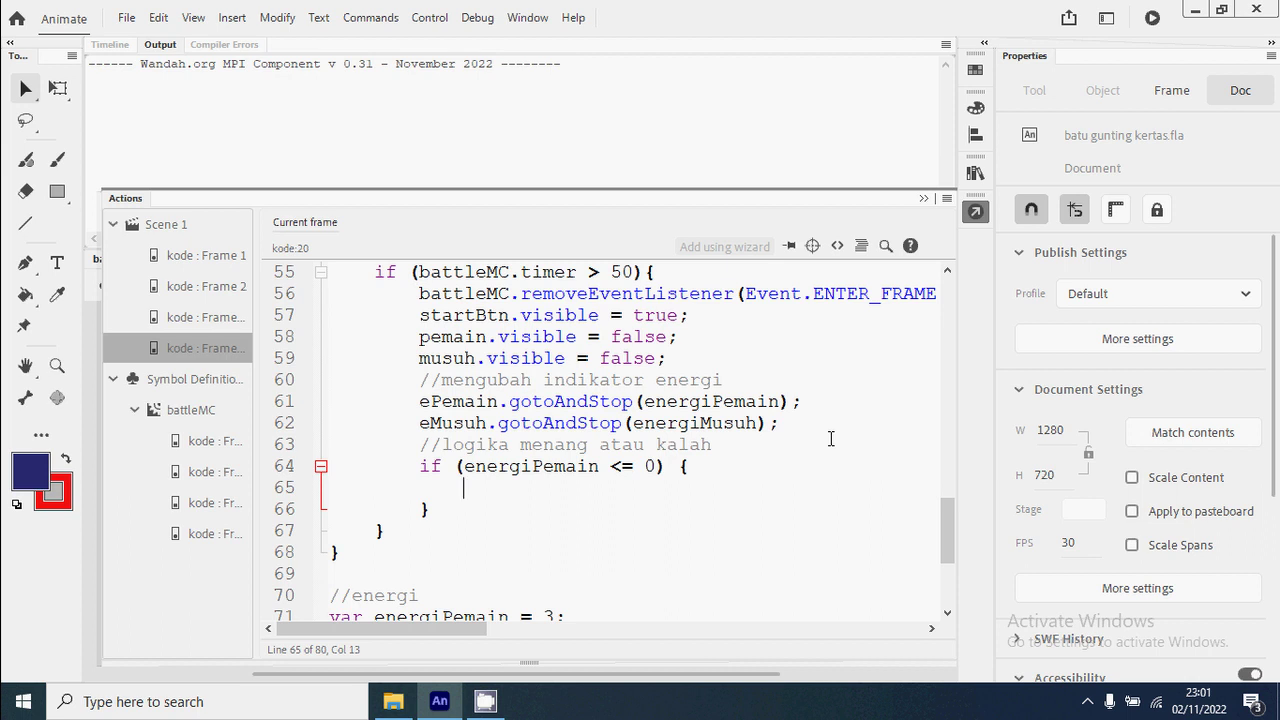
Fill the energiPemain <= 0 block with ePemain.visible = false; and the comment //game over.
{"action": "type", "text": "ePemain."}
{"action": "type", "text": "vosi"}
{"action": "key", "text": "BackSpace"}
{"action": "key", "text": "BackSpace"}
{"action": "key", "text": "BackSpace"}
{"action": "type", "text": "isible "}
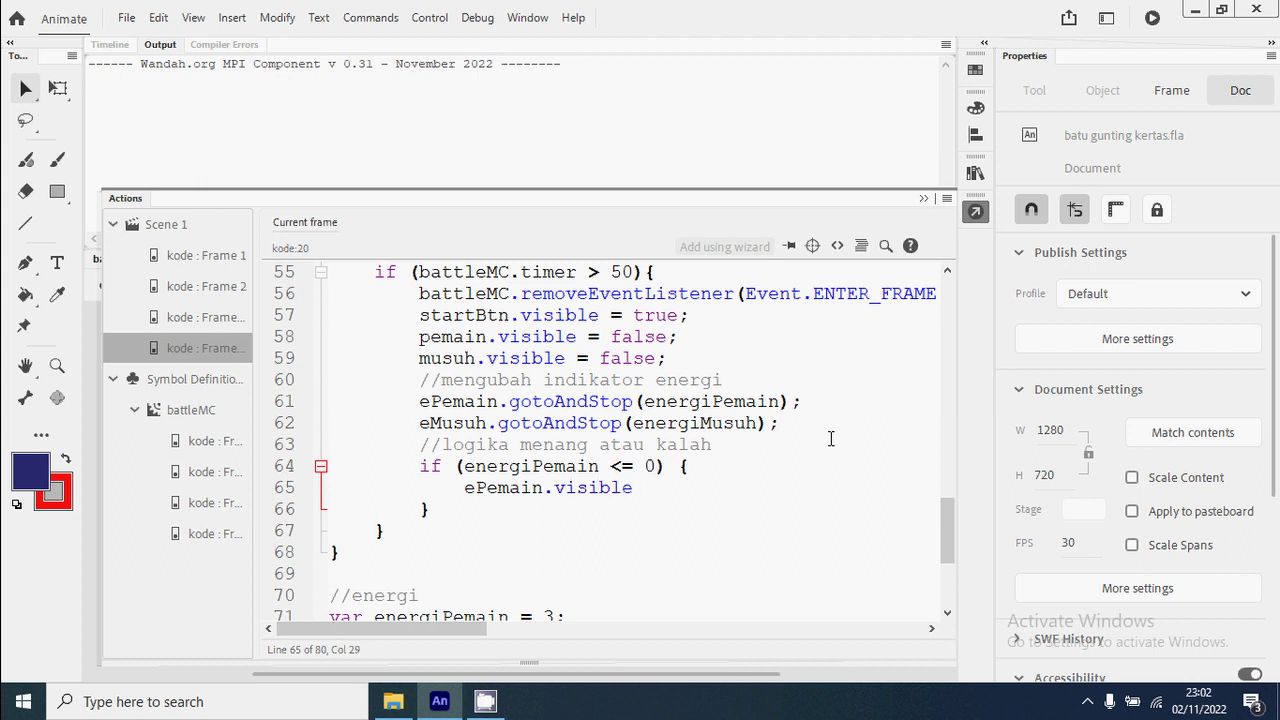
{"action": "type", "text": "= false;"}
{"action": "key", "text": "Return"}
{"action": "type", "text": "//game over"}
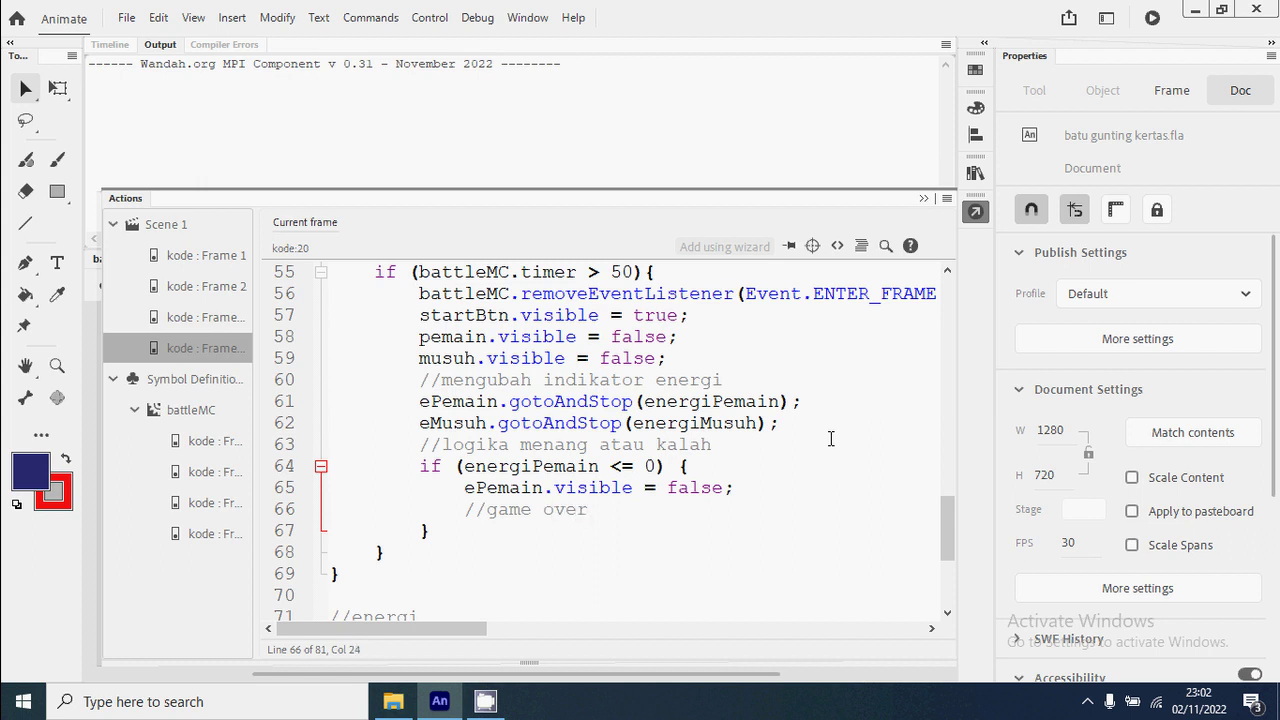
Add an if (energiMusuh <= 0){ } block directly below the energiPemain <= 0 block in aturUlang.
{"action": "key", "text": "Down"}
{"action": "key", "text": "Return"}
{"action": "type", "text": "if ("}
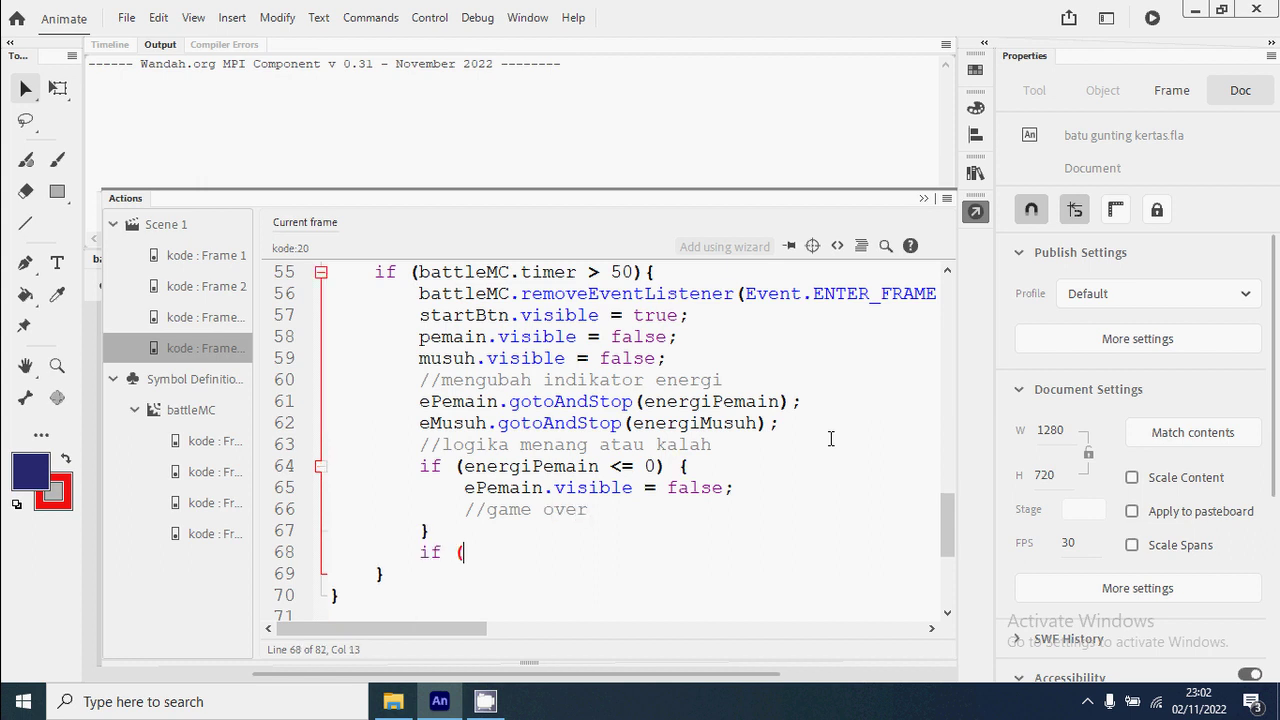
{"action": "type", "text": "energiMusuh <"}
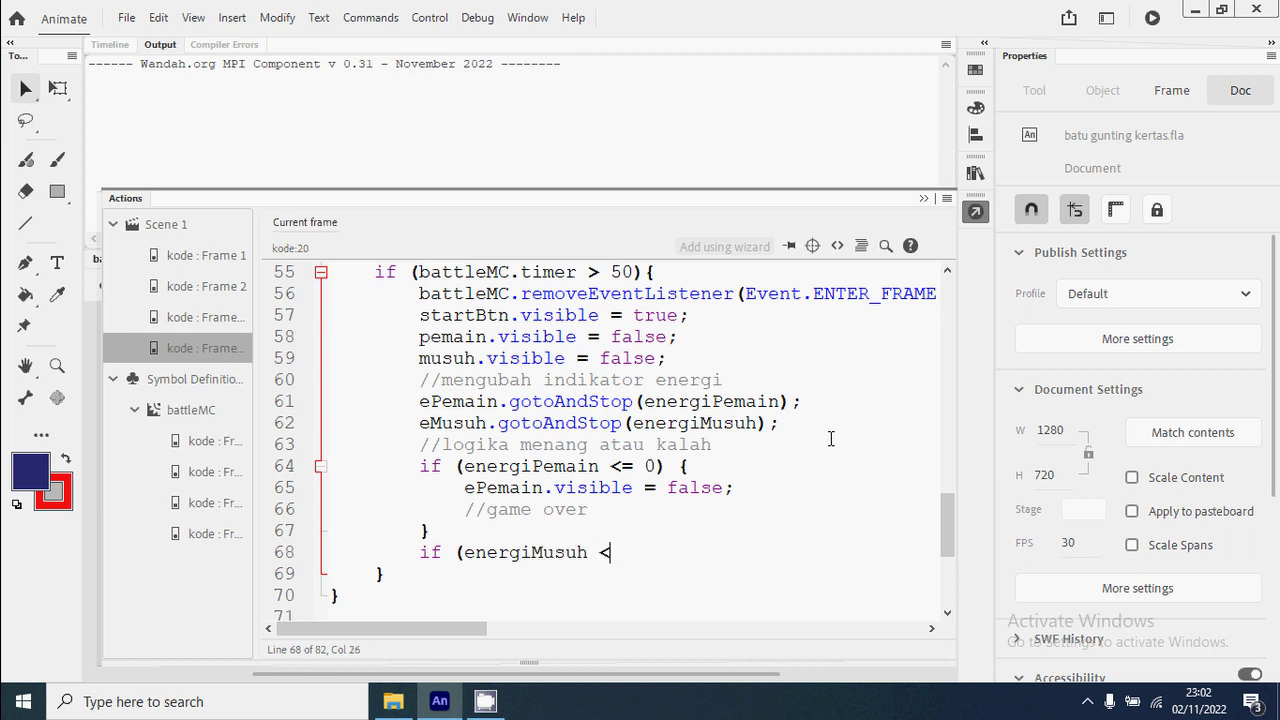
{"action": "type", "text": "= 0){"}
{"action": "key", "text": "Return"}
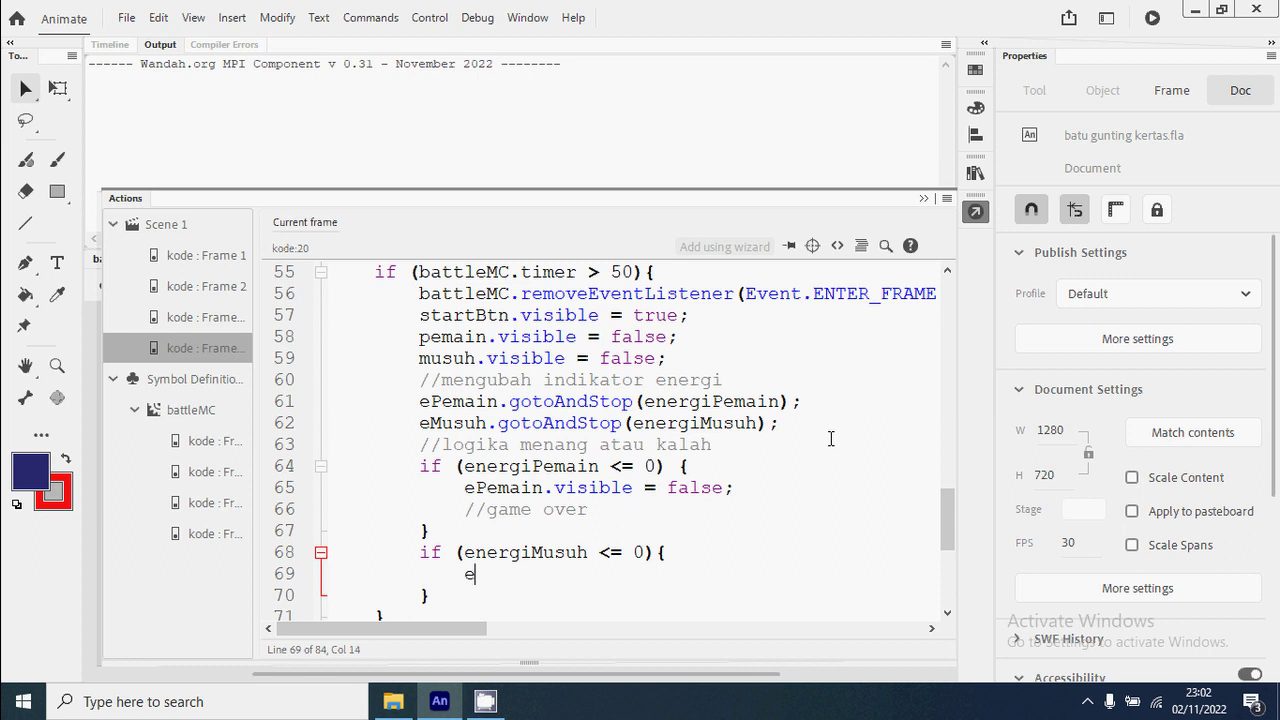
Fill the energiMusuh <= 0 block with eMusuh.visible = false; and the comment //win.
{"action": "type", "text": "eMusuh.visib"}
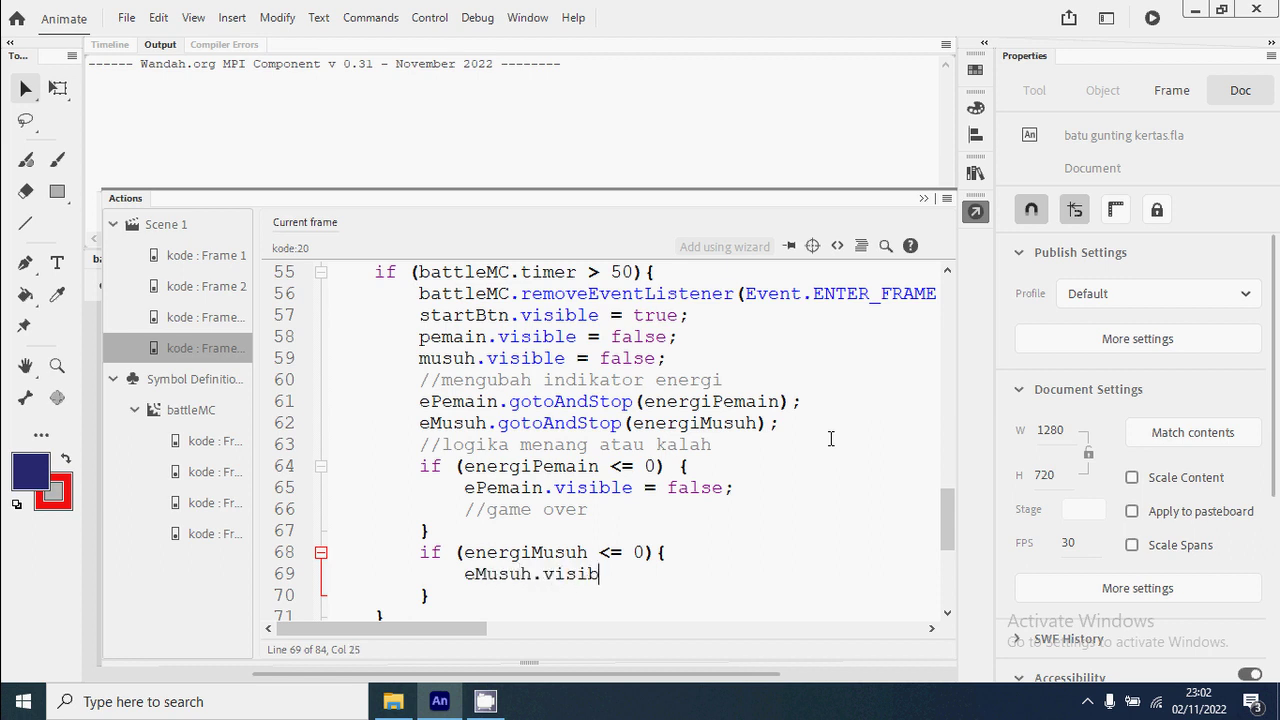
{"action": "type", "text": "le = false;"}
{"action": "key", "text": "Return"}
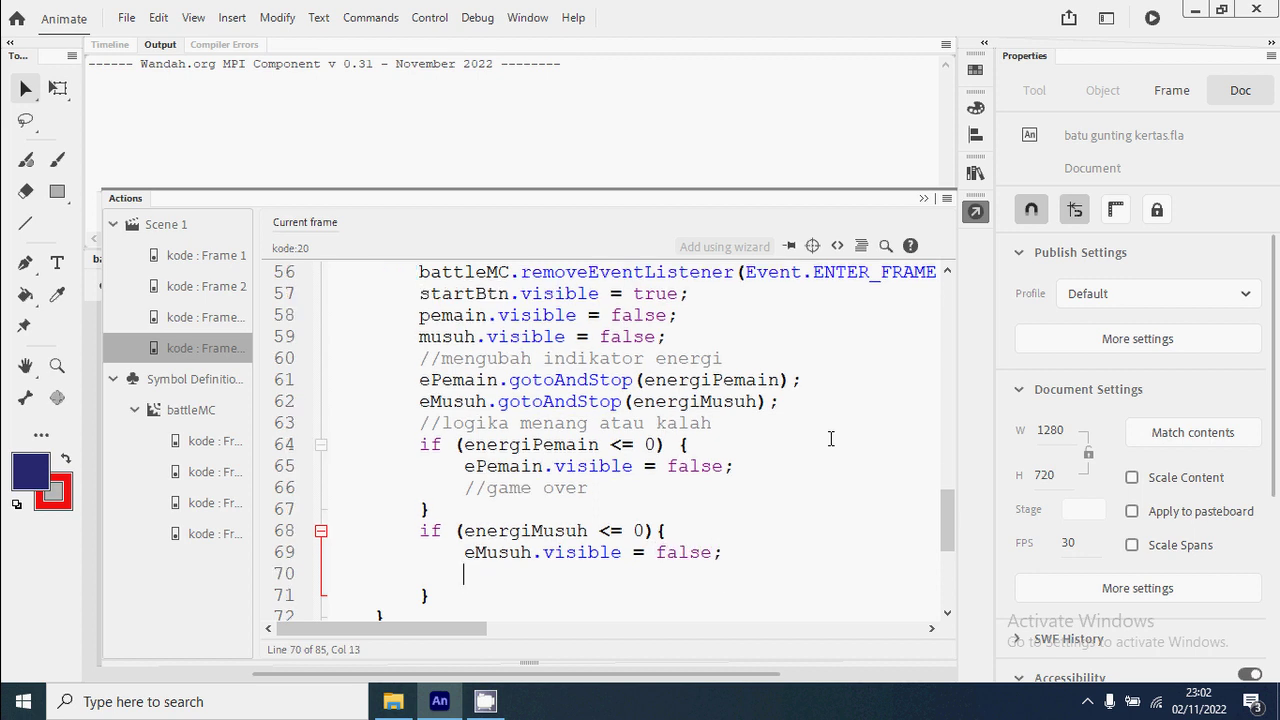
{"action": "type", "text": "//win"}
Test the movie, start the game, pick the blue winged monster and start the first battle round.
{"action": "key", "text": "ctrl+Return"}
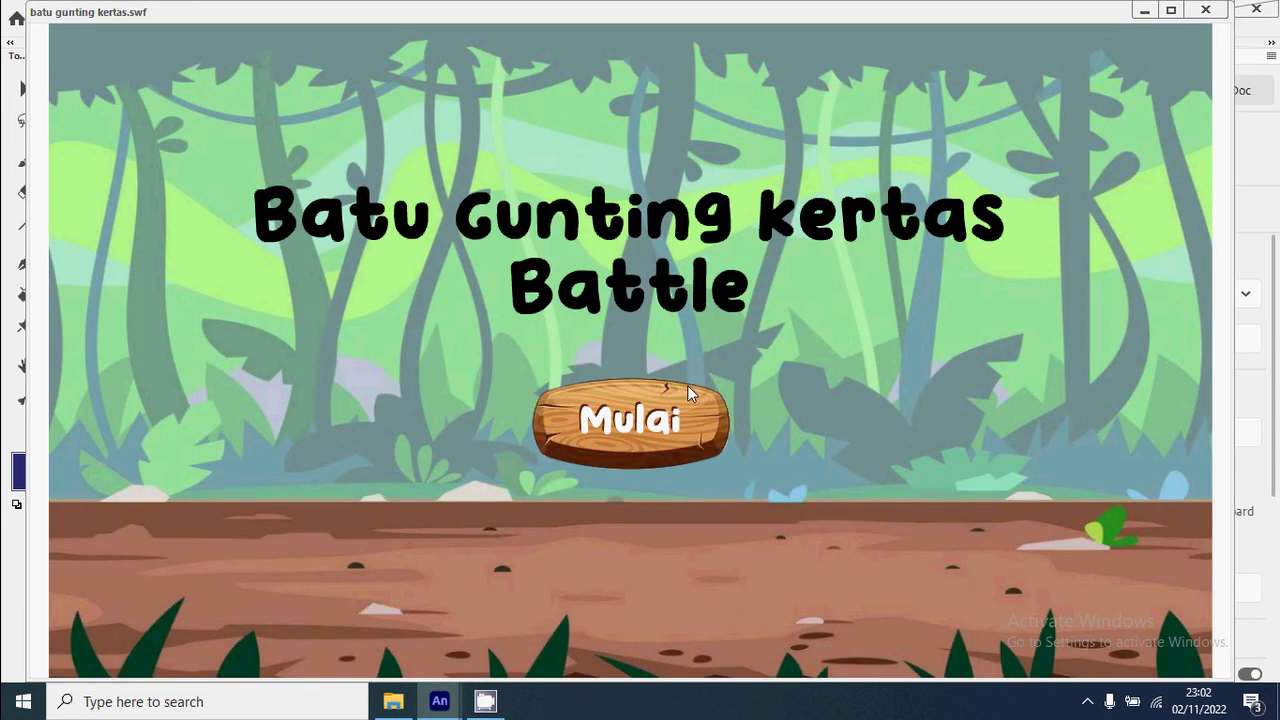
{"action": "left_click", "coordinate": [687, 385]}
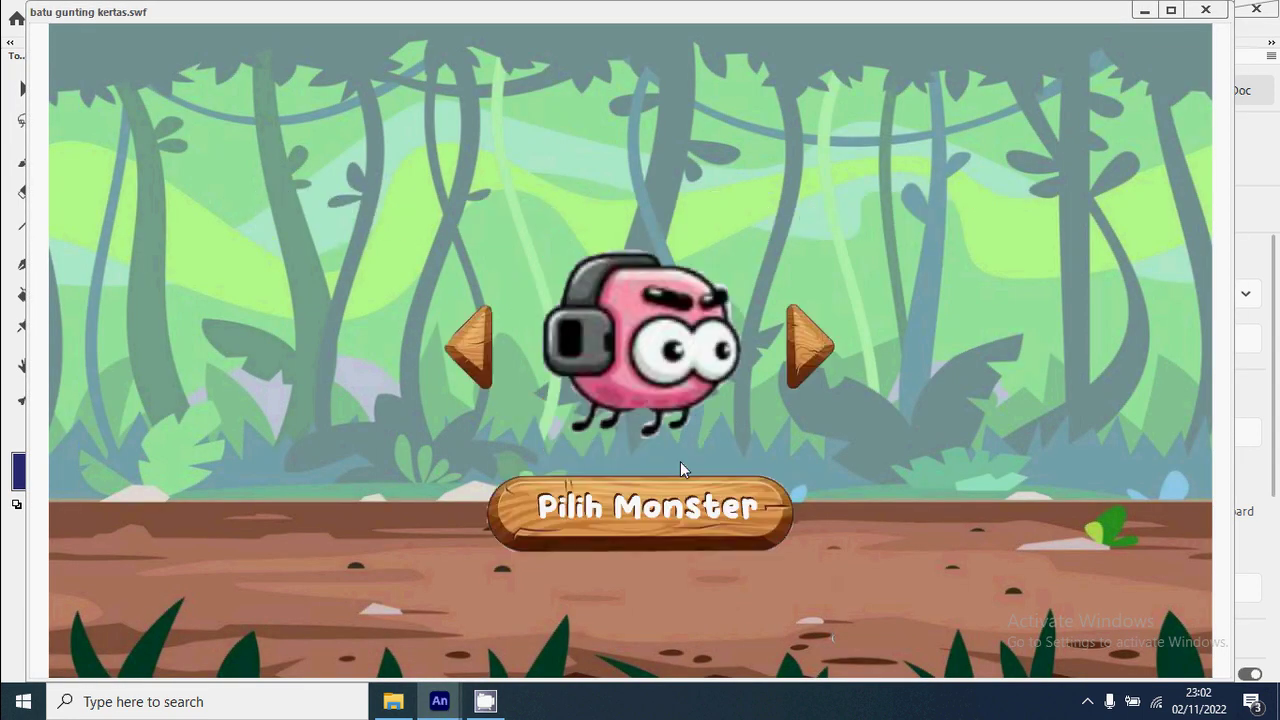
{"action": "left_click", "coordinate": [792, 340]}
{"action": "left_click", "coordinate": [806, 336]}
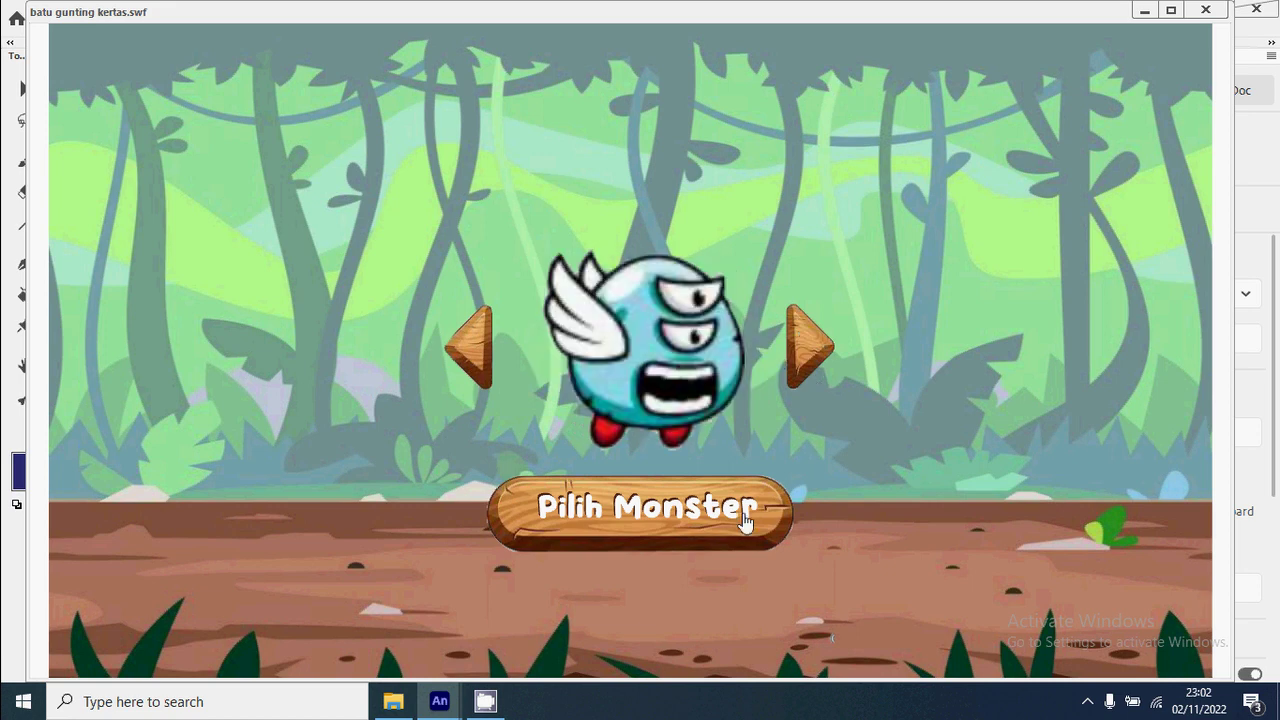
{"action": "left_click", "coordinate": [712, 535]}
{"action": "left_click", "coordinate": [690, 358]}
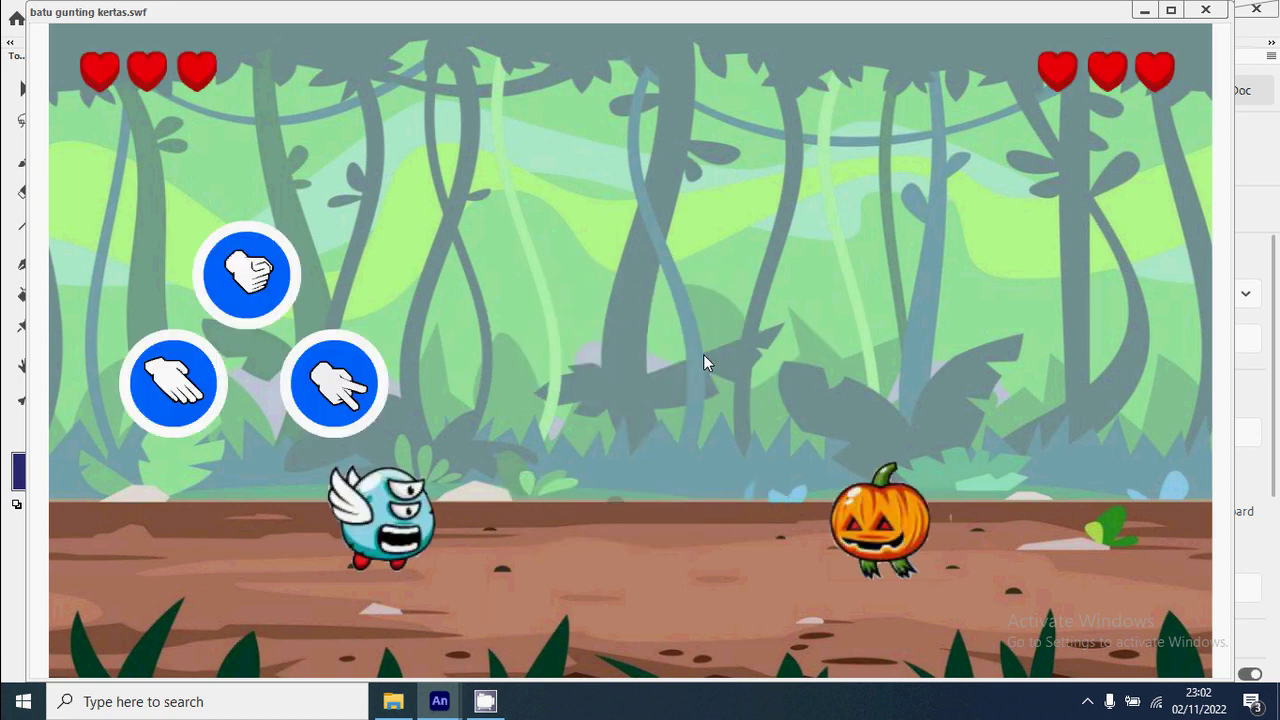
Play four rounds choosing scissors, rock, rock and paper, and close the movie test.
{"action": "left_click", "coordinate": [311, 388]}
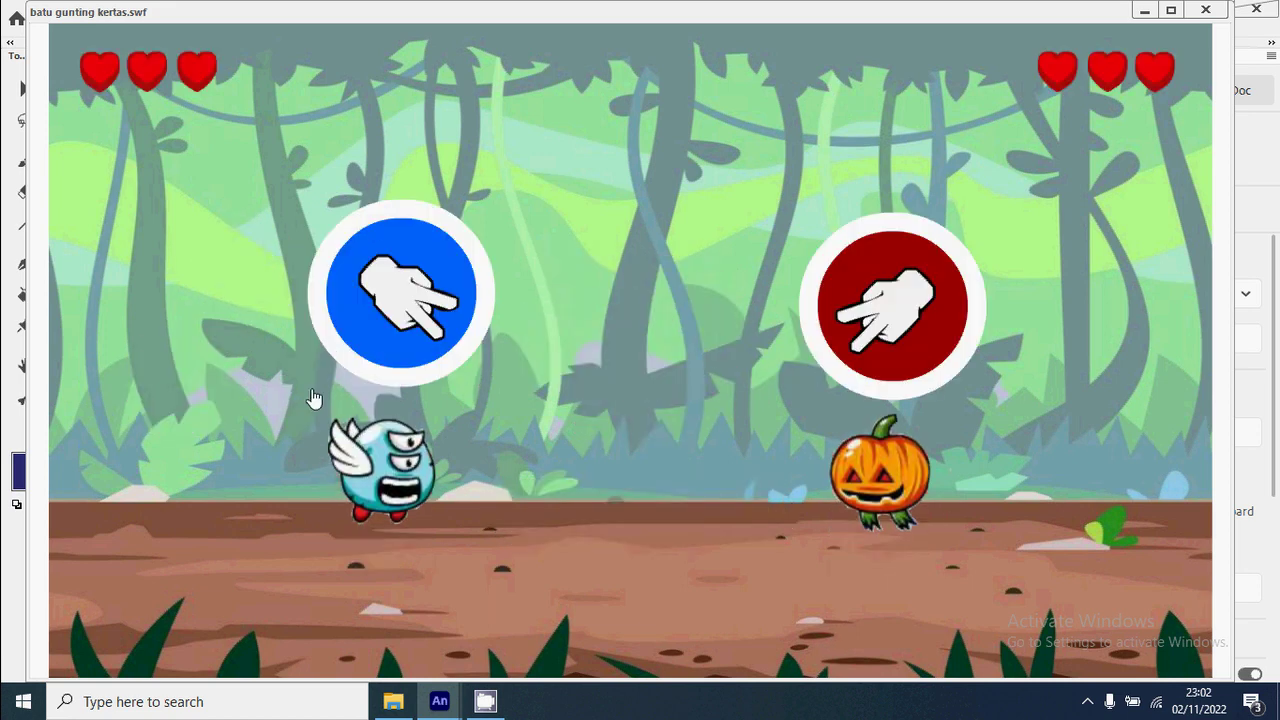
{"action": "left_click", "coordinate": [648, 363]}
{"action": "left_click", "coordinate": [256, 280]}
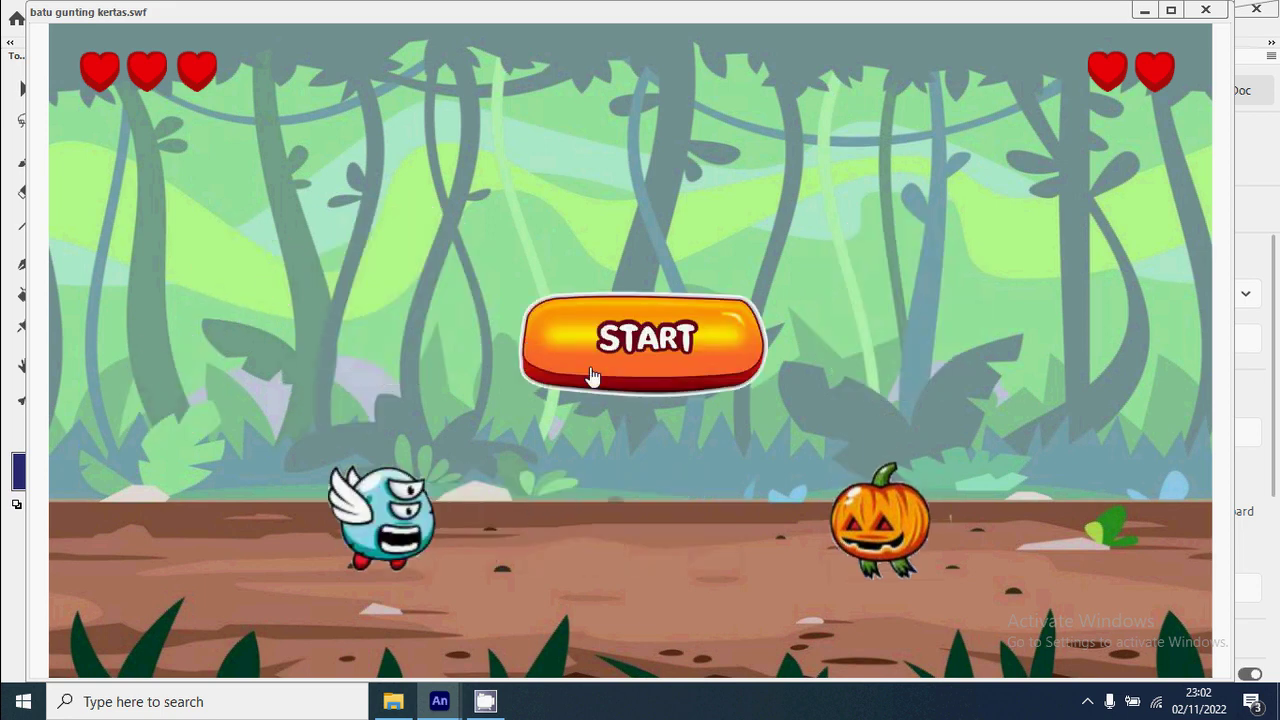
{"action": "left_click", "coordinate": [592, 375]}
{"action": "left_click", "coordinate": [265, 297]}
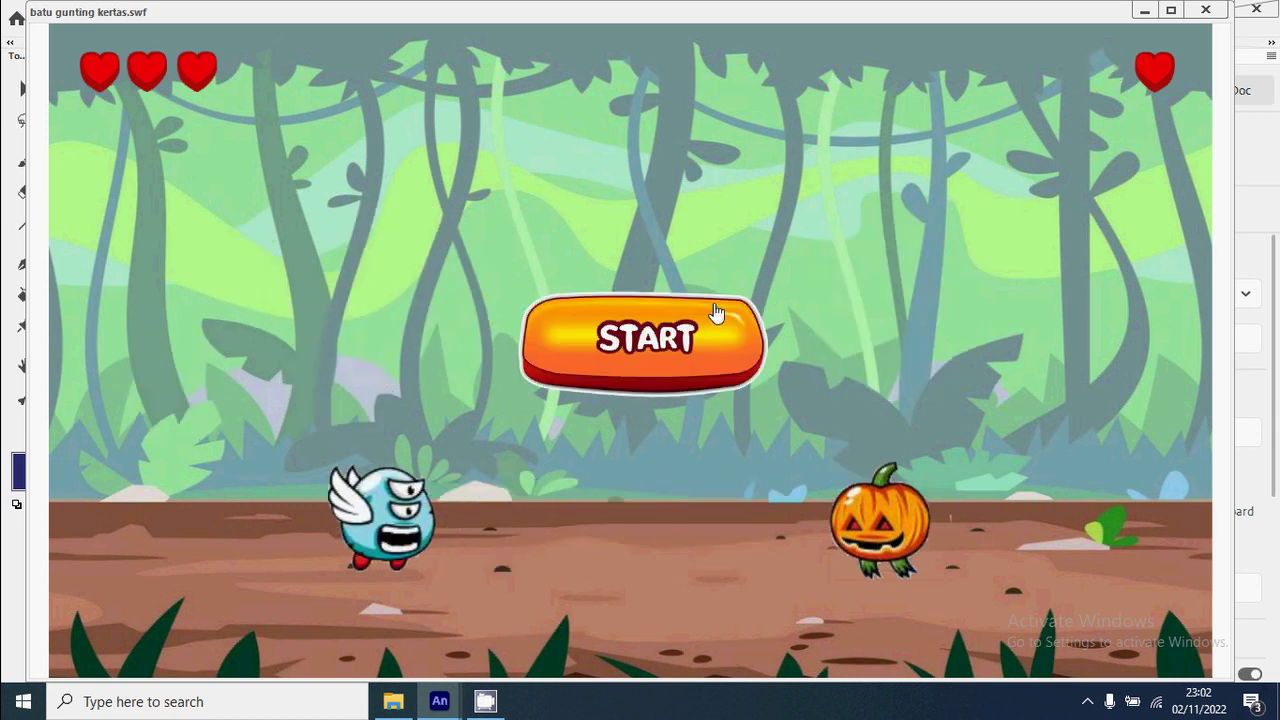
{"action": "left_click", "coordinate": [717, 314]}
{"action": "left_click", "coordinate": [176, 377]}
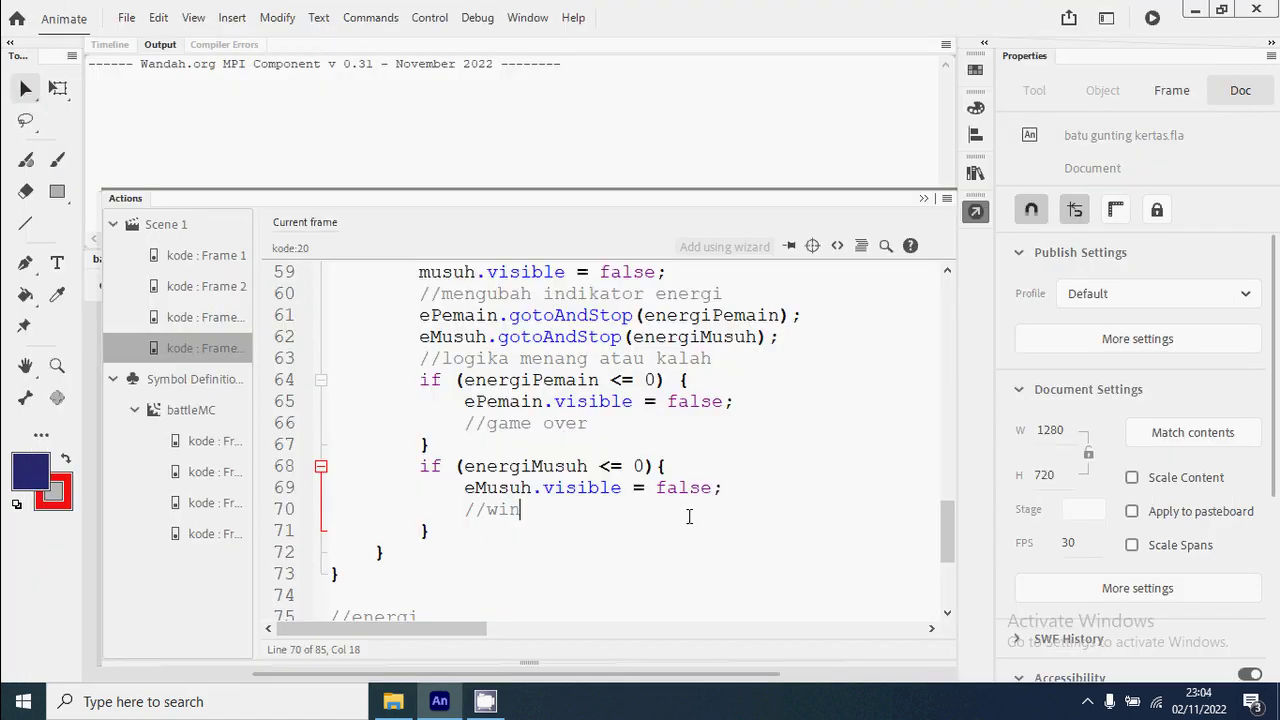
Reuse the startBtn.visible assignment to add startBtn.visible = false; below ePemain.visible = false; in the energiPemain <= 0 block.
{"action": "scroll", "coordinate": [689, 516], "scroll_direction": "up", "scroll_amount": 2}
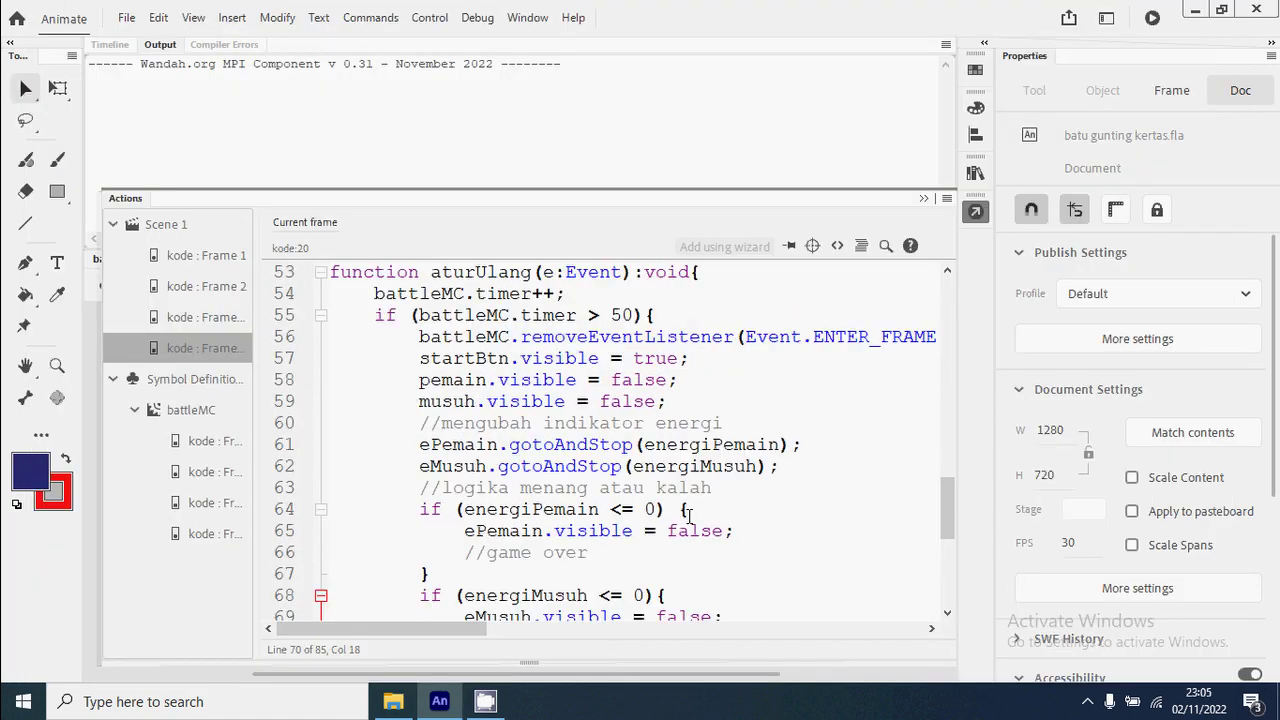
{"action": "left_click_drag", "start_coordinate": [419, 358], "coordinate": [622, 352]}
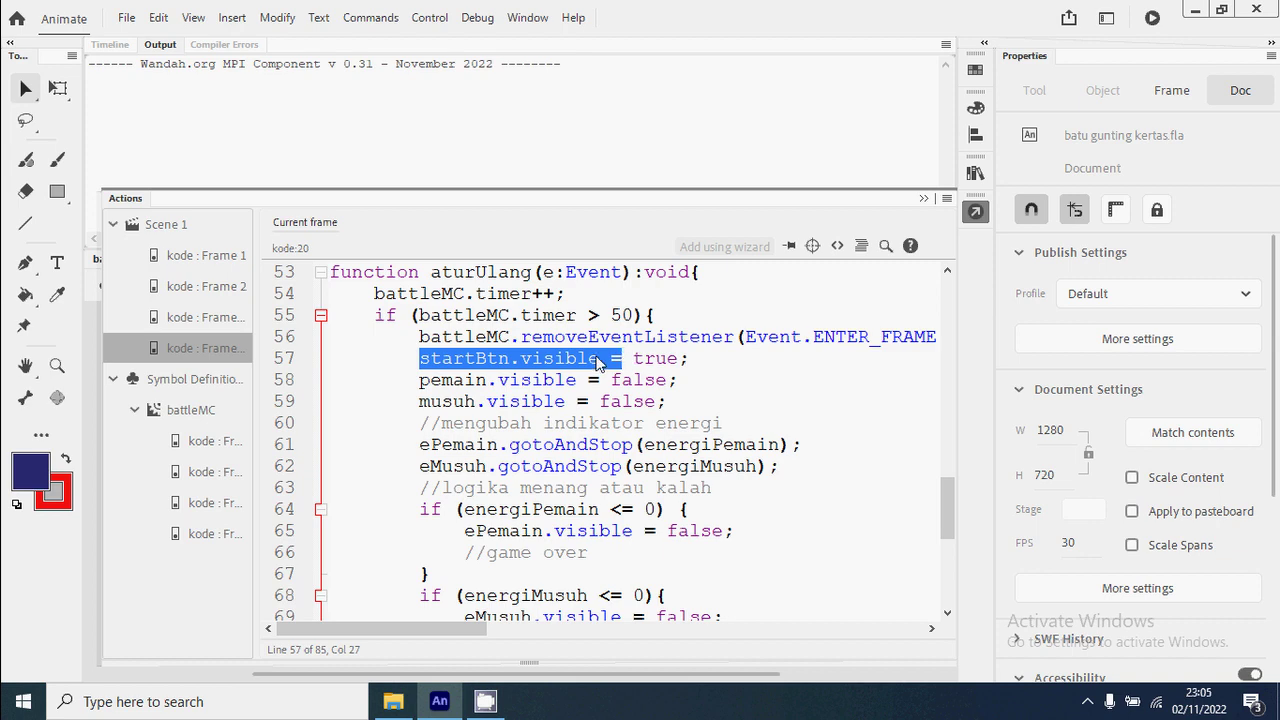
{"action": "right_click", "coordinate": [596, 362]}
{"action": "left_click", "coordinate": [660, 405]}
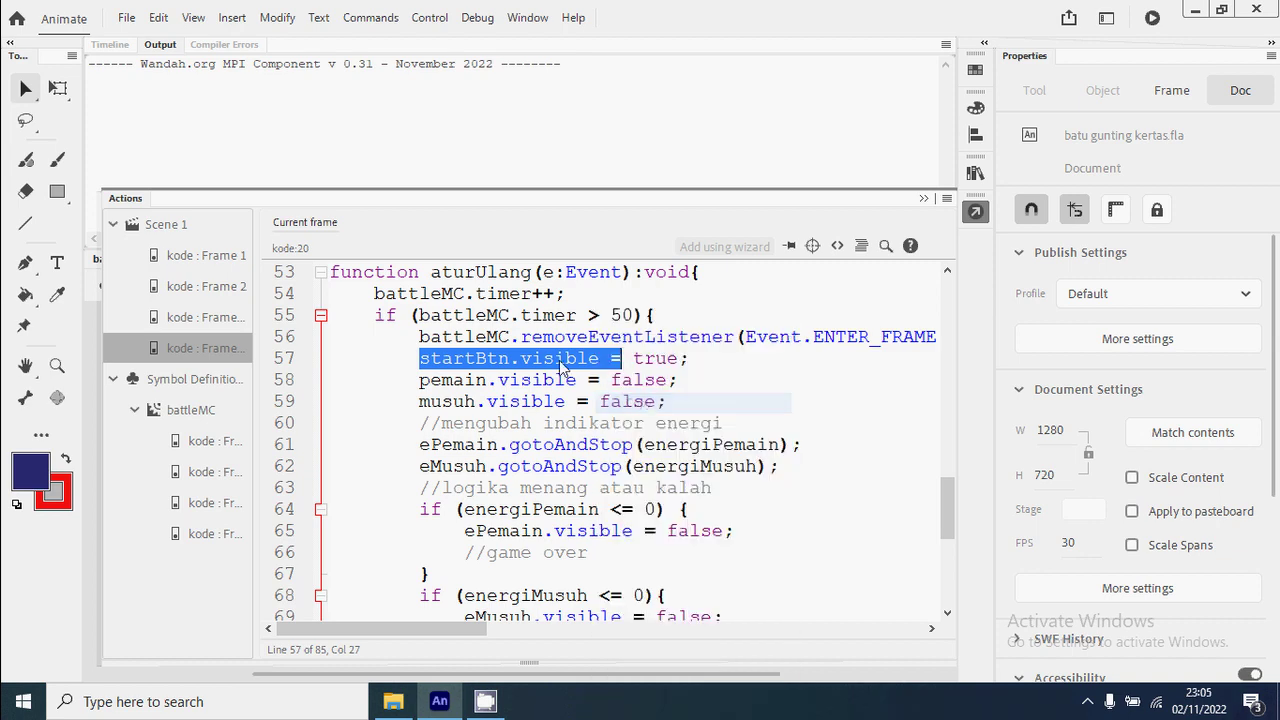
{"action": "scroll", "coordinate": [607, 376], "scroll_direction": "down", "scroll_amount": 2}
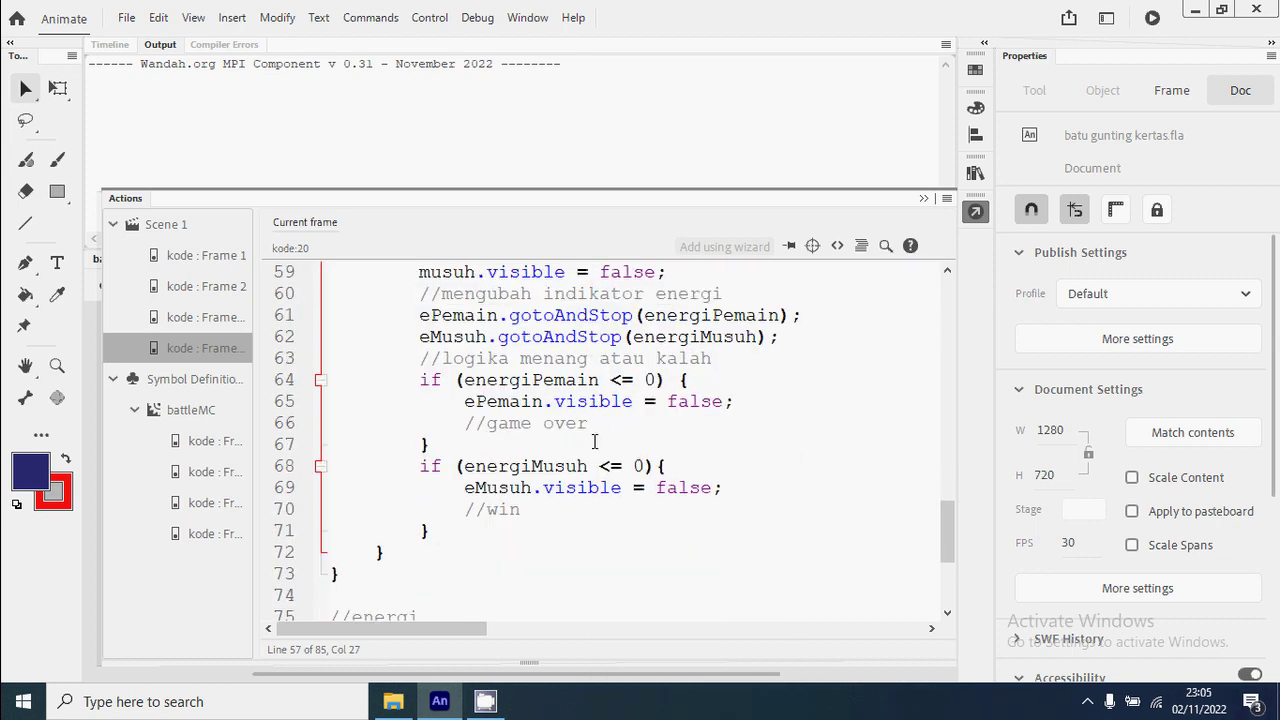
{"action": "left_click", "coordinate": [729, 404]}
{"action": "key", "text": "Return"}
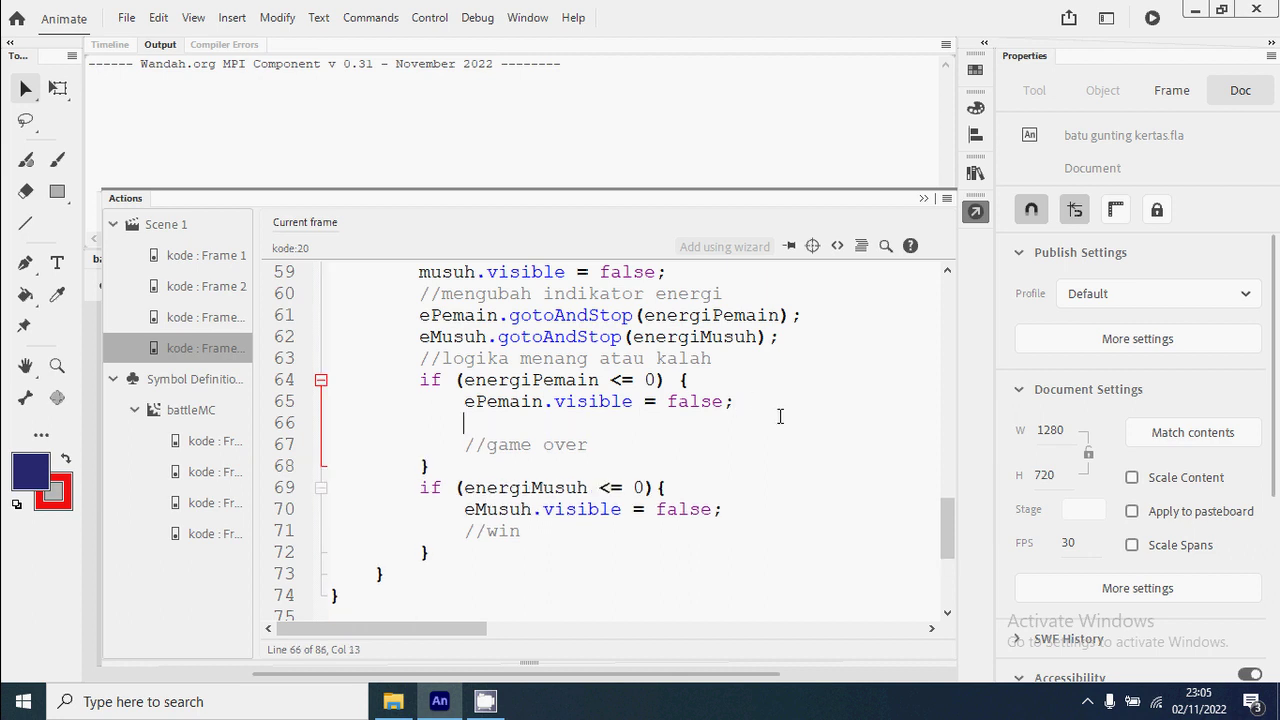
{"action": "key", "text": "ctrl+v"}
{"action": "type", "text": "false;"}
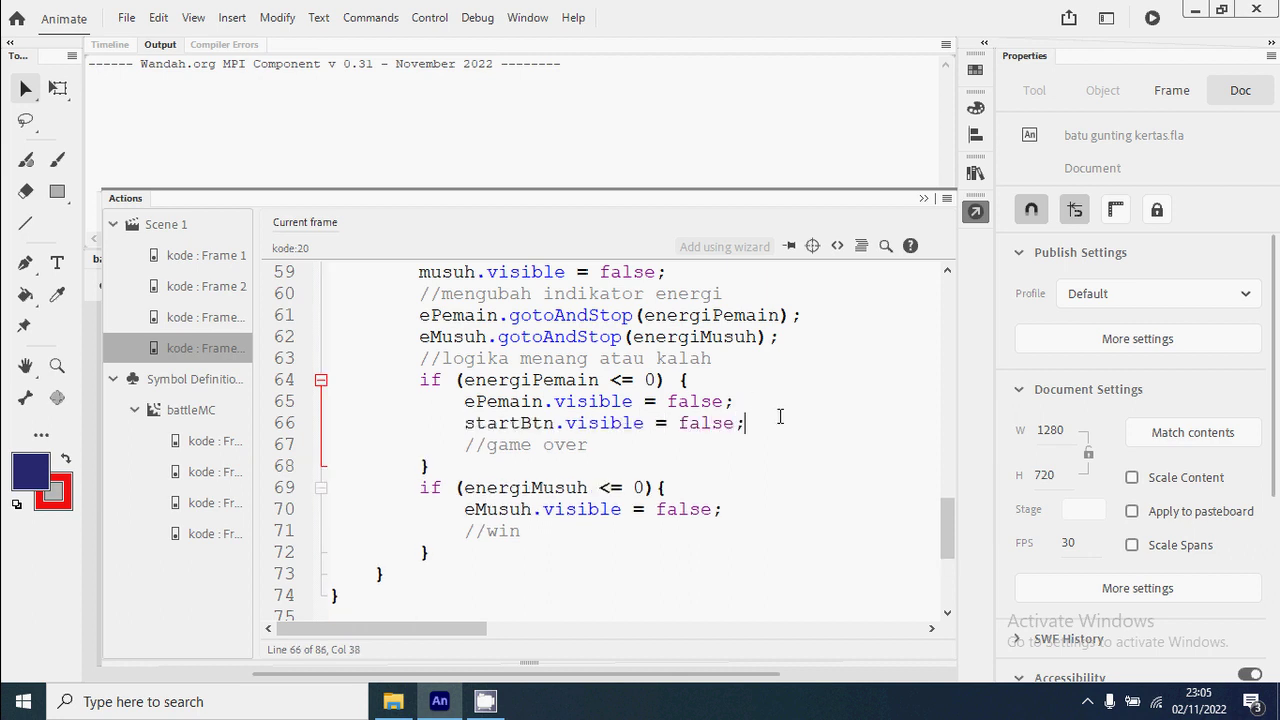
Copy startBtn.visible = false; into the energiMusuh <= 0 block, below eMusuh.visible = false;.
{"action": "left_click", "coordinate": [455, 423], "text": "shift"}
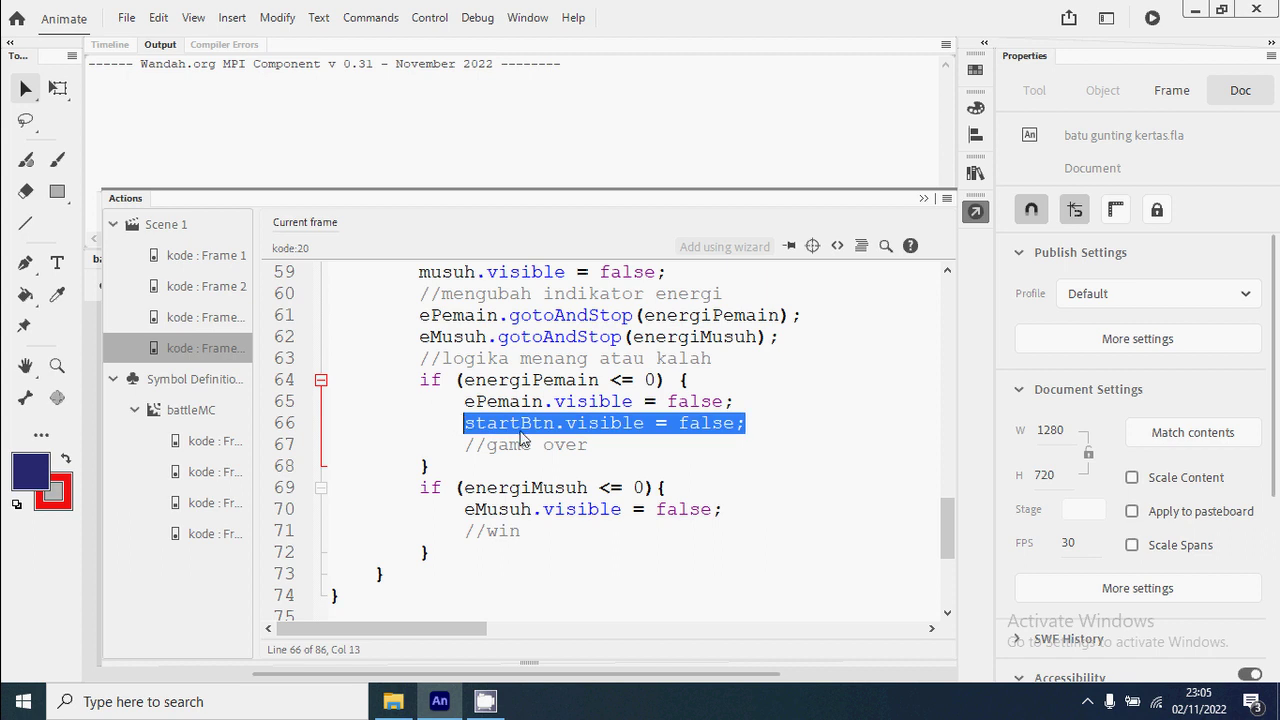
{"action": "right_click", "coordinate": [550, 428]}
{"action": "left_click", "coordinate": [652, 146]}
{"action": "left_click", "coordinate": [752, 510]}
{"action": "key", "text": "Return"}
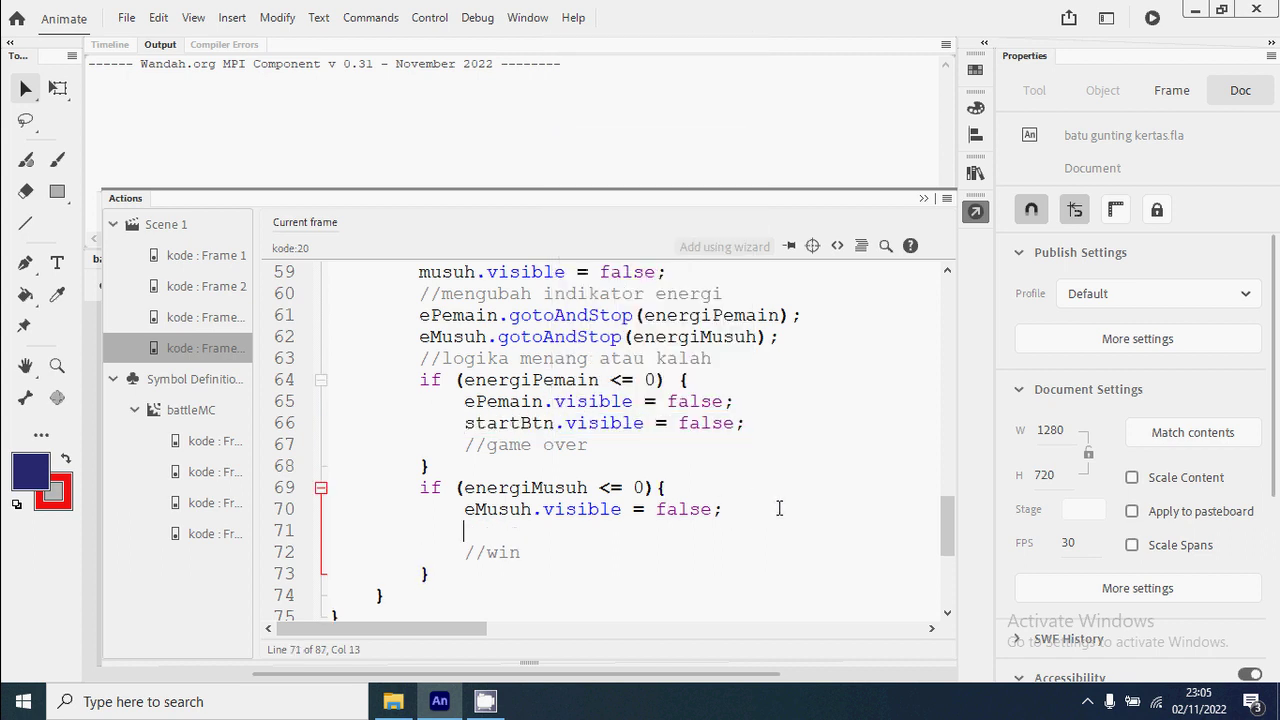
{"action": "key", "text": "ctrl+v"}
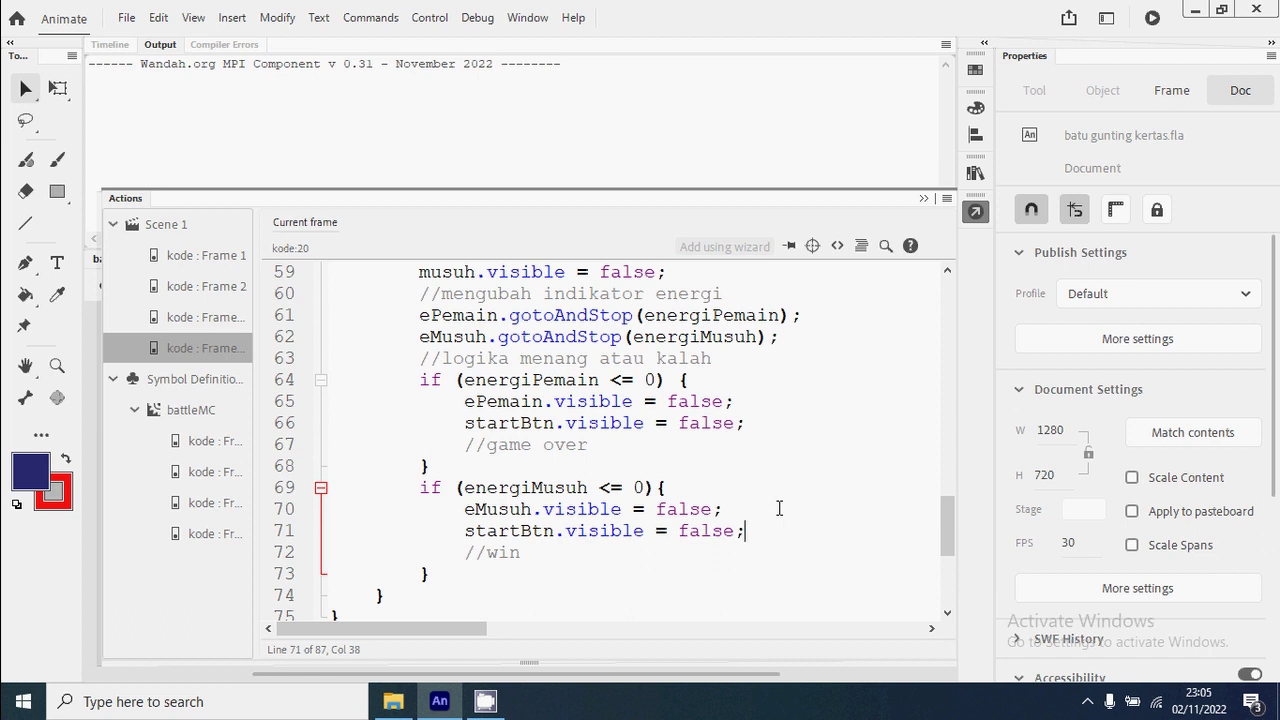
Open the battleMC movie clip for editing on the stage and show its timeline.
{"action": "left_click", "coordinate": [975, 213]}
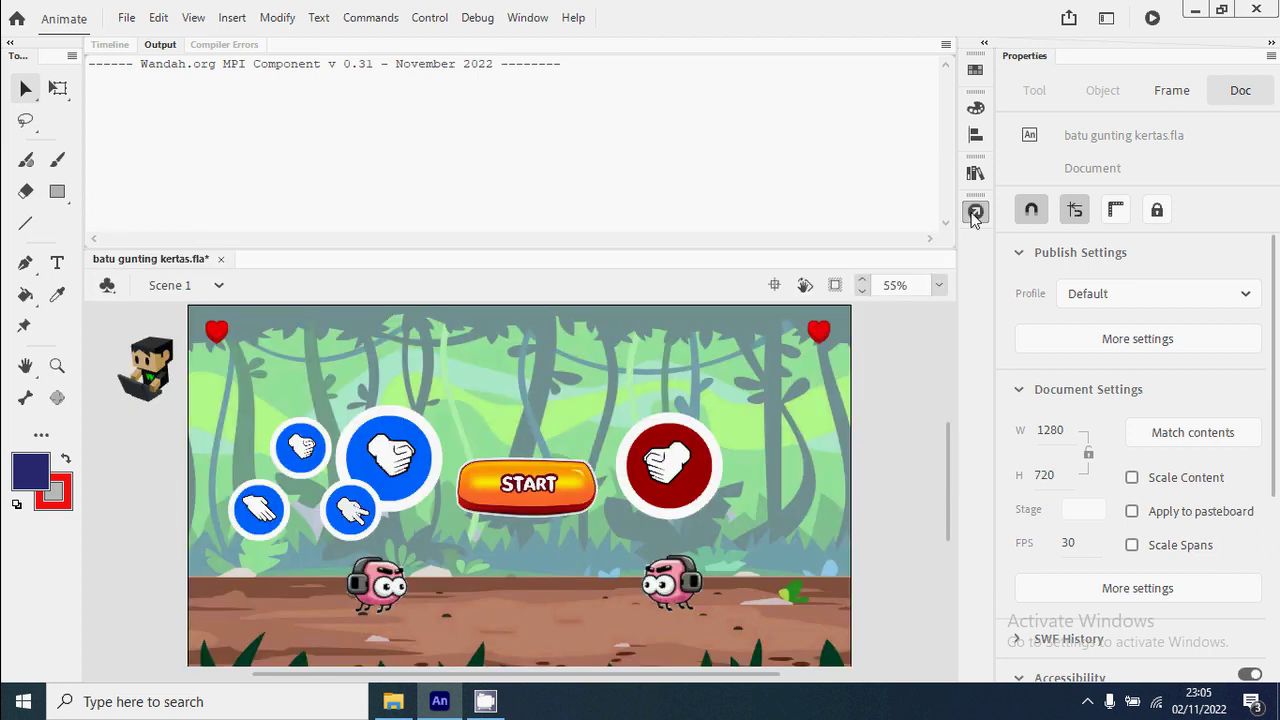
{"action": "left_click", "coordinate": [378, 594]}
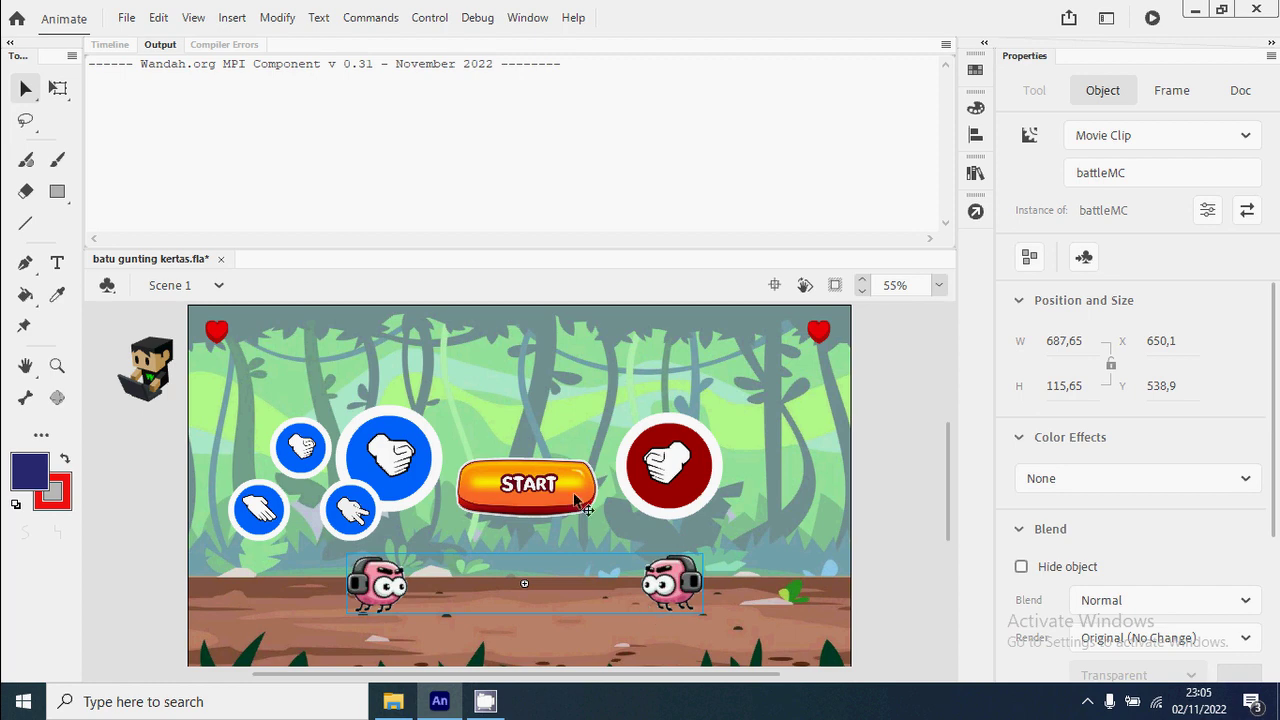
{"action": "double_click", "coordinate": [689, 609]}
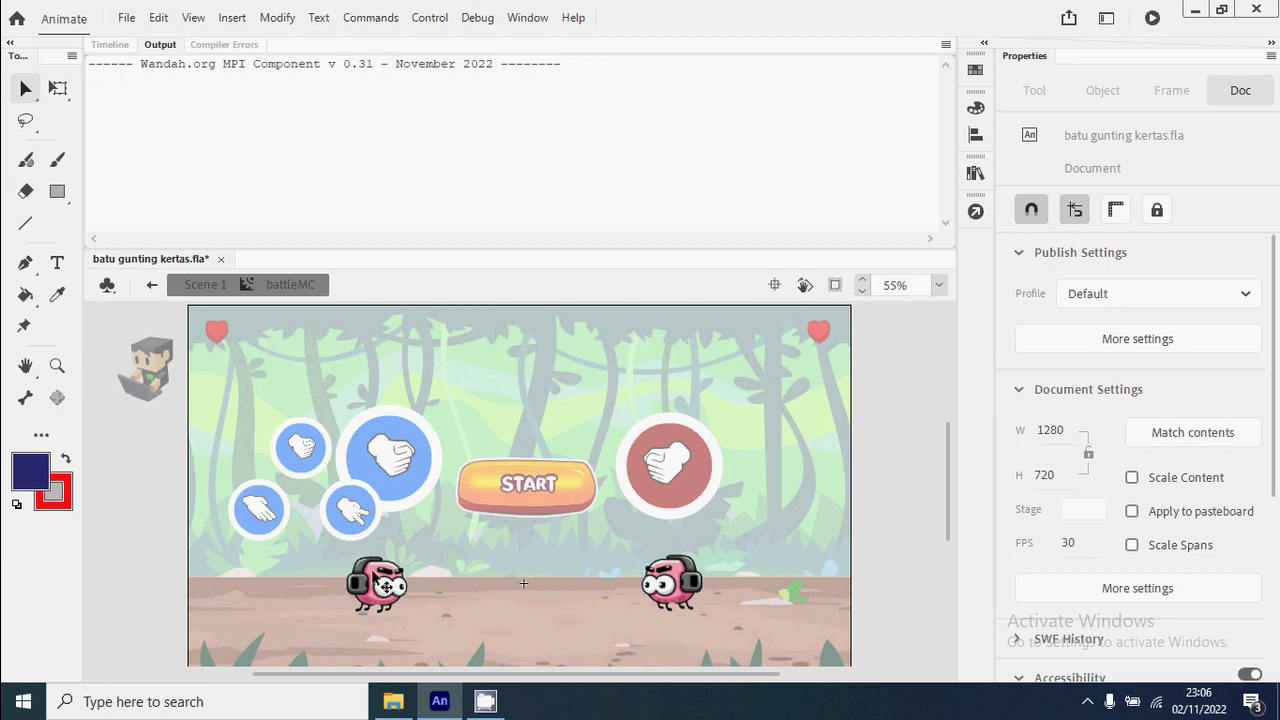
{"action": "key", "text": "z"}
{"action": "left_click_drag", "start_coordinate": [326, 541], "coordinate": [728, 636]}
{"action": "left_click", "coordinate": [118, 46]}
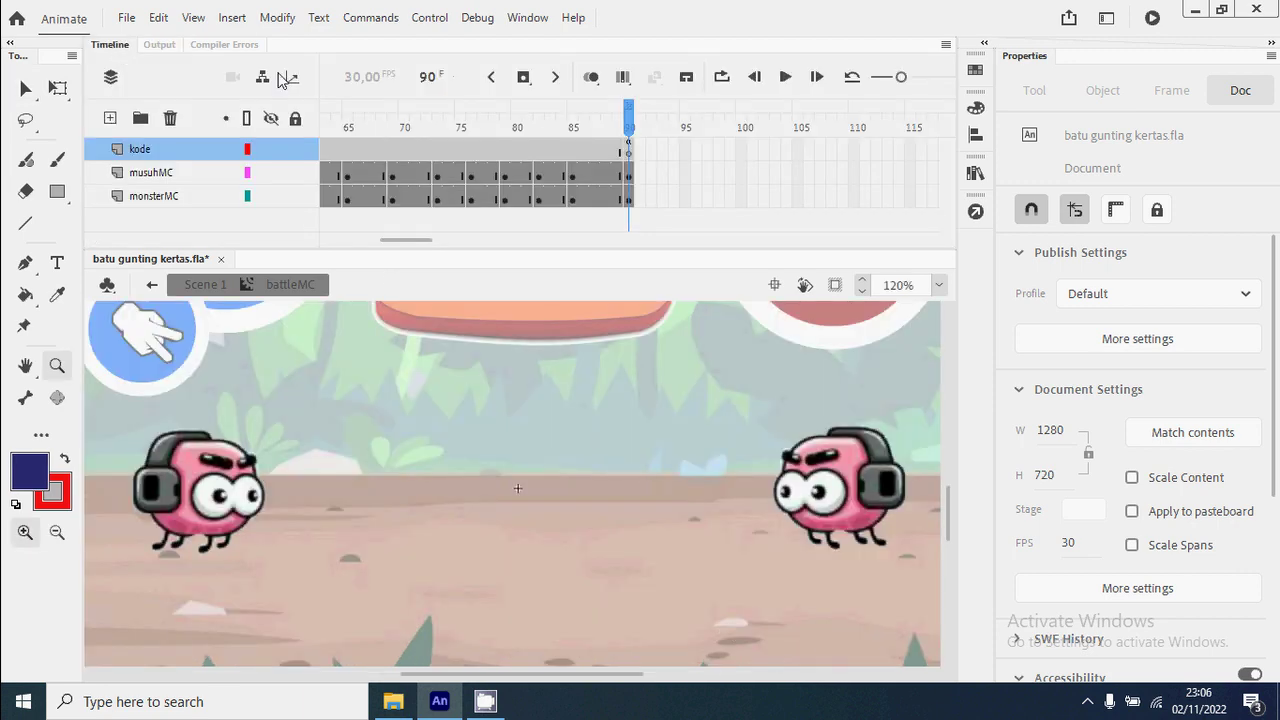
Insert keyframes at frame 95 on the monsterMC and musuhMC layers of battleMC.
{"action": "left_click", "coordinate": [682, 197]}
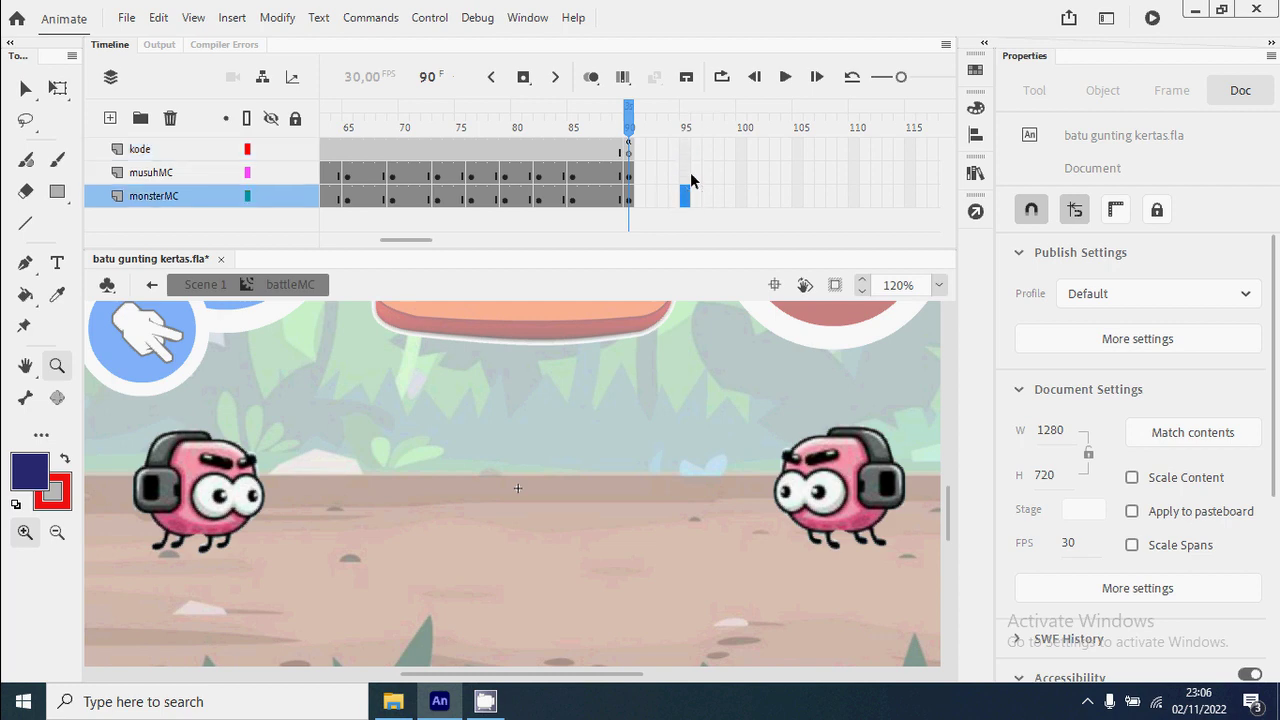
{"action": "right_click", "coordinate": [686, 200]}
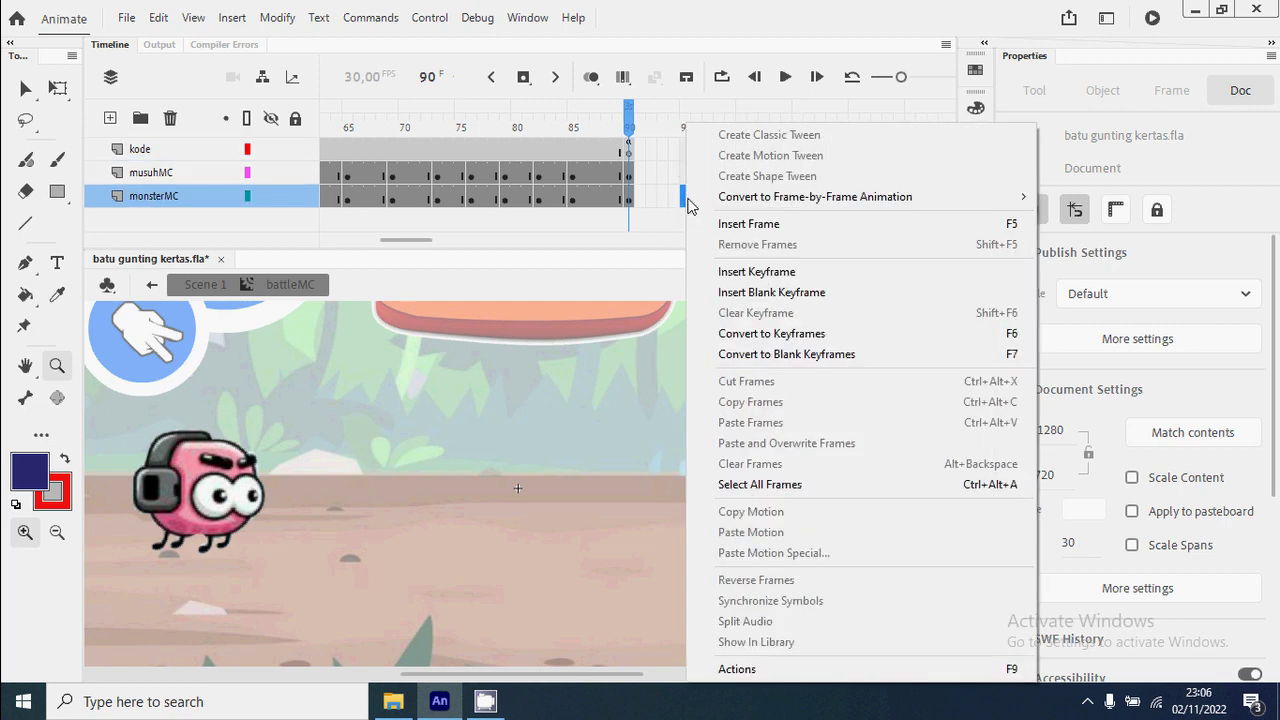
{"action": "left_click", "coordinate": [778, 272]}
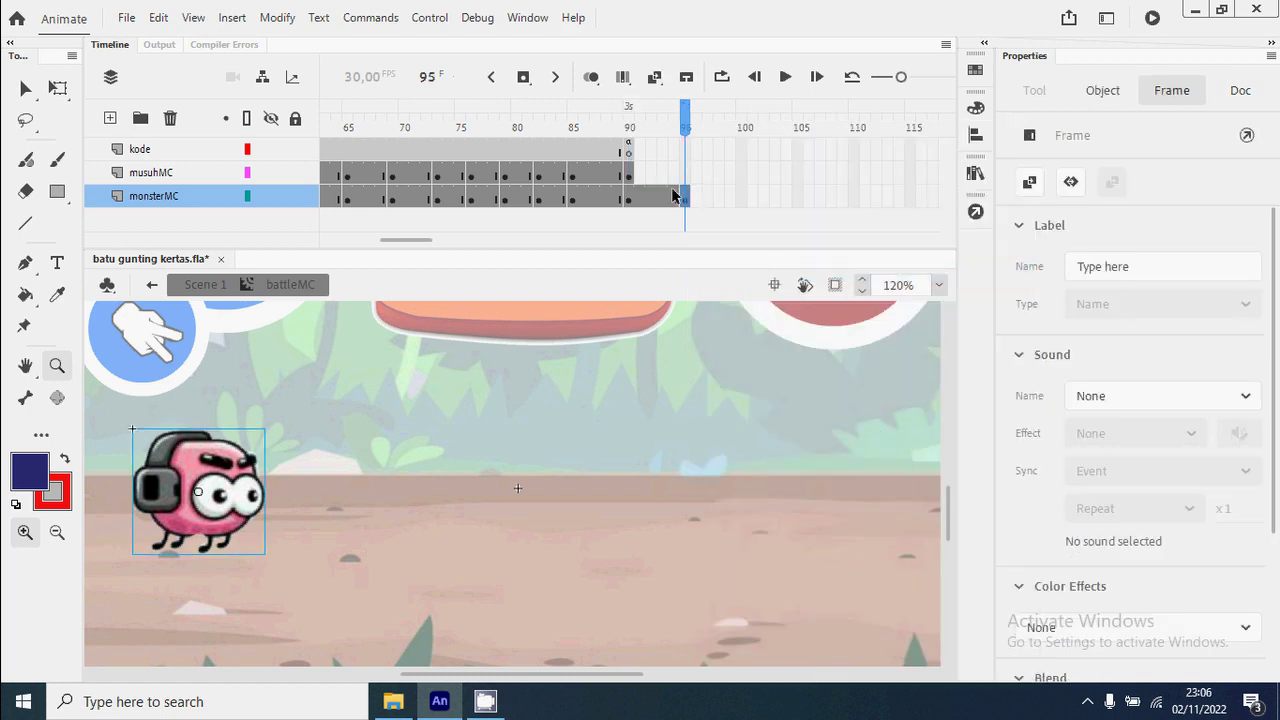
{"action": "left_click", "coordinate": [688, 176]}
{"action": "right_click", "coordinate": [688, 177]}
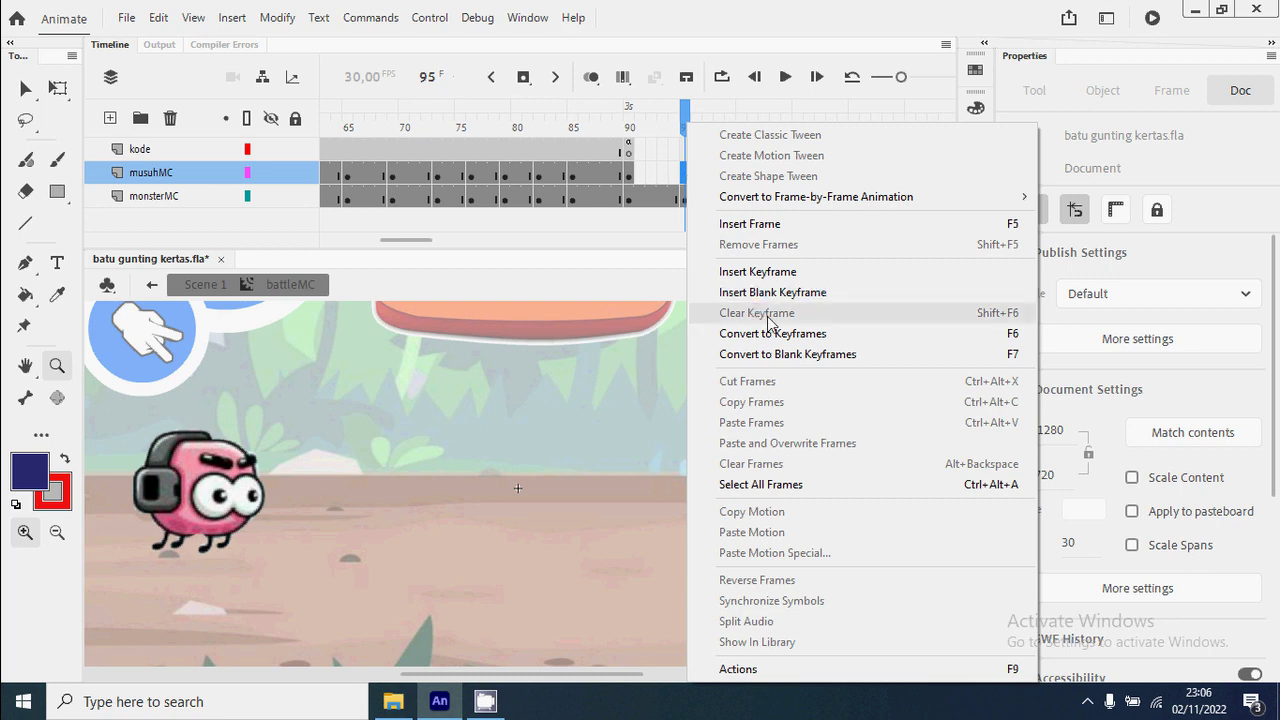
{"action": "left_click", "coordinate": [705, 272]}
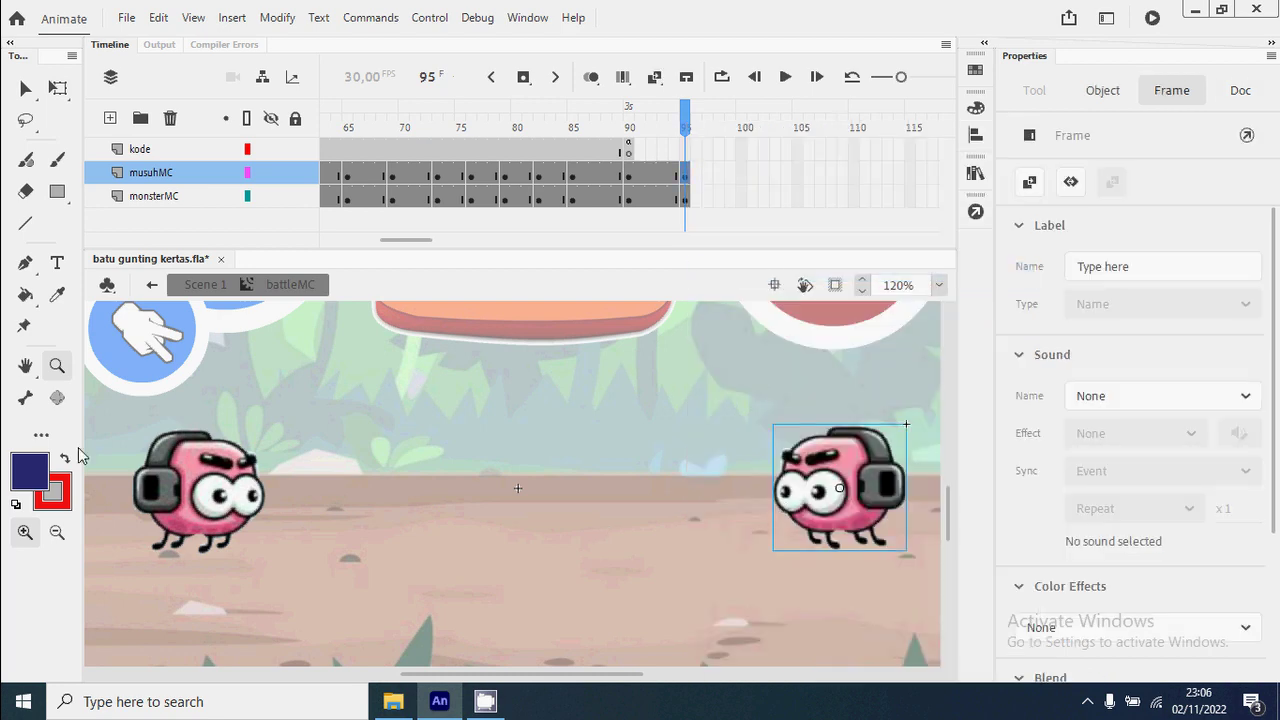
Rotate the enemy monster on the musuhMC layer at frame 95 by a quarter turn clockwise with Free Transform.
{"action": "left_click", "coordinate": [776, 512]}
{"action": "left_click", "coordinate": [769, 507], "text": "alt"}
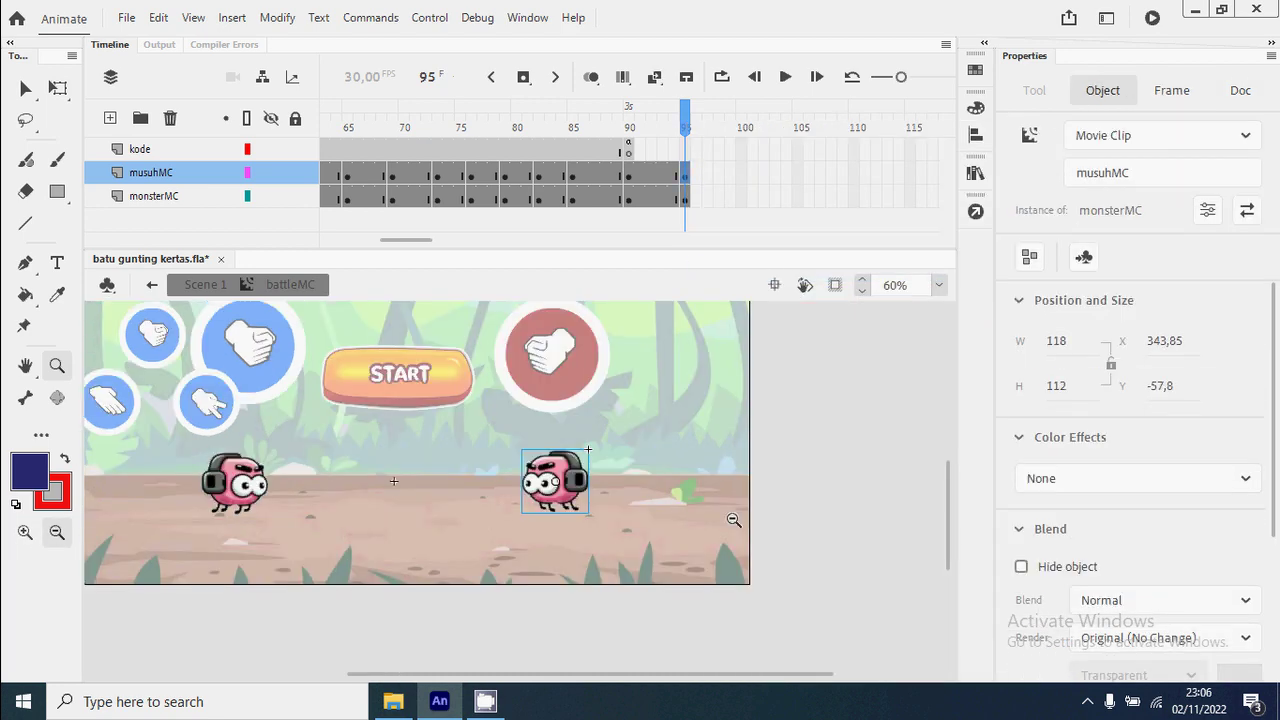
{"action": "left_click_drag", "start_coordinate": [471, 428], "coordinate": [620, 576]}
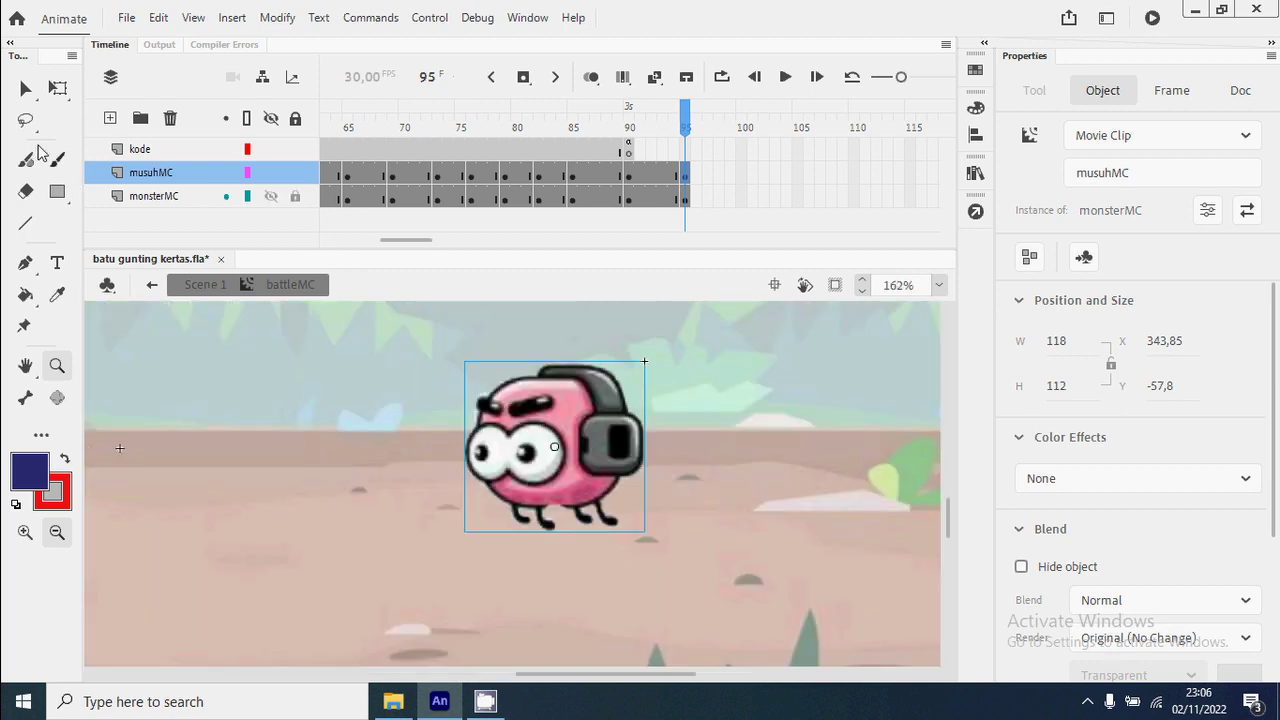
{"action": "left_click", "coordinate": [58, 89]}
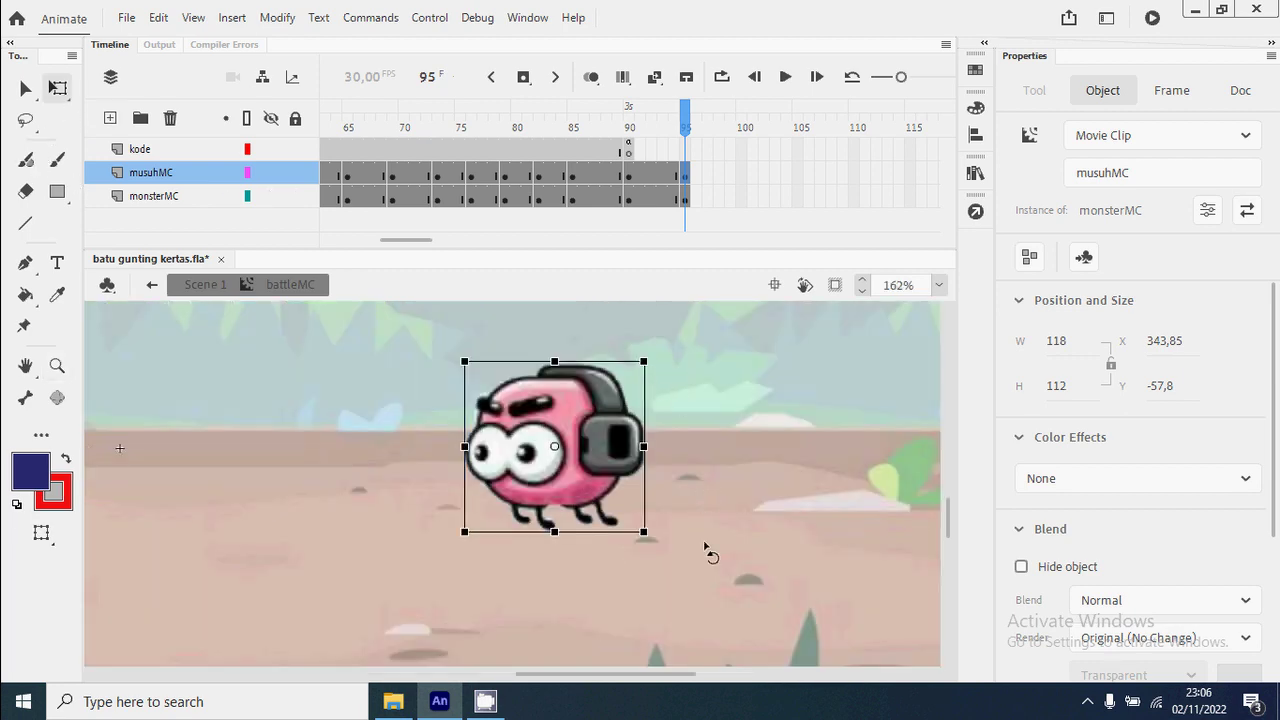
{"action": "mouse_move", "coordinate": [634, 541]}
{"action": "left_mouse_down"}
{"action": "mouse_move", "coordinate": [707, 552]}
{"action": "mouse_move", "coordinate": [636, 564]}
{"action": "mouse_move", "coordinate": [651, 558]}
{"action": "left_mouse_up"}
{"action": "key", "text": "ctrl+z"}
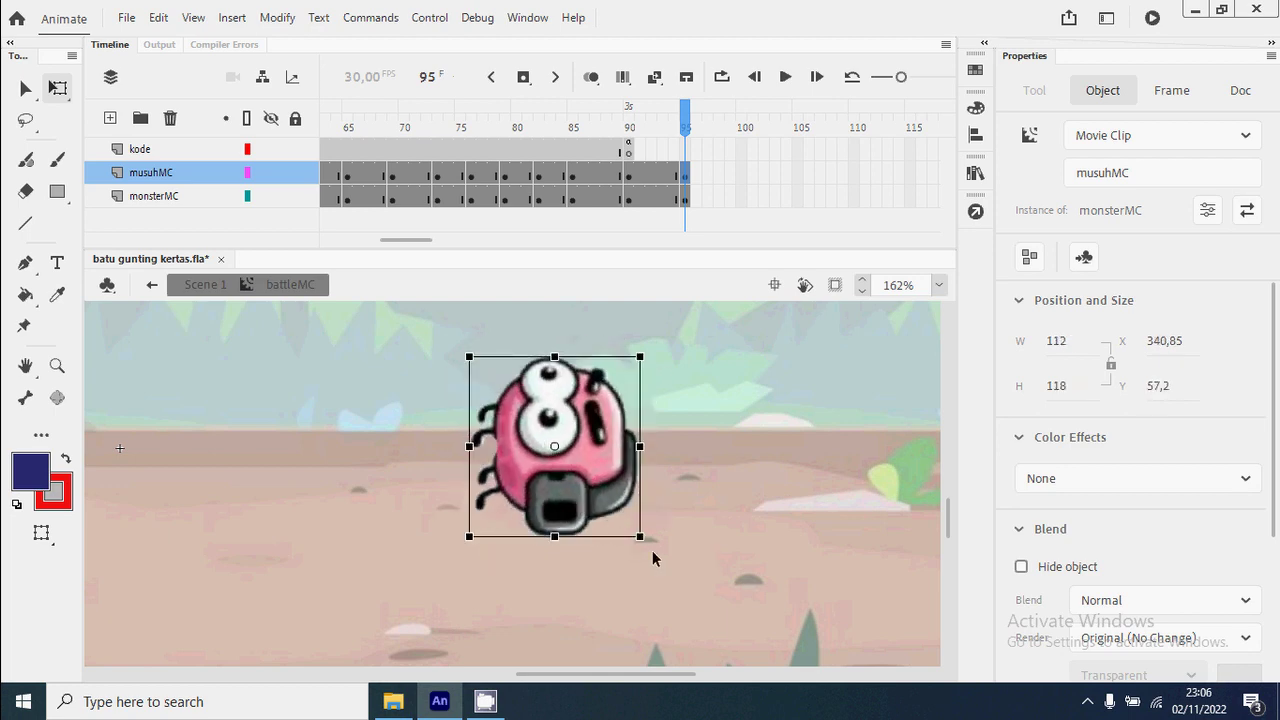
Undo the last move of the rotated enemy monster at frame 95 and deselect it.
{"action": "key", "text": "ctrl+z"}
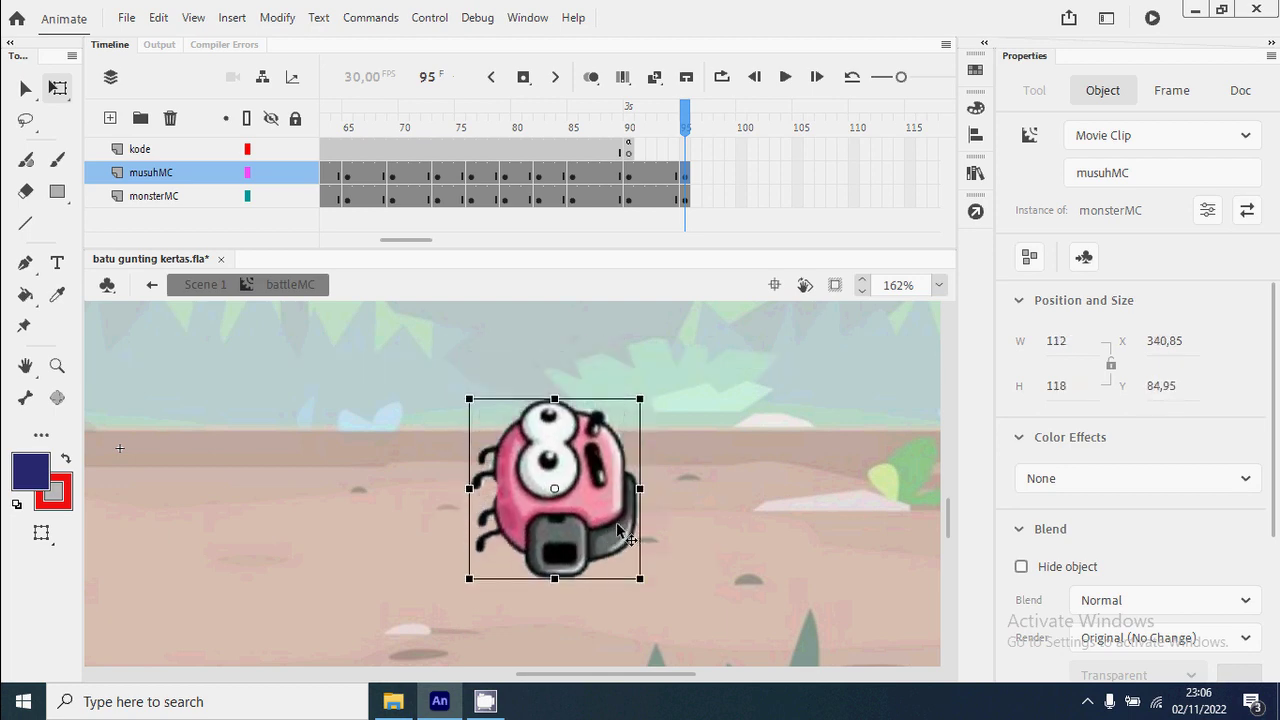
{"action": "key", "text": "ctrl+2"}
{"action": "left_click", "coordinate": [866, 562]}
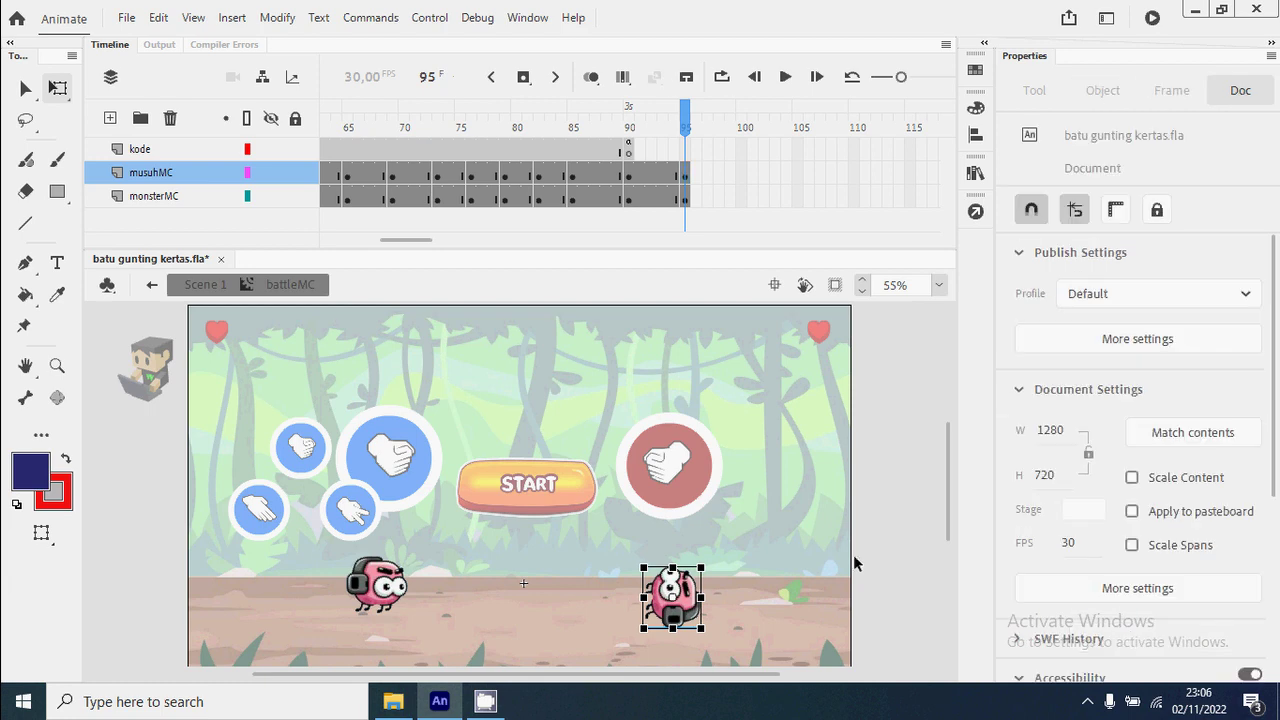
Choose the PolyStar tool for drawing near the fallen enemy monster and set its stroke colour to golden yellow.
{"action": "key", "text": "z"}
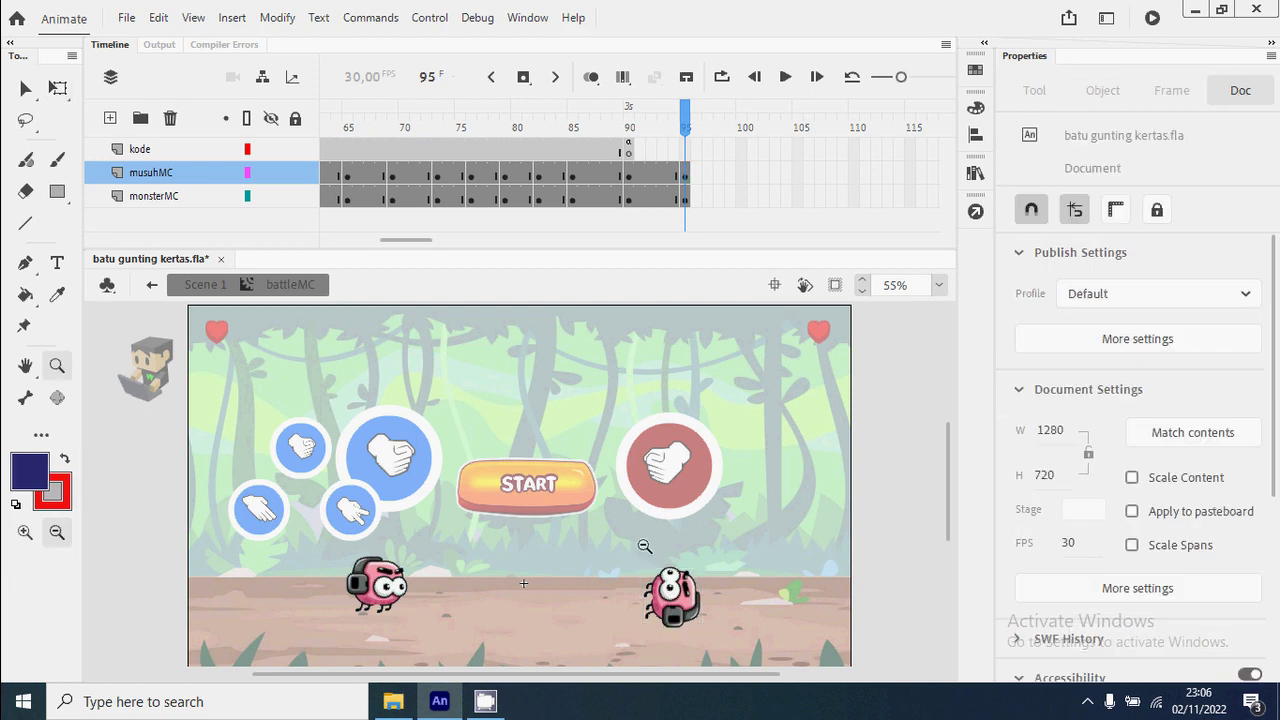
{"action": "left_click_drag", "start_coordinate": [620, 512], "coordinate": [730, 646]}
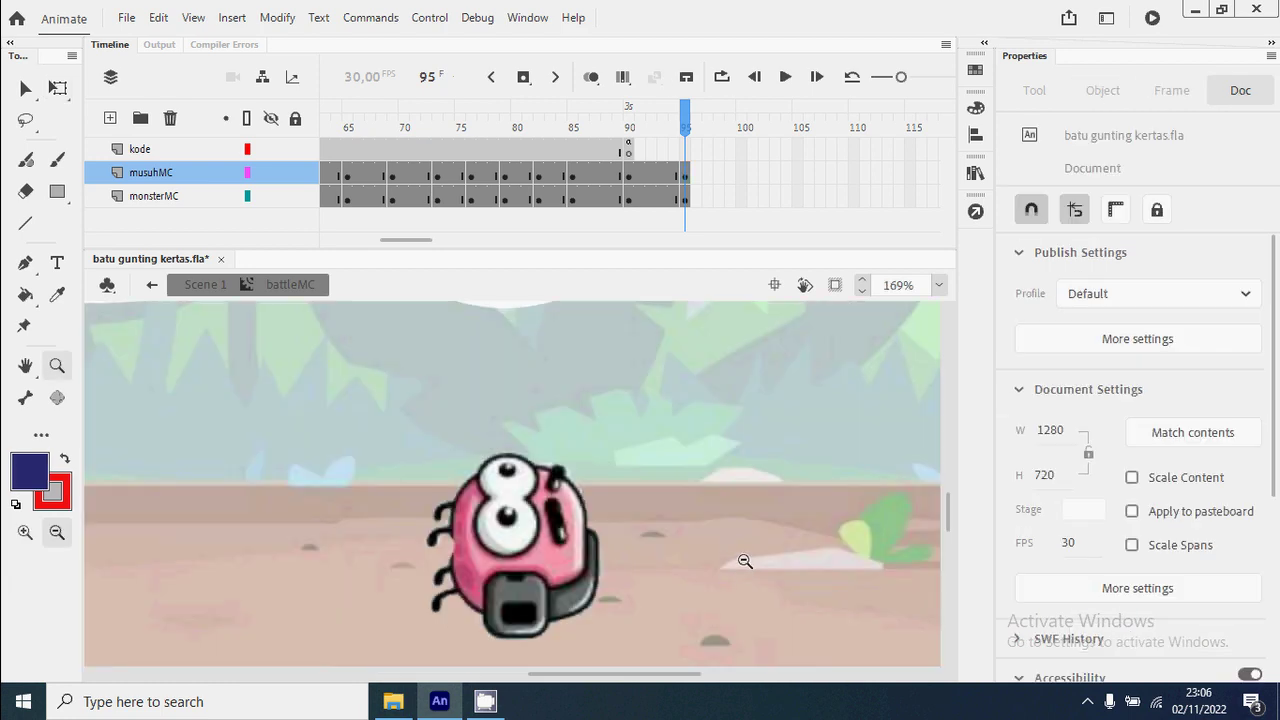
{"action": "left_click", "coordinate": [55, 198]}
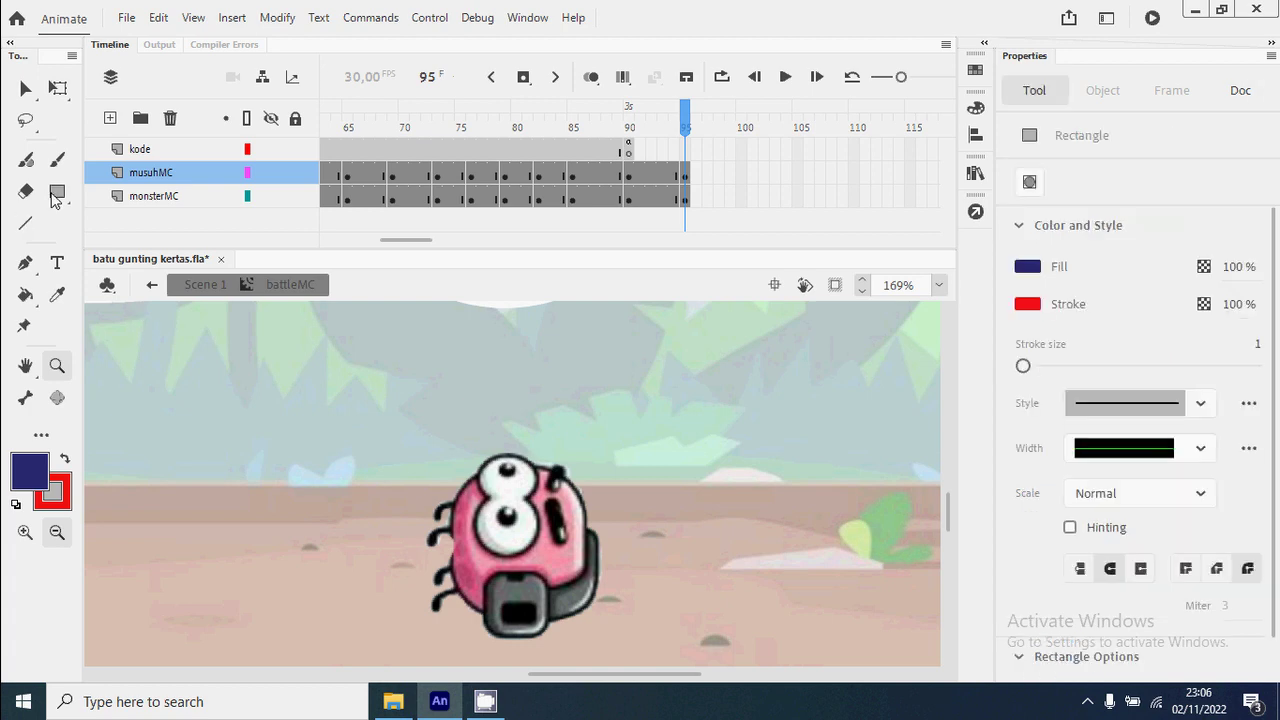
{"action": "left_click", "coordinate": [55, 198]}
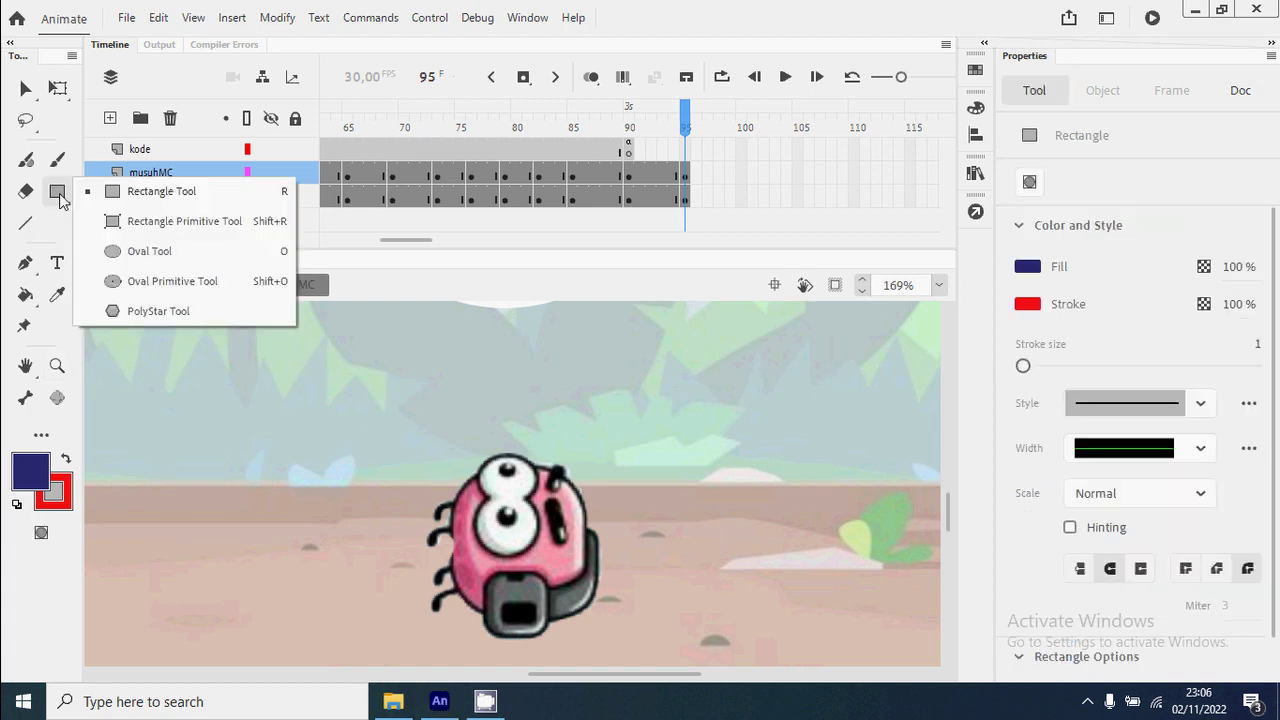
{"action": "left_click", "coordinate": [180, 311]}
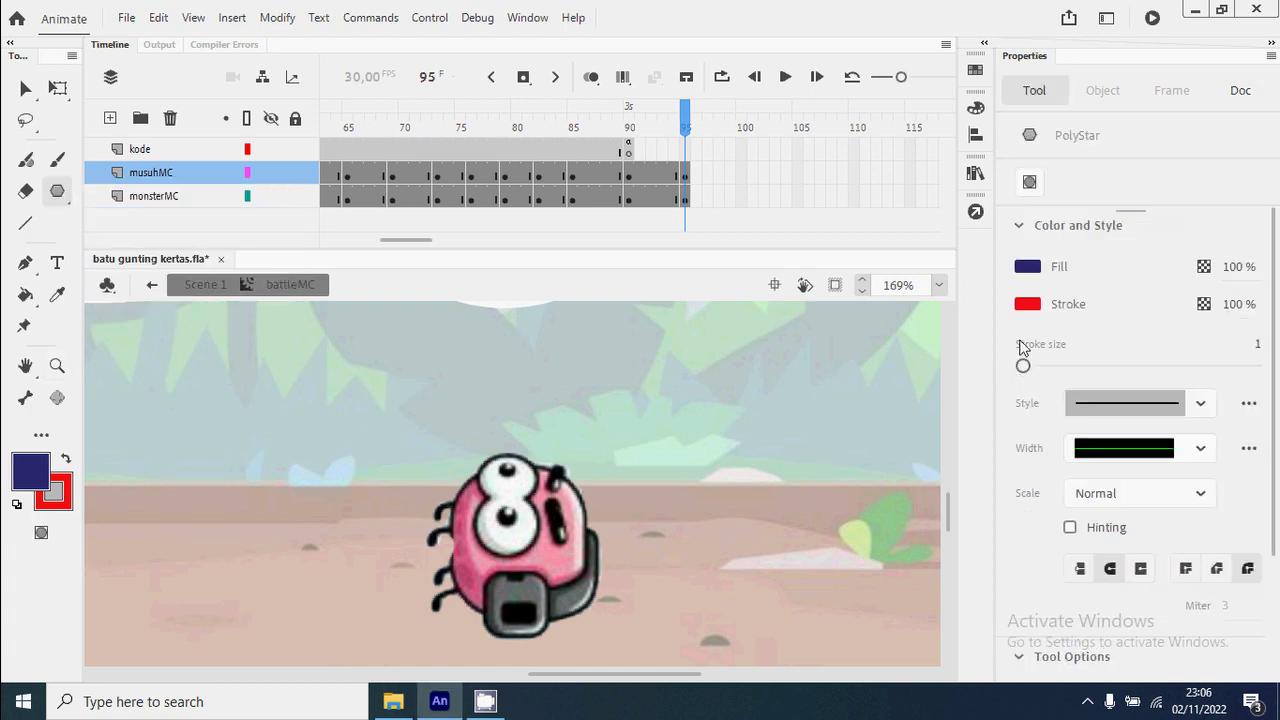
{"action": "left_click", "coordinate": [1028, 305]}
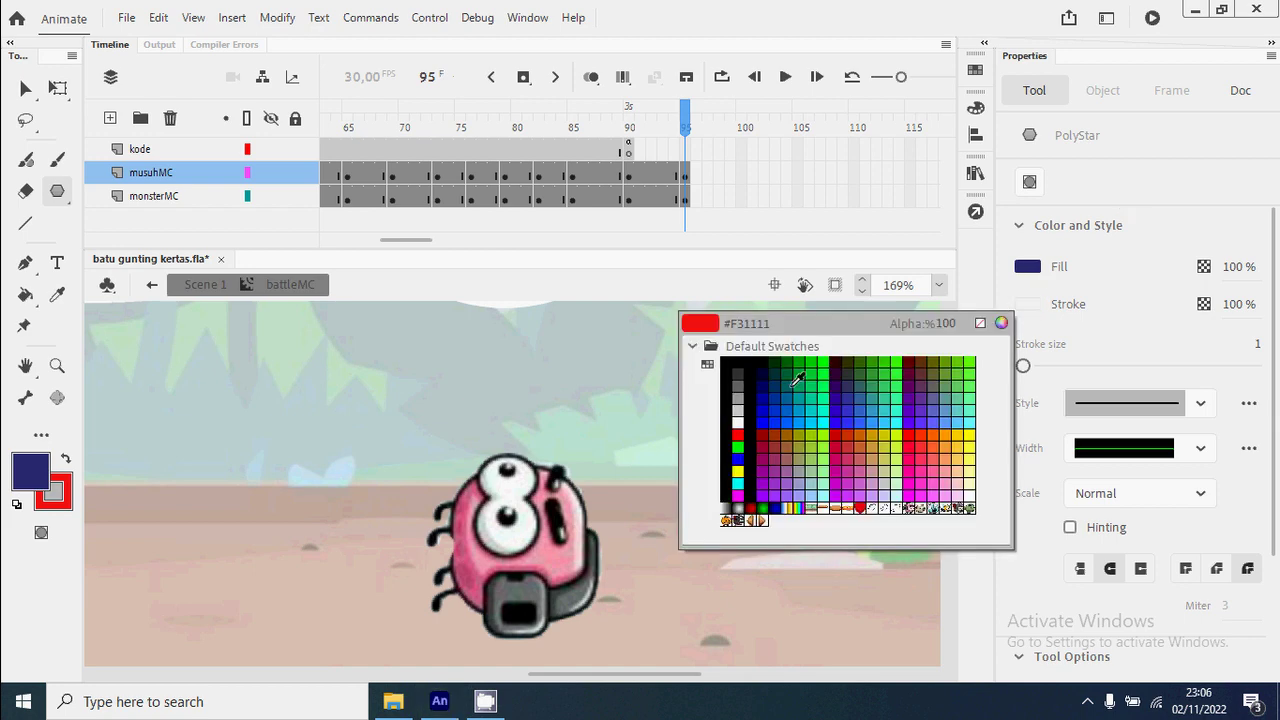
{"action": "left_click", "coordinate": [956, 433]}
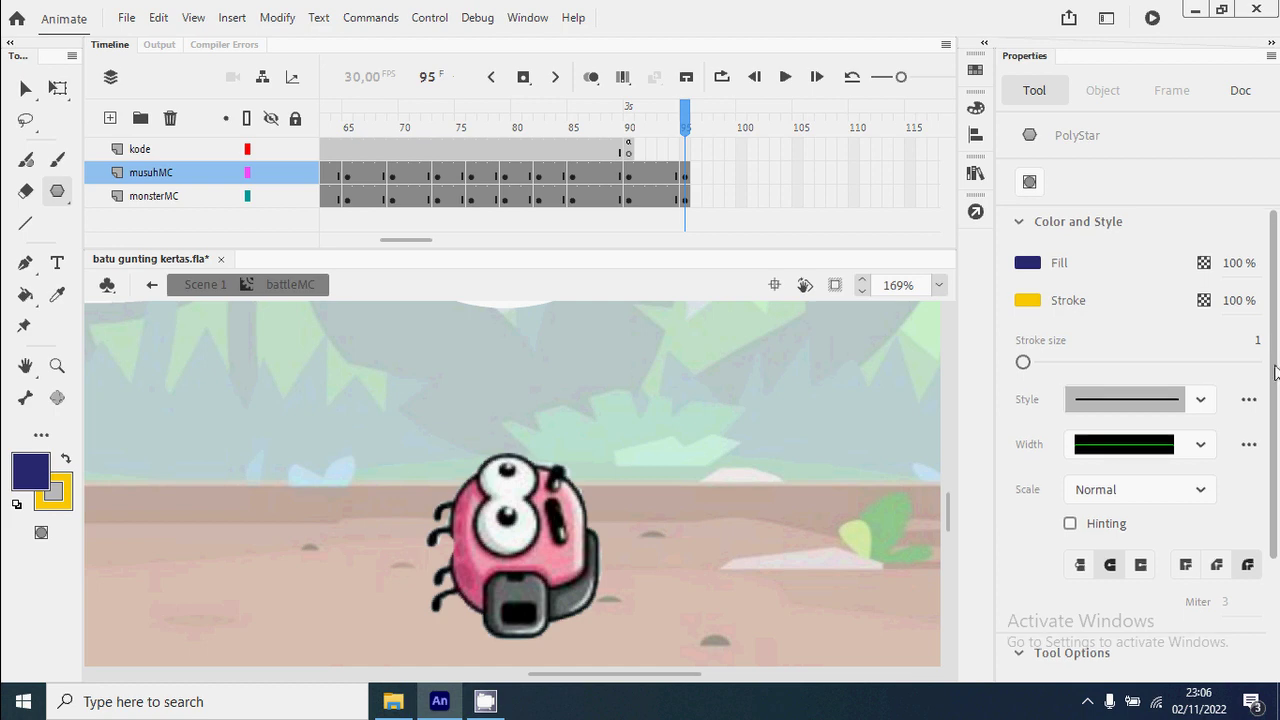
Set the PolyStar style to star, adjust the star point size, and draw a small five-pointed star above the enemy monster.
{"action": "scroll", "coordinate": [1140, 450], "scroll_direction": "down", "scroll_amount": 3}
{"action": "left_click", "coordinate": [1245, 547]}
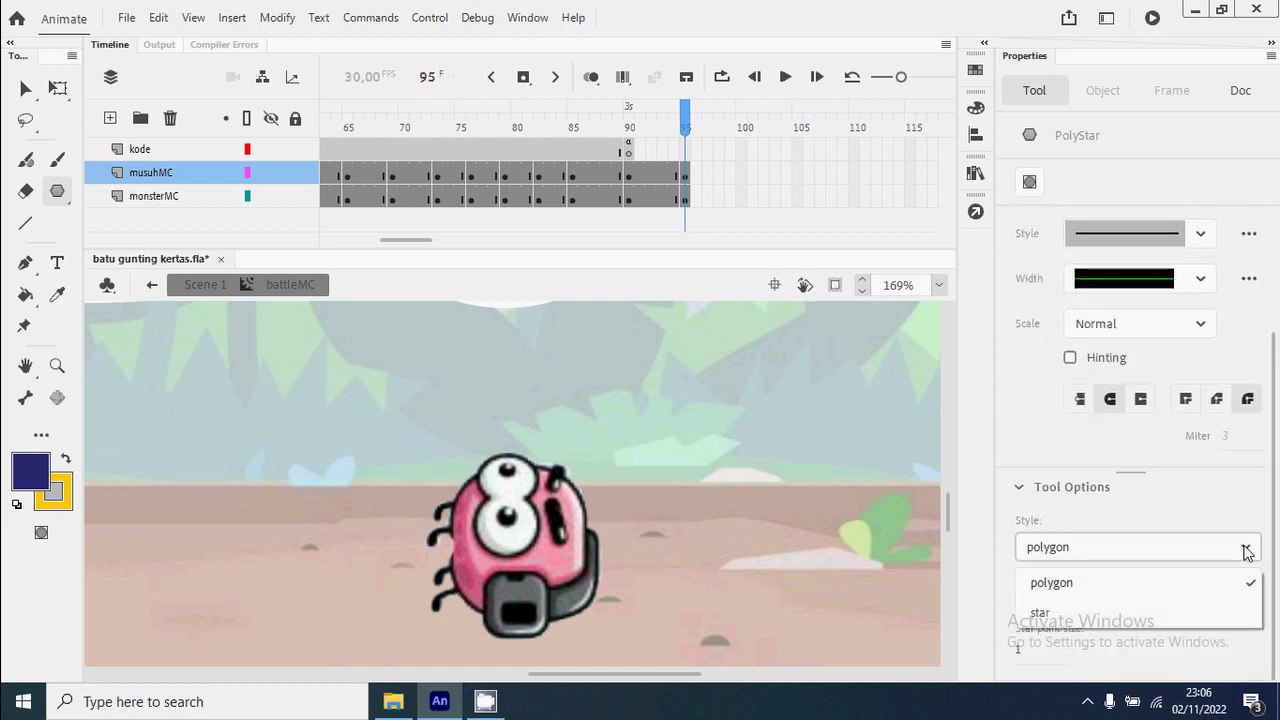
{"action": "left_click", "coordinate": [1147, 612]}
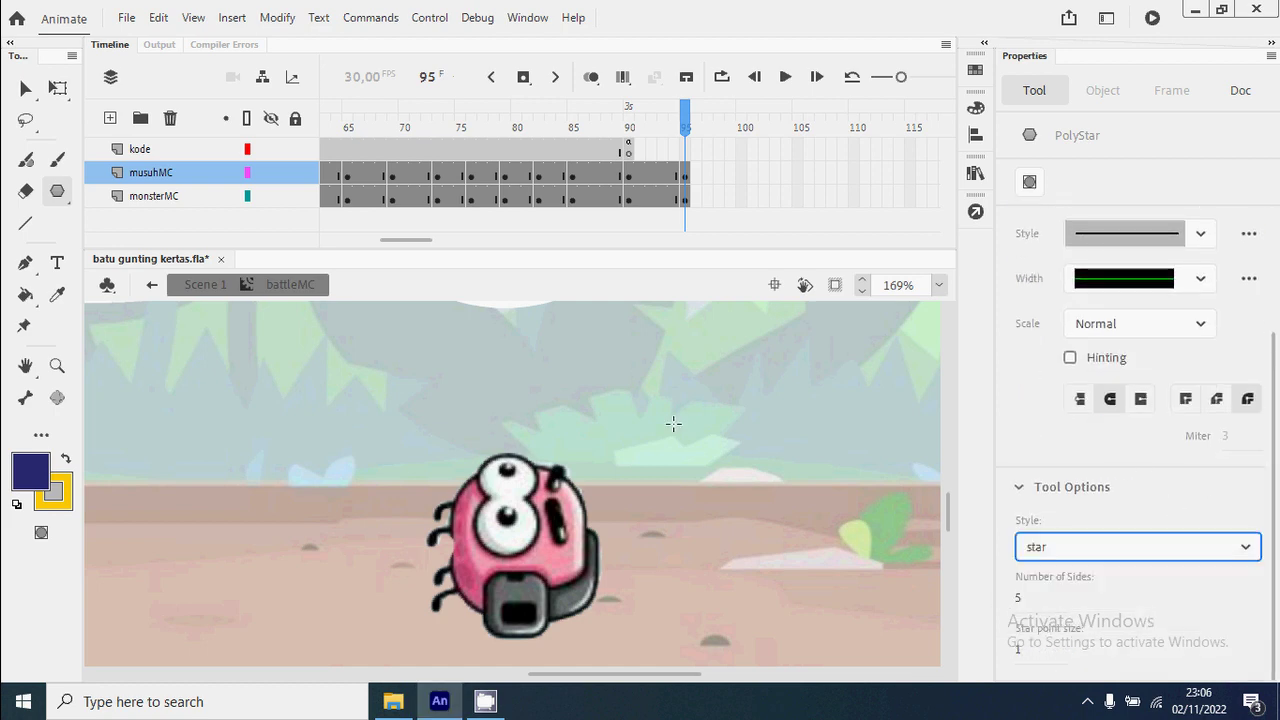
{"action": "left_click", "coordinate": [1022, 649]}
{"action": "type", "text": "0,9"}
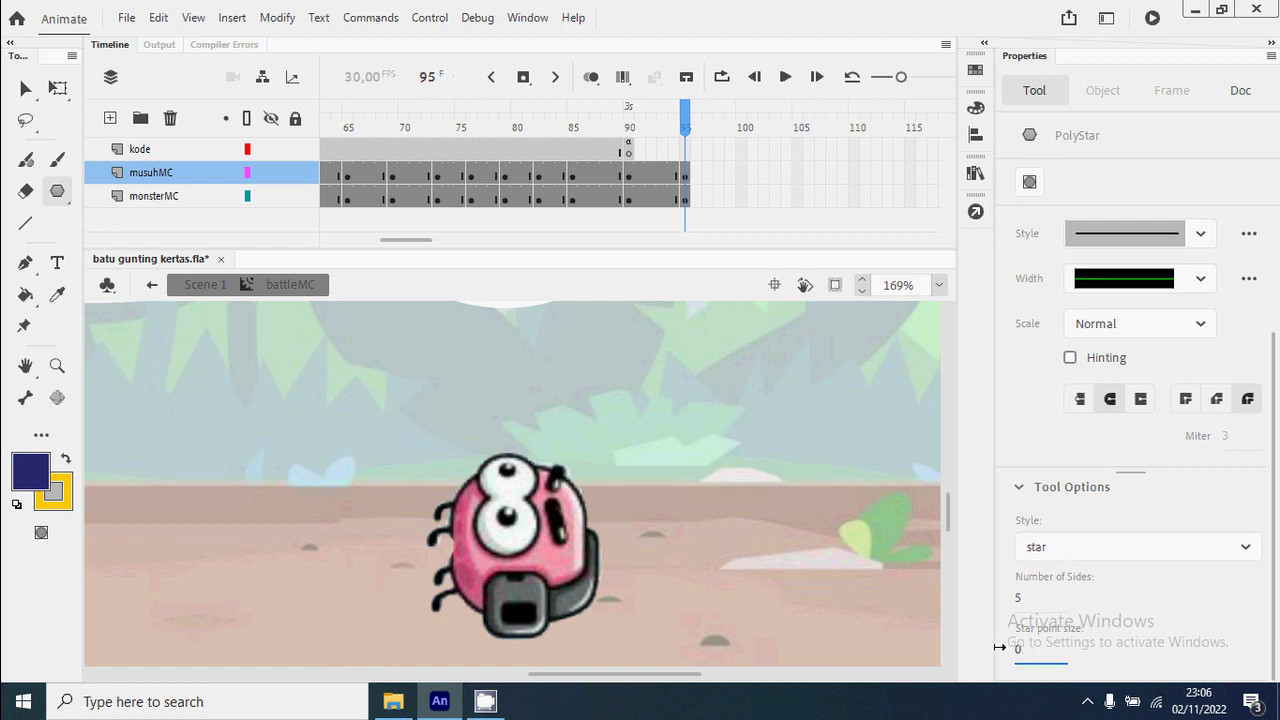
{"action": "left_click_drag", "start_coordinate": [1012, 649], "coordinate": [1010, 649]}
{"action": "mouse_move", "coordinate": [650, 350]}
{"action": "left_mouse_down"}
{"action": "mouse_move", "coordinate": [674, 374]}
{"action": "mouse_move", "coordinate": [598, 311]}
{"action": "left_mouse_up"}
{"action": "key", "text": "v"}
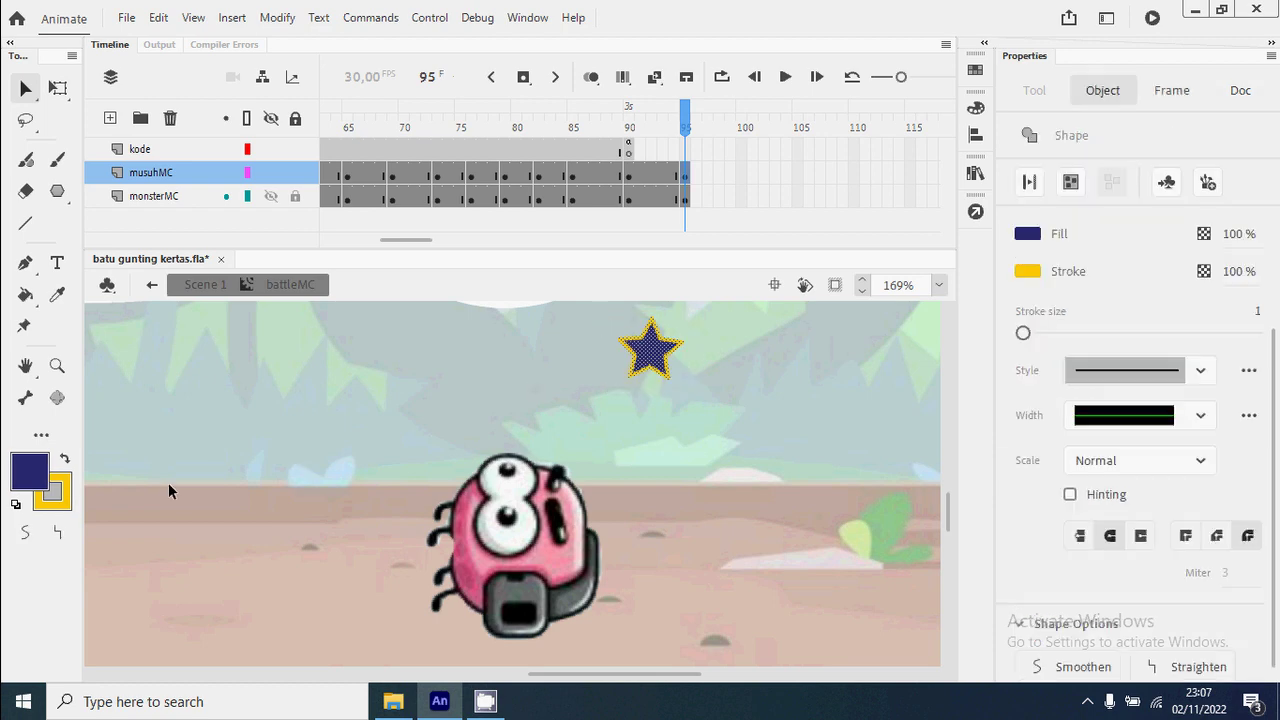
Swap the star's fill and stroke colours so the fill is yellow, and delete its dark blue outline.
{"action": "left_click", "coordinate": [64, 458]}
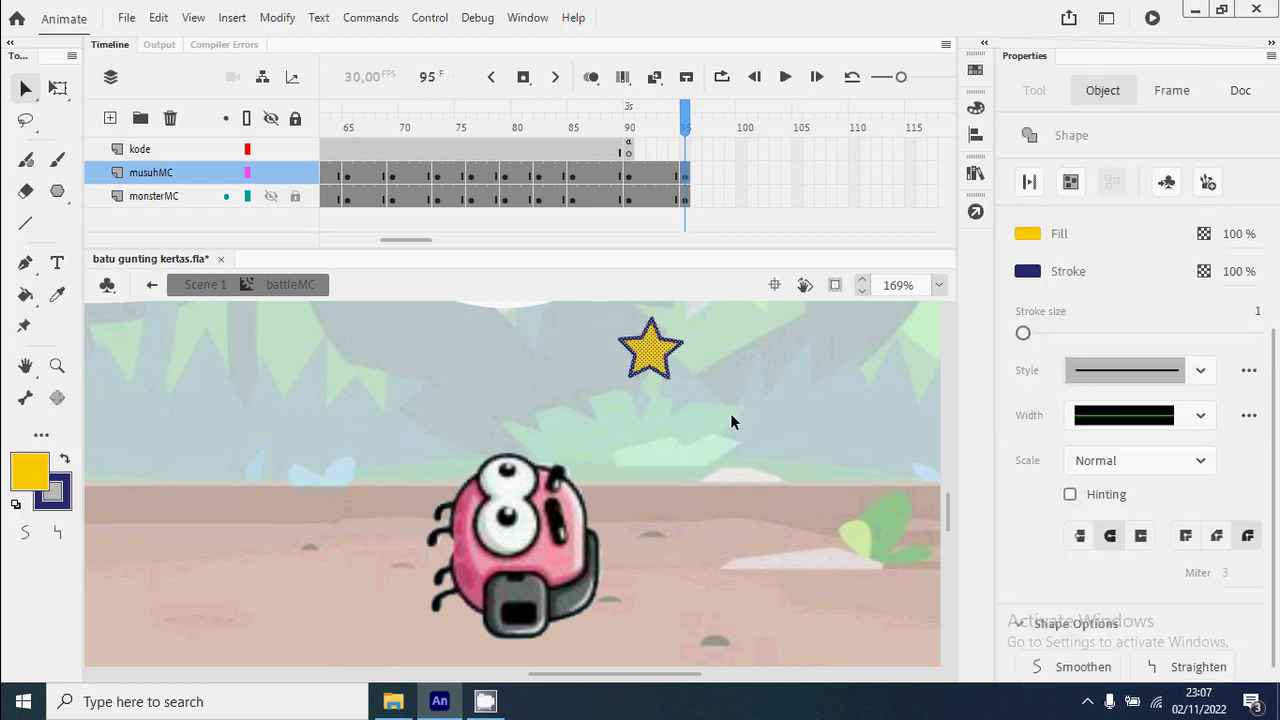
{"action": "left_click", "coordinate": [667, 385]}
{"action": "left_click", "coordinate": [665, 380]}
{"action": "left_click", "coordinate": [667, 385]}
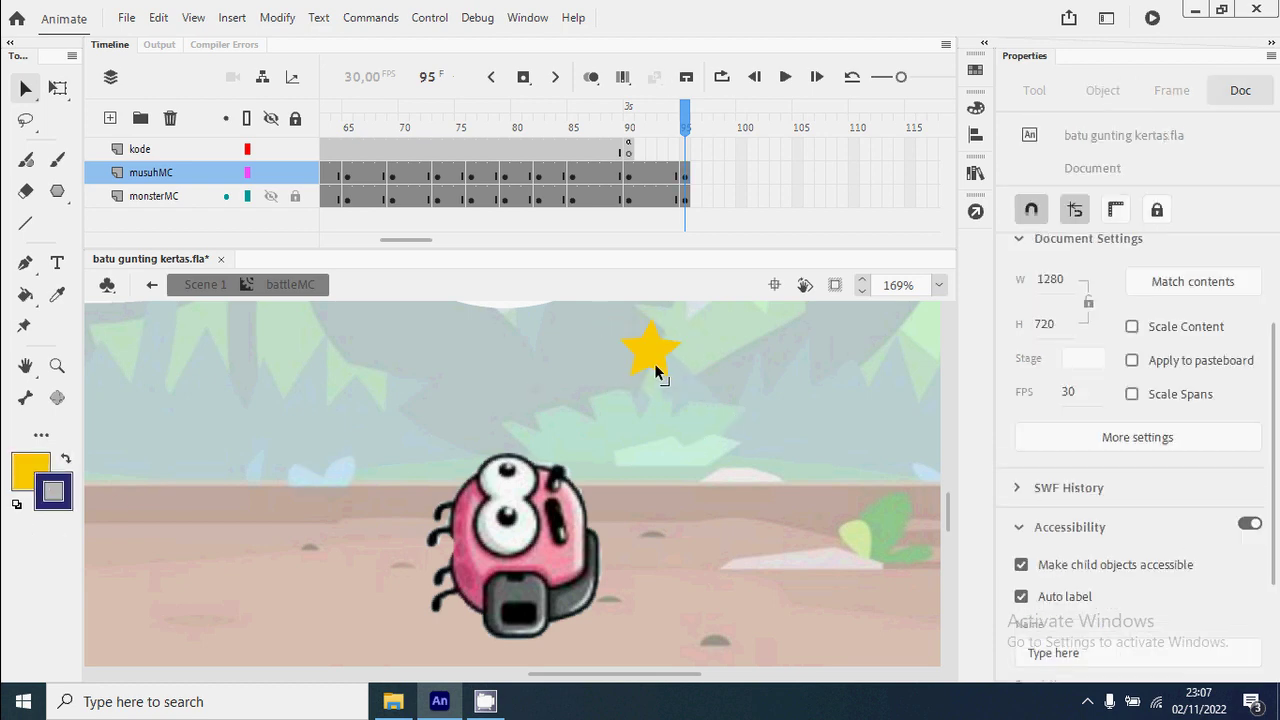
Move the star just above the enemy monster's head and convert it to a movie clip symbol named bintang.
{"action": "left_click", "coordinate": [660, 363]}
{"action": "left_click_drag", "start_coordinate": [660, 363], "coordinate": [578, 425]}
{"action": "right_click", "coordinate": [576, 424]}
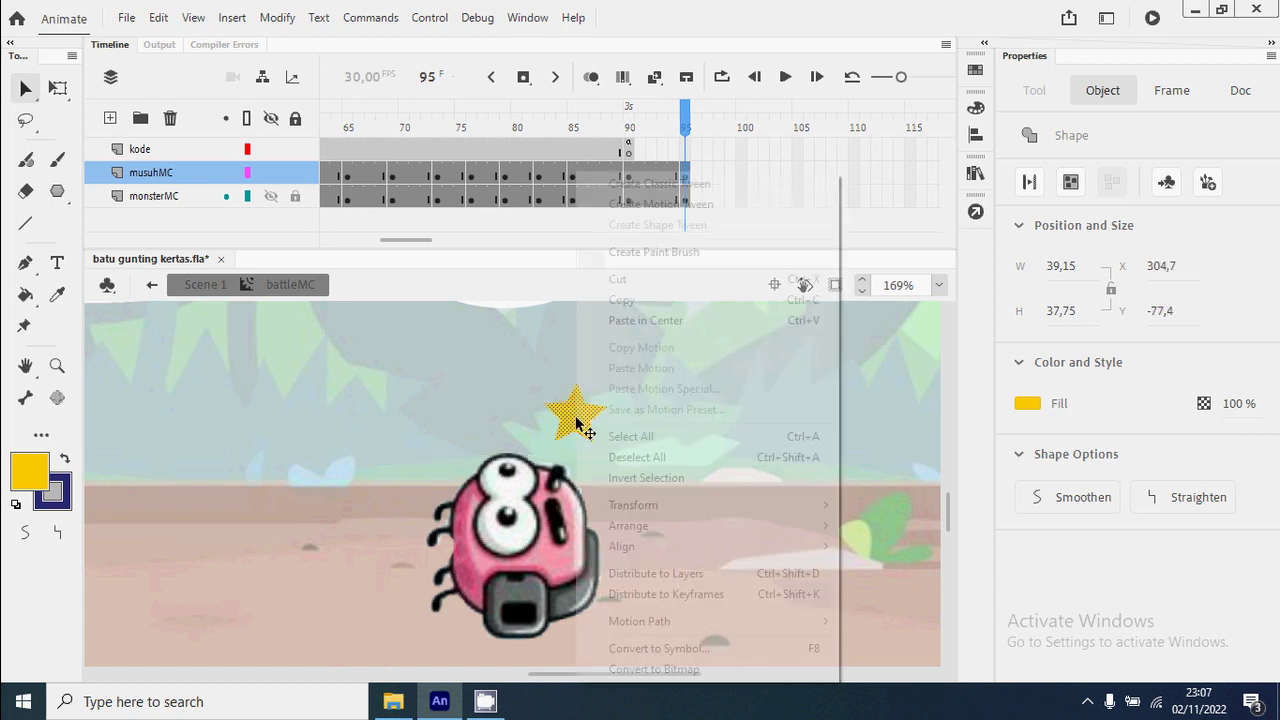
{"action": "left_click", "coordinate": [718, 650]}
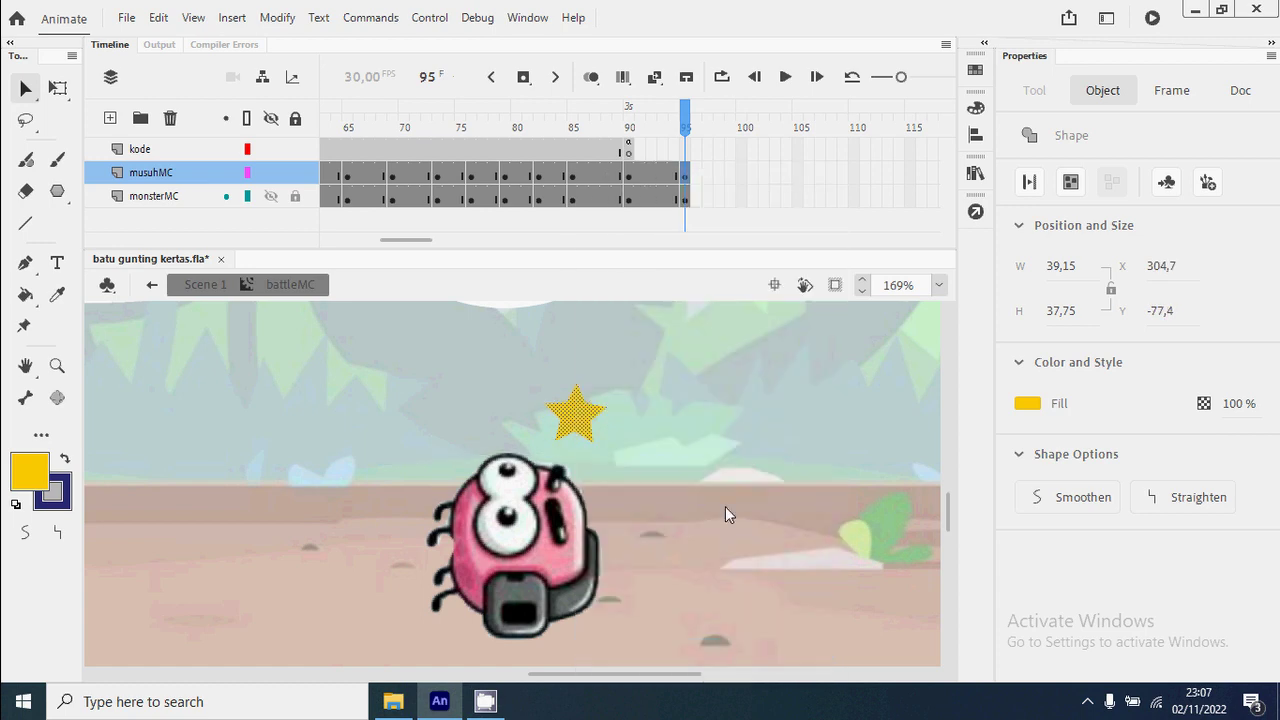
{"action": "type", "text": "bi"}
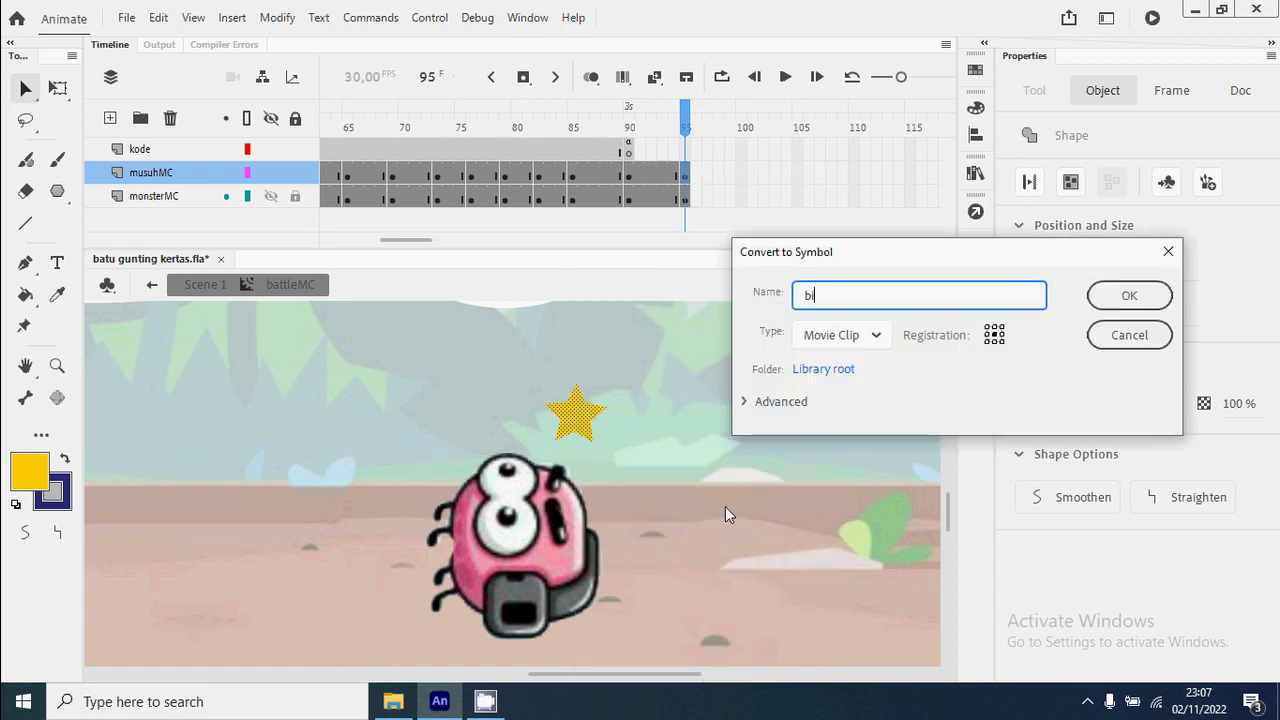
{"action": "type", "text": "ntang"}
{"action": "key", "text": "Return"}
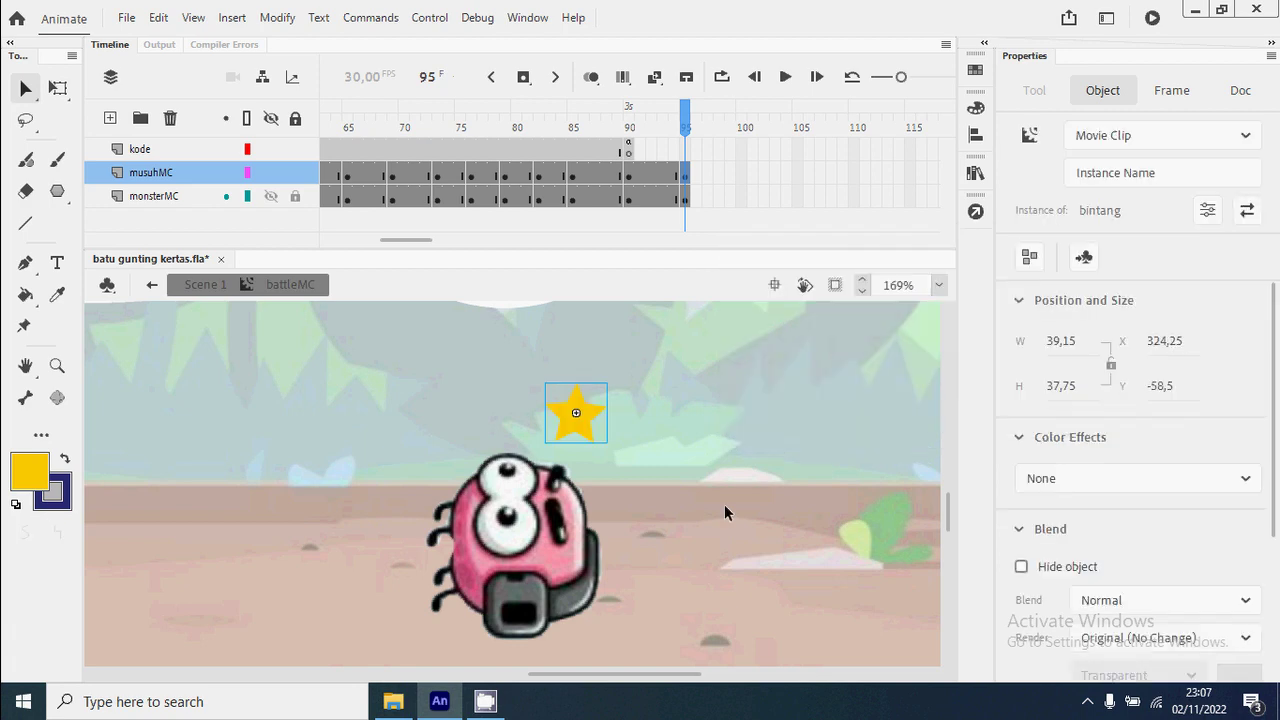
Convert the bintang instance into another movie clip symbol named animasi bintang.
{"action": "right_click", "coordinate": [590, 425]}
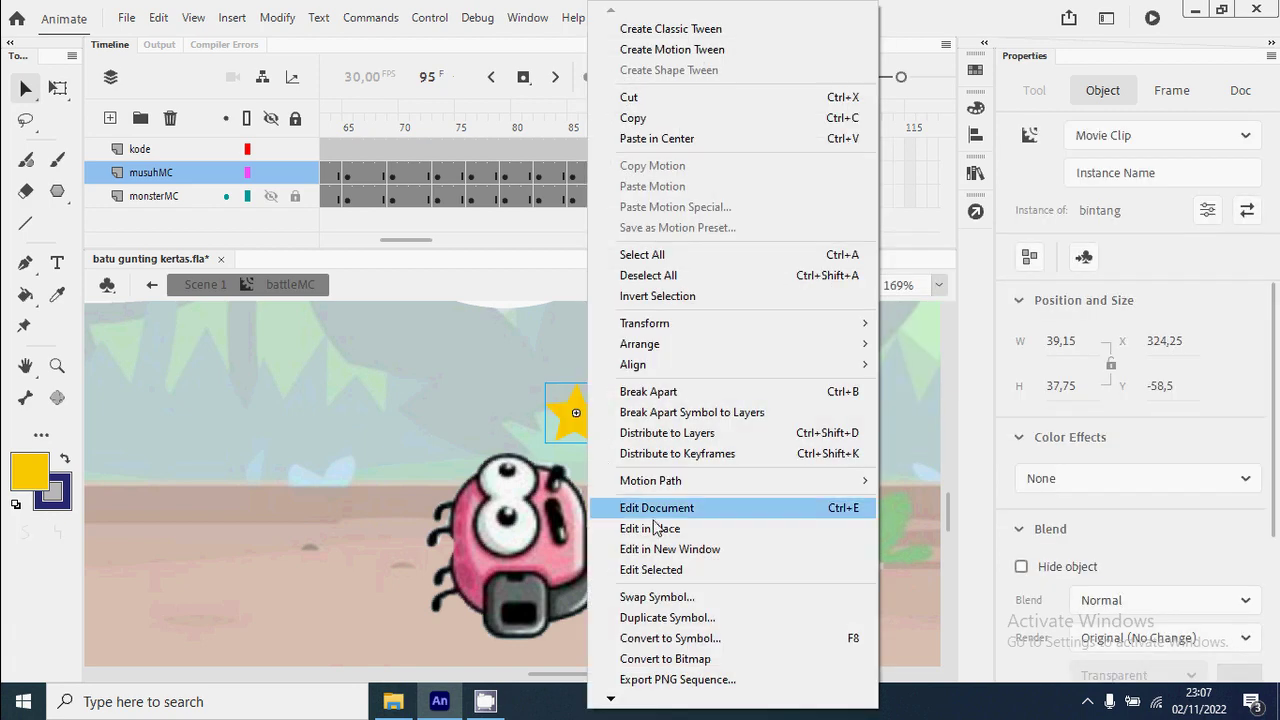
{"action": "left_click", "coordinate": [705, 638]}
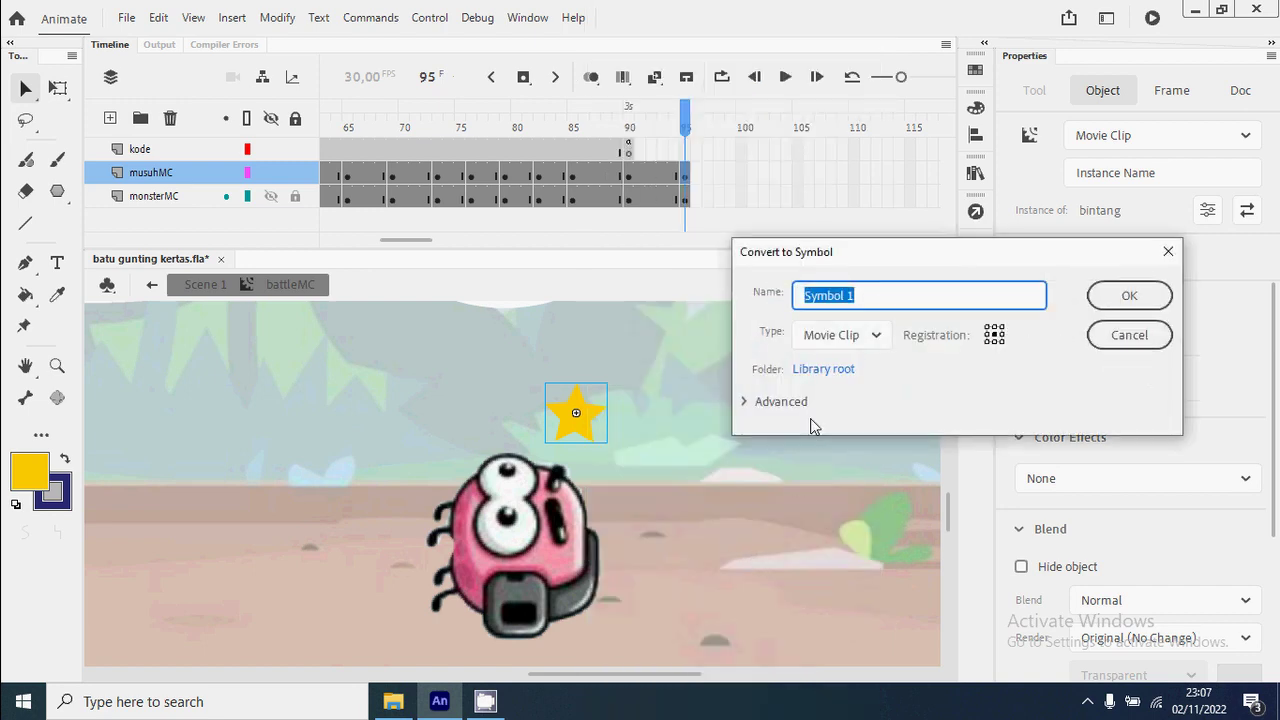
{"action": "type", "text": "animasi"}
{"action": "type", "text": " bintang"}
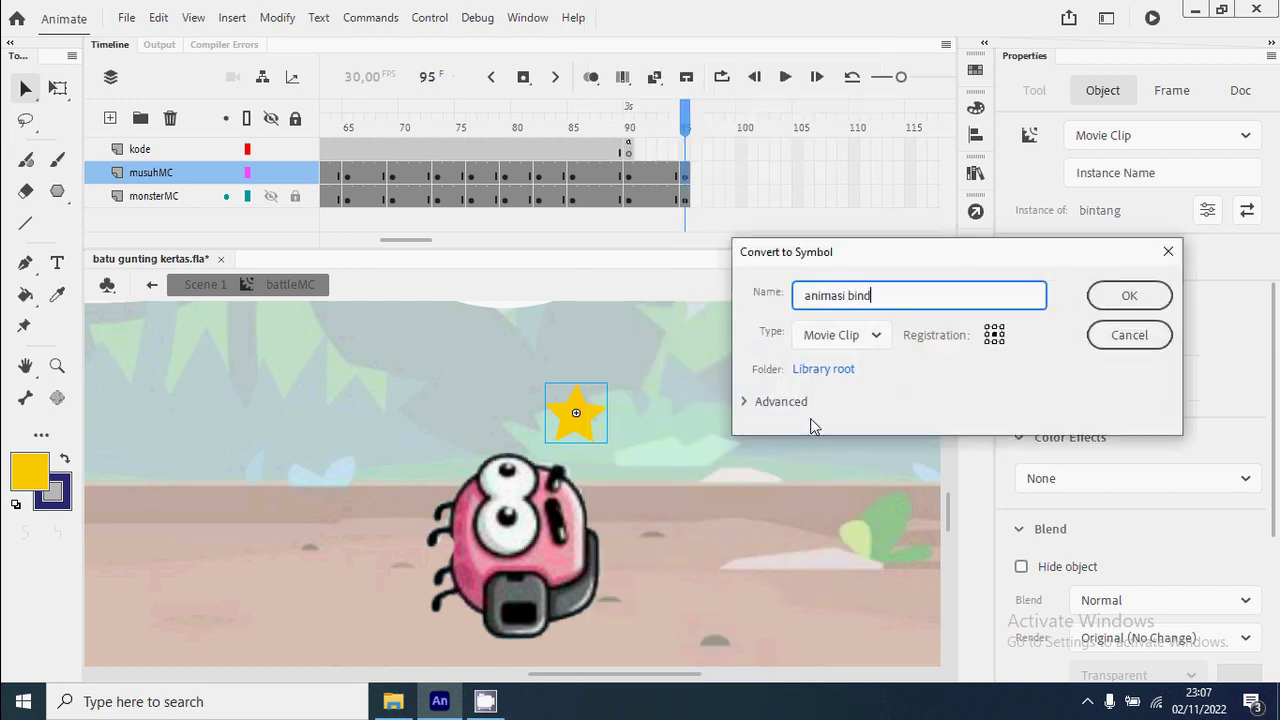
{"action": "key", "text": "Return"}
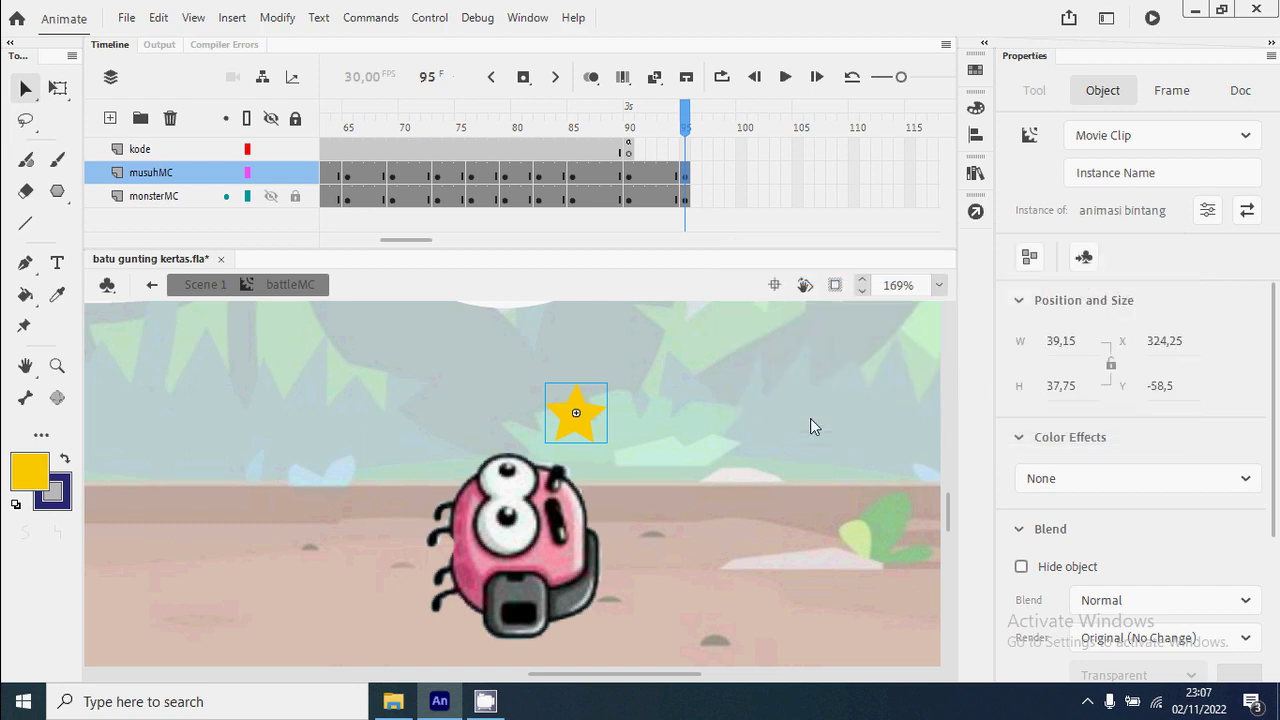
Open the animasi bintang movie clip for editing and insert a keyframe at frame 25 of Layer_1.
{"action": "double_click", "coordinate": [587, 433]}
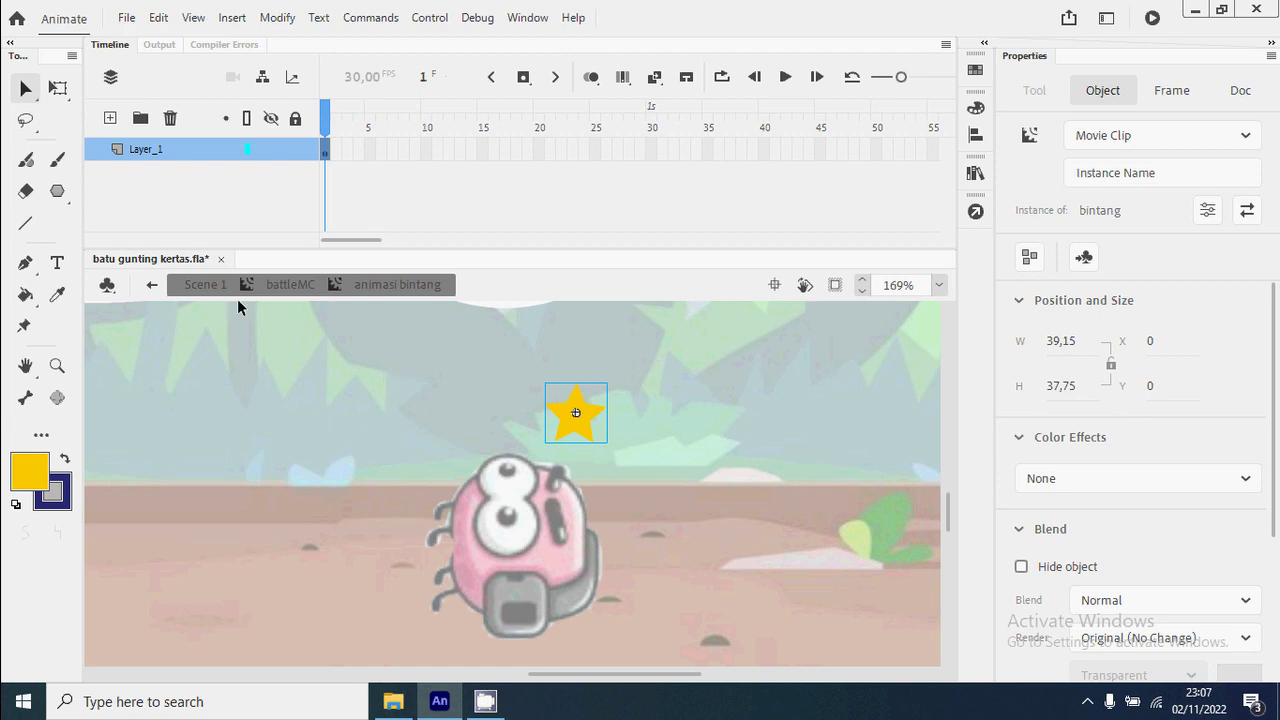
{"action": "left_click", "coordinate": [648, 150]}
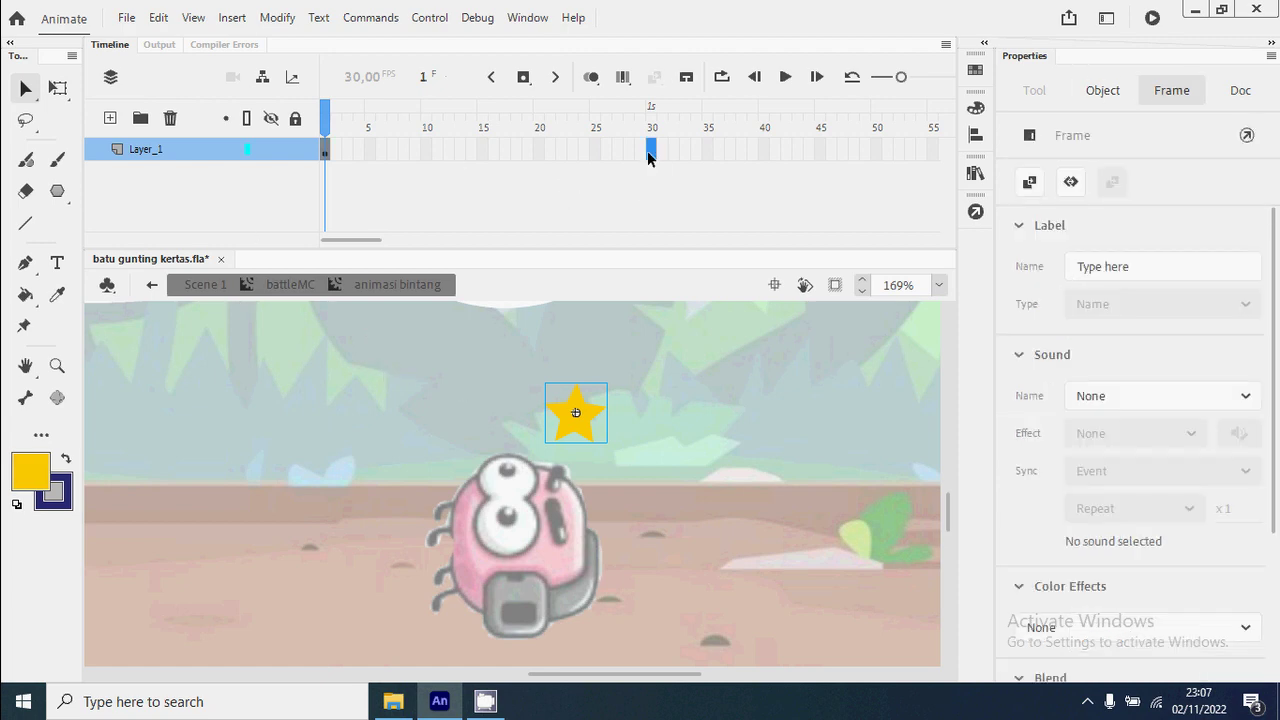
{"action": "right_click", "coordinate": [597, 149]}
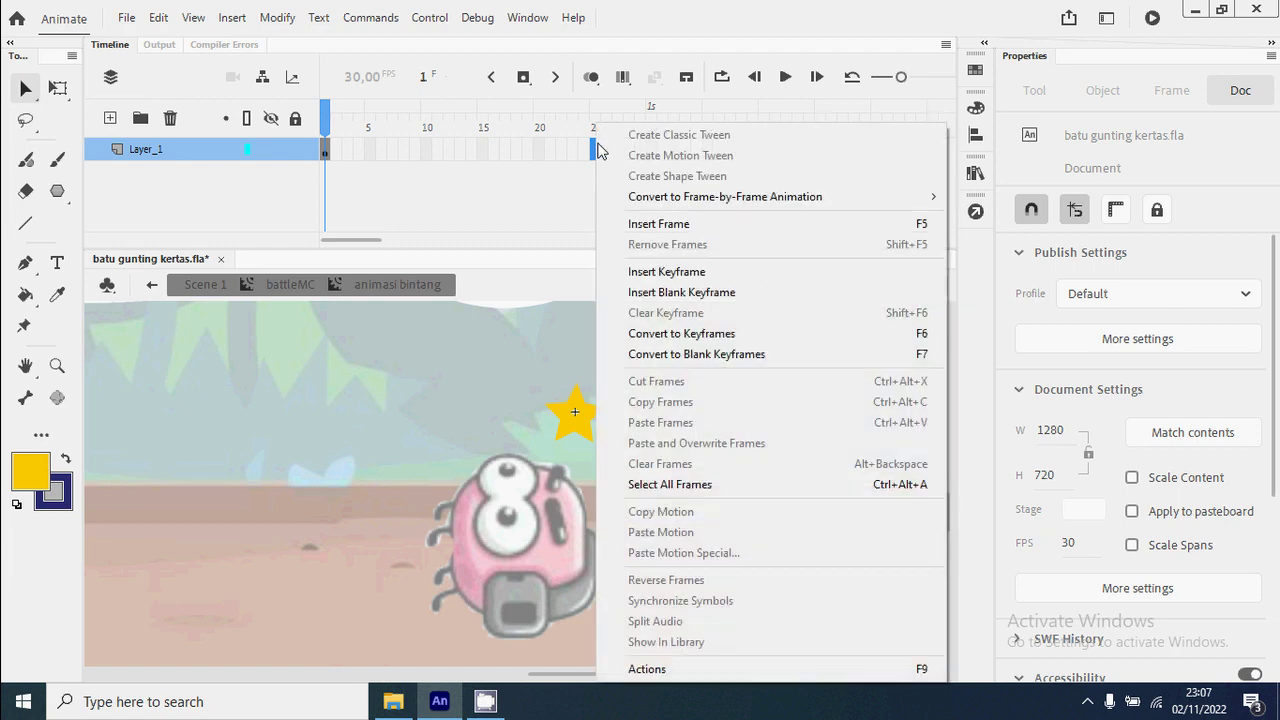
{"action": "left_click", "coordinate": [666, 272]}
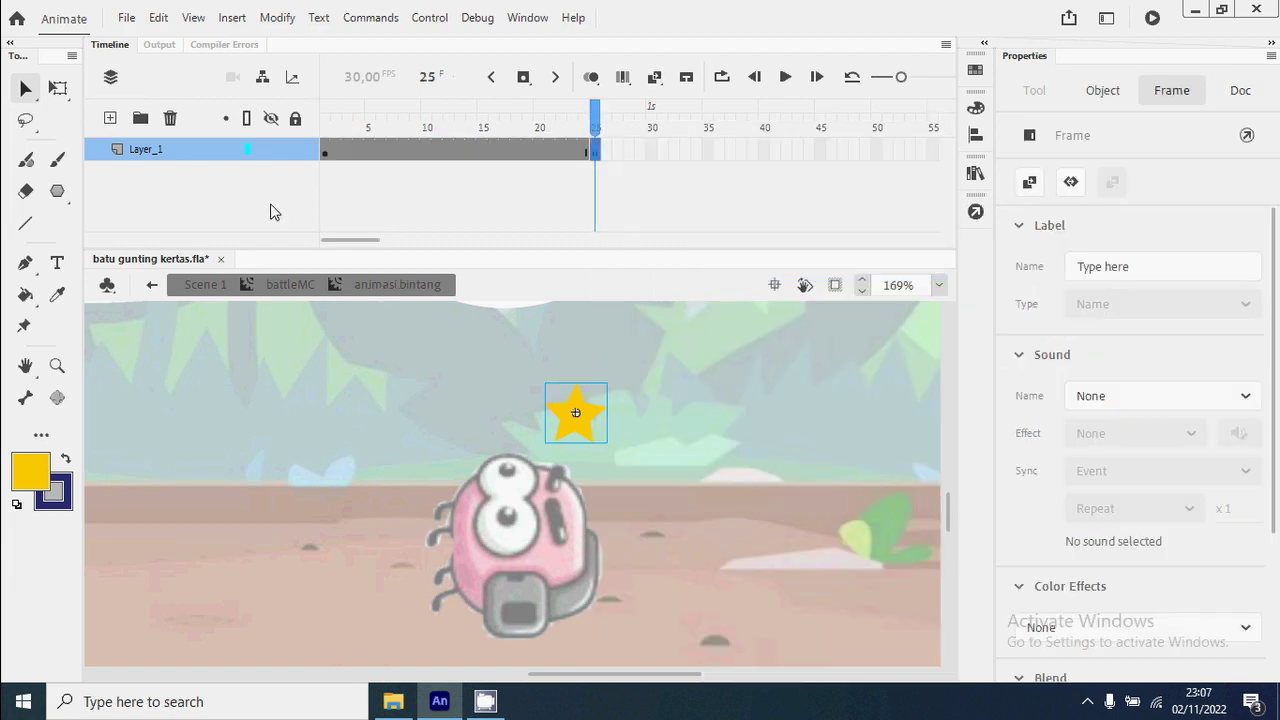
Add a classic motion guide to Layer_1 in animasi bintang.
{"action": "right_click", "coordinate": [144, 151]}
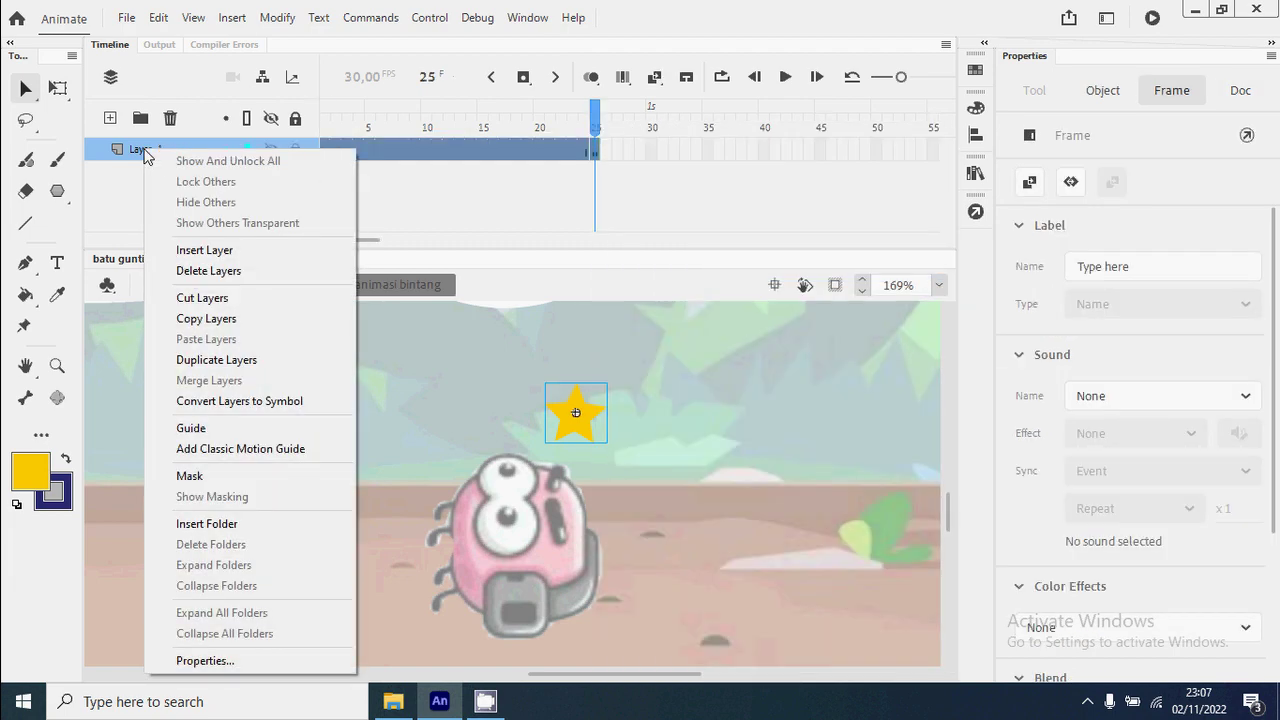
{"action": "left_click", "coordinate": [105, 198]}
{"action": "right_click", "coordinate": [146, 151]}
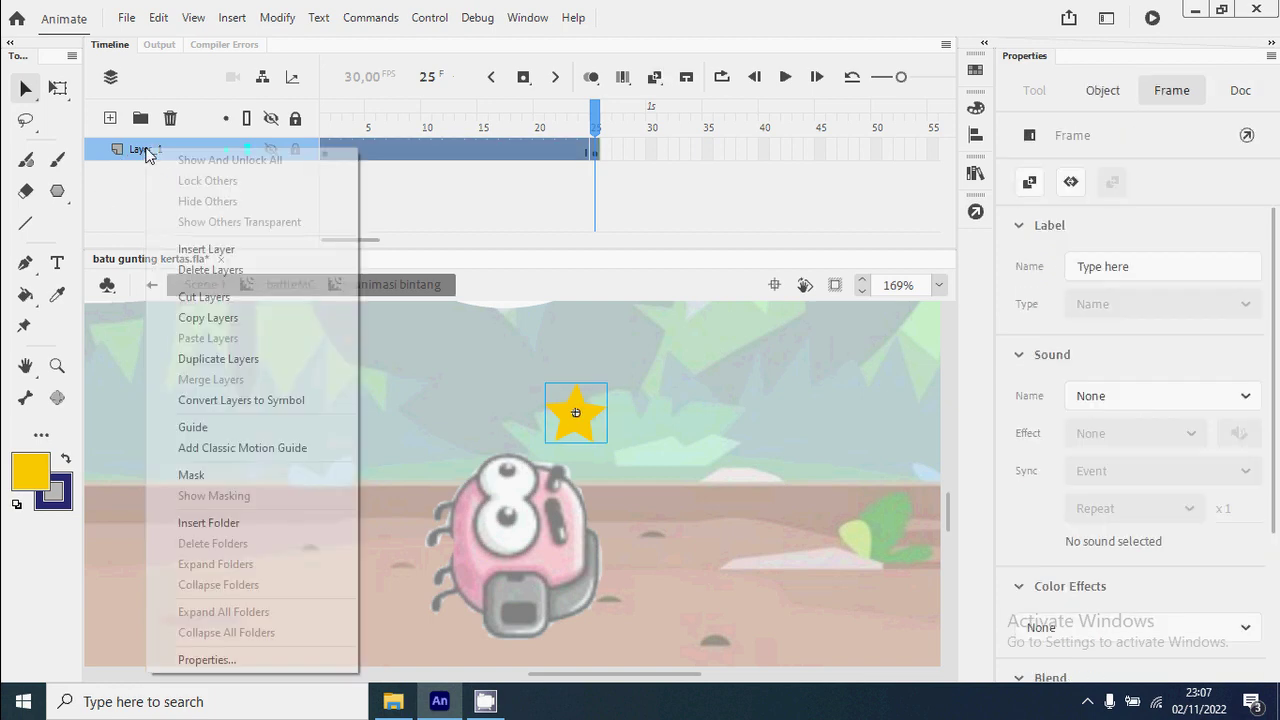
{"action": "left_click", "coordinate": [275, 448]}
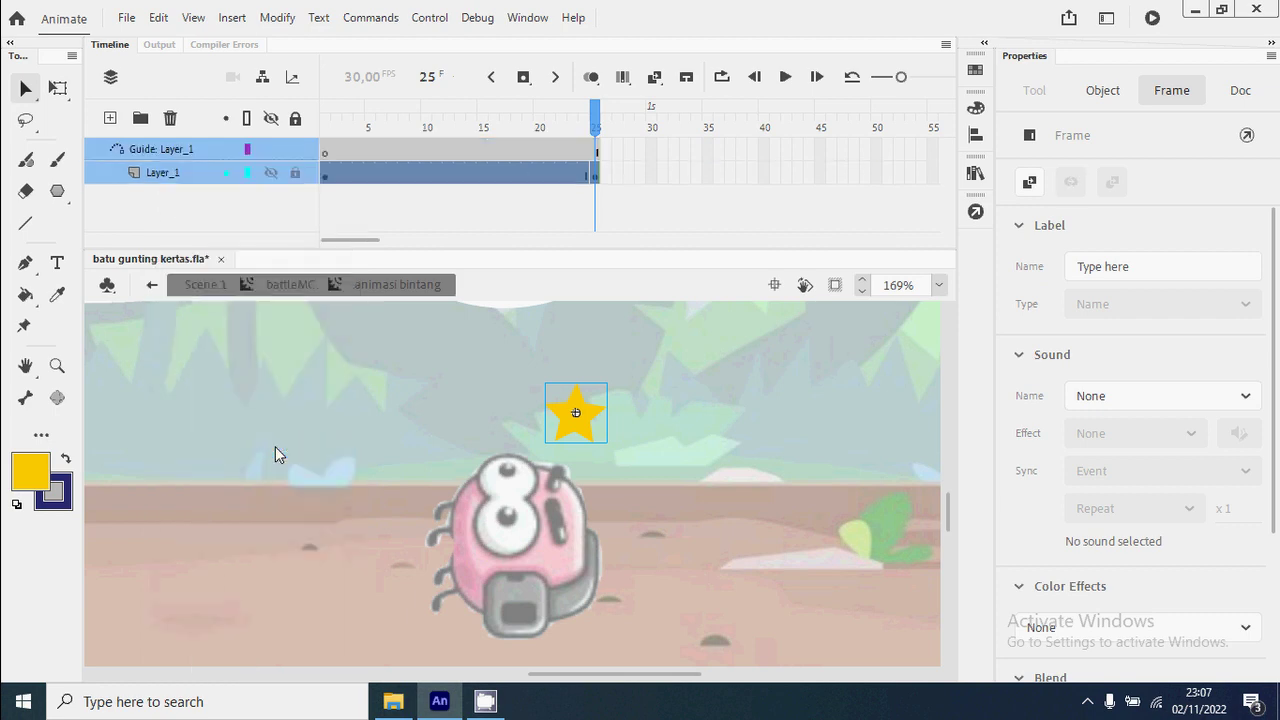
Draw a wide horizontal oval beside the star on frame 1 of the guide layer with the Oval tool.
{"action": "left_click", "coordinate": [327, 151]}
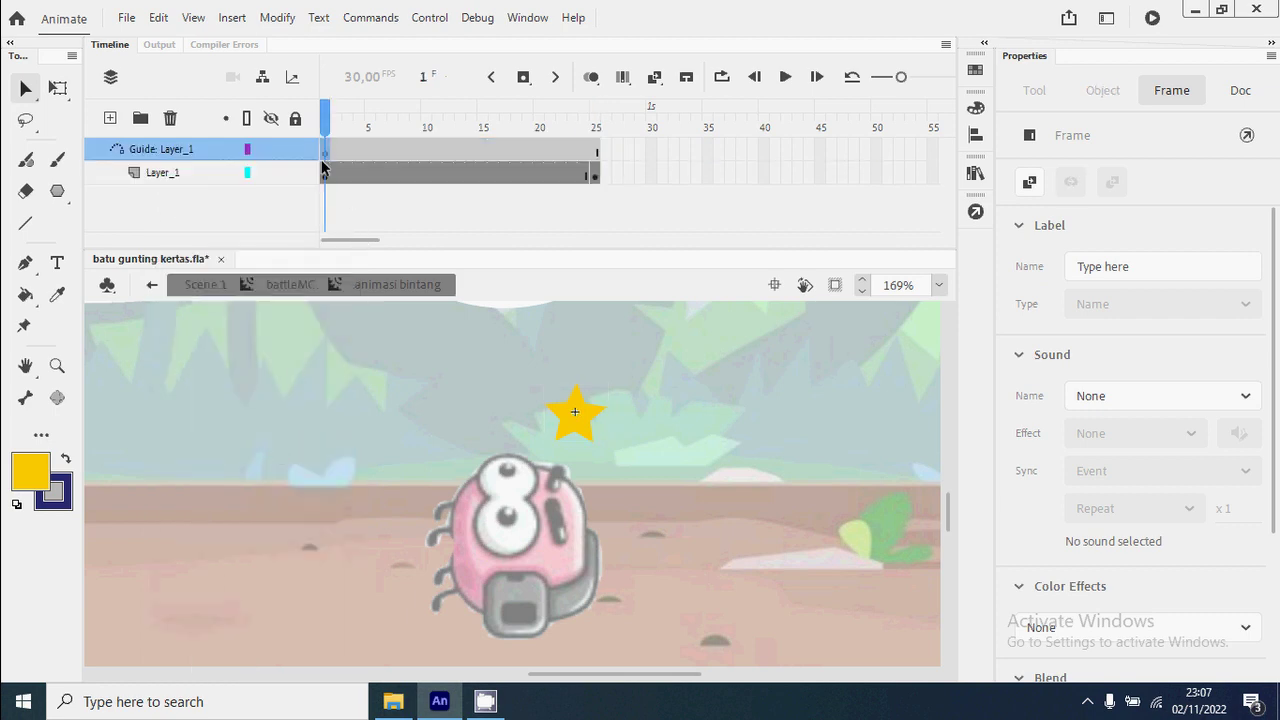
{"action": "left_click", "coordinate": [476, 376]}
{"action": "key", "text": "z"}
{"action": "left_click_drag", "start_coordinate": [462, 356], "coordinate": [636, 488]}
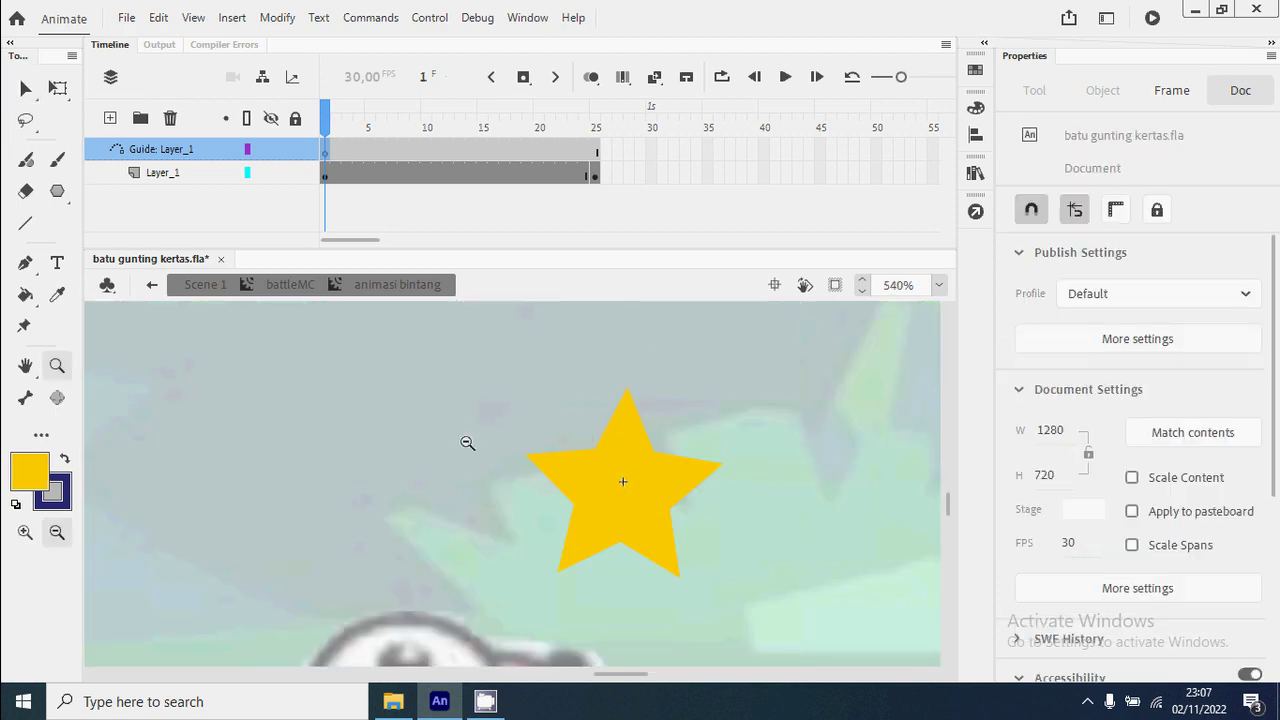
{"action": "left_click", "coordinate": [57, 193]}
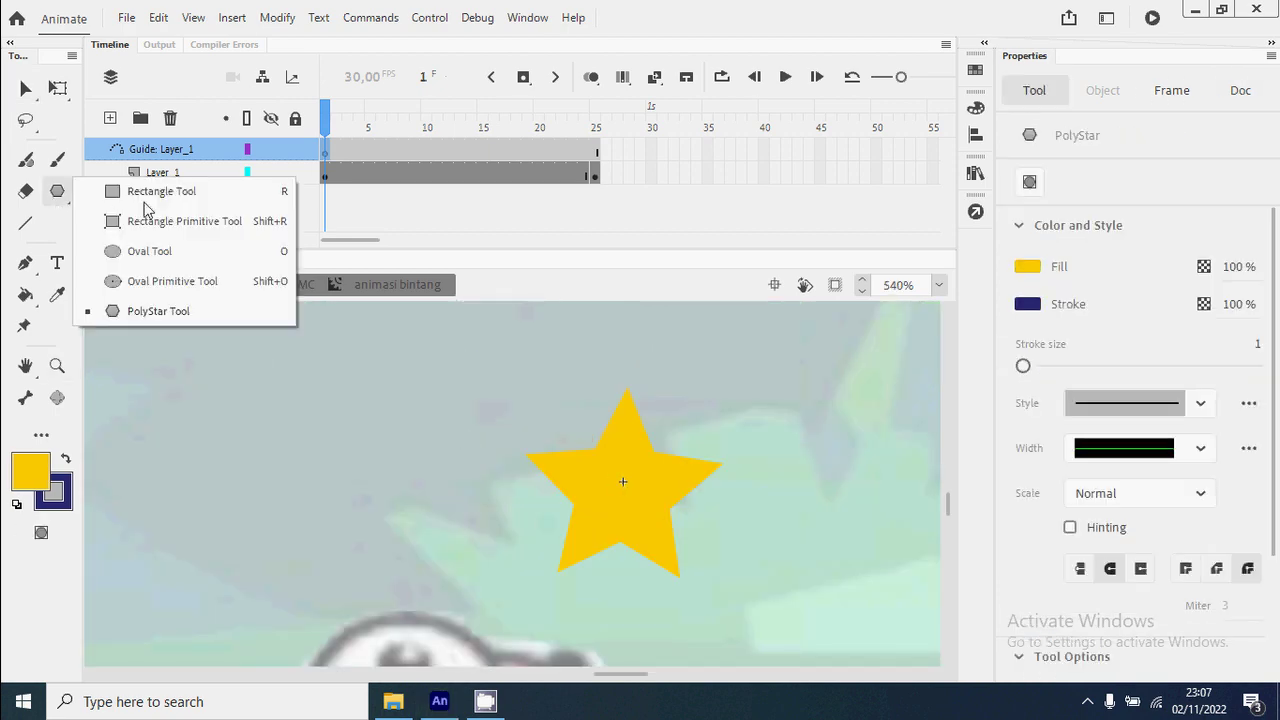
{"action": "left_click", "coordinate": [168, 253]}
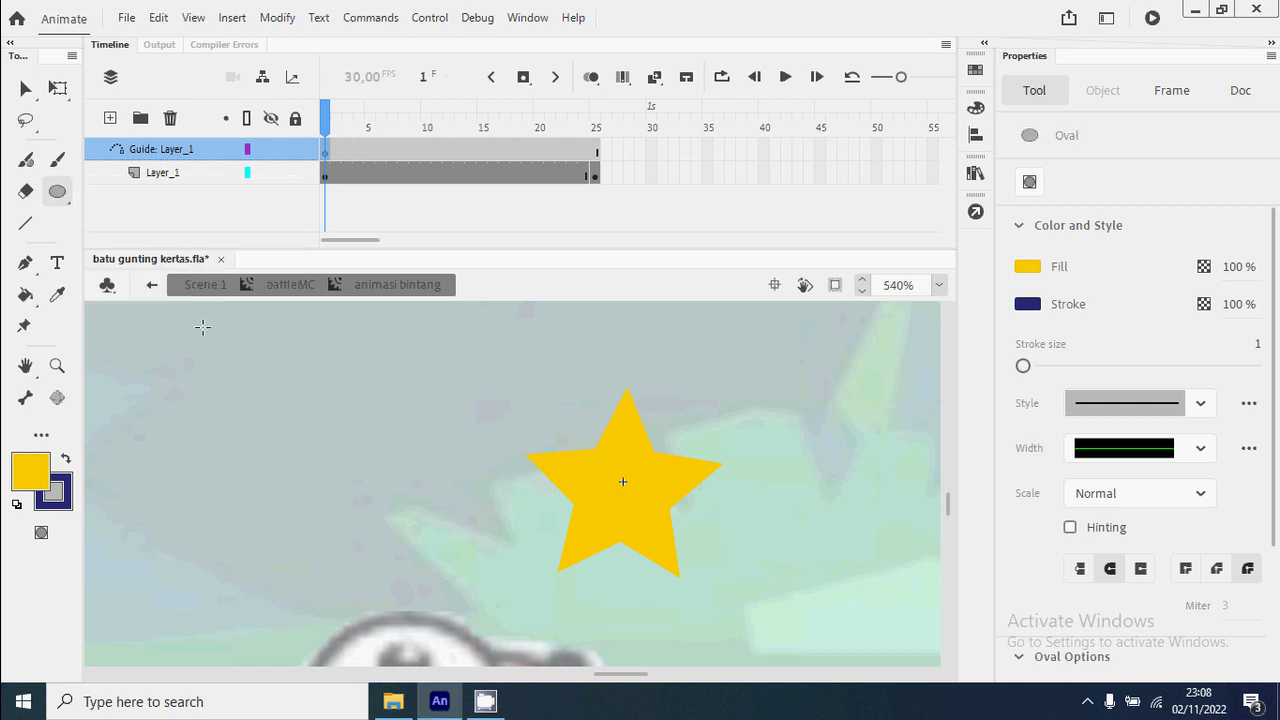
{"action": "mouse_move", "coordinate": [179, 352]}
{"action": "left_mouse_down"}
{"action": "mouse_move", "coordinate": [324, 454]}
{"action": "mouse_move", "coordinate": [460, 490]}
{"action": "left_mouse_up"}
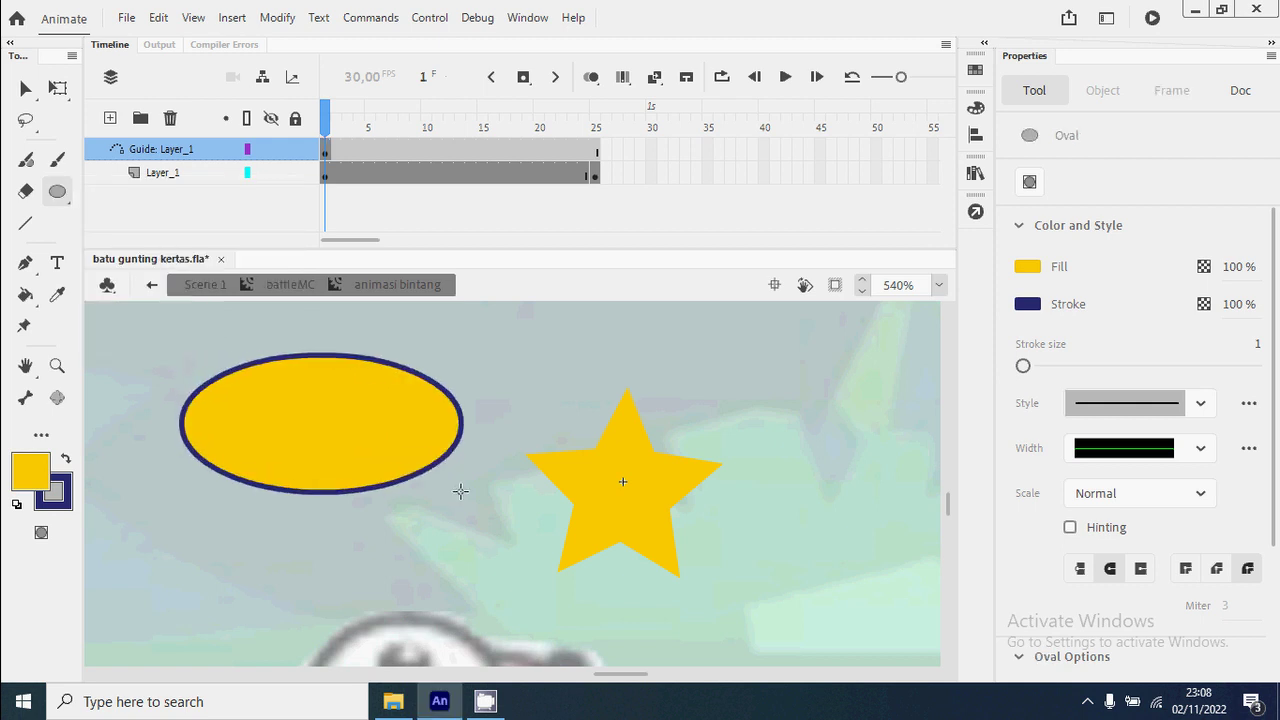
Remove the guide oval's fill, move its outline beside the star, and cut a small gap in the end nearest the star.
{"action": "key", "text": "v"}
{"action": "left_click", "coordinate": [380, 435]}
{"action": "key", "text": "Delete"}
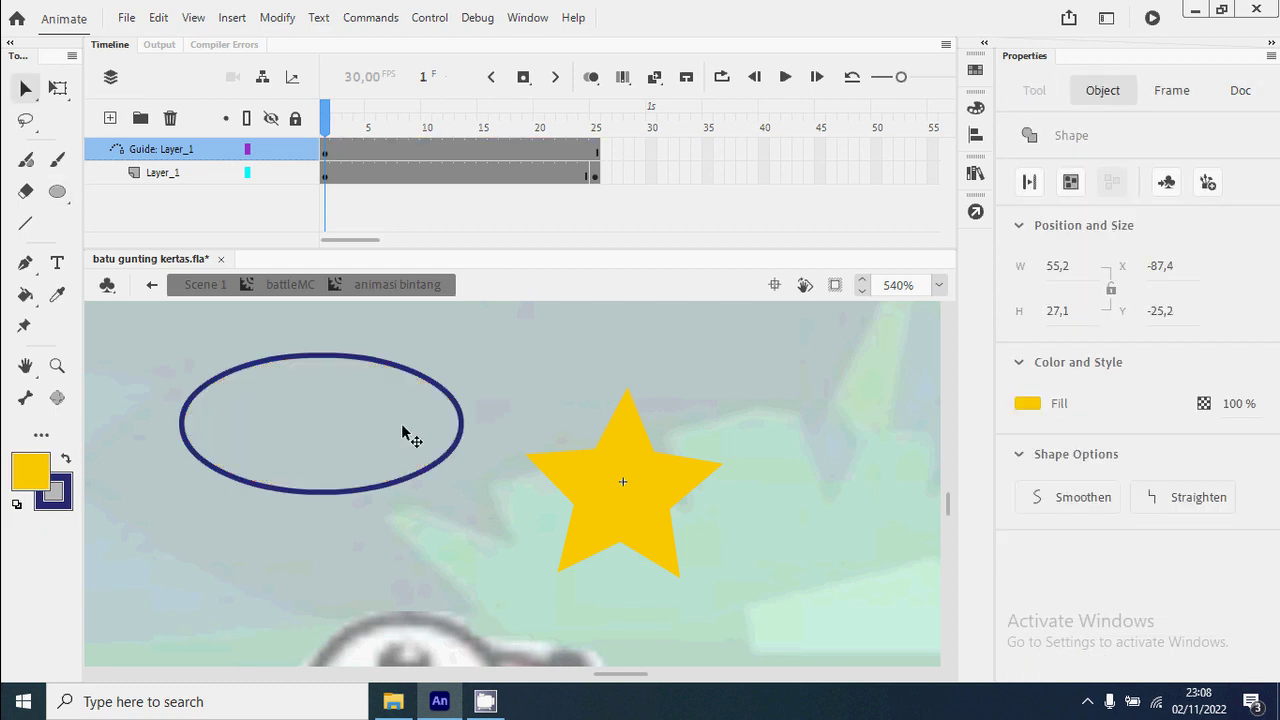
{"action": "left_click", "coordinate": [401, 423]}
{"action": "mouse_move", "coordinate": [428, 408]}
{"action": "left_mouse_down"}
{"action": "mouse_move", "coordinate": [490, 433]}
{"action": "mouse_move", "coordinate": [511, 522]}
{"action": "mouse_move", "coordinate": [548, 533]}
{"action": "left_mouse_up"}
{"action": "left_click", "coordinate": [447, 466]}
{"action": "scroll", "coordinate": [660, 500], "scroll_direction": "down", "scroll_amount": 3}
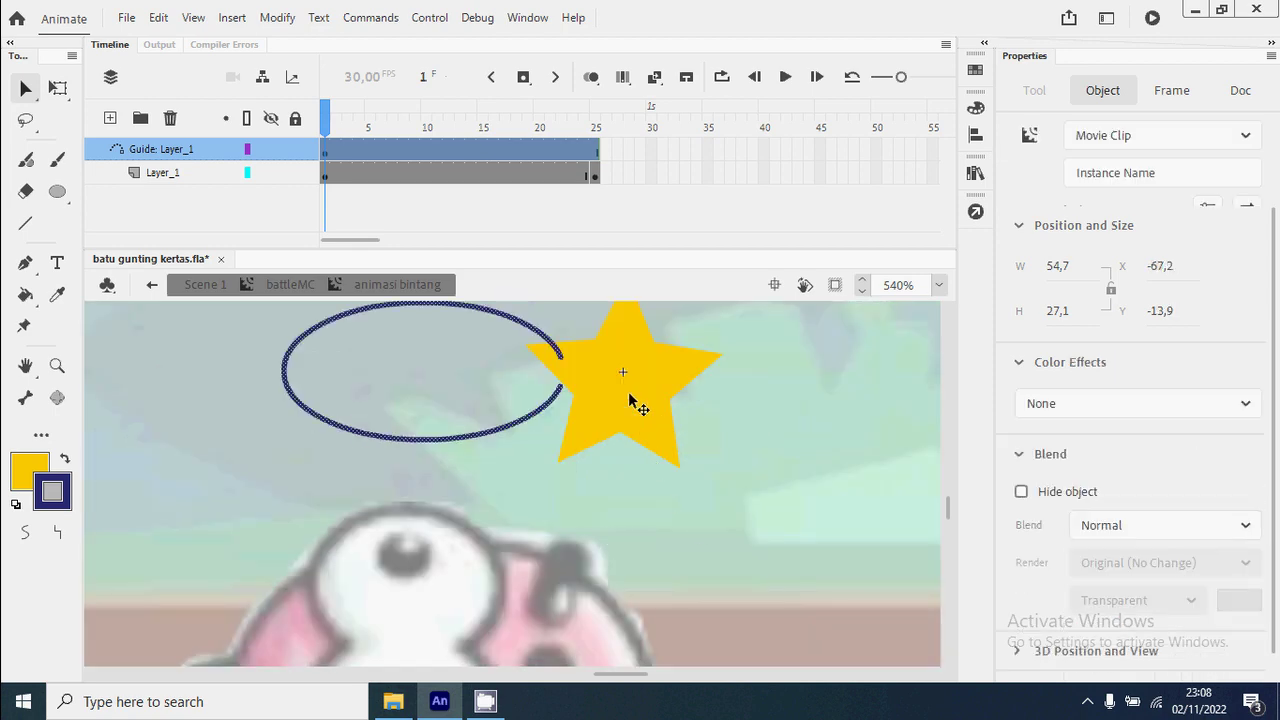
Snap the star to the lower end of the guide's gap on frame 1 and to the upper end on frame 25.
{"action": "left_click", "coordinate": [630, 400]}
{"action": "left_click_drag", "start_coordinate": [625, 385], "coordinate": [563, 392]}
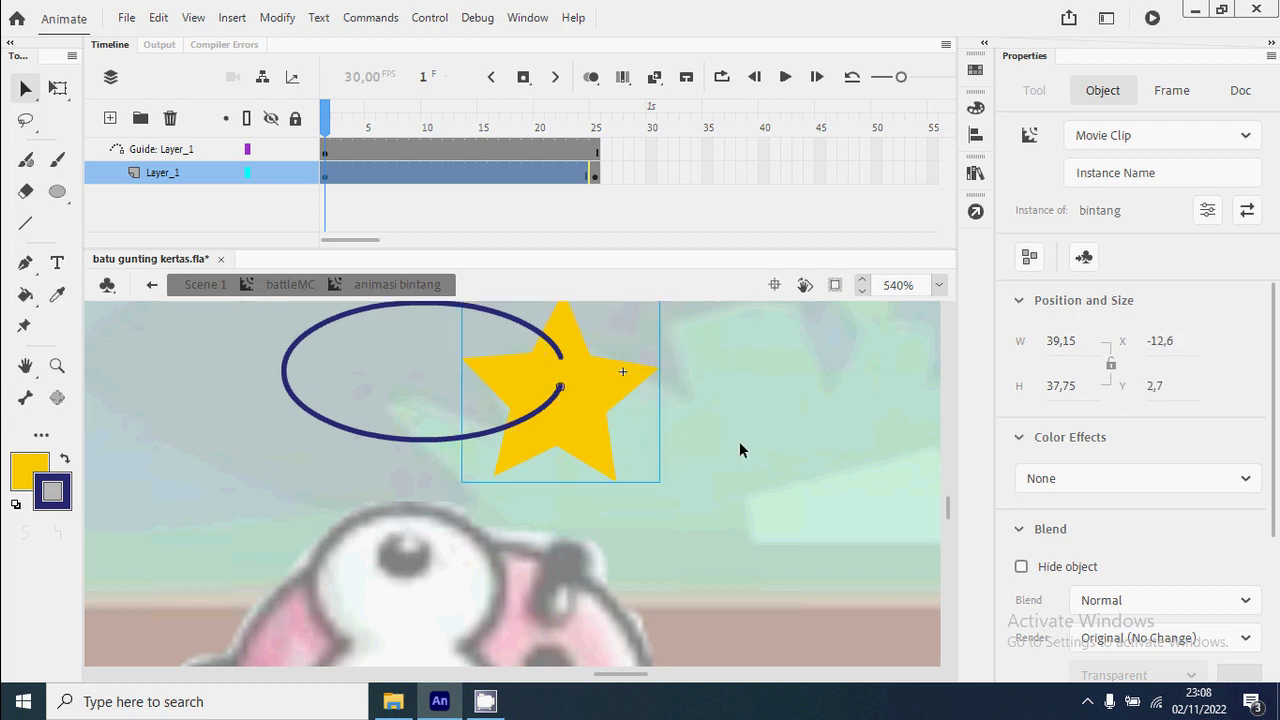
{"action": "left_click", "coordinate": [594, 174]}
{"action": "left_click_drag", "start_coordinate": [586, 409], "coordinate": [576, 374]}
Create a classic tween on Layer_1 between frames 1 and 25 and scrub the timeline to check the star's orbit.
{"action": "right_click", "coordinate": [482, 176]}
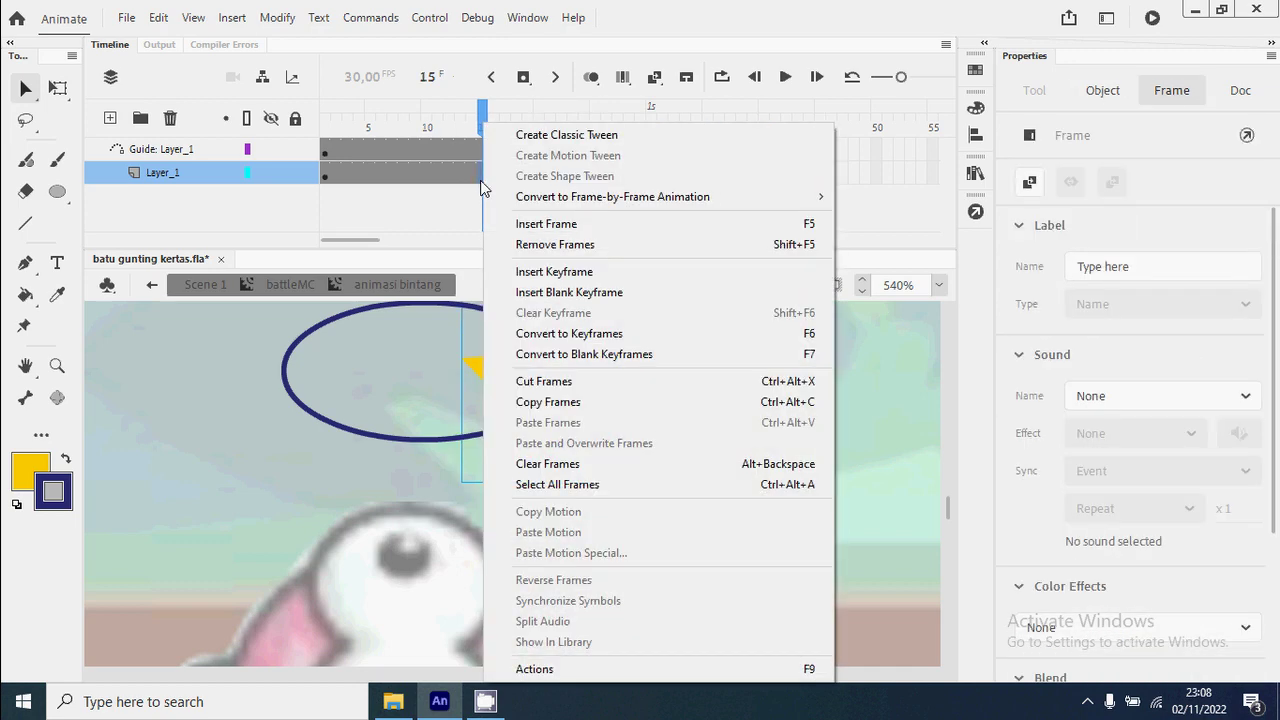
{"action": "left_click", "coordinate": [583, 140]}
{"action": "left_click_drag", "start_coordinate": [356, 122], "coordinate": [592, 133]}
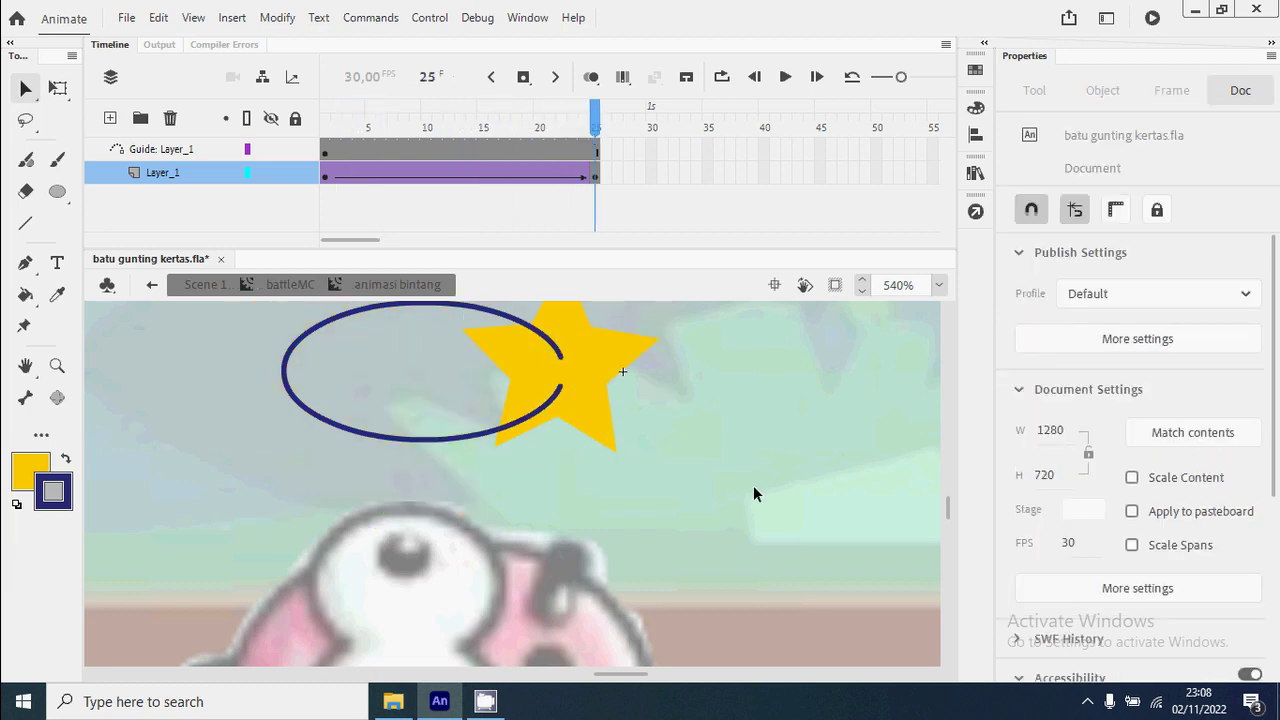
{"action": "key", "text": "ctrl+2"}
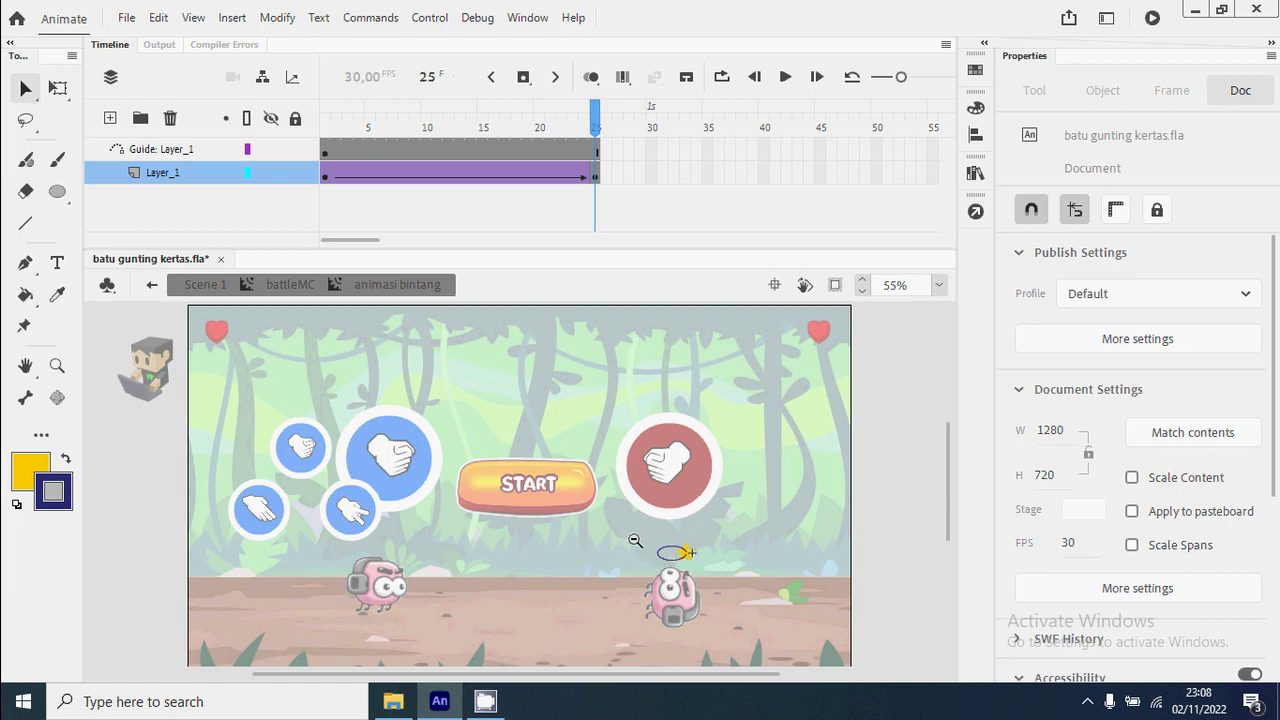
{"action": "left_click_drag", "start_coordinate": [634, 533], "coordinate": [720, 616]}
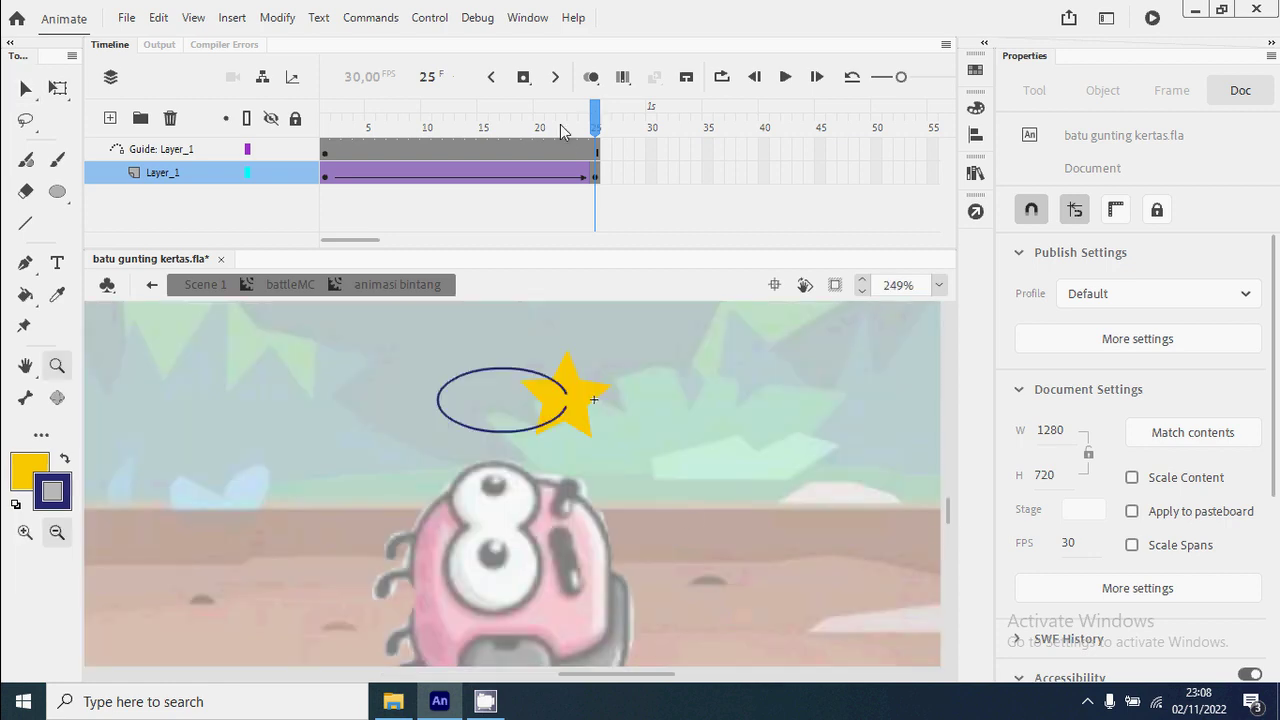
{"action": "left_click_drag", "start_coordinate": [560, 128], "coordinate": [612, 108]}
{"action": "left_click_drag", "start_coordinate": [343, 138], "coordinate": [648, 138]}
Return to battleMC and insert keyframes at frame 100 on the musuhMC and monsterMC layers.
{"action": "left_click", "coordinate": [292, 285]}
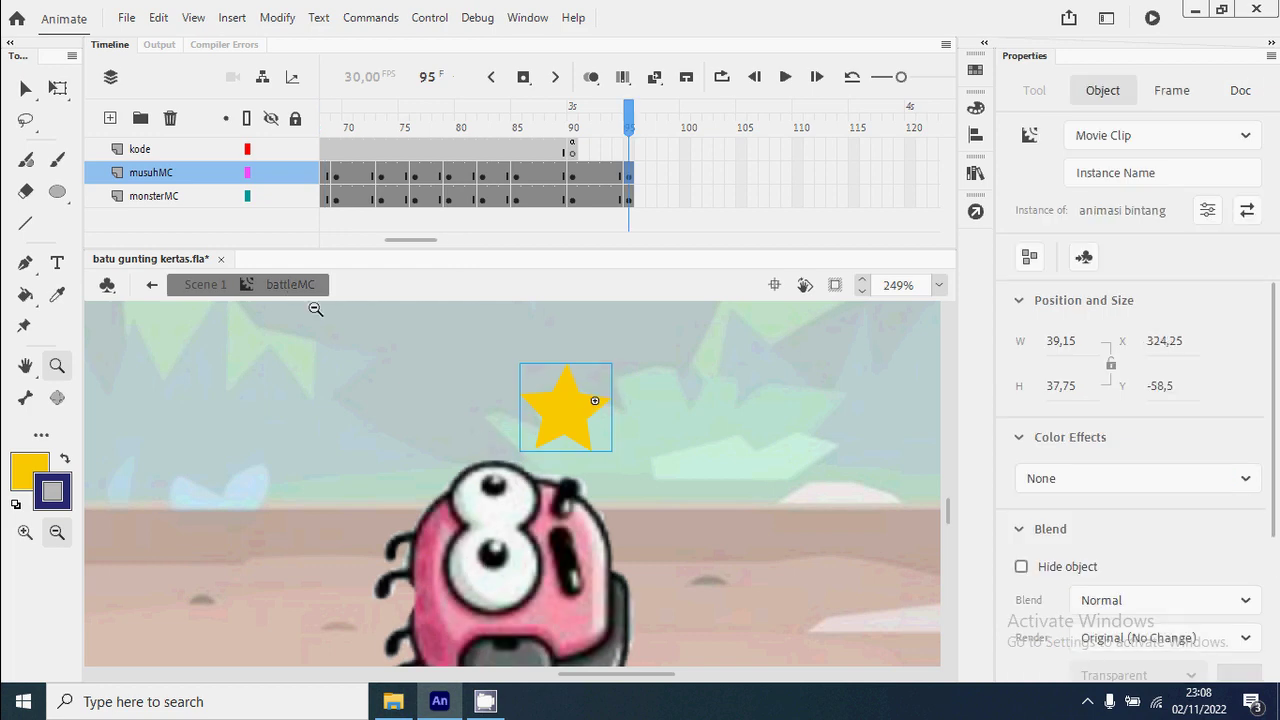
{"action": "left_click", "coordinate": [328, 309], "text": "alt"}
{"action": "left_click", "coordinate": [335, 350], "text": "alt"}
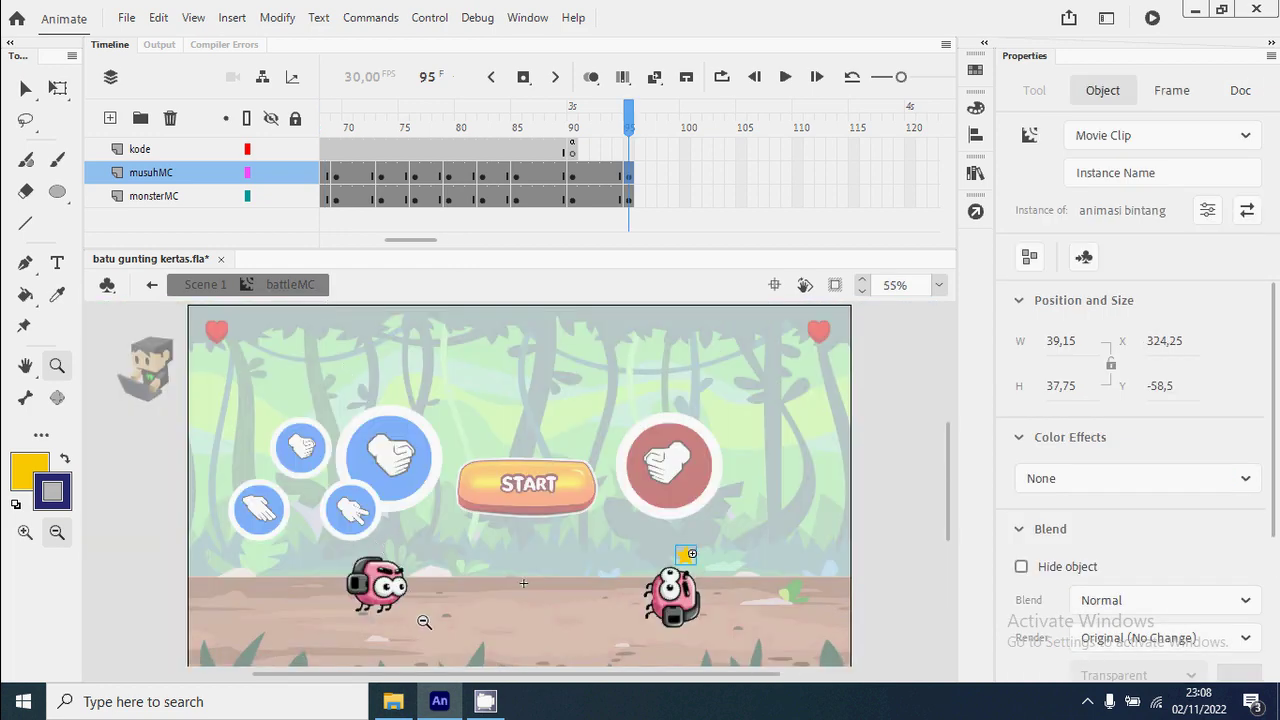
{"action": "left_click", "coordinate": [26, 89]}
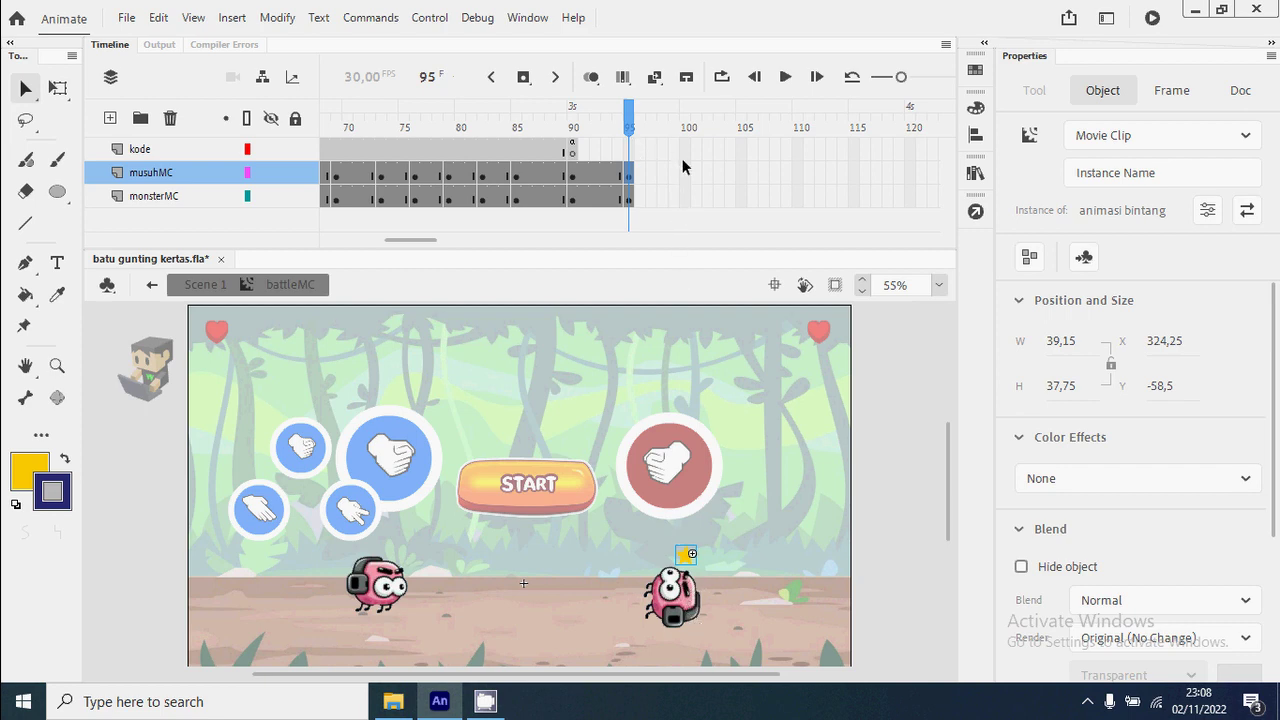
{"action": "left_click_drag", "start_coordinate": [683, 198], "coordinate": [684, 178]}
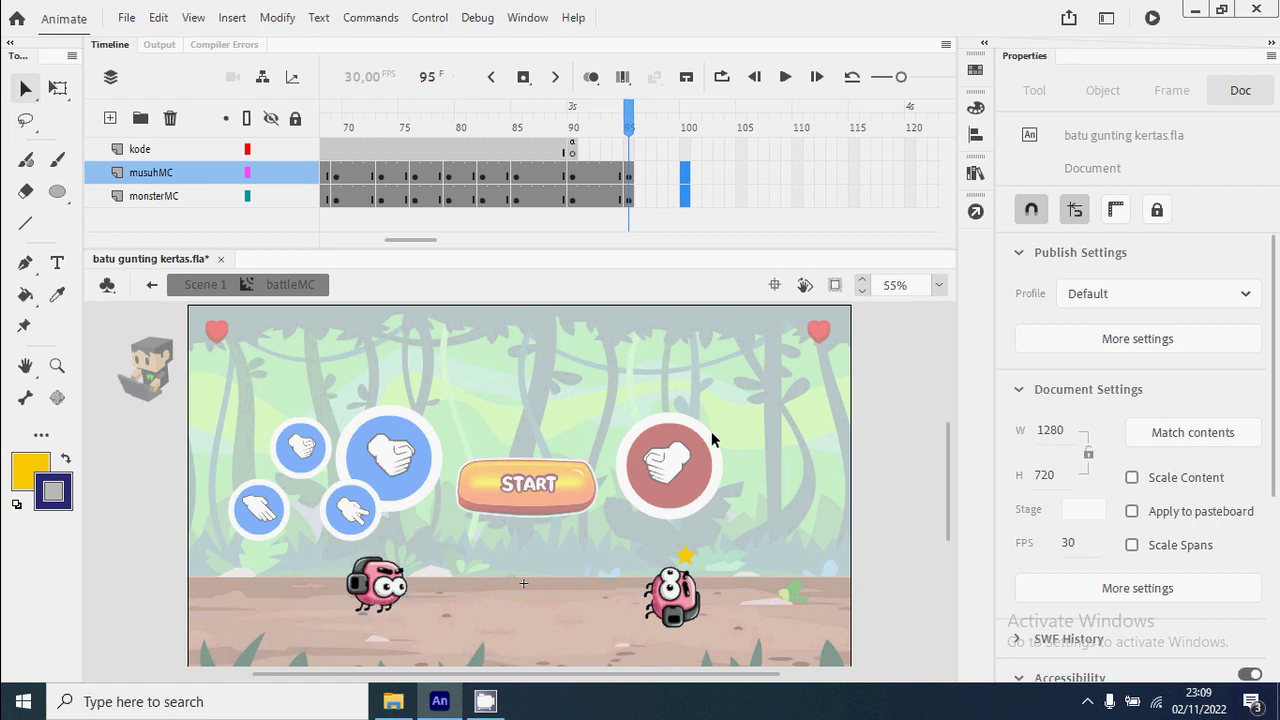
{"action": "left_click", "coordinate": [699, 562]}
{"action": "right_click", "coordinate": [699, 562]}
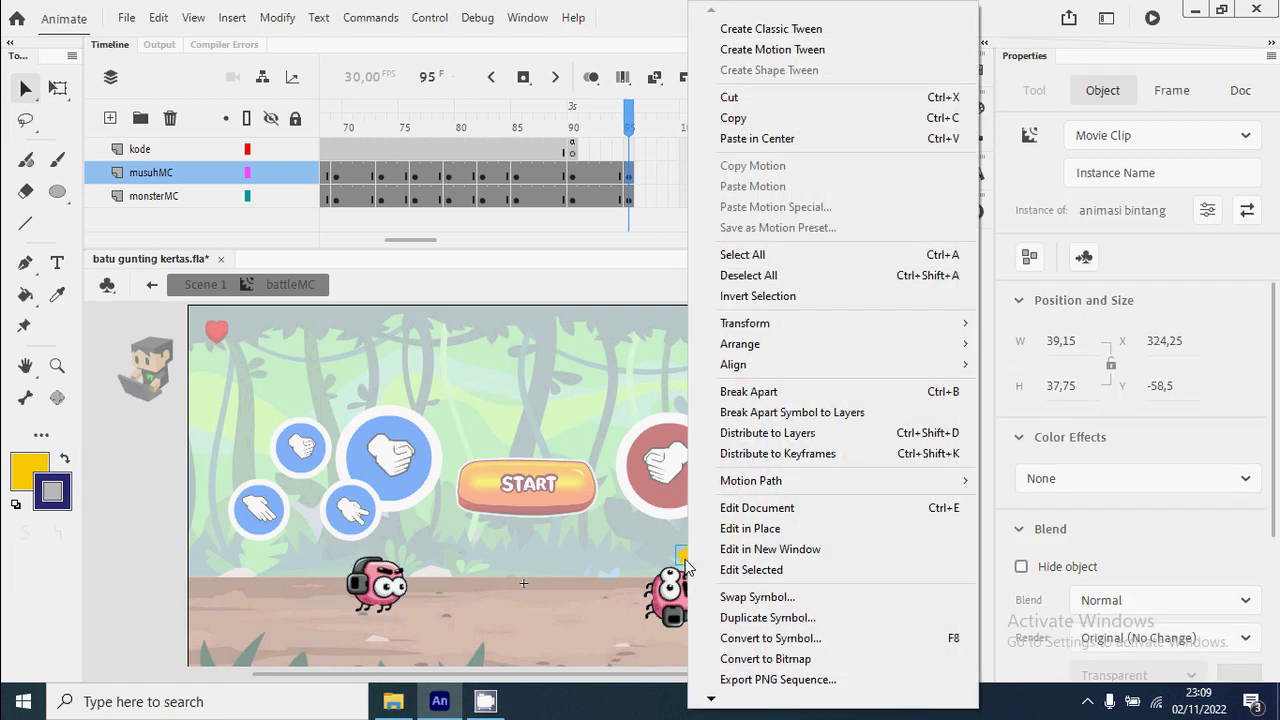
{"action": "left_click", "coordinate": [735, 118]}
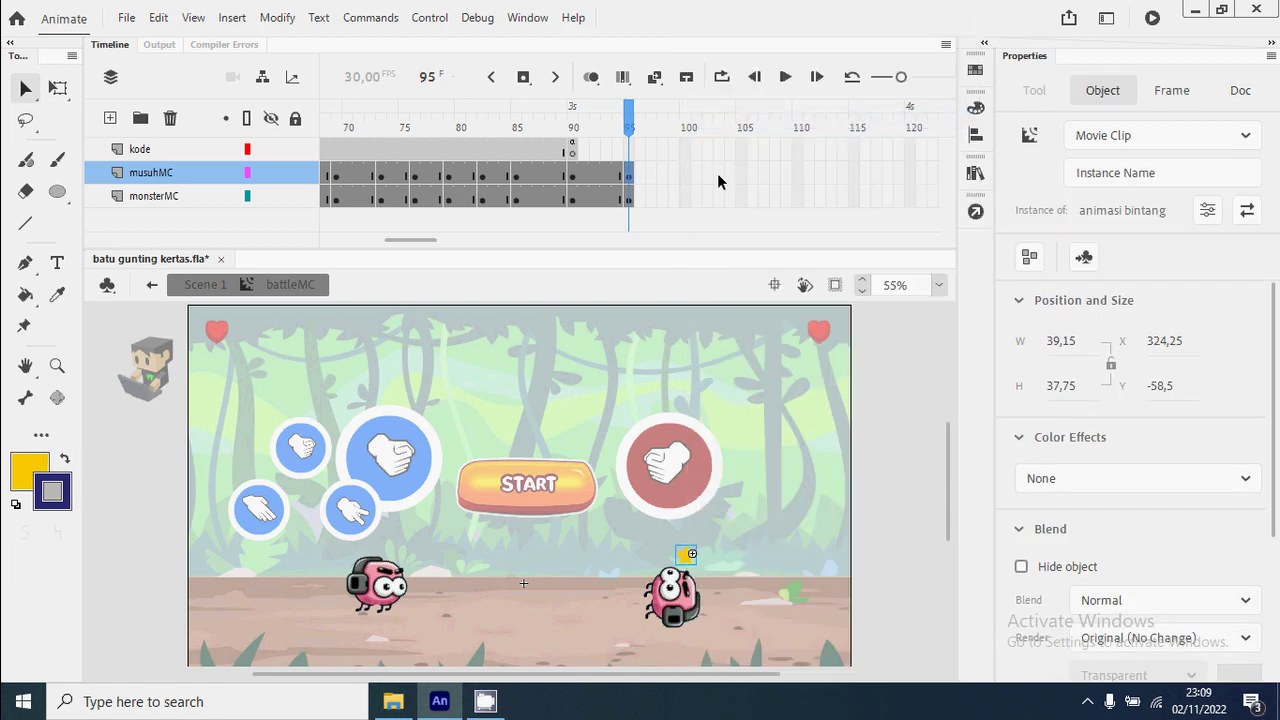
{"action": "left_click", "coordinate": [683, 170]}
{"action": "left_click_drag", "start_coordinate": [684, 172], "coordinate": [686, 185]}
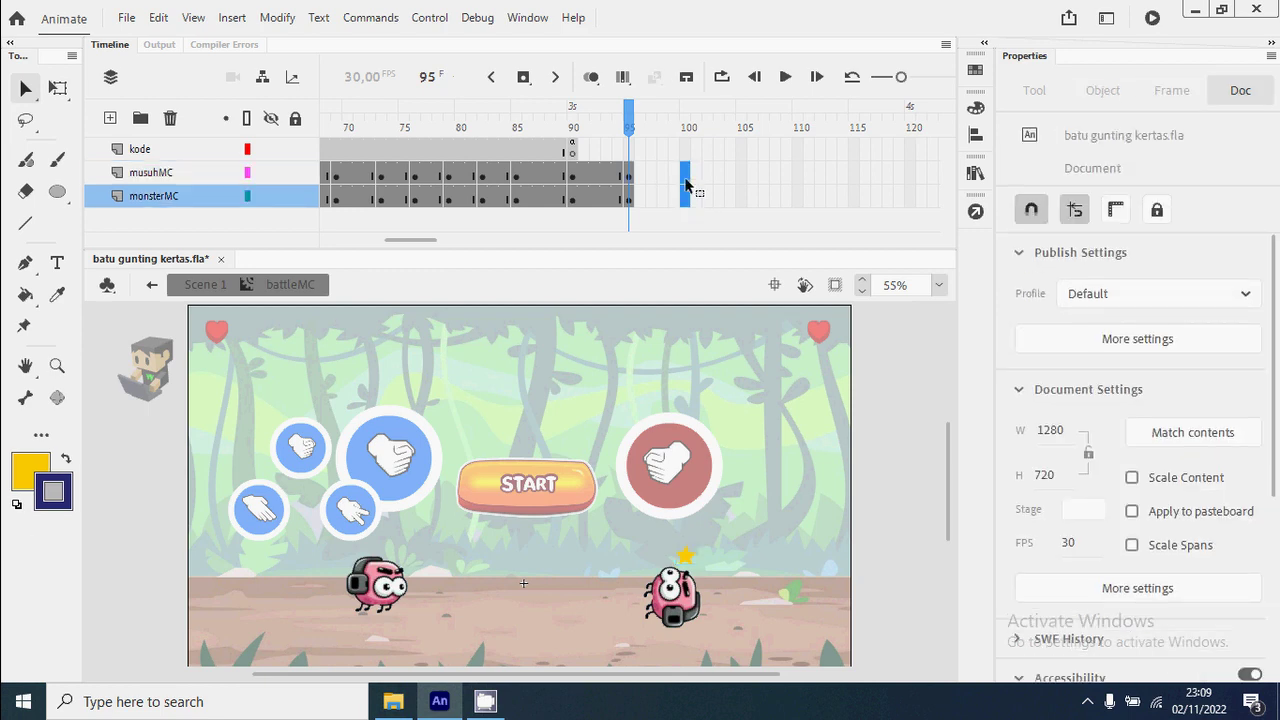
{"action": "right_click", "coordinate": [686, 177]}
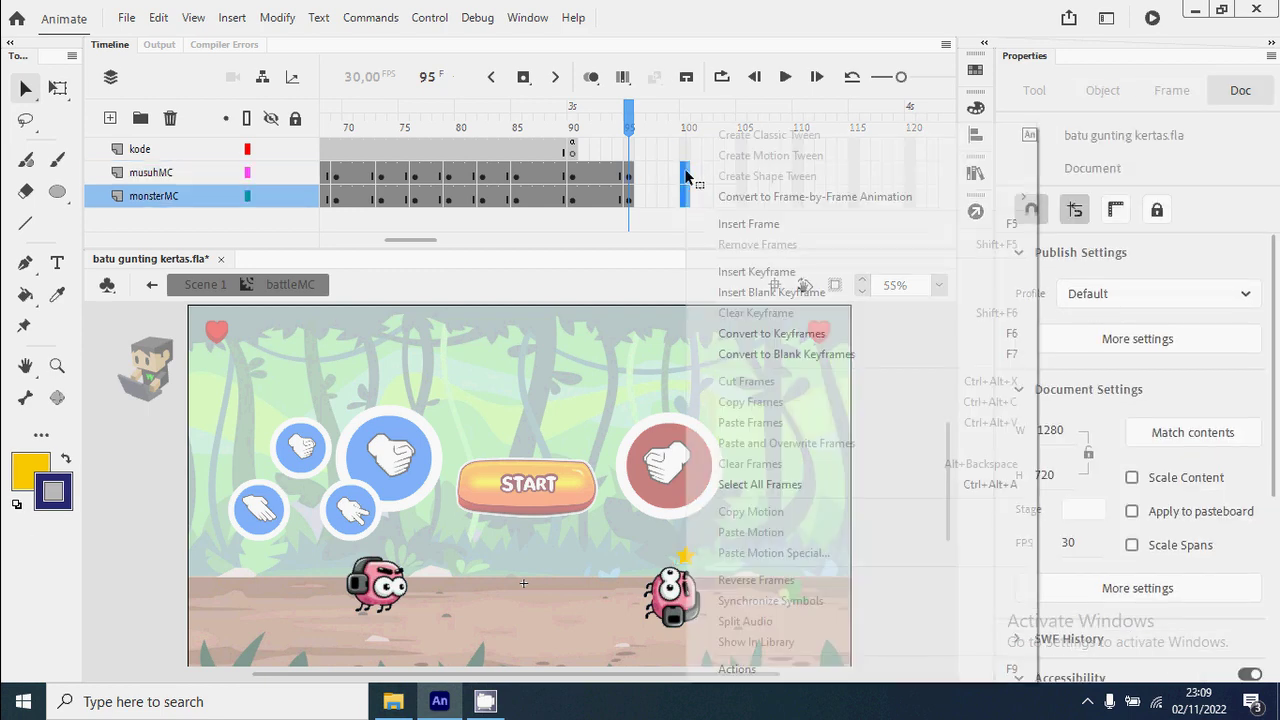
{"action": "left_click", "coordinate": [790, 274]}
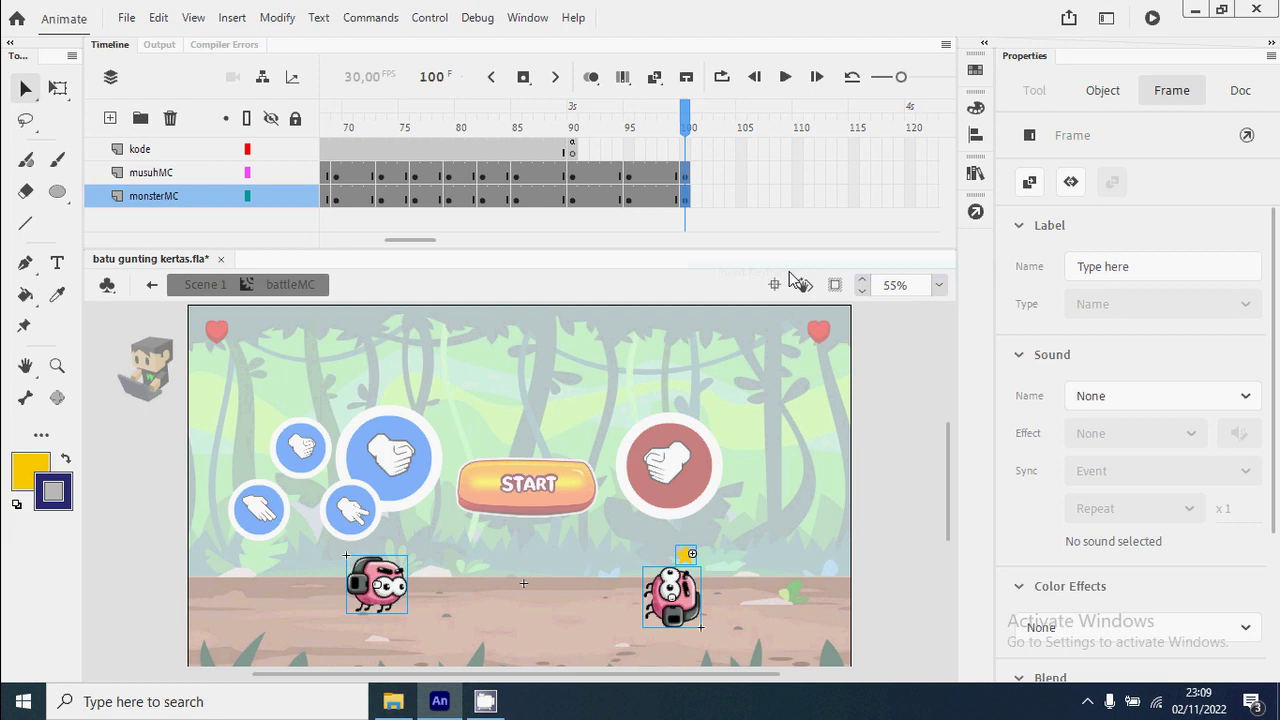
Move the animasi bintang star from the enemy monster to above the player's monster on frame 100.
{"action": "left_click", "coordinate": [772, 558]}
{"action": "left_click", "coordinate": [695, 572]}
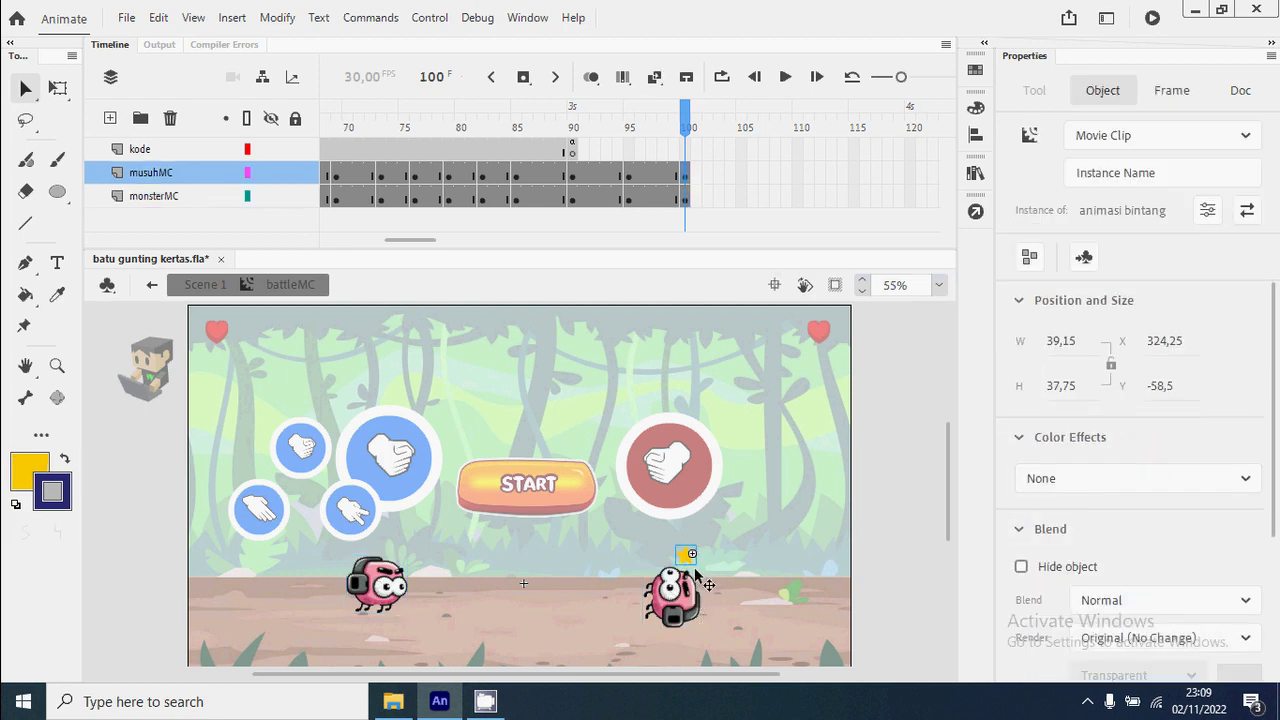
{"action": "left_click_drag", "start_coordinate": [697, 577], "coordinate": [404, 567]}
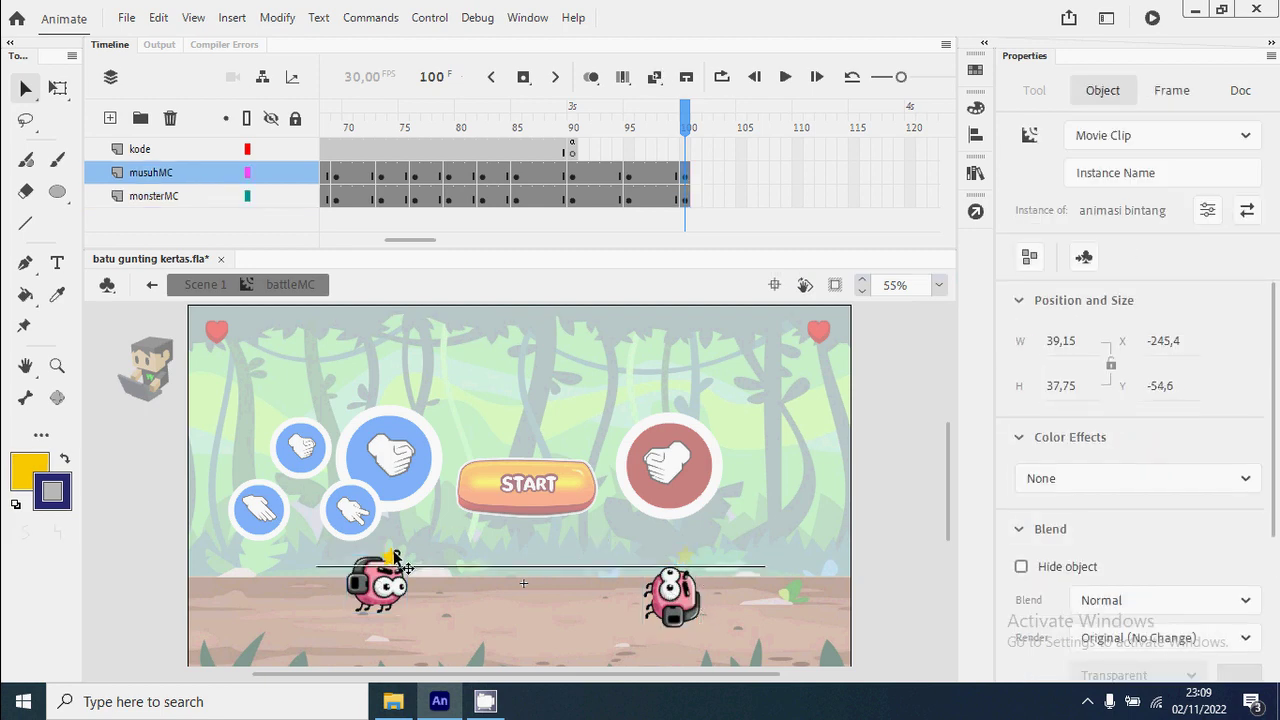
Rotate the enemy monster upright on frame 100 and tip the player's monster onto its back on the ground.
{"action": "left_click", "coordinate": [697, 615]}
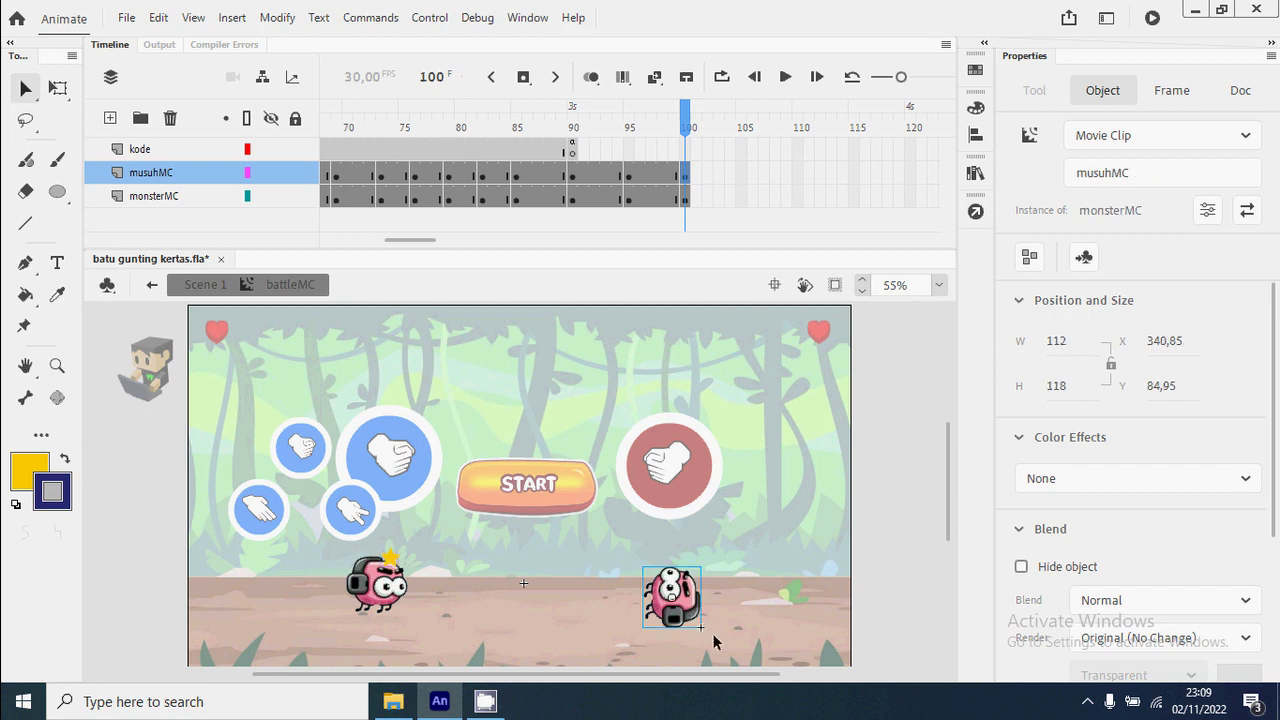
{"action": "key", "text": "q"}
{"action": "left_click_drag", "start_coordinate": [714, 641], "coordinate": [692, 598]}
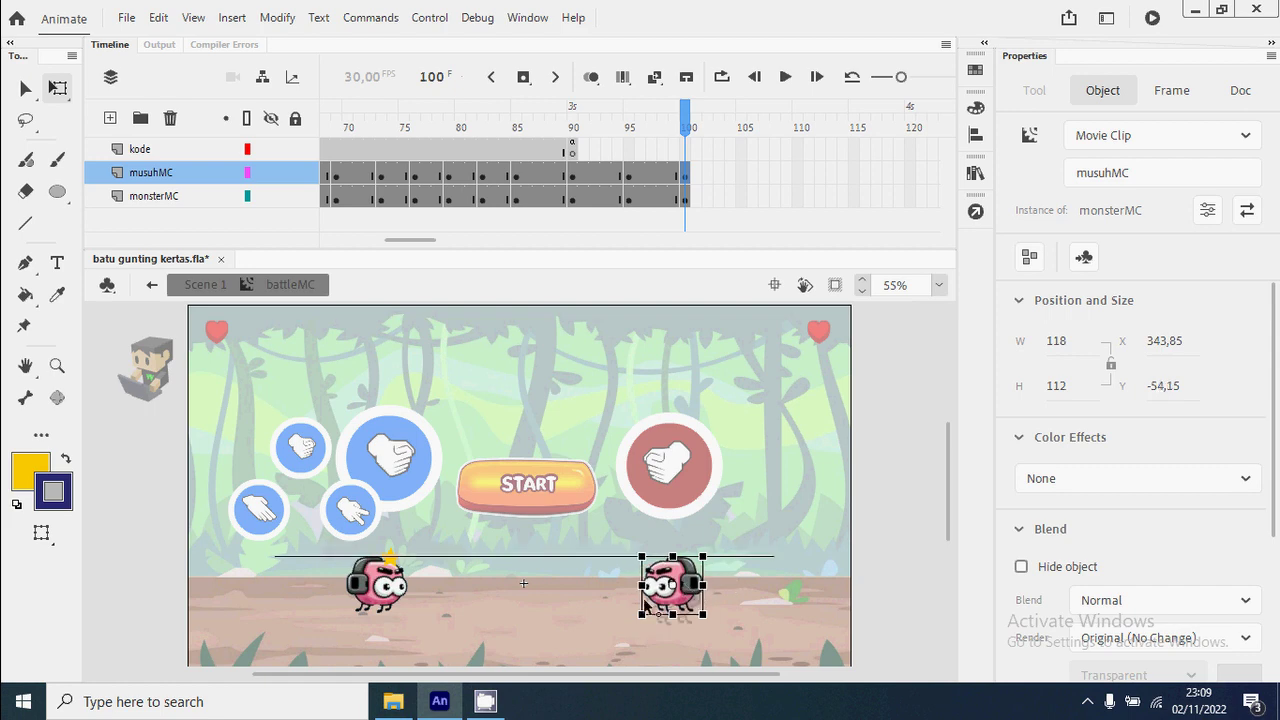
{"action": "left_click", "coordinate": [392, 602]}
{"action": "left_click_drag", "start_coordinate": [422, 615], "coordinate": [430, 508]}
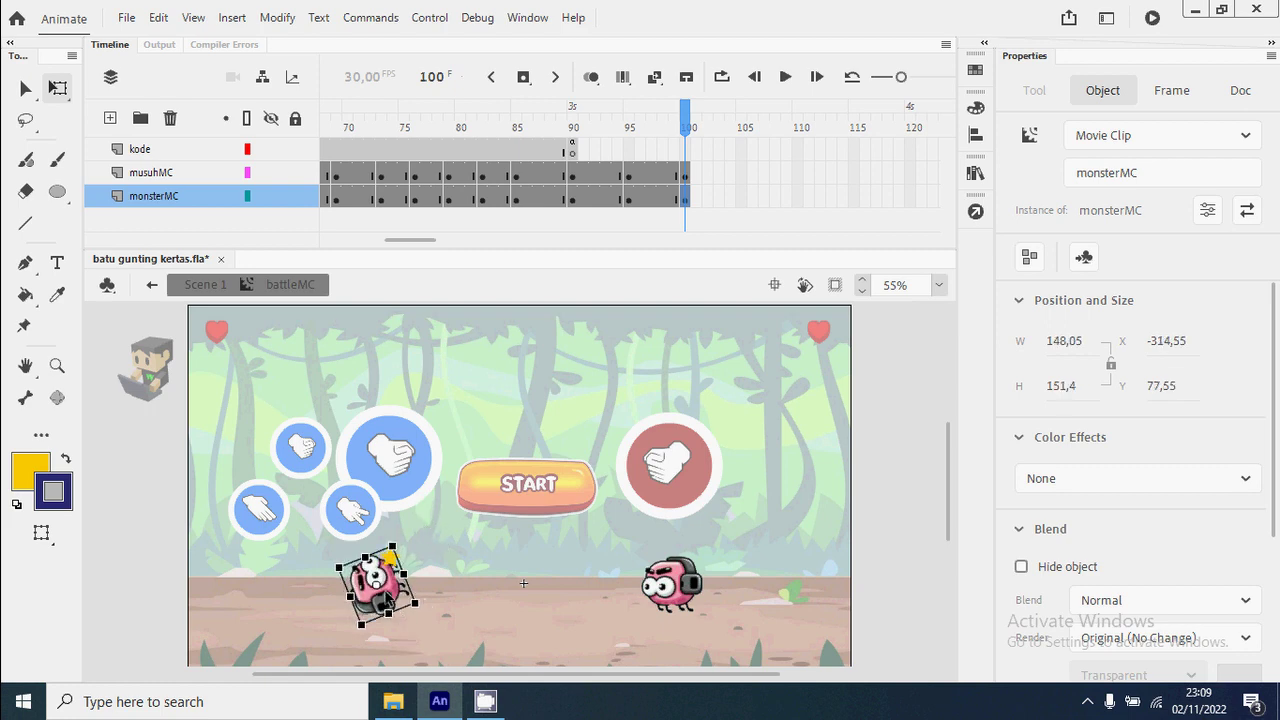
{"action": "key", "text": "v"}
{"action": "left_click_drag", "start_coordinate": [387, 596], "coordinate": [399, 616]}
Fine-tune the star's position so it sits just above the fallen player monster's head.
{"action": "left_click", "coordinate": [390, 557]}
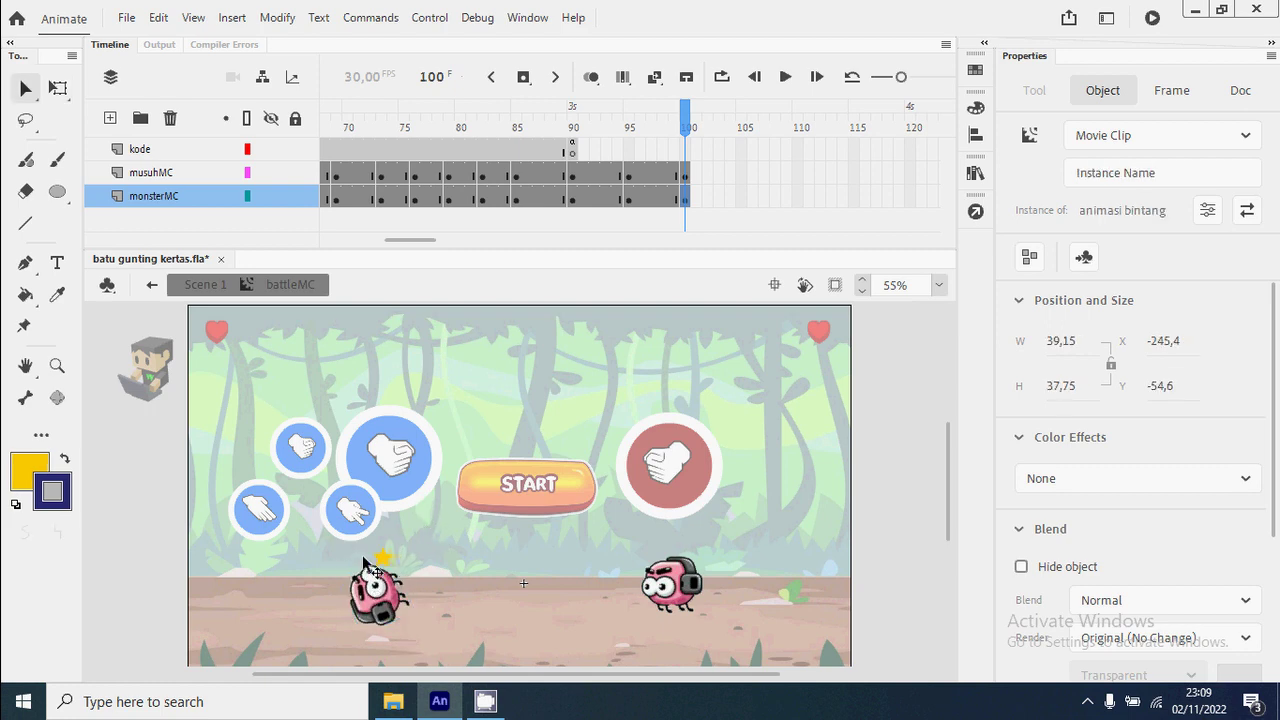
{"action": "mouse_move", "coordinate": [390, 557]}
{"action": "left_mouse_down"}
{"action": "mouse_move", "coordinate": [370, 548]}
{"action": "mouse_move", "coordinate": [386, 559]}
{"action": "left_mouse_up"}
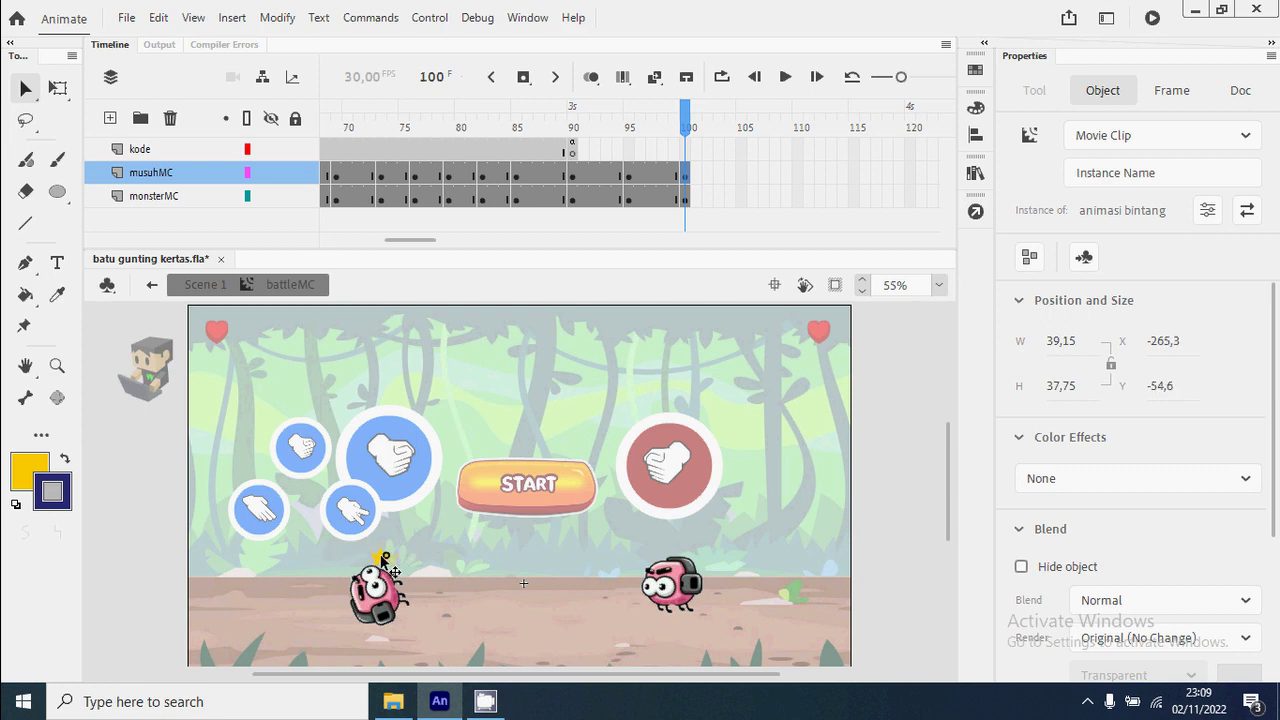
{"action": "key", "text": "Up"}
{"action": "key", "text": "Up"}
{"action": "key", "text": "Up"}
{"action": "key", "text": "Up"}
{"action": "key", "text": "Up"}
{"action": "key", "text": "Up"}
{"action": "left_click", "coordinate": [866, 558]}
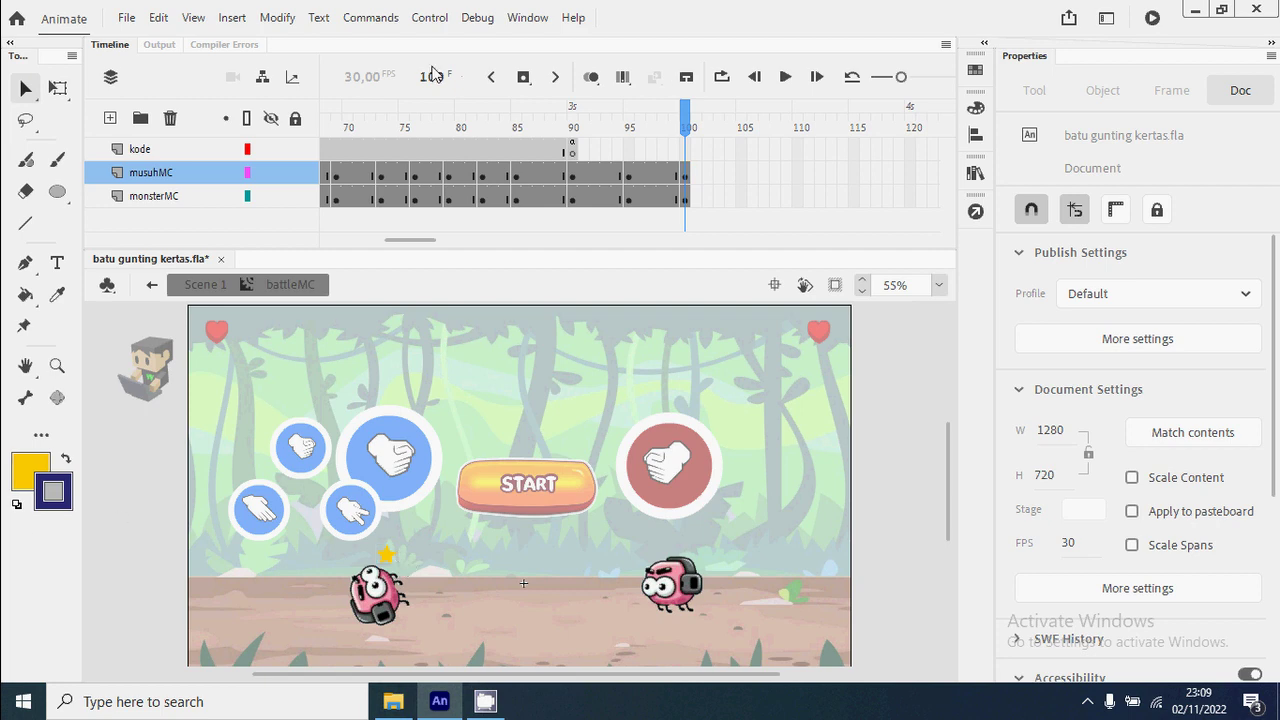
Compare battleMC's frames 95 and 100, return to Scene 1, and open the script on frame 20 of the kode layer.
{"action": "left_click", "coordinate": [629, 130]}
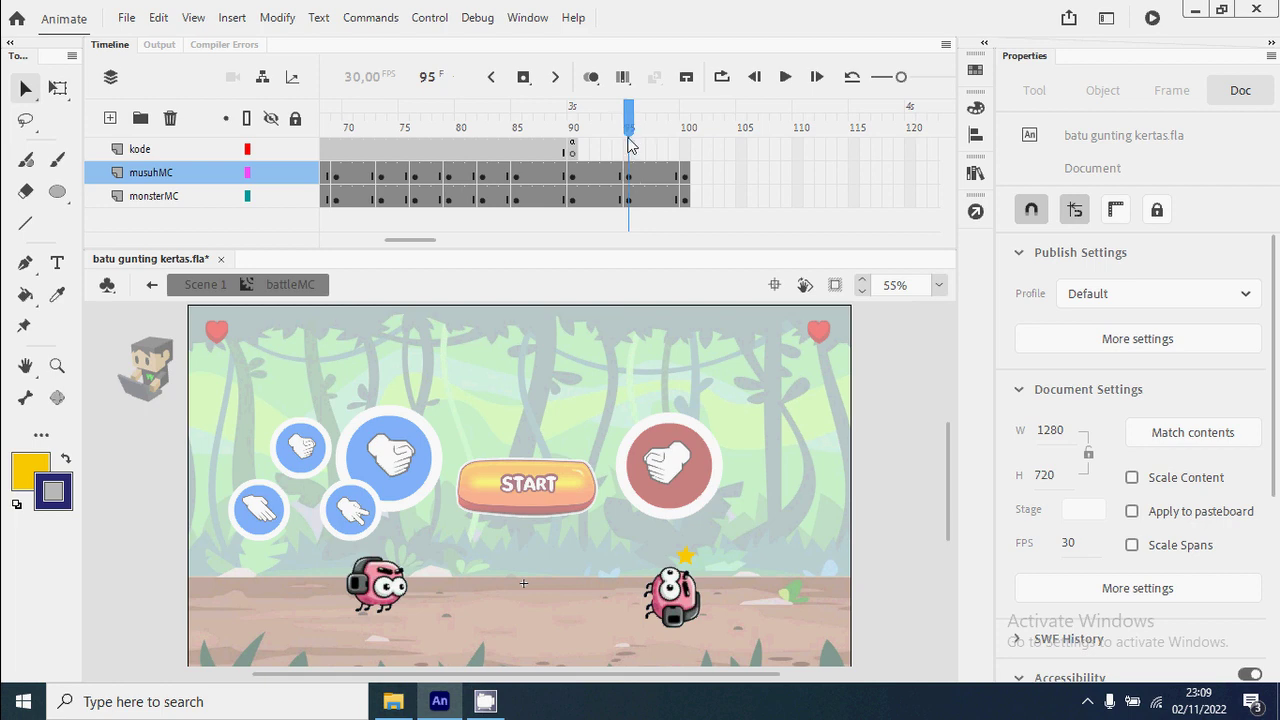
{"action": "left_click", "coordinate": [688, 130]}
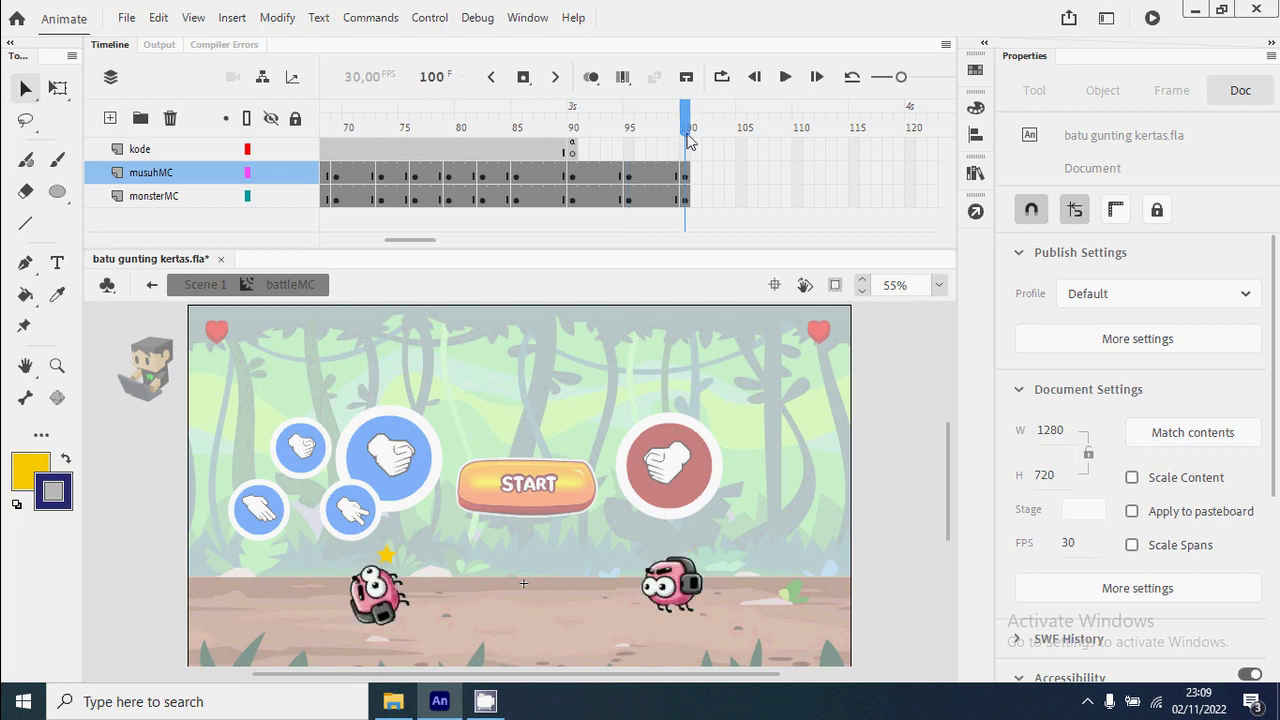
{"action": "left_click", "coordinate": [204, 285]}
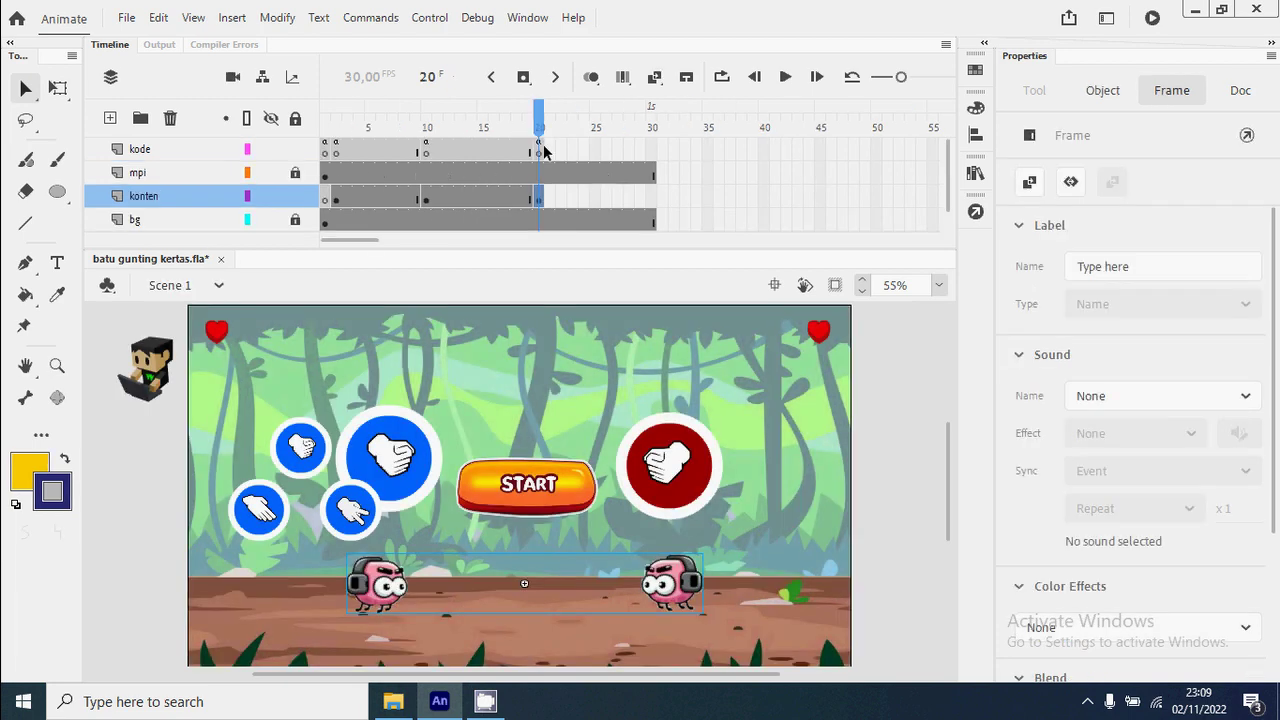
{"action": "left_click", "coordinate": [540, 149]}
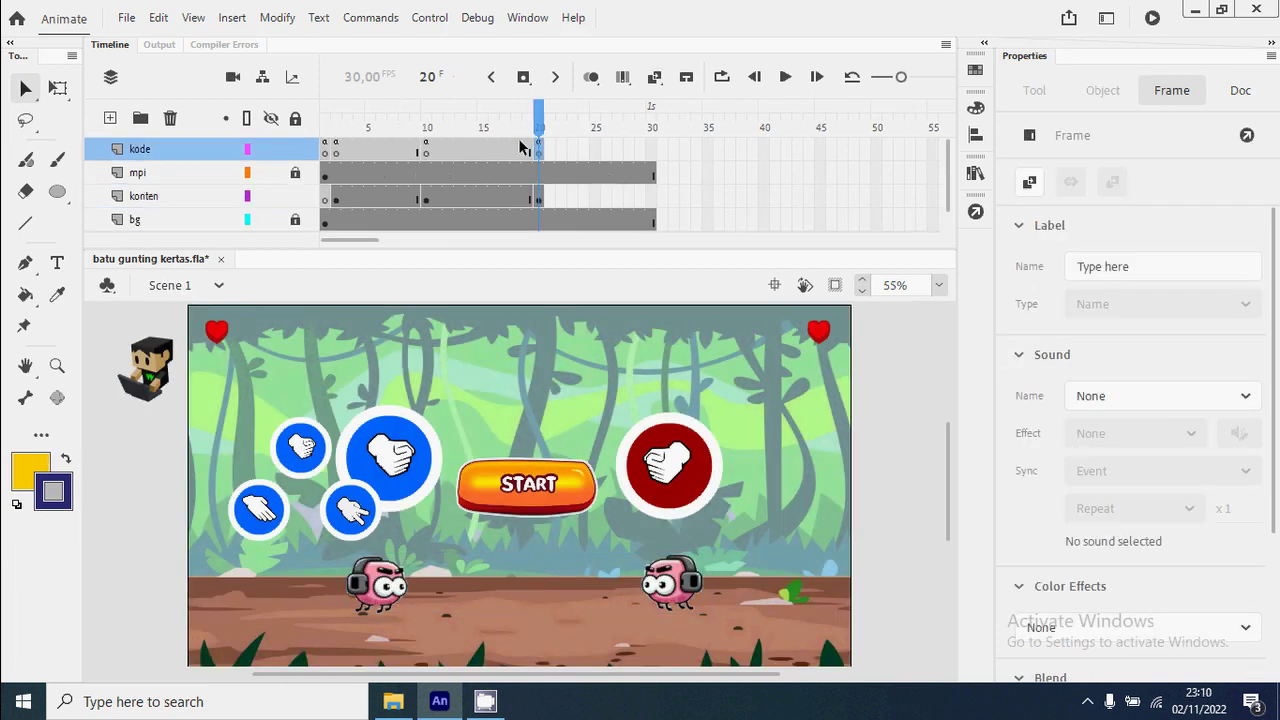
{"action": "left_click", "coordinate": [977, 213]}
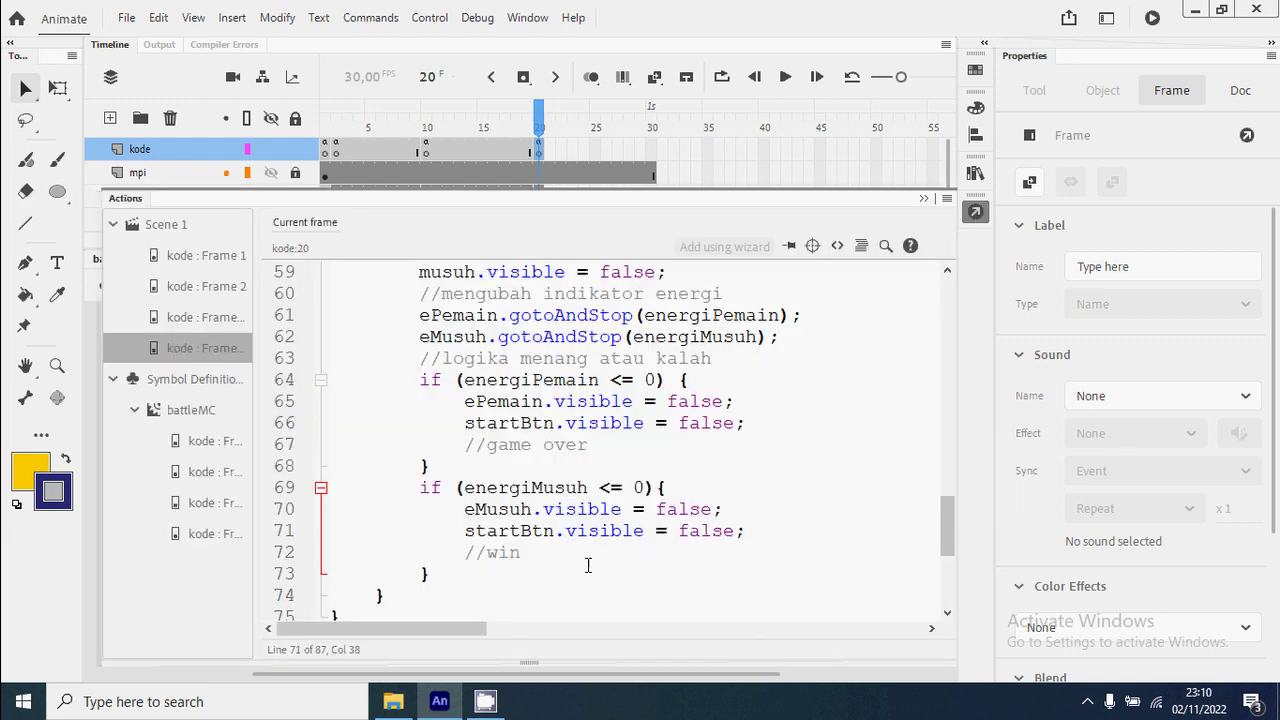
Add battleMC.gotoAndStop(100); after the startBtn line in the energiPemain <= 0 block.
{"action": "left_click", "coordinate": [775, 430]}
{"action": "key", "text": "Return"}
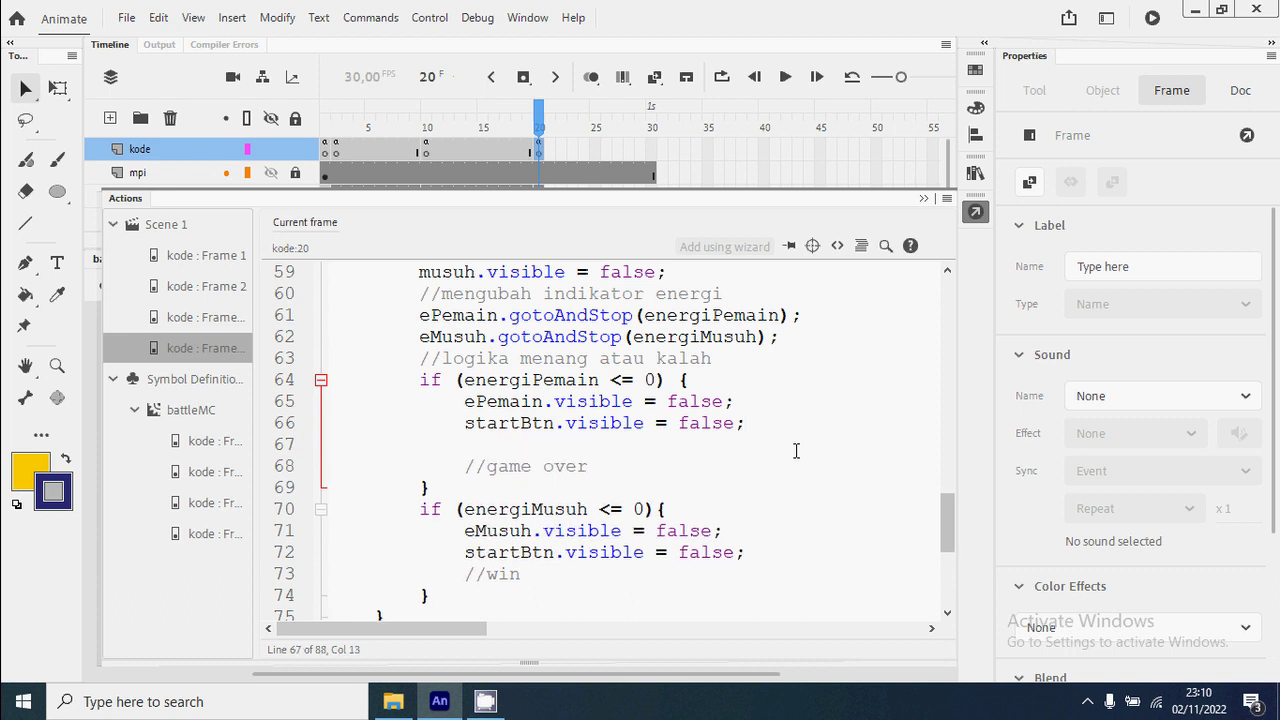
{"action": "type", "text": "battleMC.goto"}
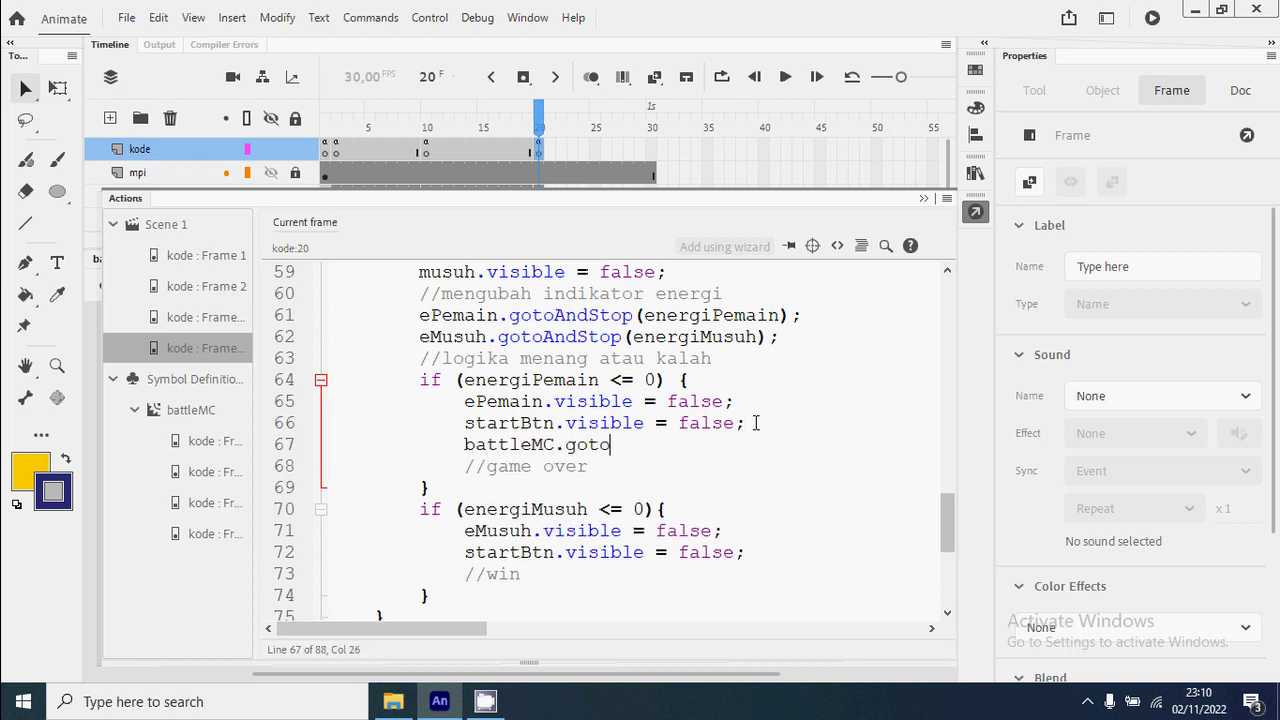
{"action": "type", "text": "AndSto"}
{"action": "type", "text": "p(100);"}
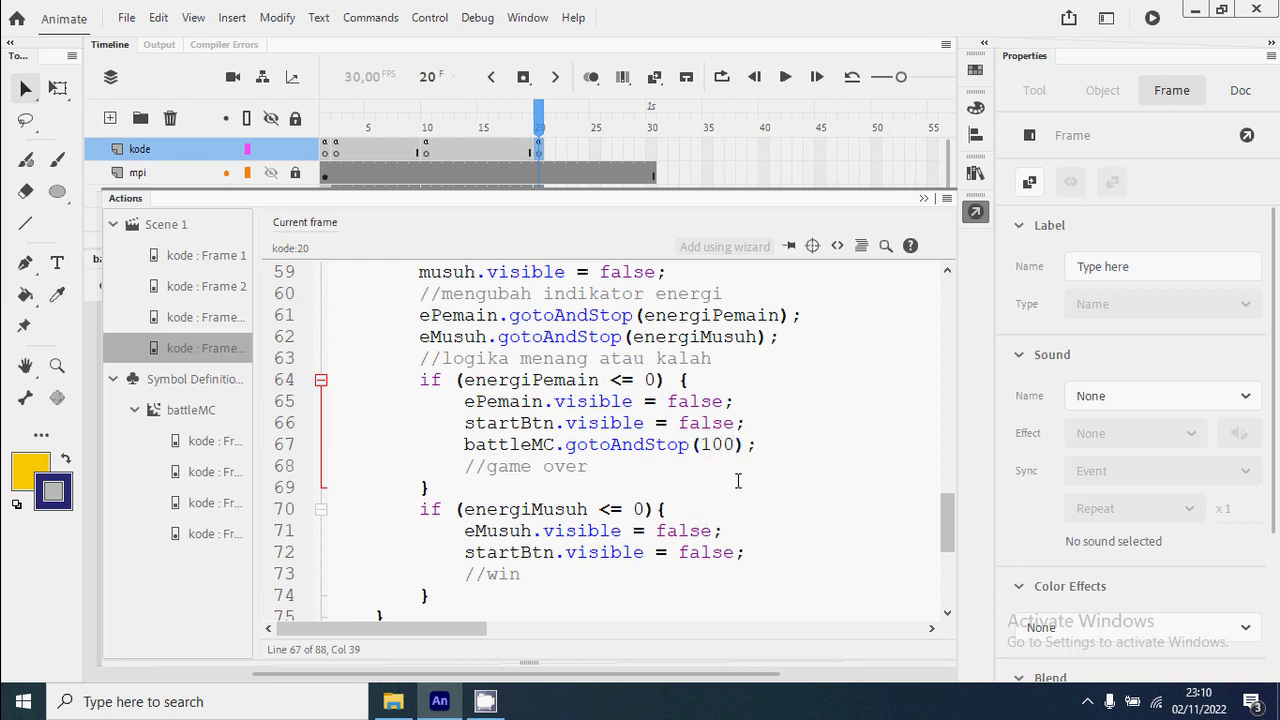
Add battleMC.gotoAndStop(95); before the //win comment in the energiMusuh <= 0 block and test the movie.
{"action": "left_click", "coordinate": [536, 583]}
{"action": "key", "text": "Return"}
{"action": "type", "text": "battle"}
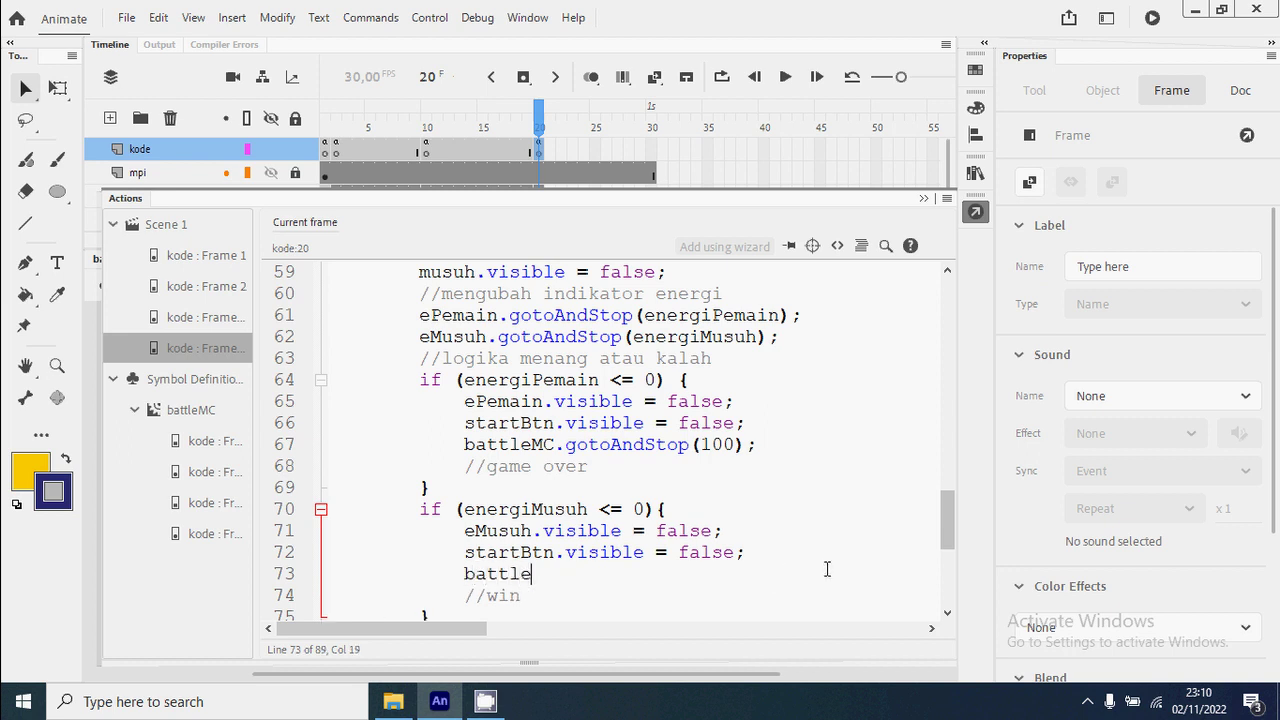
{"action": "type", "text": "MC.gotoAndStop("}
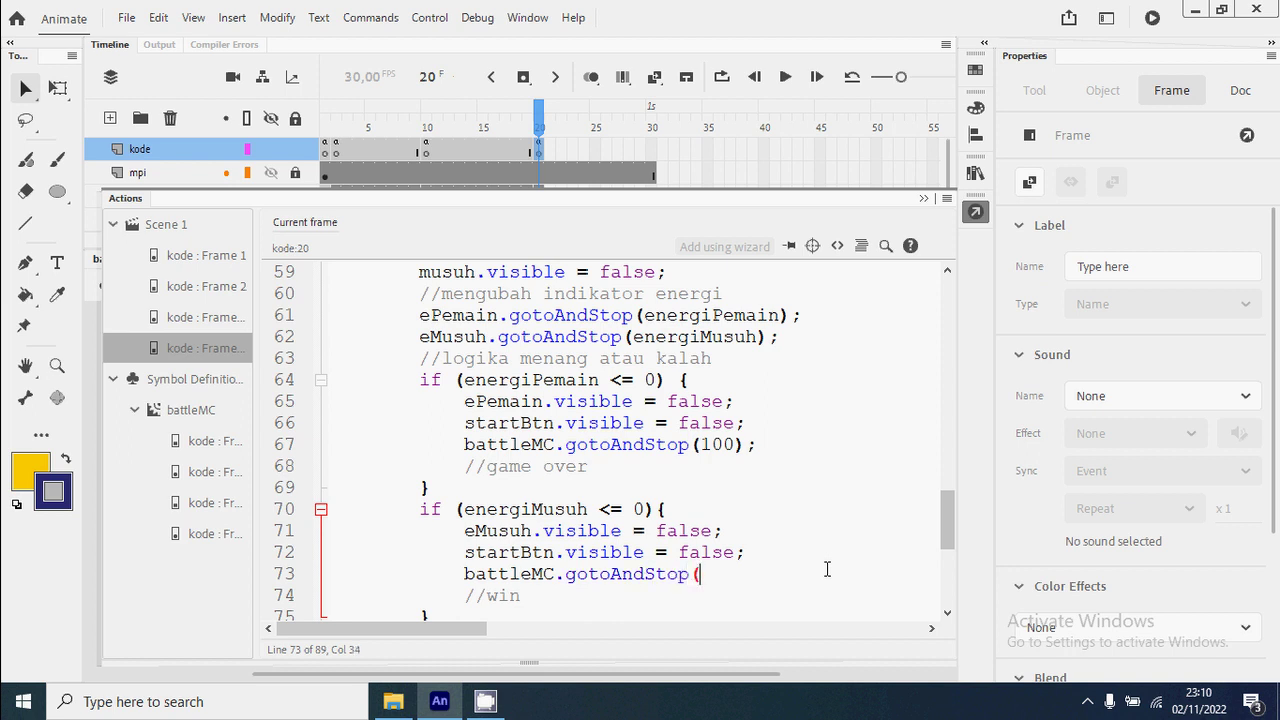
{"action": "type", "text": "95);"}
{"action": "key", "text": "ctrl+Return"}
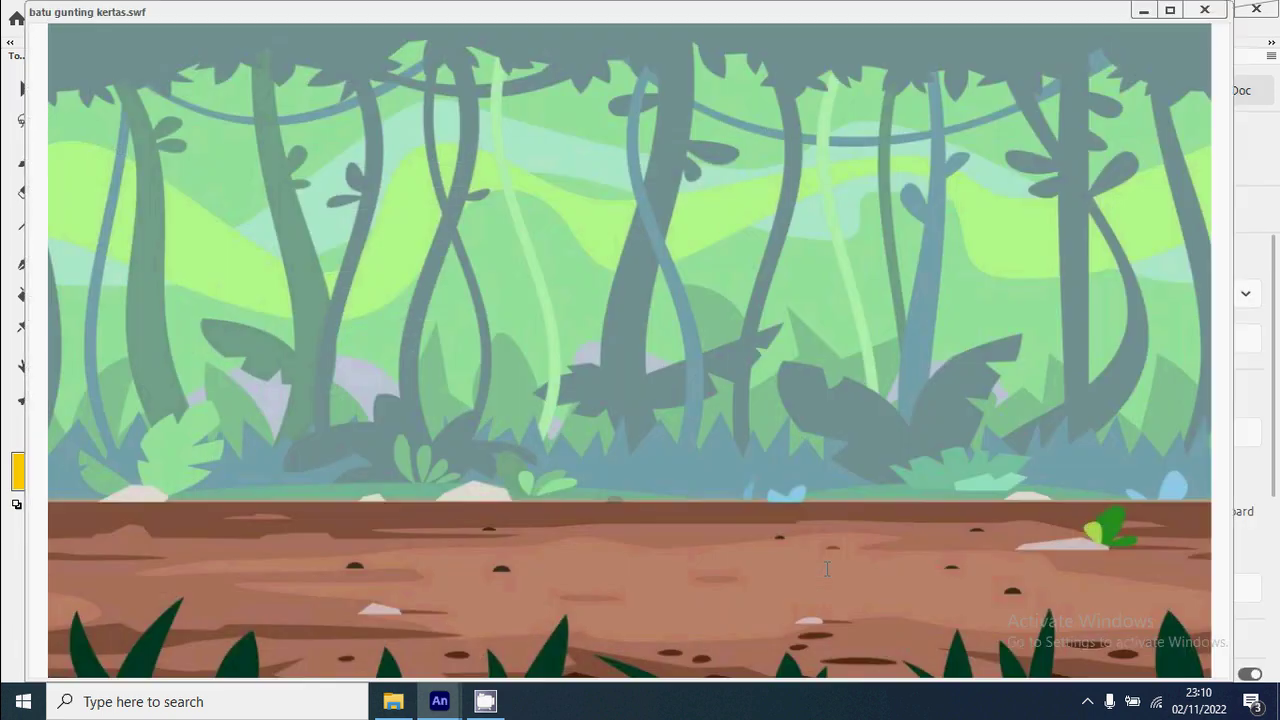
Play through the test movie's opening, pick the next monster as the player's fighter and start the first battle round.
{"action": "left_click", "coordinate": [688, 447]}
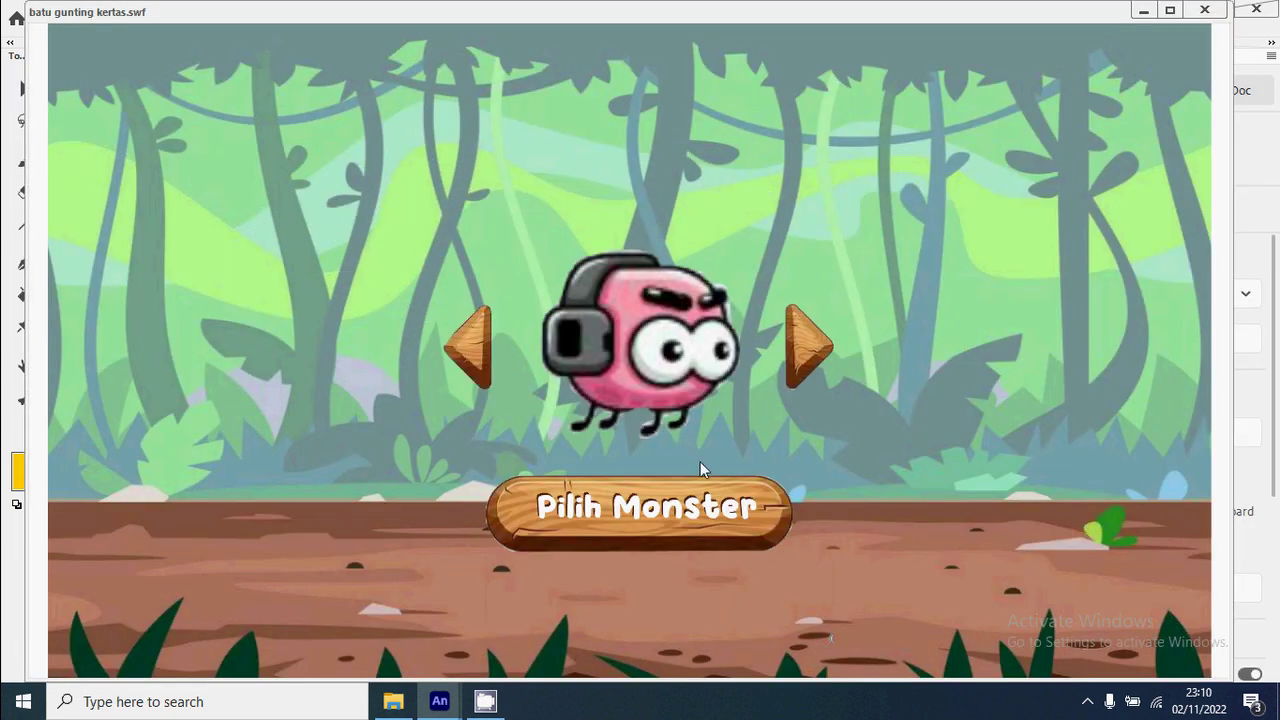
{"action": "left_click", "coordinate": [792, 372]}
{"action": "left_click", "coordinate": [740, 526]}
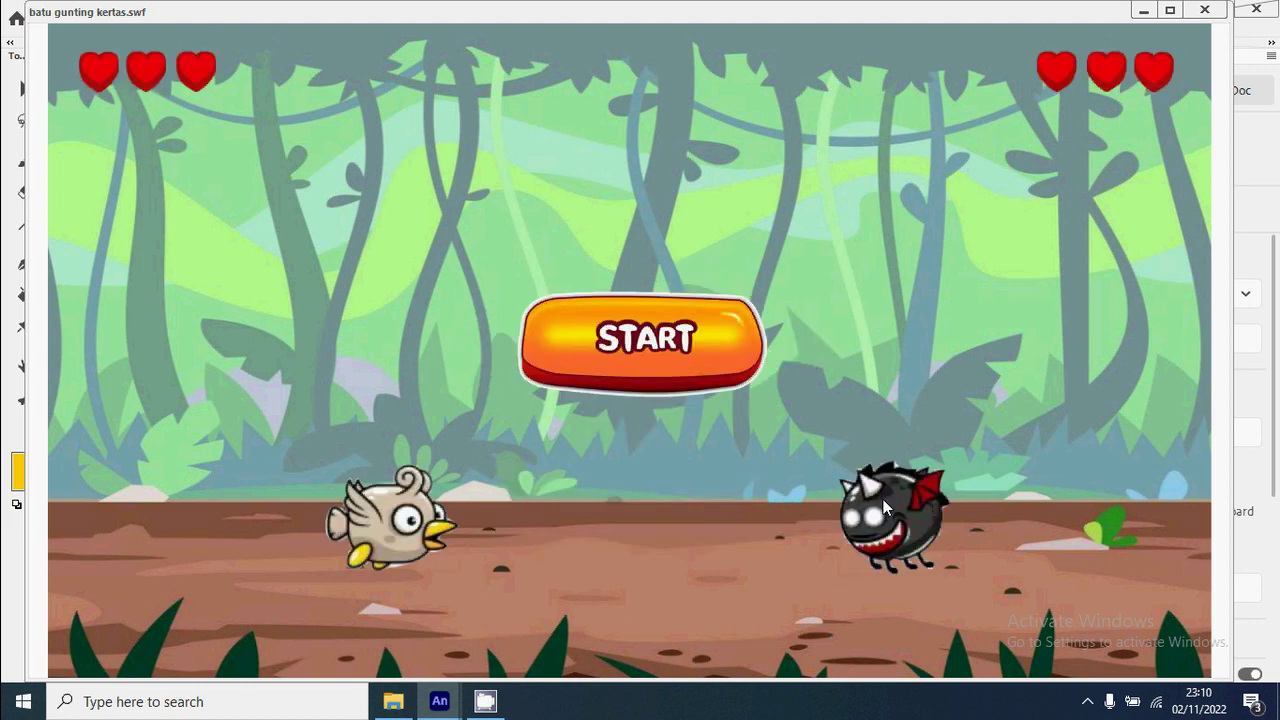
{"action": "left_click", "coordinate": [740, 366]}
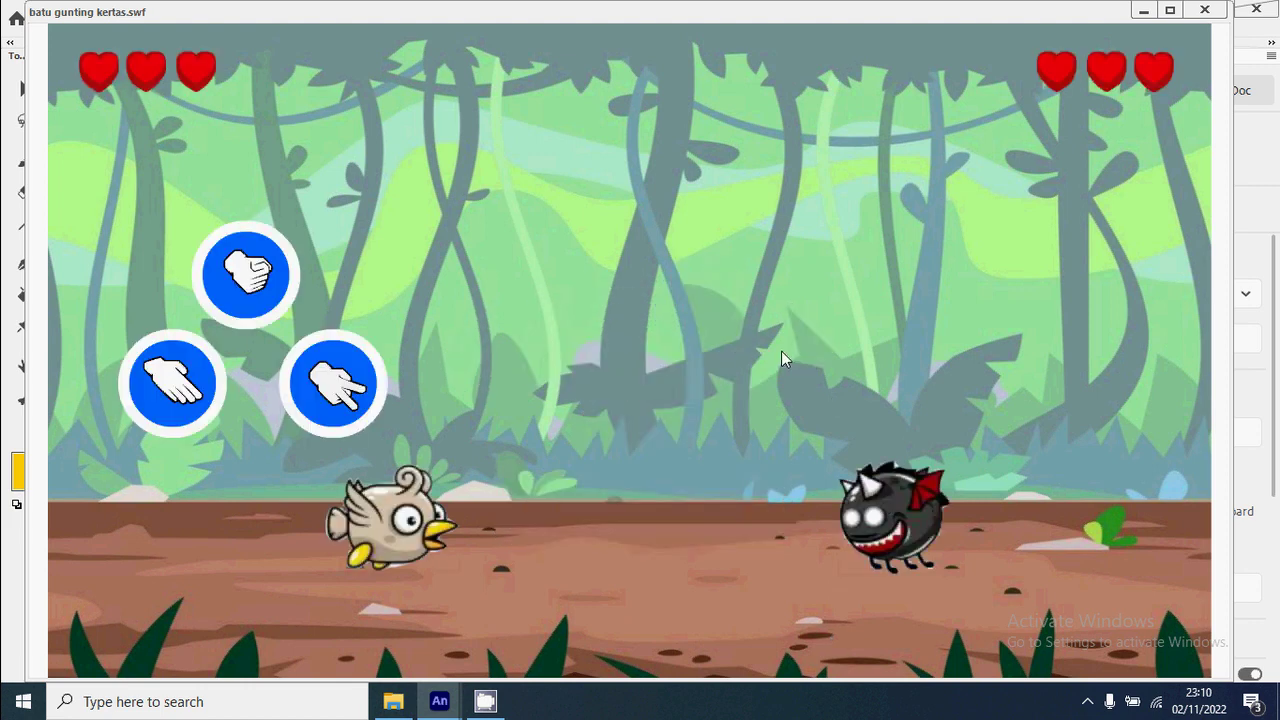
Test several battle rounds, playing scissors, rock, paper, rock and paper, to check the energy loss and the defeat scene.
{"action": "left_click", "coordinate": [332, 400]}
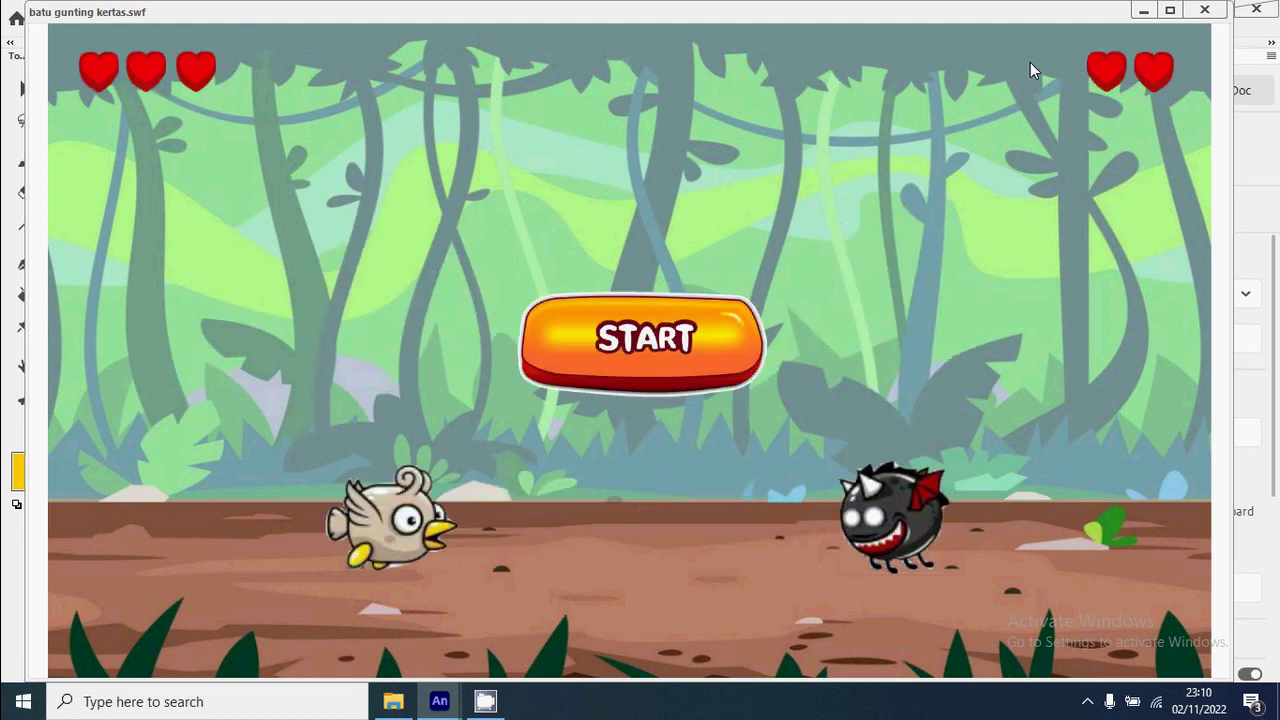
{"action": "left_click", "coordinate": [726, 370]}
{"action": "left_click", "coordinate": [212, 278]}
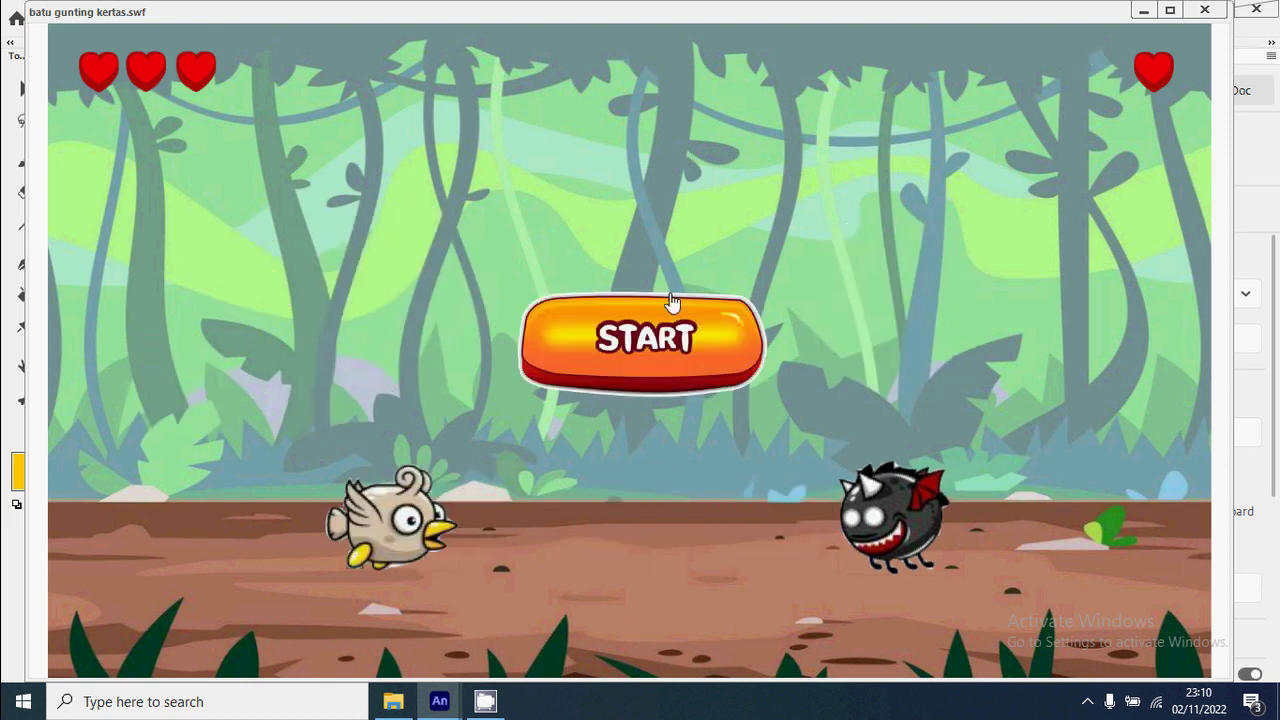
{"action": "left_click", "coordinate": [708, 337]}
{"action": "left_click", "coordinate": [168, 390]}
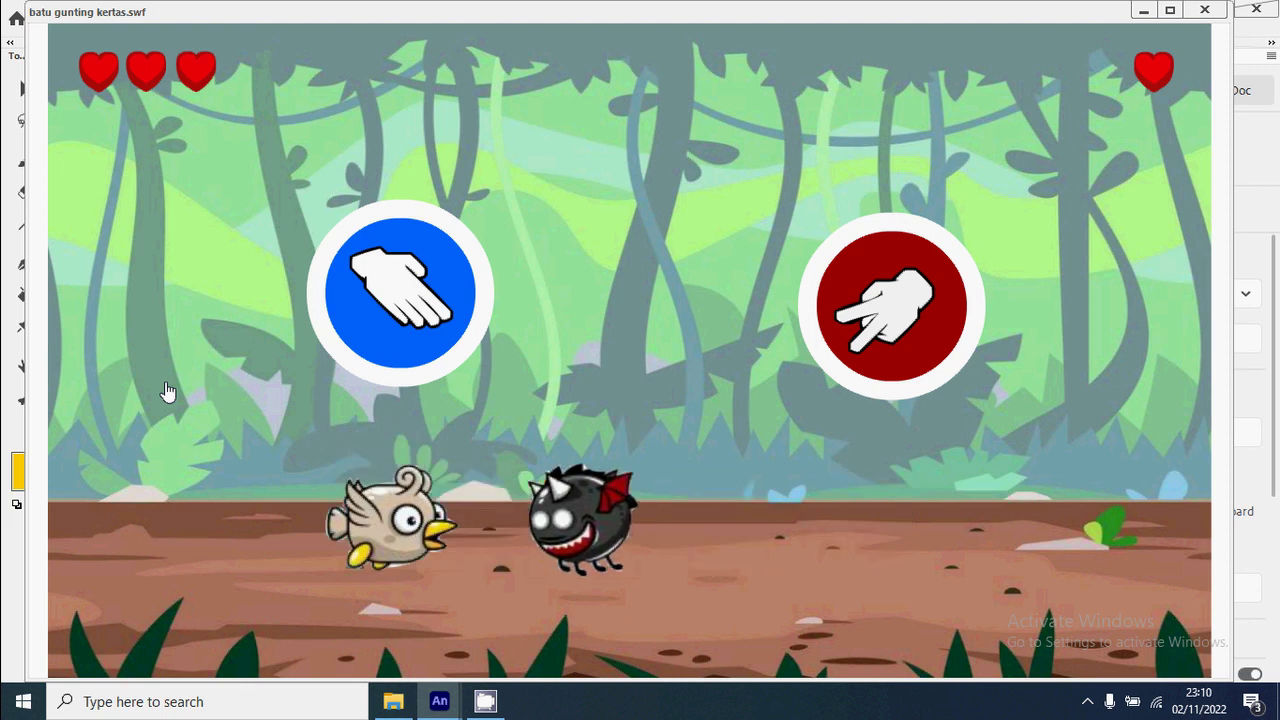
{"action": "left_click", "coordinate": [614, 365]}
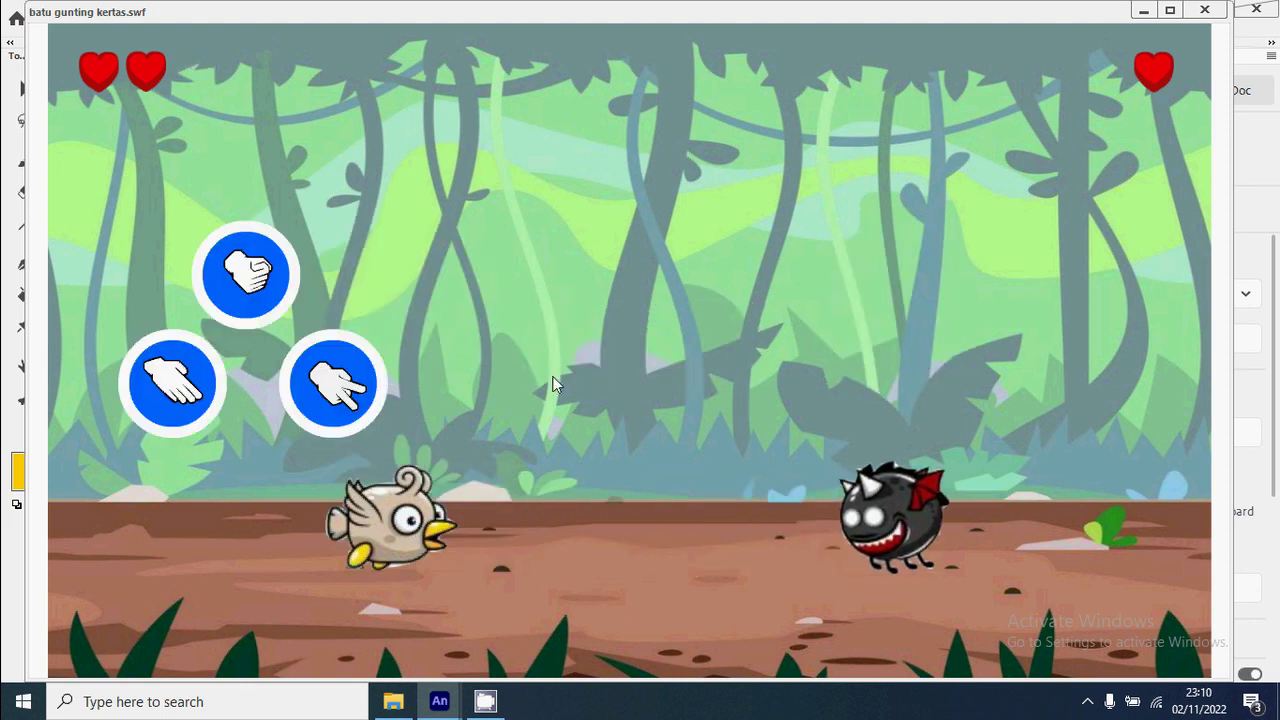
{"action": "left_click", "coordinate": [249, 277]}
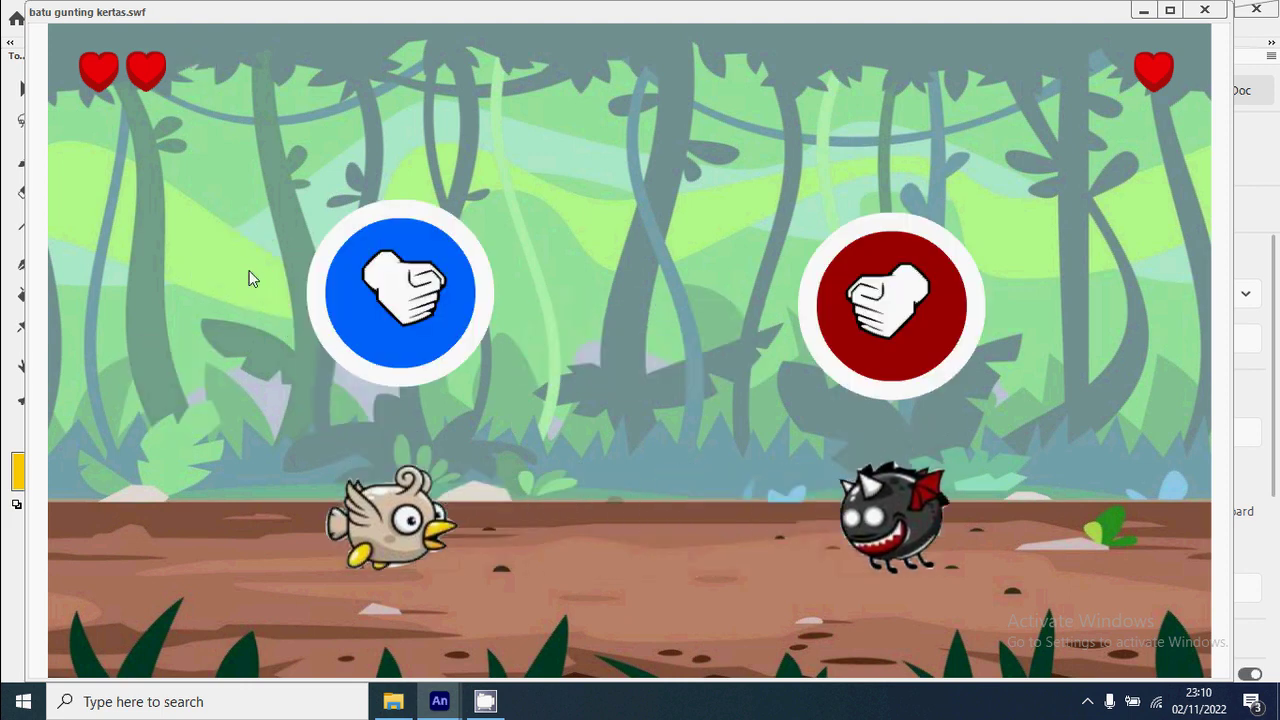
{"action": "left_click", "coordinate": [648, 348]}
{"action": "left_click", "coordinate": [176, 370]}
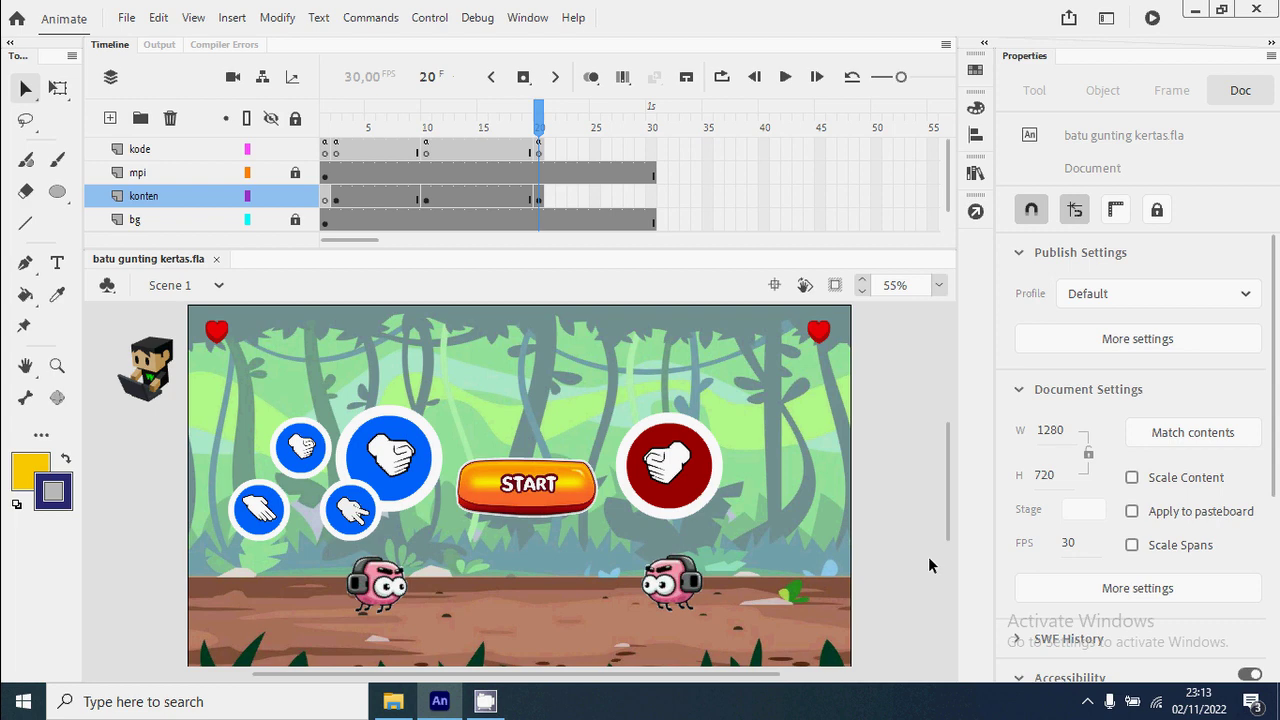
Import the win image to the stage on frame 20 of the konten layer and place it just above the START button.
{"action": "left_click", "coordinate": [124, 18]}
{"action": "mouse_move", "coordinate": [352, 299]}
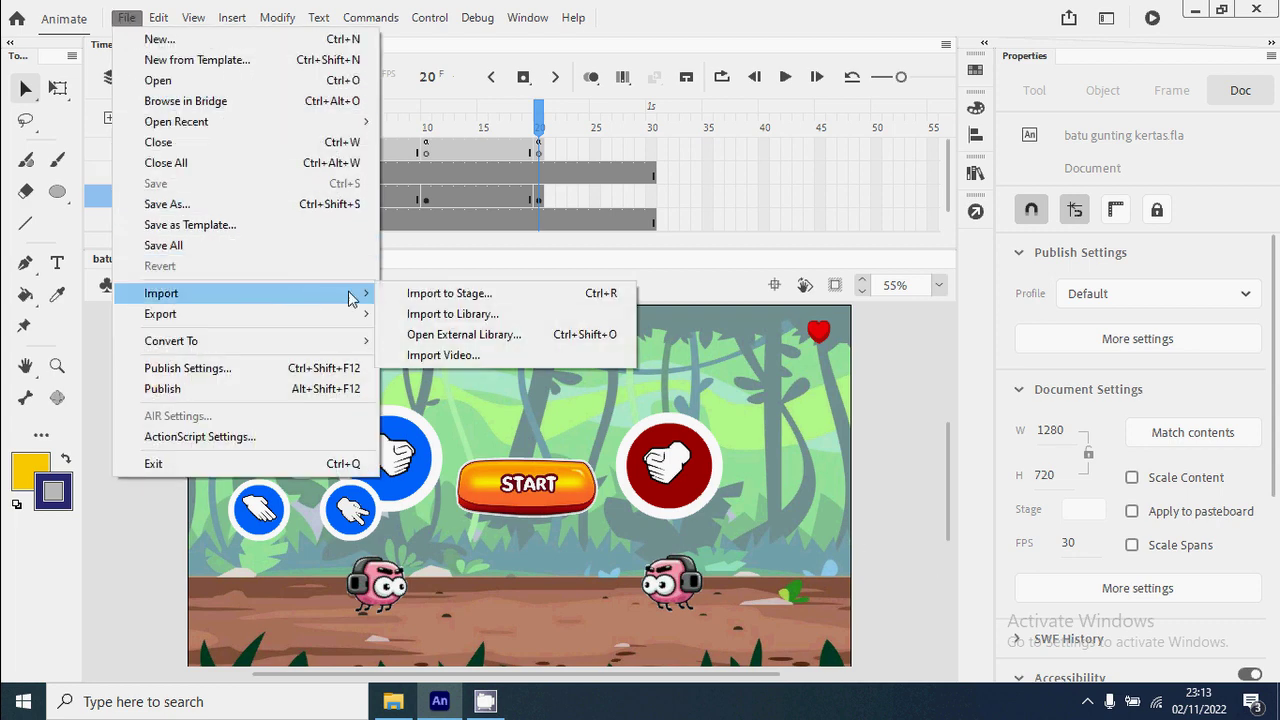
{"action": "left_click", "coordinate": [476, 296]}
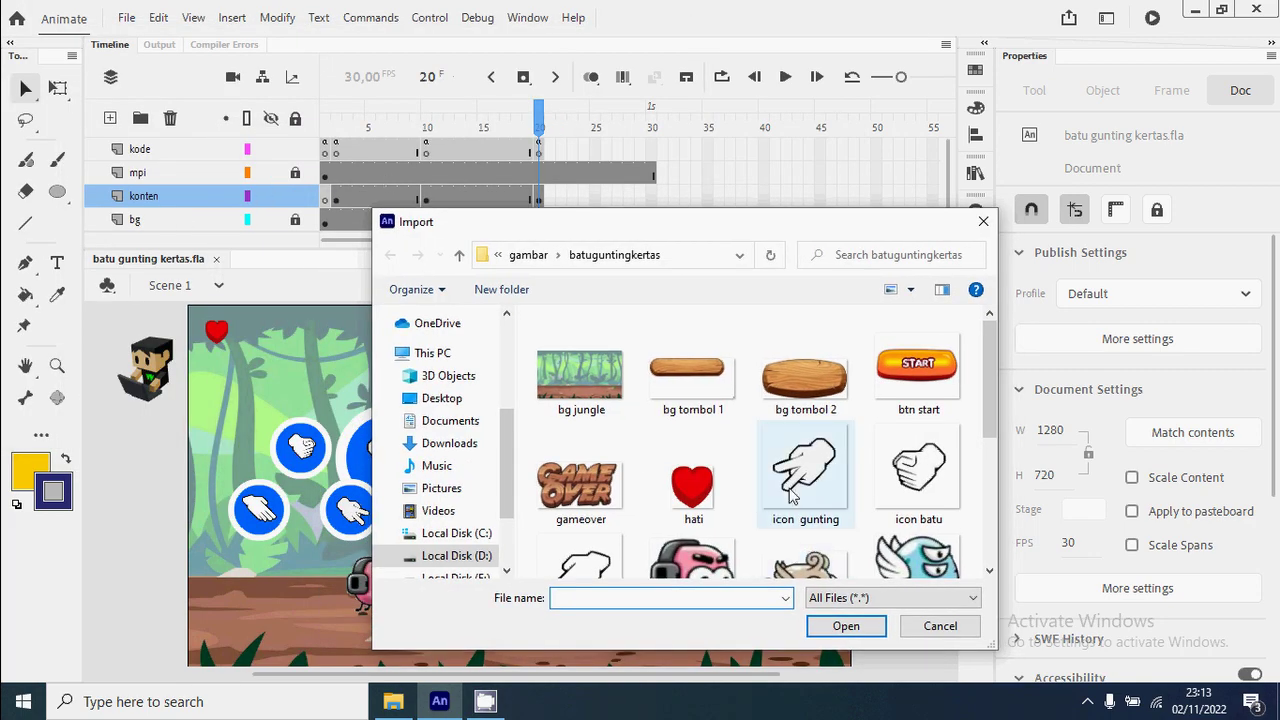
{"action": "scroll", "coordinate": [800, 470], "scroll_direction": "down", "scroll_amount": 3}
{"action": "left_click", "coordinate": [936, 542]}
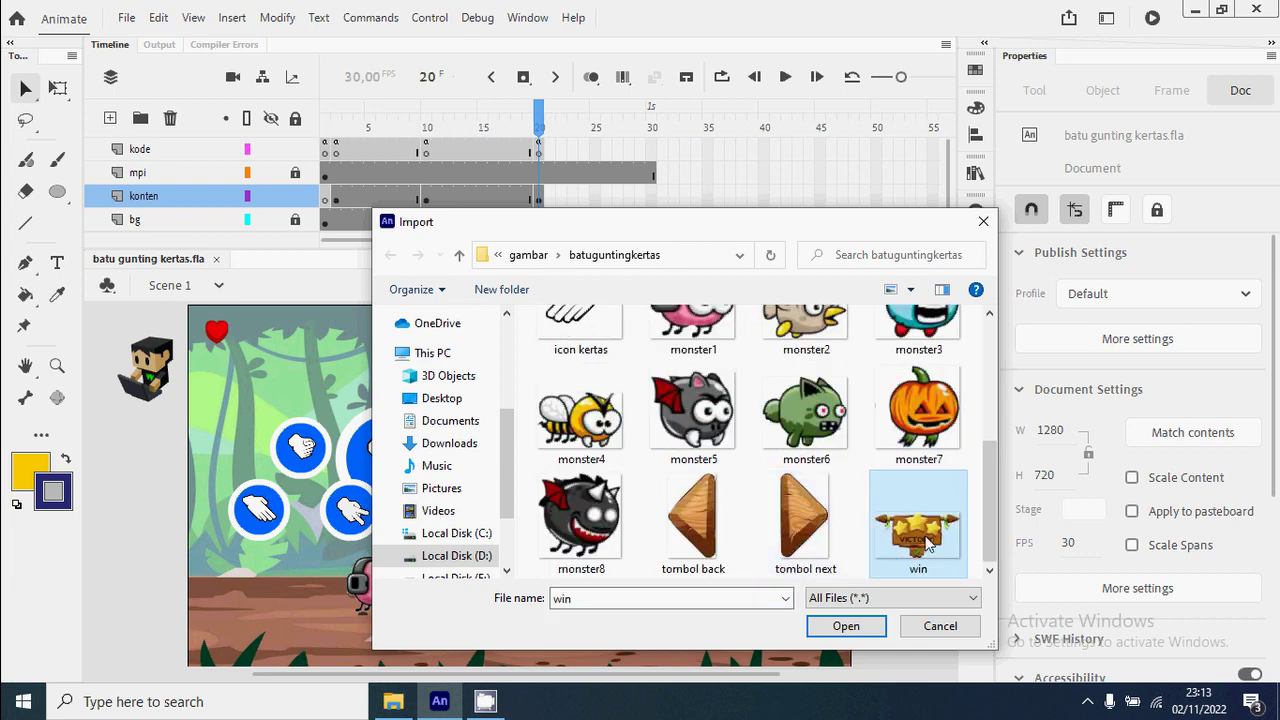
{"action": "left_click", "coordinate": [846, 625]}
{"action": "left_click_drag", "start_coordinate": [560, 485], "coordinate": [541, 412]}
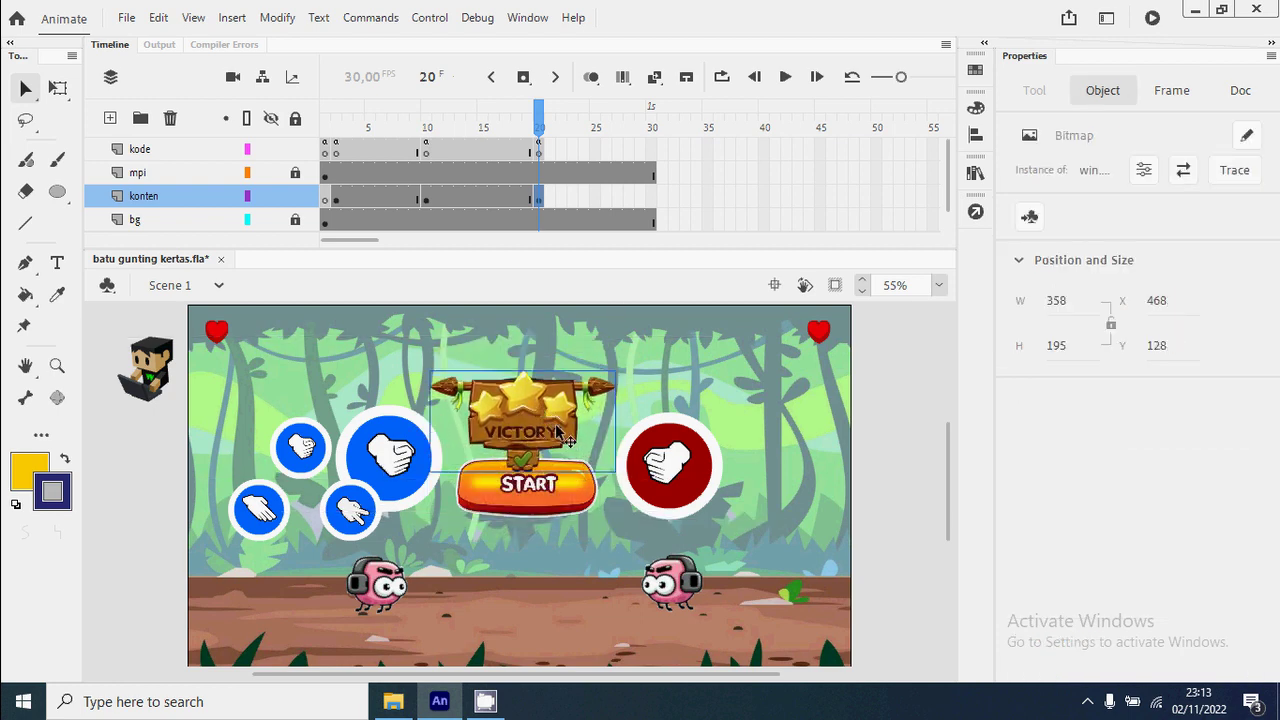
Convert the VICTORY image to a movie clip symbol named hasilMC.
{"action": "right_click", "coordinate": [556, 432]}
{"action": "left_click", "coordinate": [626, 600]}
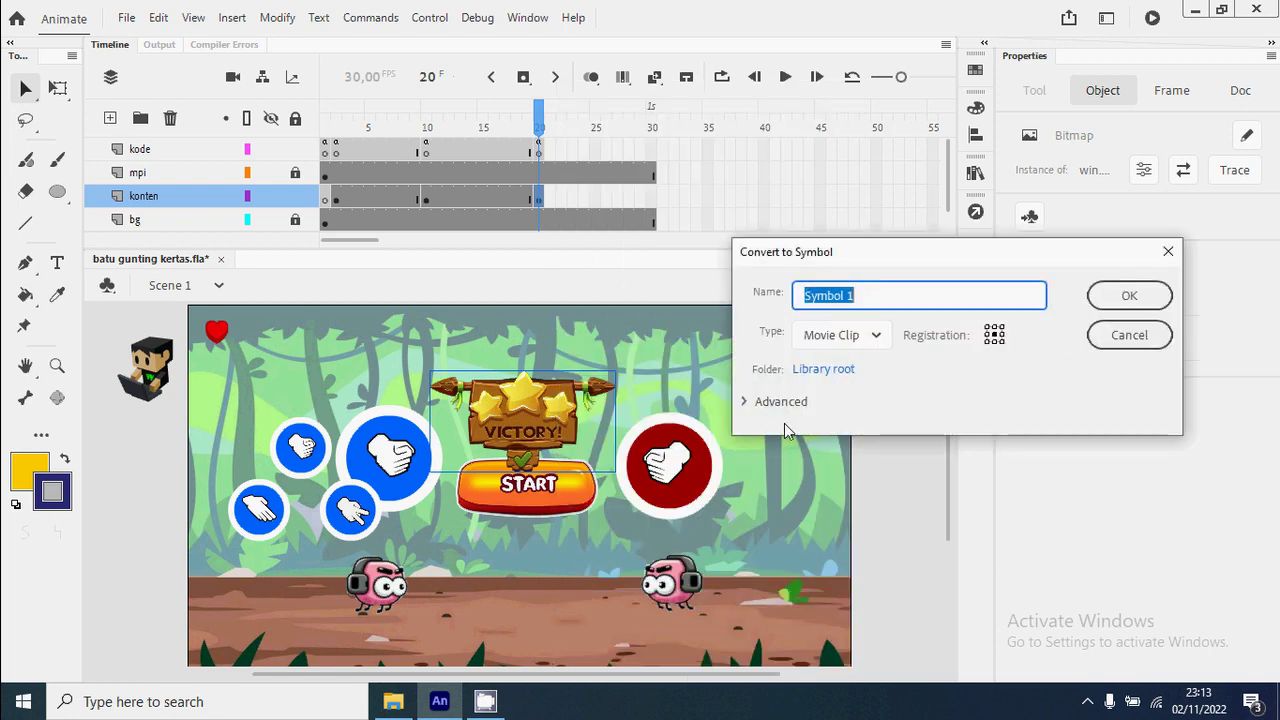
{"action": "type", "text": "hasilMC"}
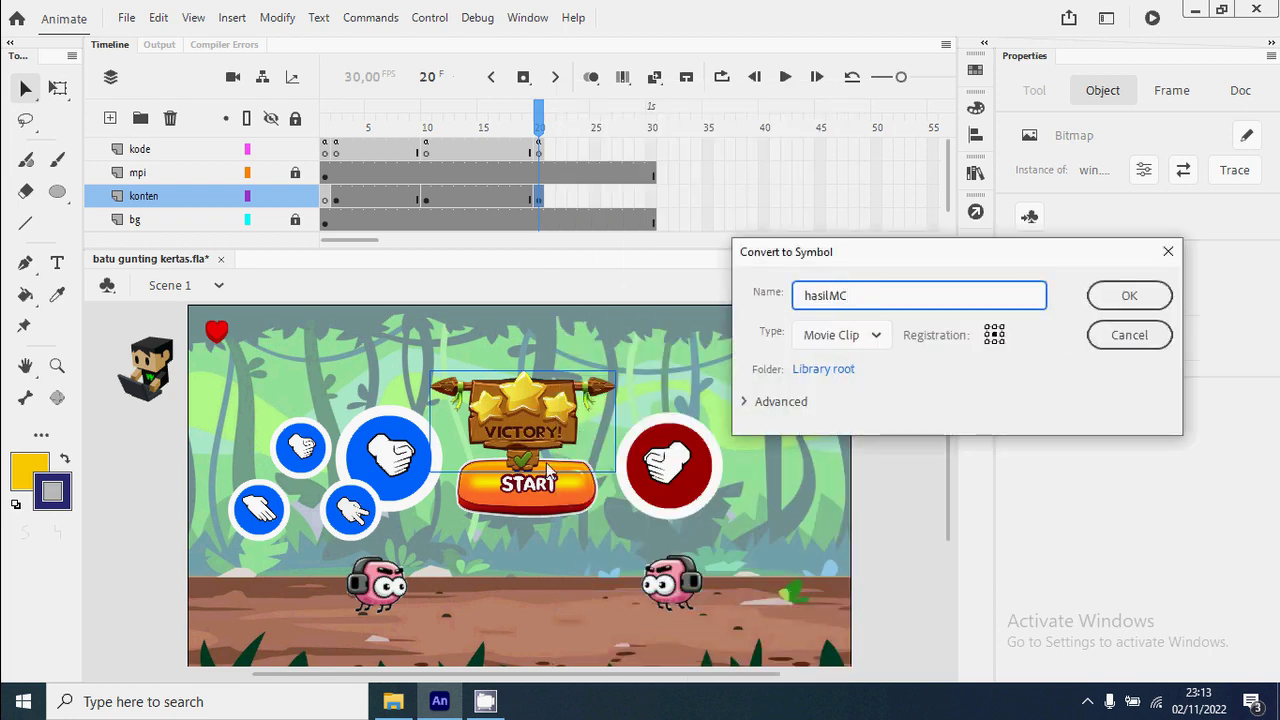
{"action": "left_click", "coordinate": [1130, 297]}
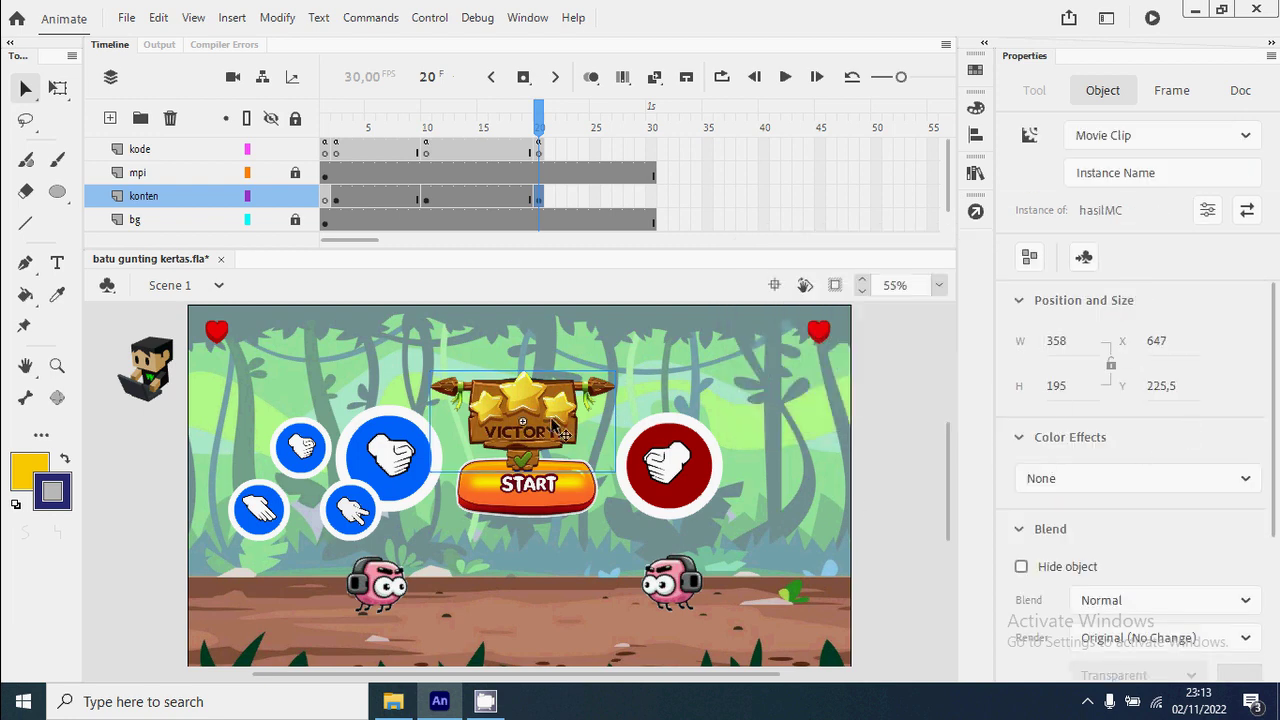
Open the hasilMC symbol for editing and insert a blank keyframe on frame 2.
{"action": "double_click", "coordinate": [592, 450]}
{"action": "left_click", "coordinate": [328, 150]}
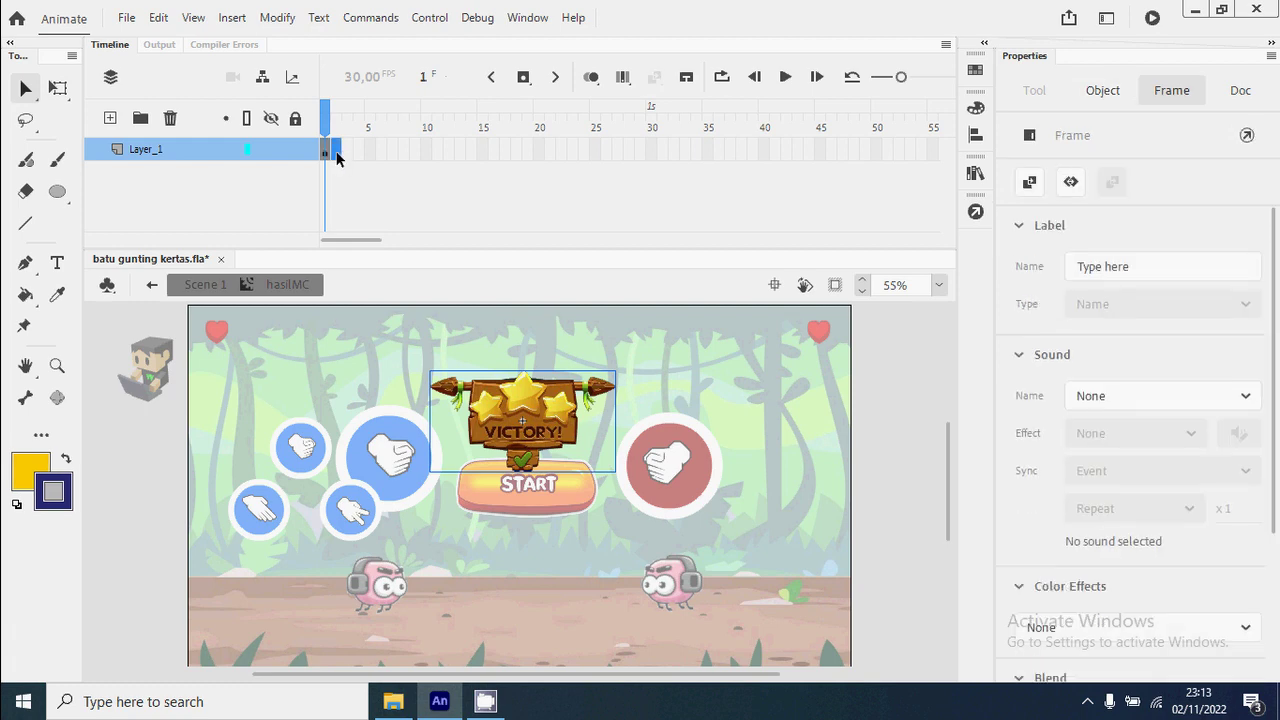
{"action": "right_click", "coordinate": [331, 152]}
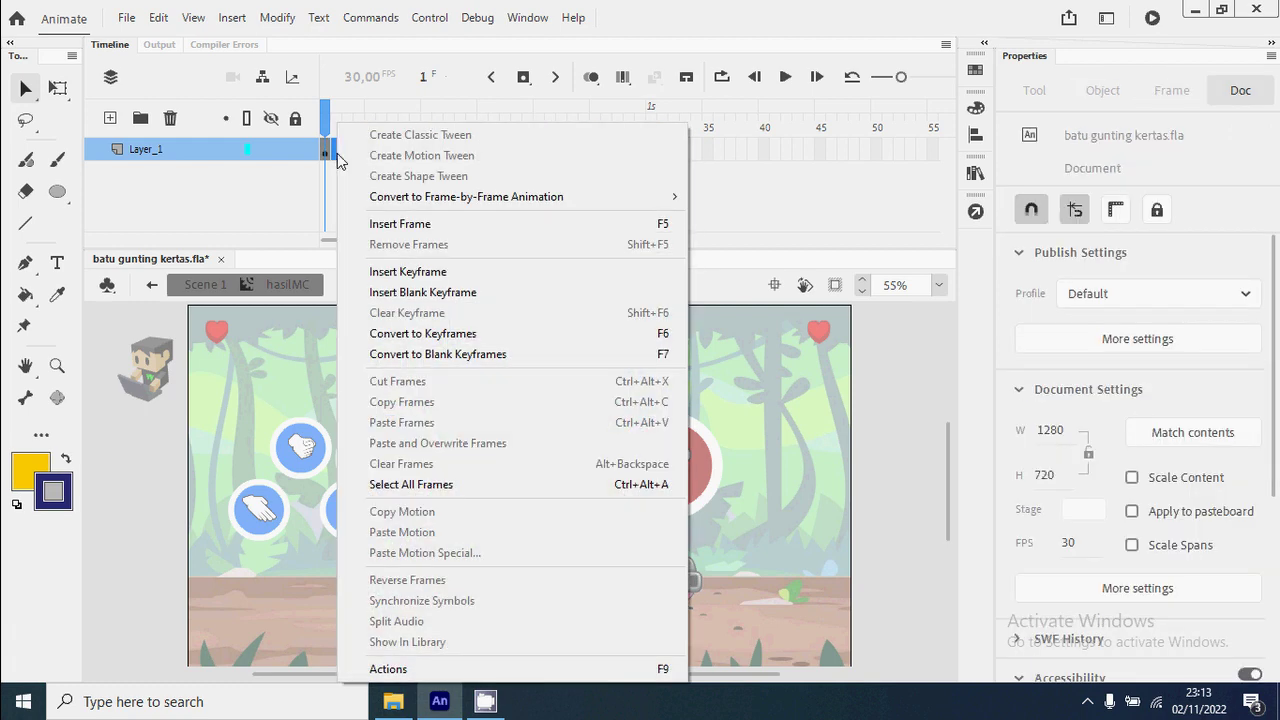
{"action": "left_click", "coordinate": [462, 296]}
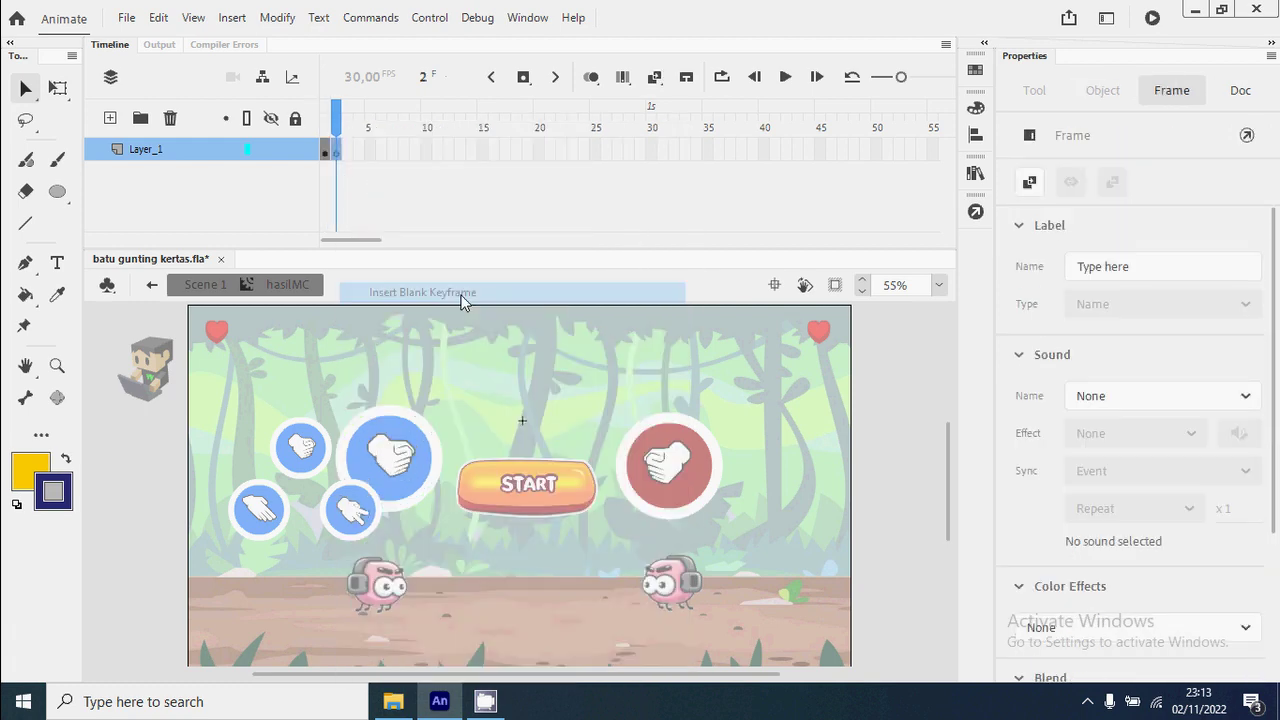
Import the gameover image into frame 2 of hasilMC, centre it where the VICTORY sign sits, and compare frames 1 and 2.
{"action": "left_click", "coordinate": [127, 20]}
{"action": "mouse_move", "coordinate": [382, 298]}
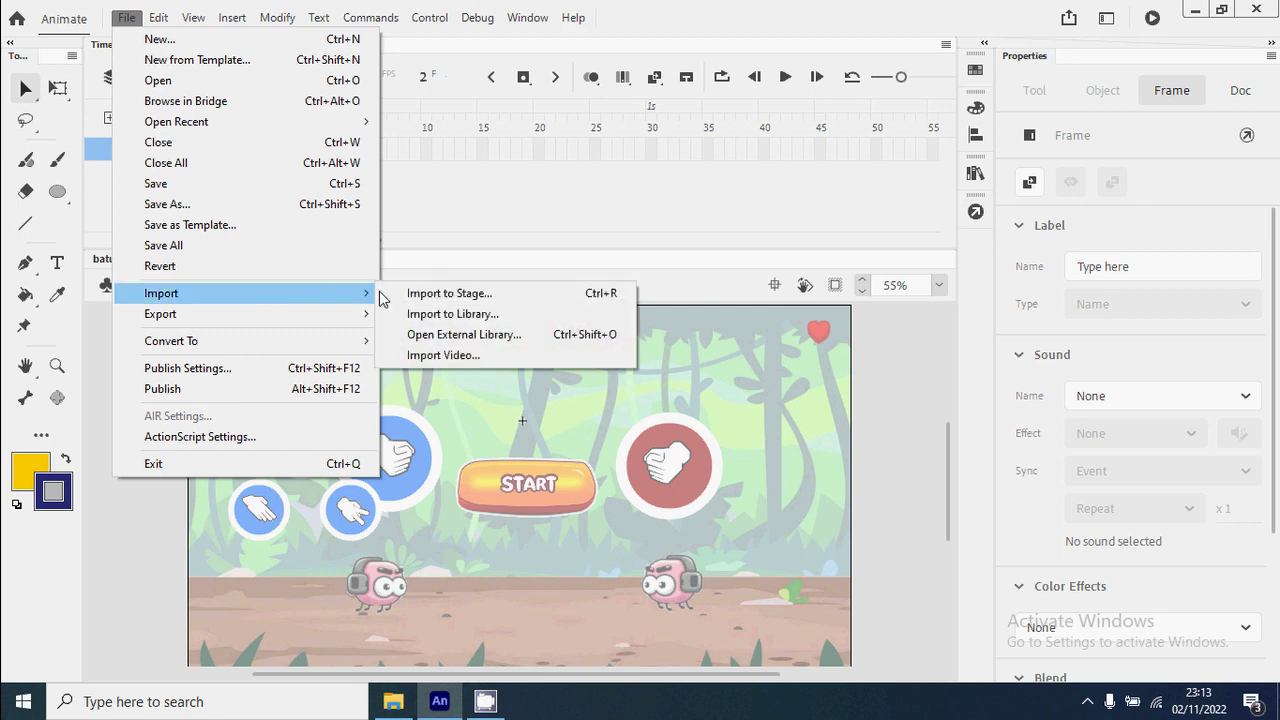
{"action": "left_click", "coordinate": [421, 294]}
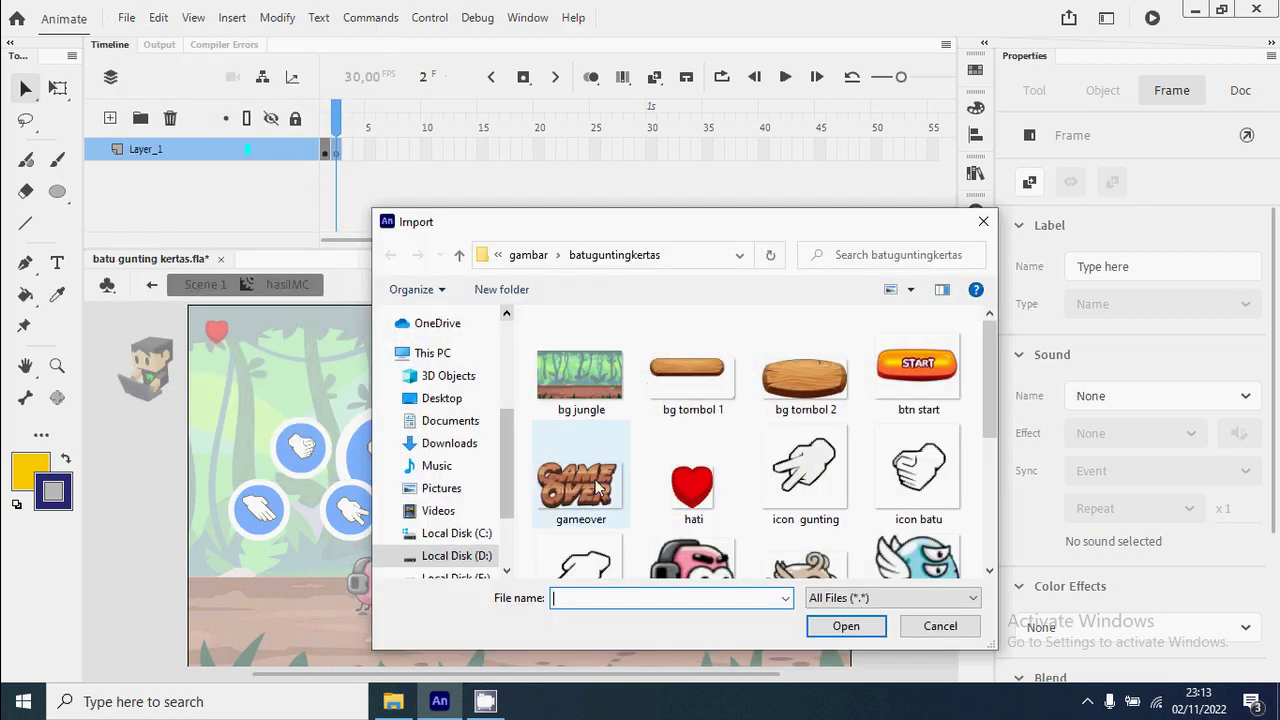
{"action": "double_click", "coordinate": [600, 487]}
{"action": "left_click_drag", "start_coordinate": [535, 504], "coordinate": [537, 441]}
{"action": "left_click", "coordinate": [326, 132]}
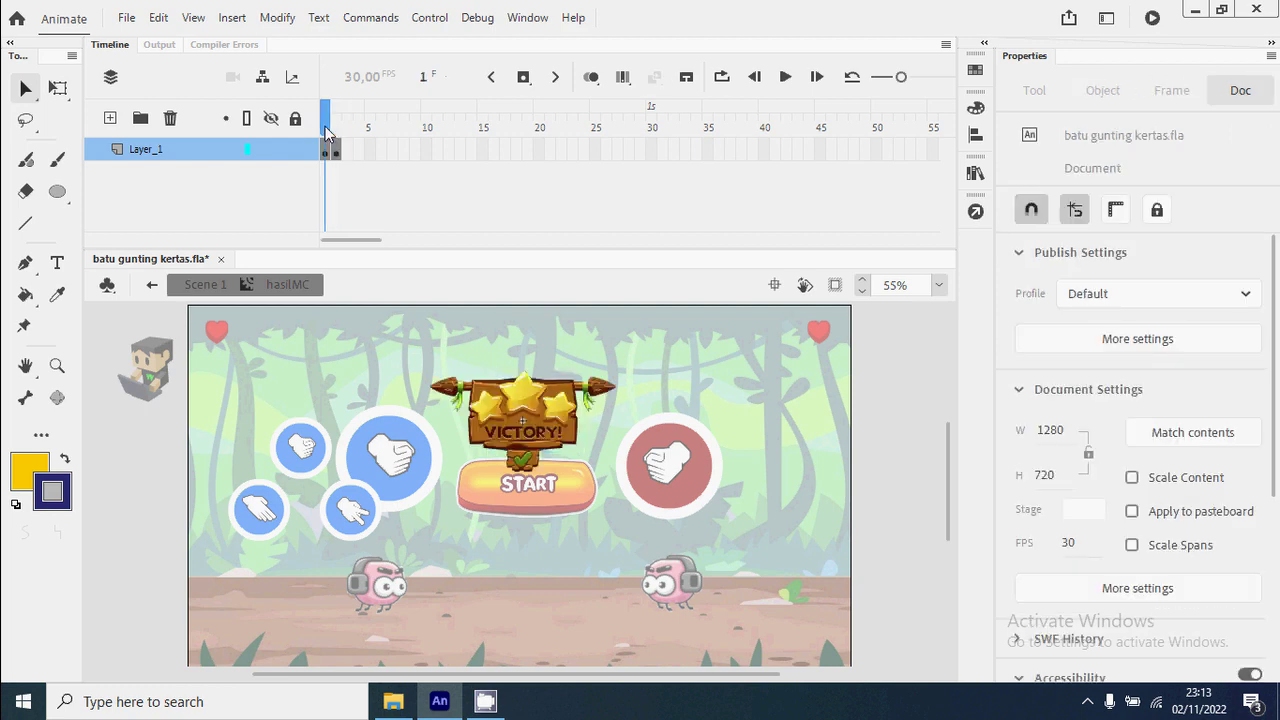
{"action": "left_click", "coordinate": [336, 132]}
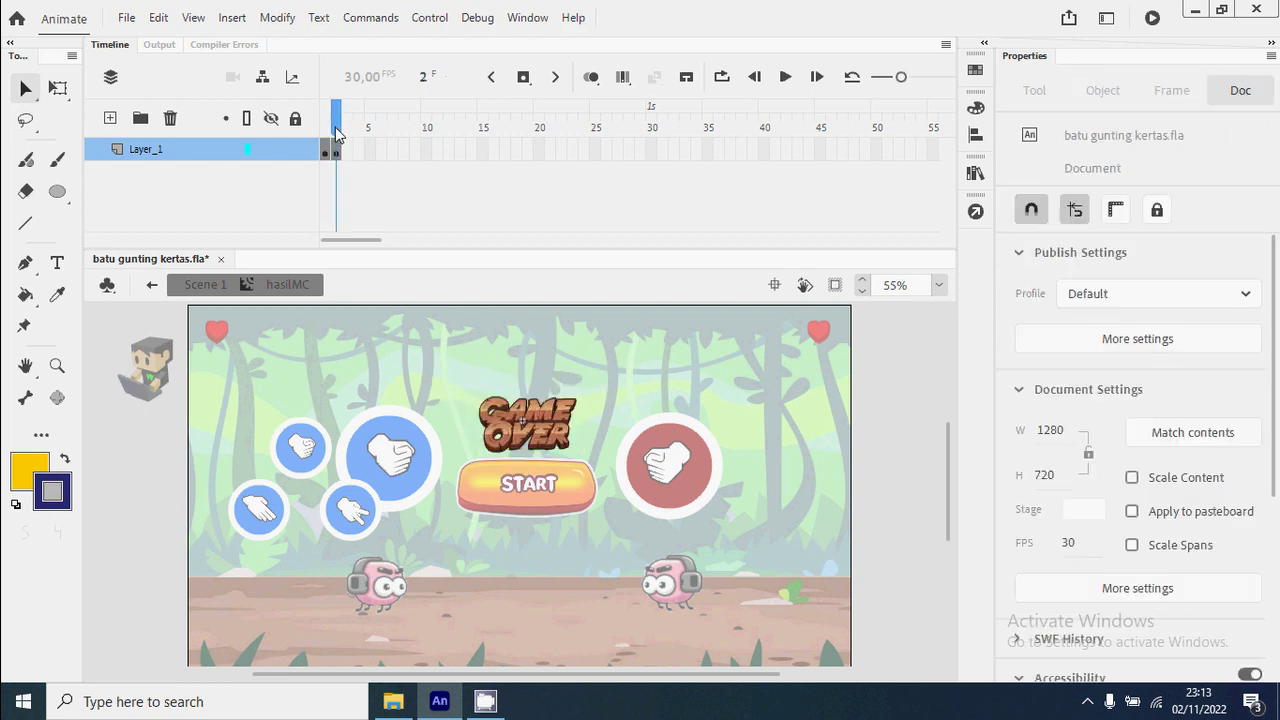
{"action": "left_click", "coordinate": [326, 132]}
{"action": "left_click", "coordinate": [336, 132]}
Return to Scene 1 and give the VICTORY clip the instance name hasilMC.
{"action": "left_click", "coordinate": [204, 286]}
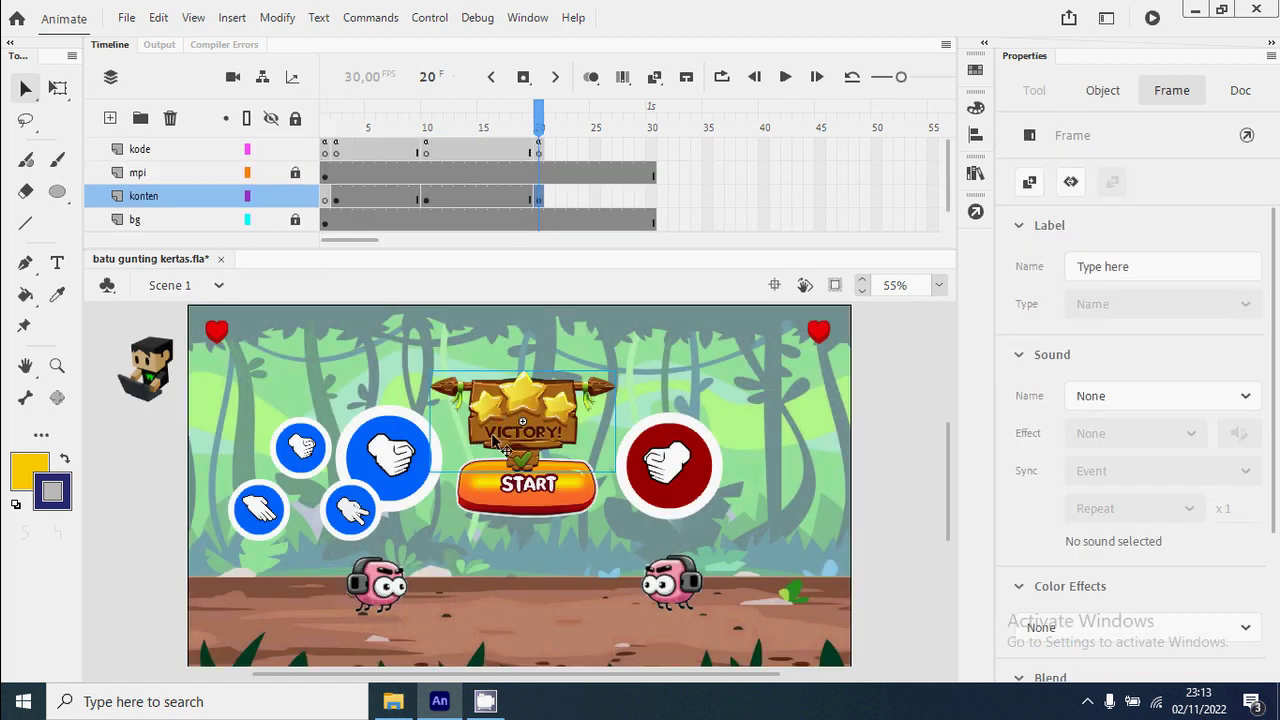
{"action": "left_click", "coordinate": [540, 446]}
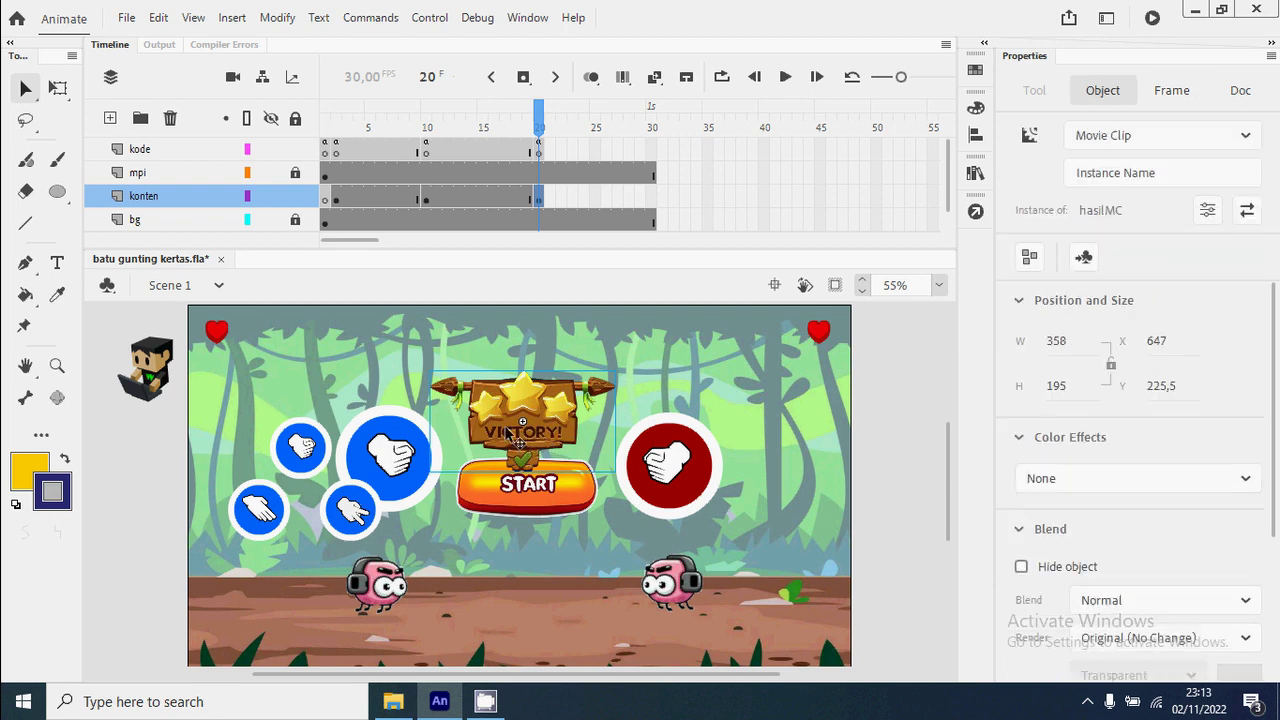
{"action": "left_click", "coordinate": [1105, 172]}
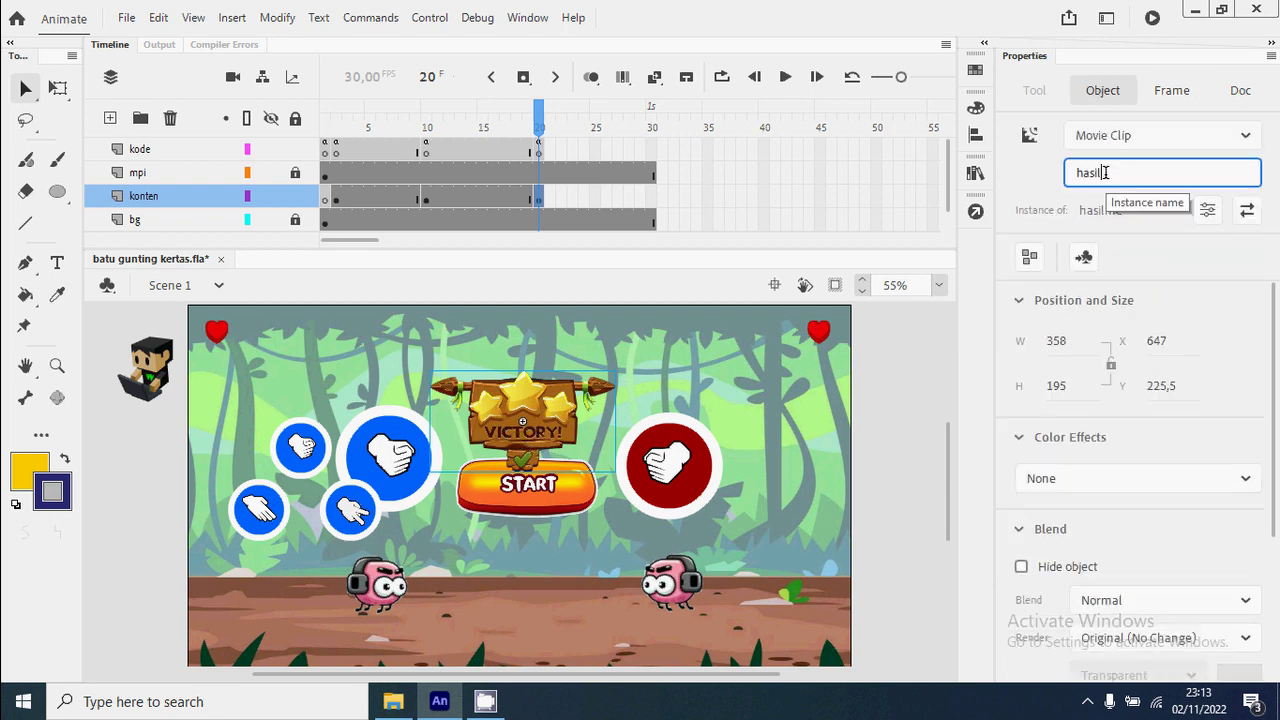
{"action": "key", "text": "Return"}
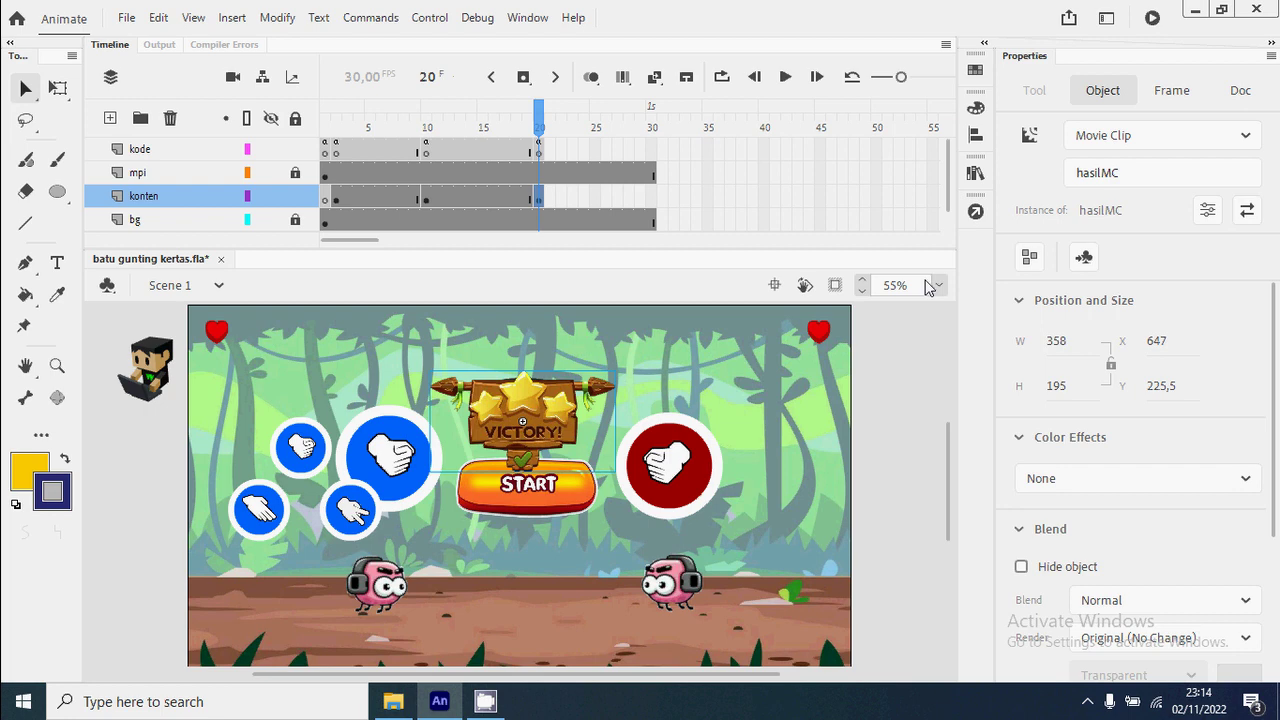
Add hasilMC.visible = false; below the kertasBtn visibility line in the script on frame 20 of the kode layer.
{"action": "left_click", "coordinate": [539, 150]}
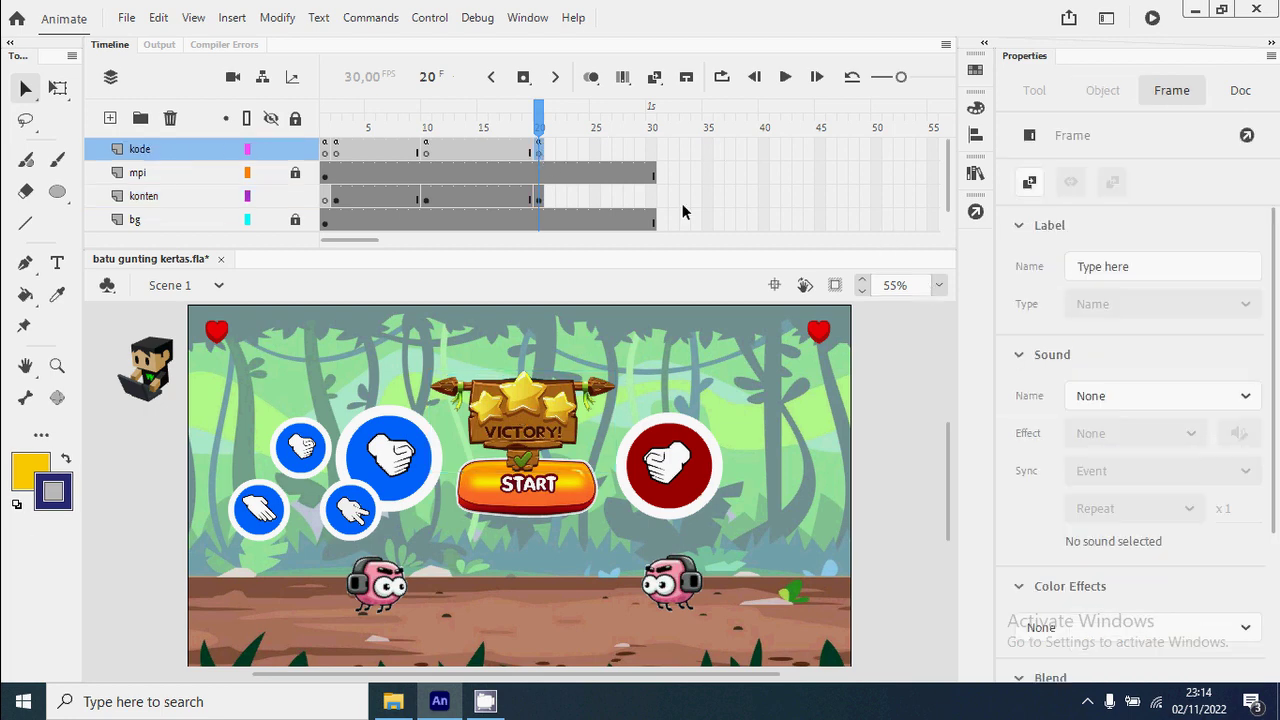
{"action": "left_click", "coordinate": [975, 211]}
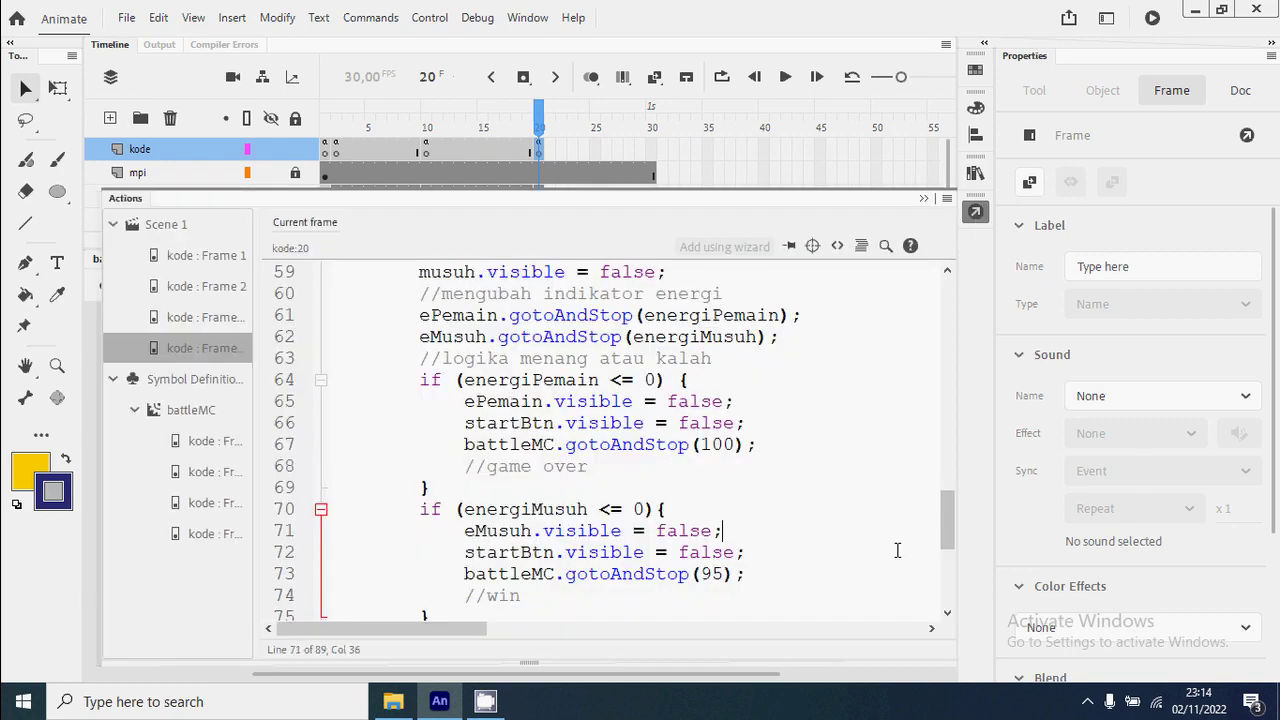
{"action": "scroll", "coordinate": [814, 530], "scroll_direction": "up", "scroll_amount": 15}
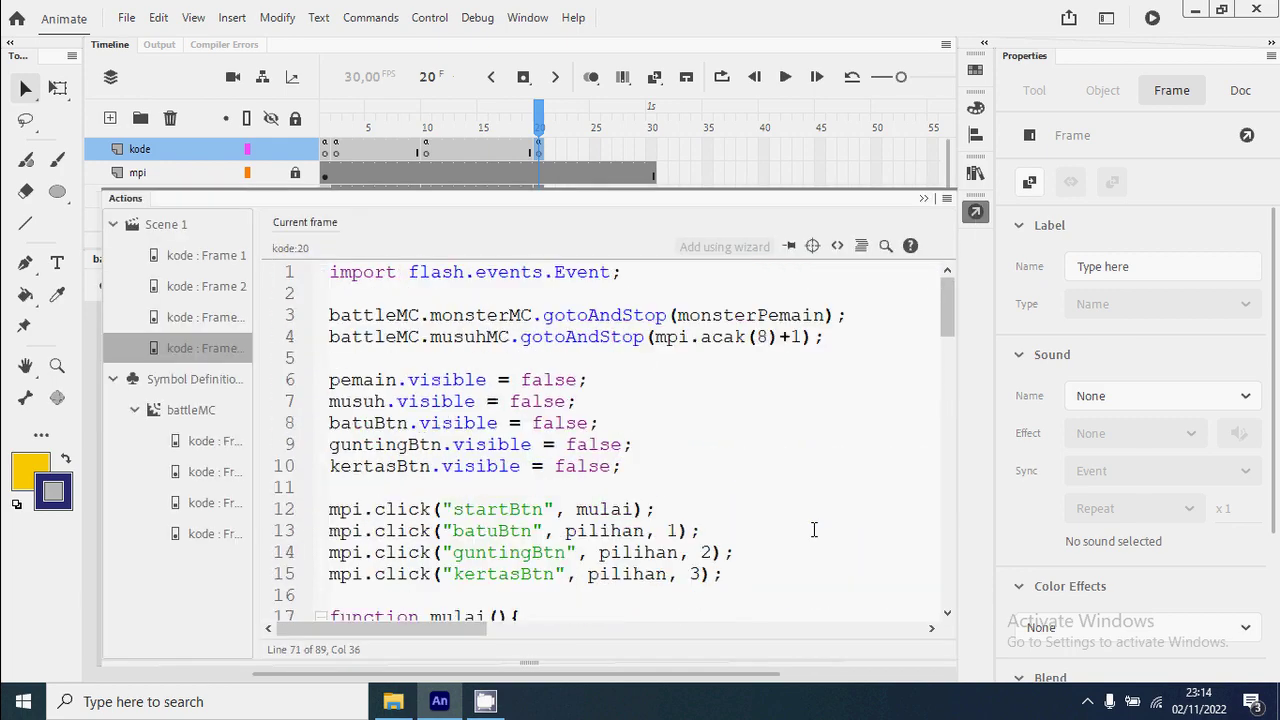
{"action": "left_click", "coordinate": [636, 469]}
{"action": "key", "text": "Return"}
{"action": "type", "text": "ha"}
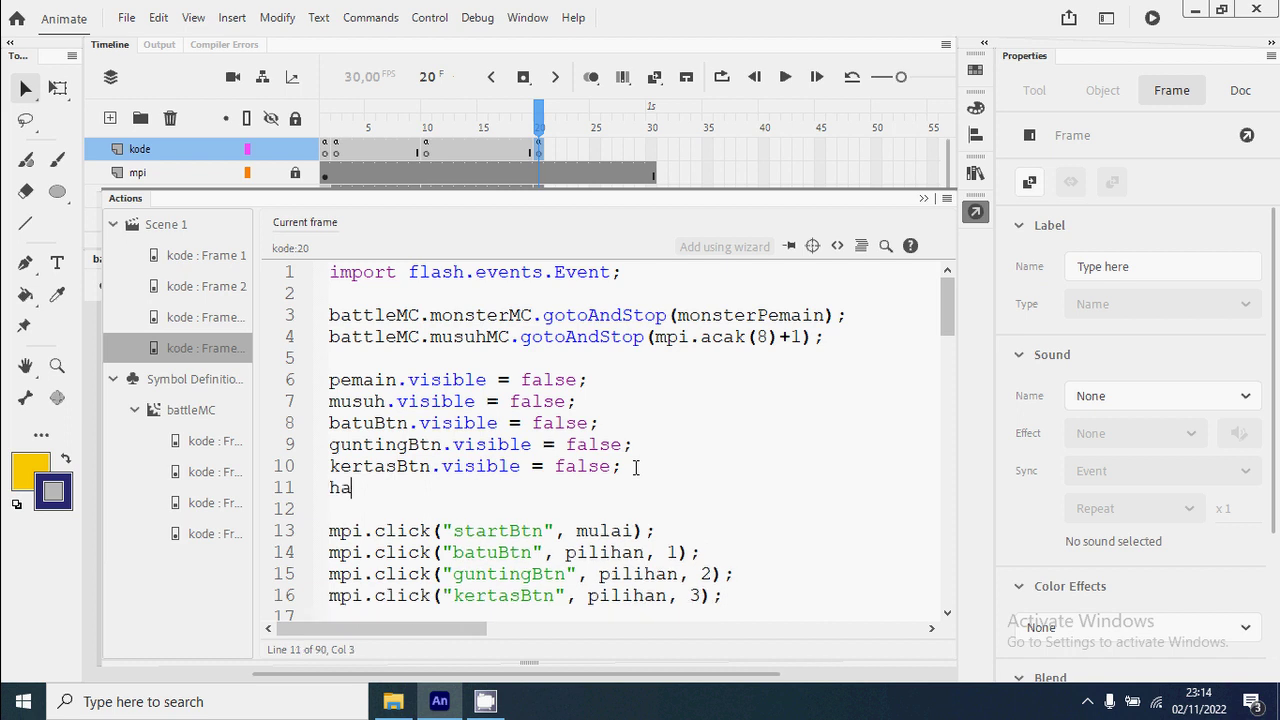
{"action": "type", "text": "silMC.visible = false;"}
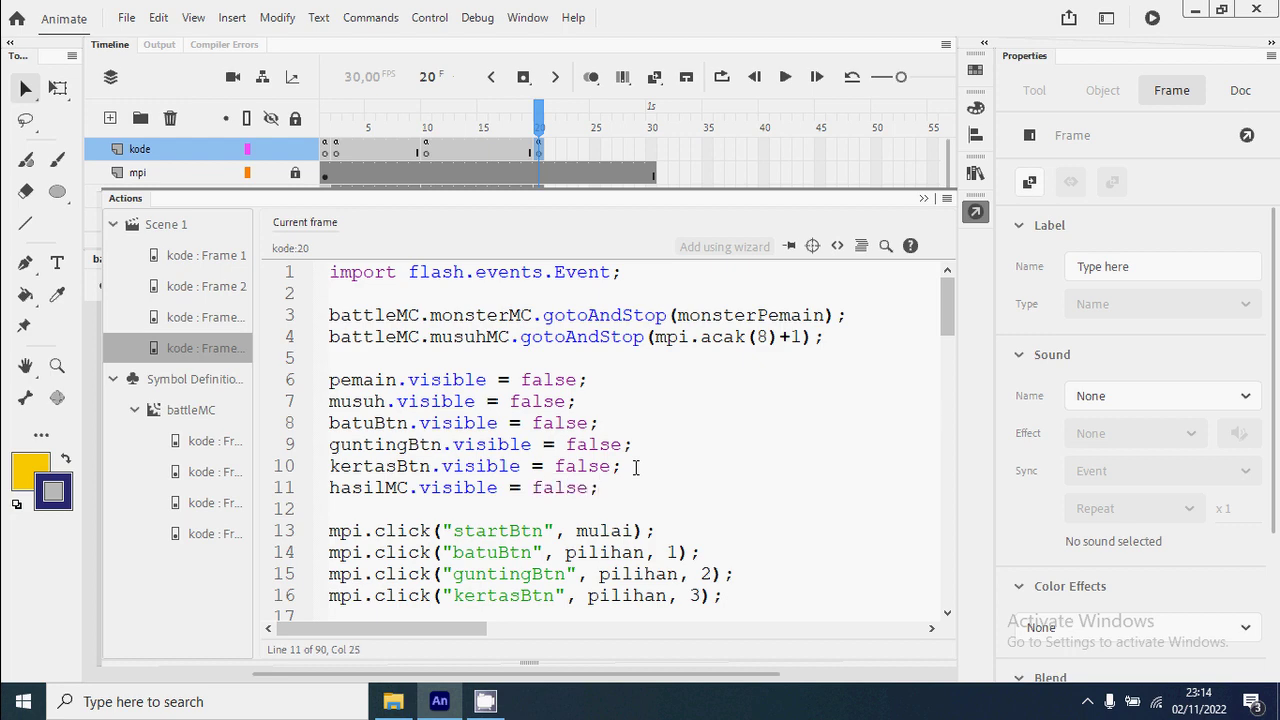
Add hasilMC.visible = true; and hasilMC.gotoAndStop(1); below the //win comment in the energiMusuh condition of the aturUlang function.
{"action": "scroll", "coordinate": [650, 455], "scroll_direction": "down", "scroll_amount": 20}
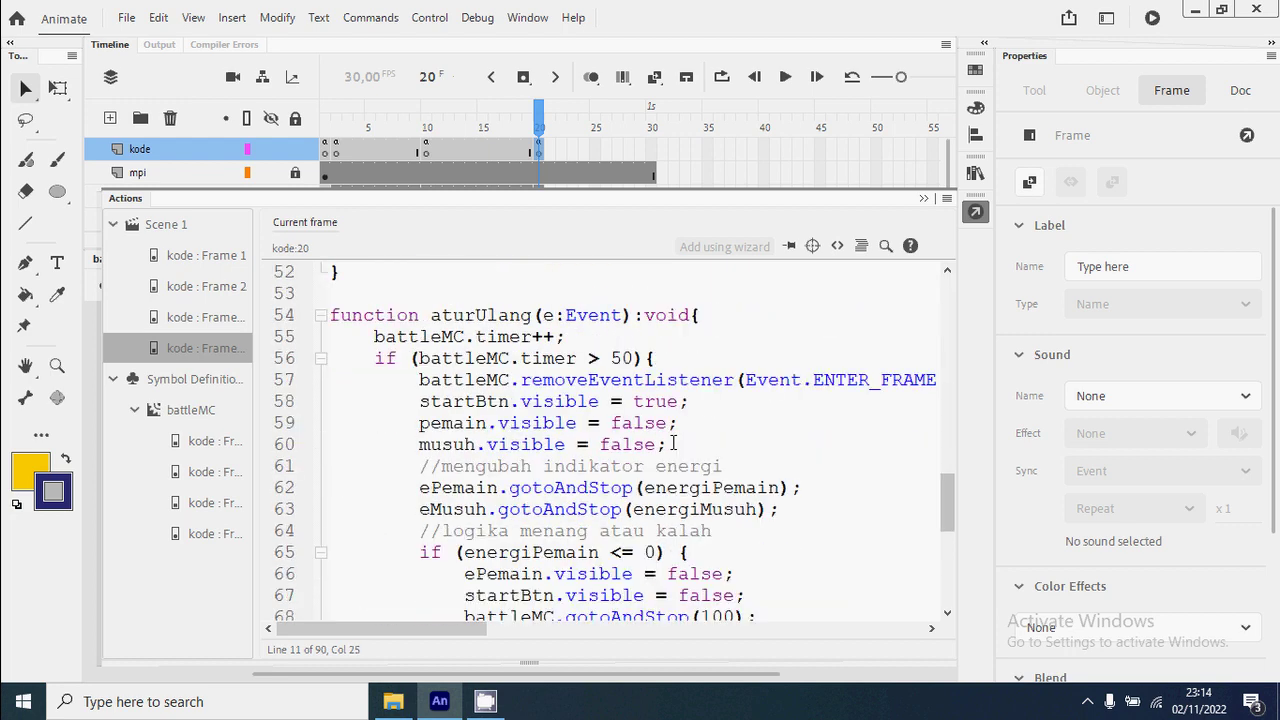
{"action": "scroll", "coordinate": [669, 444], "scroll_direction": "up", "scroll_amount": 3}
{"action": "scroll", "coordinate": [669, 444], "scroll_direction": "up", "scroll_amount": 1}
{"action": "left_click", "coordinate": [626, 463]}
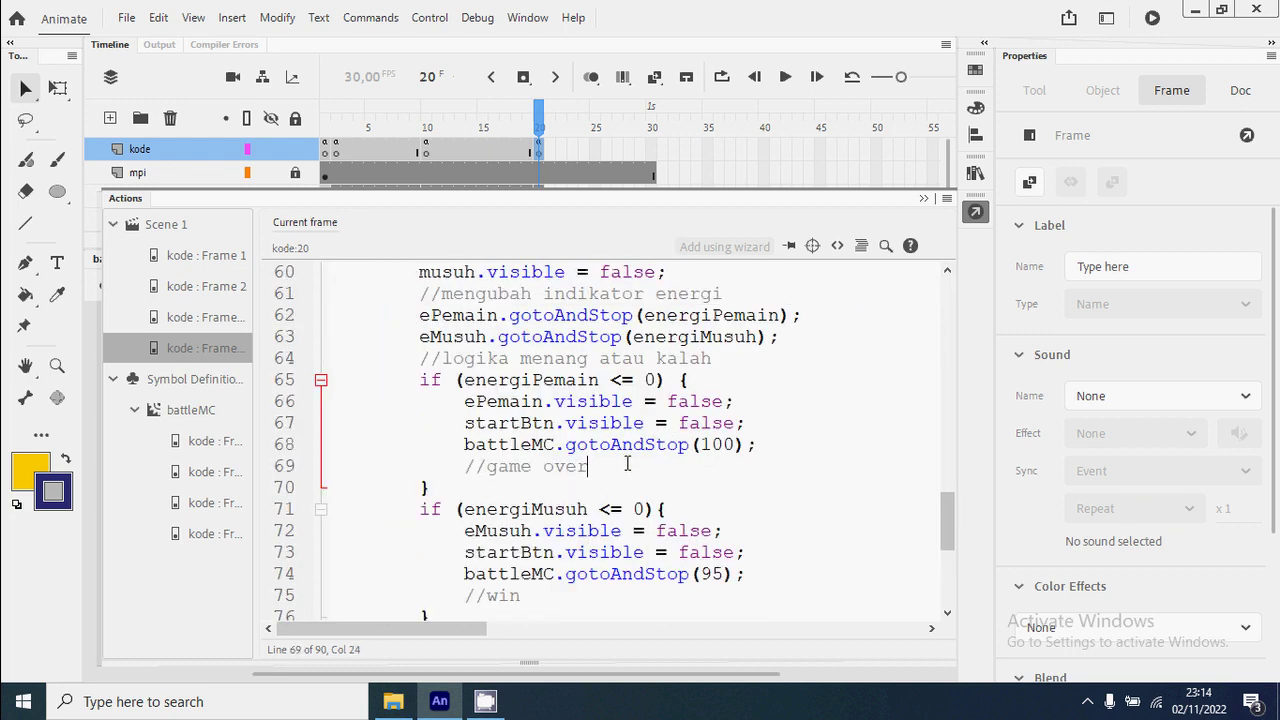
{"action": "scroll", "coordinate": [651, 466], "scroll_direction": "down", "scroll_amount": 1}
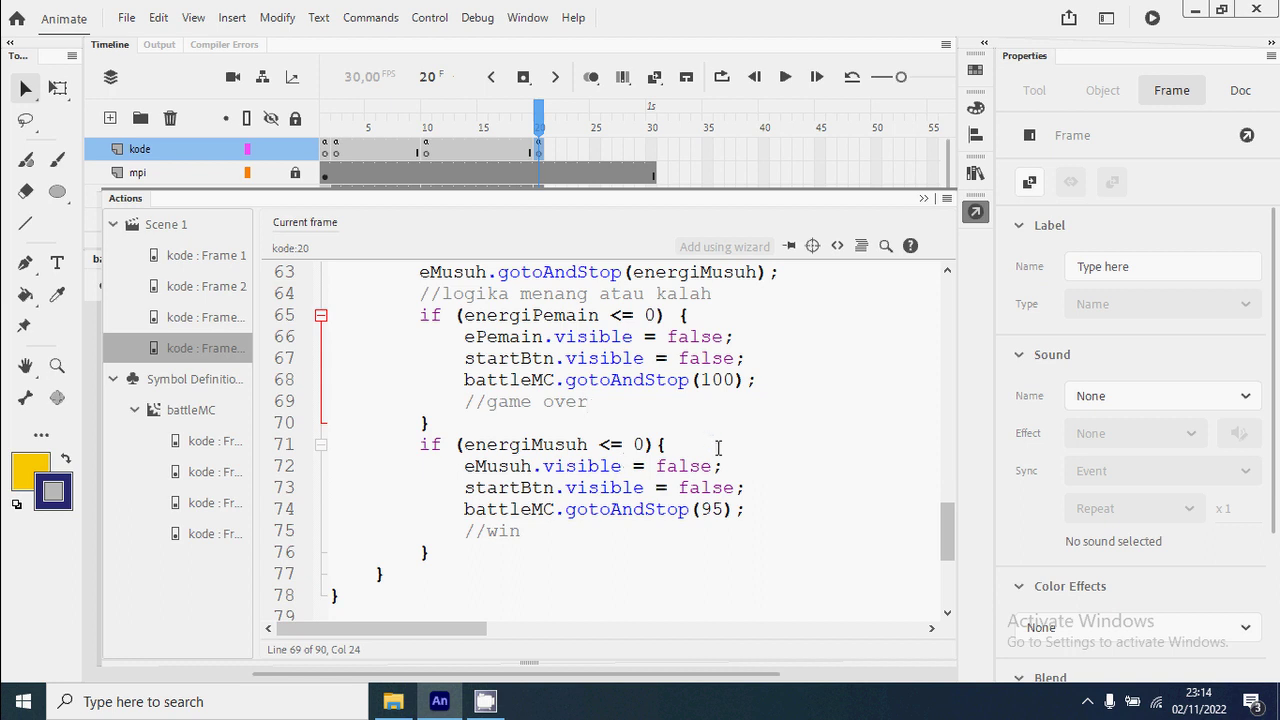
{"action": "left_click", "coordinate": [559, 528]}
{"action": "key", "text": "Return"}
{"action": "type", "text": "hasilMC."}
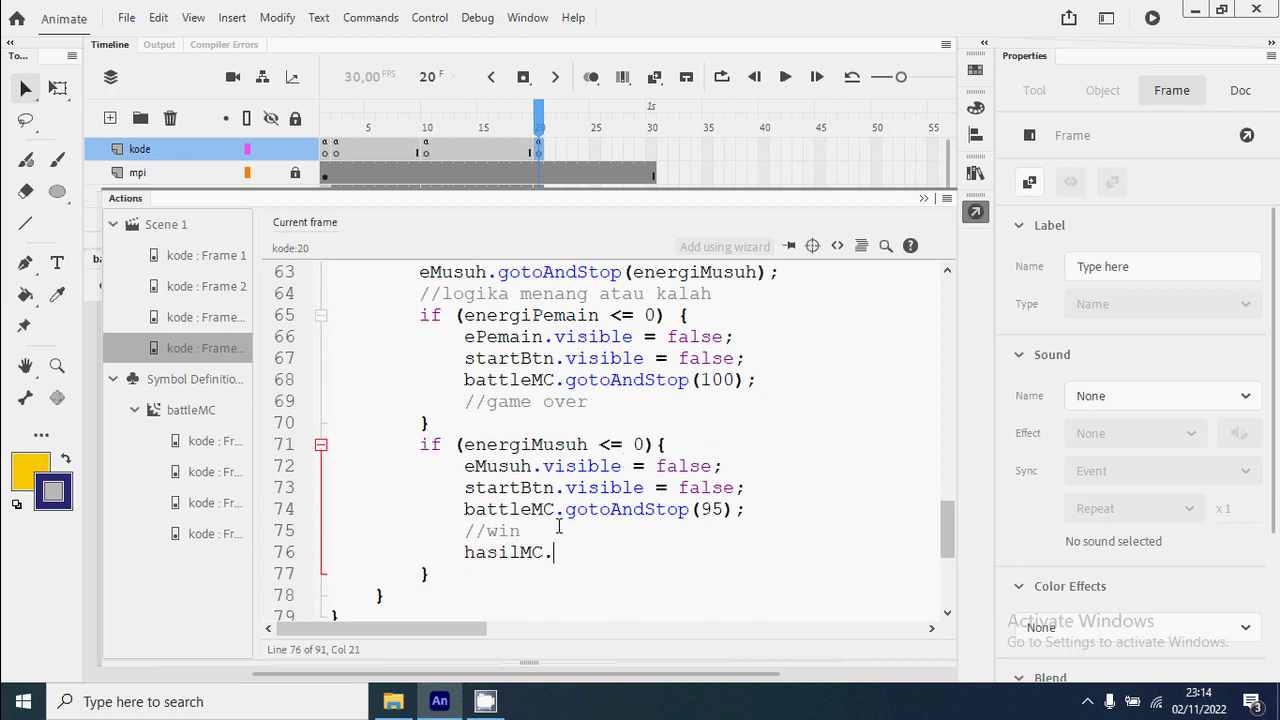
{"action": "type", "text": "visible = true;"}
{"action": "key", "text": "Return"}
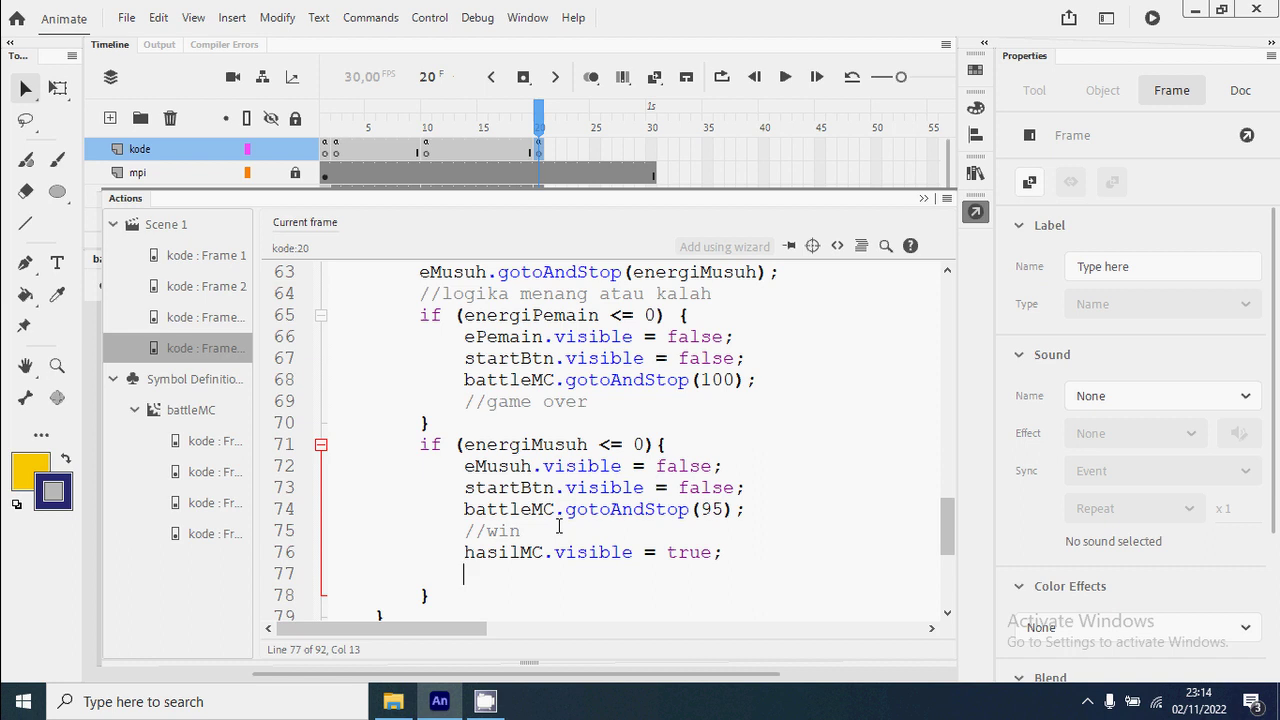
{"action": "type", "text": "hasil<"}
{"action": "type", "text": "MC."}
{"action": "type", "text": "gotoAndSto"}
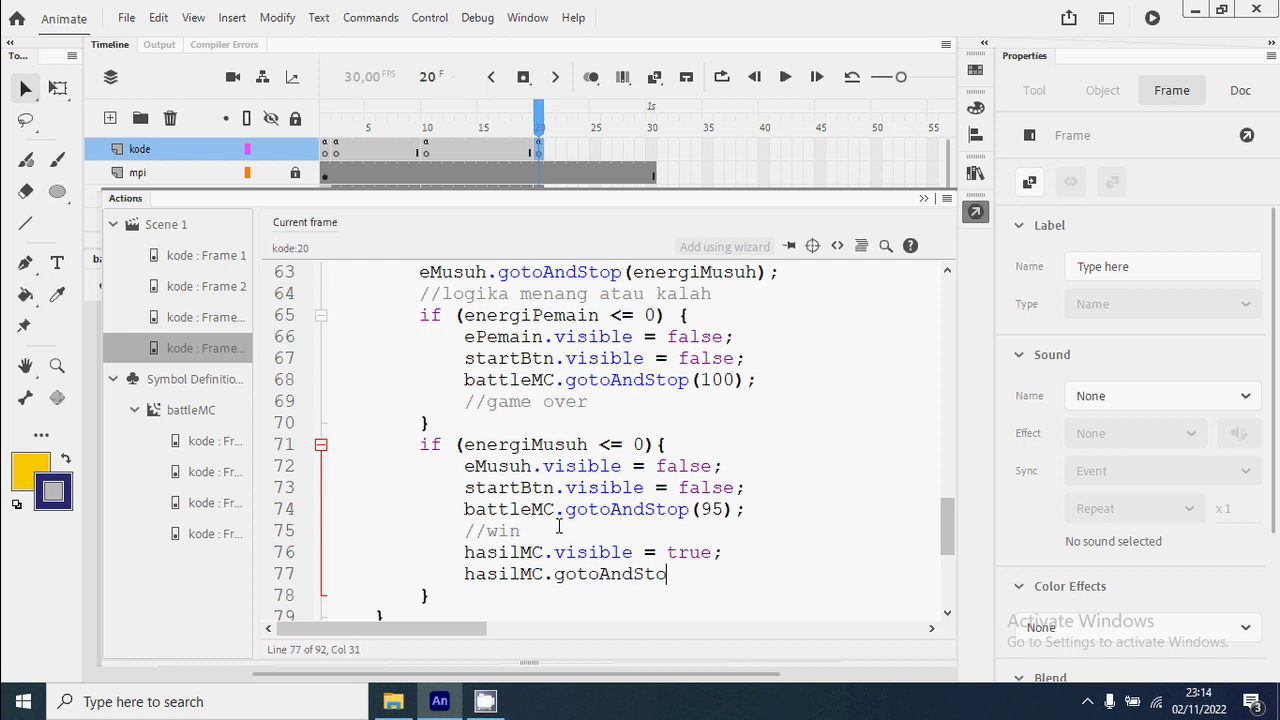
{"action": "type", "text": "p(1);"}
Copy the two hasilMC lines below the //game over comment and change the copied gotoAndStop frame to 2.
{"action": "left_click_drag", "start_coordinate": [751, 565], "coordinate": [466, 550]}
{"action": "right_click", "coordinate": [486, 558]}
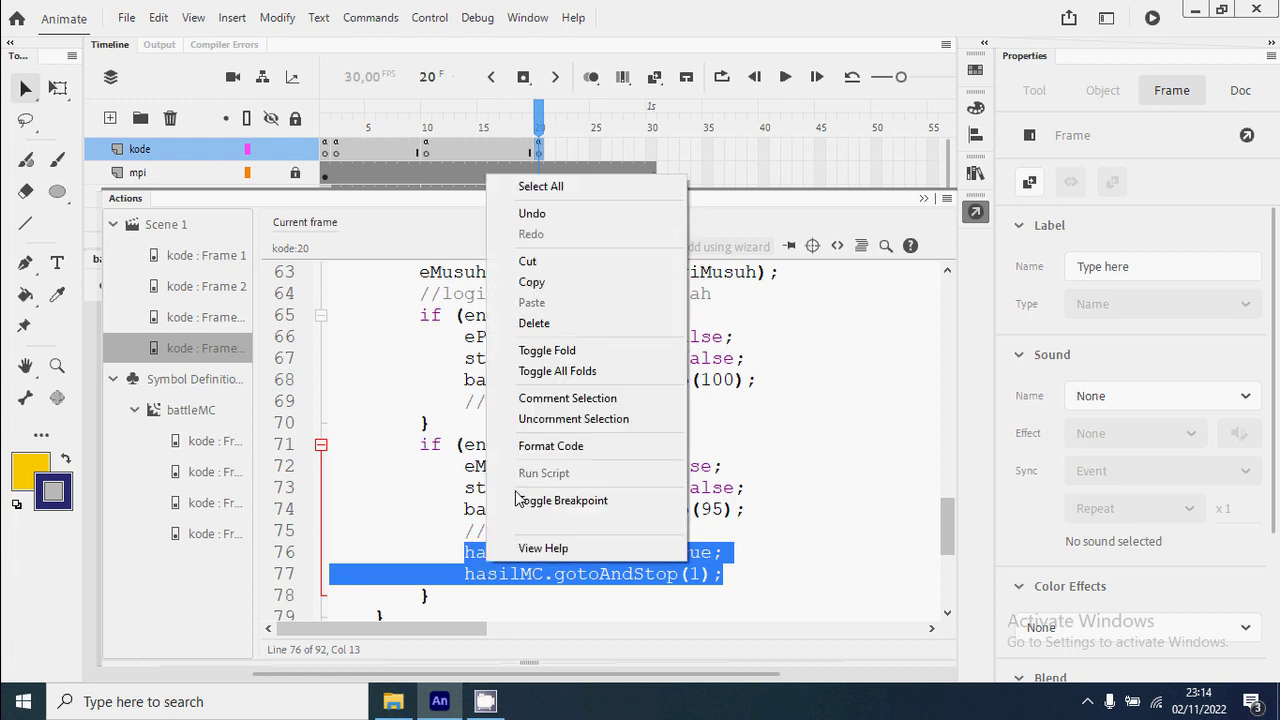
{"action": "left_click", "coordinate": [565, 290]}
{"action": "left_click", "coordinate": [640, 401]}
{"action": "key", "text": "Return"}
{"action": "key", "text": "ctrl+v"}
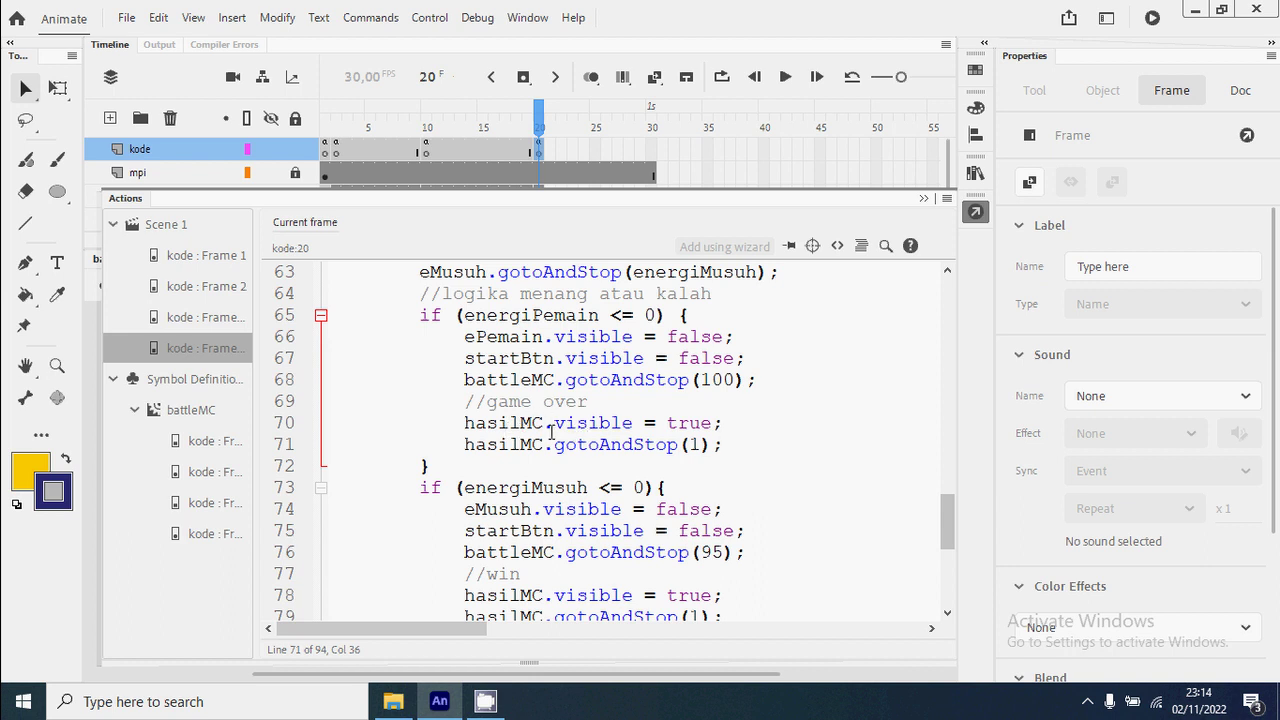
{"action": "left_click_drag", "start_coordinate": [700, 447], "coordinate": [687, 446]}
{"action": "type", "text": "2"}
Test the movie by choosing a monster and playing rounds until the battle ends, then close the test window.
{"action": "key", "text": "ctrl+Return"}
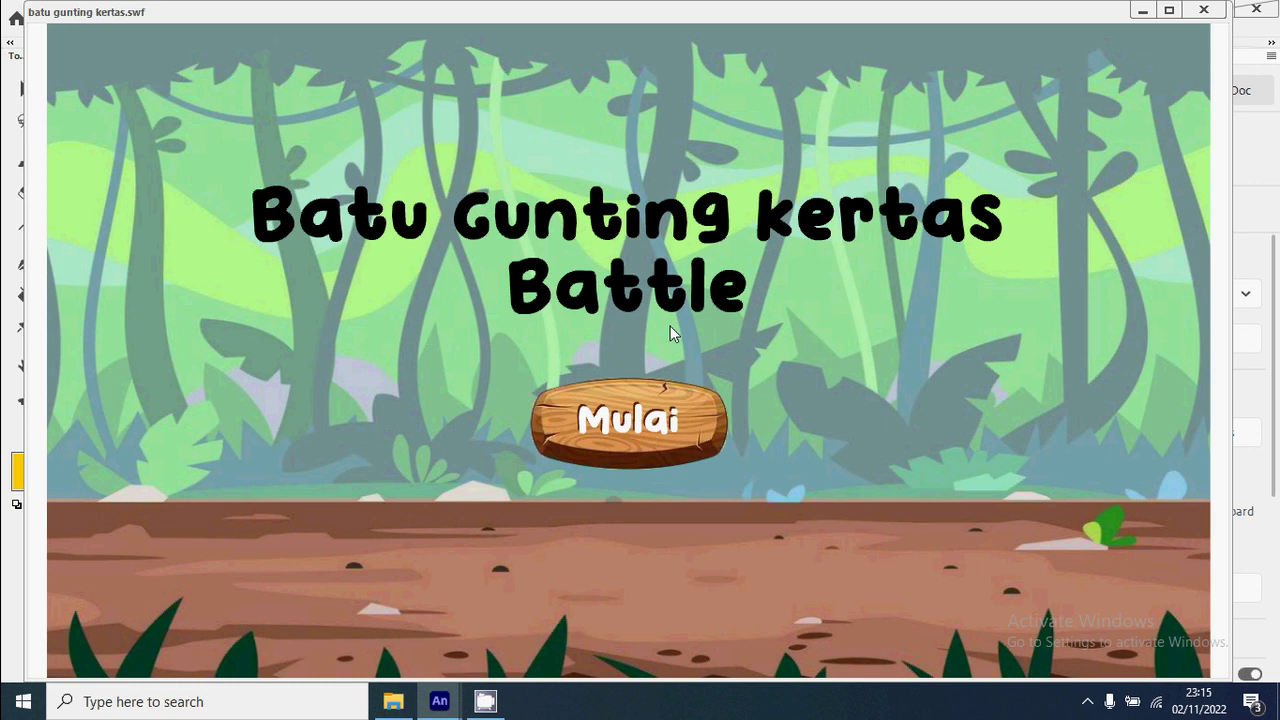
{"action": "left_click", "coordinate": [703, 428]}
{"action": "left_click", "coordinate": [806, 349]}
{"action": "left_click", "coordinate": [806, 348]}
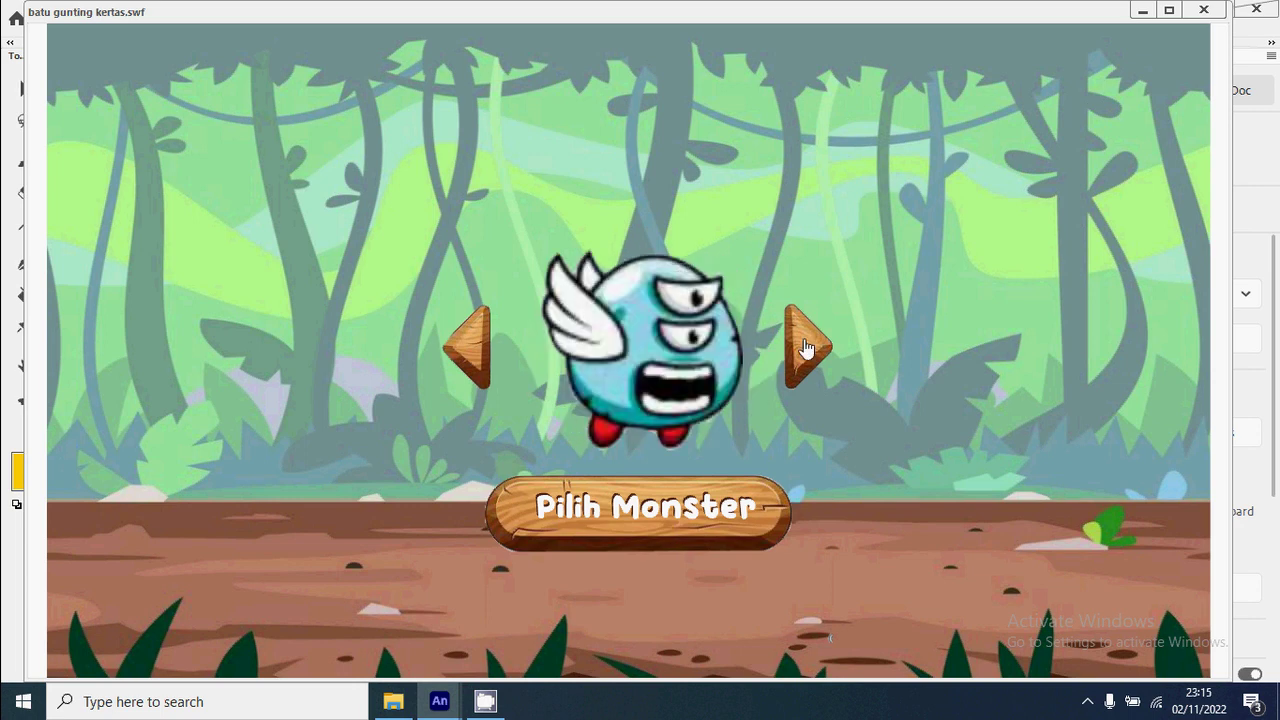
{"action": "left_click", "coordinate": [746, 512]}
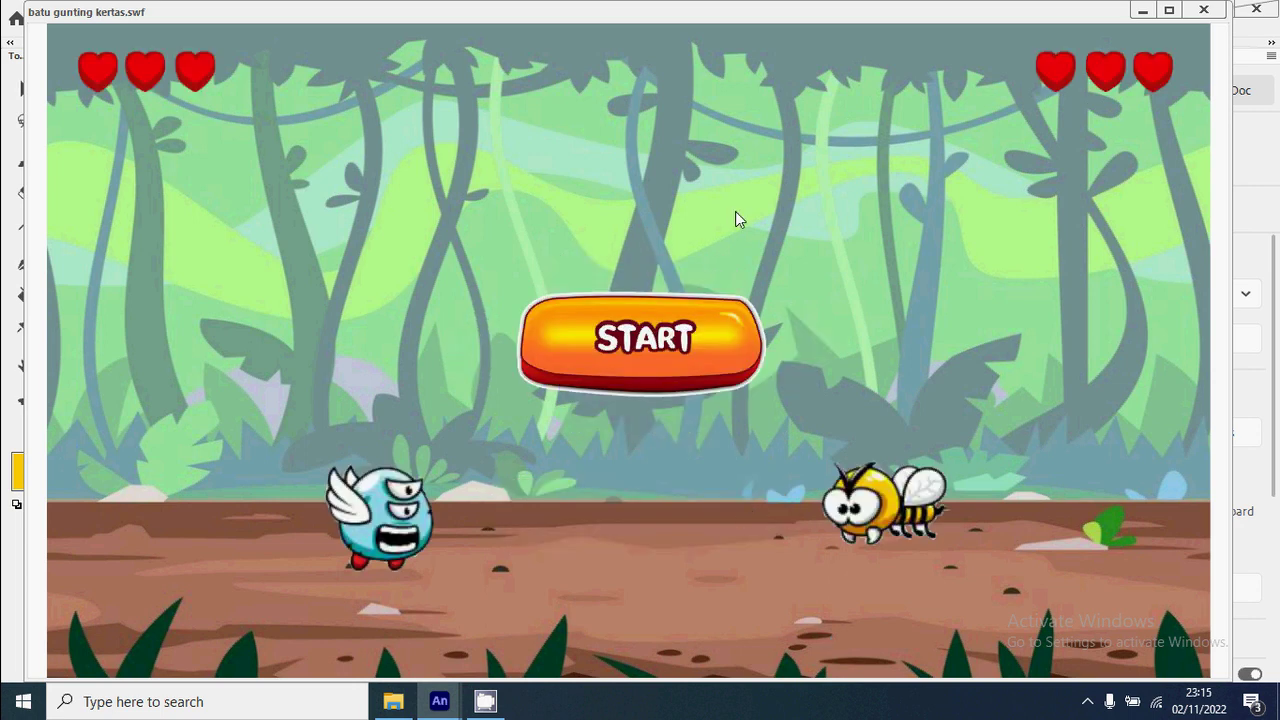
{"action": "left_click", "coordinate": [716, 371]}
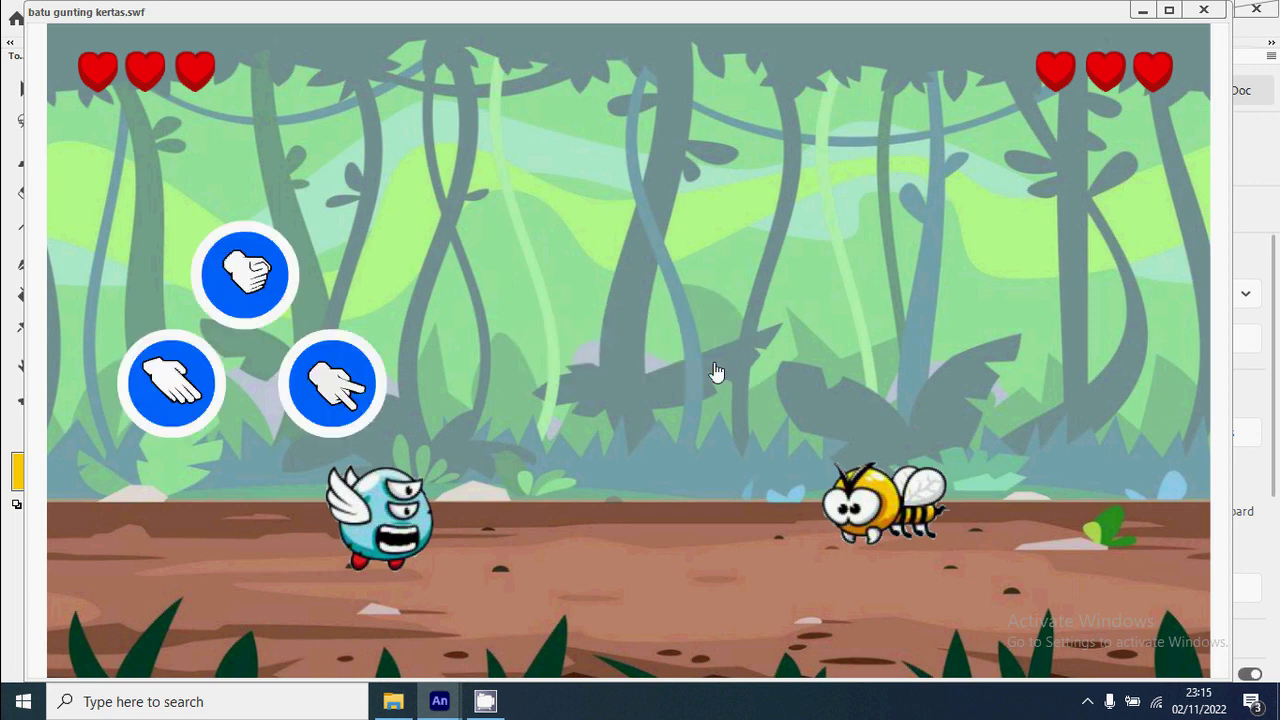
{"action": "left_click", "coordinate": [351, 400]}
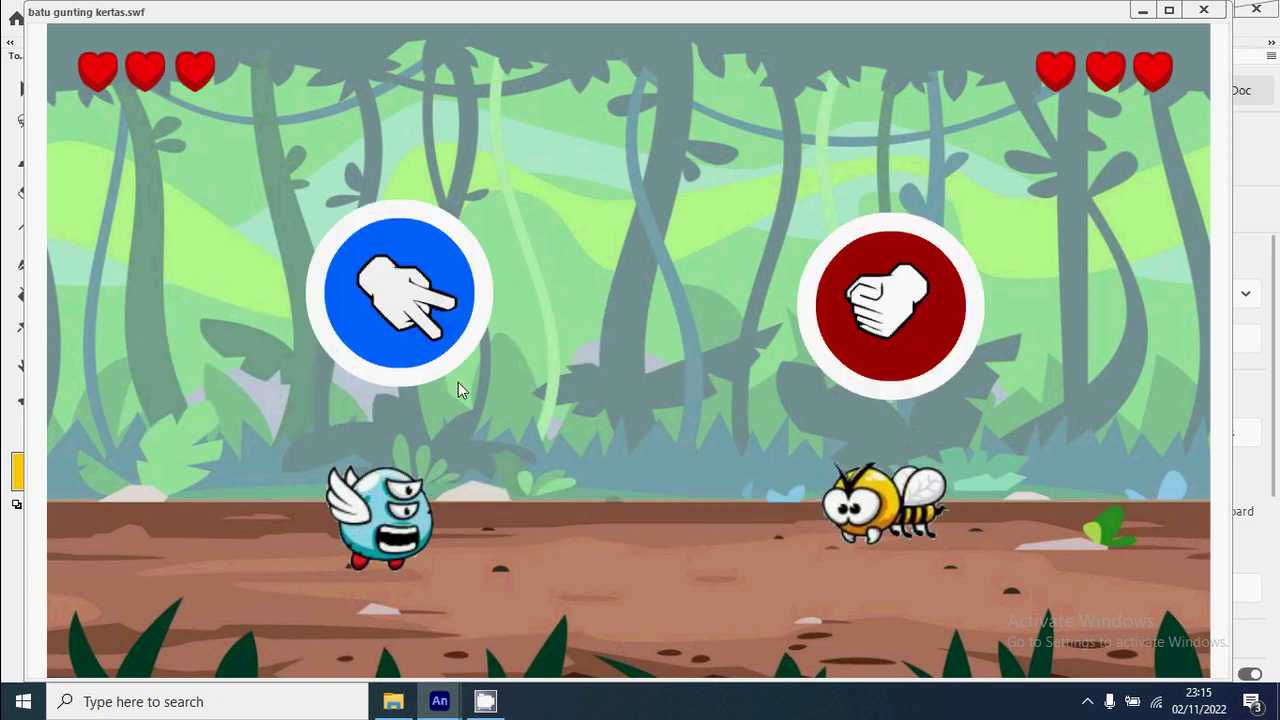
{"action": "left_click", "coordinate": [662, 345]}
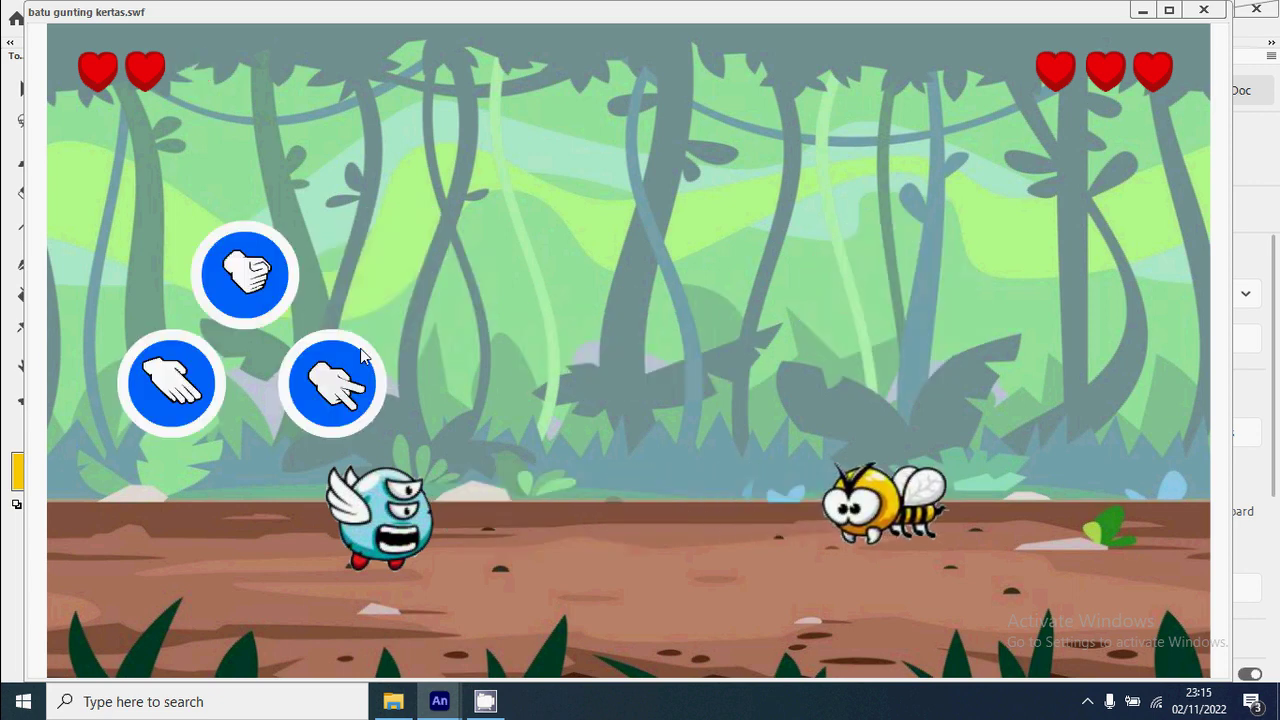
{"action": "left_click", "coordinate": [294, 290]}
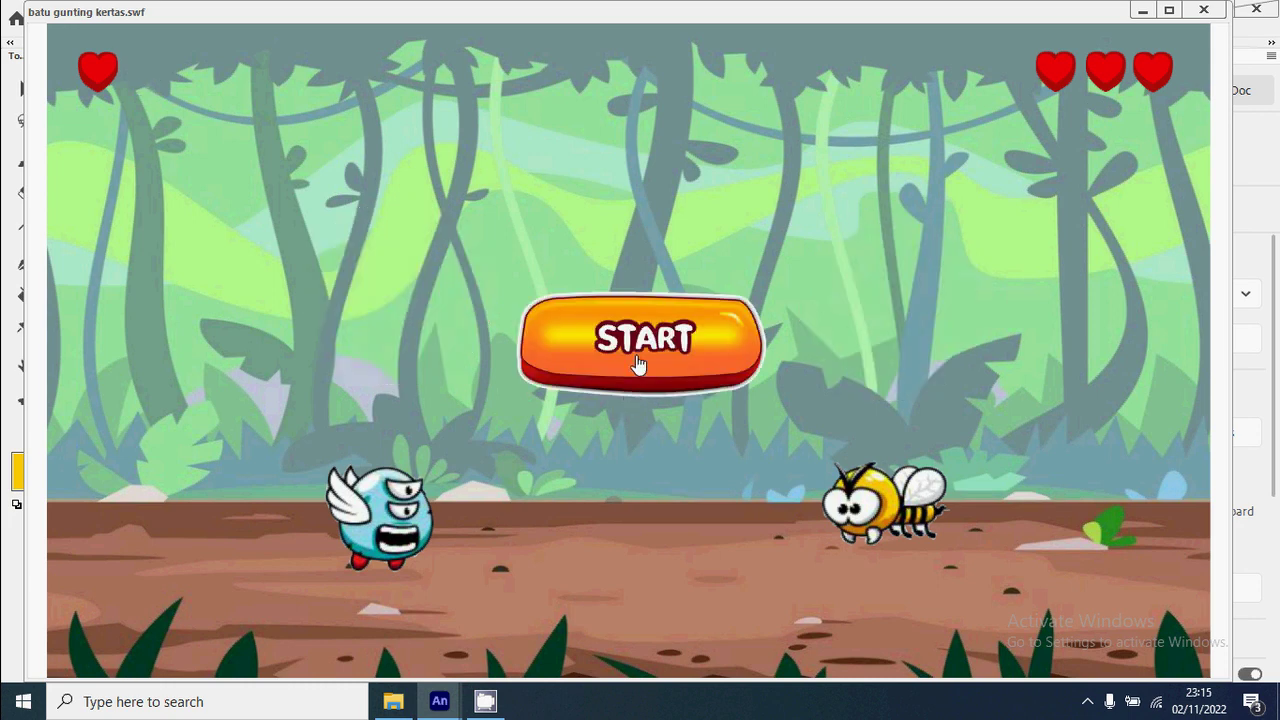
{"action": "left_click", "coordinate": [638, 362]}
{"action": "left_click", "coordinate": [165, 408]}
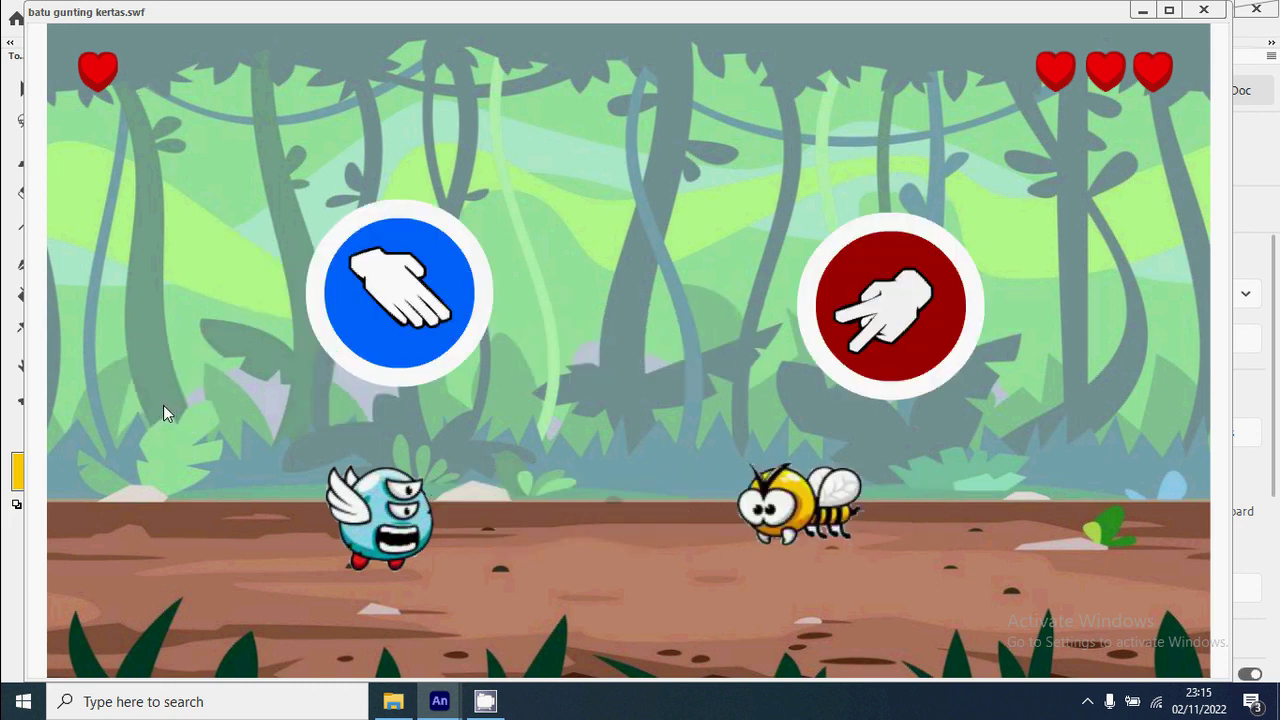
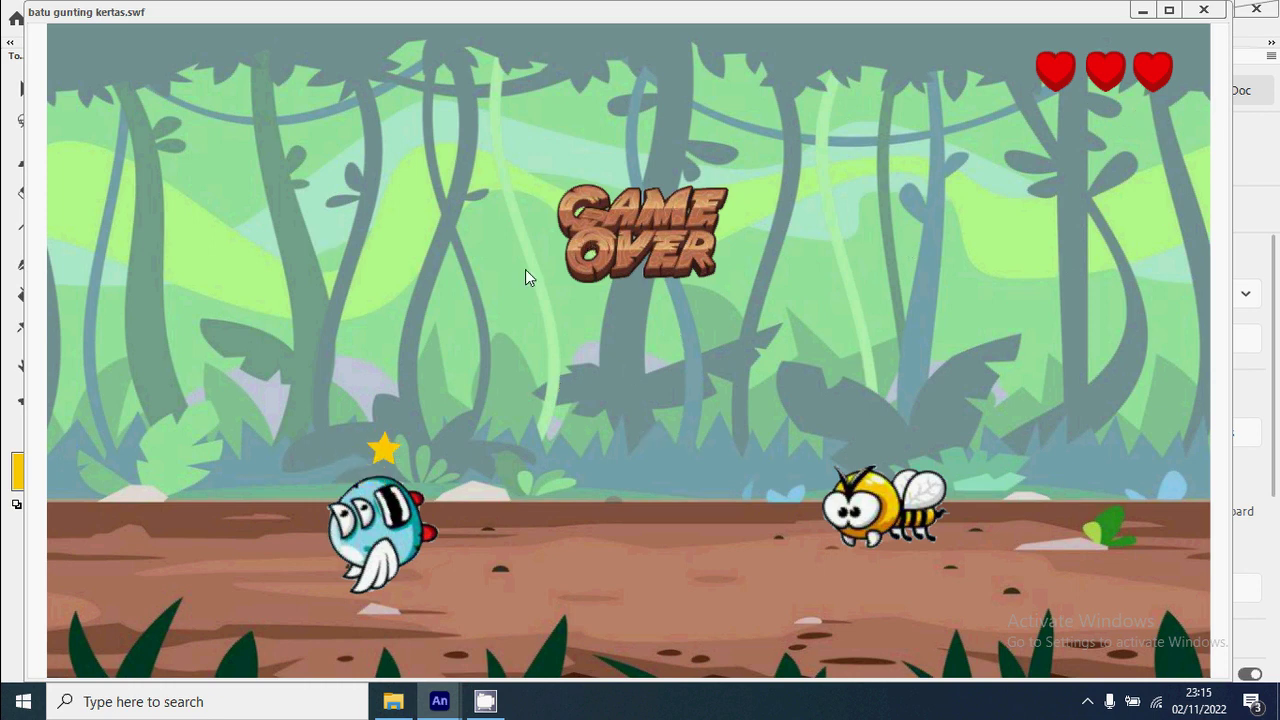
{"action": "left_click", "coordinate": [1204, 12]}
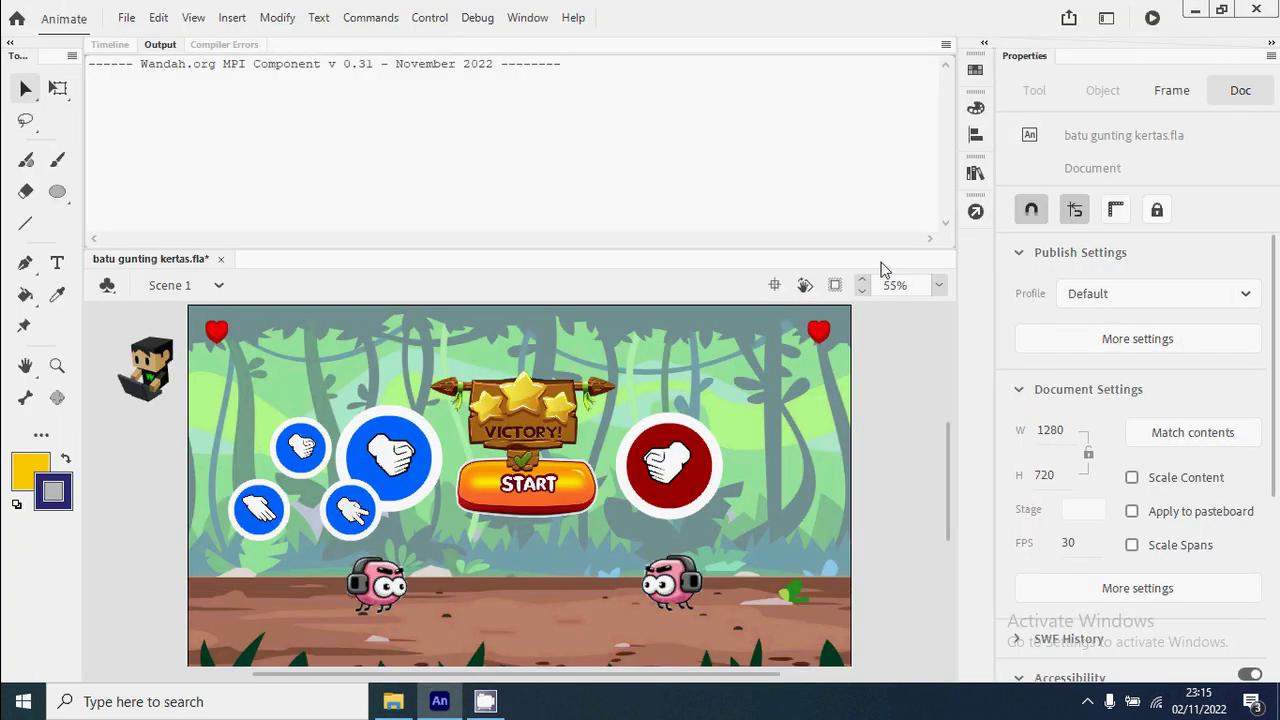
Place bg tombol 2.png from the library on the stage just below the START button, at about X 549, Y 422.
{"action": "left_click", "coordinate": [975, 172]}
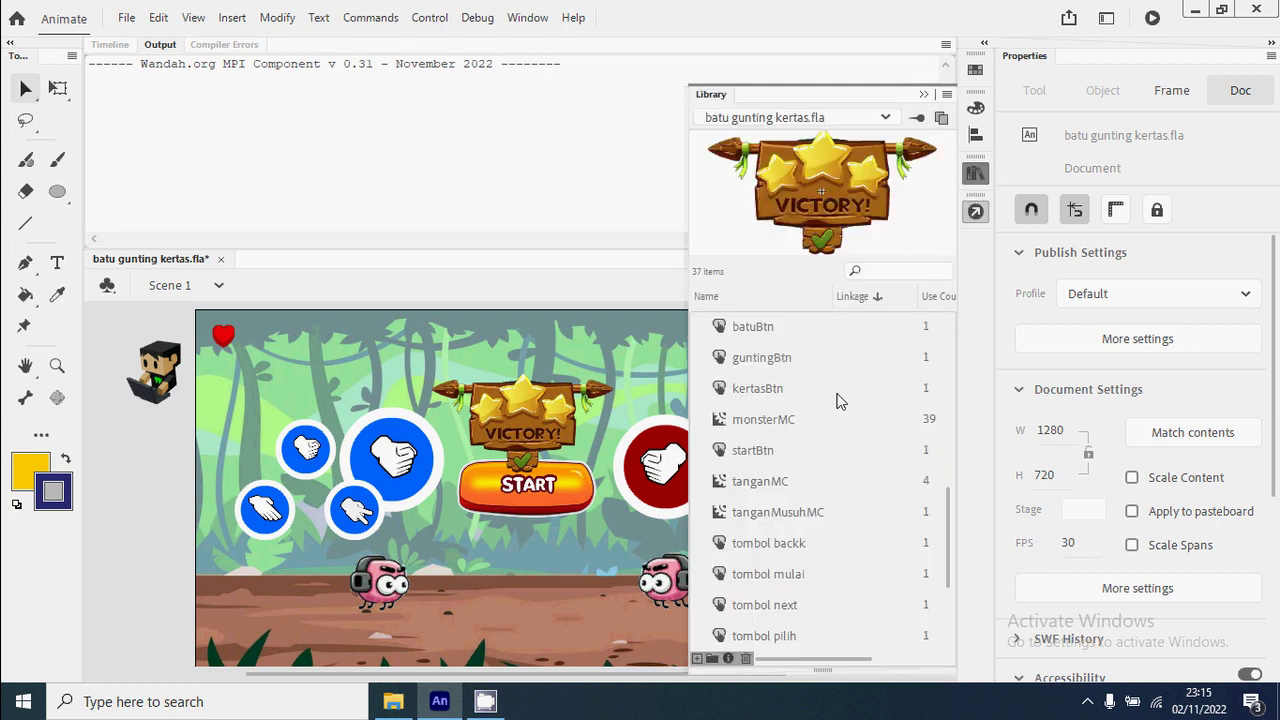
{"action": "left_click", "coordinate": [762, 360]}
{"action": "scroll", "coordinate": [802, 433], "scroll_direction": "up", "scroll_amount": 8}
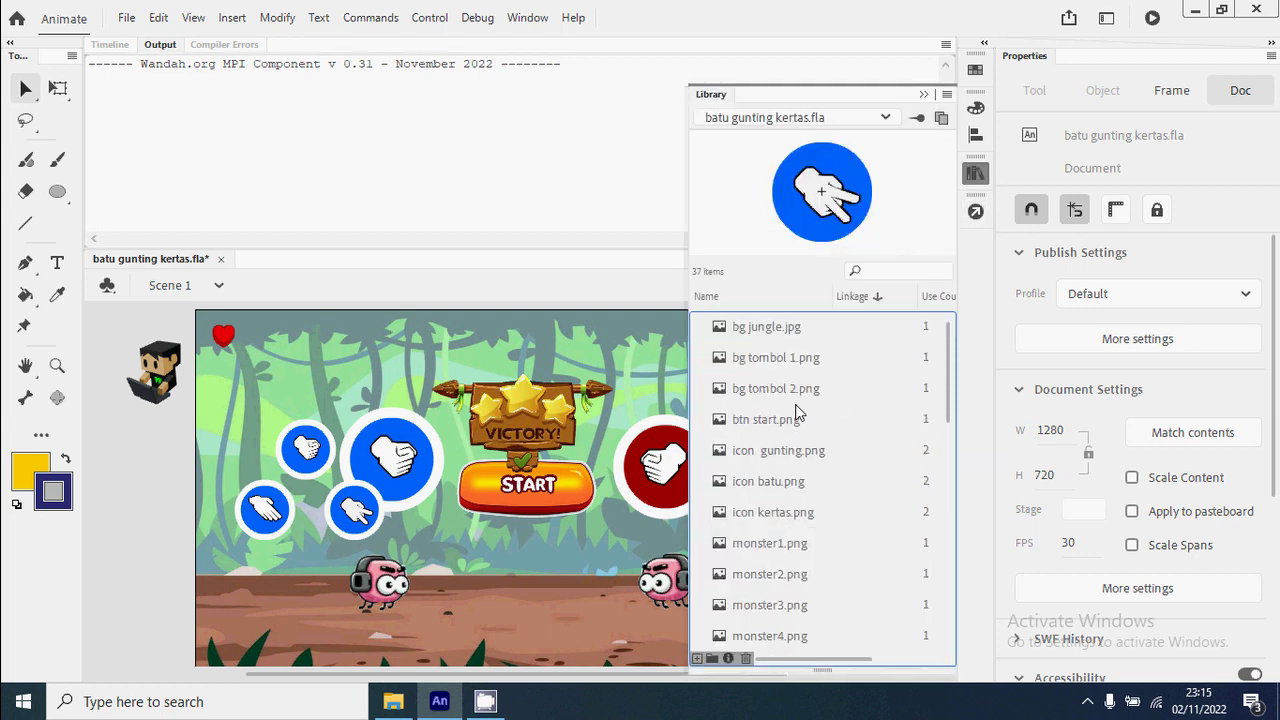
{"action": "left_click", "coordinate": [797, 390]}
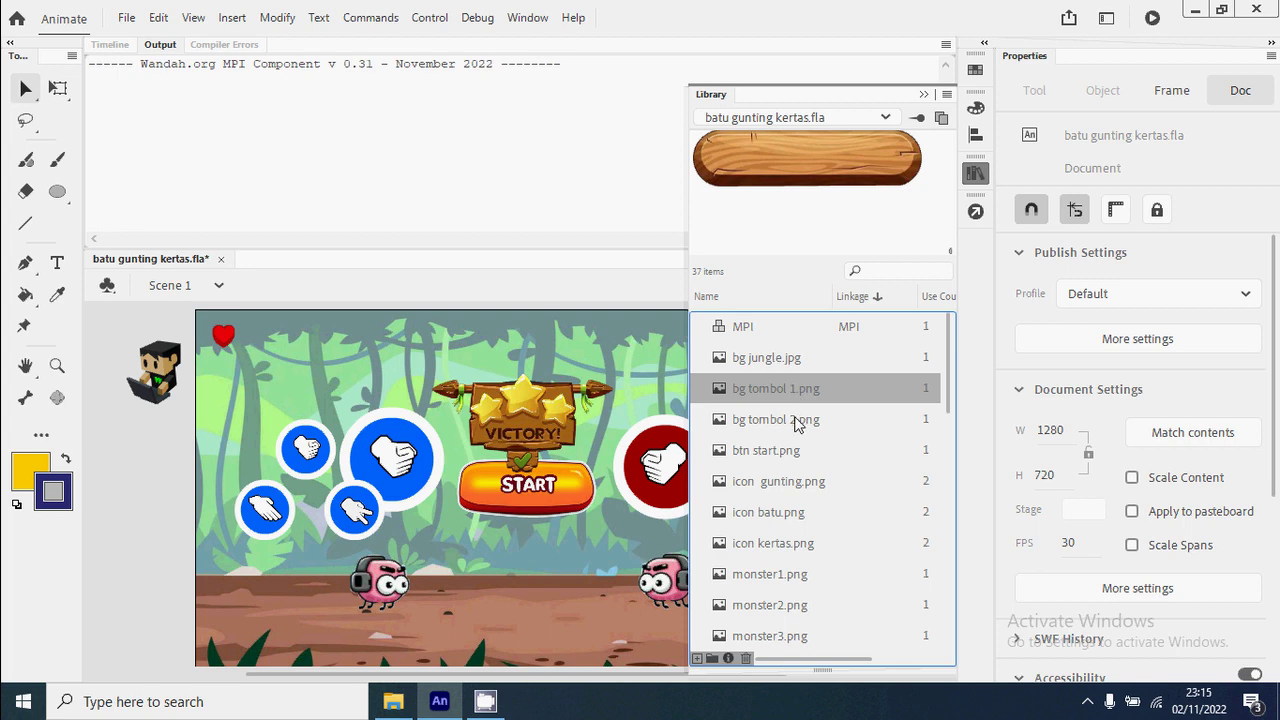
{"action": "left_click", "coordinate": [790, 418]}
{"action": "left_click_drag", "start_coordinate": [856, 200], "coordinate": [533, 558]}
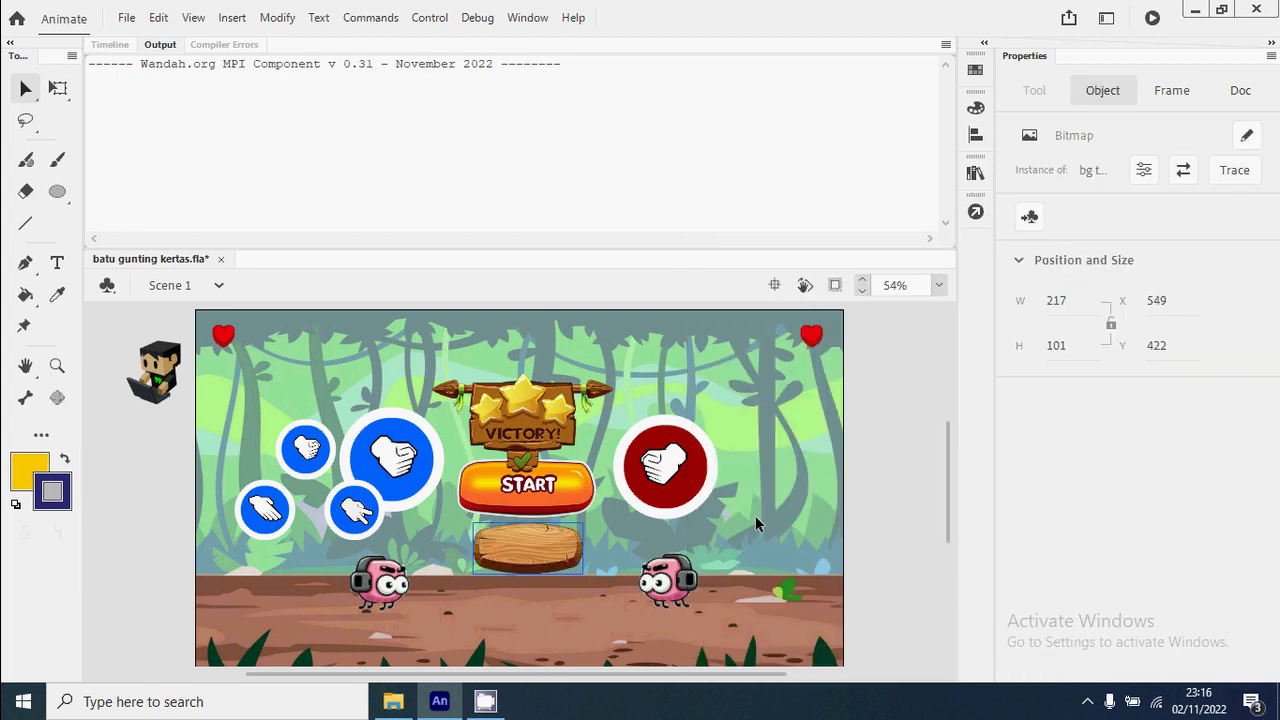
Add the white static text "Ulangi" on the wooden button background.
{"action": "key", "text": "z"}
{"action": "left_click_drag", "start_coordinate": [445, 508], "coordinate": [610, 612]}
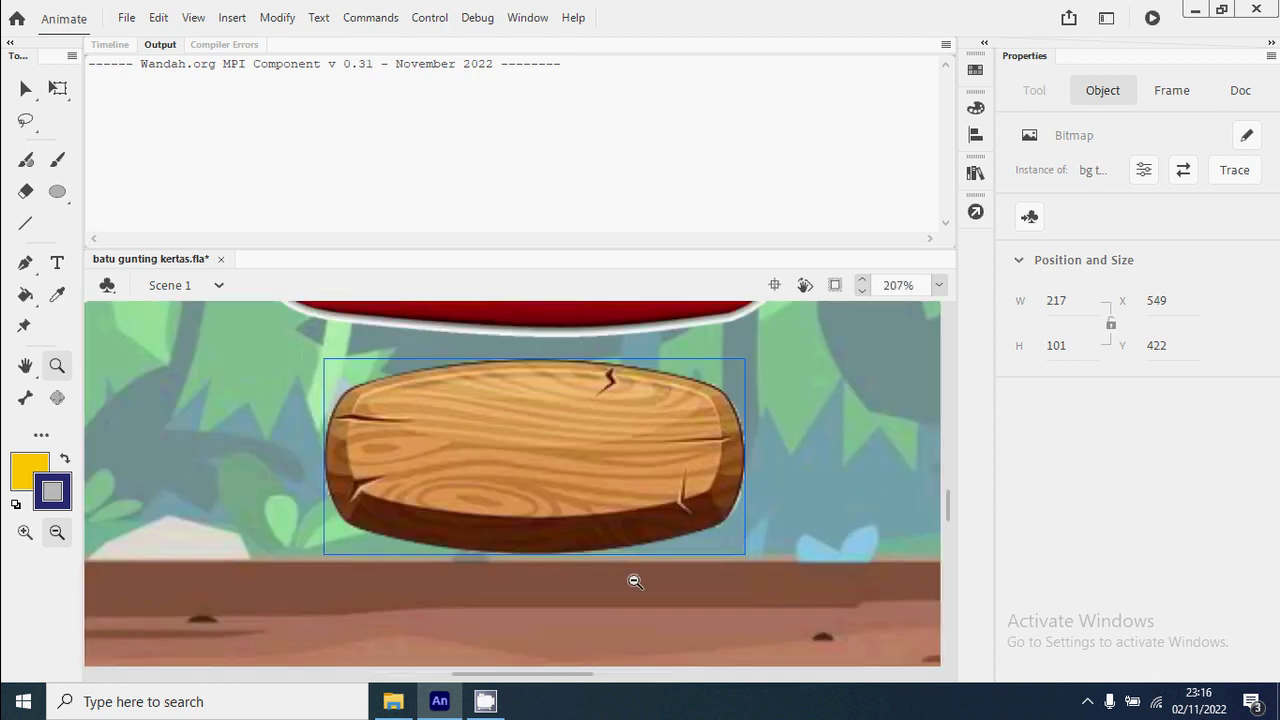
{"action": "left_click", "coordinate": [64, 268]}
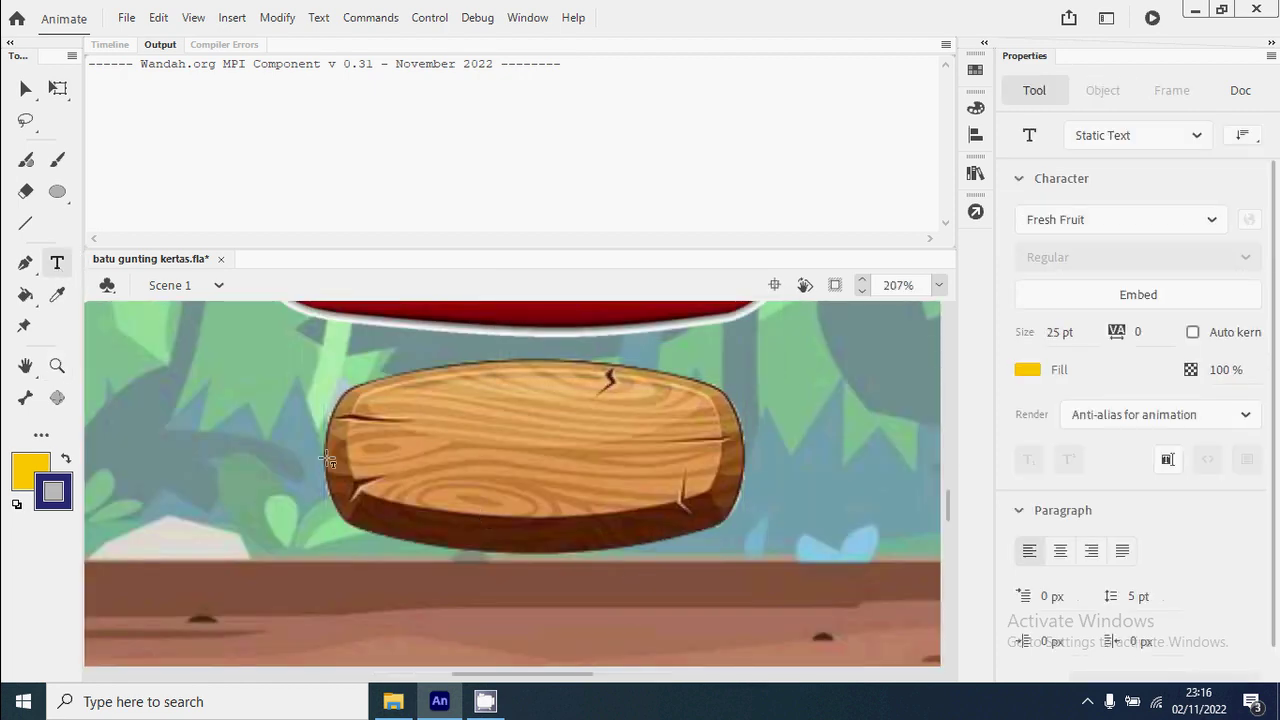
{"action": "left_click", "coordinate": [1027, 370]}
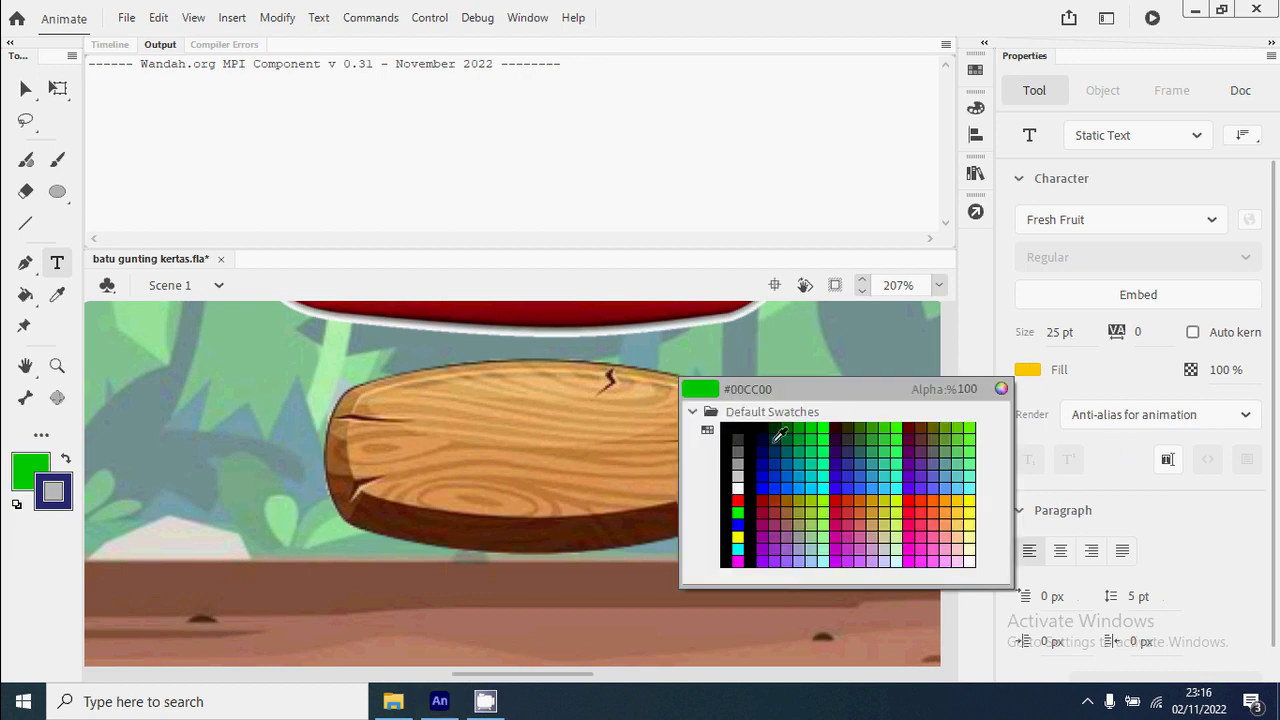
{"action": "left_click", "coordinate": [741, 478]}
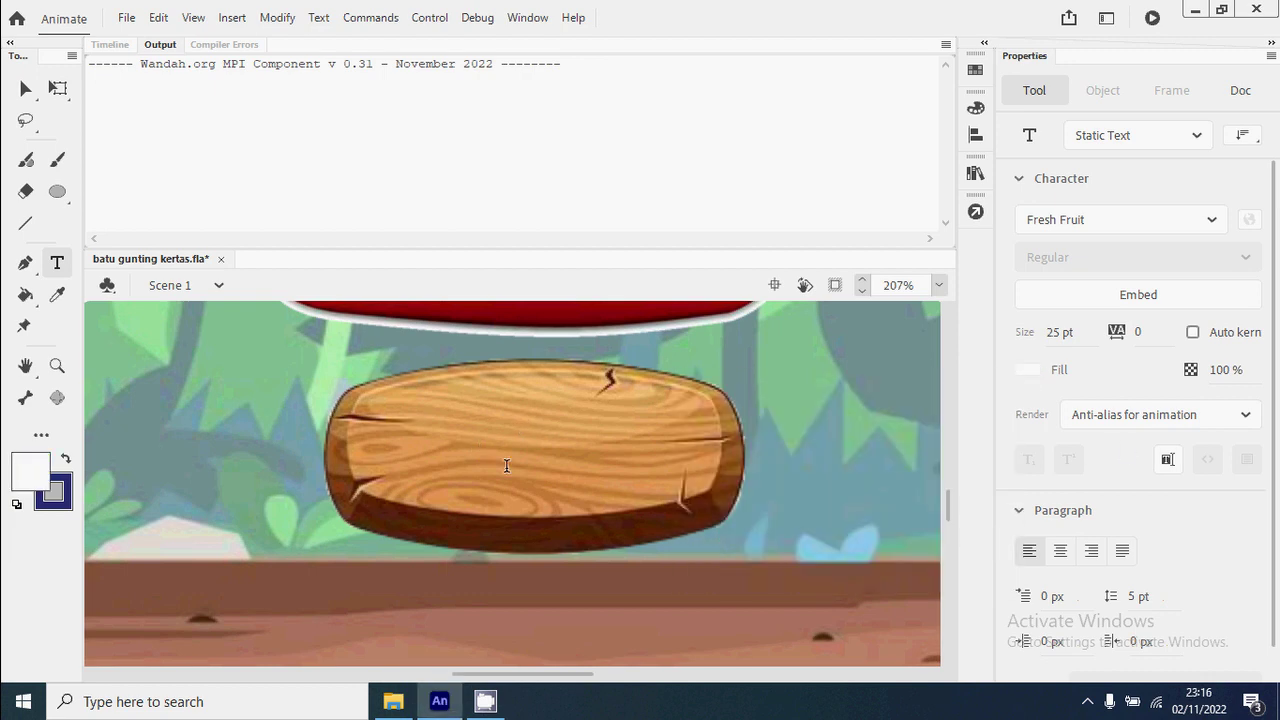
{"action": "left_click", "coordinate": [507, 465]}
{"action": "type", "text": "ulang"}
{"action": "key", "text": "BackSpace"}
{"action": "key", "text": "BackSpace"}
{"action": "key", "text": "BackSpace"}
{"action": "key", "text": "BackSpace"}
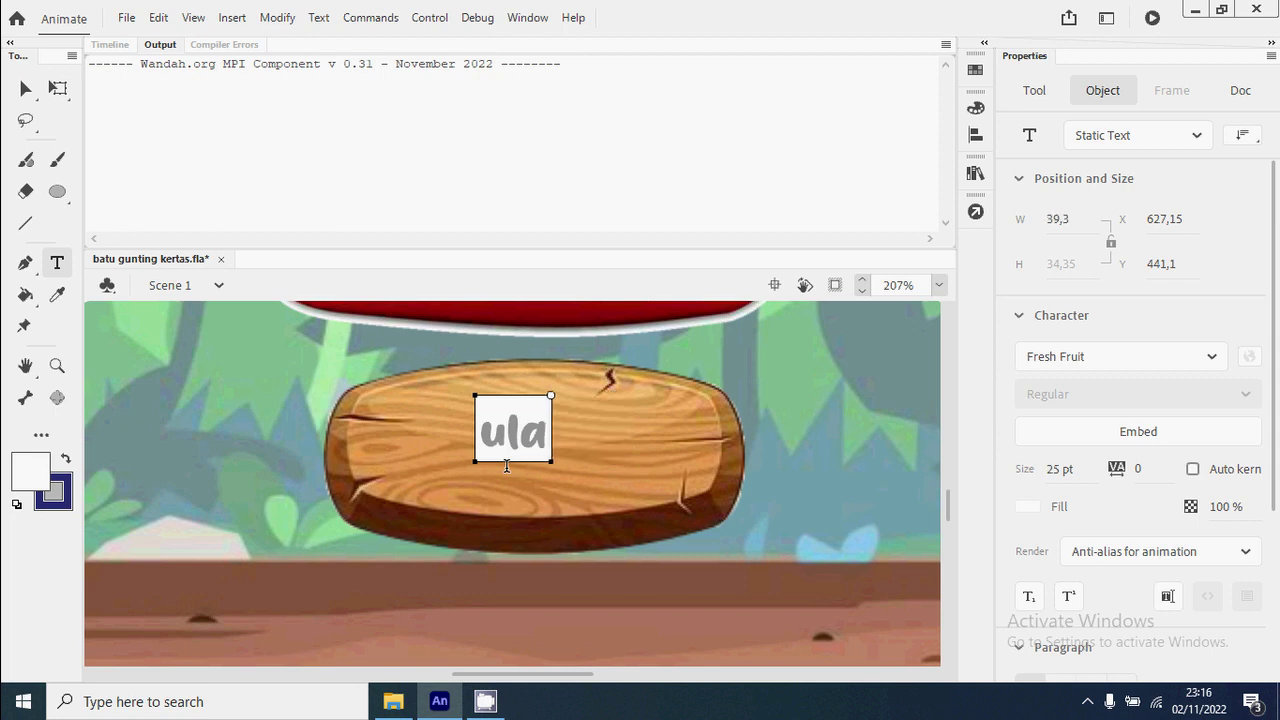
{"action": "key", "text": "BackSpace"}
{"action": "type", "text": "Ulangi"}
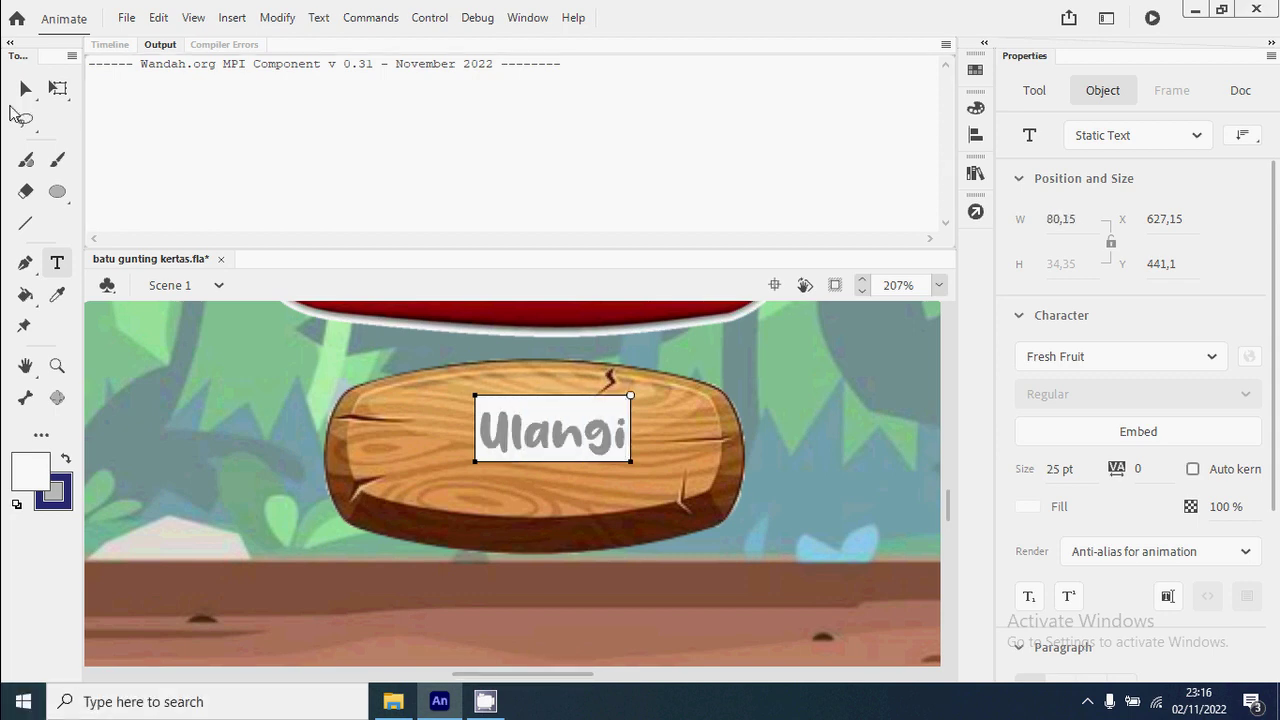
{"action": "key", "text": "Escape"}
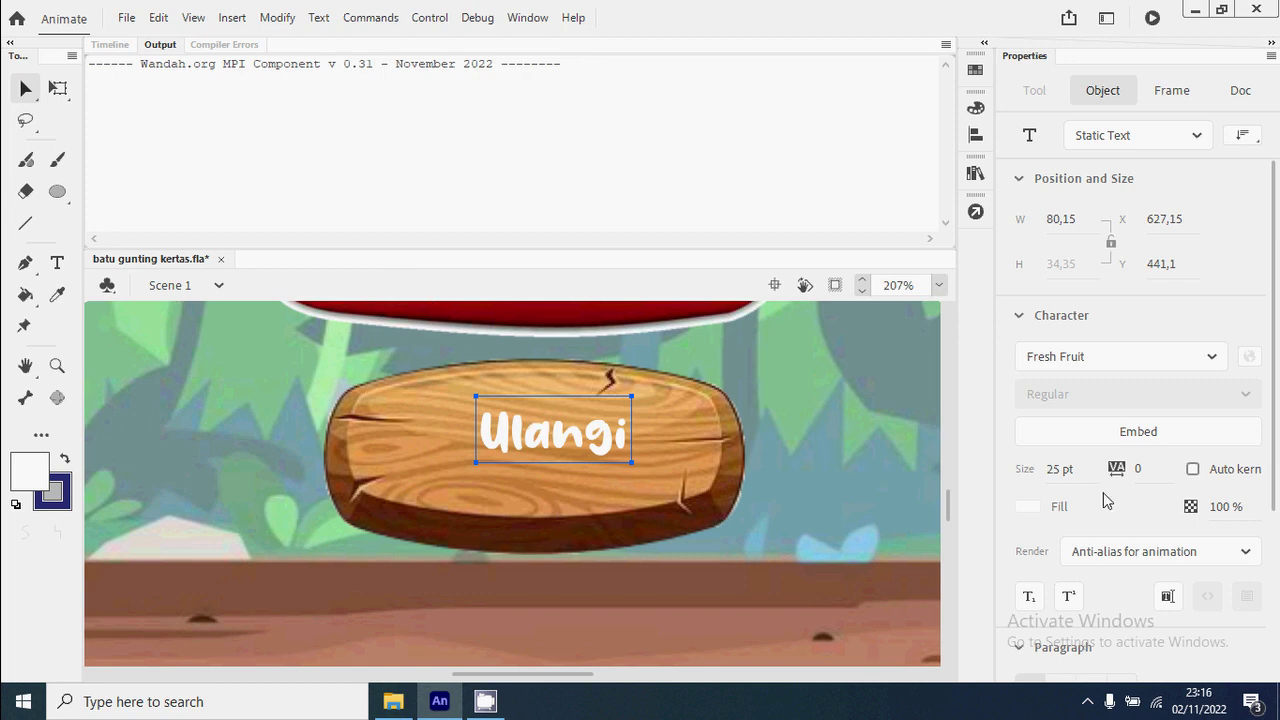
Set the Ulangi text to the Mat Saleh font at 35 pt and centre it on the wooden button.
{"action": "left_click", "coordinate": [1211, 356]}
{"action": "scroll", "coordinate": [1140, 560], "scroll_direction": "down", "scroll_amount": 15}
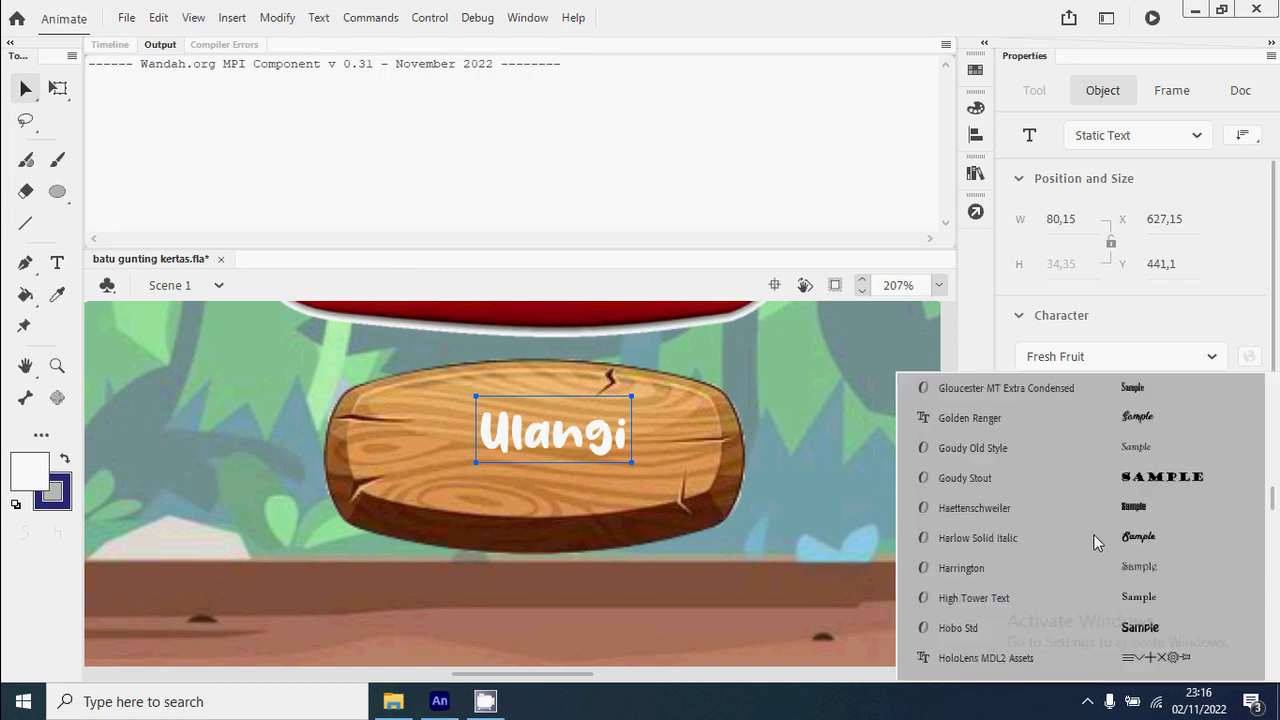
{"action": "scroll", "coordinate": [1070, 551], "scroll_direction": "down", "scroll_amount": 5}
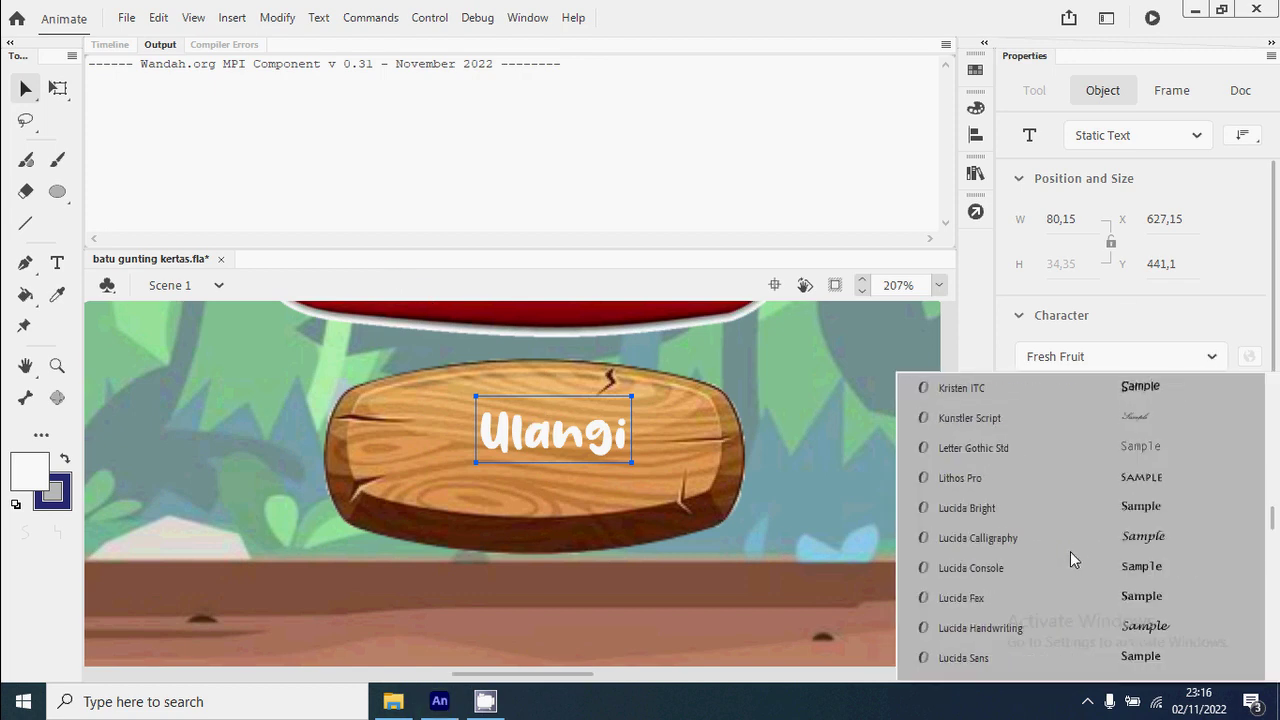
{"action": "scroll", "coordinate": [1019, 567], "scroll_direction": "up", "scroll_amount": 1}
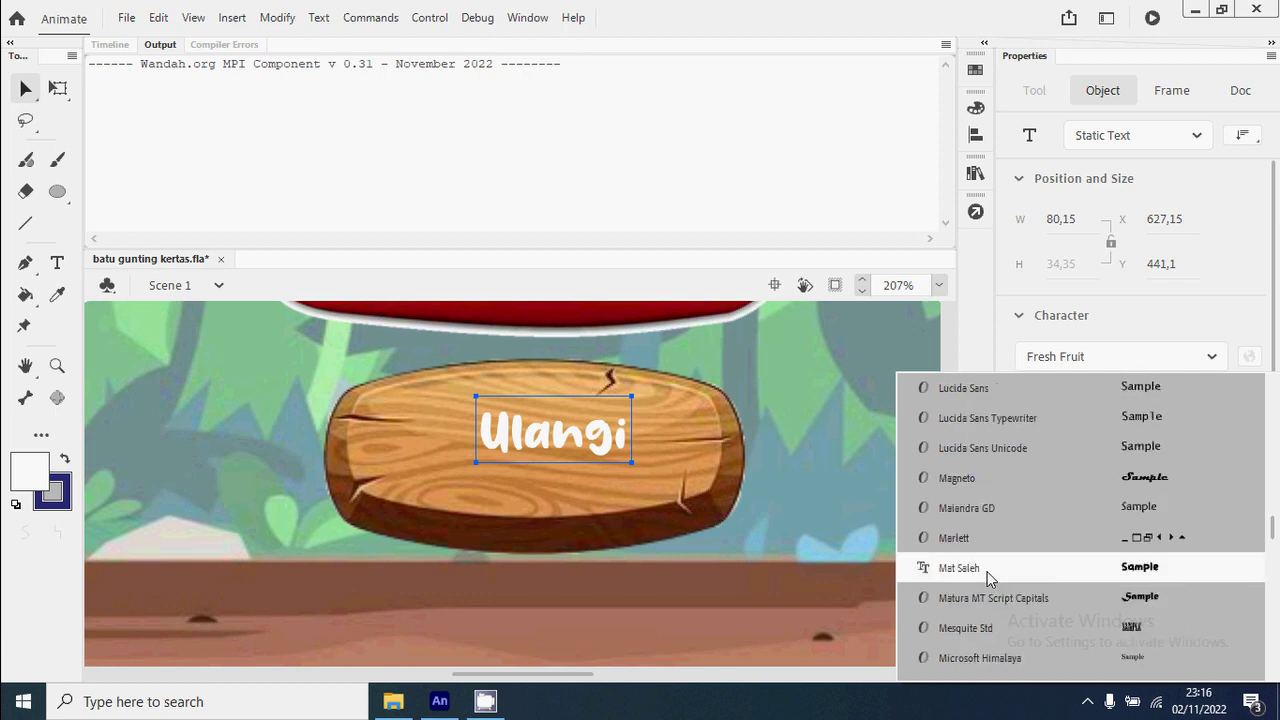
{"action": "left_click", "coordinate": [1000, 569]}
{"action": "mouse_move", "coordinate": [551, 447]}
{"action": "left_mouse_down"}
{"action": "mouse_move", "coordinate": [565, 468]}
{"action": "mouse_move", "coordinate": [559, 441]}
{"action": "left_mouse_up"}
{"action": "left_click_drag", "start_coordinate": [1066, 482], "coordinate": [1066, 477]}
{"action": "left_click_drag", "start_coordinate": [618, 454], "coordinate": [603, 446]}
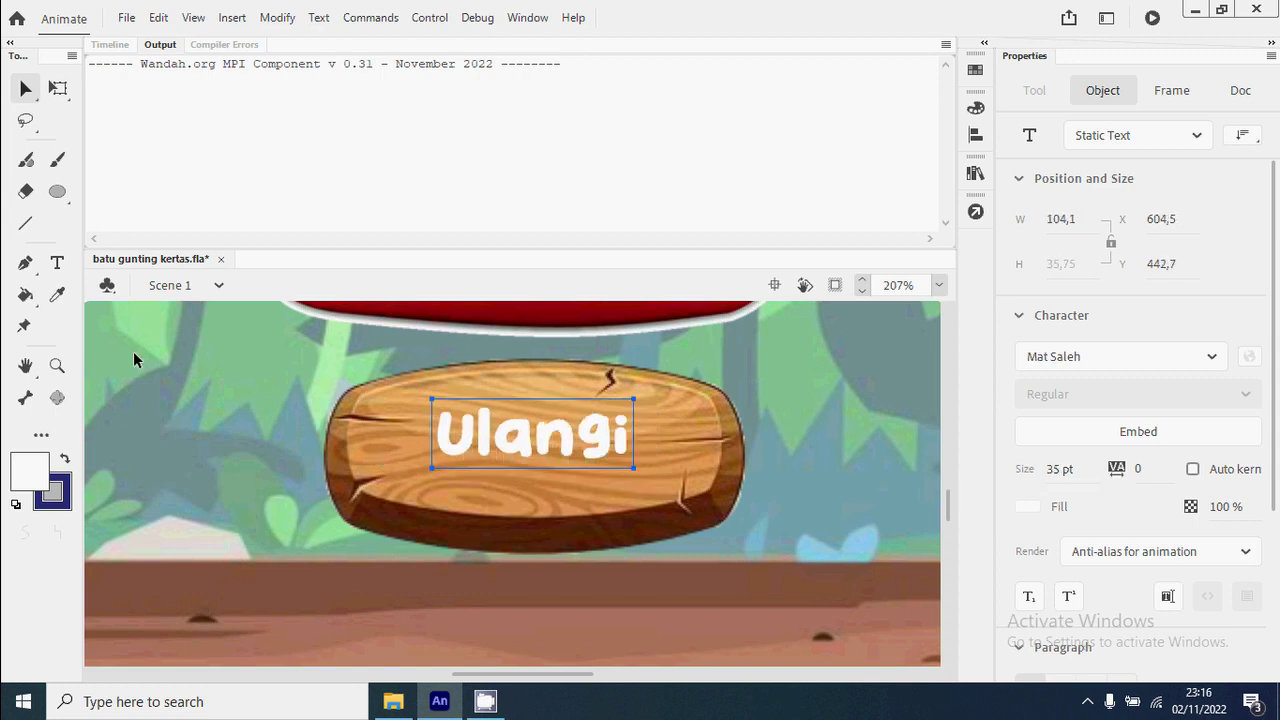
Recolour the Ulangi text with the dark brown sampled from the wooden button's lower edge.
{"action": "left_click", "coordinate": [60, 297]}
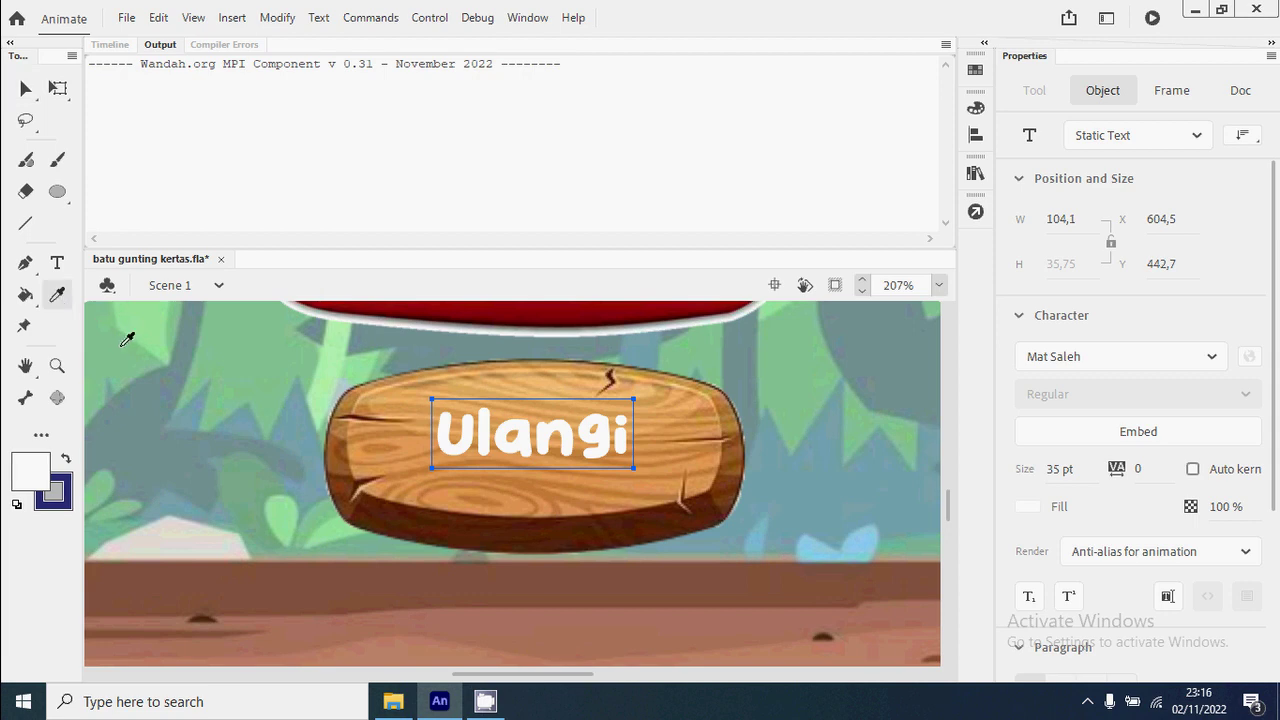
{"action": "left_click", "coordinate": [577, 545]}
{"action": "left_click", "coordinate": [27, 91]}
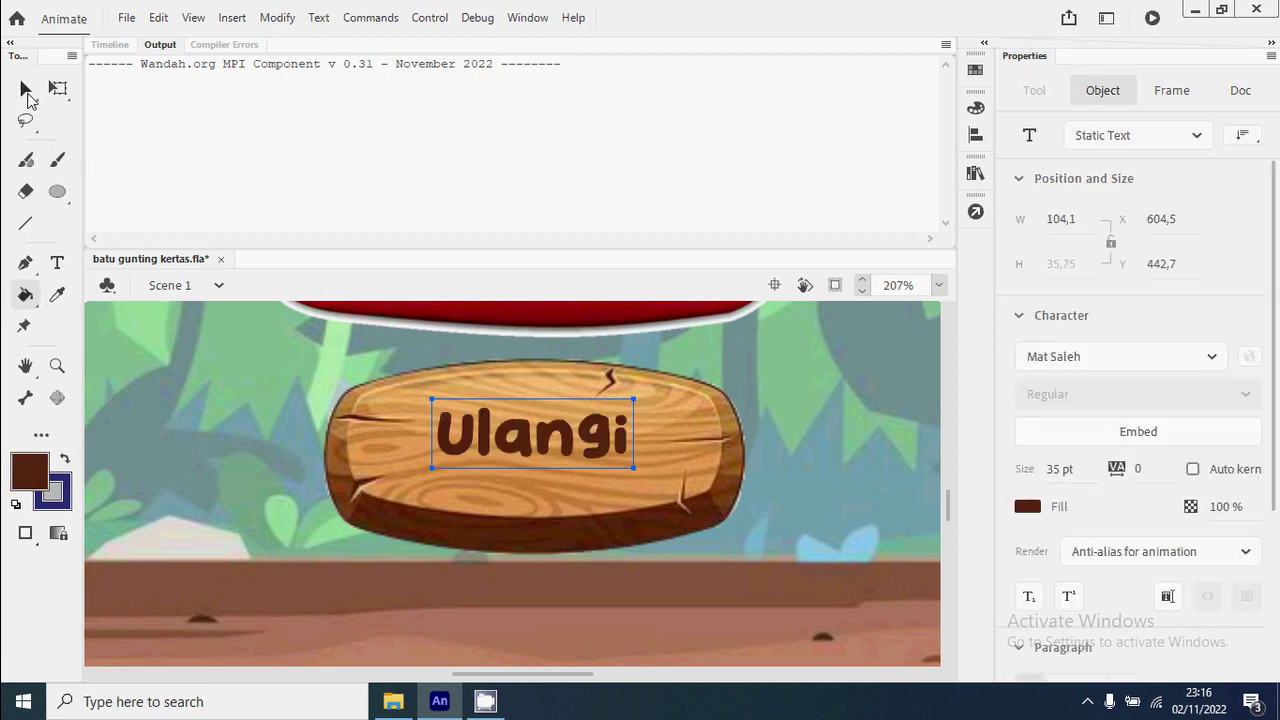
Paste the white Ulangi text in place over the brown copy and nudge it slightly down and to the right for a shadow effect.
{"action": "right_click", "coordinate": [857, 510]}
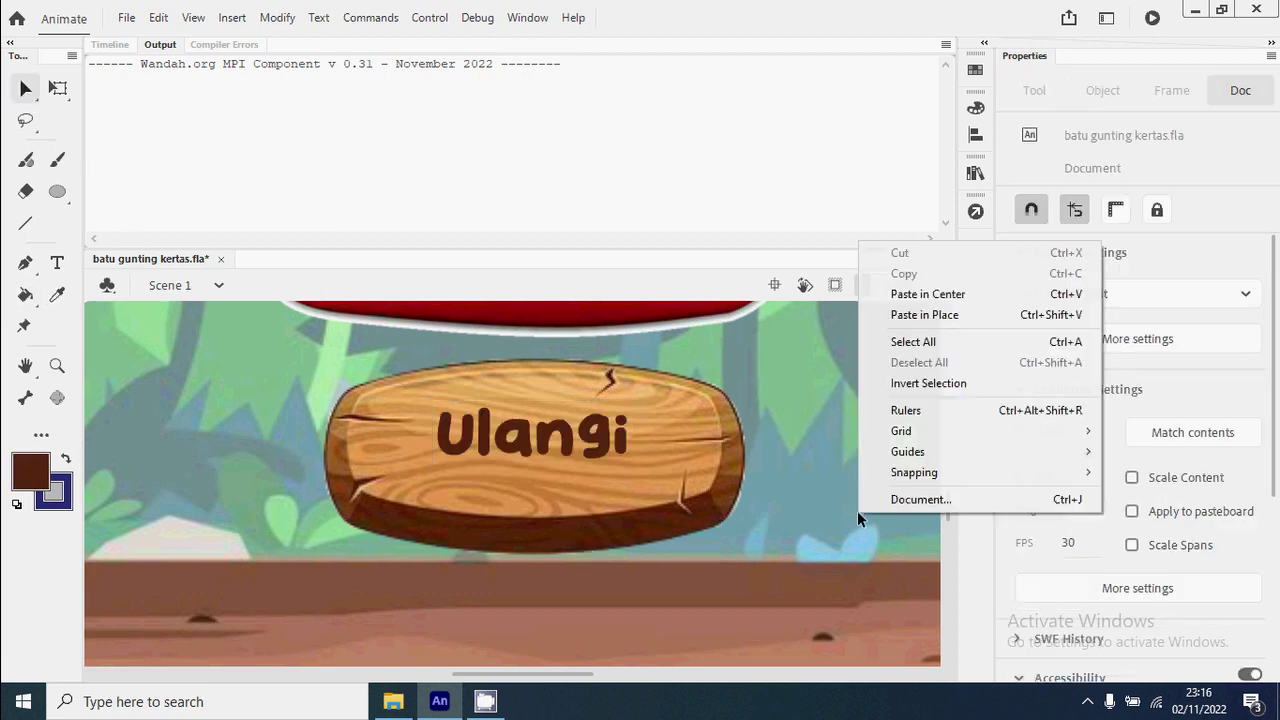
{"action": "left_click", "coordinate": [949, 317]}
{"action": "key", "text": "Down"}
{"action": "key", "text": "Down"}
{"action": "key", "text": "Right"}
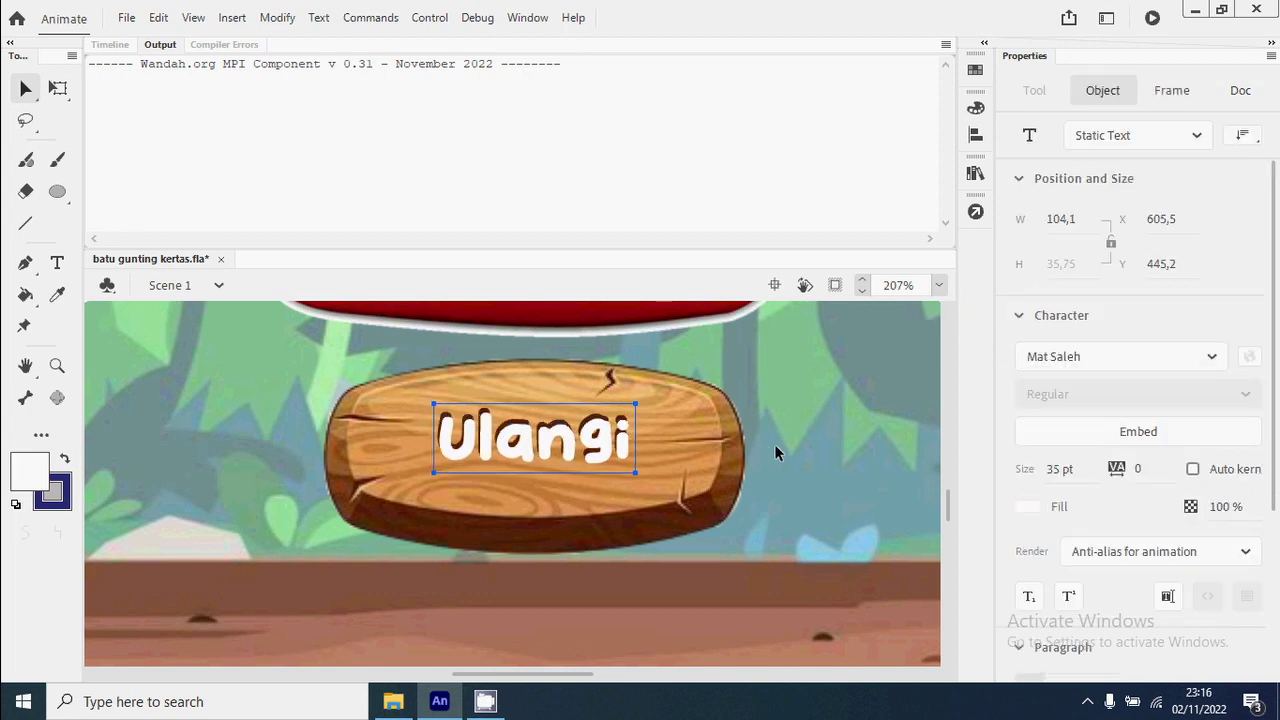
{"action": "key", "text": "Down"}
Convert the wooden background and both Ulangi texts together into a Button symbol named ulangiBtn.
{"action": "left_click_drag", "start_coordinate": [806, 563], "coordinate": [197, 346]}
{"action": "left_click", "coordinate": [686, 332], "text": "shift"}
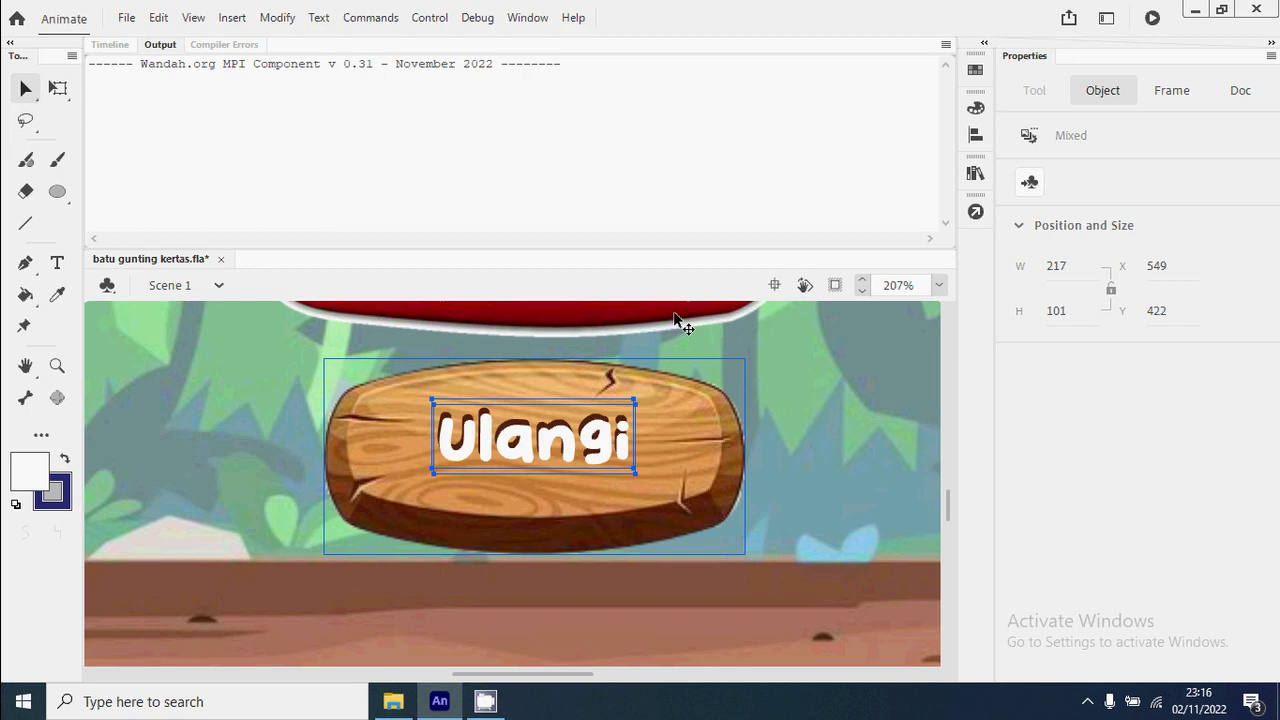
{"action": "right_click", "coordinate": [707, 476]}
{"action": "left_click", "coordinate": [803, 607]}
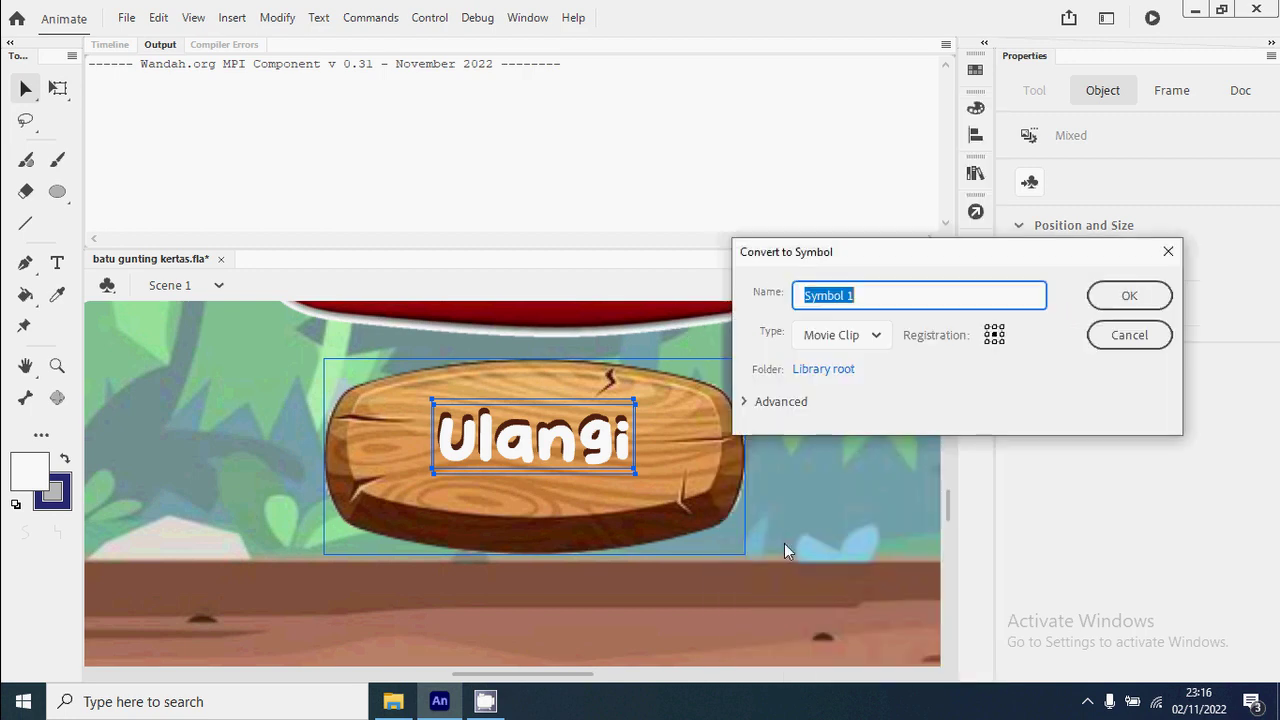
{"action": "type", "text": "ulangiBtn"}
{"action": "left_click", "coordinate": [870, 340]}
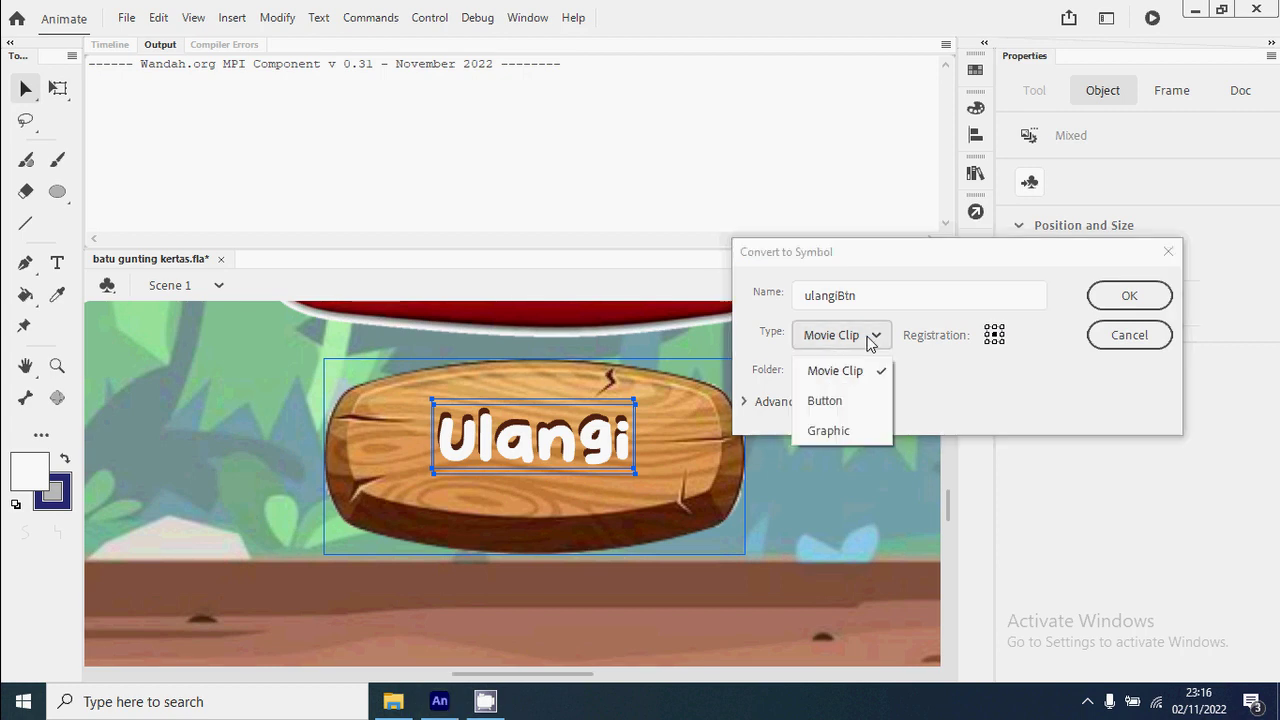
{"action": "left_click", "coordinate": [826, 401]}
{"action": "left_click", "coordinate": [1100, 296]}
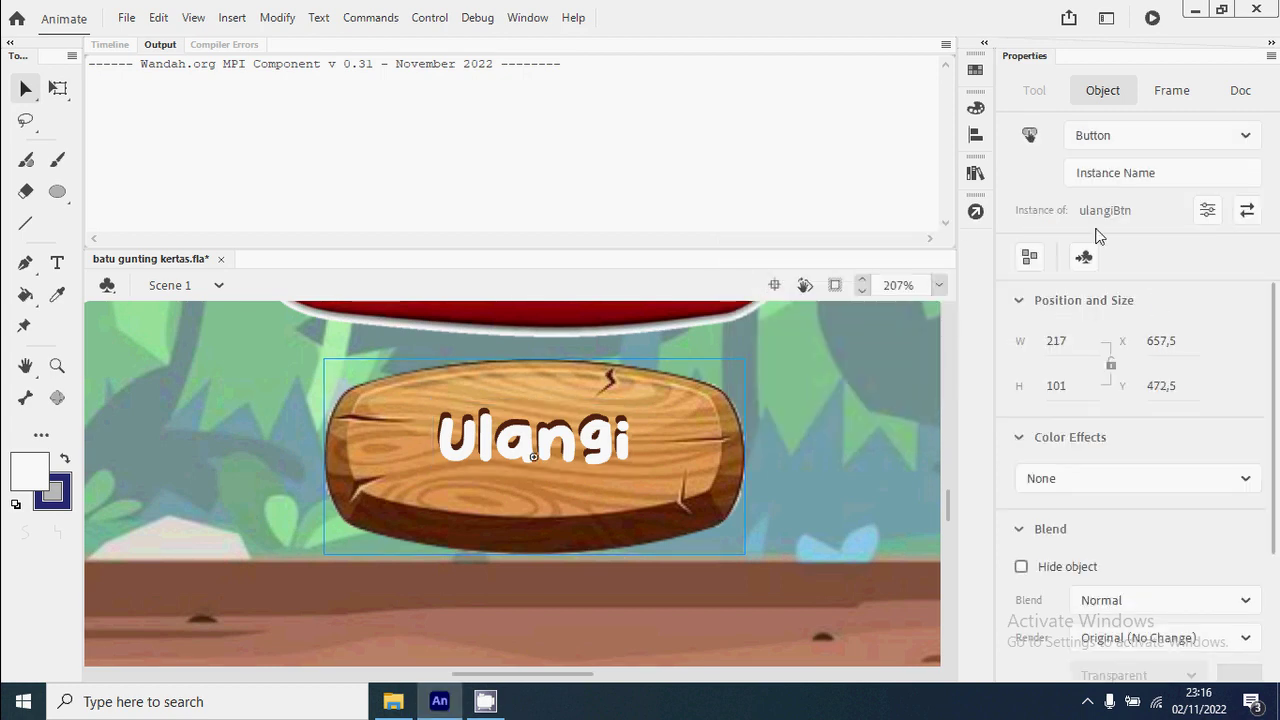
Give the Ulangi button on the stage the instance name ulangiBtn.
{"action": "left_click", "coordinate": [1130, 172]}
{"action": "type", "text": "ulangiBtn"}
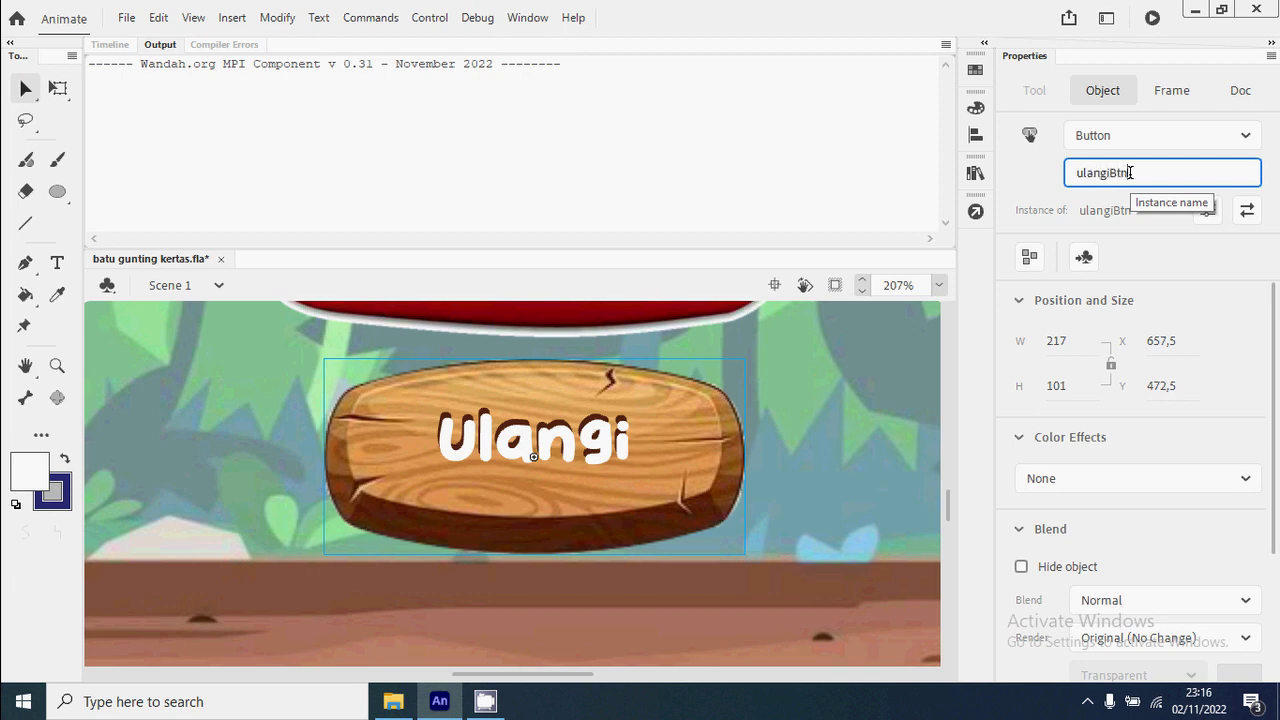
{"action": "key", "text": "Return"}
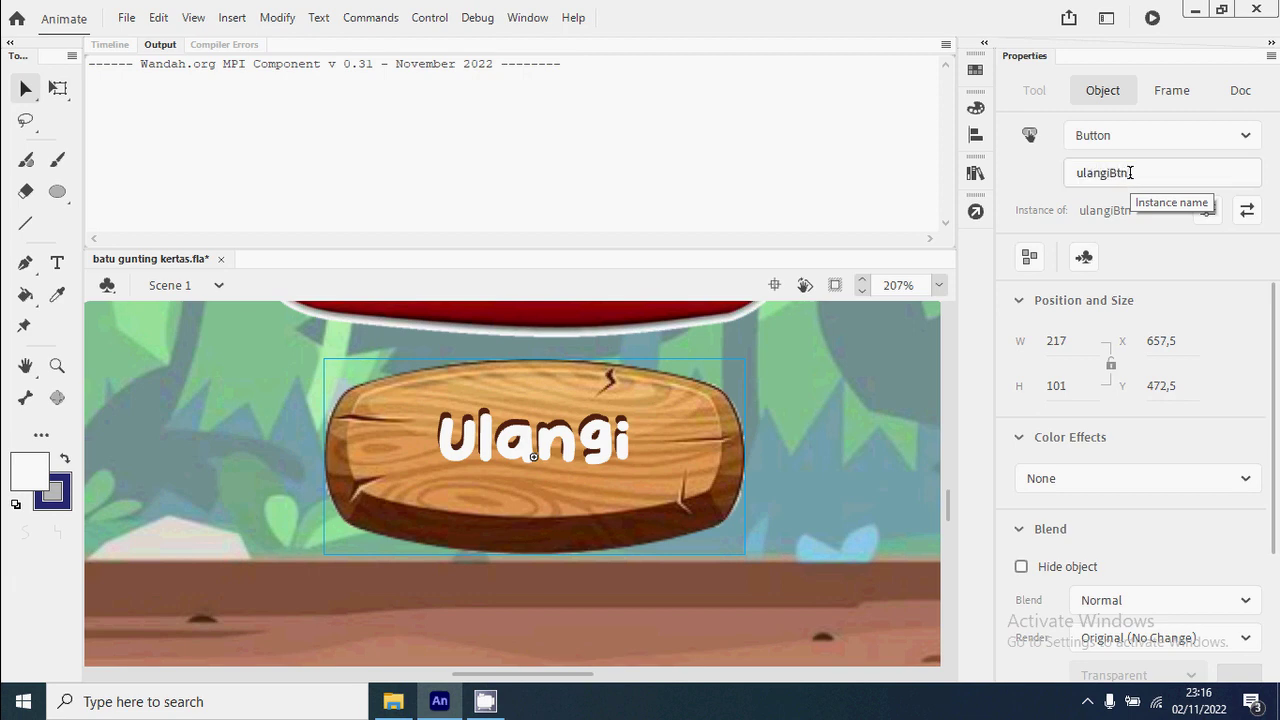
Move the Ulangi button from the kode layer to frame 20 of the konten layer, placed at about X 658, Y 472.5.
{"action": "left_click", "coordinate": [107, 44]}
{"action": "left_click", "coordinate": [540, 149]}
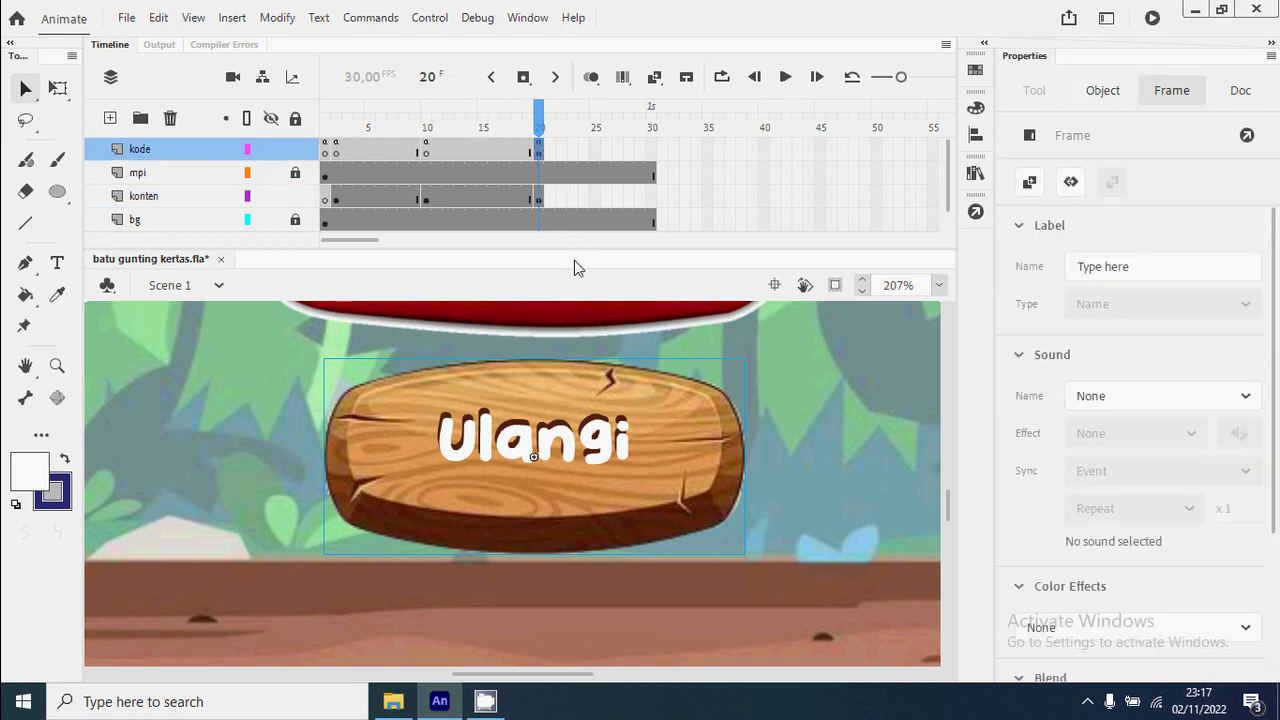
{"action": "left_click", "coordinate": [627, 449]}
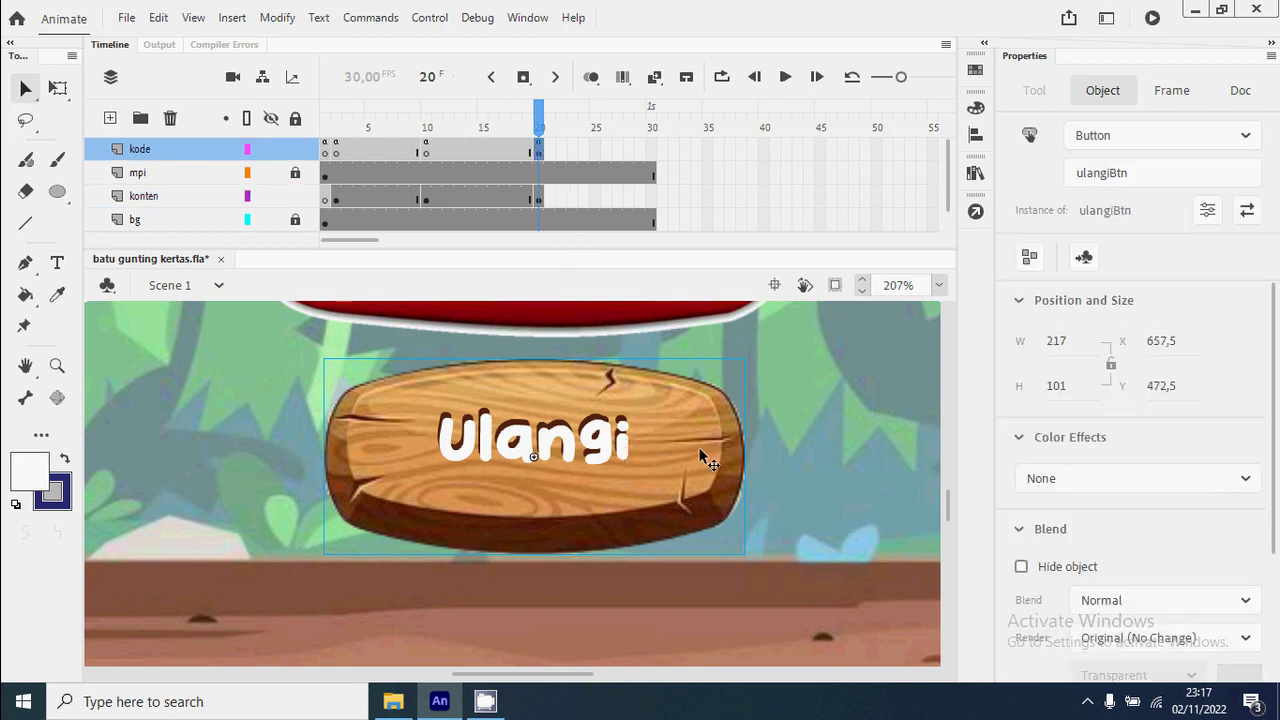
{"action": "left_click_drag", "start_coordinate": [703, 451], "coordinate": [752, 469]}
{"action": "right_click", "coordinate": [714, 469]}
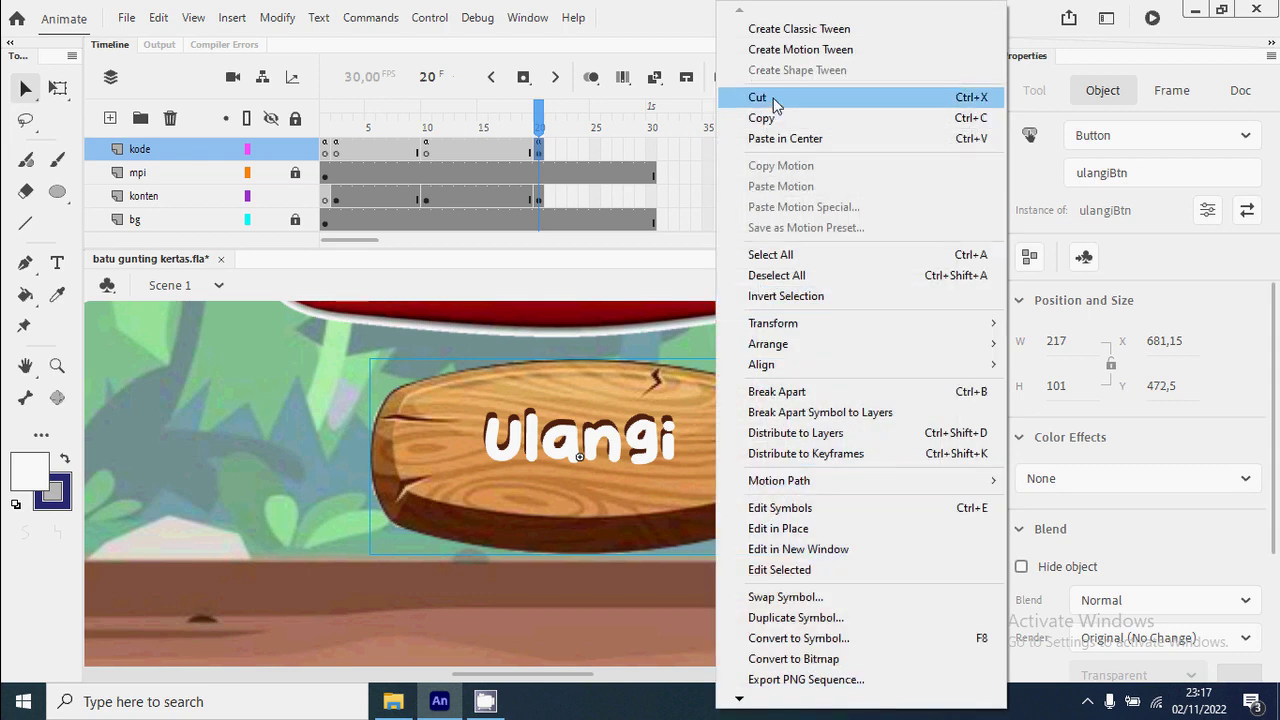
{"action": "left_click", "coordinate": [765, 96]}
{"action": "left_click", "coordinate": [538, 199]}
{"action": "right_click", "coordinate": [727, 395]}
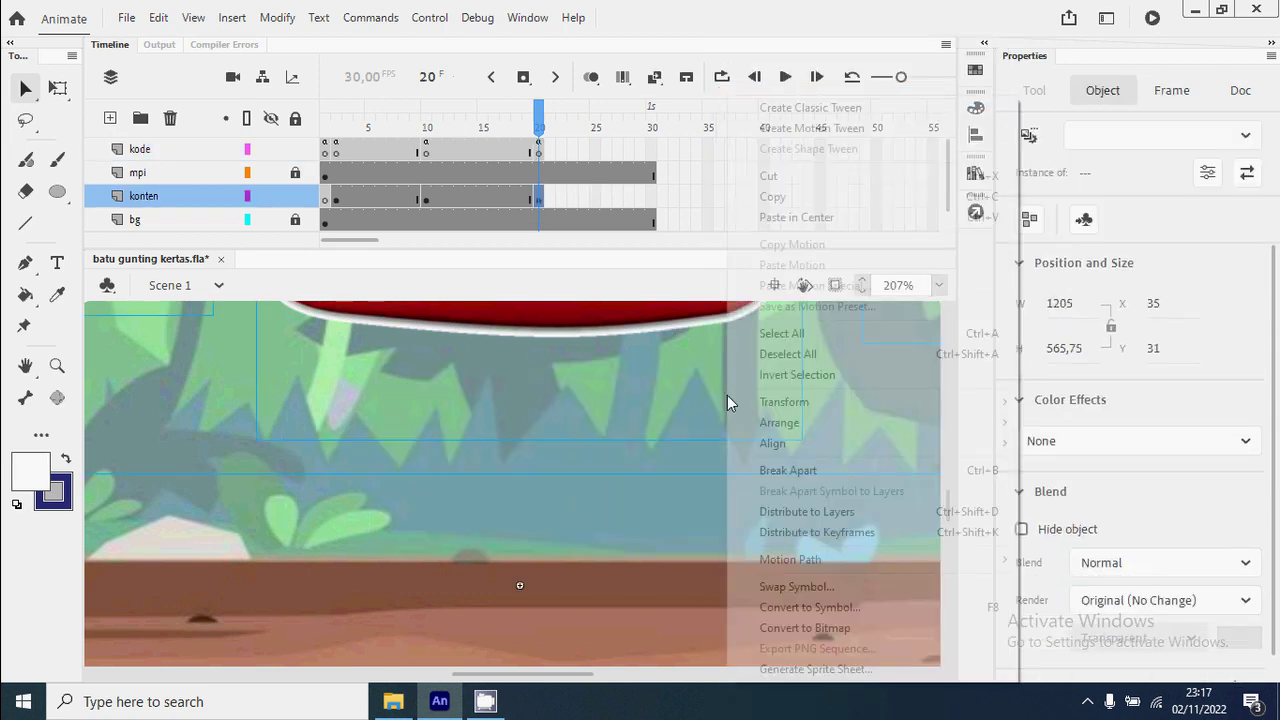
{"action": "right_click", "coordinate": [640, 532]}
{"action": "left_click", "coordinate": [718, 334]}
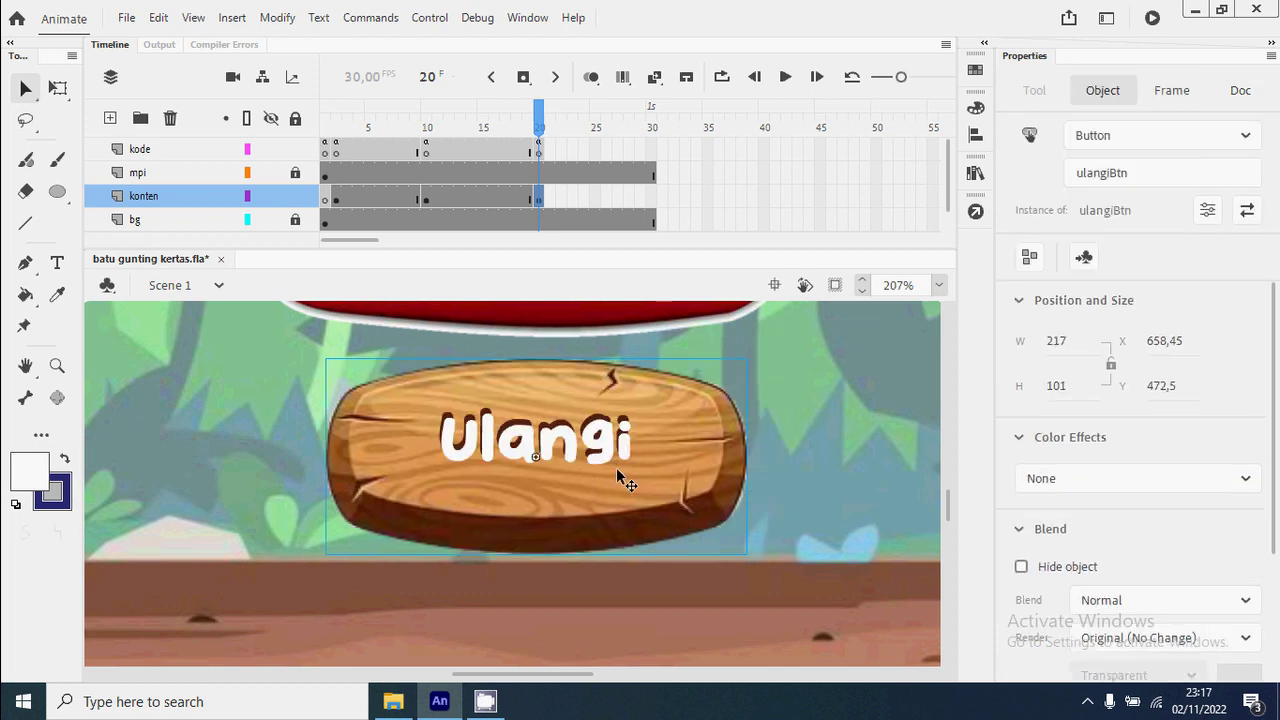
{"action": "key", "text": "ctrl+2"}
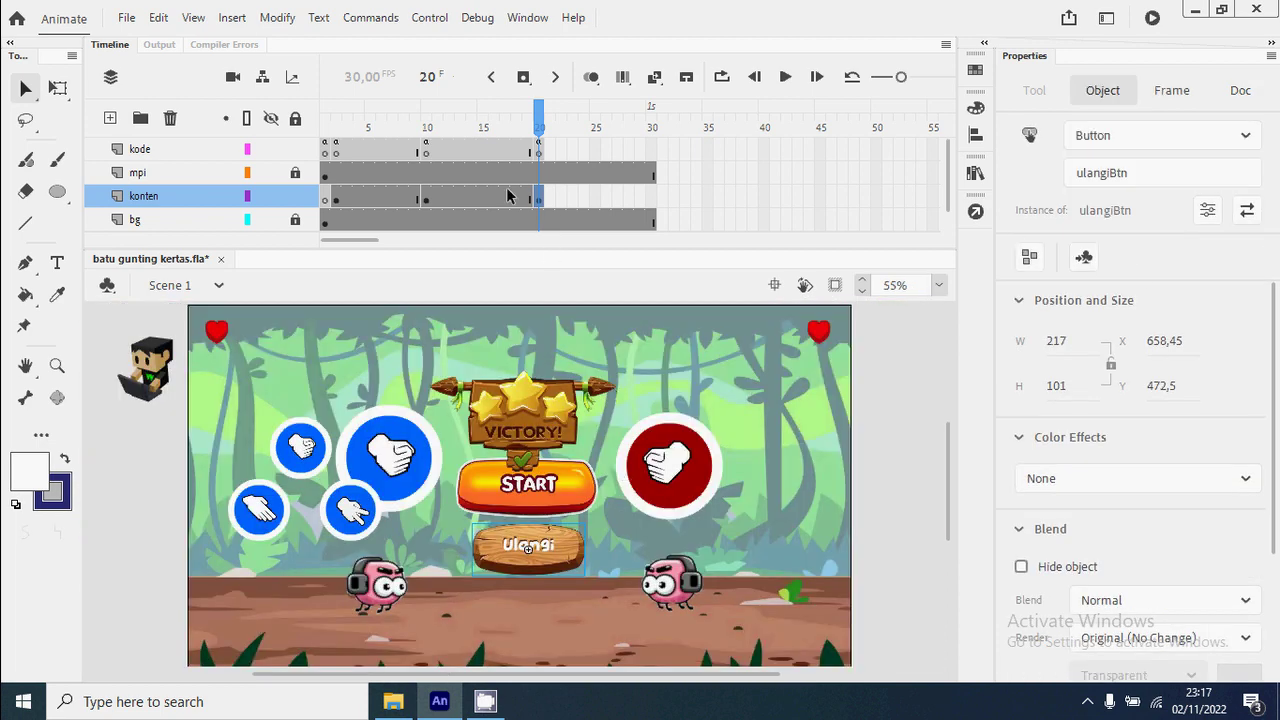
In the frame 20 code, add the line ulangiBtn.visible = false; below hasilMC.visible = false;.
{"action": "left_click", "coordinate": [538, 150]}
{"action": "left_click", "coordinate": [975, 211]}
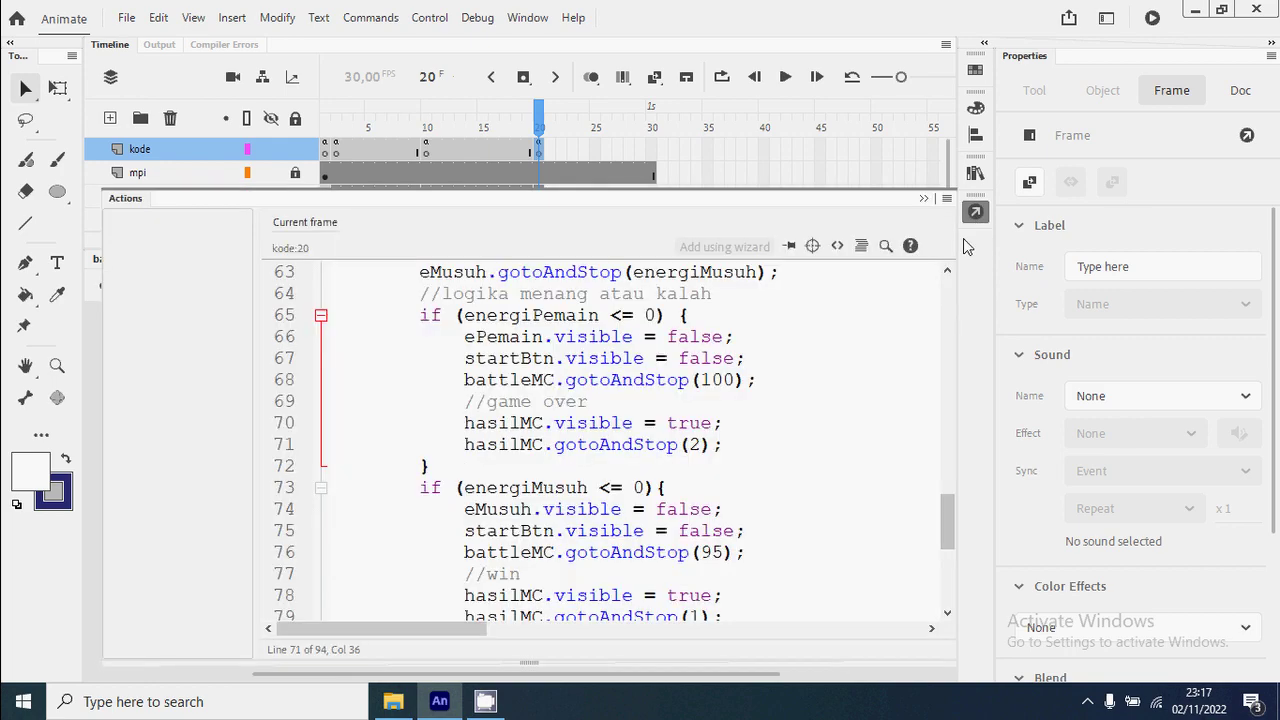
{"action": "left_click", "coordinate": [697, 497]}
{"action": "scroll", "coordinate": [705, 500], "scroll_direction": "up", "scroll_amount": 20}
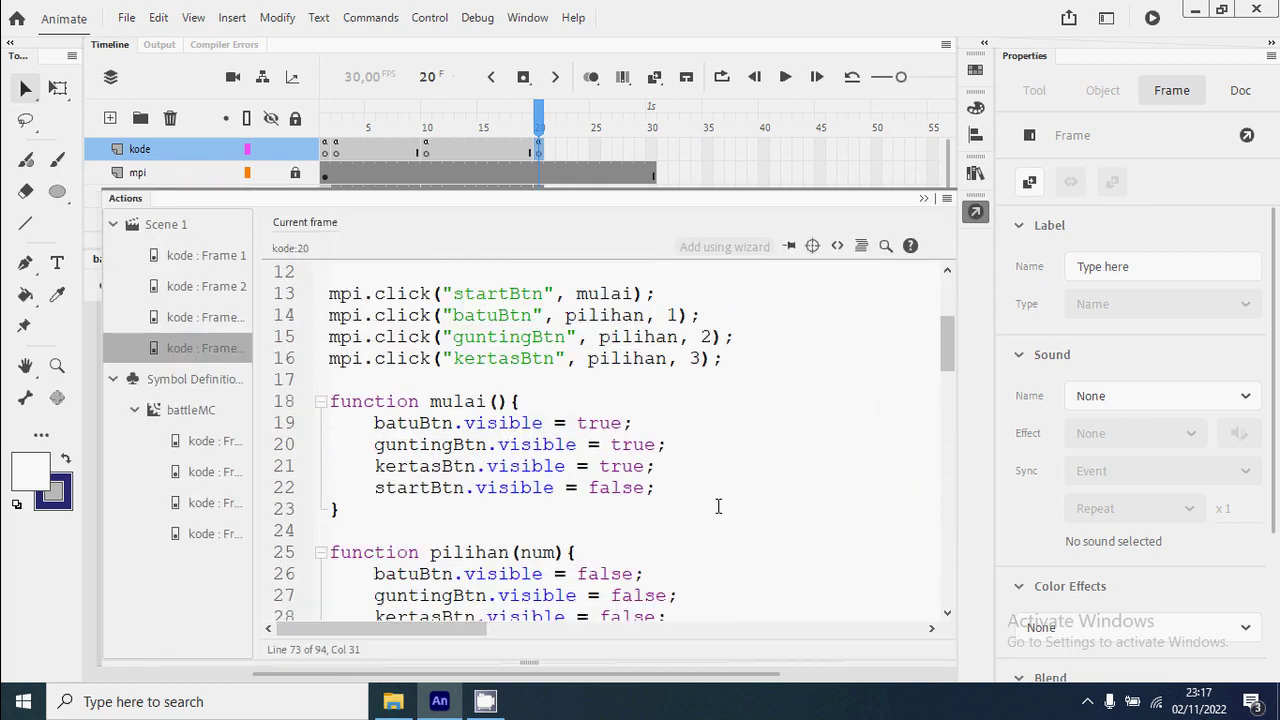
{"action": "left_click", "coordinate": [643, 487]}
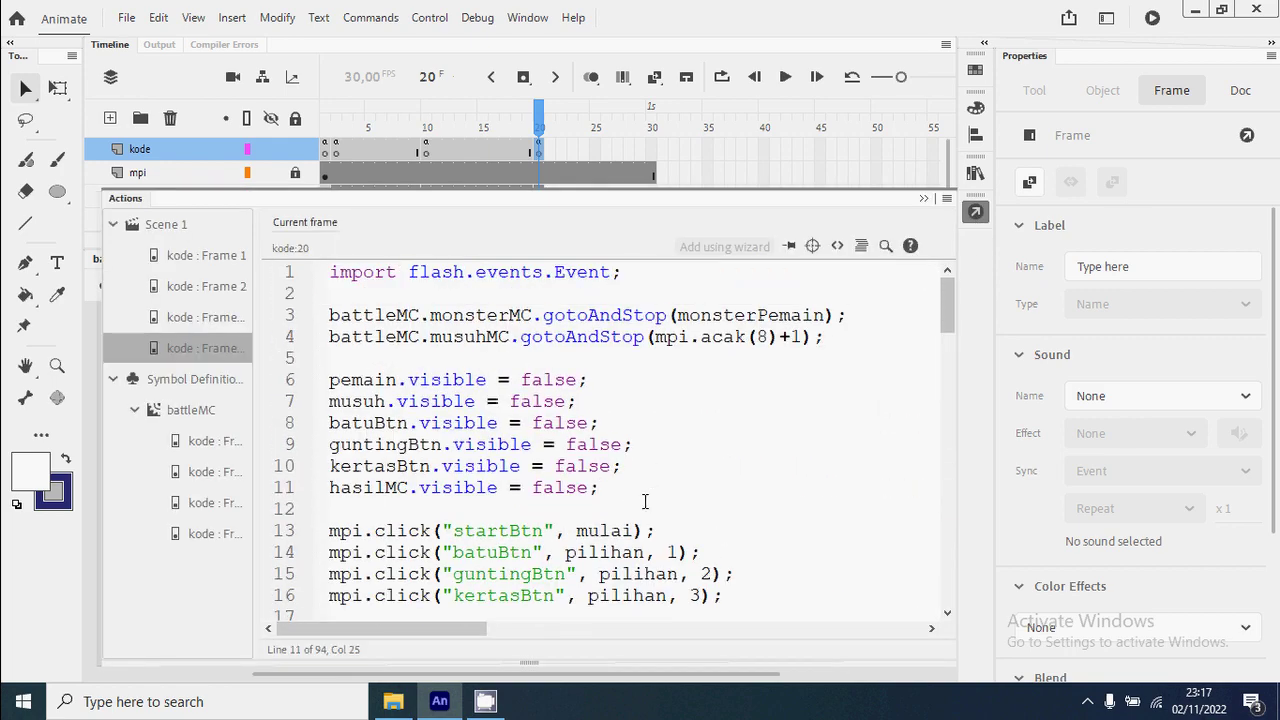
{"action": "key", "text": "ctrl+d"}
{"action": "left_click_drag", "start_coordinate": [322, 511], "coordinate": [383, 525]}
{"action": "type", "text": "ulangiBn.visible = false;"}
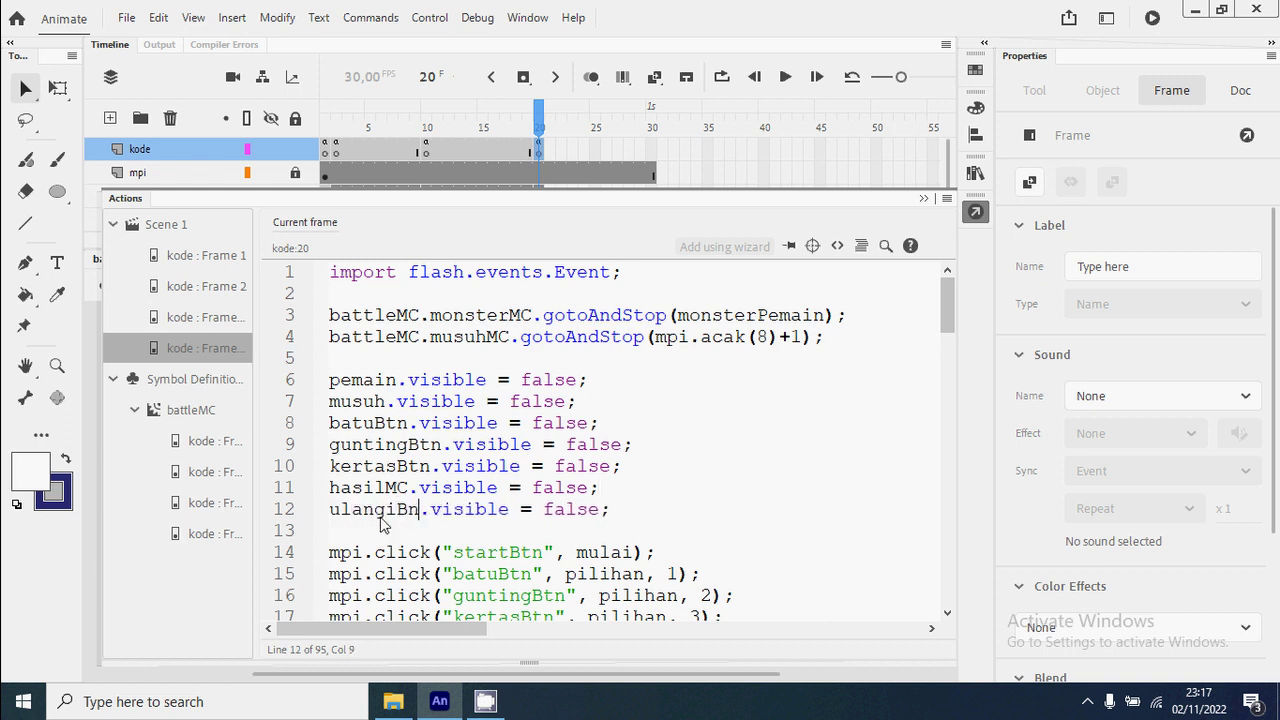
{"action": "key", "text": "BackSpace"}
{"action": "type", "text": "tn"}
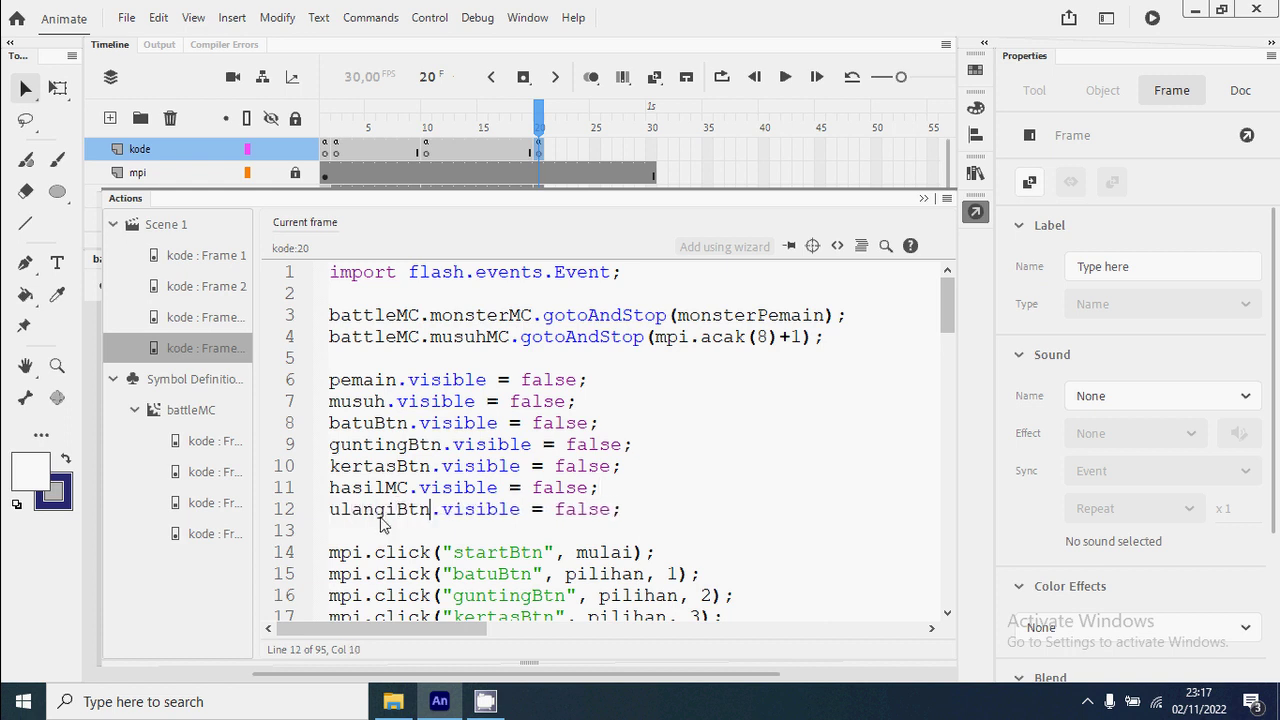
Copy the ulangiBtn visibility line into the game over branch below hasilMC.visible and set its value to true.
{"action": "left_click_drag", "start_coordinate": [644, 512], "coordinate": [316, 510]}
{"action": "key", "text": "ctrl+c"}
{"action": "scroll", "coordinate": [650, 498], "scroll_direction": "down", "scroll_amount": 20}
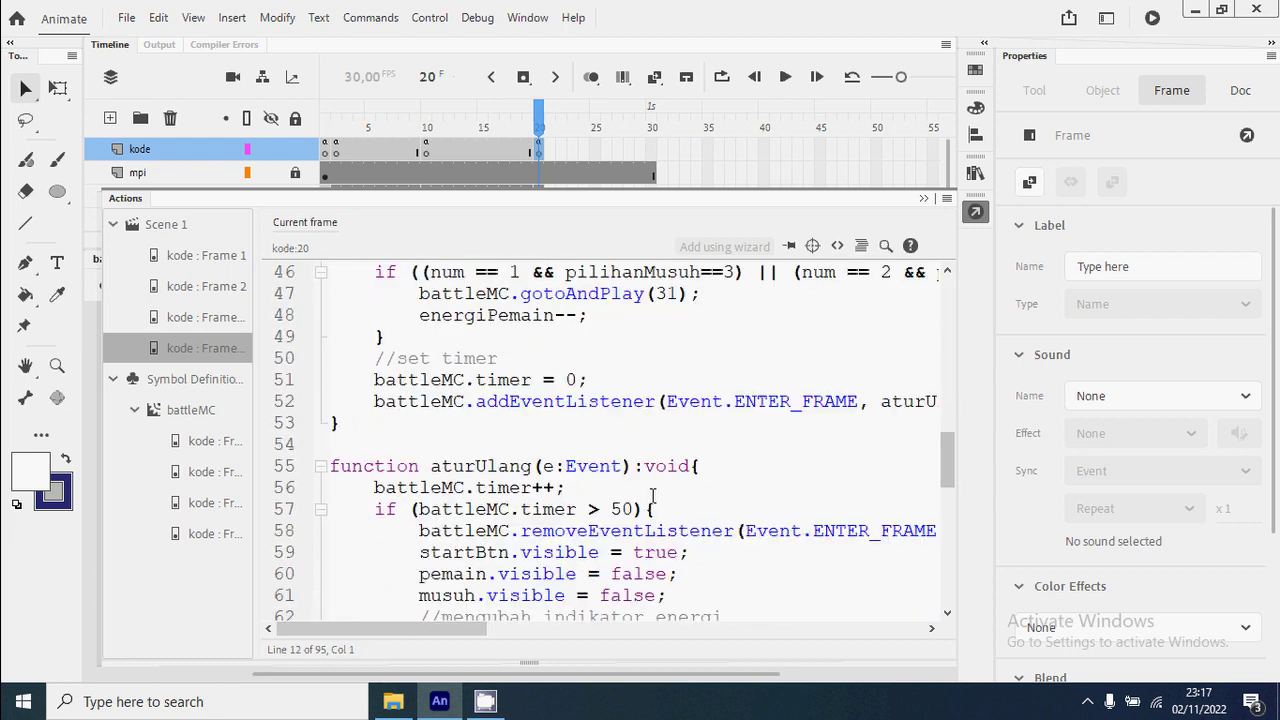
{"action": "scroll", "coordinate": [650, 498], "scroll_direction": "up", "scroll_amount": 1}
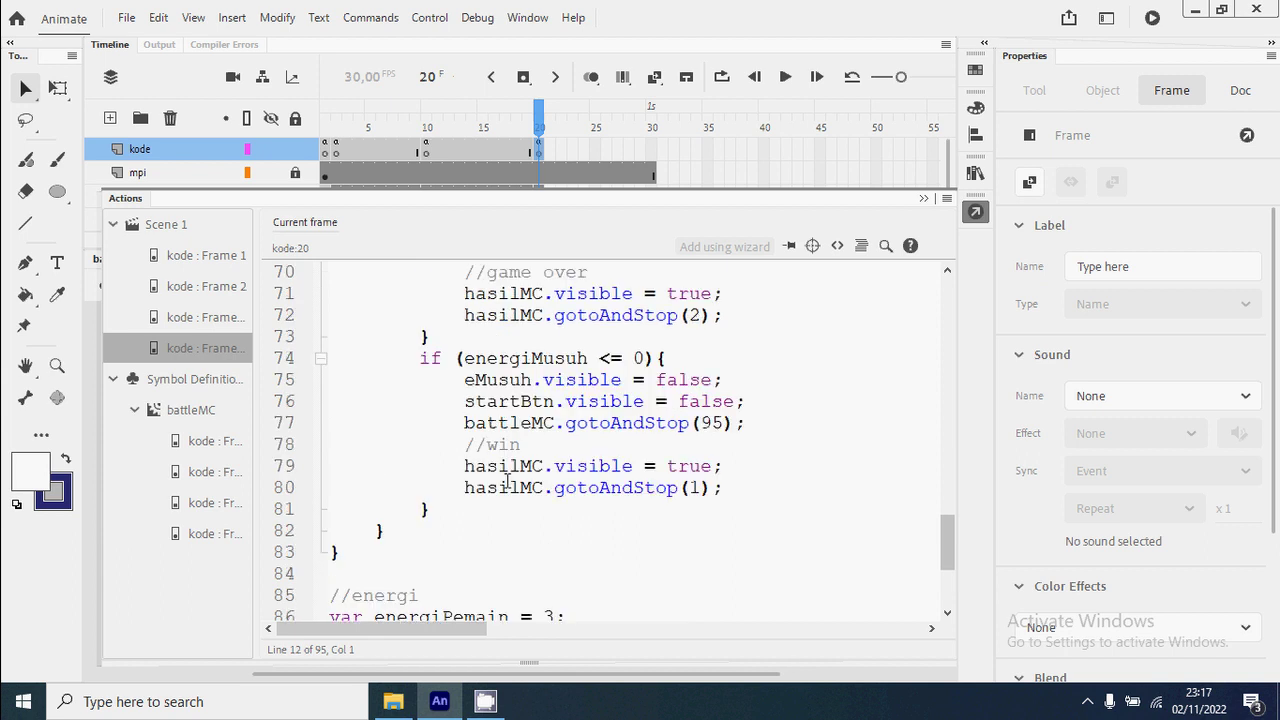
{"action": "scroll", "coordinate": [520, 400], "scroll_direction": "up", "scroll_amount": 1}
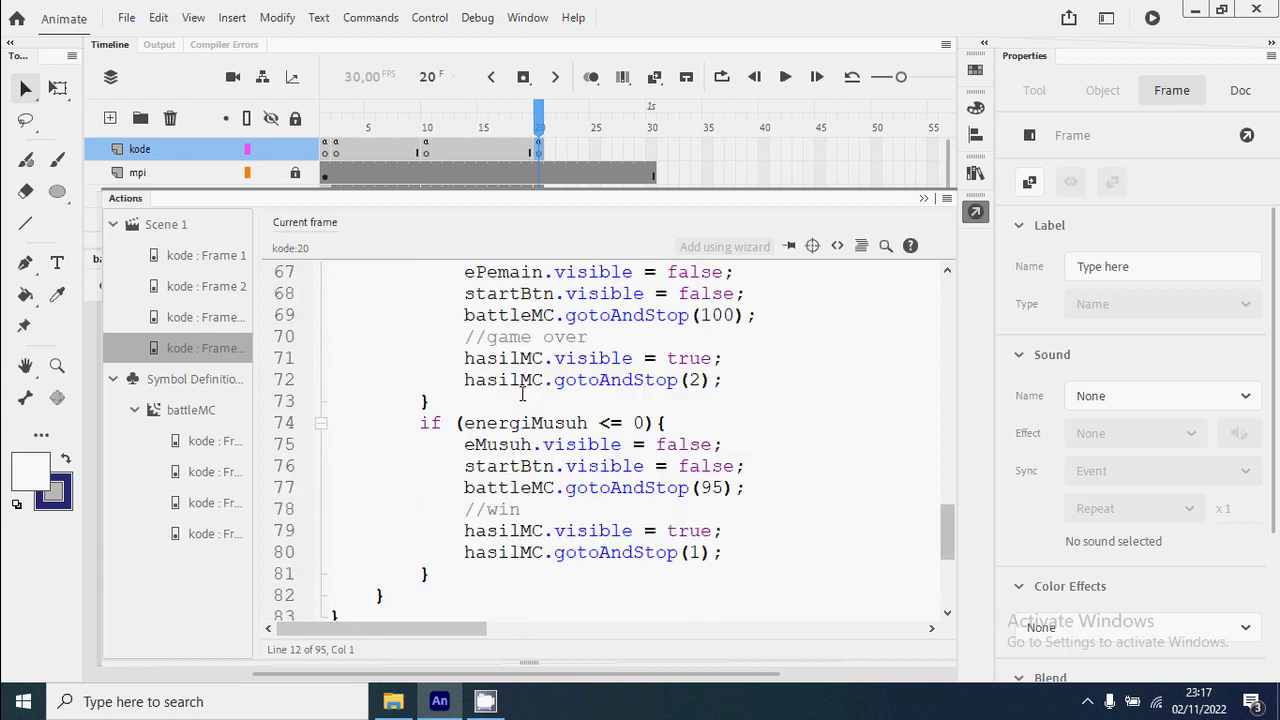
{"action": "left_click", "coordinate": [740, 358]}
{"action": "key", "text": "Return"}
{"action": "key", "text": "ctrl+v"}
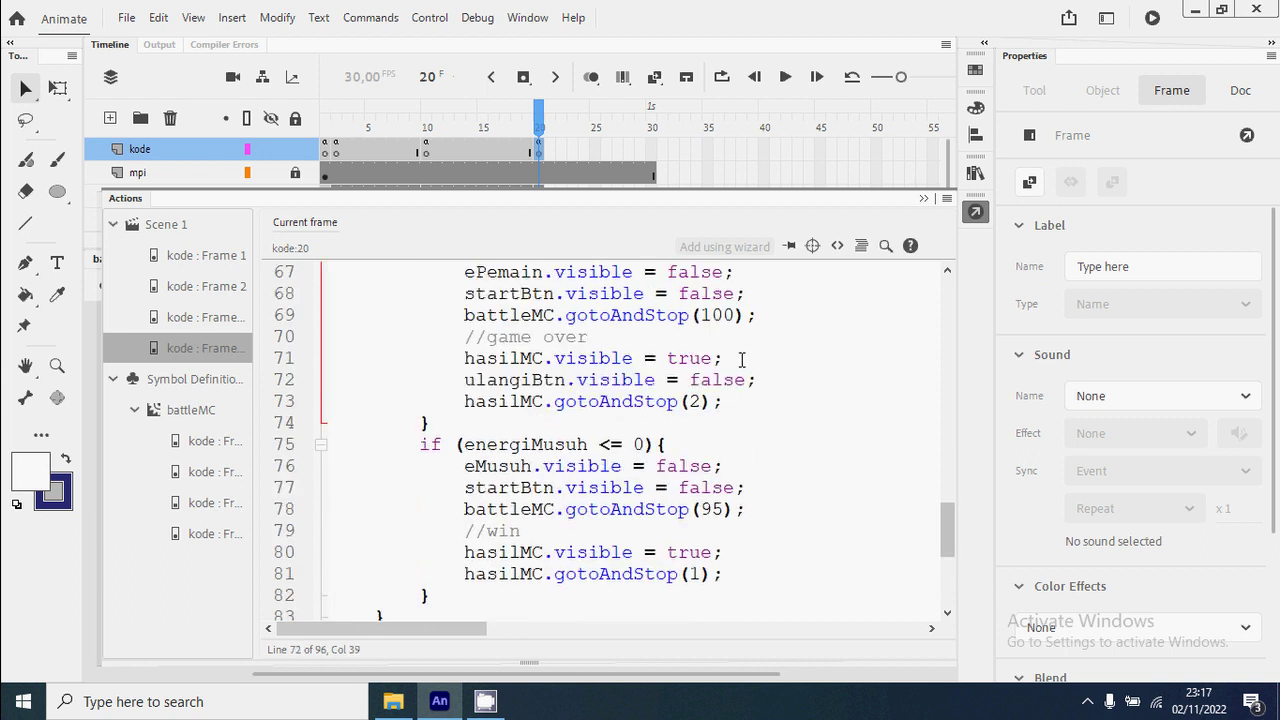
{"action": "double_click", "coordinate": [728, 379]}
{"action": "type", "text": "true"}
Add ulangiBtn.visible = true; to the win branch below its hasilMC.visible line.
{"action": "left_click_drag", "start_coordinate": [746, 379], "coordinate": [465, 380]}
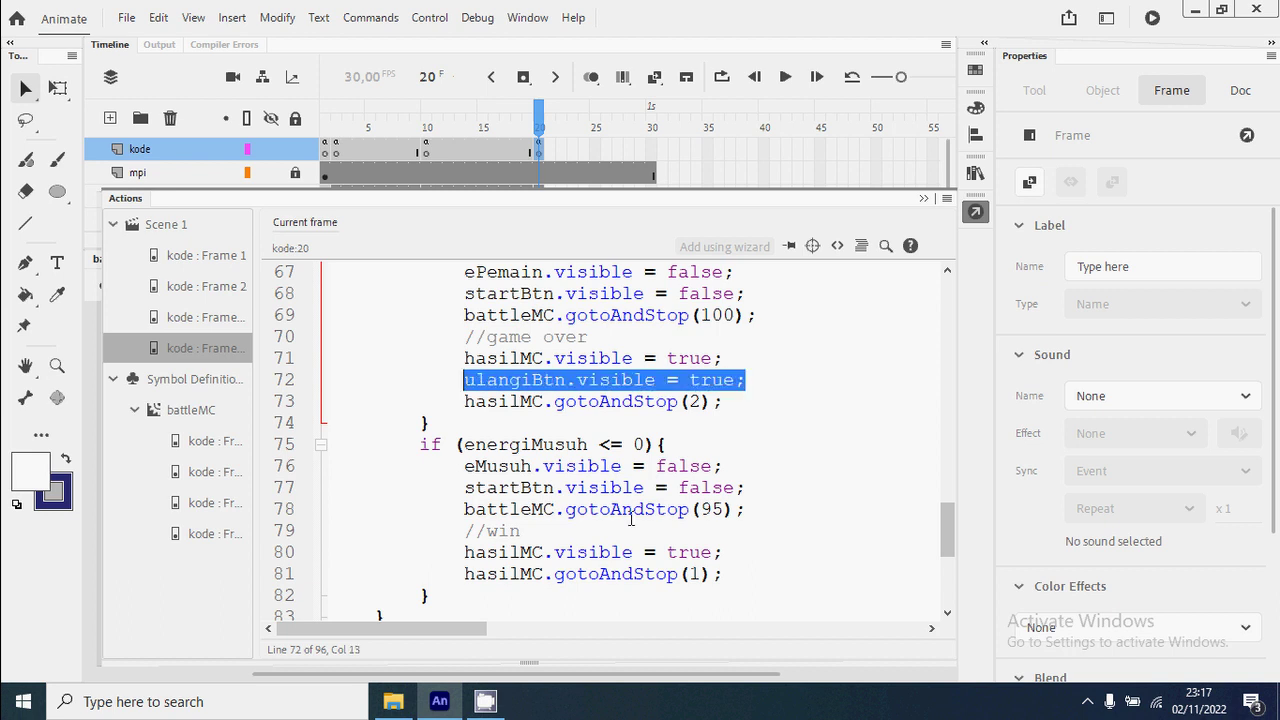
{"action": "left_click", "coordinate": [740, 545]}
{"action": "key", "text": "Return"}
{"action": "key", "text": "ctrl+v"}
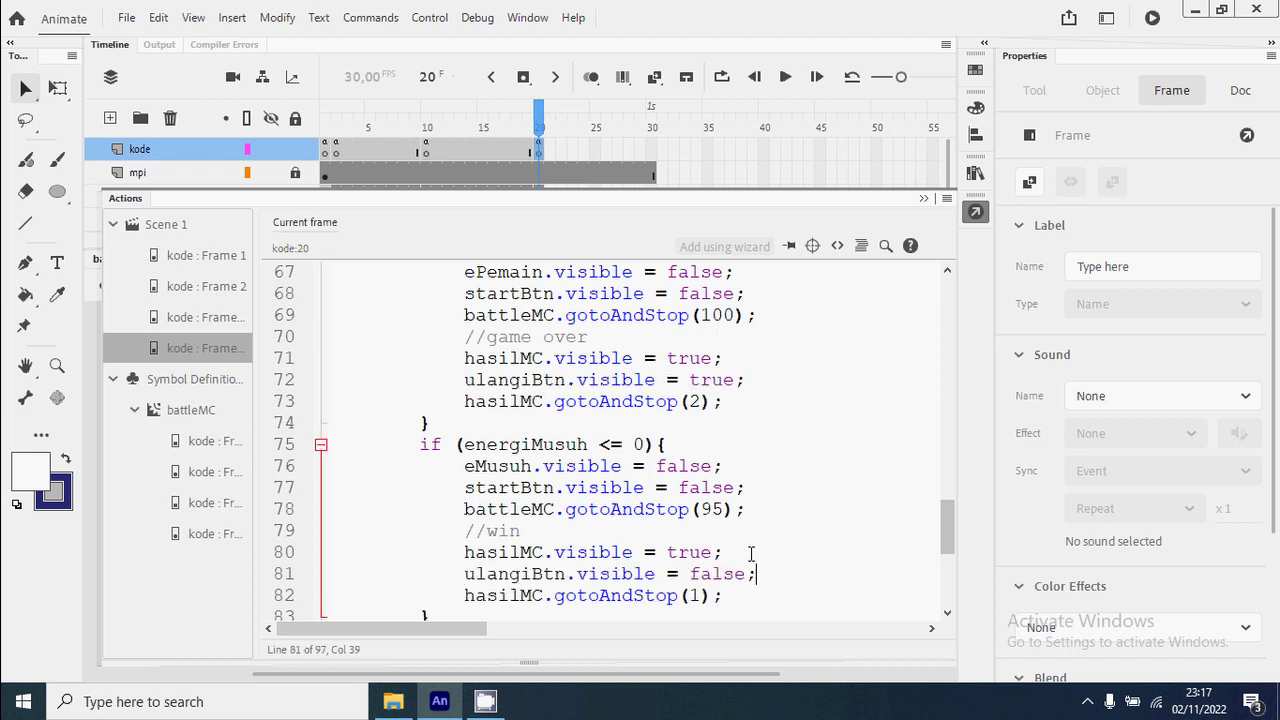
{"action": "double_click", "coordinate": [728, 575]}
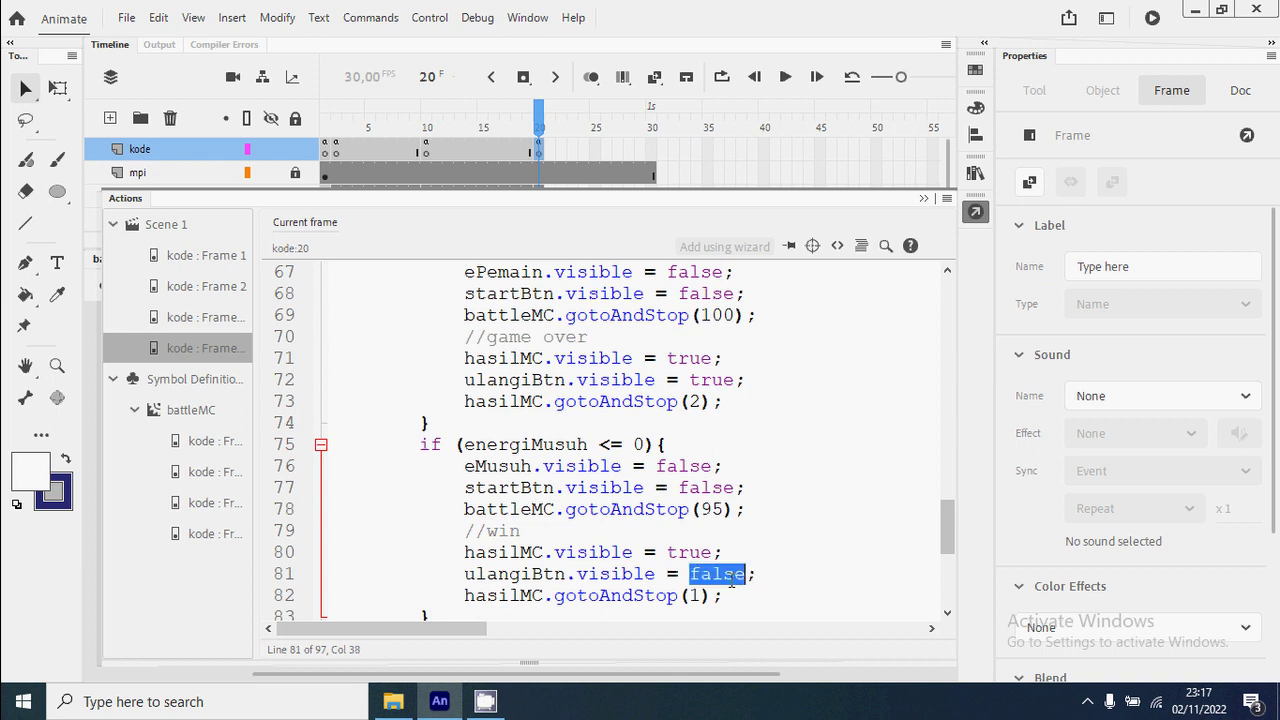
{"action": "type", "text": "tr"}
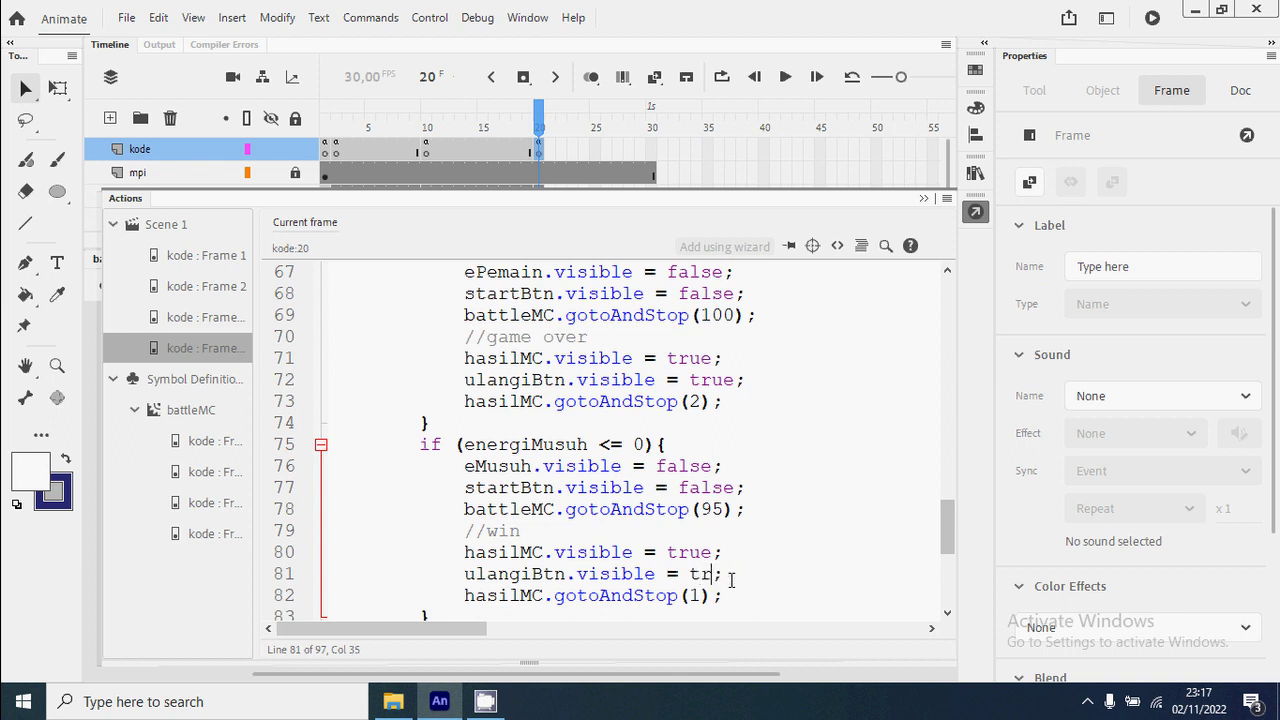
{"action": "type", "text": "ue"}
Add the line mpi.click("ulangiBtn", 2); below the kertasBtn click line.
{"action": "scroll", "coordinate": [724, 557], "scroll_direction": "down", "scroll_amount": 2}
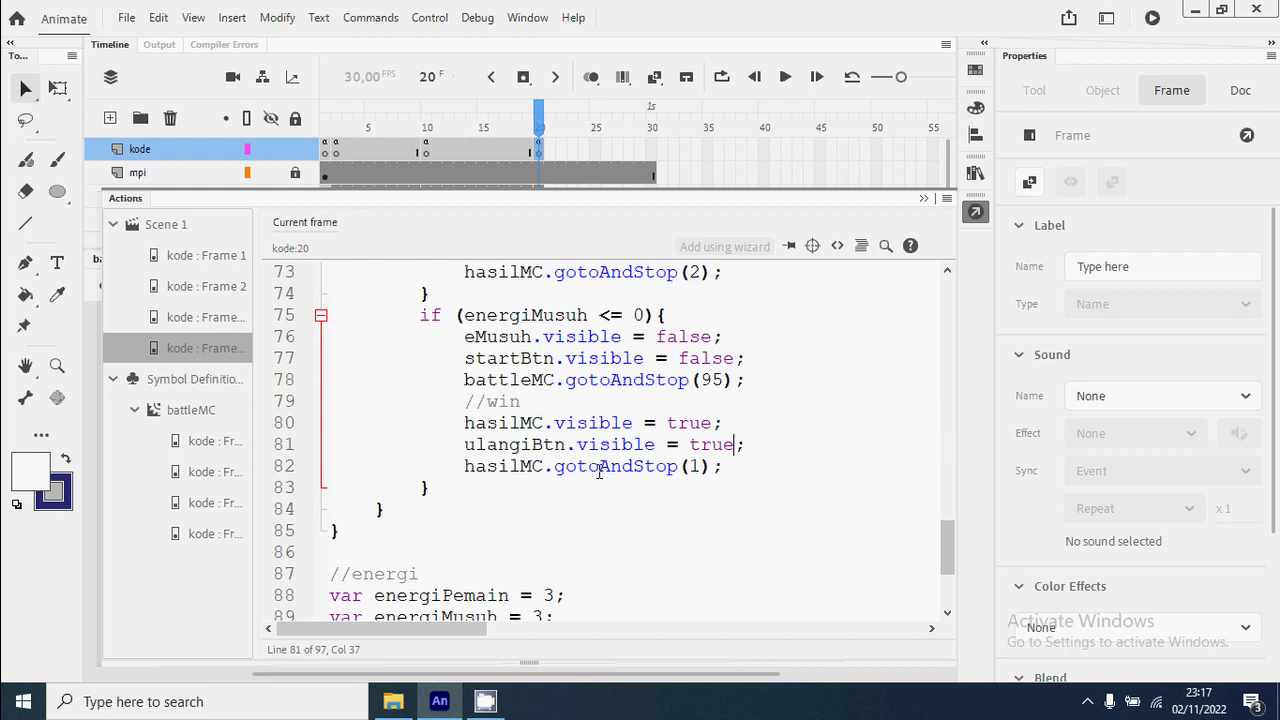
{"action": "scroll", "coordinate": [600, 470], "scroll_direction": "up", "scroll_amount": 16}
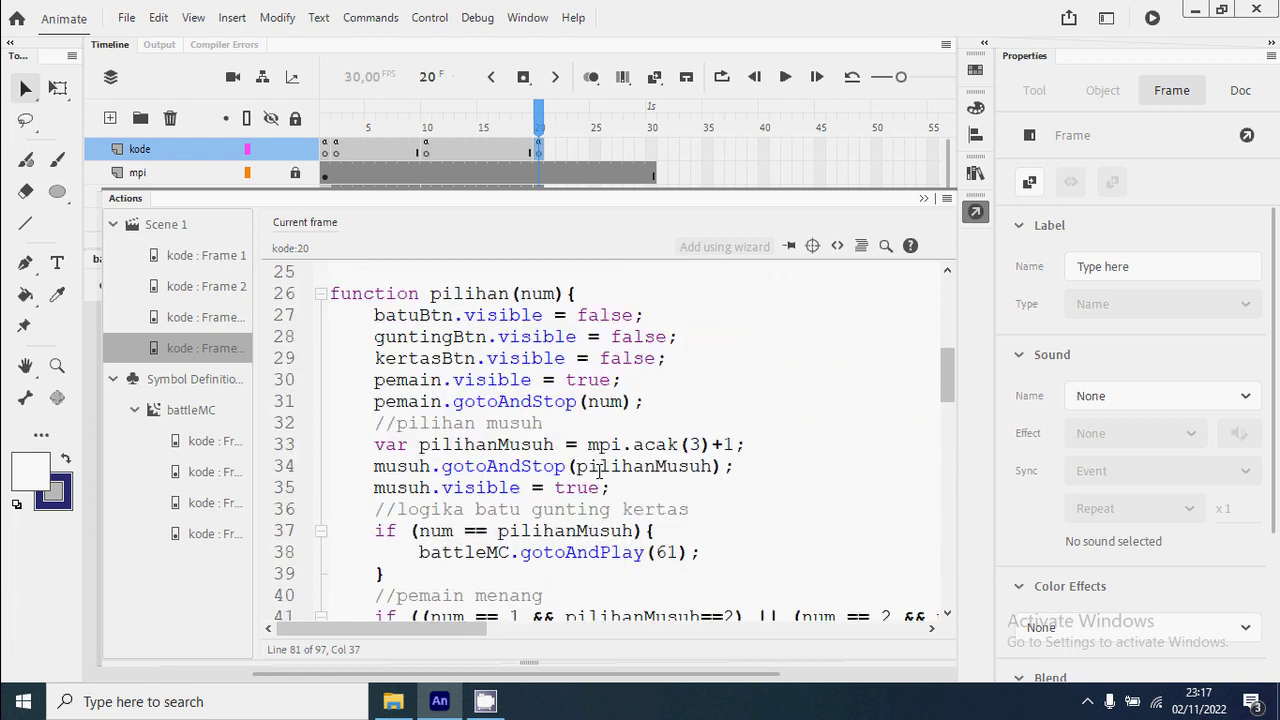
{"action": "scroll", "coordinate": [600, 470], "scroll_direction": "up", "scroll_amount": 6}
{"action": "left_click", "coordinate": [758, 497]}
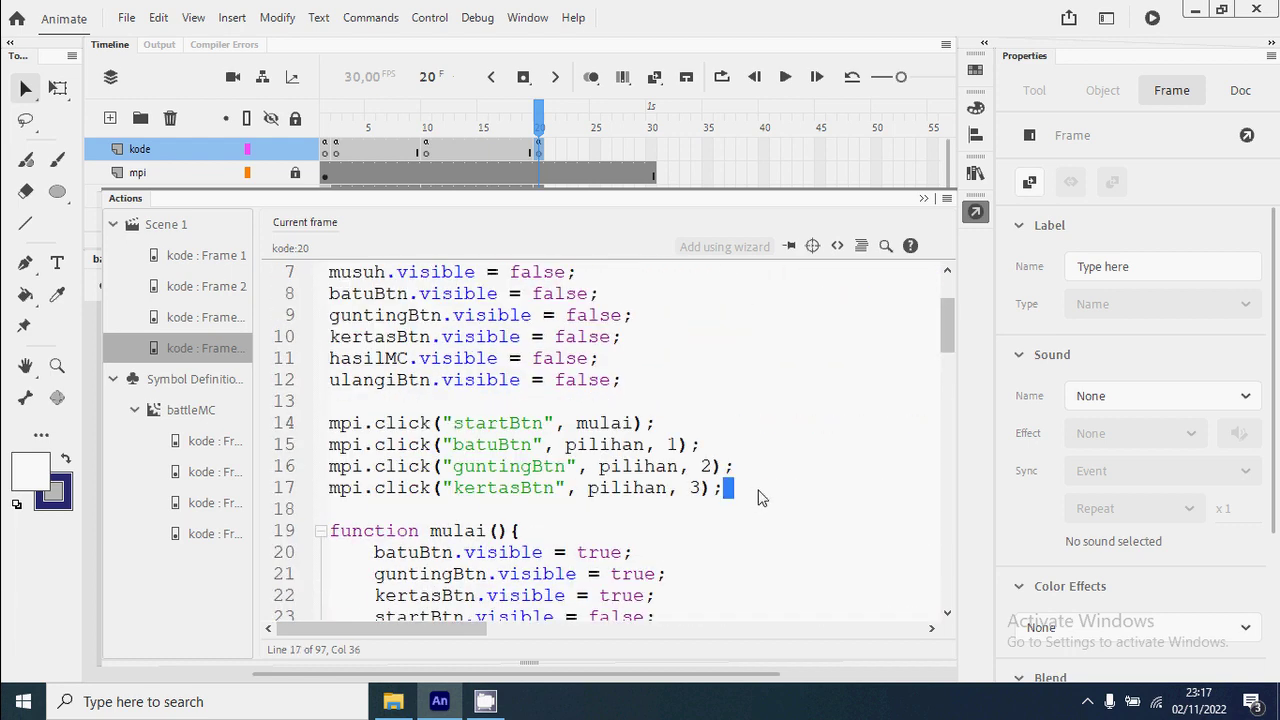
{"action": "key", "text": "Return"}
{"action": "type", "text": "mpi.clcik"}
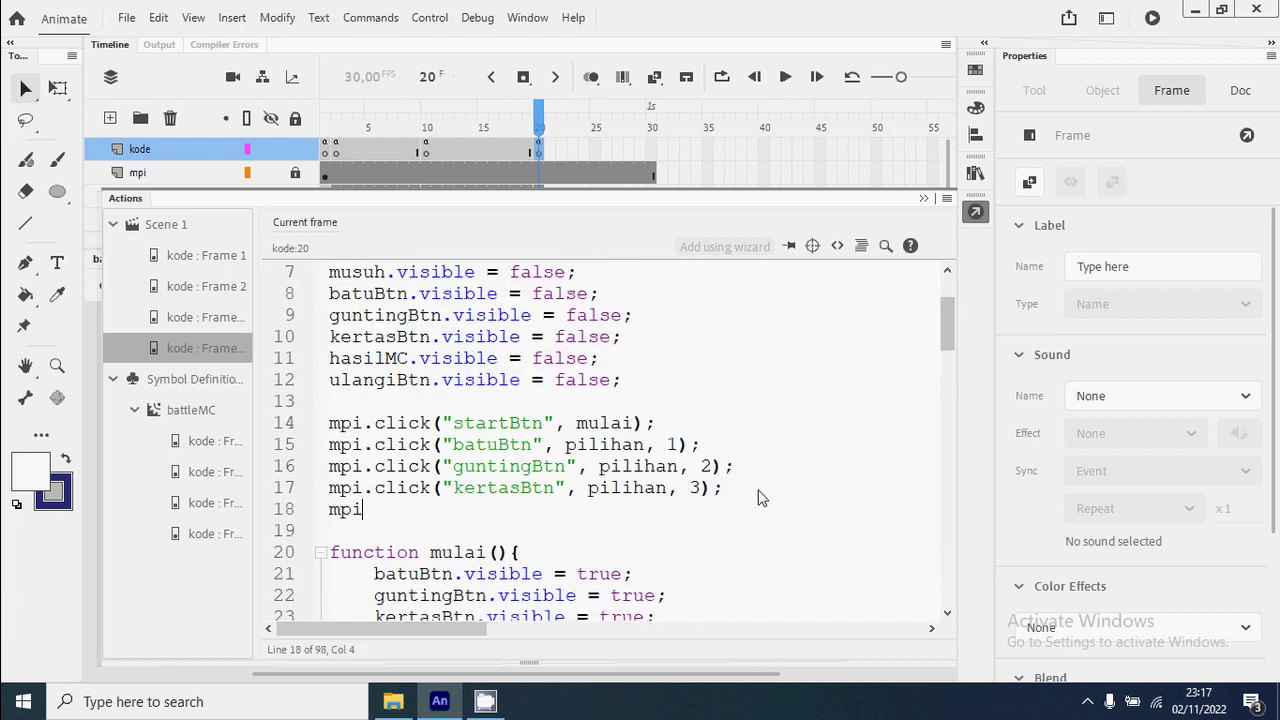
{"action": "key", "text": "BackSpace"}
{"action": "key", "text": "BackSpace"}
{"action": "key", "text": "BackSpace"}
{"action": "type", "text": "ick(\""}
{"action": "type", "text": "ulangi"}
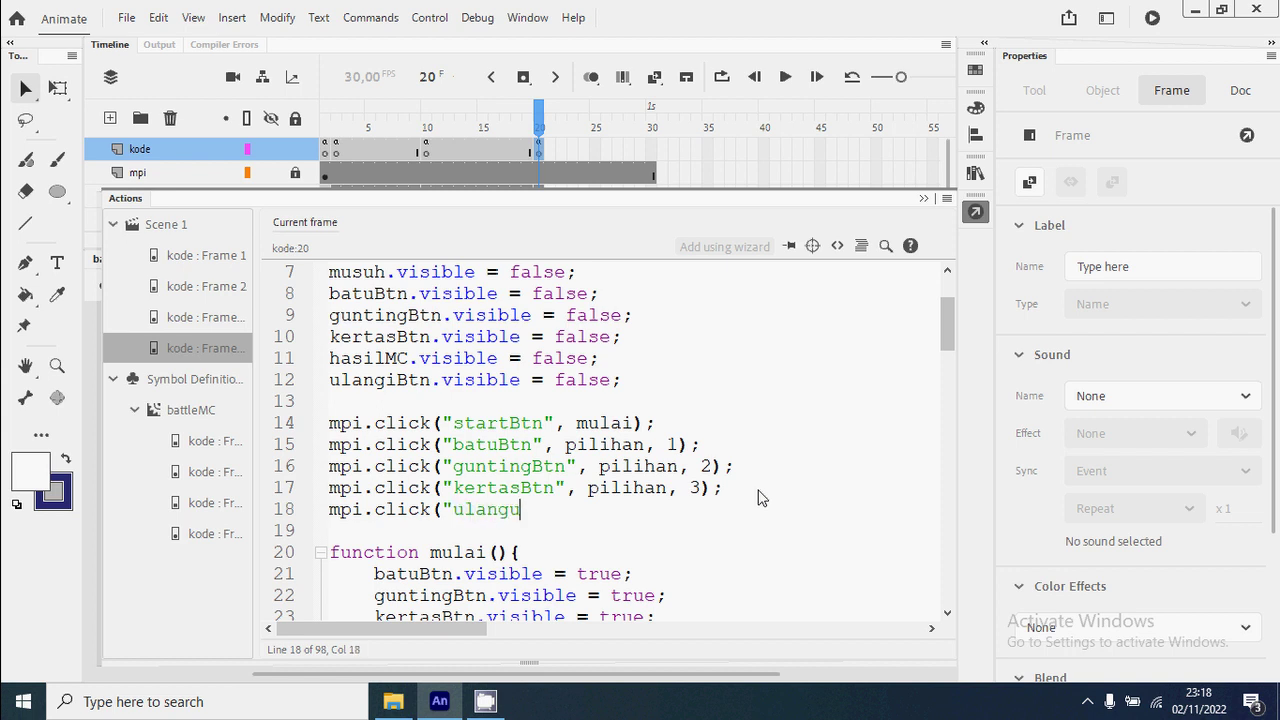
{"action": "type", "text": "Btn\", 2);"}
Save the batu gunting kertas.fla document and reopen the frame 20 code.
{"action": "left_click", "coordinate": [976, 211]}
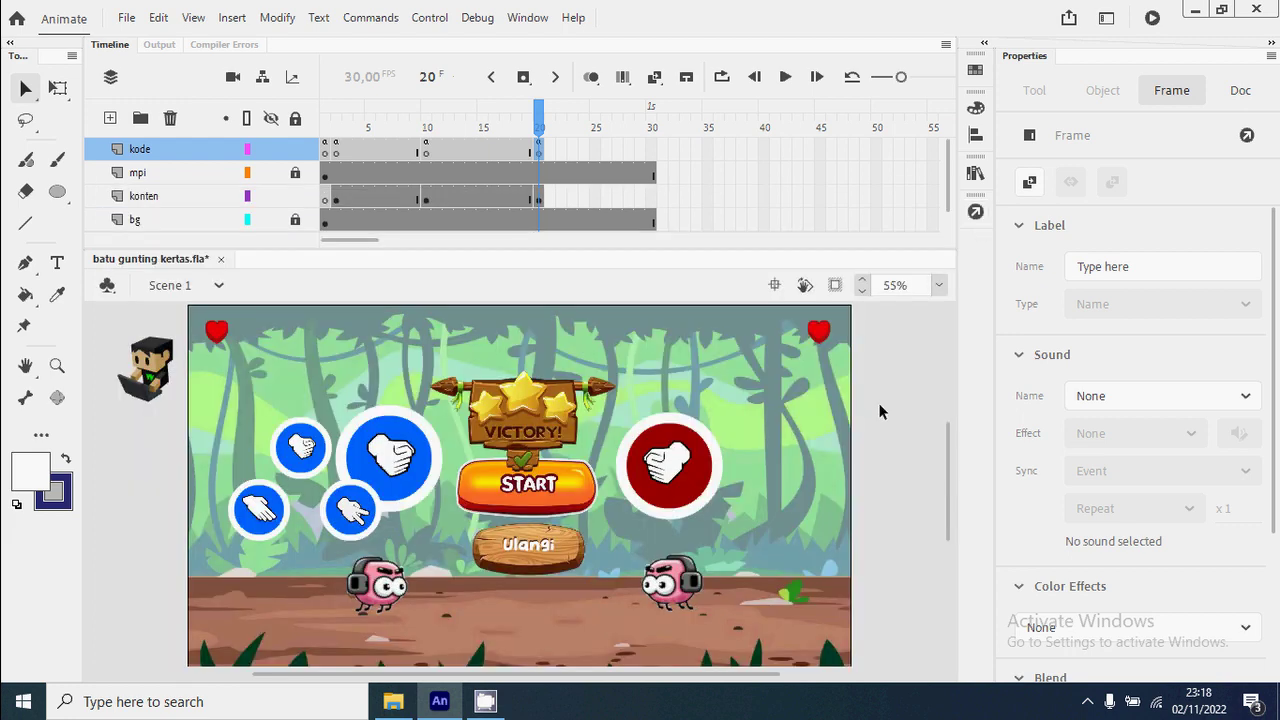
{"action": "key", "text": "ctrl+s"}
{"action": "left_click", "coordinate": [976, 214]}
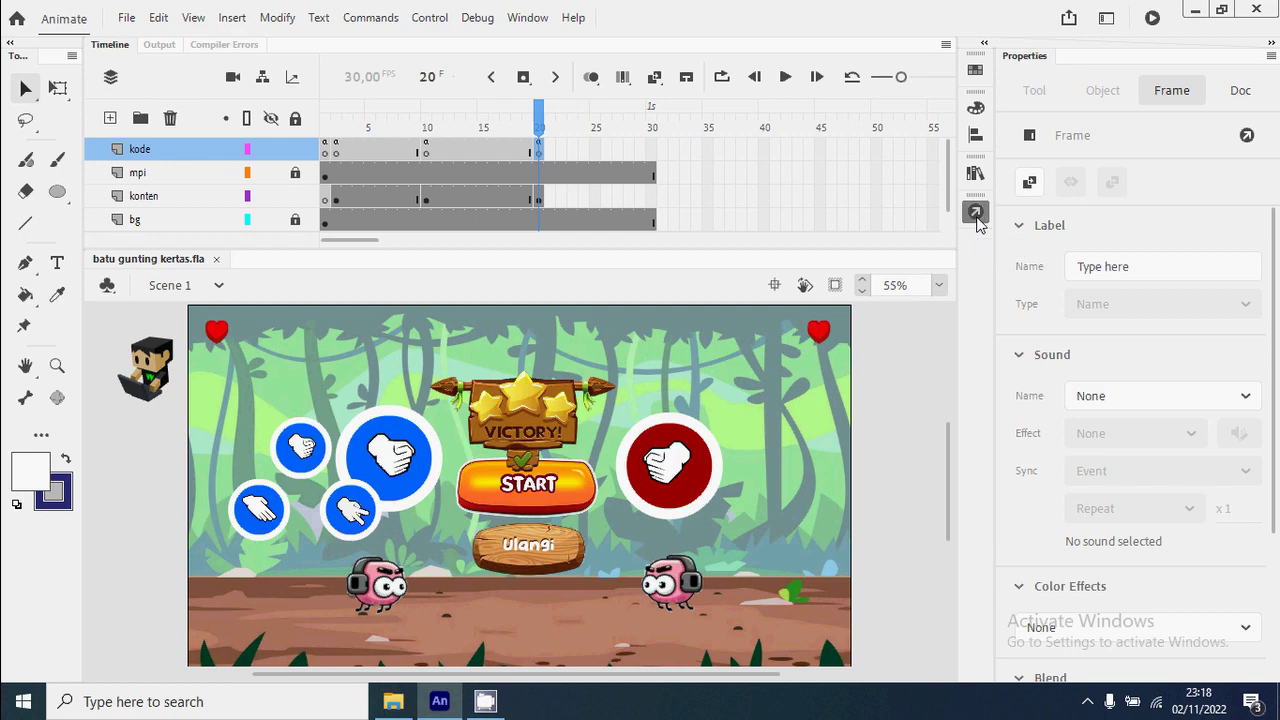